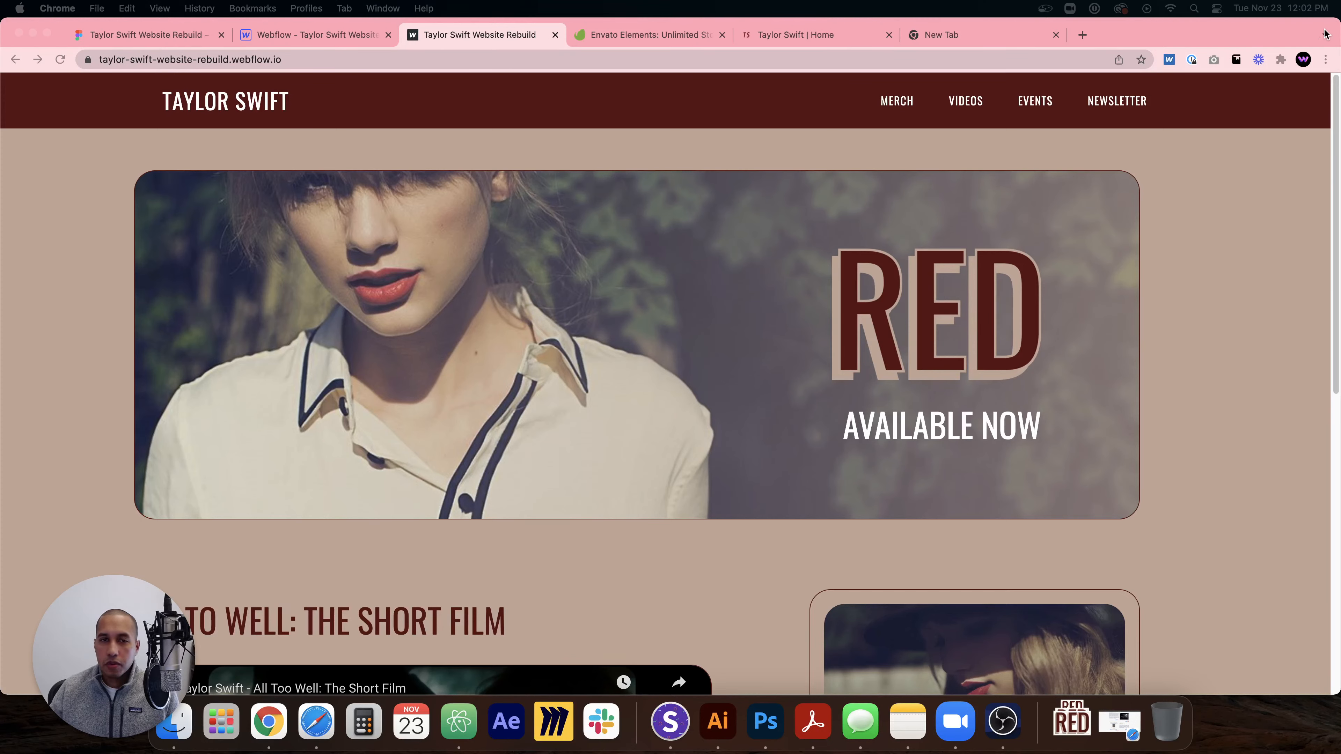
- View the Figma mockup of the rebuild, then look over the original taylorswift.com homepage and dismiss its newsletter sign-up banner
left_click(1171, 162)
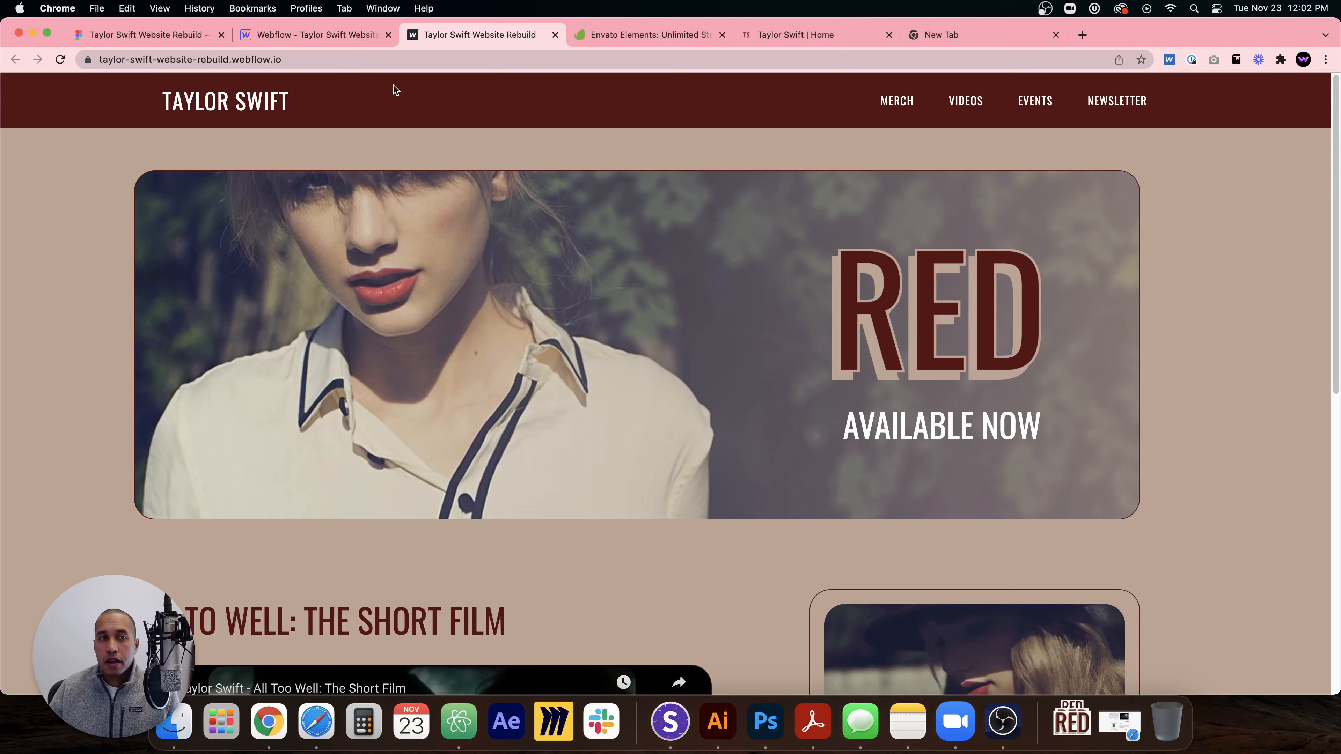
left_click(100, 35)
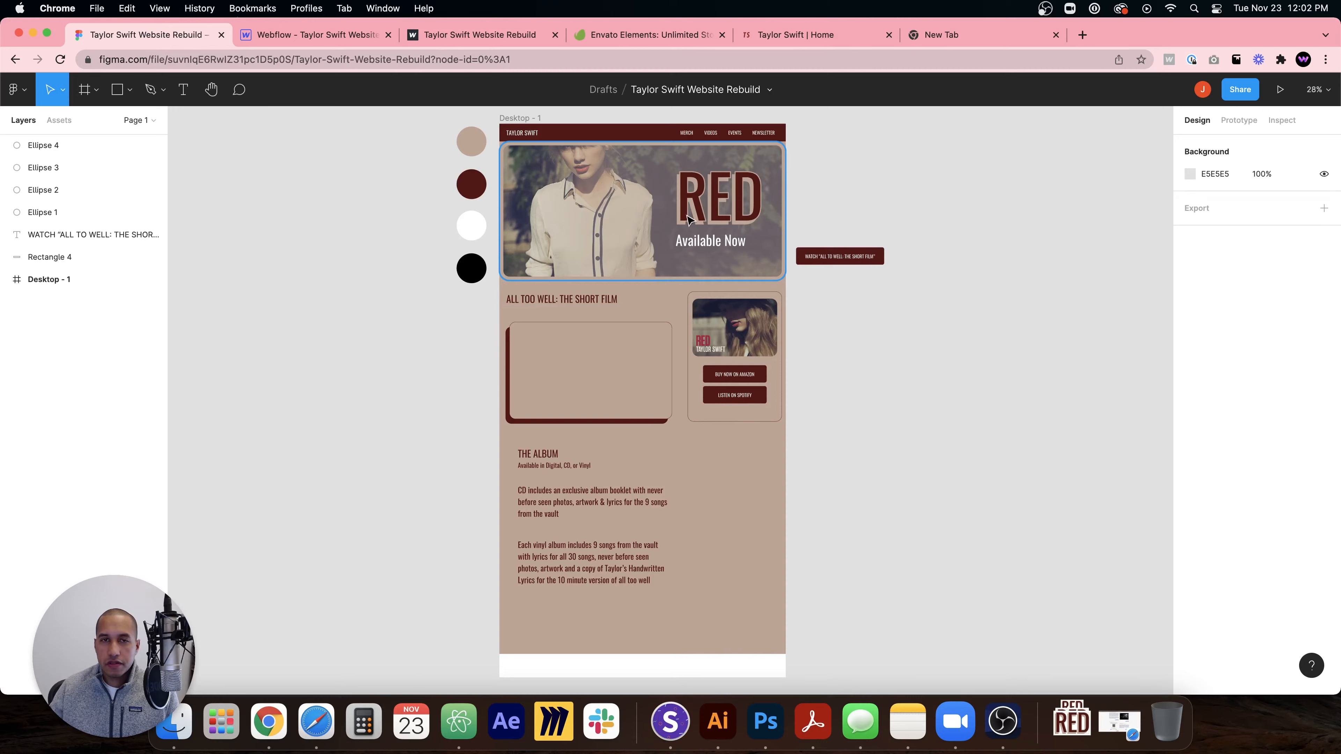
left_click(788, 38)
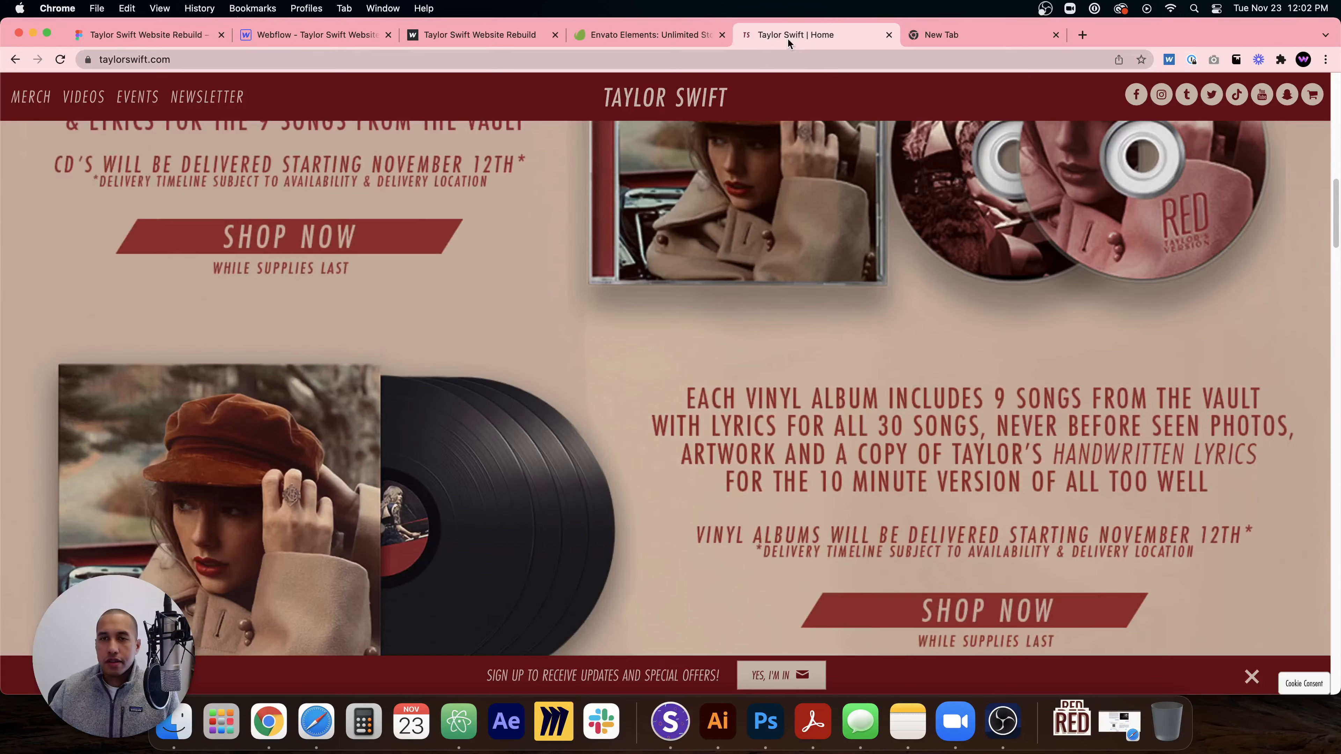
scroll(815, 277, "up", 10)
scroll(821, 303, "down", 10)
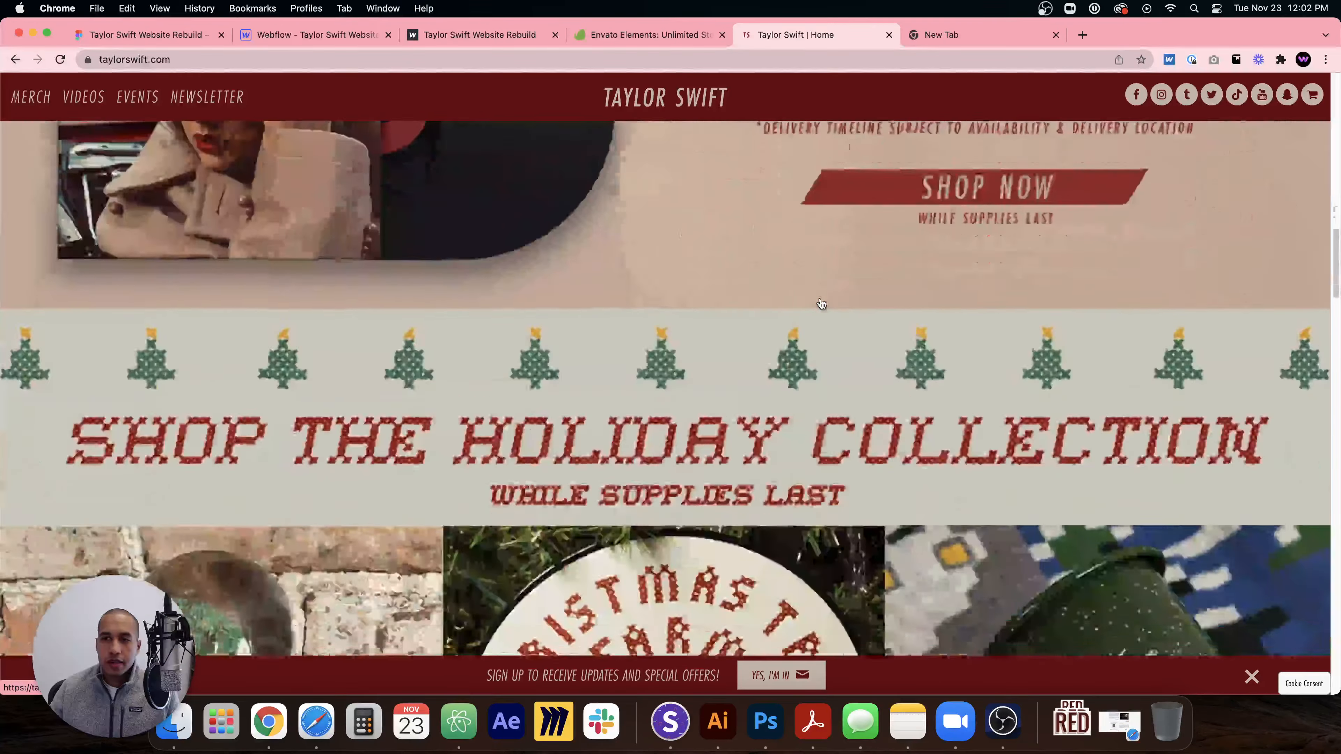
scroll(821, 303, "up", 10)
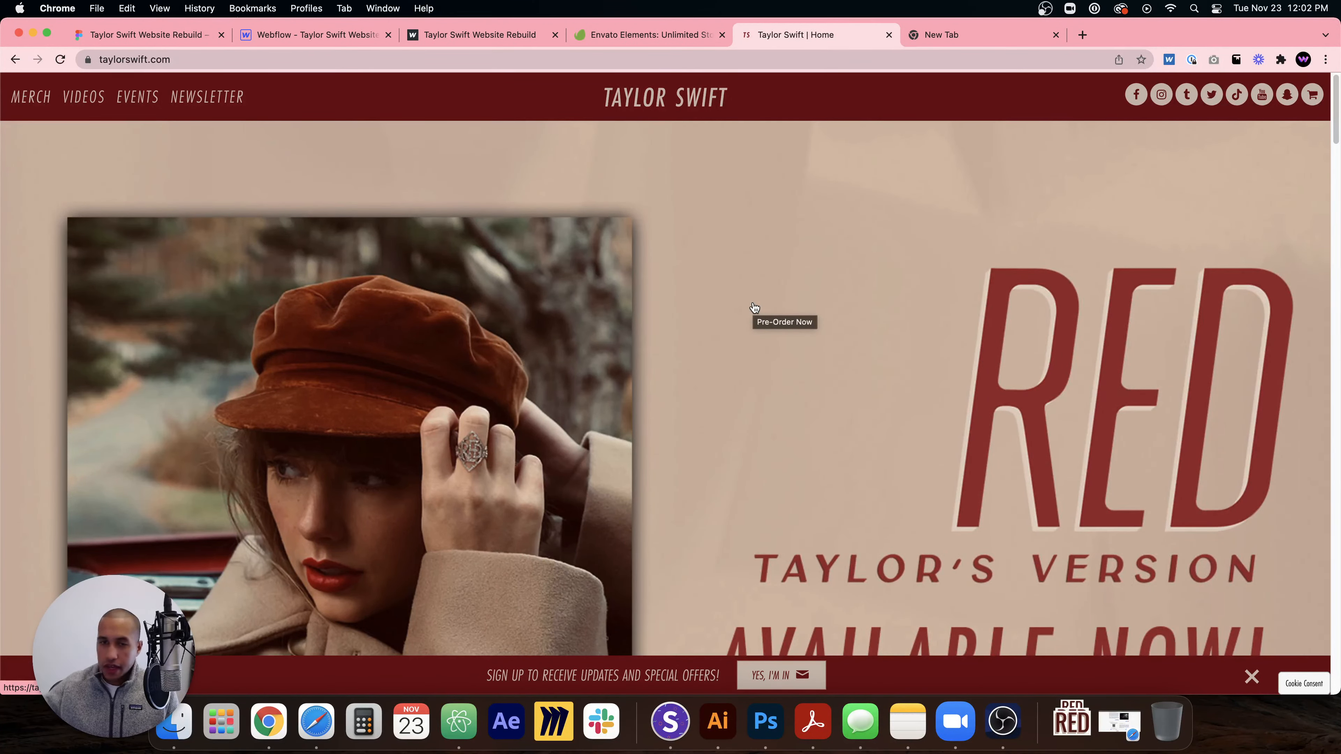
scroll(739, 307, "down", 5)
scroll(786, 333, "up", 5)
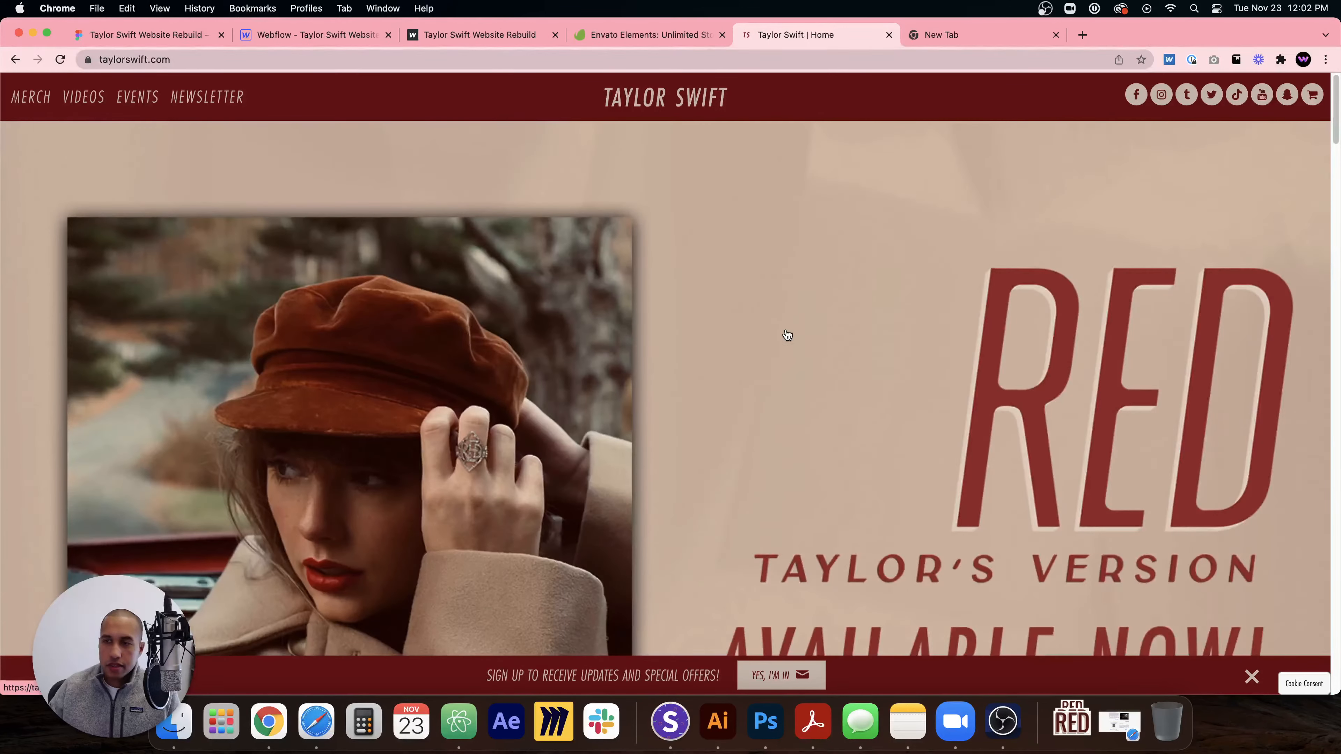
scroll(787, 334, "down", 2)
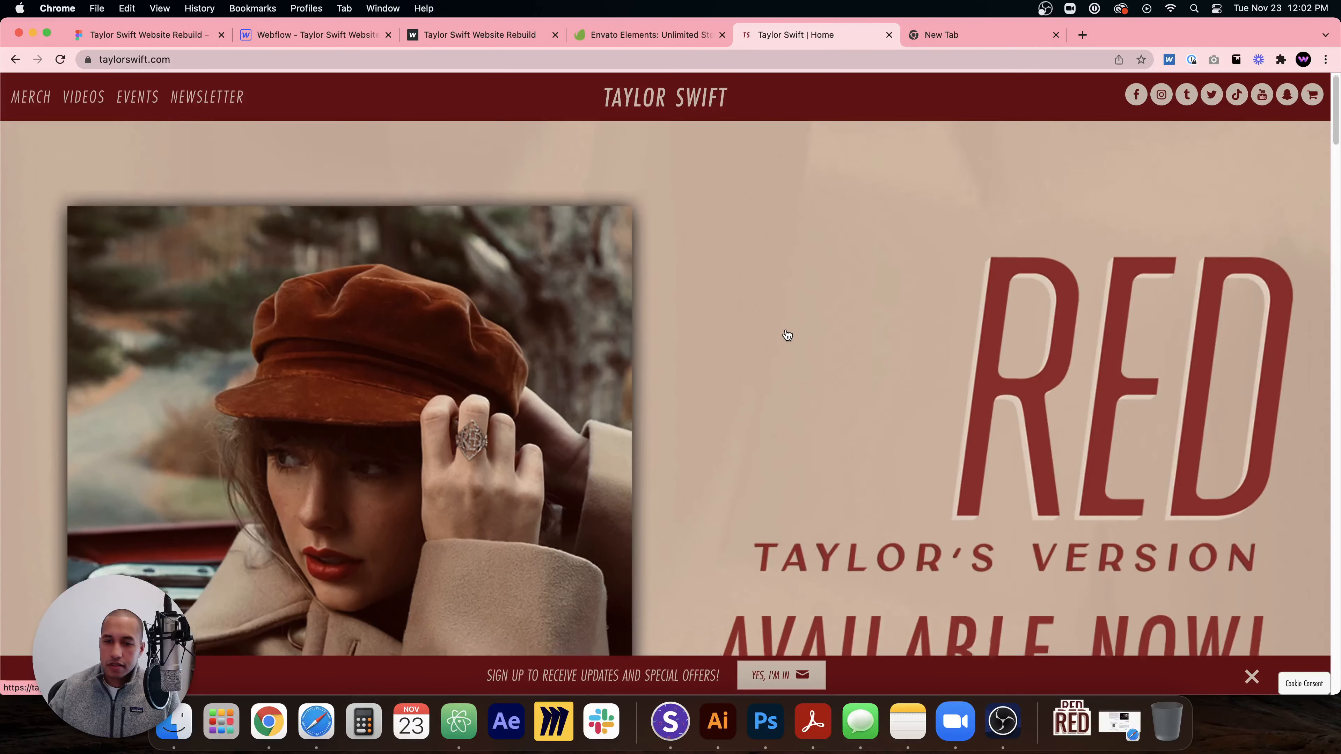
left_click(1251, 677)
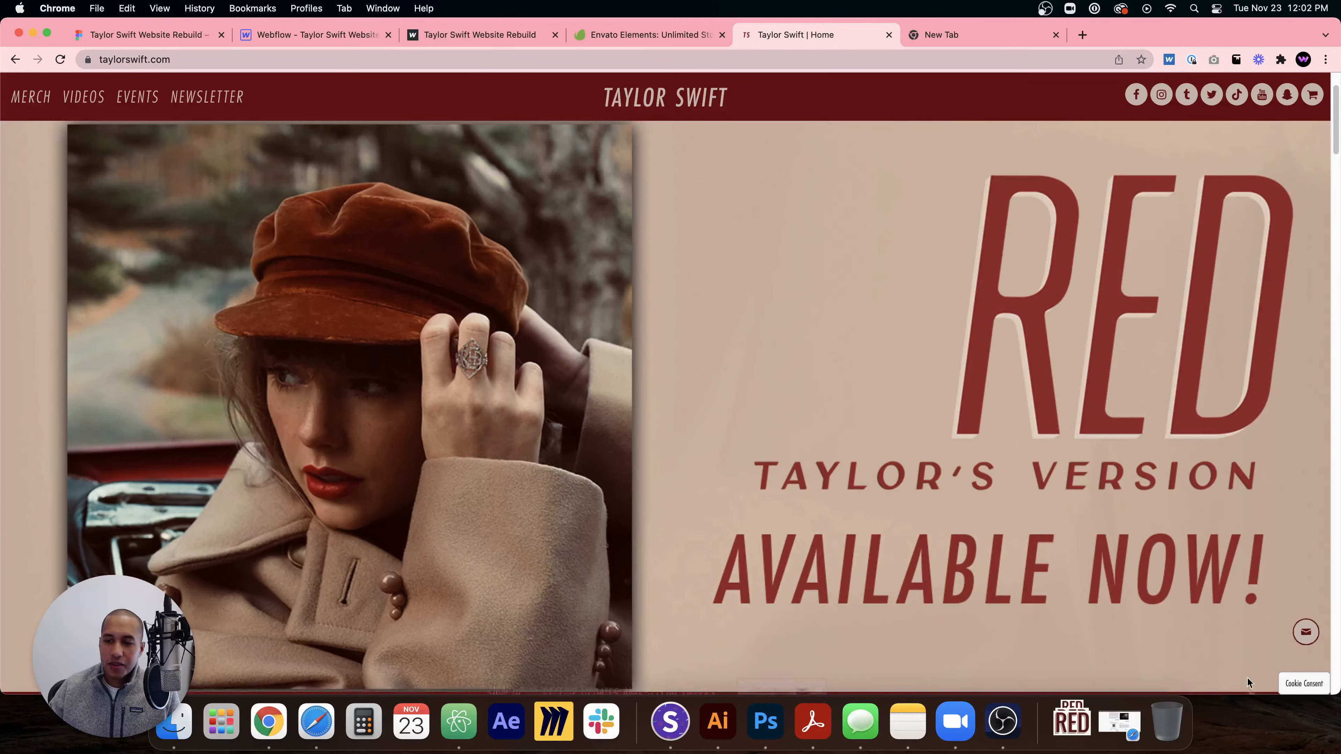
- Examine the original homepage's RED hero, CD offer and holiday merchandise sections for layout and styling
scroll(1209, 318, "down", 10)
scroll(1208, 310, "up", 10)
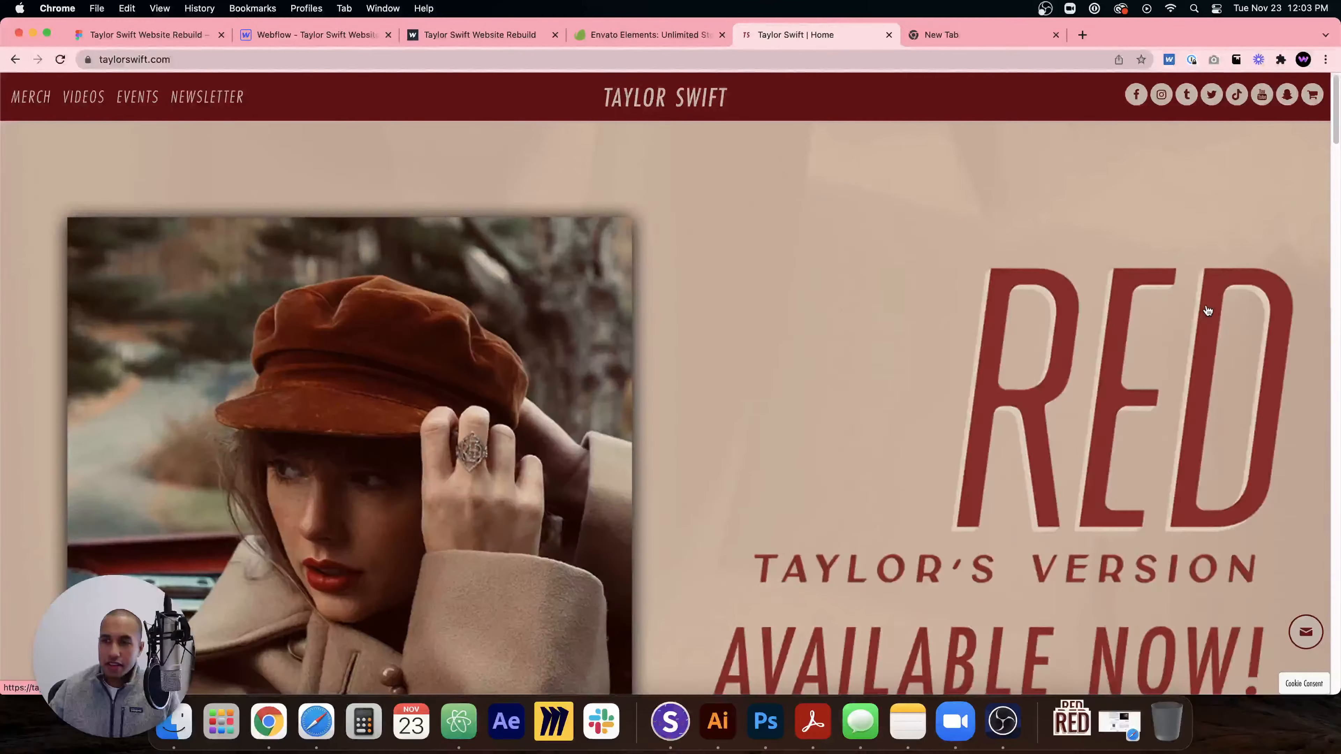
left_click_drag(1015, 374, 635, 321)
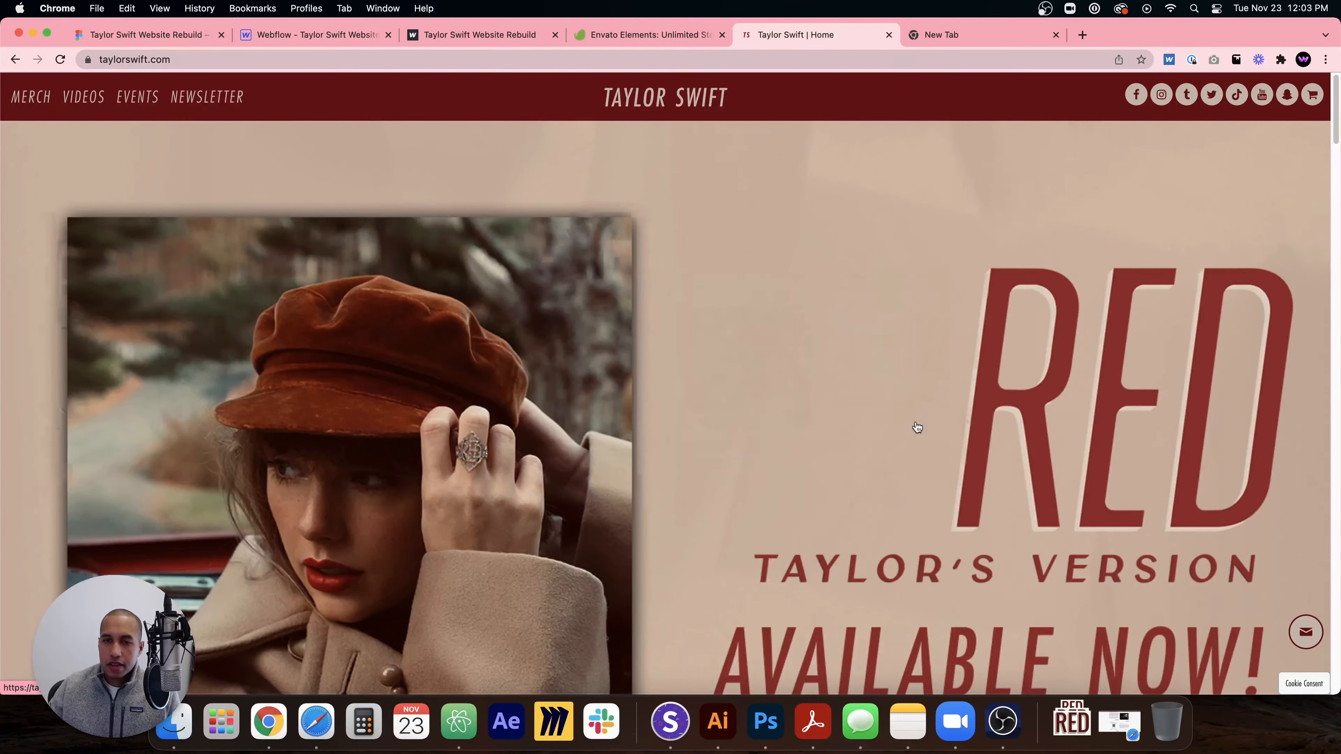
scroll(919, 425, "down", 20)
left_click_drag(768, 317, 705, 512)
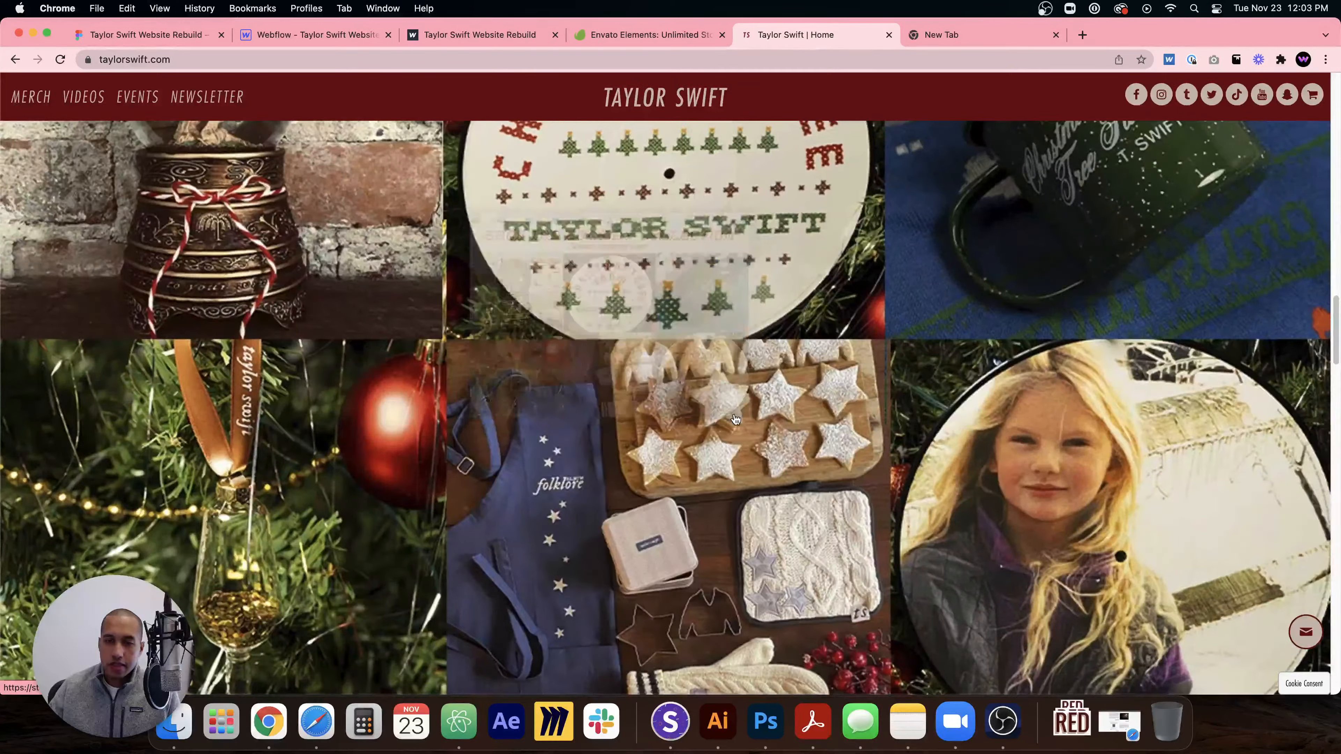
scroll(739, 370, "up", 15)
scroll(743, 362, "up", 5)
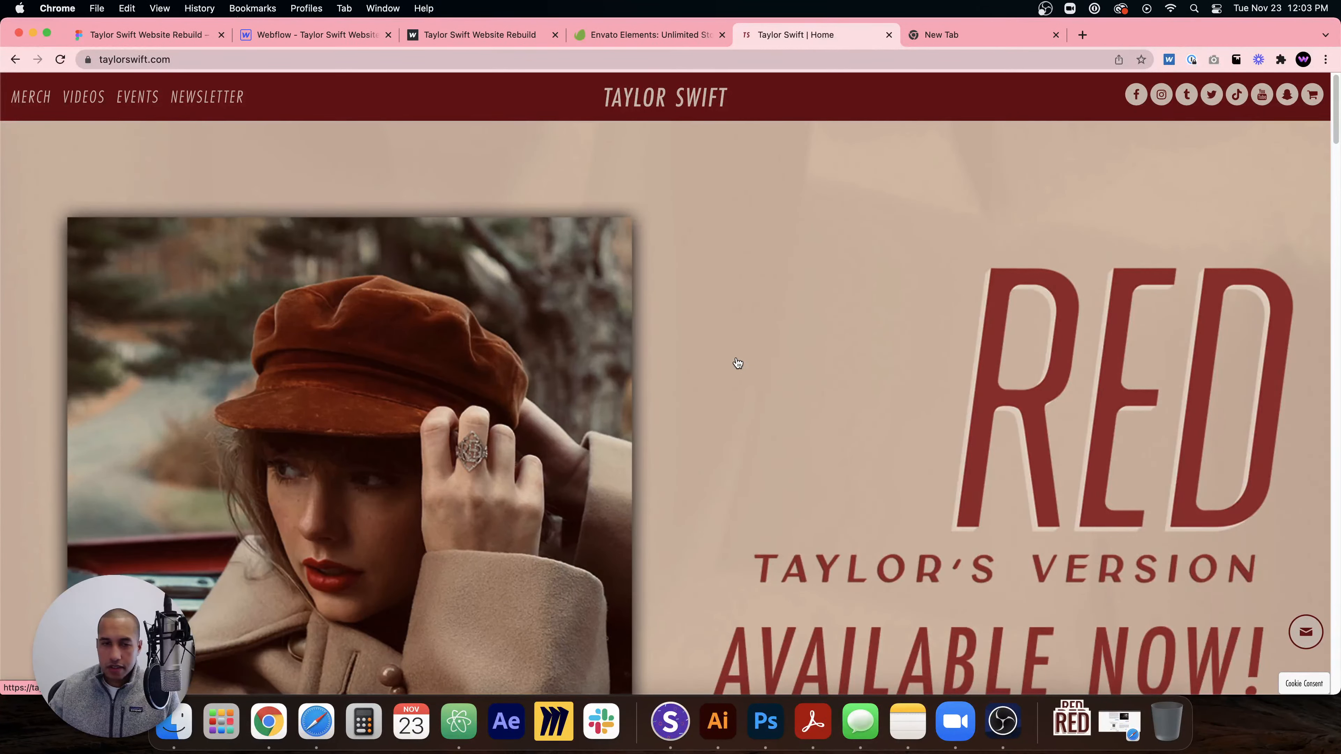
scroll(763, 375, "down", 10)
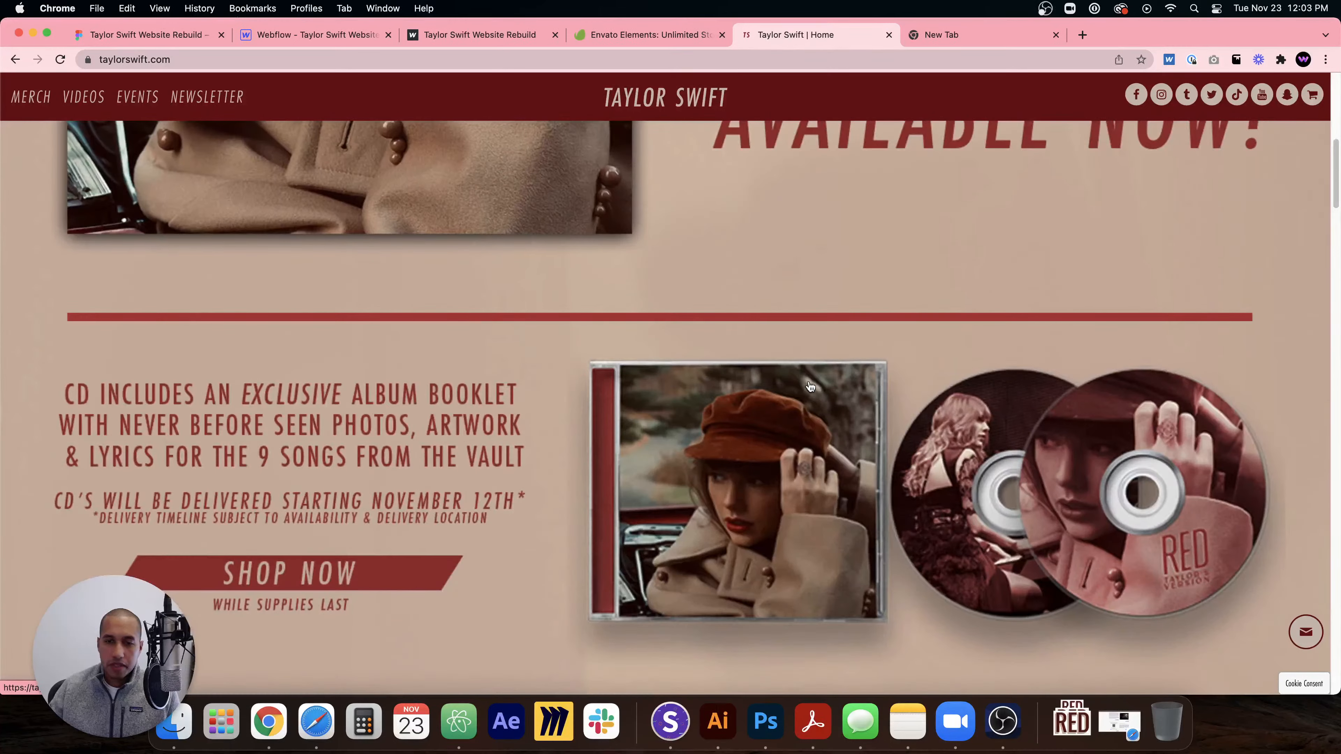
left_click_drag(811, 387, 565, 382)
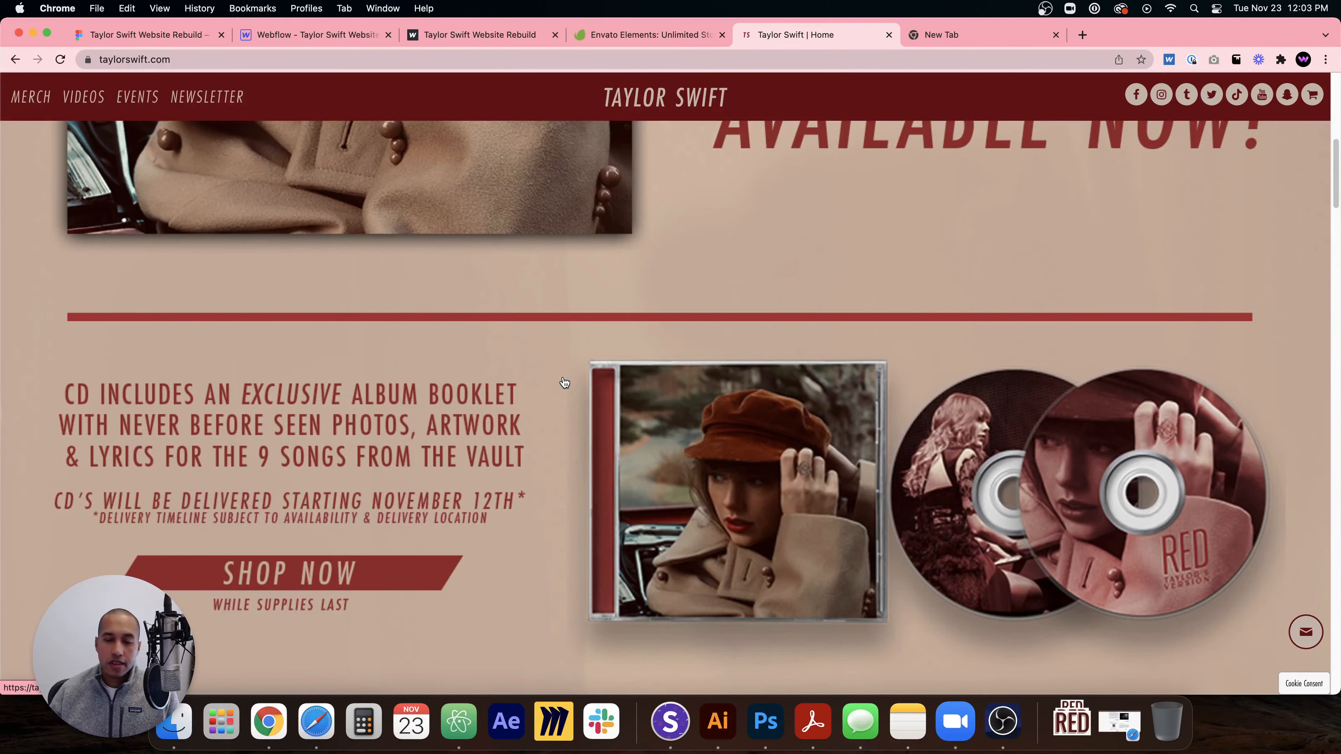
scroll(764, 382, "up", 10)
scroll(764, 381, "up", 3)
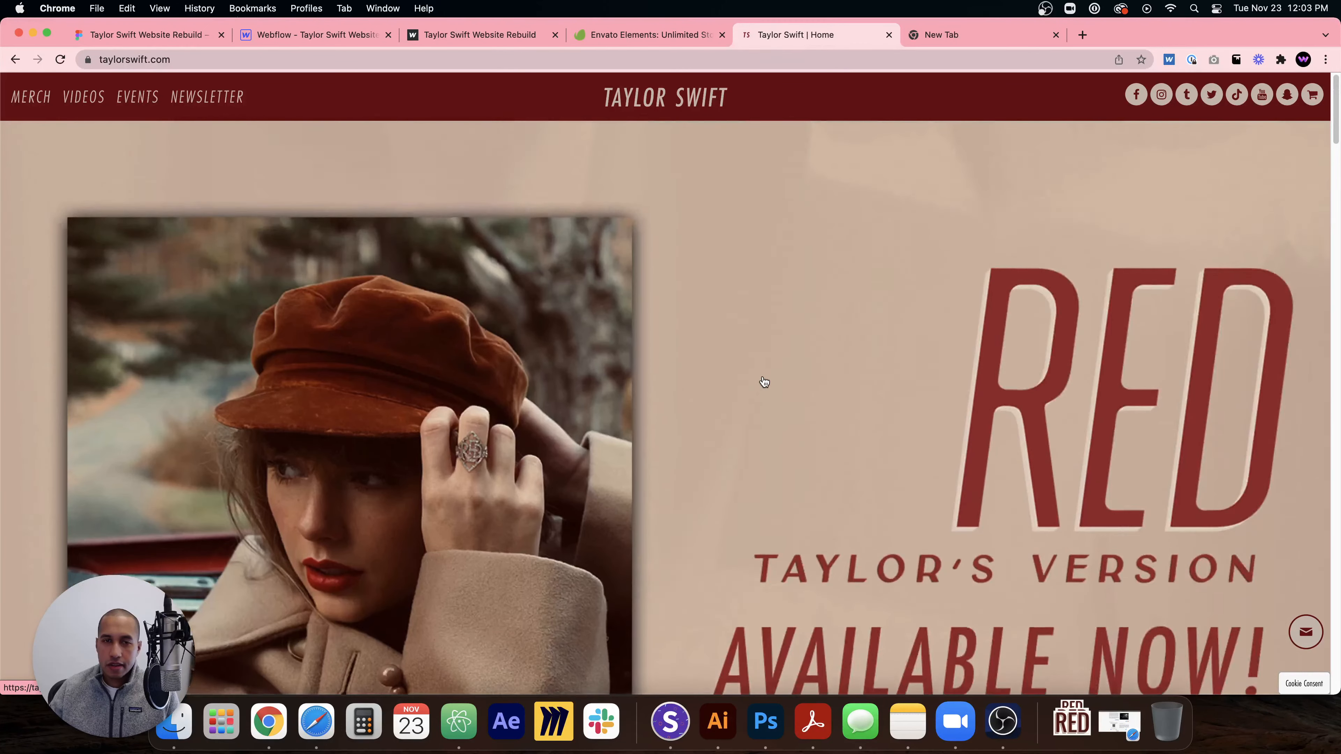
scroll(763, 382, "down", 5)
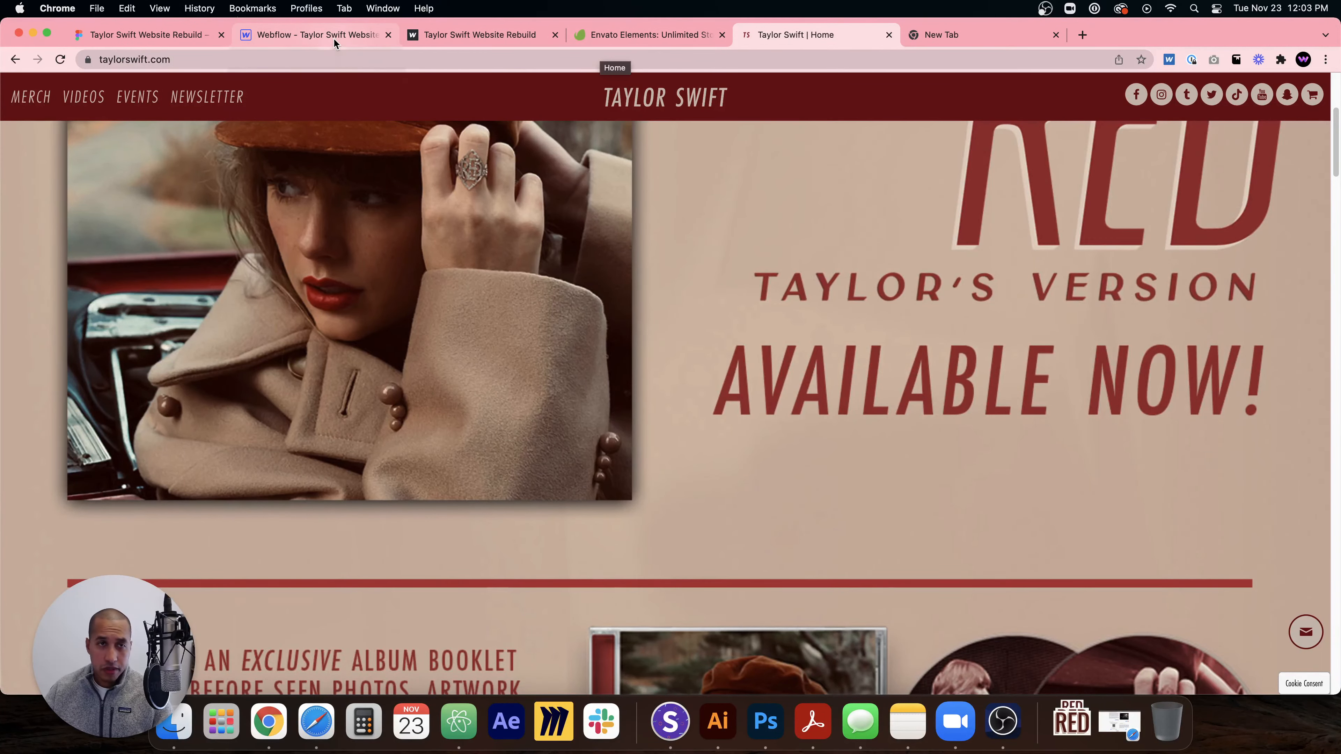
- Compare the Figma mockup with the Webflow preview of the rebuilt home page, dismissing the publish options
left_click(137, 38)
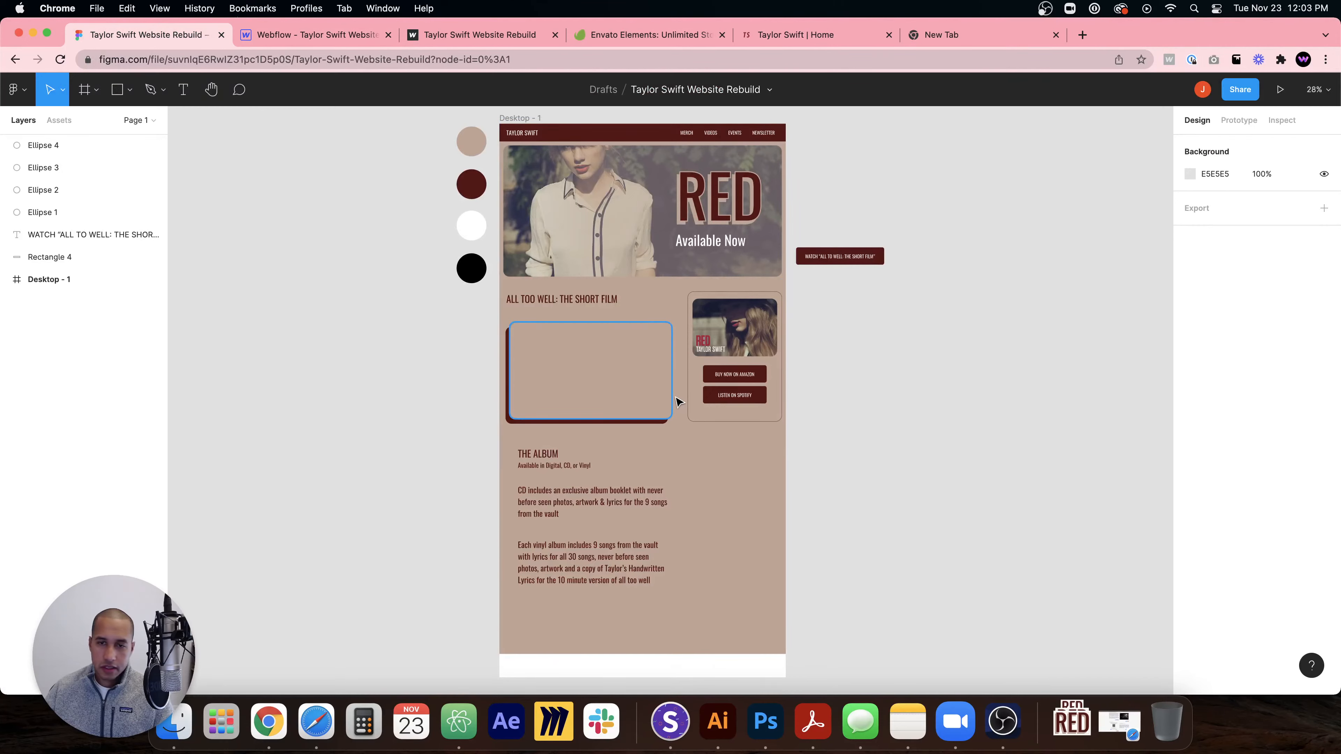
left_click(327, 36)
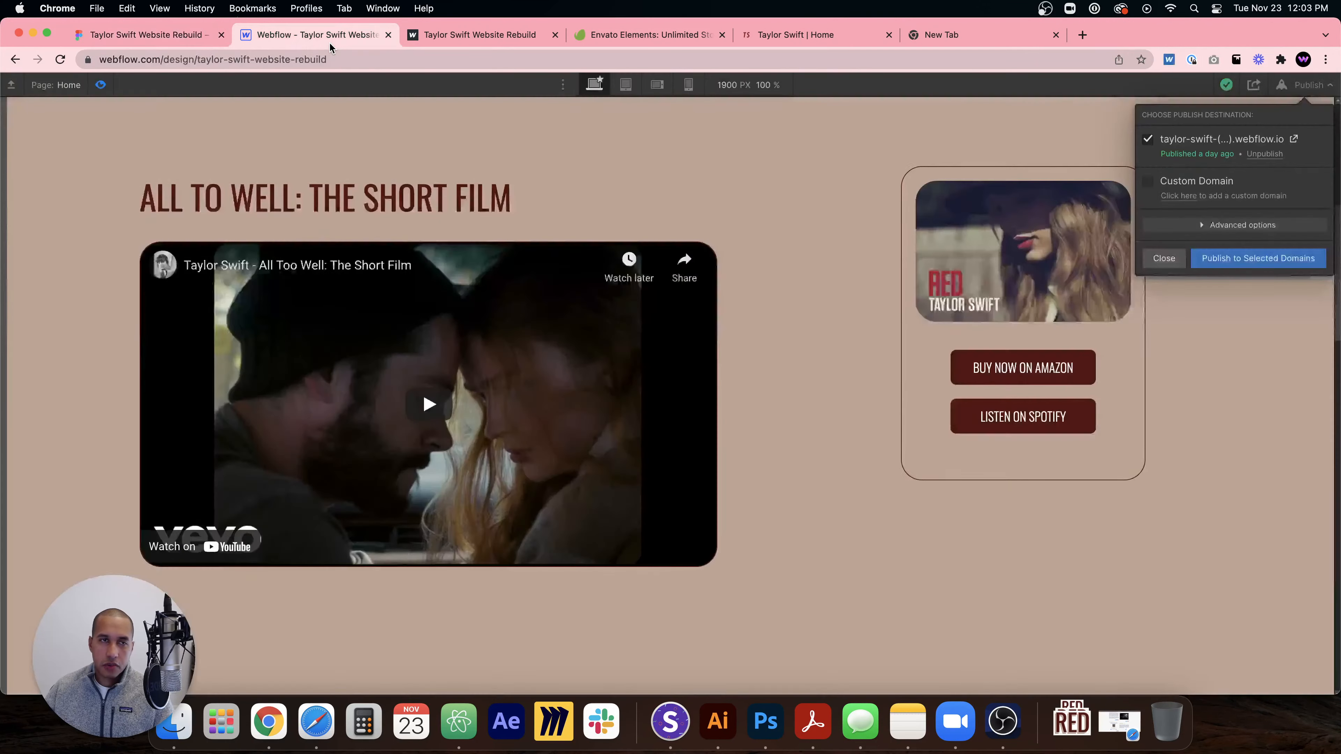
left_click(820, 314)
scroll(938, 265, "up", 8)
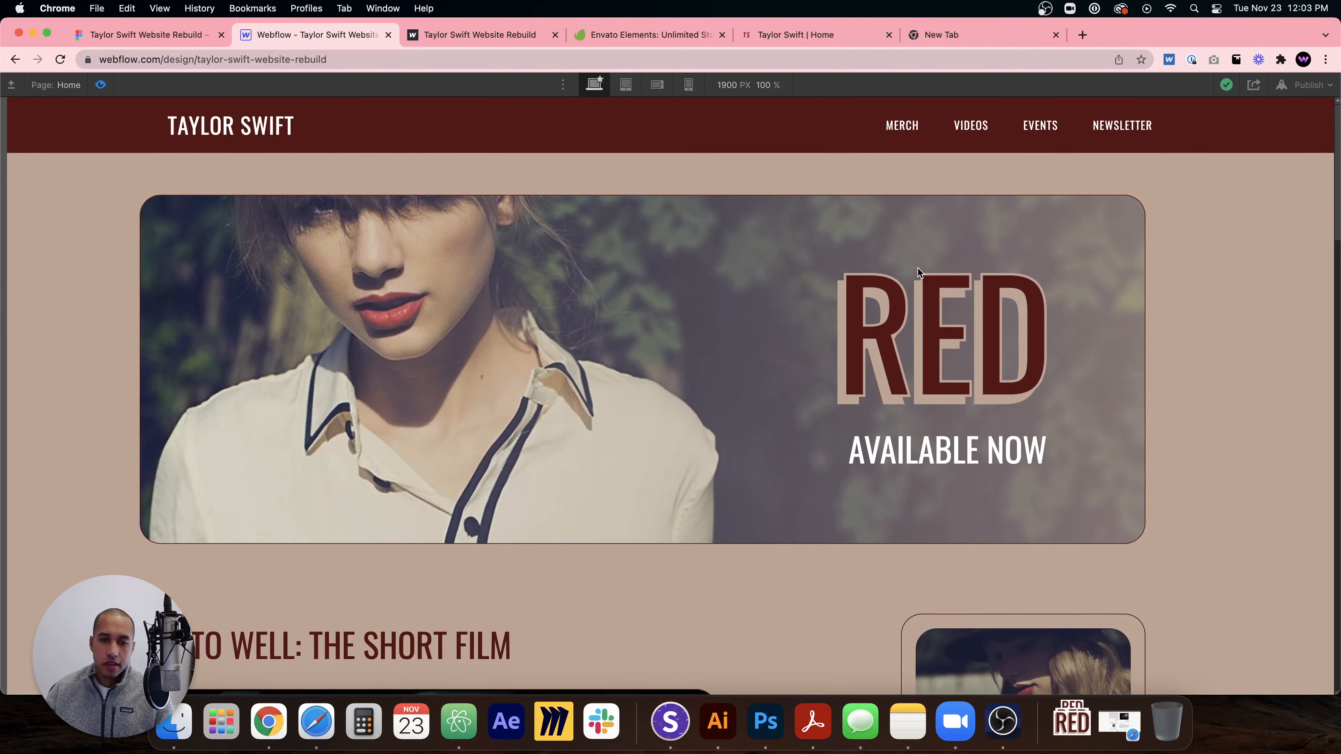
scroll(918, 268, "down", 10)
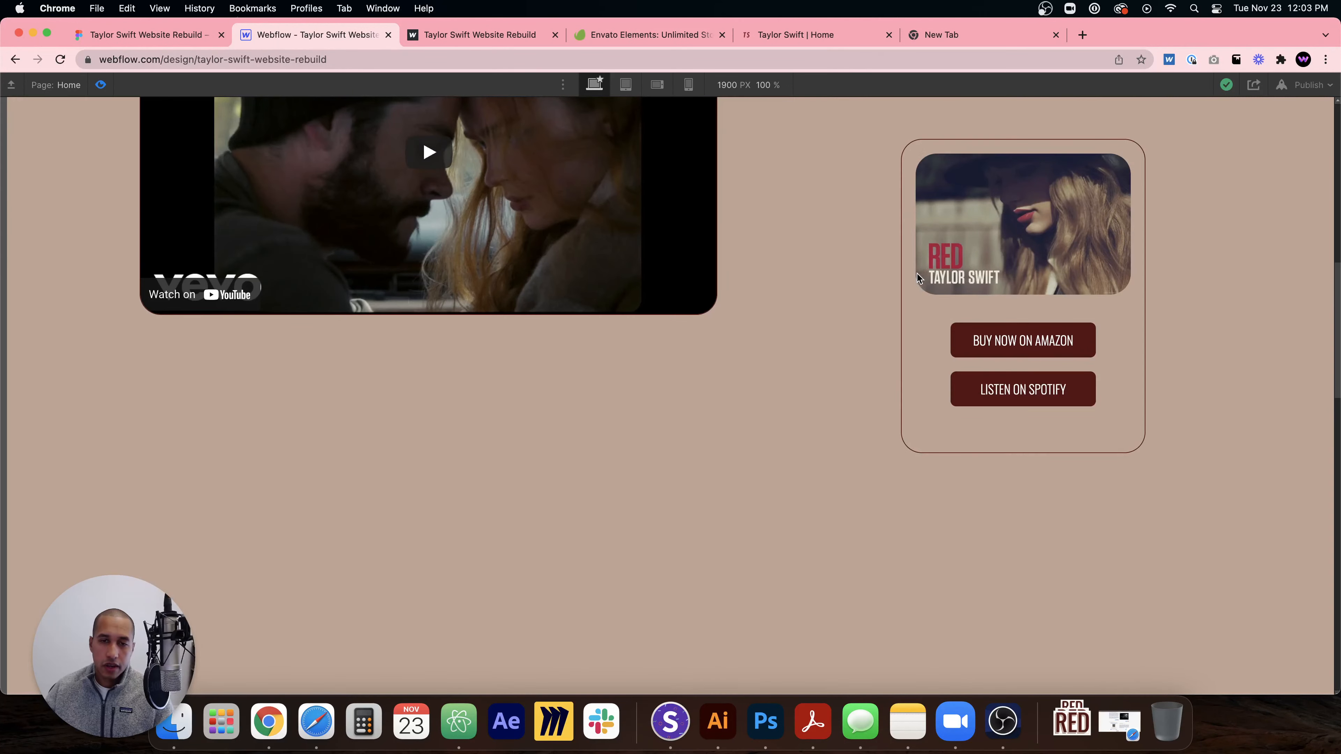
scroll(916, 275, "up", 3)
scroll(899, 279, "down", 4)
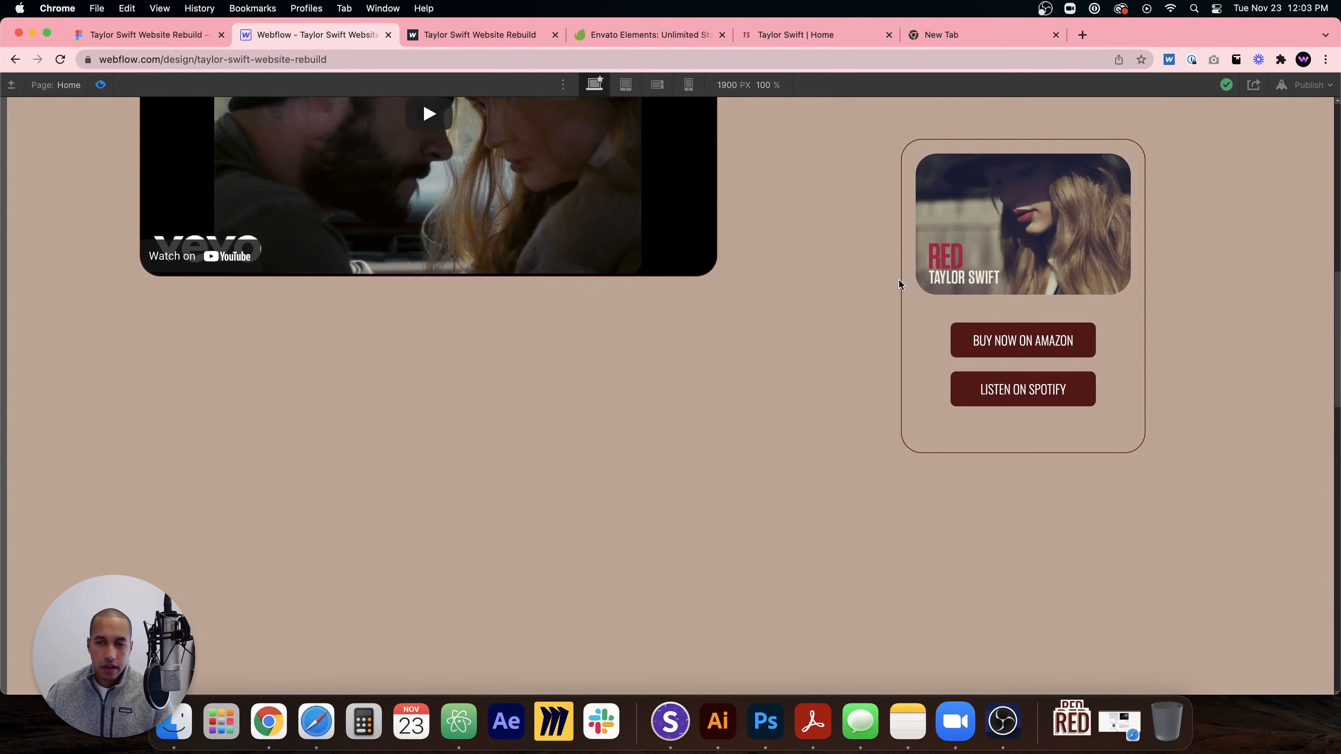
scroll(898, 279, "up", 3)
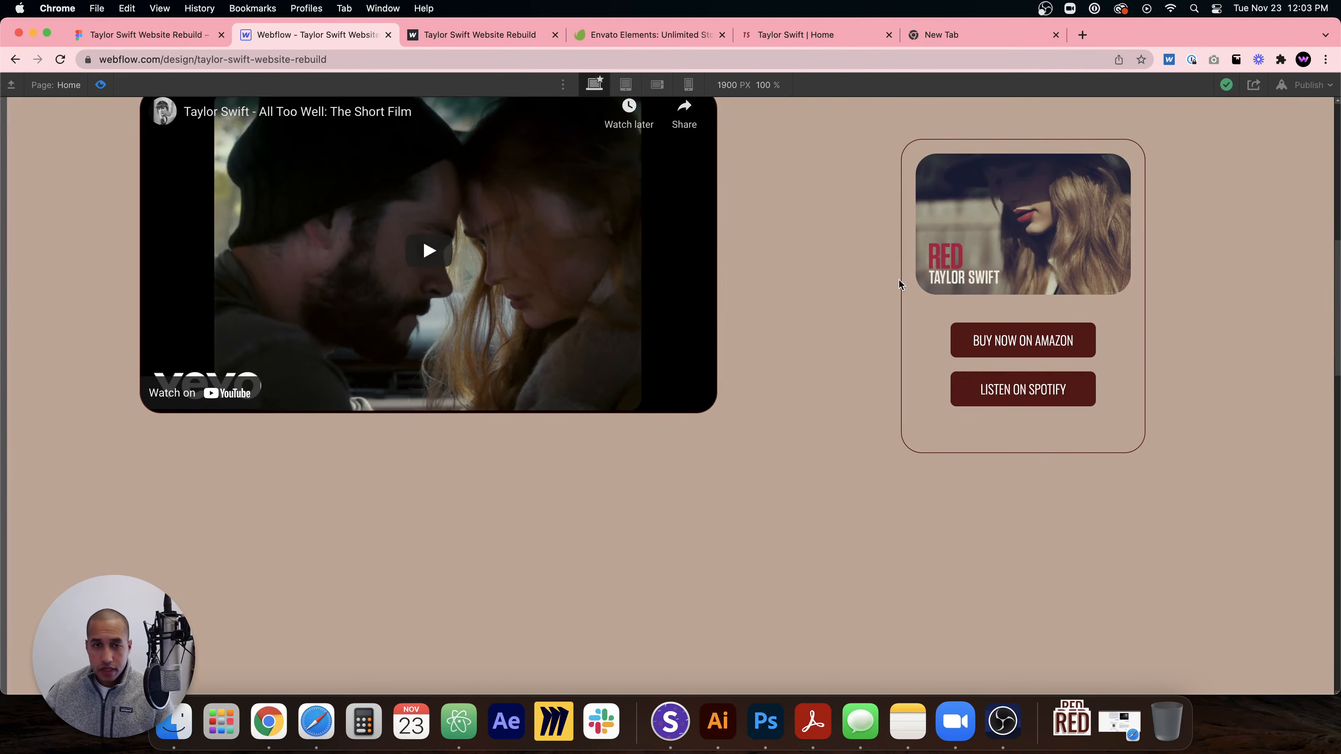
scroll(898, 279, "up", 12)
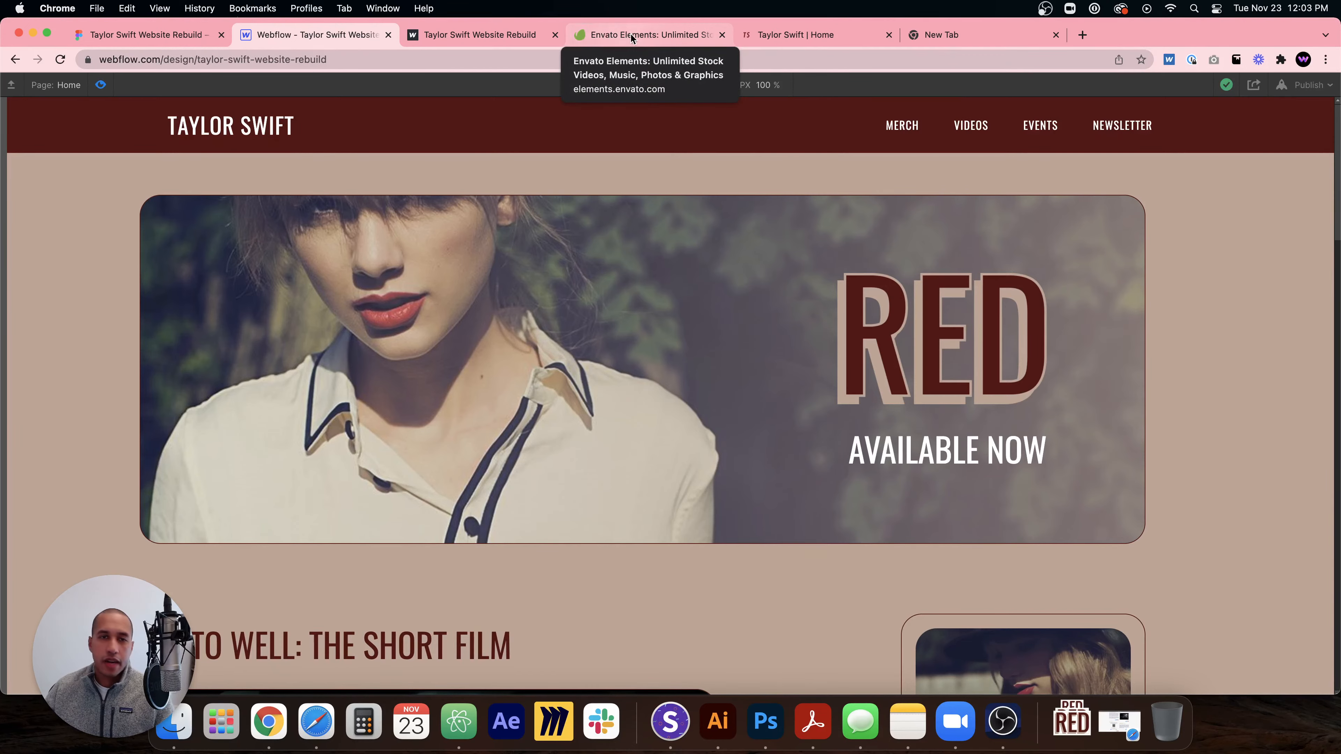
- Examine the original taylorswift.com homepage down to its sign-up form, including the album, CD and vinyl sections
left_click(828, 41)
scroll(844, 317, "down", 15)
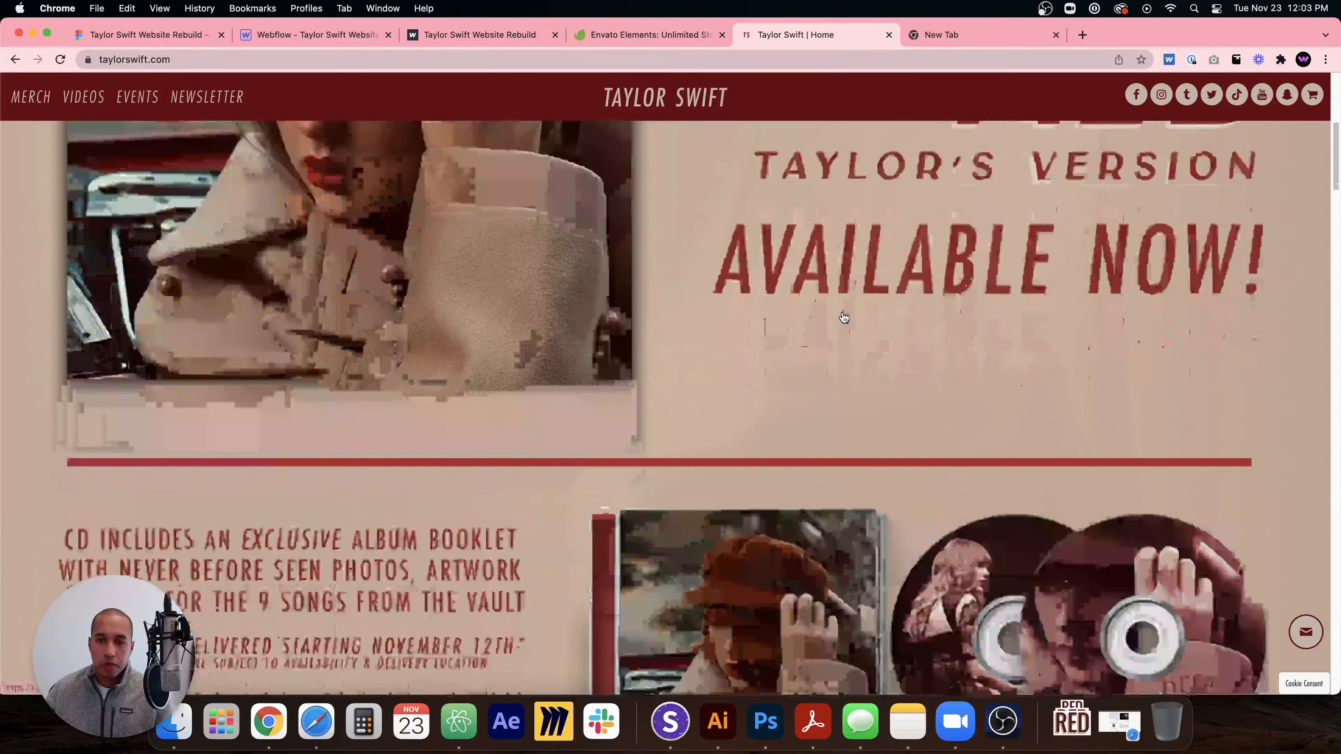
scroll(844, 317, "down", 15)
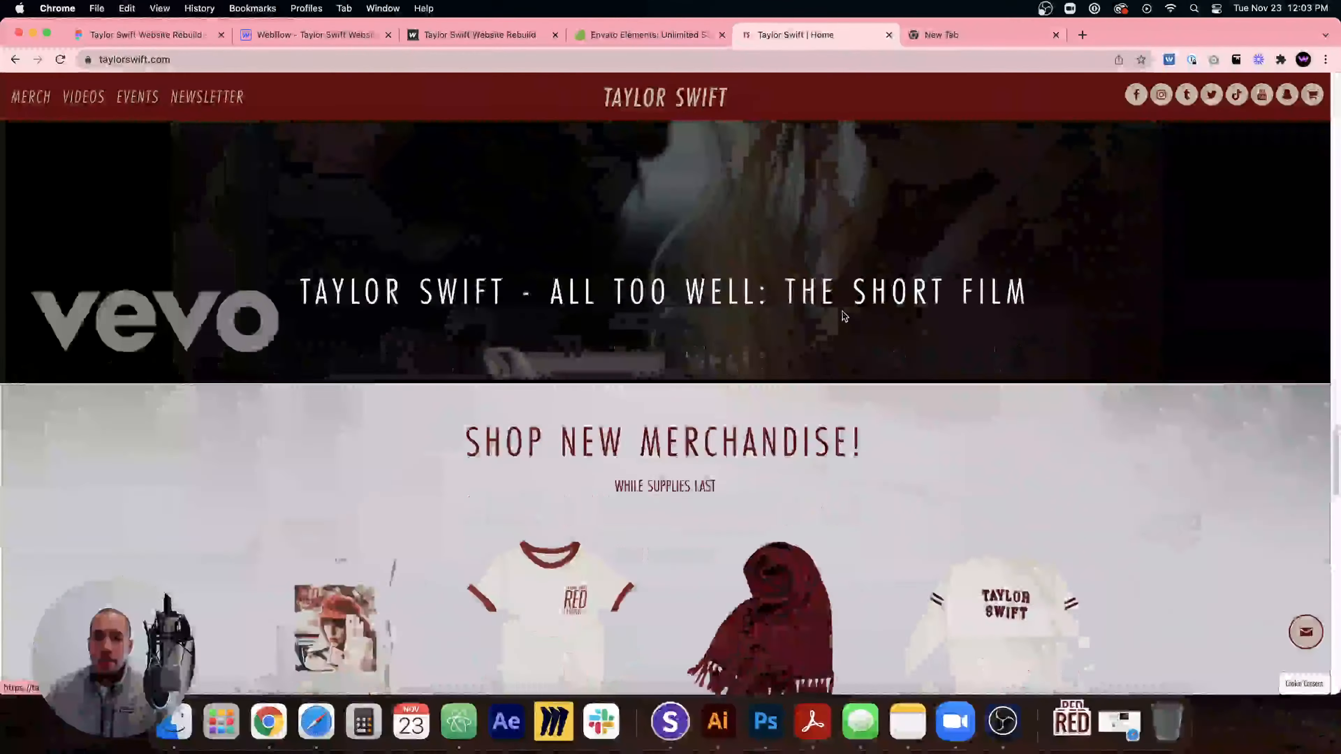
scroll(843, 315, "up", 9)
scroll(844, 315, "down", 15)
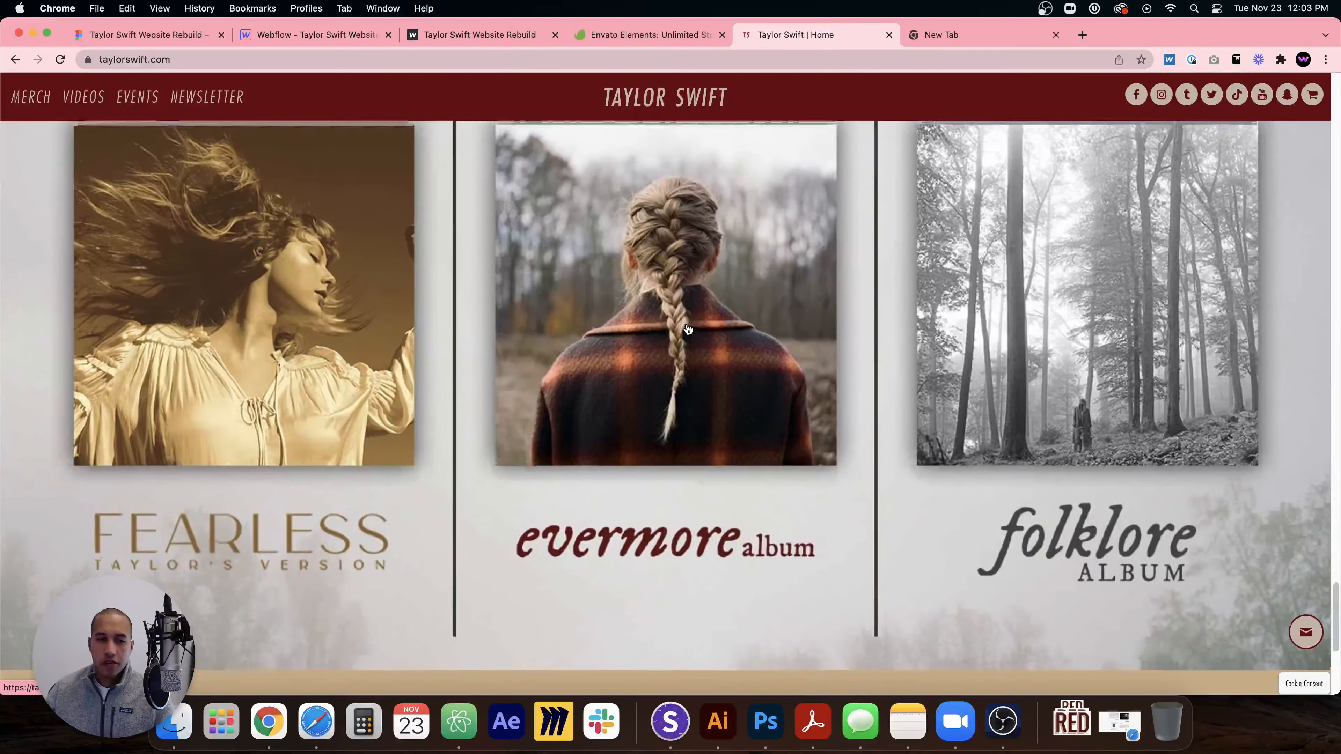
scroll(689, 330, "up", 2)
scroll(845, 333, "down", 5)
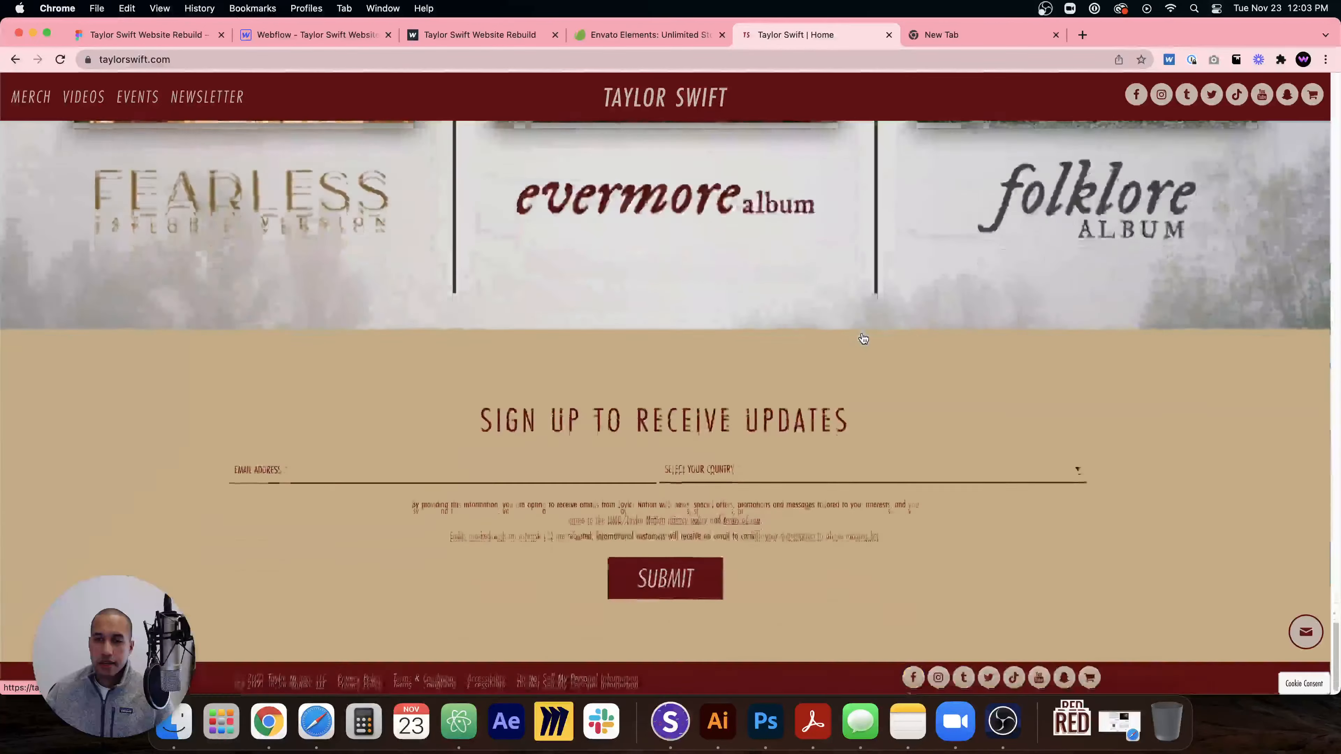
scroll(864, 338, "up", 20)
scroll(864, 338, "up", 15)
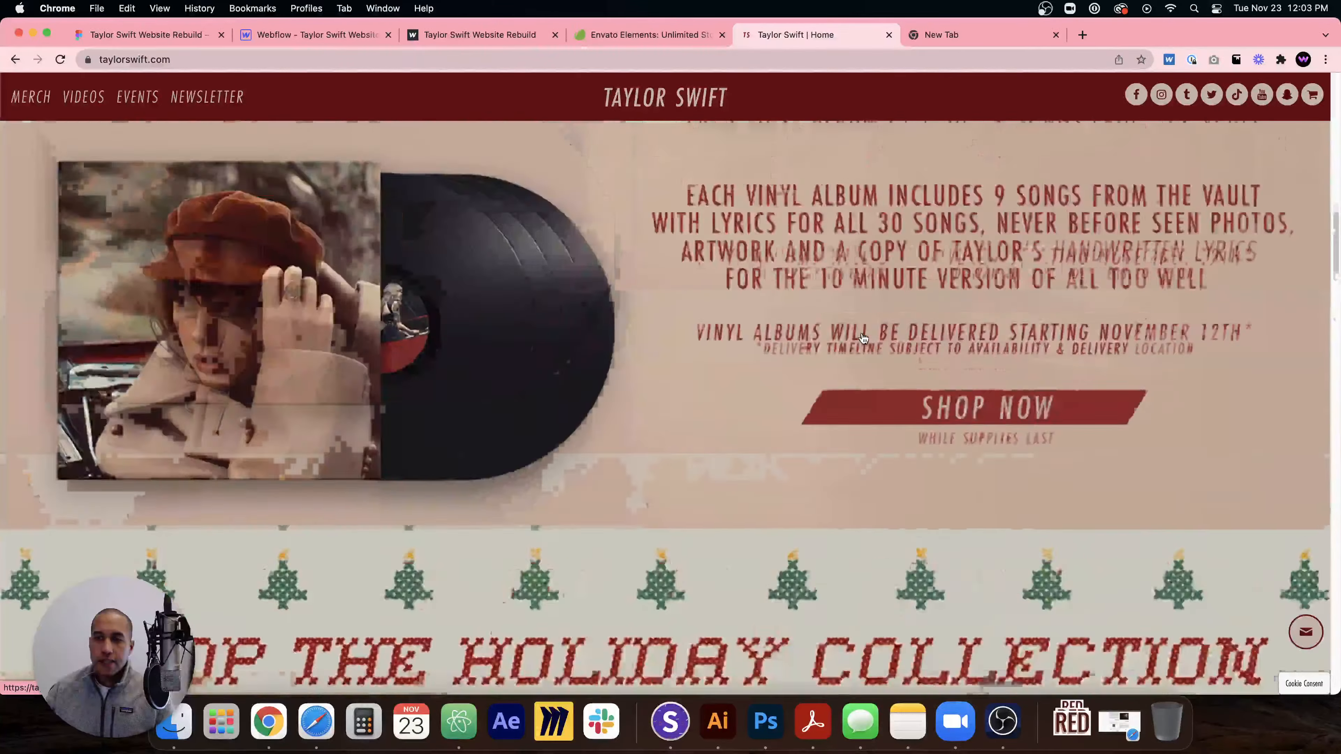
scroll(863, 338, "down", 10)
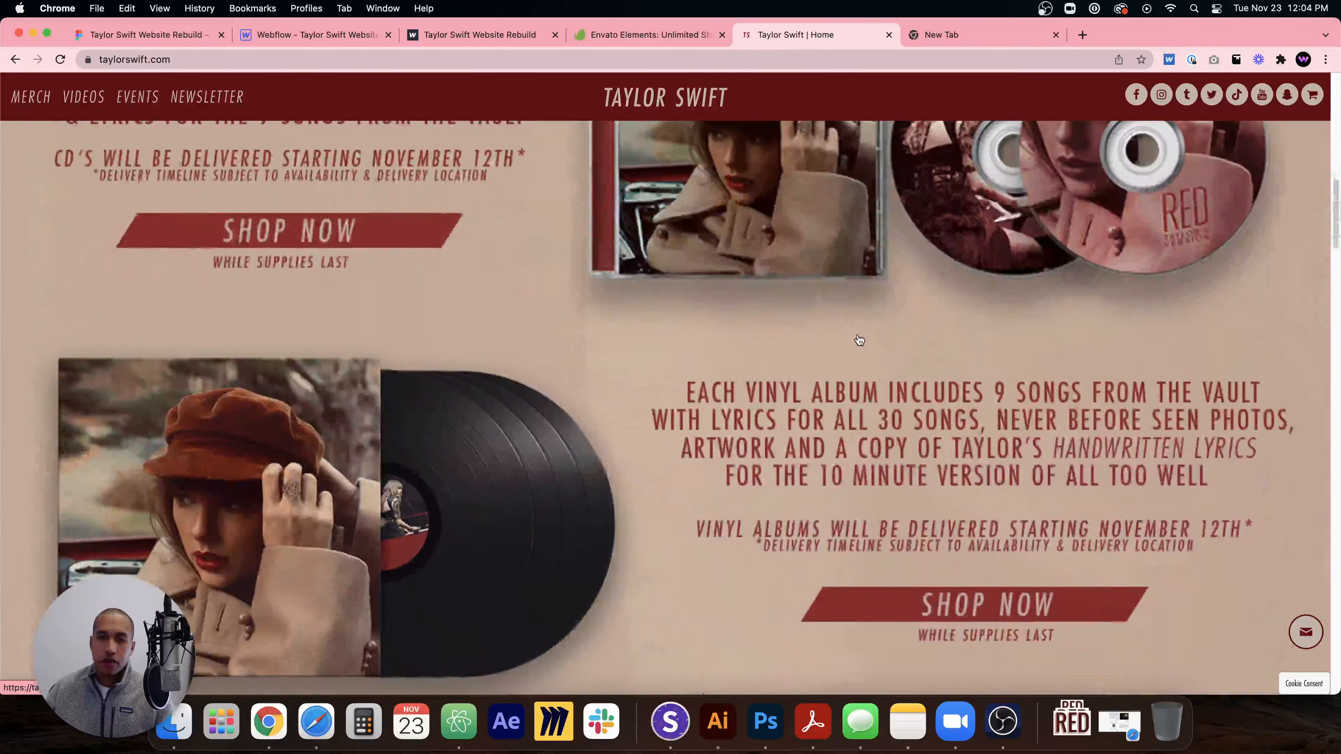
scroll(860, 339, "up", 6)
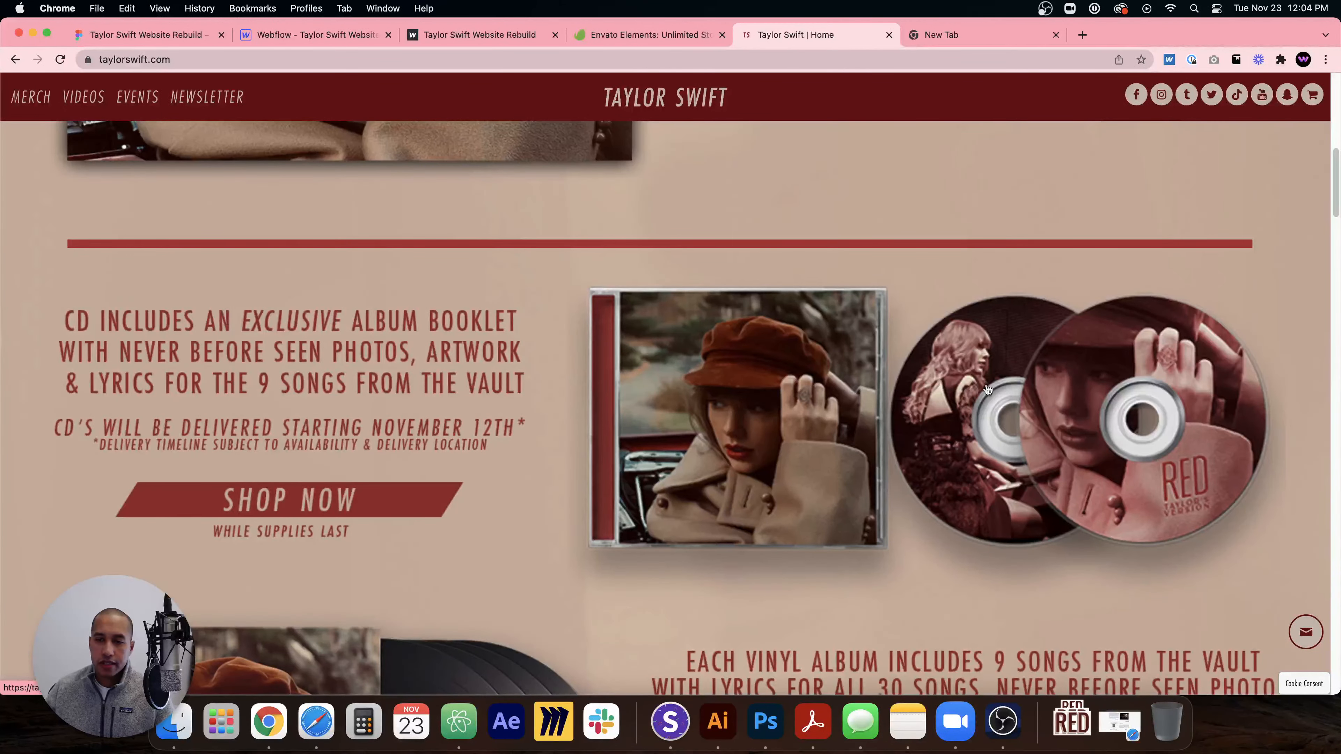
scroll(957, 394, "down", 1)
scroll(957, 394, "down", 5)
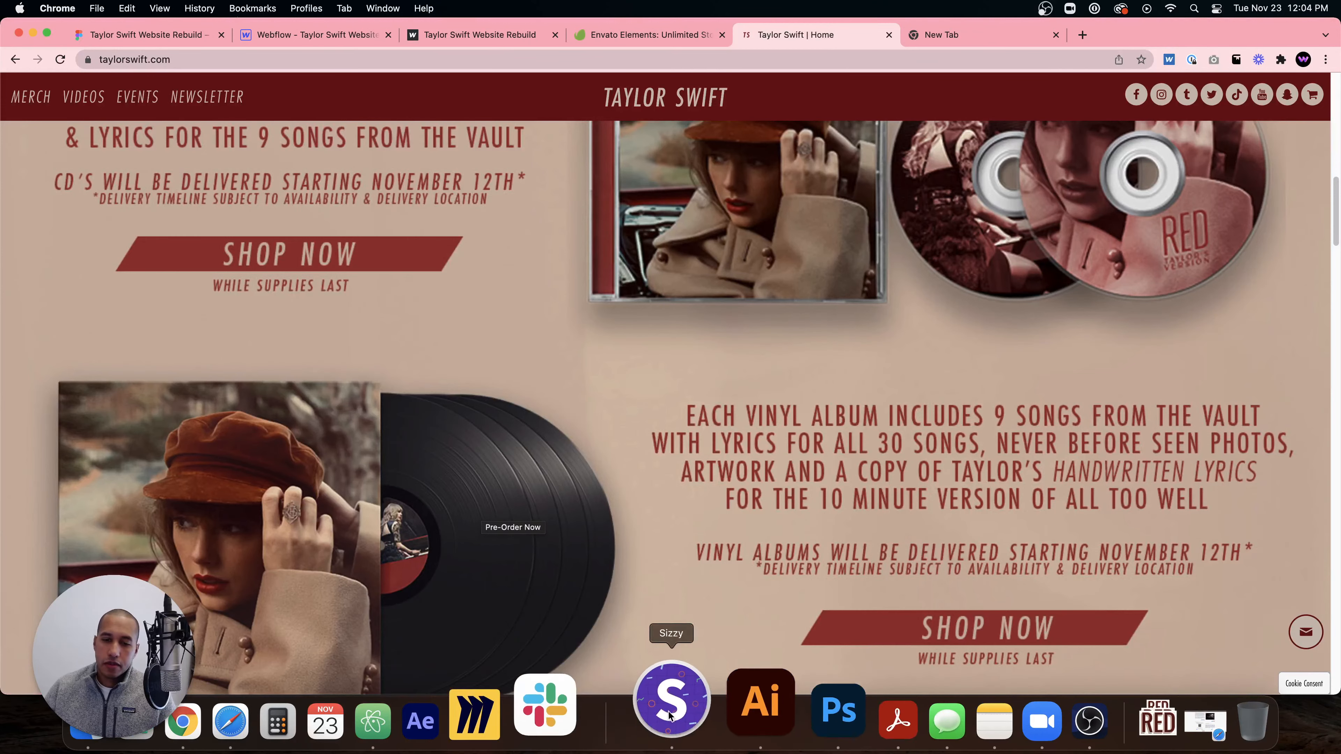
- Turn on Dock hiding and enlarge the browser window to fill the screen
right_click(637, 714)
left_click(643, 557)
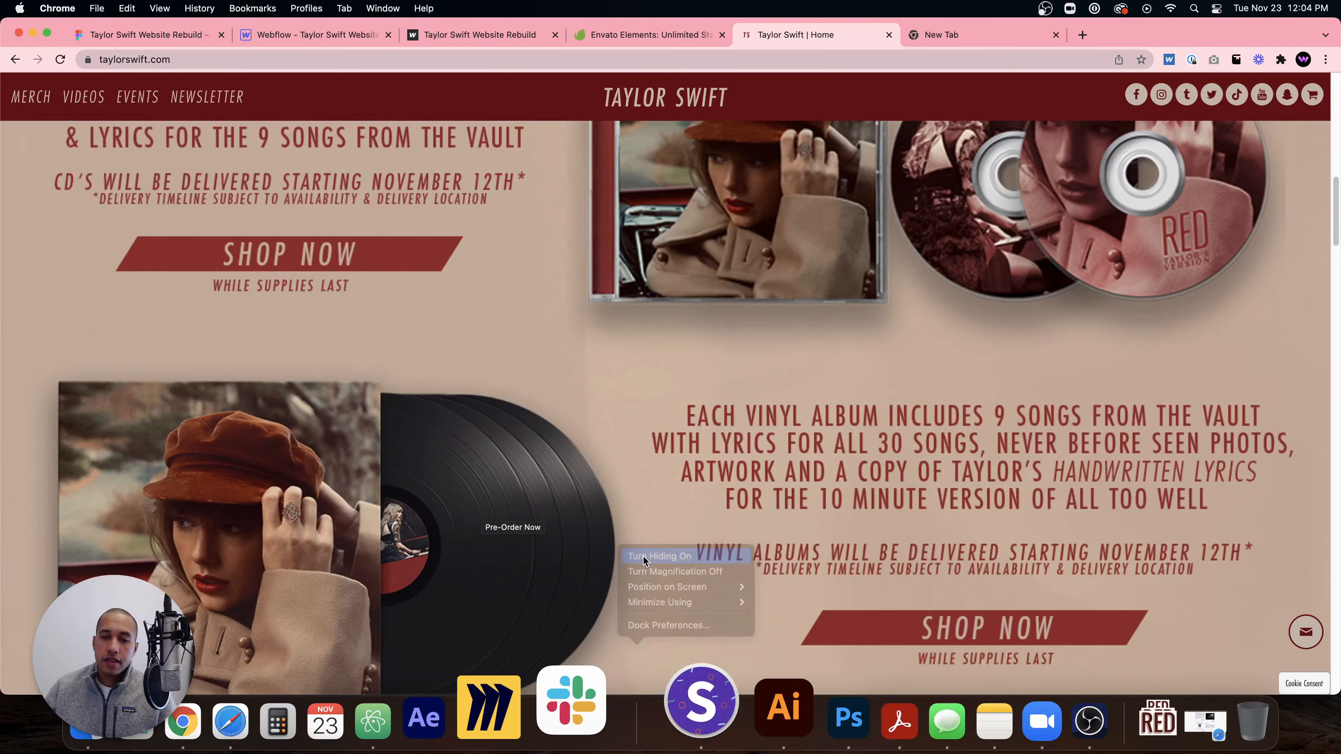
double_click(1137, 33)
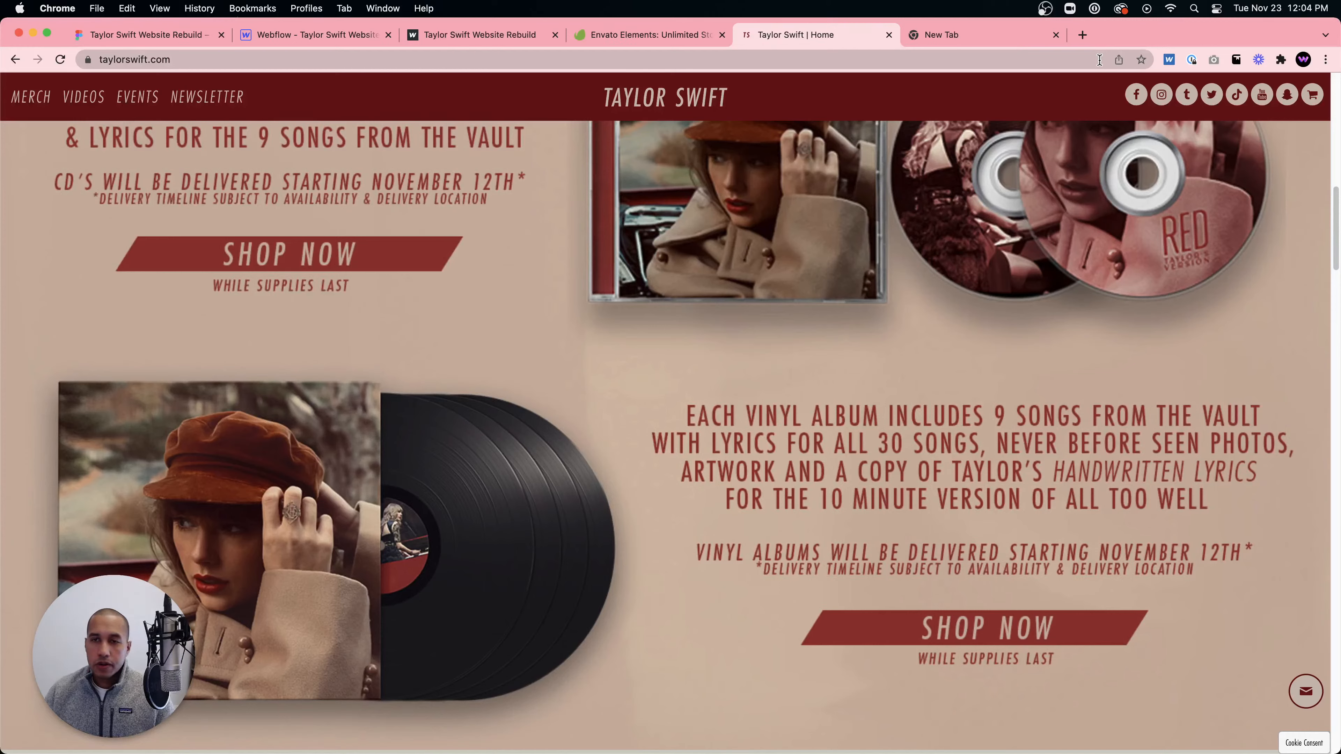
- Review the CD and vinyl offers on the original homepage
scroll(881, 333, "up", 5)
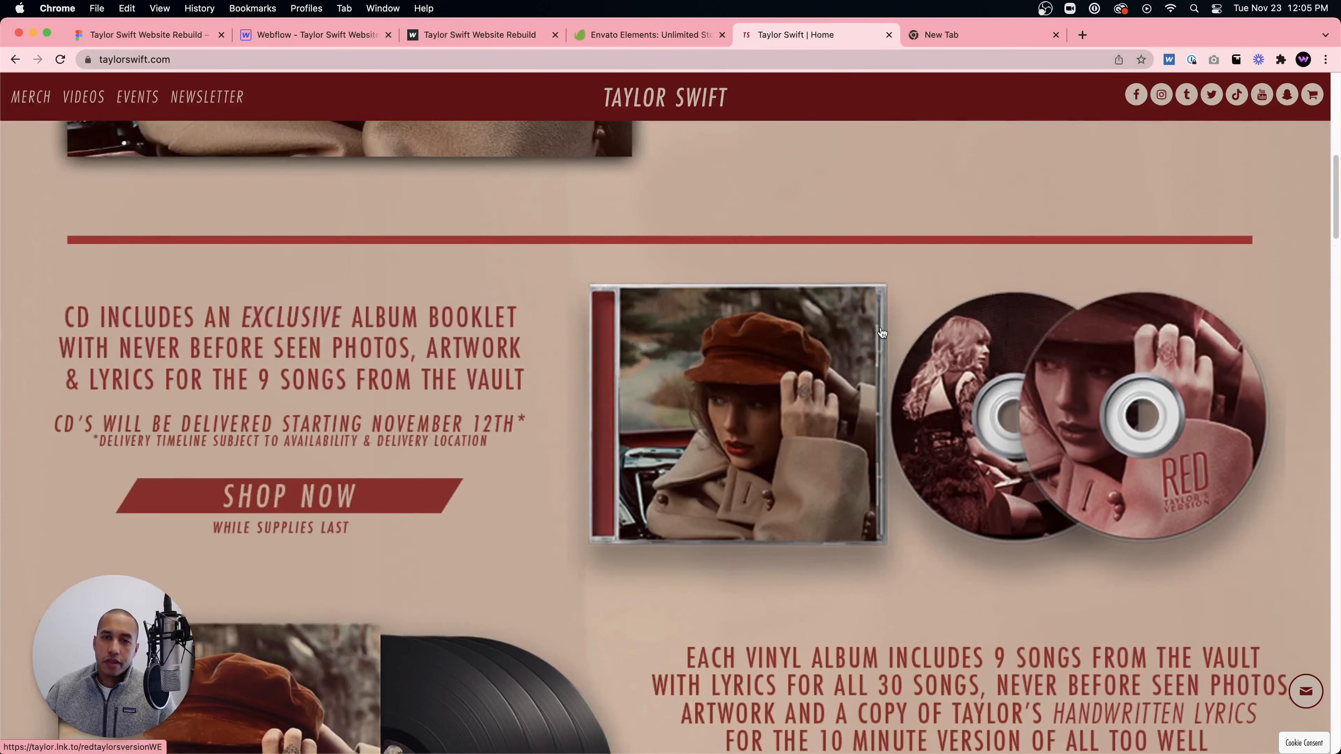
scroll(898, 317, "down", 3)
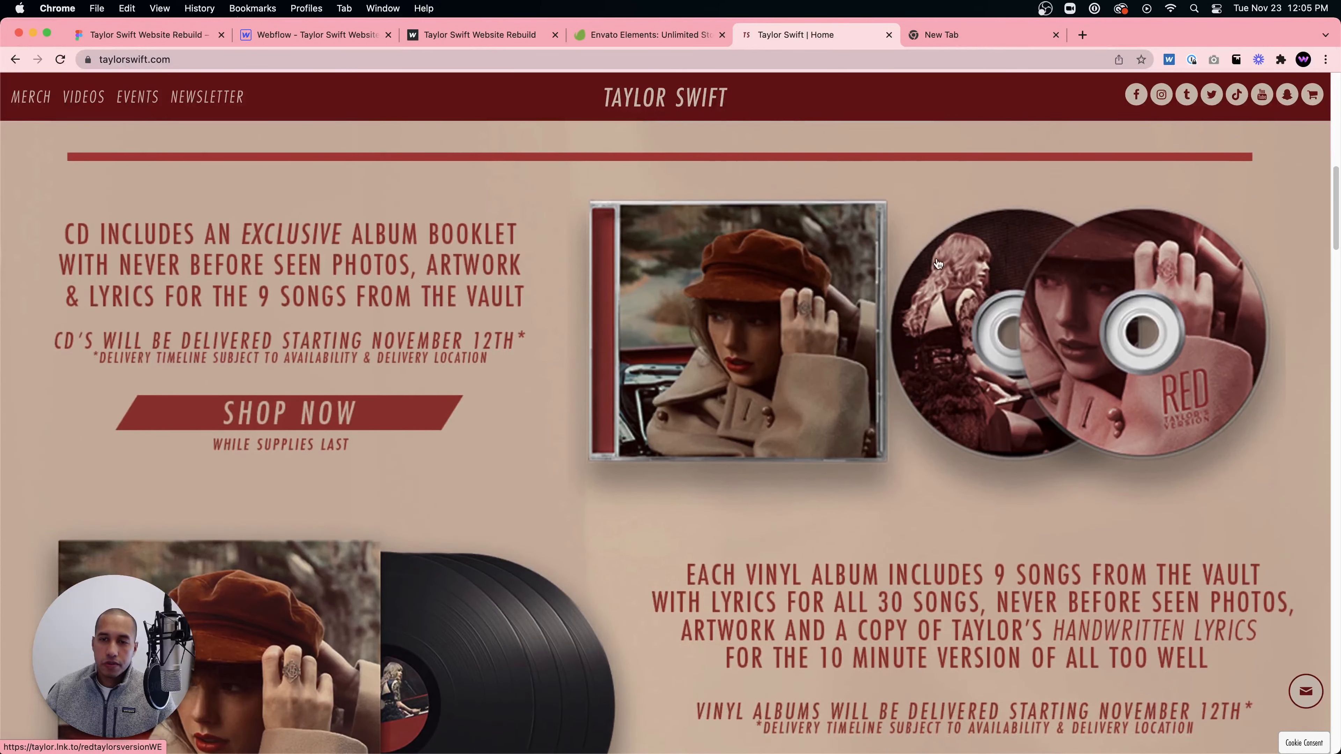
- Examine the CD jewel case artwork and the vinyl album section on the original homepage
scroll(866, 334, "down", 1)
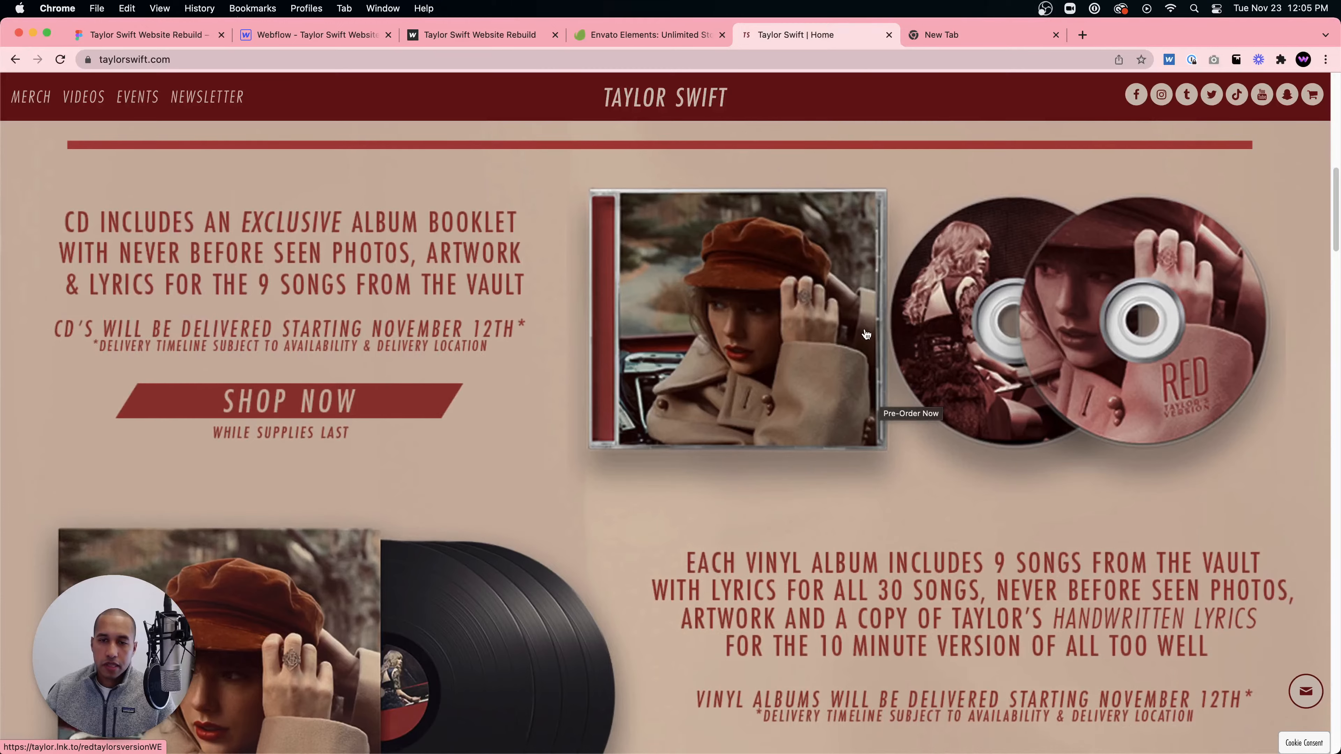
scroll(866, 334, "down", 6)
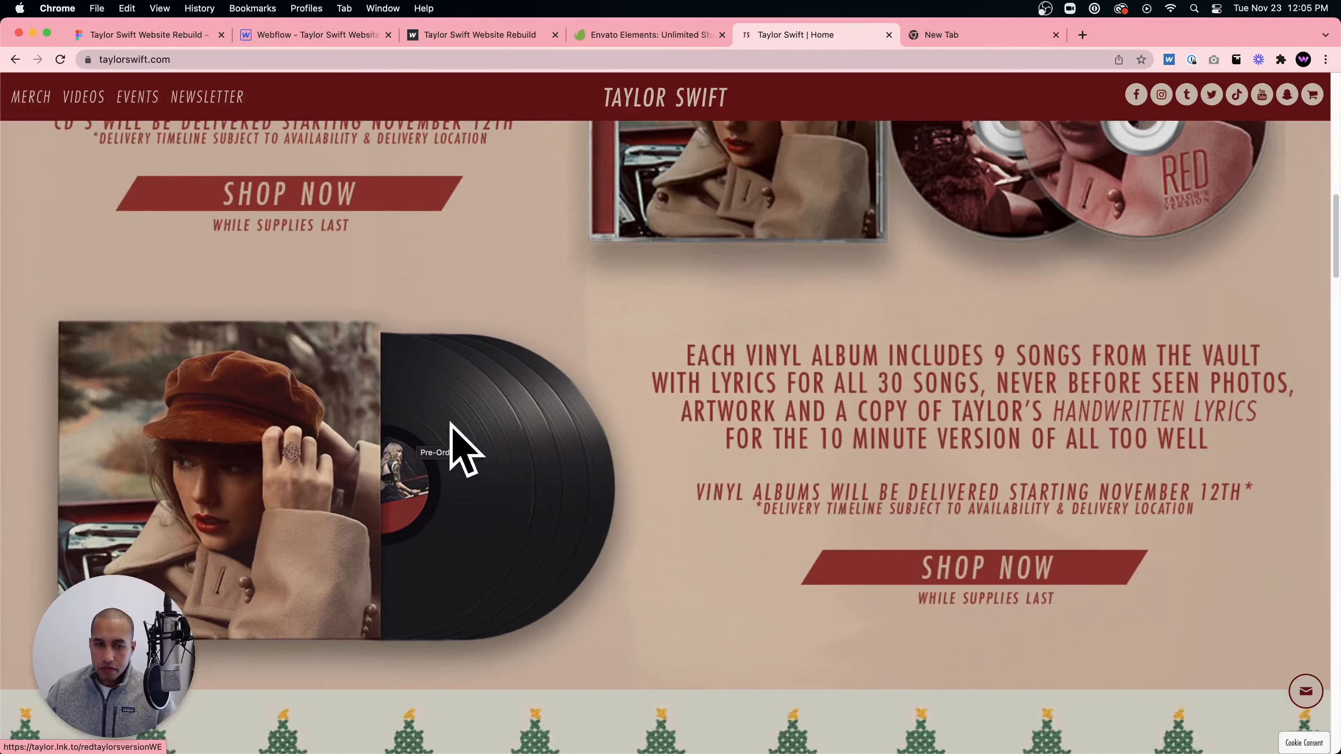
- Search Envato Elements for "cd mockup" and look over the results
left_click(613, 32)
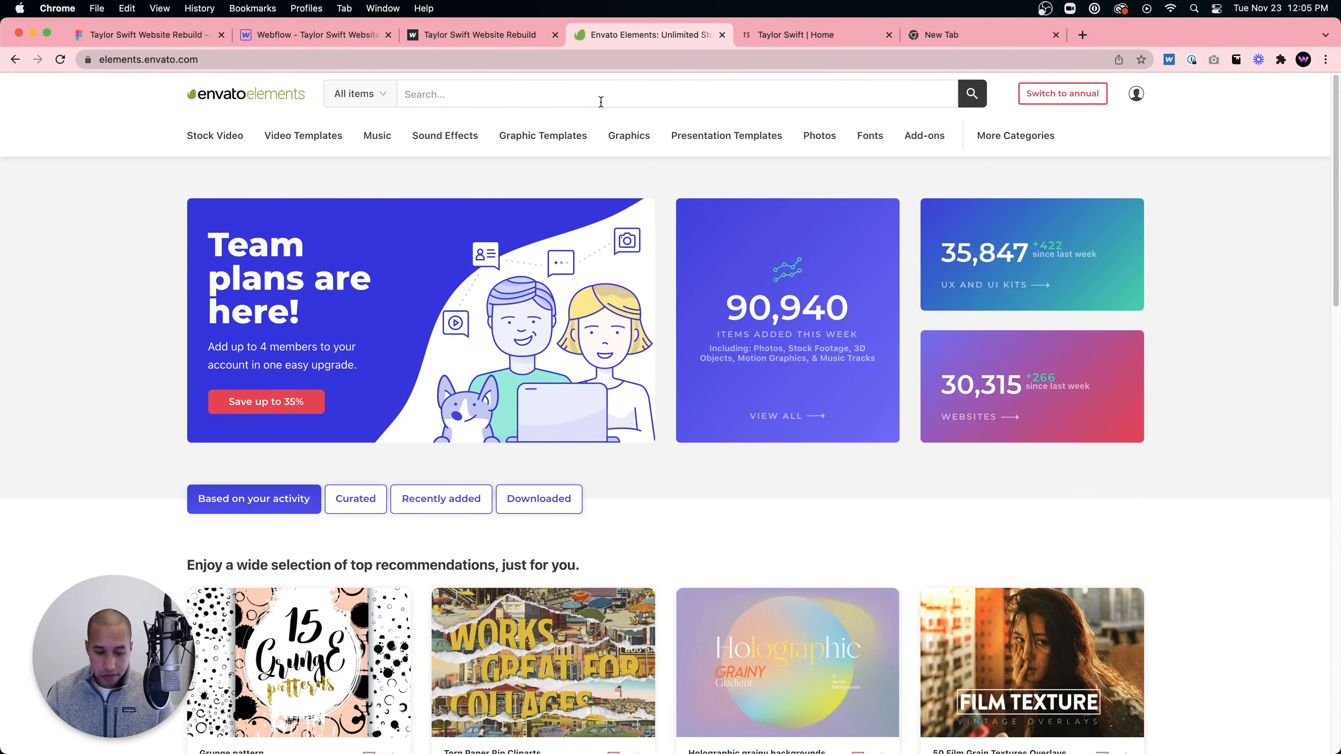
type("cd mockup")
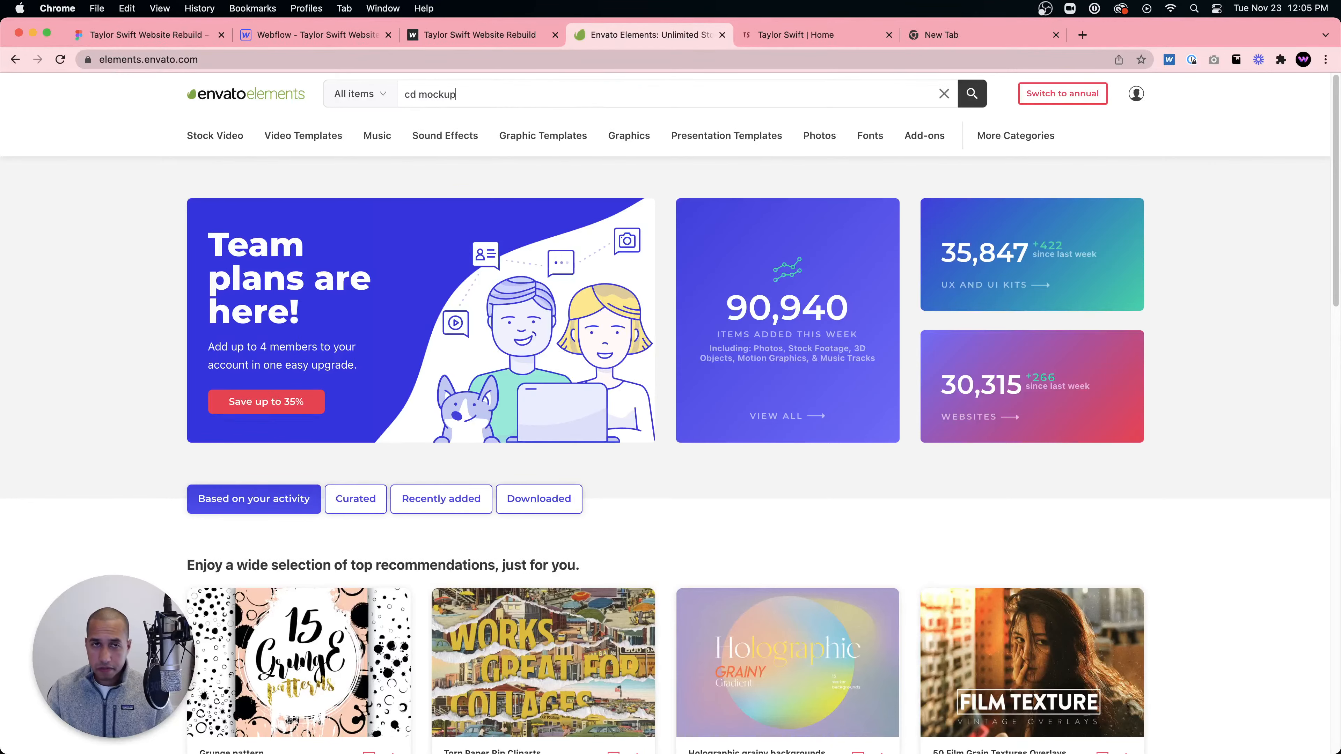
key("Return")
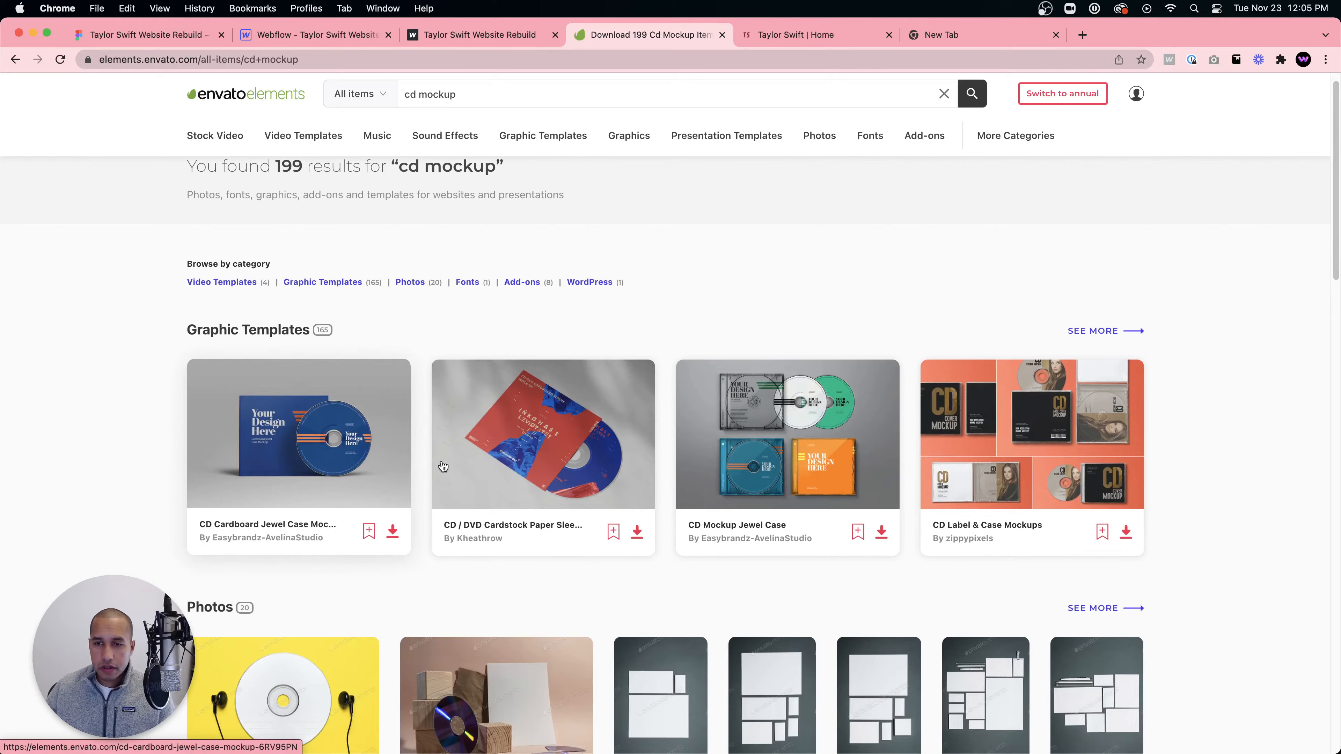
scroll(594, 494, "down", 5)
scroll(594, 494, "down", 3)
scroll(312, 452, "up", 8)
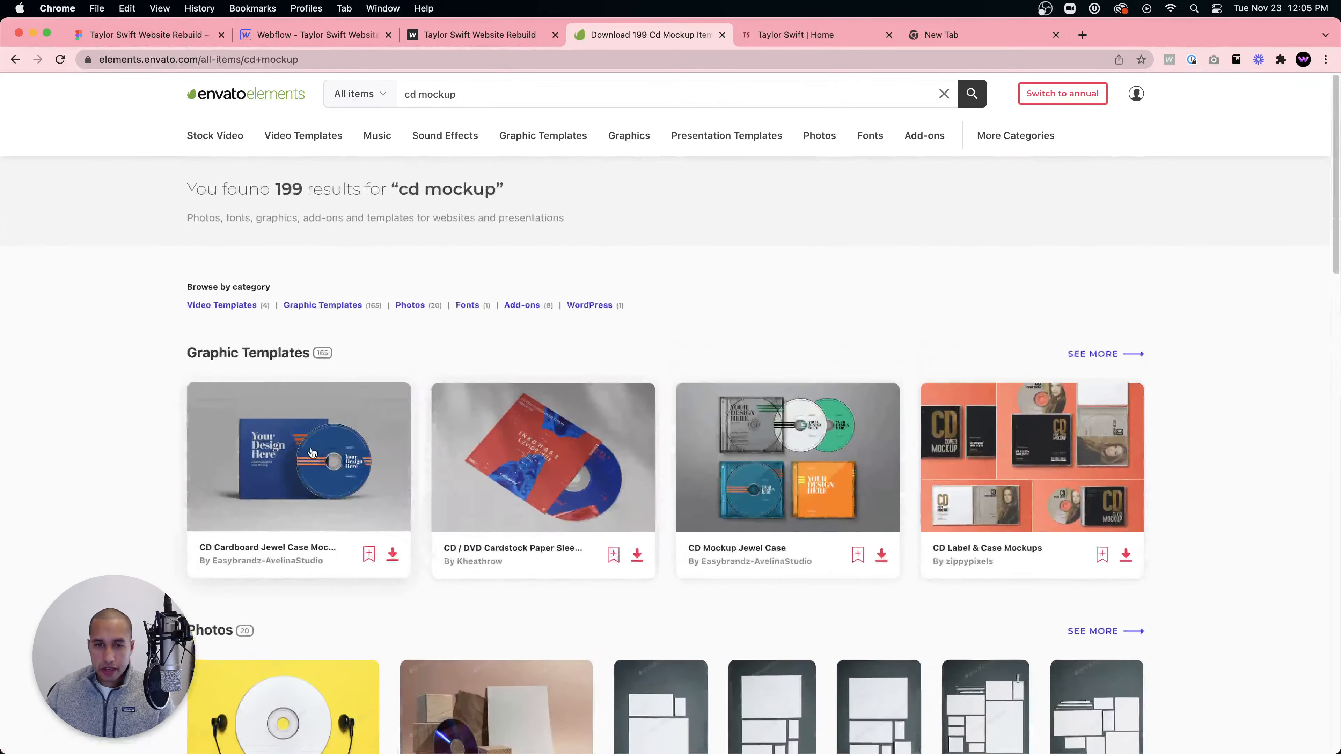
- Open the CD Cardboard Jewel Case Mockup and download it, adding it to the WebDev For You project
left_click(311, 452)
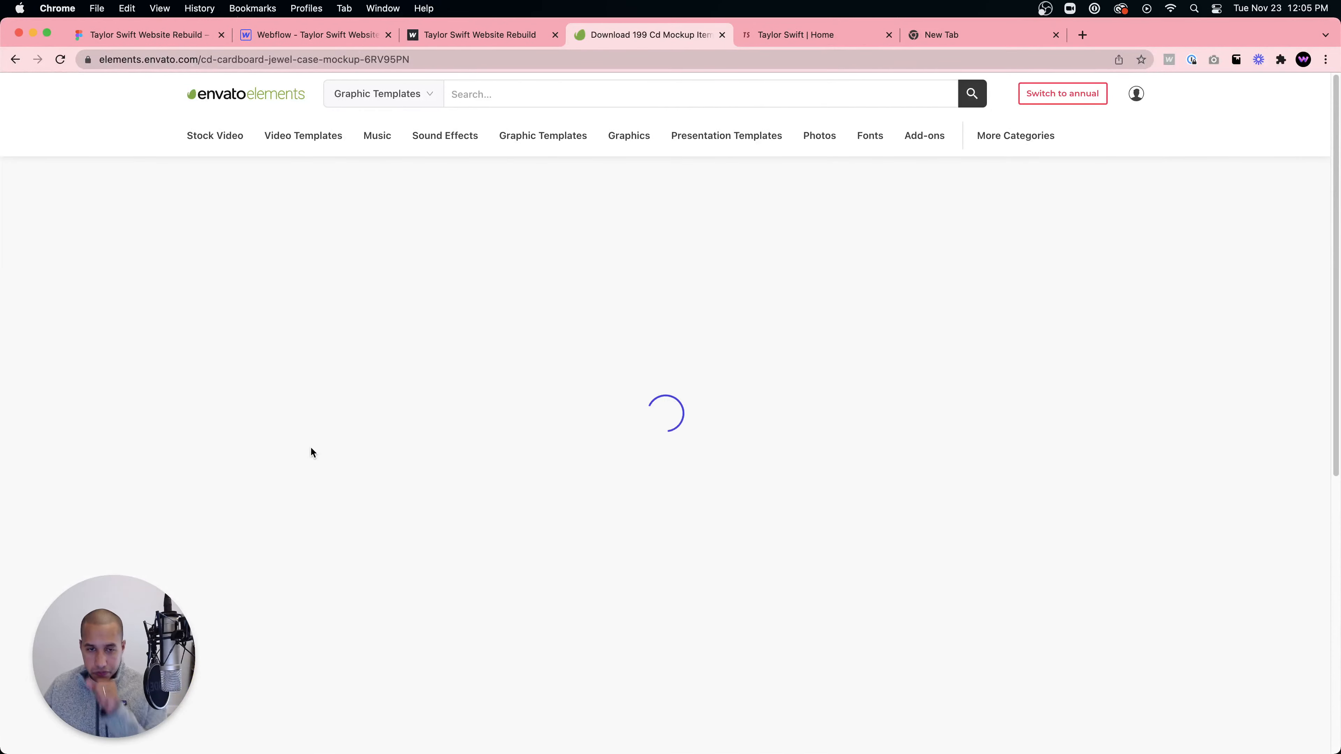
scroll(730, 488, "down", 8)
scroll(731, 491, "down", 14)
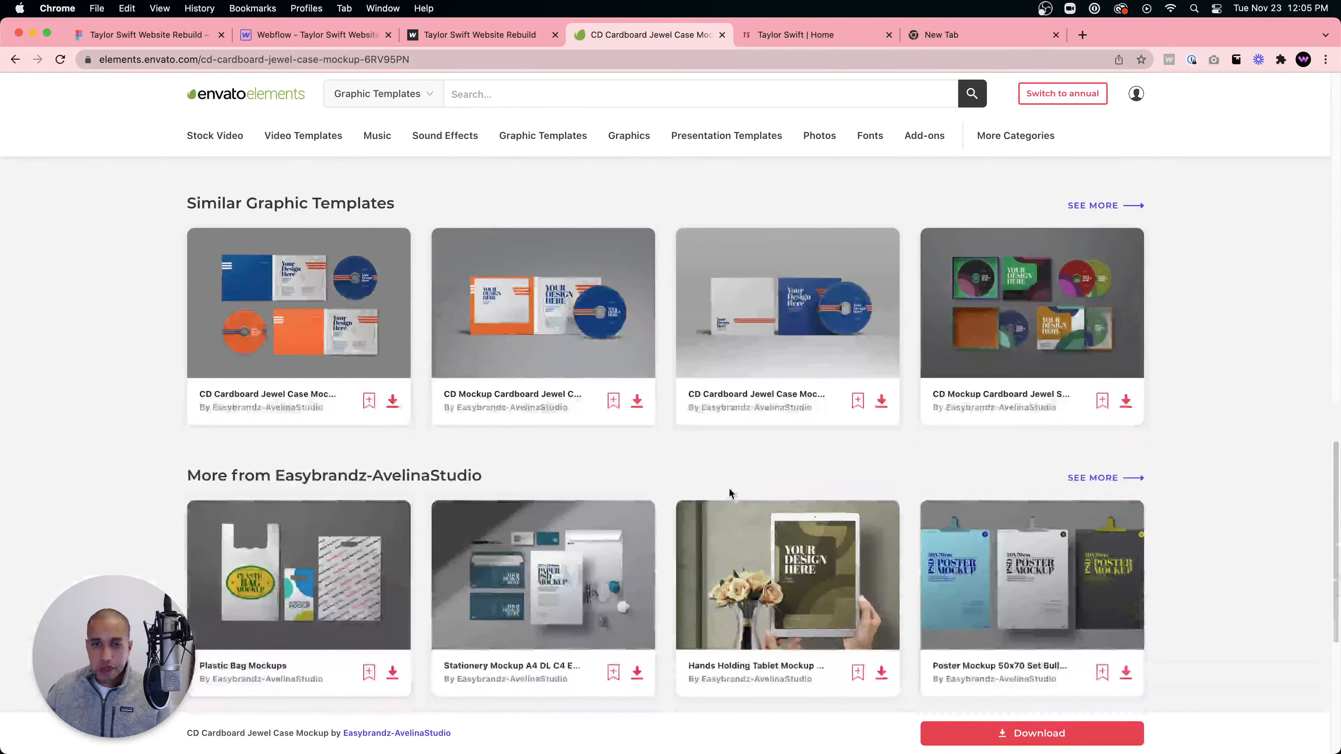
scroll(729, 492, "up", 20)
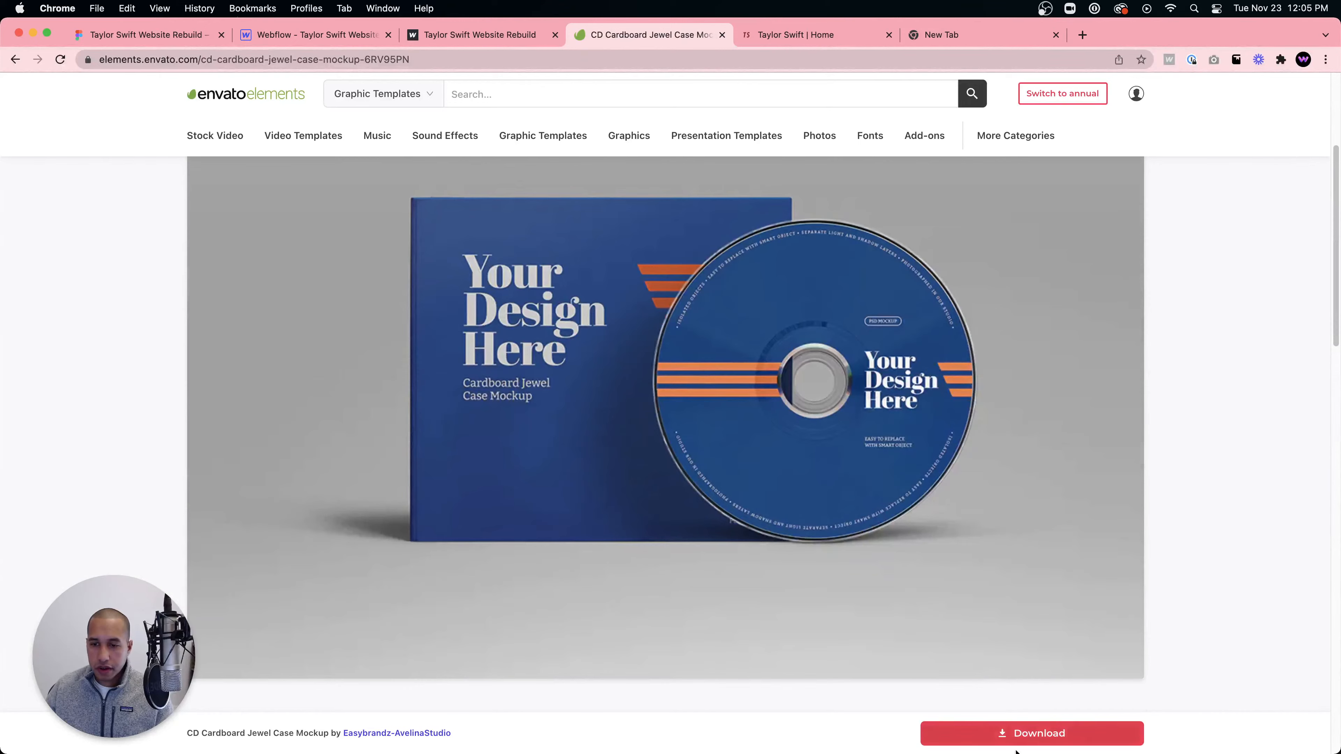
left_click(1015, 743)
left_click(544, 334)
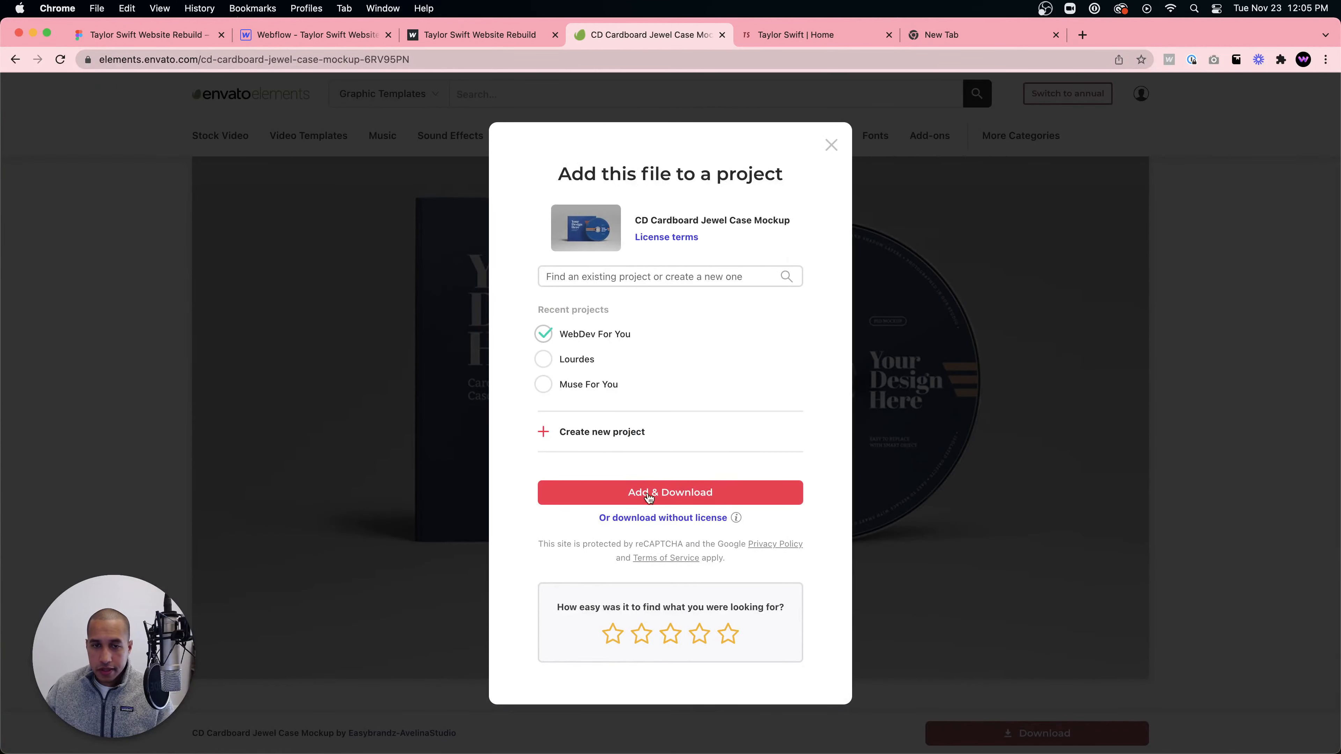
left_click(649, 492)
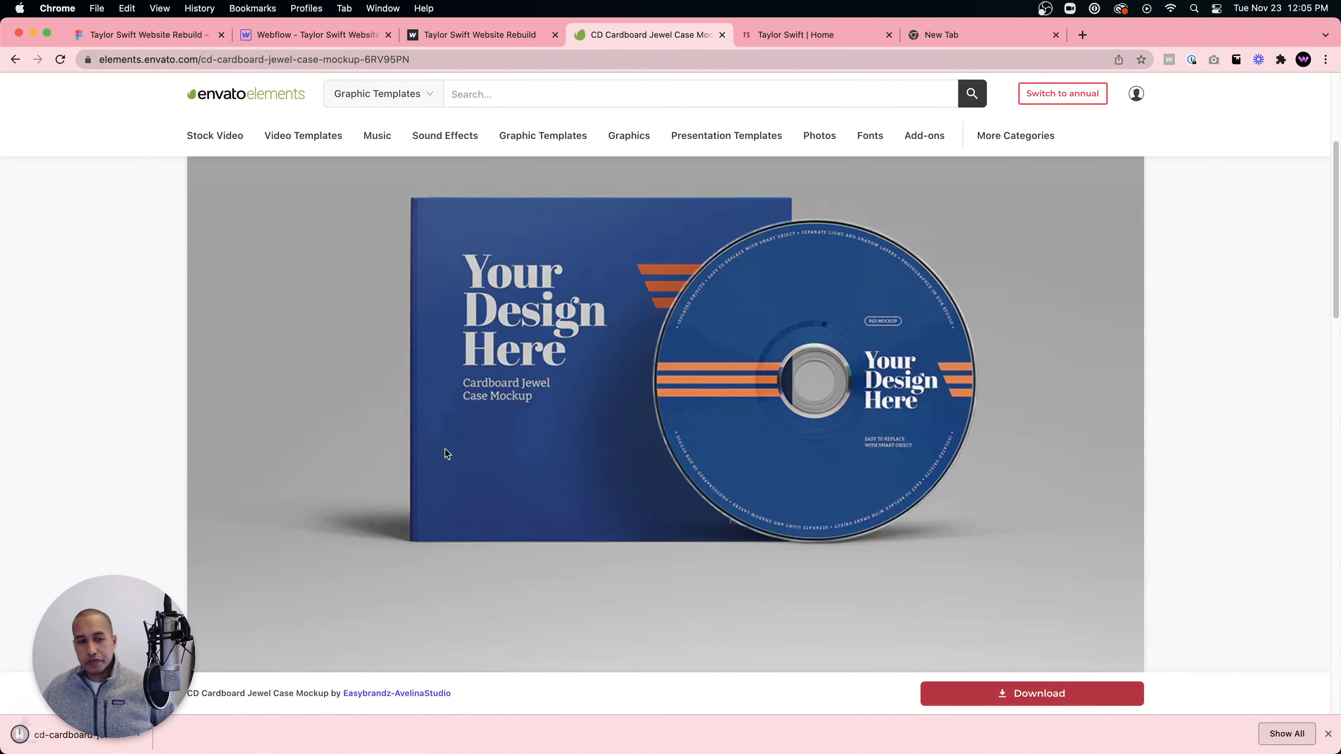
- Open the downloaded mockup file in Photoshop and edit the contents of the disc's [YOUR IMAGE HERE] smart object
left_click(148, 735)
left_click(222, 717)
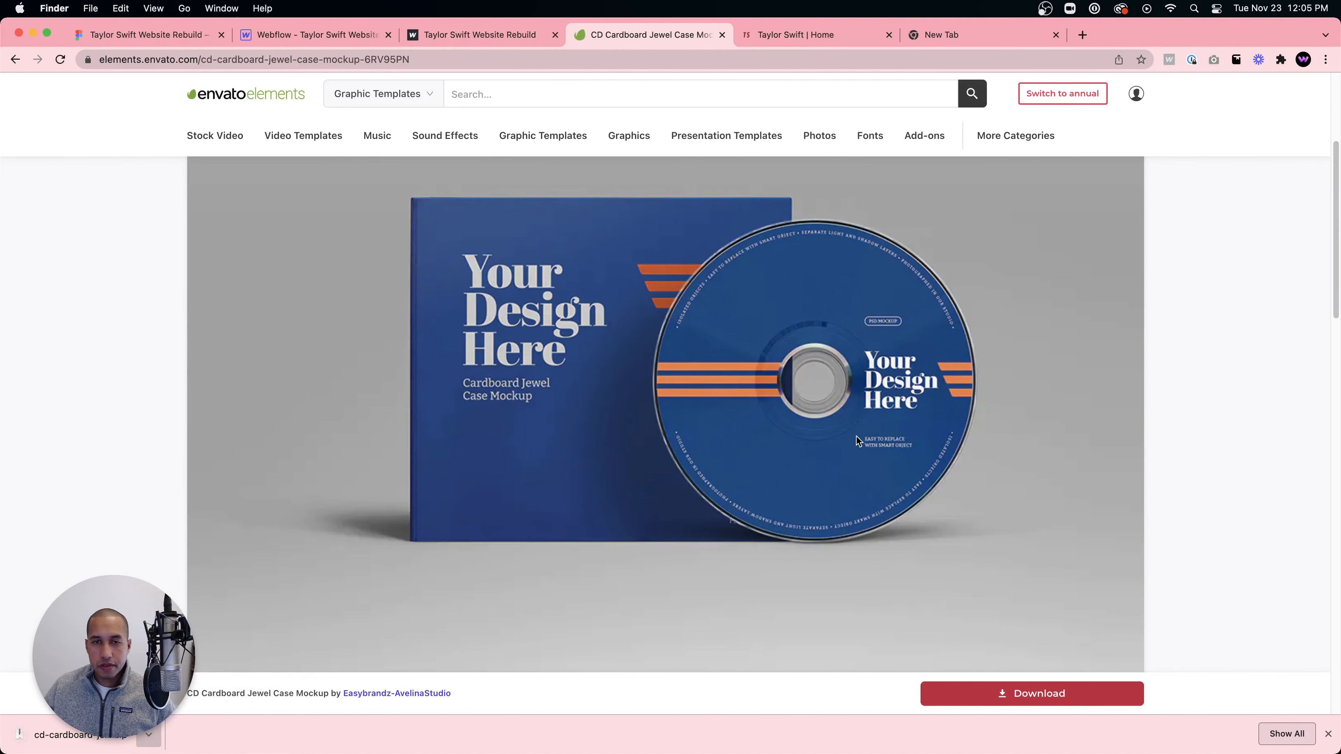
left_click(503, 219)
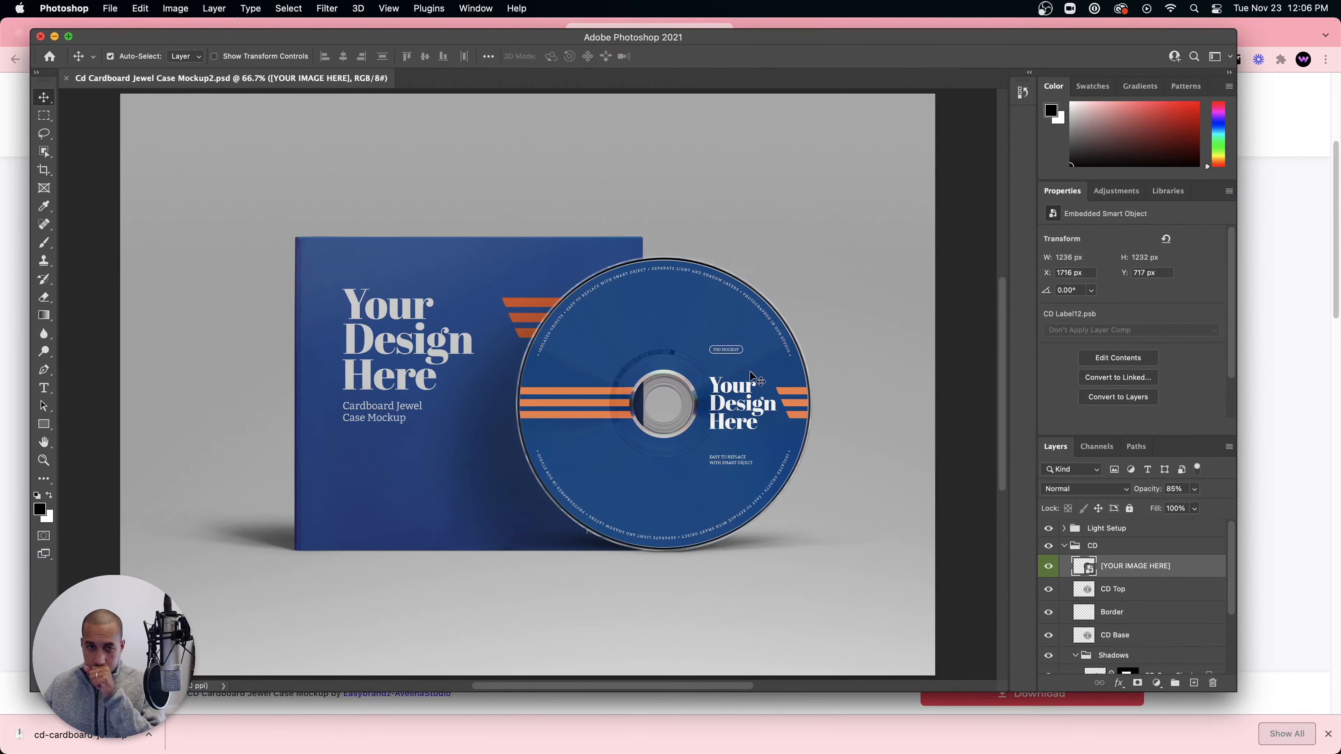
double_click(1085, 568)
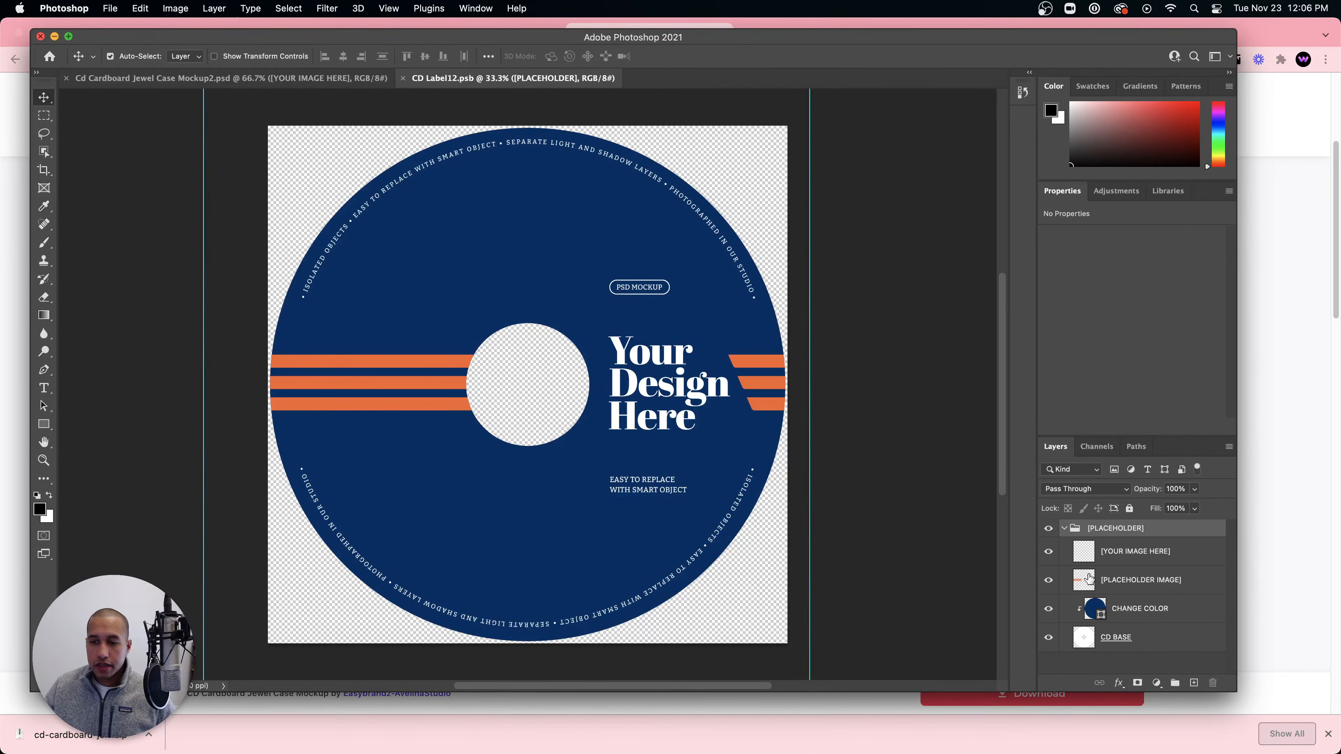
- Try to place the RED album cover image into the CD label and enlarge it over the disc
left_click(1094, 553)
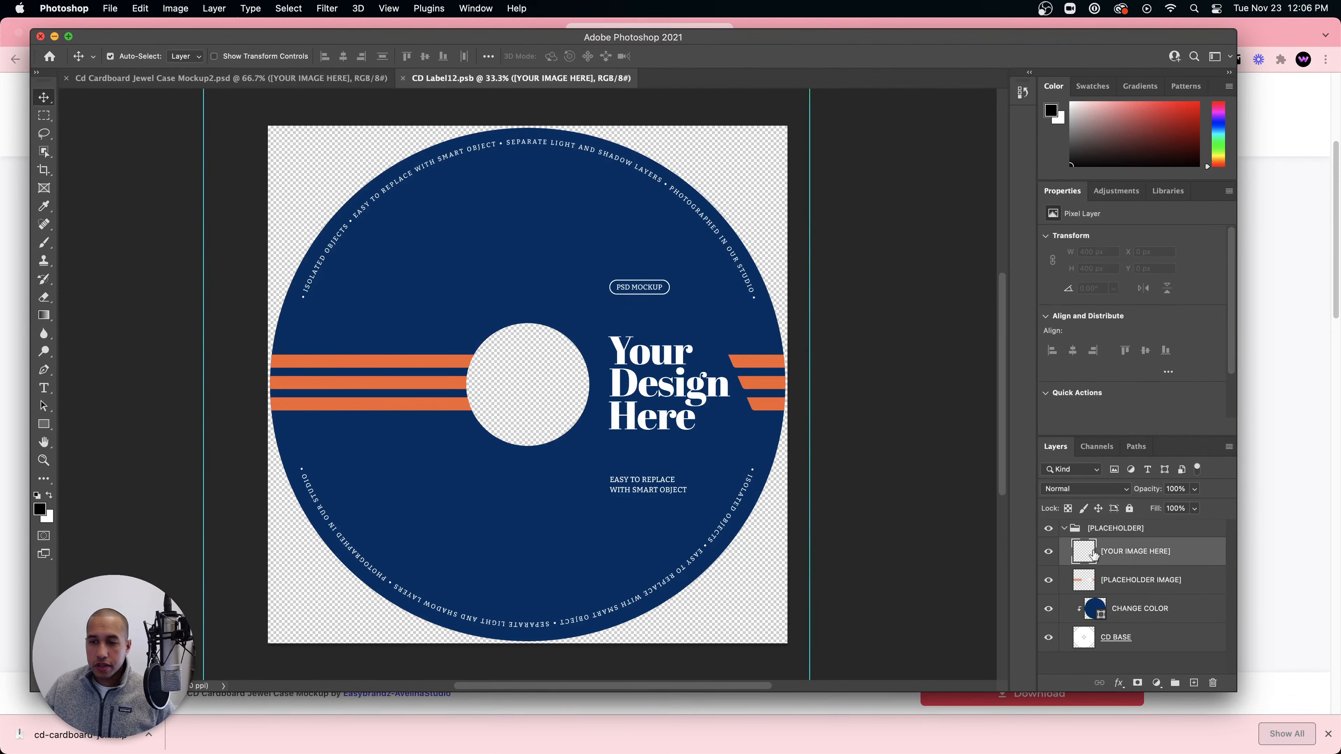
mouse_move(402, 745)
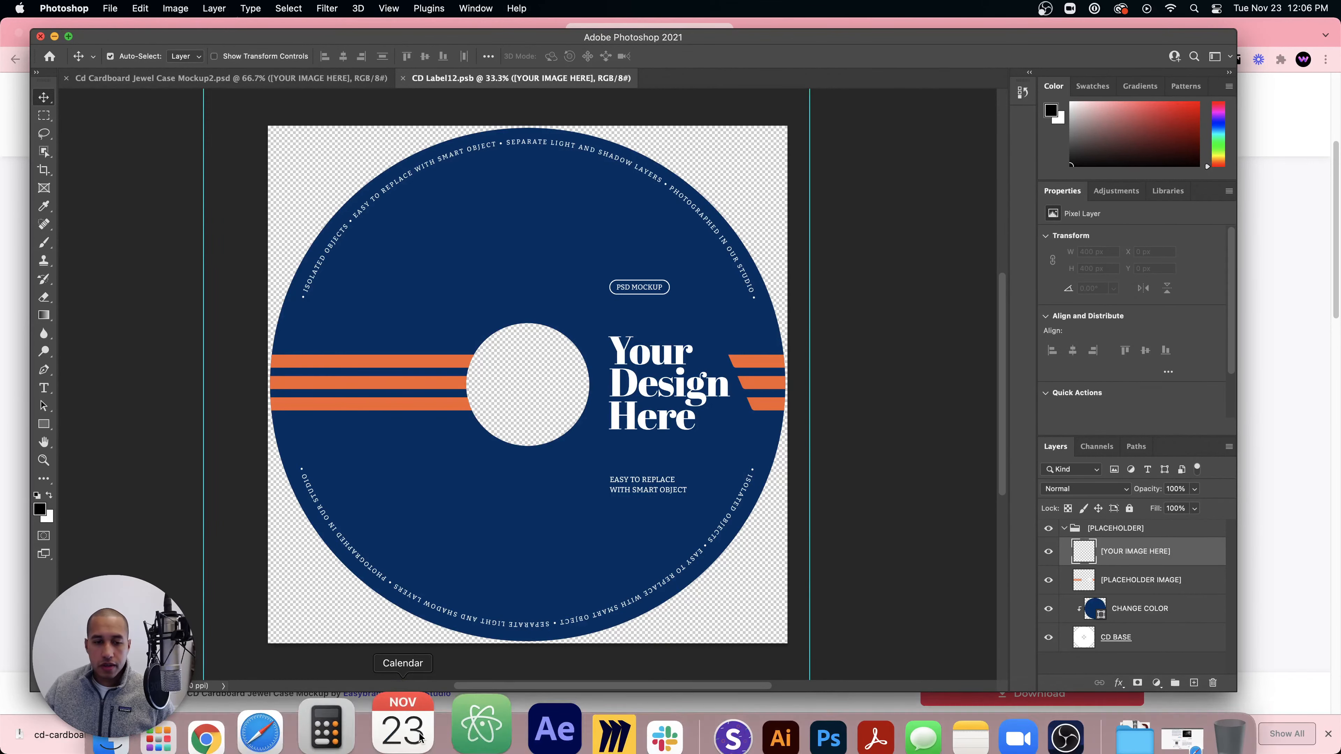
left_click(177, 726)
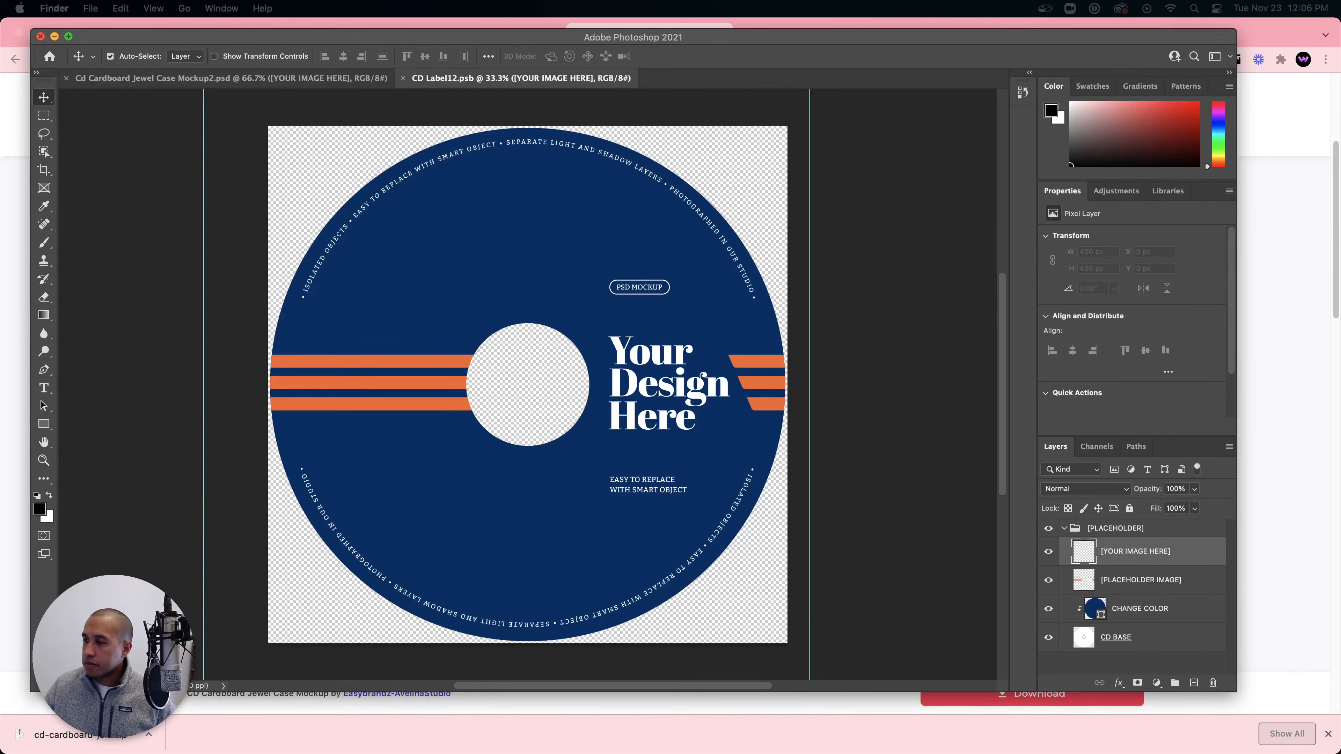
left_click_drag(911, 173, 534, 244)
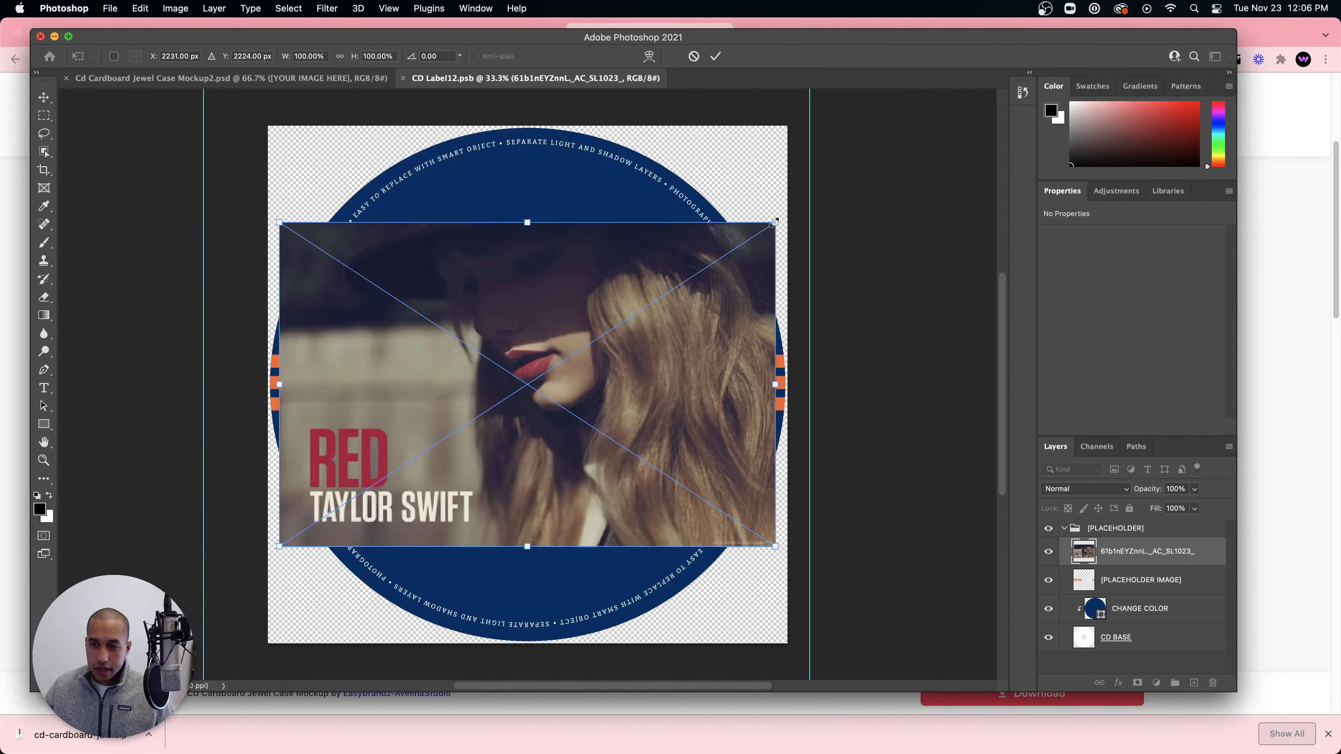
left_click_drag(774, 222, 935, 126)
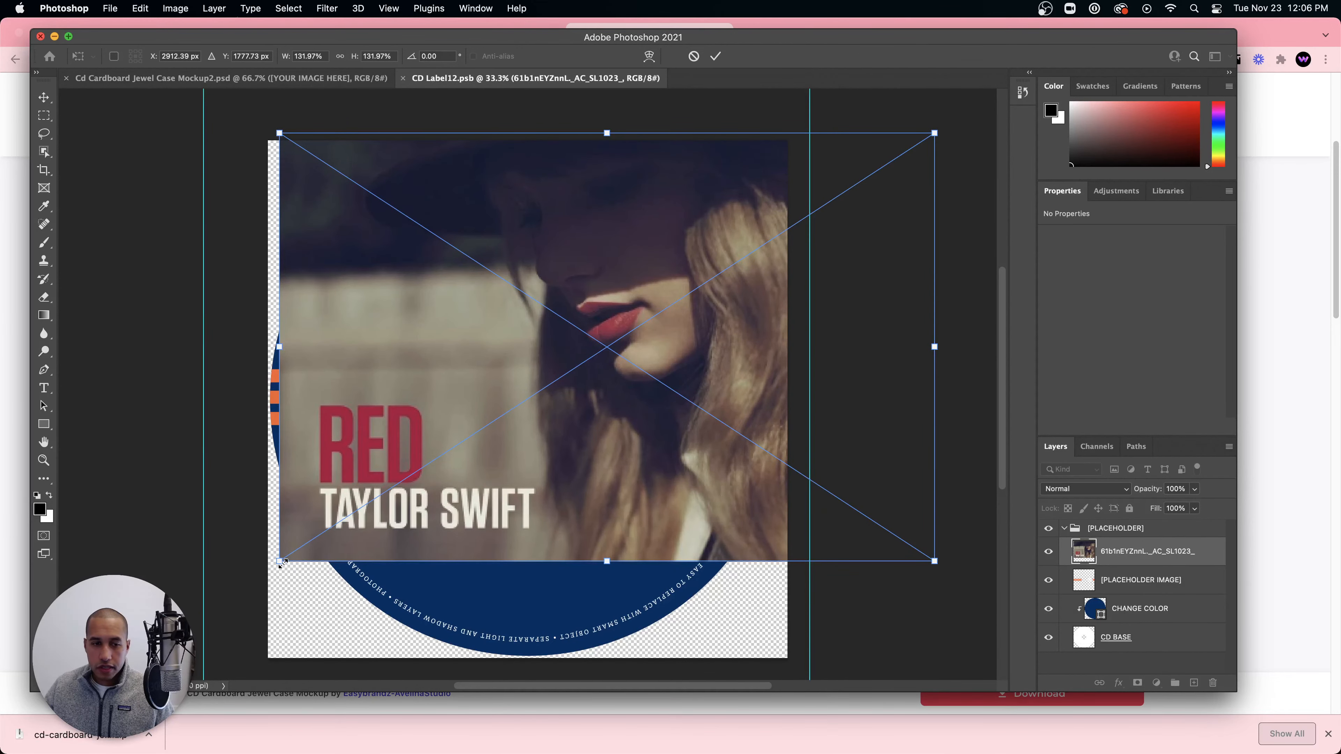
left_click_drag(278, 563, 140, 568)
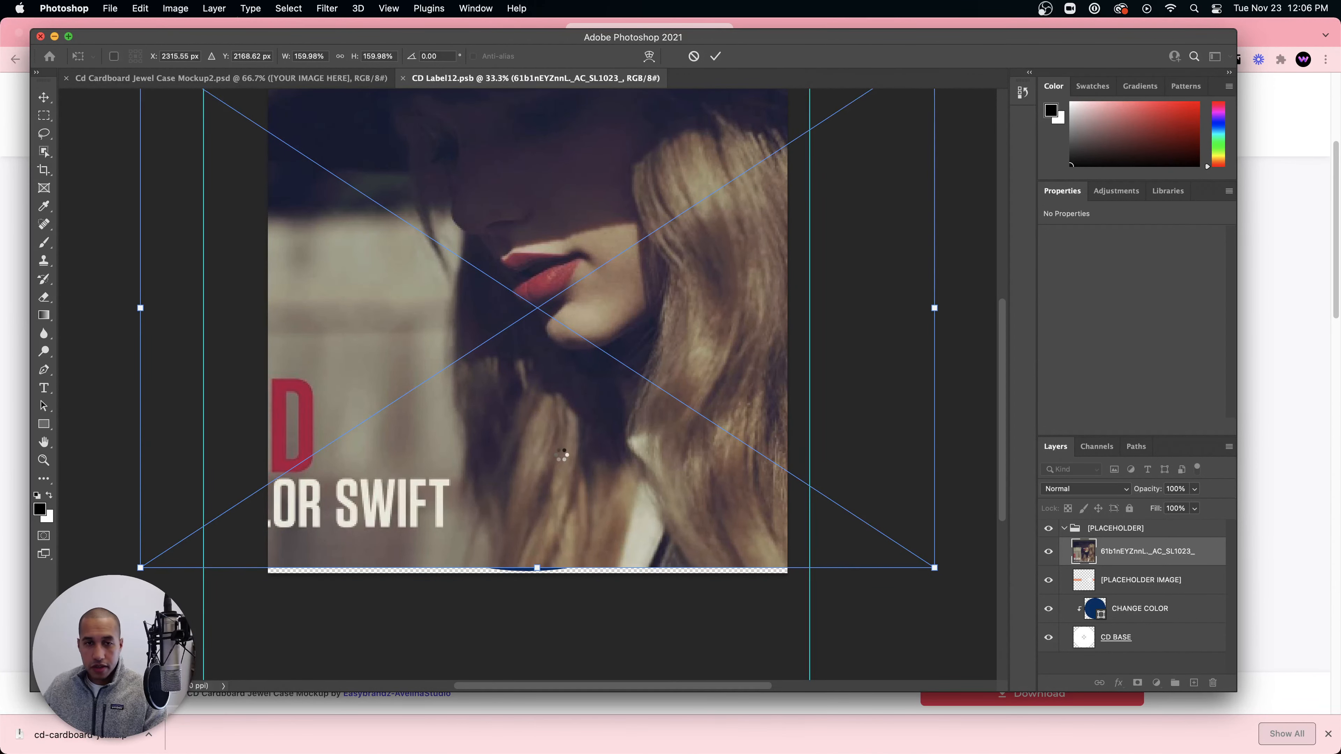
key("Return")
key("super+z")
key("super+z")
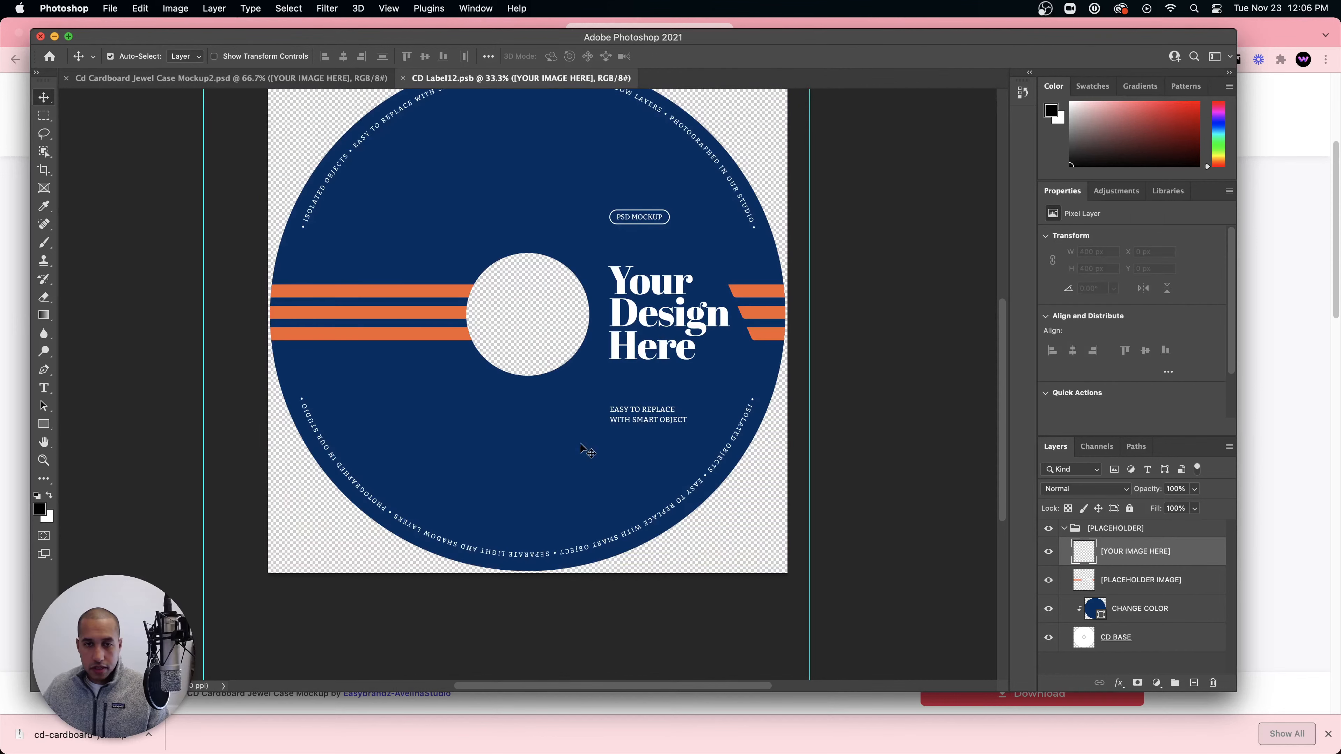
double_click(1084, 558)
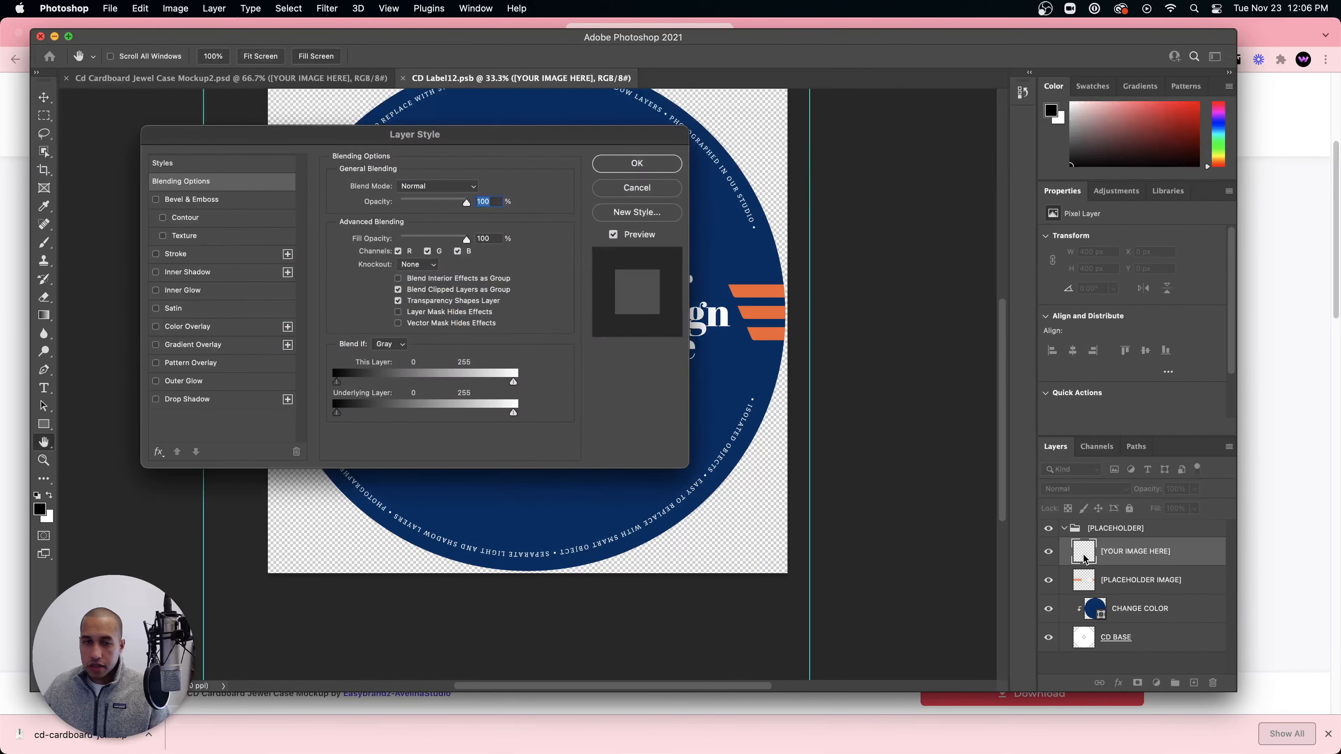
left_click(677, 188)
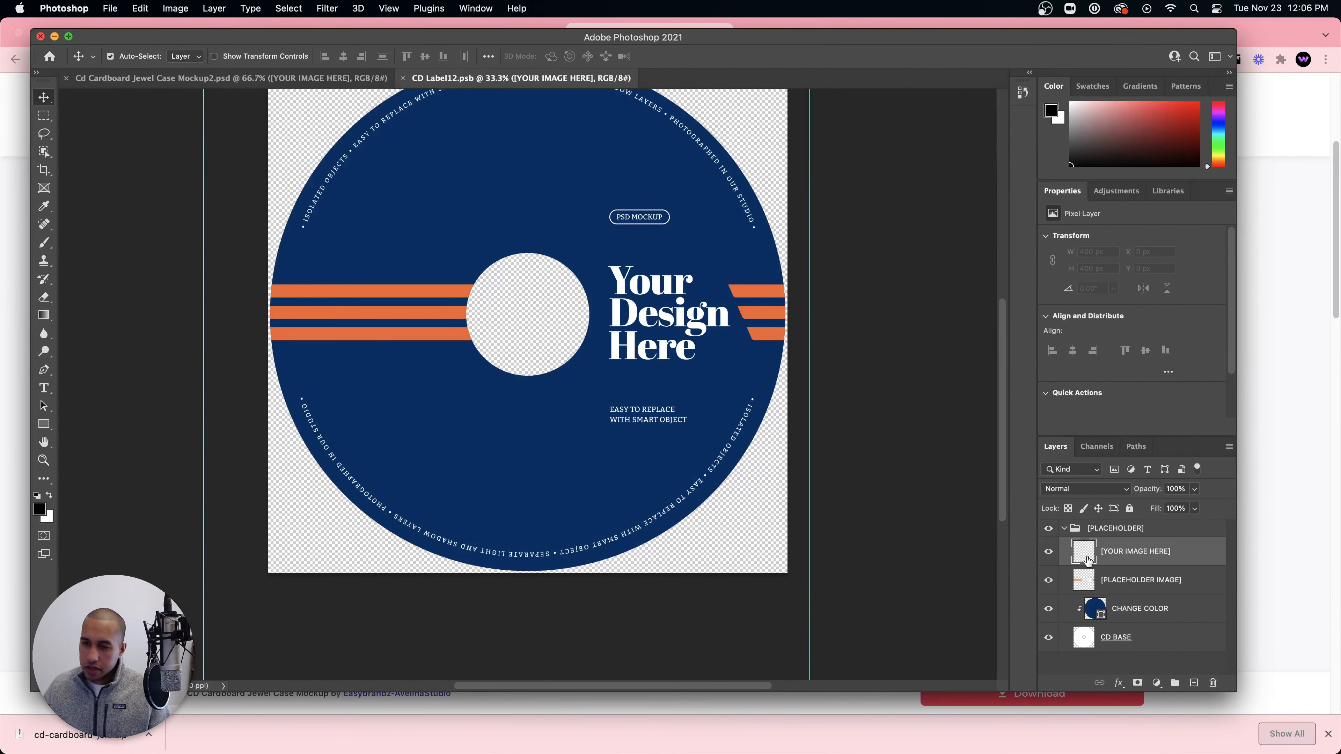
- Place the RED album cover image above the CD label's placeholder artwork and enlarge it to about 176%
left_click_drag(862, 327, 856, 419)
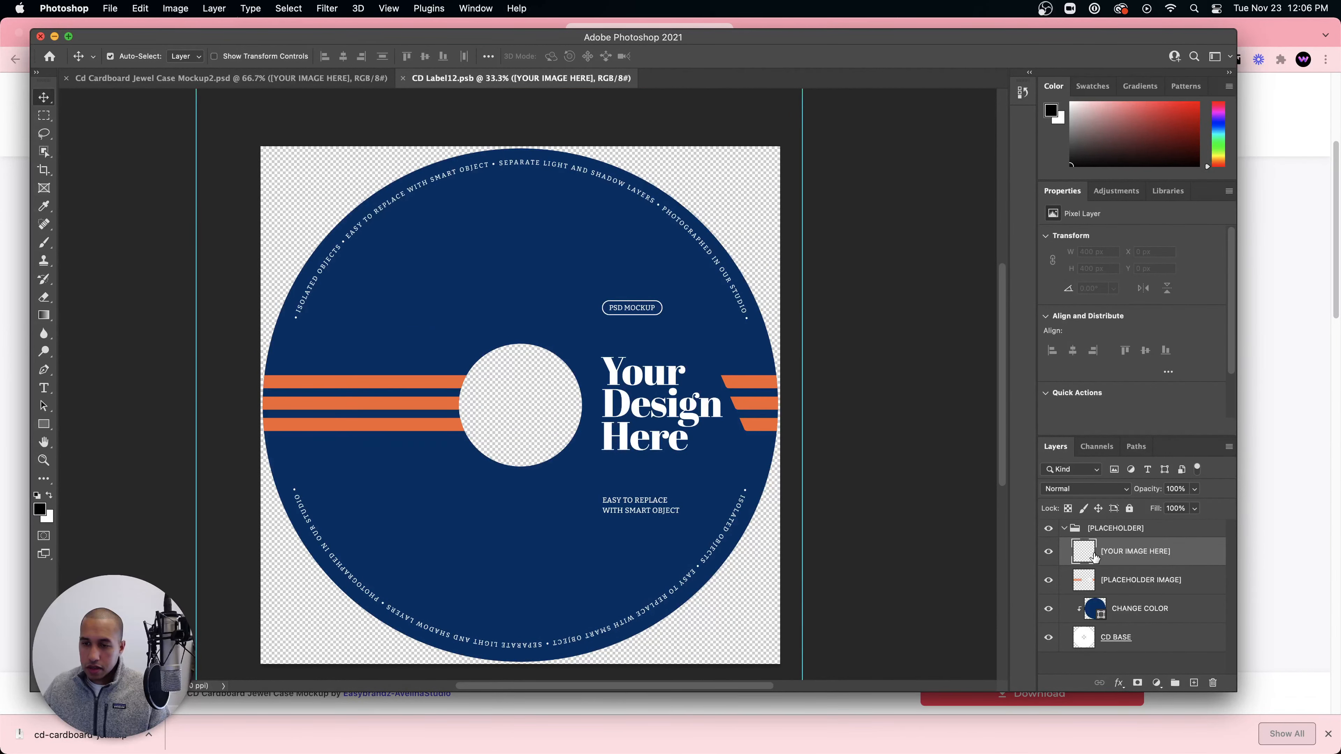
left_click_drag(1204, 218, 453, 280)
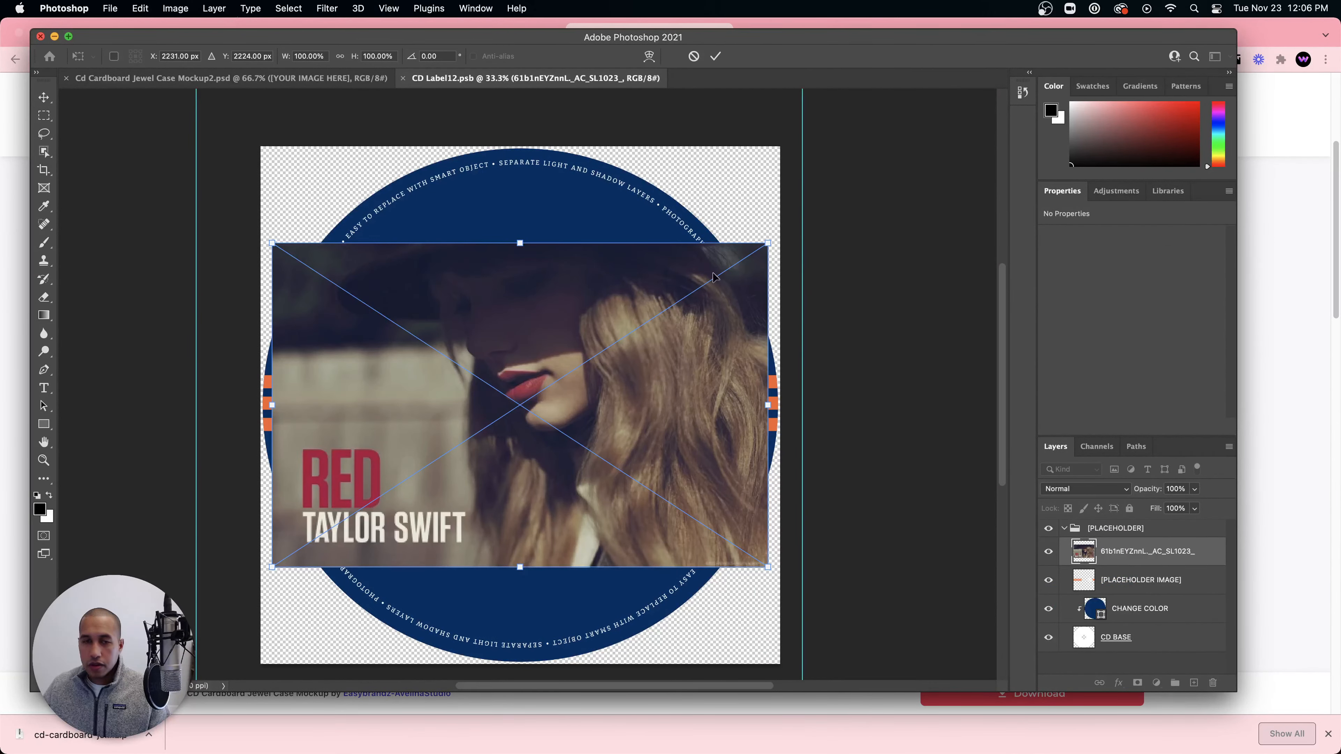
left_click_drag(770, 244, 967, 139)
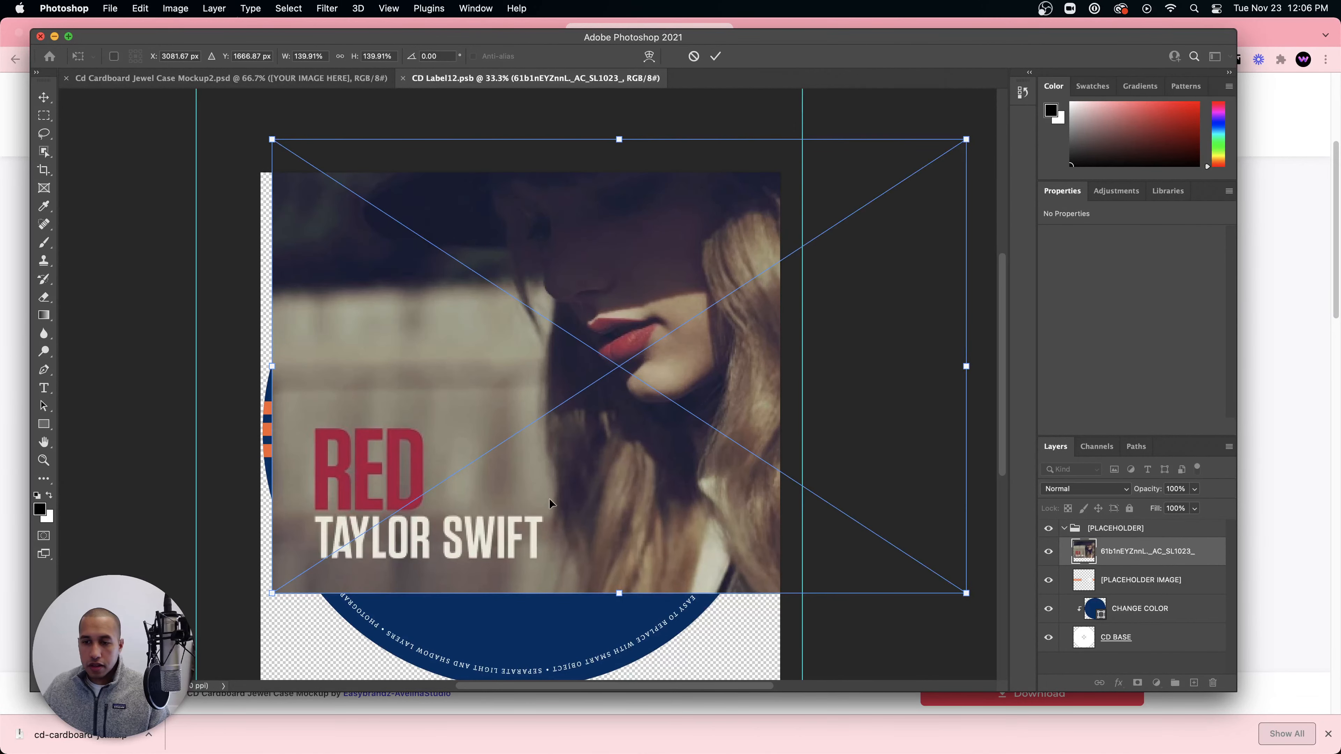
left_click_drag(533, 468, 541, 295)
left_click_drag(276, 419, 97, 539)
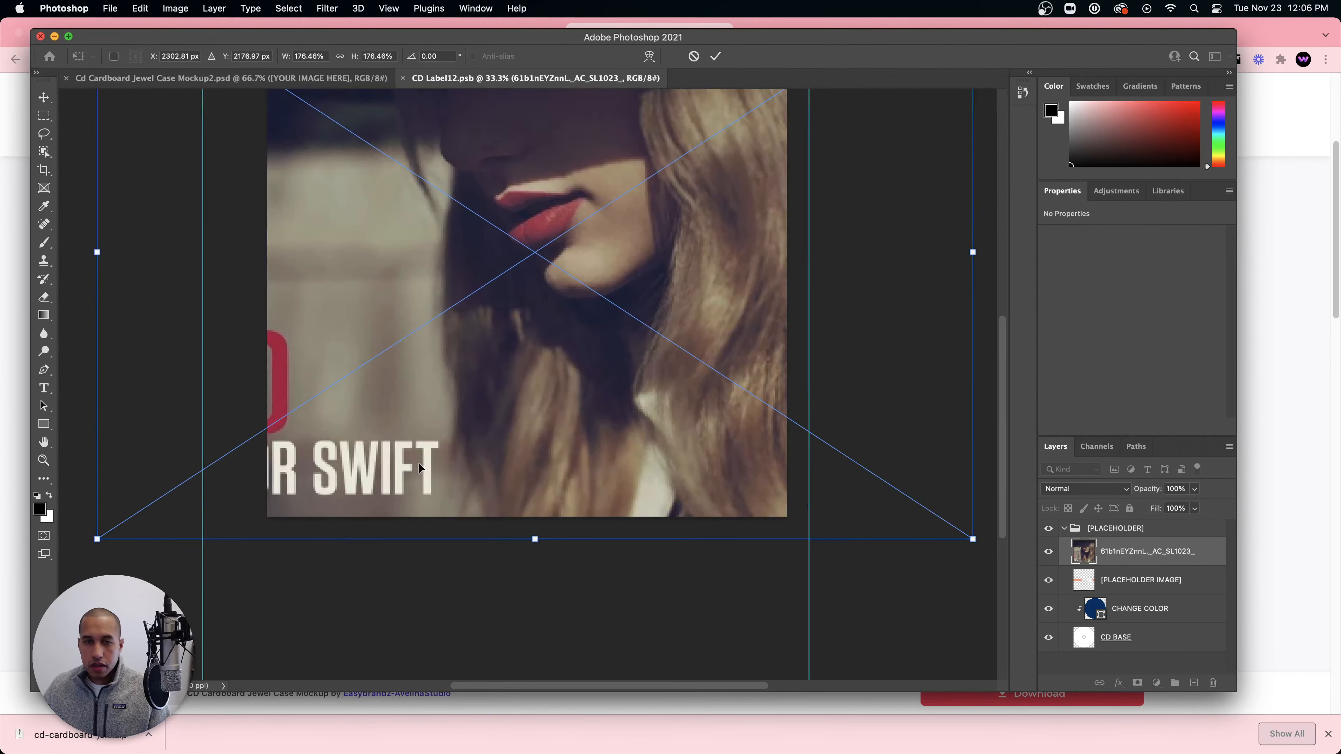
left_click_drag(565, 332, 533, 426)
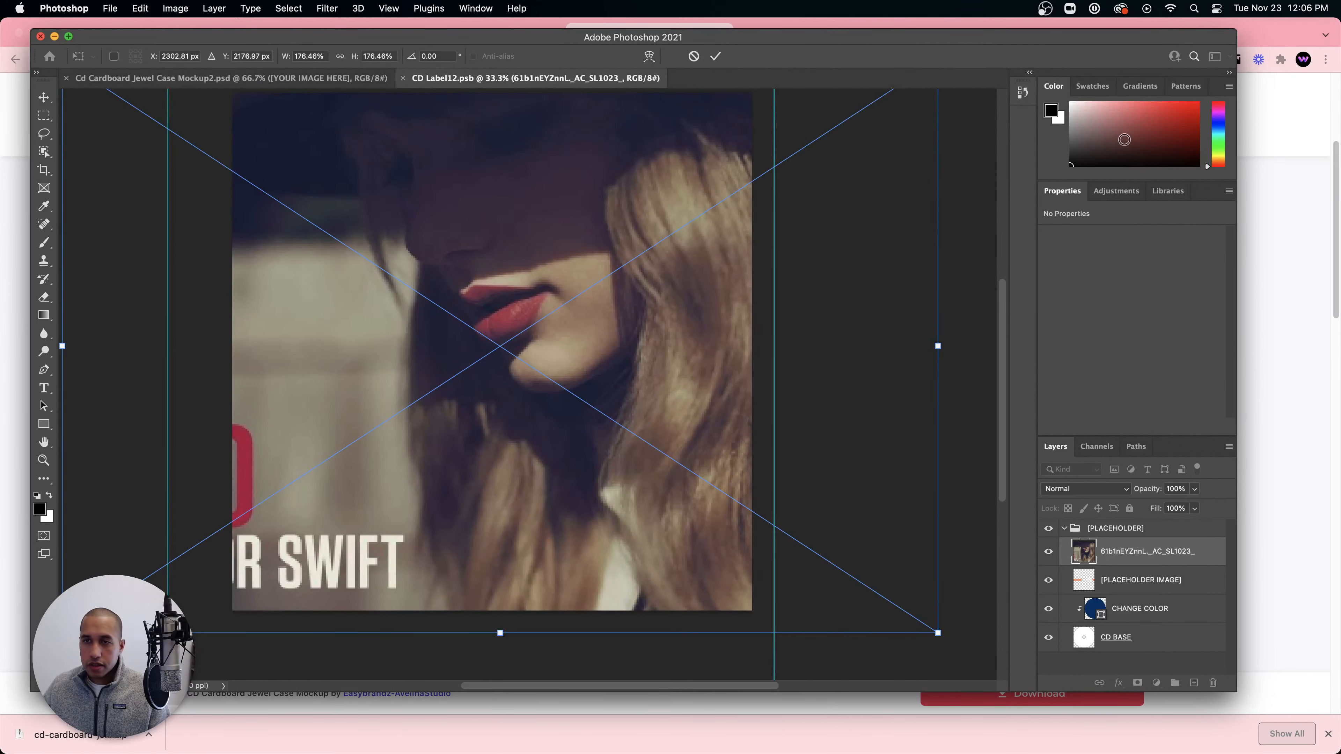
left_click_drag(618, 252, 571, 250)
scroll(600, 273, "down", 5)
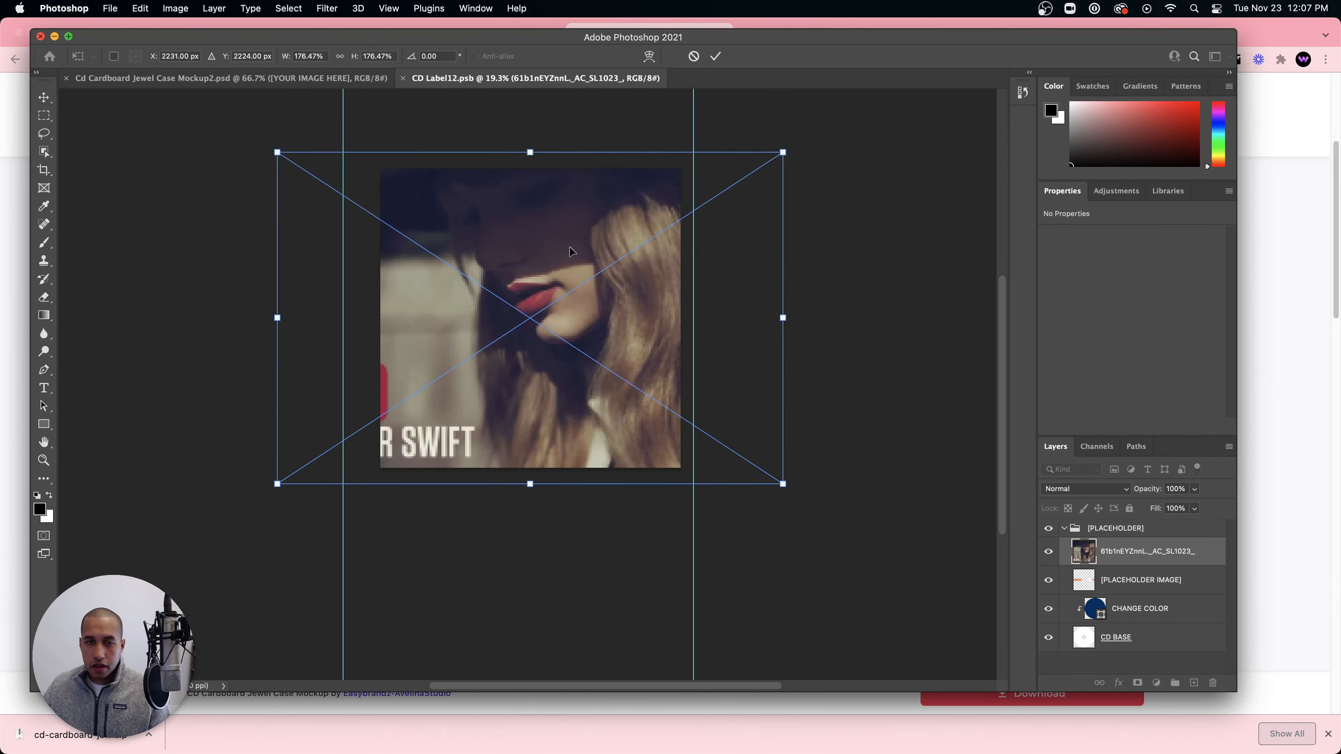
- Resize the cover image to about 6808 × 4459 px from the canvas's upper-left corner and save the label
left_click_drag(783, 152, 696, 195)
left_click_drag(551, 304, 653, 269)
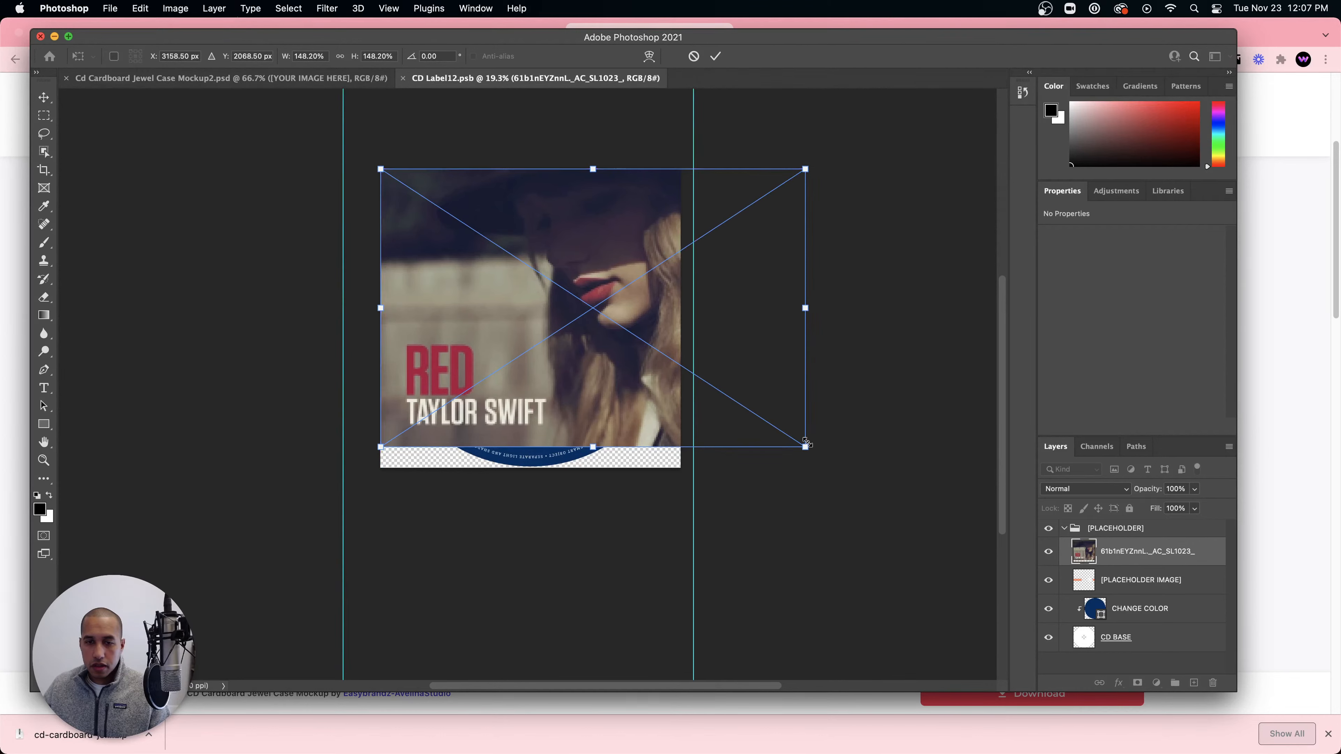
left_click_drag(805, 446, 838, 468)
key("Return")
key("super+s")
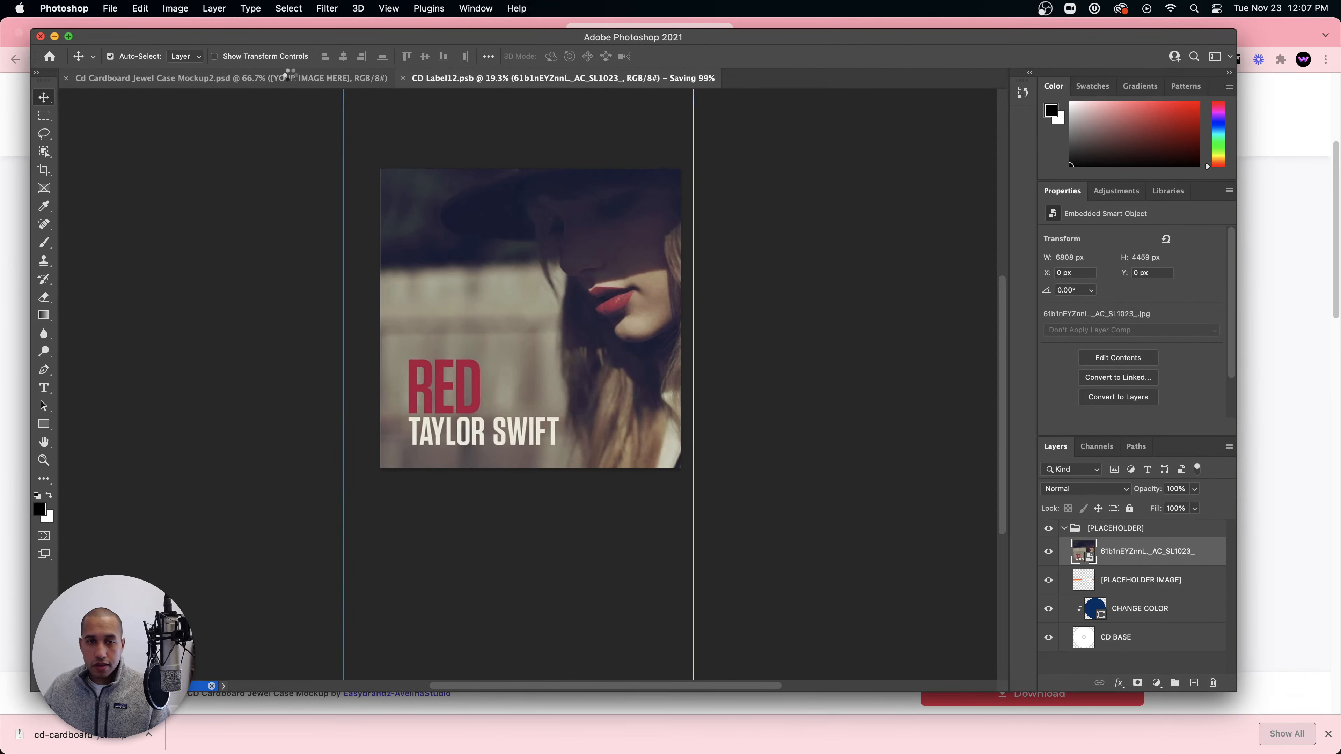
- Check the updated disc in the main mockup and shift the label's cover image to about X -553 px, Y -29 px
left_click(290, 77)
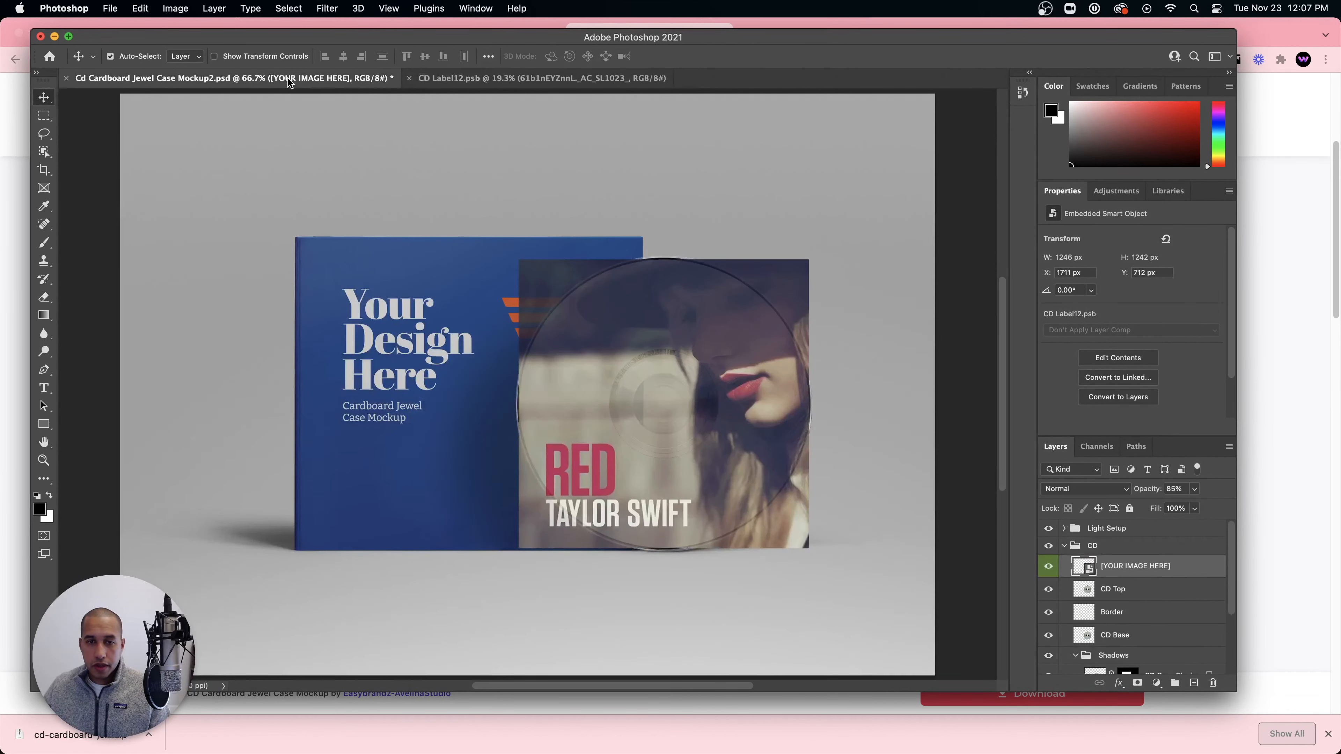
left_click(524, 79)
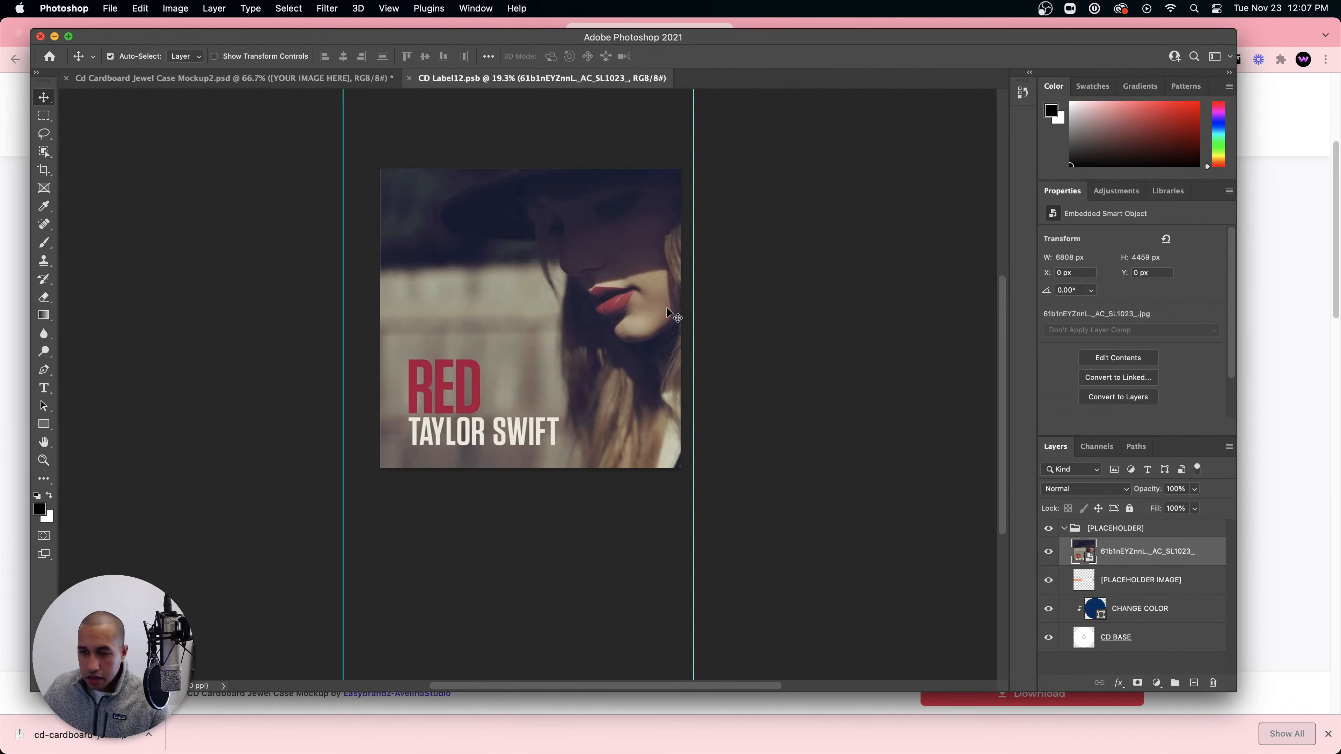
left_click_drag(642, 318, 394, 242)
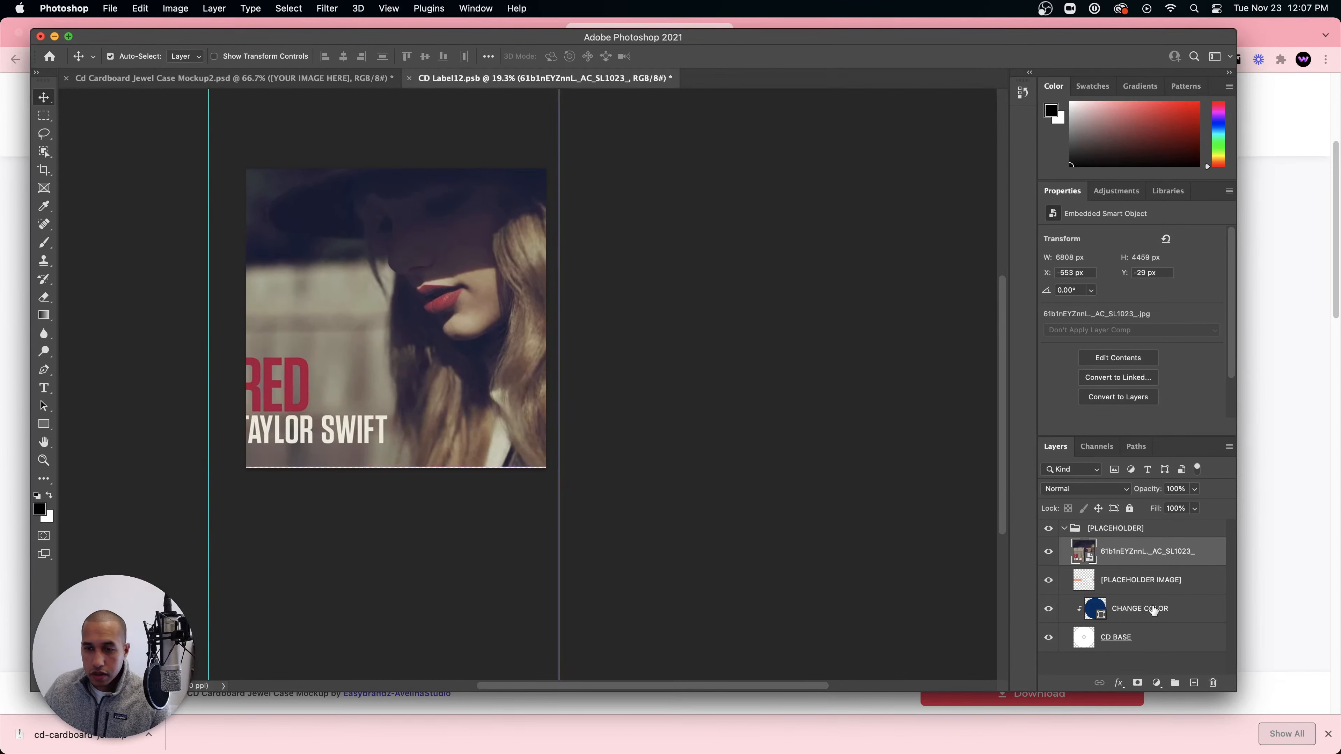
- Shift the RED cover image down over the CD label to about X -398 px, Y 533 px
left_click(1120, 581)
left_click(1091, 612)
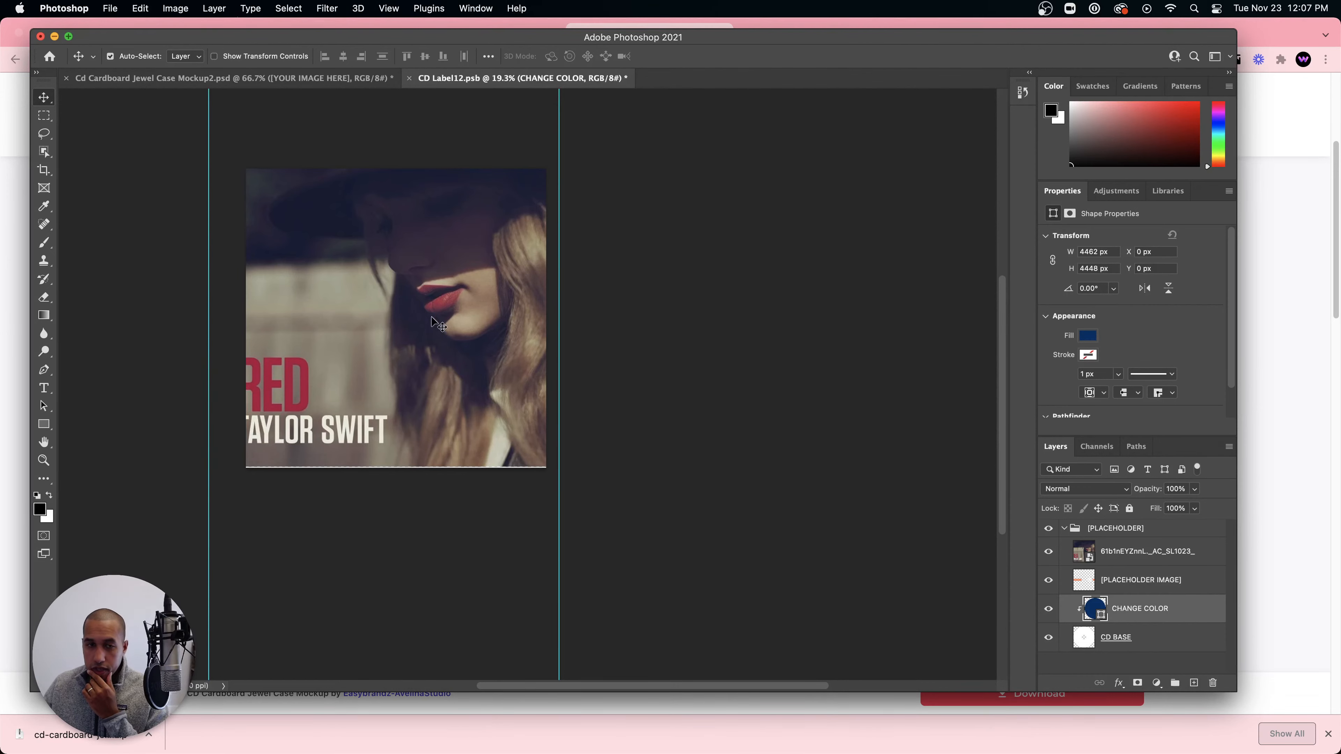
left_click_drag(413, 284, 813, 513)
left_click_drag(1098, 631, 441, 367)
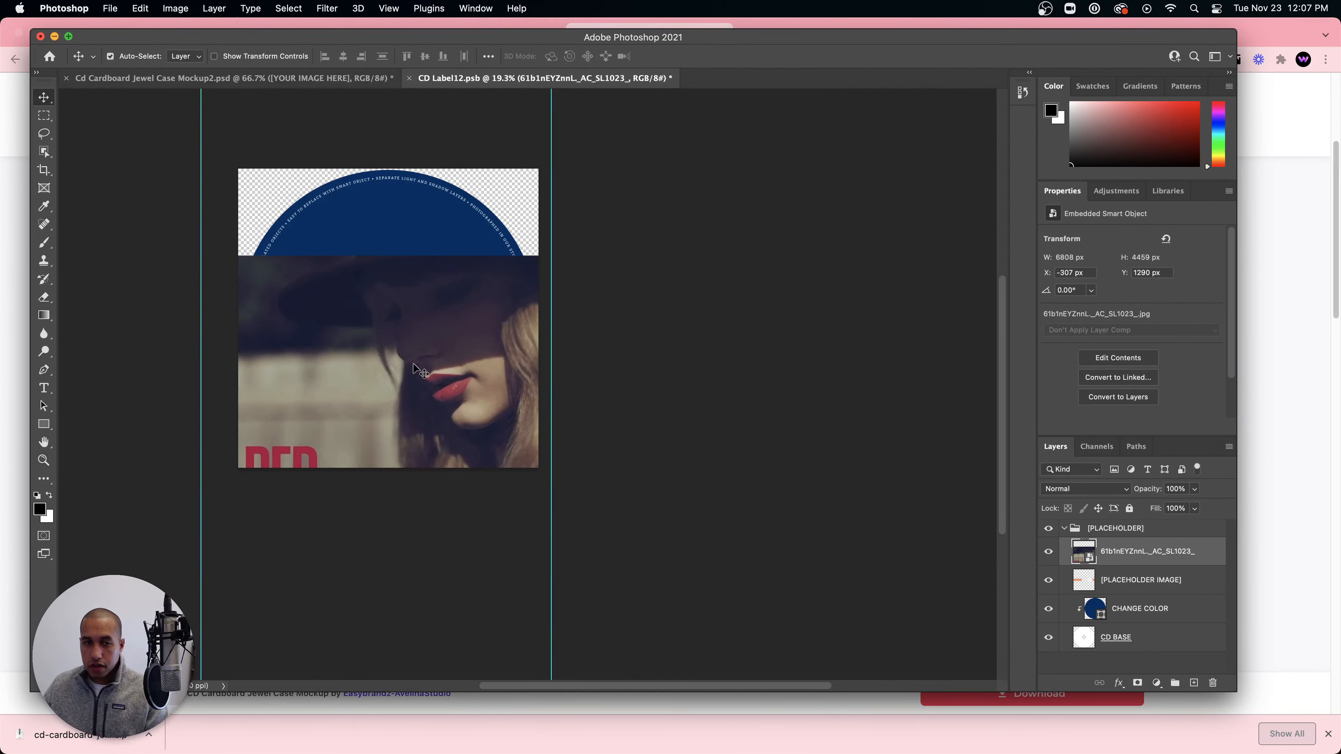
key("Delete")
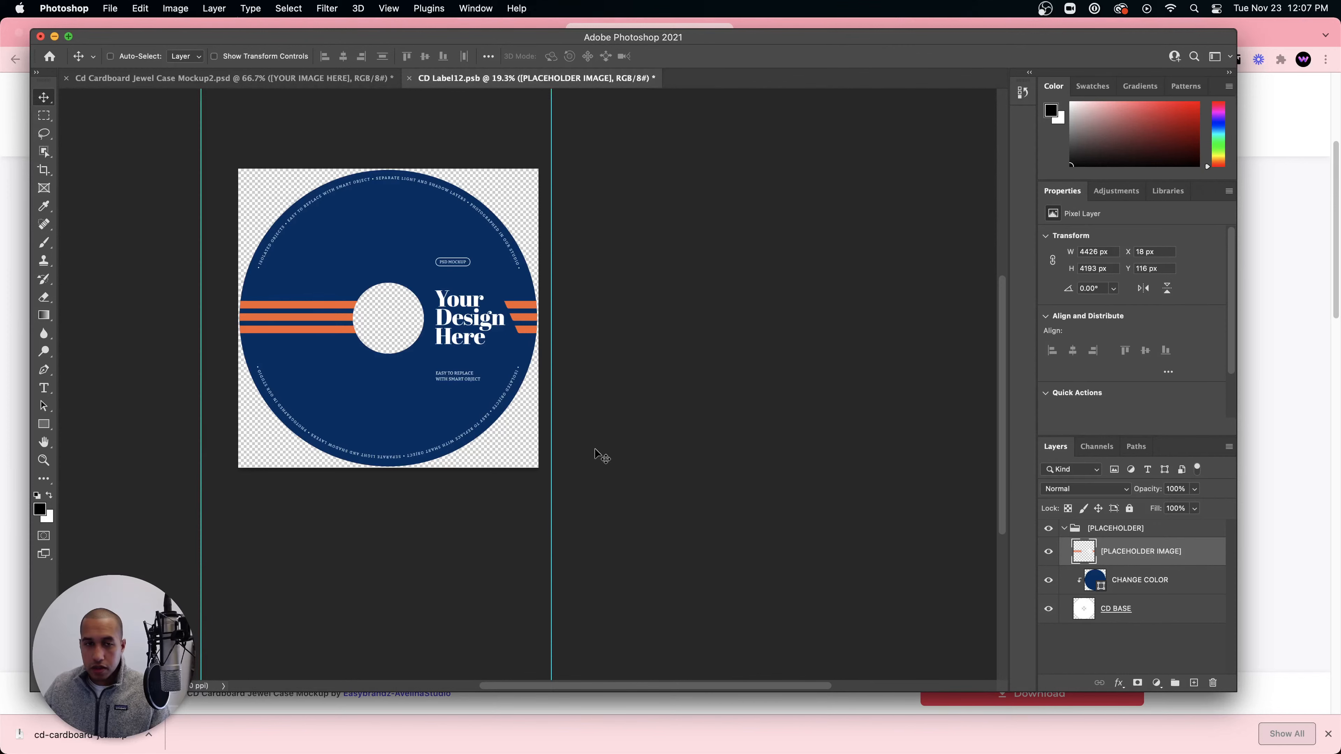
key("super+z")
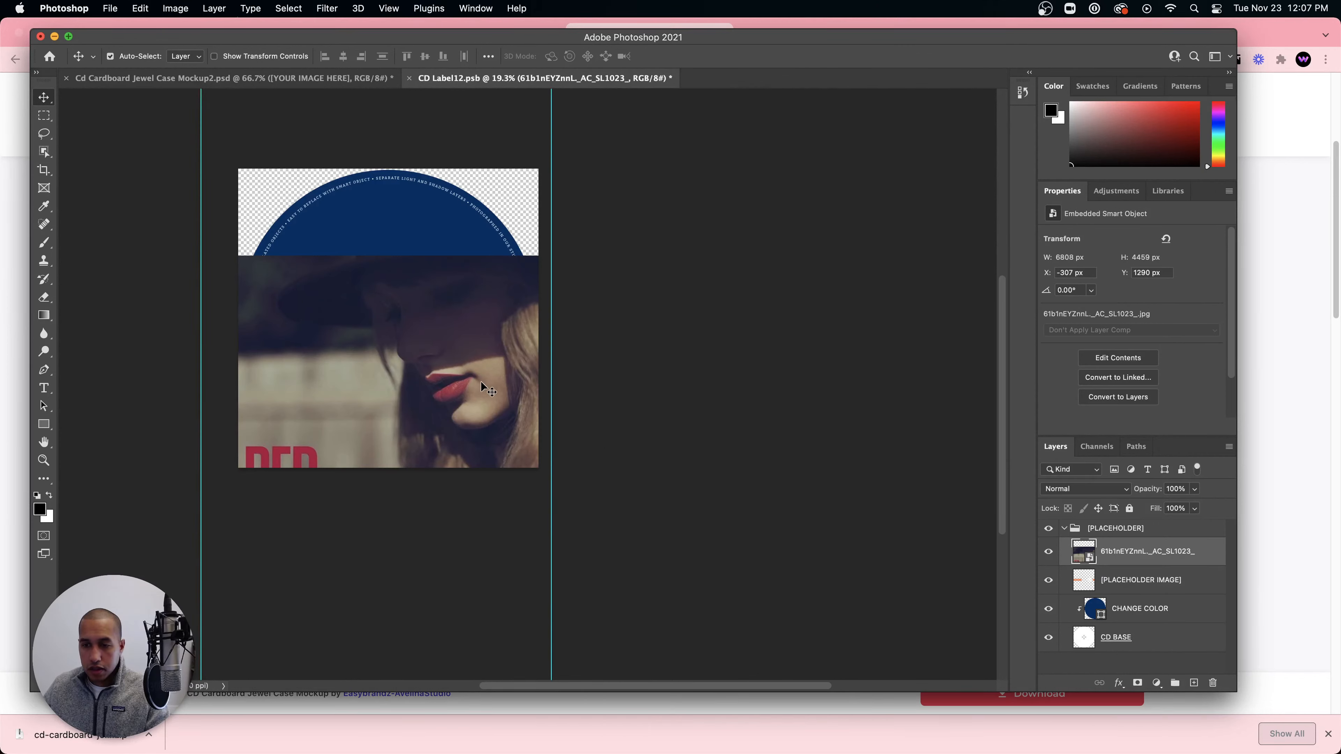
left_click_drag(481, 381, 478, 333)
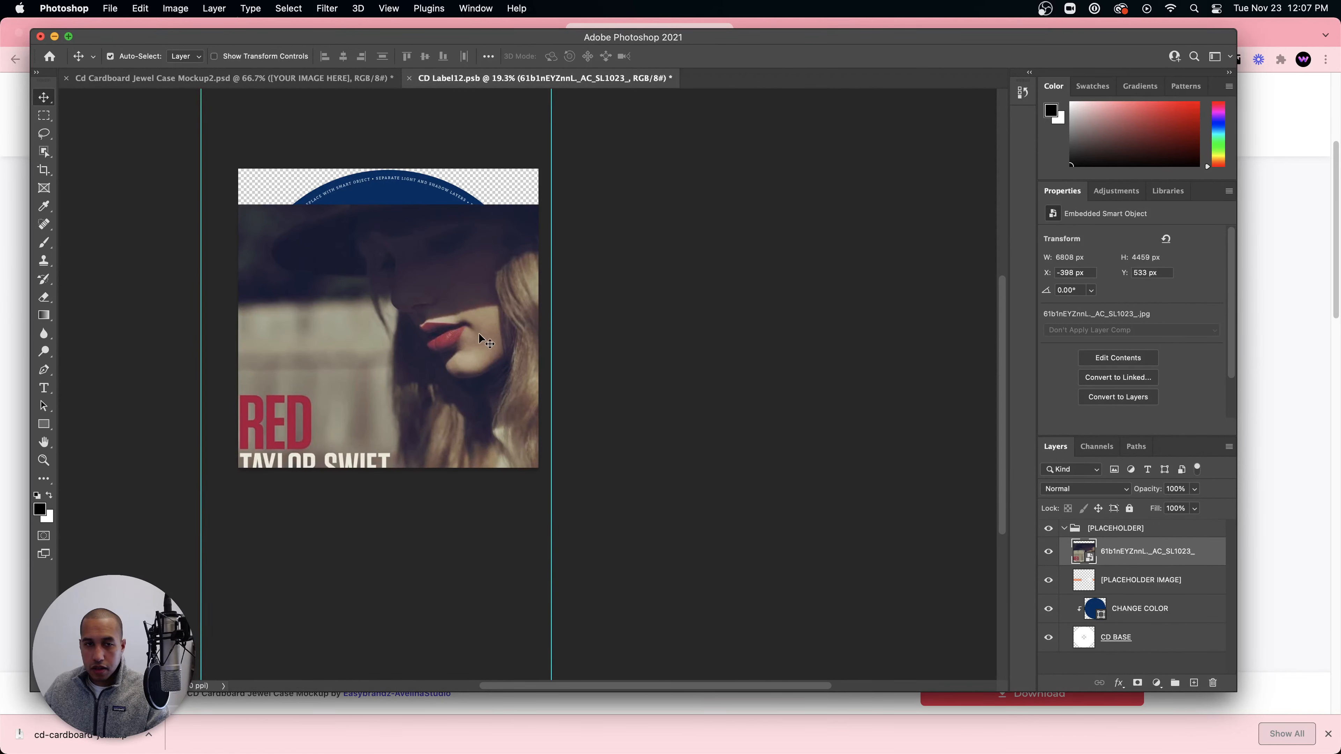
- Hide the cover image layer and inspect the CD label's base and placeholder artwork by toggling the placeholder's visibility
left_click(1049, 551)
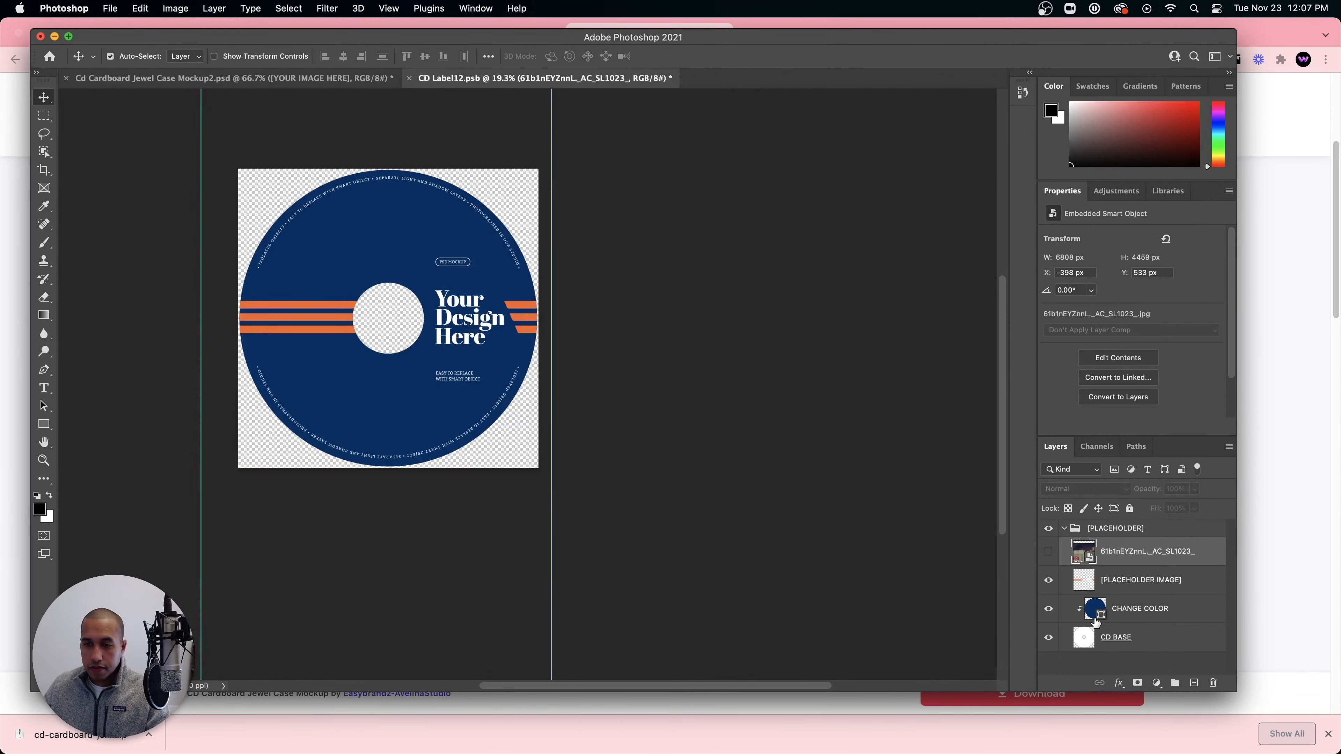
left_click(1164, 645)
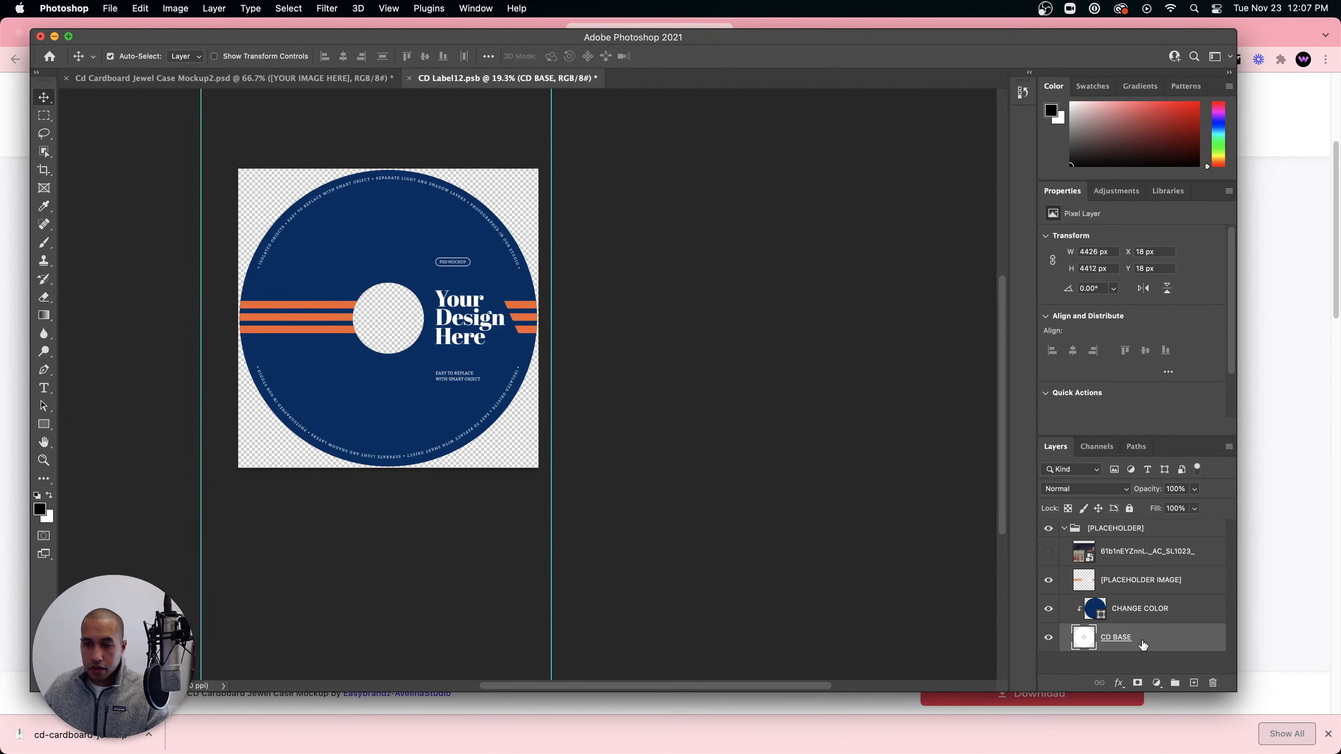
left_click(1129, 580)
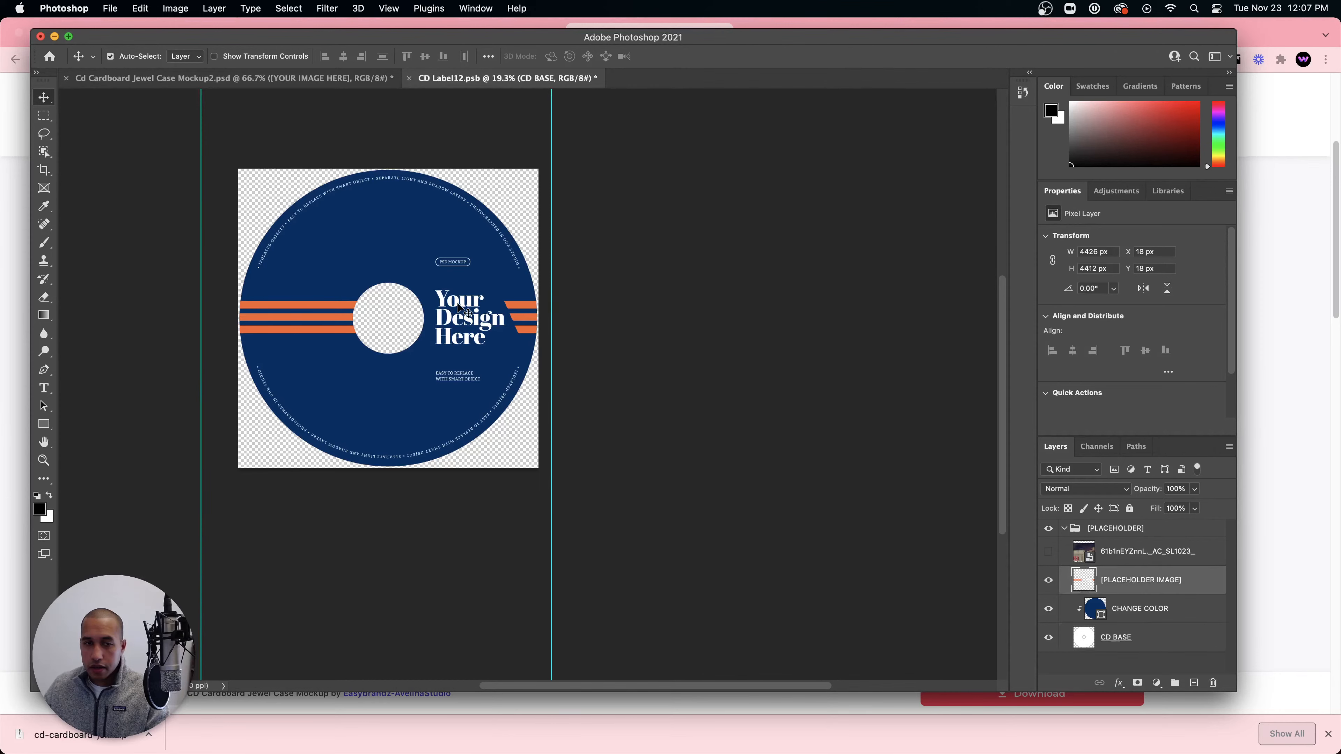
left_click(1049, 581)
left_click(1049, 581)
left_click(1049, 581)
left_click(1048, 581)
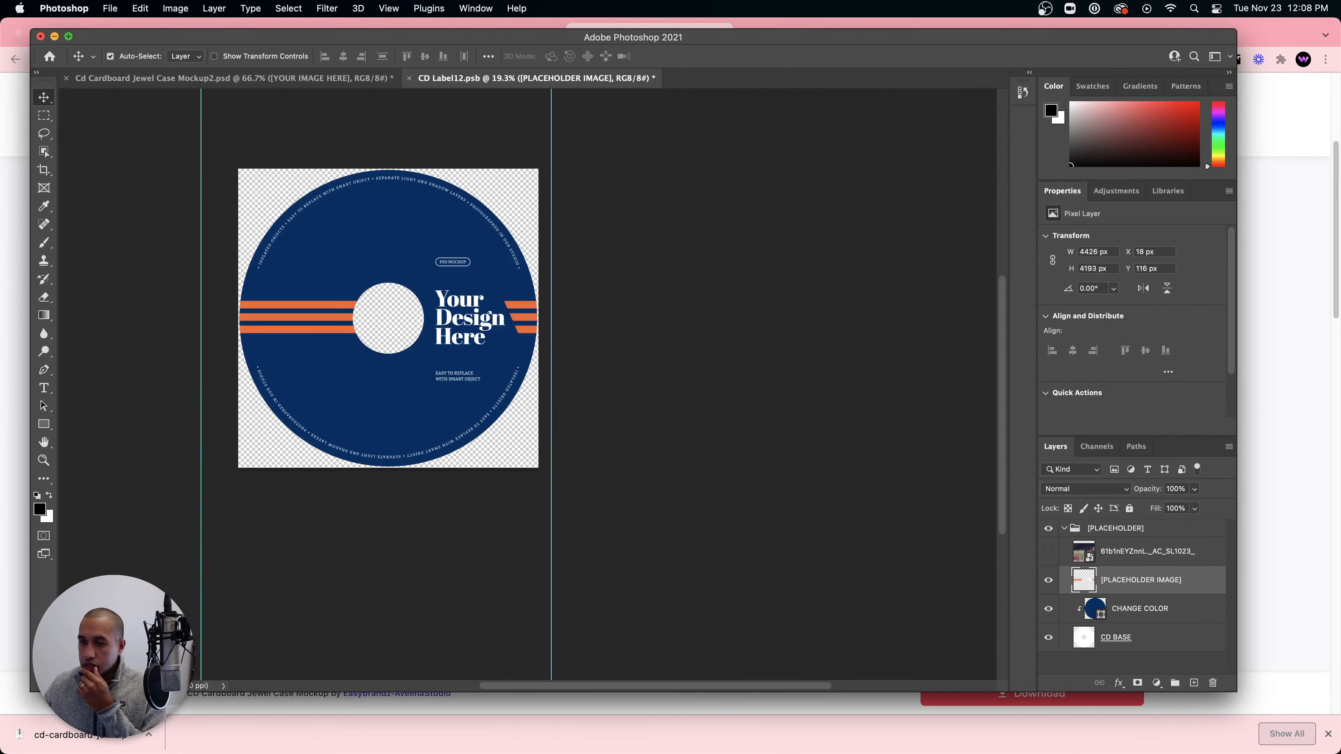
- Place another copy of the RED cover image, about 4262 × 2792 px, between the placeholder artwork and the CHANGE COLOR layer
left_click(1194, 683)
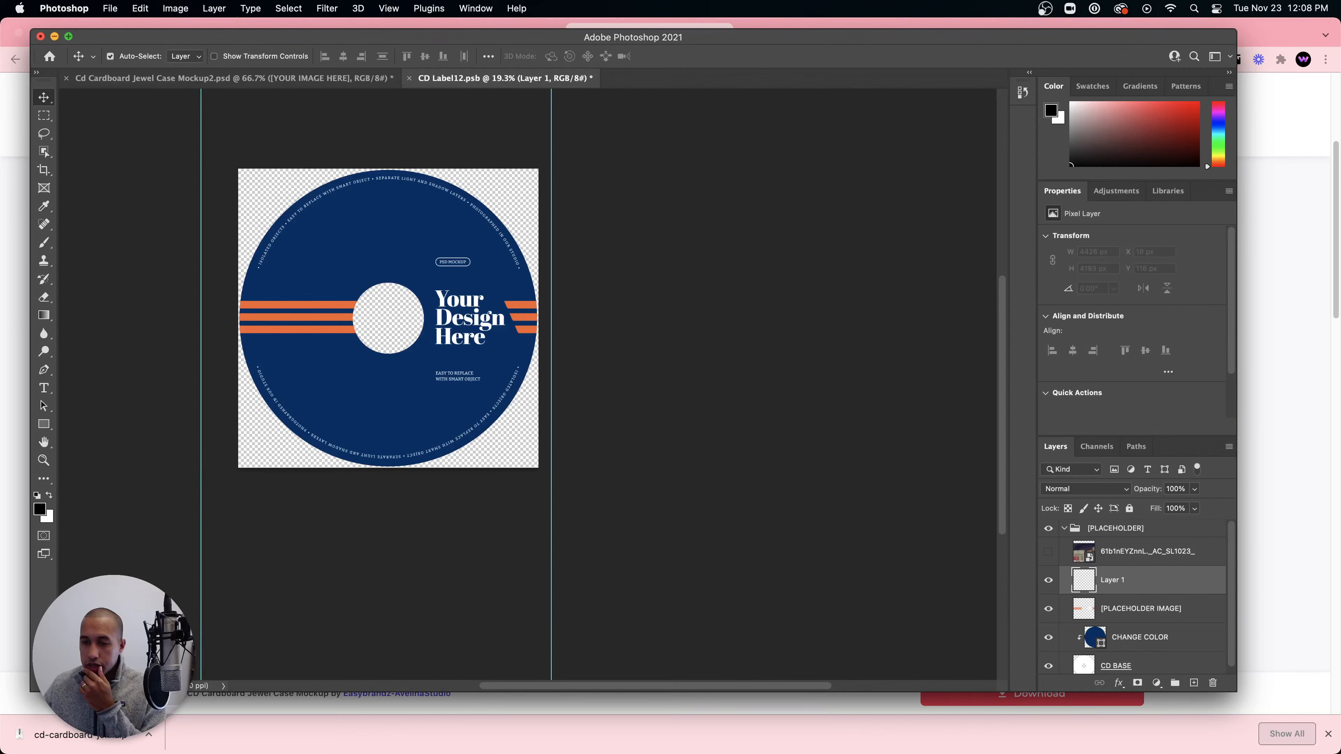
left_click_drag(739, 227, 428, 328)
left_click_drag(1171, 589, 1127, 638)
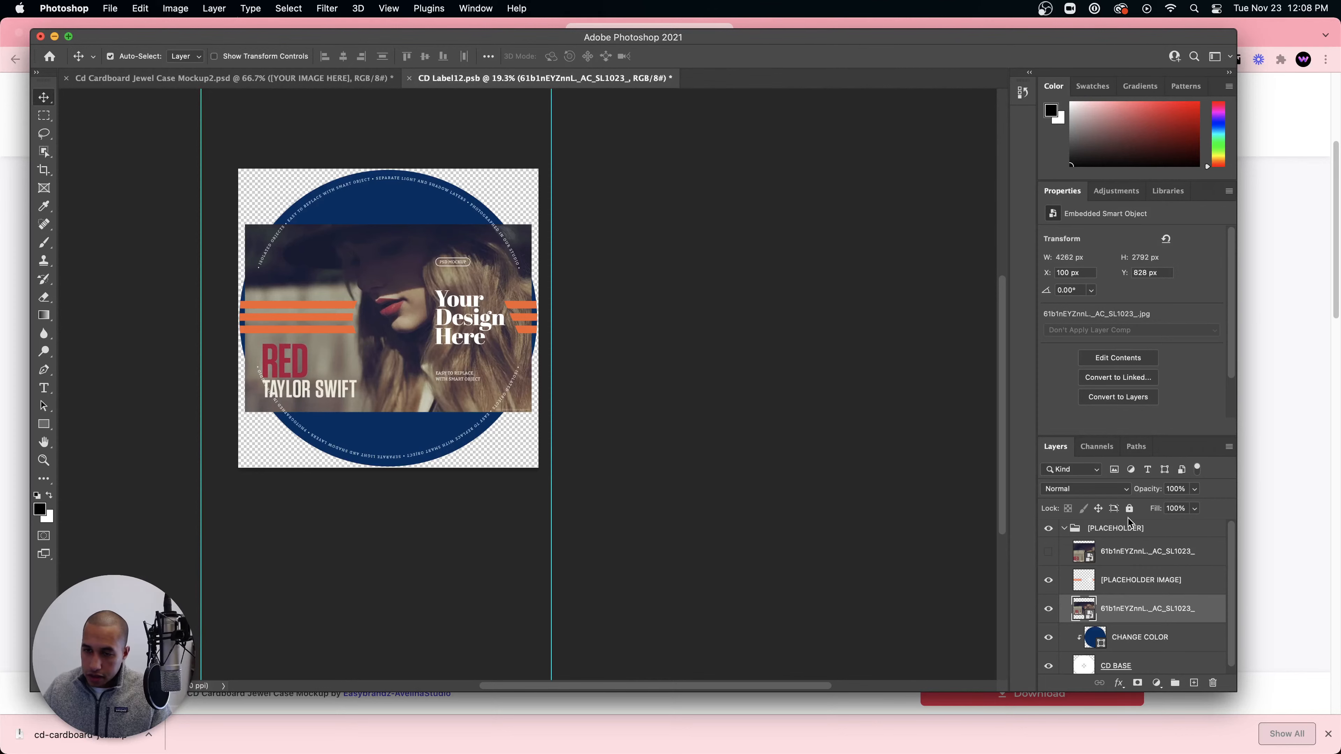
- Try adding a layer mask to the newly placed cover image
left_click(1138, 683)
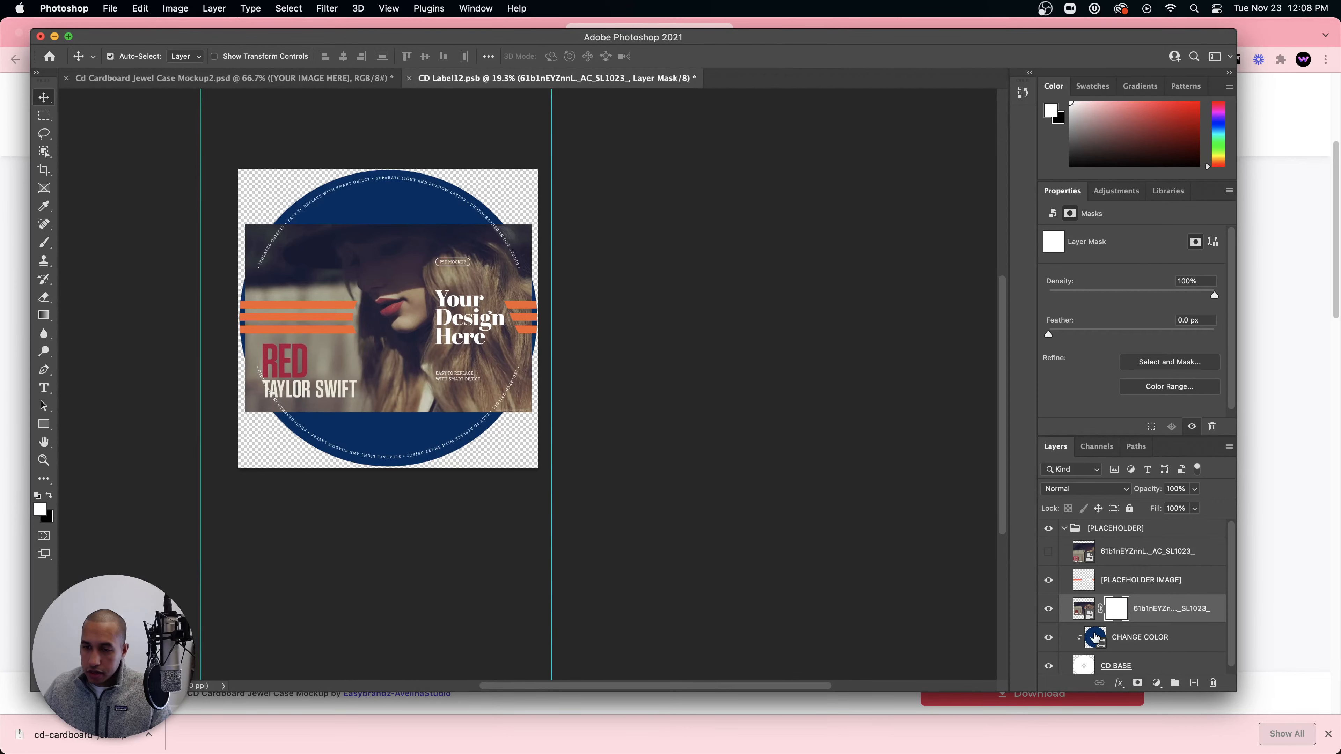
key("super+z")
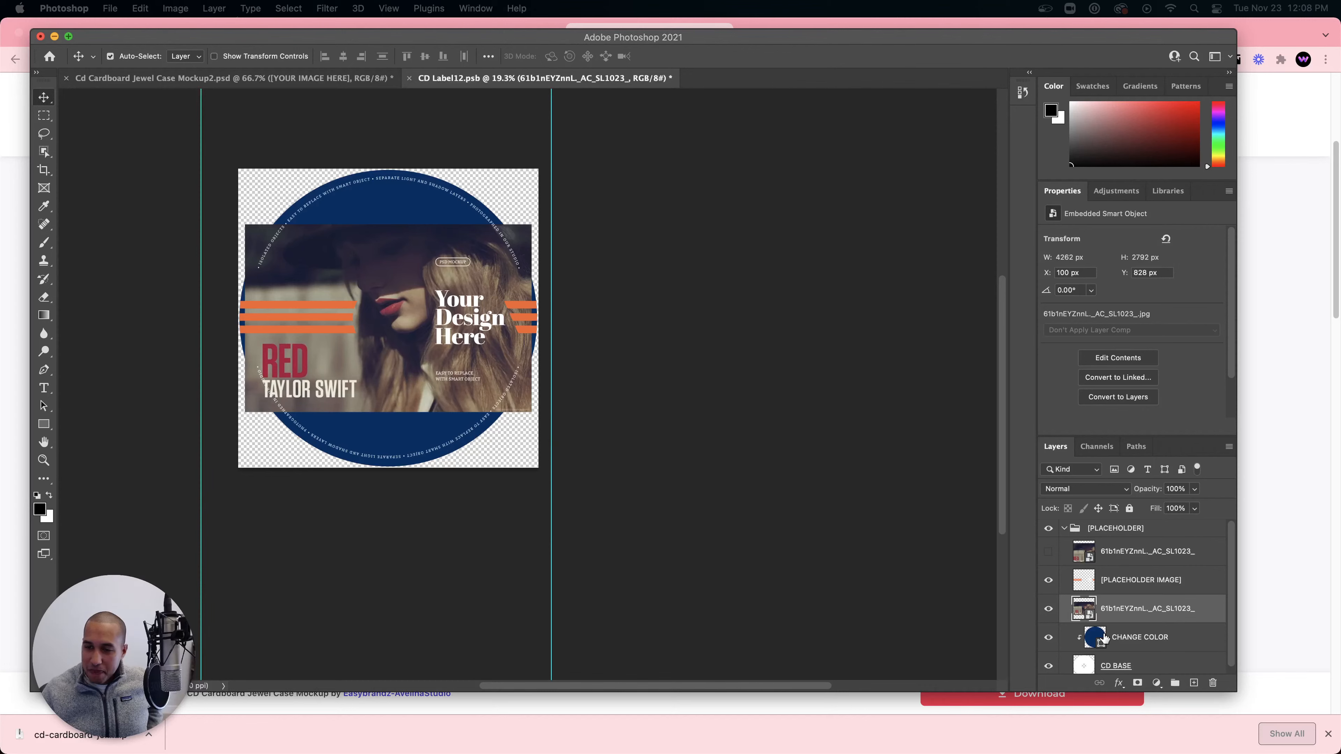
left_click(1093, 630)
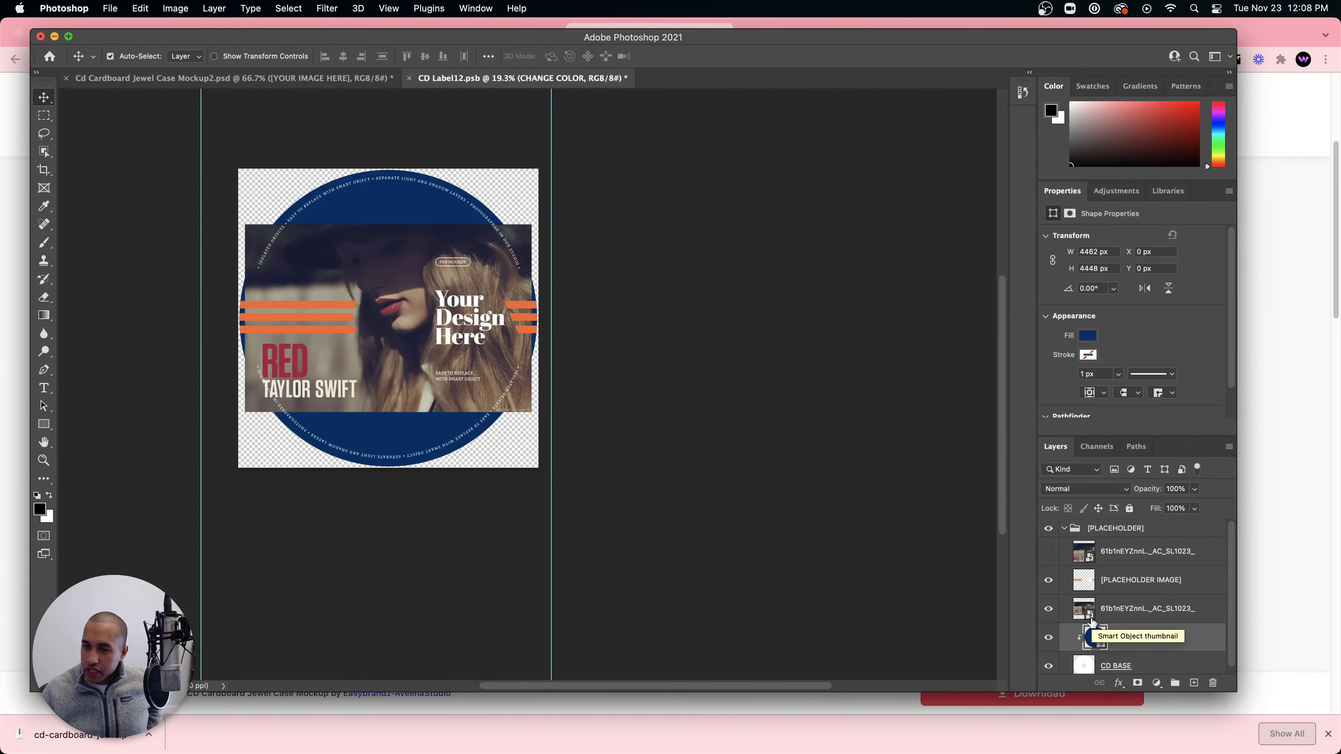
left_click(1089, 609)
left_click(1100, 643)
left_click(1089, 610)
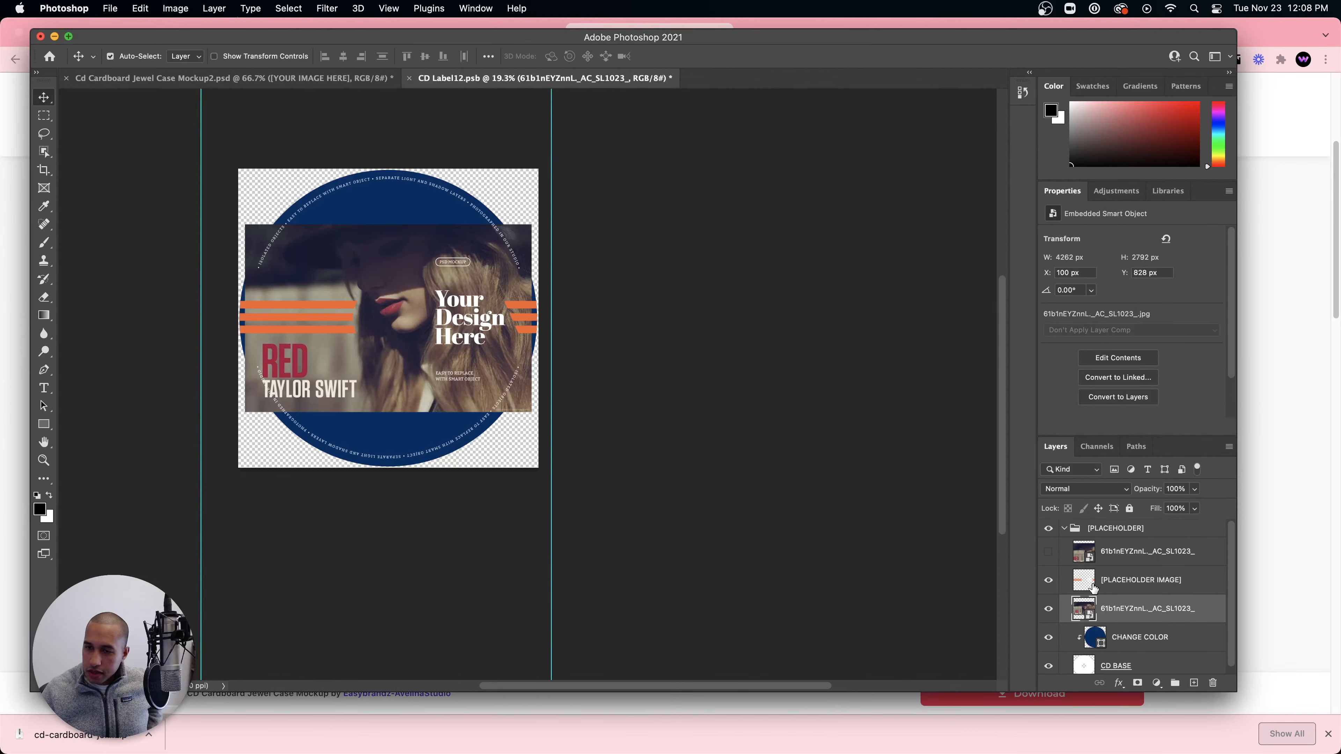
left_click(1138, 683)
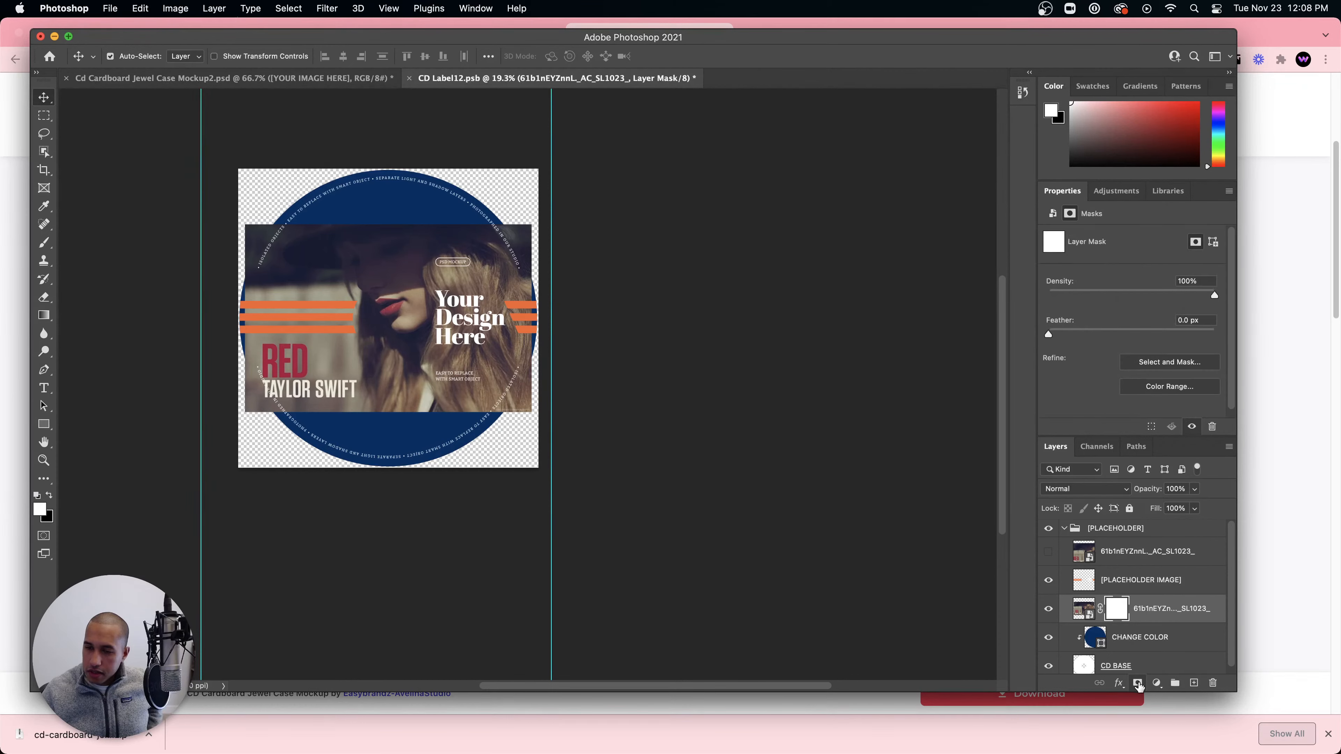
key("super+z")
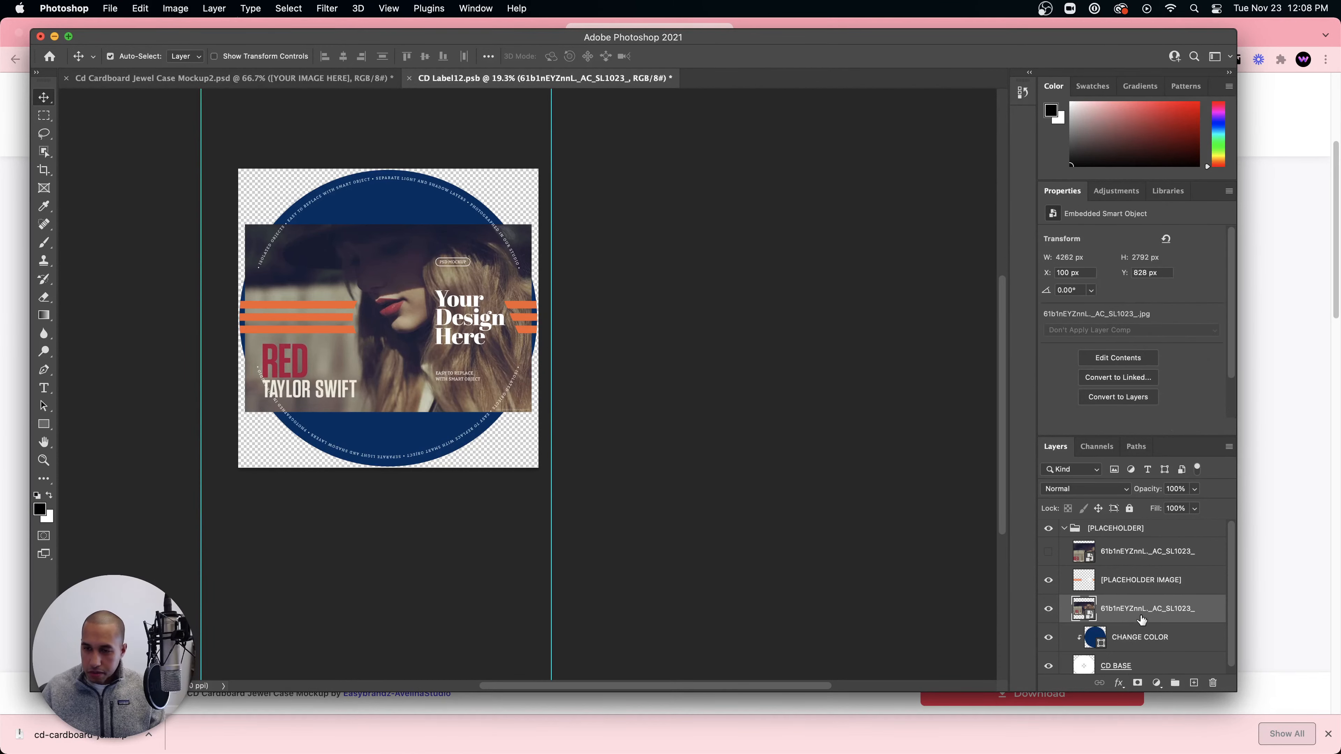
- Reorder the new cover image directly above CD BASE so it is clipped to the disc, and hide the CHANGE COLOR layer
left_click(1128, 584)
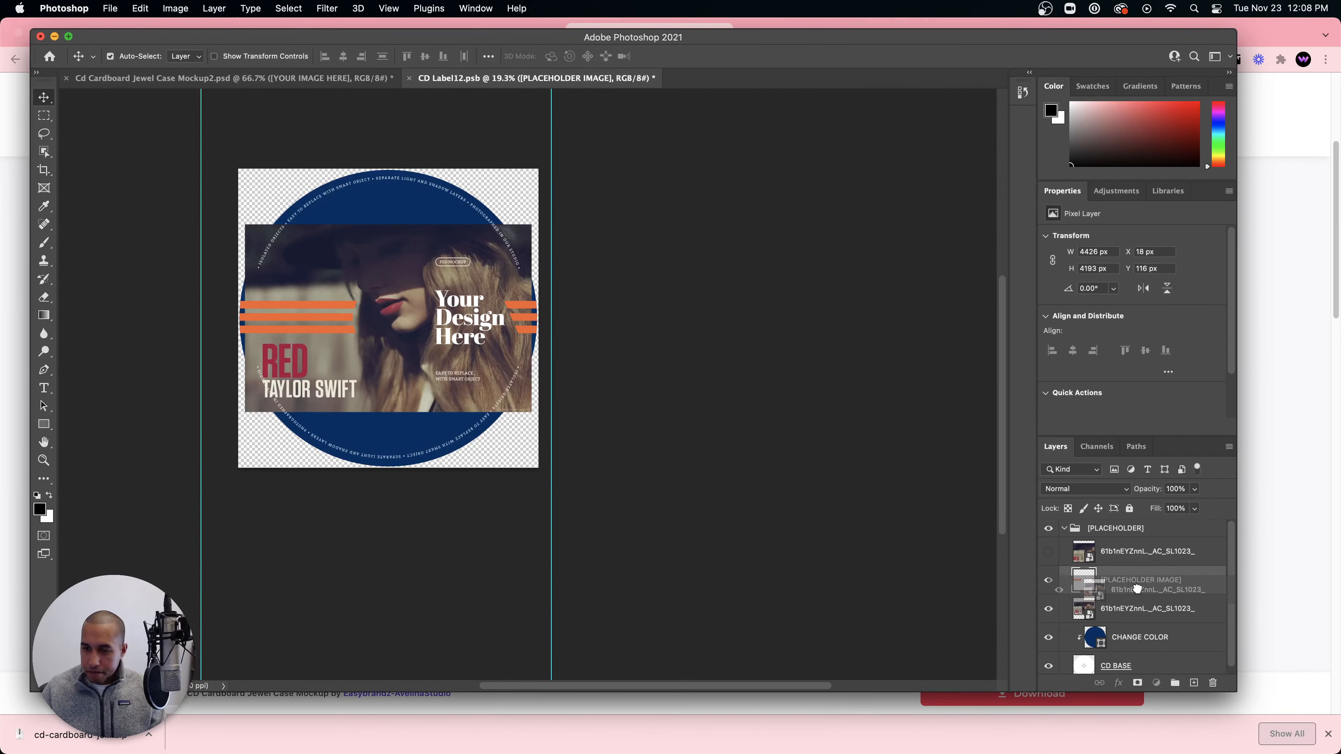
left_click(1098, 613)
left_click_drag(1098, 613, 1119, 653)
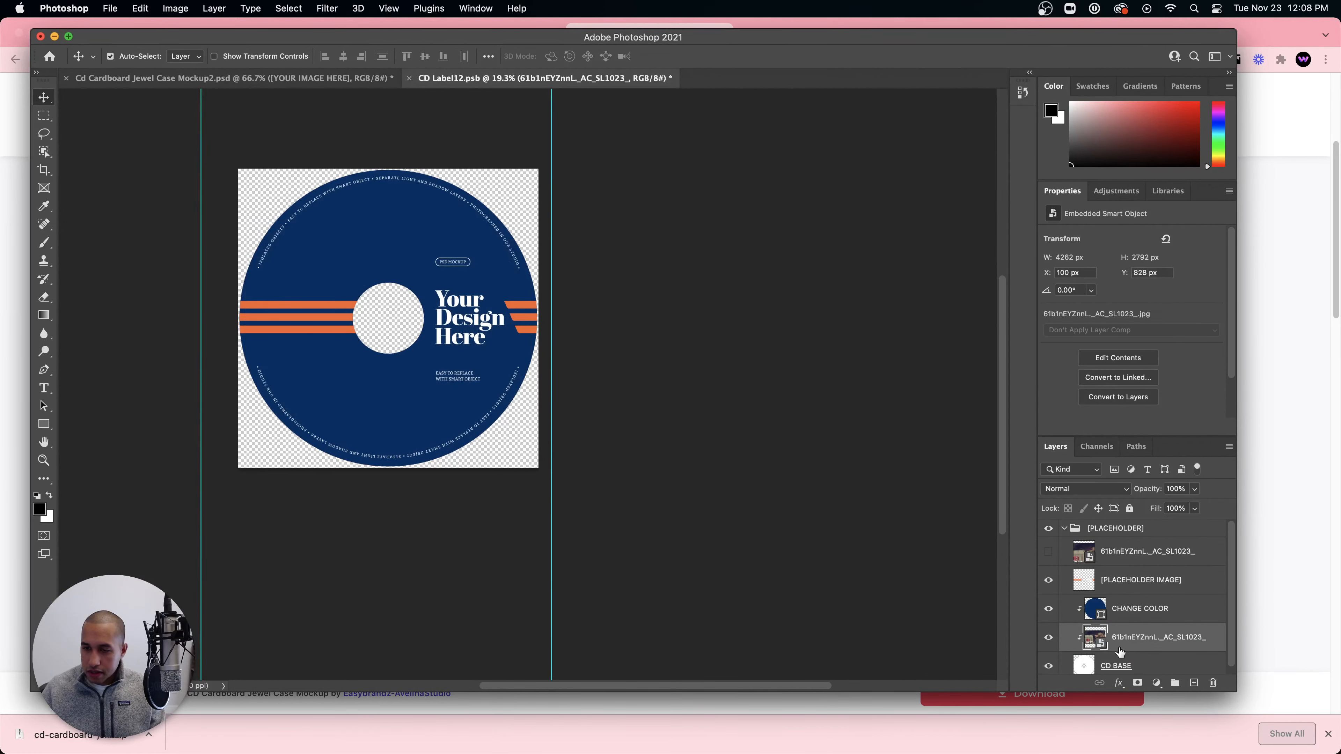
left_click(1049, 609)
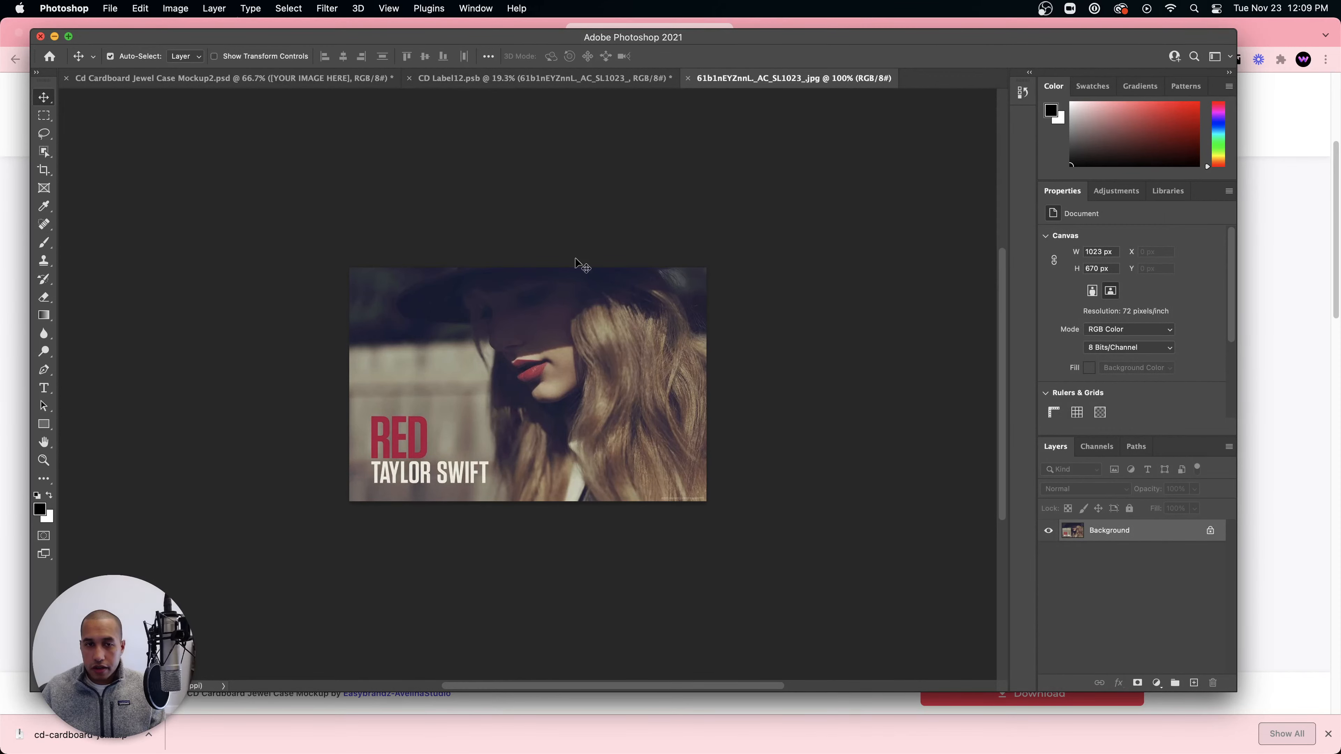
left_click(583, 79)
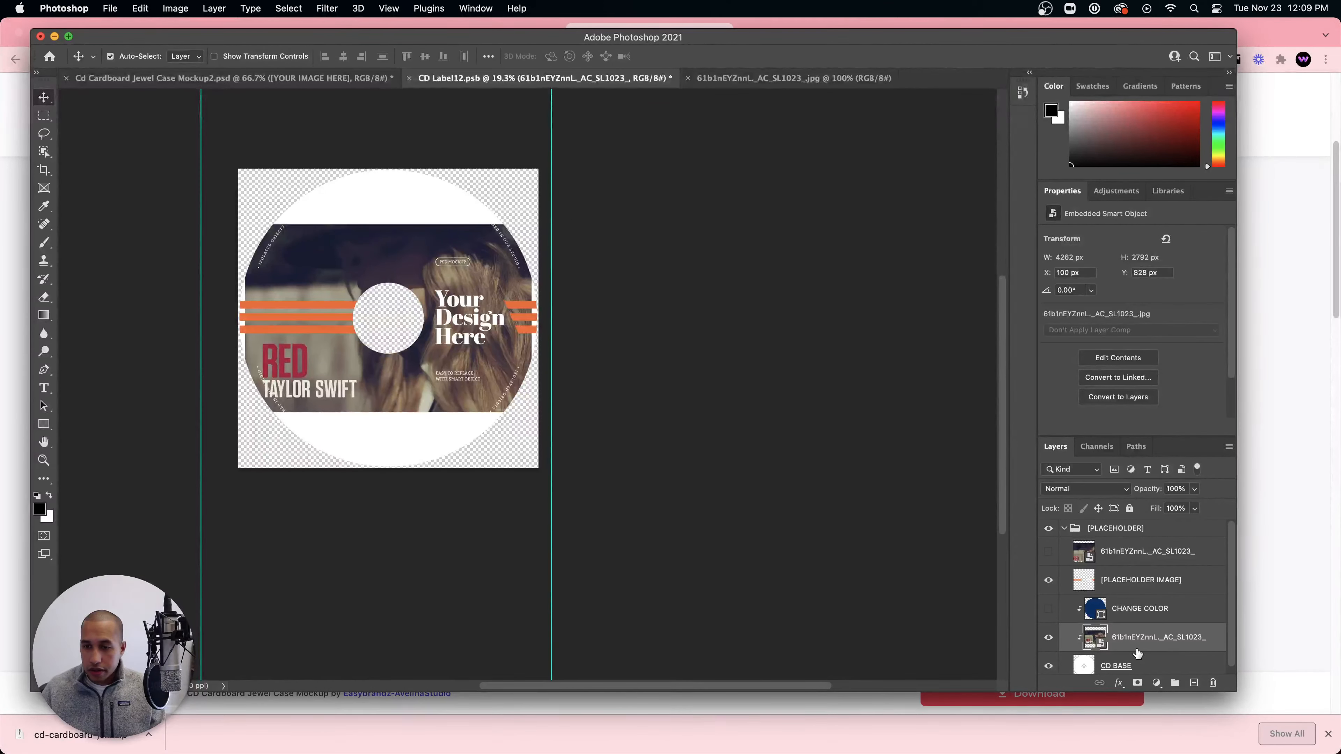
- Scale the clipped cover image to about 159% and position it at about X -371 px, Y 0 px to fill the disc
mouse_move(407, 255)
left_mouse_down()
mouse_move(459, 251)
mouse_move(418, 250)
left_mouse_up()
key("super+z")
key("super+t")
left_click_drag(533, 226, 637, 155)
left_click_drag(244, 410, 174, 512)
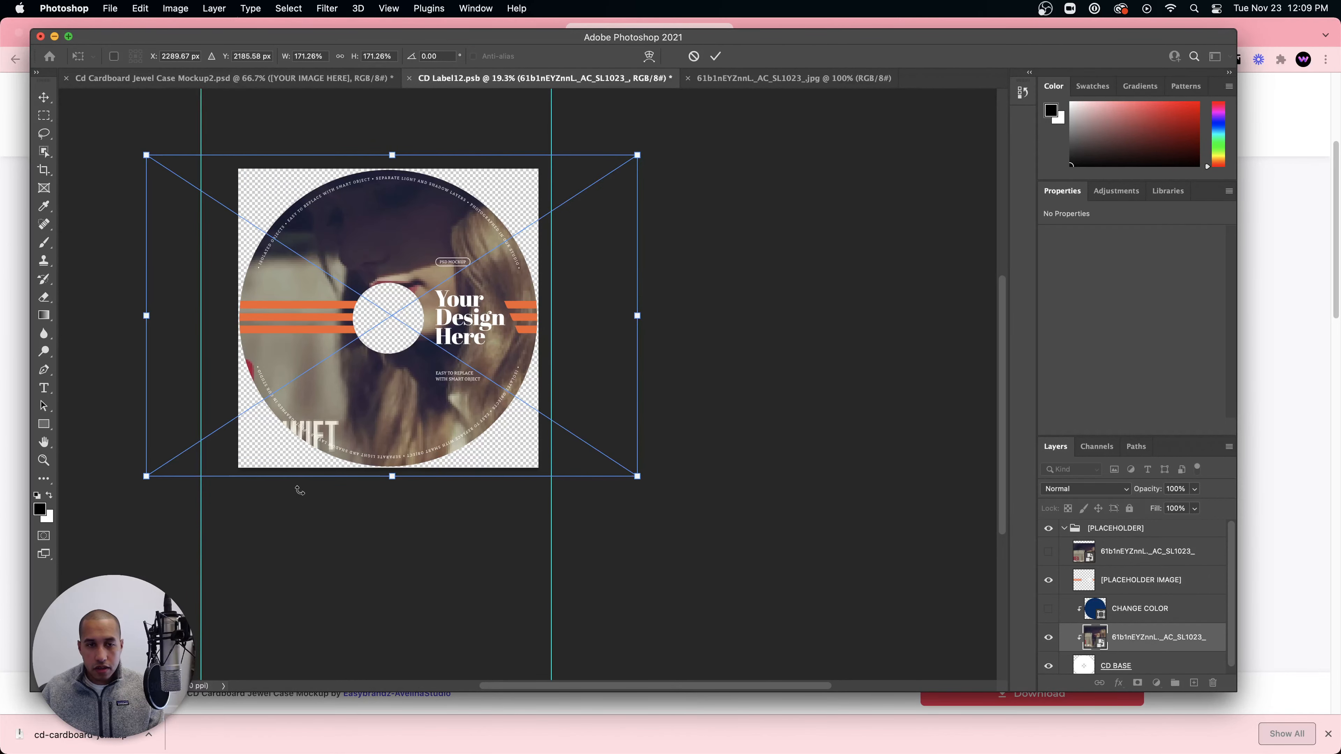
left_click_drag(359, 436, 425, 431)
left_click_drag(698, 155, 636, 198)
left_click_drag(357, 421, 385, 388)
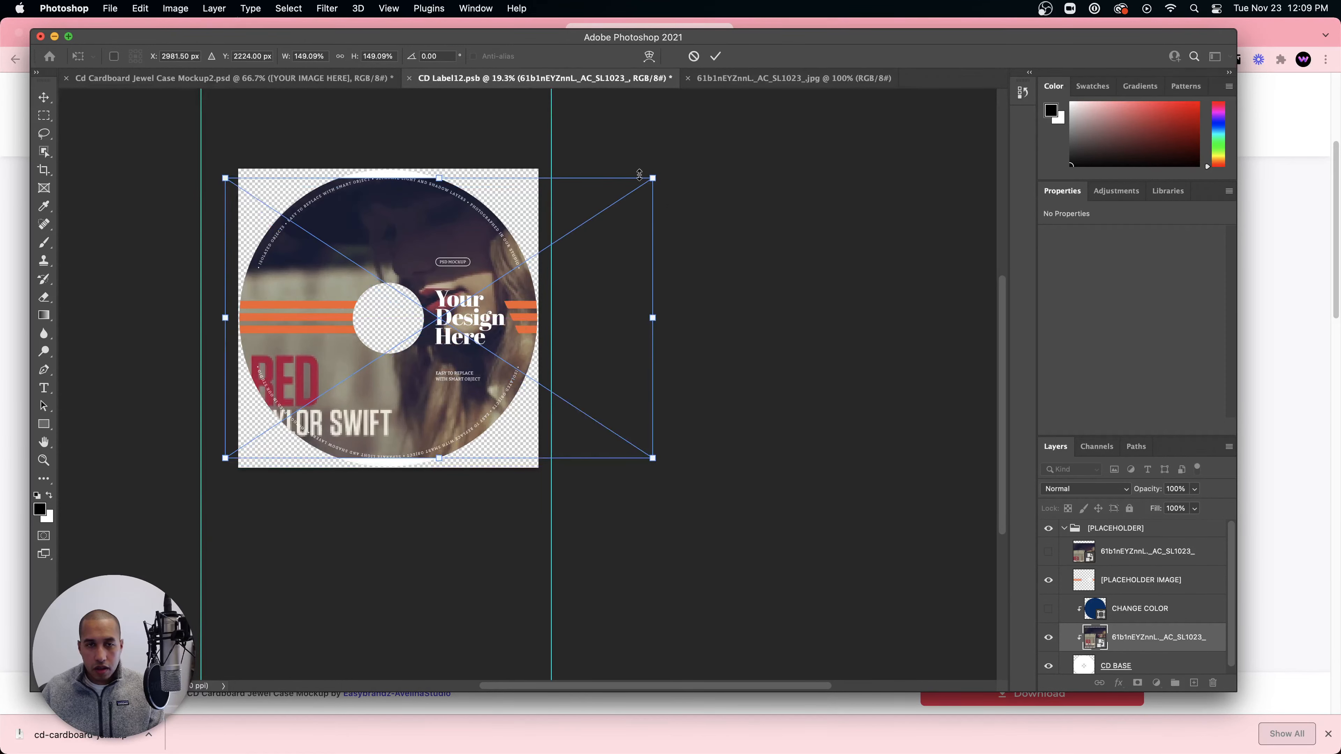
left_click_drag(651, 178, 686, 155)
mouse_move(433, 377)
left_mouse_down()
mouse_move(472, 376)
mouse_move(384, 389)
mouse_move(419, 389)
left_mouse_up()
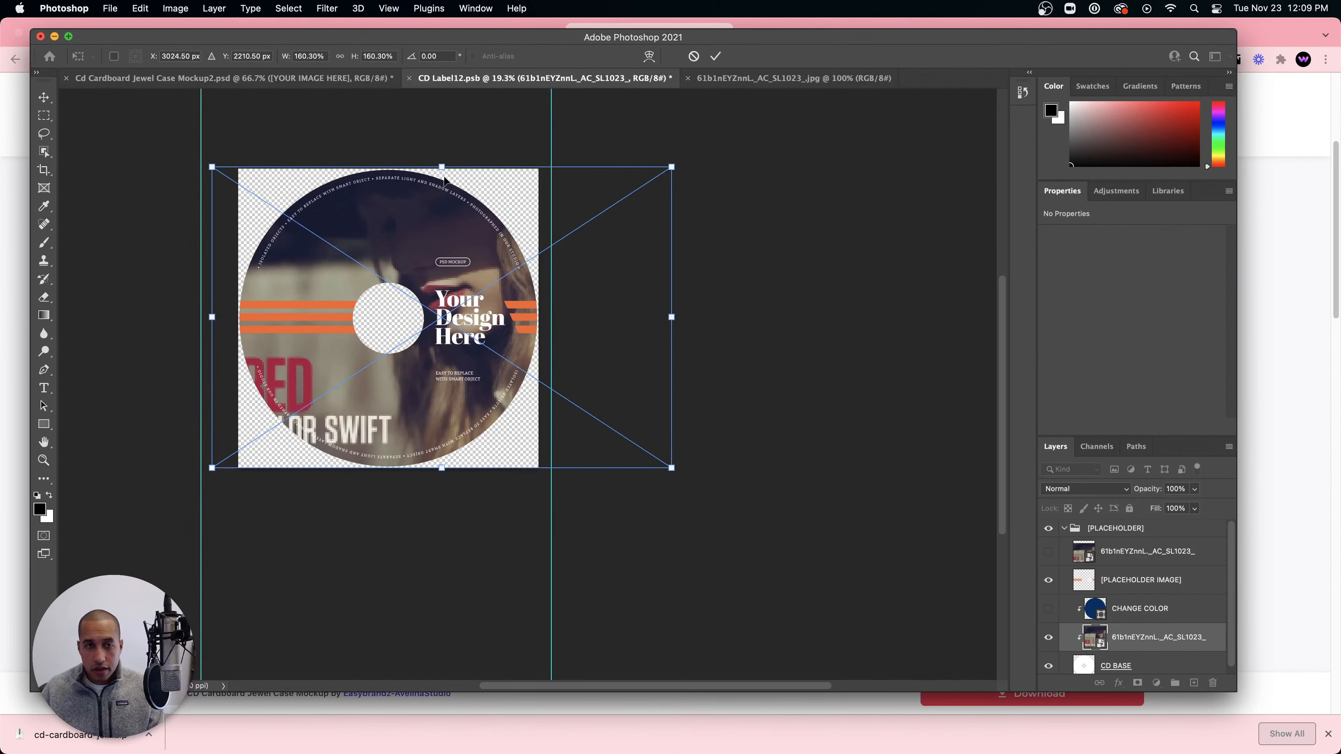
left_click_drag(441, 166, 441, 169)
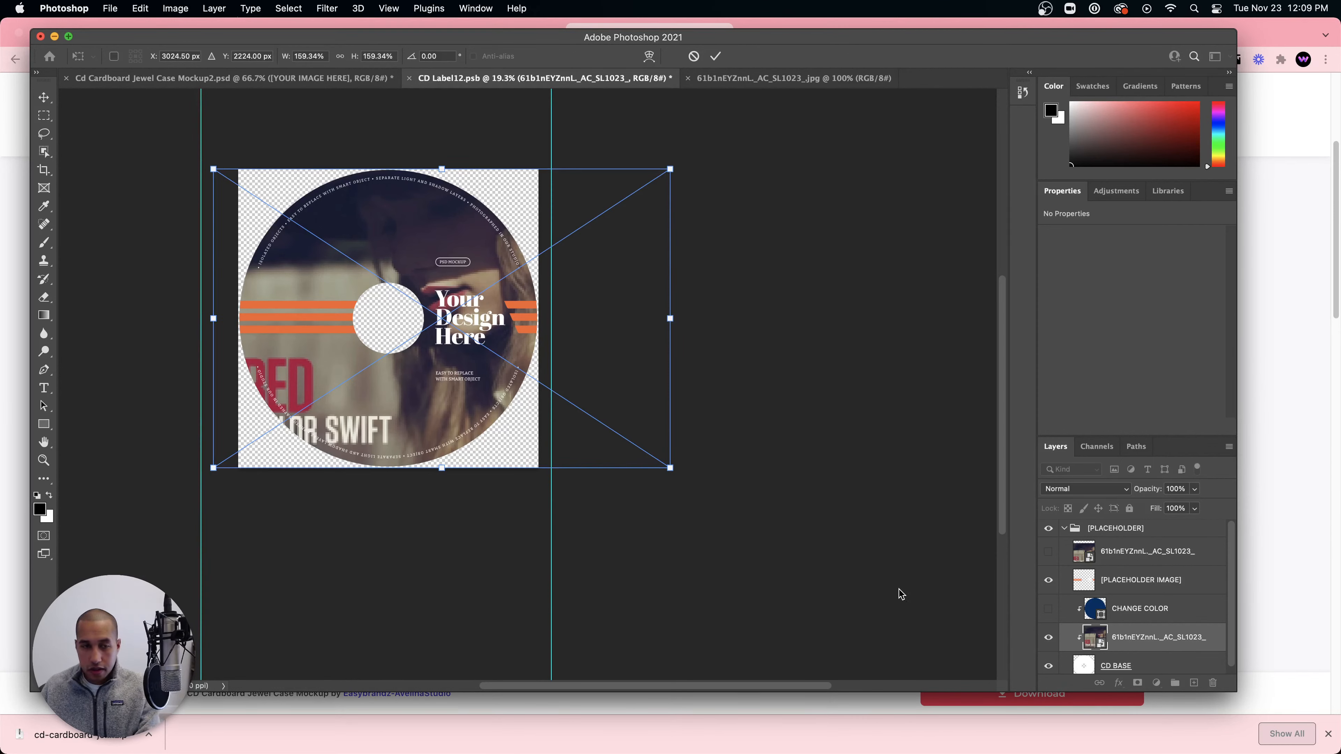
key("Return")
- Hide the placeholder artwork layer and save the CD label with the CD BASE outline loaded as a selection
left_click(1049, 580)
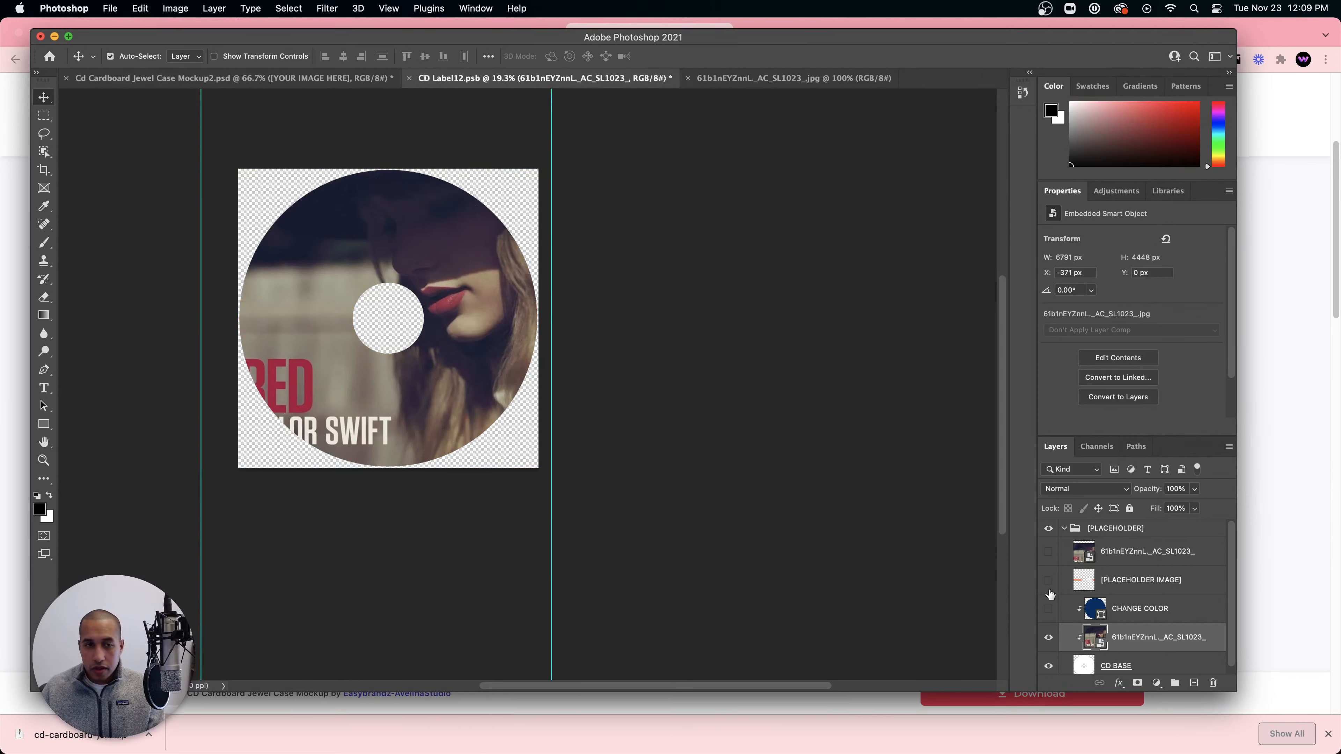
left_click(1049, 580)
double_click(1089, 580)
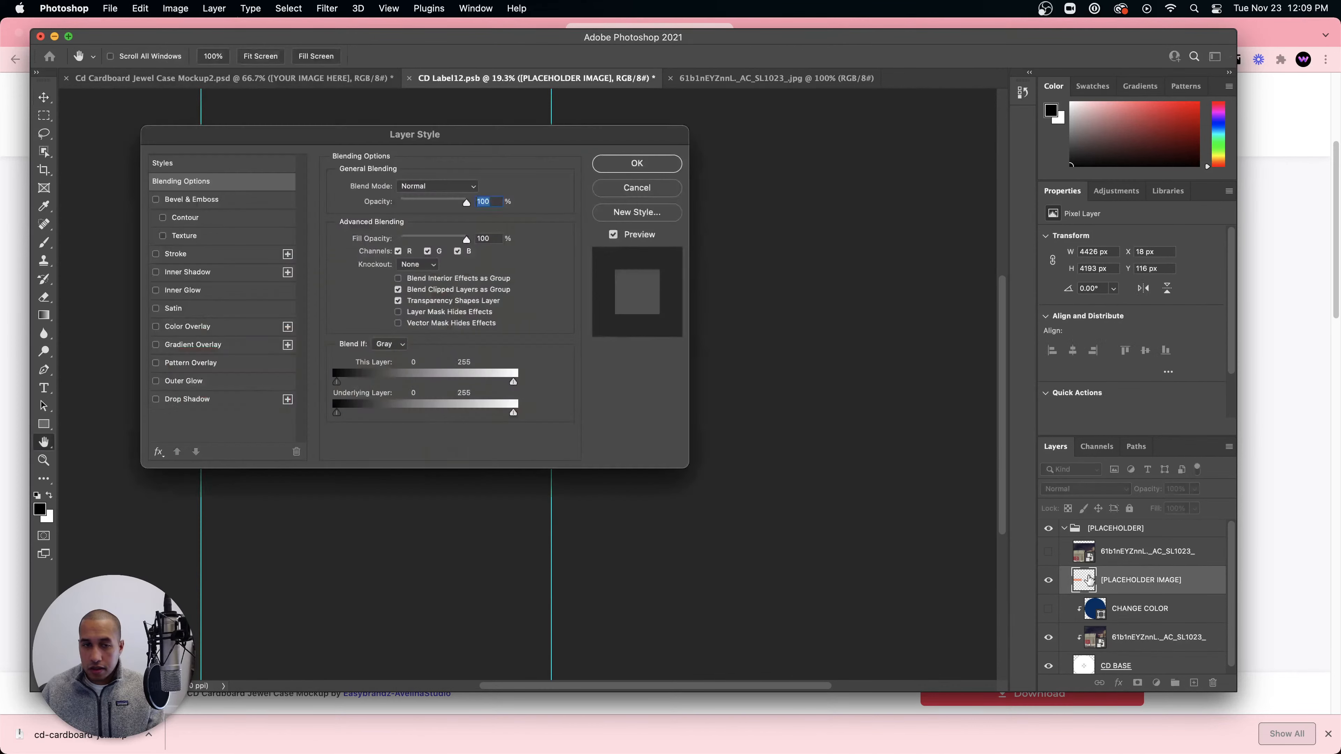
left_click(661, 193)
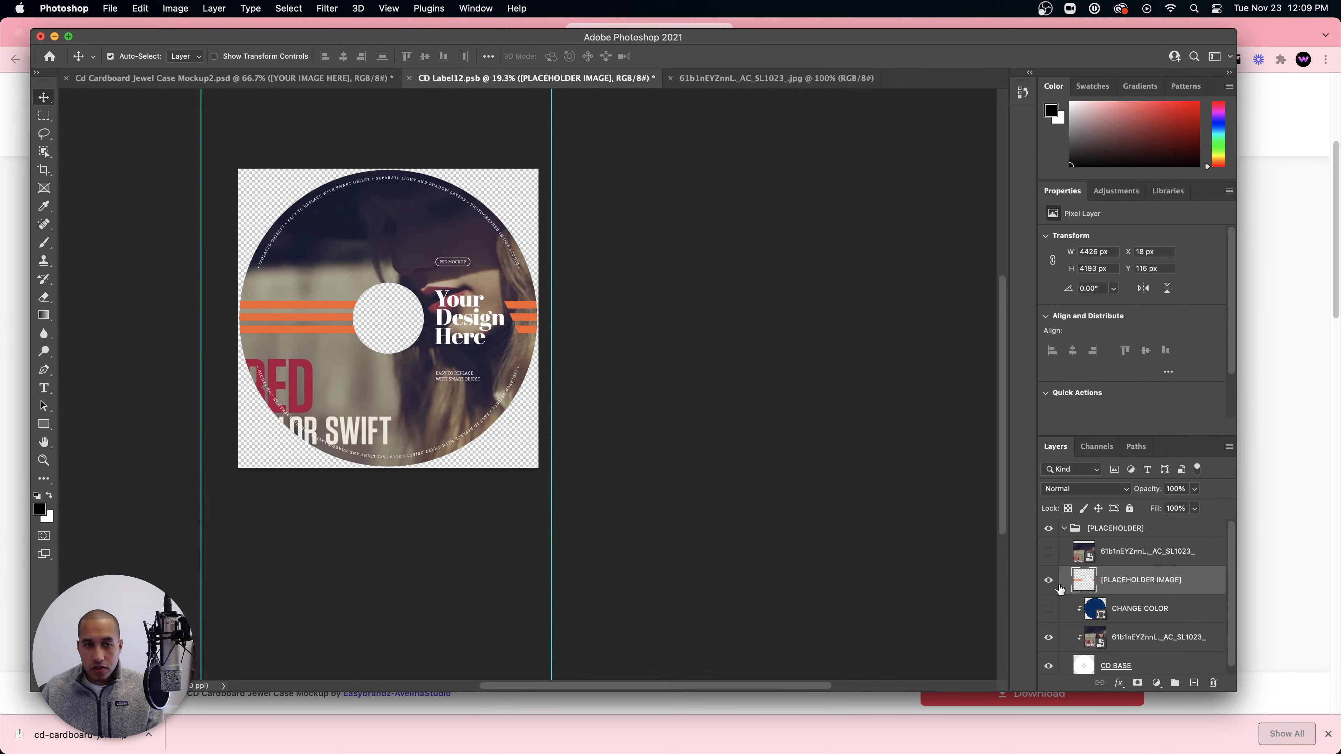
left_click(1049, 582)
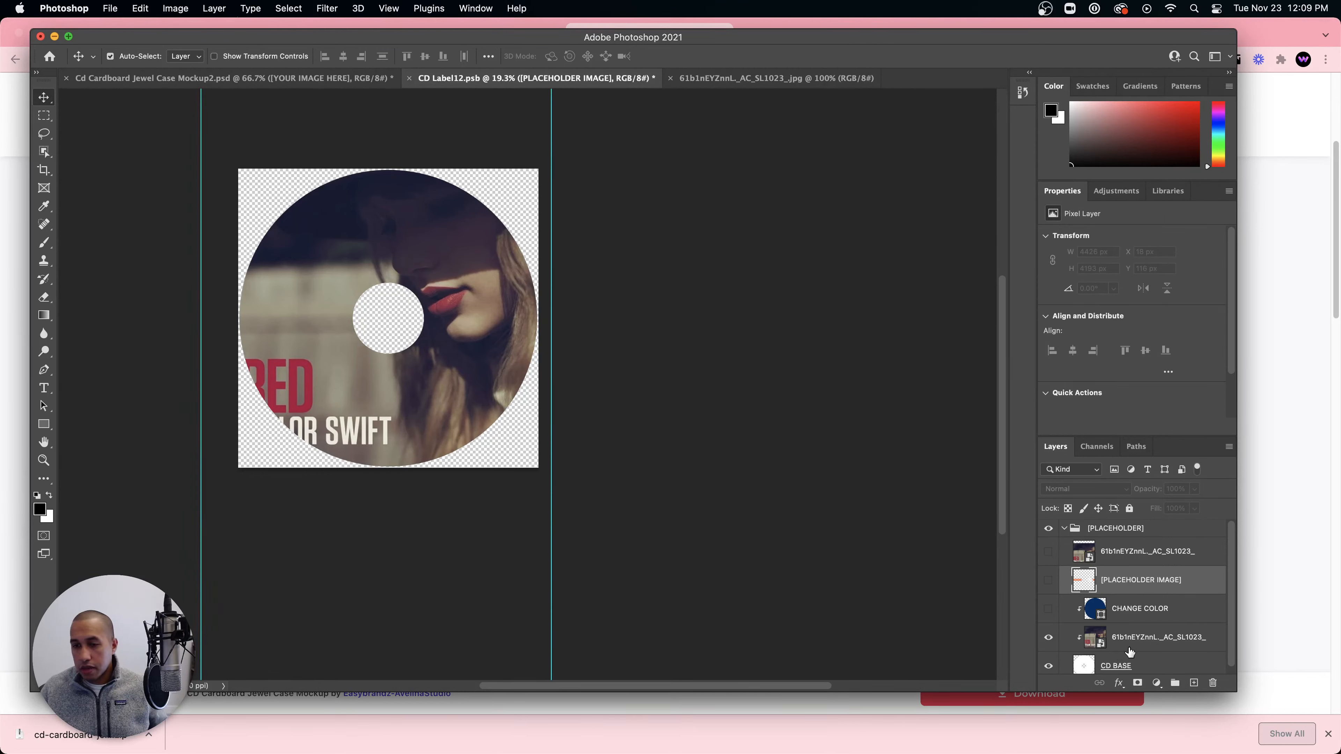
left_click(1083, 664, "super")
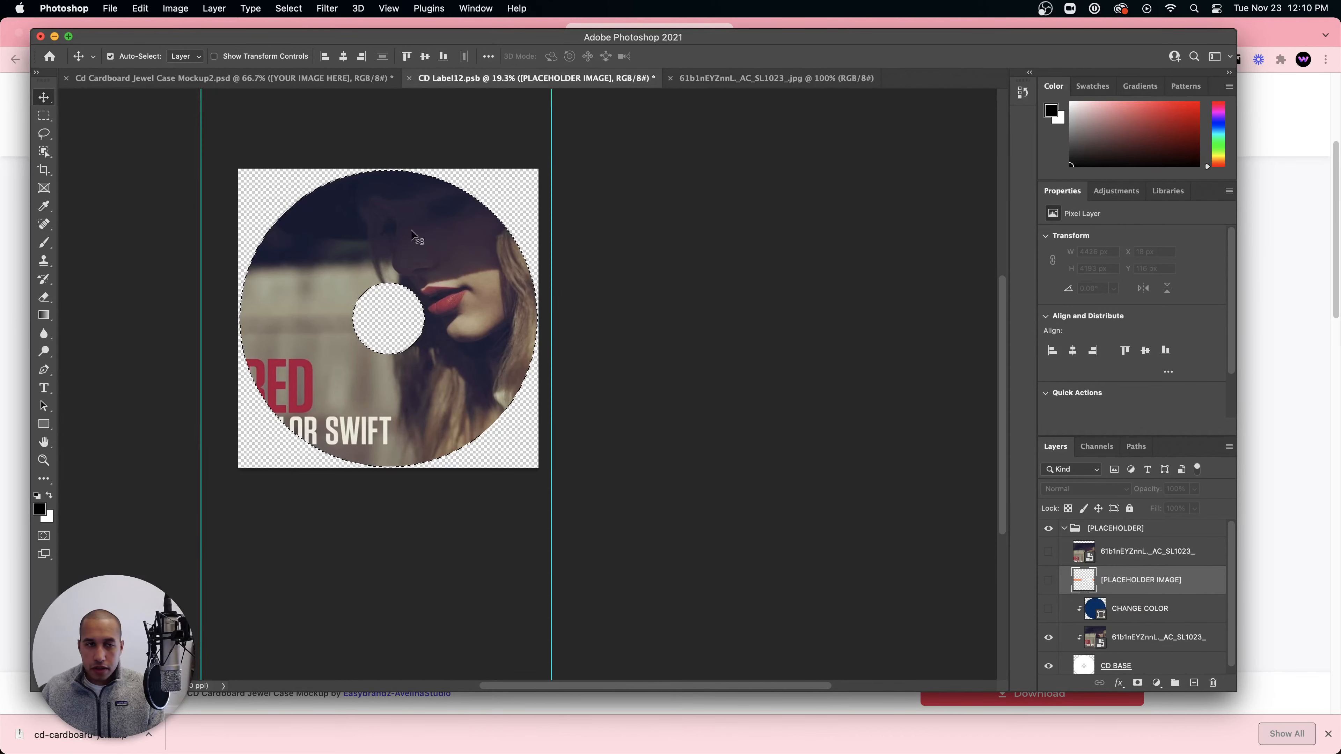
key("super+s")
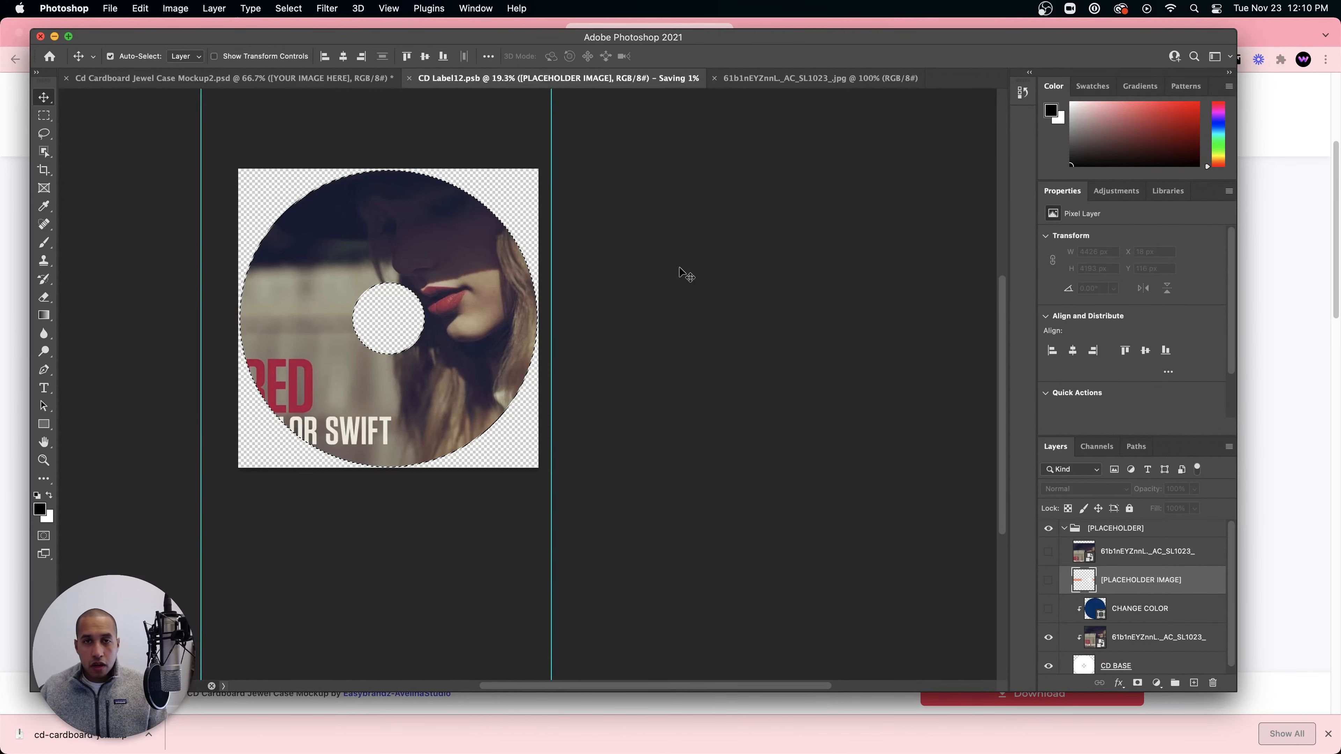
- Return to the CD mockup, expand the Jewel Case Front group, and open its [YOUR IMAGE HERE] smart object for editing
left_click(328, 78)
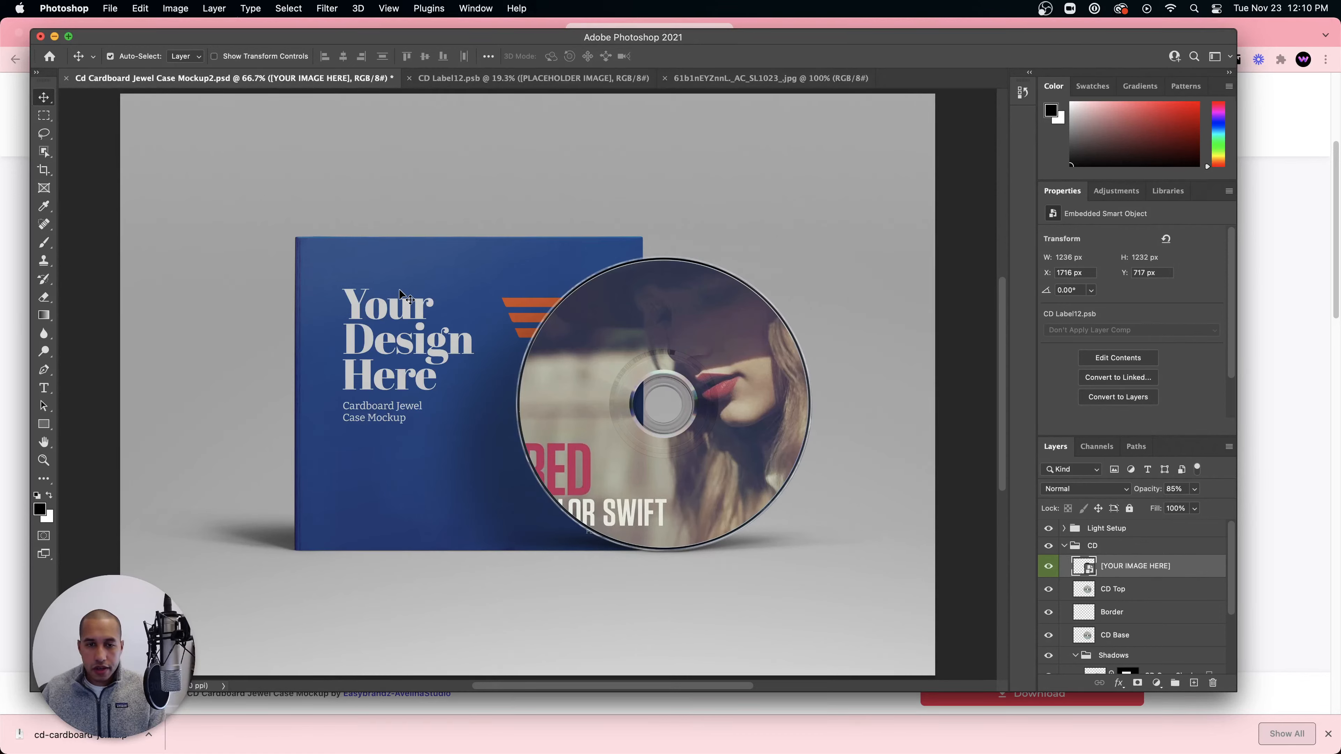
scroll(1109, 587, "down", 4)
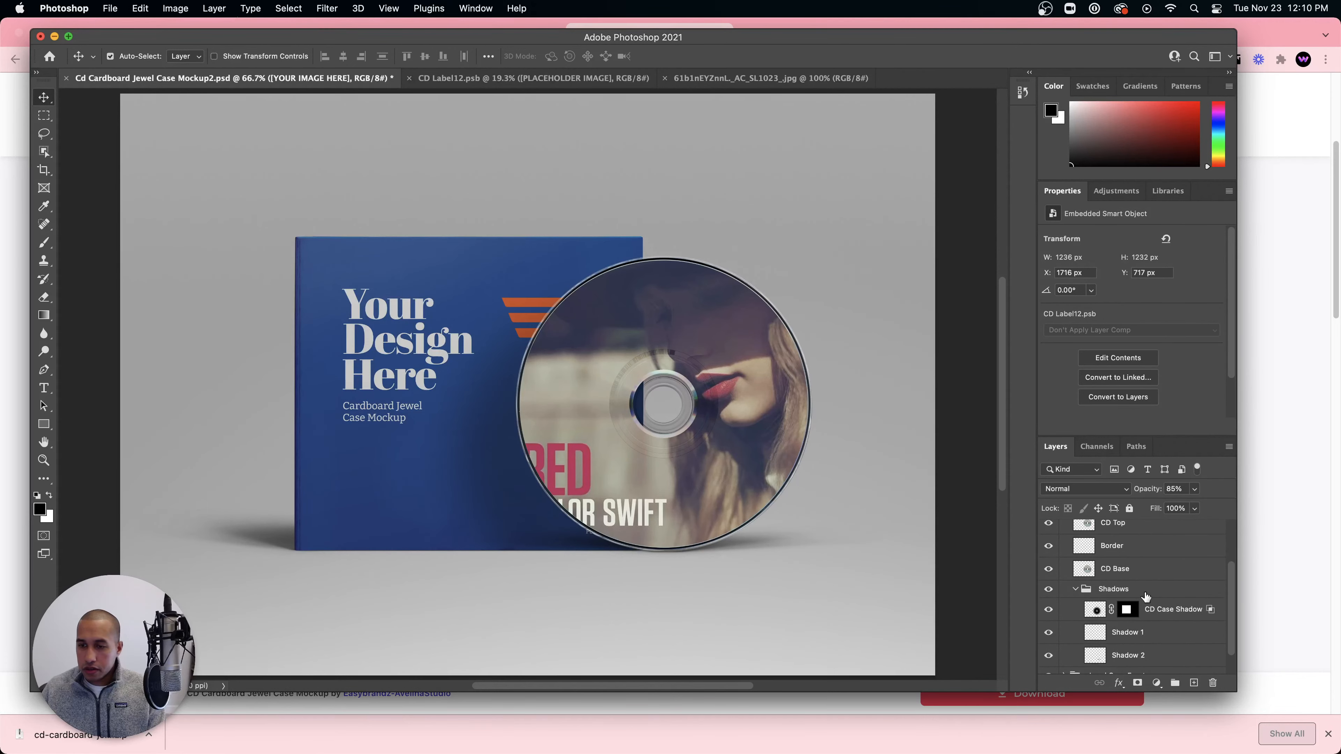
scroll(1150, 598, "up", 4)
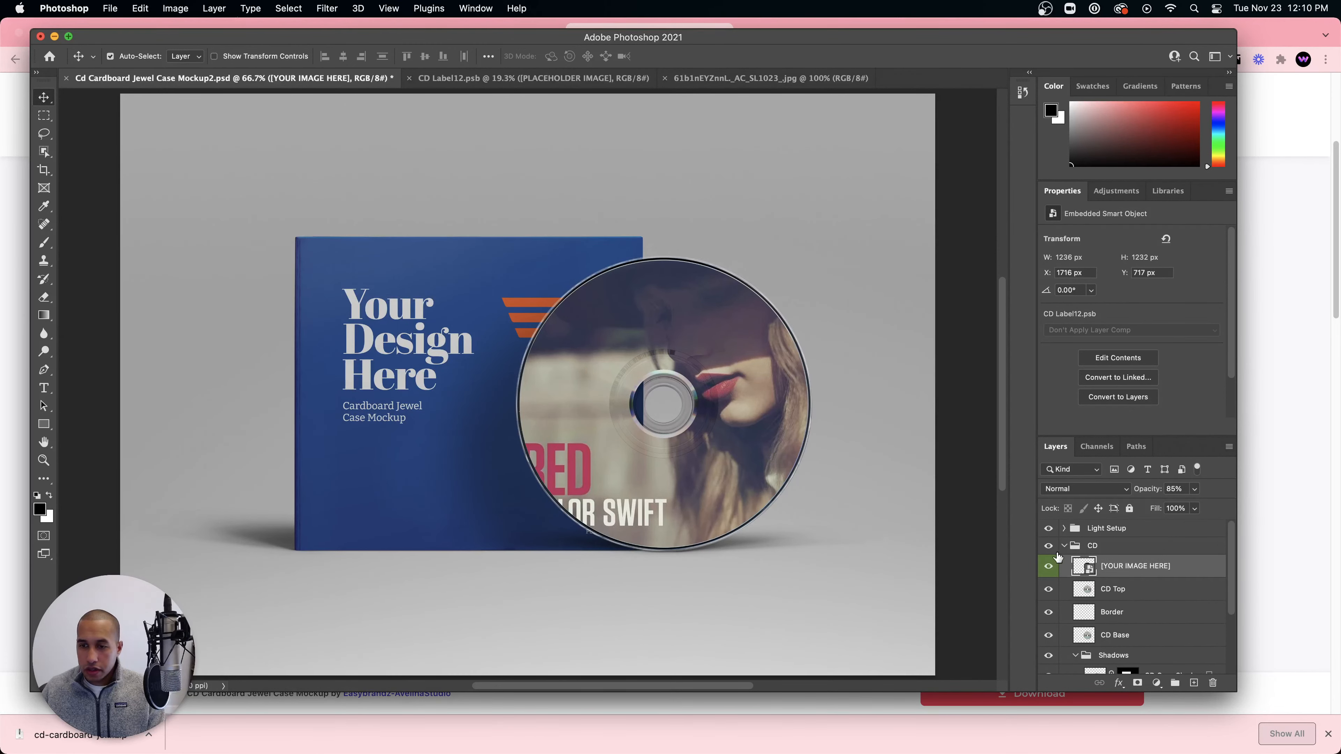
scroll(1178, 594, "down", 3)
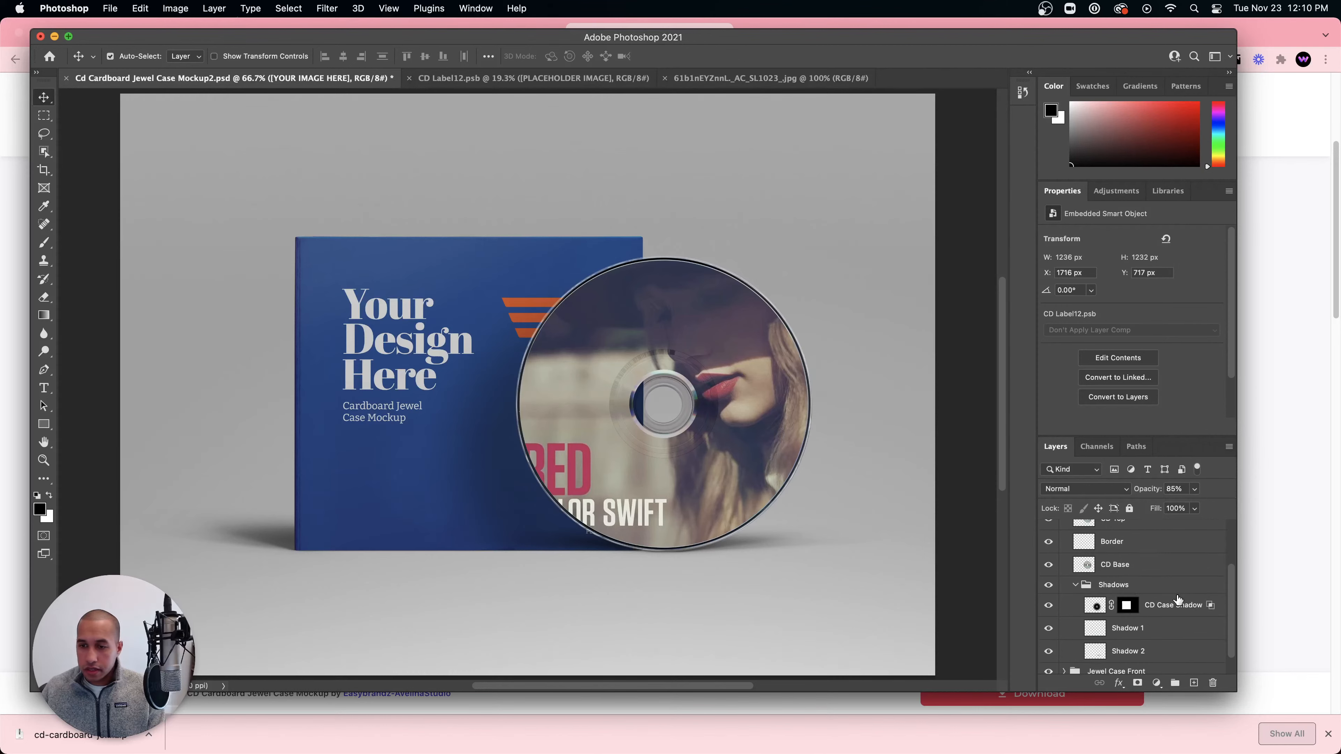
scroll(1111, 591, "down", 1)
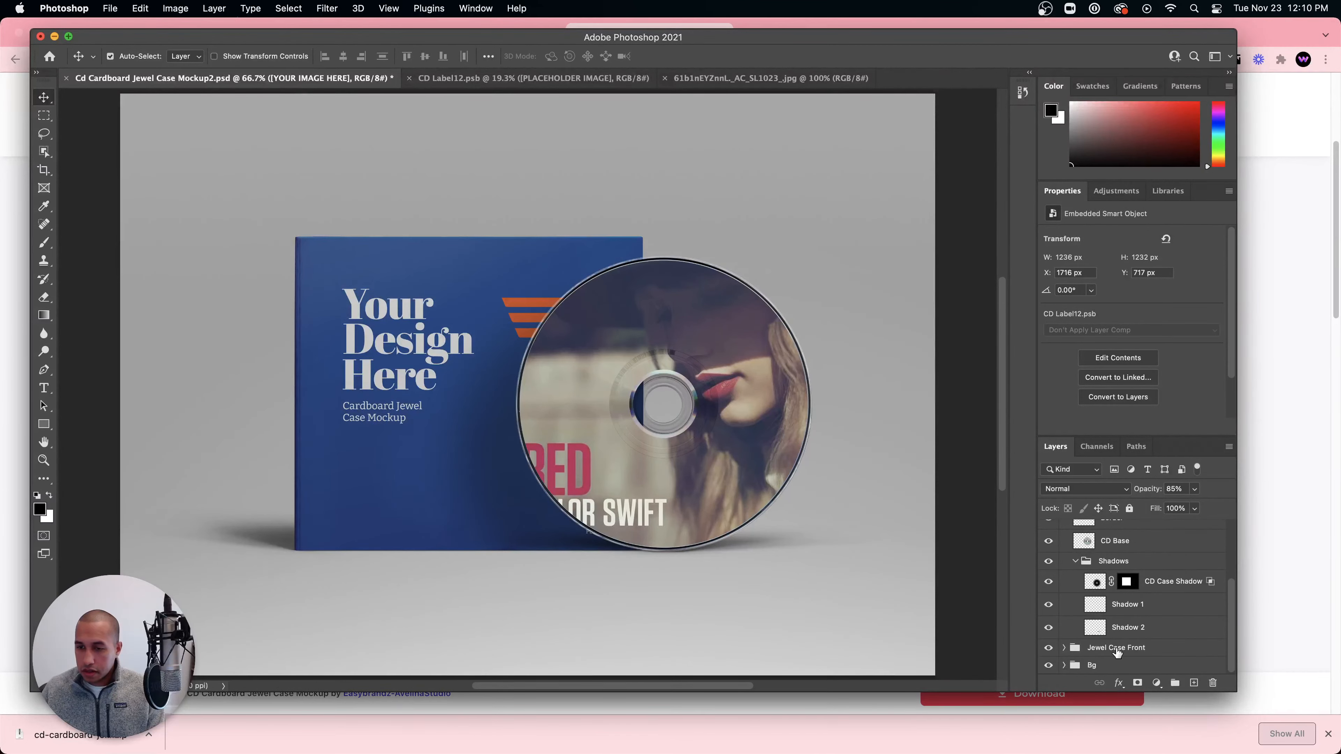
left_click(1066, 650)
left_click(1065, 648)
scroll(1126, 645, "down", 5)
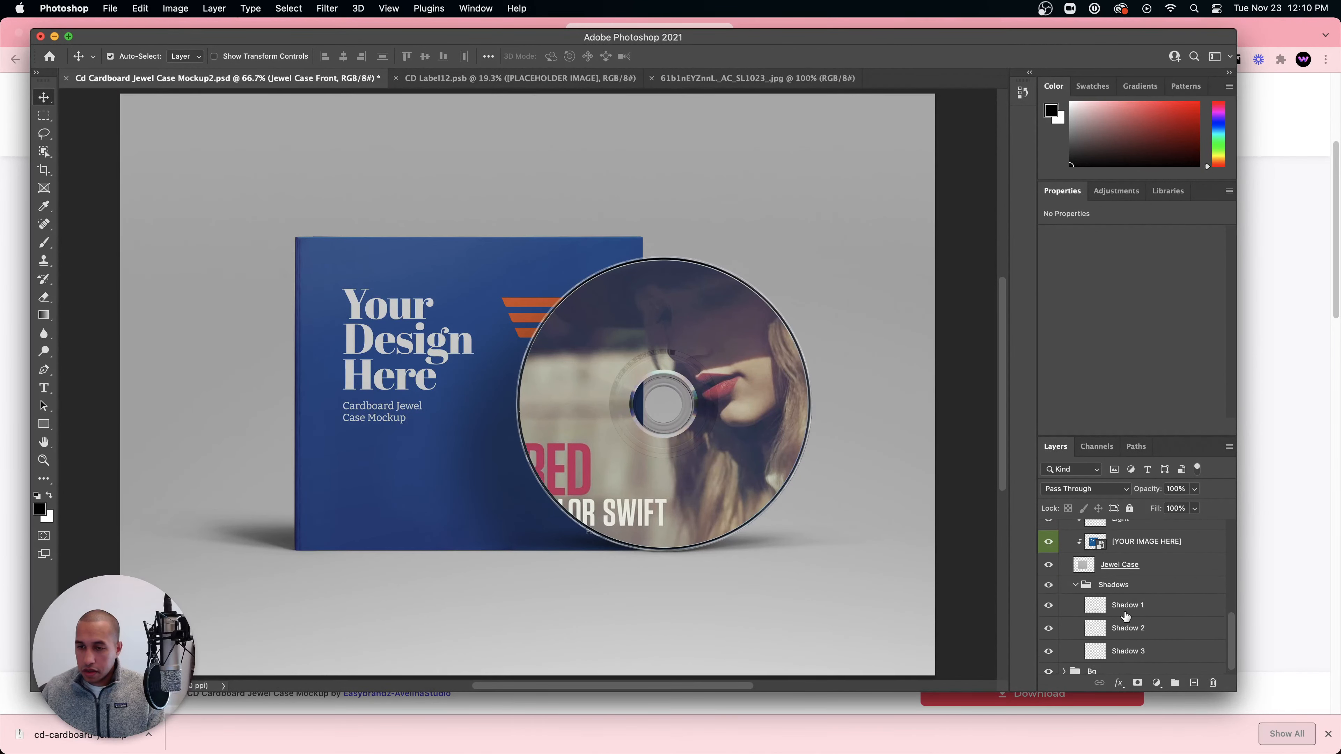
left_click(1093, 540)
double_click(1096, 542)
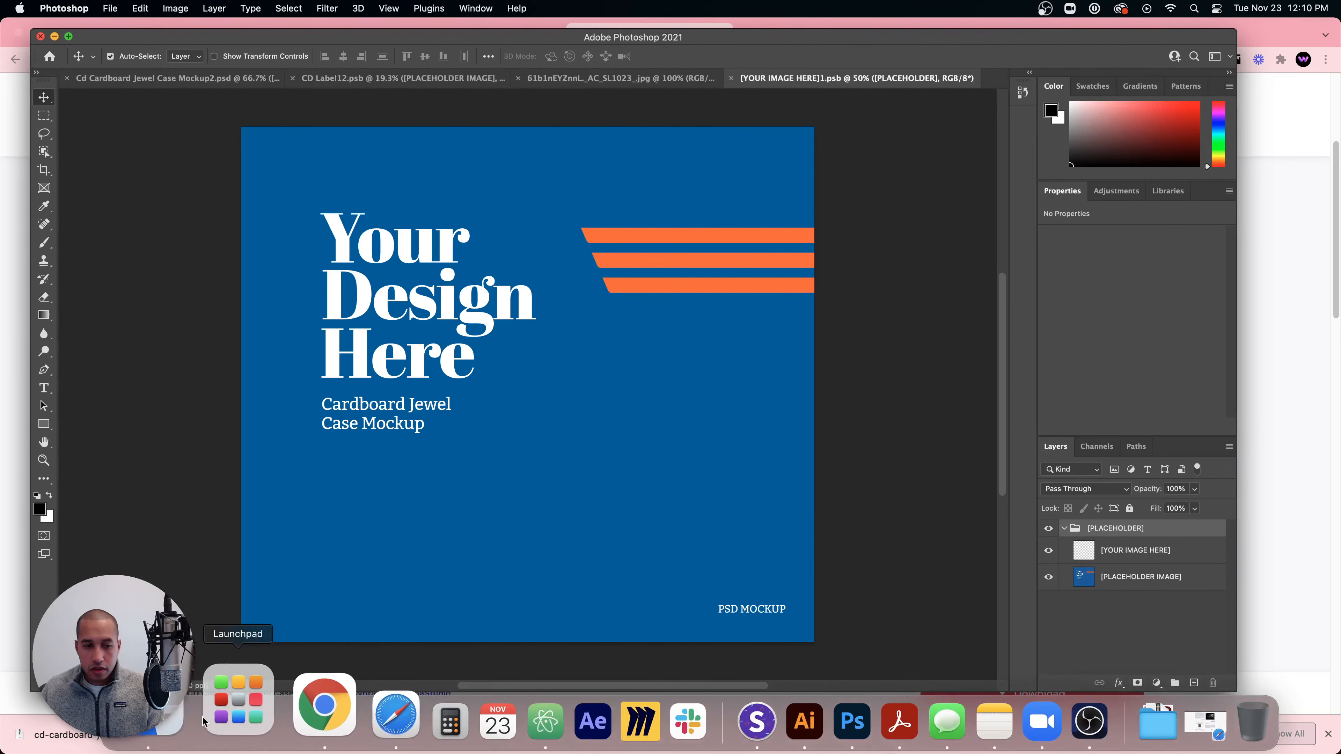
- Place the 1147080 photo in the jewel case artwork and scale it to about 71.7% over the canvas
left_click(163, 729)
left_click_drag(623, 175, 513, 247)
left_click_drag(815, 206, 790, 252)
scroll(730, 321, "down", 5)
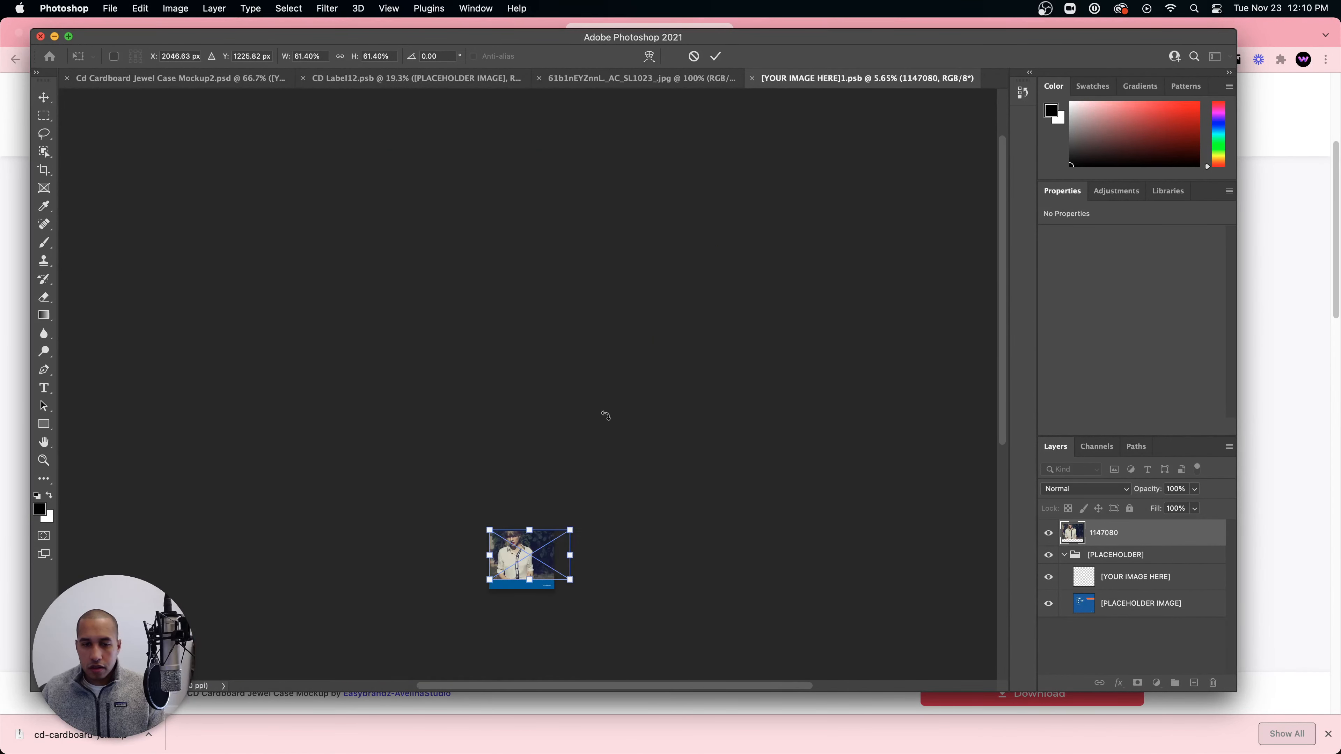
scroll(529, 555, "up", 5)
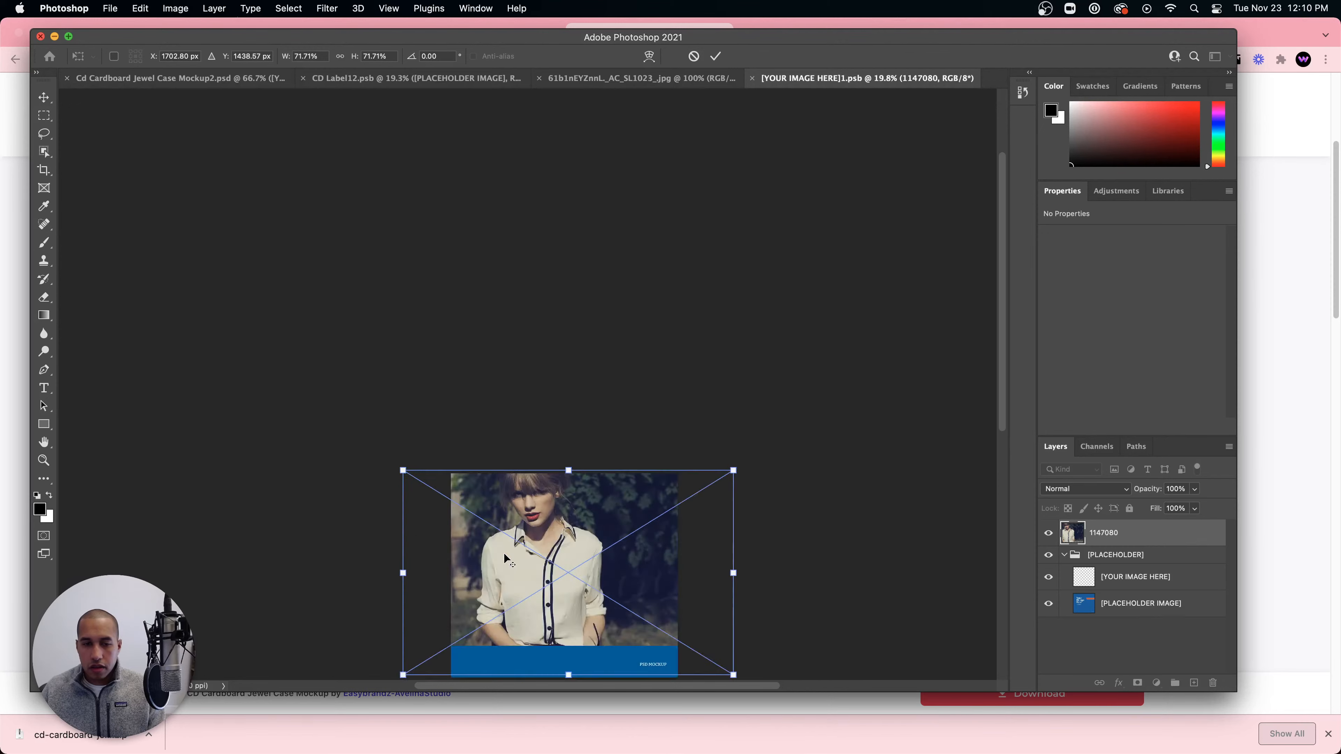
key("super+space")
key("Escape")
key("Return")
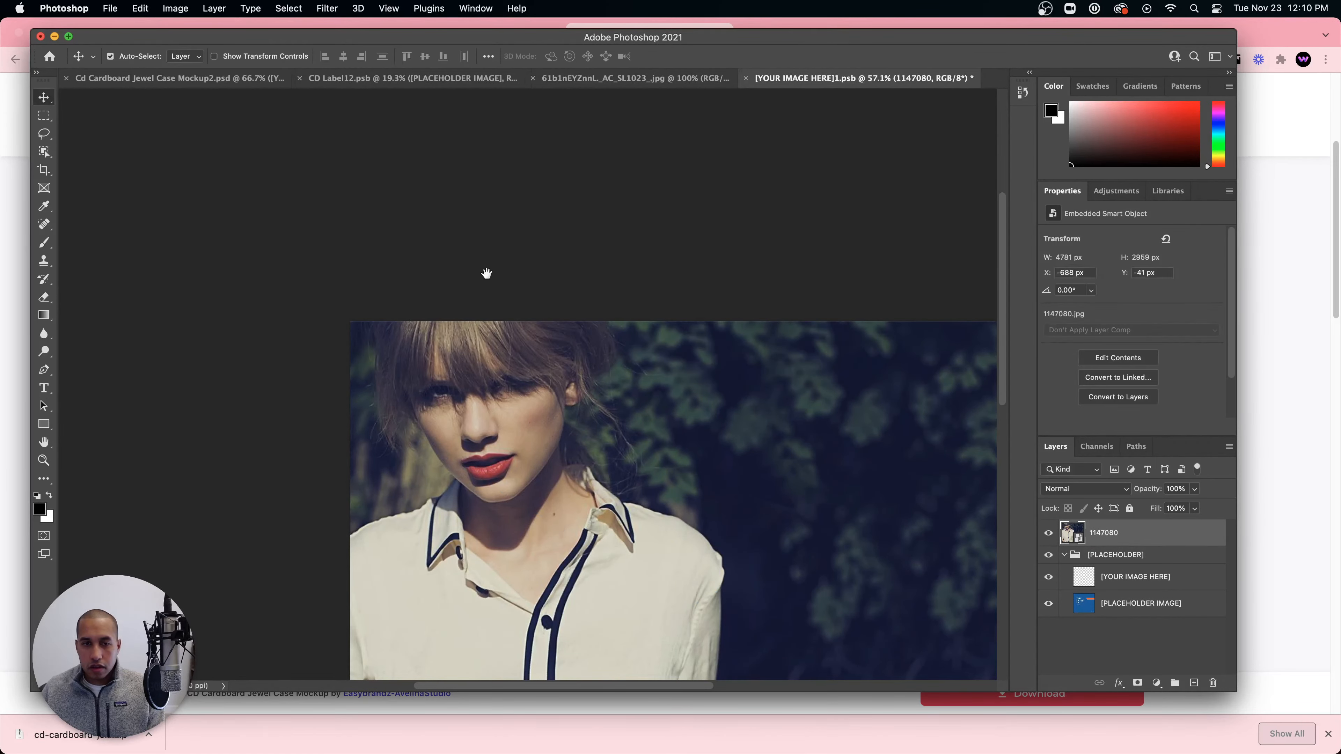
- Rescale the 1147080 photo to about 71.6% and position it at X 0 px, Y 0 px to fill the canvas
scroll(390, 104, "down", 5)
scroll(610, 417, "down", 1)
scroll(610, 418, "down", 2)
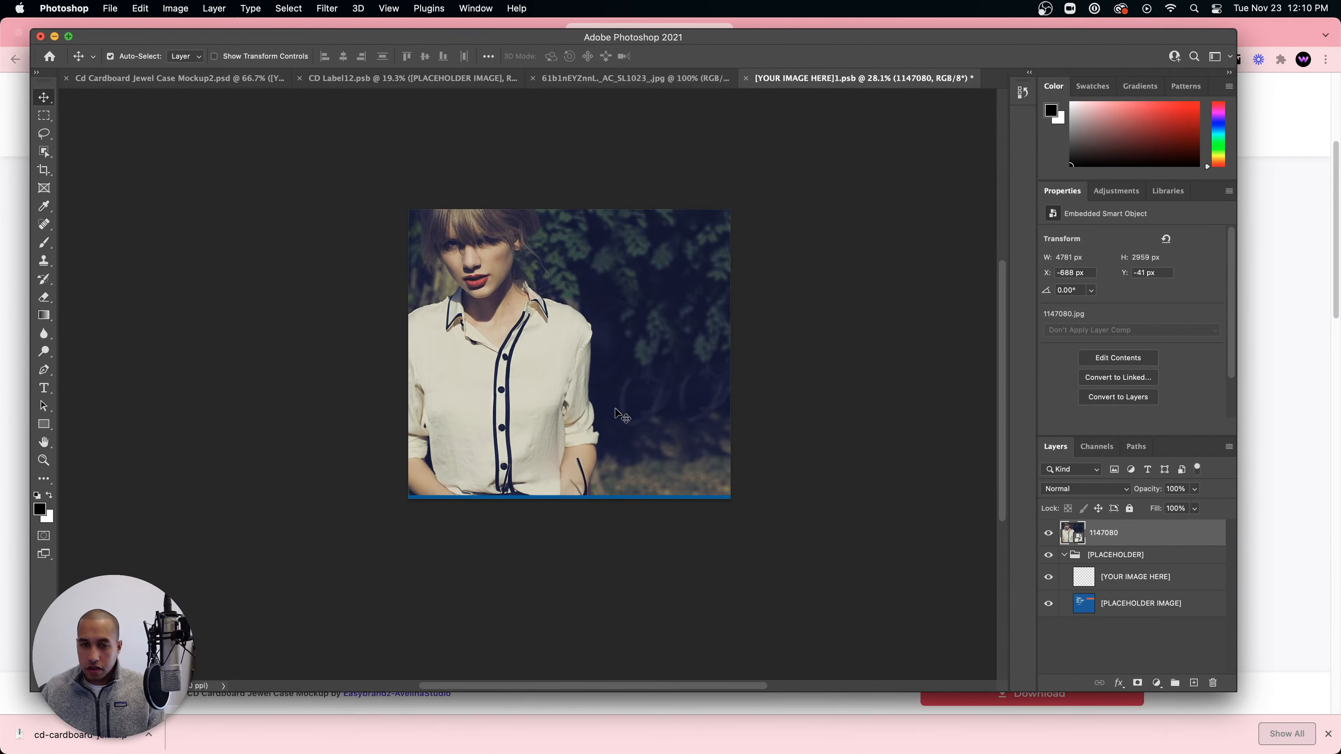
key("super+t")
left_click_drag(576, 497, 577, 499)
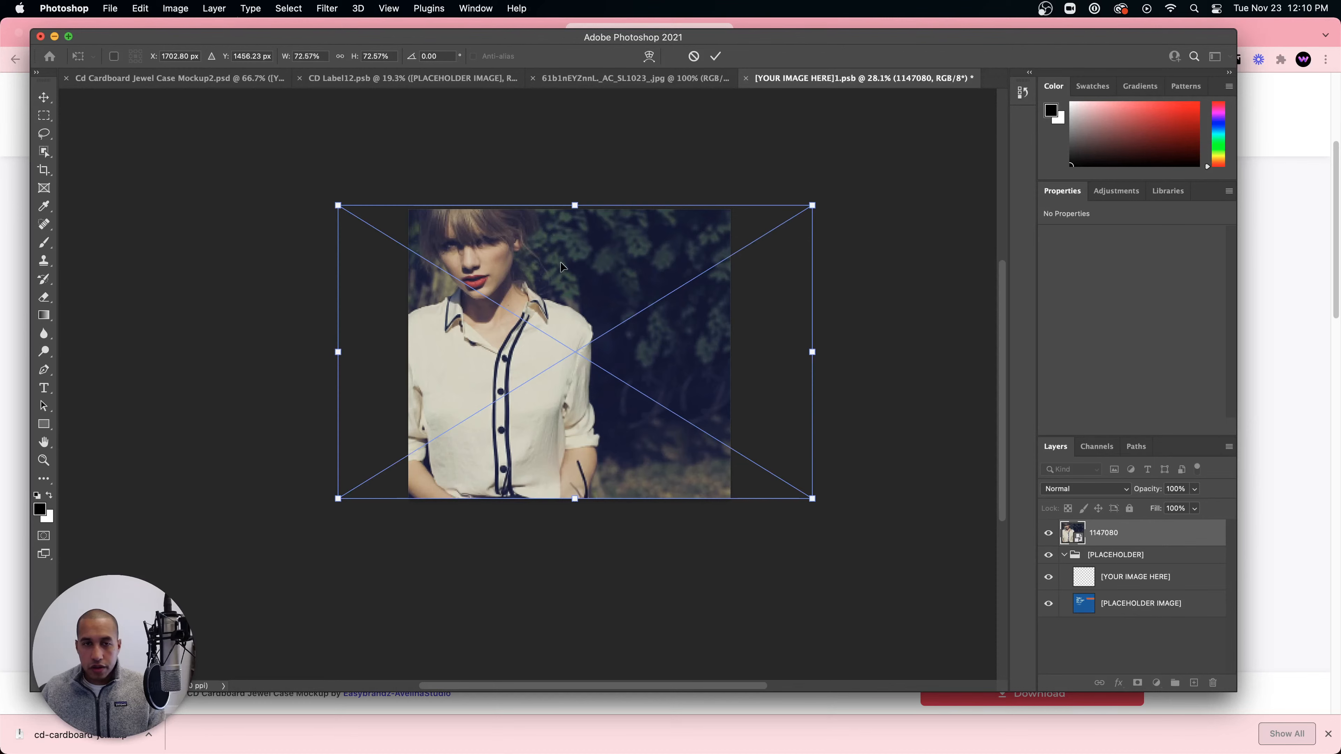
left_click_drag(576, 206, 574, 212)
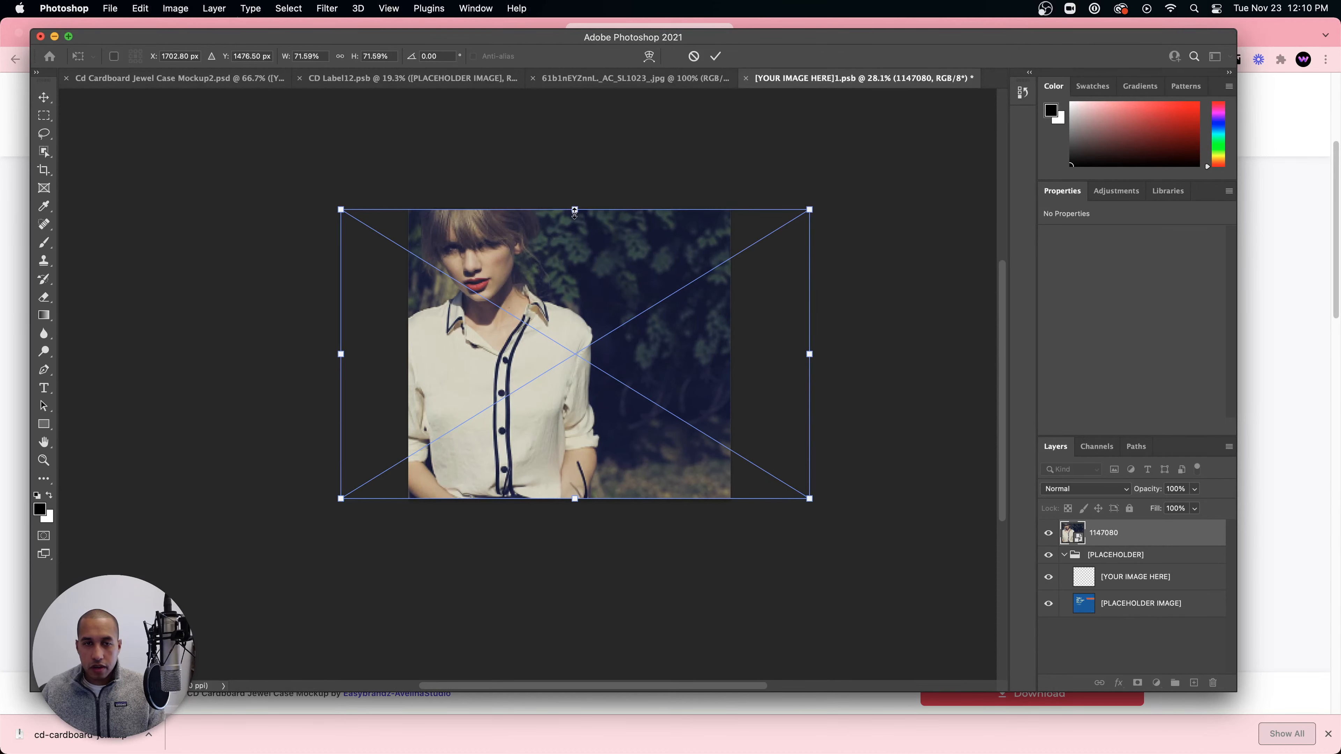
left_click_drag(479, 352, 586, 361)
mouse_move(642, 499)
left_mouse_down()
mouse_move(642, 514)
mouse_move(642, 498)
left_mouse_up()
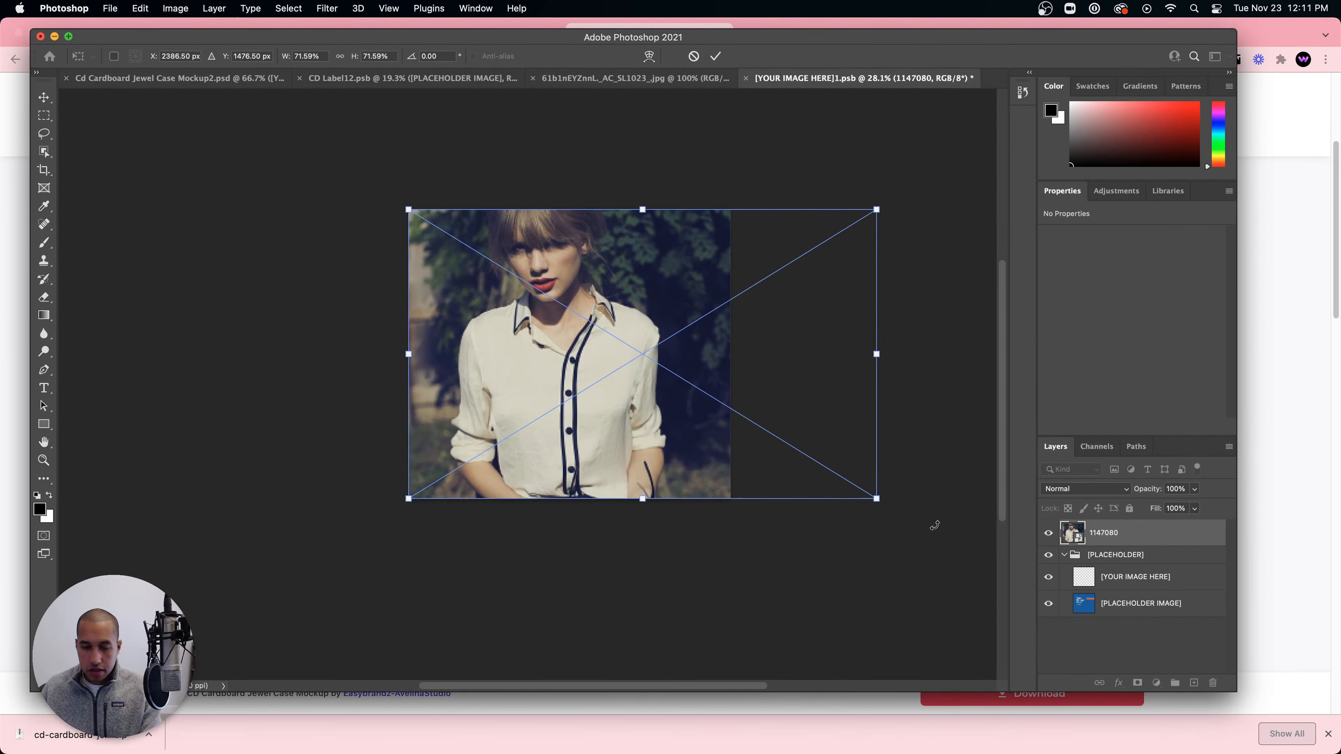
key("Return")
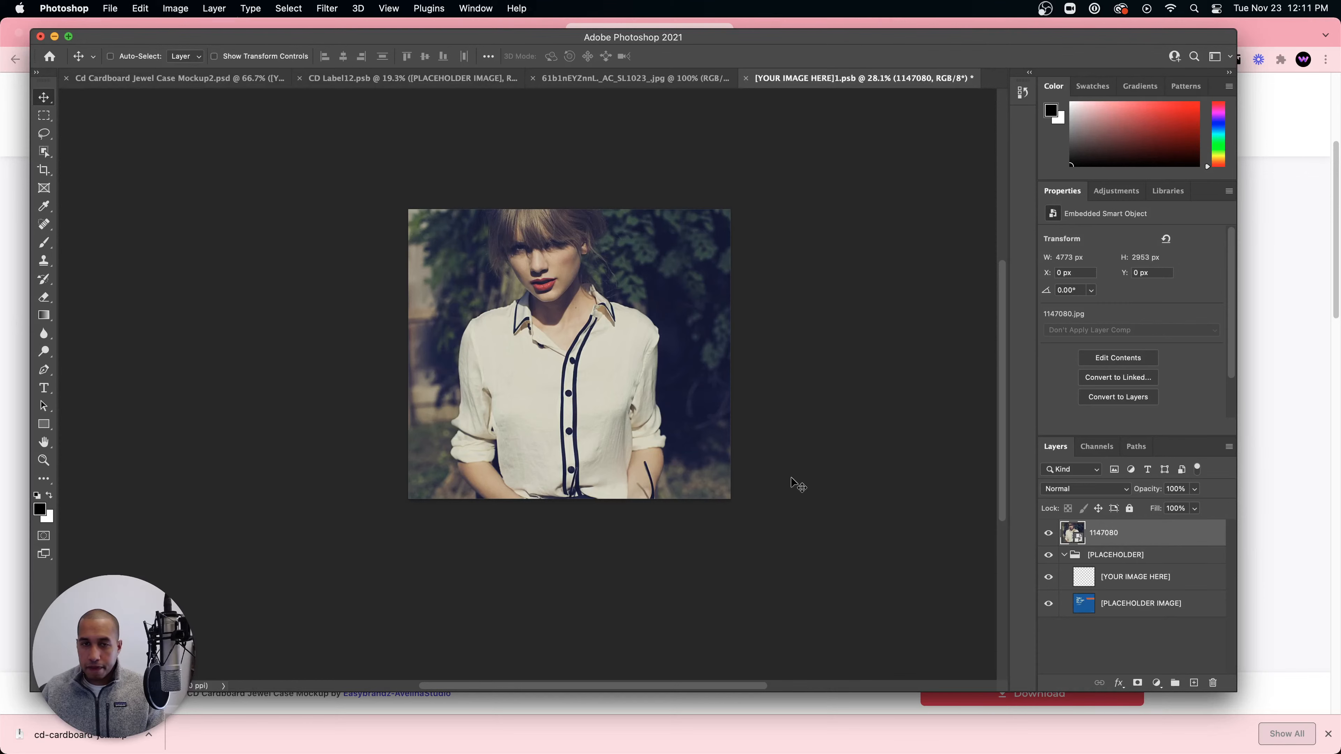
- Move the 1147080 layer to the top of the [PLACEHOLDER] group and save the jewel case artwork
key("super")
left_click_drag(1081, 537, 1116, 574)
key("super+s")
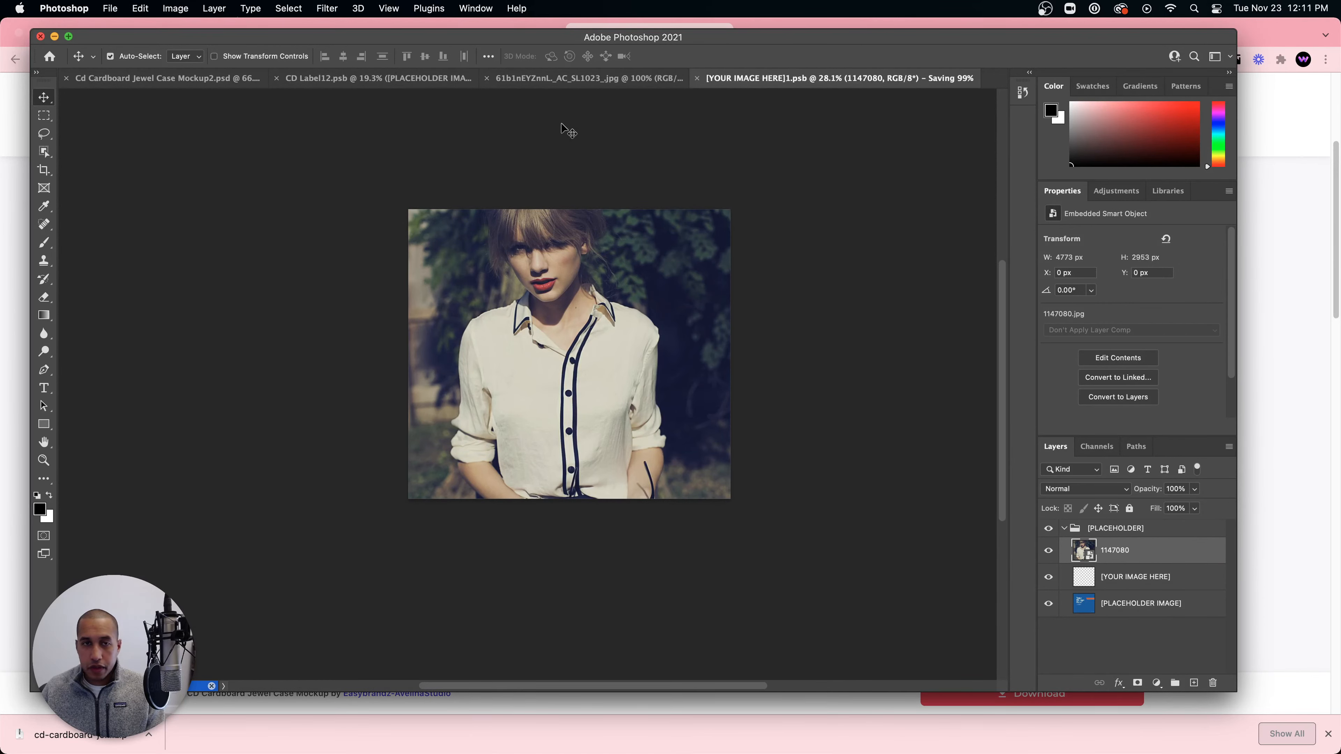
- Return to the CD mockup and examine the updated jewel case and disc artwork together at different magnifications
left_click(199, 82)
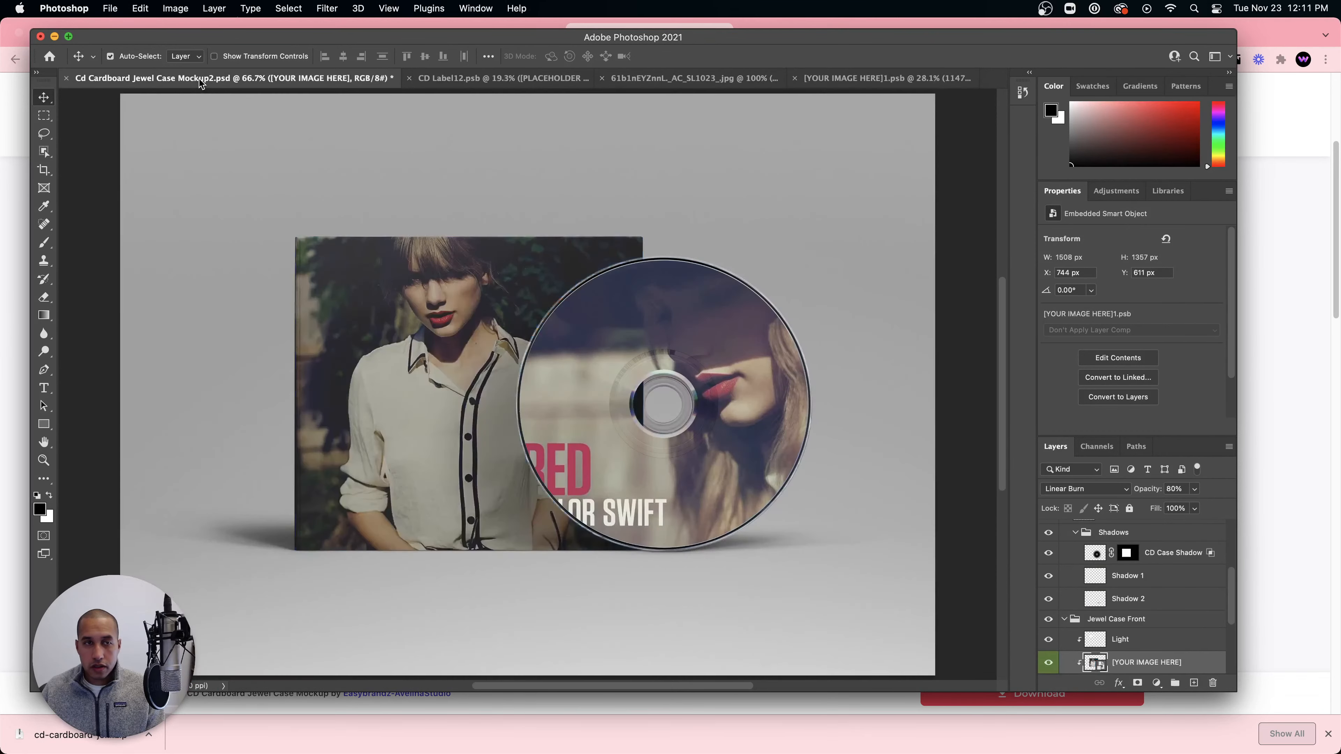
scroll(620, 303, "down", 5)
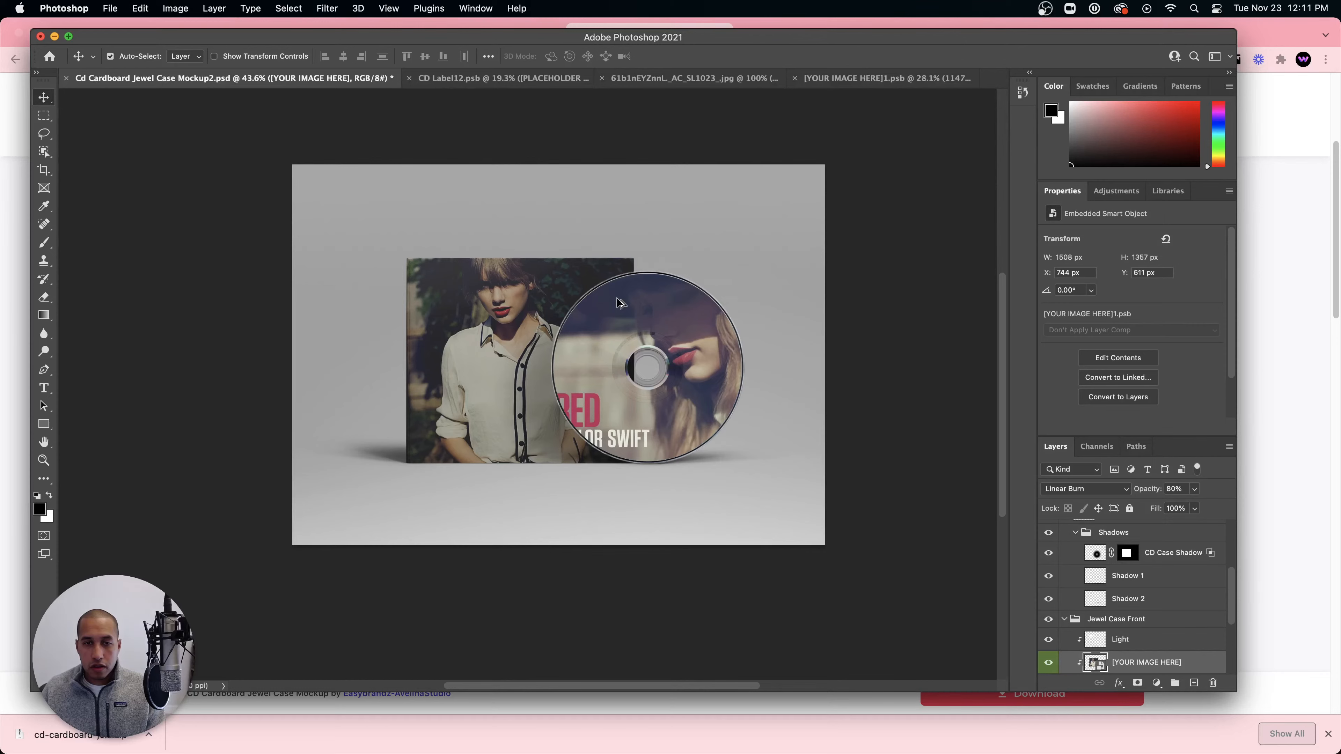
scroll(620, 303, "up", 1)
scroll(620, 303, "down", 2)
scroll(620, 303, "up", 1)
scroll(620, 303, "up", 1)
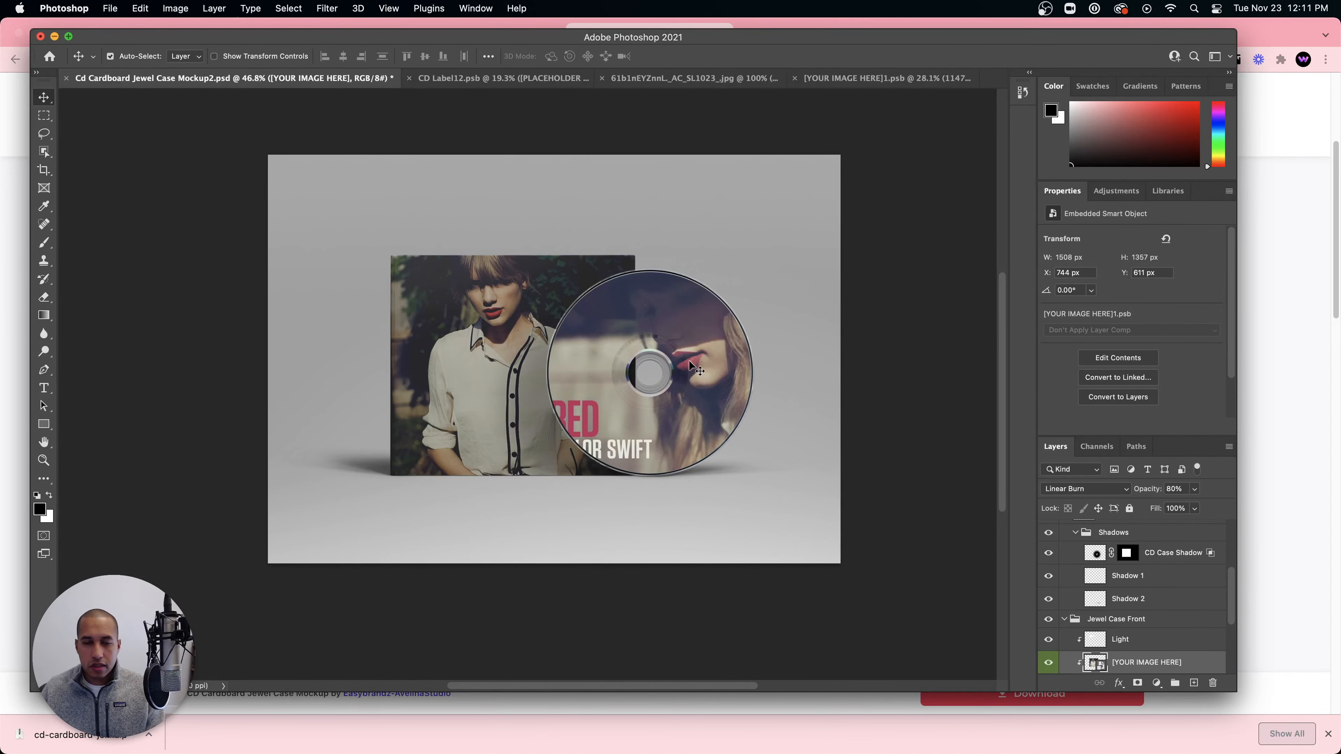
scroll(689, 362, "down", 2)
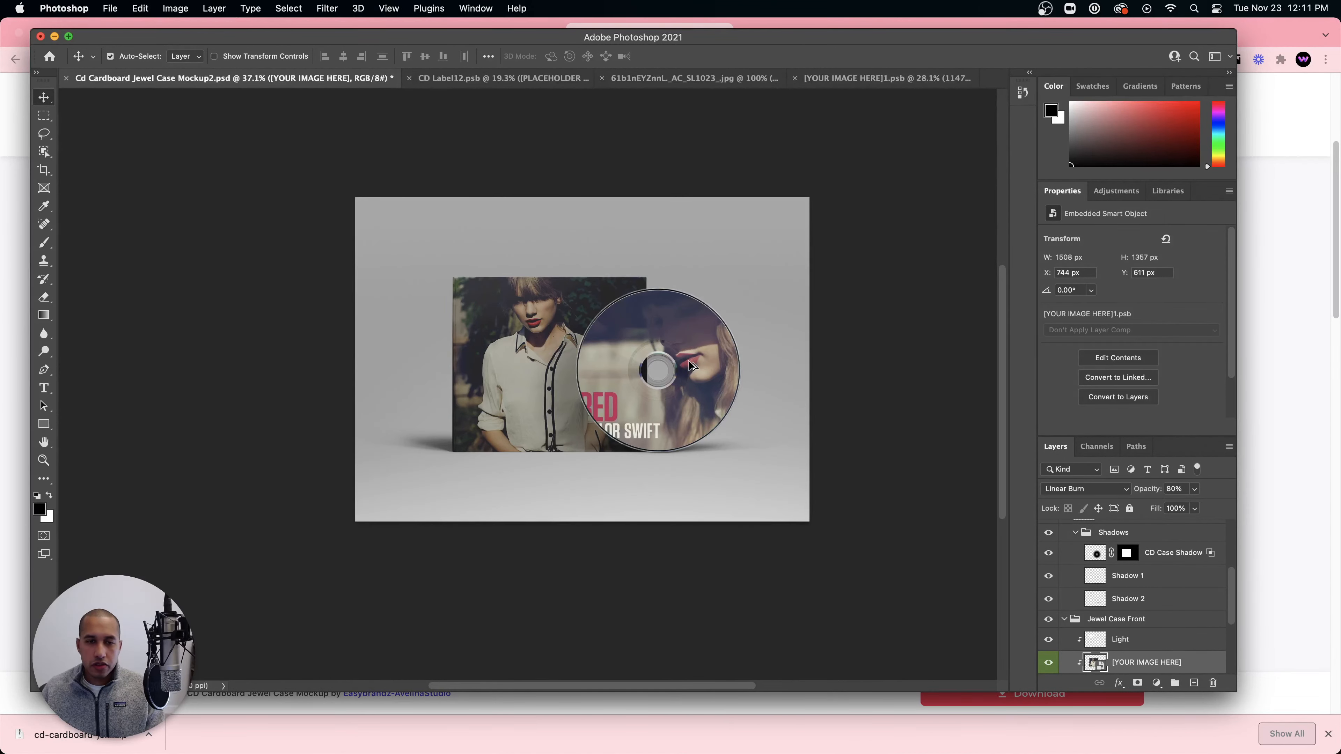
scroll(691, 366, "down", 1)
scroll(694, 368, "up", 2)
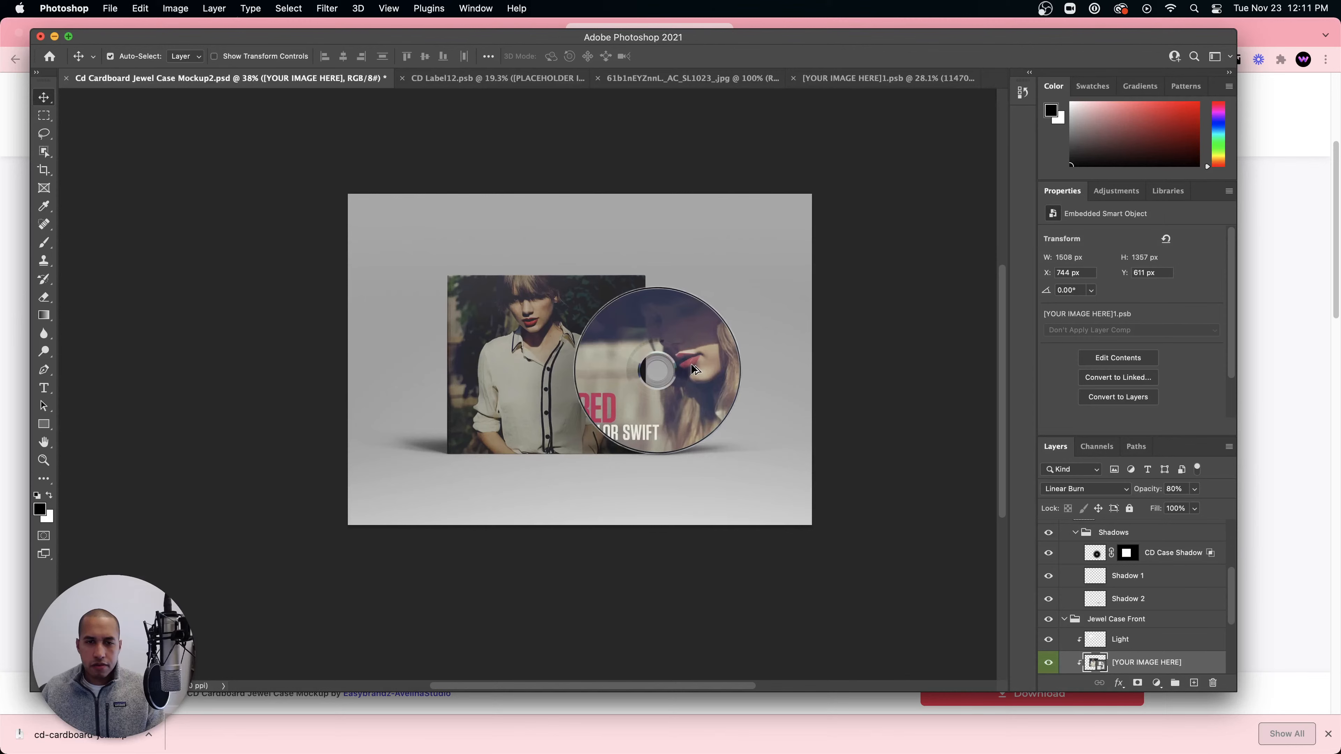
scroll(695, 369, "up", 1)
scroll(695, 369, "up", 1)
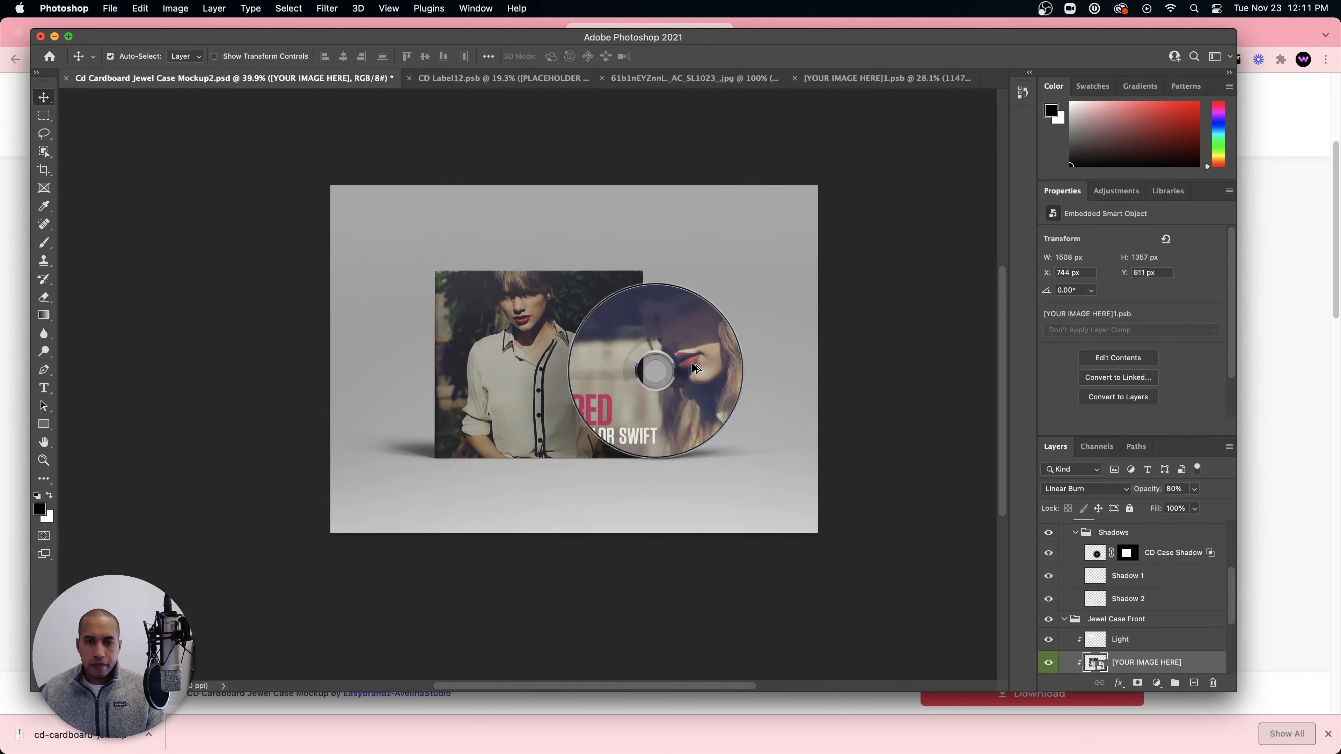
- Try placing the 1147080 photo in the CD label directly above the clipped cover image
left_click(486, 79)
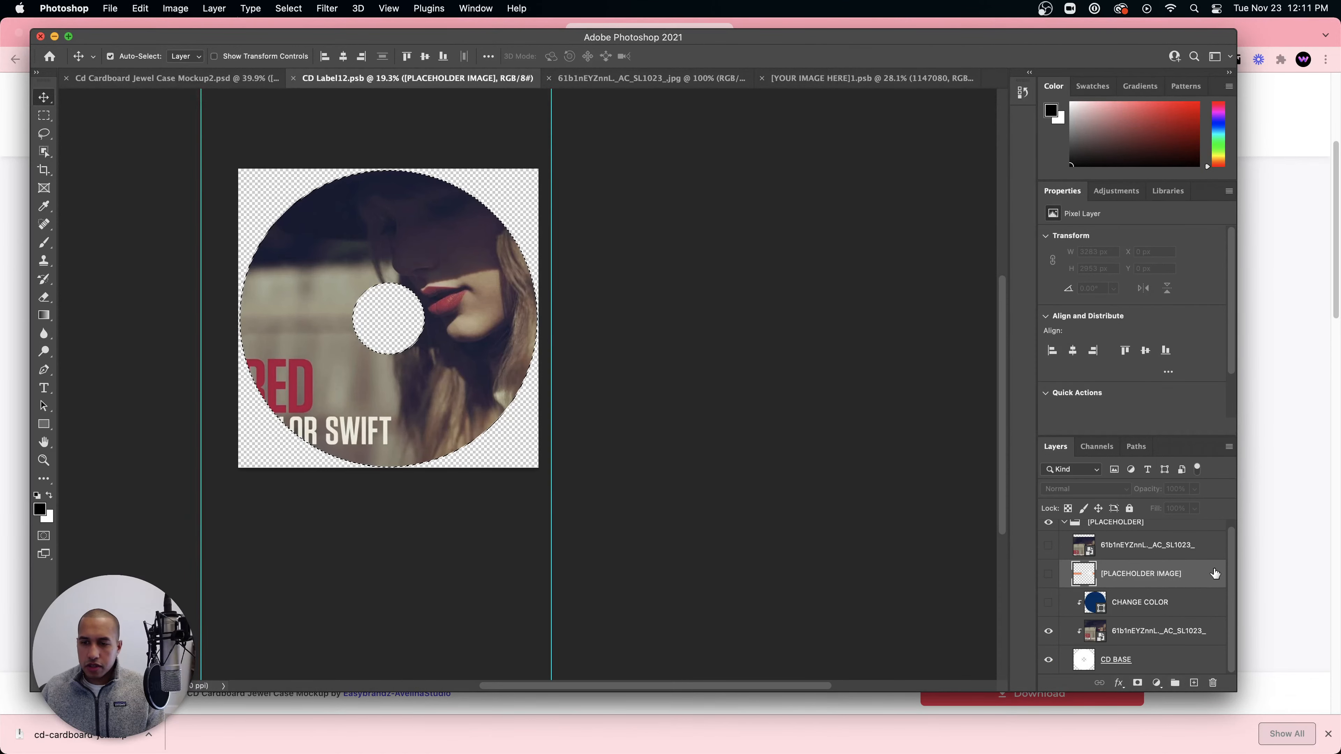
left_click(1095, 633)
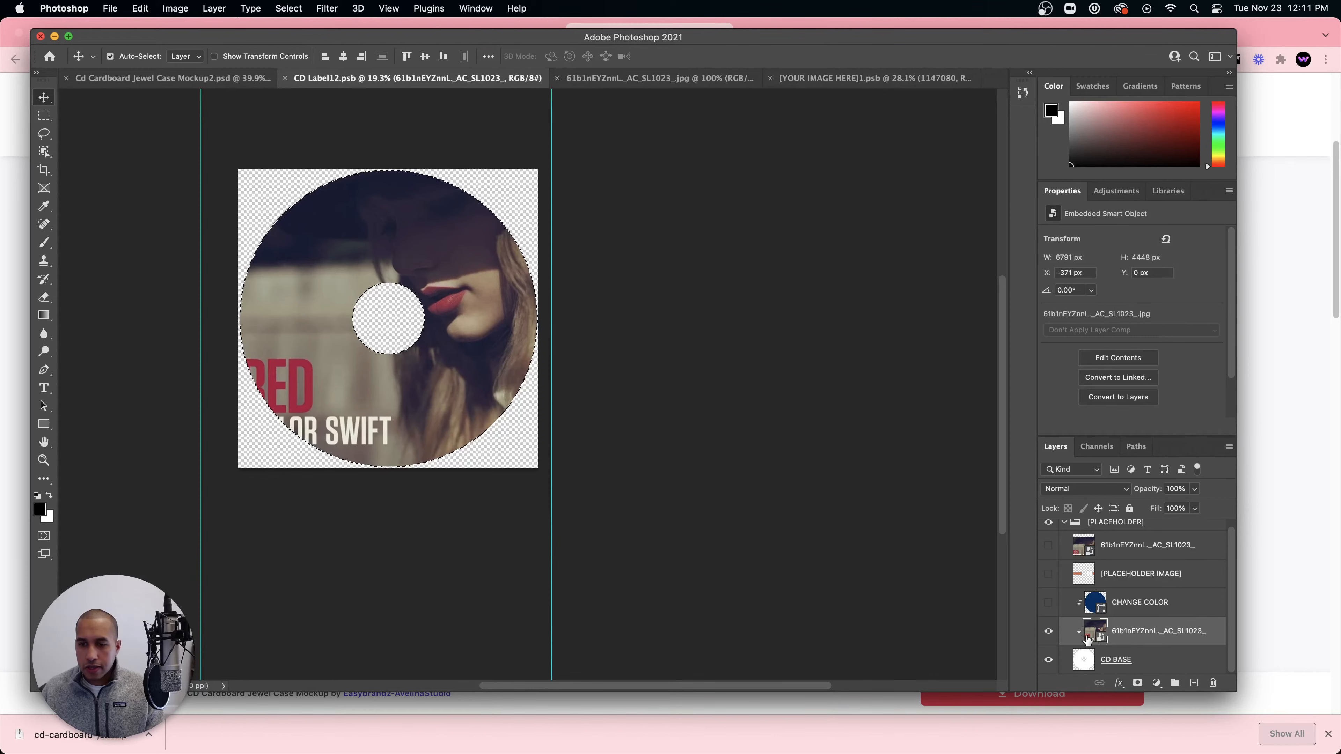
left_click_drag(1340, 253, 782, 249)
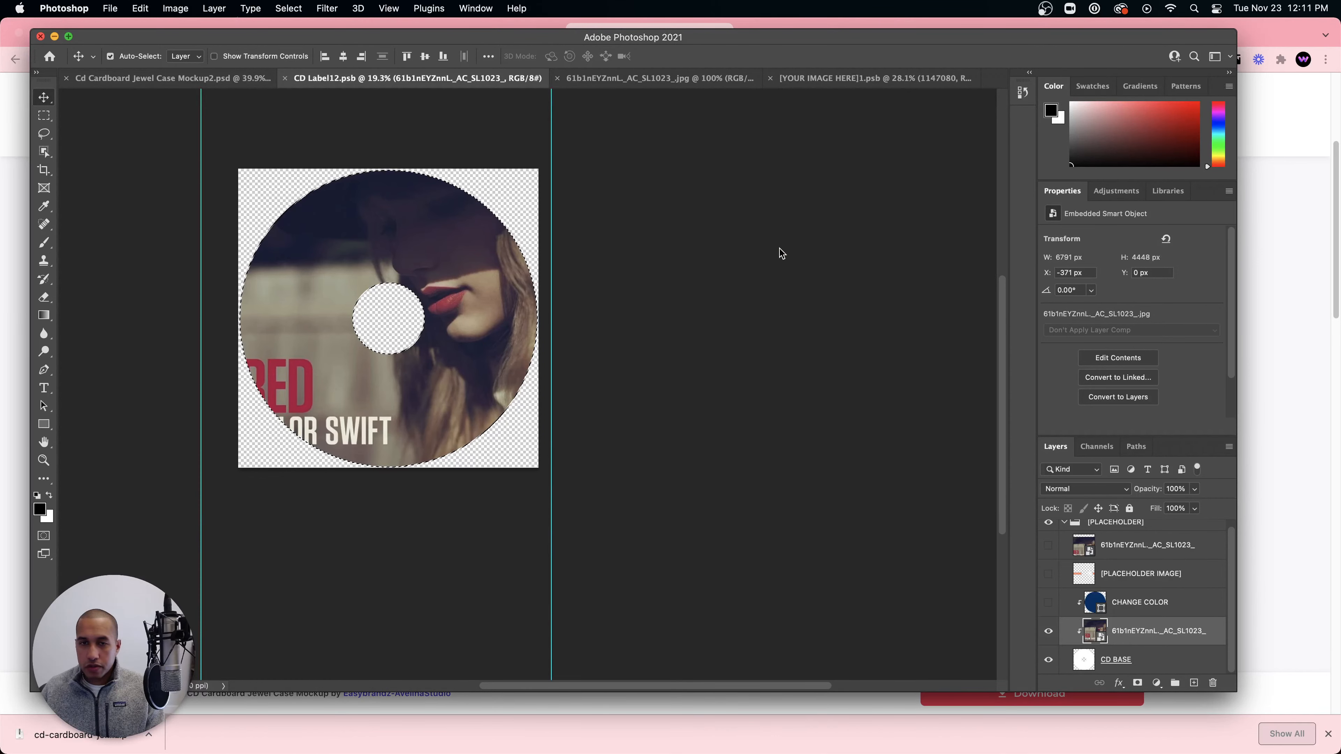
scroll(1097, 547, "up", 1)
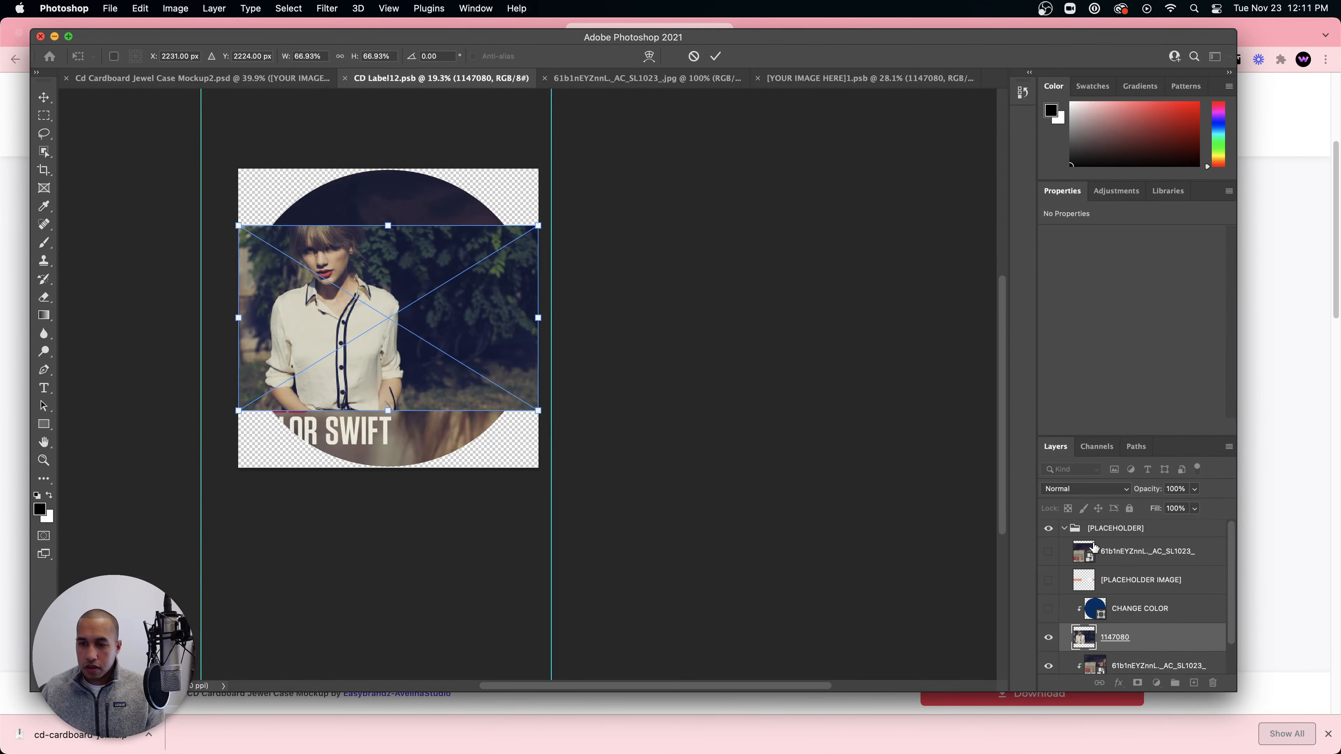
- Try reordering the 1147080 layer beneath the hidden cover layer, and delete it from the CD label
left_click_drag(1082, 554, 1155, 631)
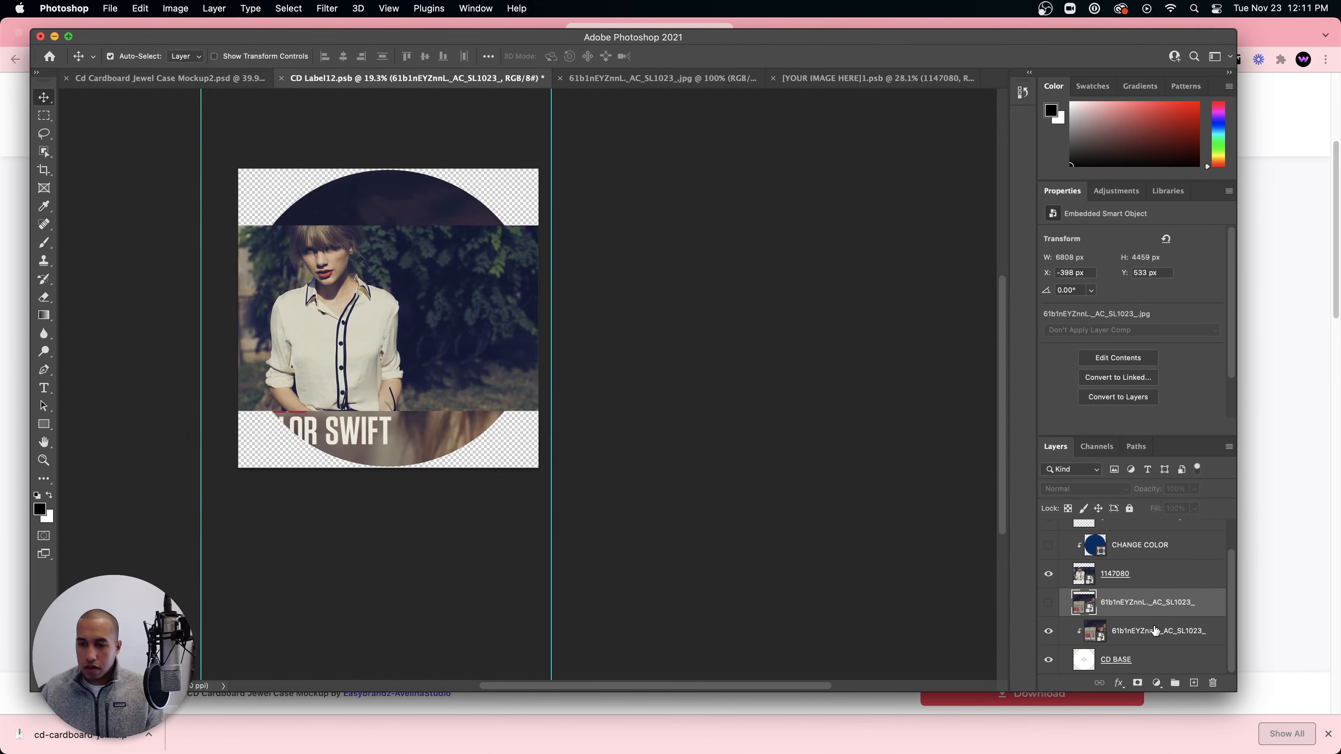
left_click_drag(1083, 573, 1137, 622)
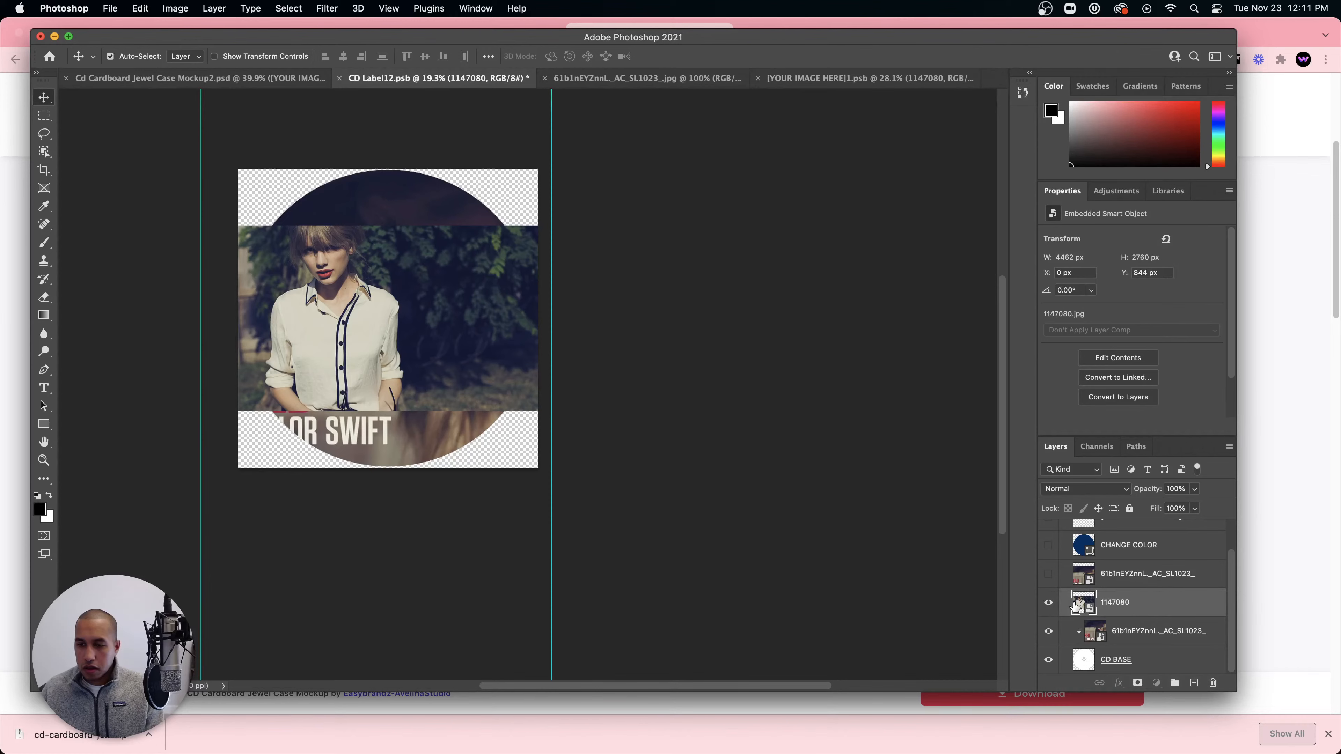
key("BackSpace")
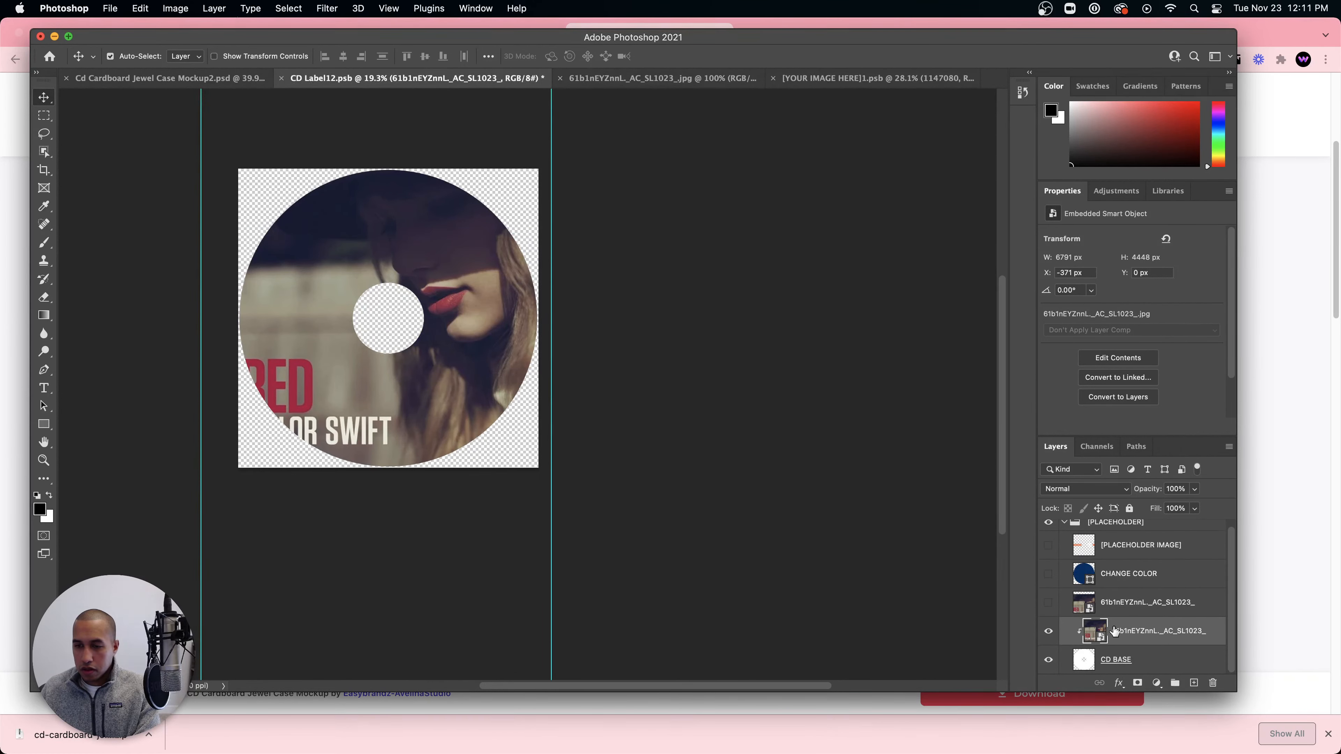
- Open the clipped cover image's smart object contents and place the 1147080 photo on a new layer above the background
double_click(1087, 632)
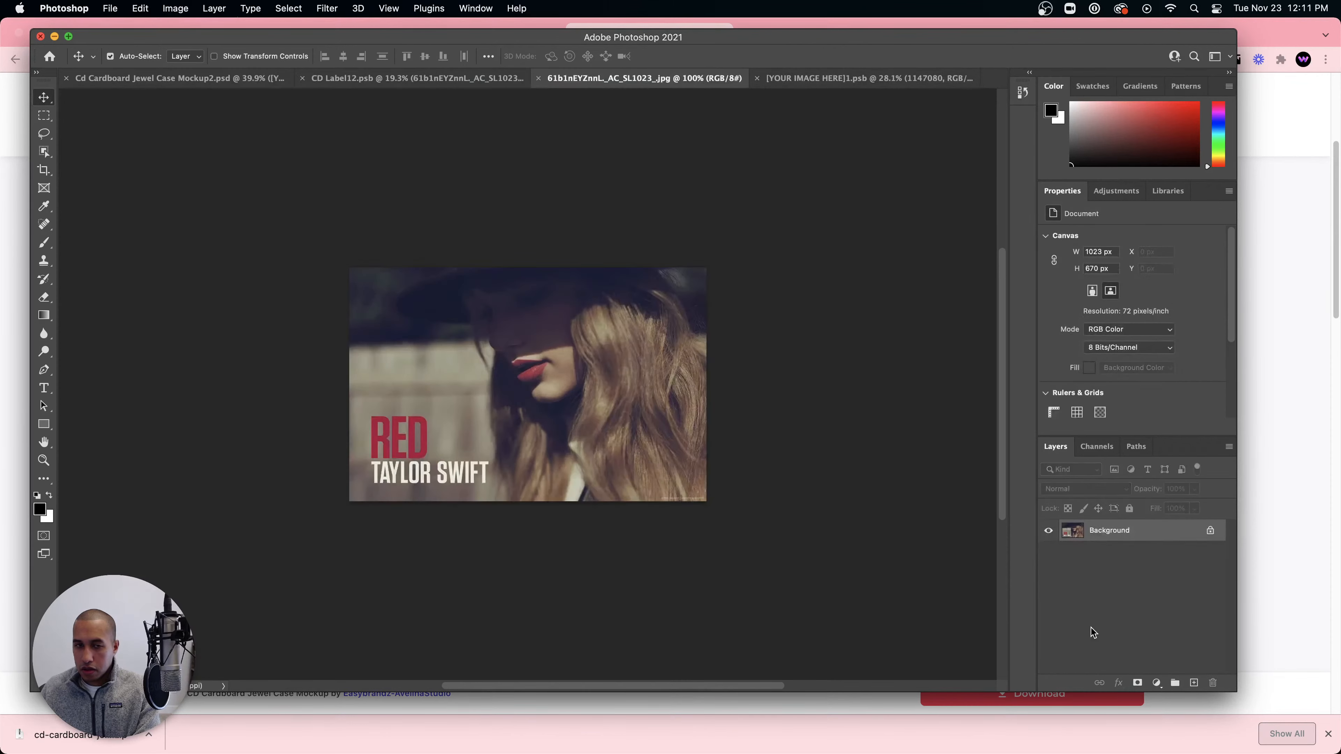
left_click_drag(579, 313, 625, 357)
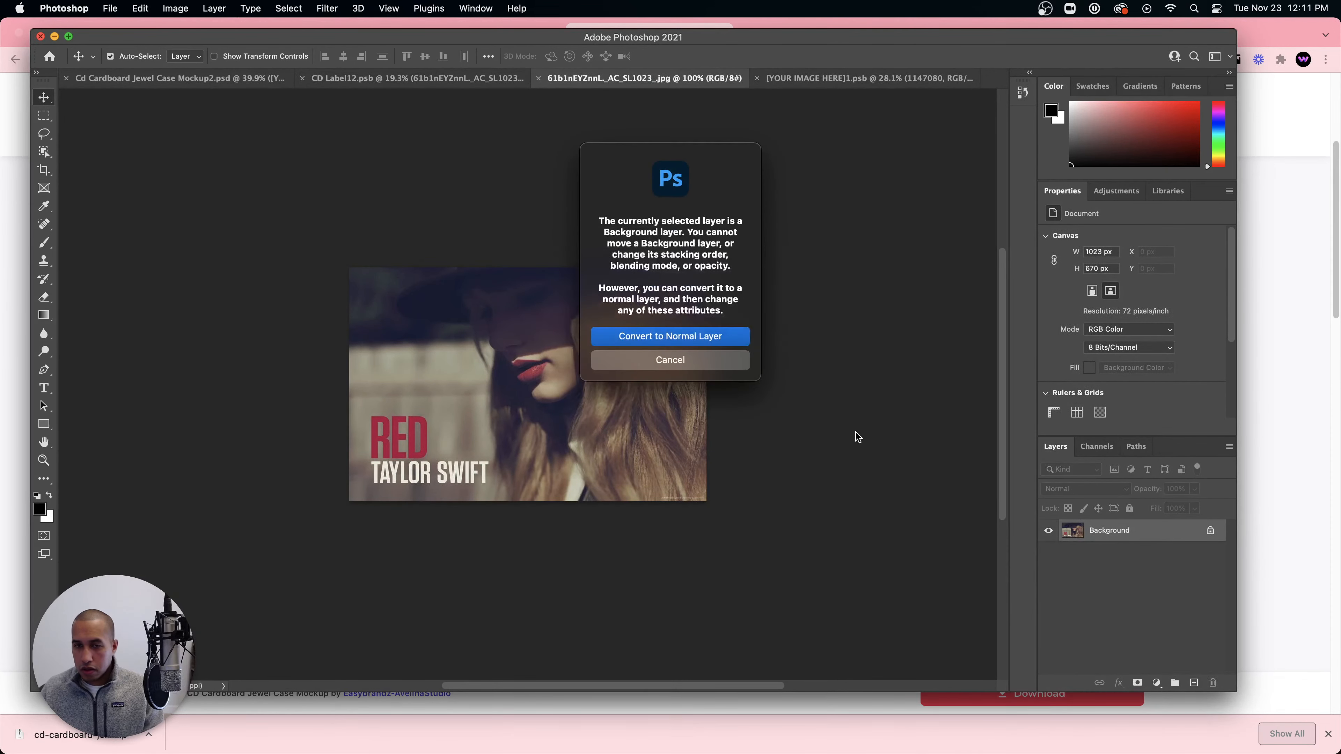
key("Escape")
left_click(1197, 683)
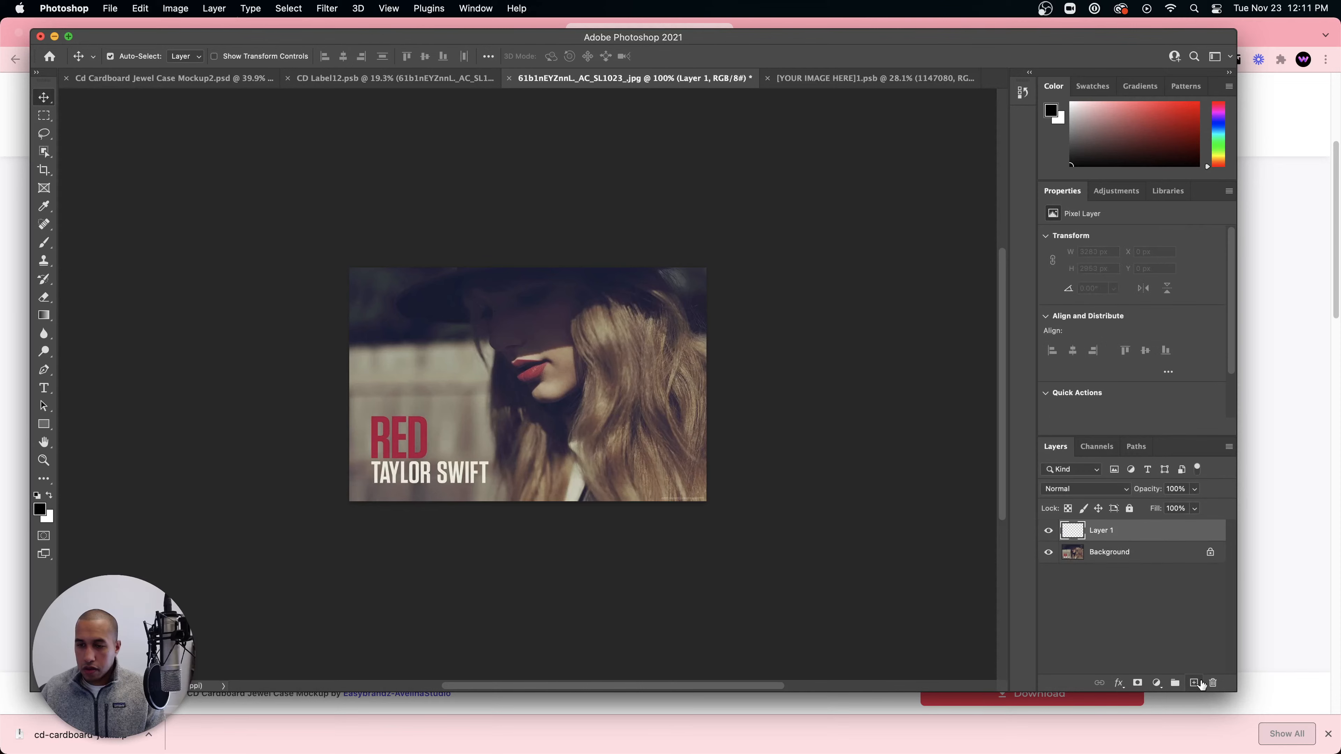
left_click_drag(1340, 370, 435, 314)
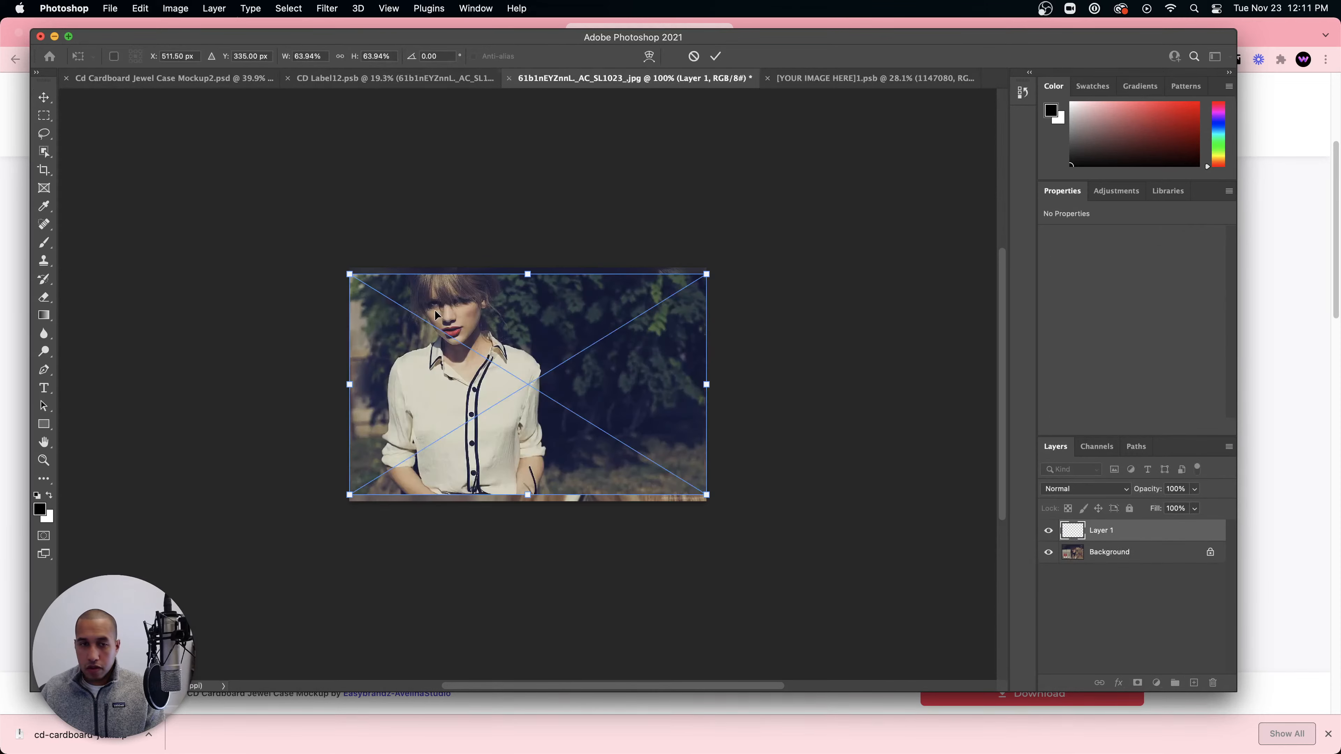
- Scale the 1147080 photo to 67.69% in the cover image document and position it to cover the whole canvas
left_click_drag(707, 275, 743, 254)
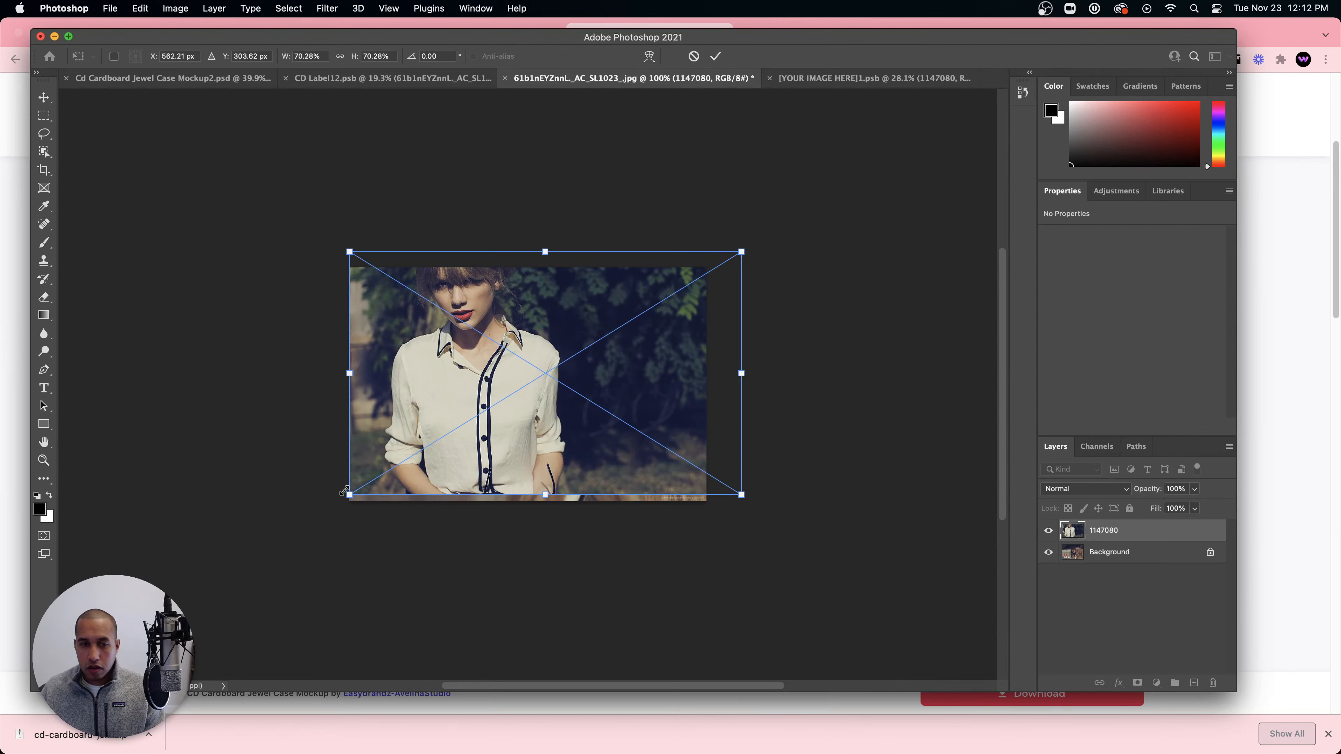
mouse_move(349, 495)
left_mouse_down()
mouse_move(339, 502)
mouse_move(351, 497)
left_mouse_up()
left_click_drag(414, 430, 412, 442)
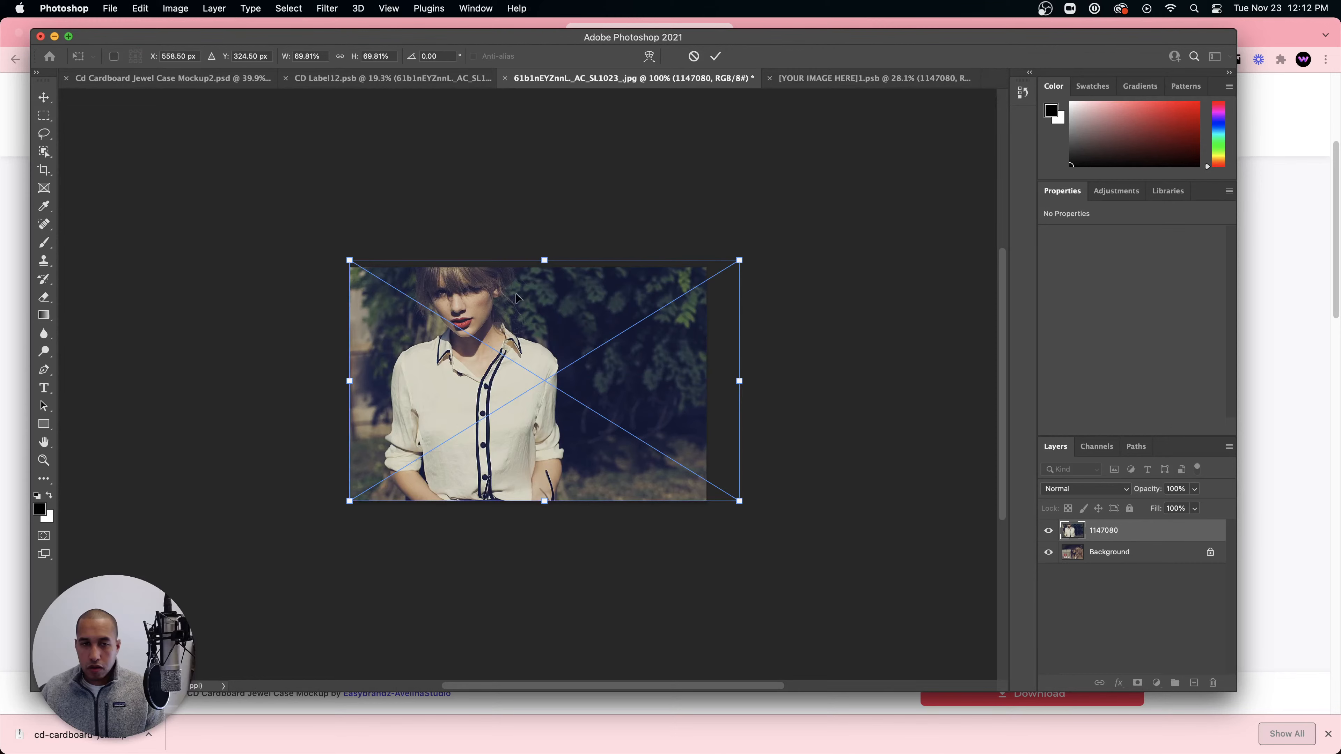
left_click_drag(546, 255, 545, 266)
left_click_drag(561, 330, 556, 330)
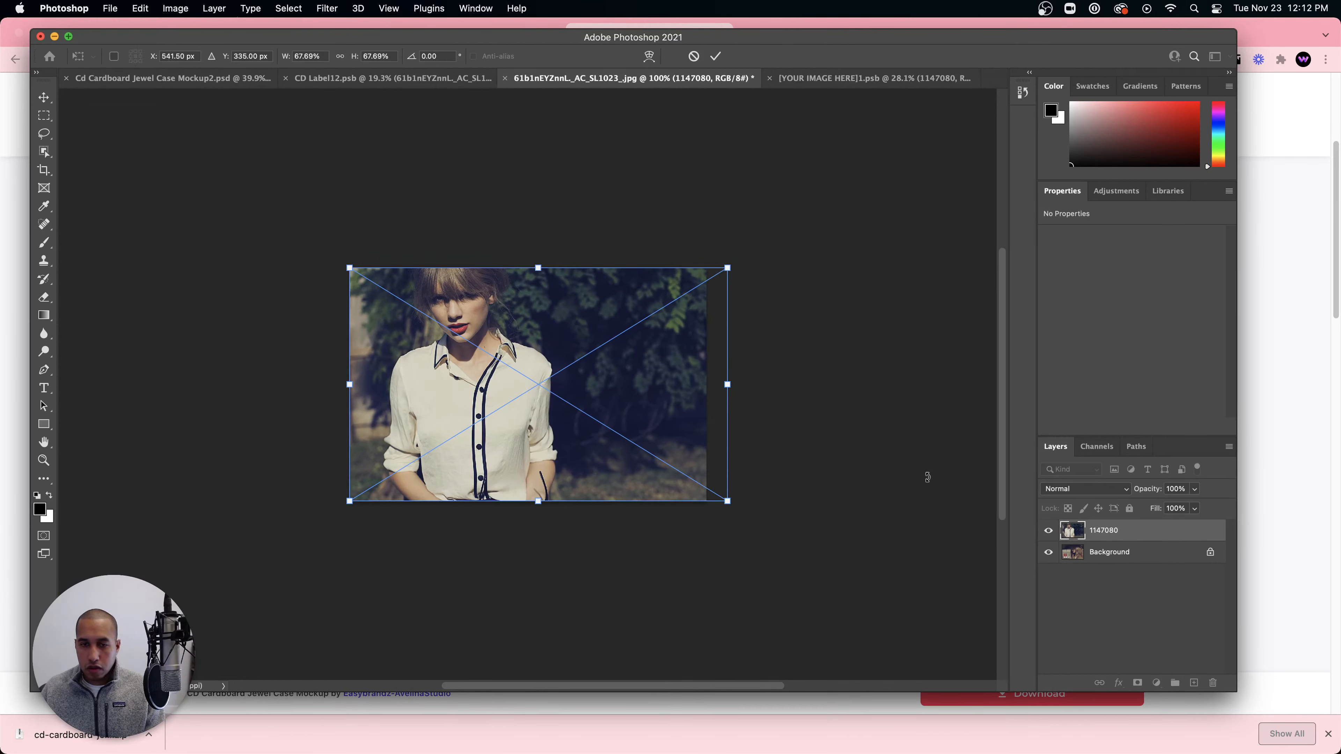
key("super+s")
left_click(669, 262)
left_click(671, 339)
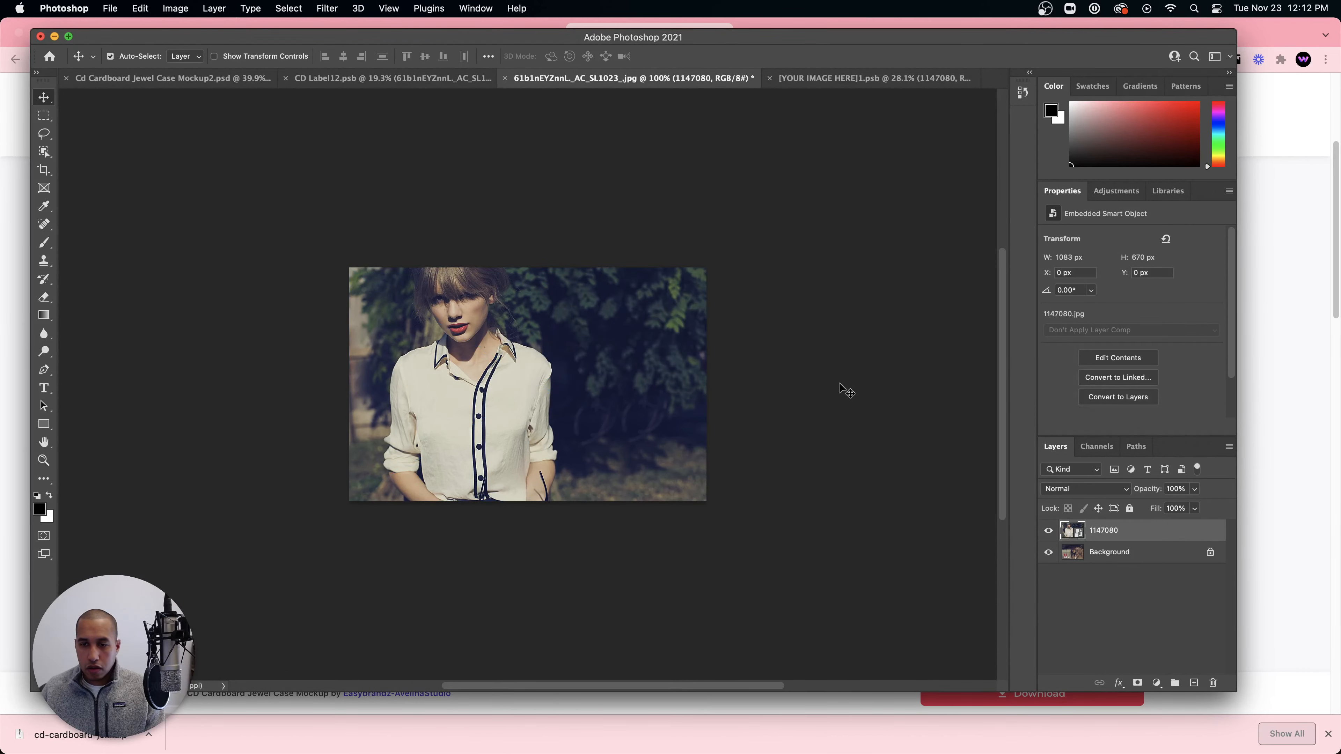
- Try to save the layered cover image back into its smart object and check the CD label
key("super+s")
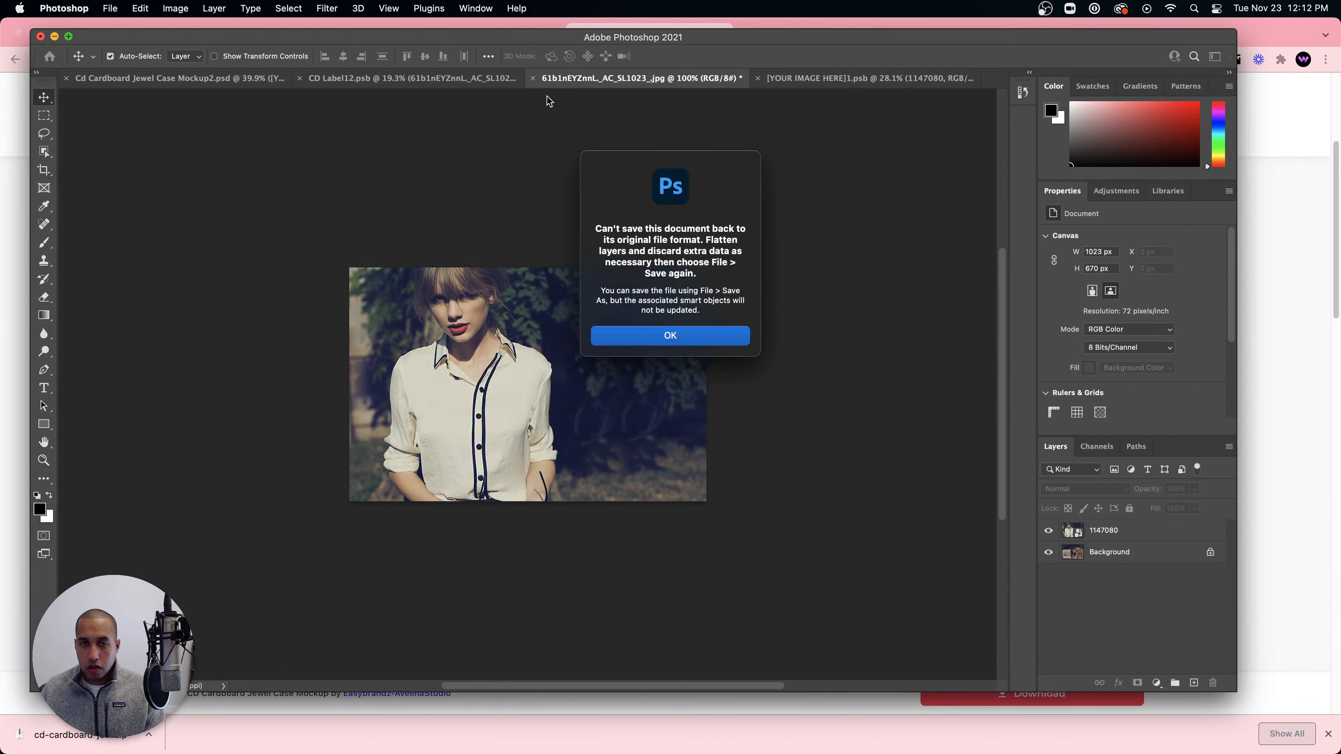
left_click(703, 334)
left_click(380, 77)
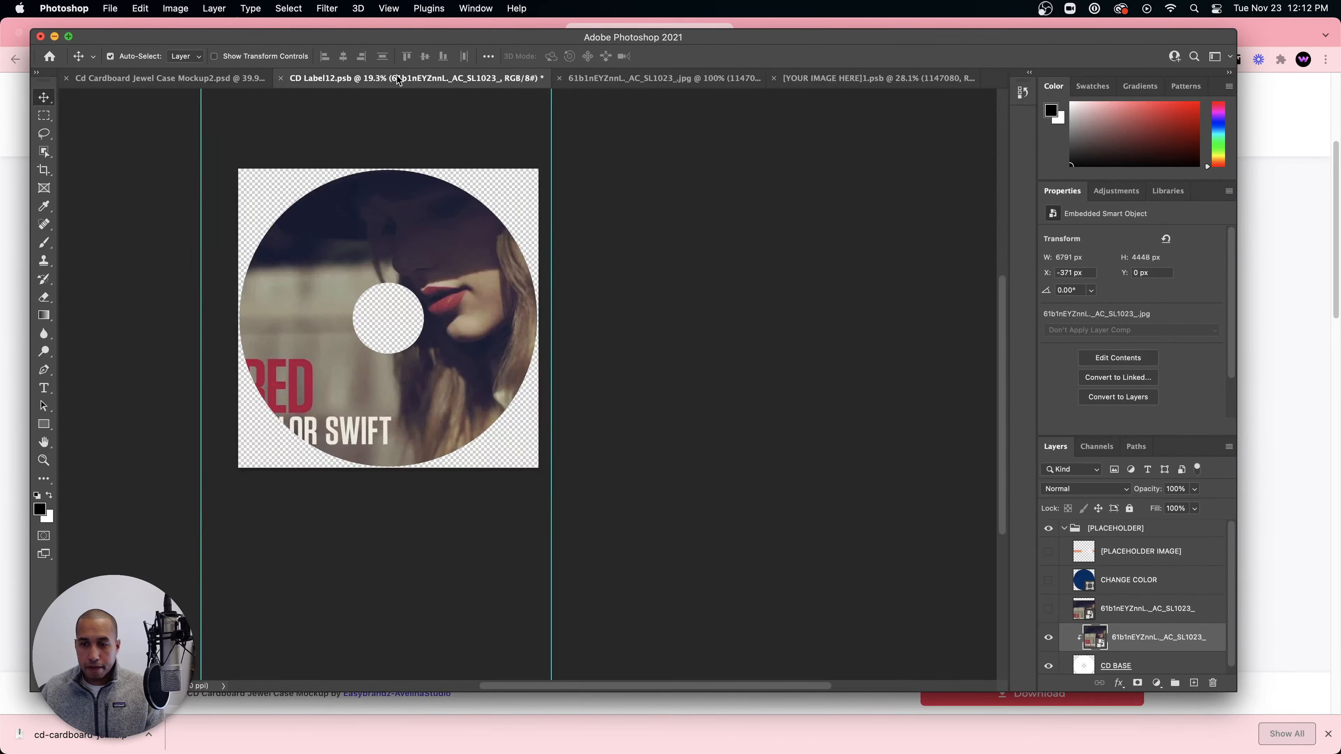
left_click(626, 79)
key("super+s")
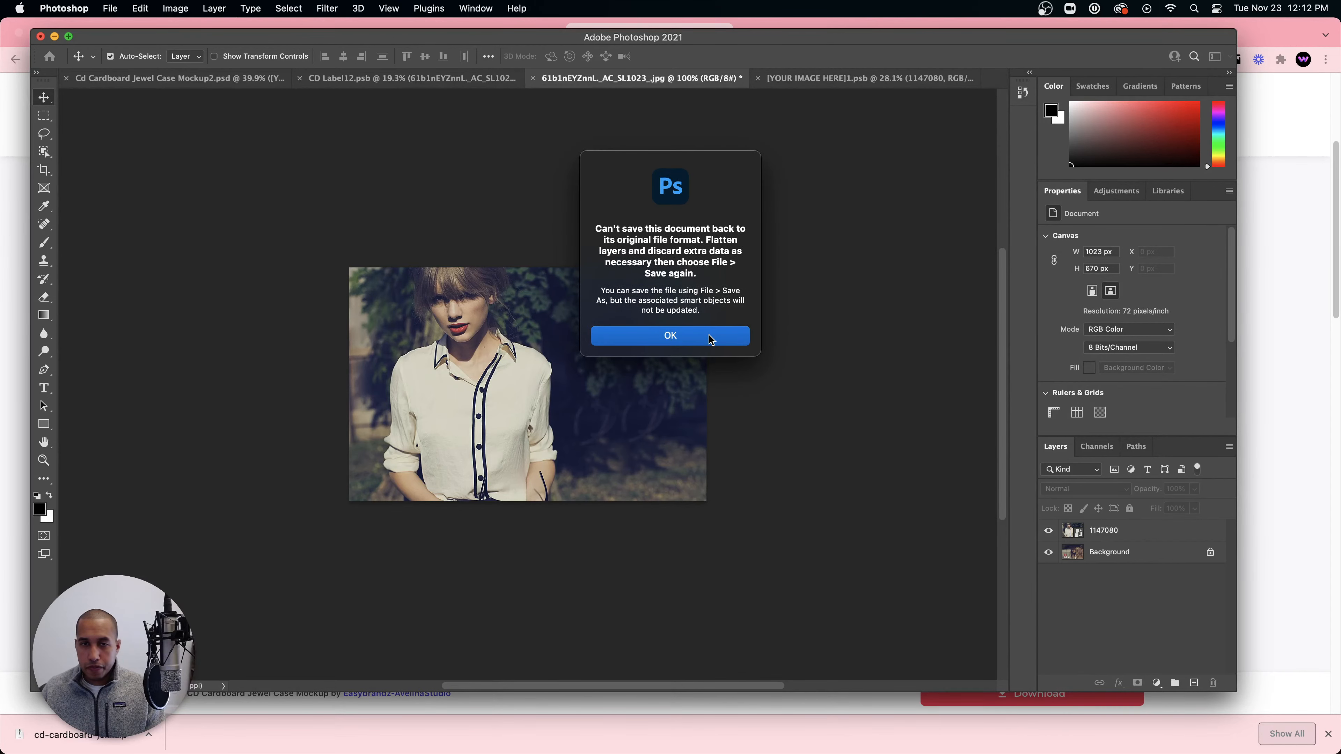
left_click(710, 338)
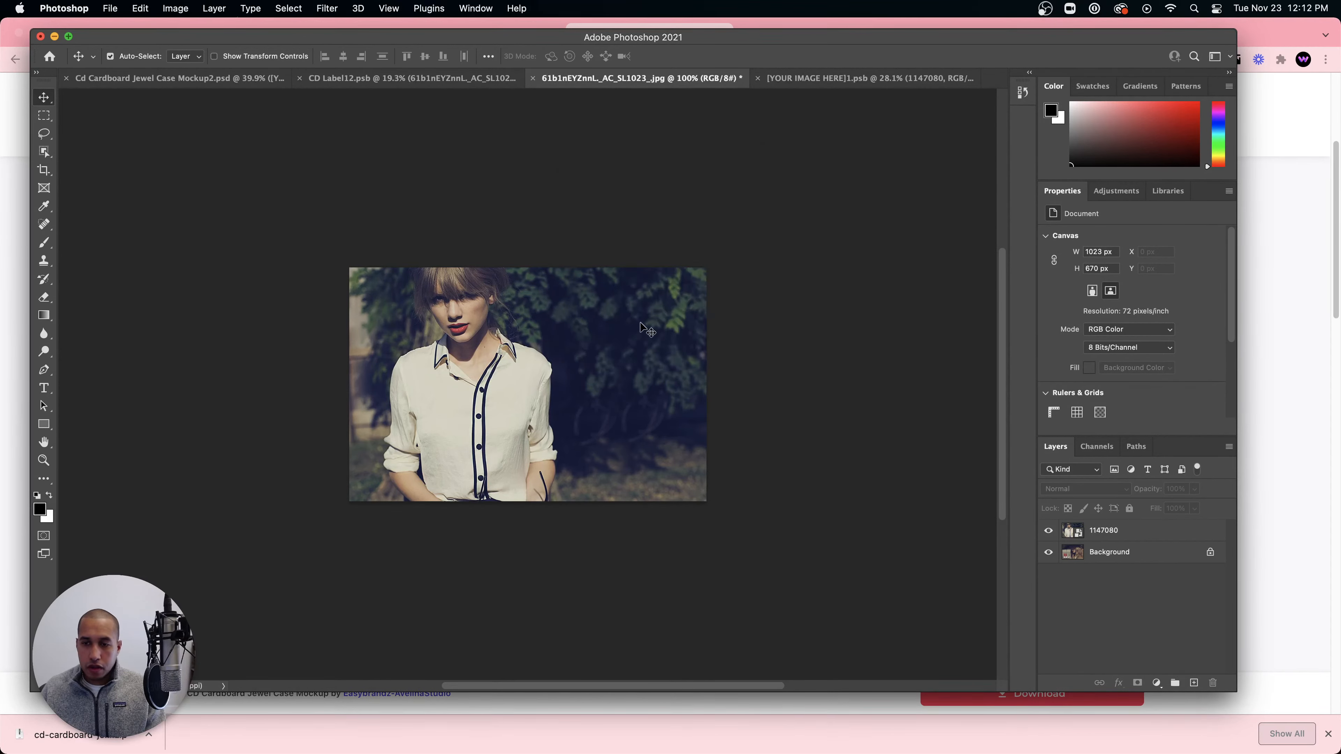
- Place the 1147080 photo in the CD label above the clipped cover image and clip it to the CD BASE disc
left_click(407, 79)
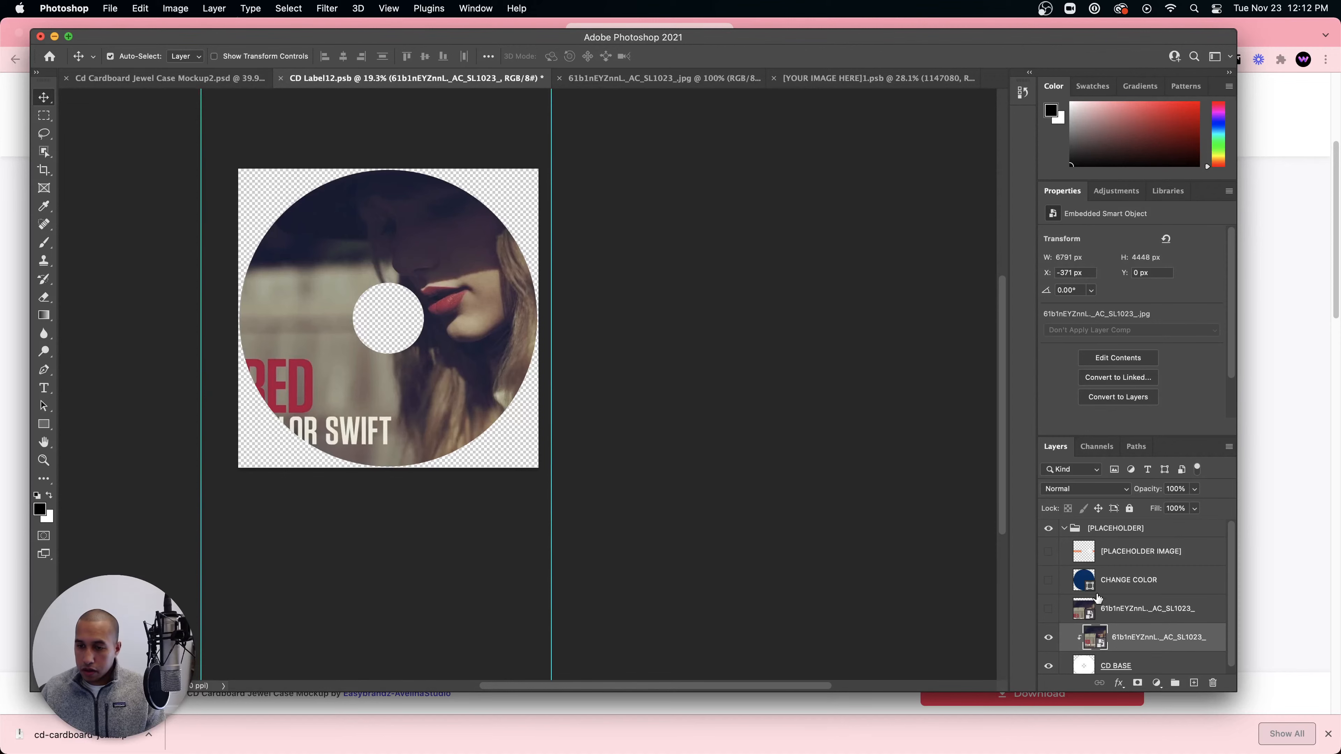
scroll(1102, 638, "down", 1)
double_click(1097, 633)
left_click(417, 78)
left_click(1194, 682)
left_click_drag(805, 286, 491, 291)
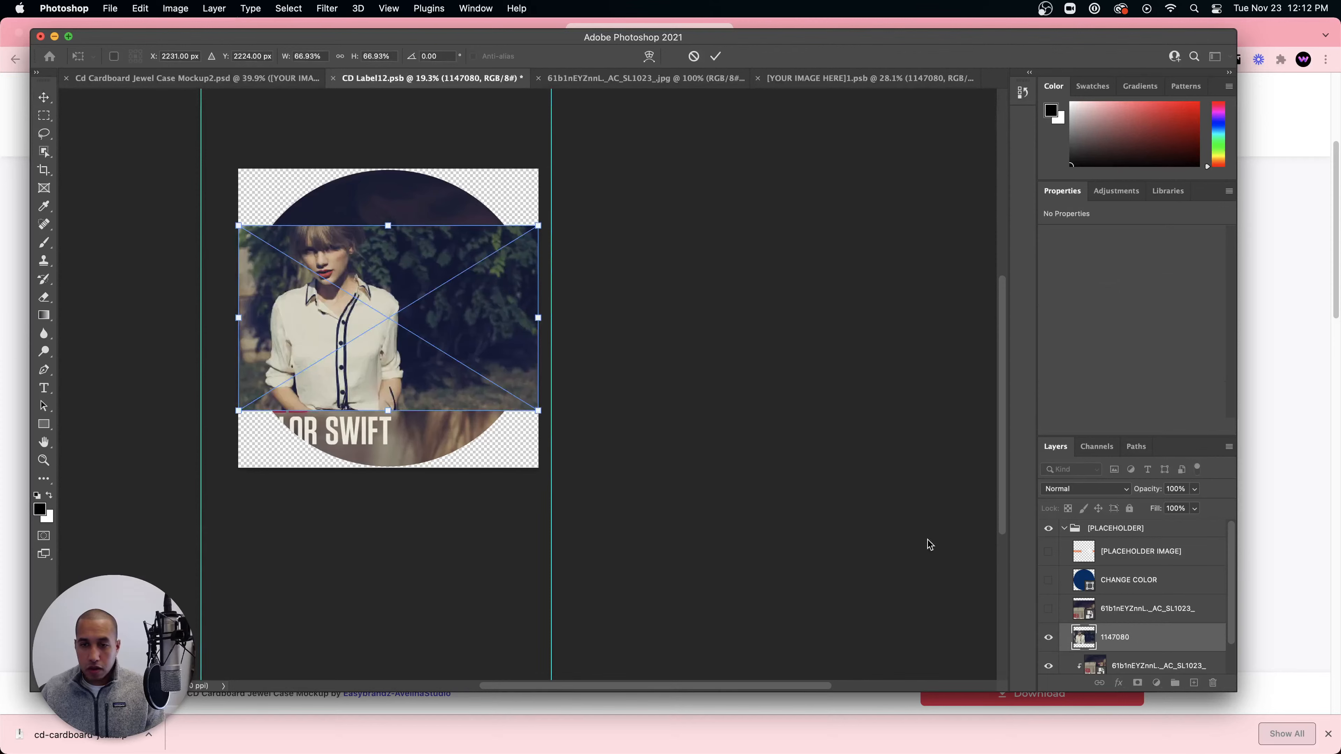
scroll(1187, 614, "down", 2)
left_click_drag(1108, 611, 1169, 599)
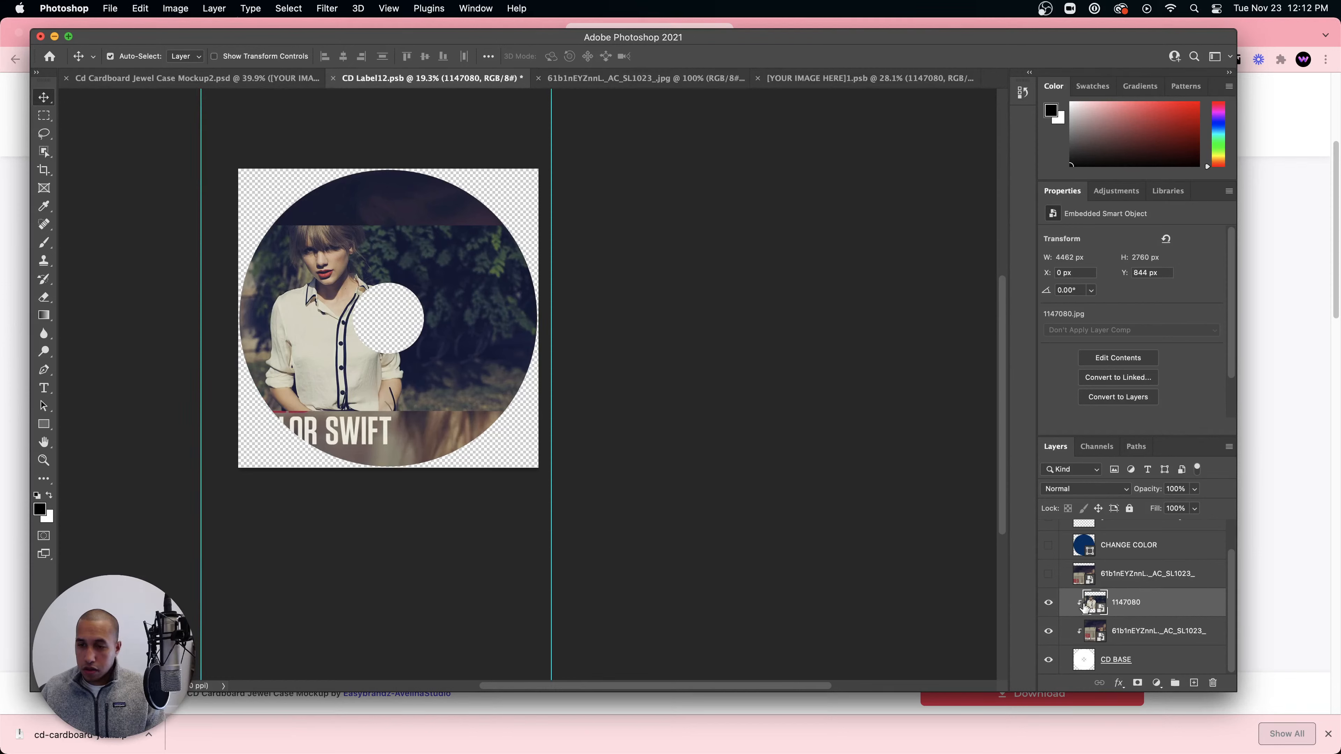
key("super+alt+g")
- Scale the clipped 1147080 photo to 107.84%, centre its subject on the disc, and save the CD label
key("super+t")
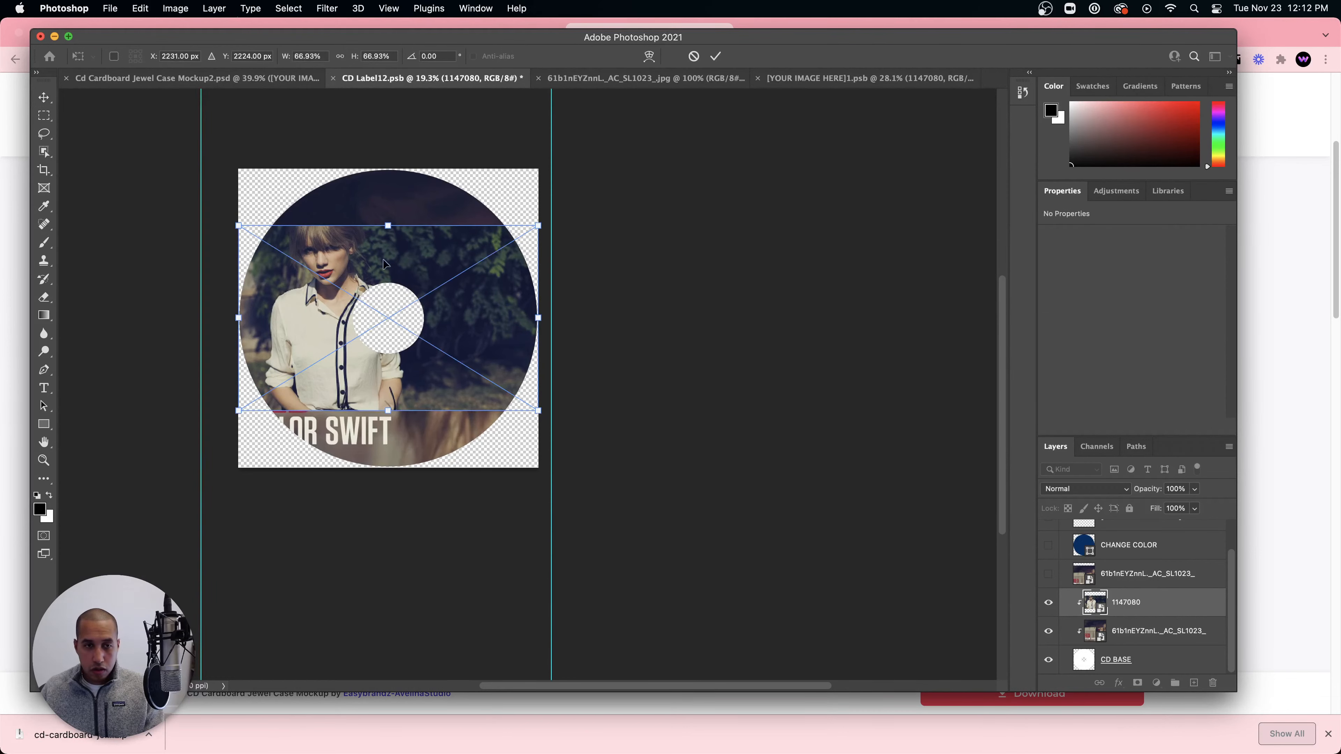
left_click_drag(538, 226, 636, 165)
left_click_drag(237, 412, 156, 461)
left_click_drag(279, 414, 373, 413)
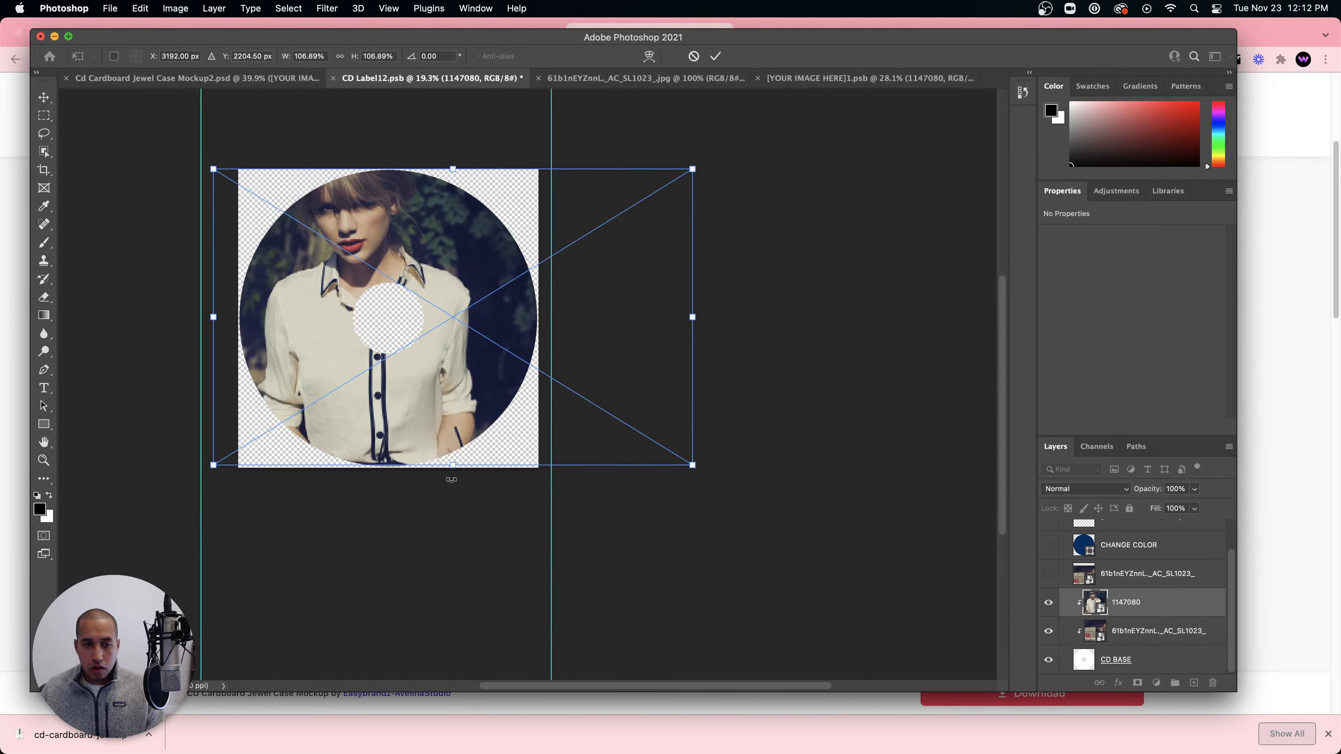
left_click_drag(453, 465, 453, 468)
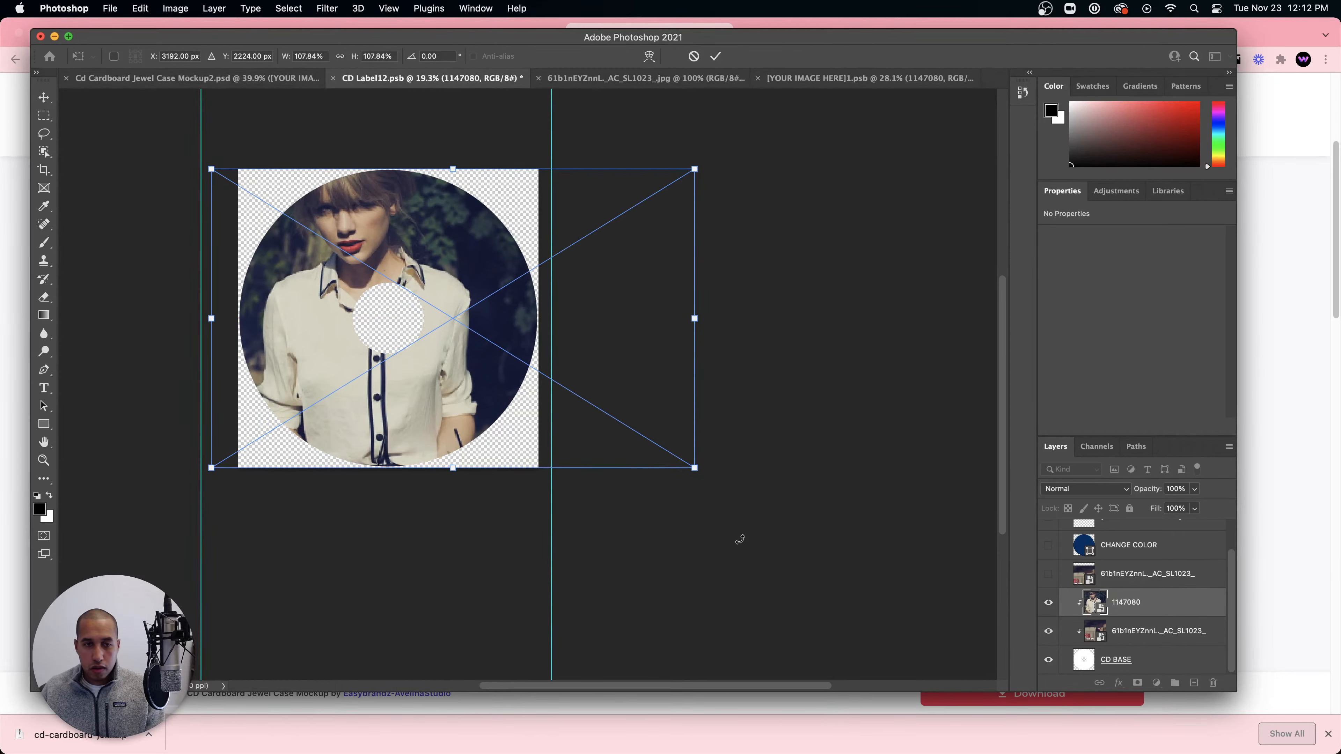
left_click(44, 97)
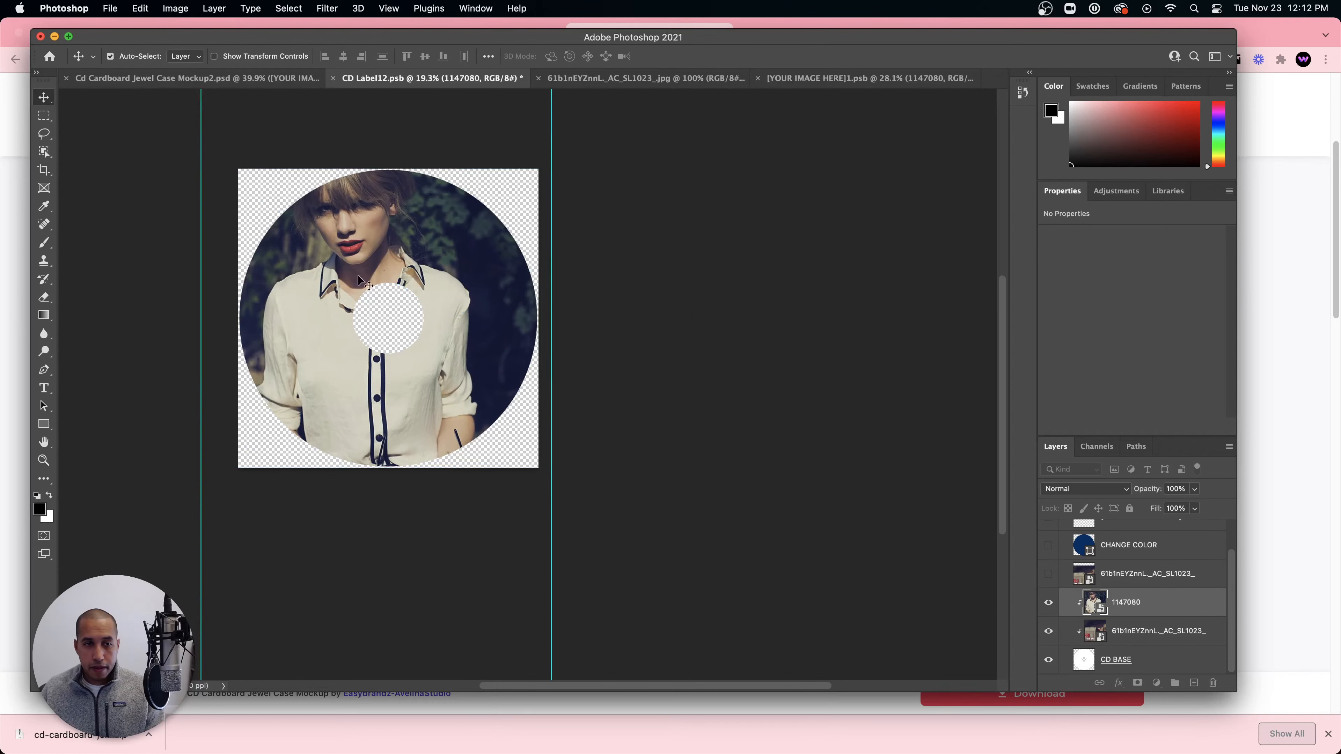
left_click_drag(402, 319, 459, 292)
left_click(684, 329)
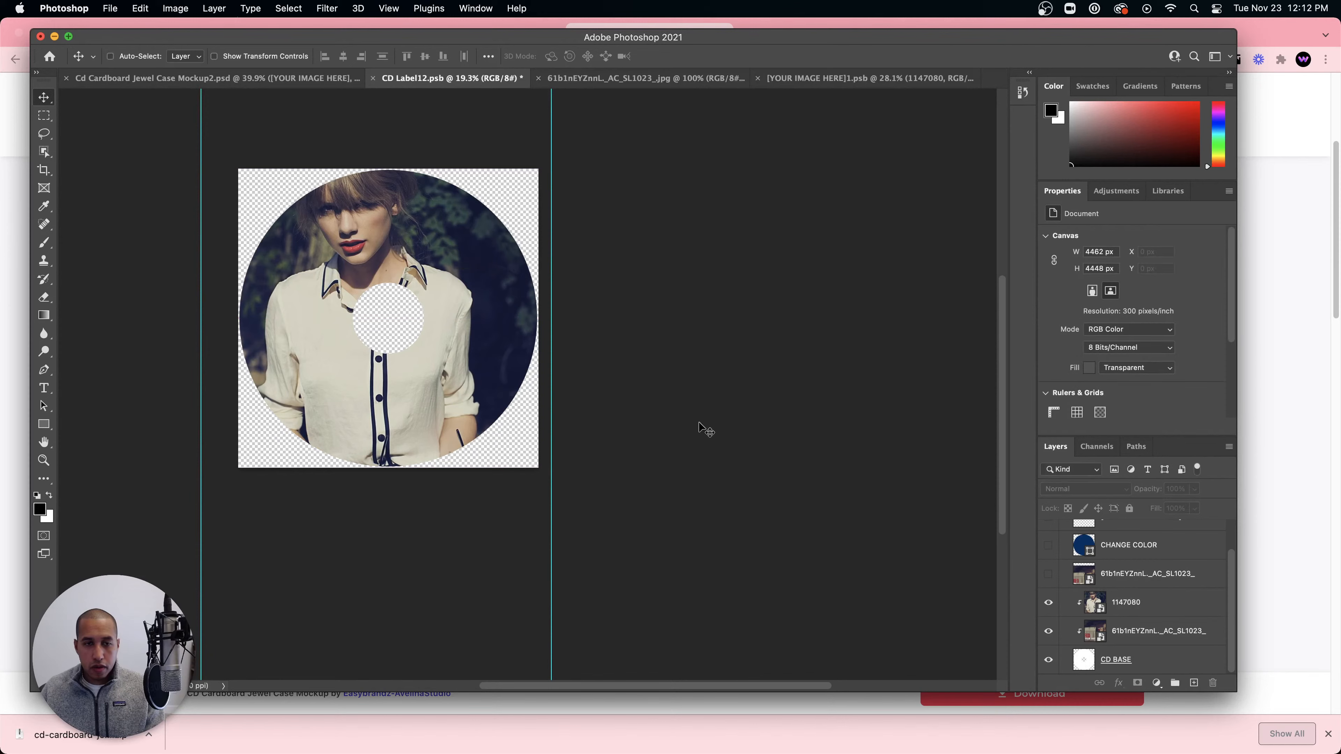
key("super+s")
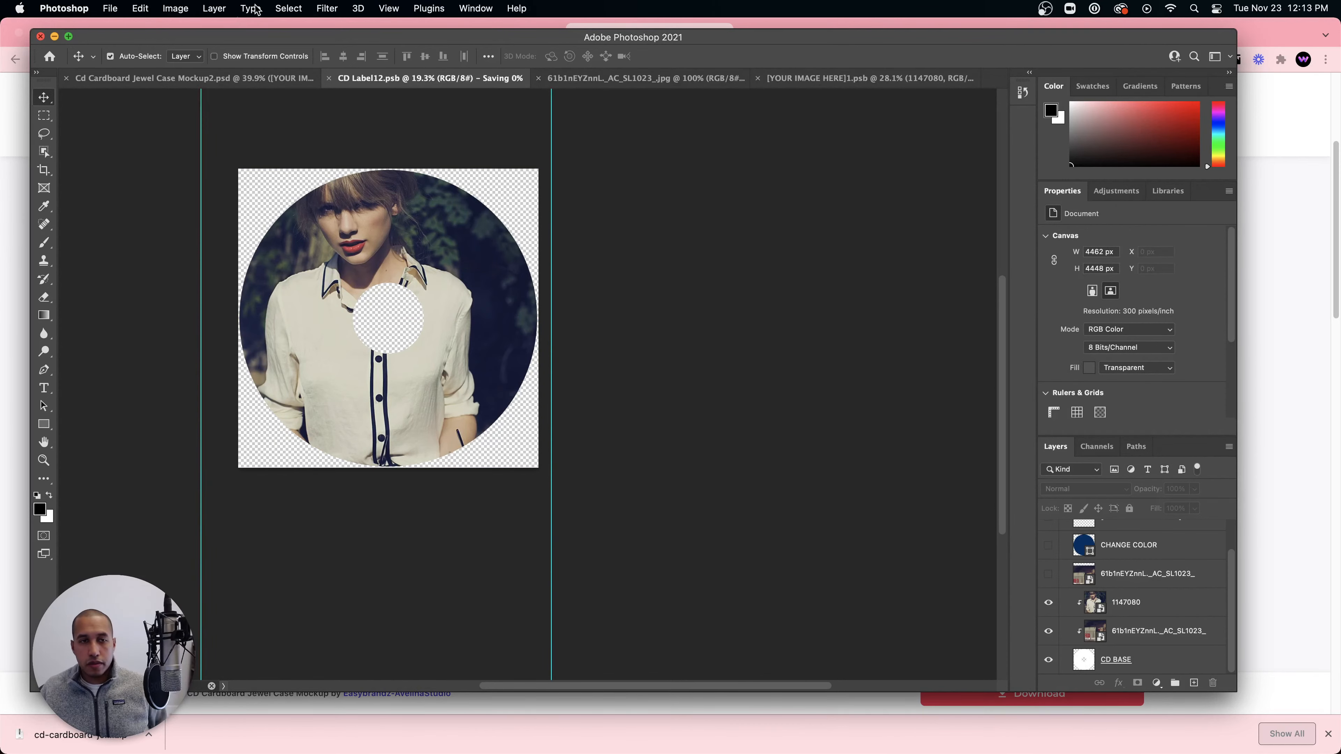
- Return to the jewel case mockup and hide the Bg group and the jewel case's Shadows group
left_click(200, 82)
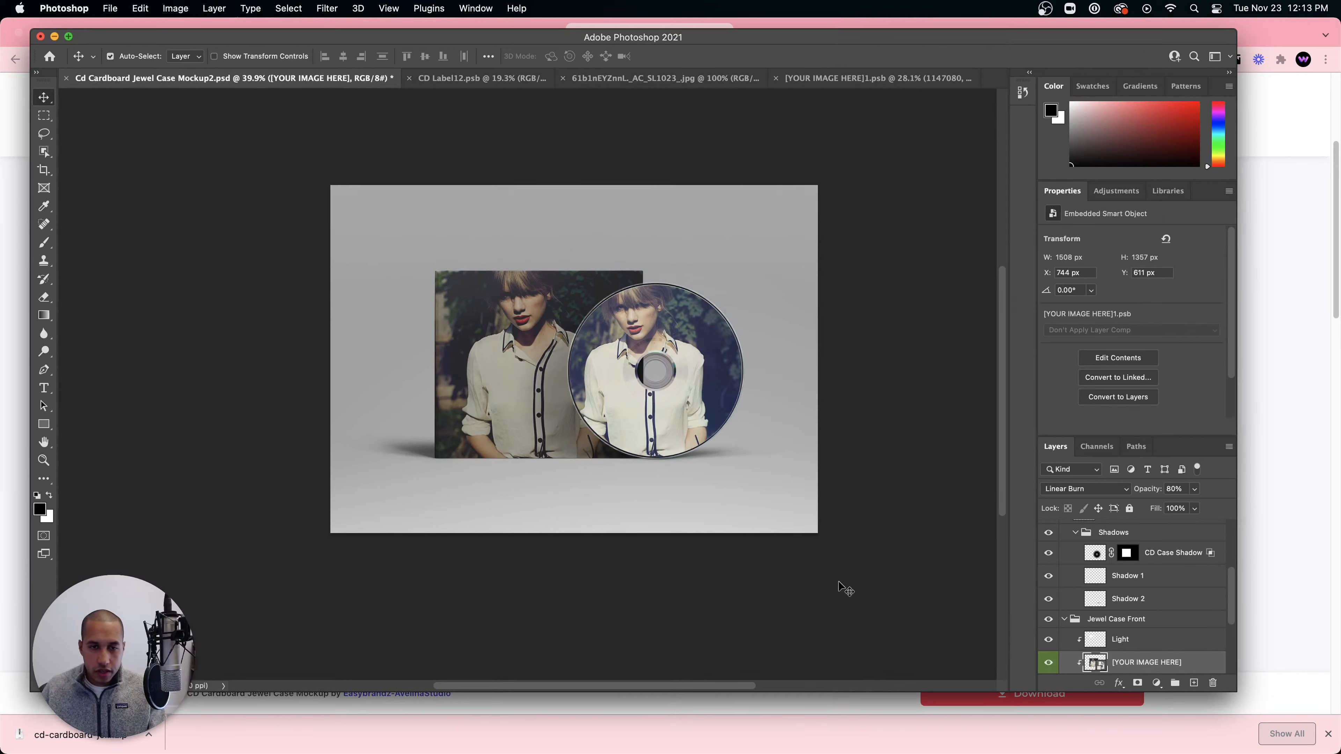
scroll(1112, 657, "down", 3)
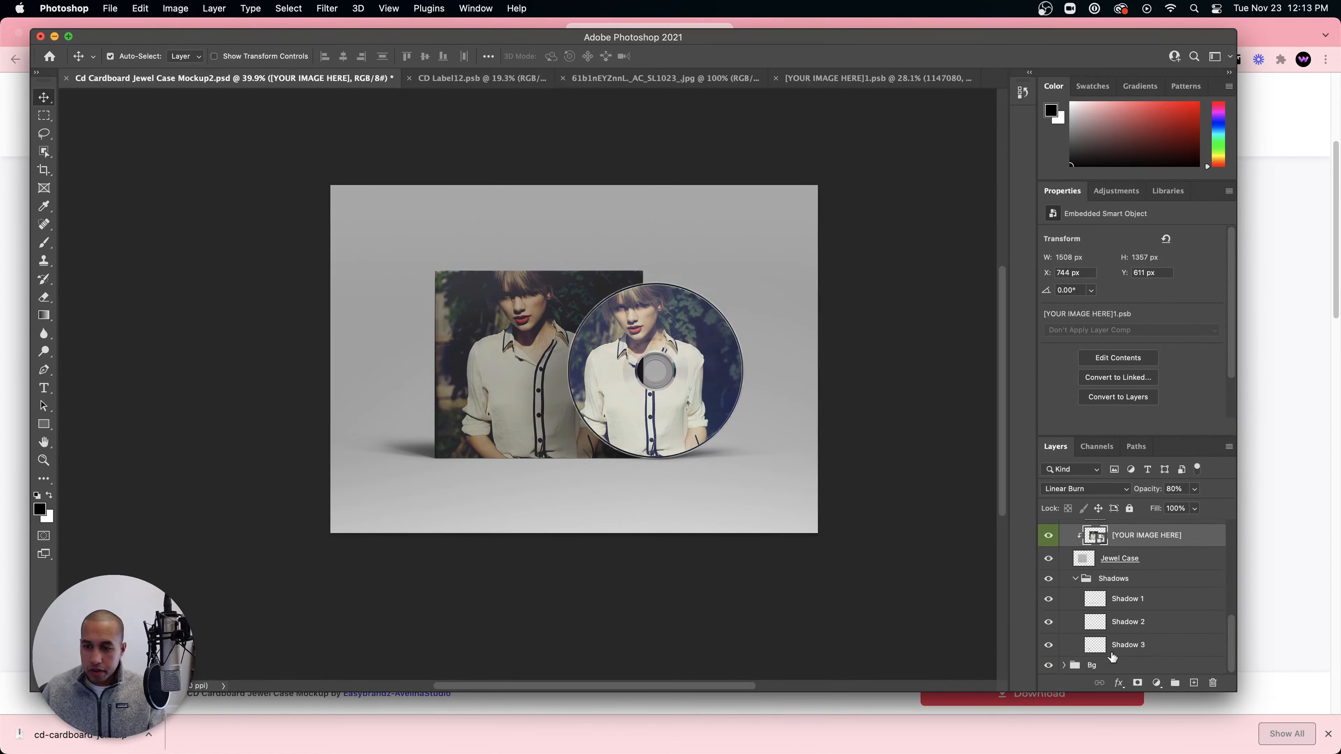
left_click(1048, 666)
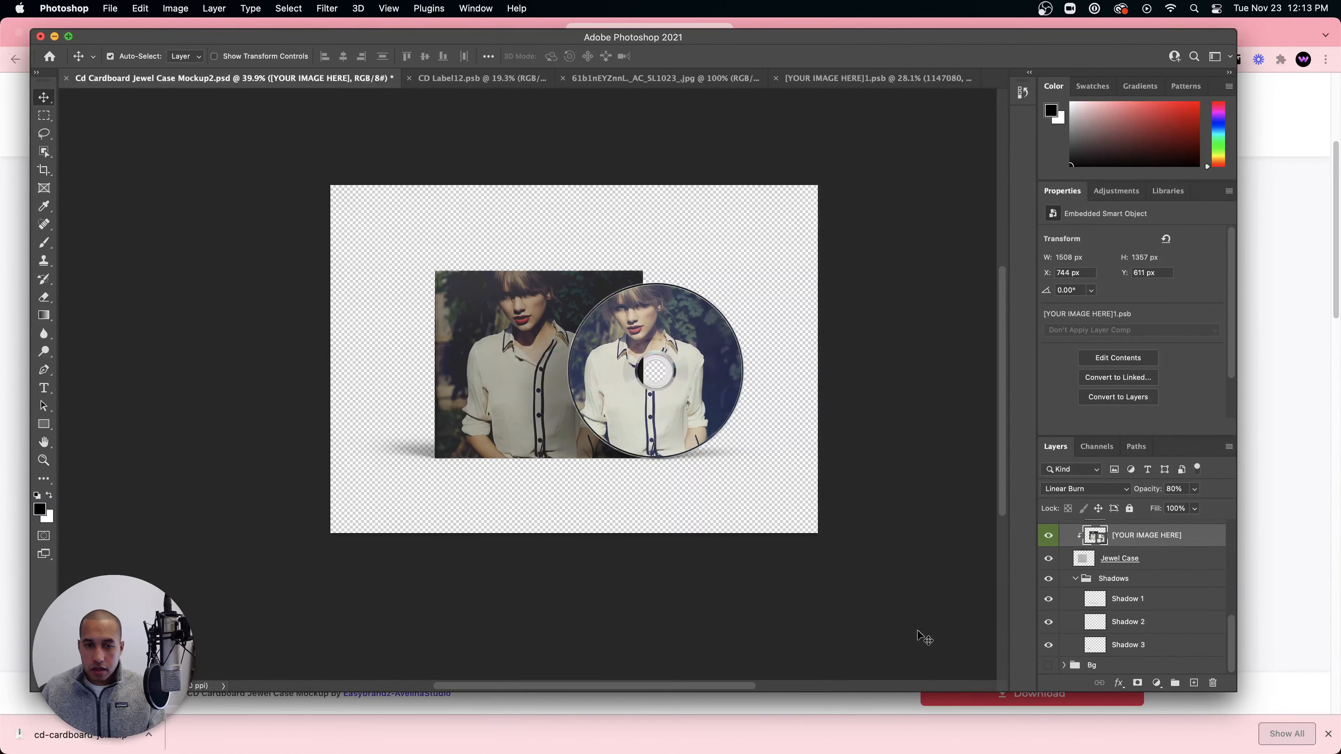
left_click(1049, 578)
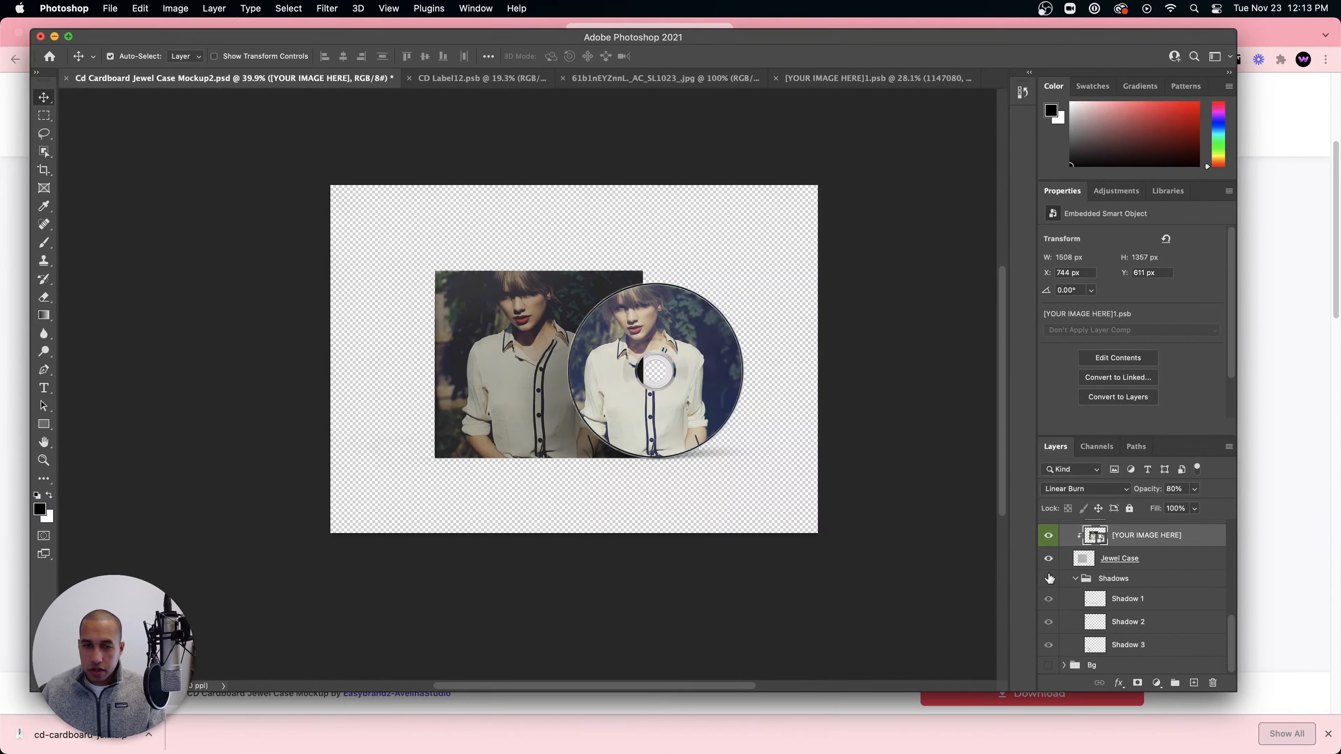
- Compare the mockup with individual shadows toggled, and hide the disc's Shadow 2 layer
scroll(1051, 562, "up", 2)
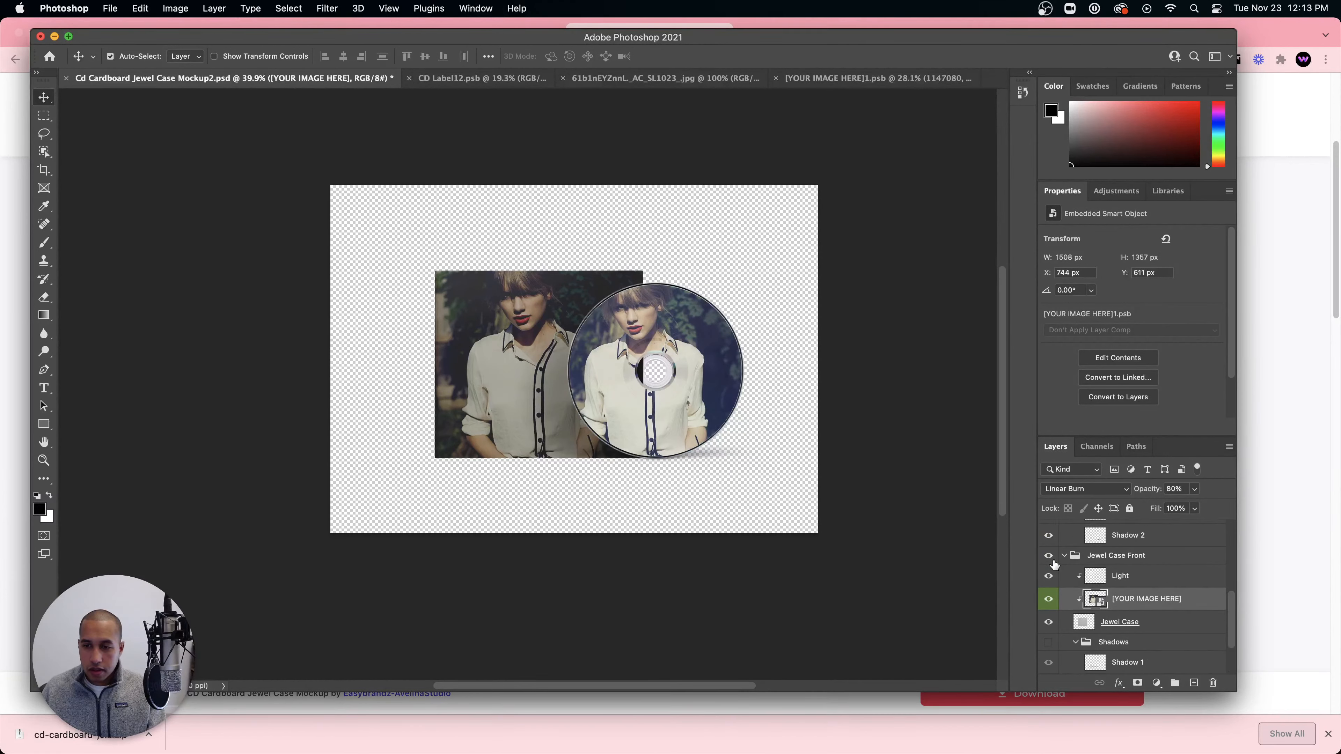
left_click(1049, 535)
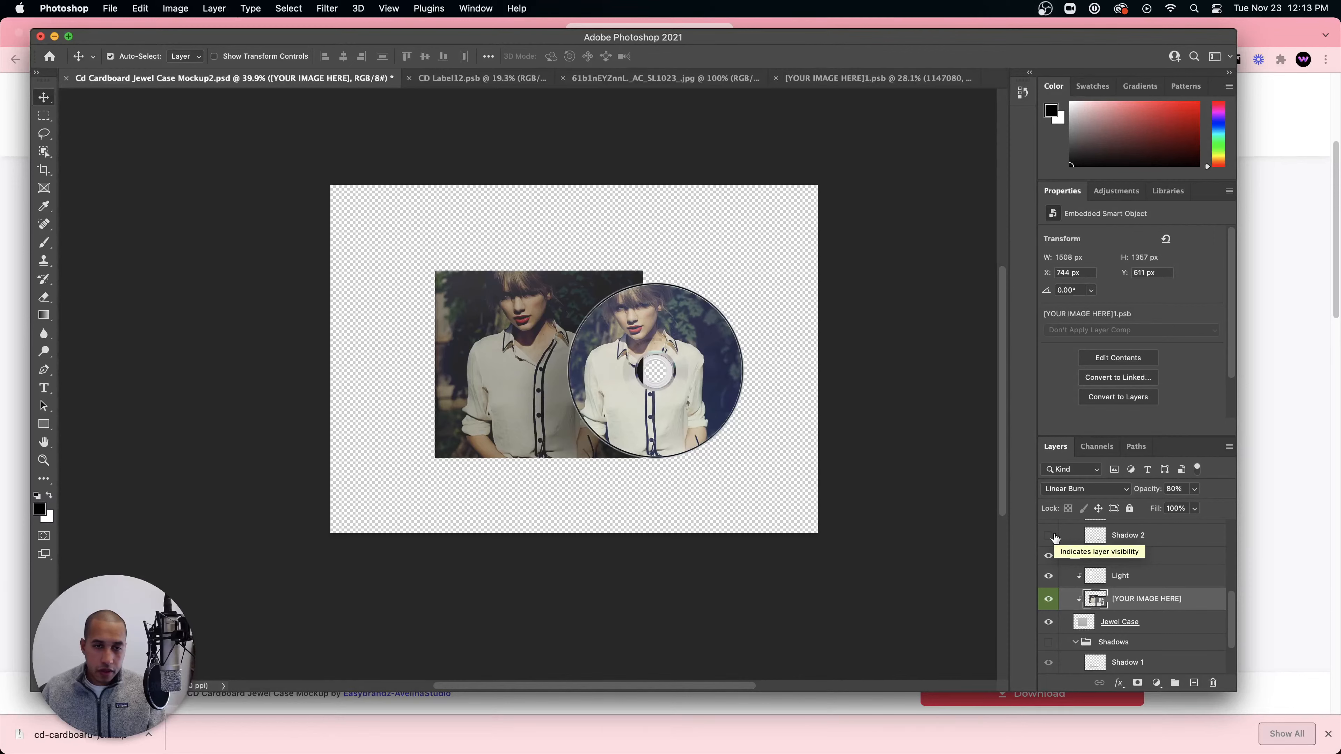
left_click(1049, 536)
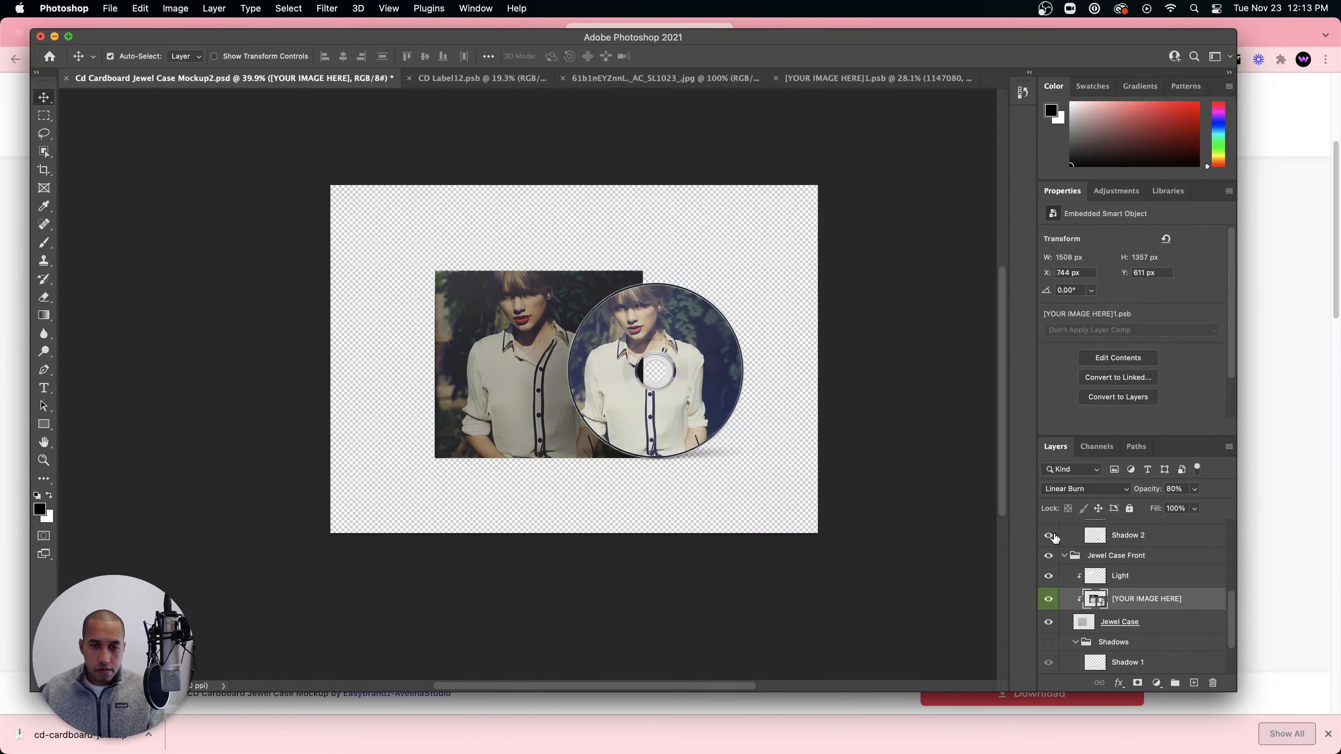
left_click(1048, 642)
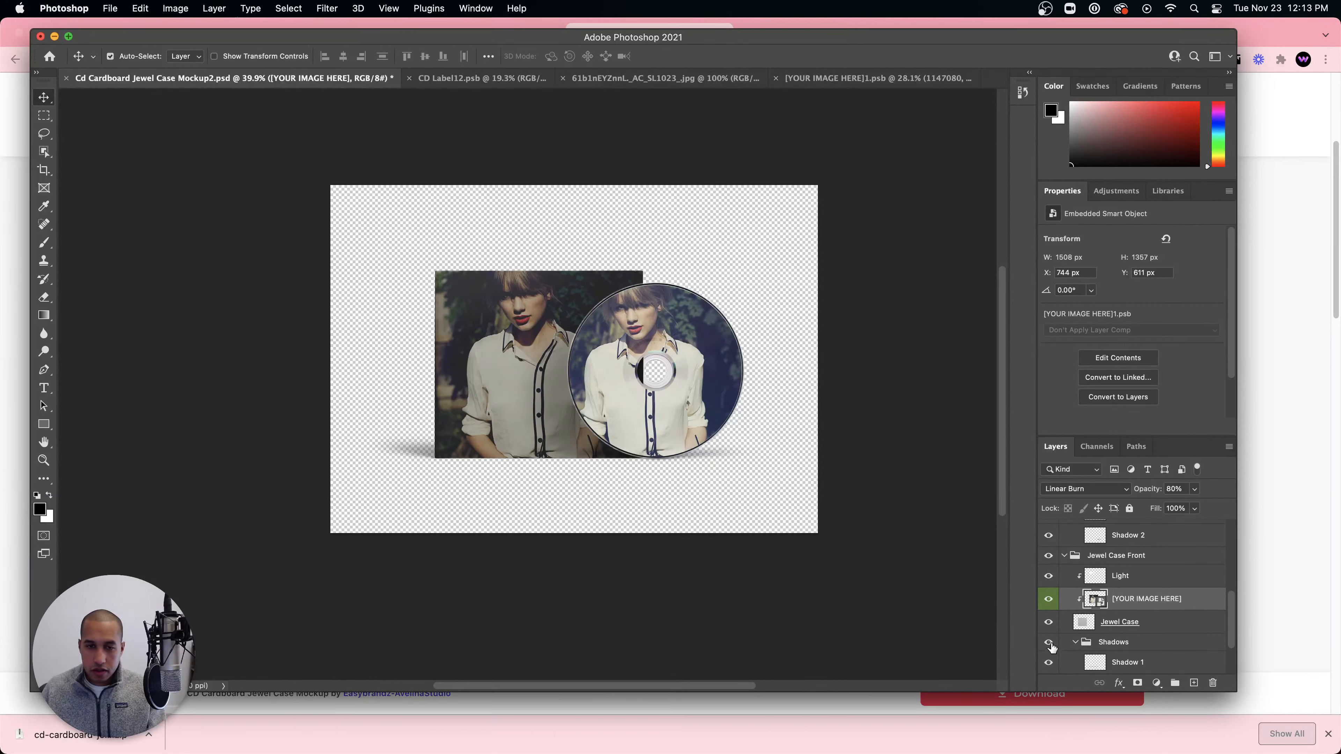
left_click(1048, 642)
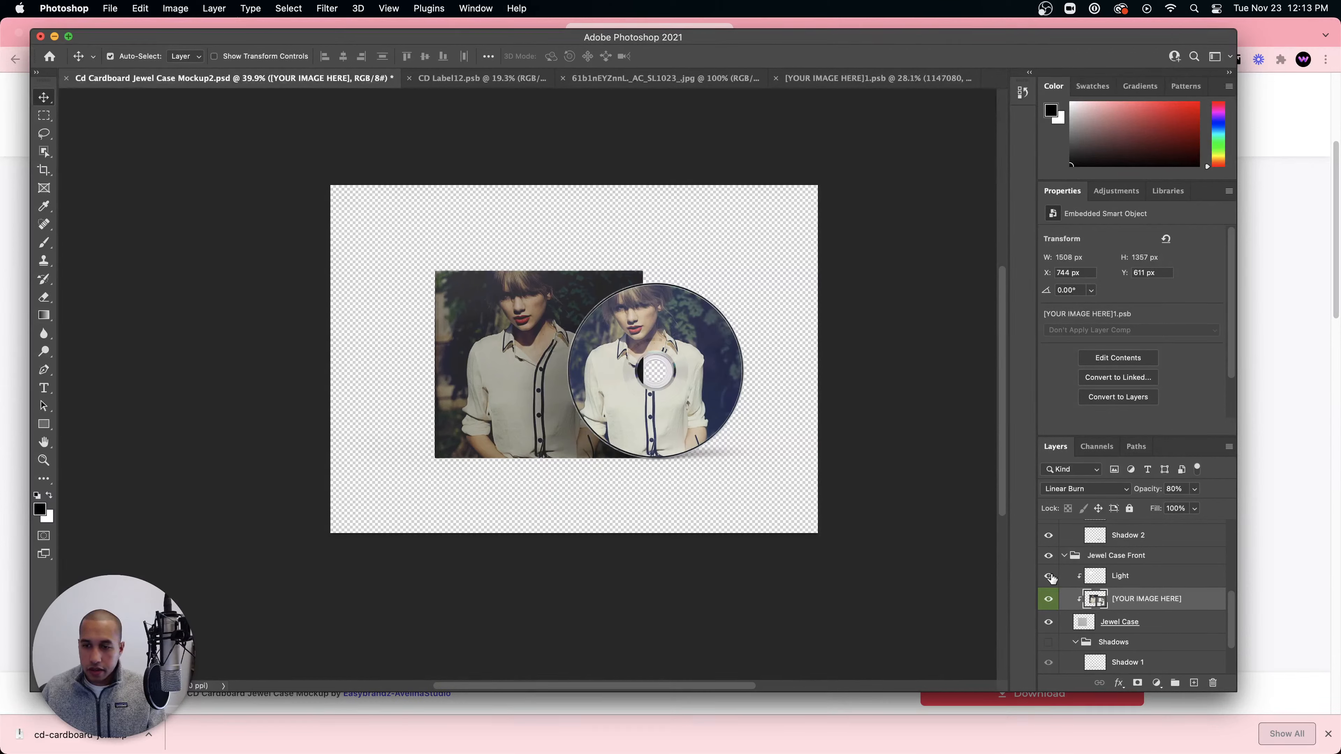
left_click(1049, 536)
left_click(857, 558)
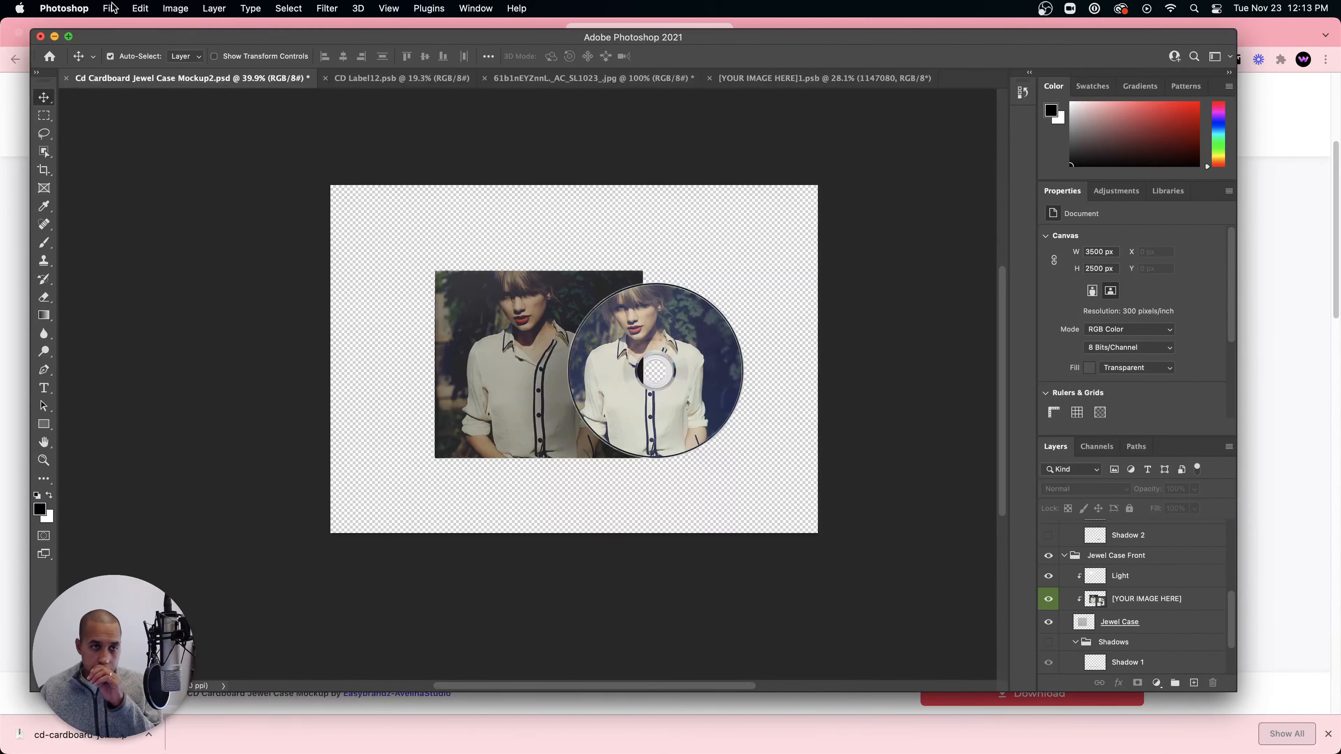
left_click(169, 8)
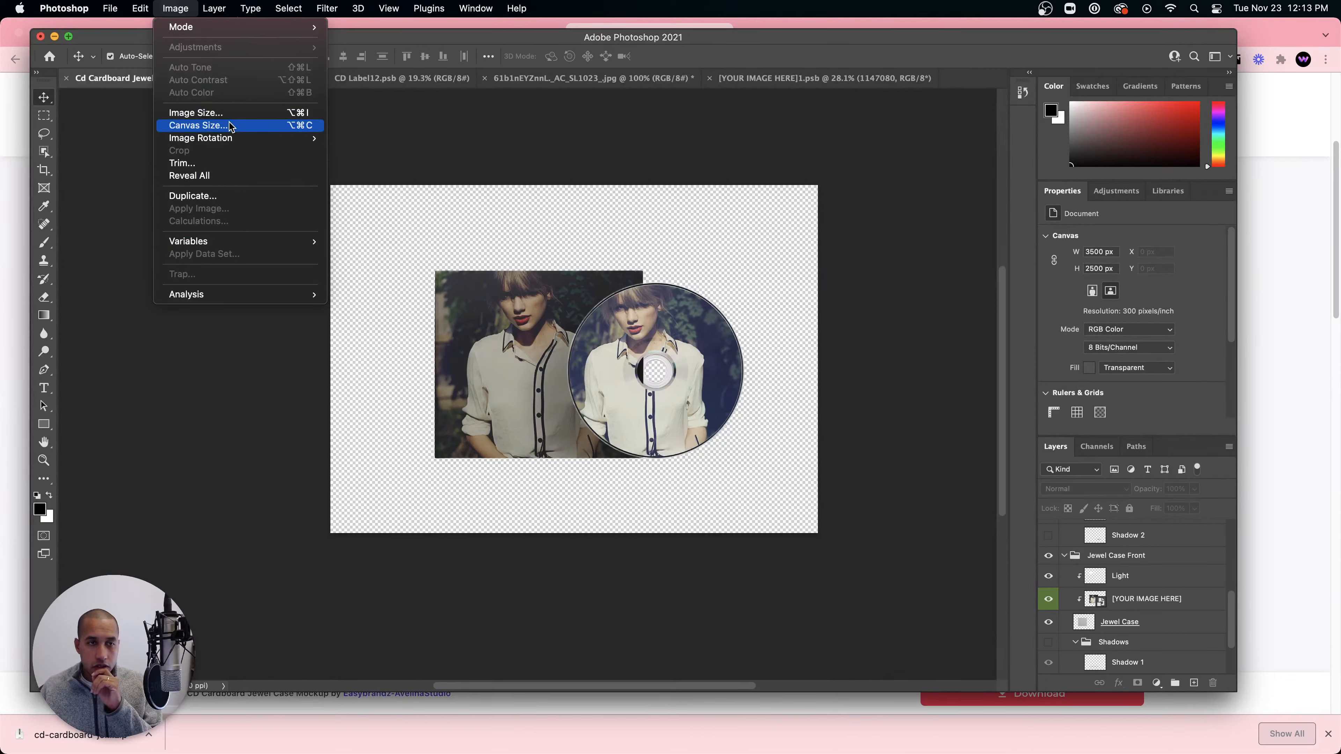
left_click(472, 168)
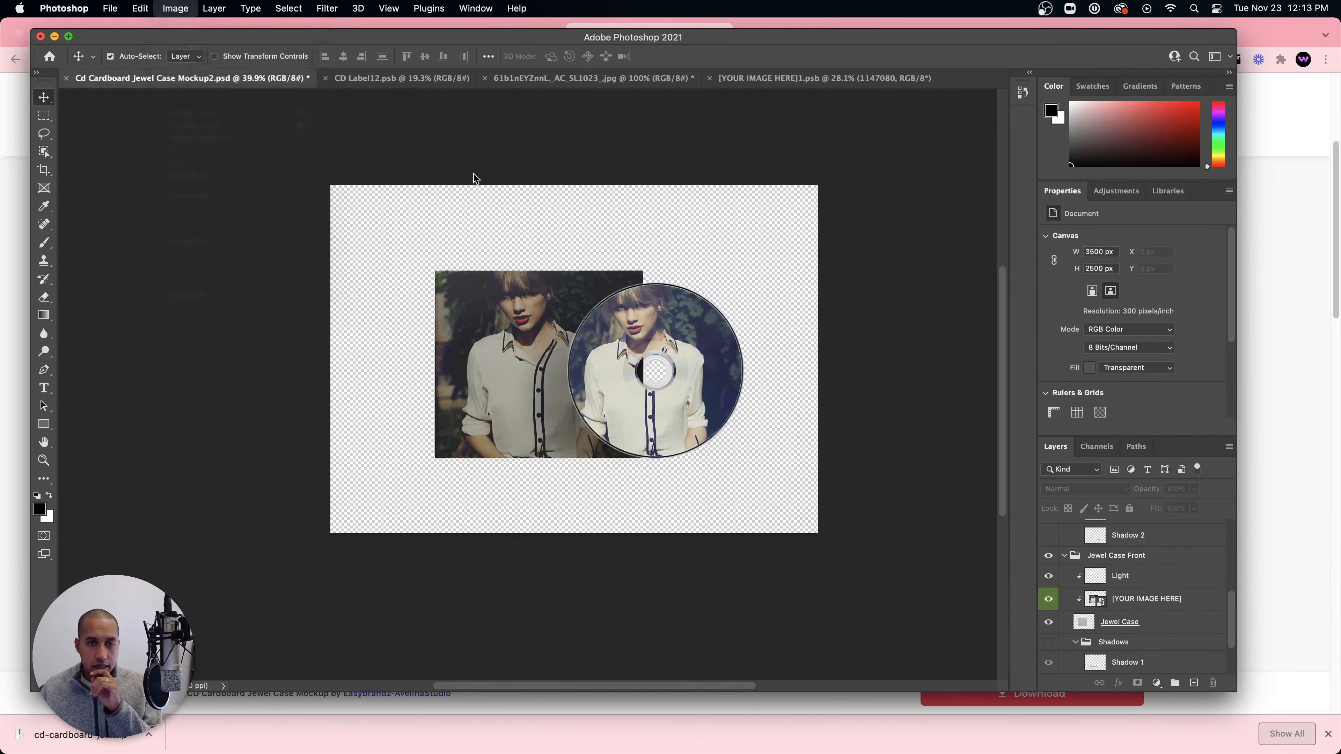
left_click(113, 8)
left_click(113, 8)
left_click(114, 8)
left_click(63, 8)
mouse_move(109, 8)
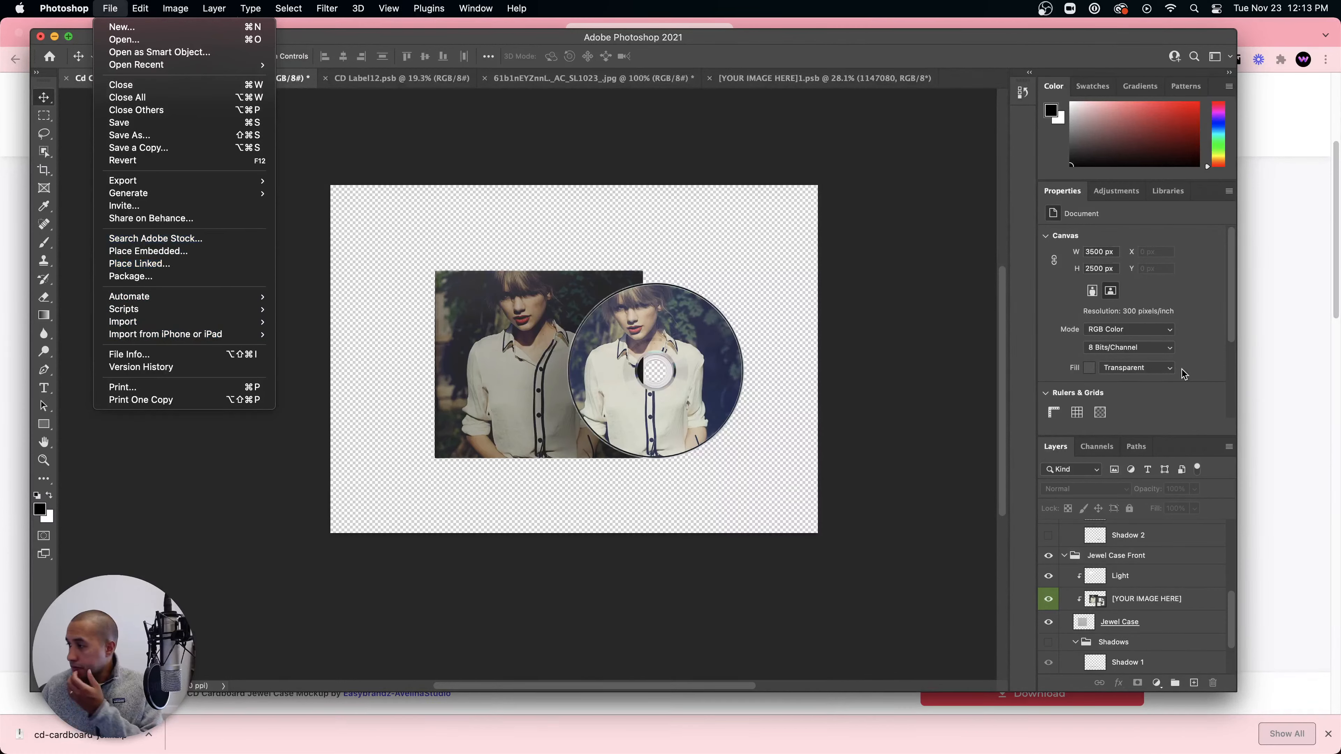
key("Escape")
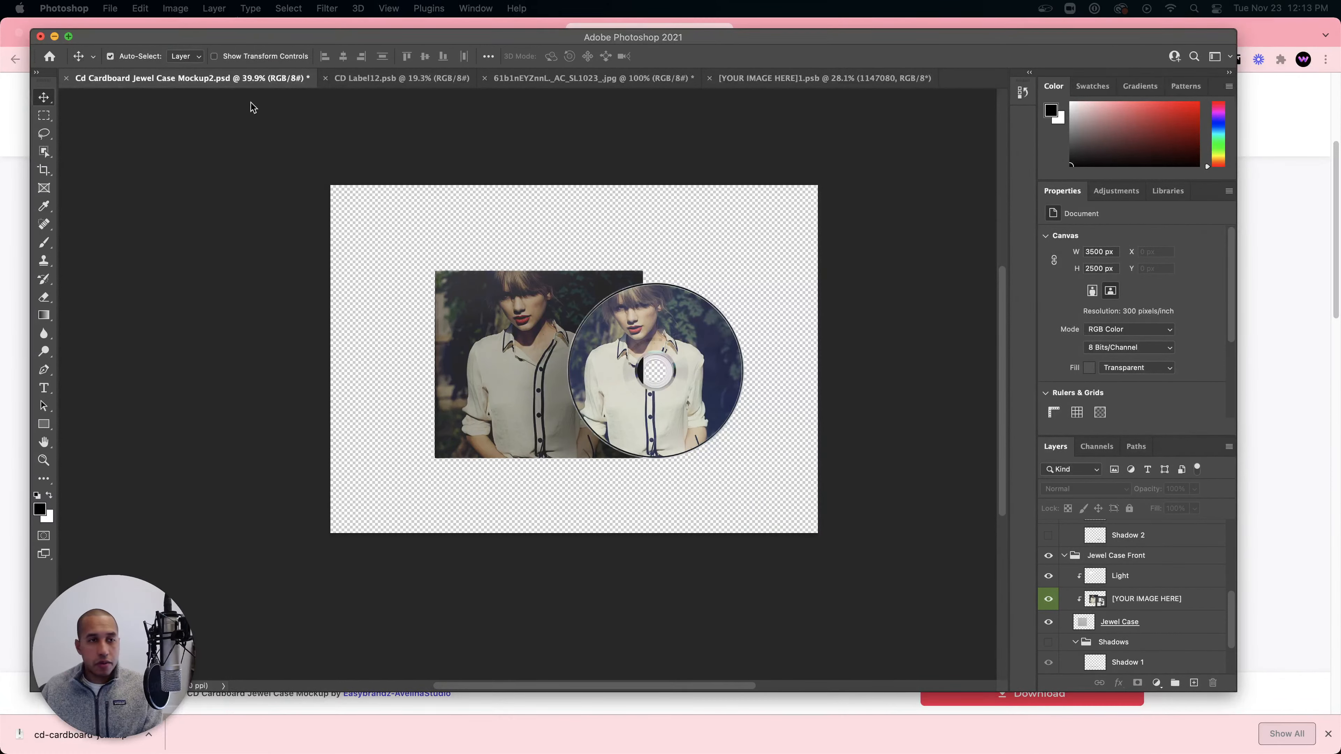
- Export the transparent mockup as Cd Cardboard Jewel Case Mockup2.png in its mockup folder, and view the image in Preview
left_click(64, 8)
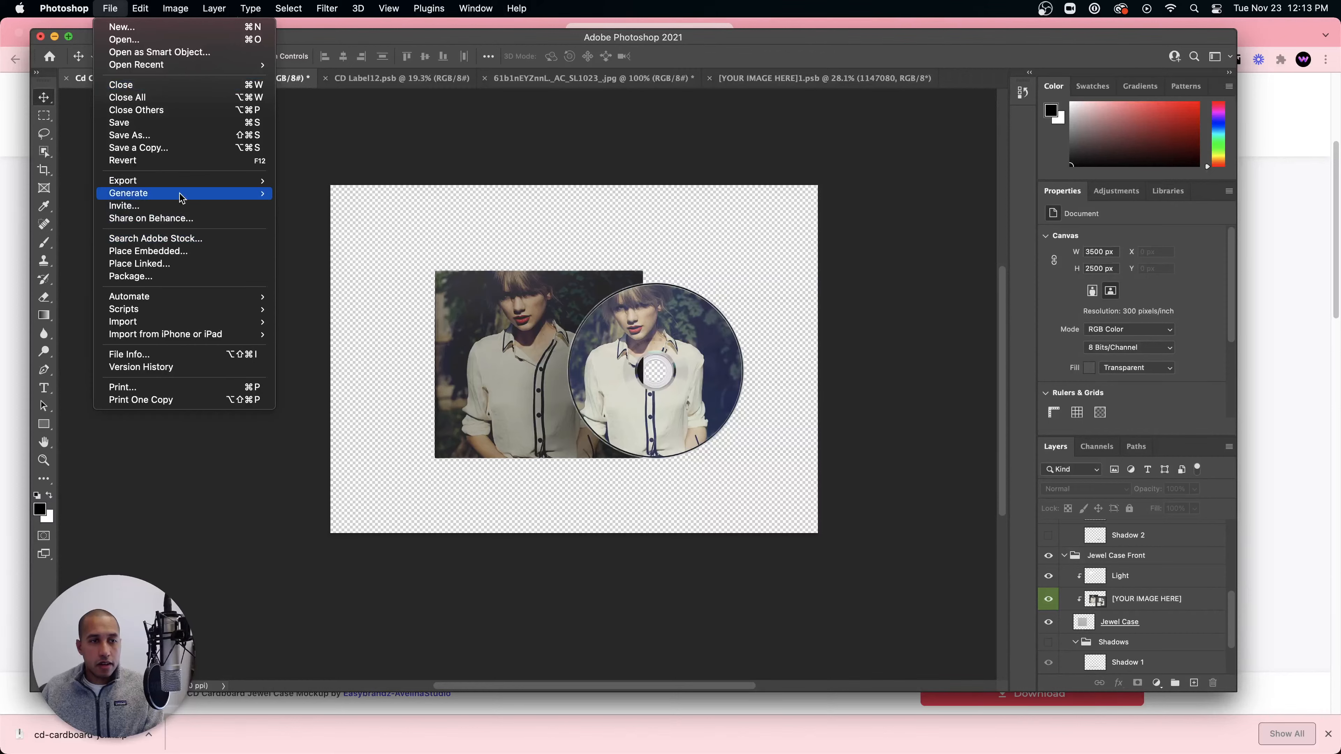
left_click(318, 183)
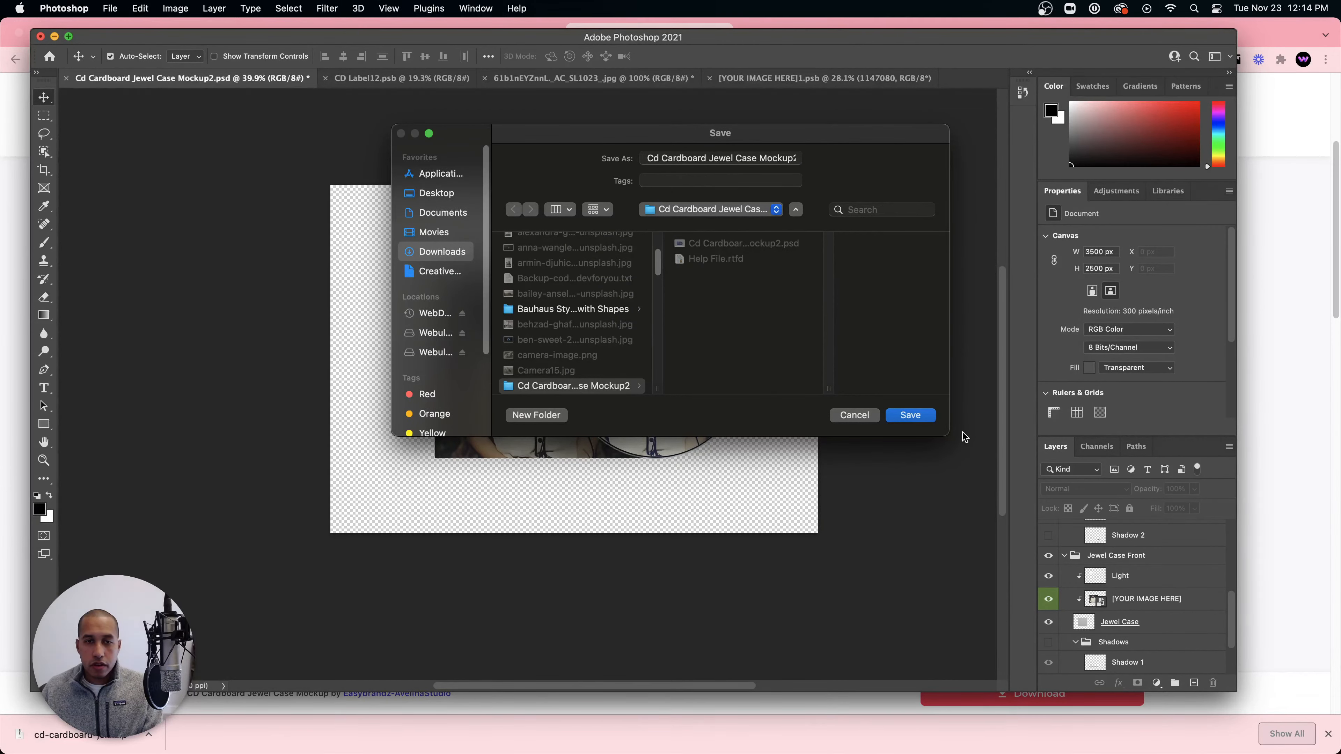
left_click(927, 417)
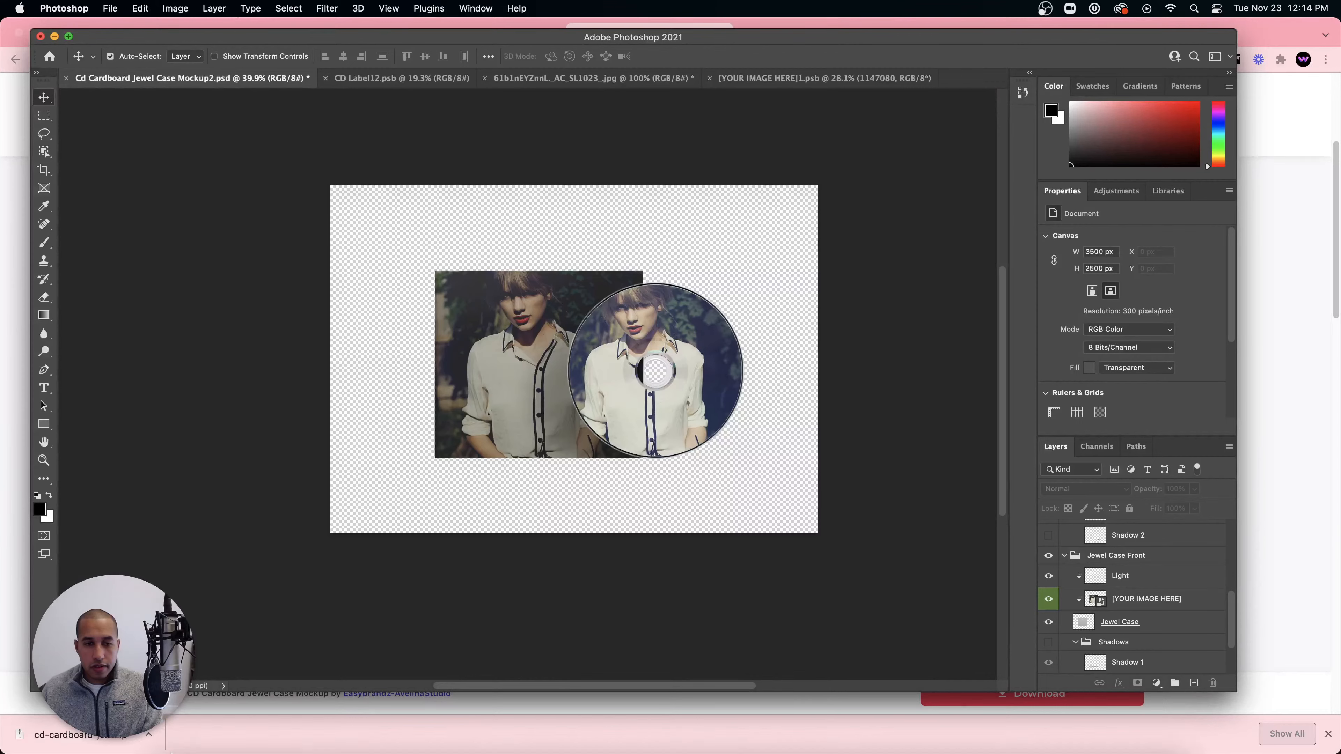
key("super+Tab")
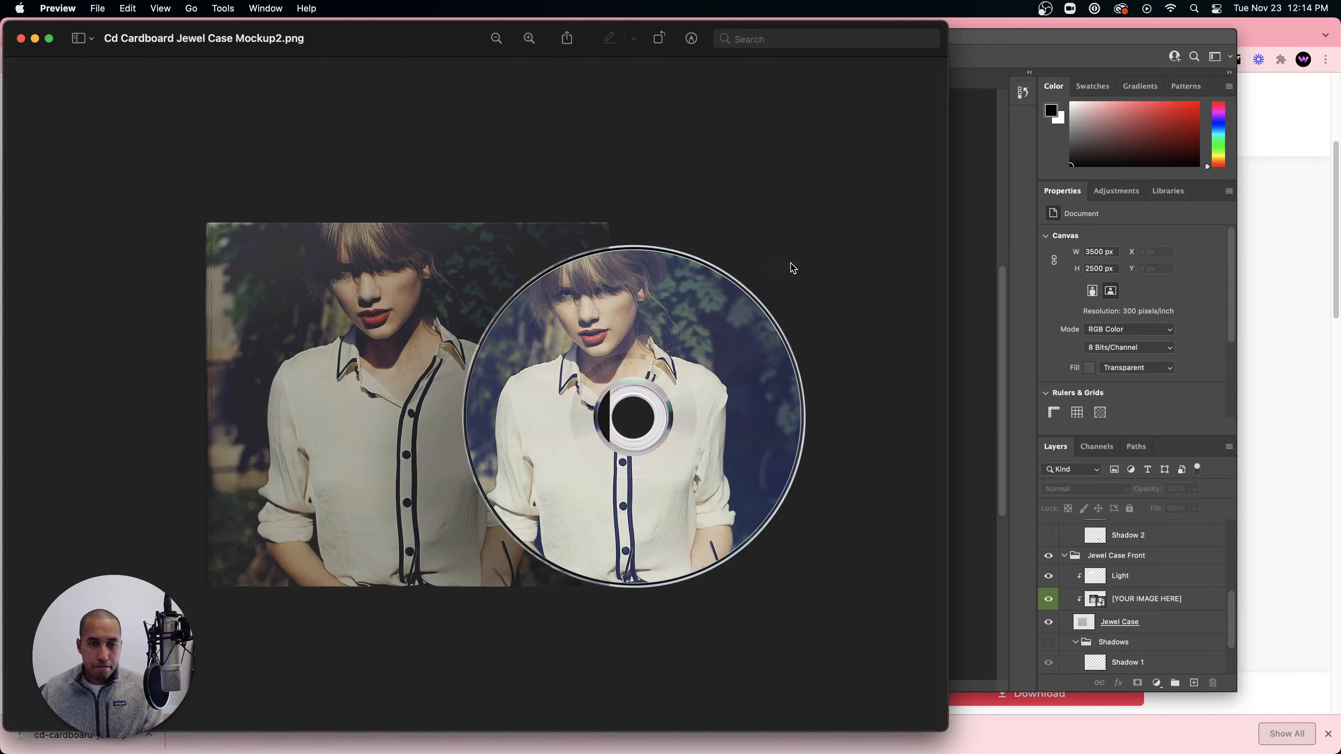
- Close the exported image and try resizing the mockup's canvas to 2000 × 2000 pixels, undoing the change
left_click(21, 39)
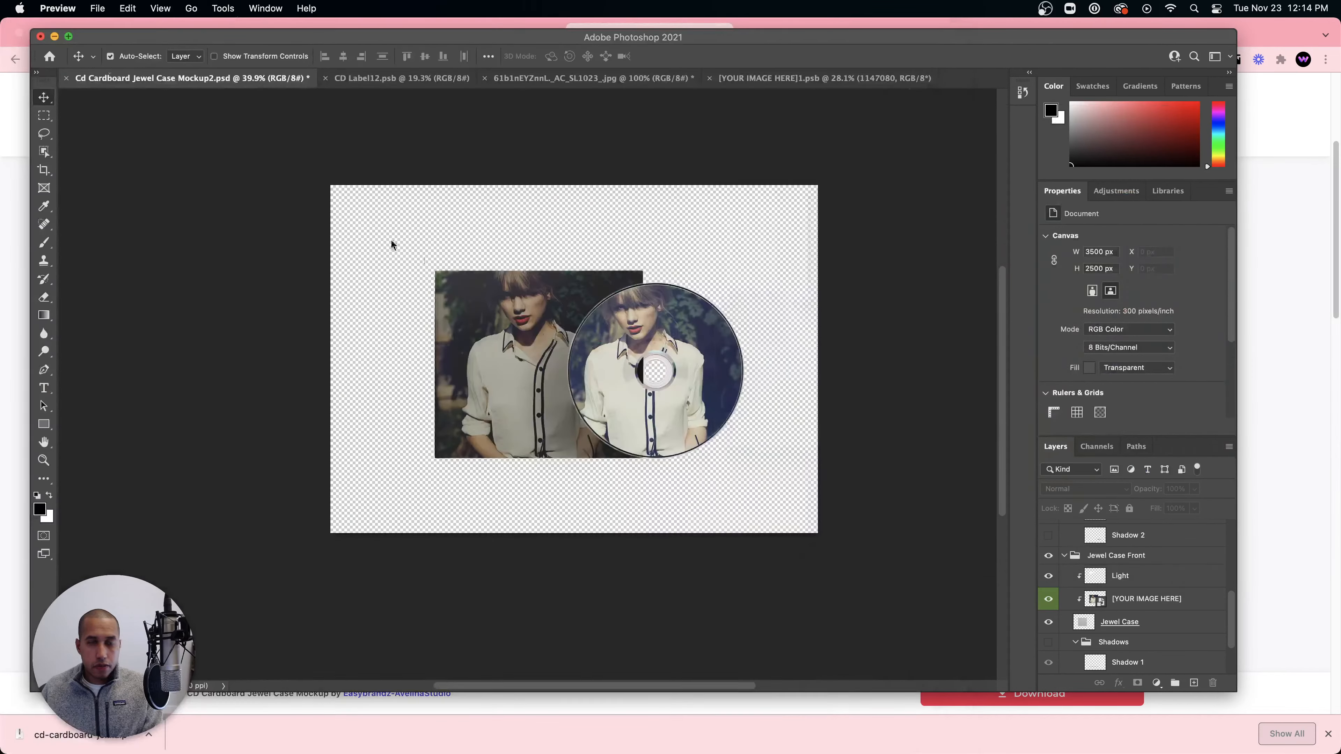
left_click(449, 248)
left_click(176, 8)
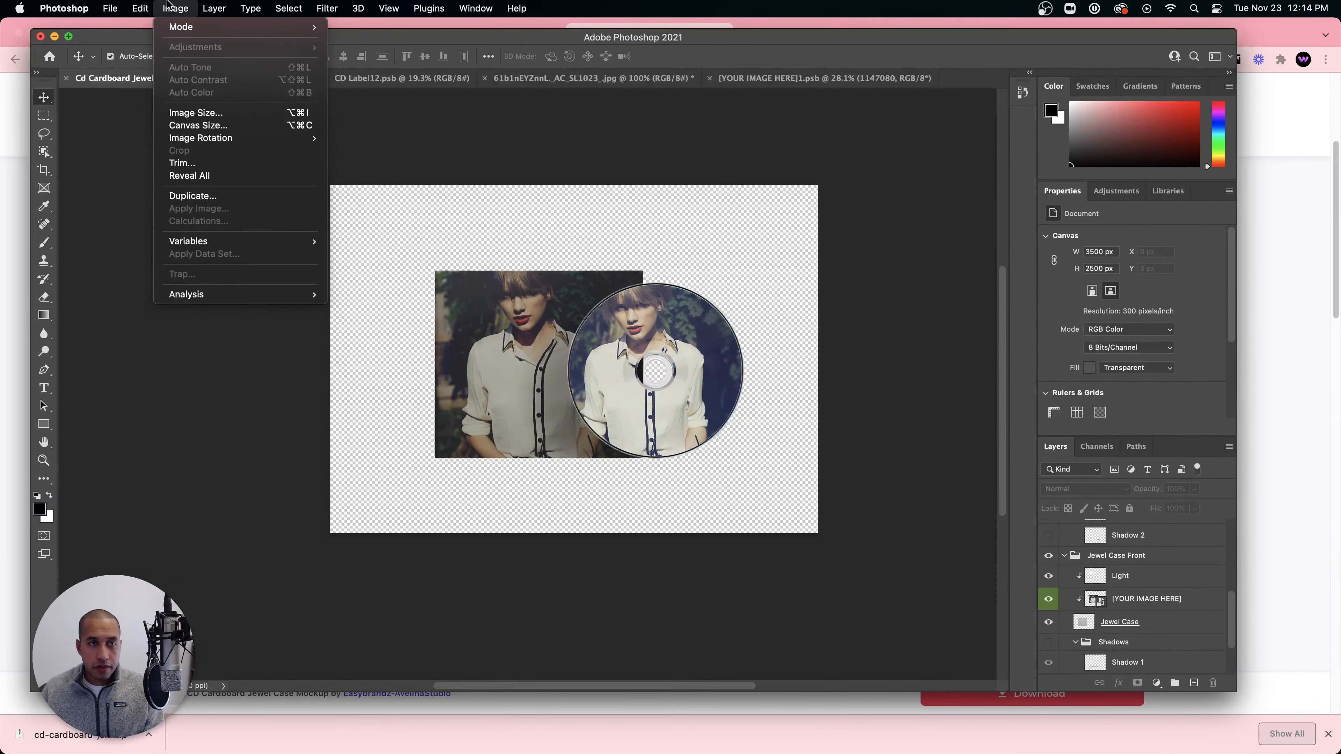
left_click(199, 125)
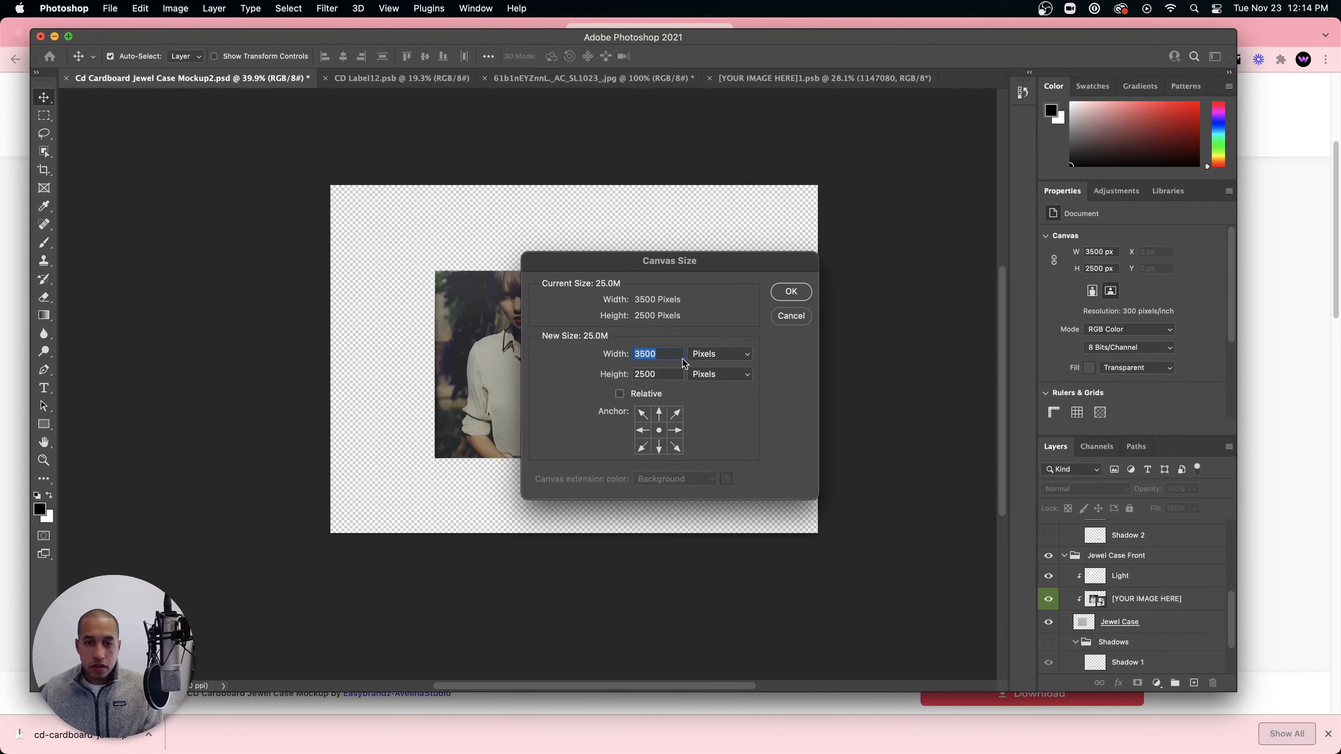
type("200")
key("Tab")
type("2000")
key("Return")
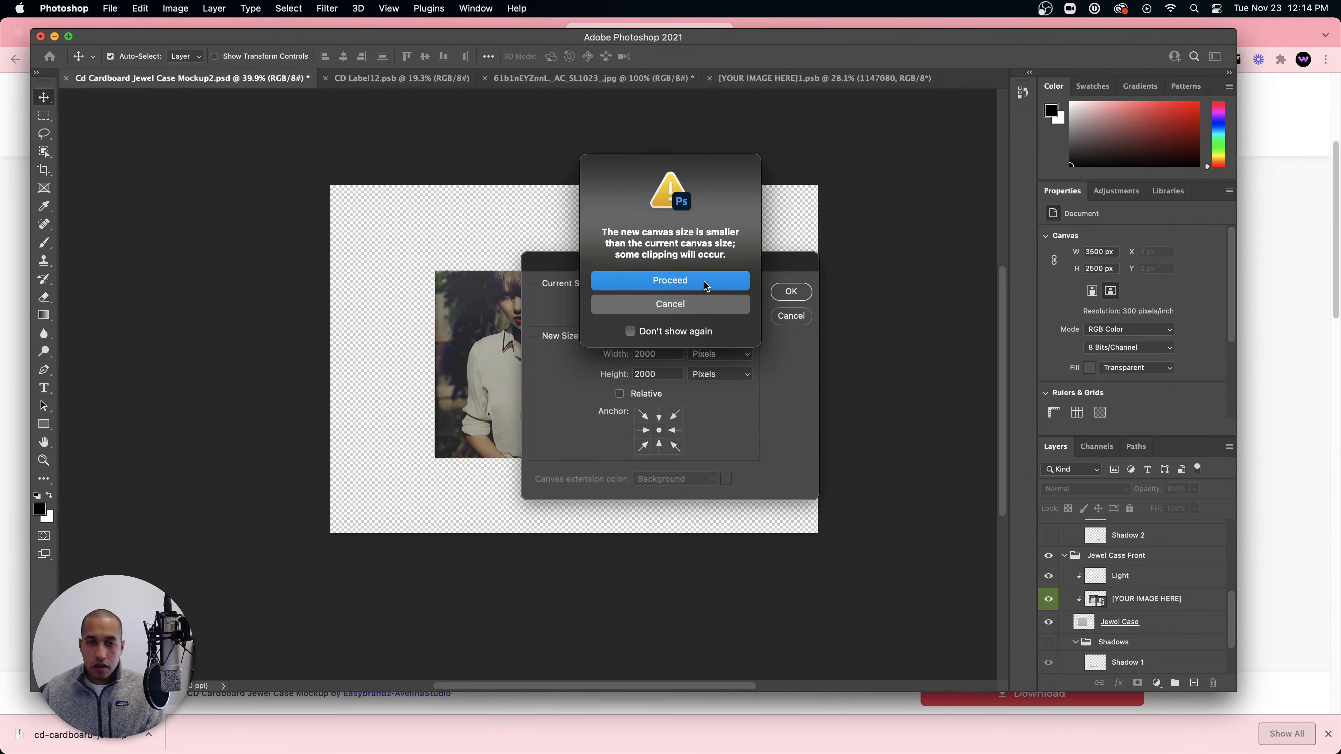
left_click(705, 286)
key("super+z")
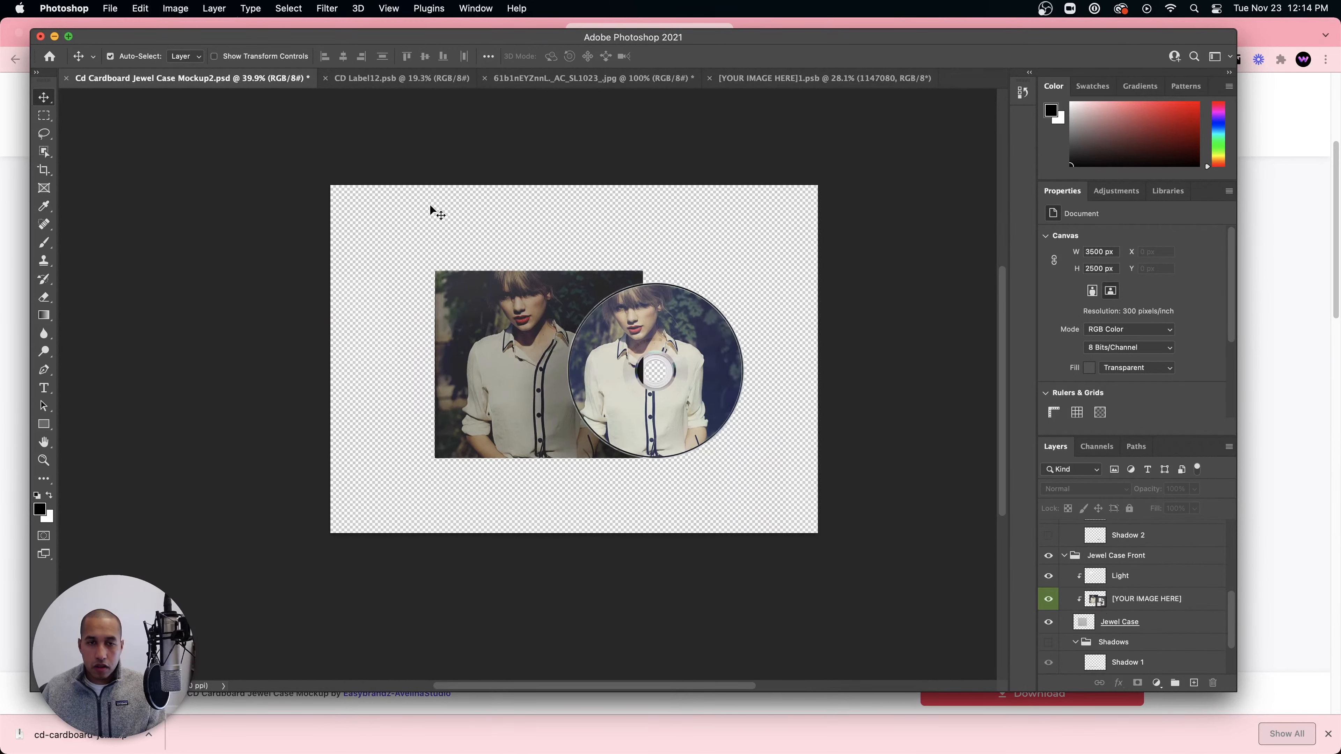
- Trim the mockup's canvas based on transparent pixels along its top, bottom, left and right edges
left_click(250, 9)
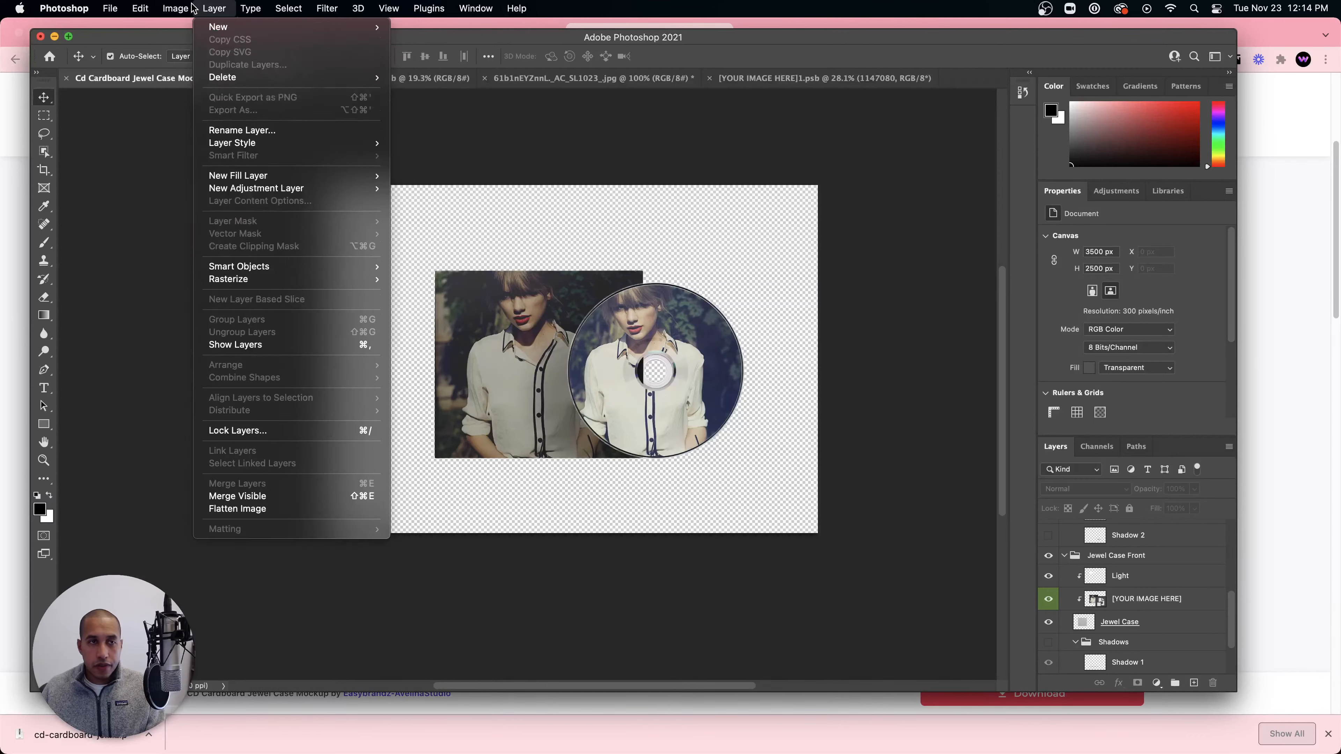
mouse_move(201, 16)
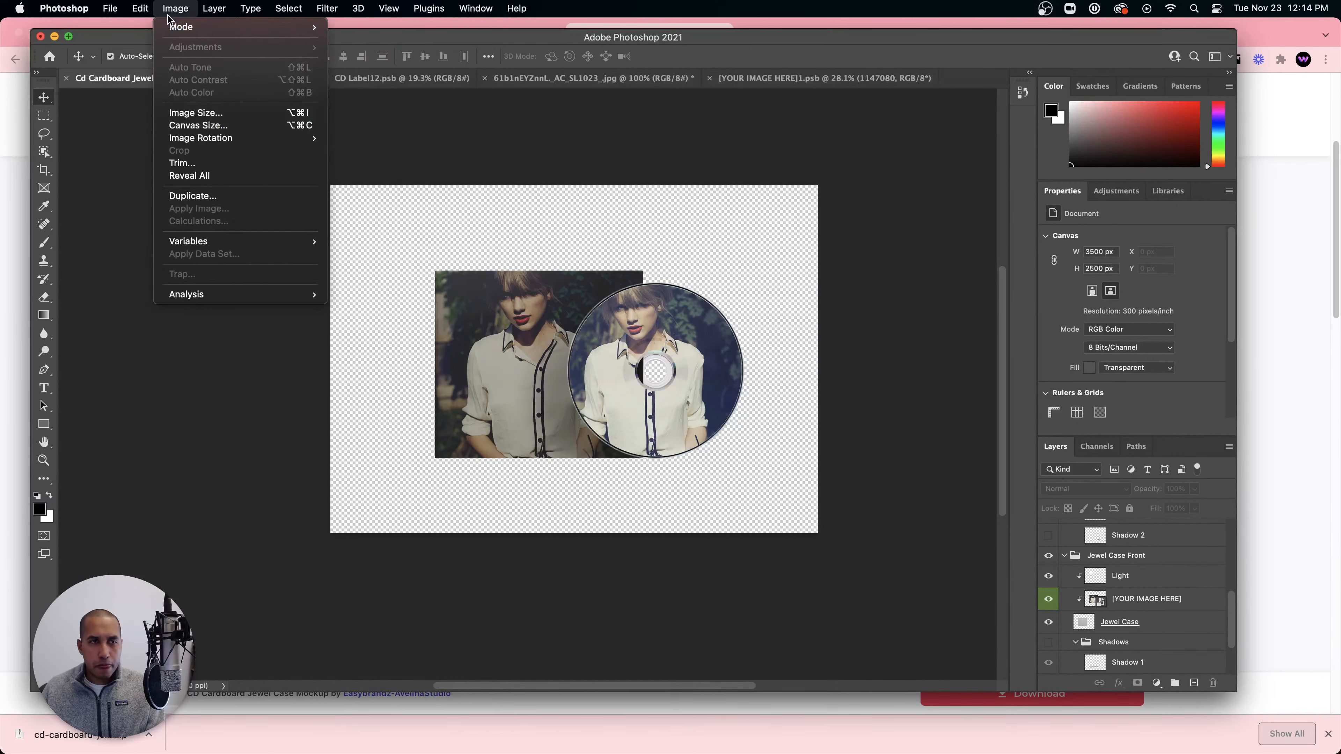
left_click(212, 158)
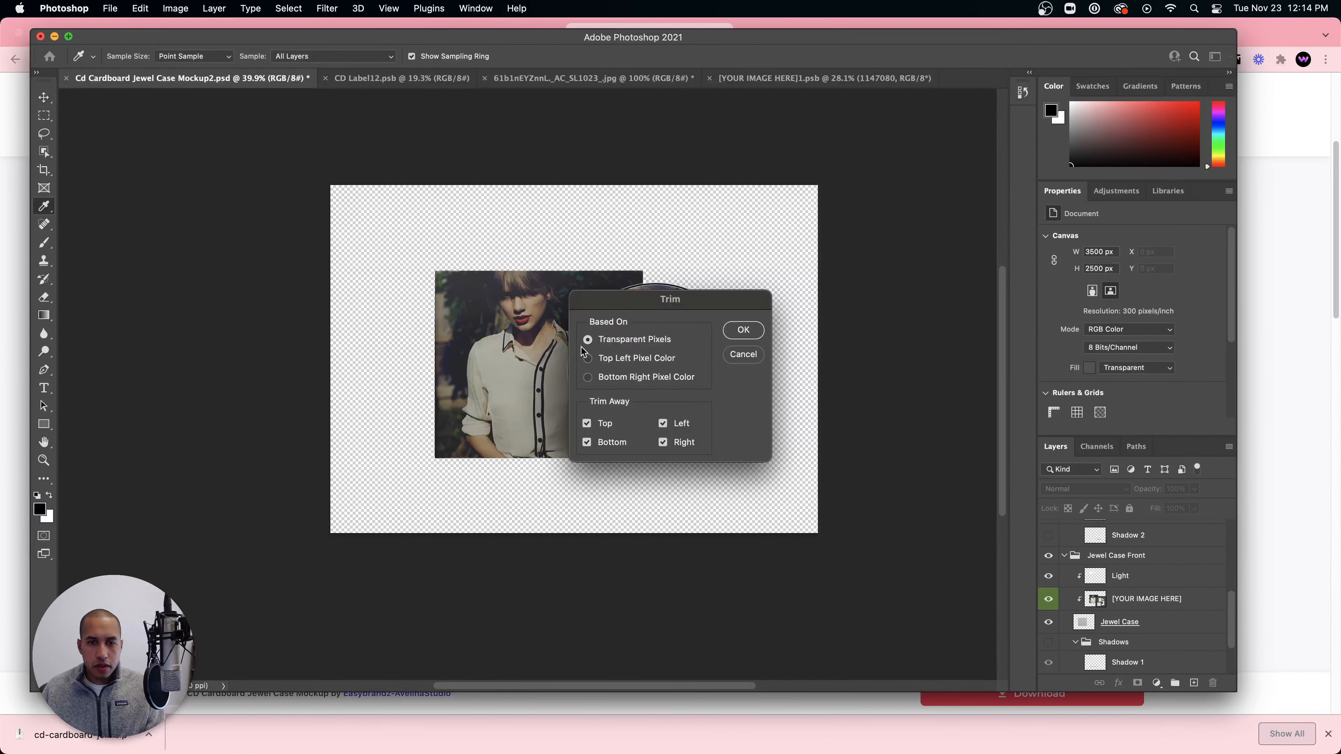
left_click(743, 330)
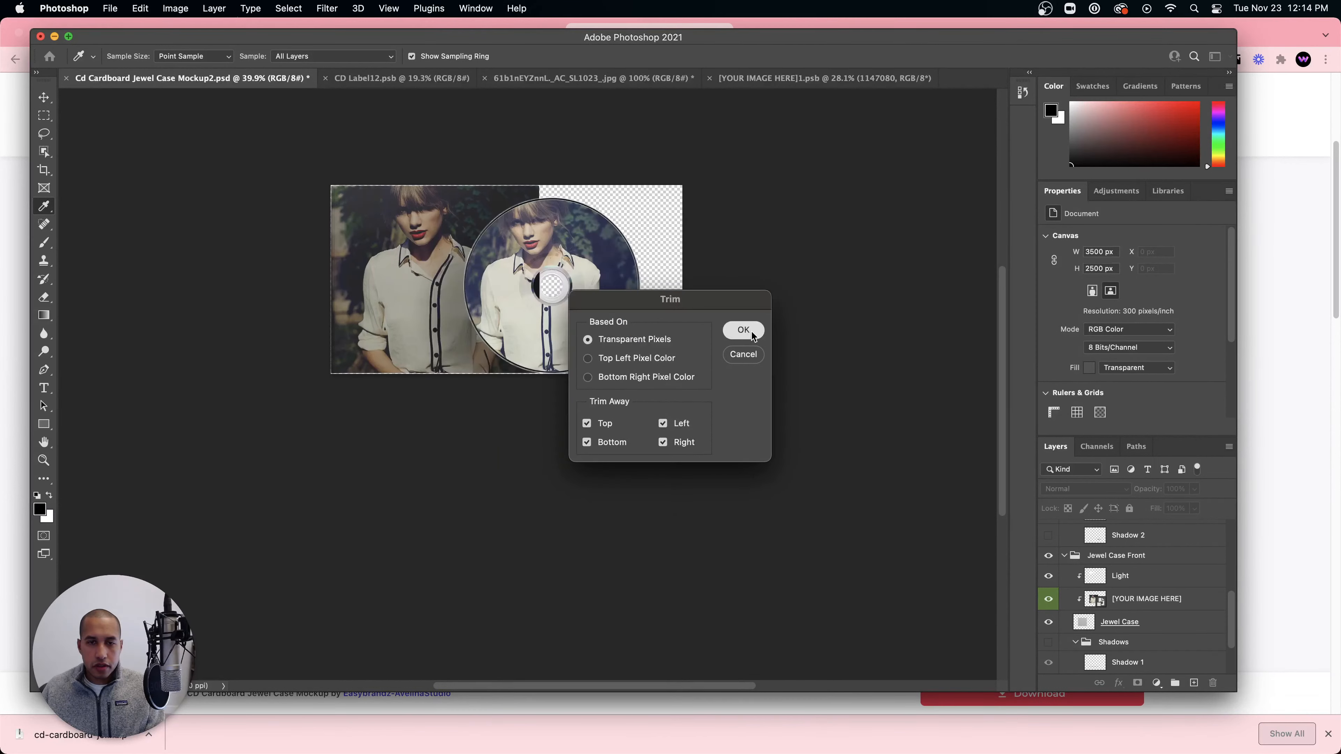
key("v")
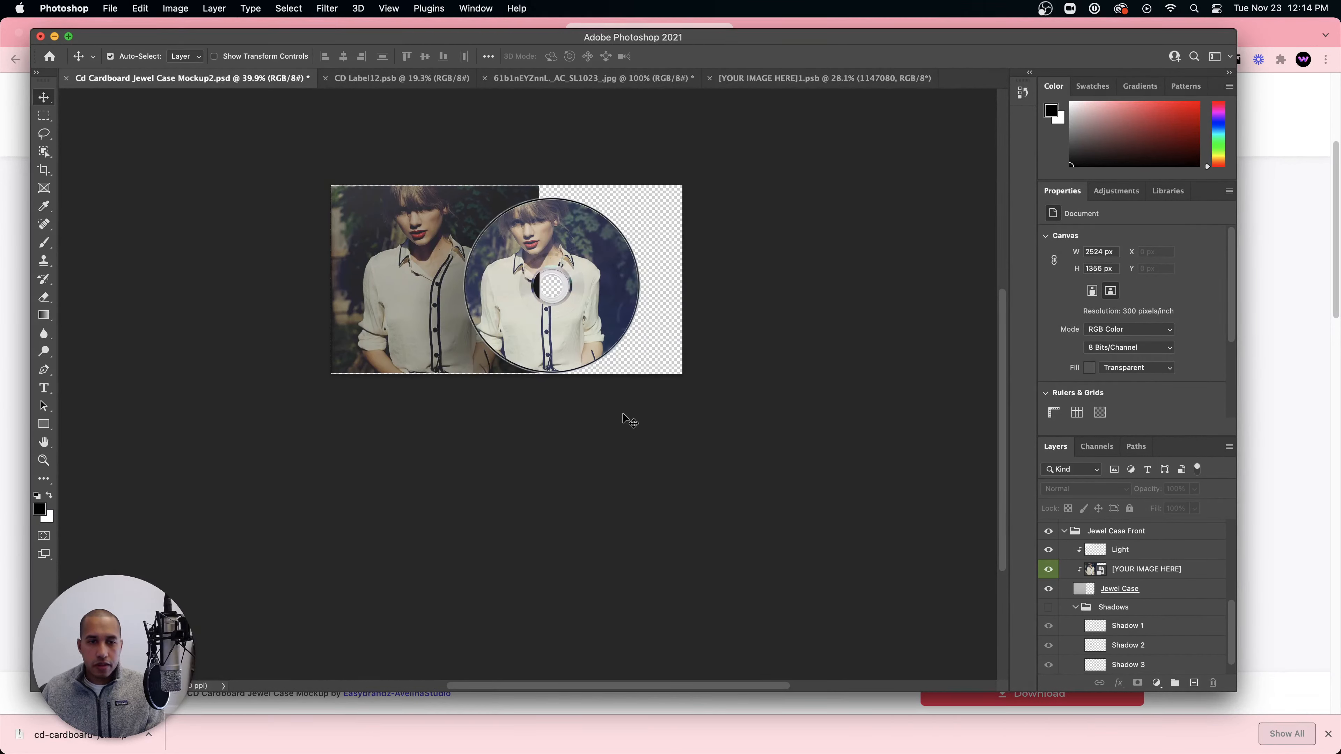
- Export the trimmed mockup as Cd Cardboard Jewel Case Mockup2.png, replacing the existing file, and close the image in Preview
left_click(105, 8)
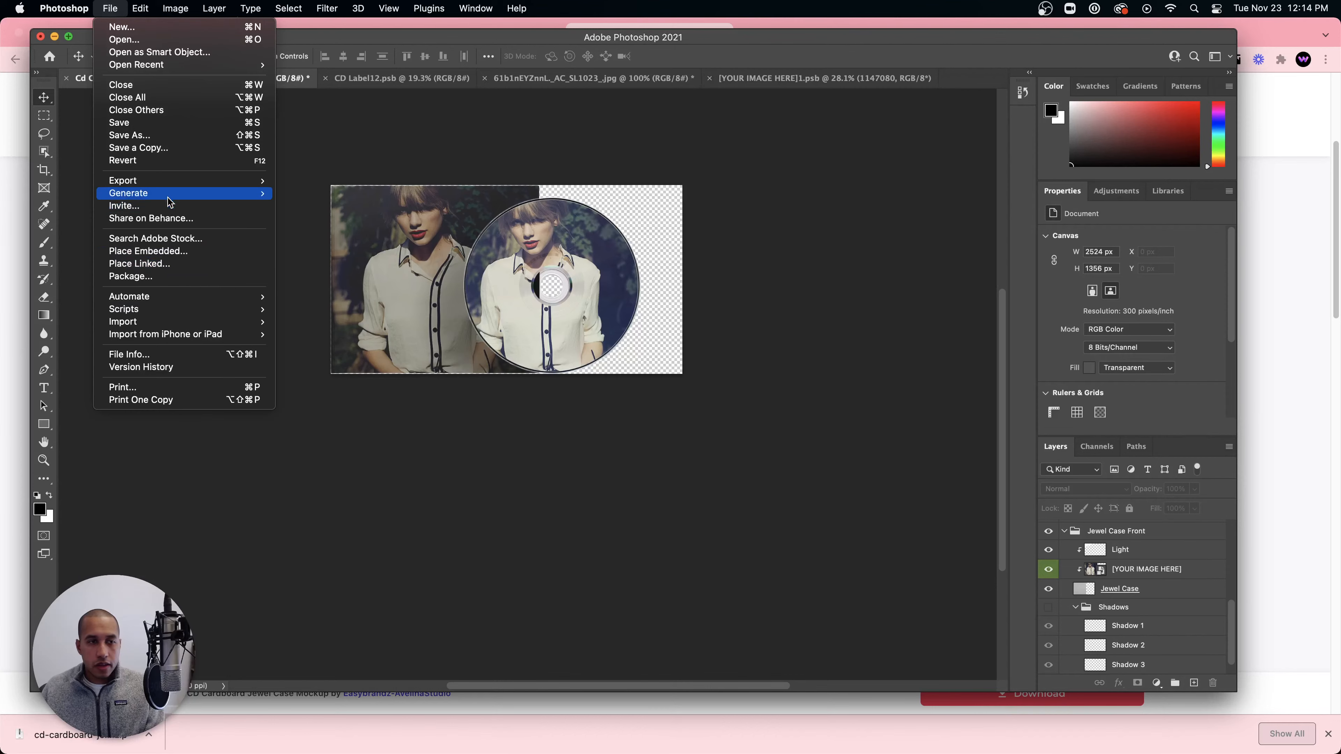
mouse_move(175, 180)
left_click(314, 180)
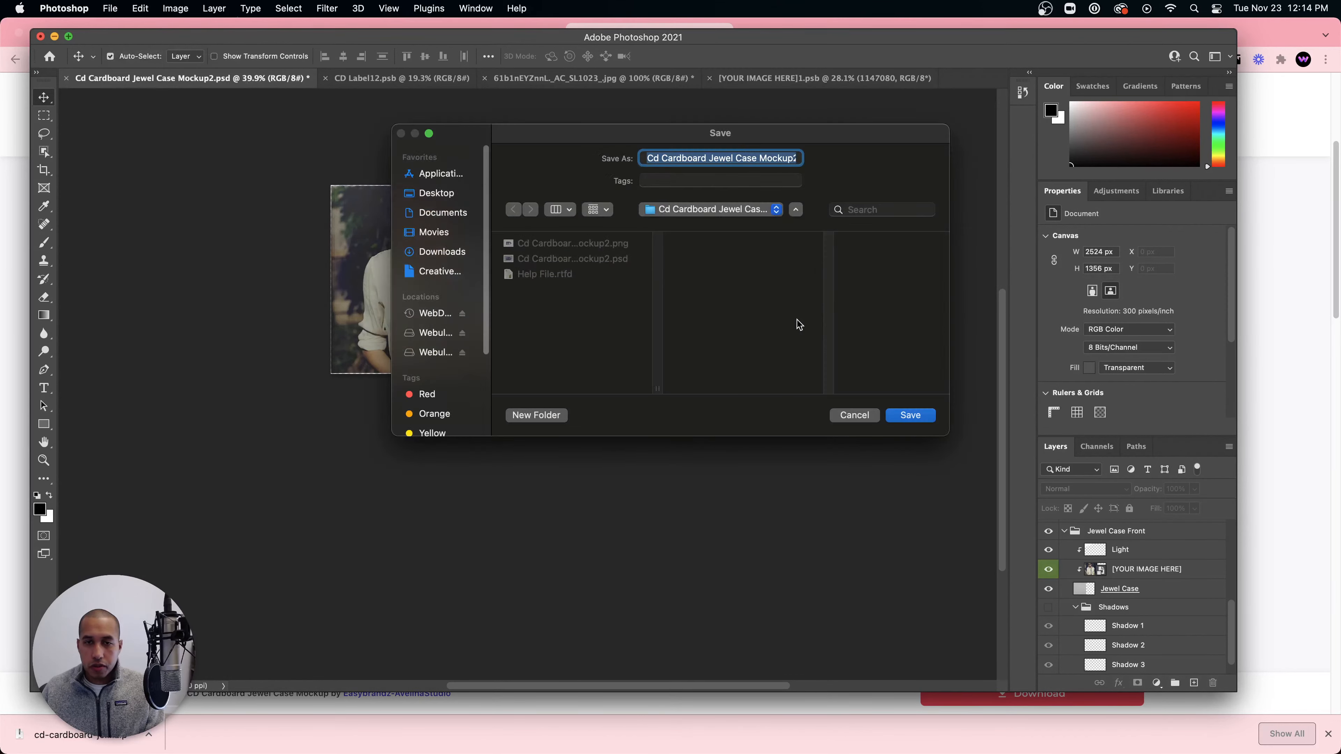
left_click(924, 418)
left_click(713, 346)
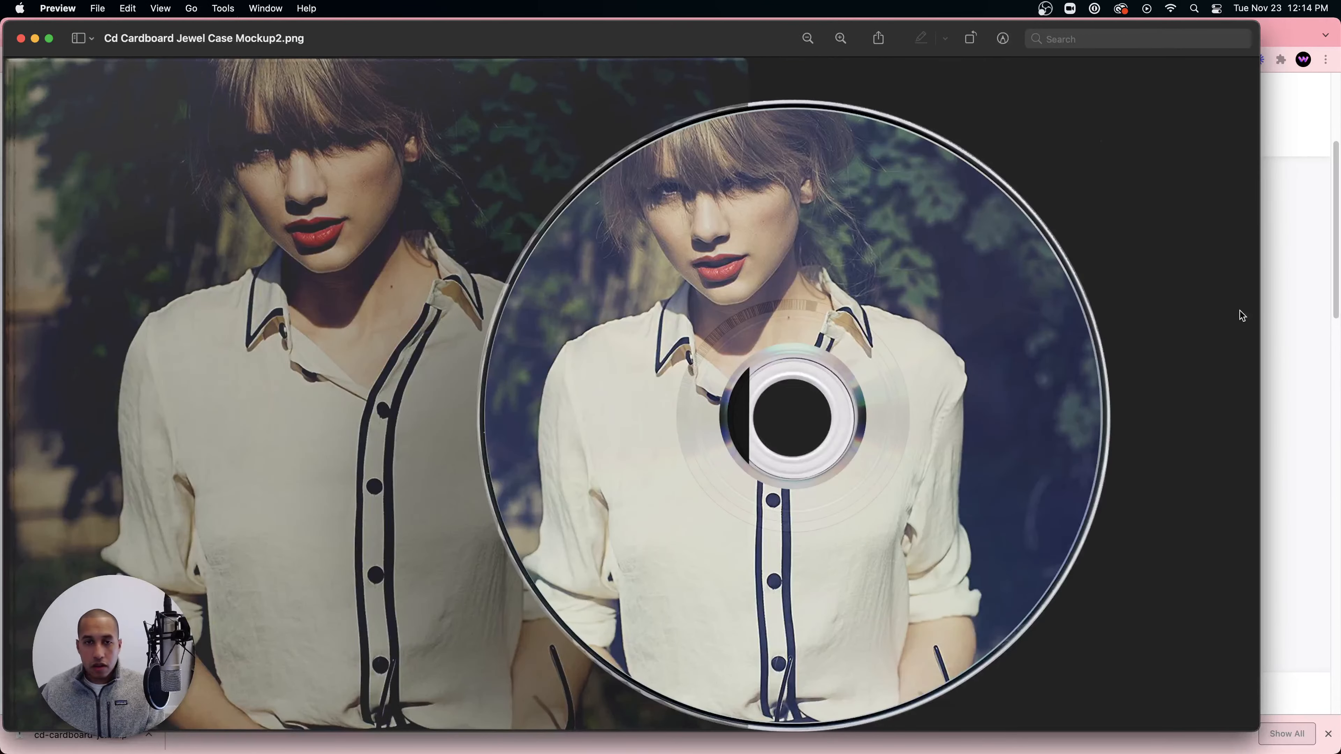
left_click(23, 38)
- Switch to Chrome, review the Webflow page's short film section, and examine the CD offer section on taylorswift.com
left_click(484, 23)
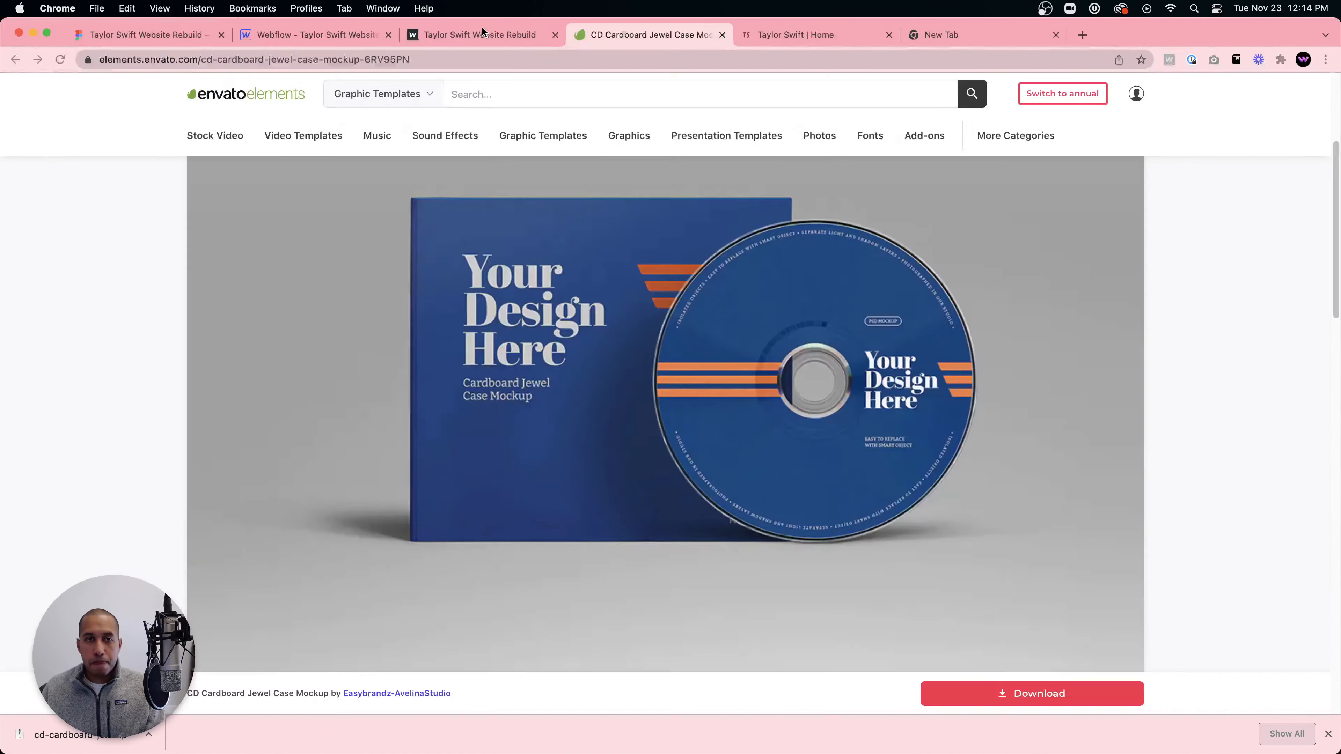
left_click(476, 35)
left_click(316, 35)
scroll(417, 172, "down", 10)
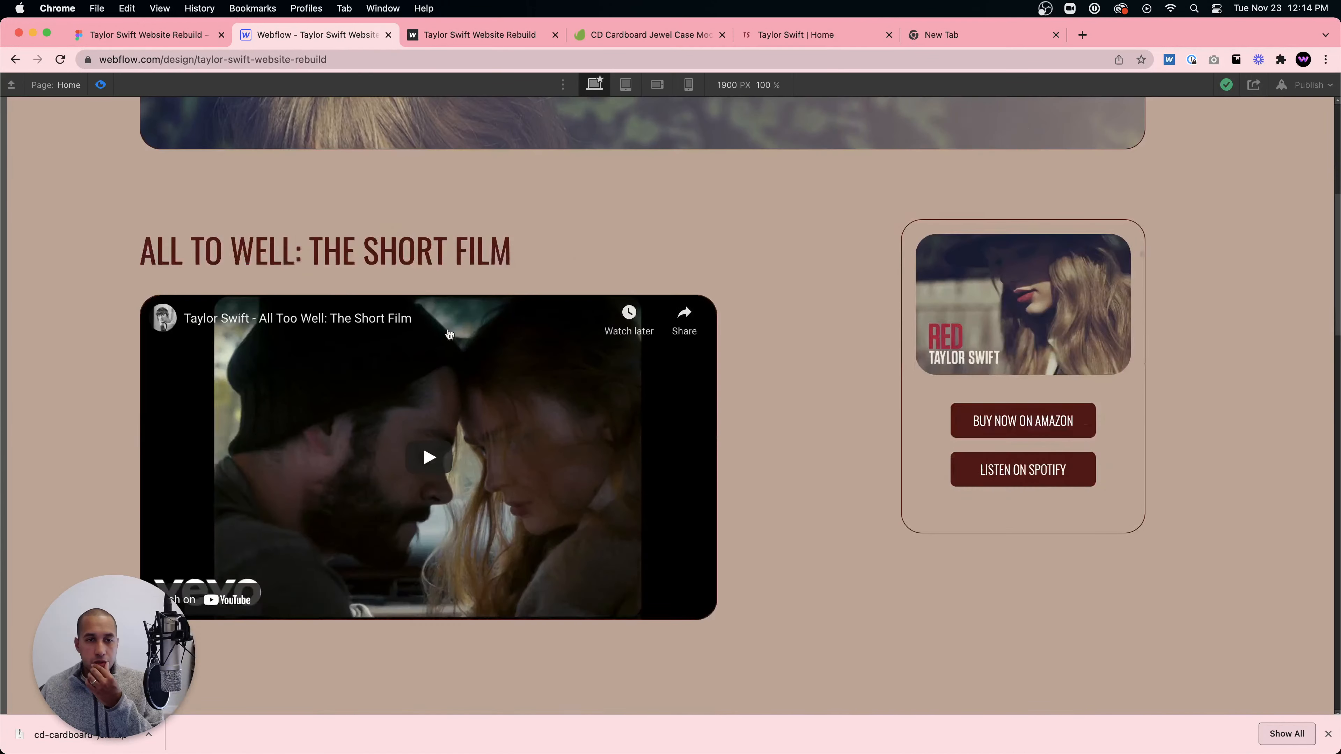
scroll(266, 251, "up", 5)
key("super+shift+p")
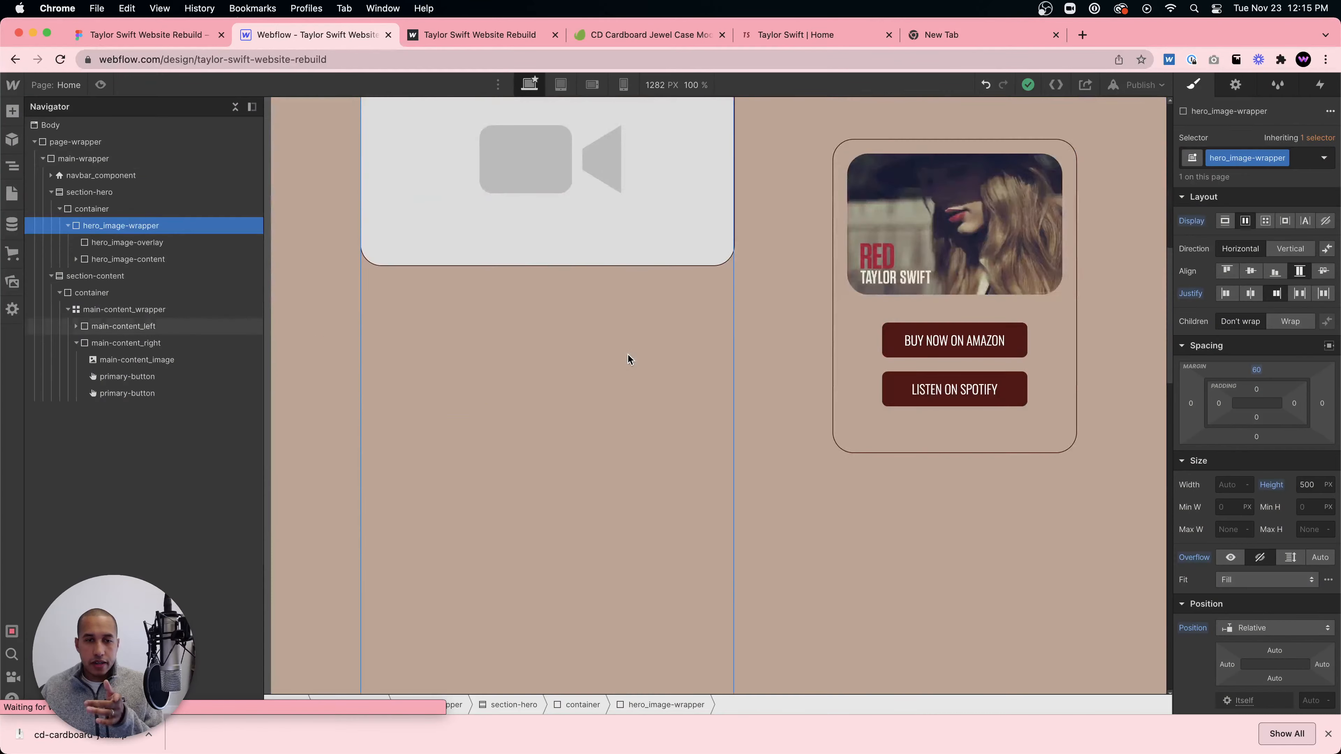
left_click(629, 357)
left_click(801, 43)
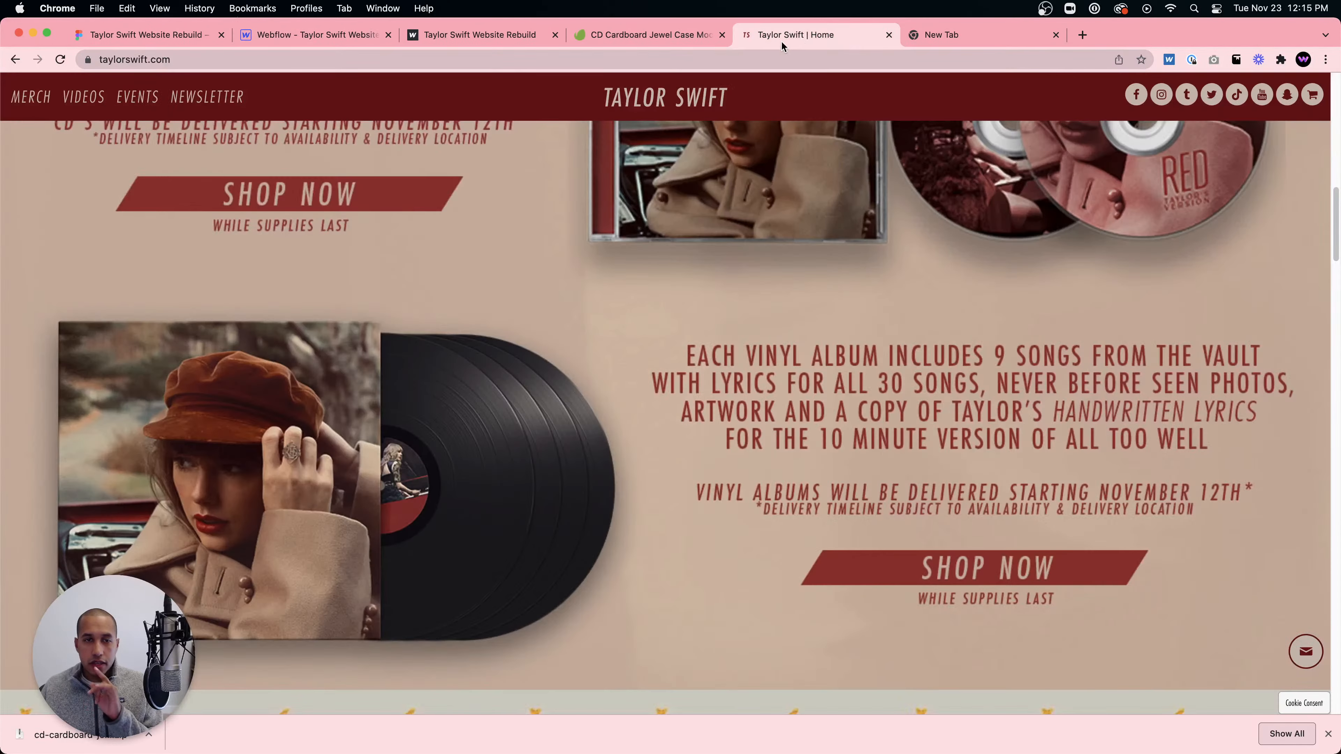
scroll(540, 254, "up", 5)
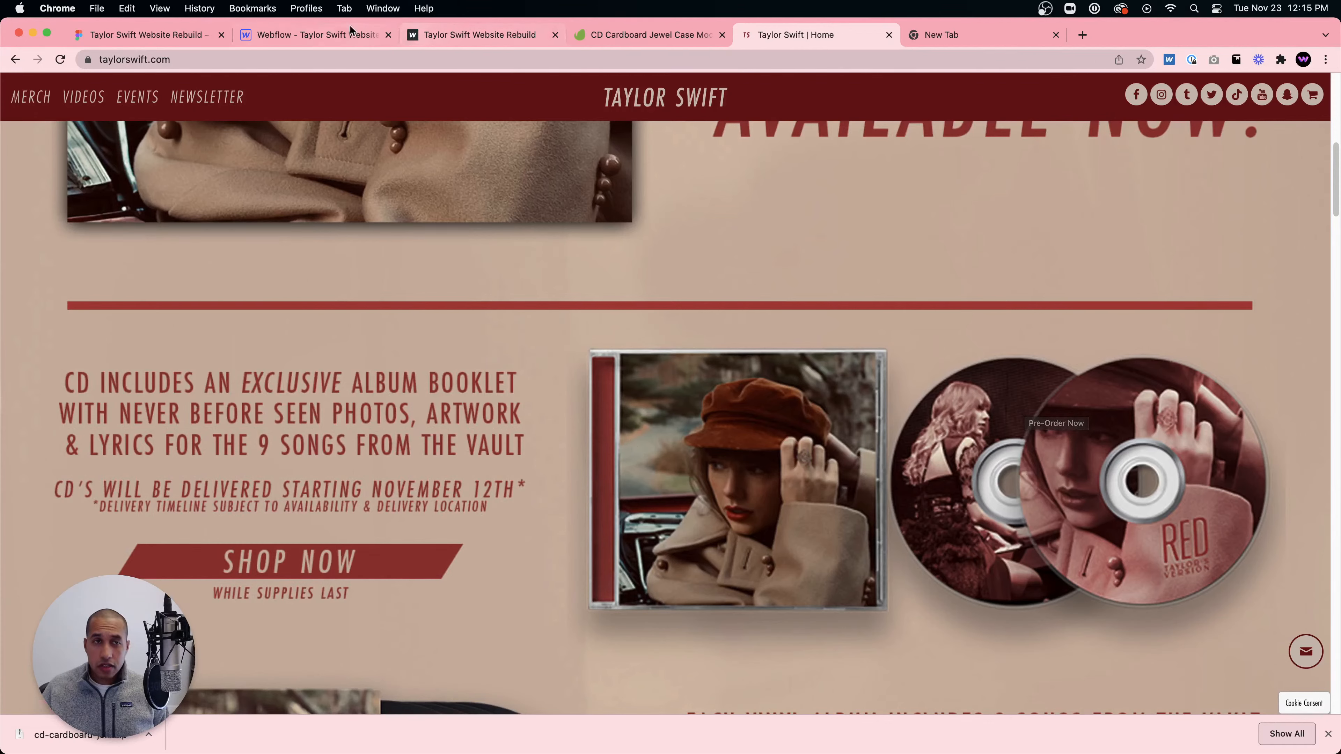
- Return to the Webflow project and paste a copy of the short film heading below the video in main-content_left
left_click(328, 35)
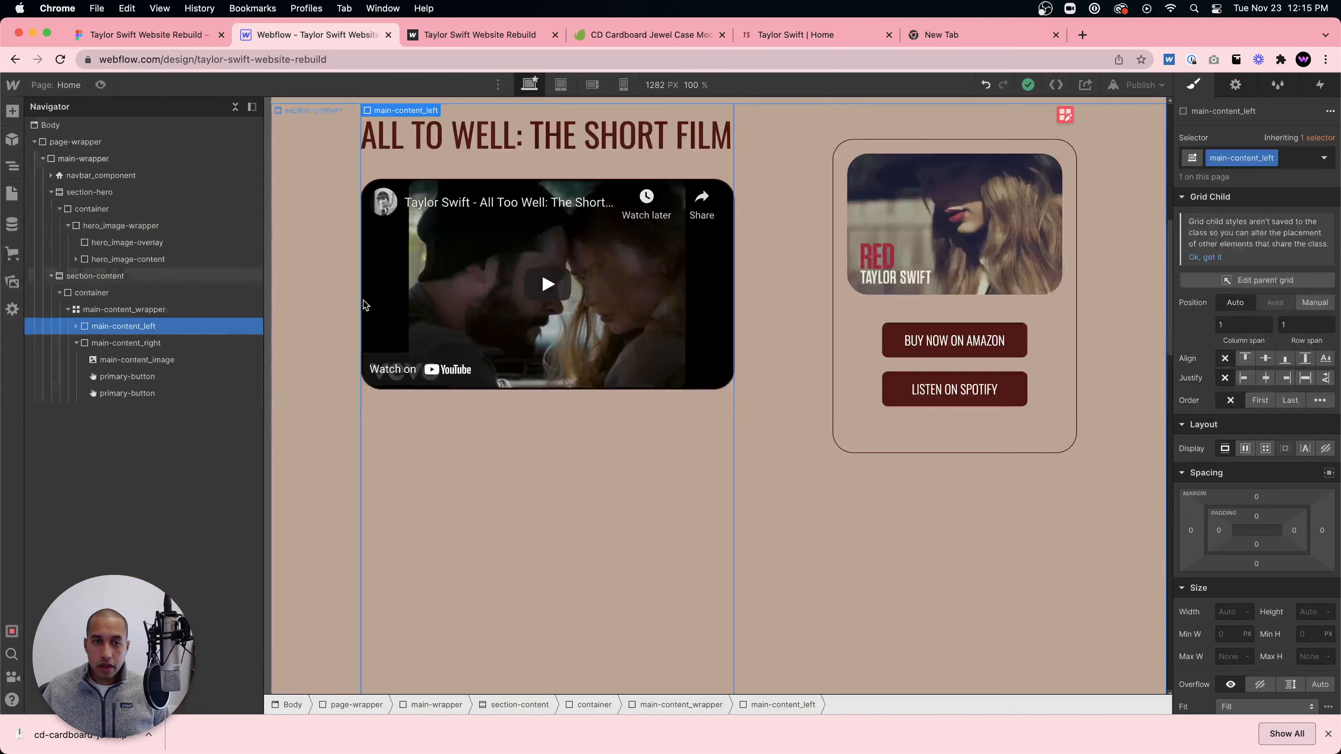
left_click(545, 155)
key("super+c")
left_click(565, 460)
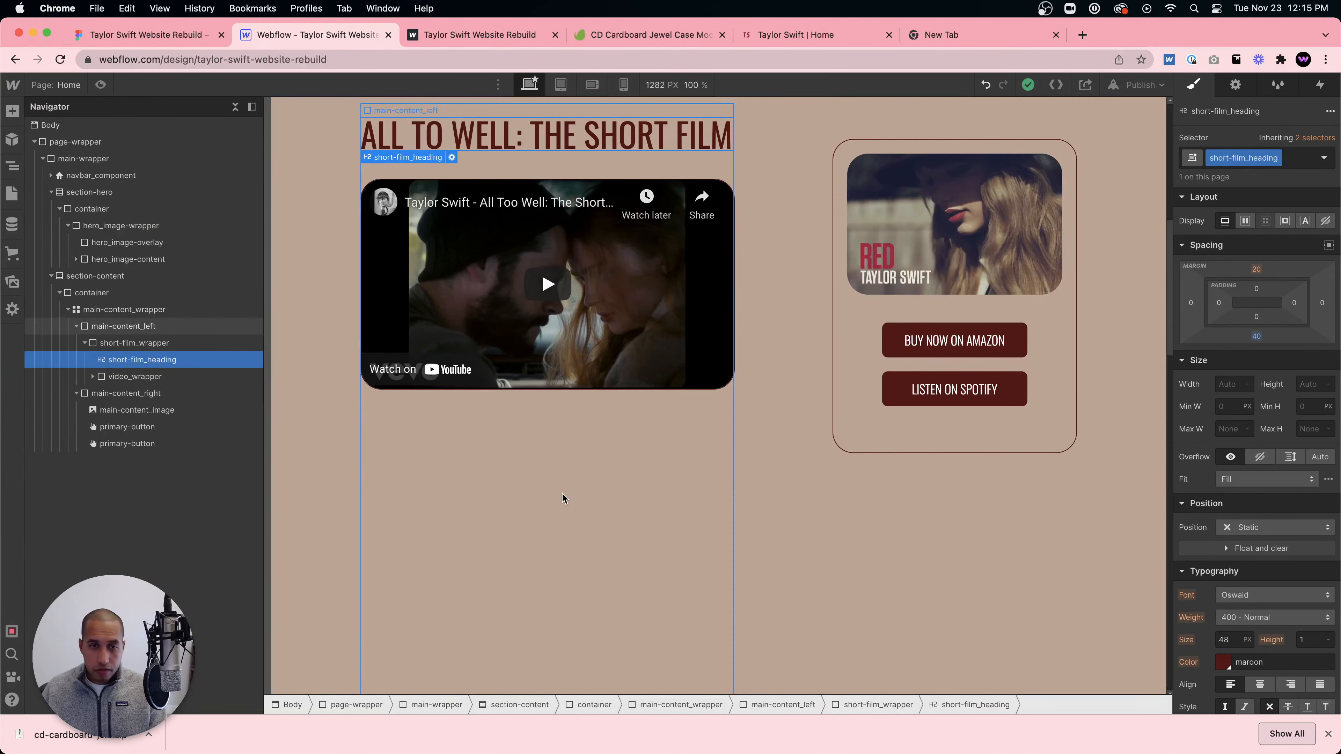
key("super+v")
- Set the bottom margin of the video_wrapper above the copied heading to about 59 px
left_click(508, 424)
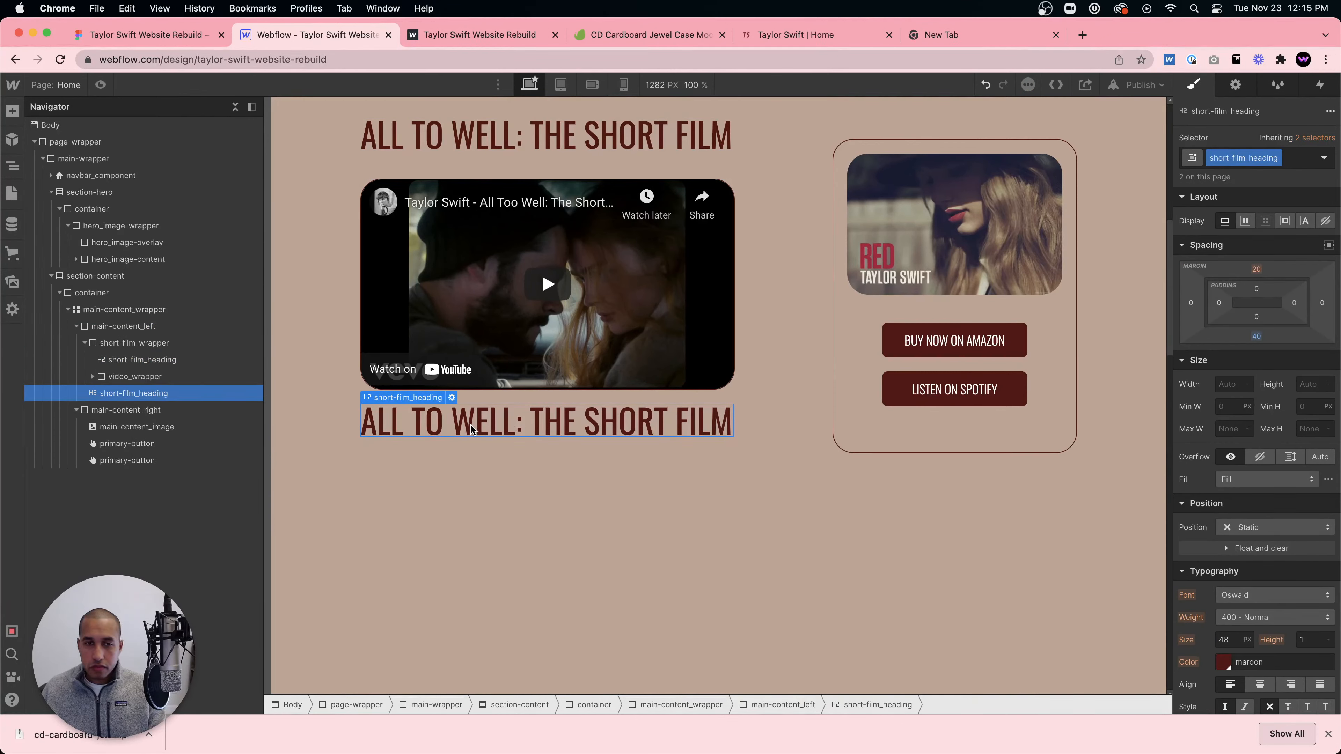
key("Up")
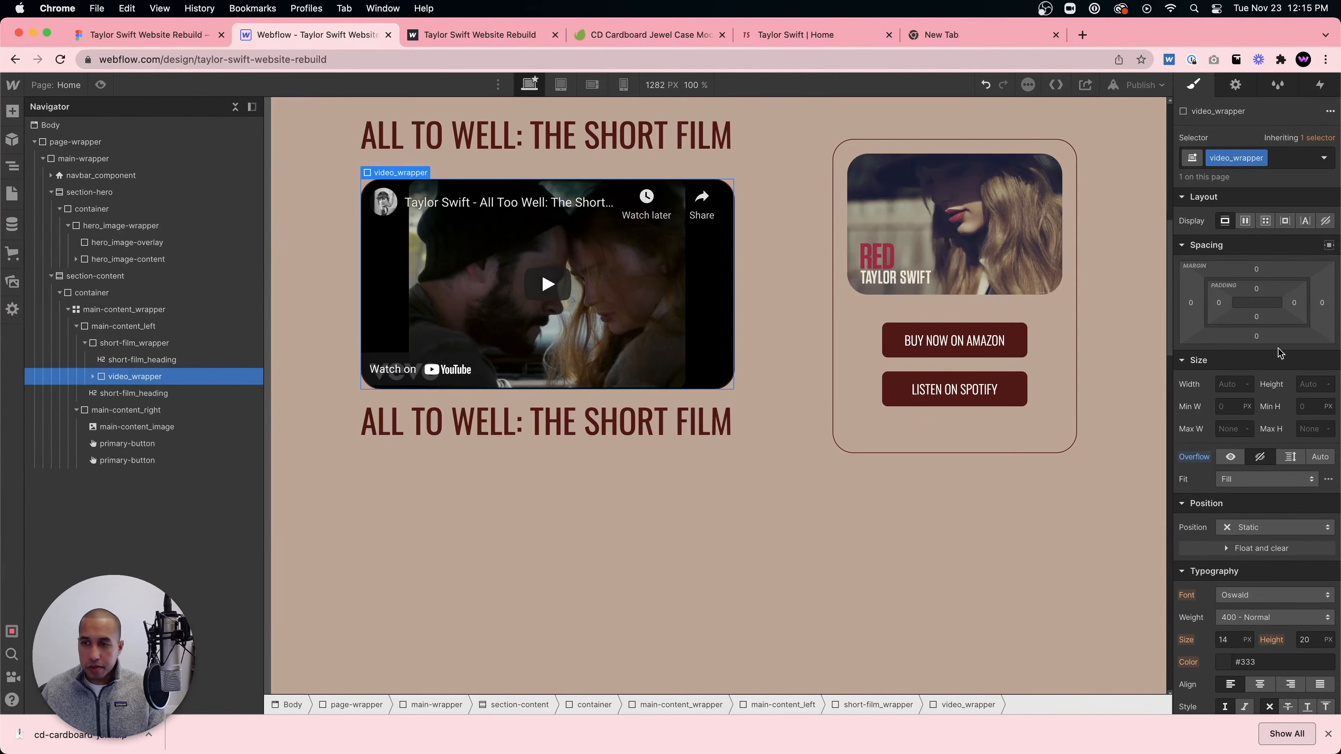
left_click_drag(1258, 346, 1259, 380)
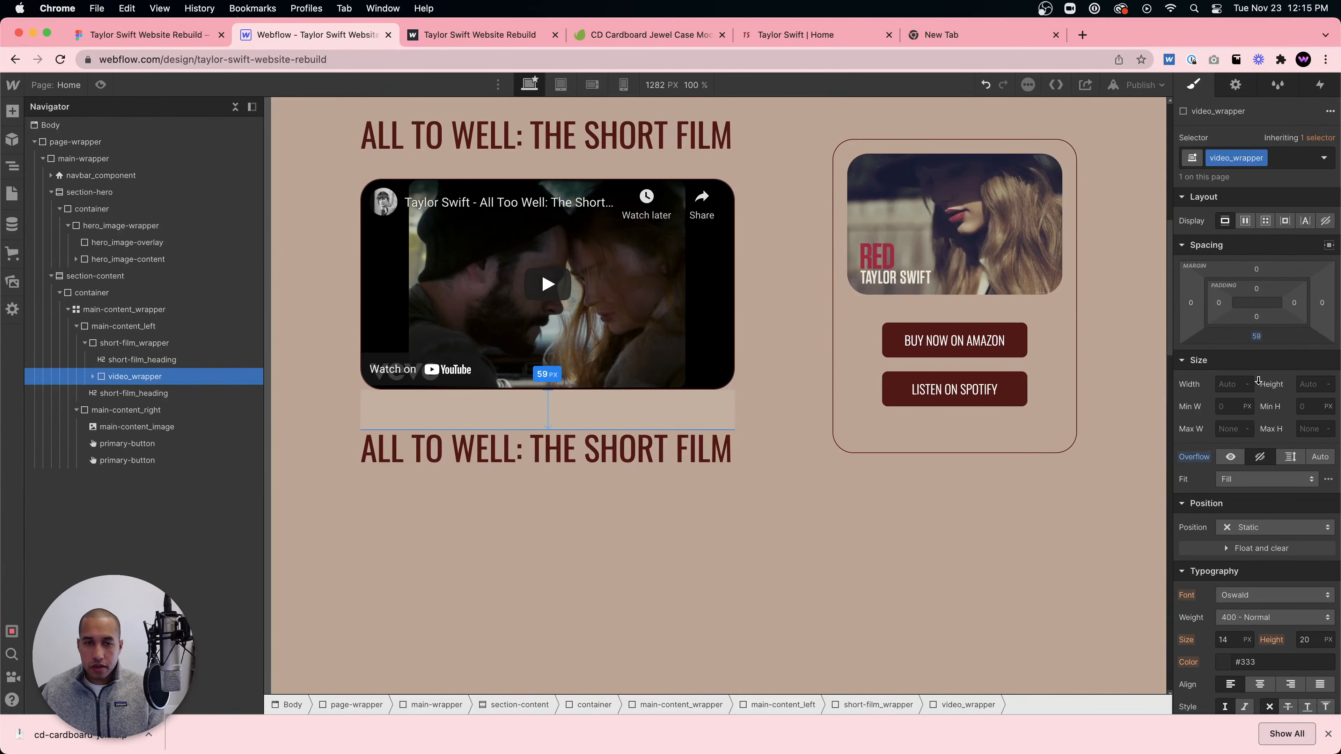
left_click(773, 501)
- Preview the home page between the hero and the copied heading to check the spacing and the sticky album card, and return to editing
left_click(100, 85)
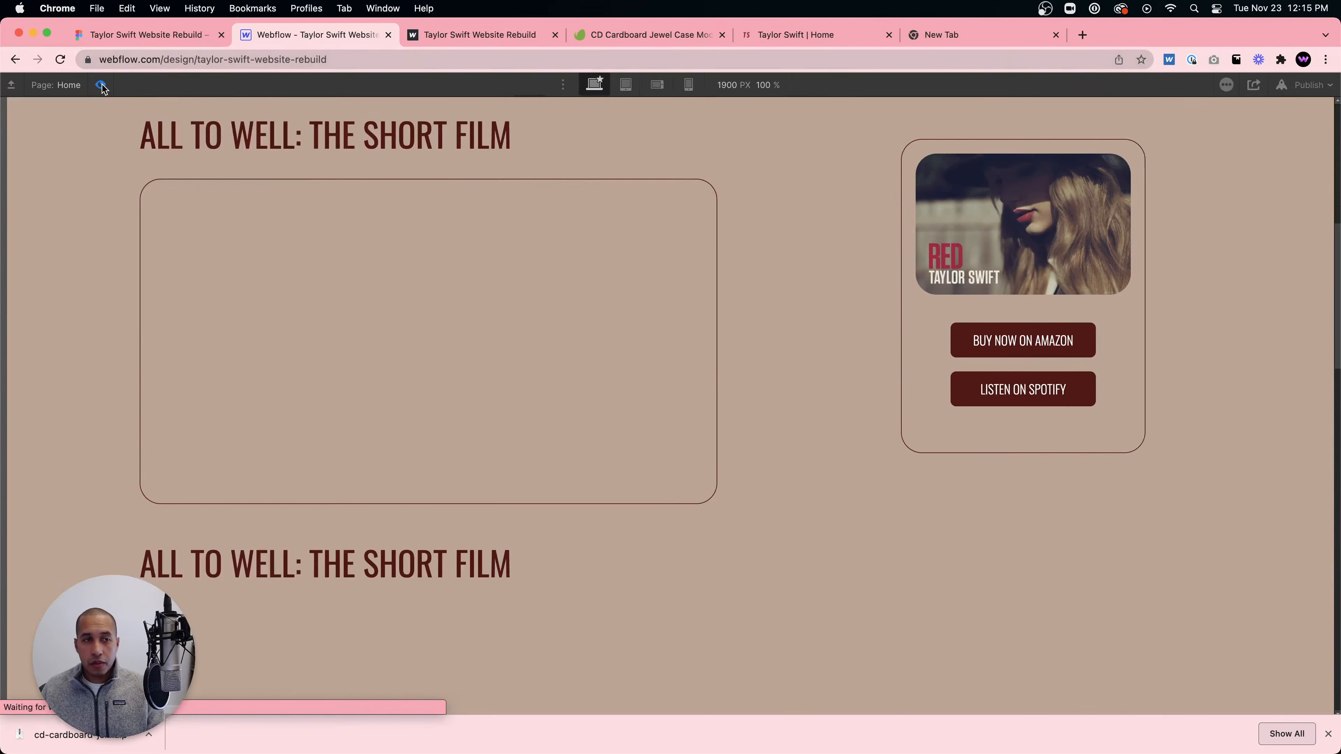
scroll(845, 324, "up", 10)
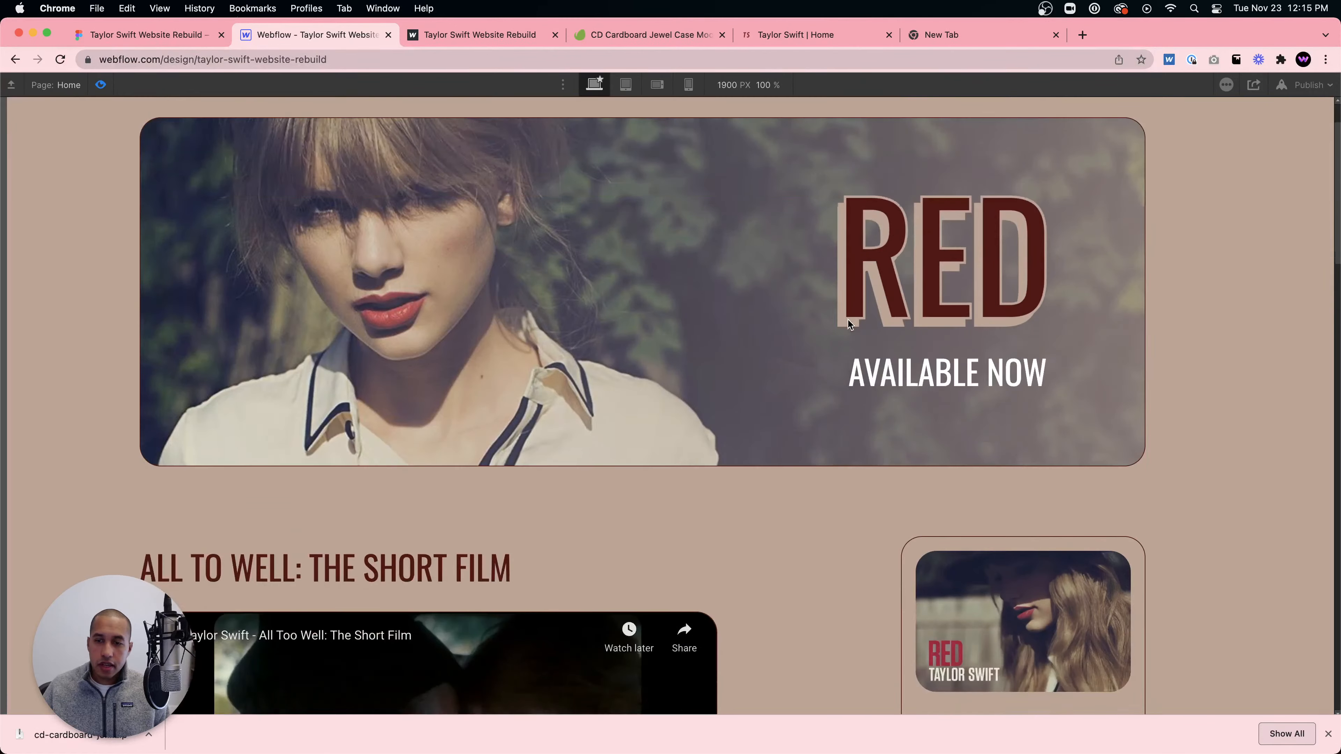
scroll(1133, 531, "down", 9)
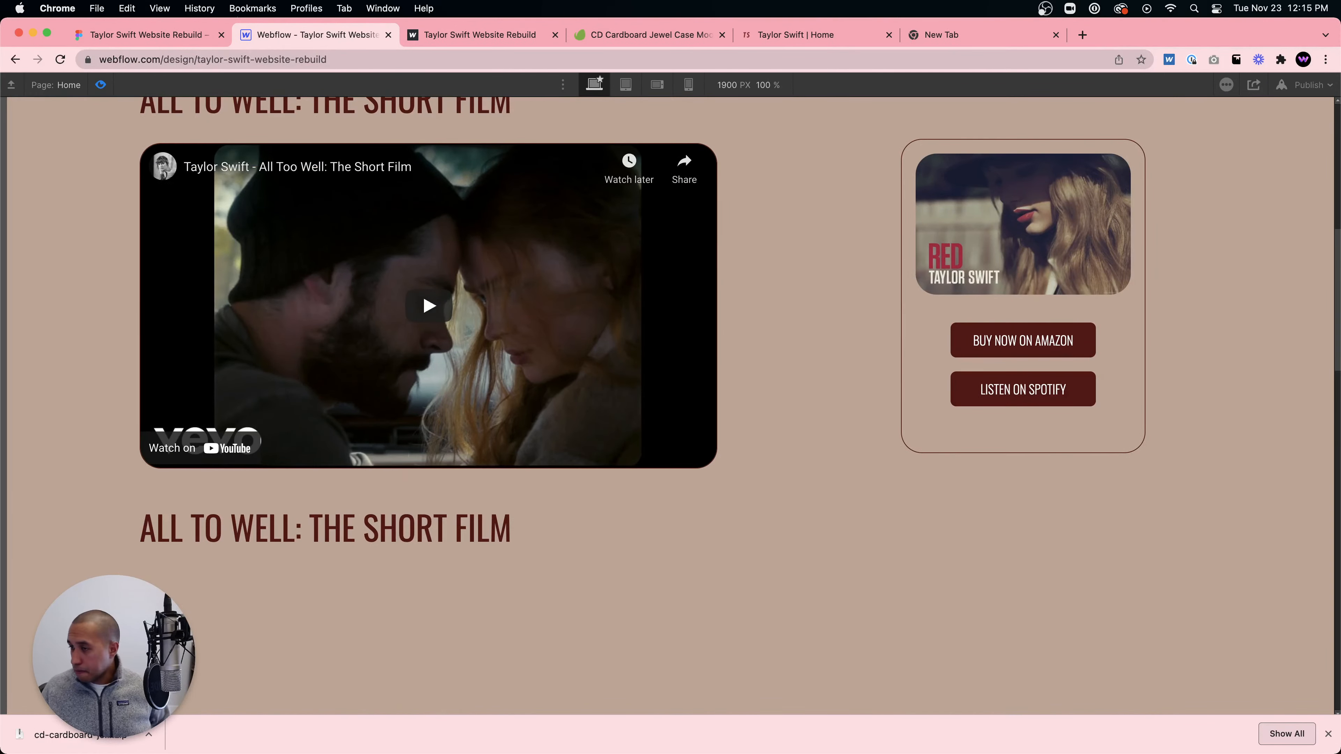
scroll(1030, 376, "up", 7)
scroll(1032, 376, "down", 8)
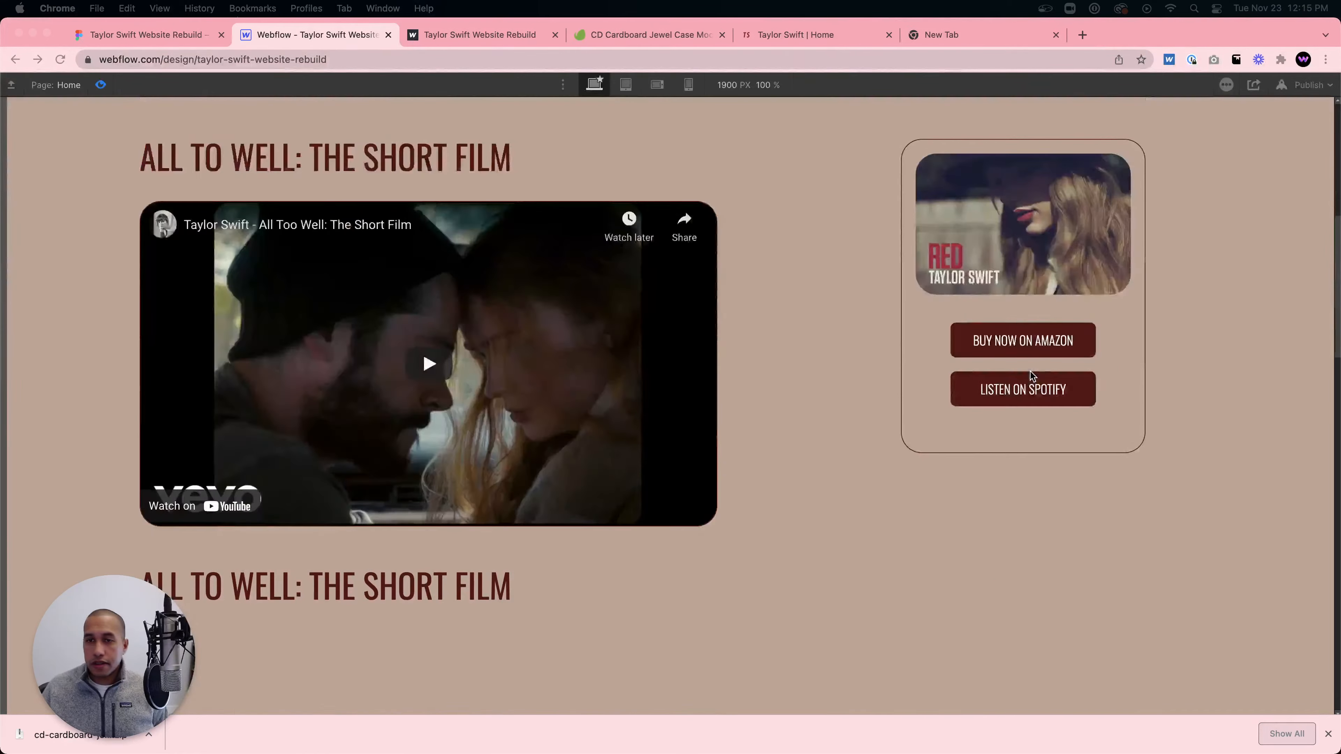
scroll(1033, 376, "up", 3)
left_click(95, 90)
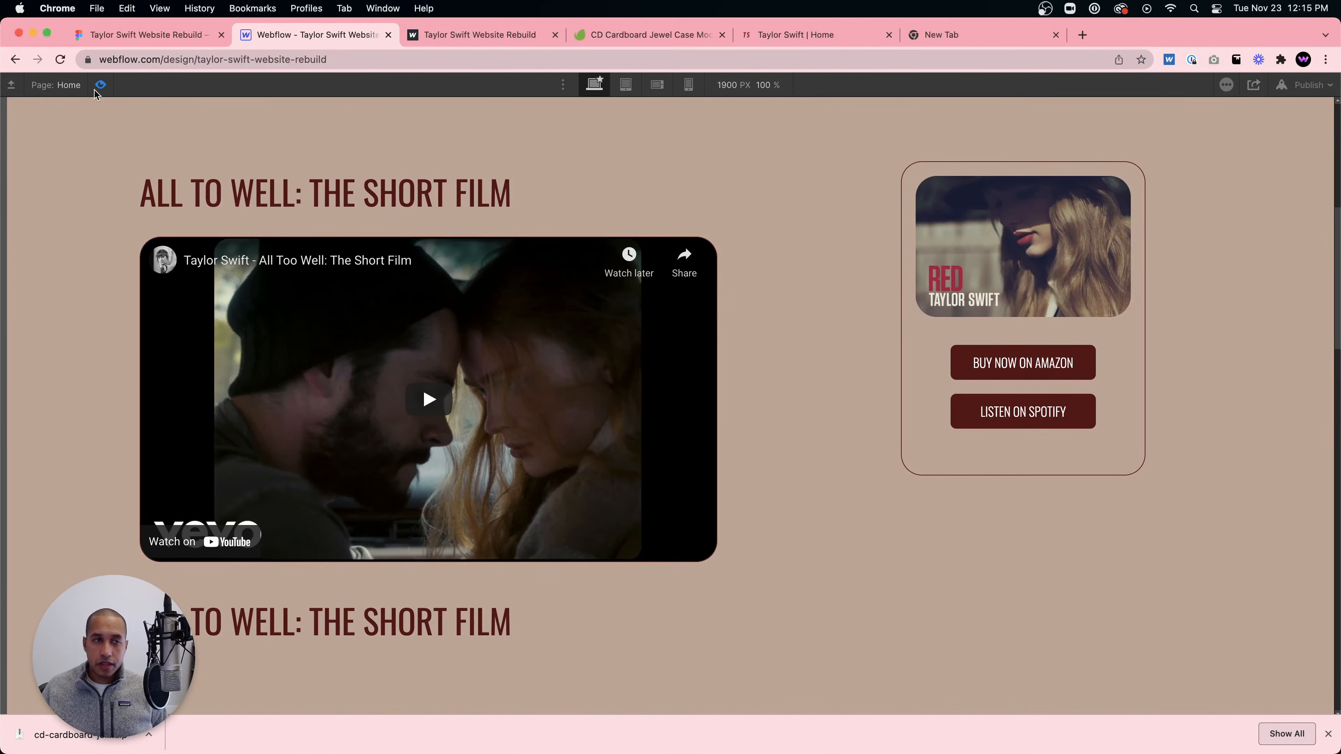
scroll(942, 362, "down", 2)
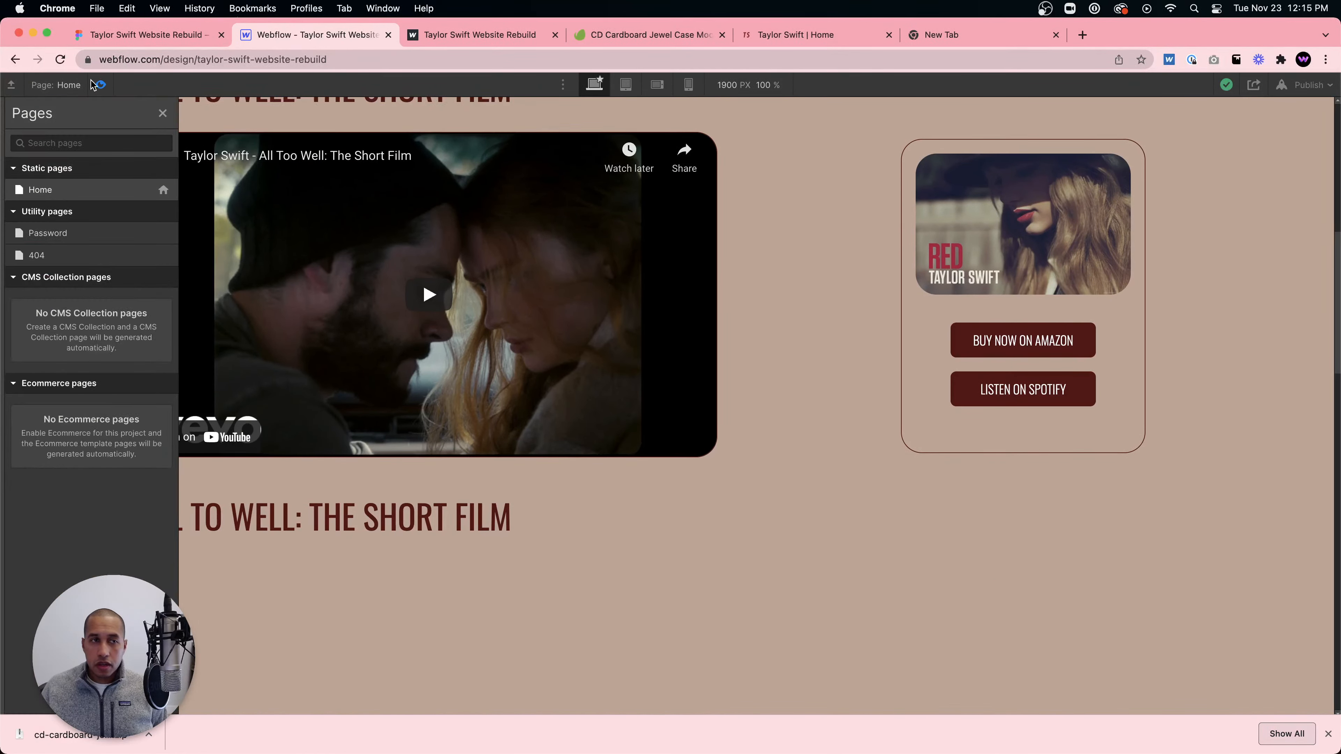
left_click(99, 85)
- Inspect the main-content_right card's size and sticky position settings, and preview how the card behaves past the copied heading
left_click(865, 348)
scroll(824, 380, "up", 5)
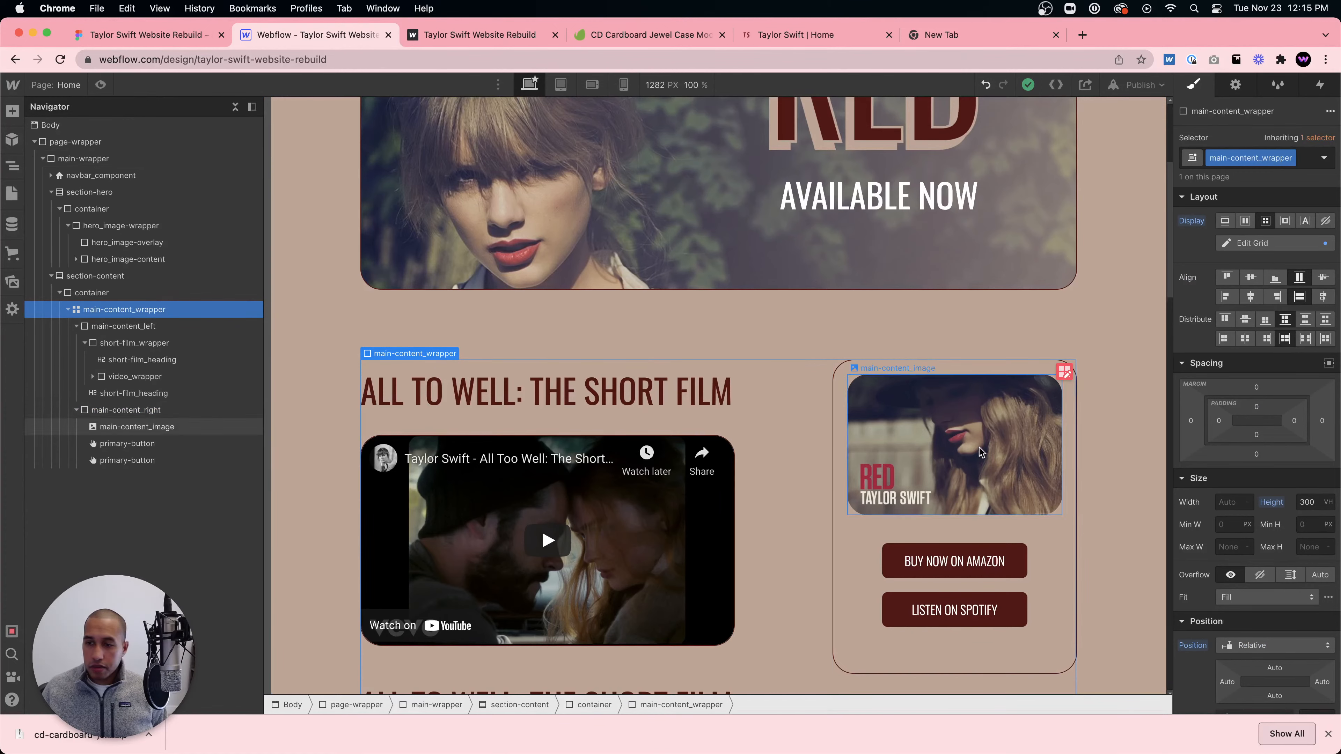
scroll(716, 454, "down", 6)
scroll(715, 453, "up", 3)
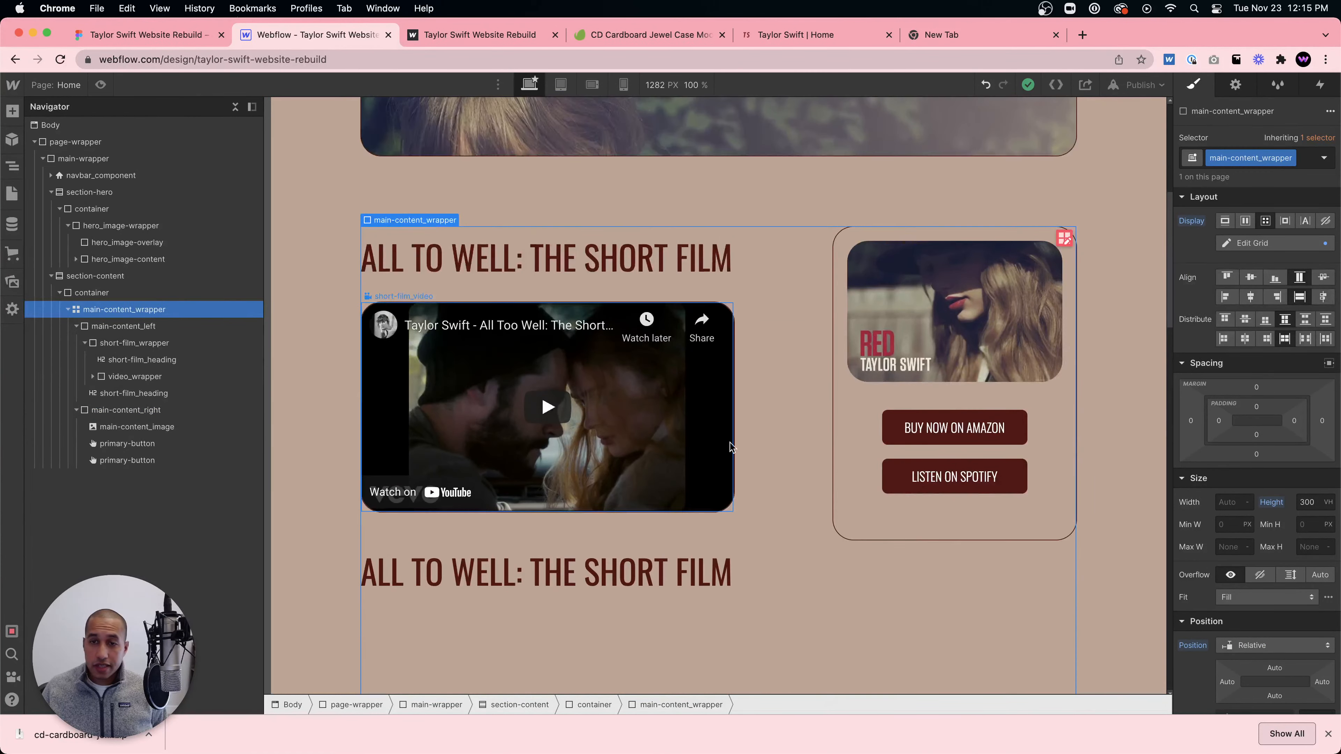
left_click(861, 434)
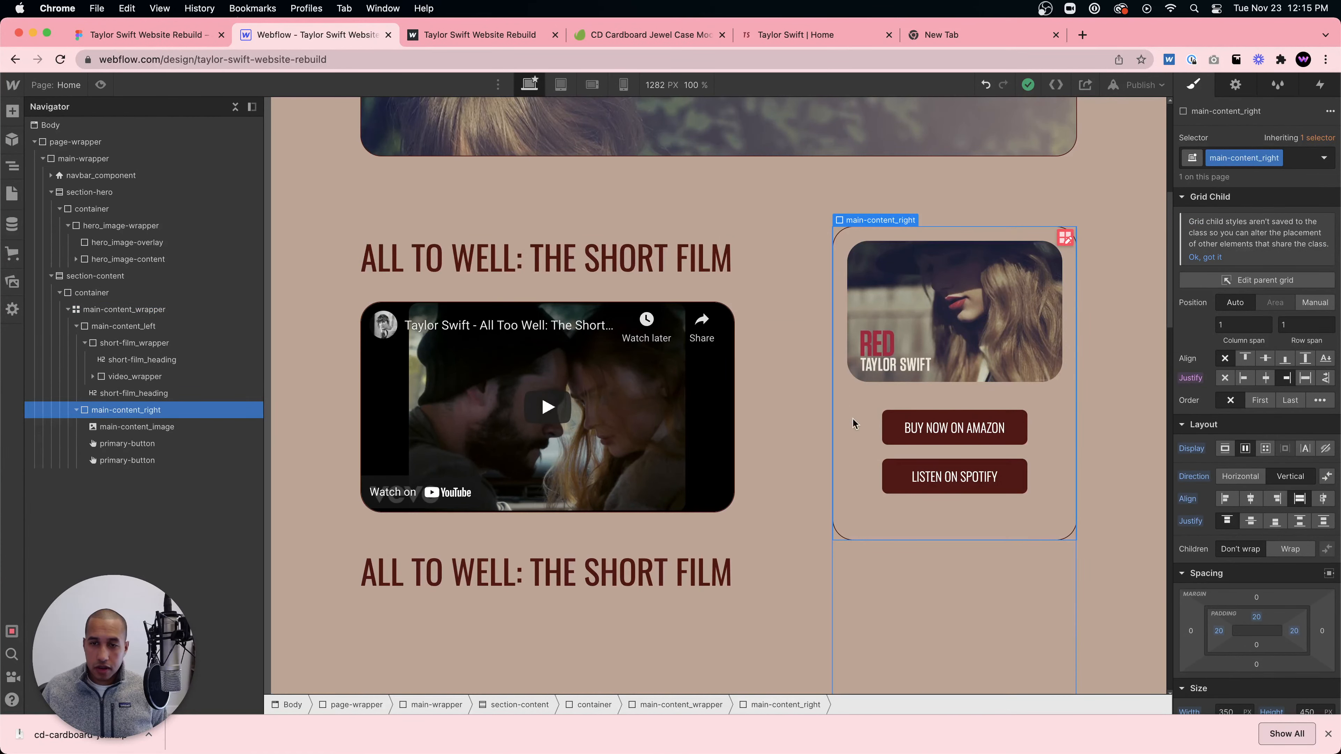
scroll(1270, 511, "down", 4)
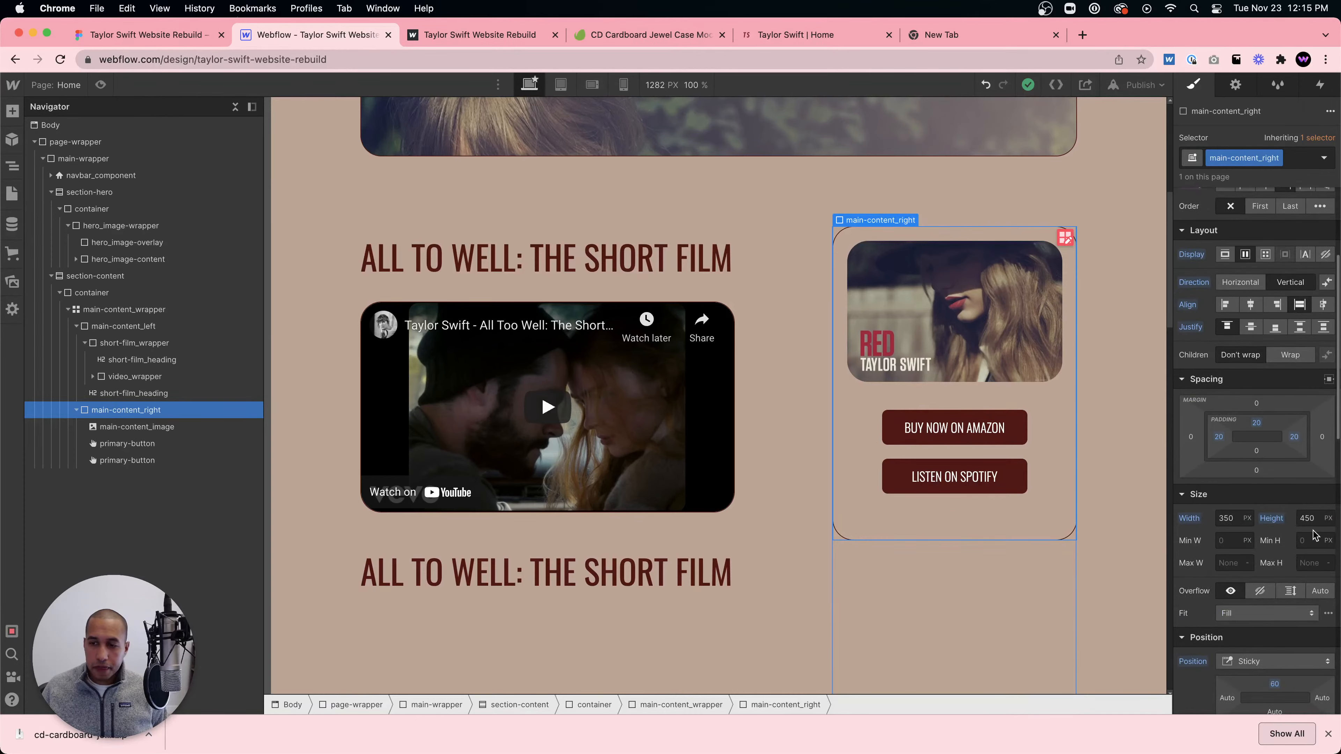
scroll(1309, 532, "down", 4)
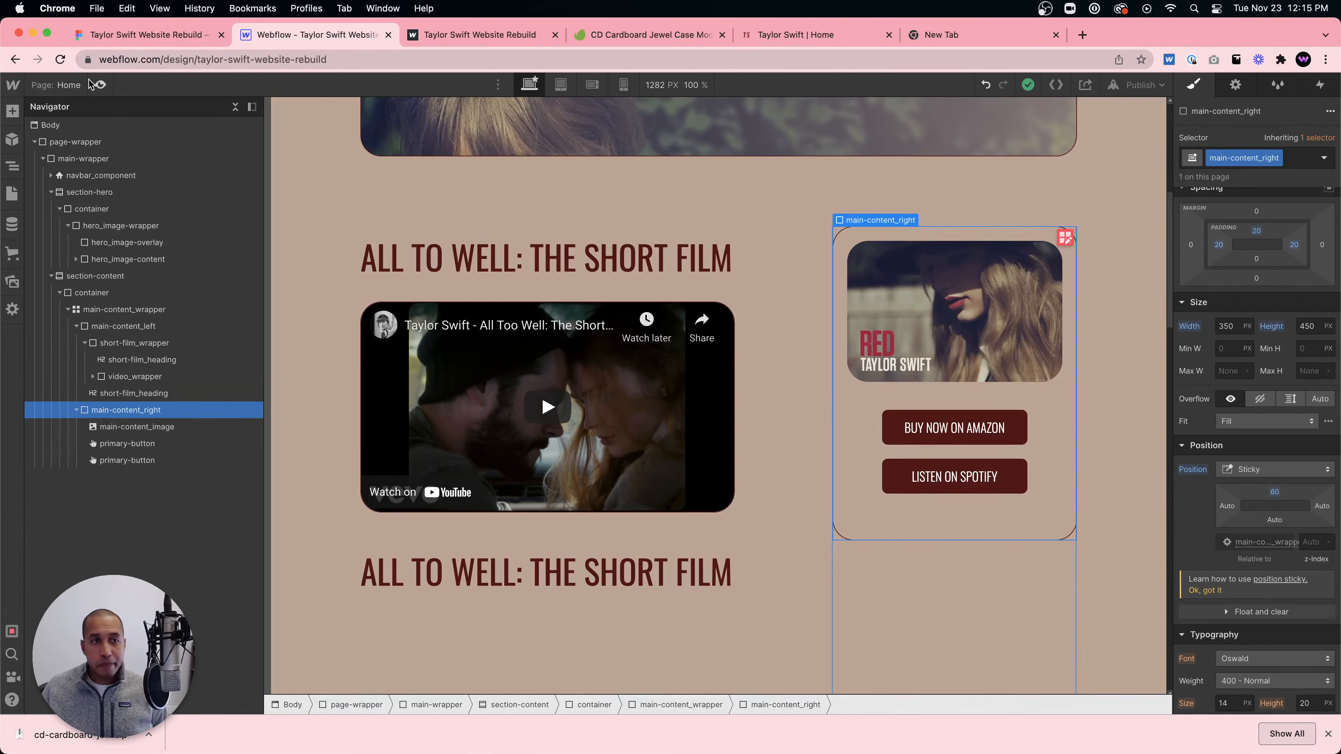
left_click(99, 84)
scroll(788, 347, "down", 10)
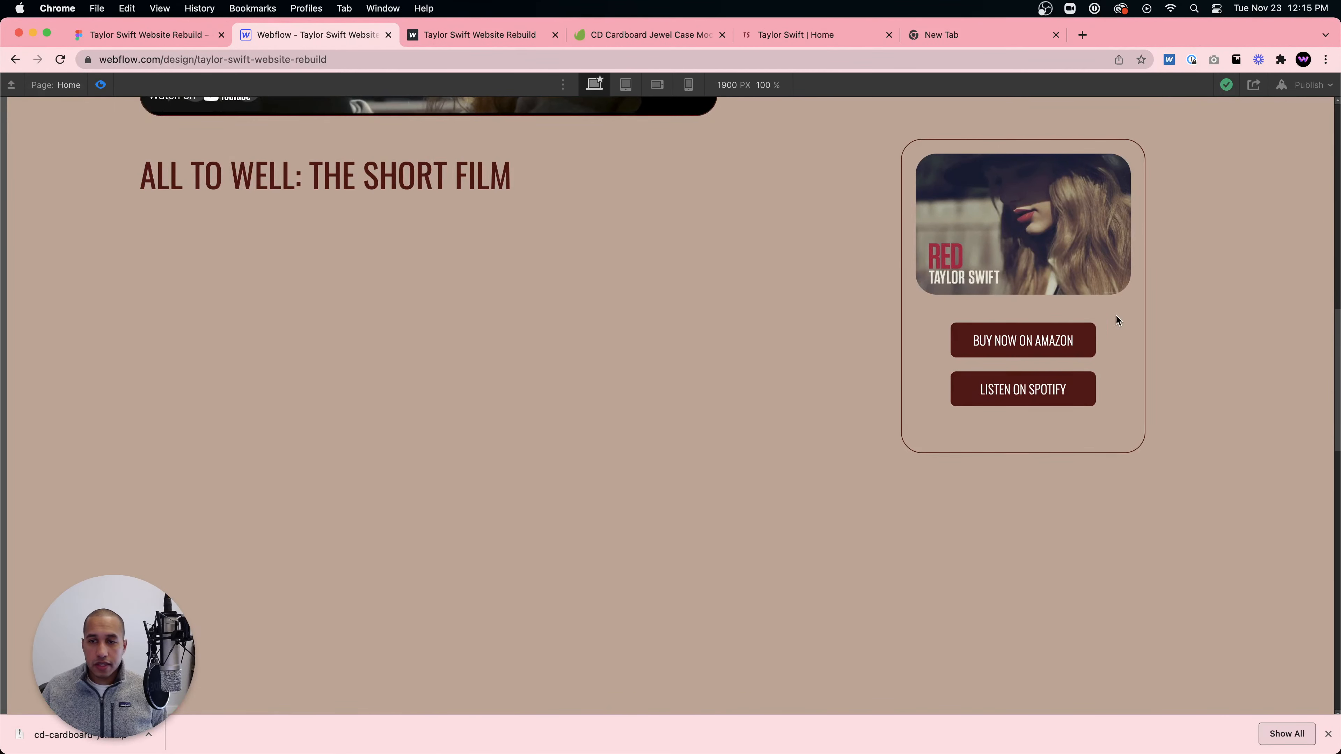
- Preview how the page scrolls between the hero, video and copied heading, dismiss the downloads bar, and return to editing
scroll(1056, 288, "up", 10)
scroll(1045, 325, "down", 9)
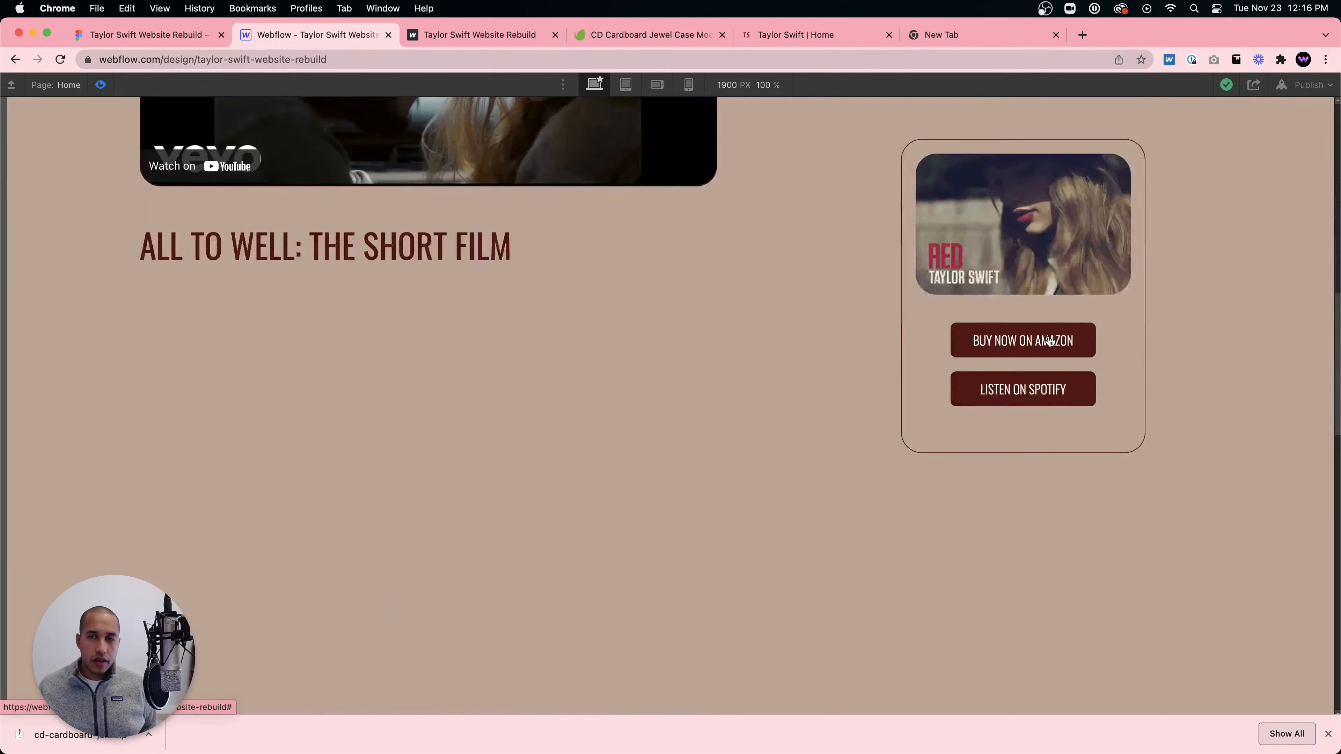
scroll(1084, 304, "down", 1)
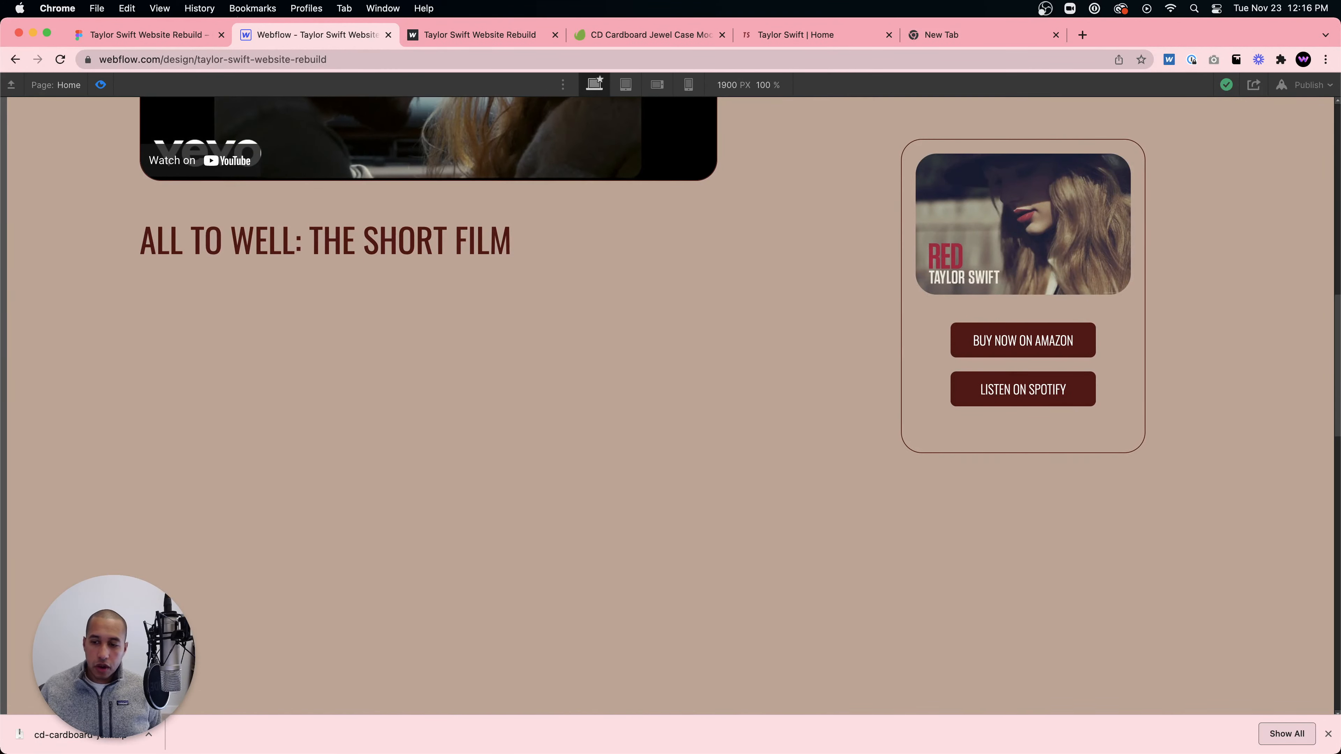
left_click(1329, 734)
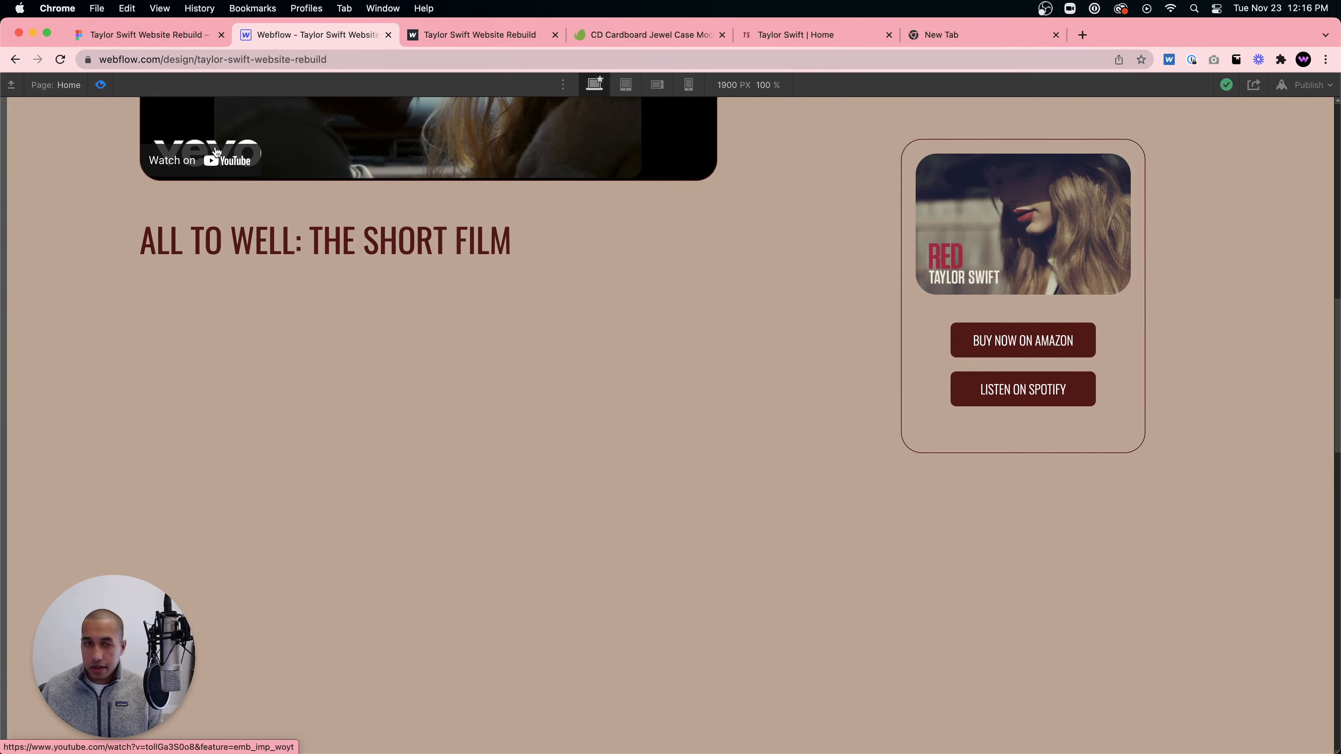
scroll(365, 227, "up", 12)
scroll(539, 270, "down", 10)
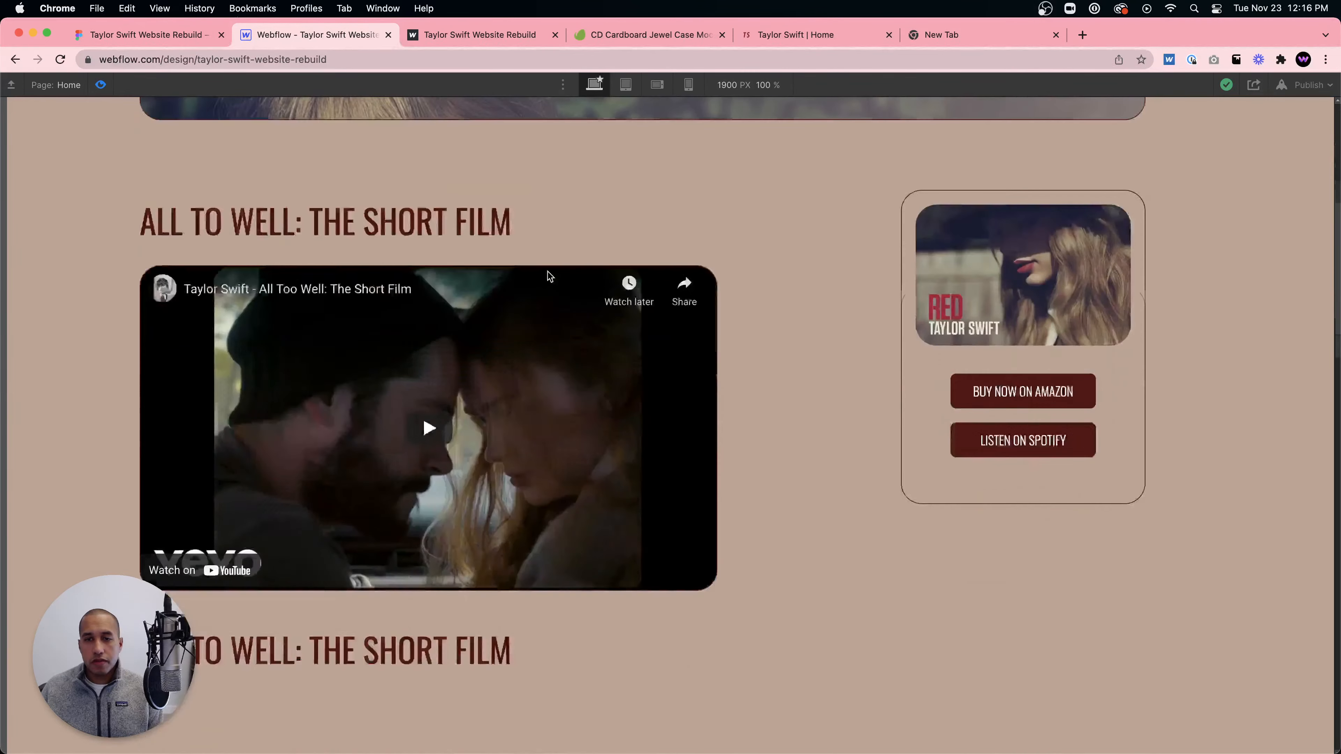
scroll(548, 271, "up", 8)
scroll(549, 272, "down", 10)
left_click(101, 84)
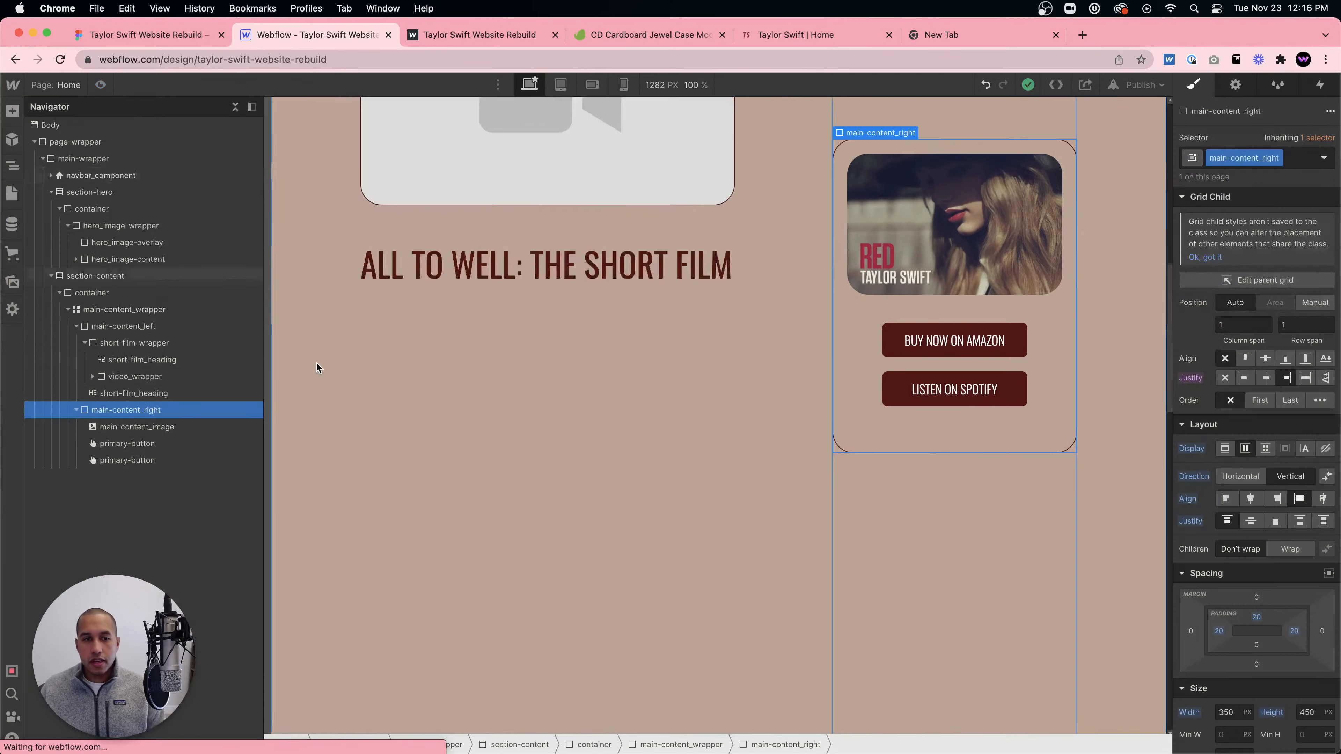
- Replace the text of the copied heading below the video with "ALBUM"
left_click(453, 280)
double_click(453, 279)
type("ALBUM")
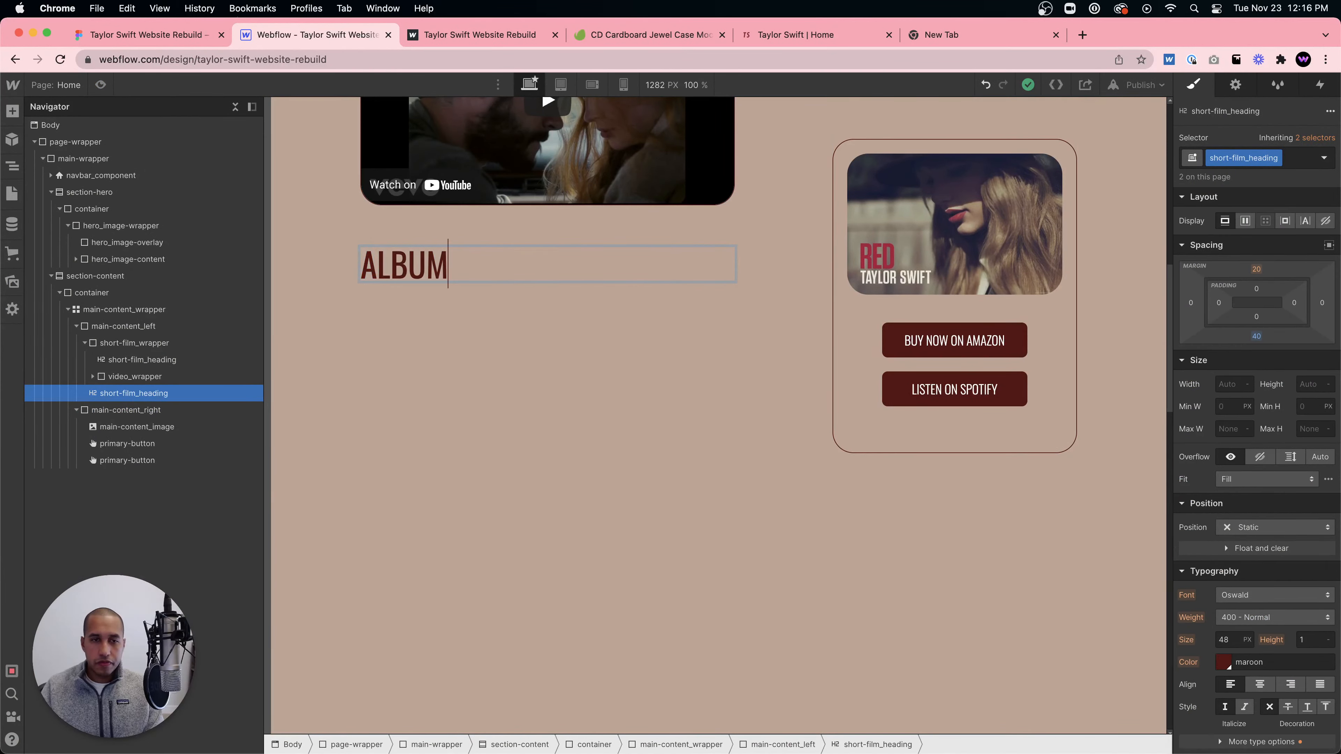
left_click(460, 282)
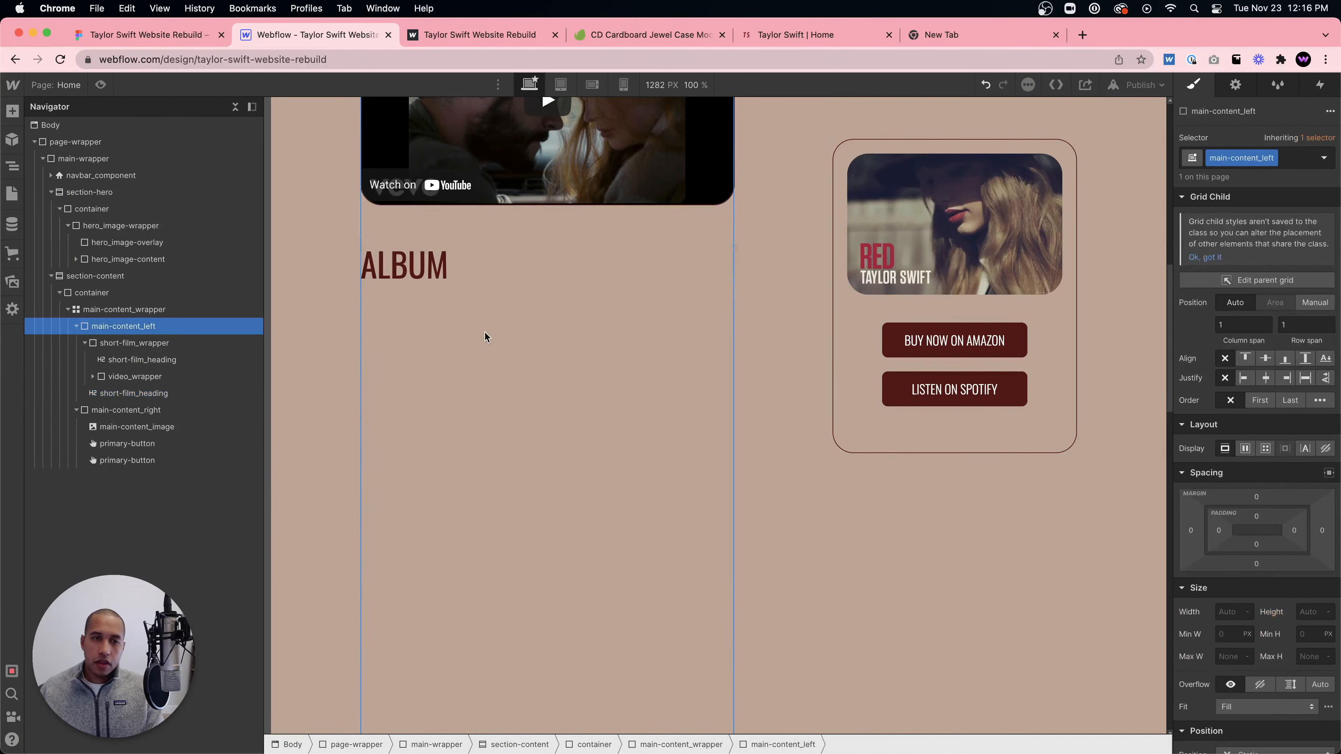
left_click(456, 277)
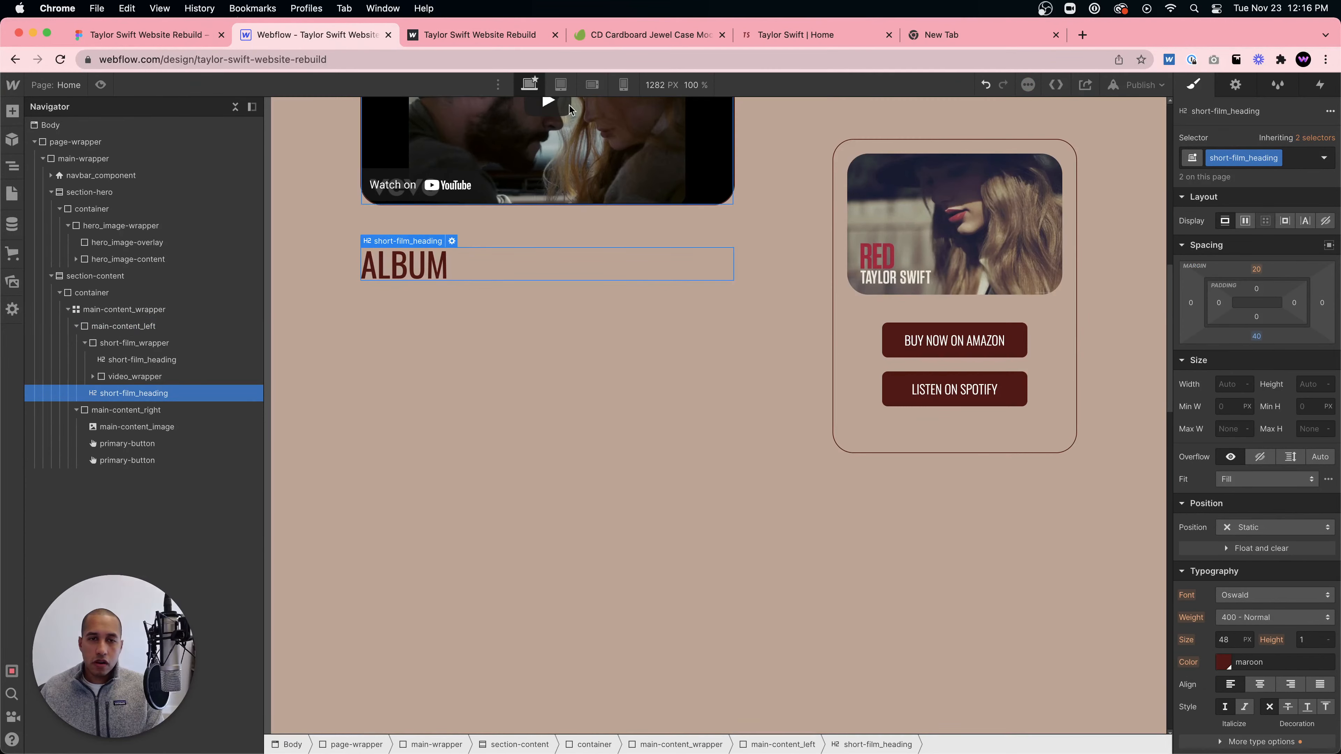
- Check the CD description on the taylorswift.com home page as reference for the album content, and return to the Webflow project
scroll(560, 304, "up", 6)
scroll(585, 289, "down", 2)
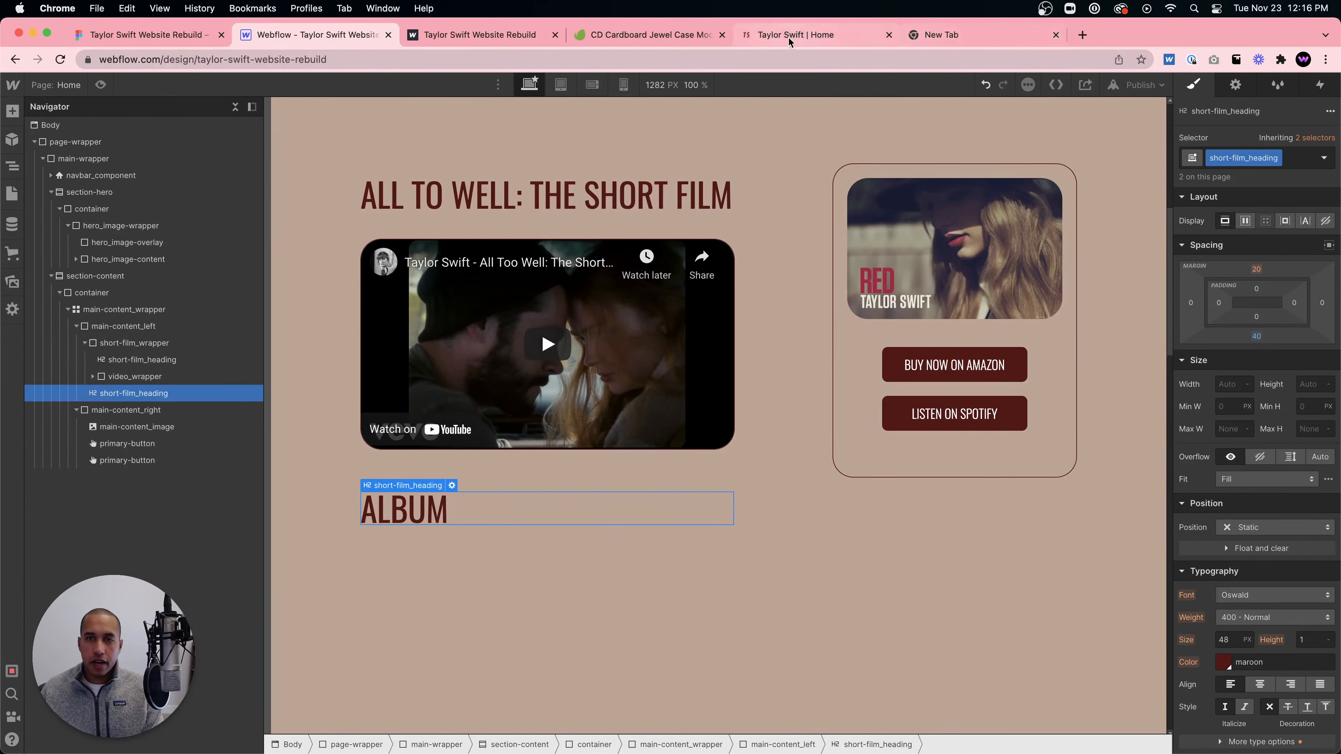
left_click(510, 571)
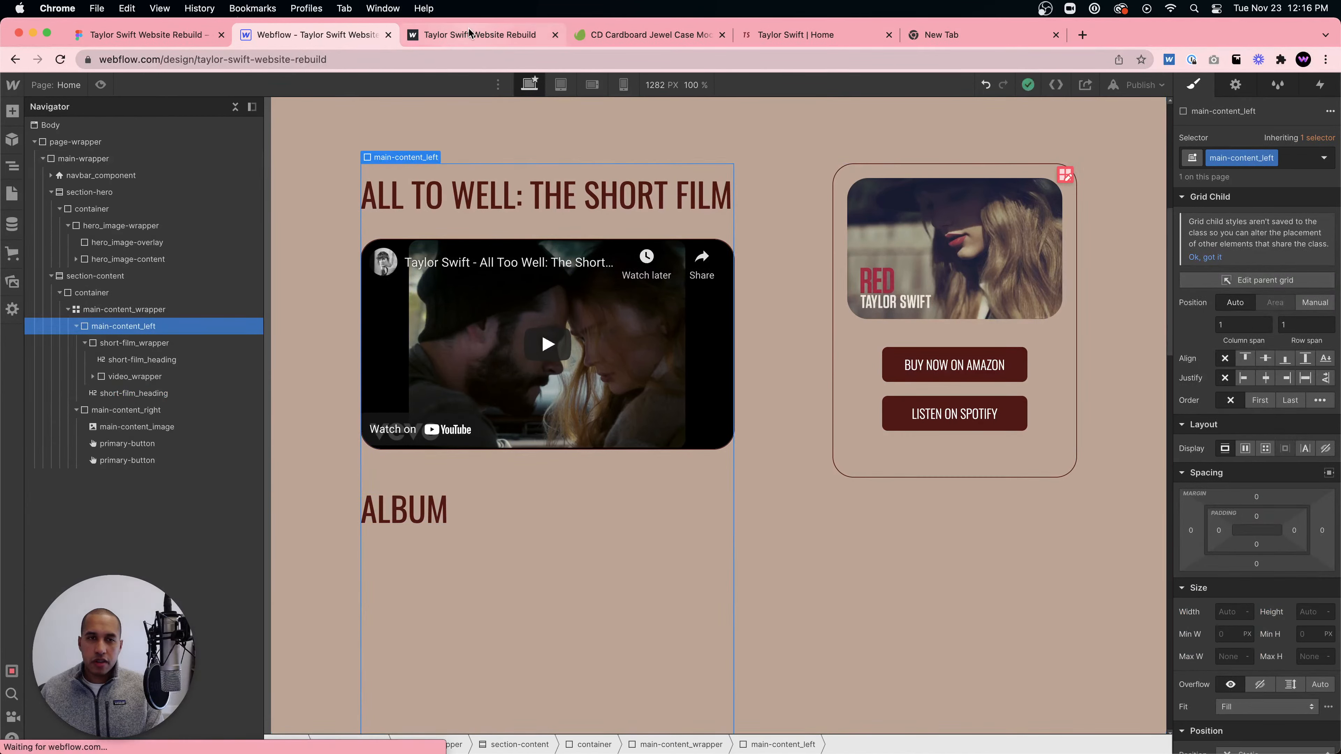
left_click(539, 34)
left_click(810, 36)
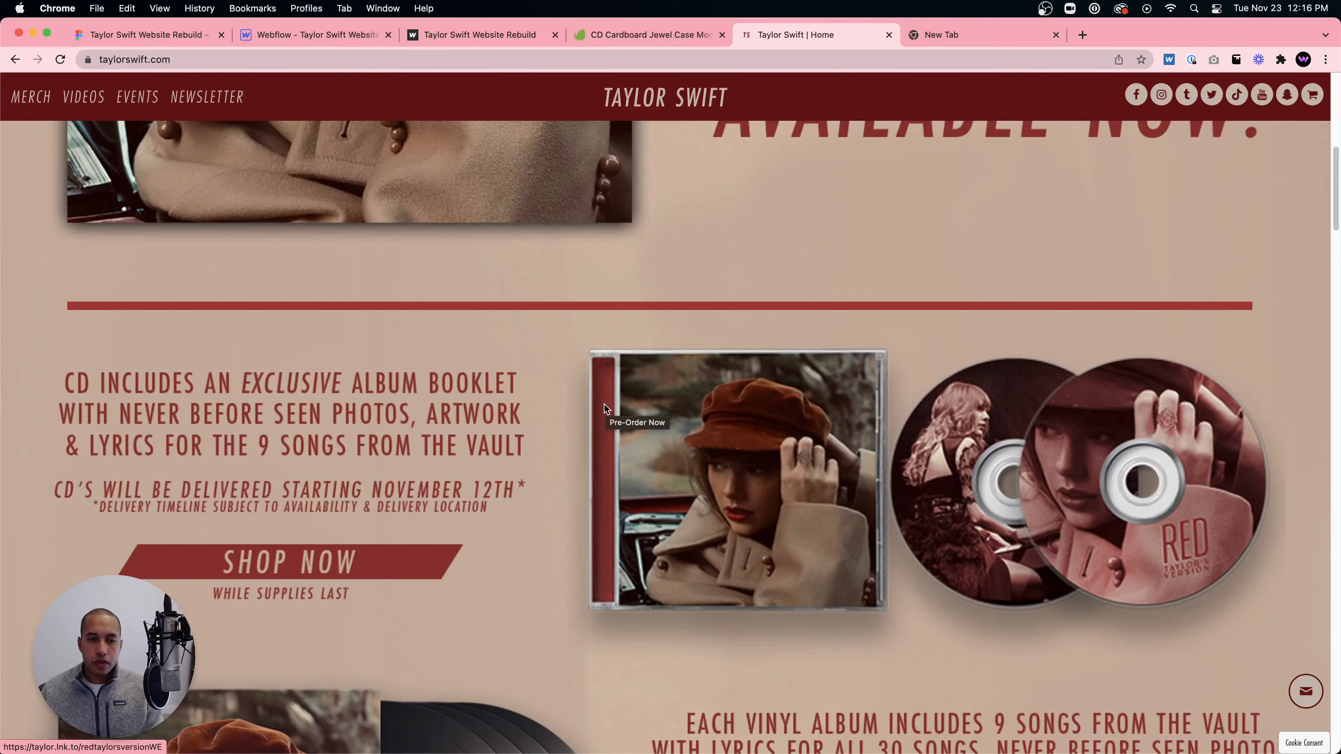
left_click(310, 35)
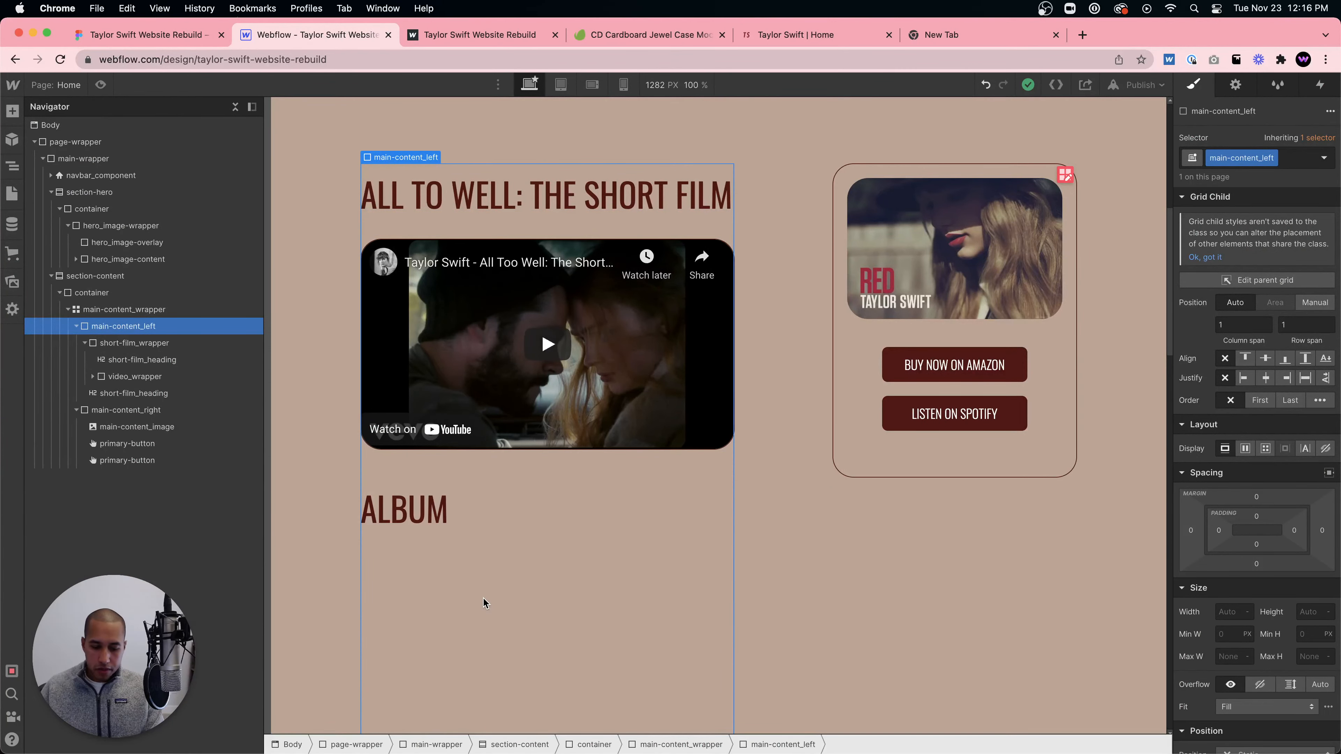
- Add an H3 heading reading "CD VERSION" below the ALBUM heading in main-content_left
key("super+e")
type("heading")
key("Return")
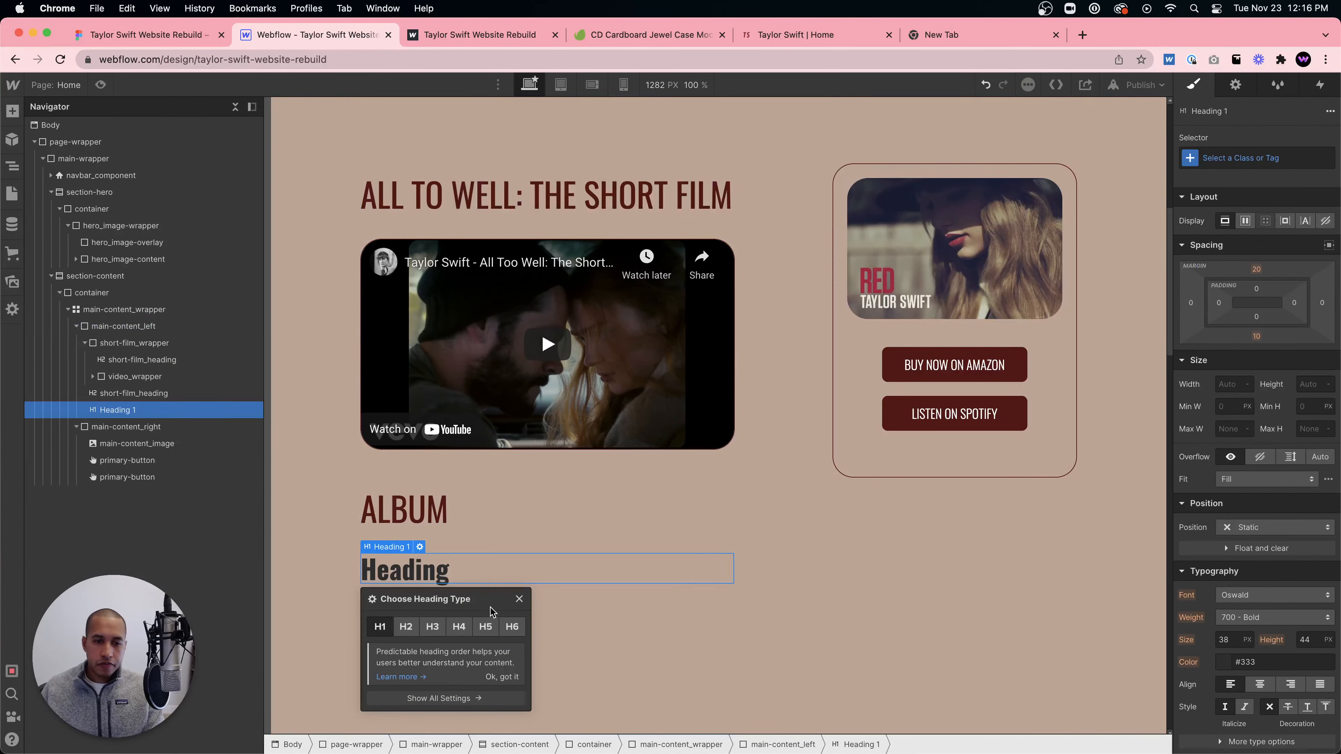
left_click(440, 626)
left_click(436, 571)
double_click(437, 568)
type("CD VERSION")
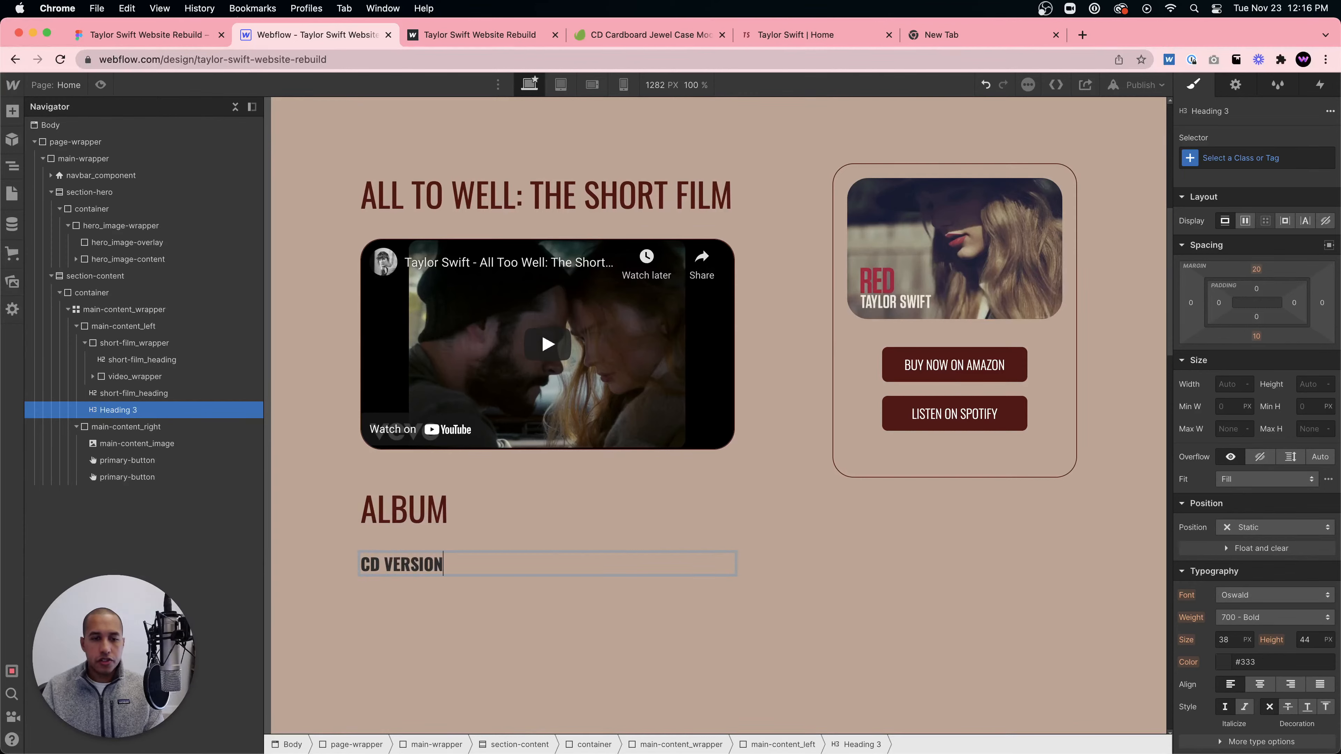
key("Escape")
left_click(1262, 158)
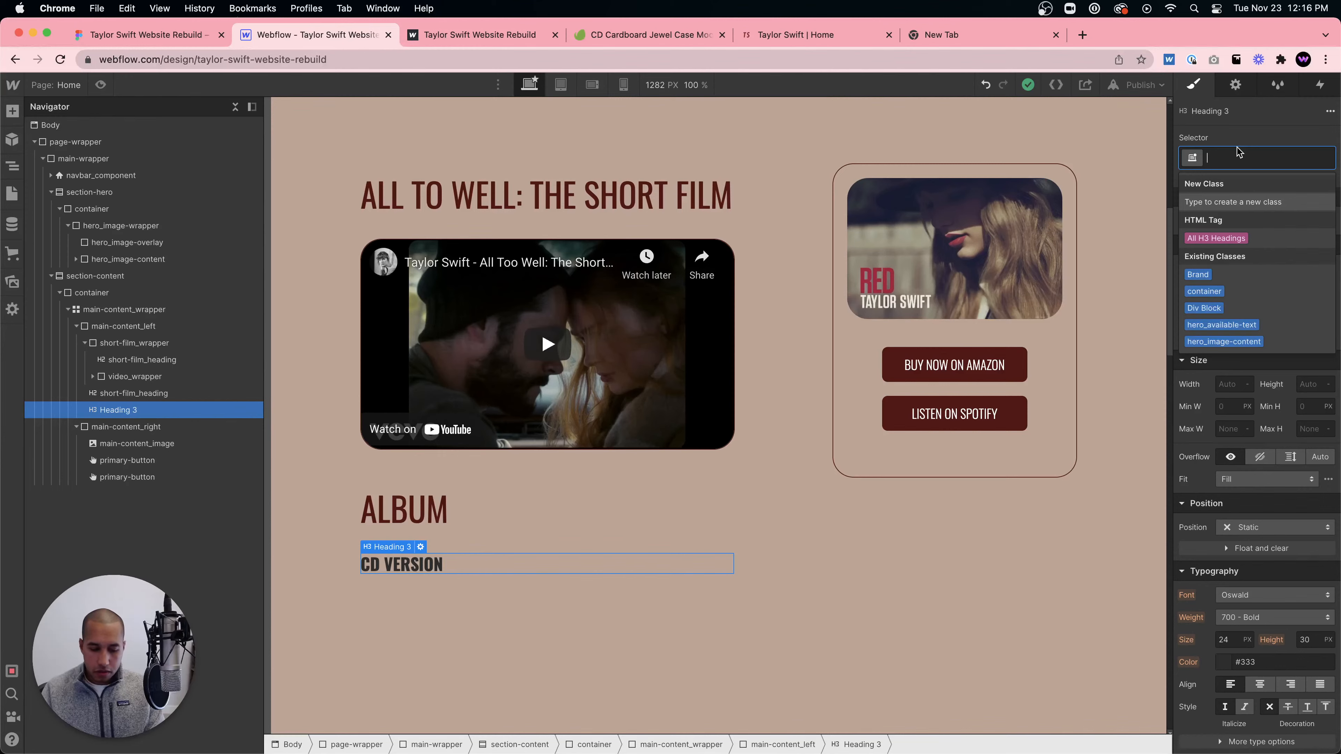
type("albu")
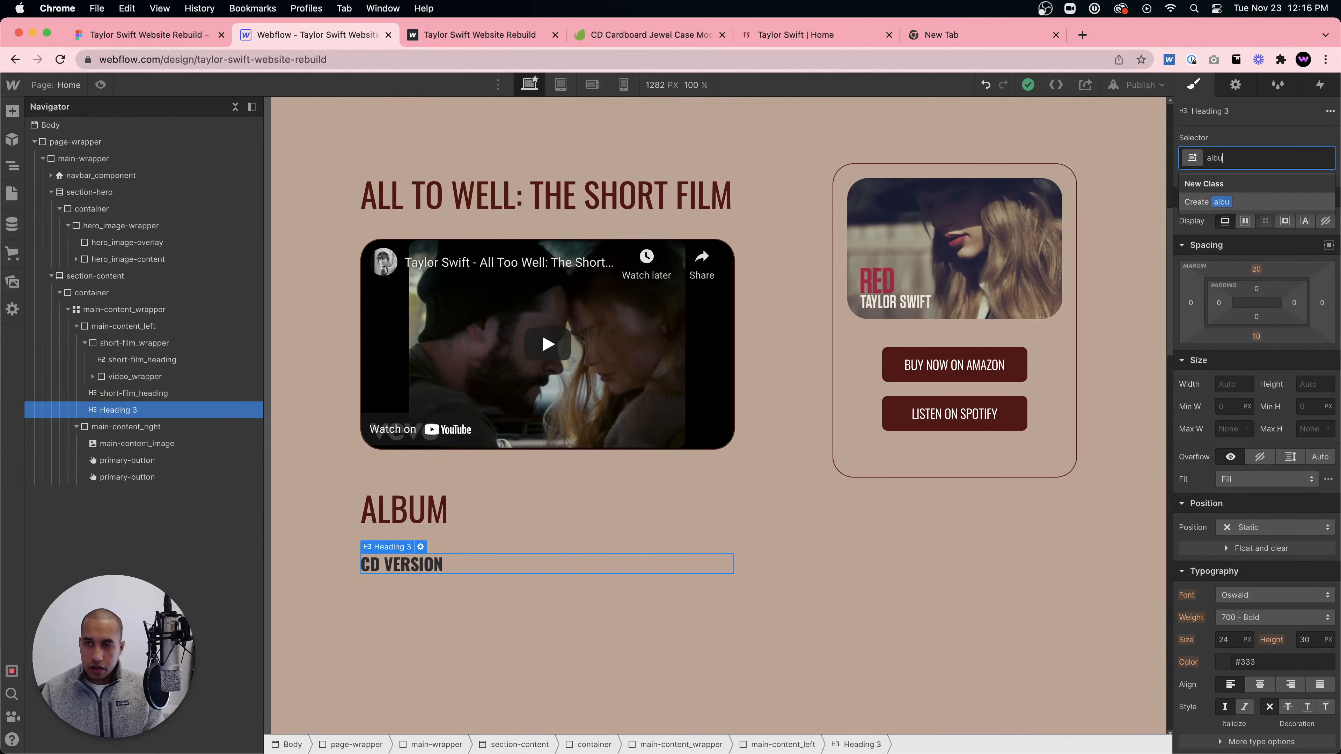
left_click(132, 393)
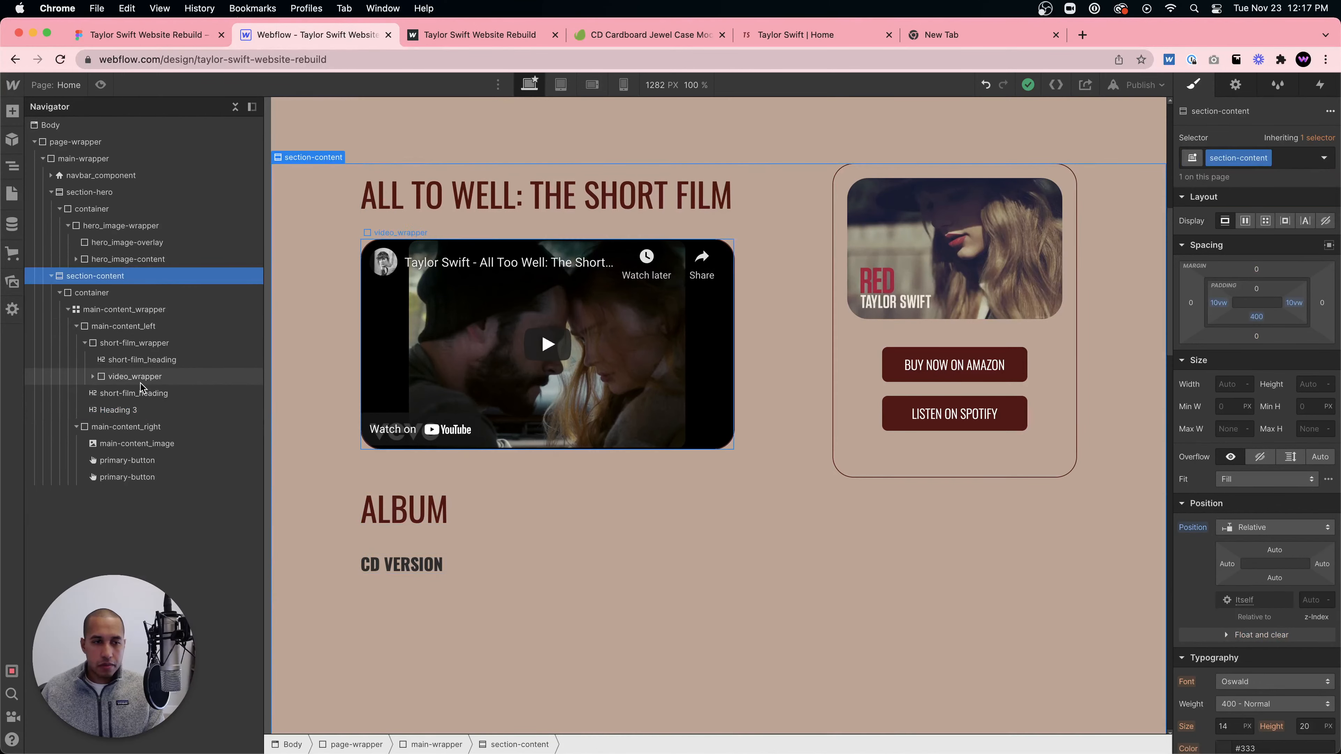
- Add a div block above the ALBUM heading in main-content_left and give it the class album_wrapper
left_click(121, 309)
key("super+e")
type("div")
key("Return")
left_click_drag(122, 494, 123, 395)
left_click(1261, 159)
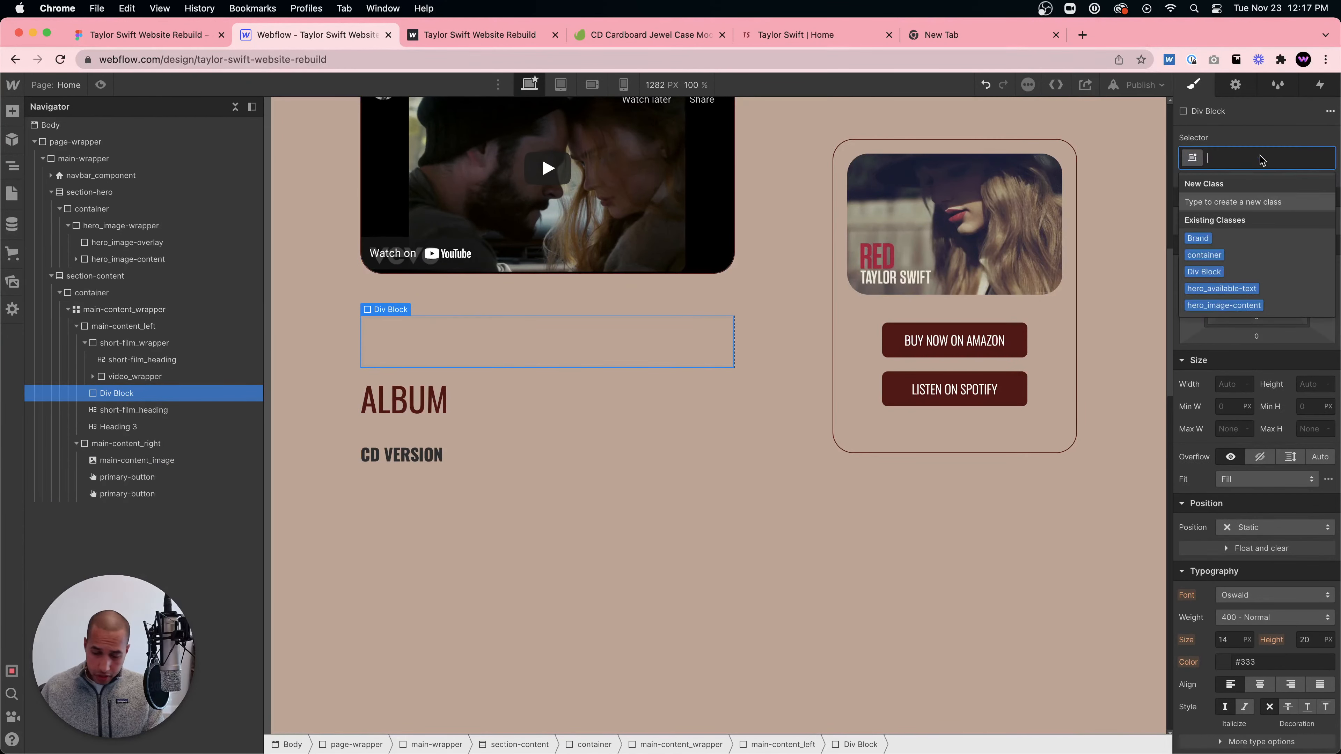
type("album_wrapper")
key("Return")
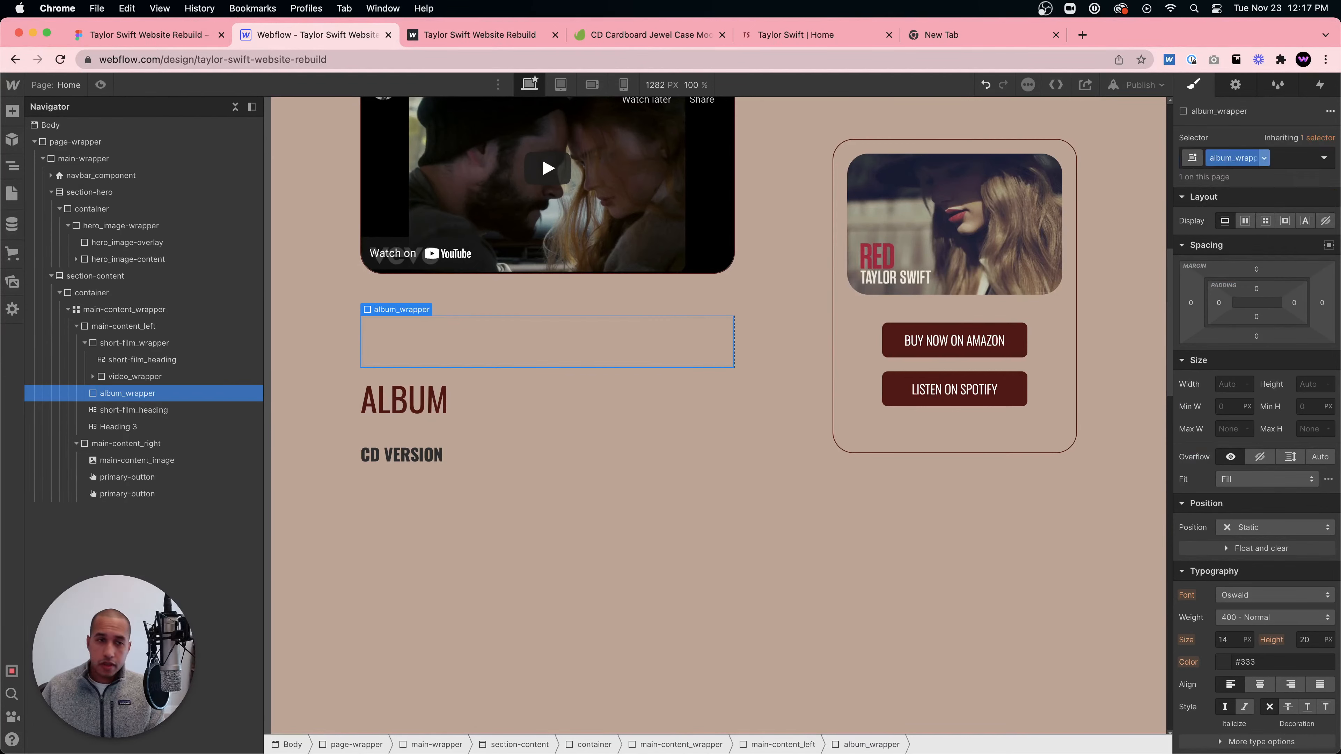
- Nest the ALBUM heading and the CD VERSION heading inside album_wrapper
left_click(110, 410)
left_click_drag(111, 410, 136, 428)
left_click(113, 426)
- Give the CD VERSION heading the class album_heading and style it with 400 - Normal weight and the Maroon color swatch
left_click(1242, 159)
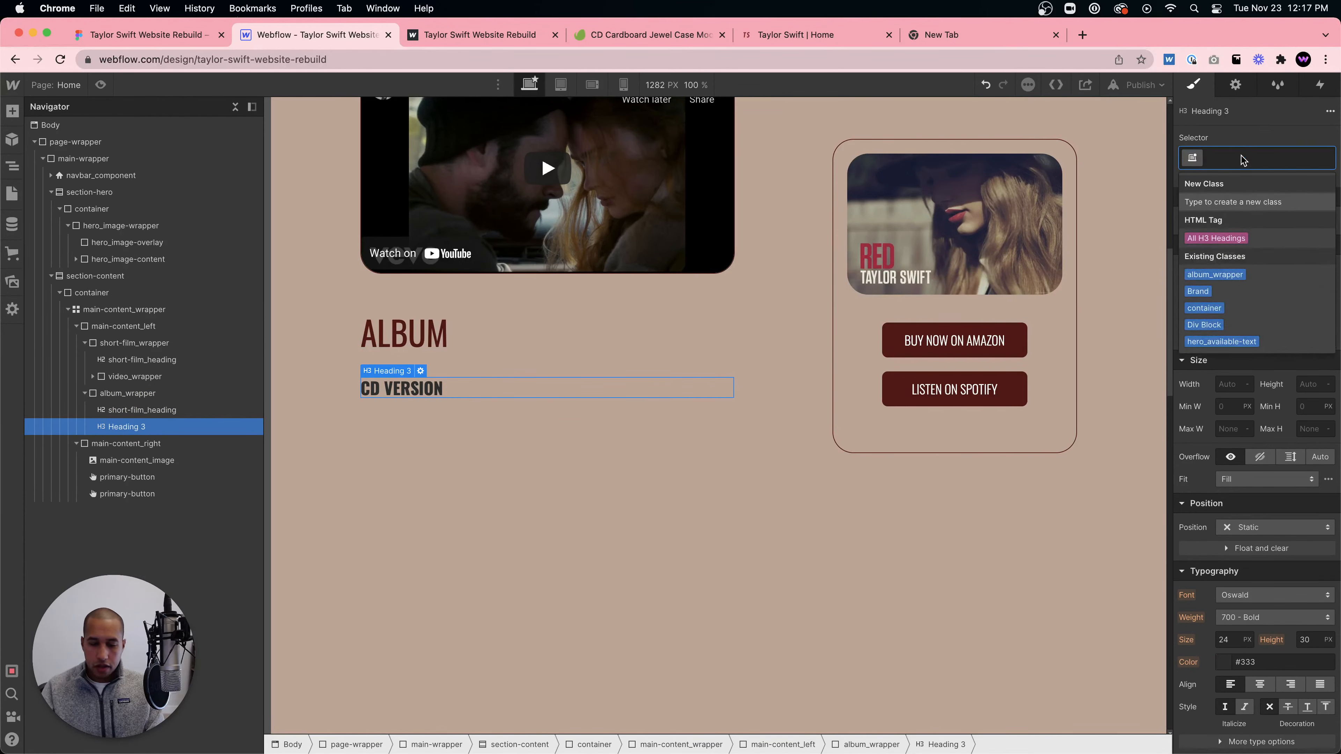
type("album_heading")
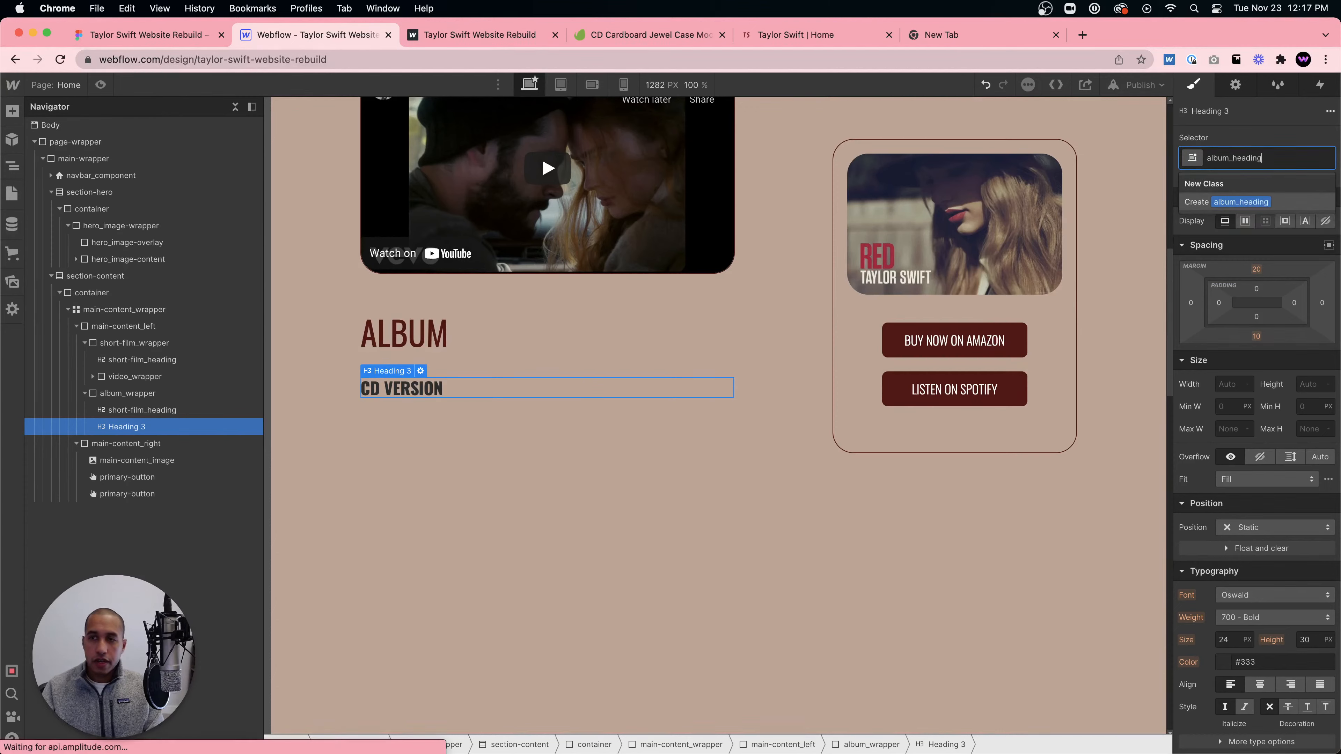
key("Return")
scroll(1244, 587, "down", 1)
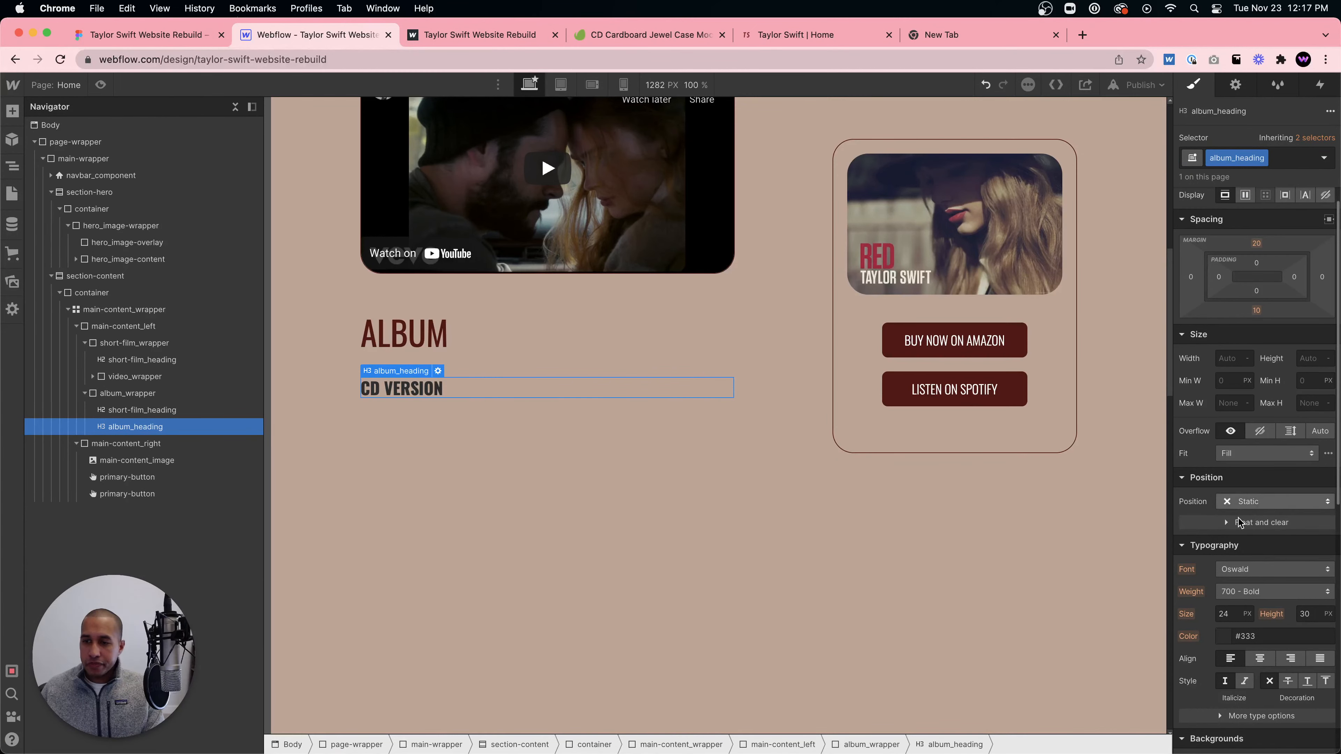
left_click(1245, 587)
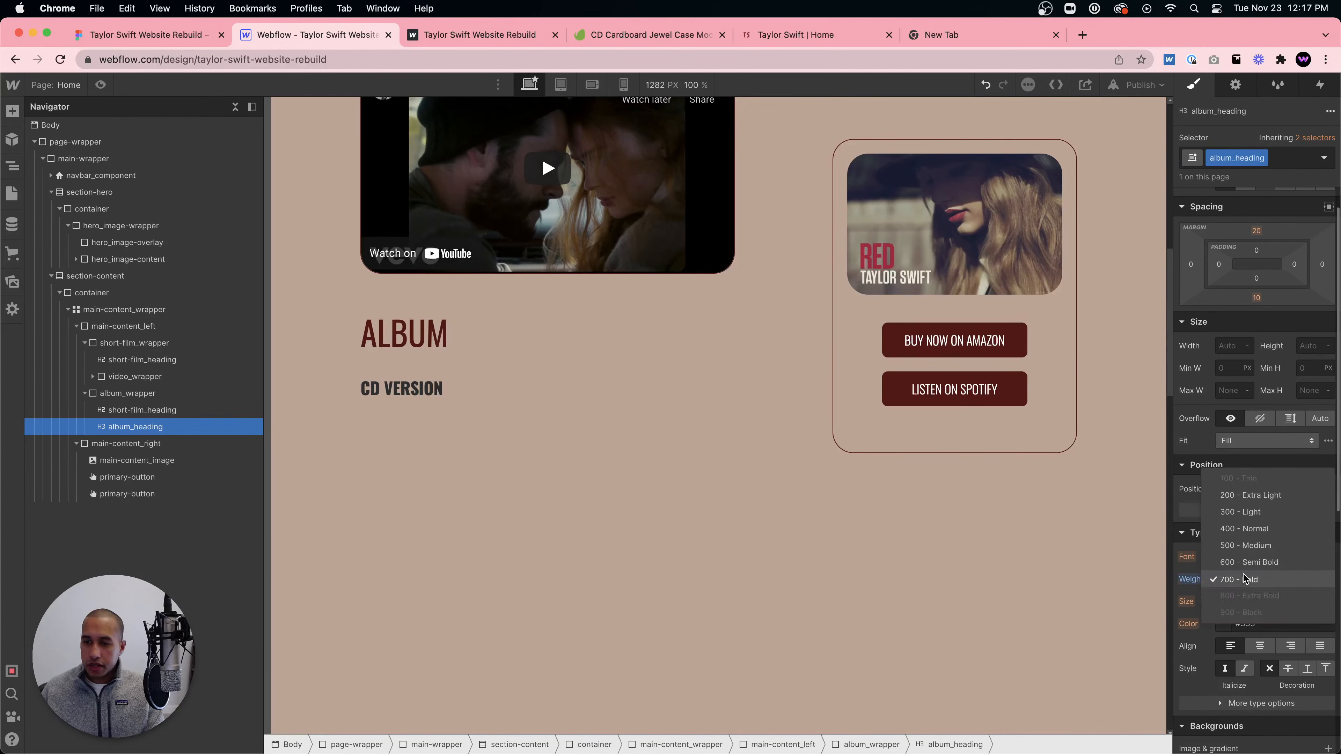
left_click(1244, 529)
left_click(1224, 624)
left_click(1217, 598)
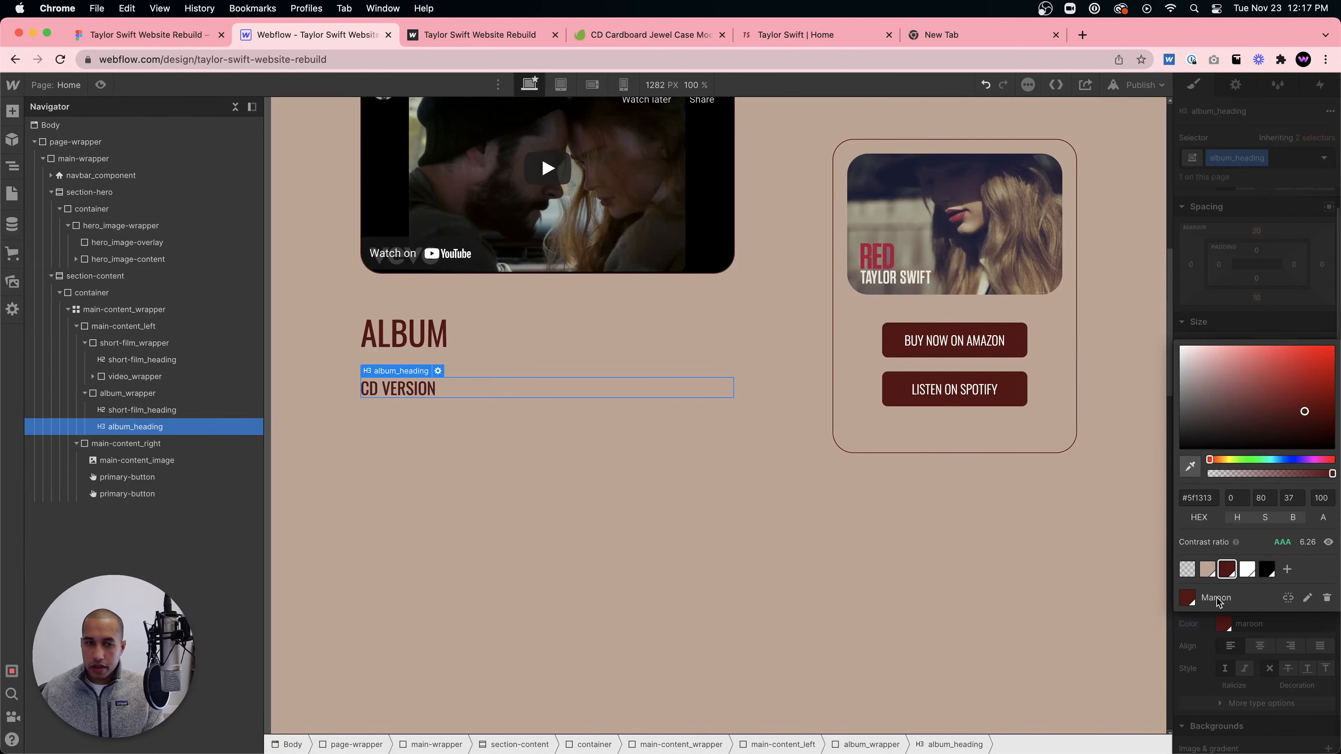
left_click(435, 404)
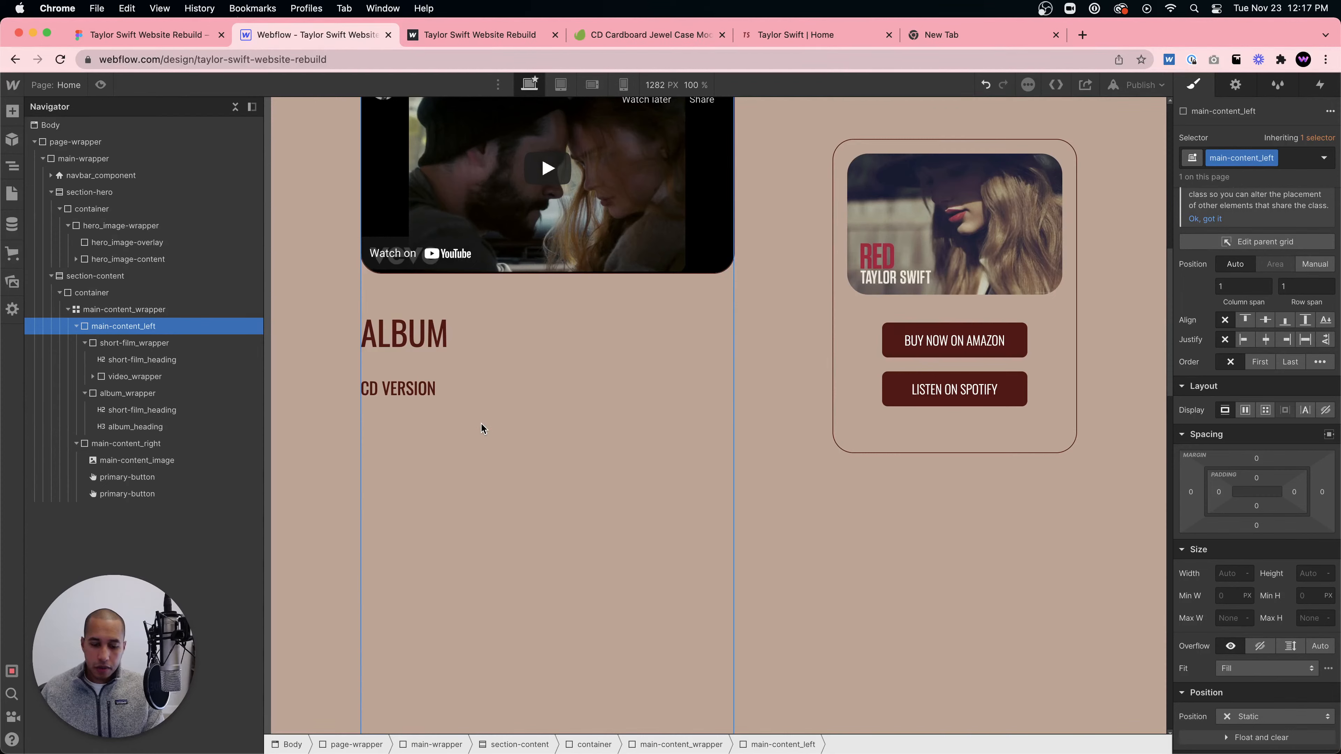
- Try to add a List Item element directly inside main-content_left
key("super+e")
type("list")
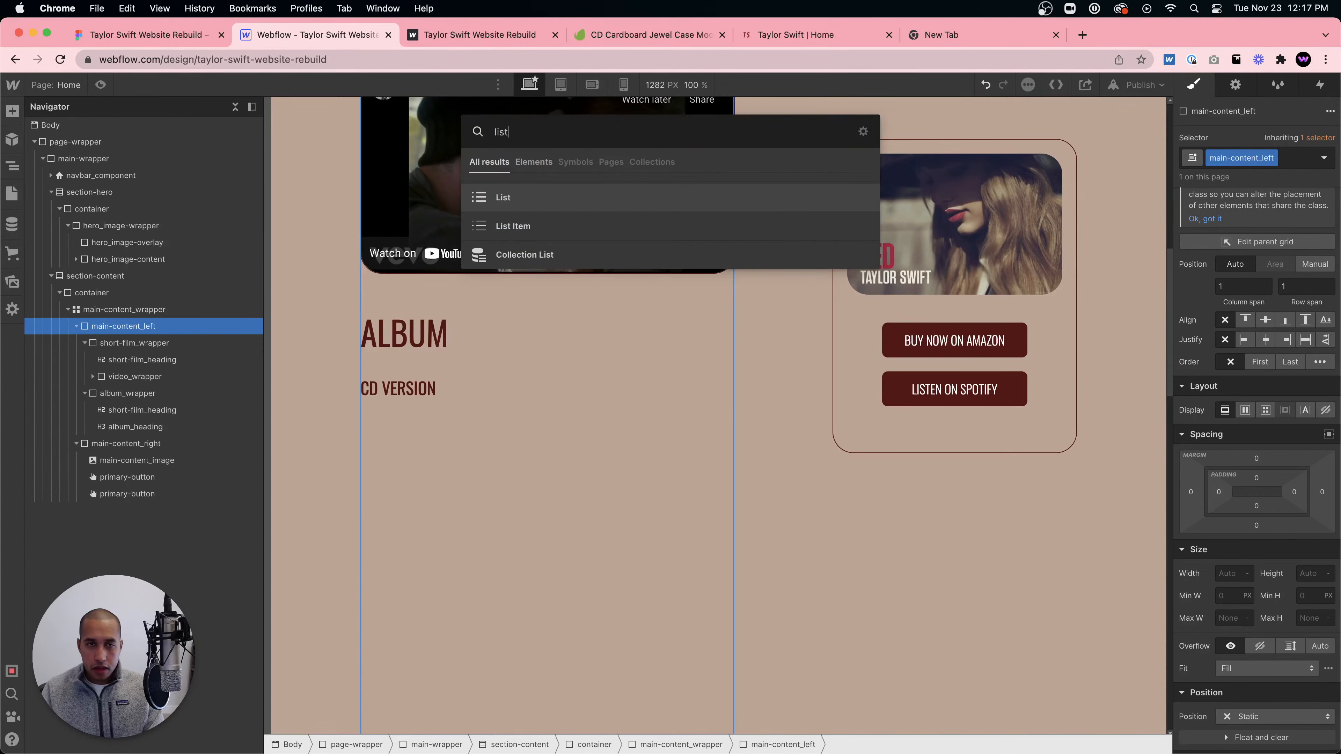
left_click(598, 237)
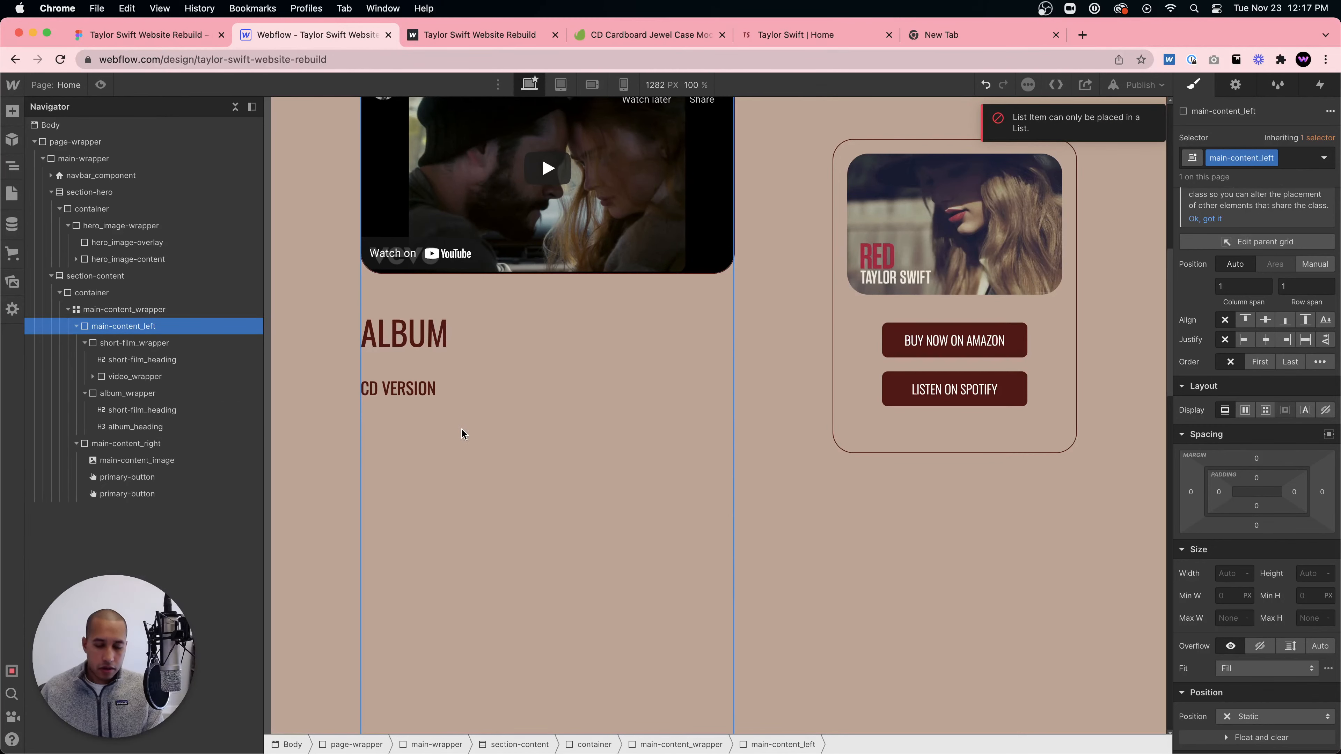
key("super+e")
type("liust")
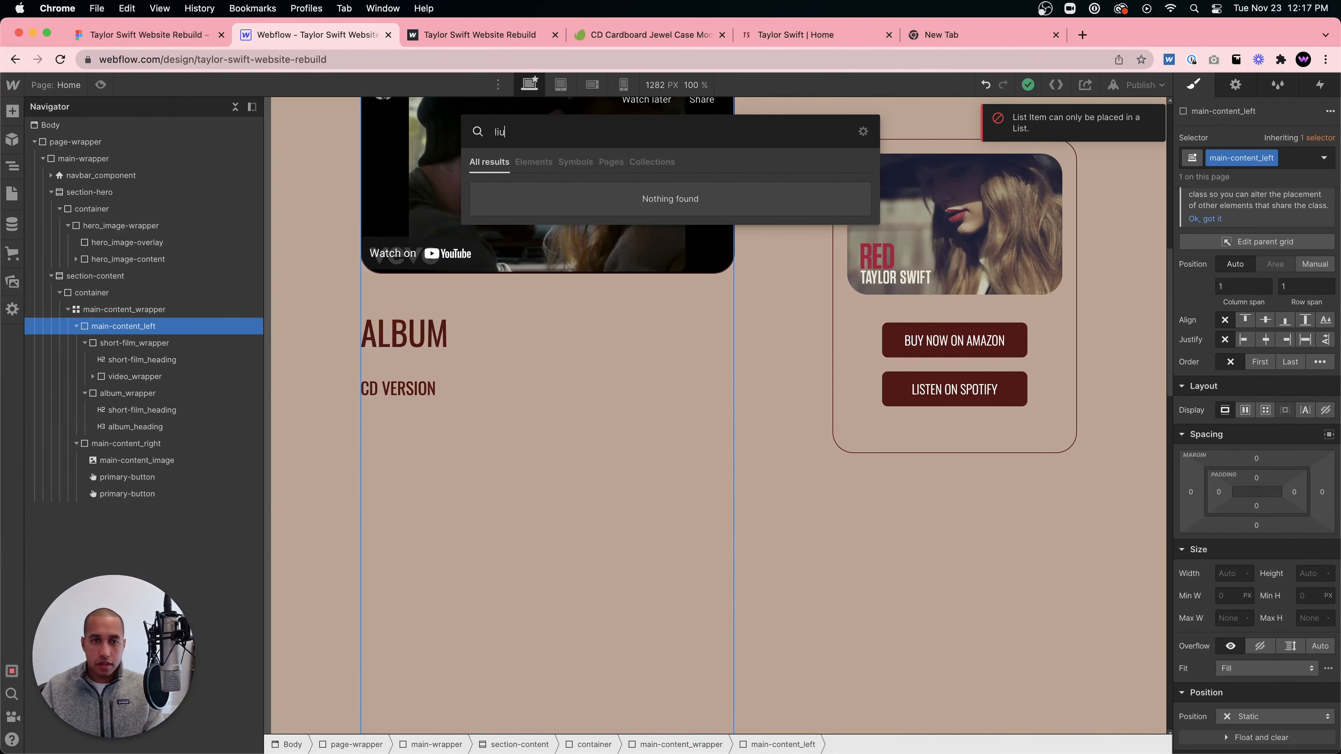
key("BackSpace")
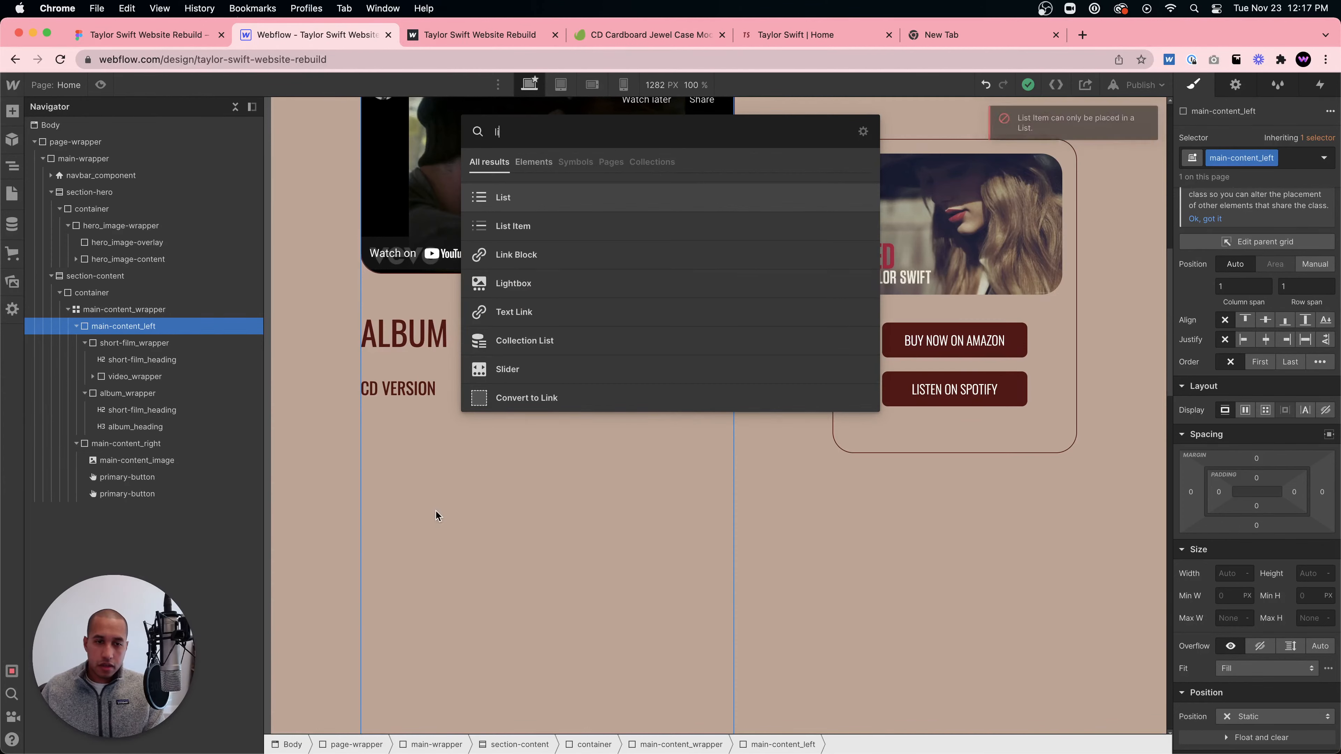
key("Escape")
- Add a List element at the end of main-content_left, below album_wrapper
left_click(401, 390)
left_click(448, 423)
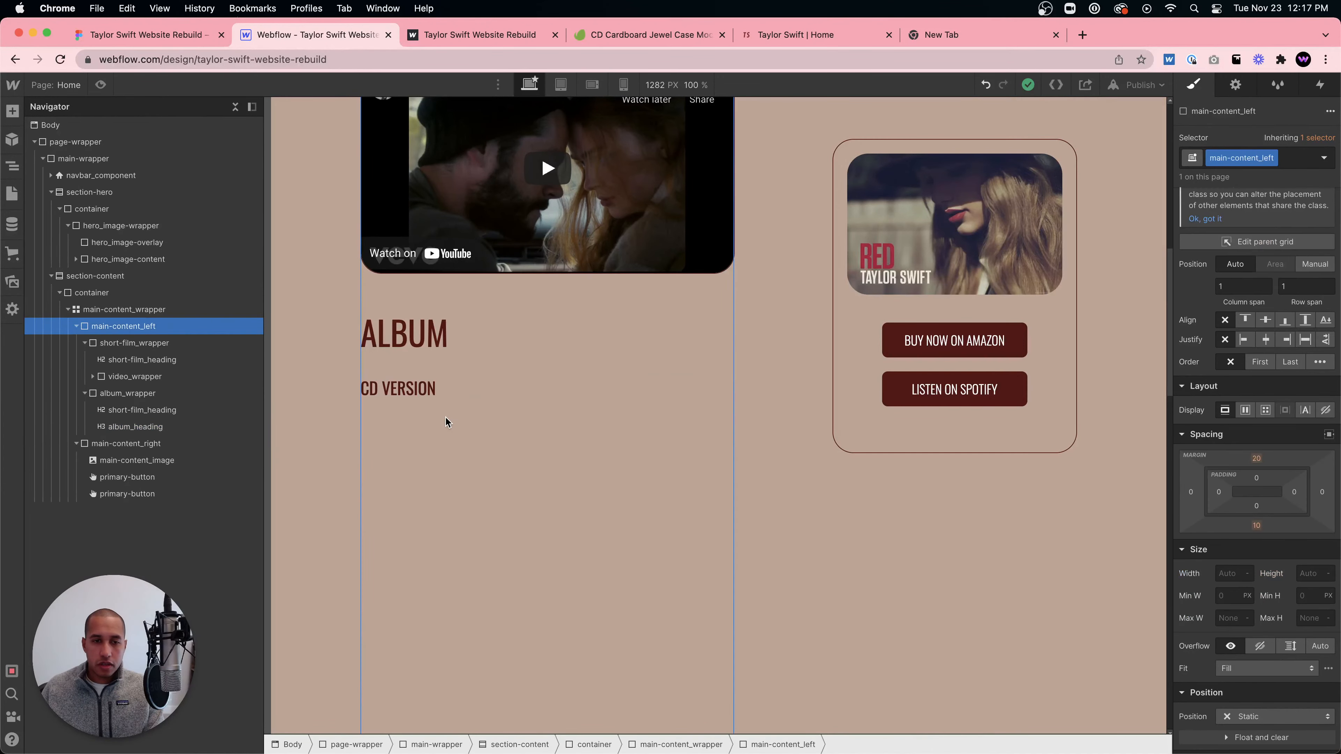
key("super+e")
type("list")
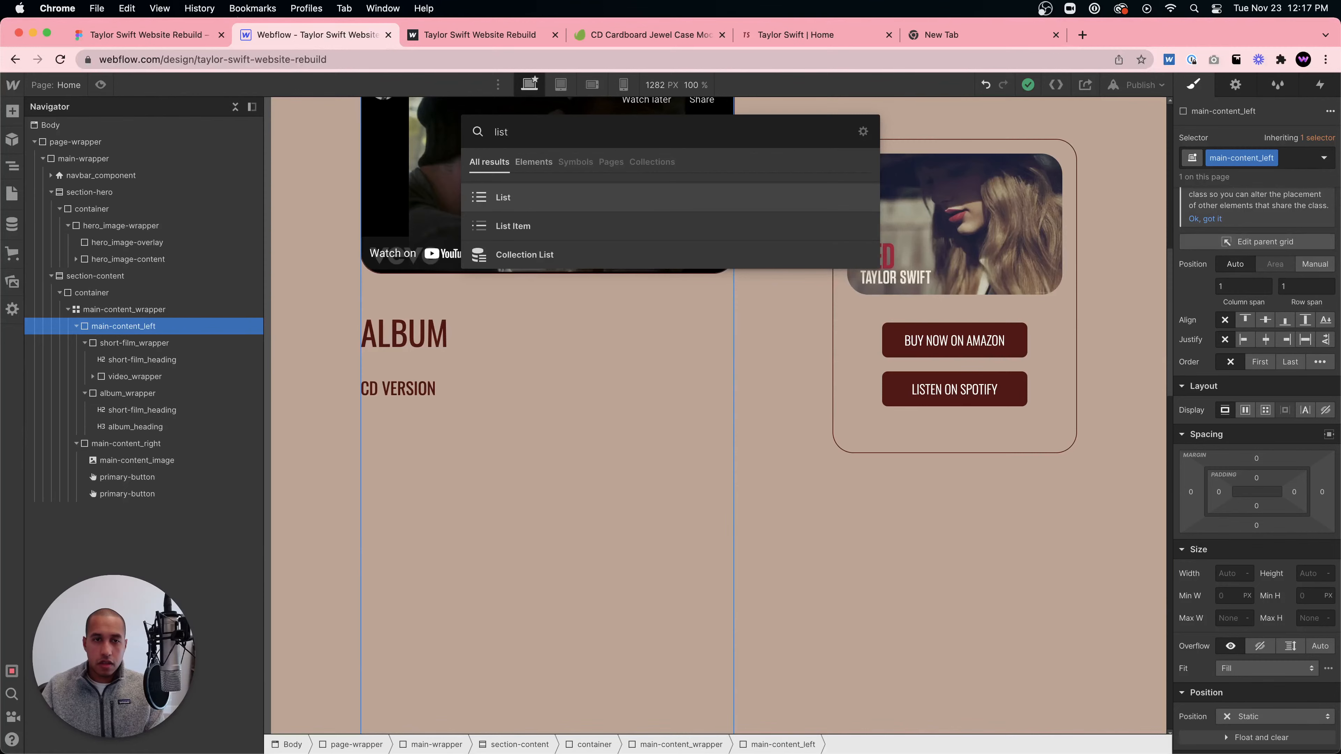
key("Return")
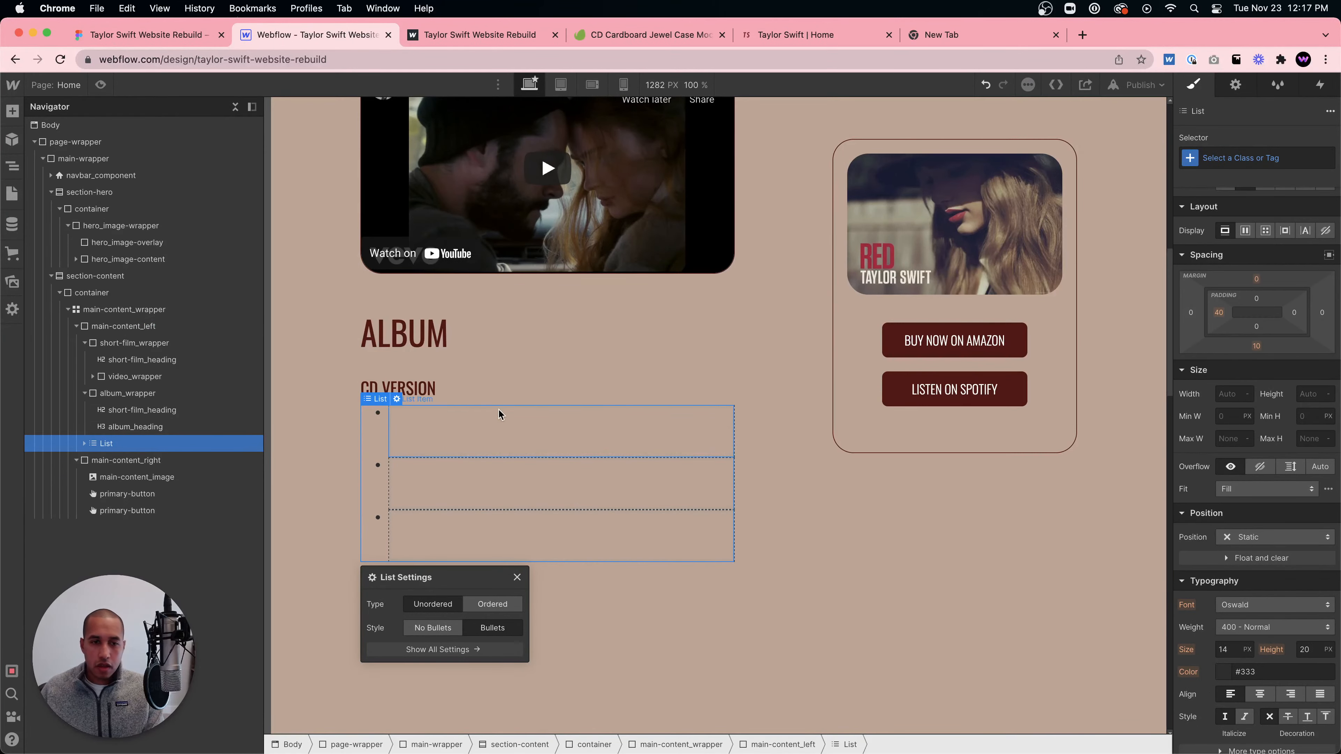
- Extend the CD VERSION heading's text to "CD VERSION INCLUDES:"
left_click(495, 422)
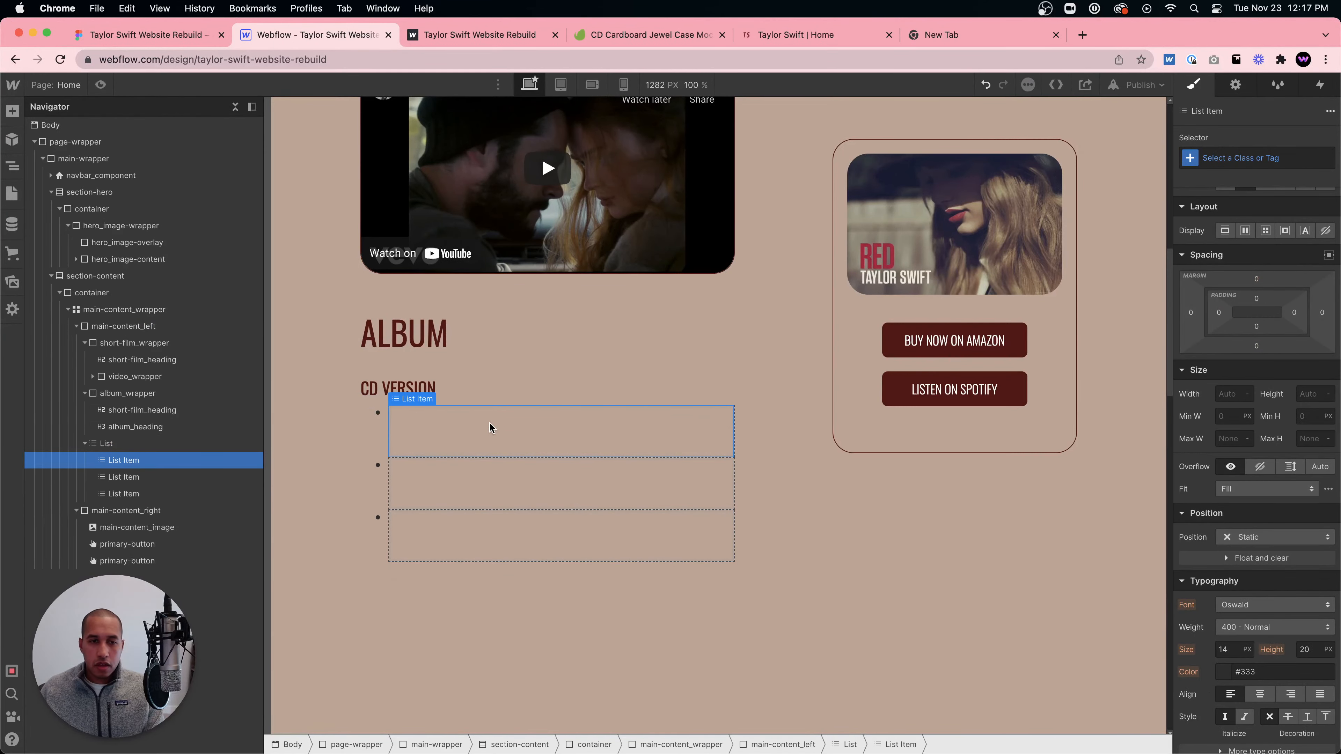
double_click(445, 394)
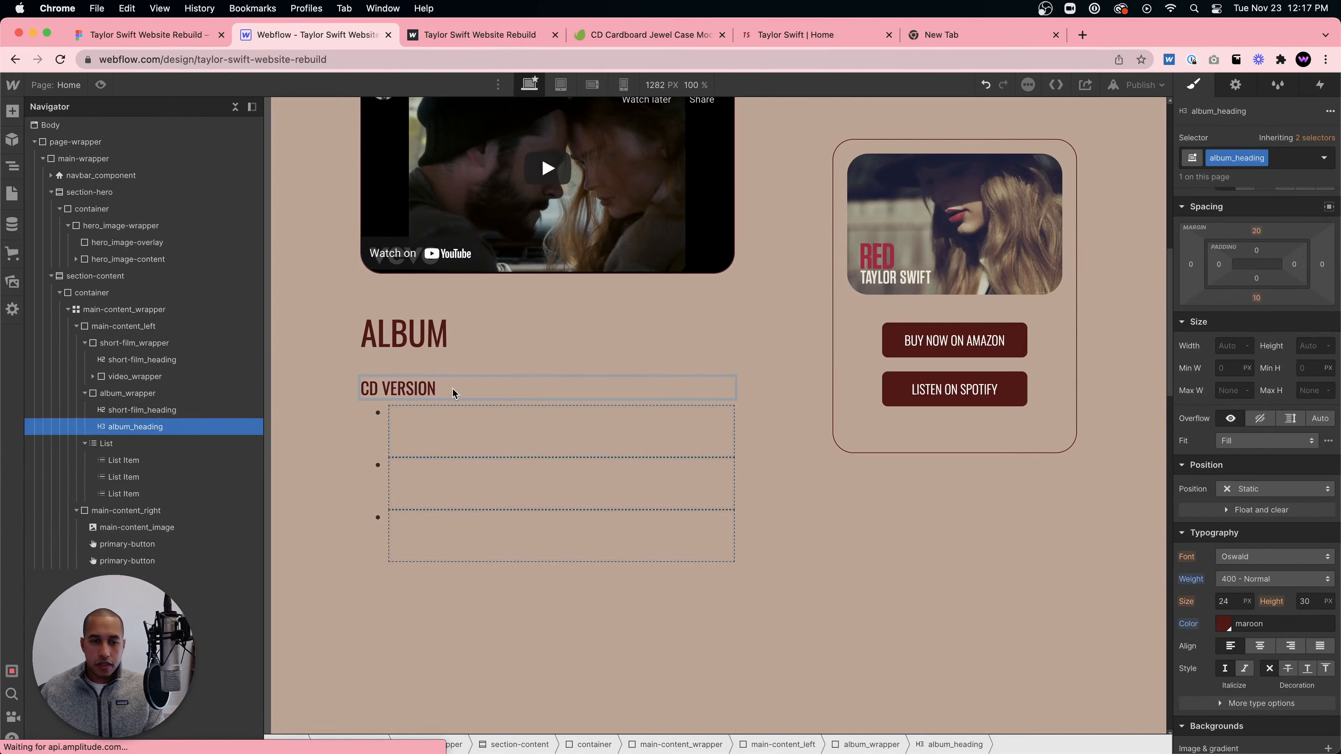
type("INCLUDES:")
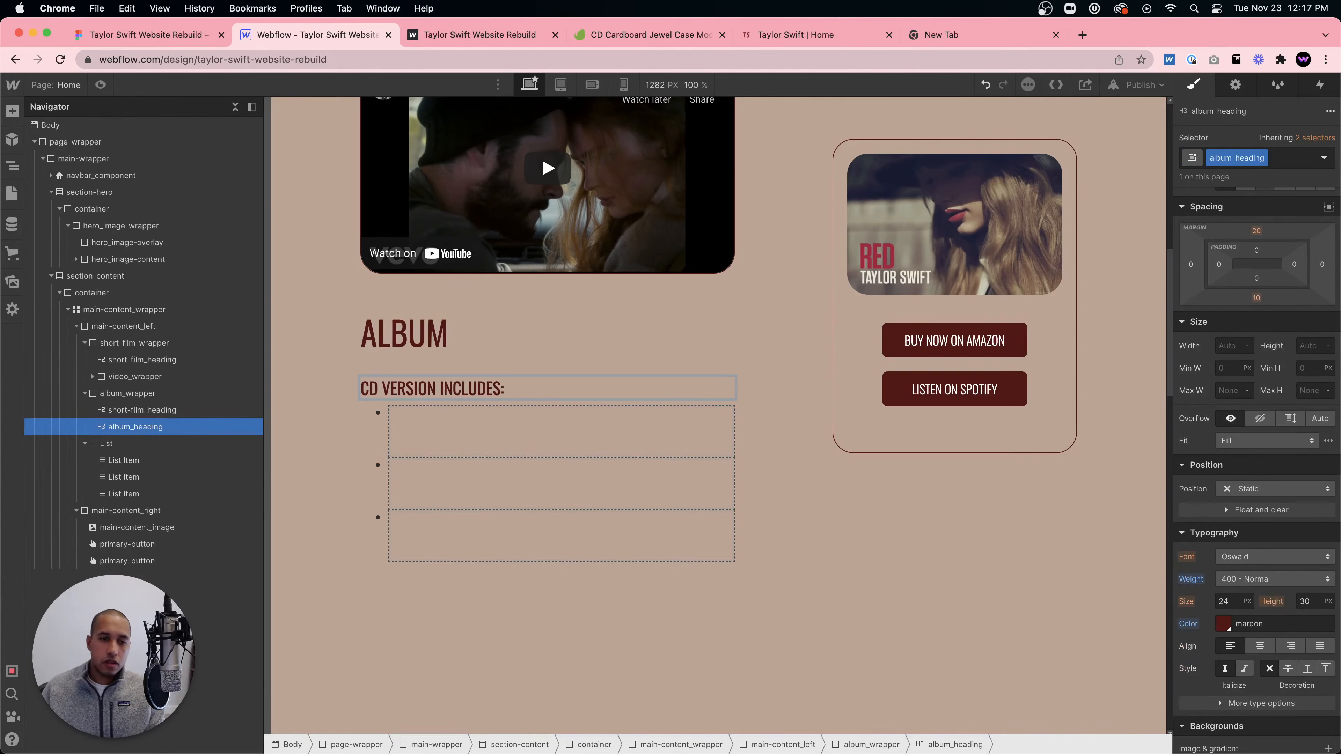
- Close the Taylor Swift home page tab and fill the first list item with "EXCLUSIVE ALBUM BOOKLET WITH NEVER BEFORE SEEN PHOTOS"
key("Escape")
left_click(494, 452)
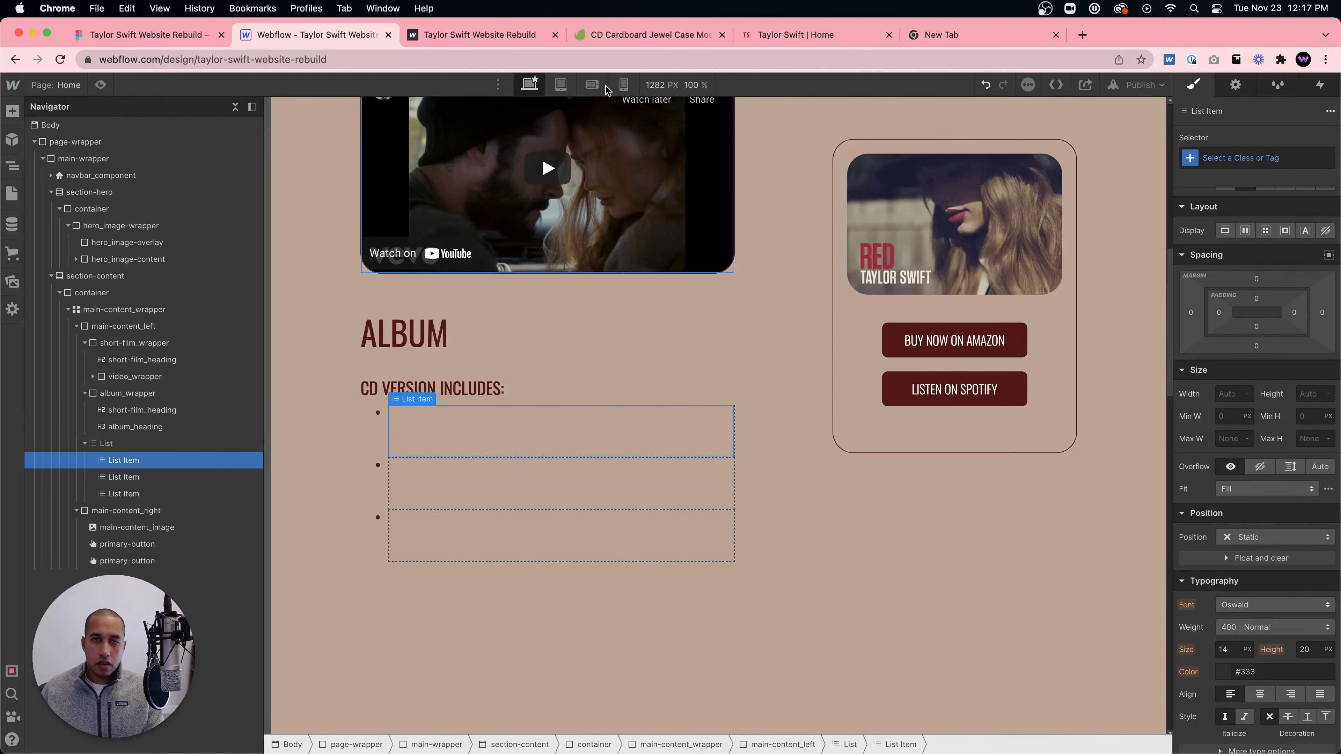
left_click(796, 35)
key("super+w")
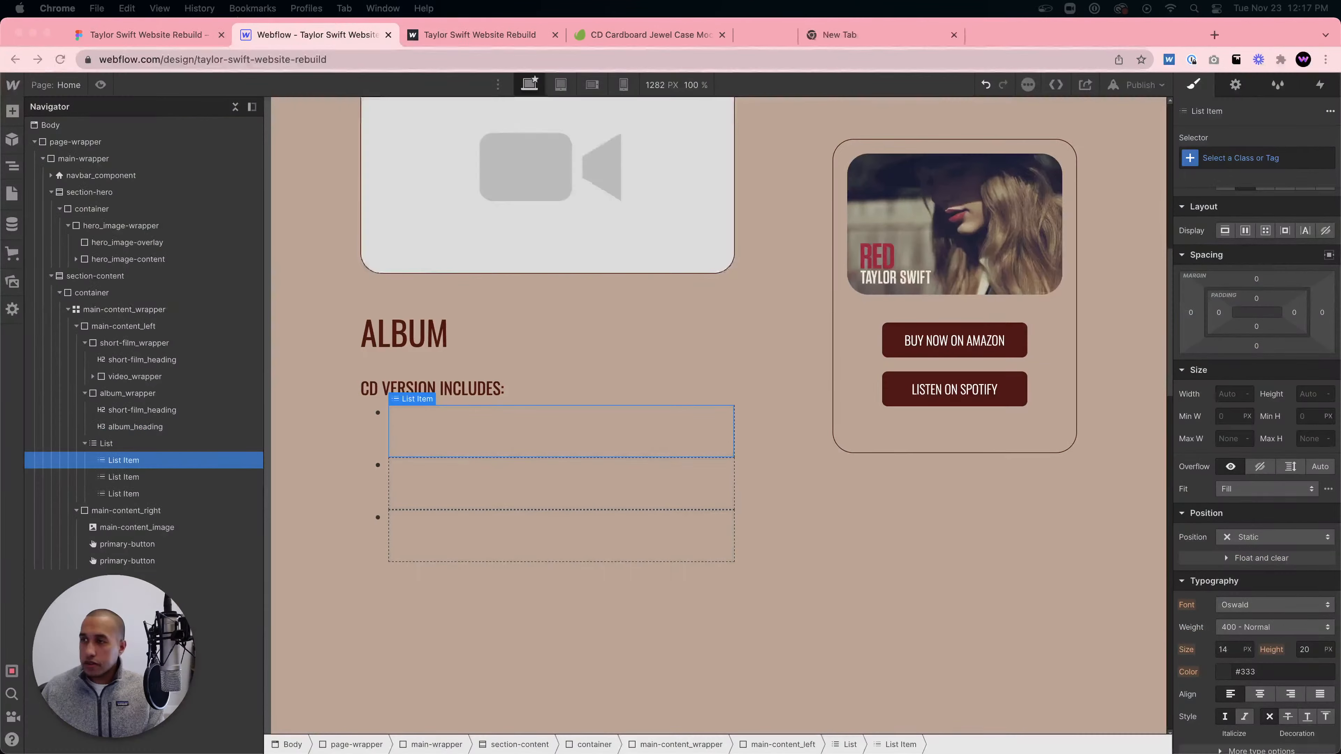
double_click(501, 438)
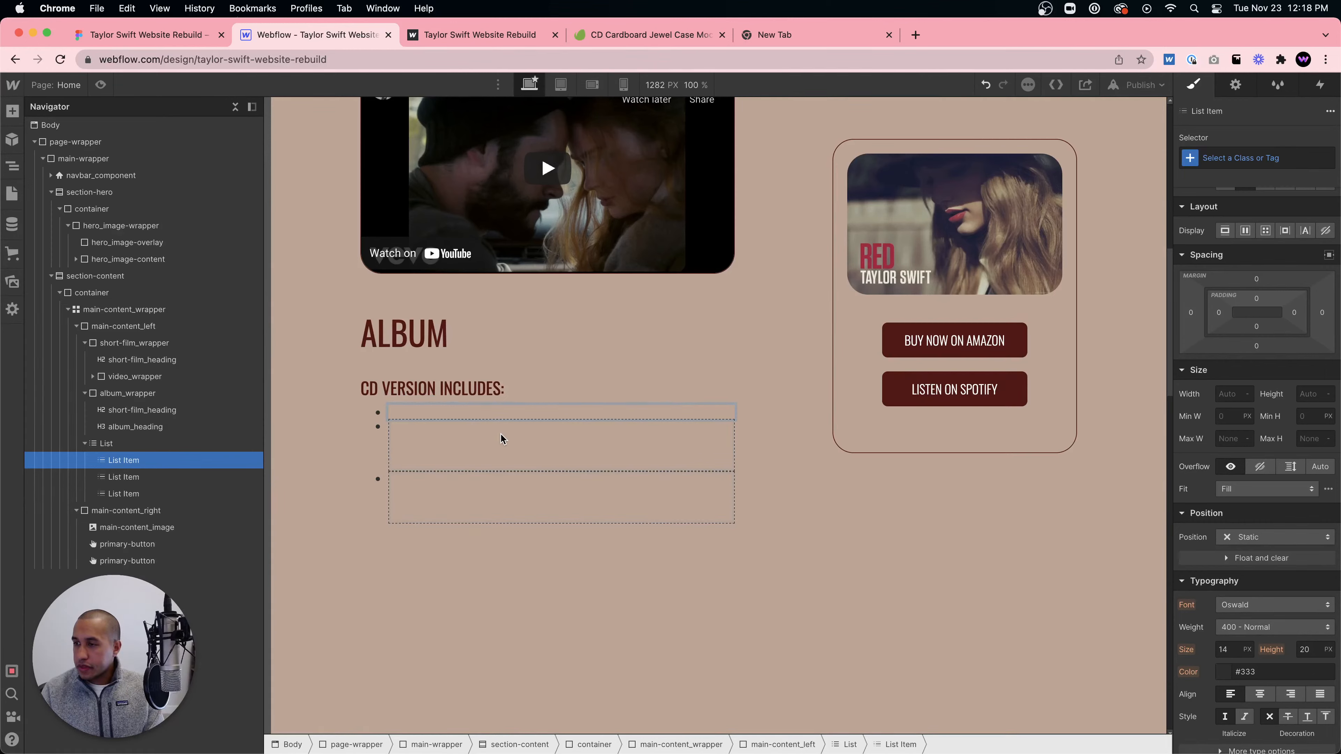
type("EXCLUSIVE ALBUM BOOKLET WITH NEVER B")
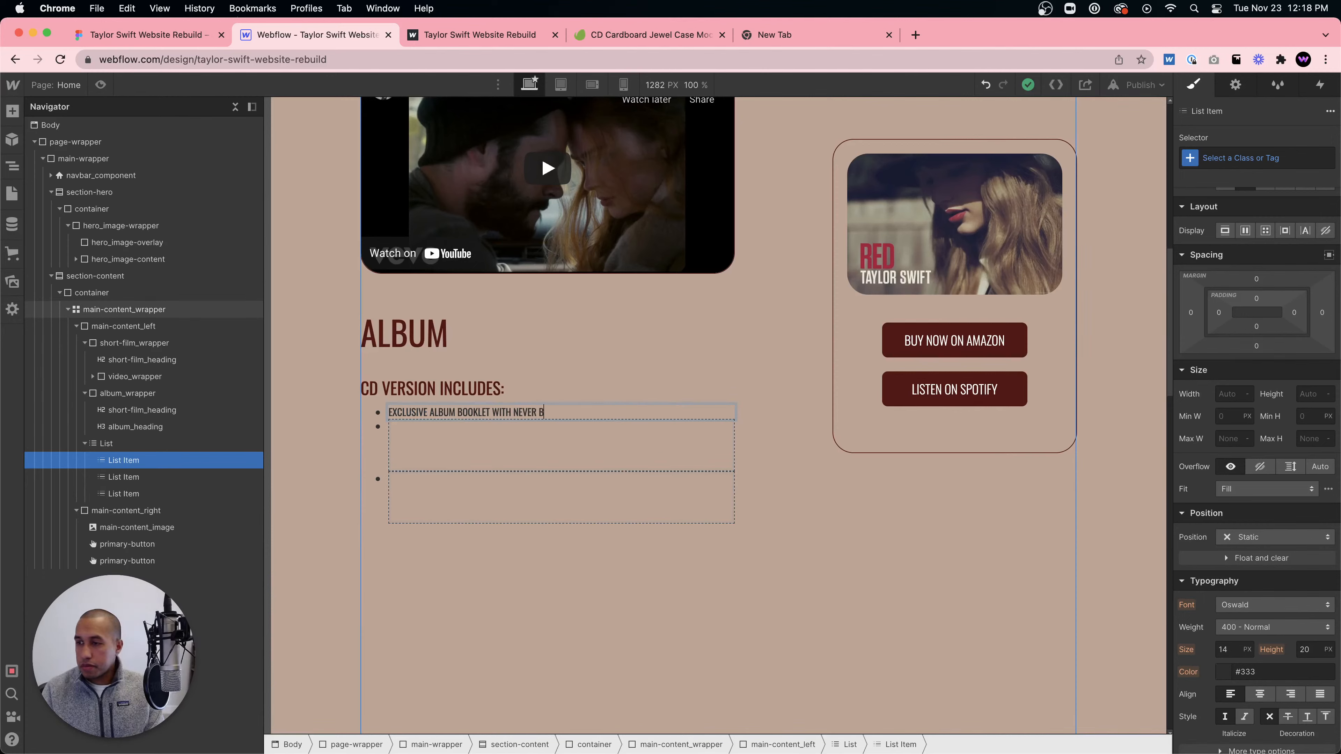
type("PHOTOS")
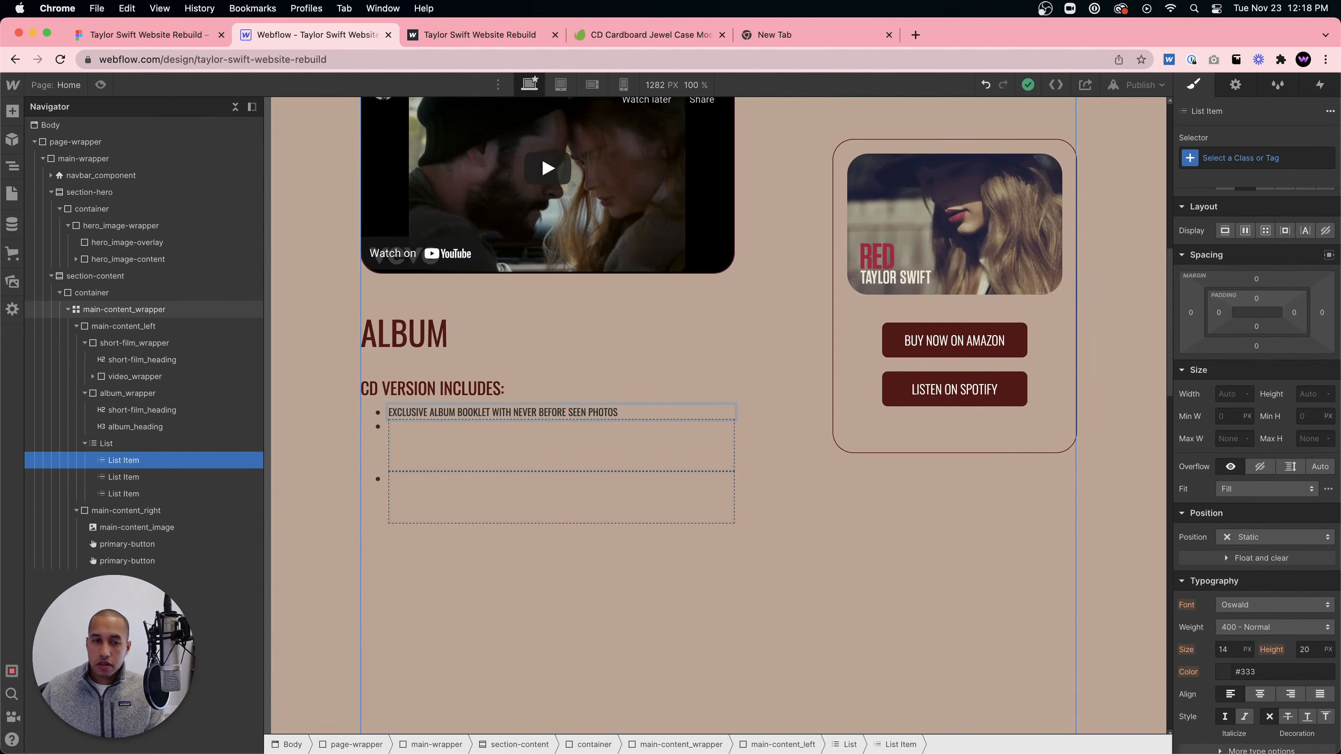
- Fill the second list item with "ARTWORK & LYRICS FOR THE 9 SONGS FROM THE VAULT"
double_click(617, 455)
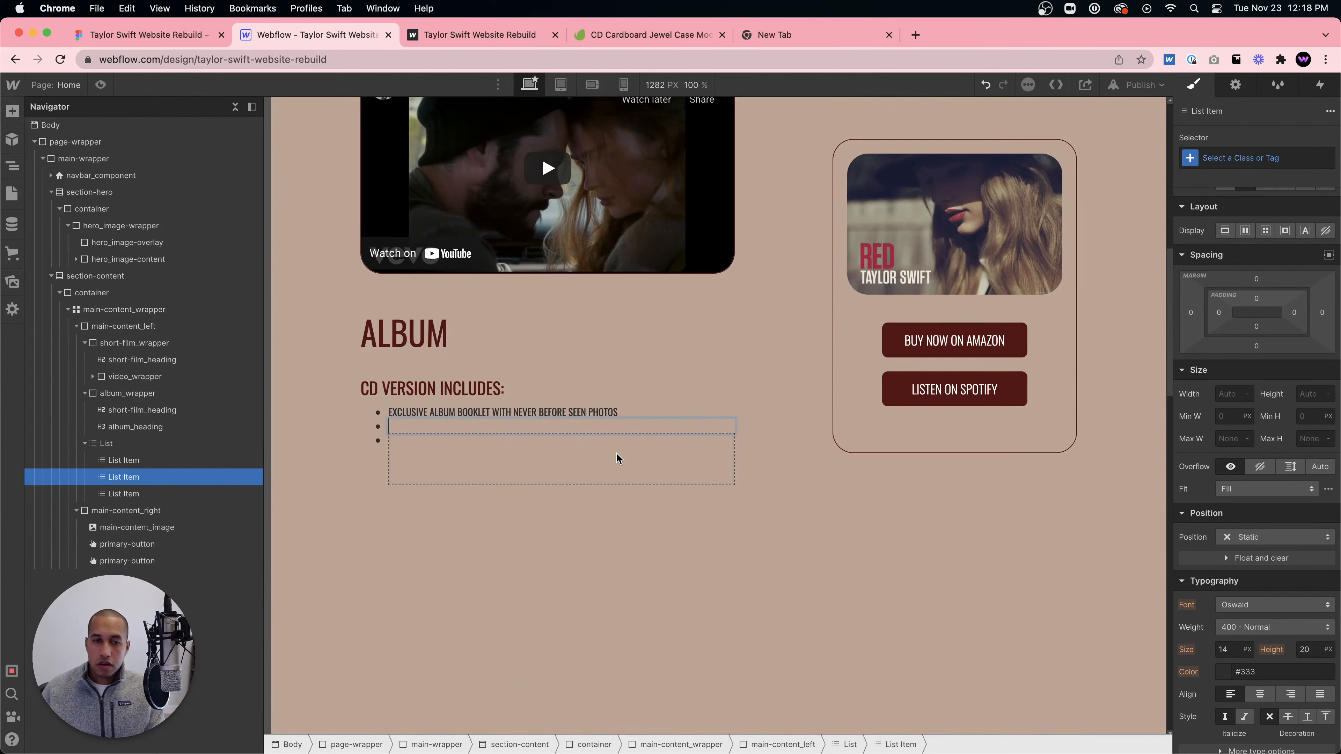
type("ARTWOR")
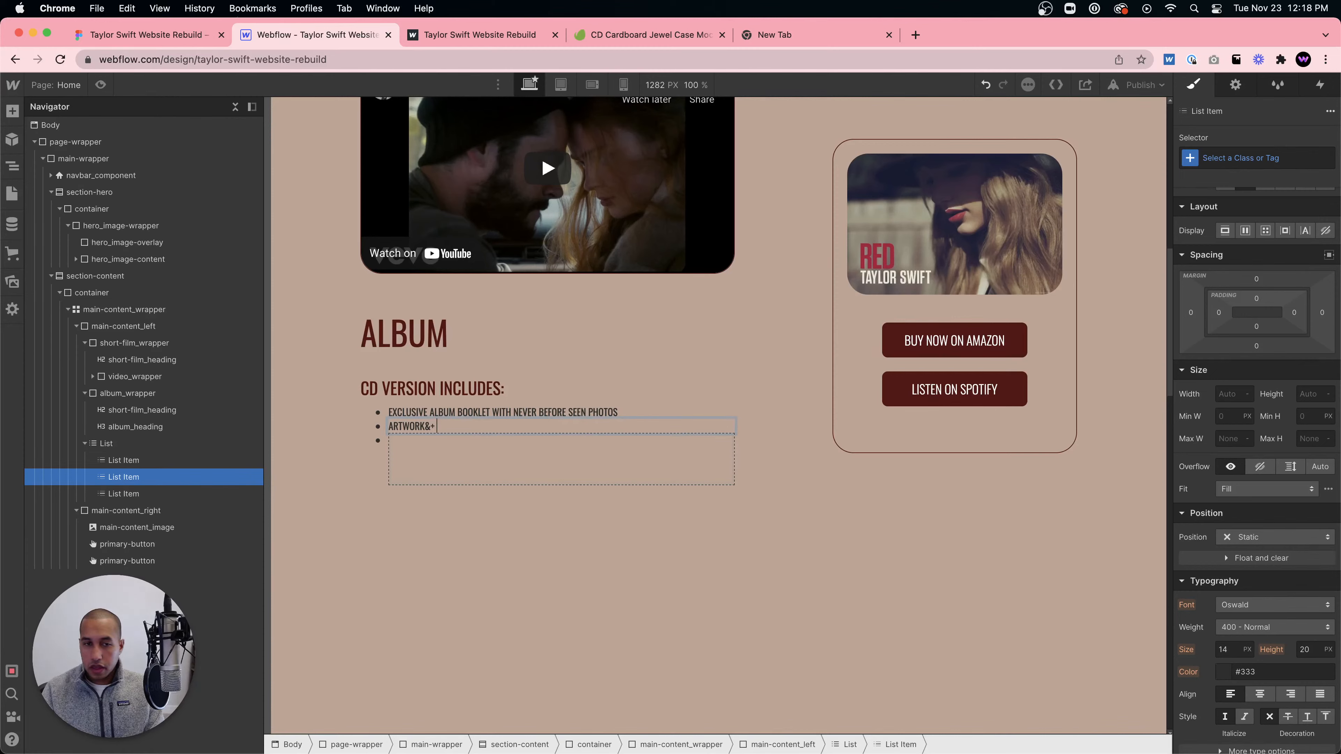
type("K & LYRICS FOR")
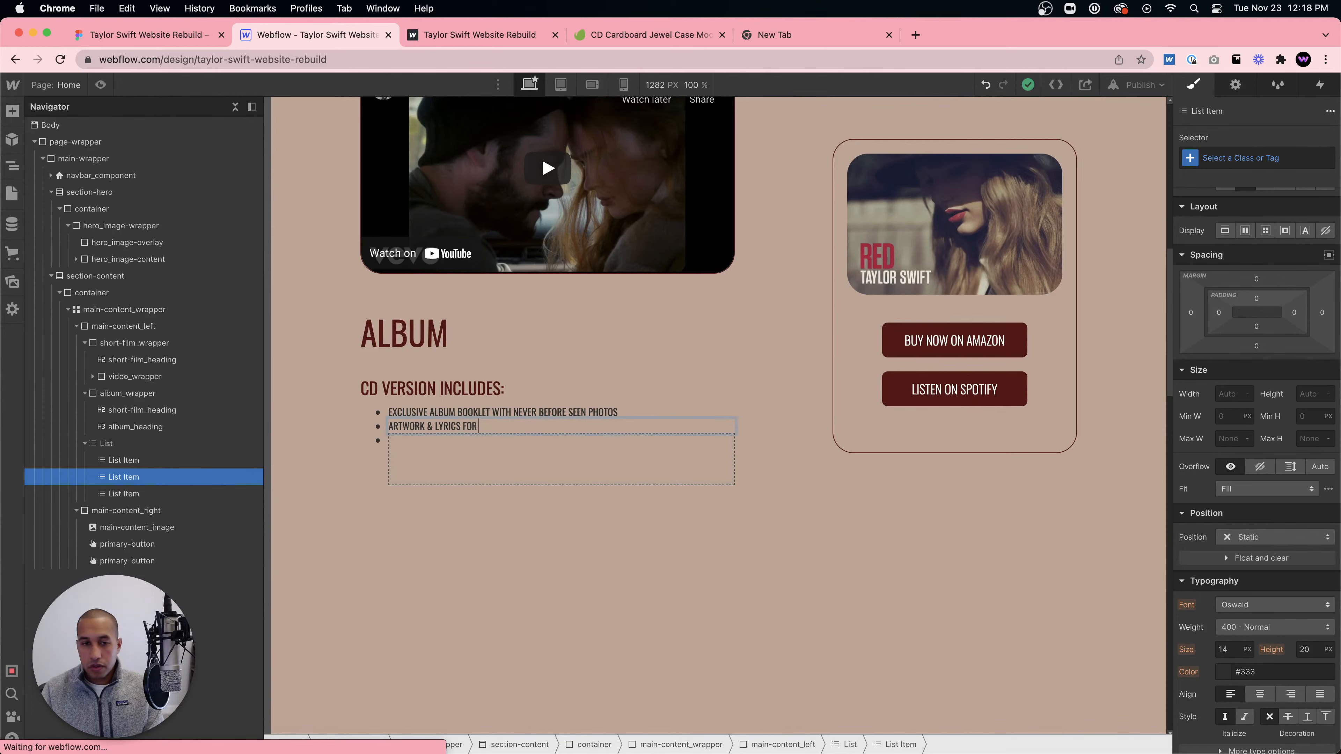
type(" THE 9 SONGS FROM THE VAULT")
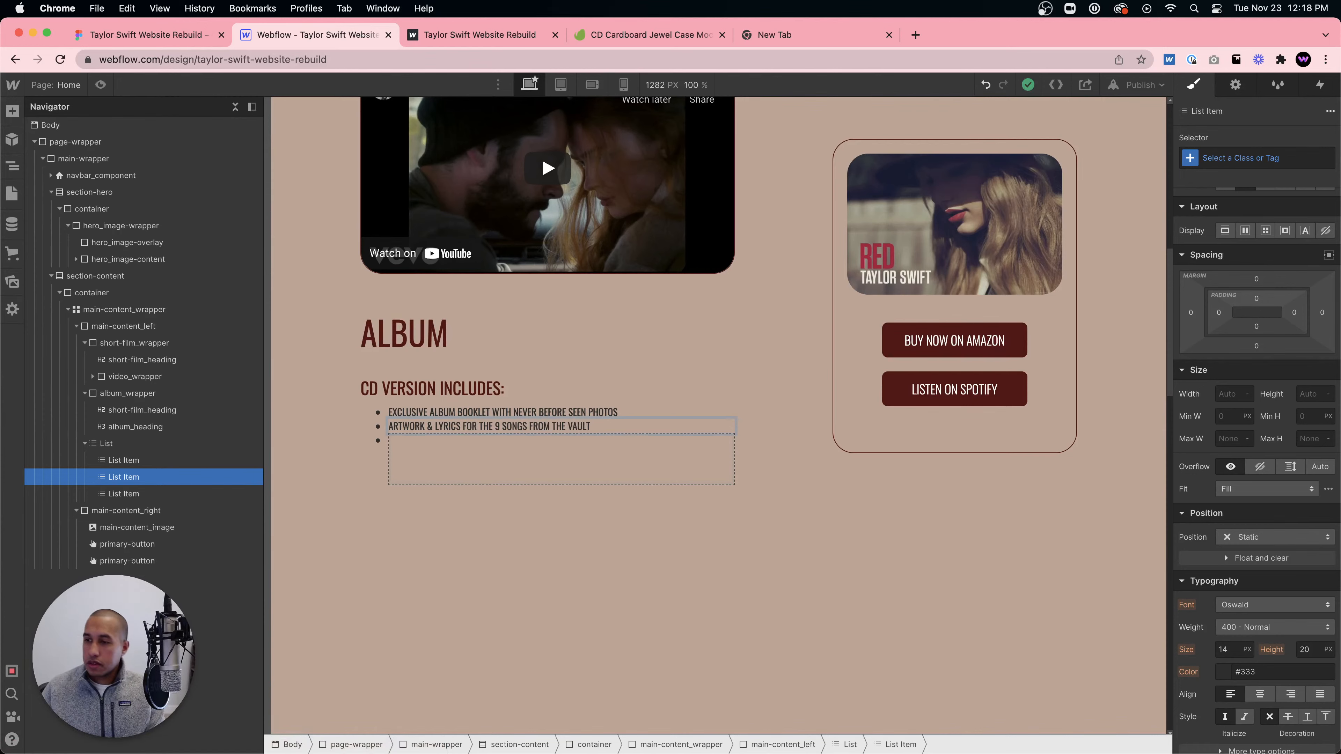
- Fill the third list item with "CD'S WILL BE DELIVERED STARTING NOVEMBER 12TH"
double_click(623, 464)
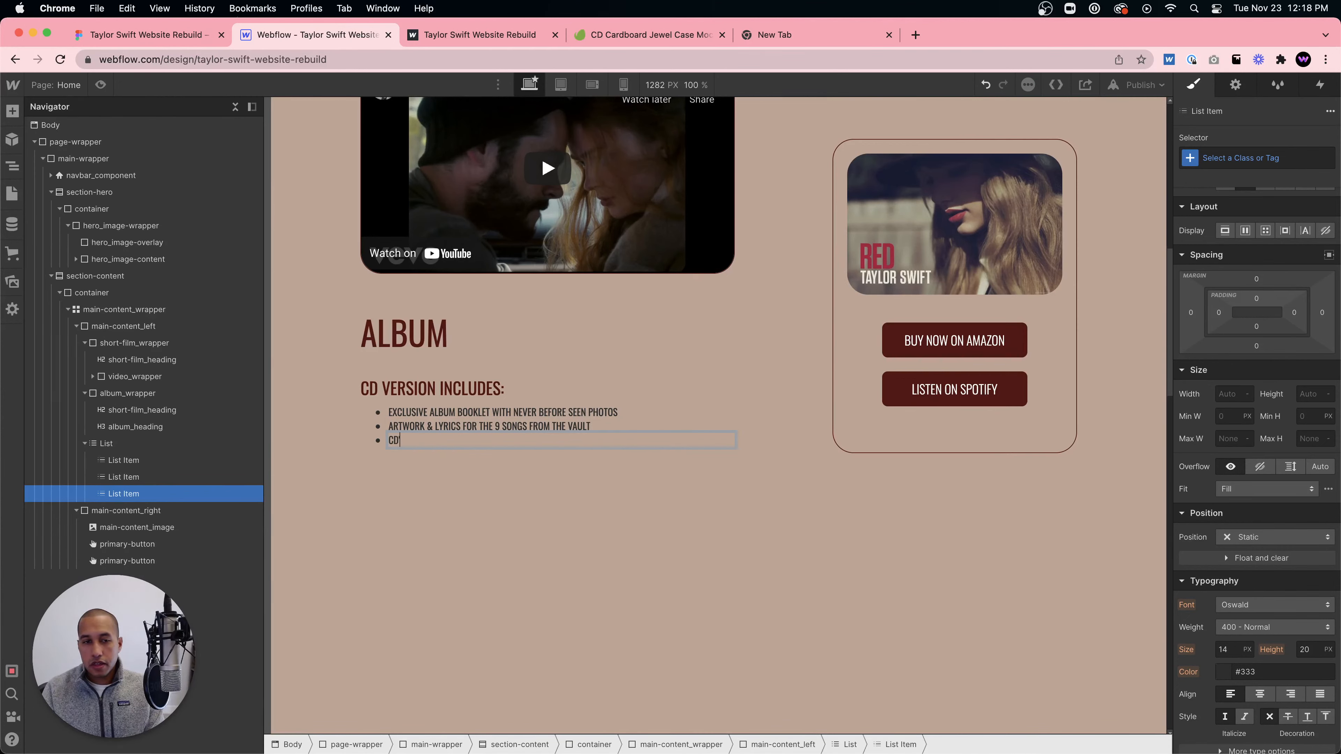
type("CD'S WILL BE DELIVERED STA")
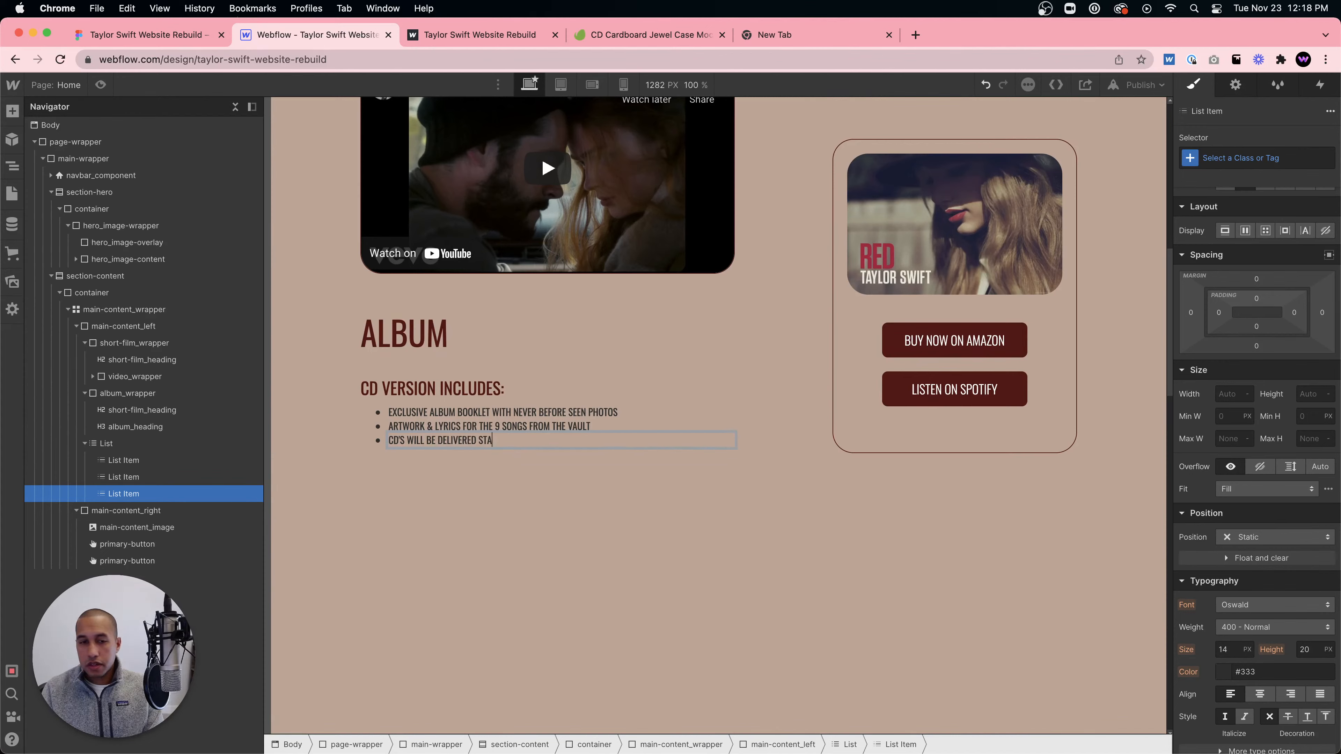
type("RTING NOVEMBER 12TH")
left_click(623, 464)
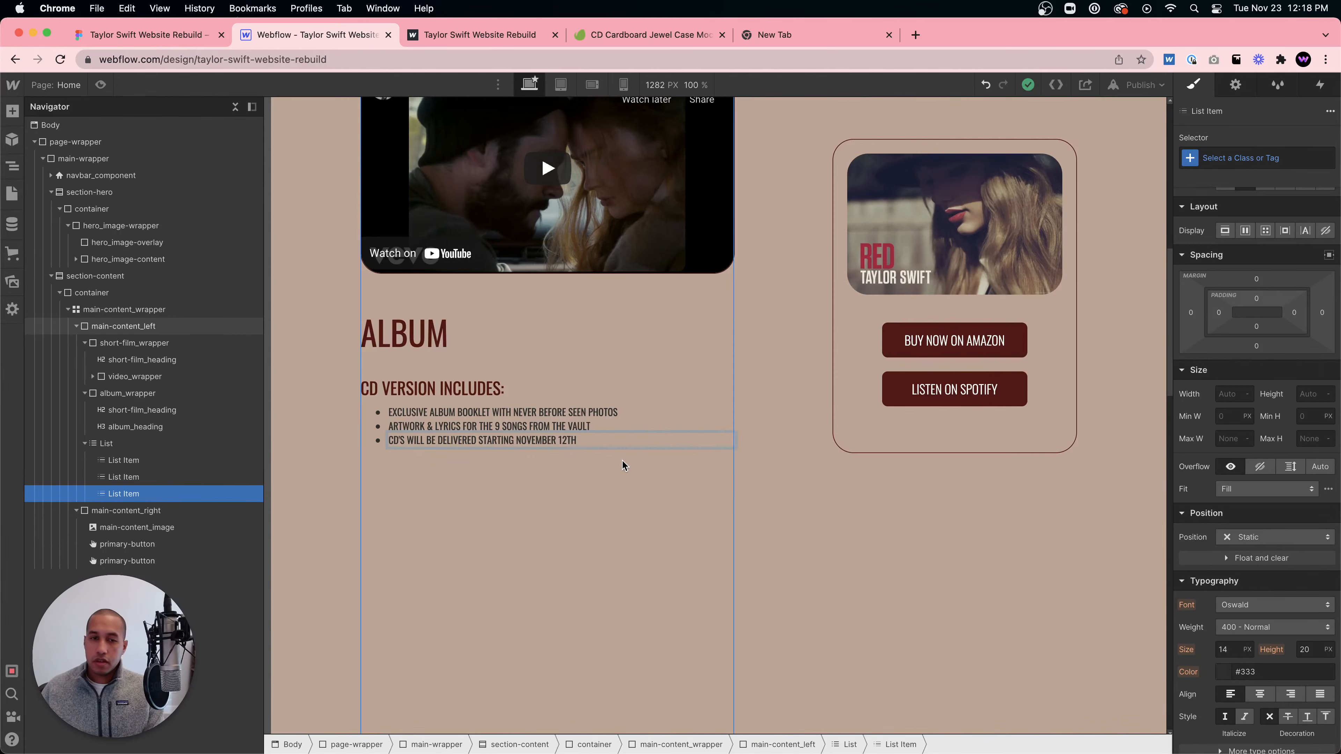
- Give the first list item a new class named album_list-item
left_click(491, 413)
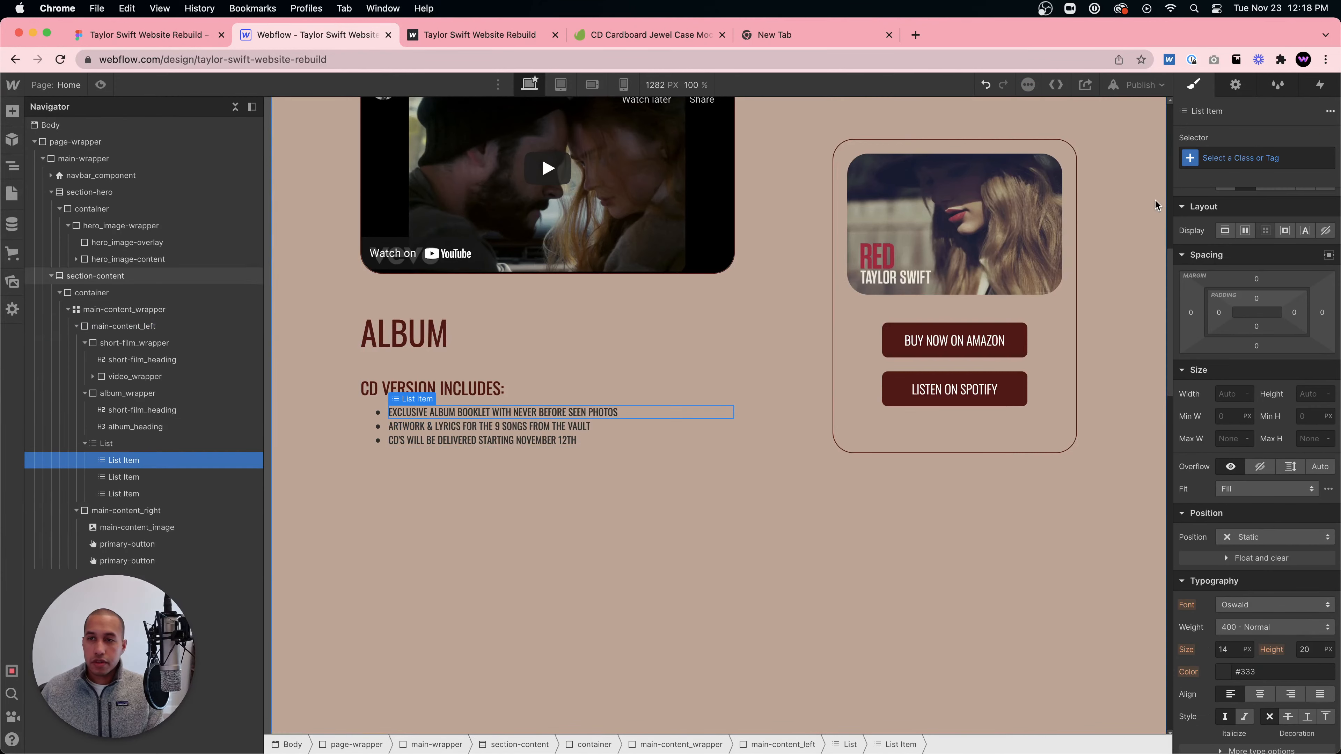
left_click(1247, 160)
type("album_")
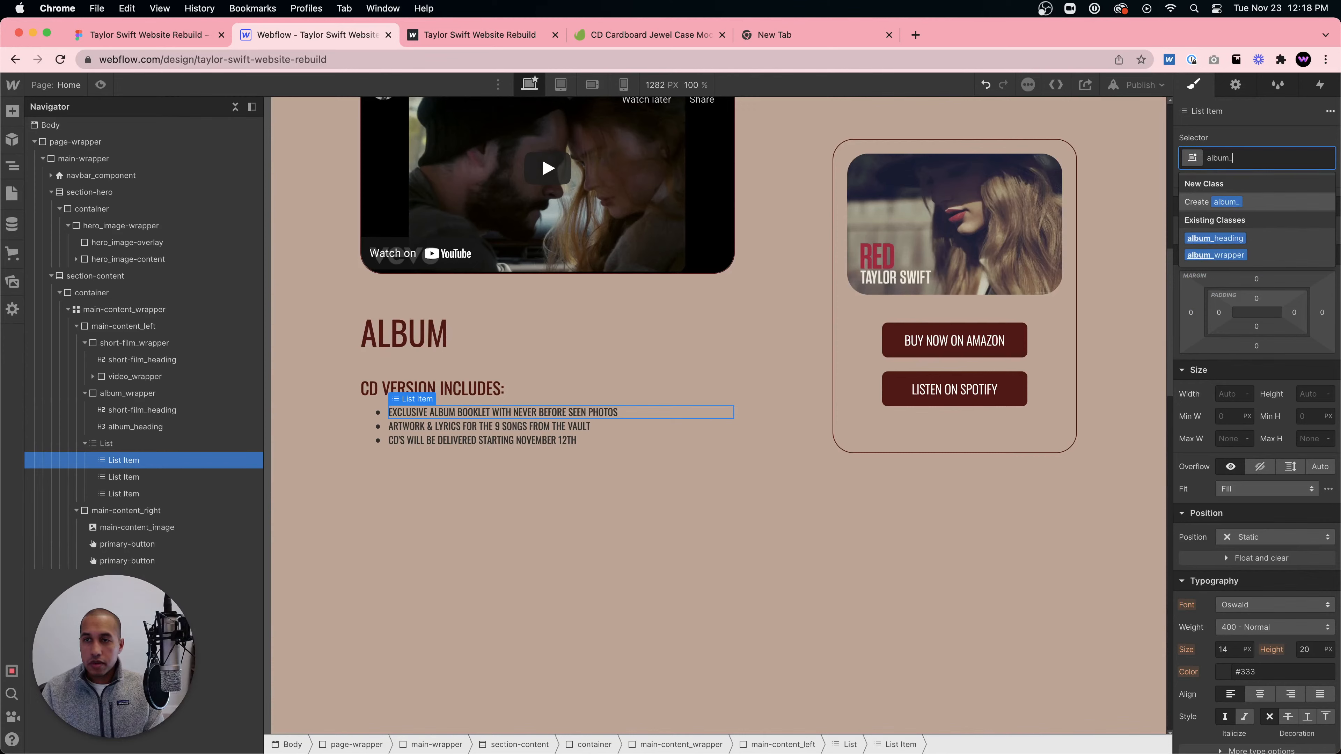
type("list-tit")
type("item")
key("Return")
- Give the List element that holds the CD contents a new class named album_list
left_click(106, 444)
key("super+Return")
type("album_list")
key("Return")
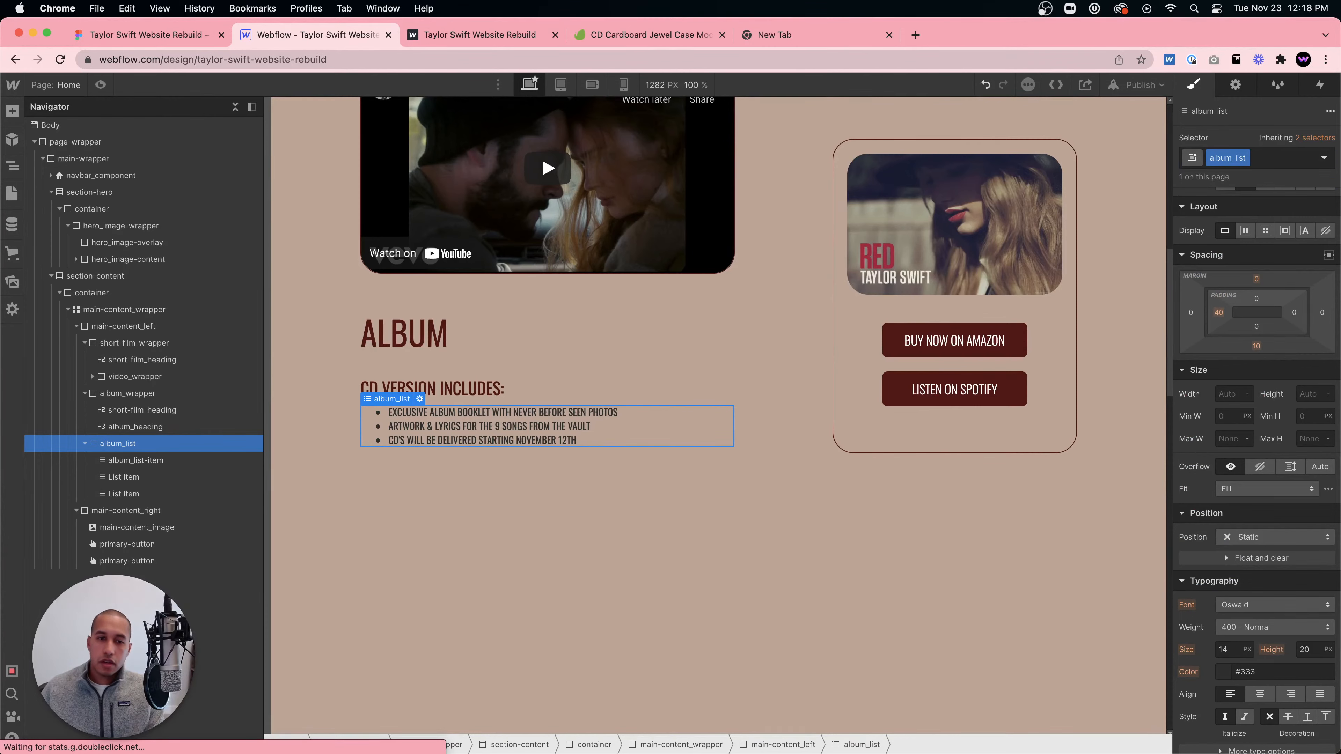
- Apply the existing album_list-item class to the second list item
left_click(635, 417)
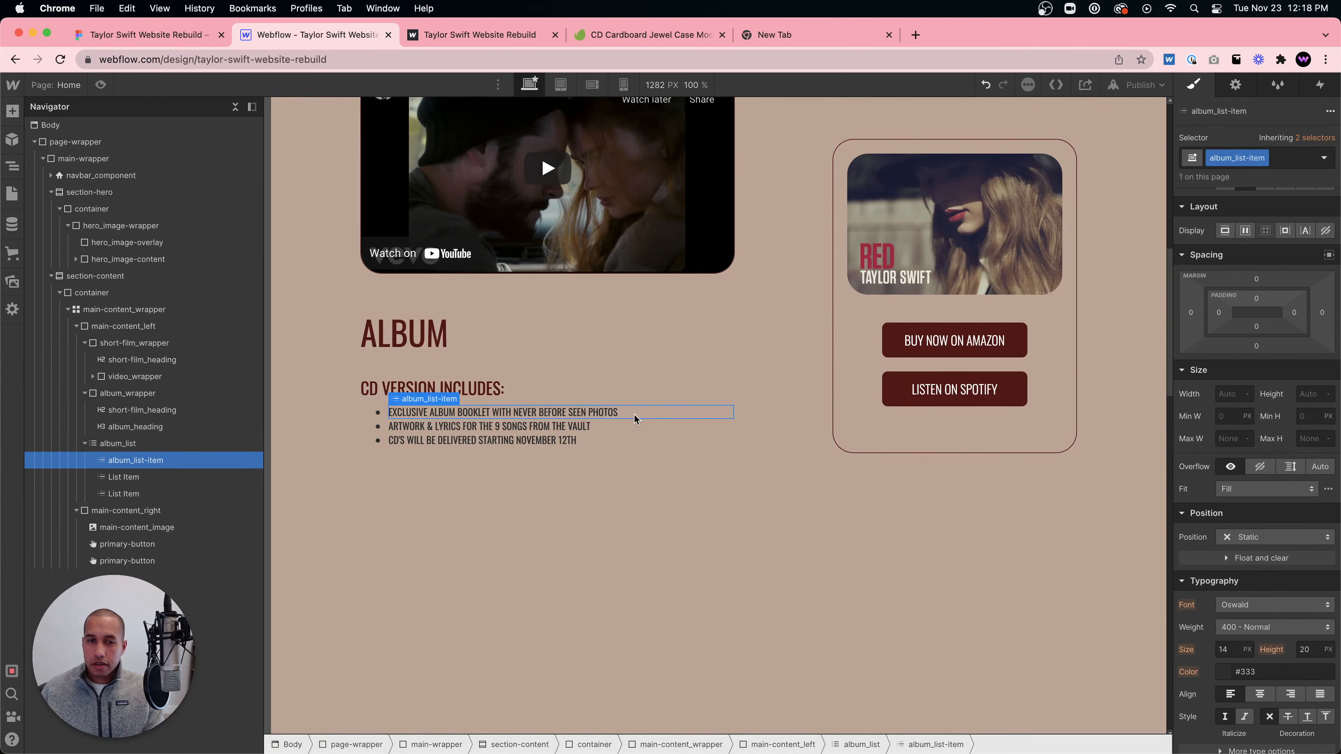
left_click(155, 476)
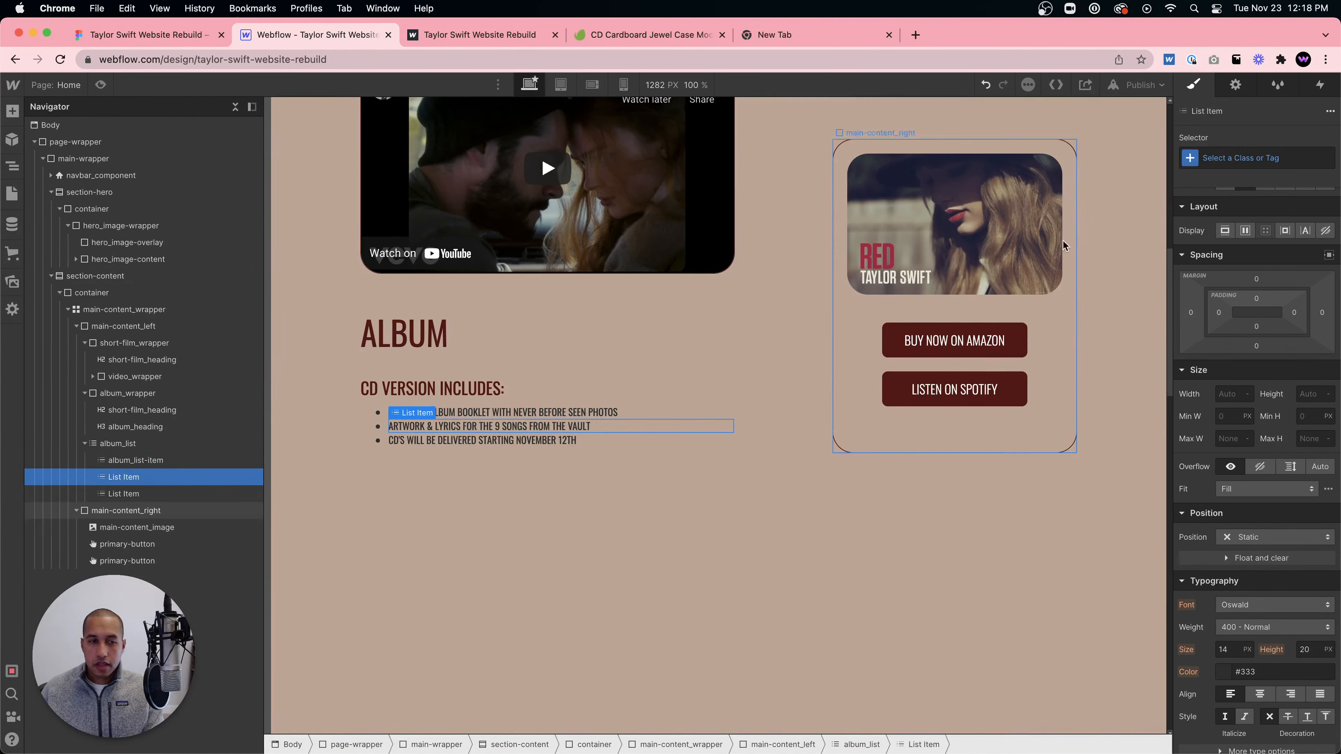
key("super+Return")
type("album_")
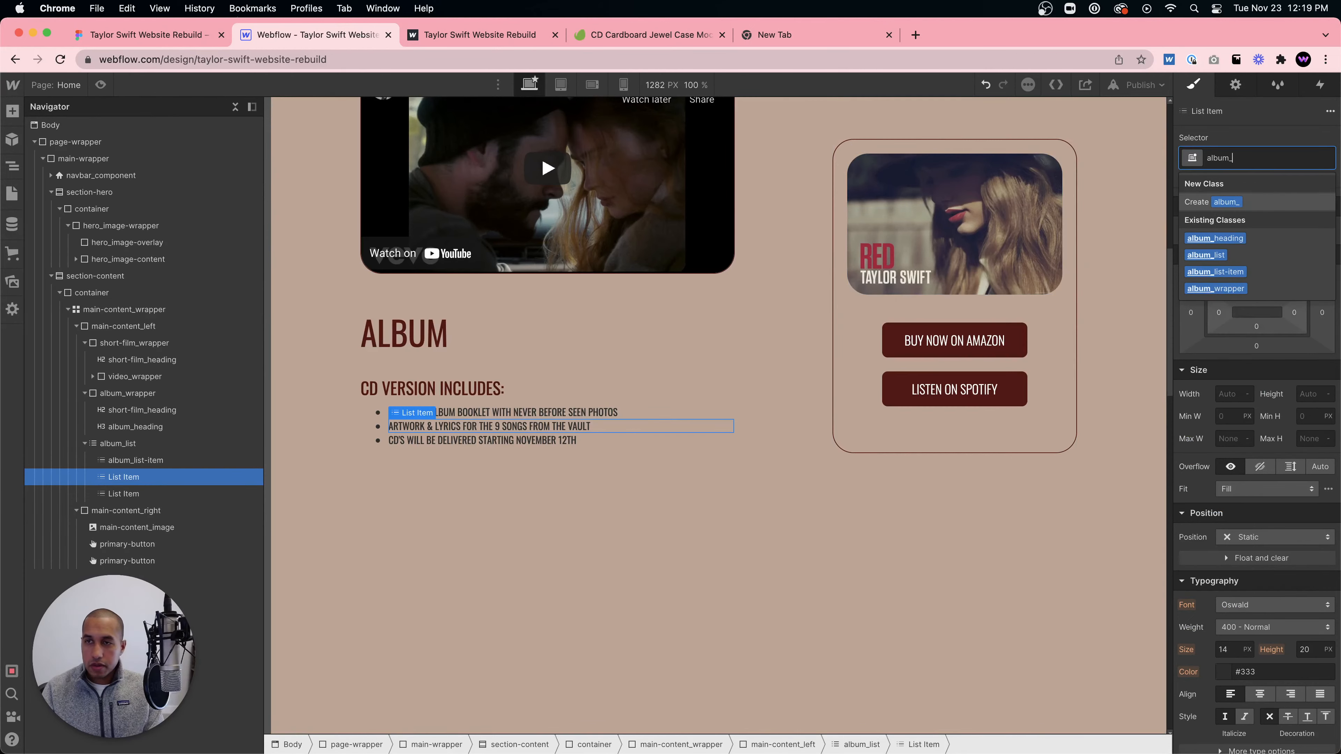
type("lilst-")
key("BackSpace")
key("BackSpace")
key("BackSpace")
key("BackSpace")
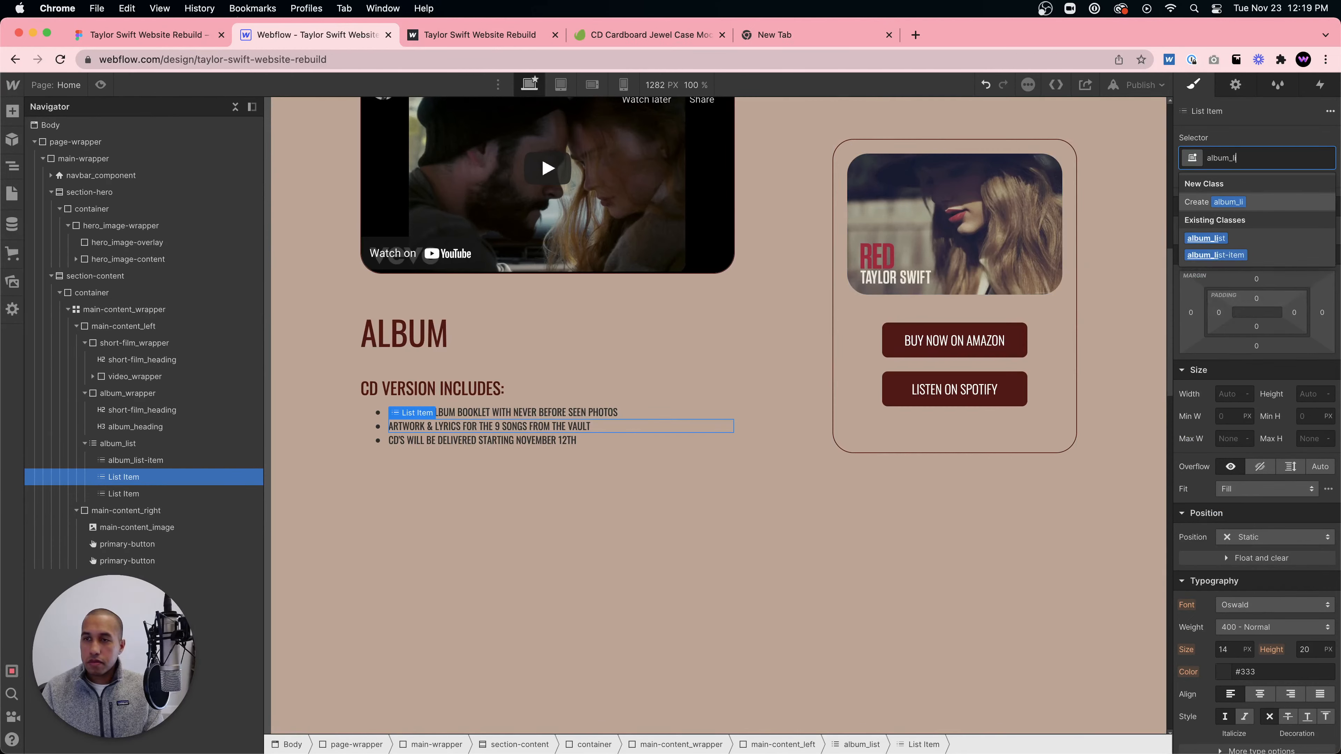
type("st-item")
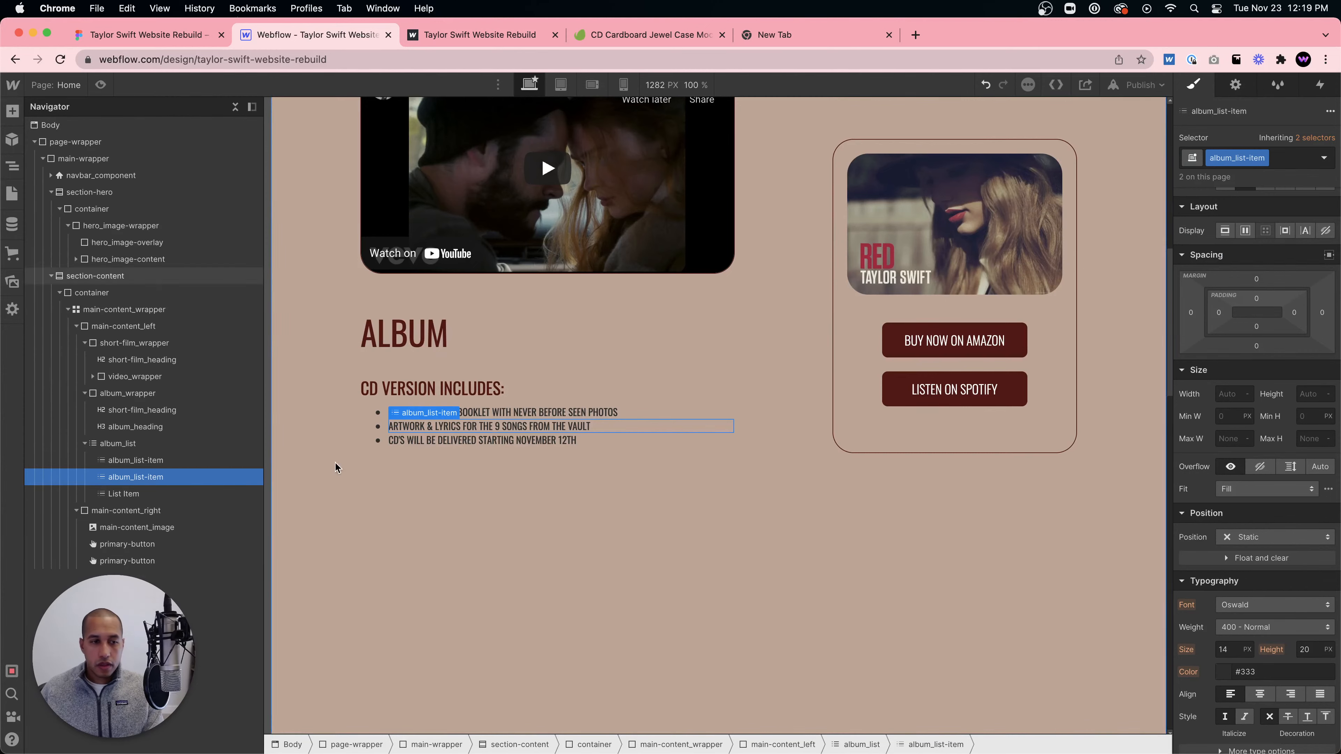
- Apply the existing album_list-item class to the third list item, about the CD delivery date
left_click(391, 443)
left_click(1249, 158)
type("album_list-item")
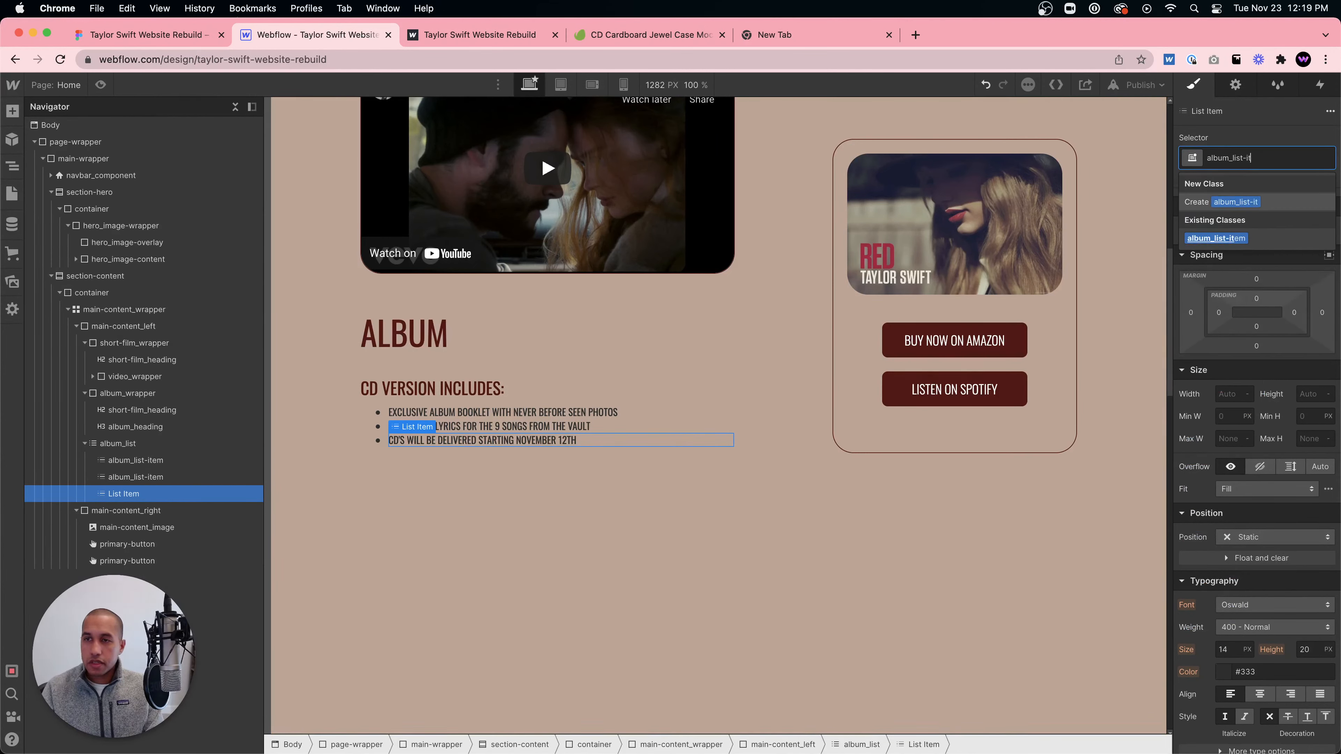
key("Return")
- Set the top and bottom margins of the album_list-item class to 20 px
scroll(1216, 514, "down", 3)
scroll(1217, 514, "down", 2)
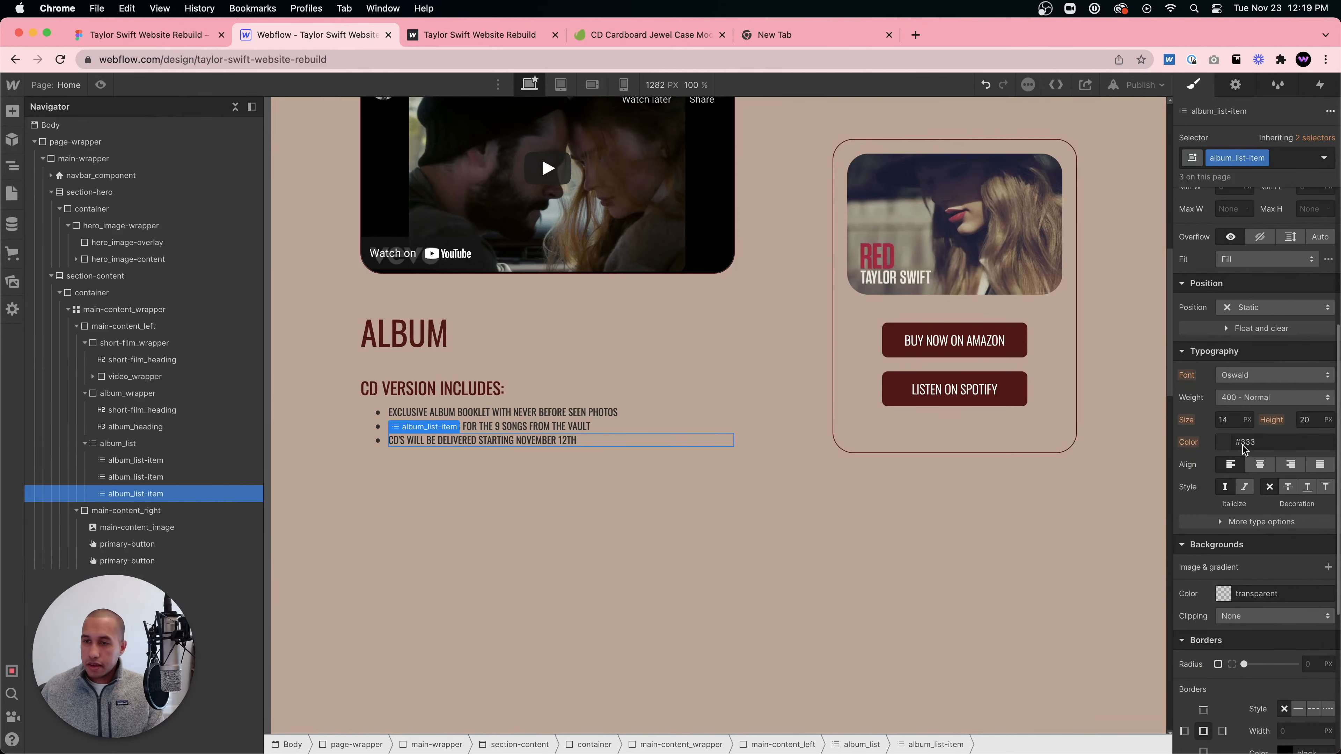
scroll(1257, 397, "up", 5)
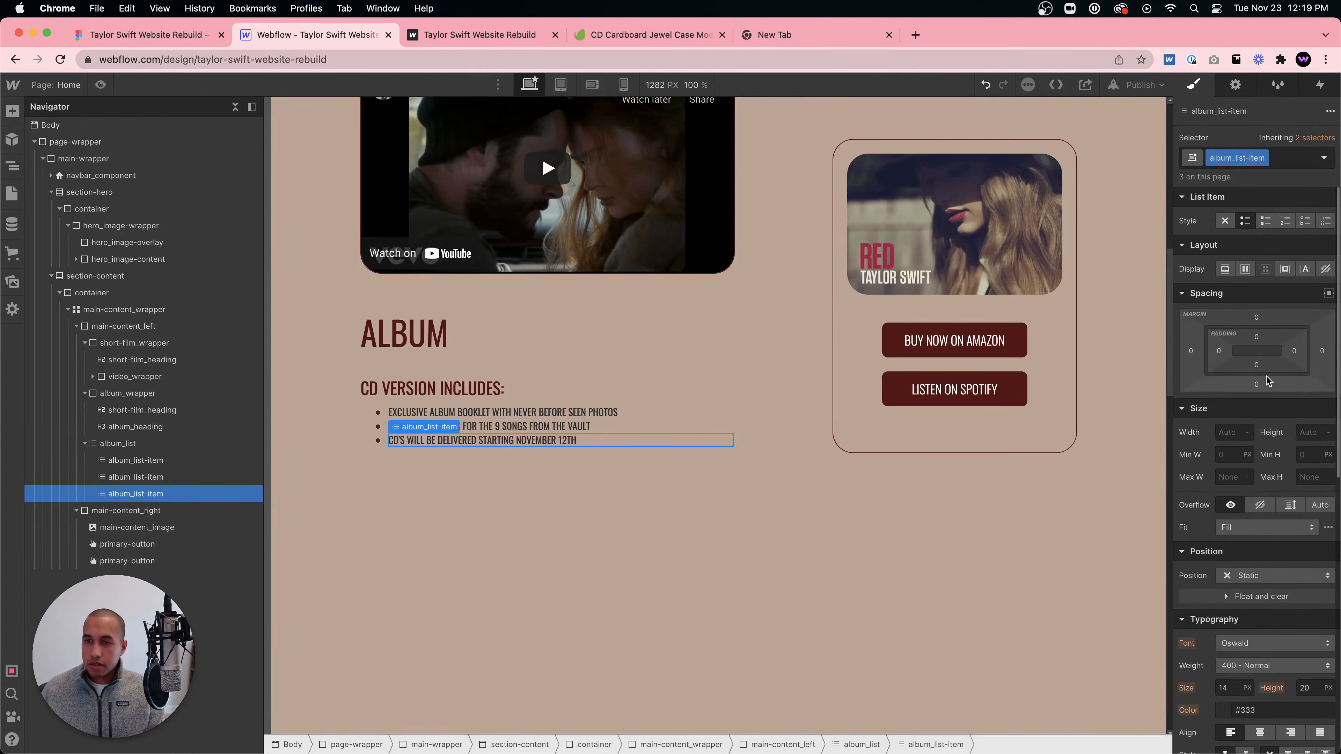
left_click_drag(1257, 316, 1260, 296)
left_click(562, 423)
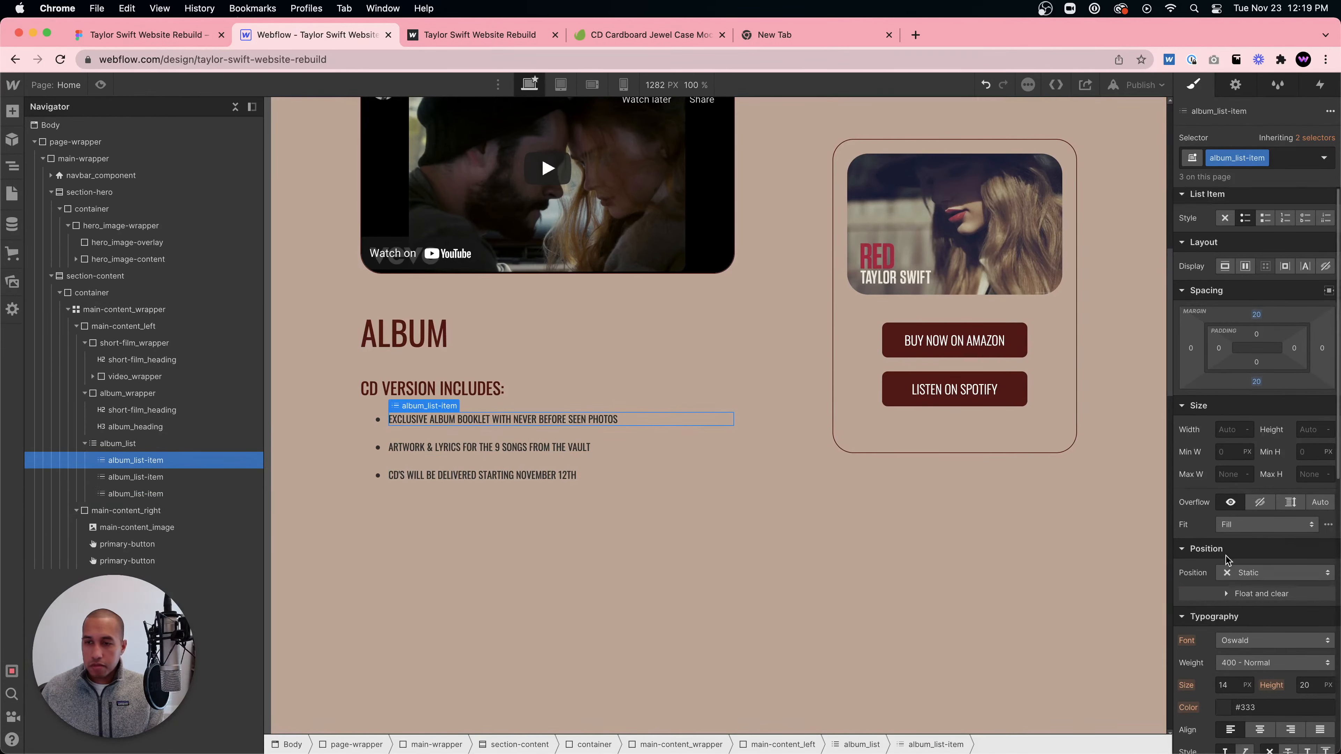
- Set the album_list-item text size to 18 px and its color to the maroon swatch
scroll(1257, 476, "down", 3)
left_click(1224, 519)
key("Up")
key("Up")
key("Up")
key("Up")
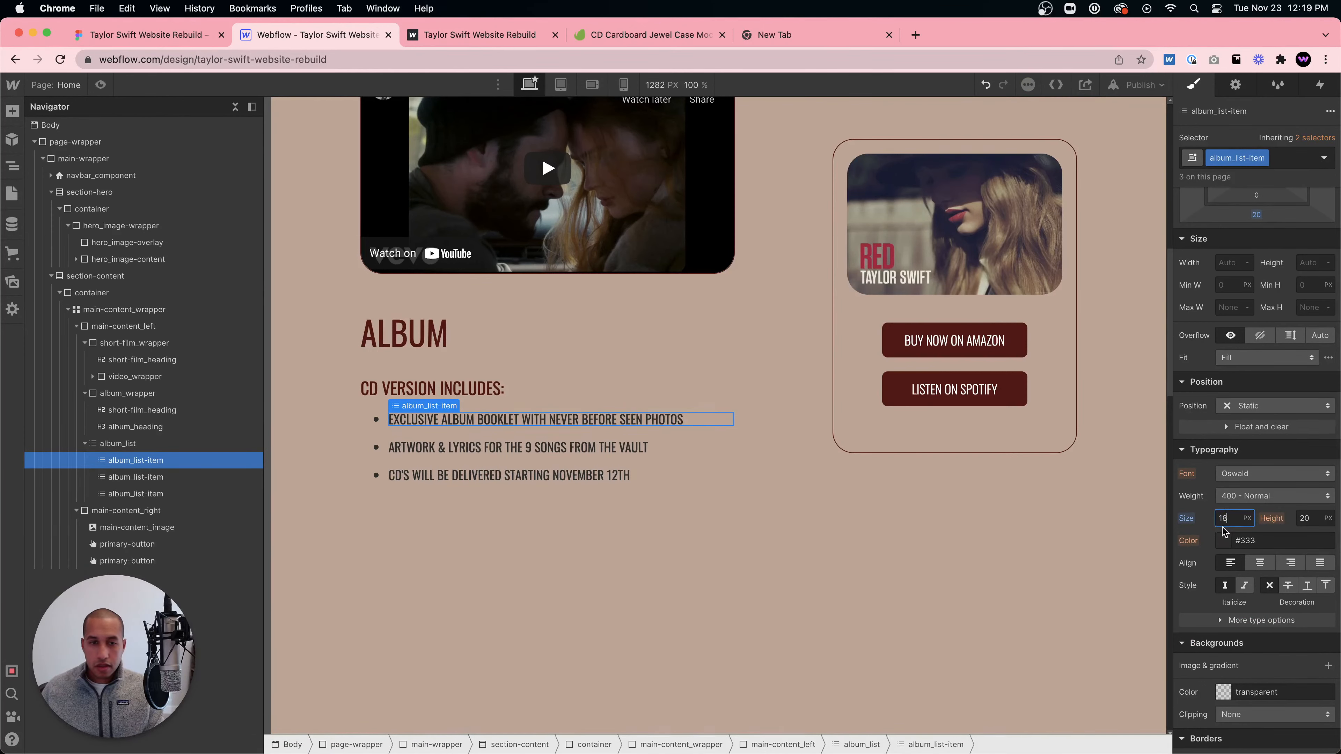
left_click(1231, 543)
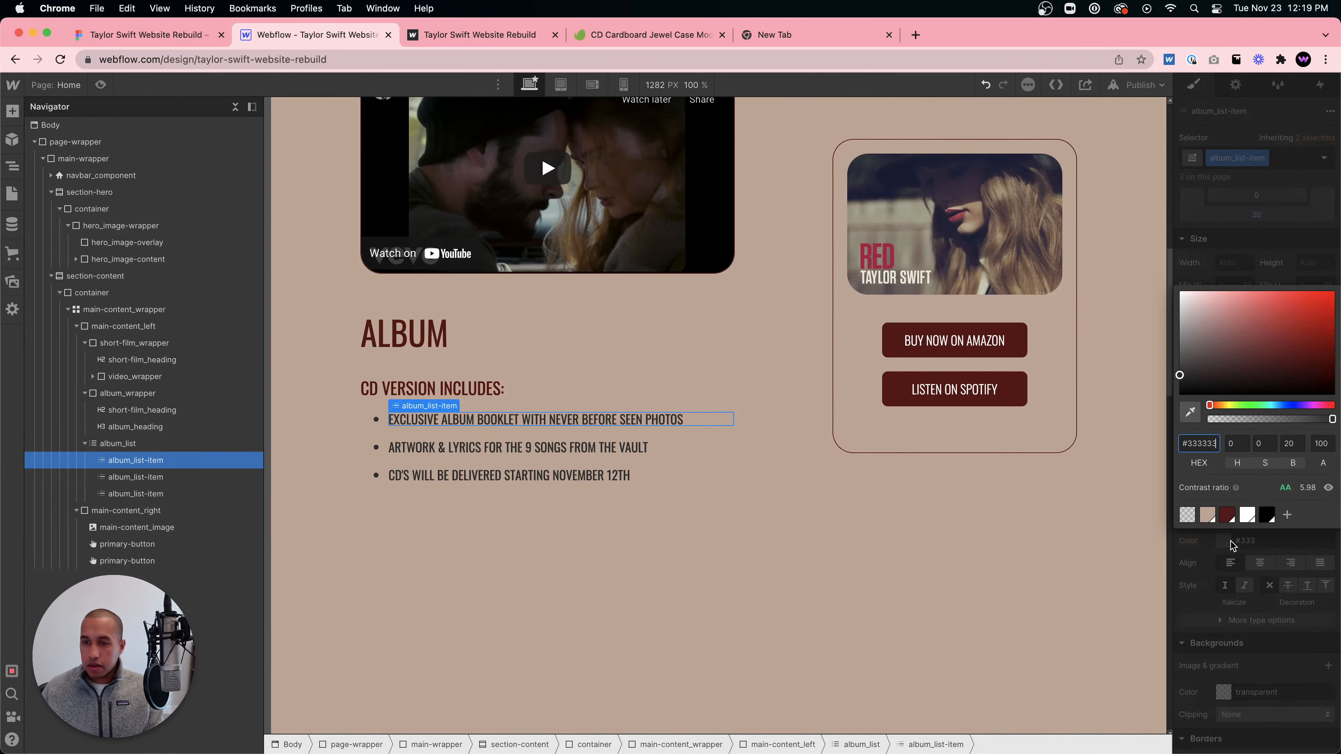
left_click(1225, 516)
left_click(696, 563)
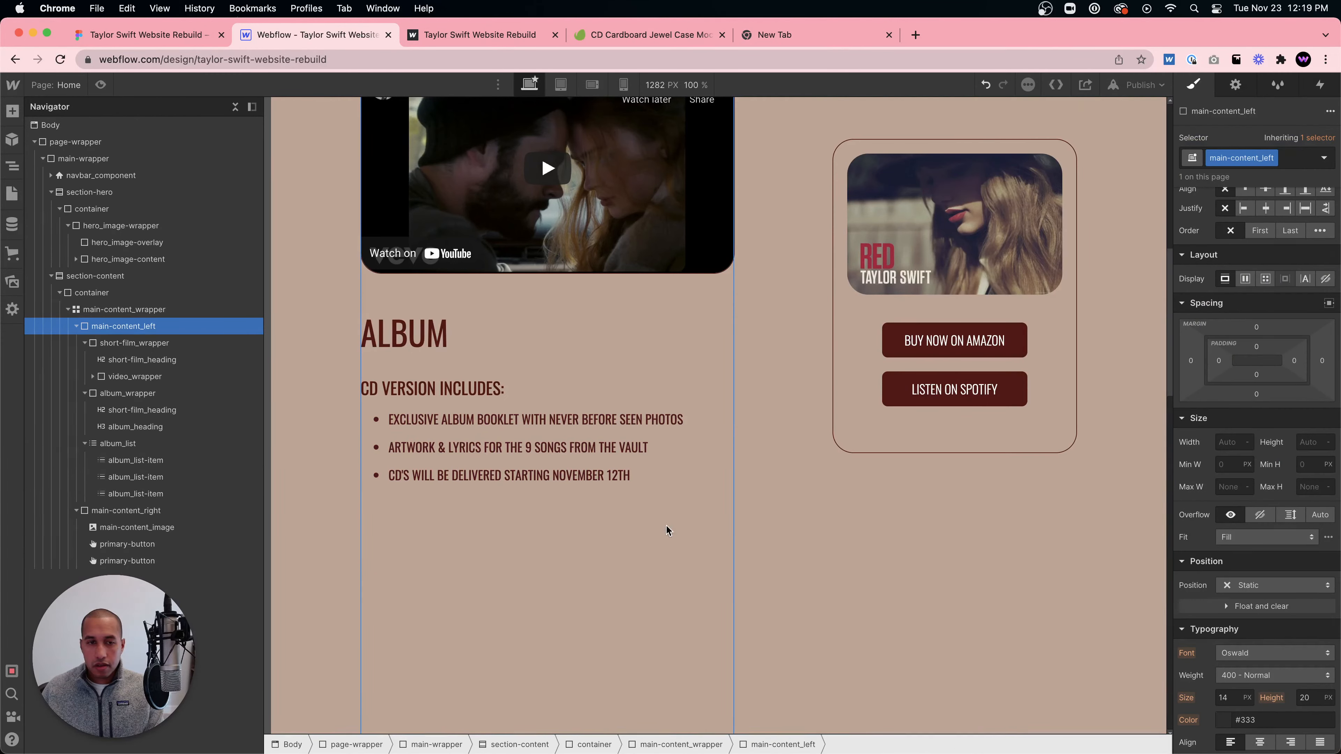
left_click(571, 341)
left_click(596, 477)
left_click(632, 517)
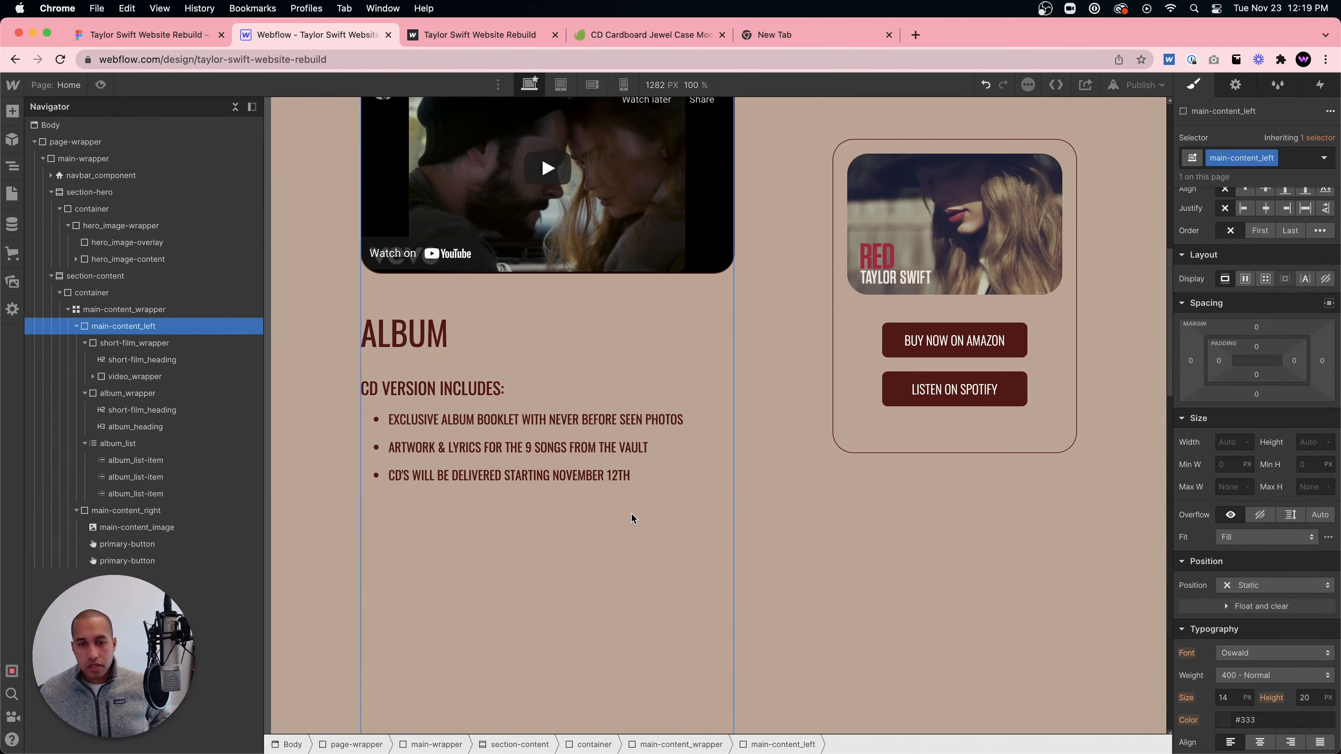
scroll(643, 415, "up", 1)
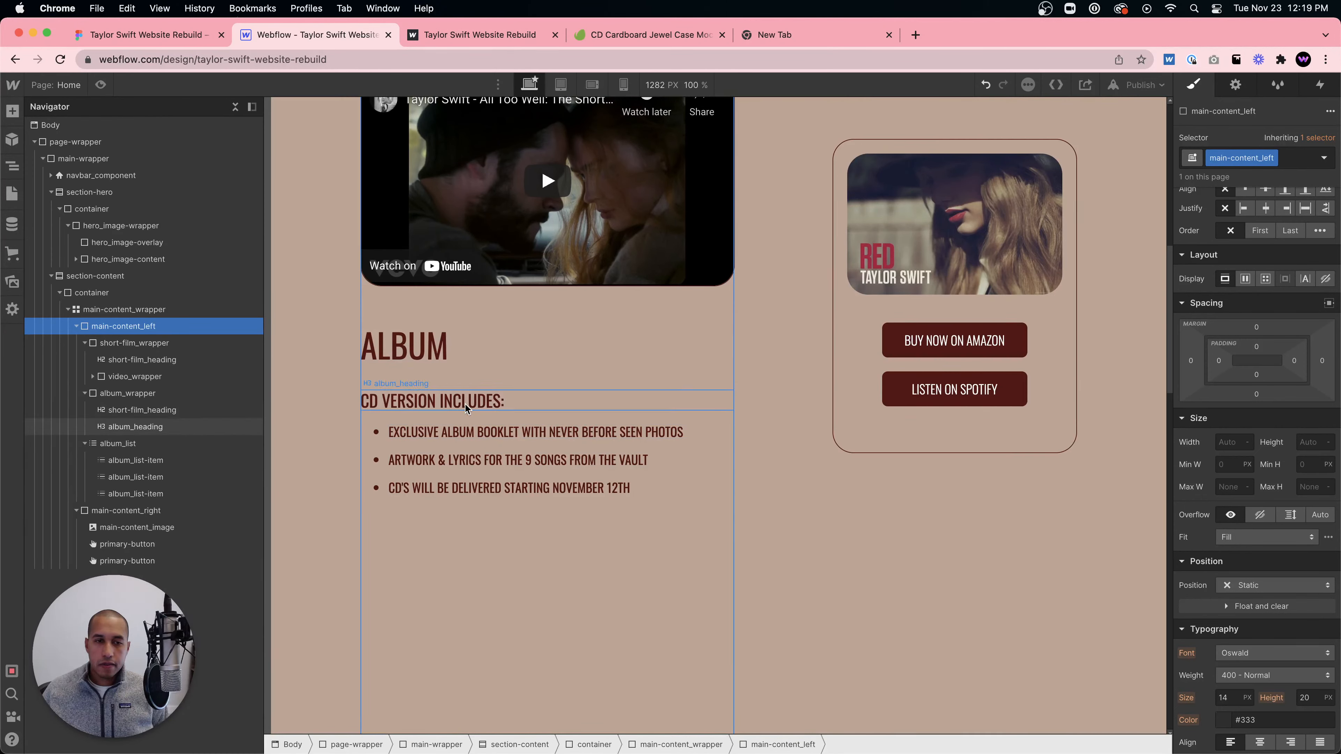
left_click(482, 370)
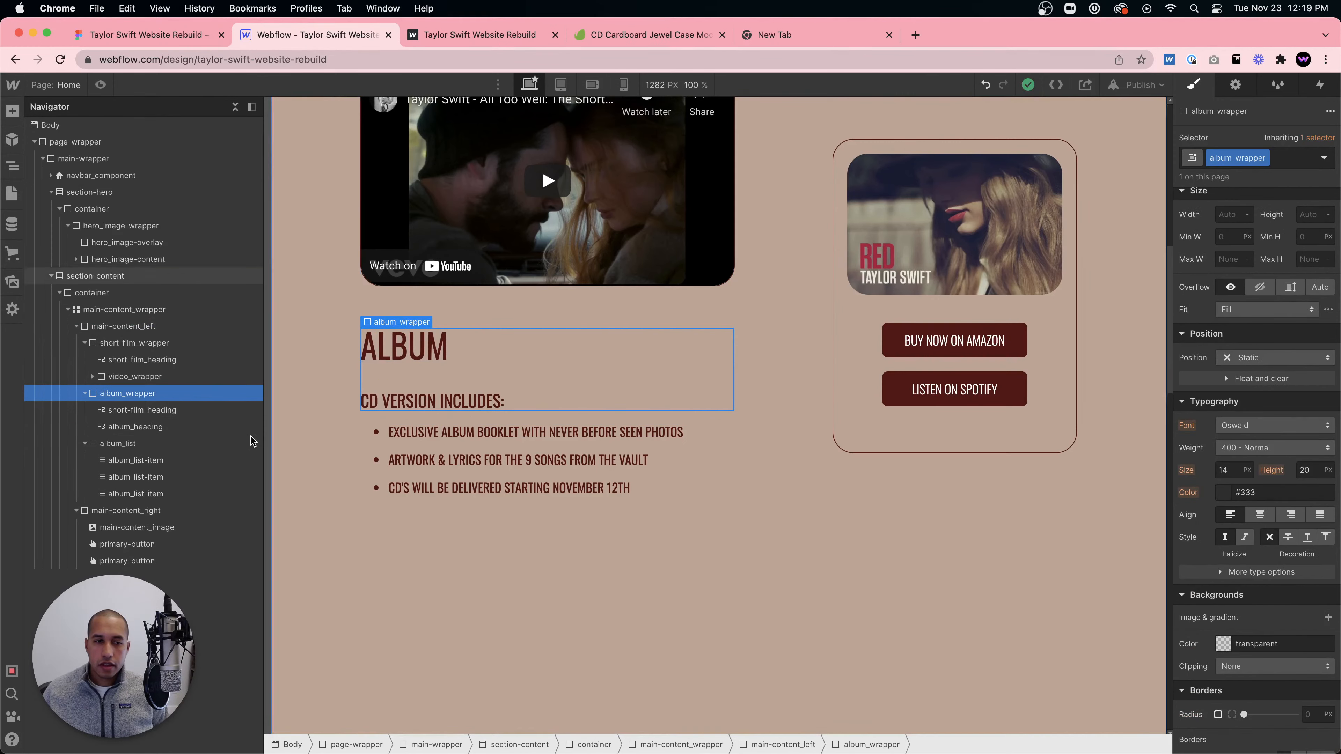
left_click(132, 444)
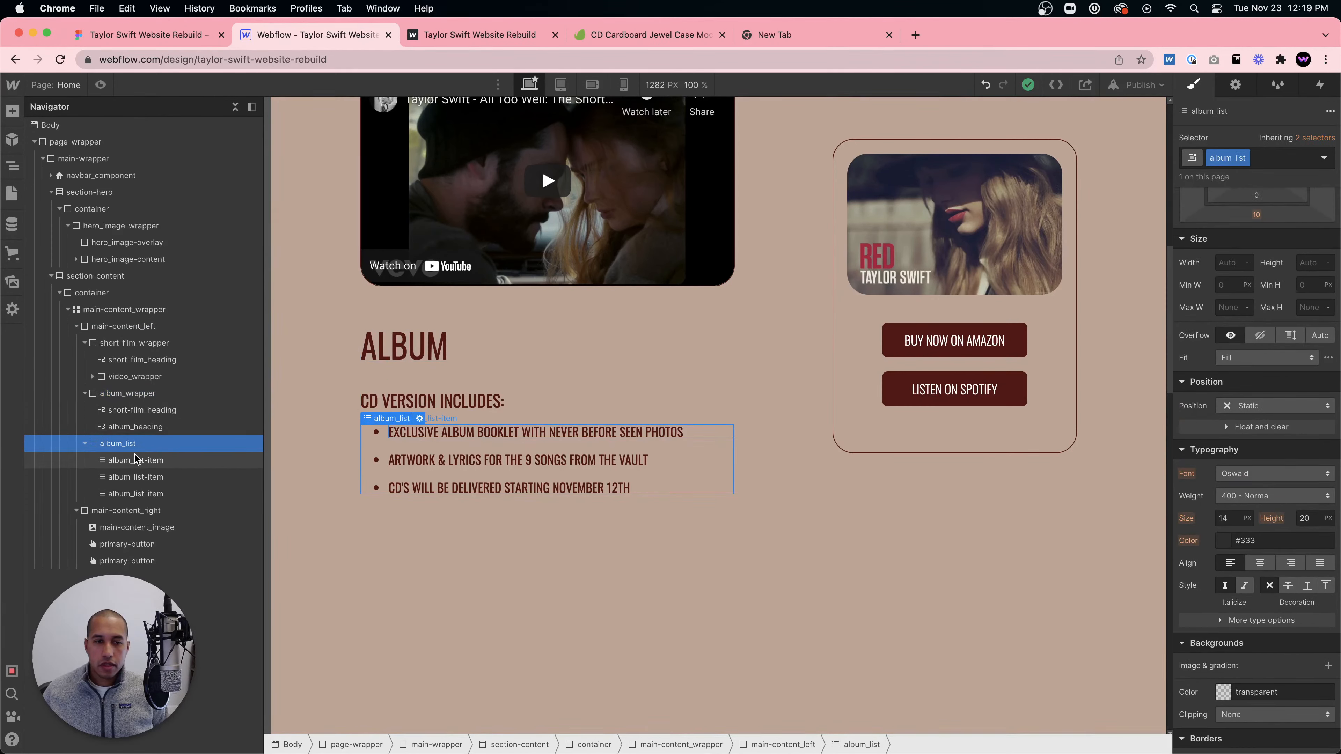
- Add an Image element inside album_wrapper, below the CD VERSION INCLUDES: heading
left_click(141, 396)
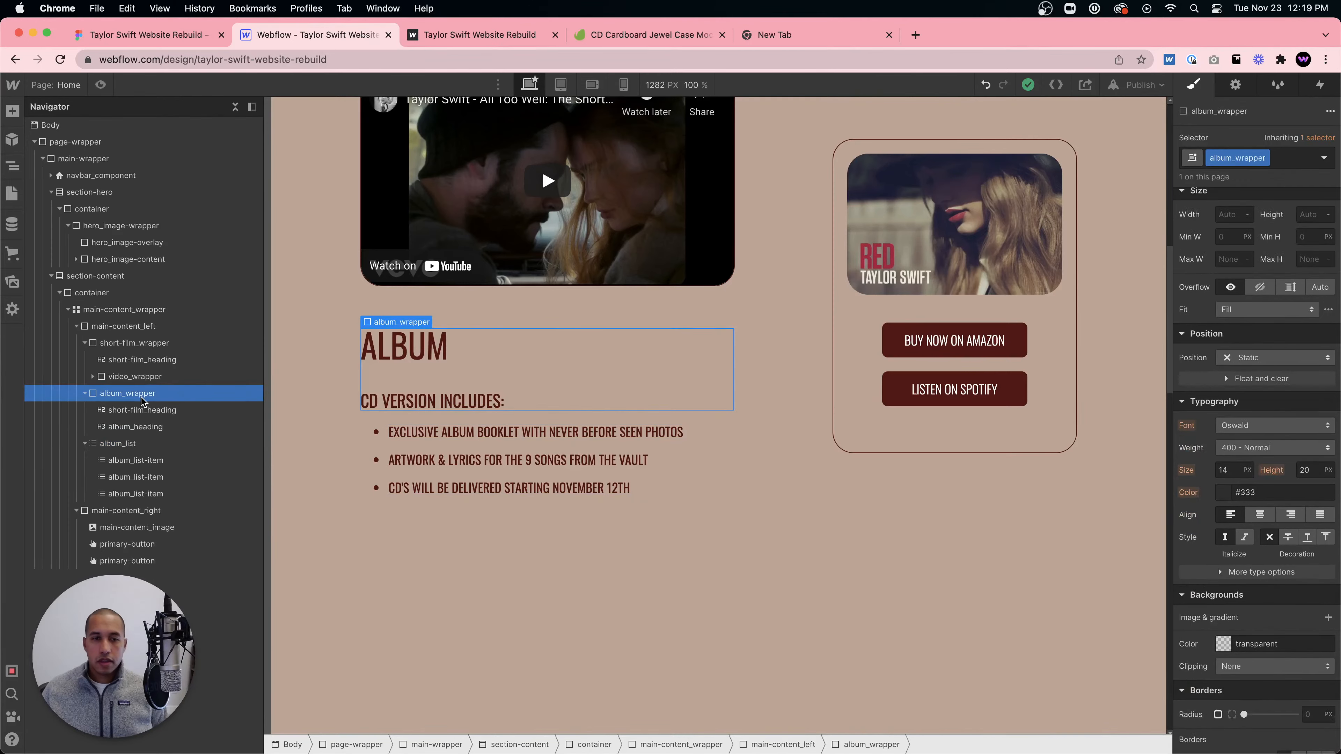
key("super+e")
type("image")
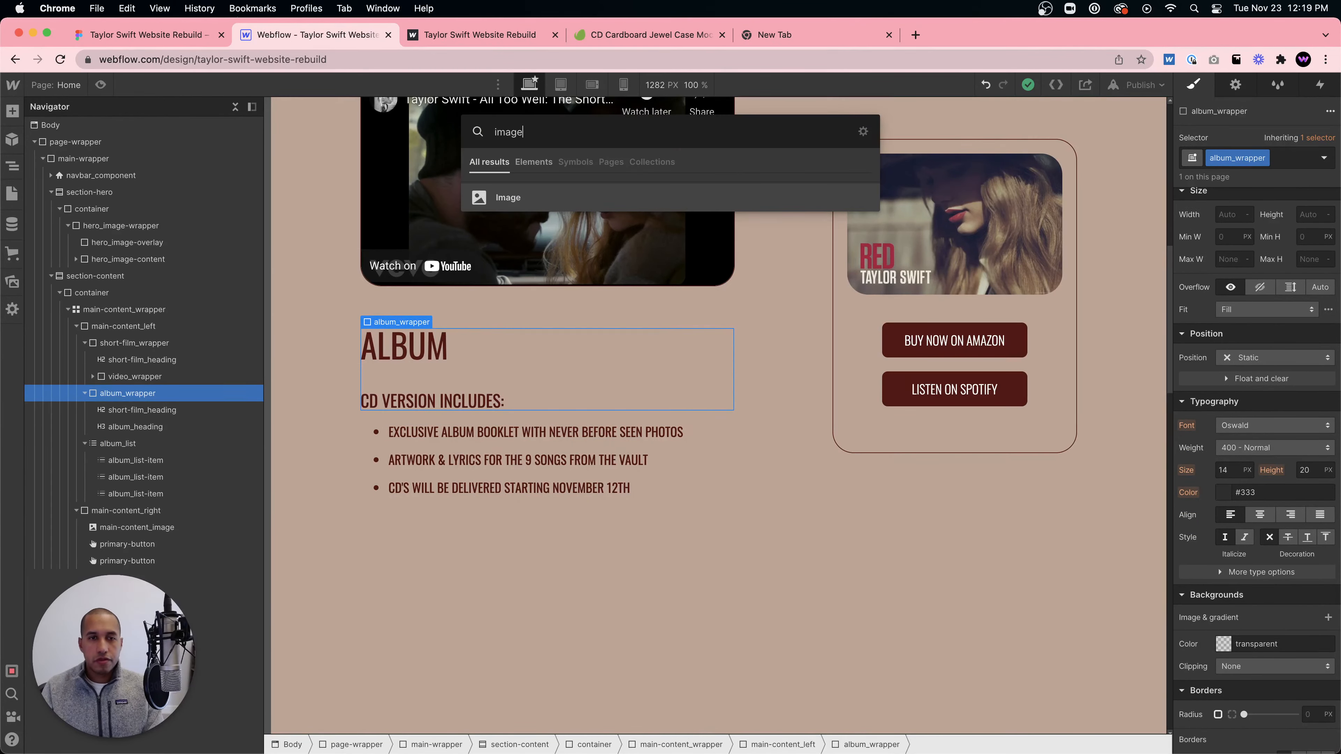
key("Return")
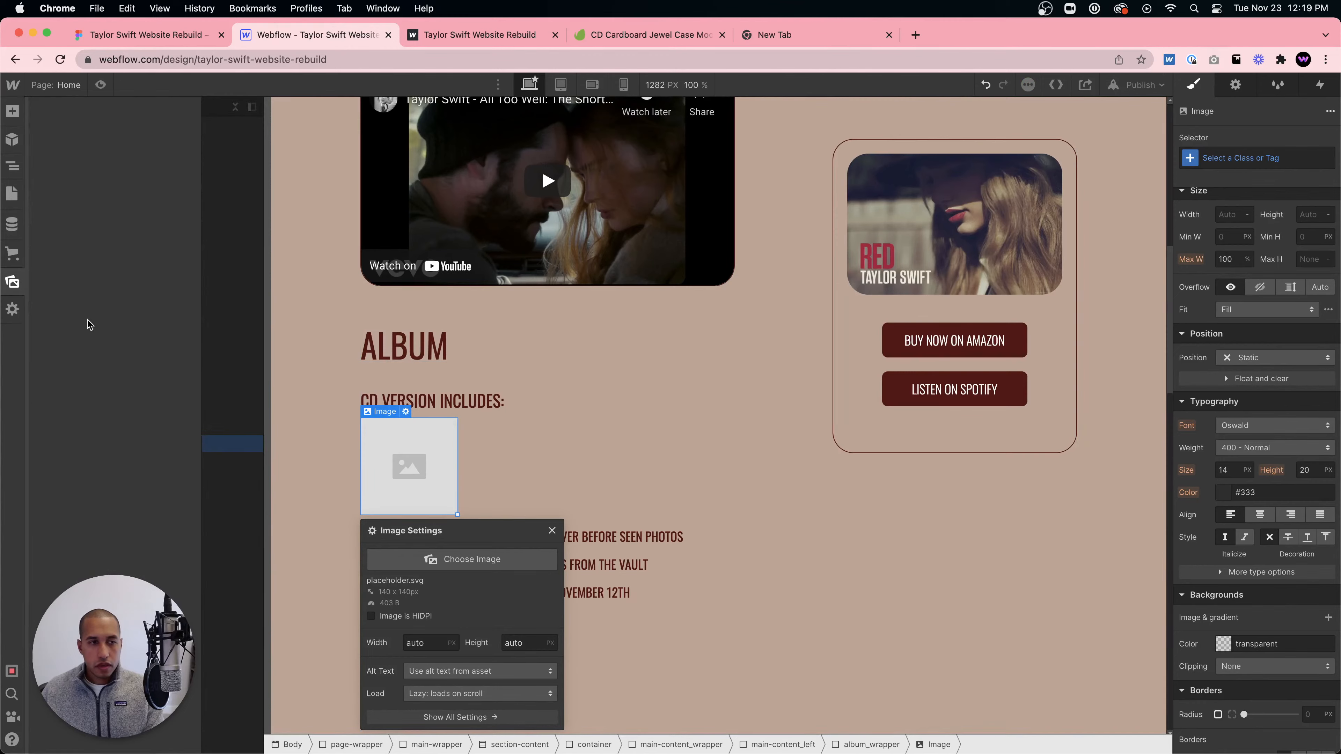
- Upload the Cd Cardboard Jewel Case Mockup2.png image to the site's assets
mouse_move(415, 753)
left_click(167, 706)
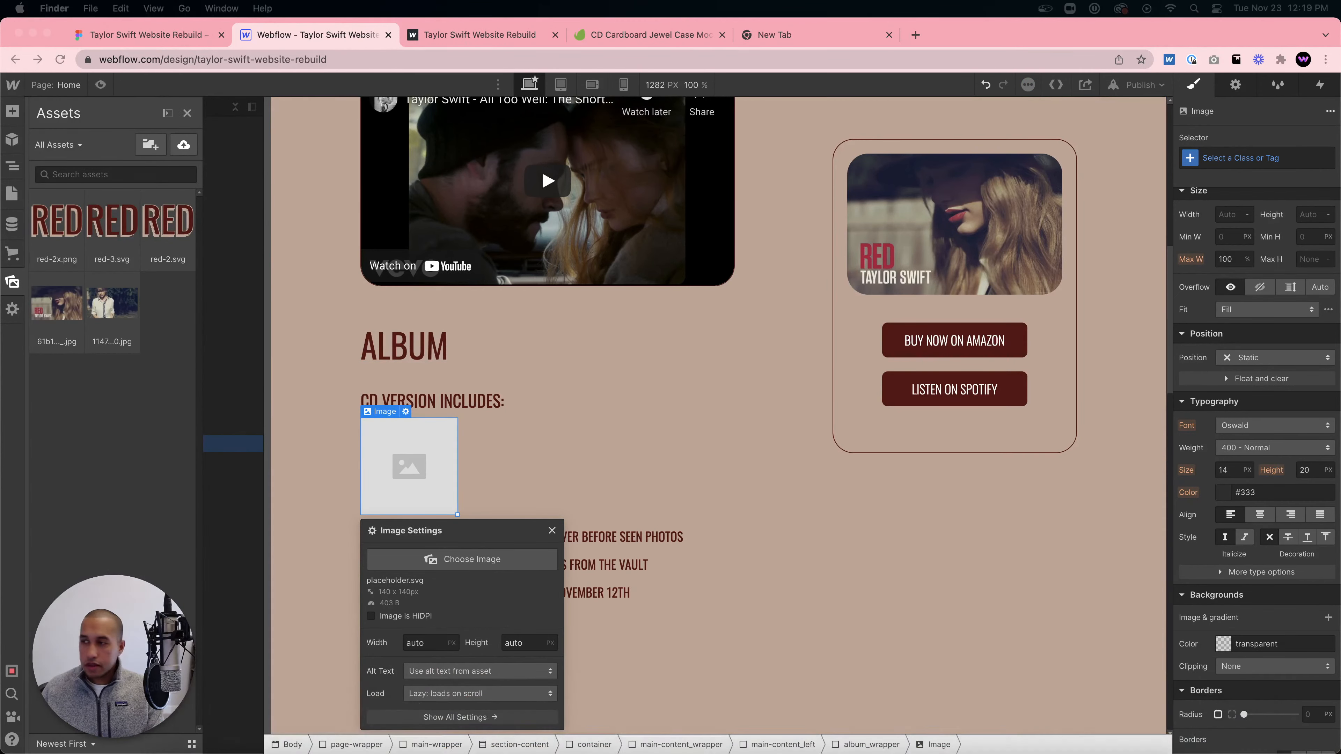
left_click_drag(1, 422, 193, 435)
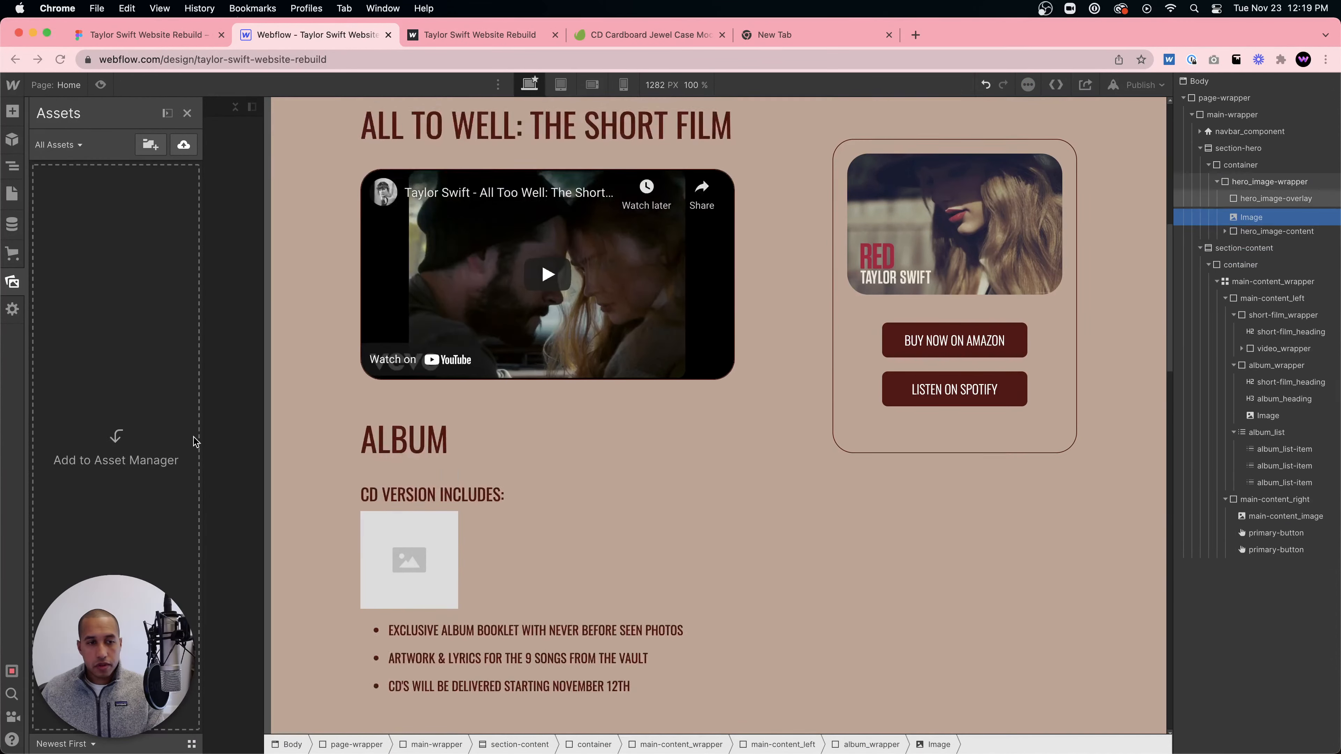
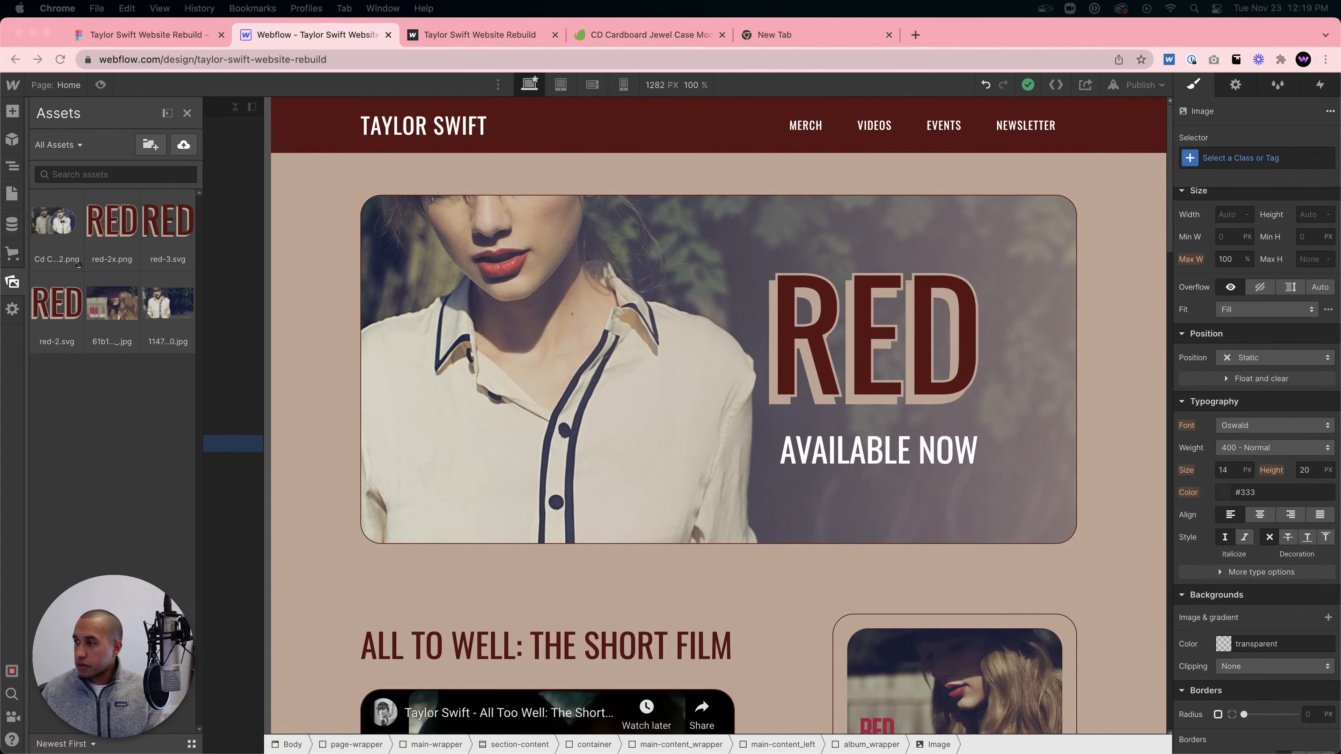
- In Preview, resize Cd Cardboard Jewel Case Mockup2.png proportionally to a width of 1000 pixels and close the file
left_click_drag(1340, 153, 346, 53)
left_click(223, 8)
left_click(233, 83)
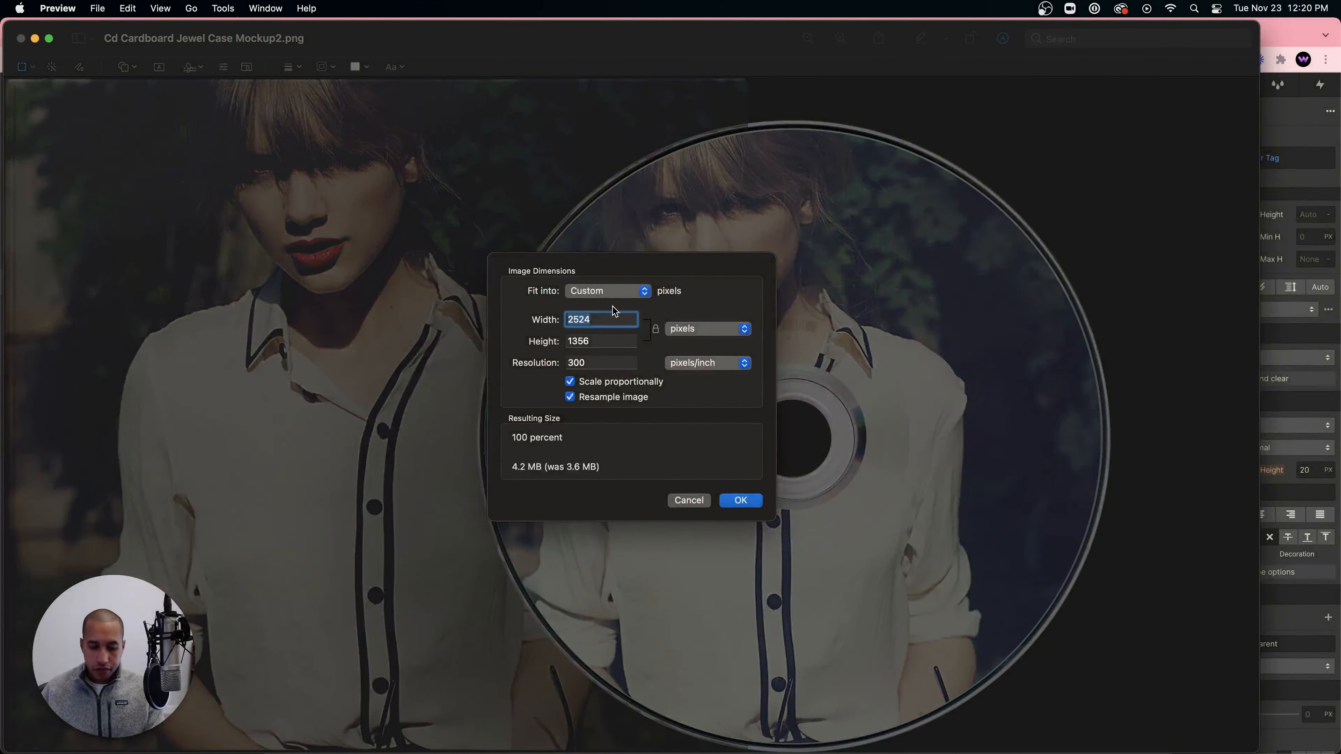
type("1000")
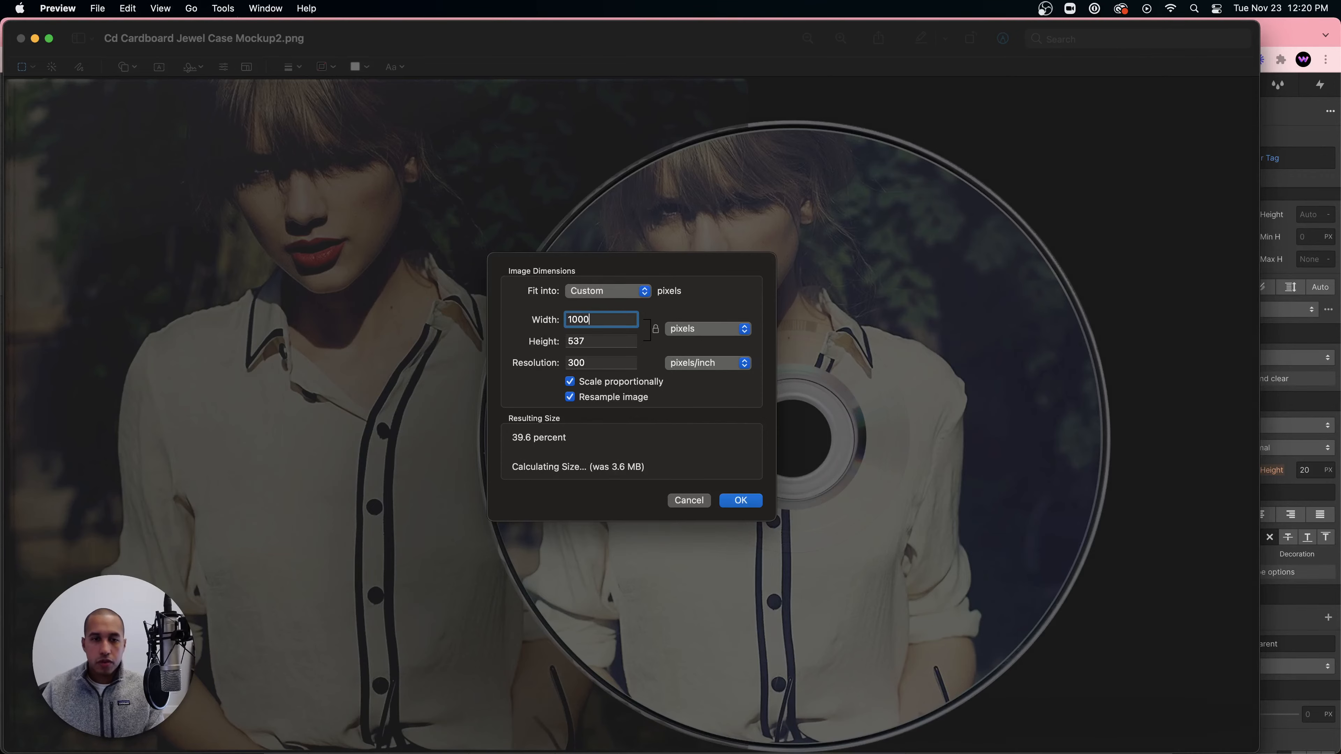
left_click(740, 501)
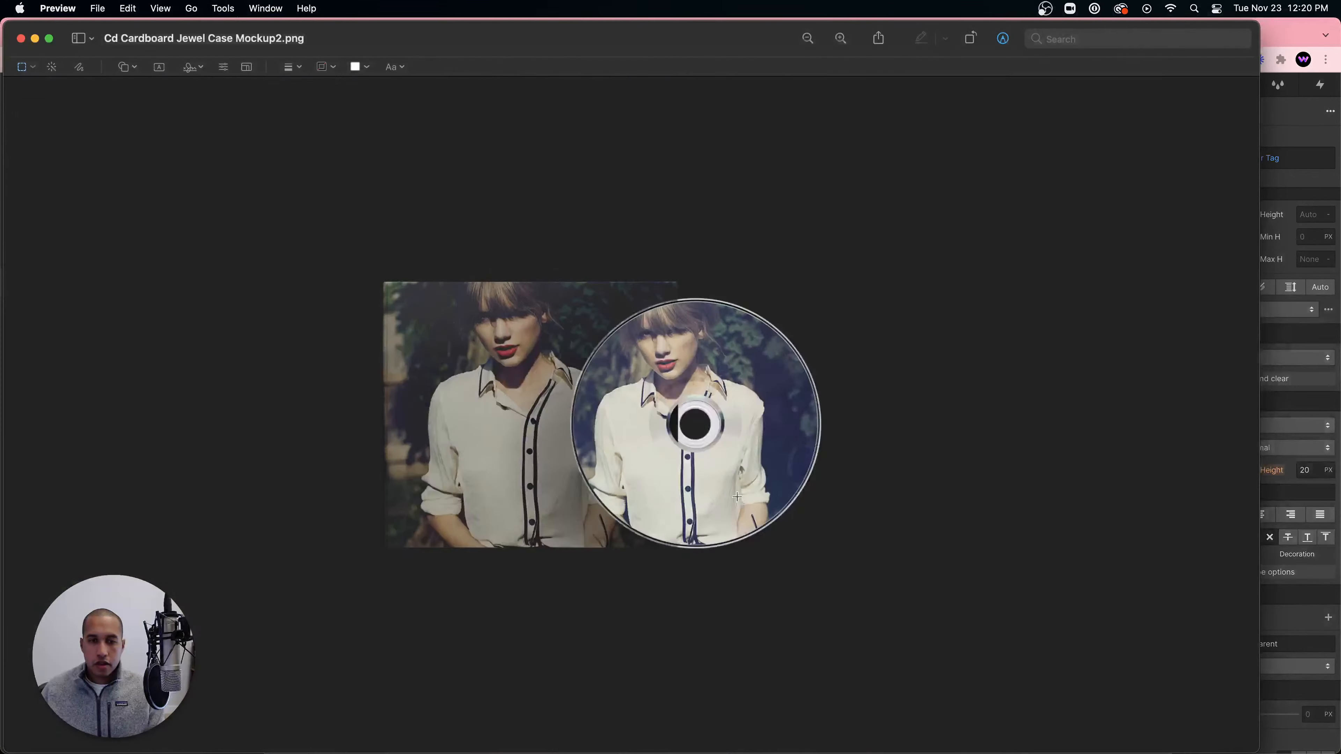
left_click(22, 40)
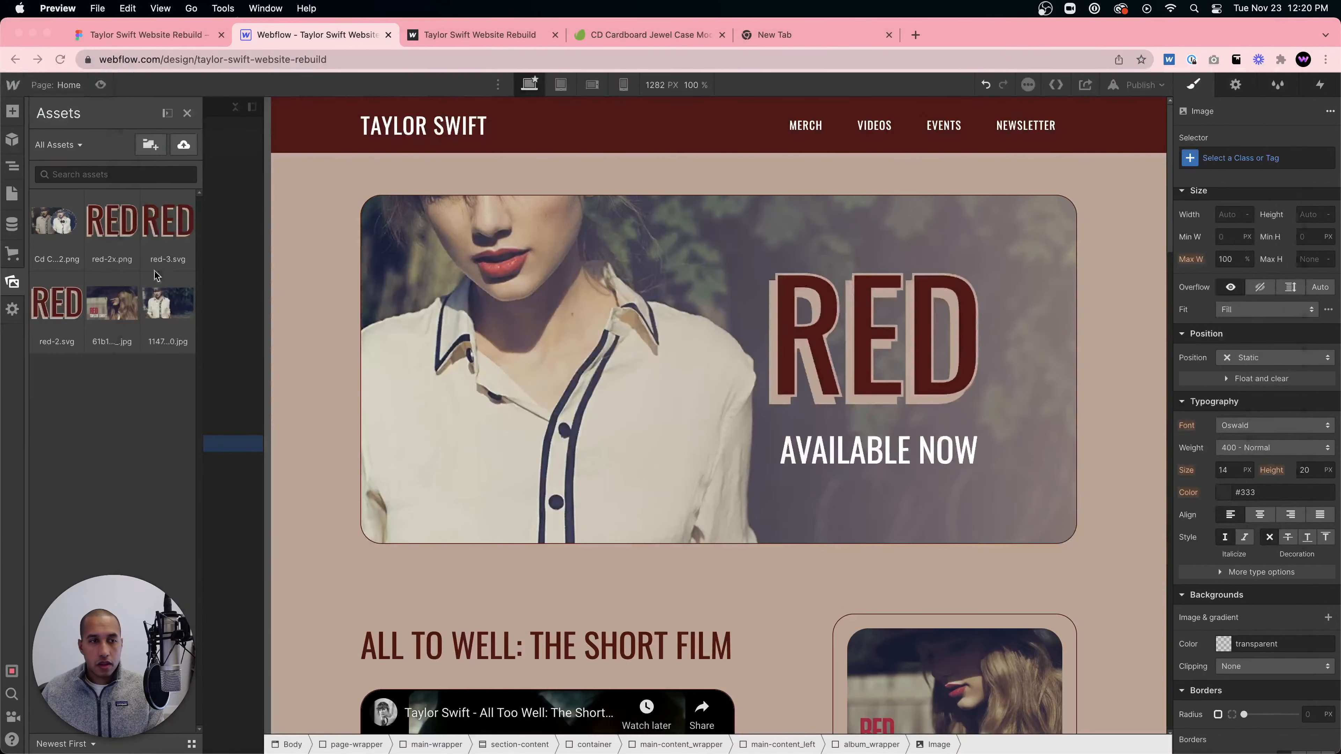
- Delete the oversized CD mockup from the site's assets and upload the resized Cd Cardboard Jewel Case Mockup2.png instead
left_click(77, 197)
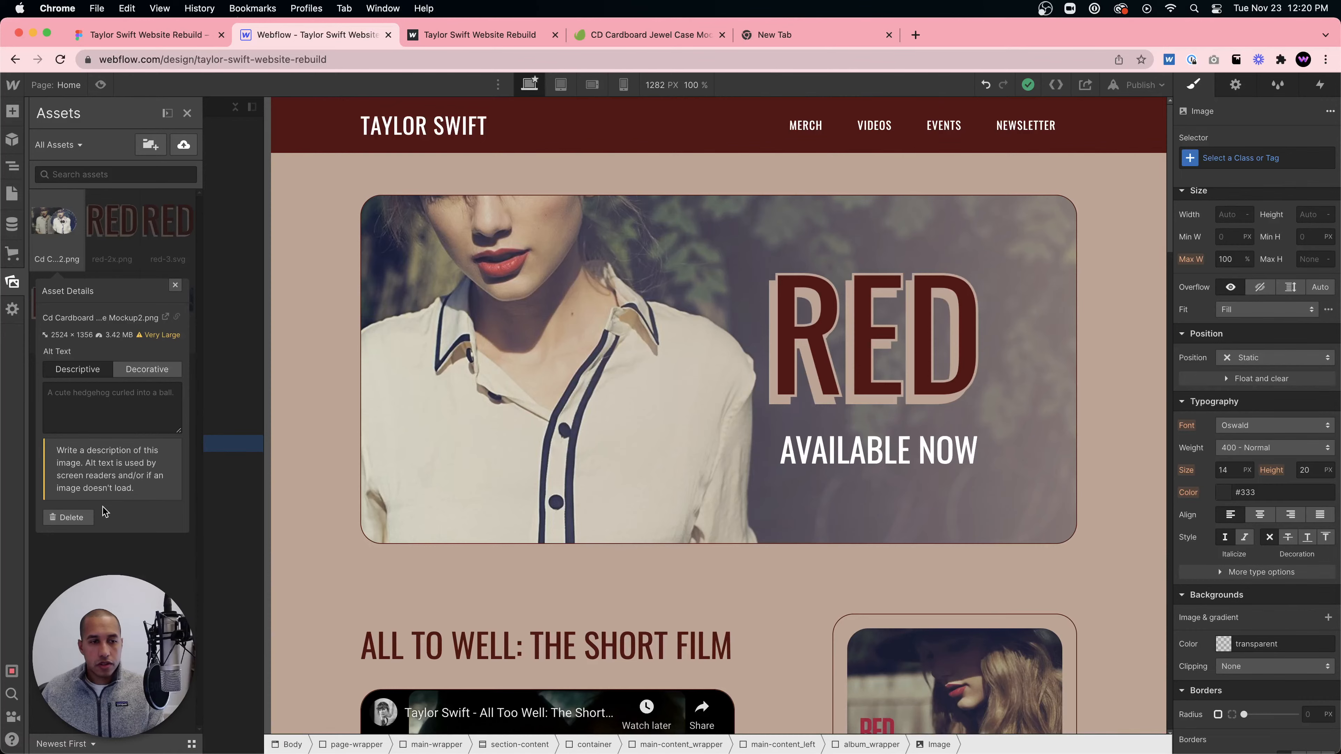
left_click(74, 517)
left_click(50, 601)
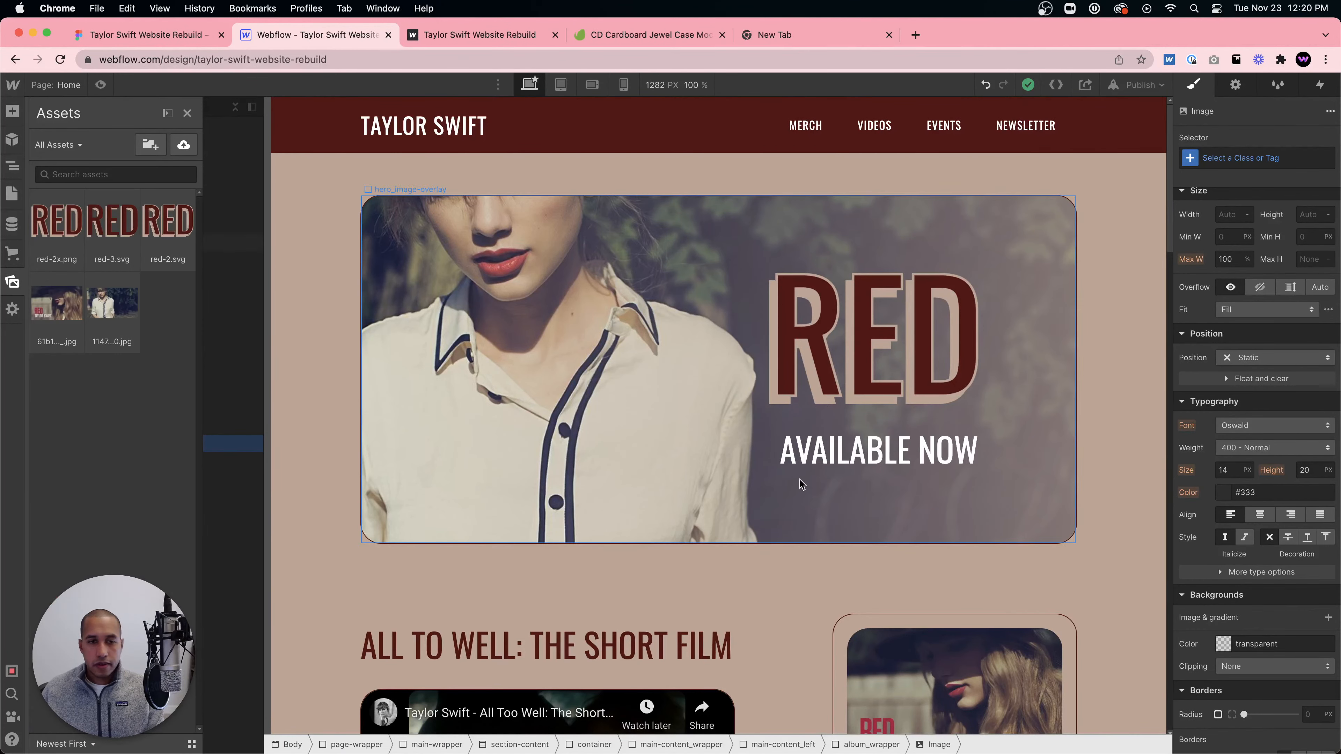
left_click_drag(901, 206, 111, 436)
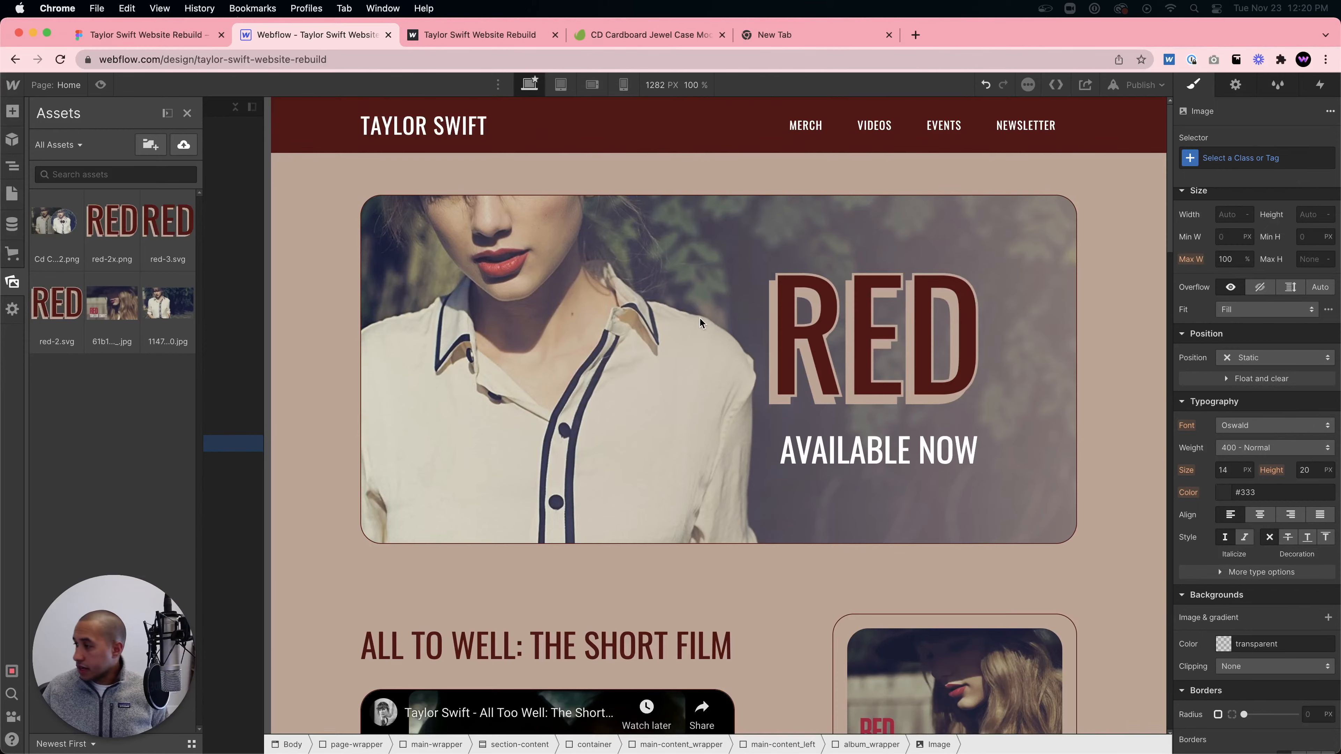
- Preview the page, return to the designer, and examine how the sticky album card behaves beside the film and album sections
scroll(746, 325, "down", 2)
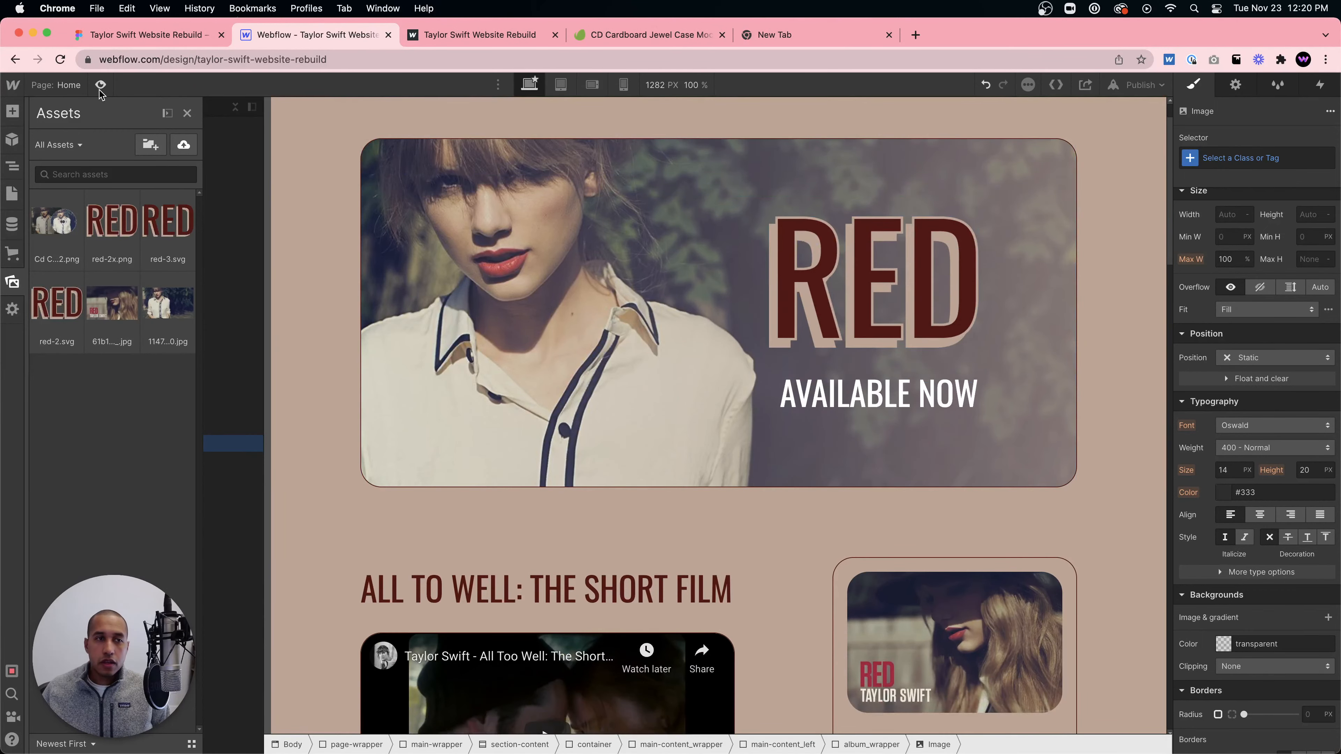
left_click(100, 85)
scroll(744, 356, "down", 12)
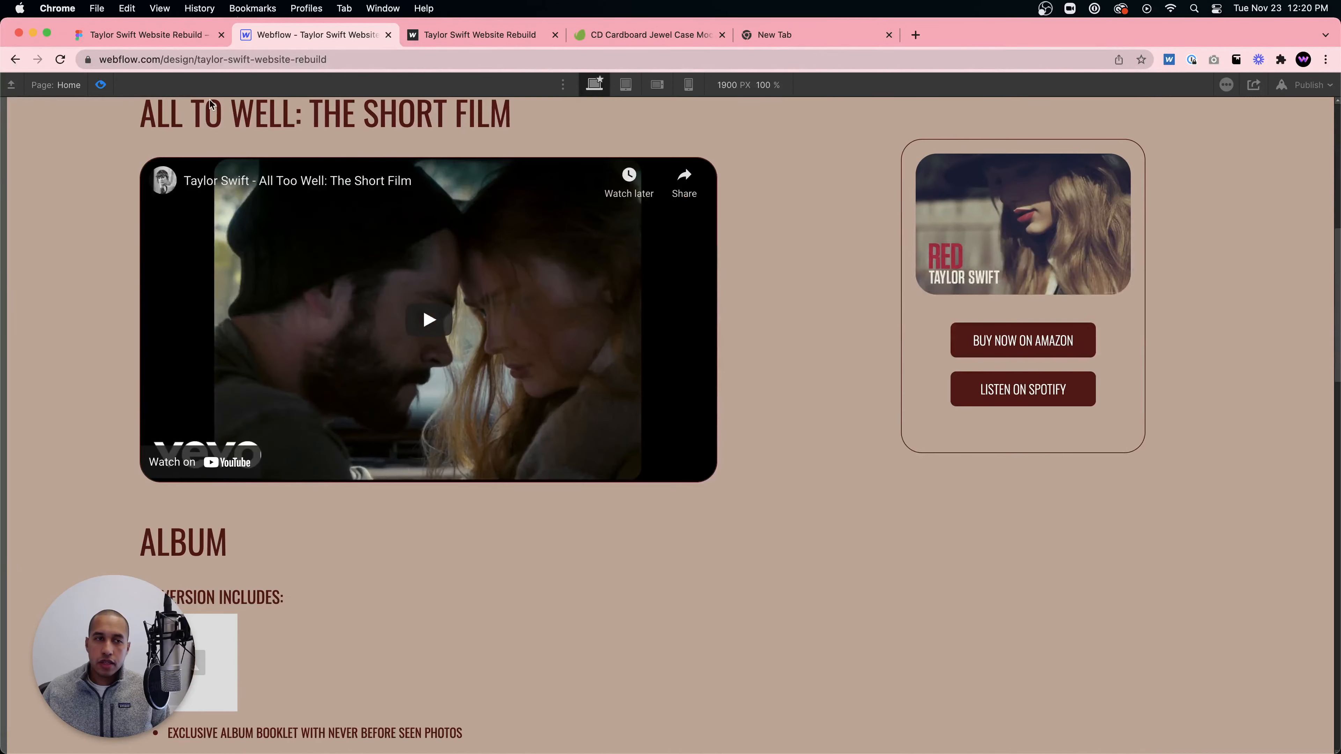
left_click(84, 84)
key("super+shift+p")
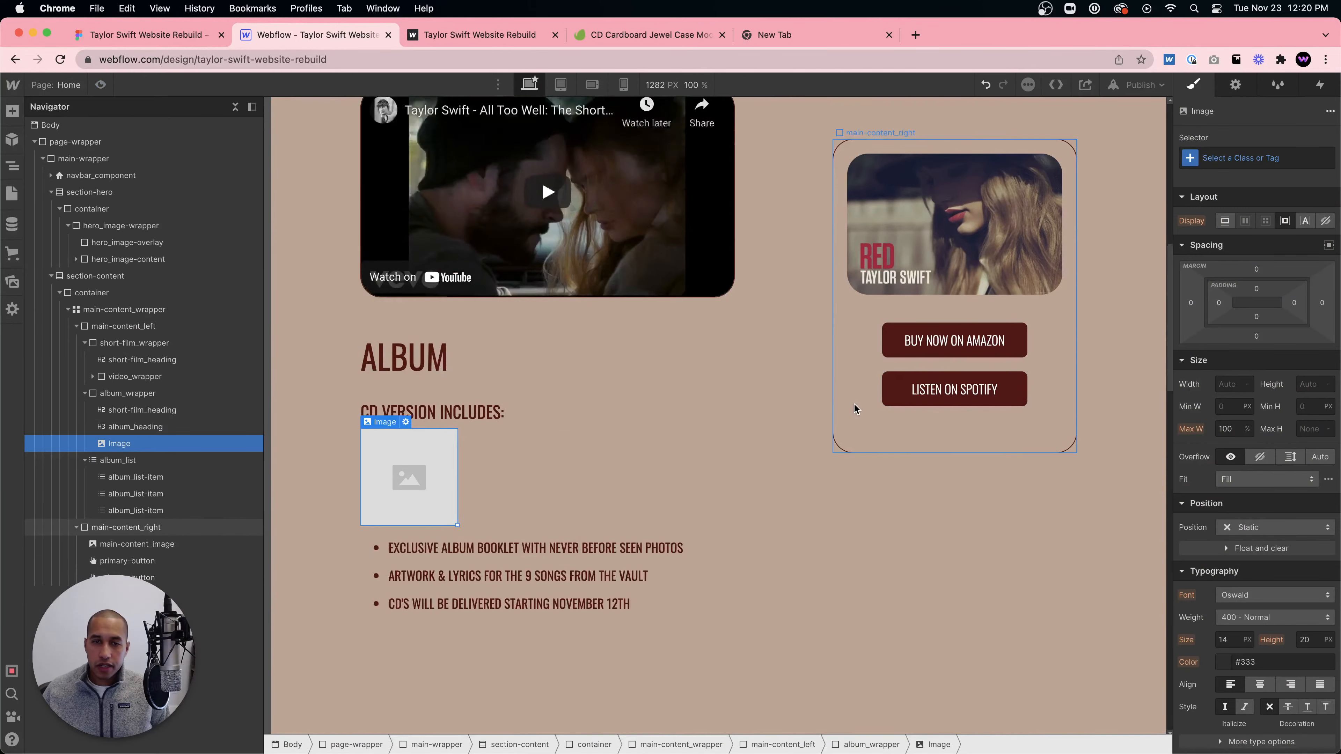
scroll(803, 457, "up", 3)
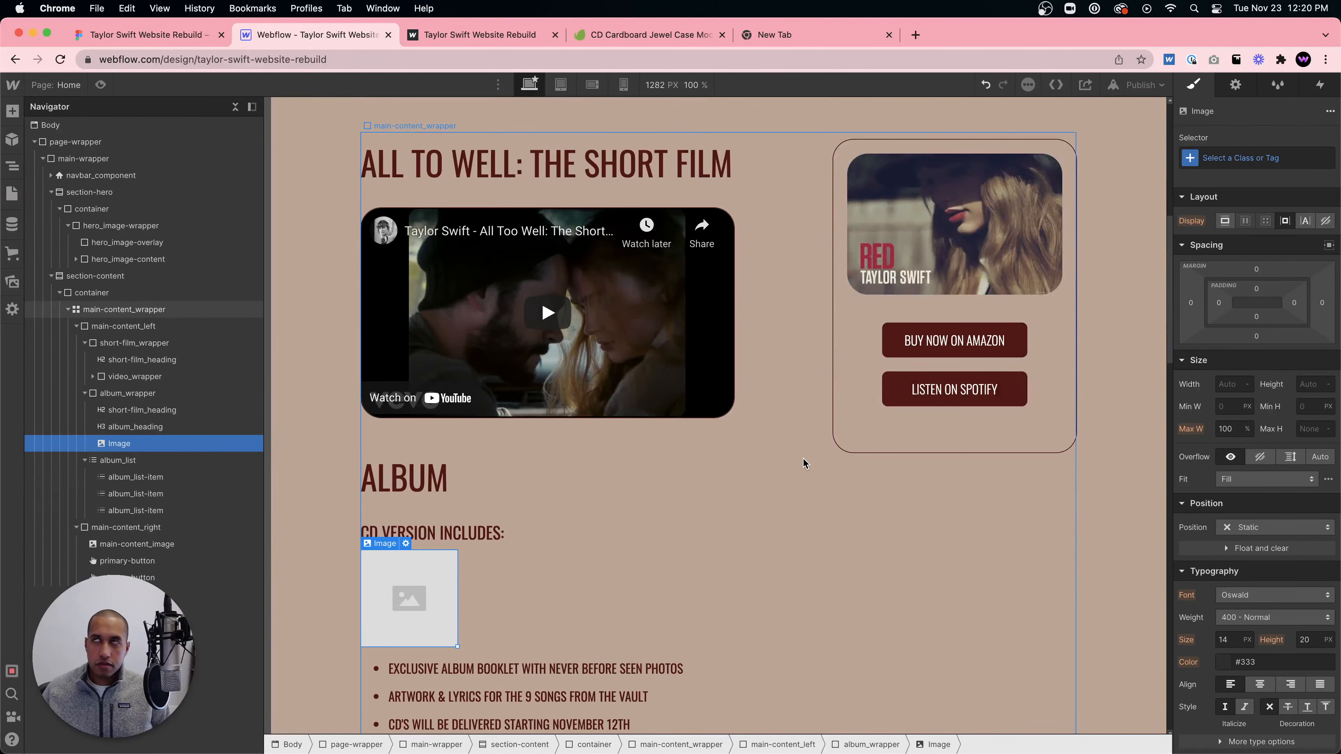
scroll(803, 457, "down", 10)
scroll(802, 455, "up", 7)
scroll(803, 455, "down", 5)
scroll(803, 453, "up", 4)
scroll(803, 454, "down", 5)
scroll(804, 454, "up", 9)
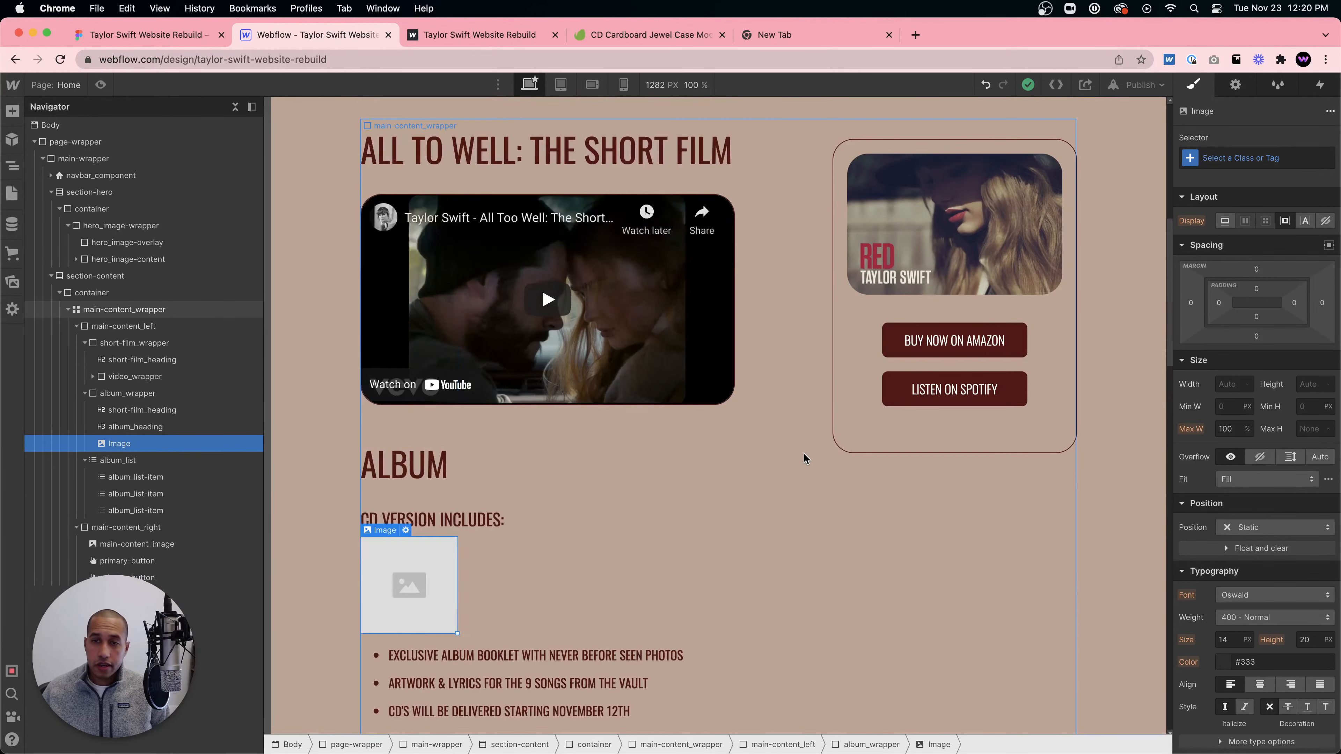
- Try clearing the custom width and height of main-content_right and check how the sticky card behaves
left_click(804, 453)
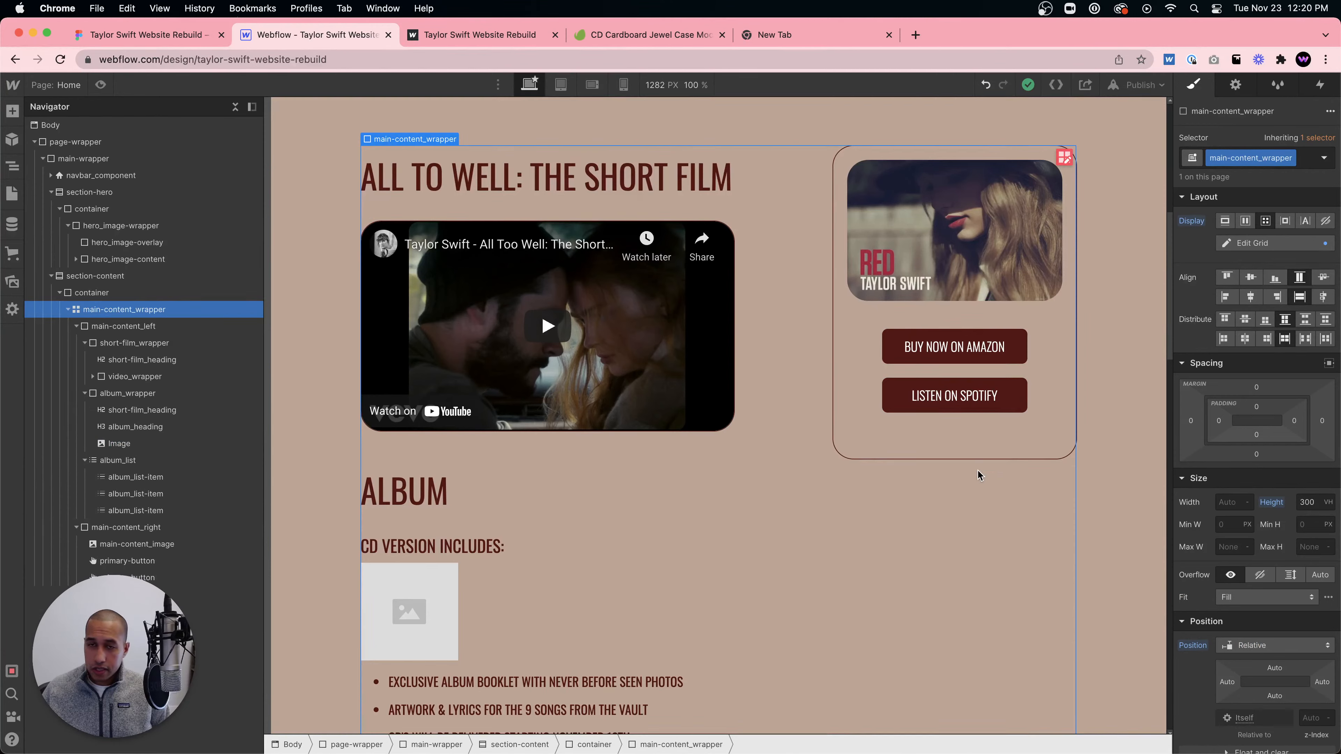
left_click(870, 422)
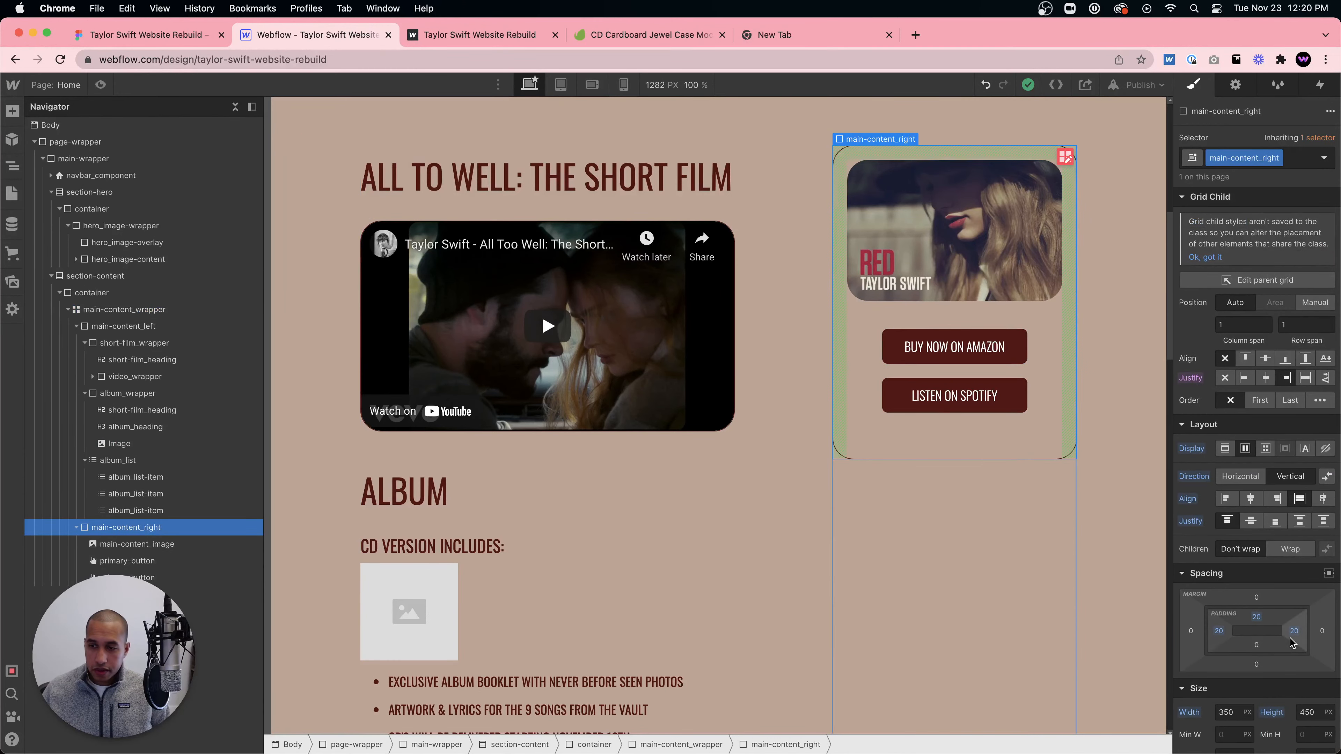
scroll(1291, 642, "down", 3)
scroll(840, 553, "down", 5)
scroll(837, 544, "down", 3)
scroll(835, 541, "up", 10)
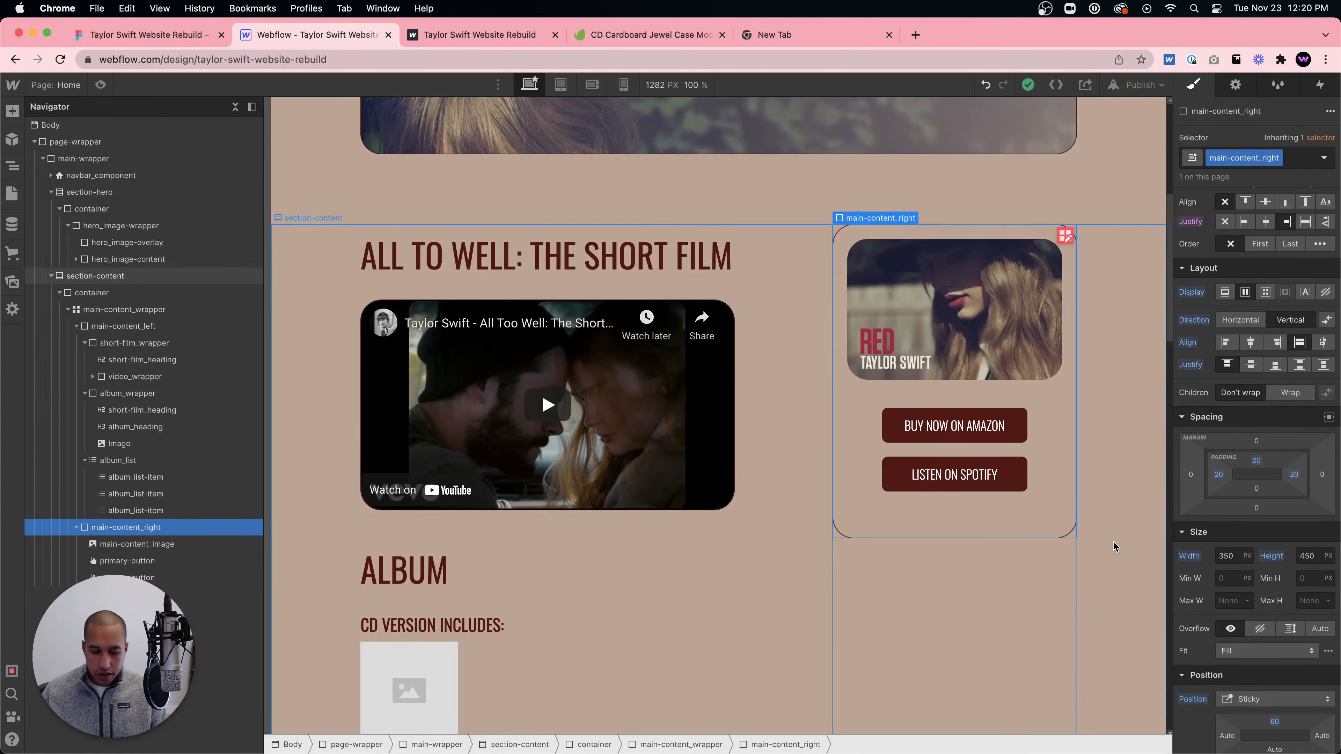
left_click(1183, 555, "alt")
left_click(1280, 559, "alt")
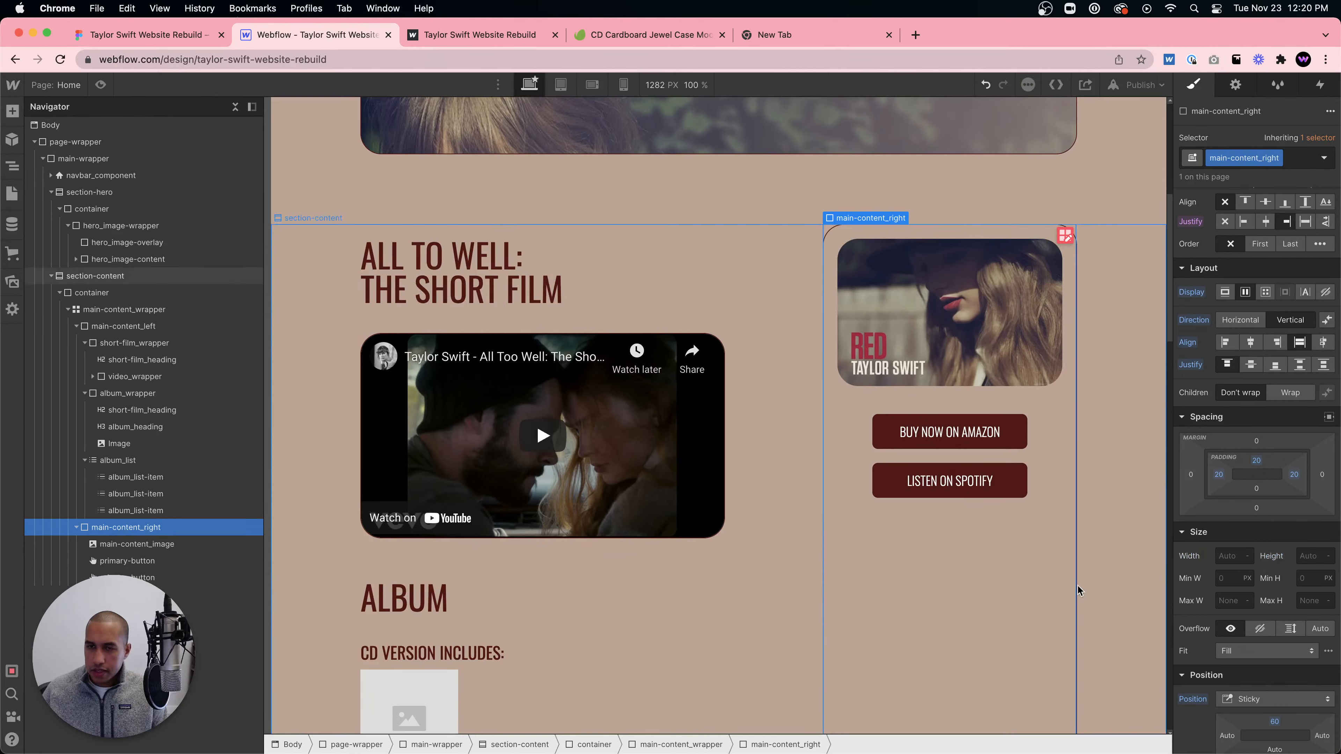
scroll(985, 583, "up", 3)
scroll(982, 573, "down", 8)
scroll(980, 568, "up", 5)
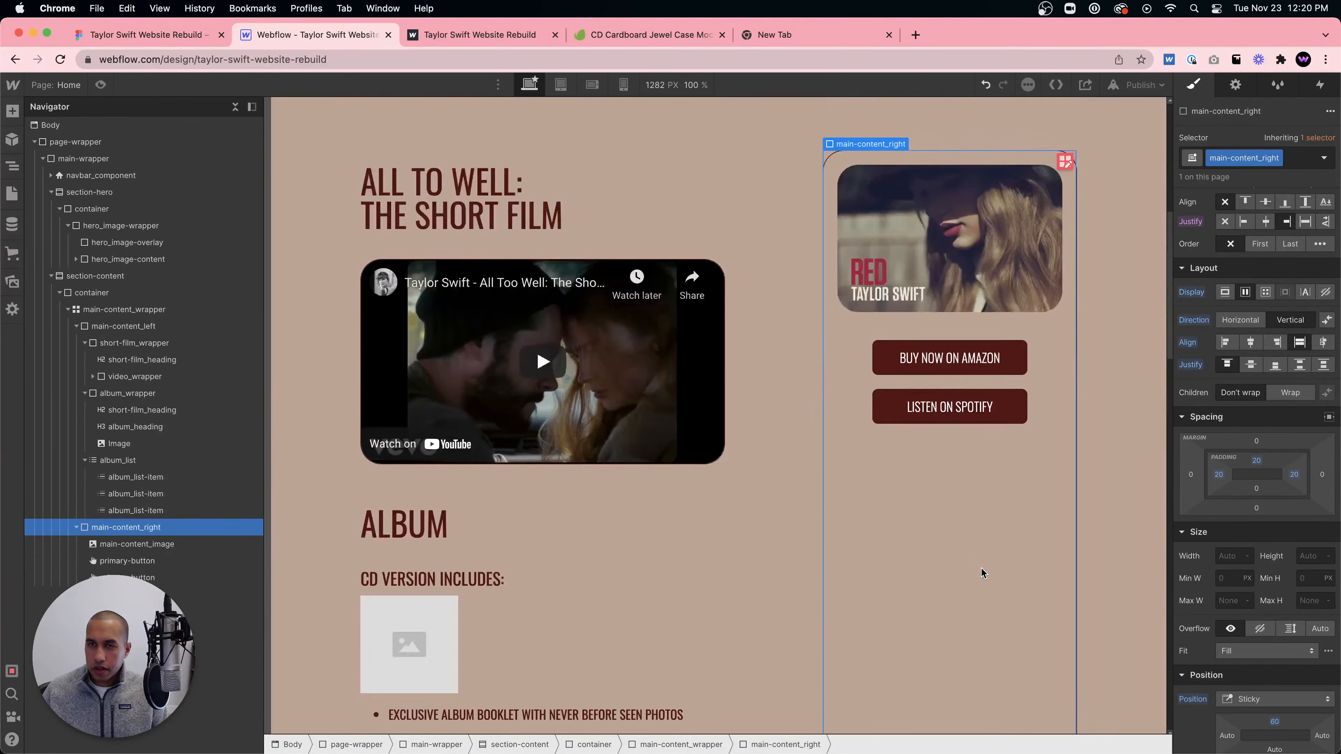
scroll(980, 566, "down", 5)
scroll(980, 567, "down", 3)
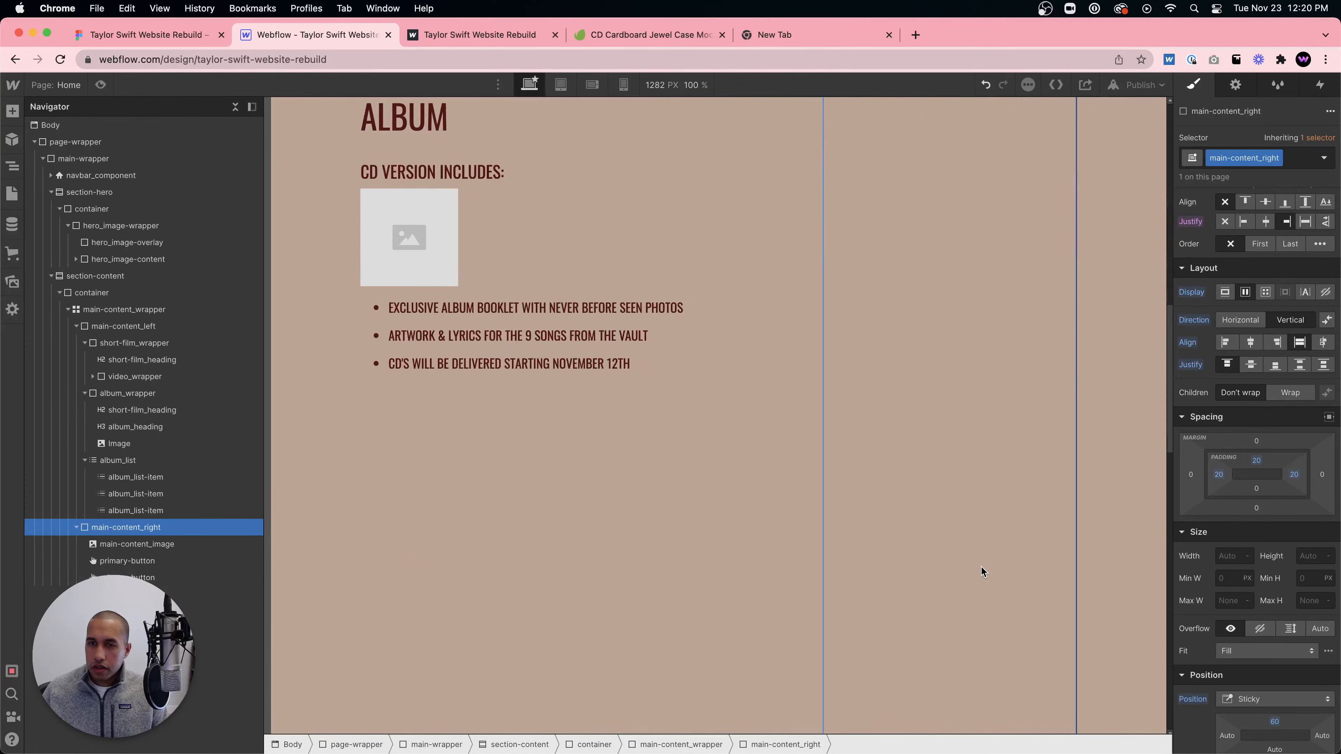
scroll(980, 566, "up", 10)
scroll(980, 567, "down", 5)
- Undo the height and width resets on main-content_right and recheck the card's sticky behavior
key("super+z")
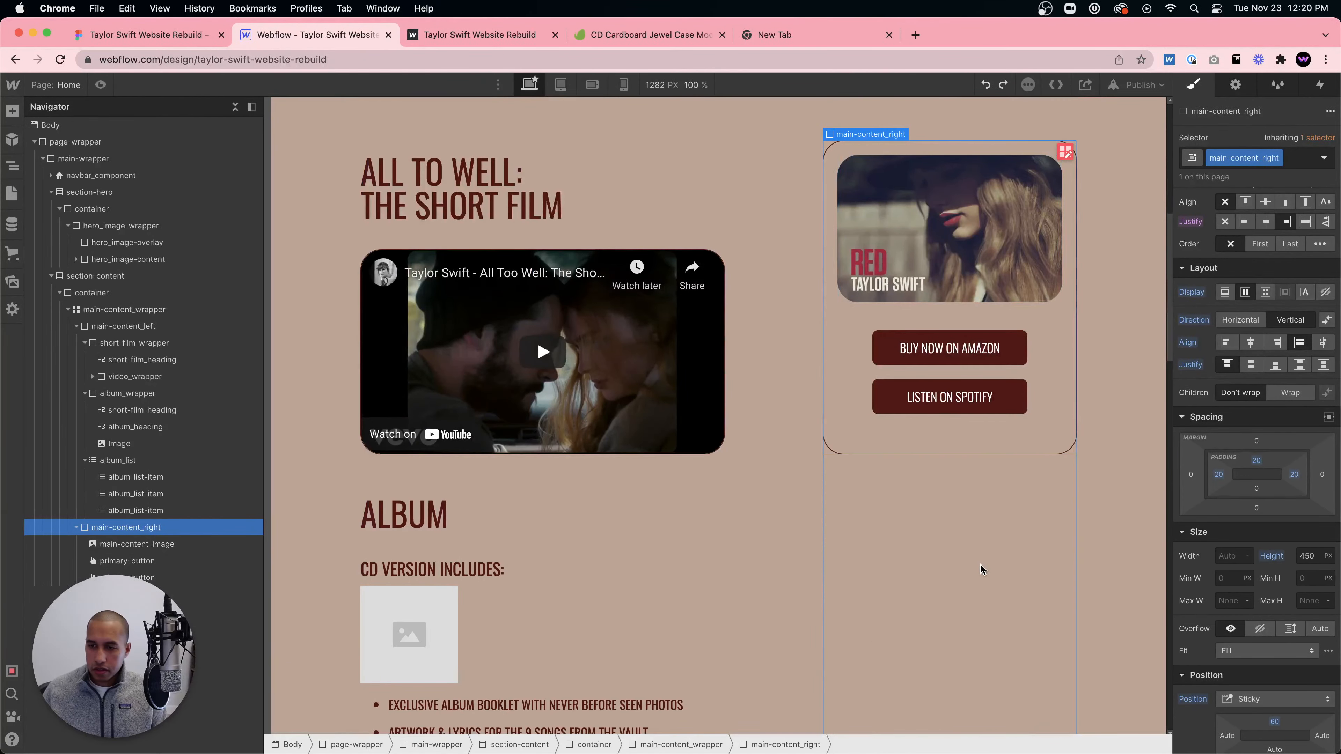
key("super+z")
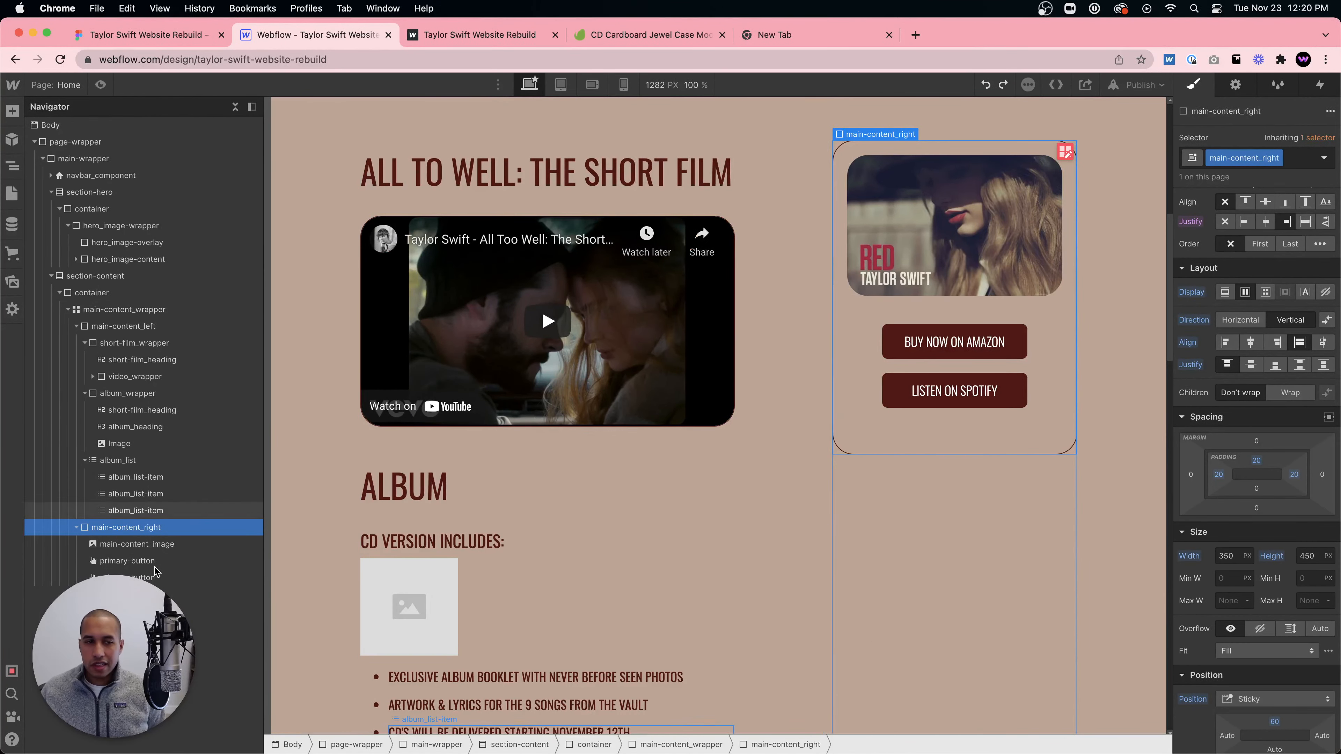
scroll(875, 447, "down", 5)
scroll(875, 446, "up", 6)
scroll(875, 446, "down", 5)
scroll(875, 446, "up", 2)
- Replace the placeholder image in album_wrapper with the resized CD mockup from the assets
left_click(401, 426)
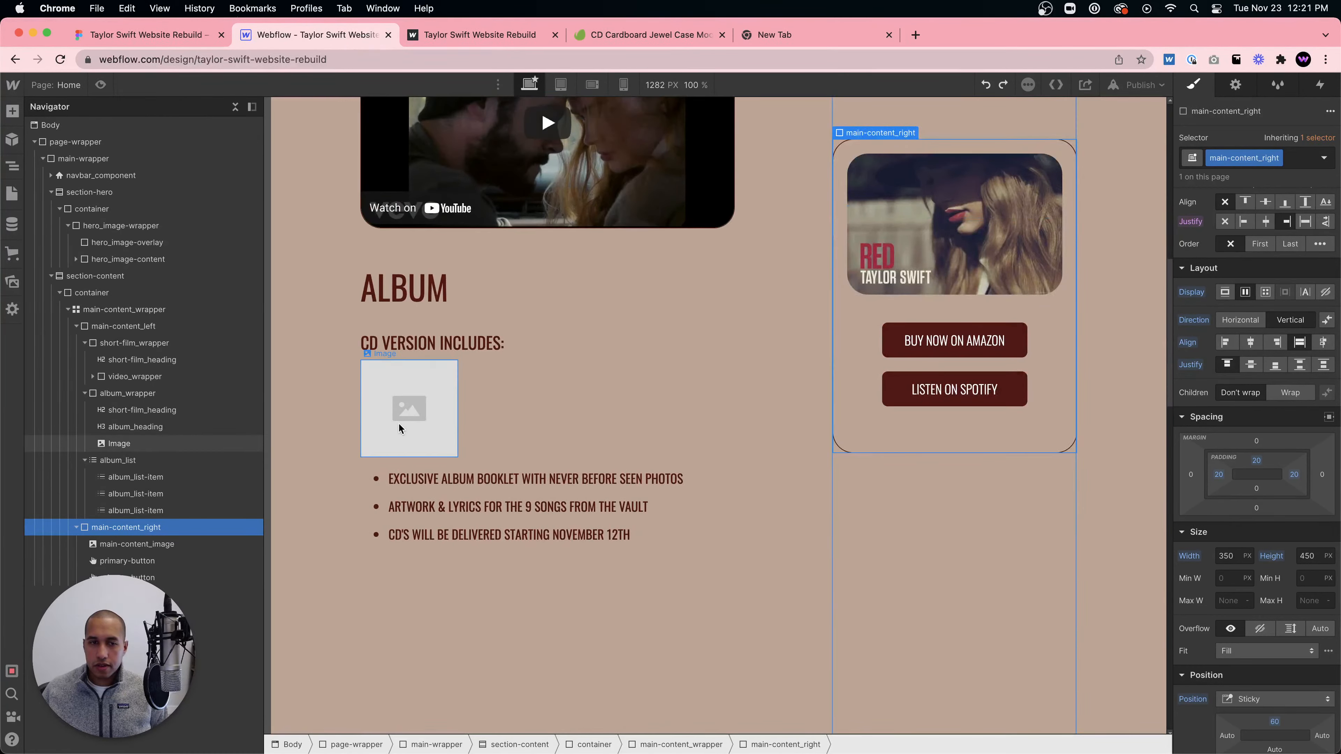
left_click(12, 283)
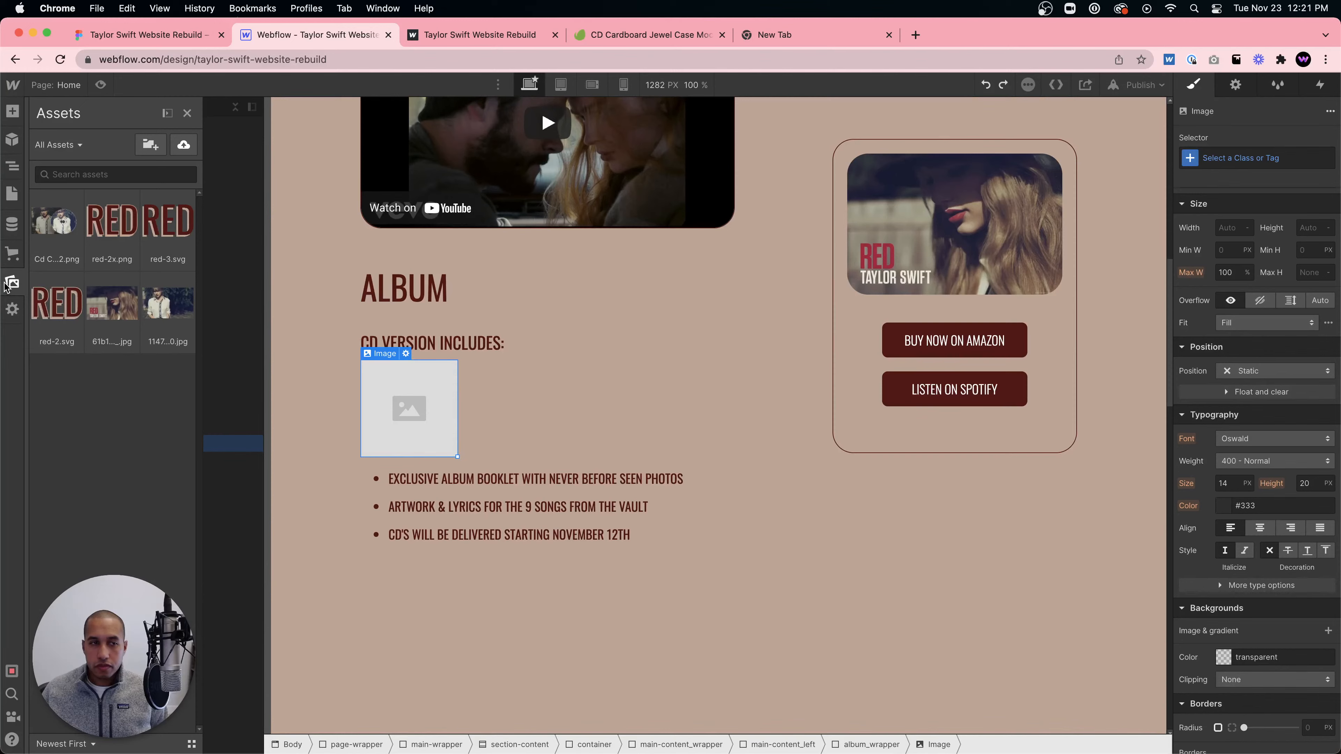
left_click(77, 199)
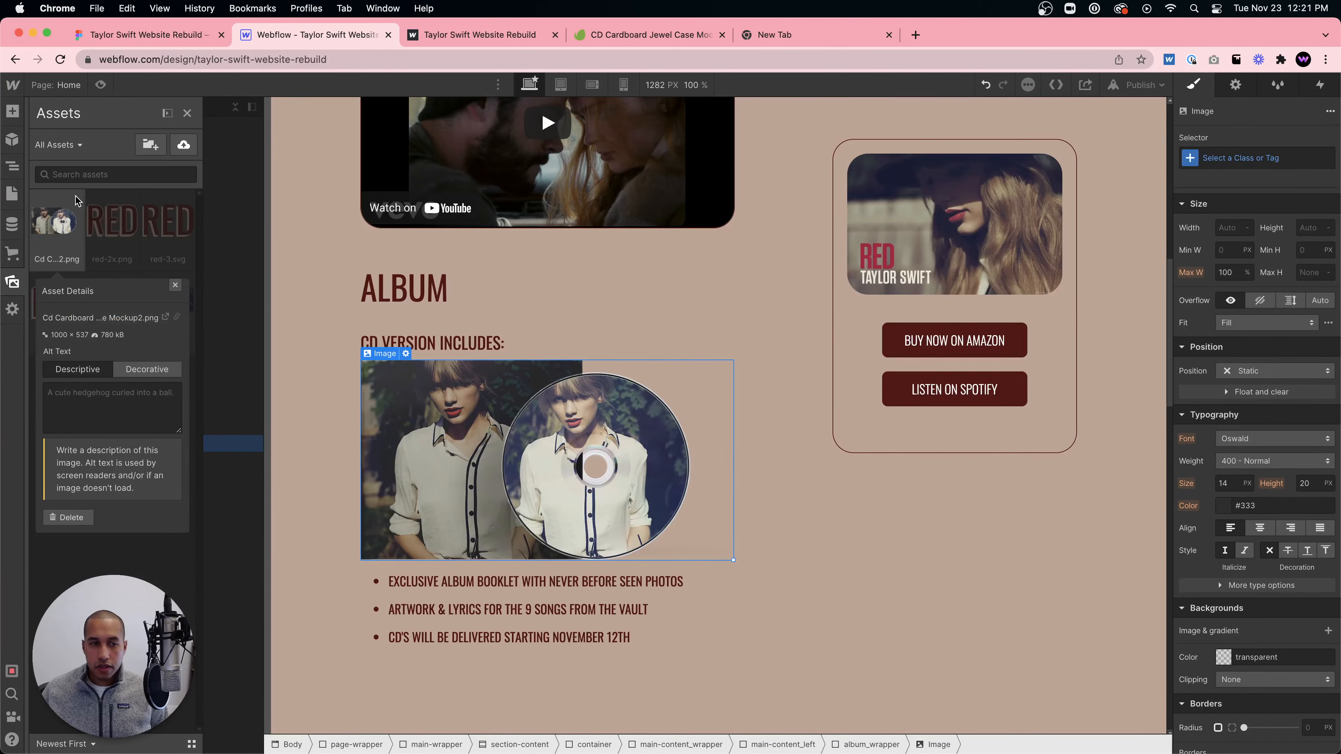
left_click(322, 293)
left_click(608, 439)
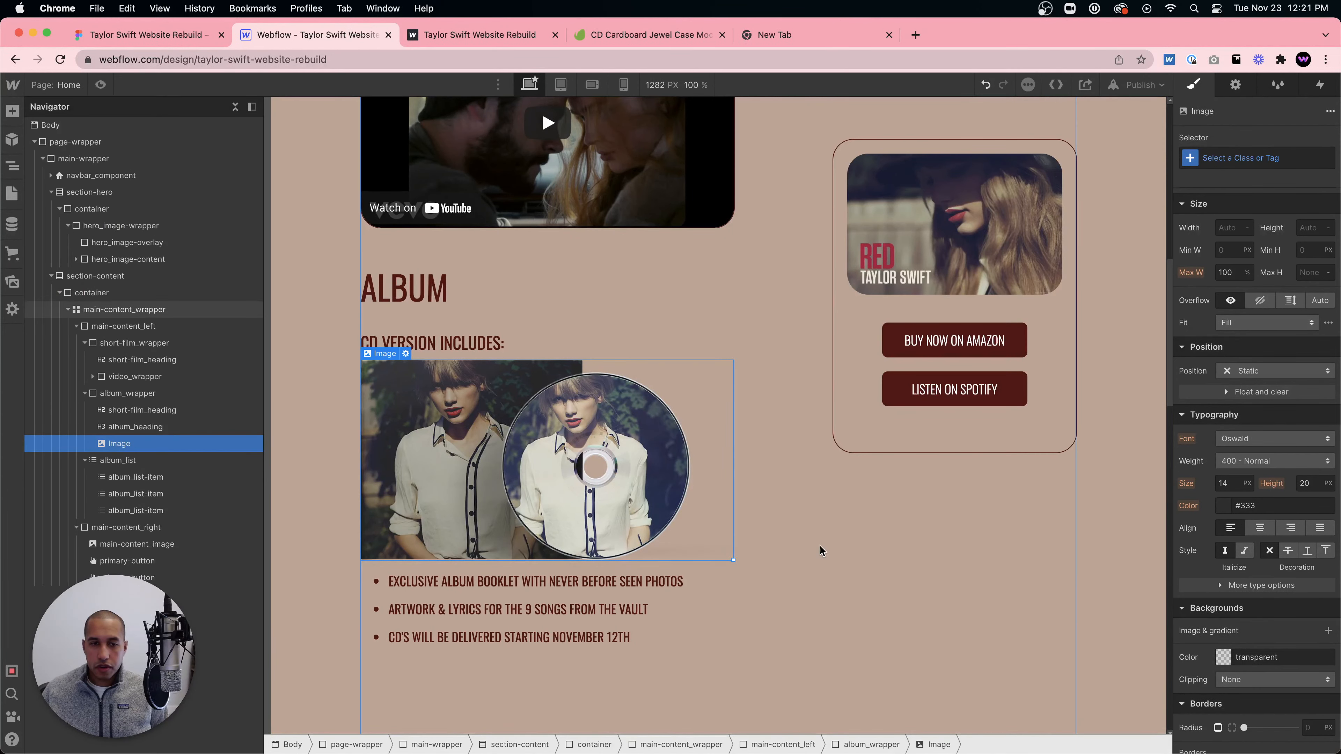
- Give the CD mockup image a new class named album_cd-image
left_click(773, 694)
left_click(579, 478)
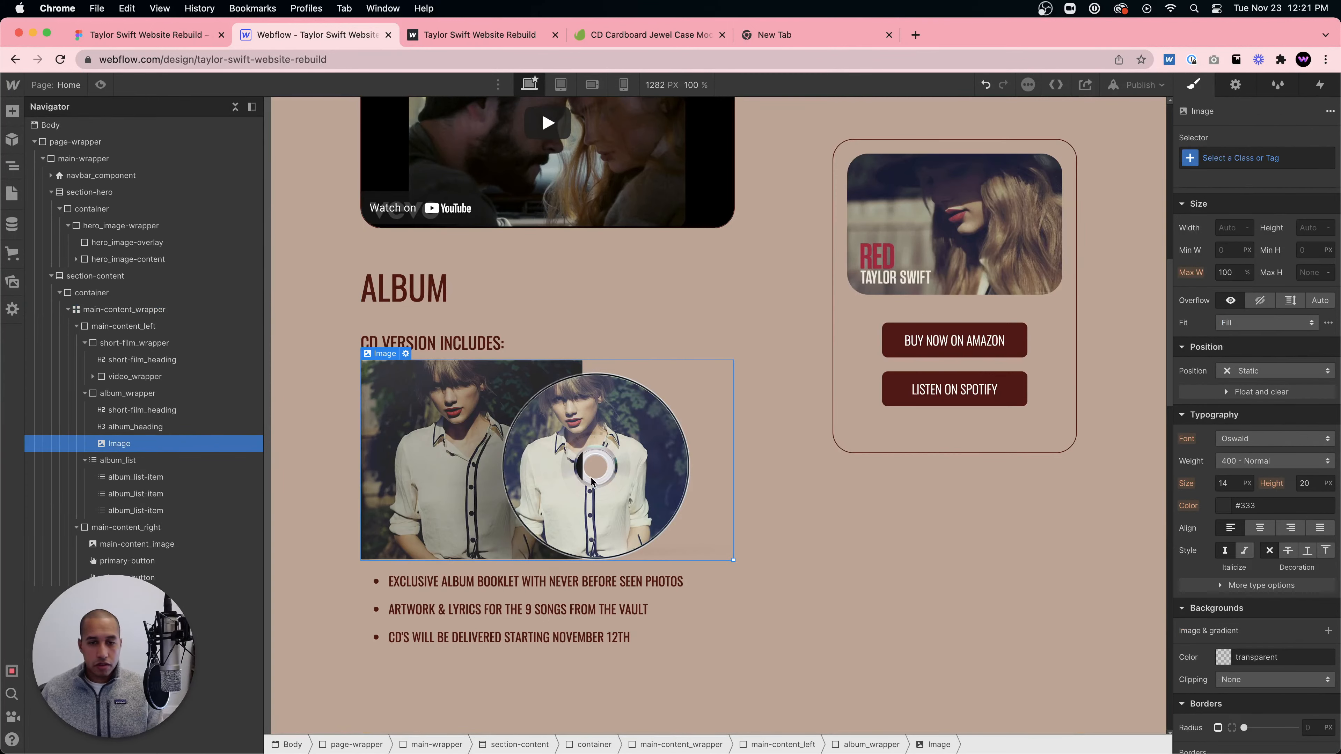
left_click(1240, 158)
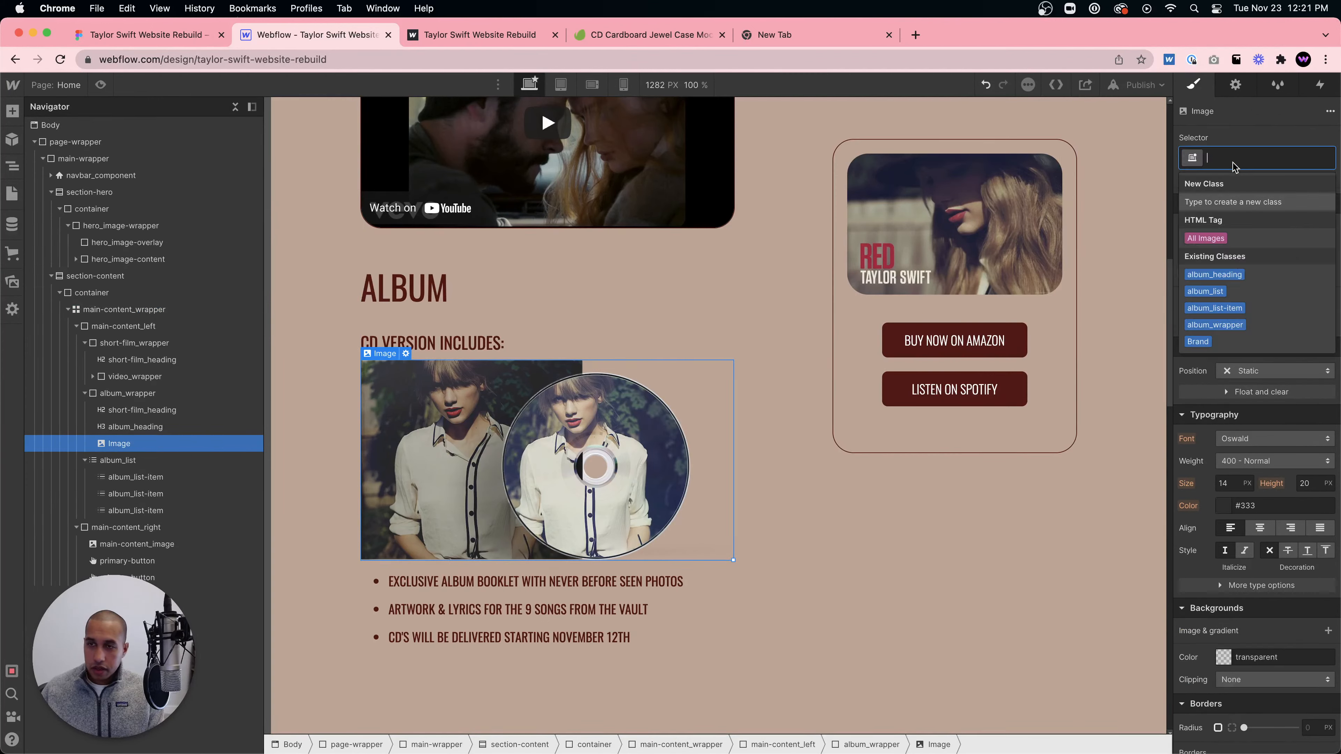
type("album_cd-image")
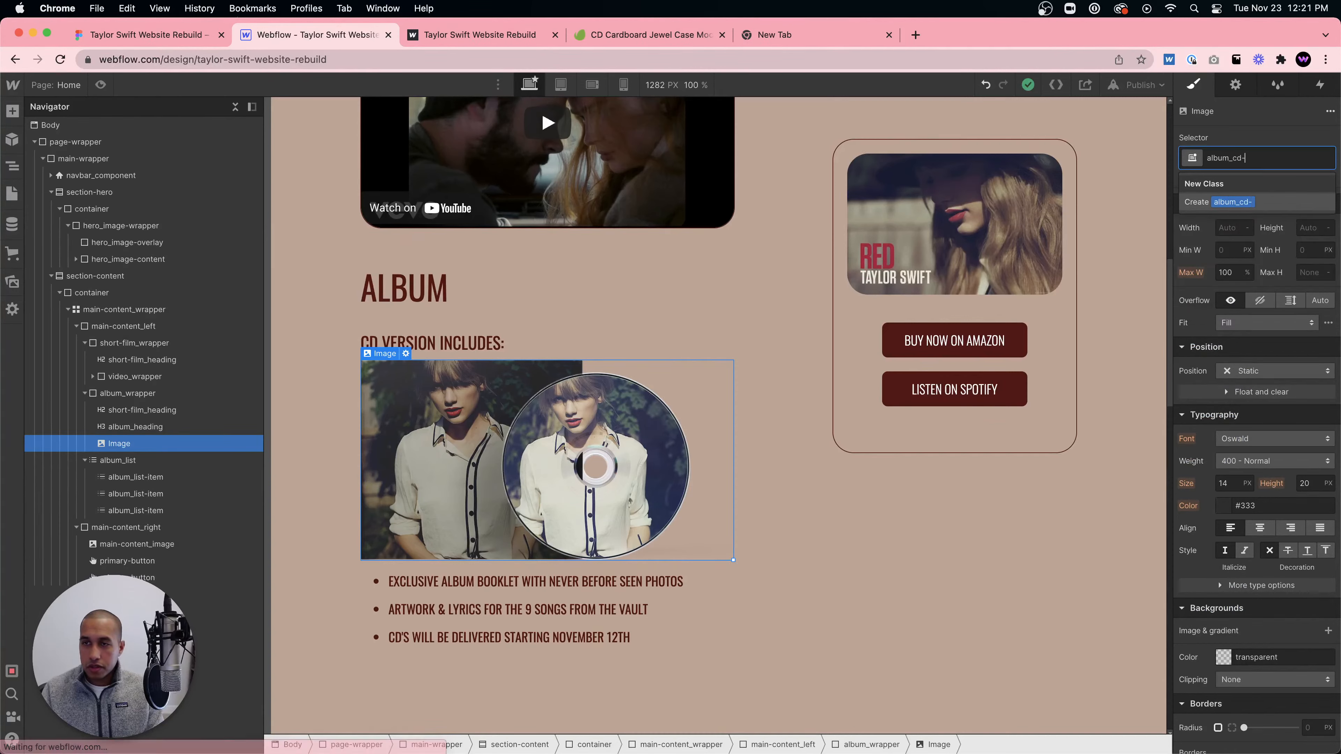
key("Return")
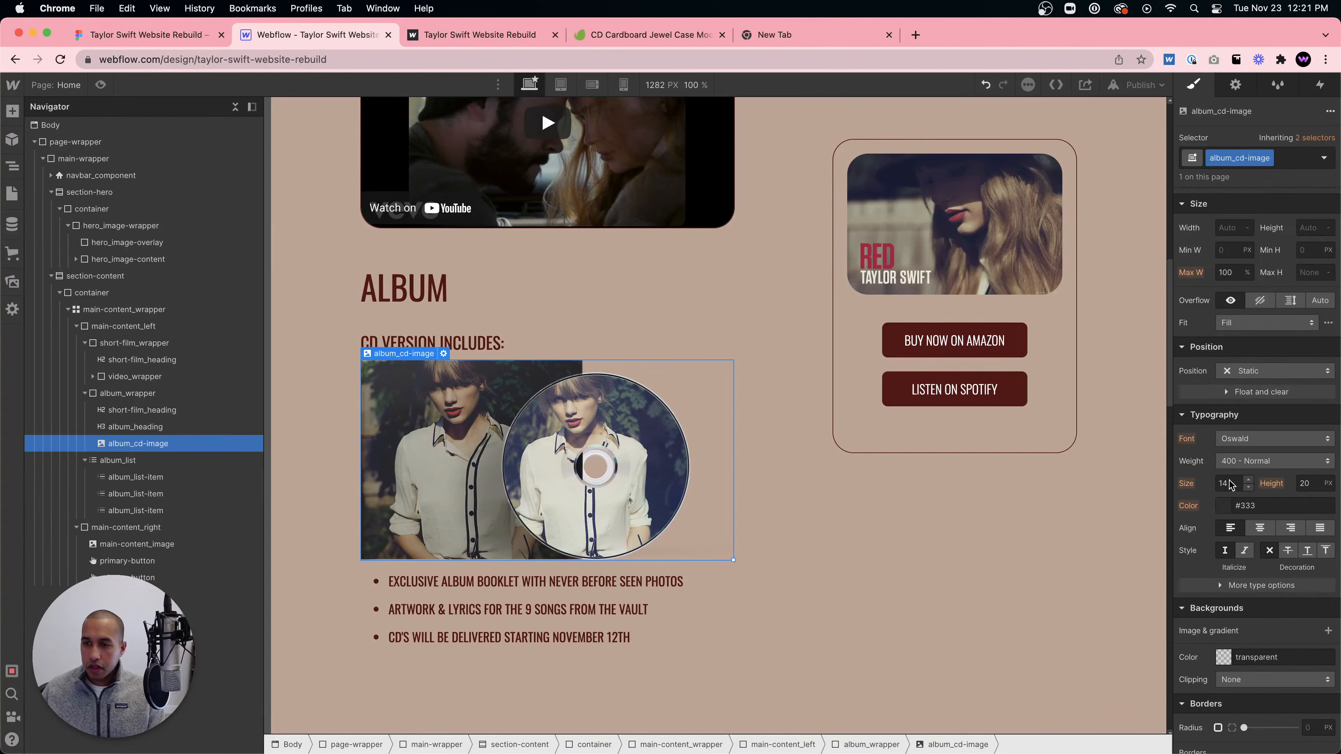
- Set the top and bottom margins of the album_cd-image class to 40 px
scroll(1233, 485, "up", 3)
left_click_drag(1257, 269, 1255, 236)
left_click(892, 571)
scroll(892, 571, "down", 3)
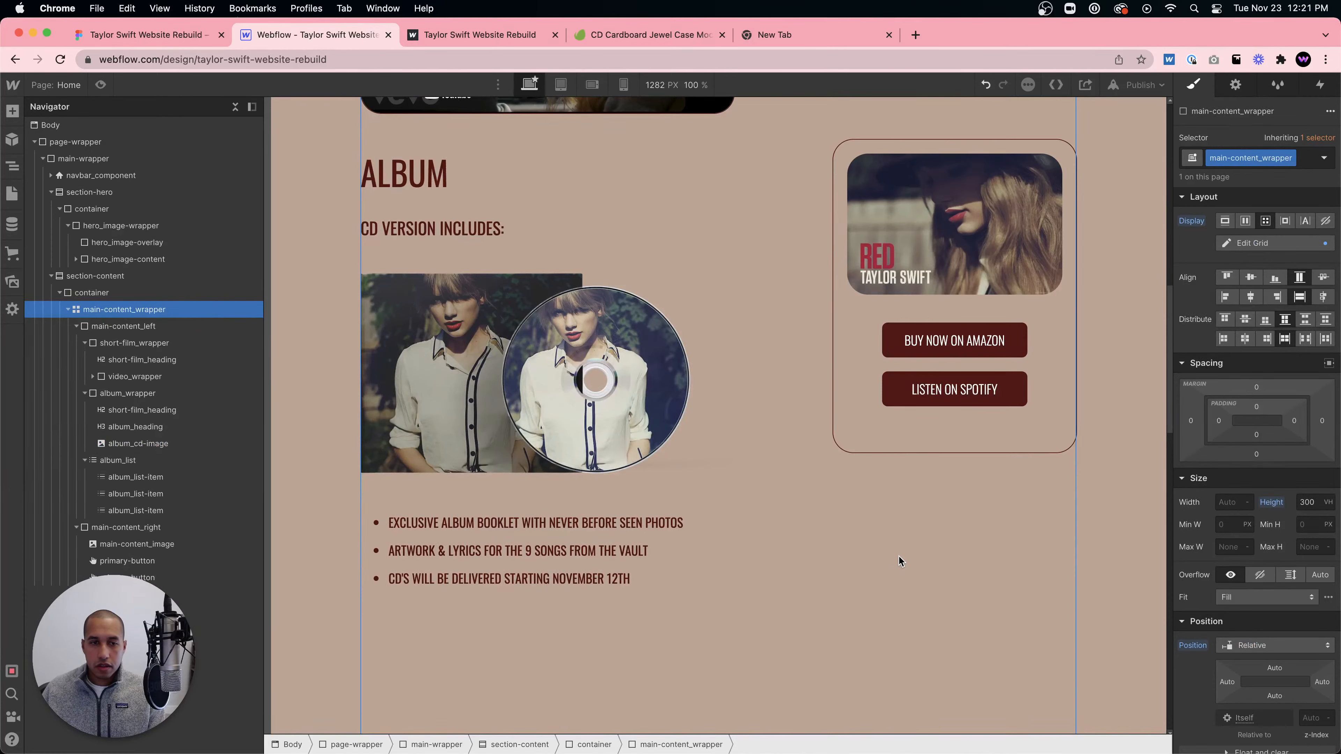
- Move album_cd-image above album_heading inside album_wrapper, so the CD image comes before the CD VERSION INCLUDES: heading
left_click(137, 444)
left_click_drag(136, 448, 136, 426)
left_click(569, 458)
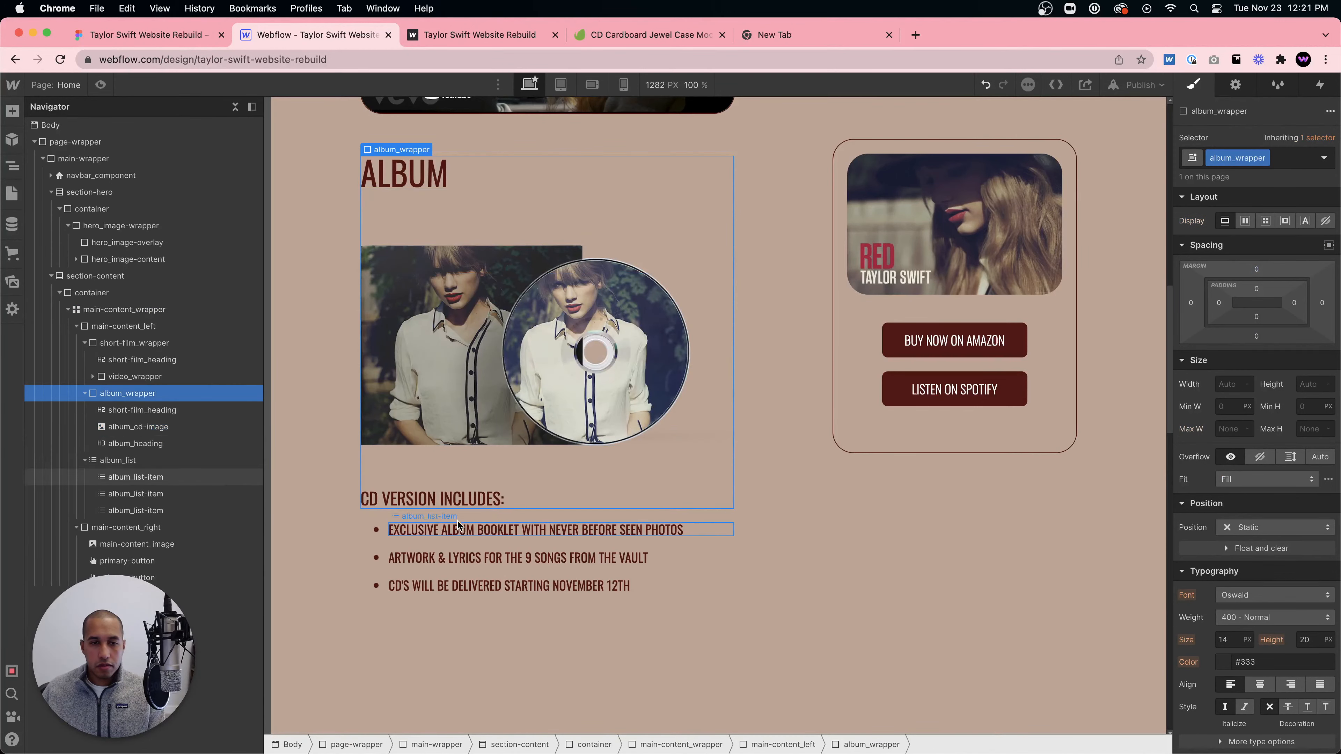
left_click(866, 555)
left_click(438, 482)
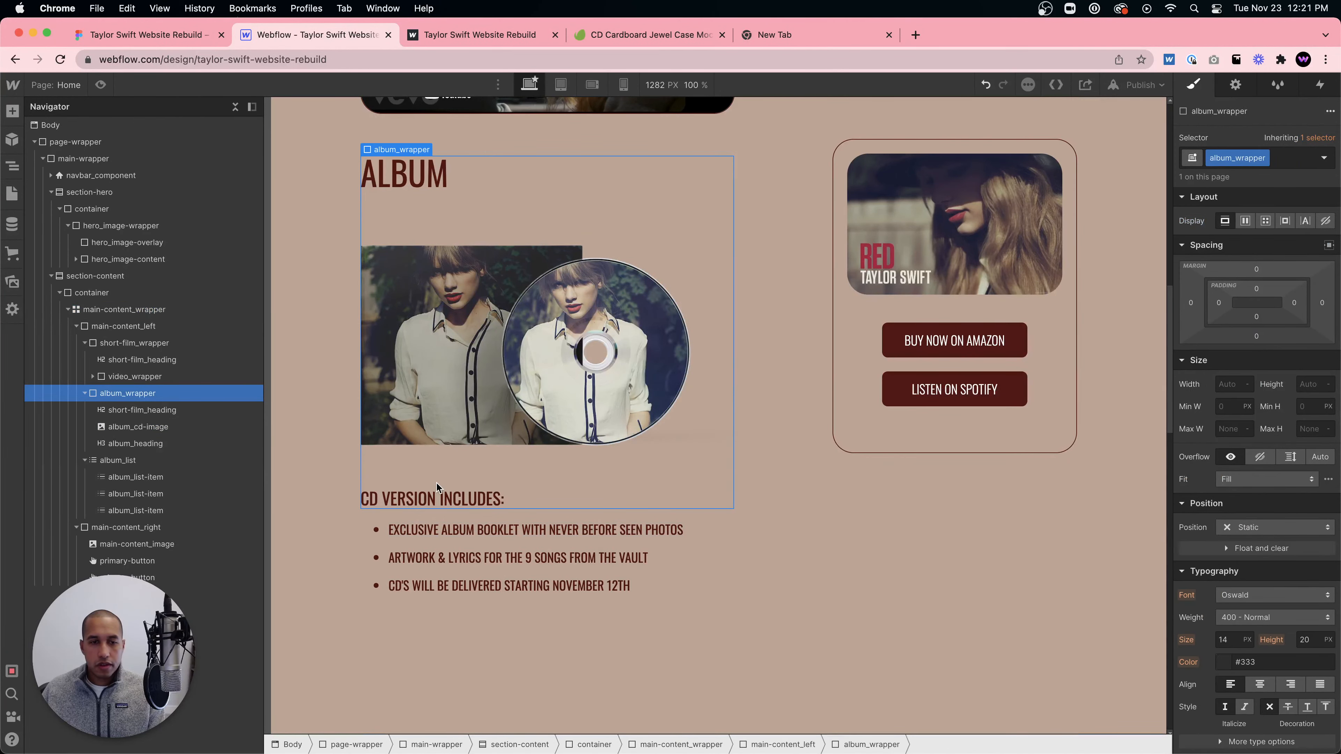
- Set the bottom margin of album_cd-image to 20 px
left_click(475, 423)
left_click(1256, 336)
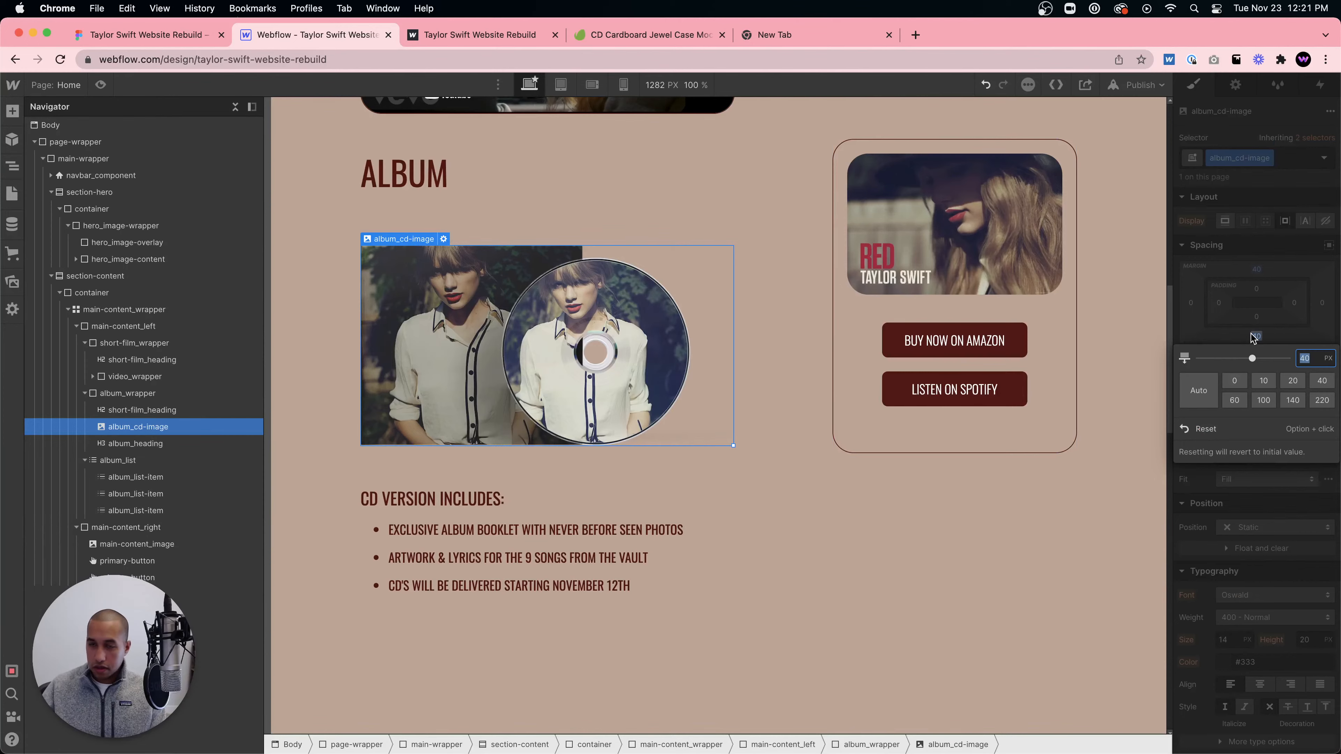
type("20")
key("Return")
scroll(557, 356, "up", 5)
scroll(551, 348, "down", 2)
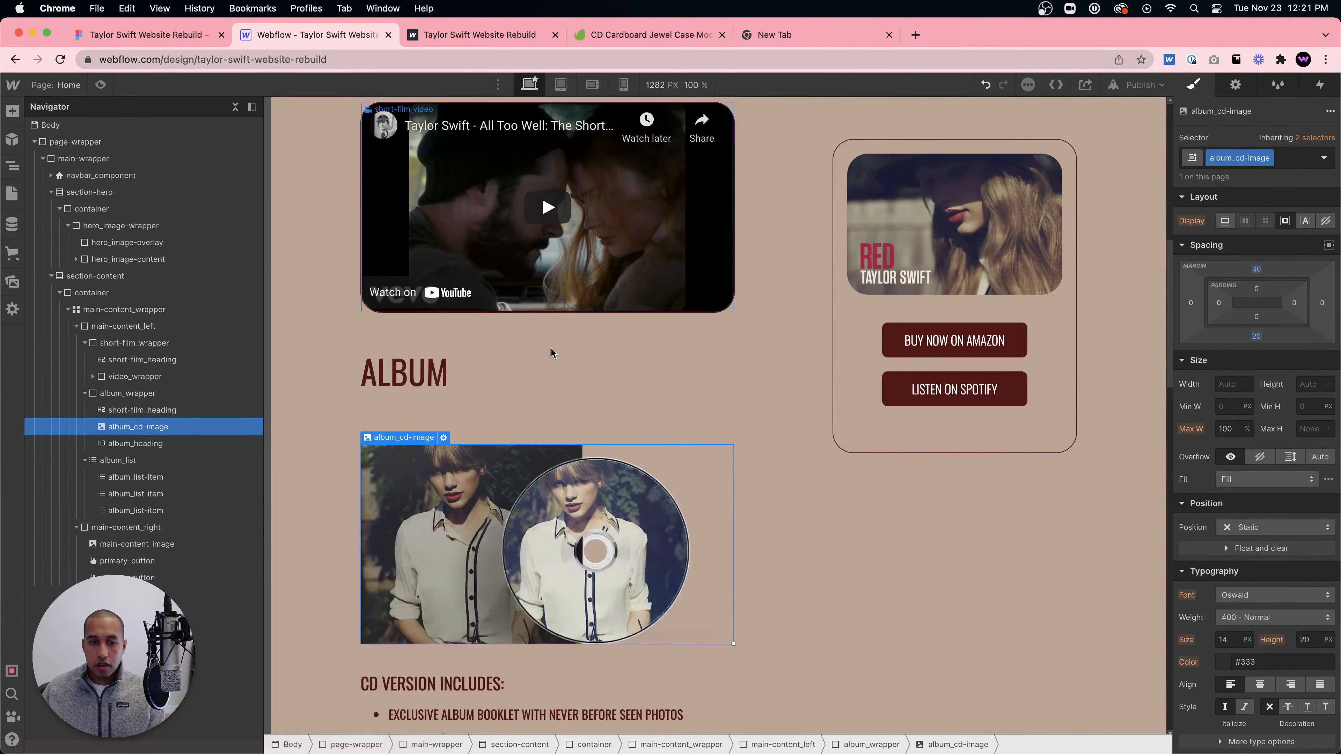
- Preview the page and examine the album section's spacing together with the hero and short film sections above it
left_click(100, 85)
scroll(486, 278, "down", 8)
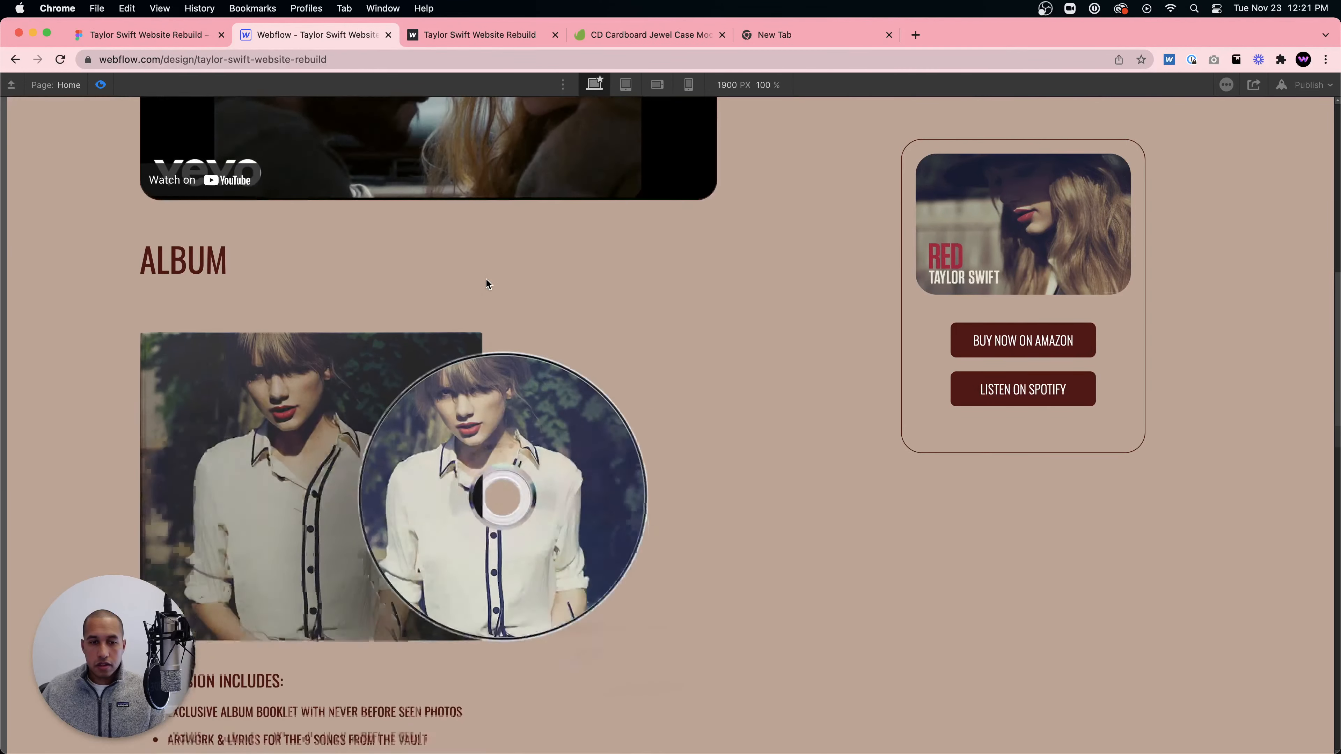
scroll(507, 291, "up", 3)
scroll(621, 300, "up", 5)
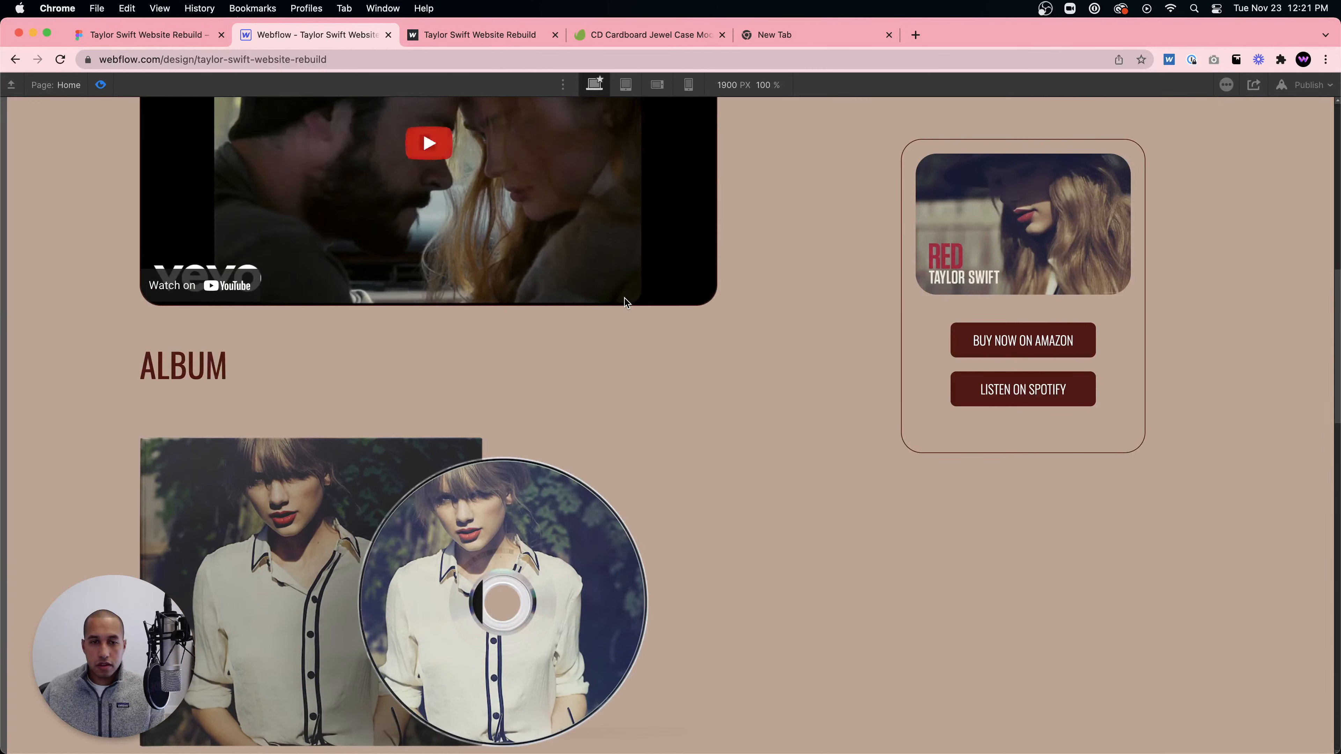
scroll(618, 306, "down", 4)
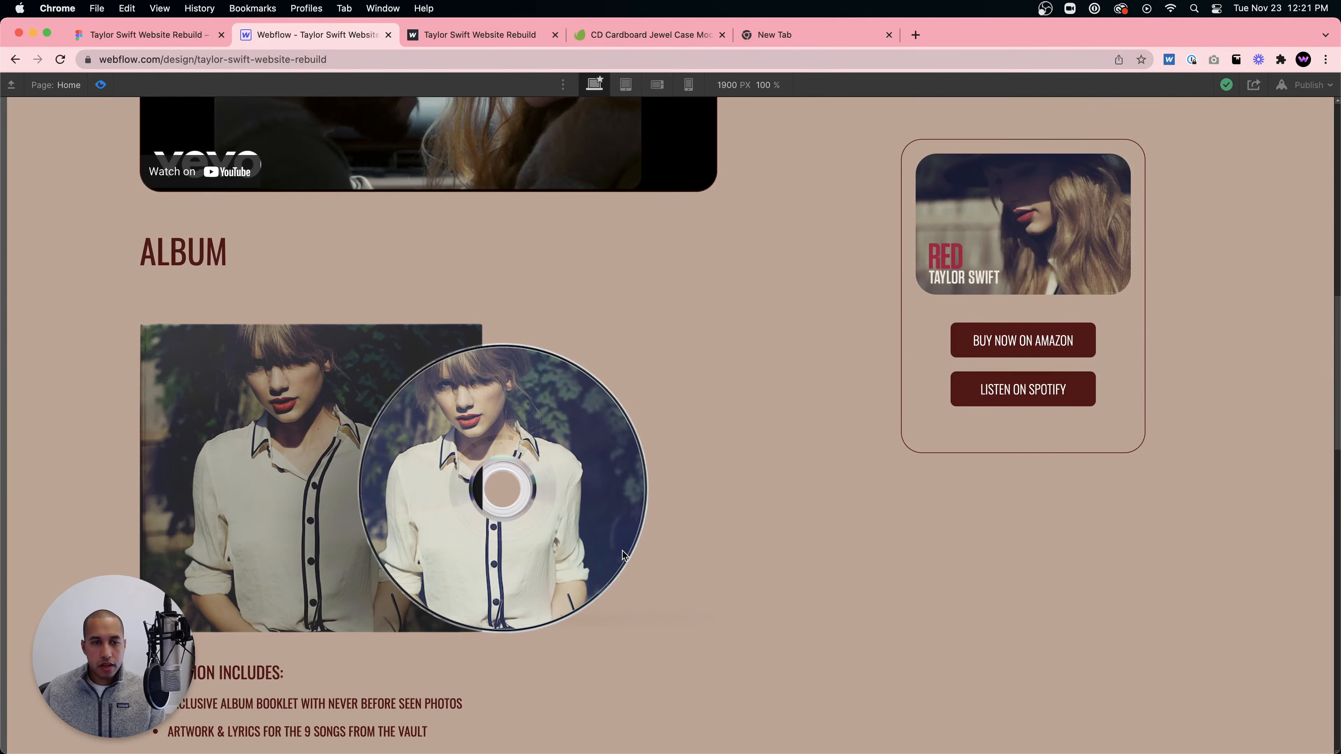
scroll(624, 555, "down", 7)
scroll(518, 499, "up", 8)
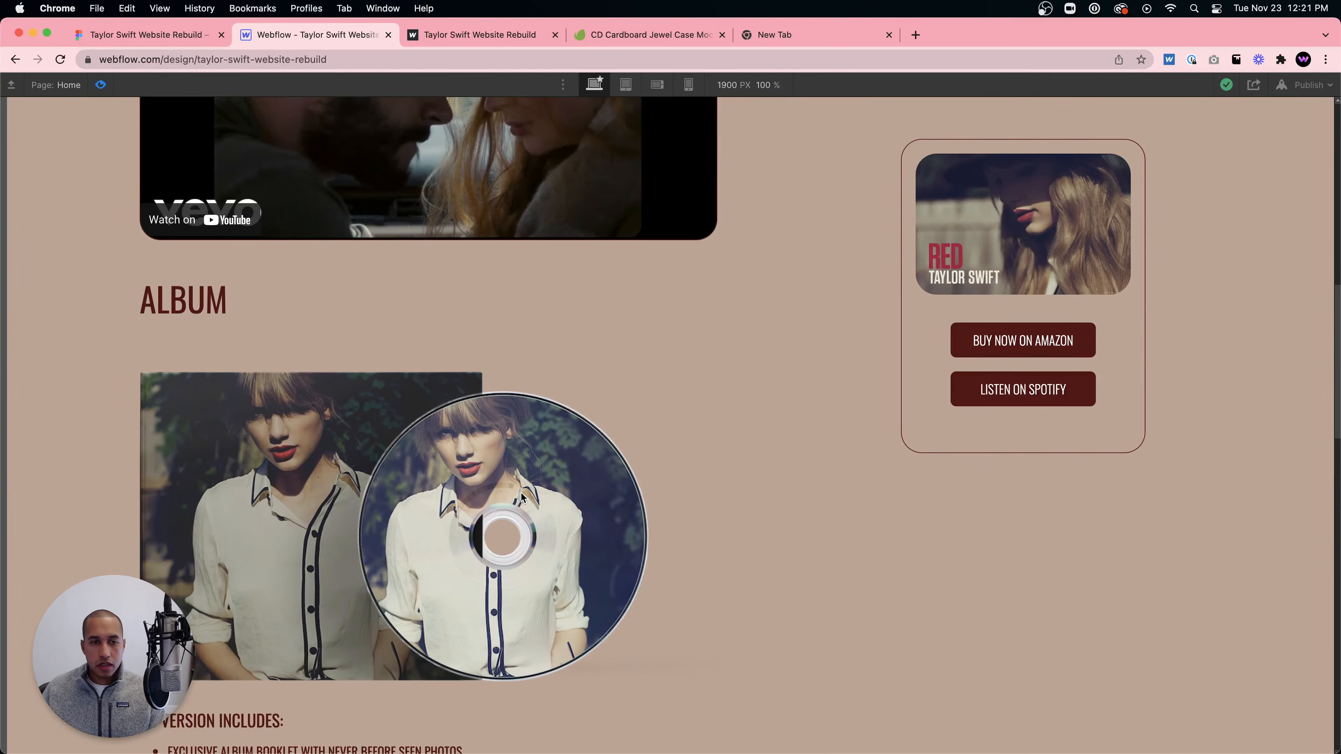
scroll(523, 492, "up", 12)
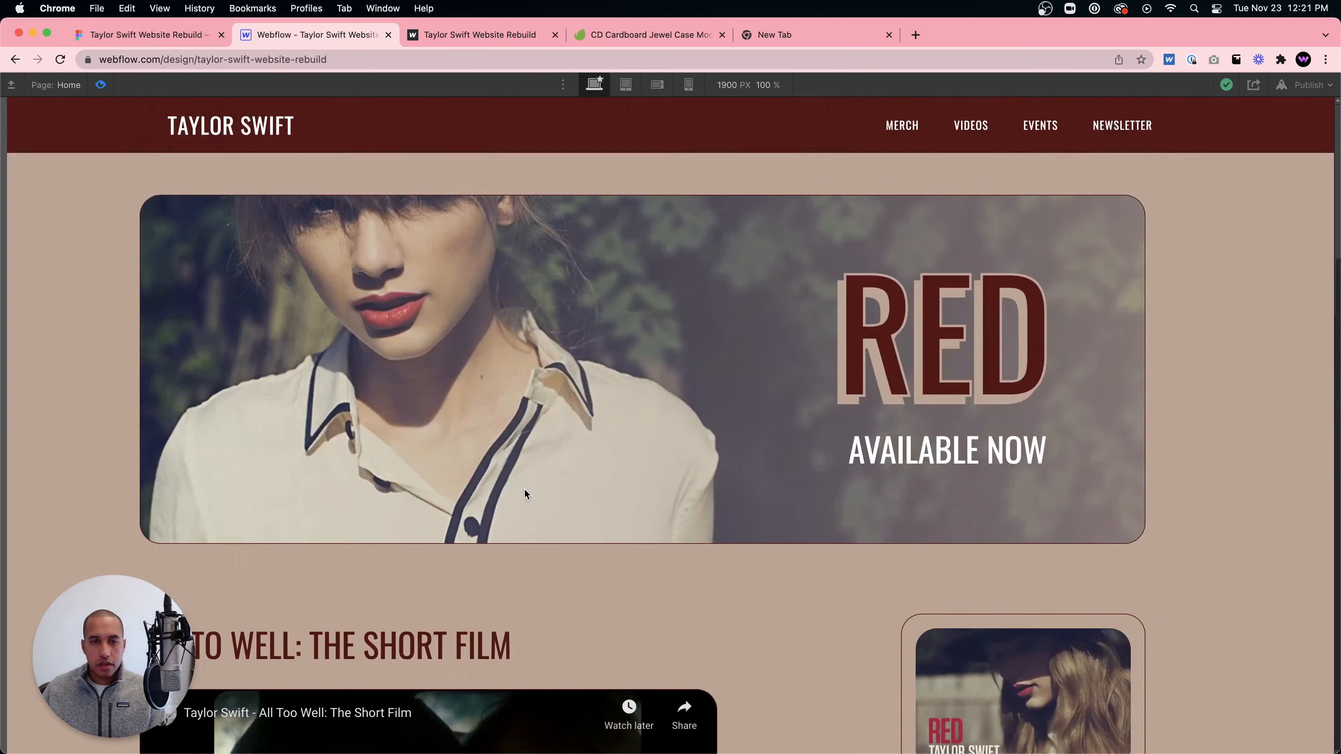
scroll(524, 494, "down", 12)
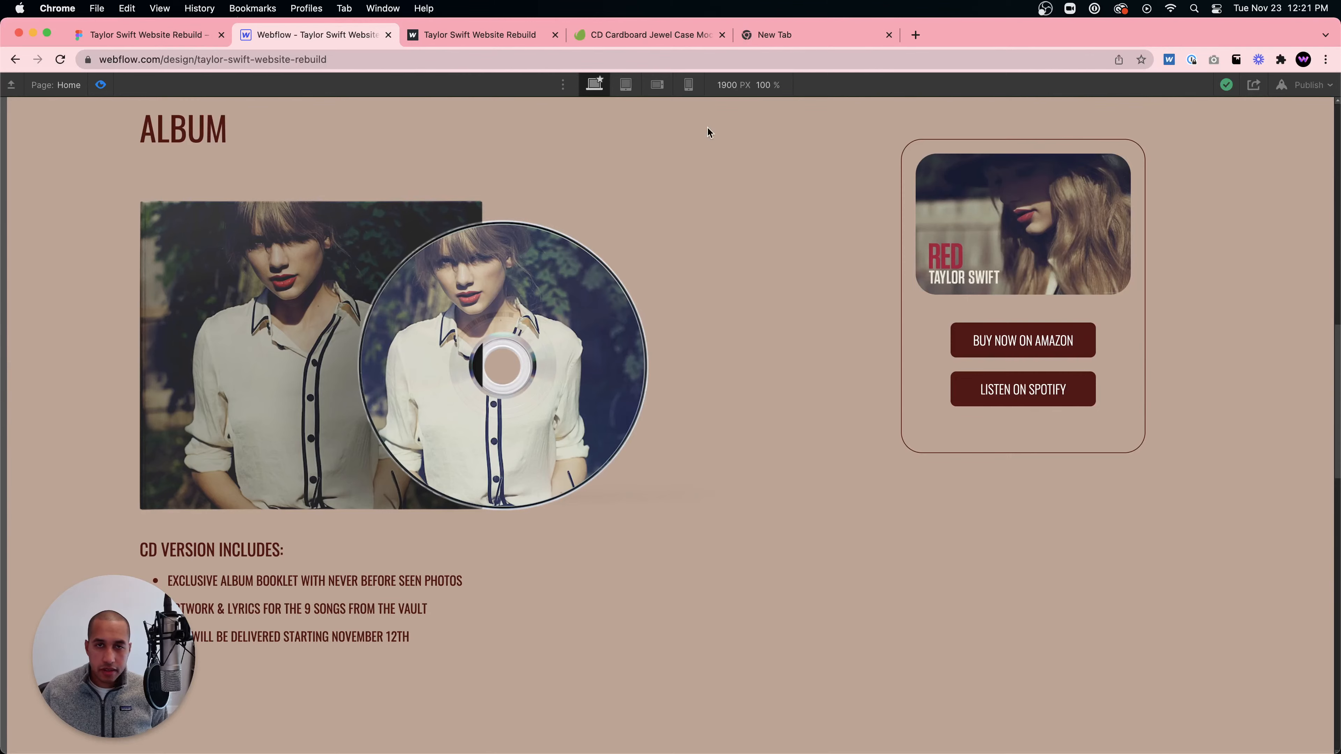
- Switch to the original taylorswift.com window and compare its CD section with the rebuilt album section in the preview
key("super+grave")
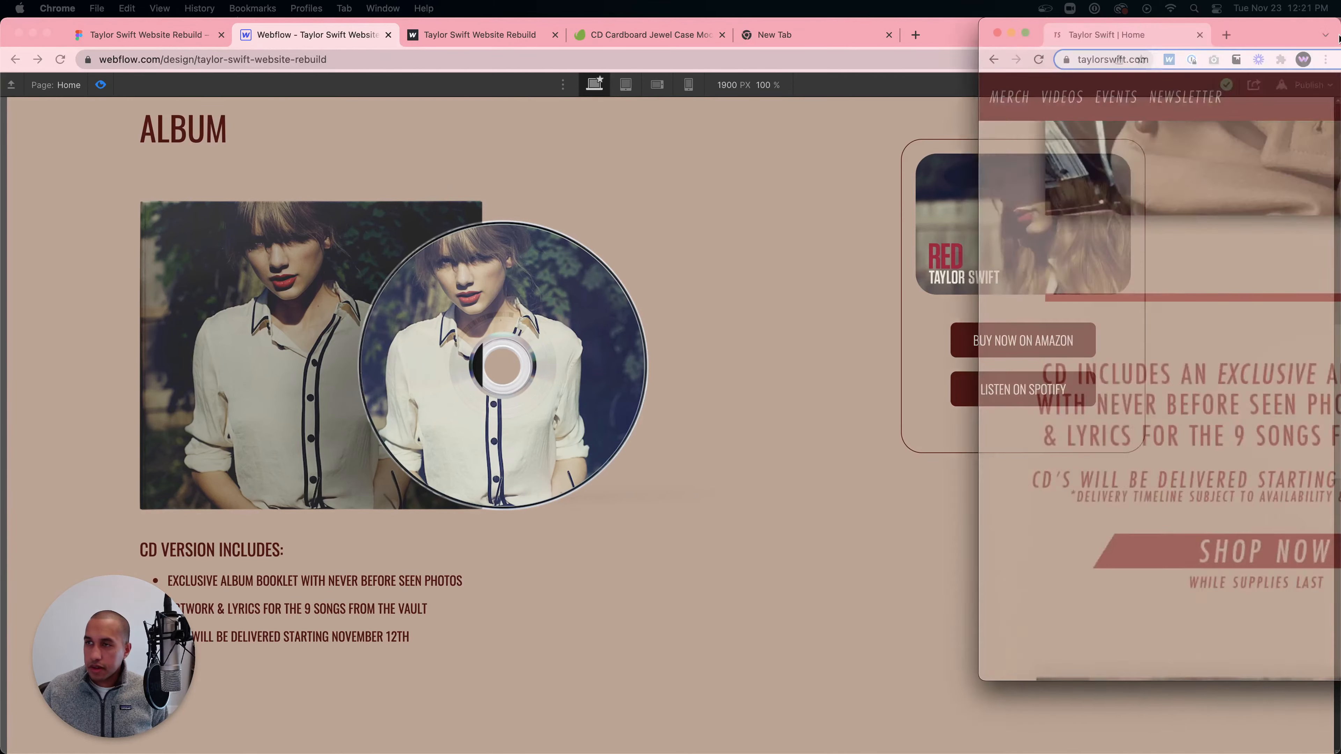
double_click(1066, 34)
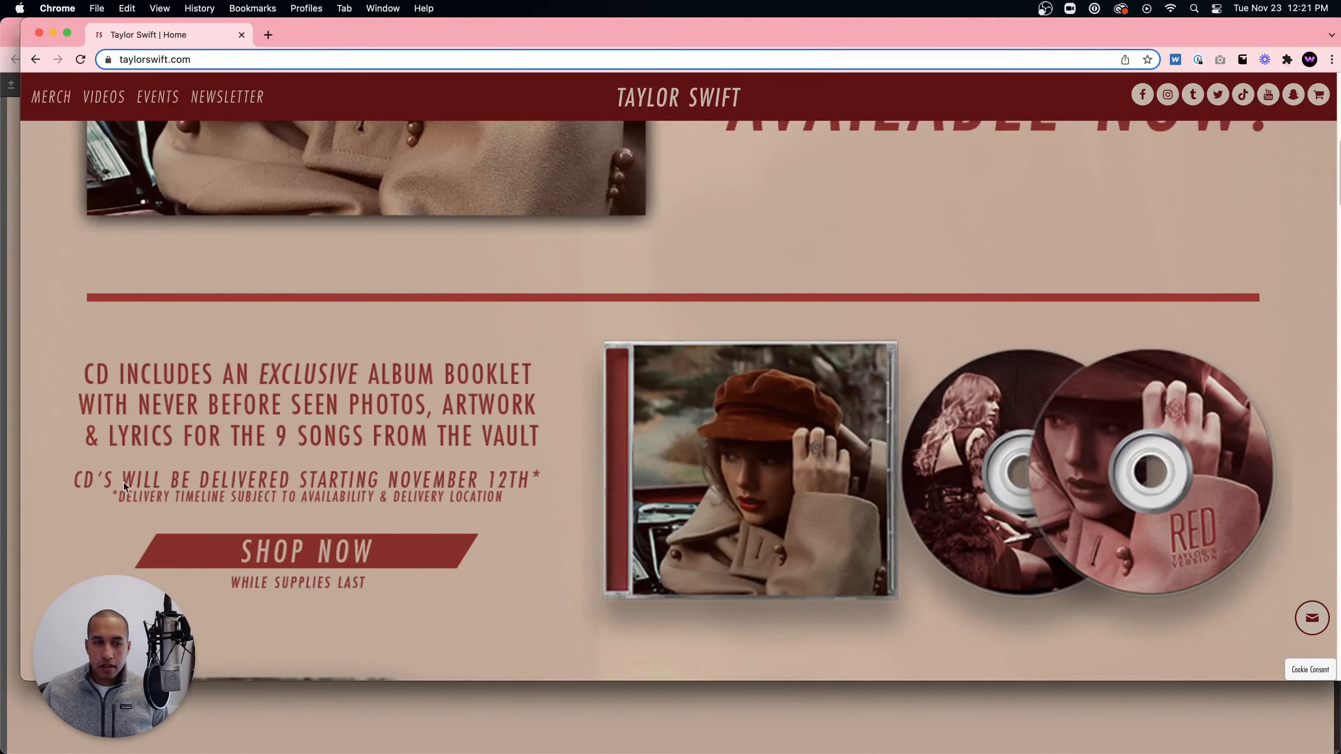
left_click_drag(406, 417, 521, 513)
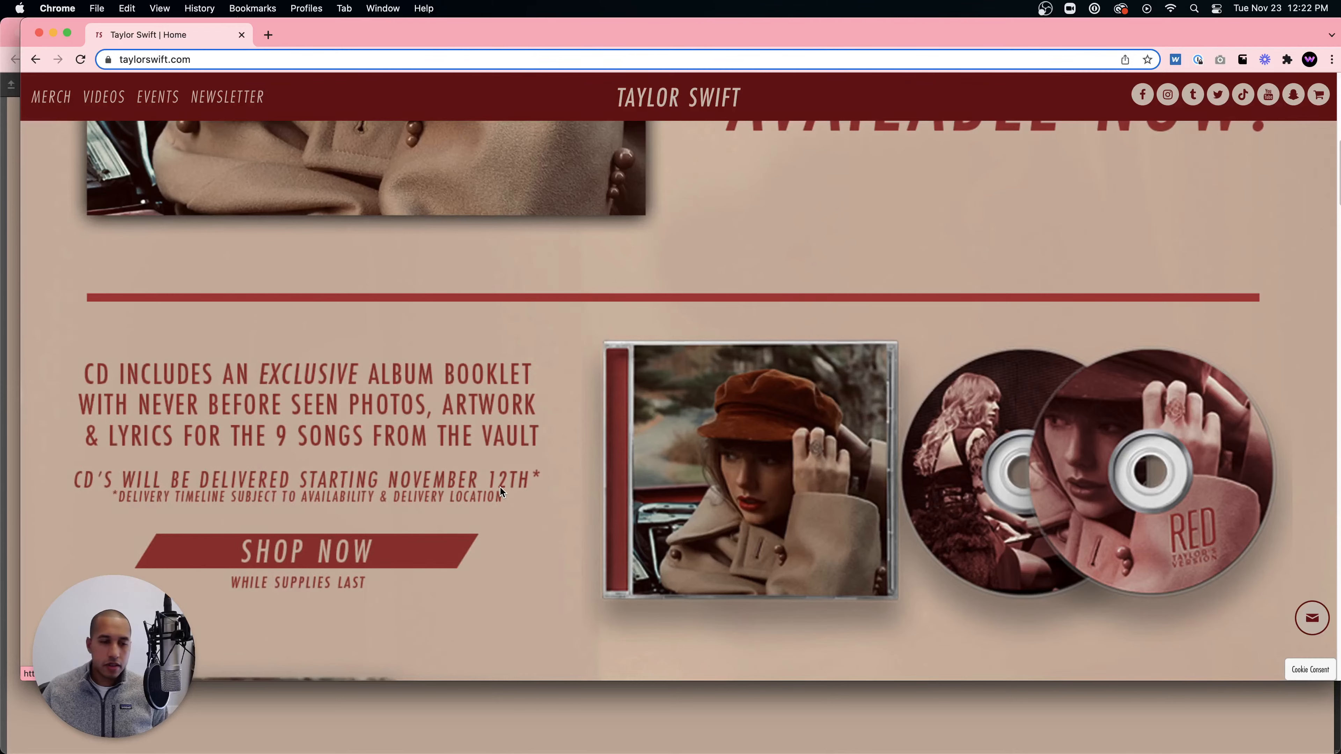
left_click_drag(400, 438, 557, 543)
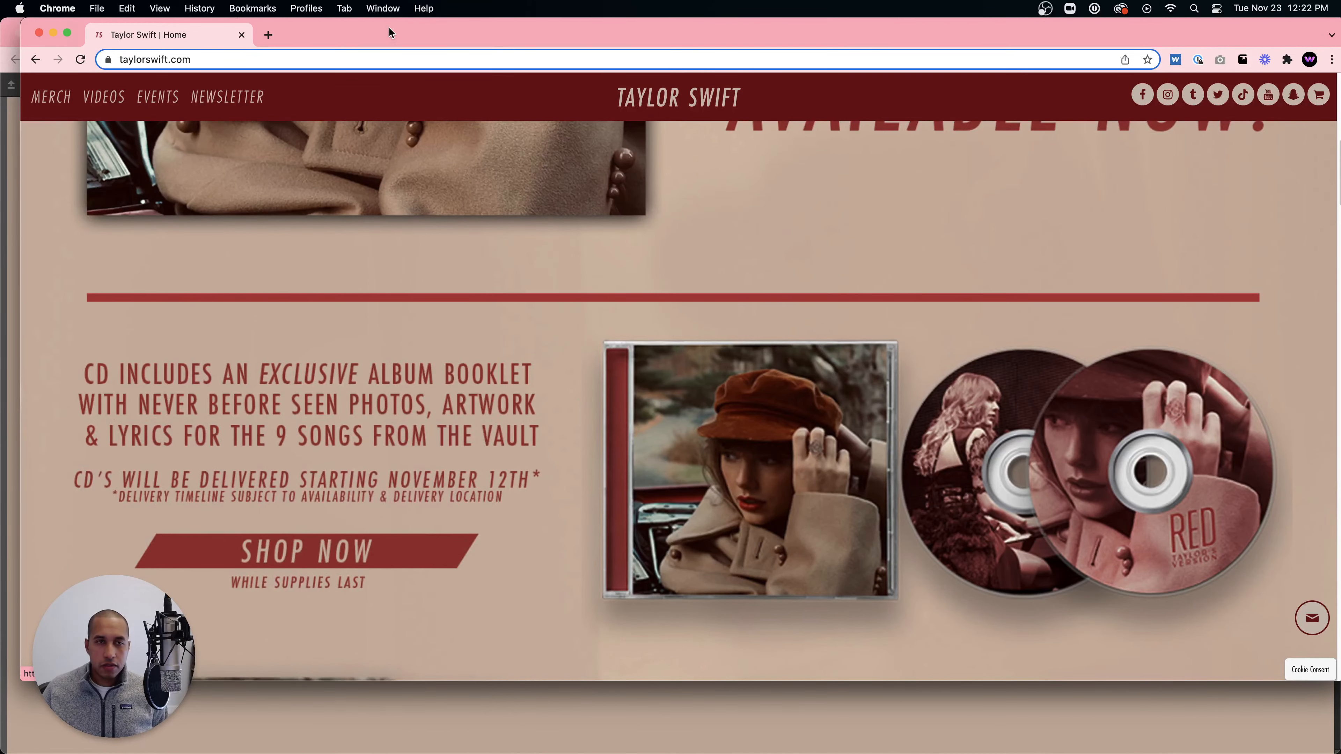
left_click_drag(355, 34, 1340, 36)
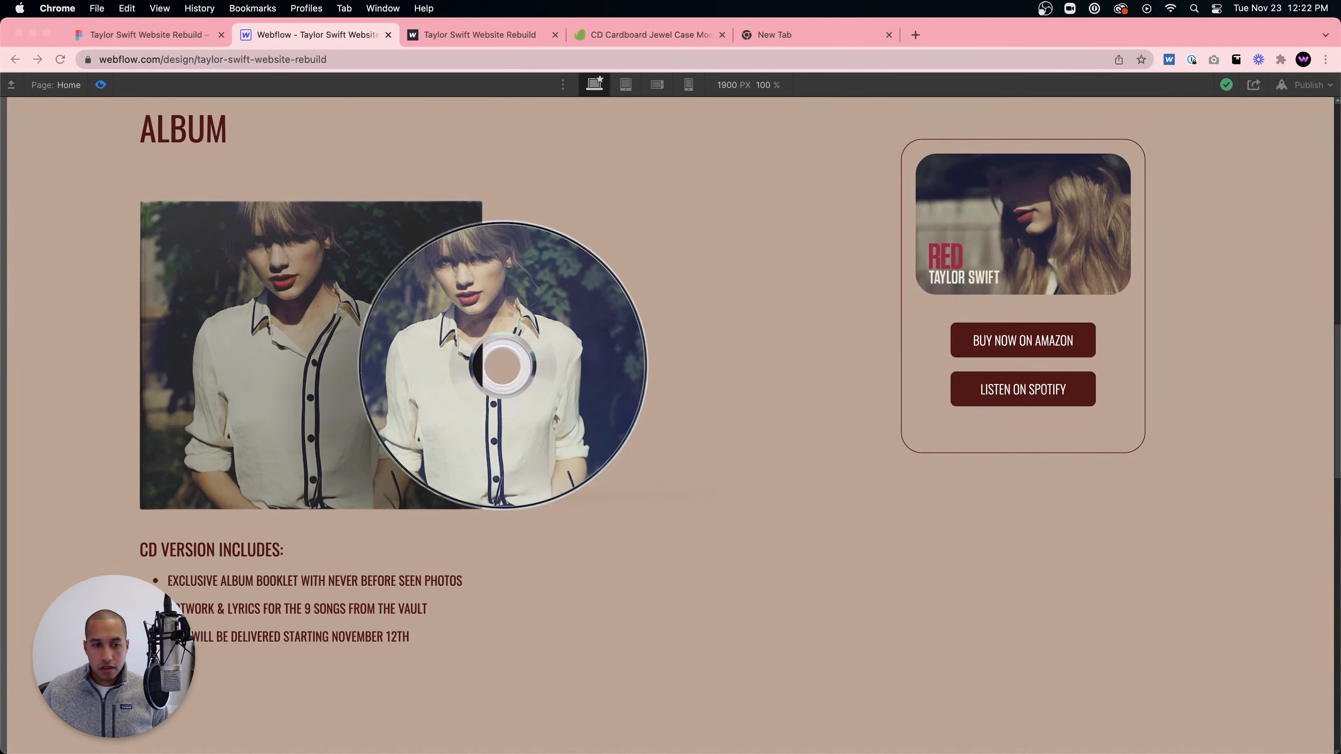
scroll(455, 534, "down", 2)
left_click(240, 470)
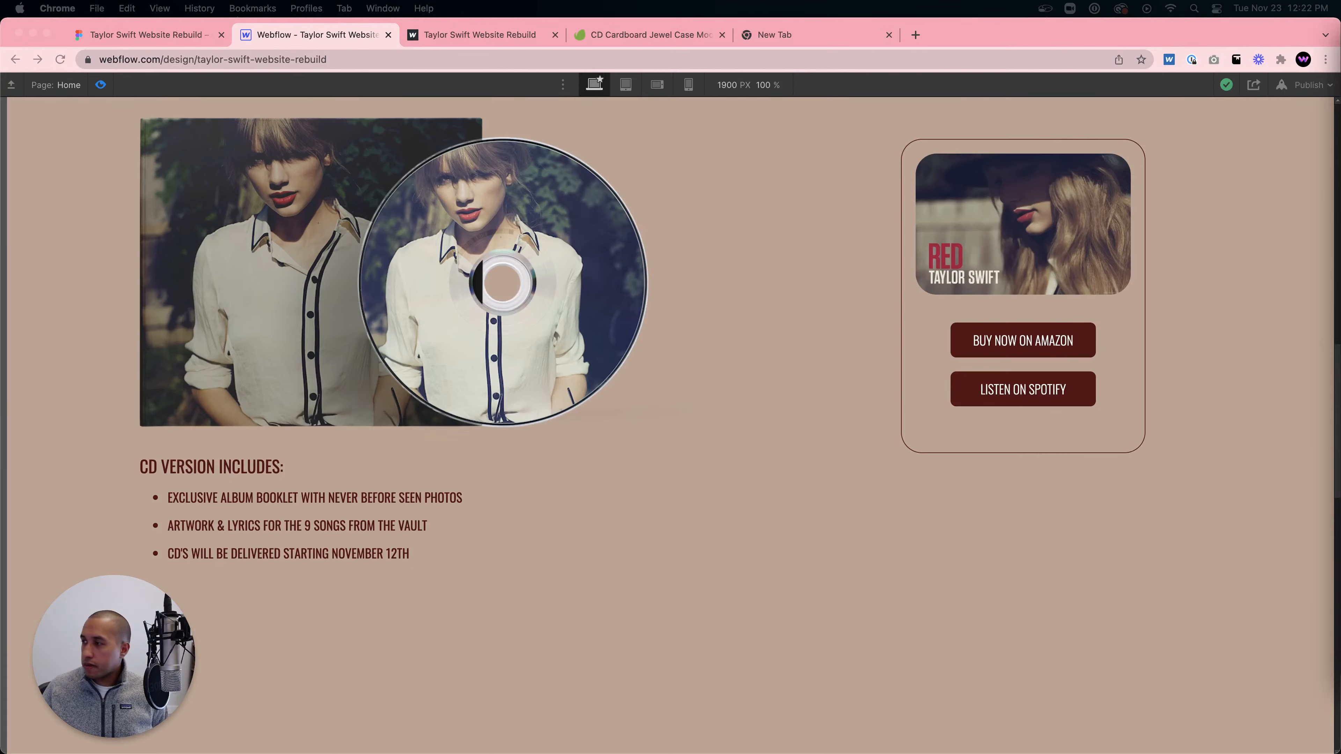
scroll(206, 454, "down", 2)
scroll(217, 443, "up", 5)
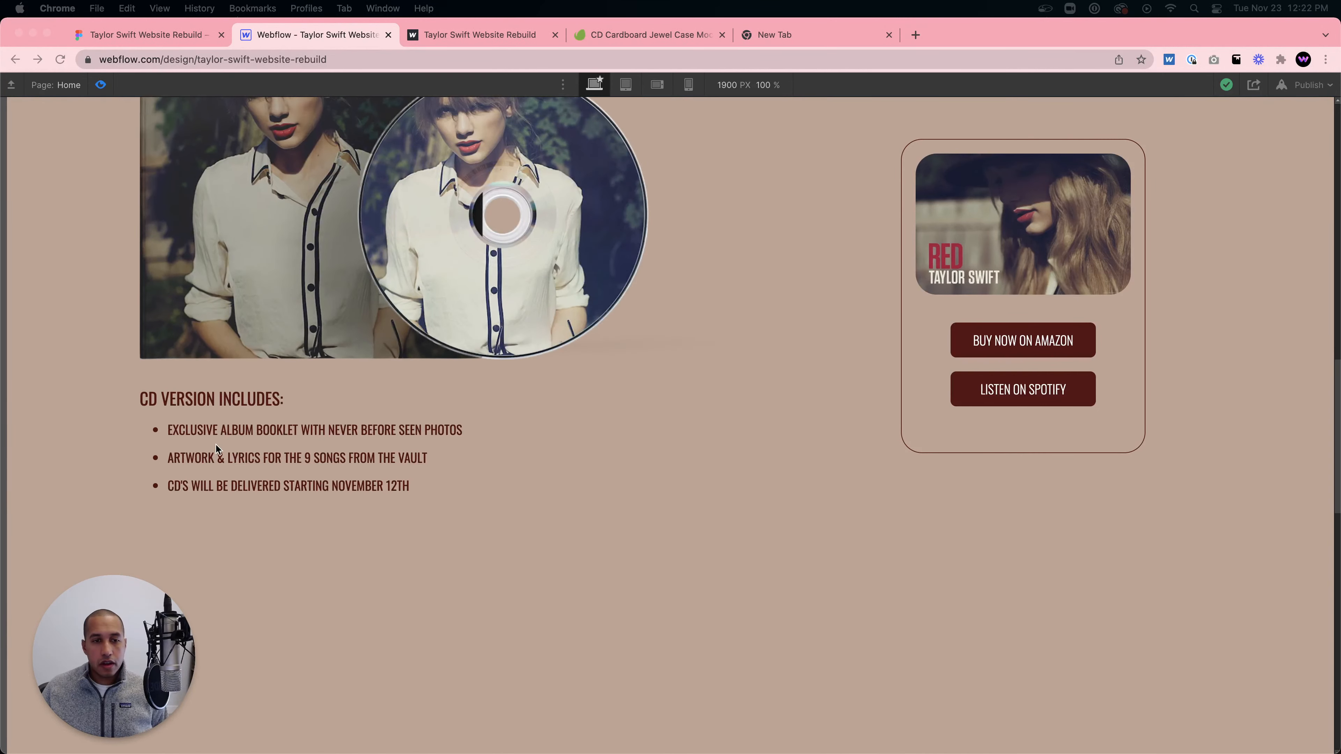
scroll(223, 444, "down", 4)
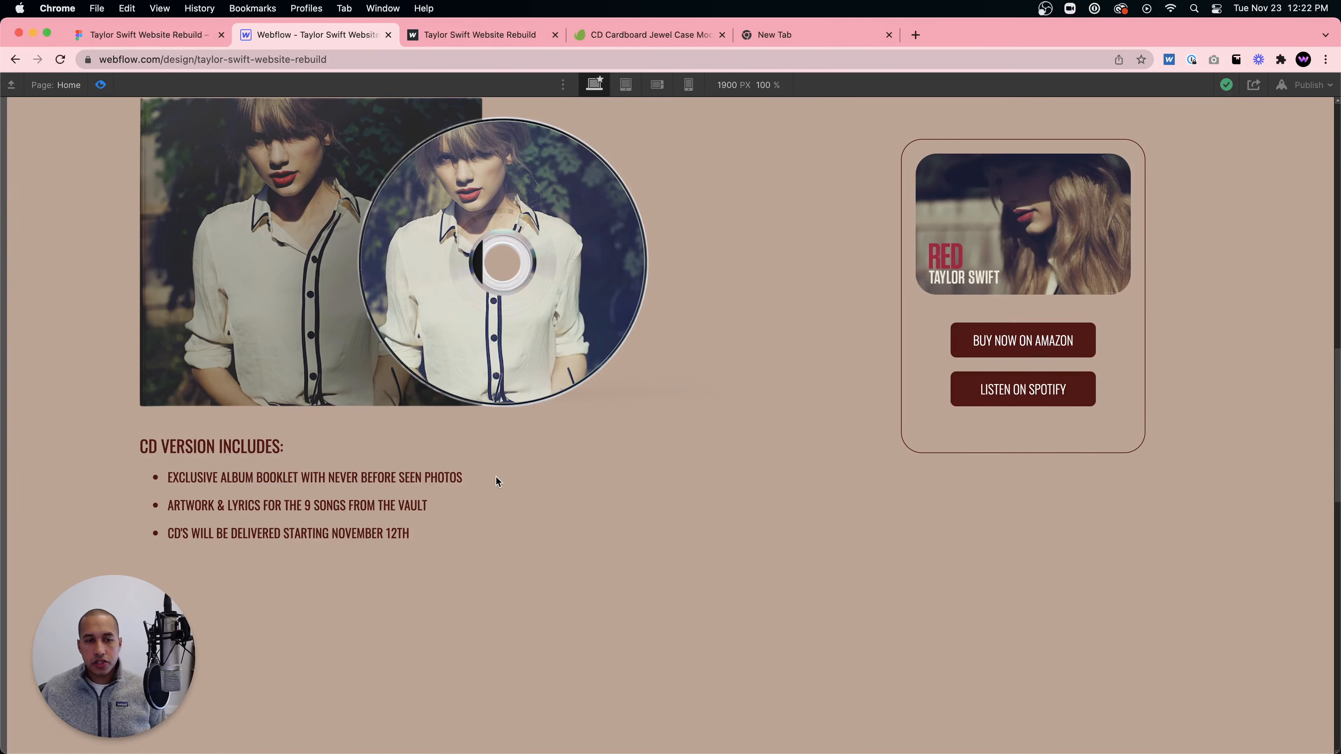
left_click(100, 85)
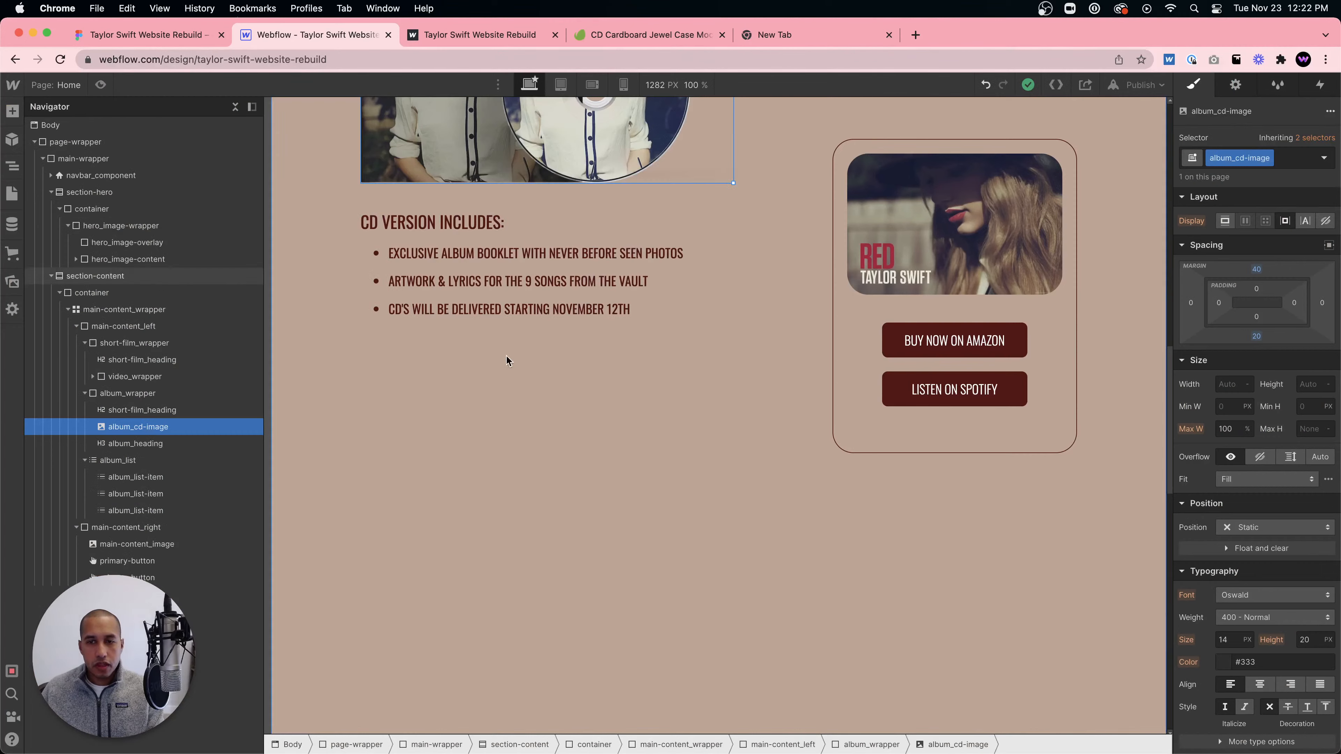
- Copy the BUY NOW ON AMAZON button from main-content_right and paste it below the album list in main-content_left
left_click(532, 338)
left_click(914, 353)
key("ctrl+c")
left_click(536, 515)
key("ctrl+v")
scroll(551, 529, "up", 4)
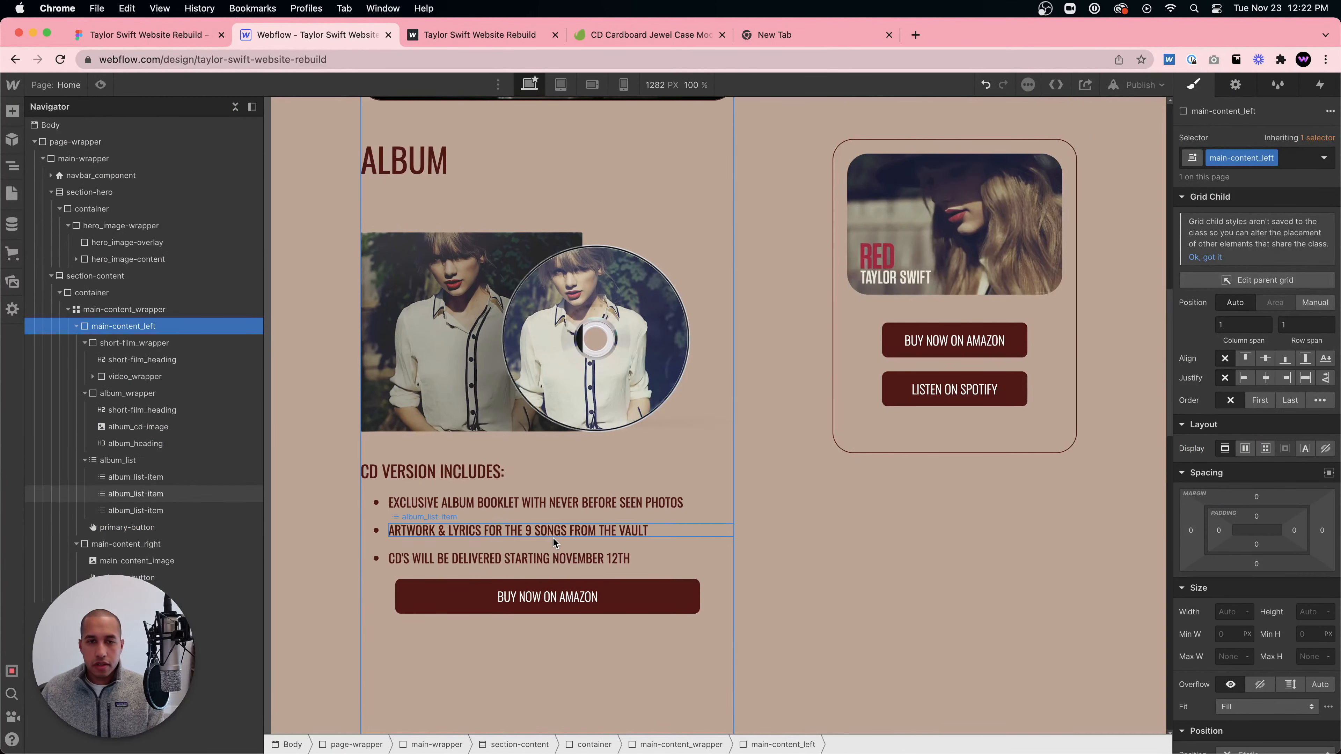
- Move album_list into album_wrapper, directly below album_heading
scroll(572, 539, "up", 7)
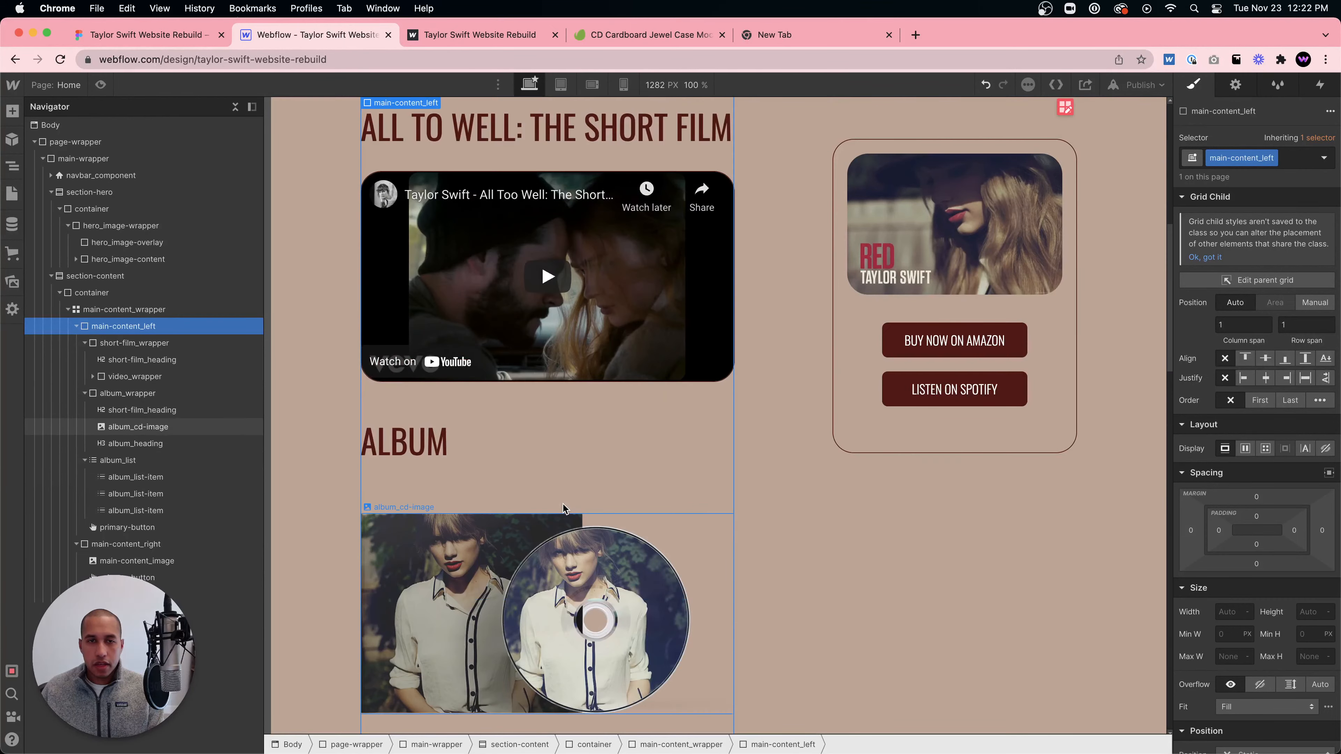
scroll(568, 531, "down", 4)
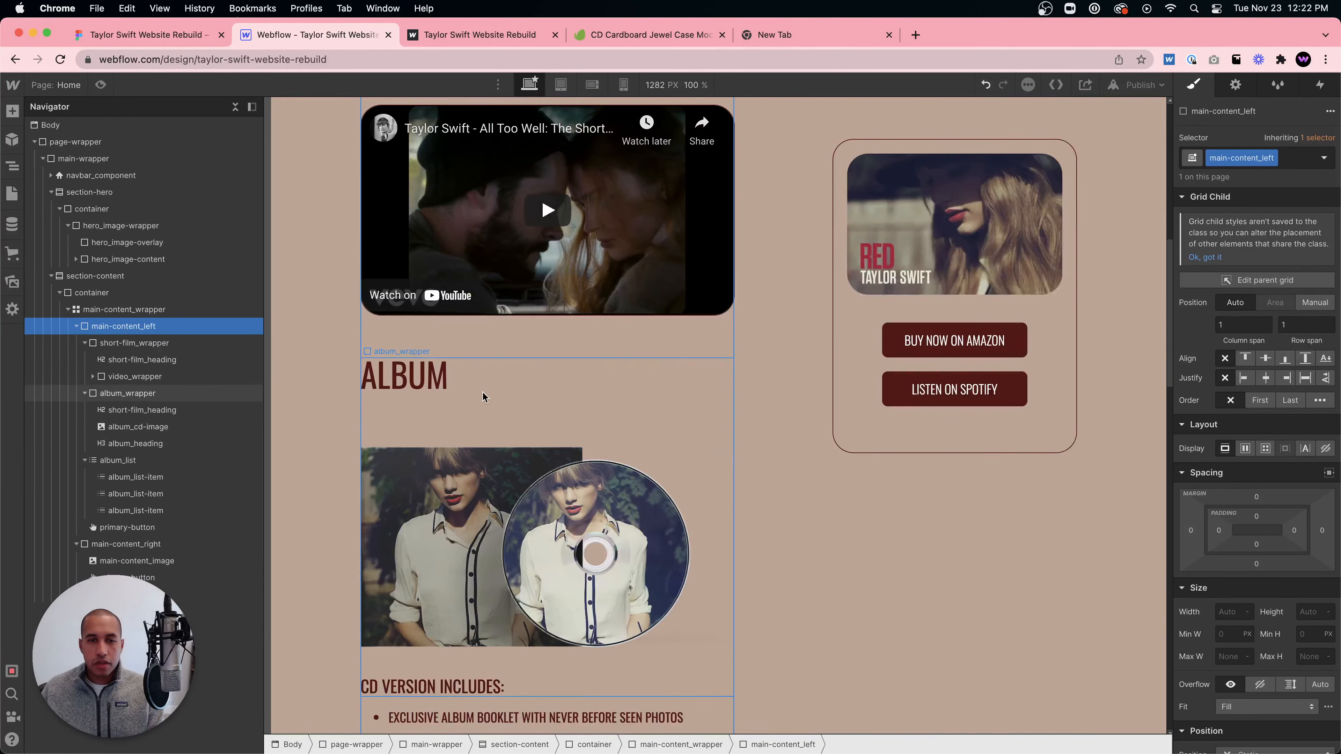
left_click(486, 417)
scroll(660, 455, "down", 4)
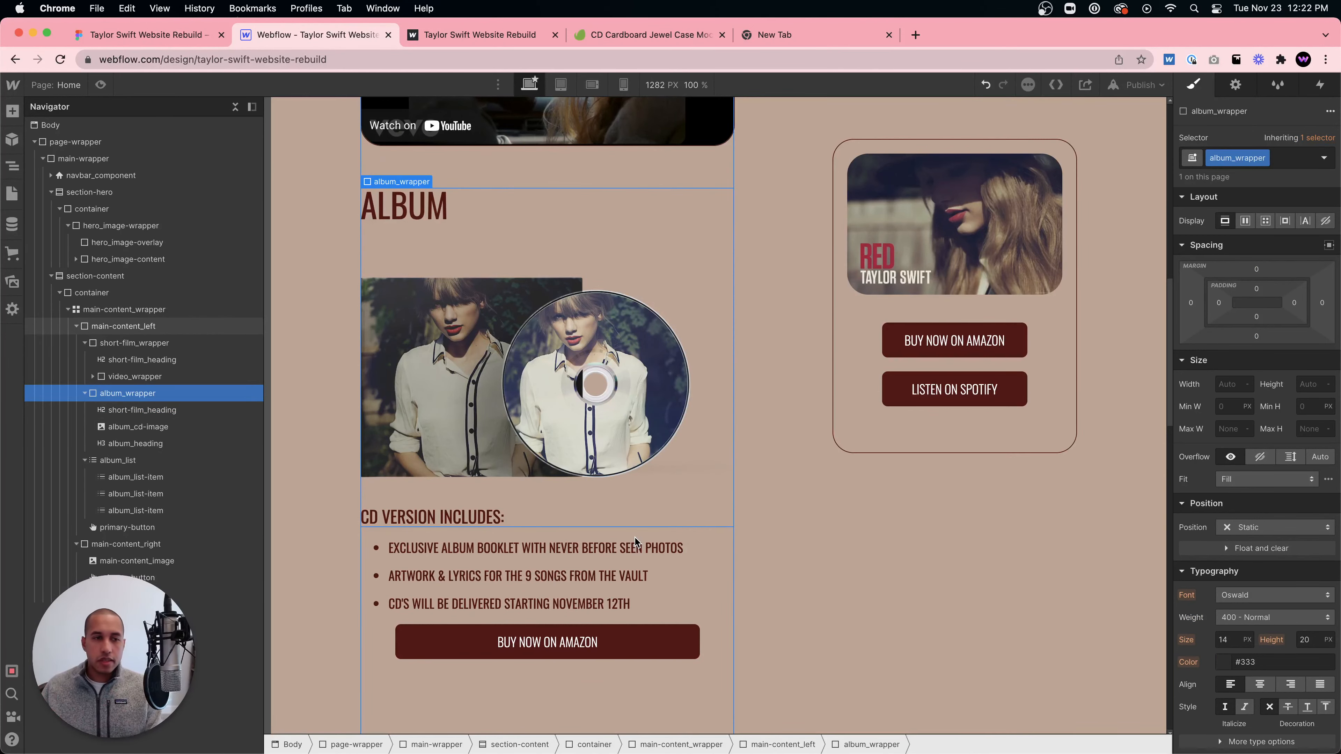
scroll(613, 531, "down", 1)
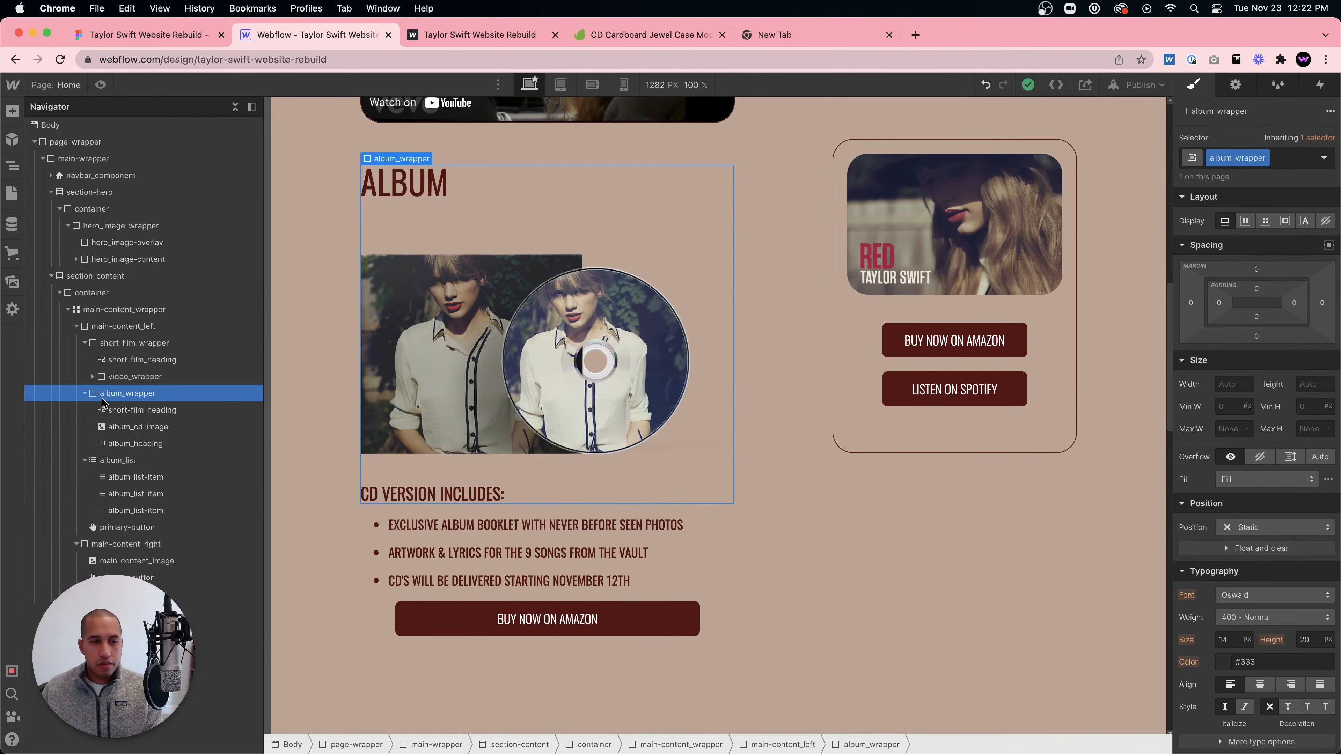
left_click(85, 395)
left_click(86, 413)
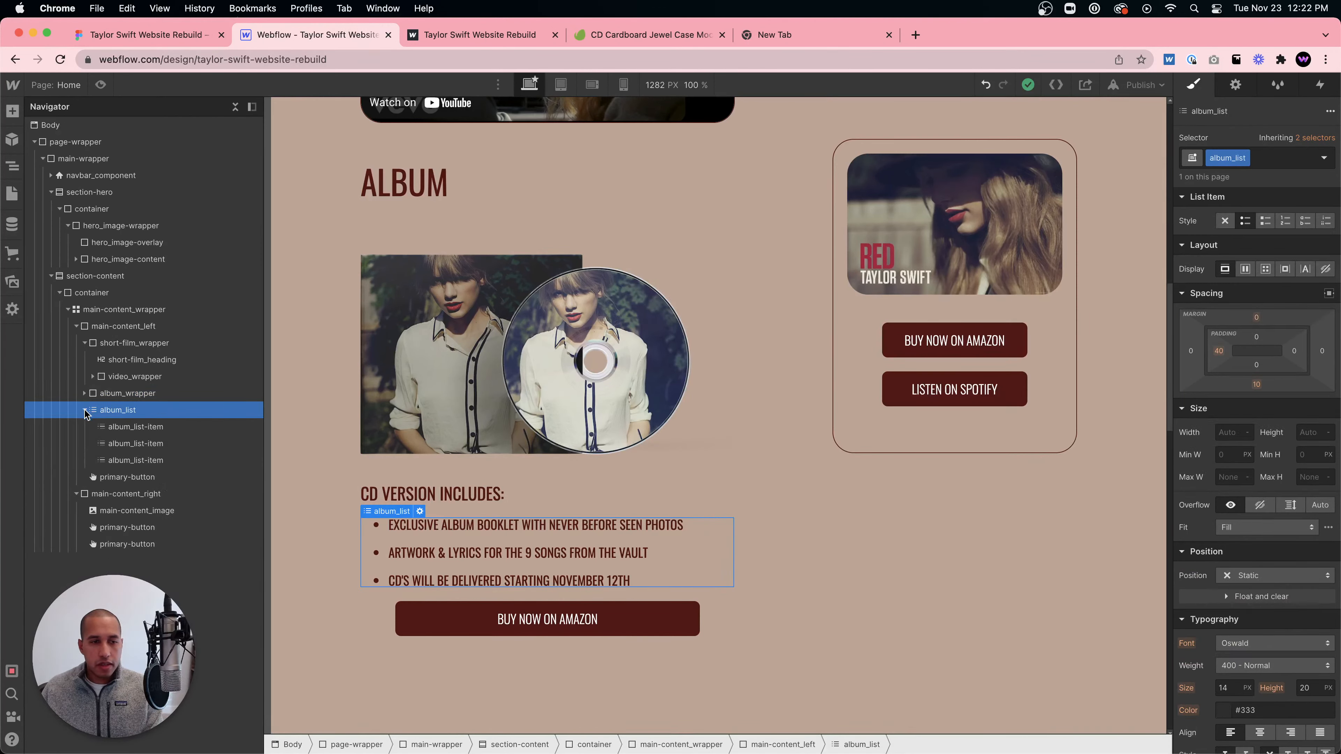
left_click_drag(106, 415, 152, 470)
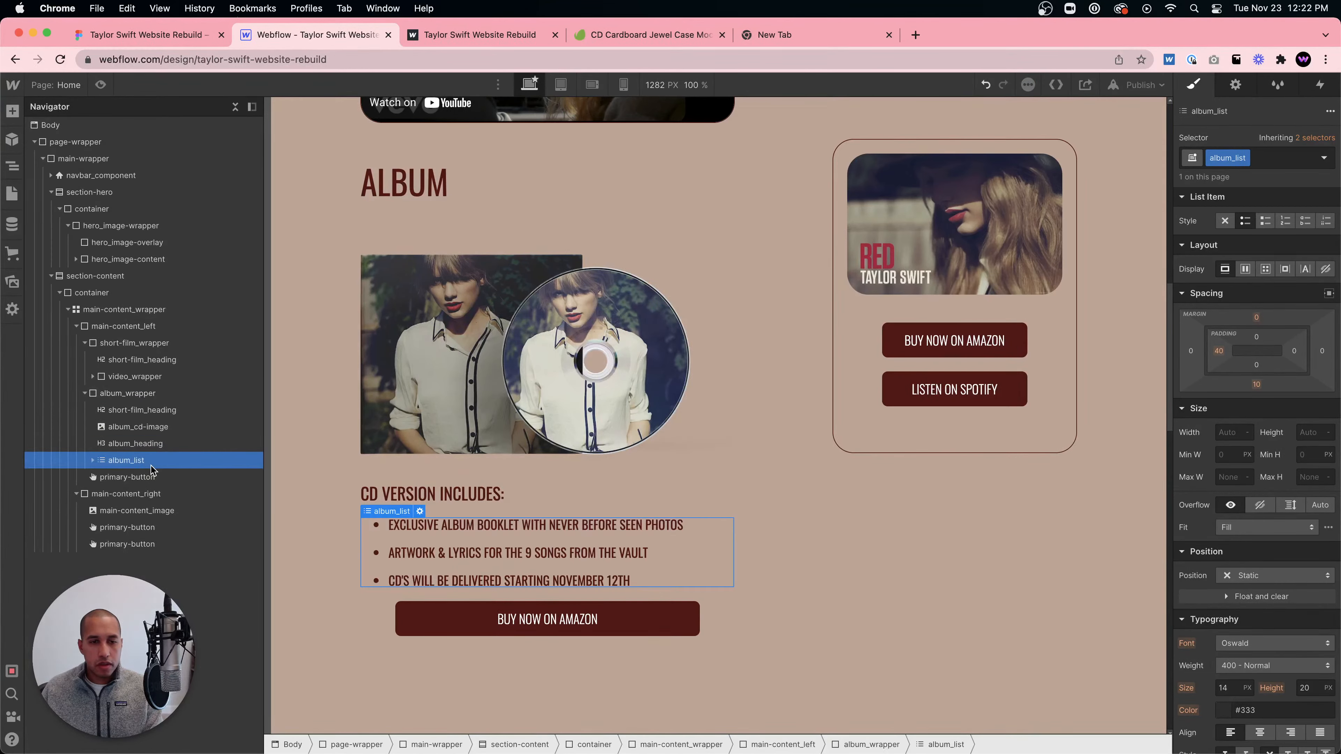
- Set the bottom margin of album_list to 30 px to separate it from the pasted button
left_click(180, 477)
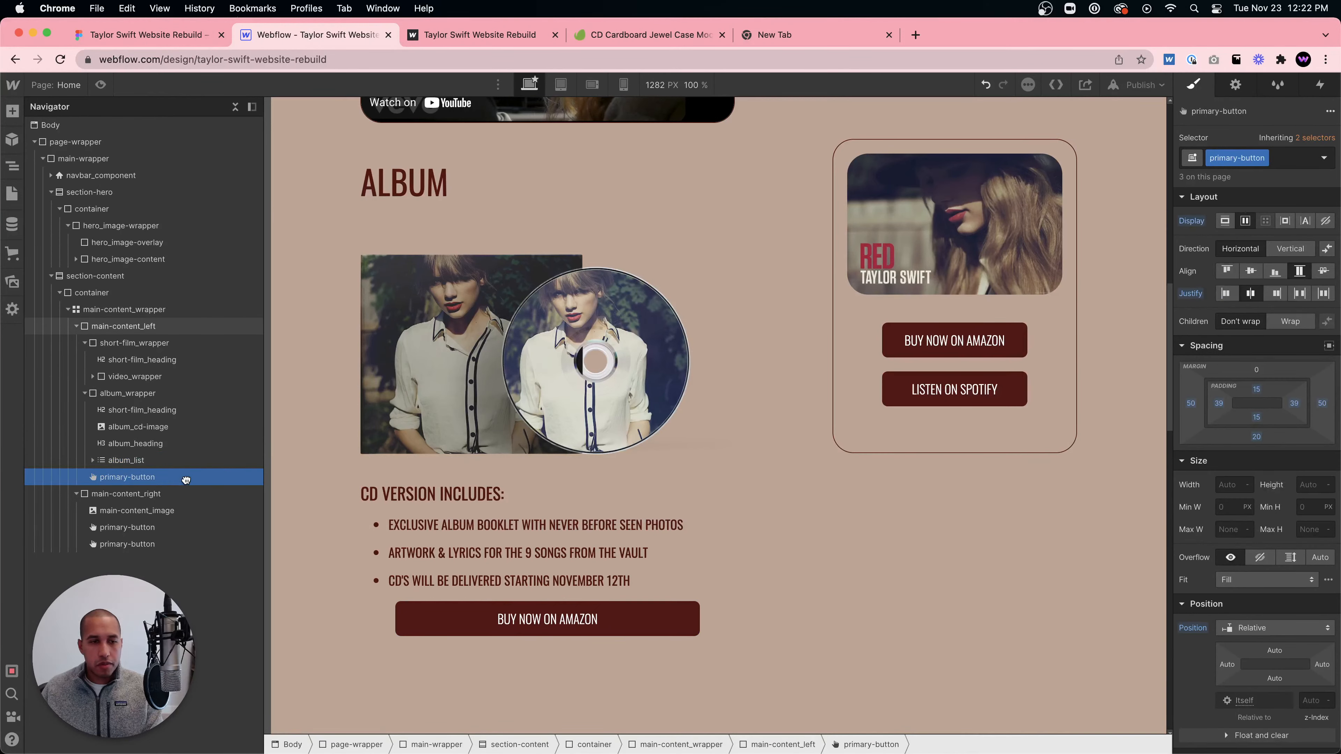
left_click(648, 586)
left_click(593, 616)
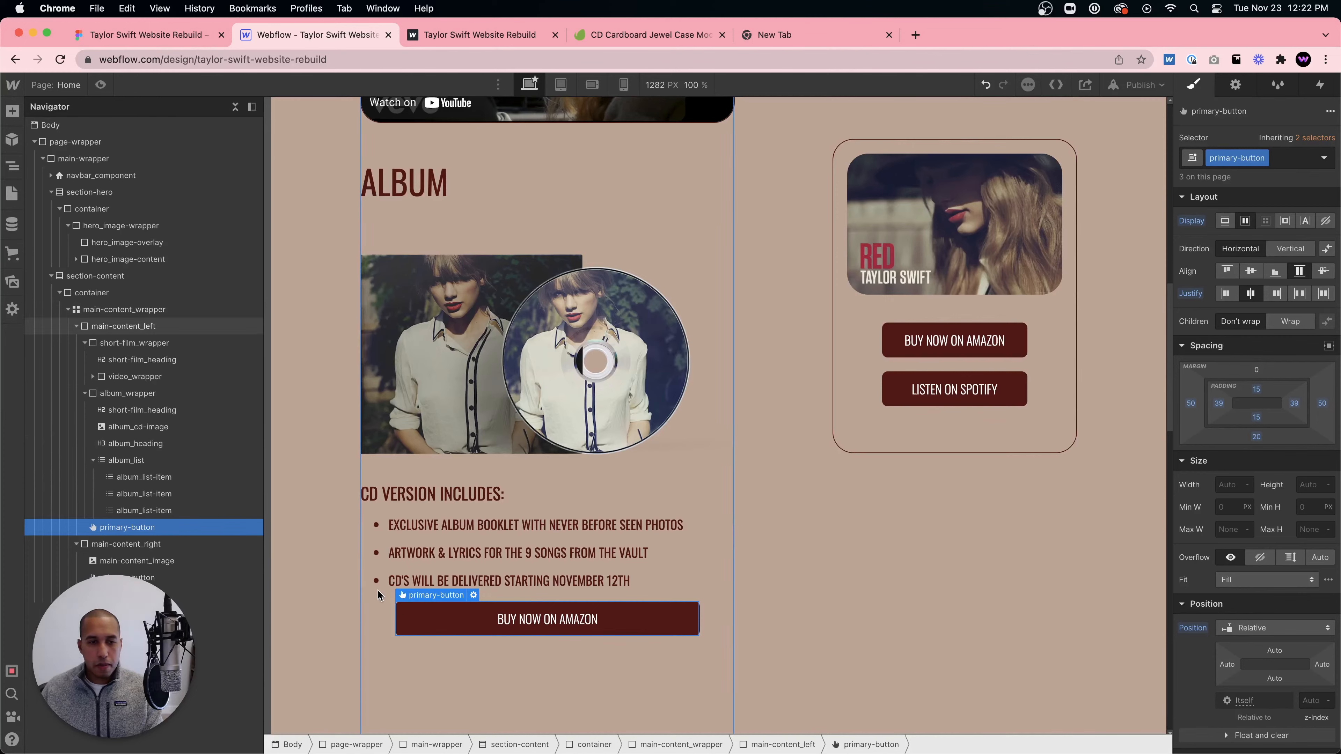
left_click(150, 460)
left_click_drag(1256, 387, 1257, 397)
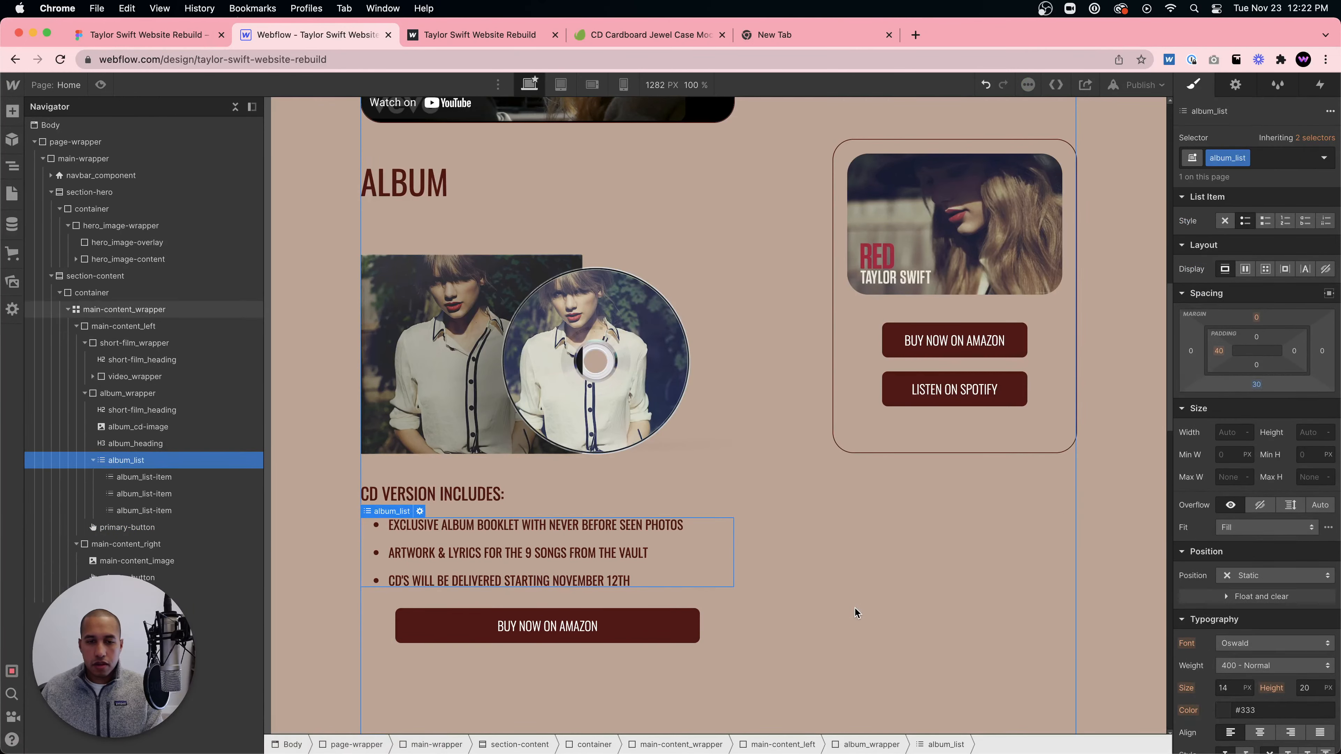
- Move the pasted primary-button into album_wrapper, directly below album_list
left_click(748, 581)
left_click(598, 618)
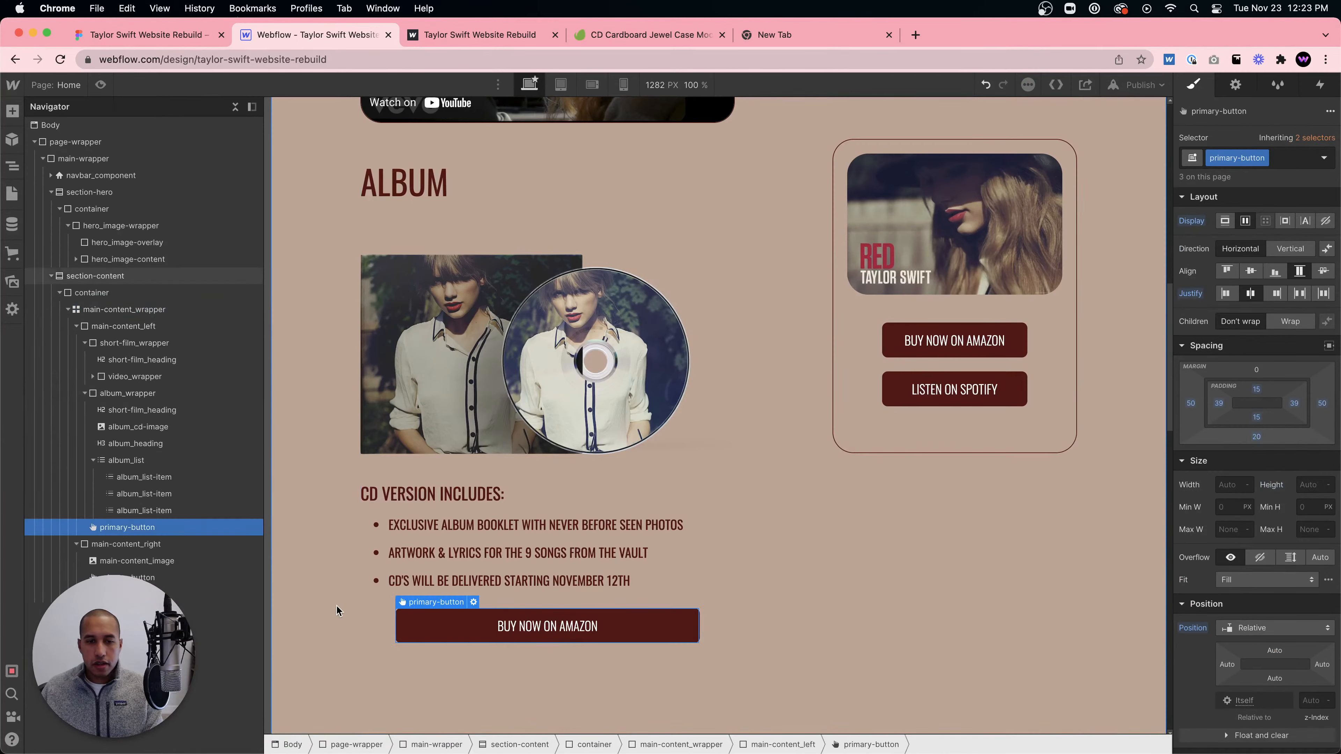
left_click(339, 611)
left_click(380, 611)
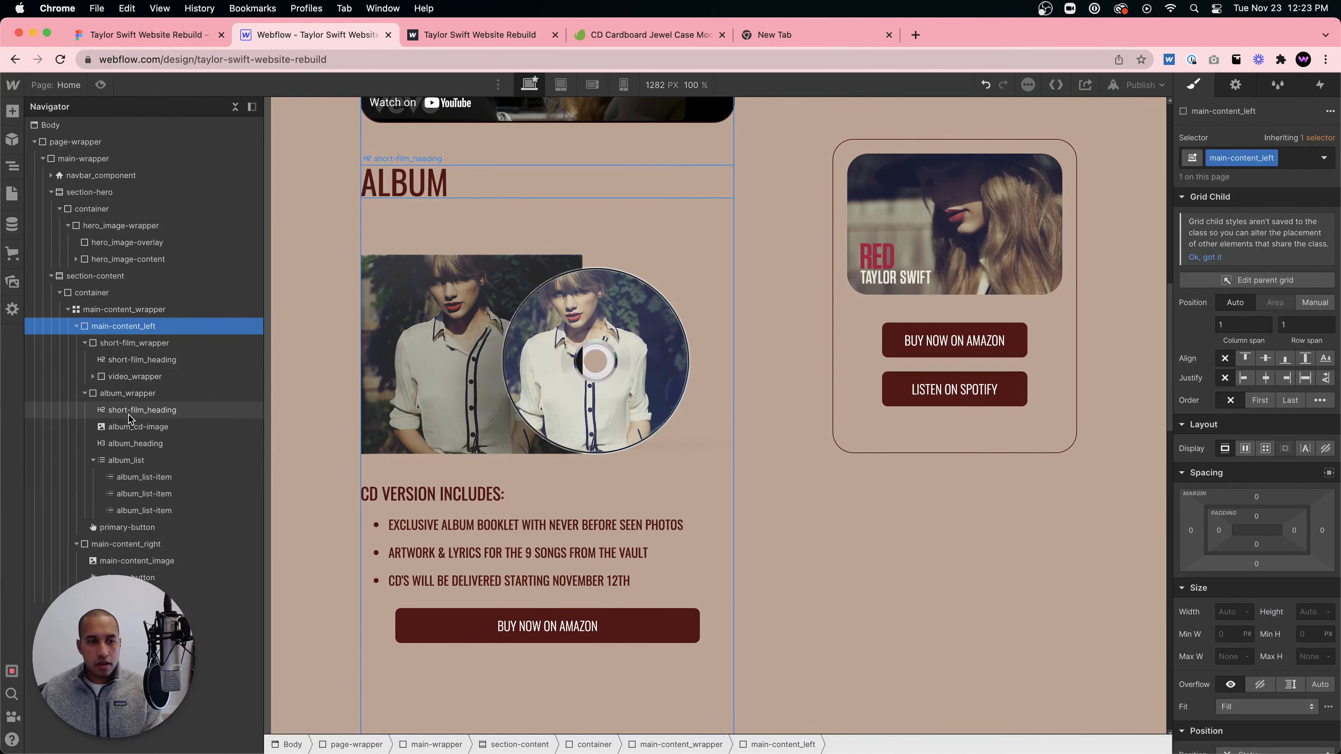
left_click(134, 395)
left_click(93, 460)
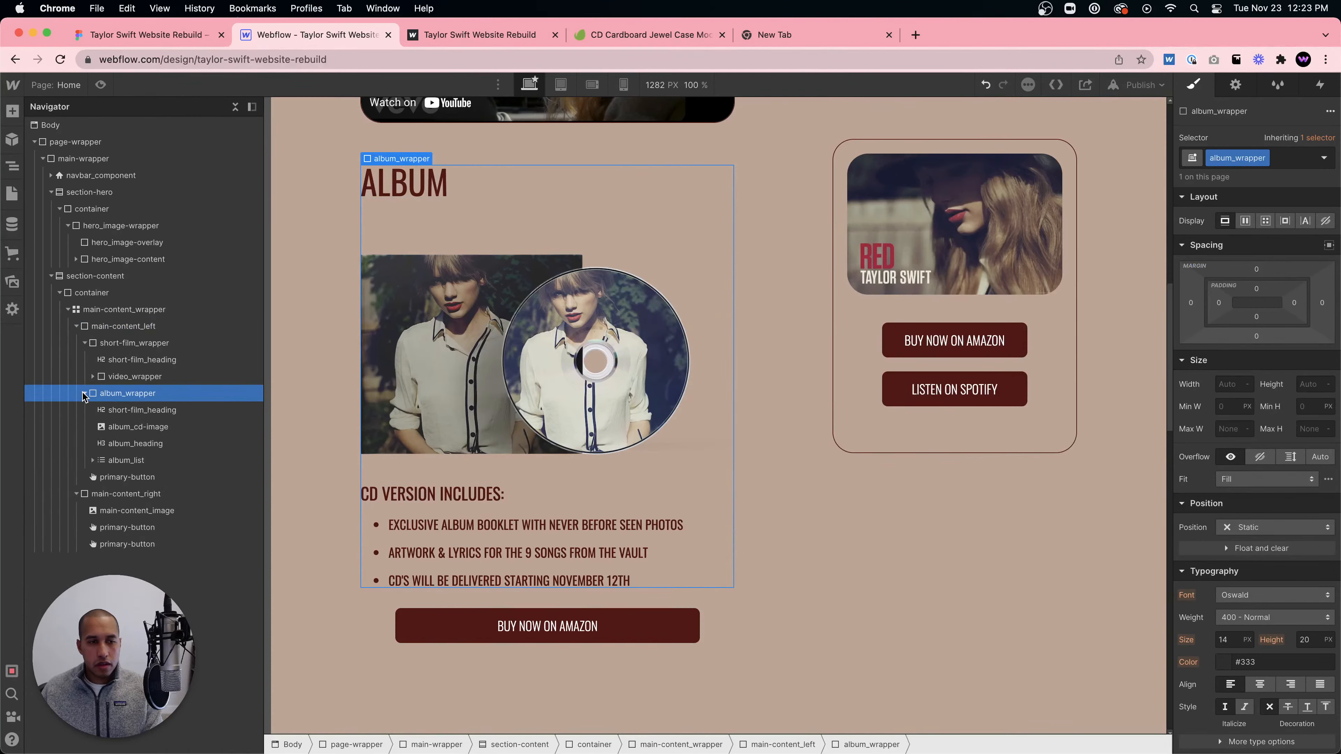
left_click(169, 478)
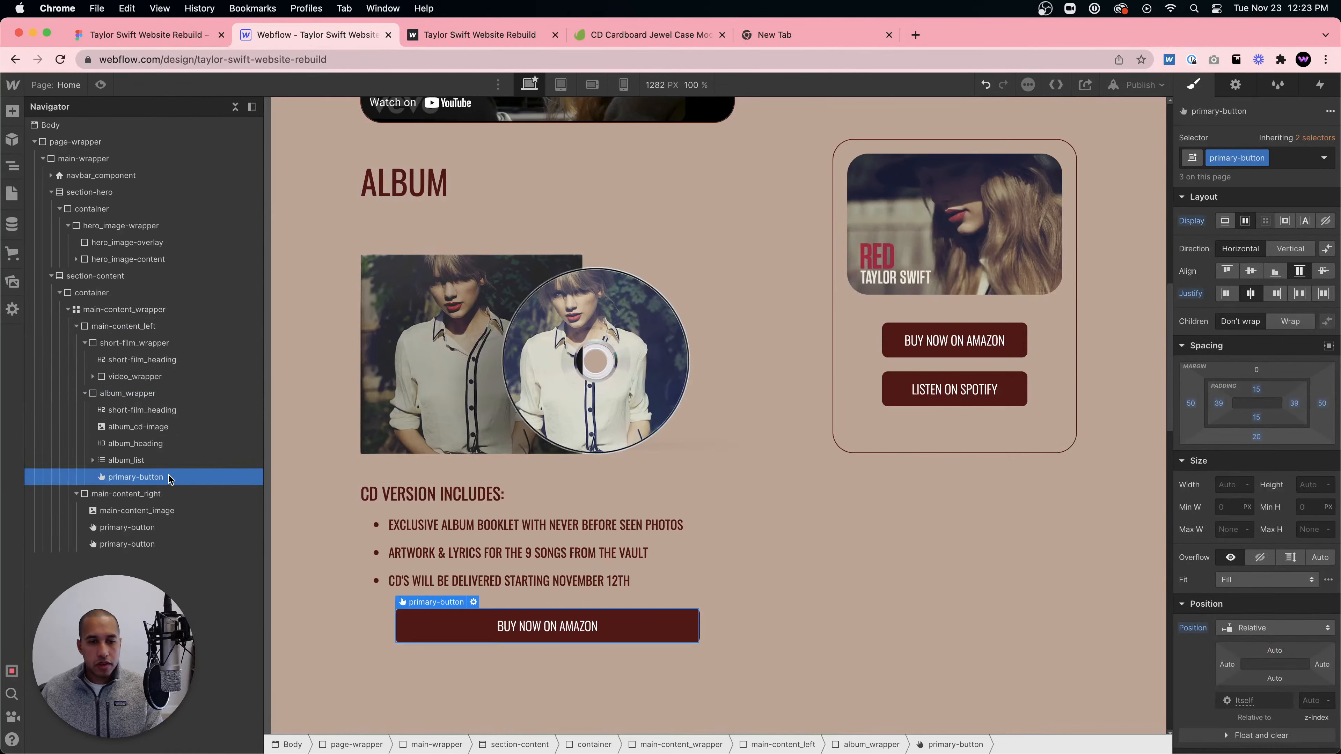
left_click(84, 394)
left_click(84, 394)
- Make album_wrapper a vertical flex container with its children aligned left, and preview the page
left_click(127, 394)
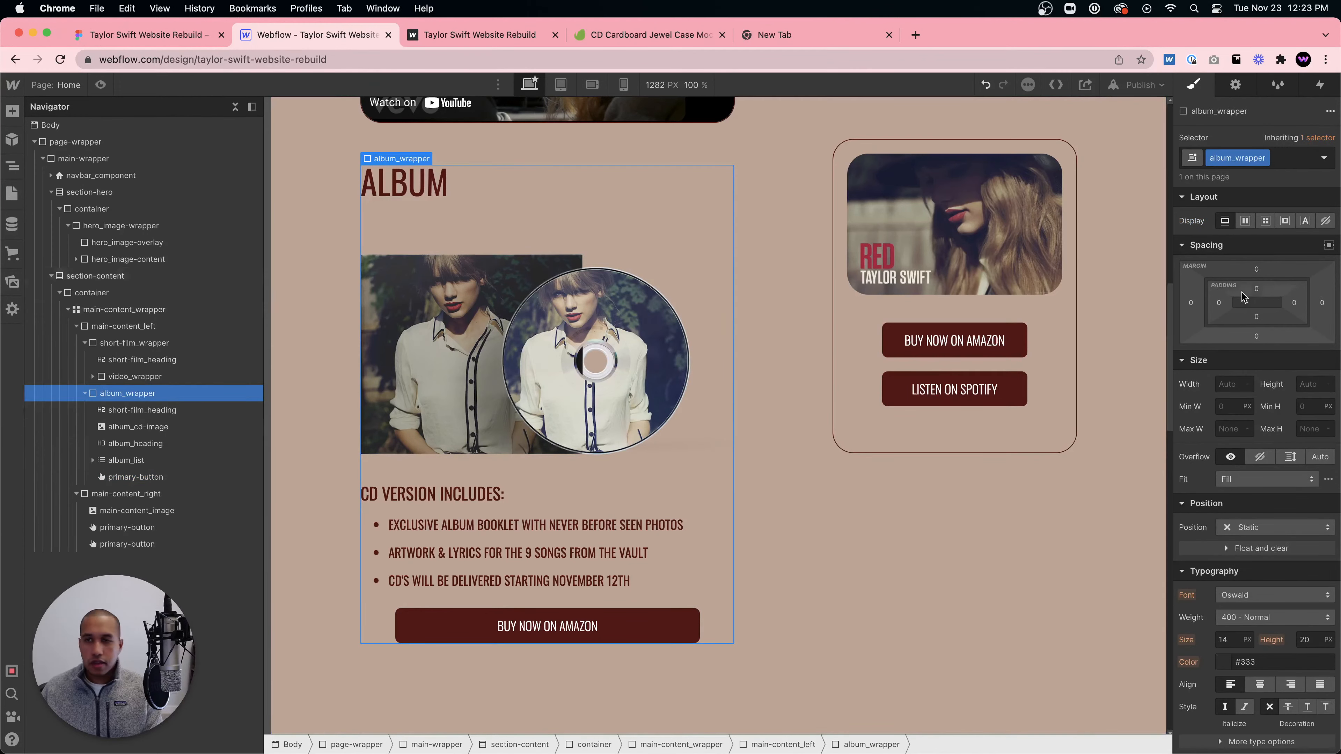
left_click(1245, 221)
left_click(1289, 250)
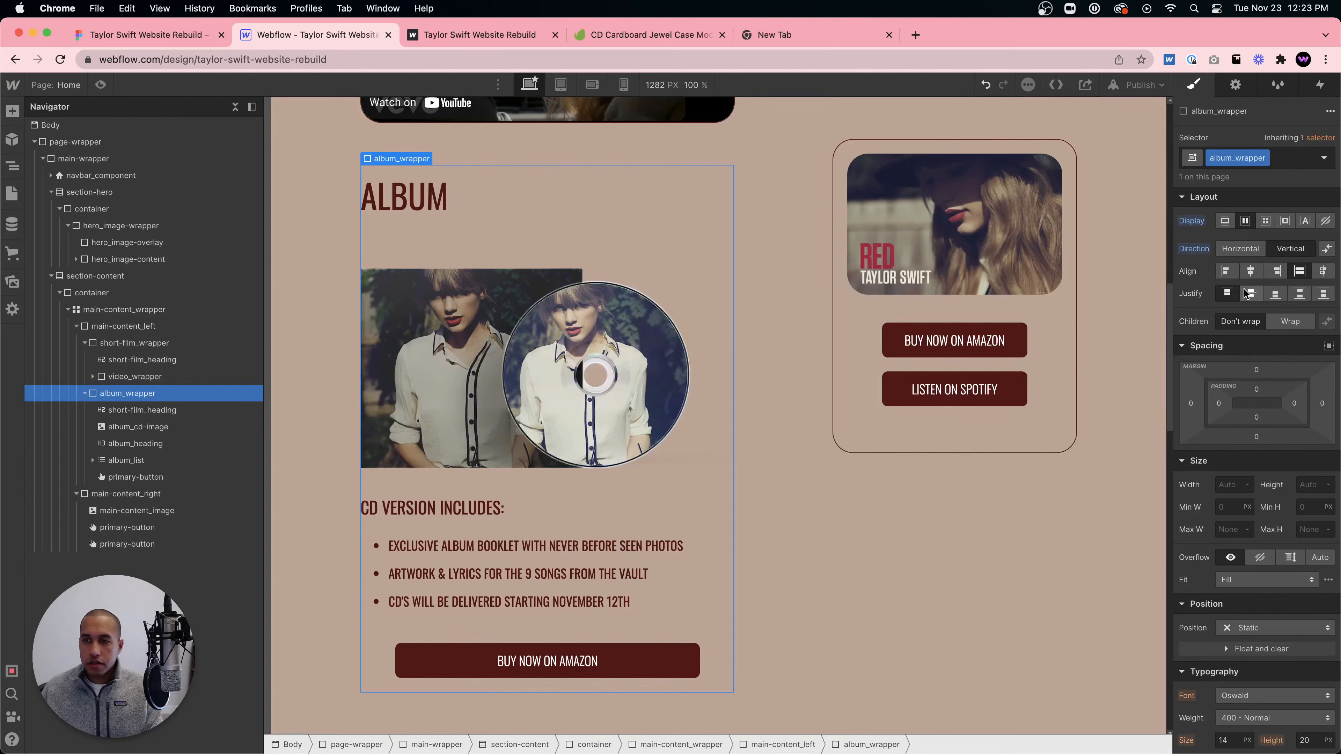
left_click(1225, 271)
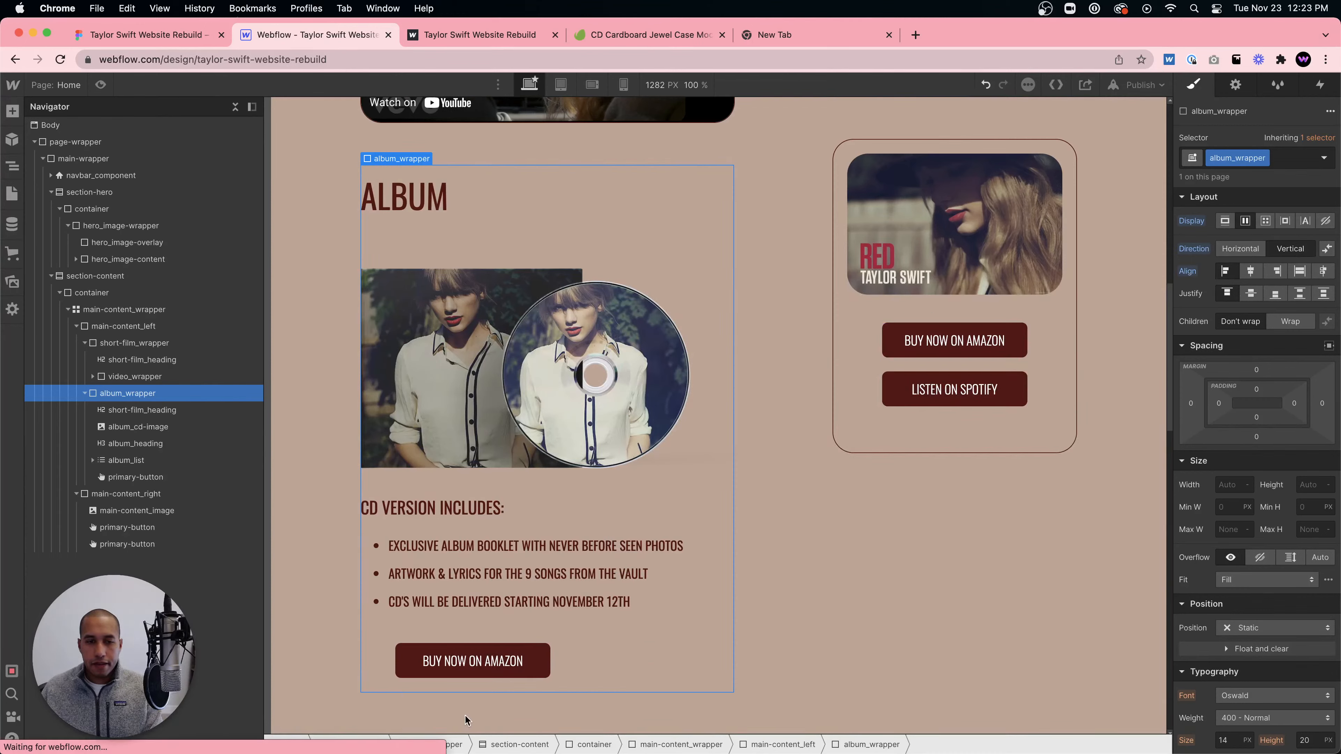
left_click(101, 86)
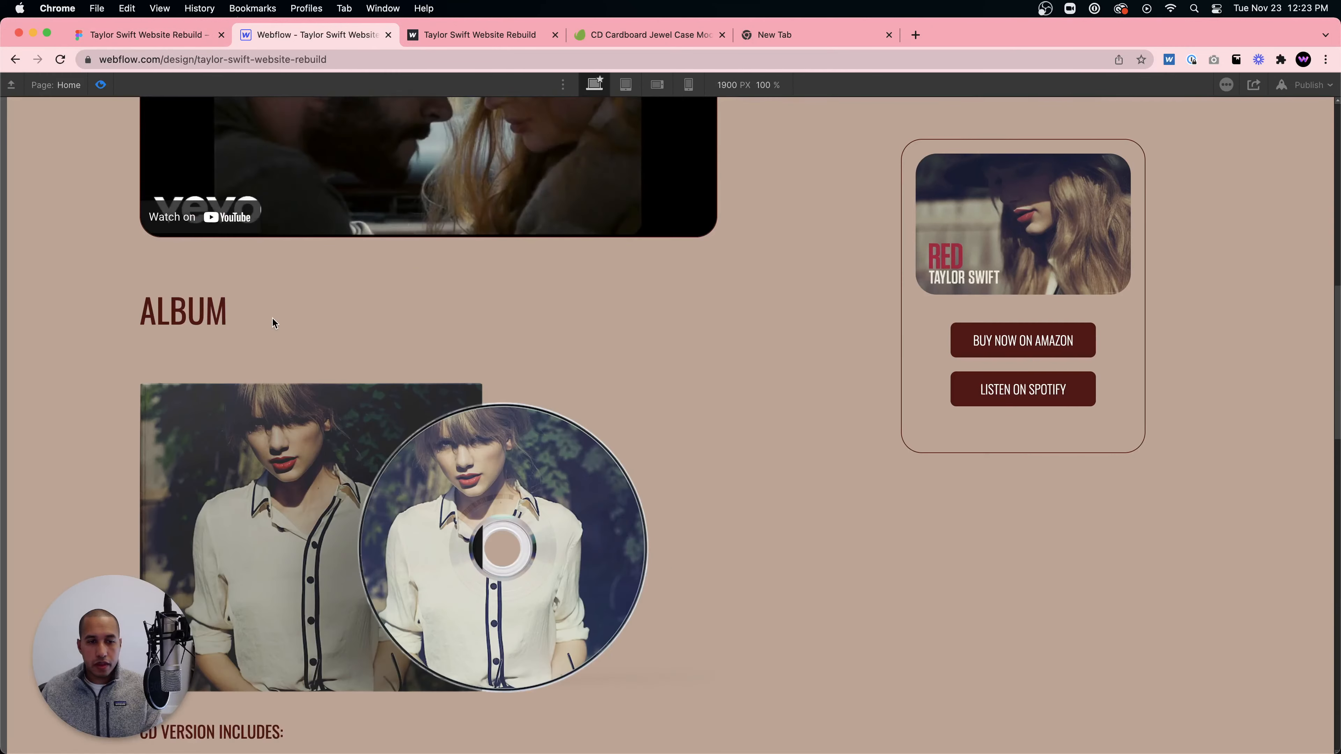
- Add the combo class is-album to the primary-button in album_wrapper and set its left margin to 0
scroll(271, 317, "down", 8)
scroll(326, 321, "up", 2)
scroll(329, 314, "up", 4)
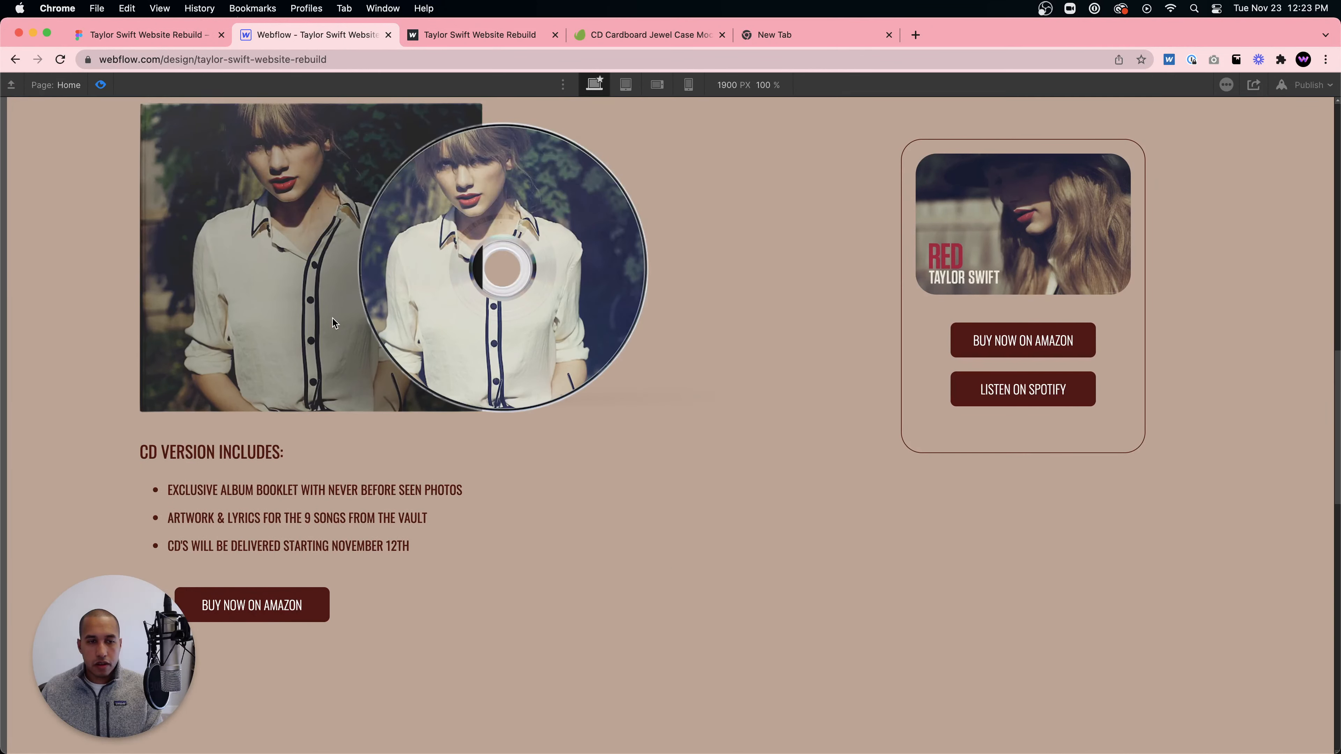
scroll(329, 315, "down", 2)
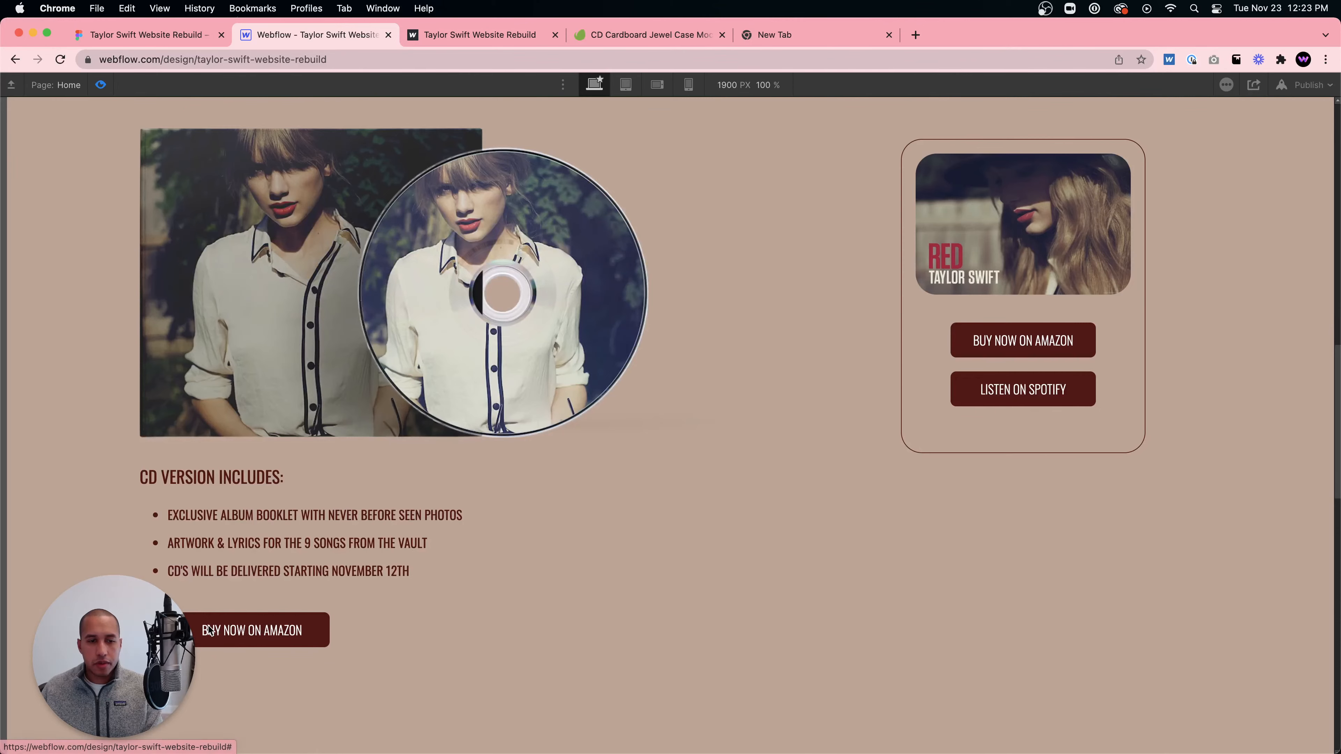
key("super+shift+p")
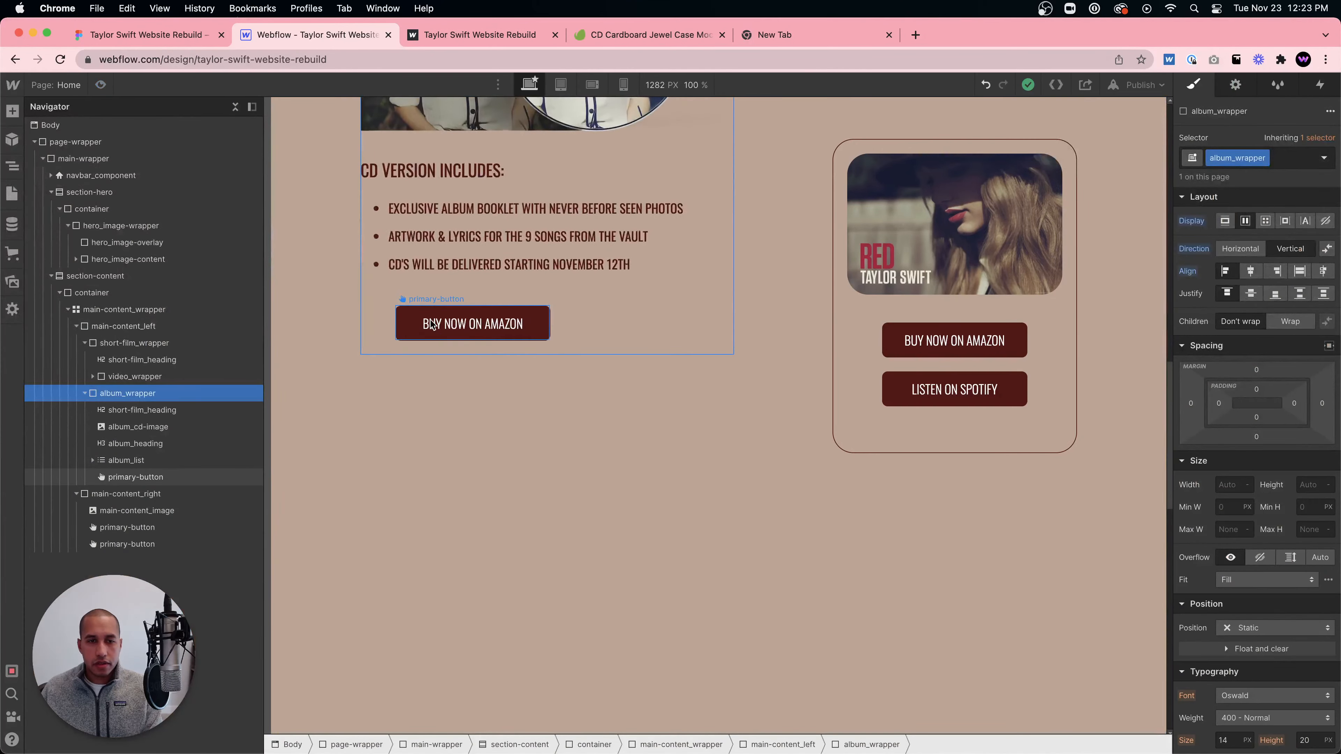
left_click(1297, 159)
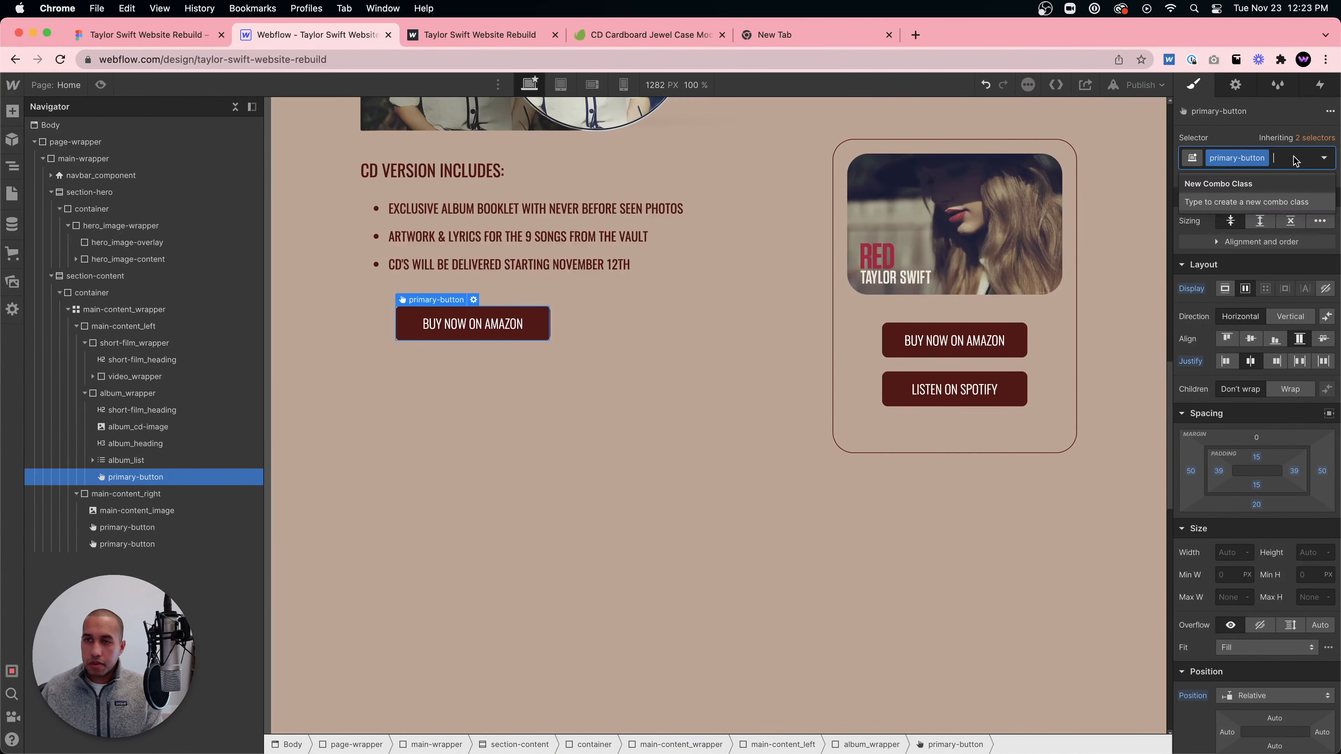
type("is-al")
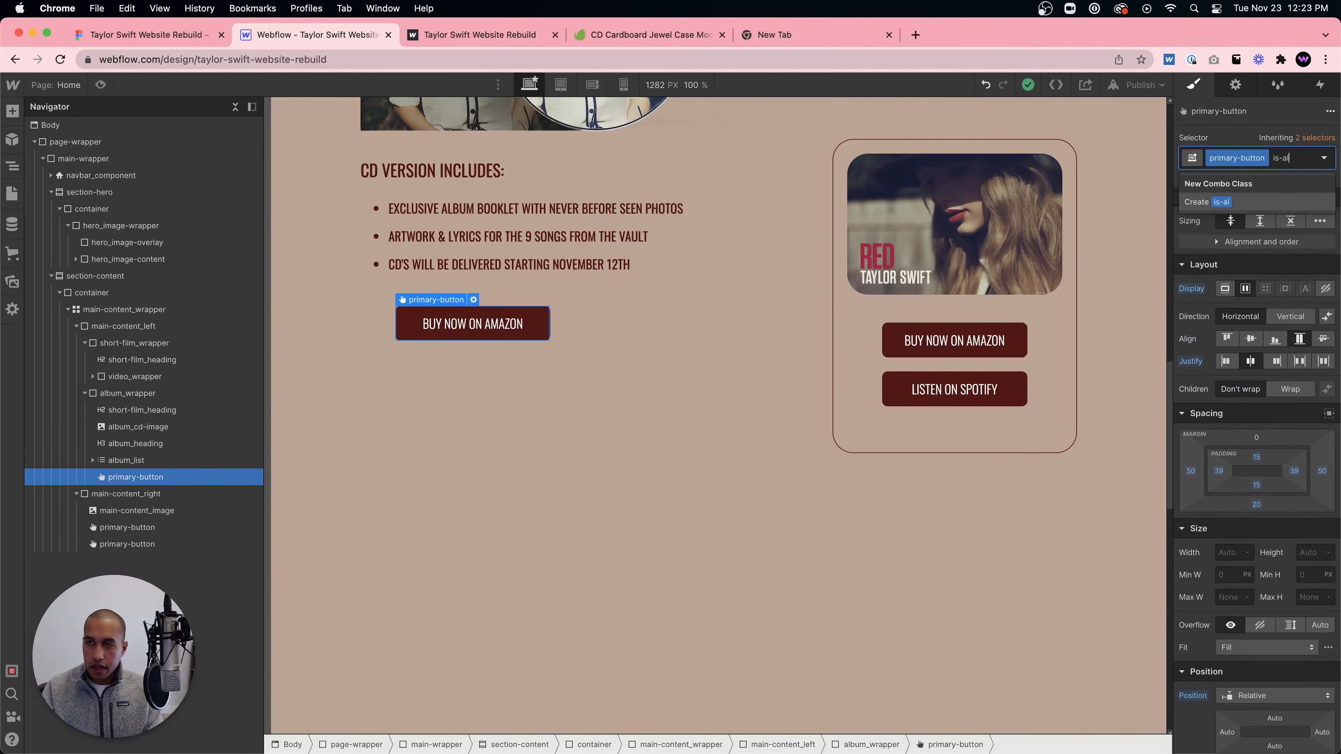
key("Return")
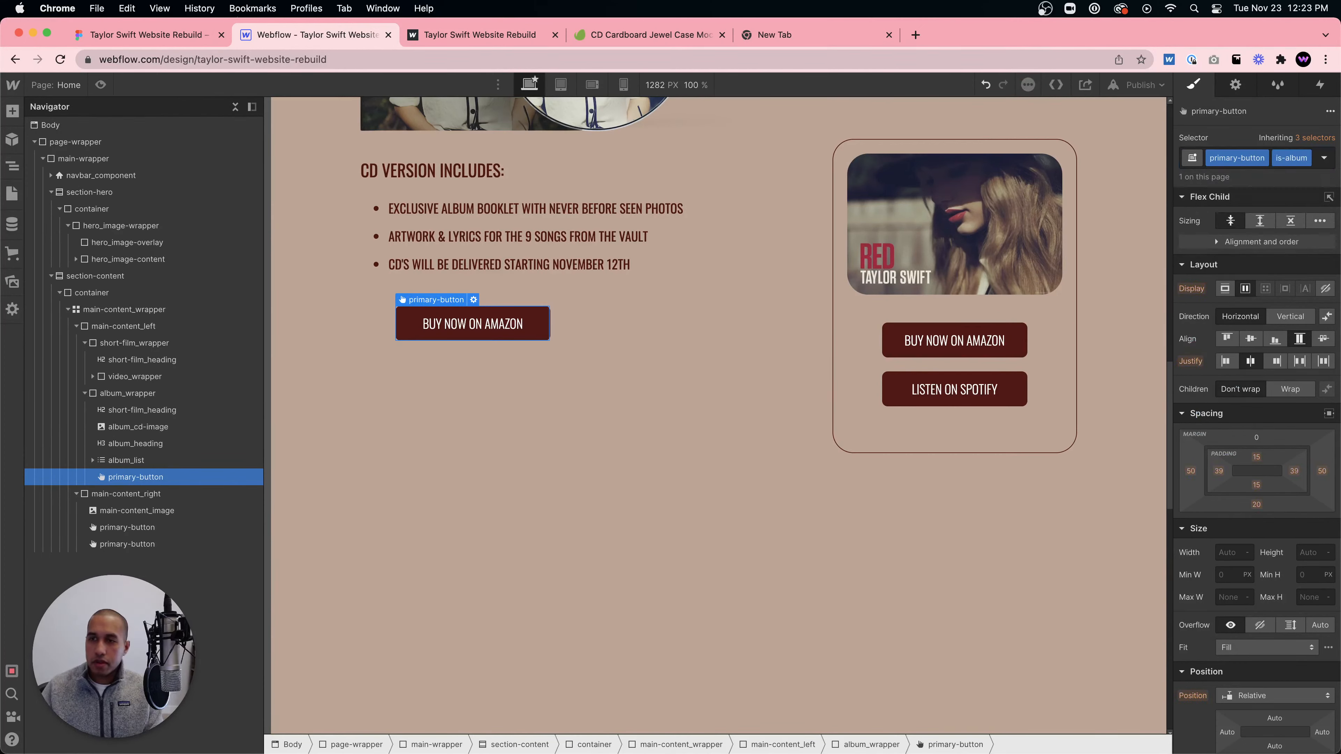
left_click(1189, 472)
key("Return")
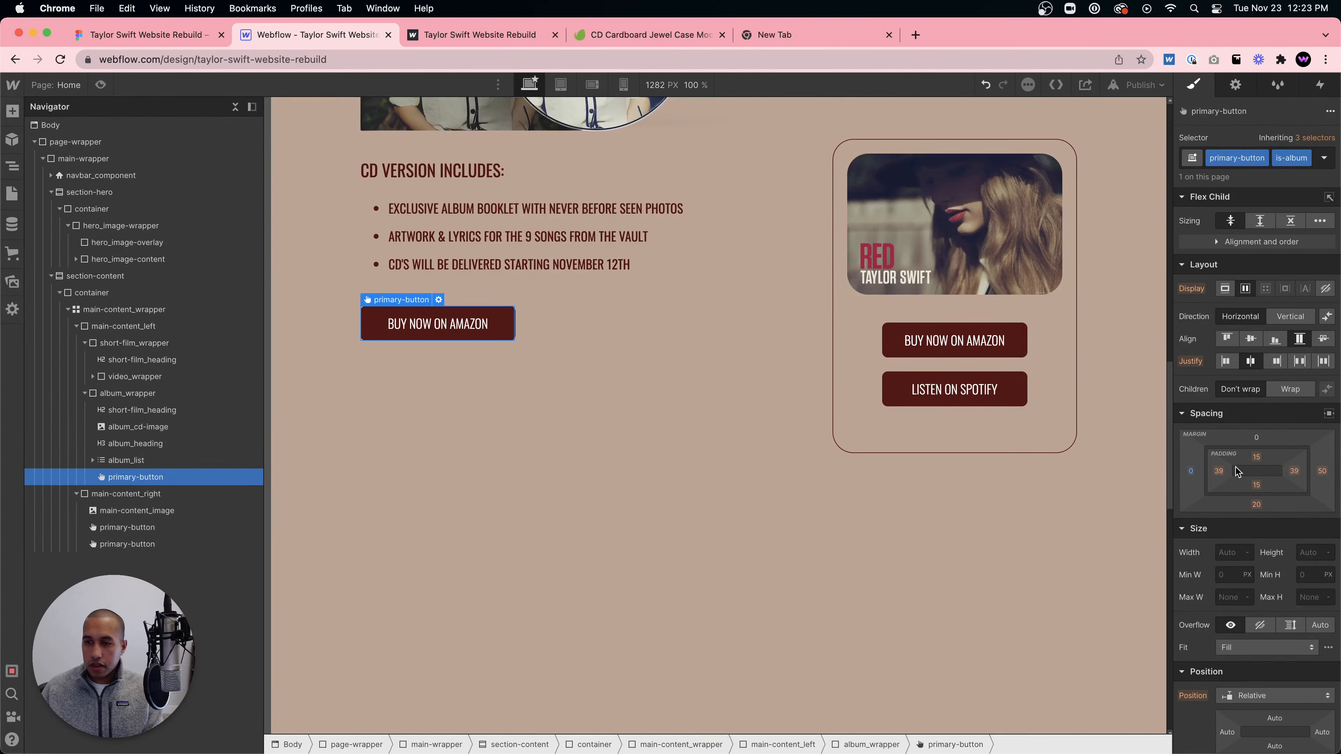
- Slightly adjust the left padding of the shared primary-button class using the Amazon button in main-content_right
left_click(951, 341)
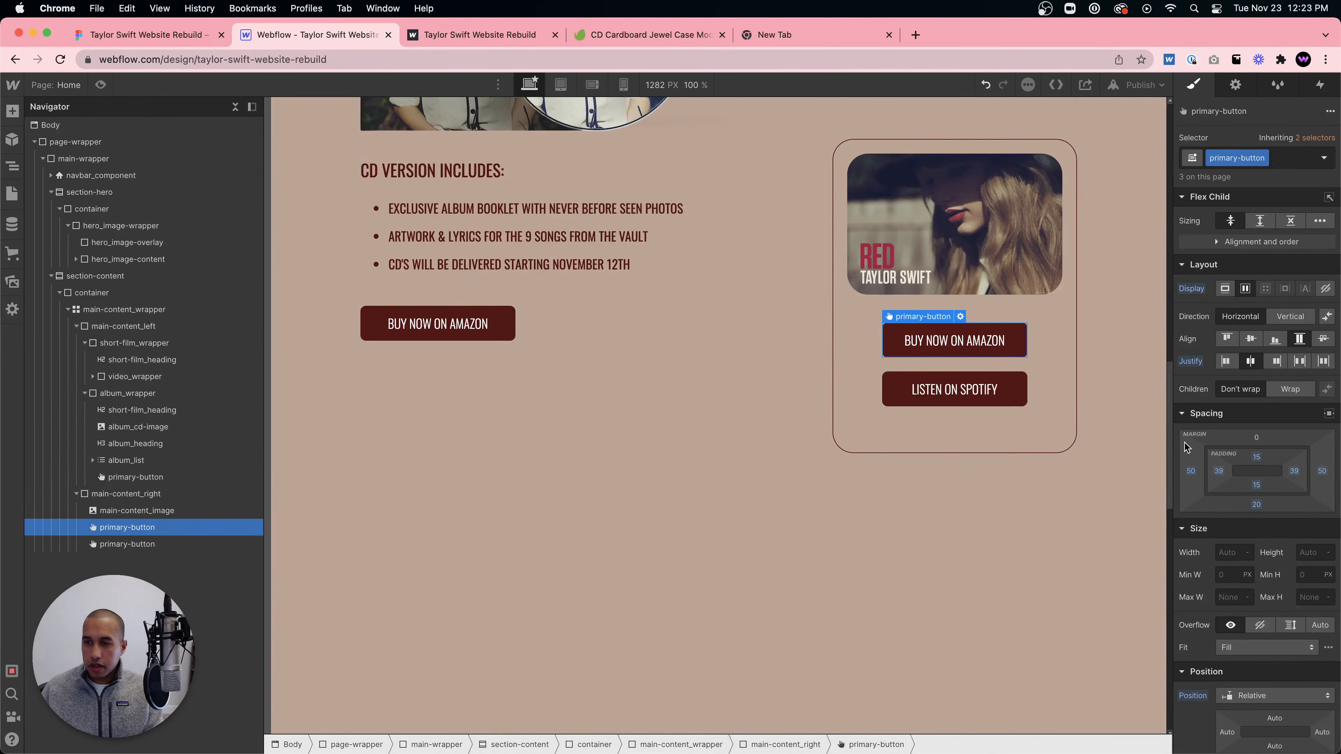
left_click_drag(1218, 471, 1221, 470)
left_click(555, 313)
- Preview the page and examine the album section's heading, CD image, contents list and buy button alignment
scroll(534, 423, "up", 3)
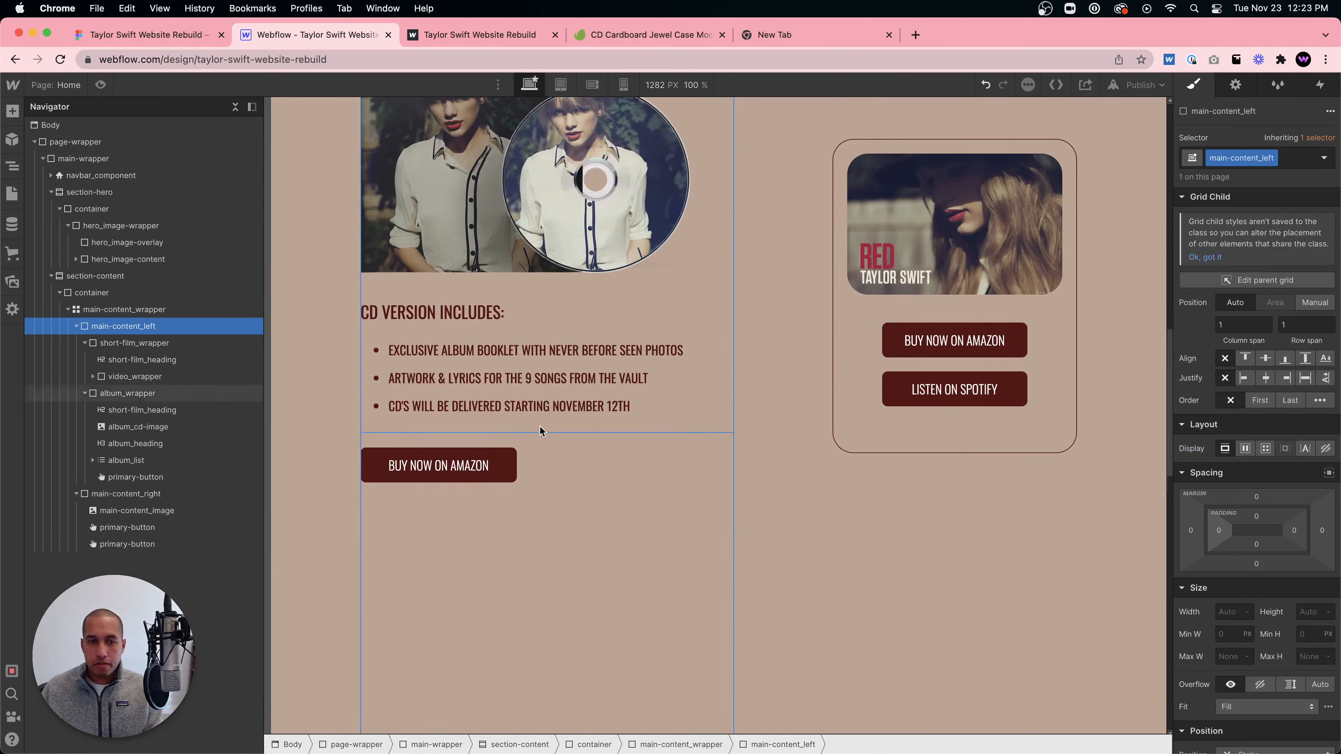
scroll(549, 423, "up", 3)
scroll(560, 416, "down", 1)
key("super+shift+p")
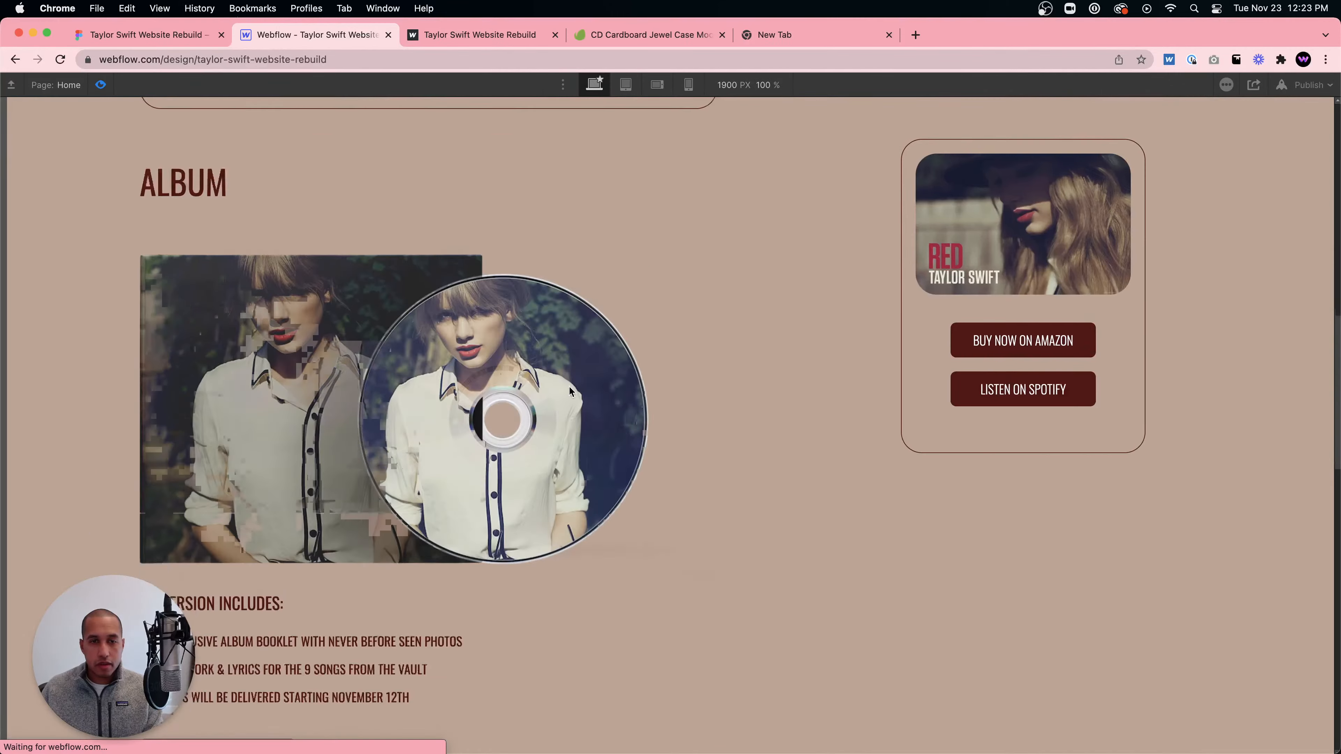
scroll(569, 387, "down", 3)
scroll(570, 386, "up", 3)
scroll(572, 386, "up", 2)
scroll(572, 386, "down", 3)
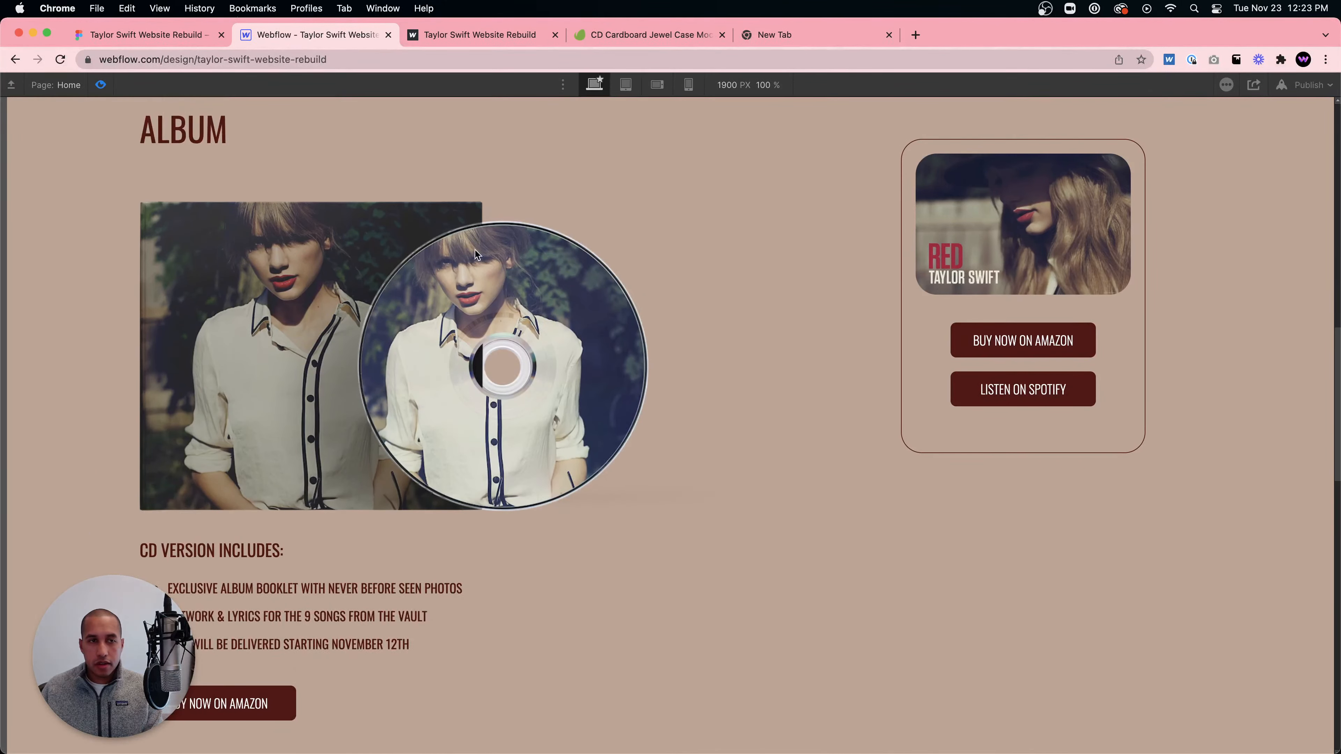
key("super+shift+p")
- Collapse short-film_wrapper and album_wrapper in the element tree under main-content_left
left_click(550, 219)
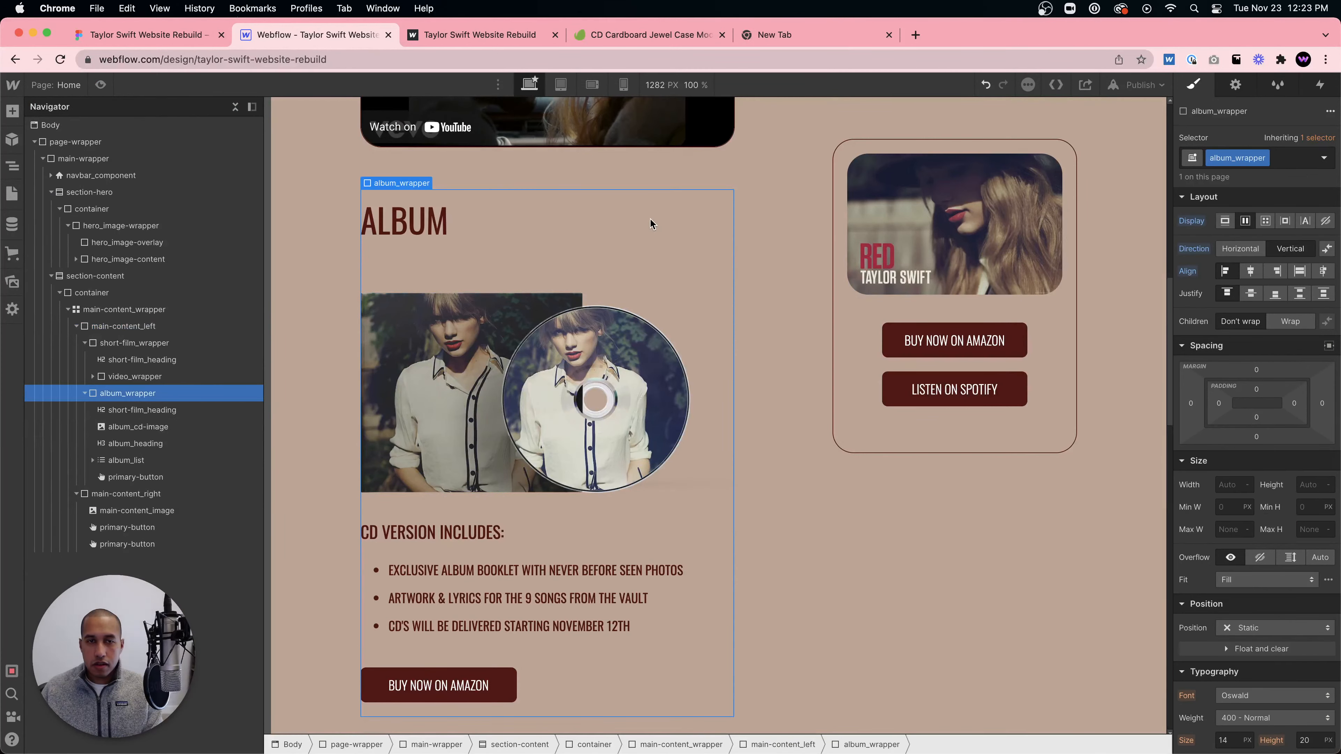
scroll(650, 218, "up", 1)
left_click(665, 203)
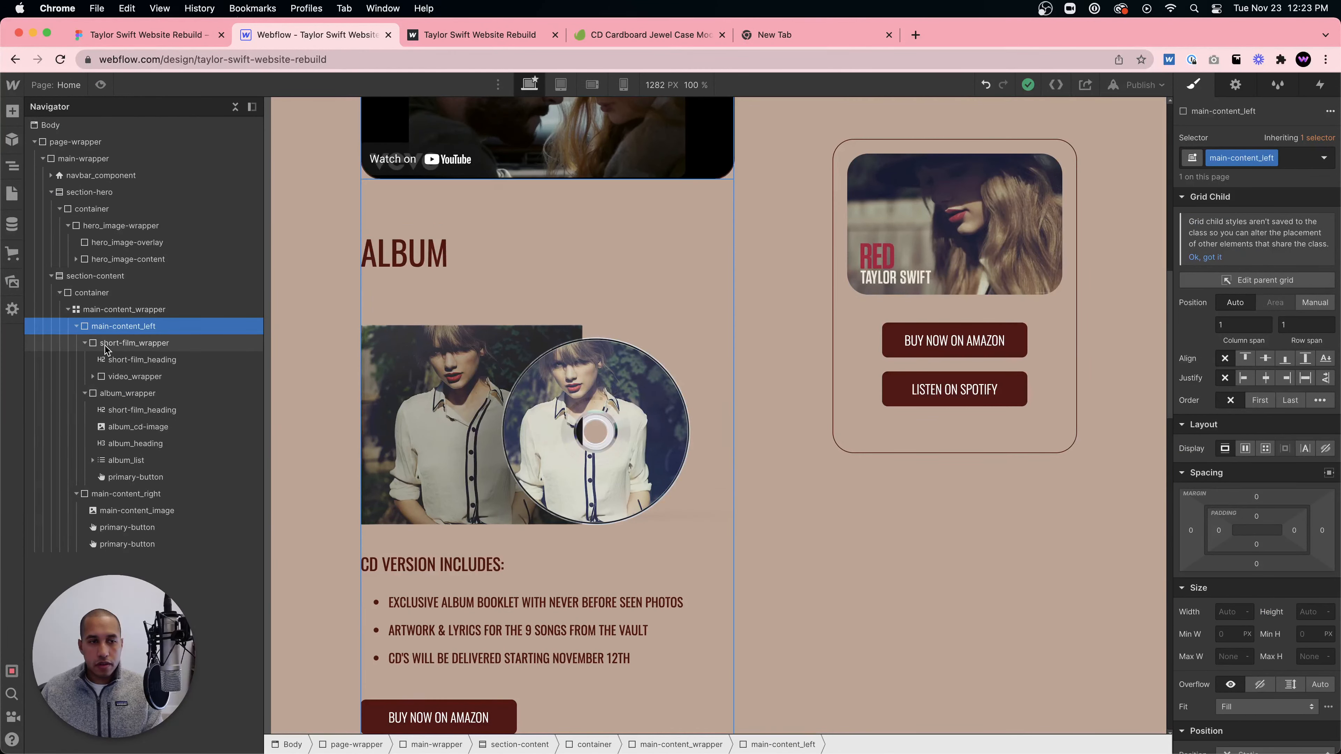
left_click(84, 344)
left_click(84, 360)
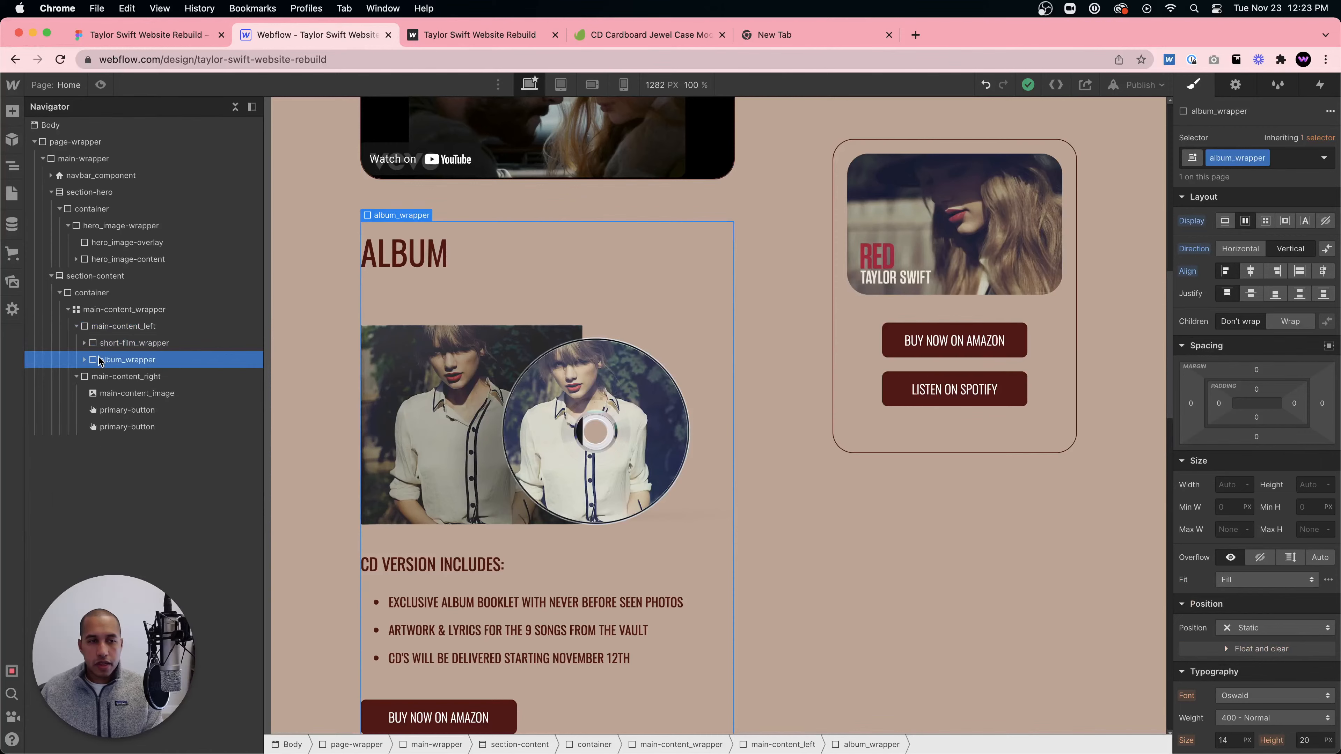
- Give short-film_wrapper a solid 1 px border in the maroon swatch with a 30 px corner radius
left_click(134, 343)
scroll(1202, 417, "down", 10)
left_click(1298, 438)
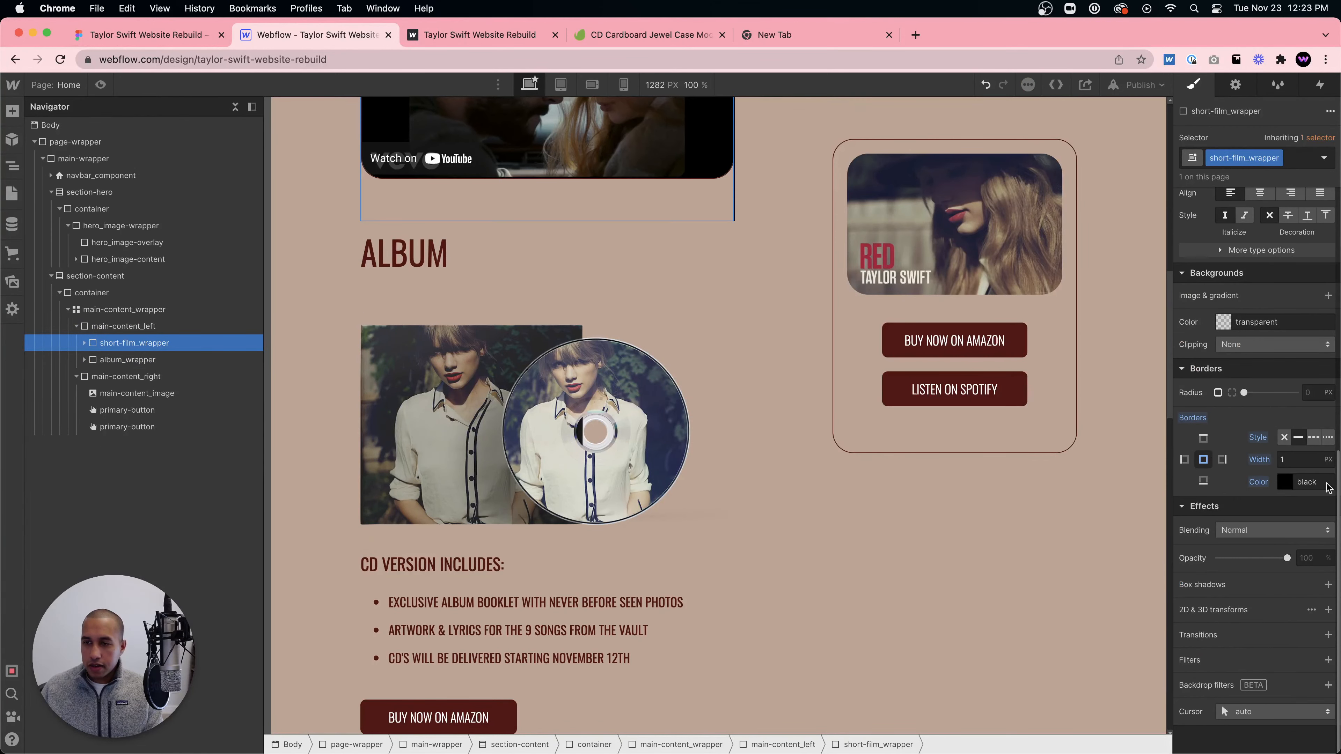
left_click(1286, 483)
left_click(1226, 698)
left_click(1311, 411)
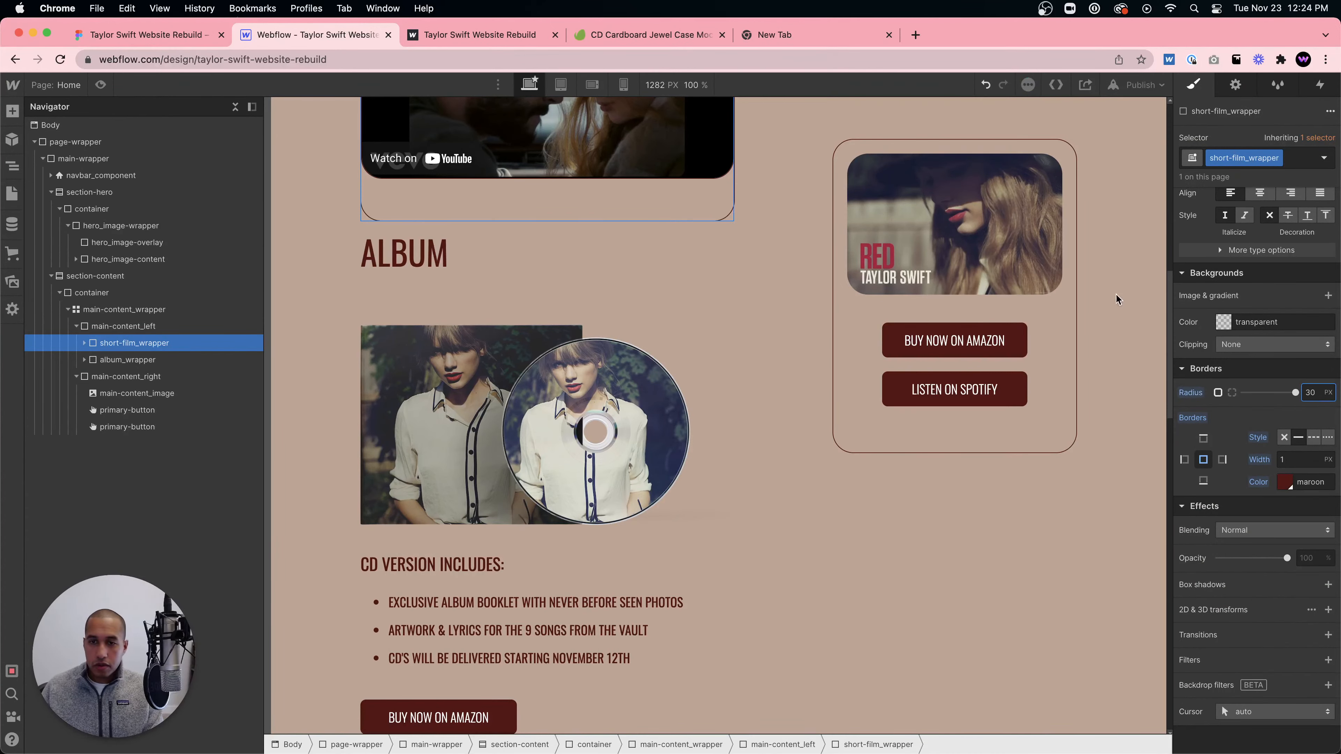
- Inspect the size, position and border settings of main-content_right as a reference for the short film card
left_click(861, 373)
scroll(845, 381, "up", 10)
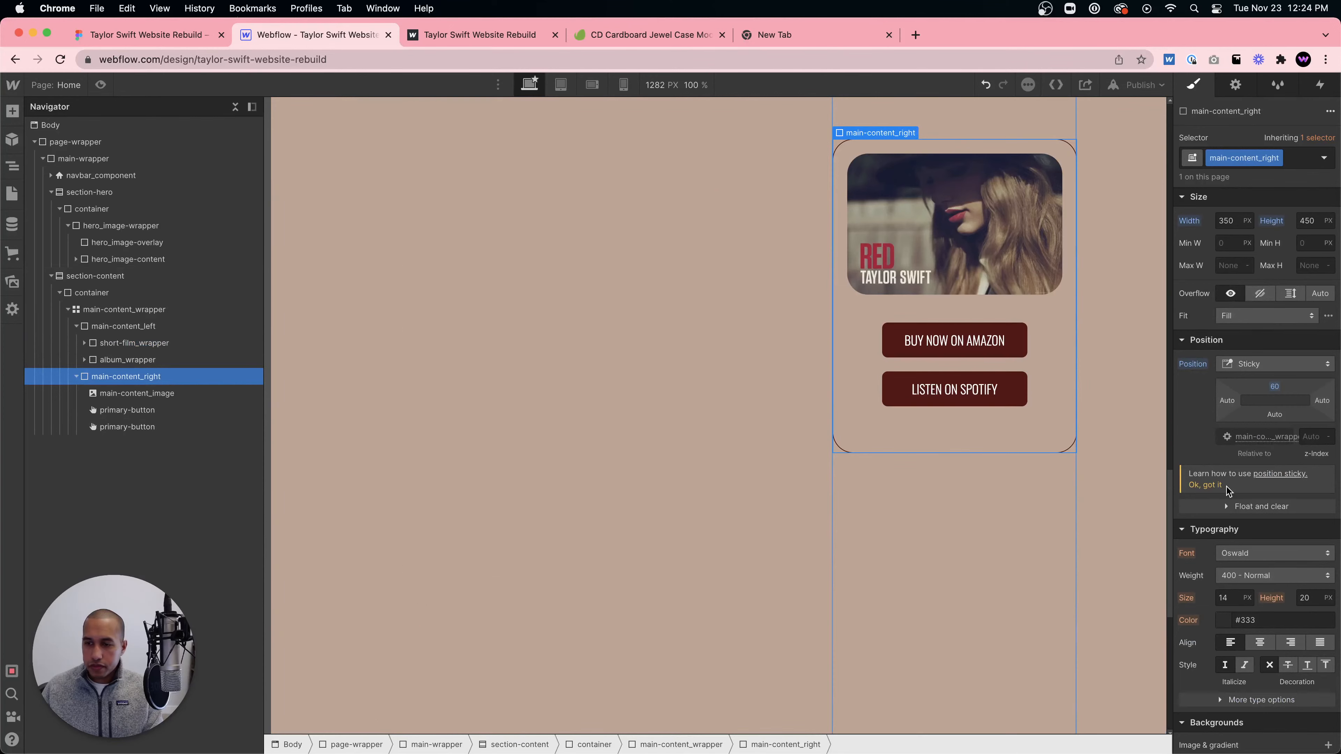
scroll(732, 352, "down", 3)
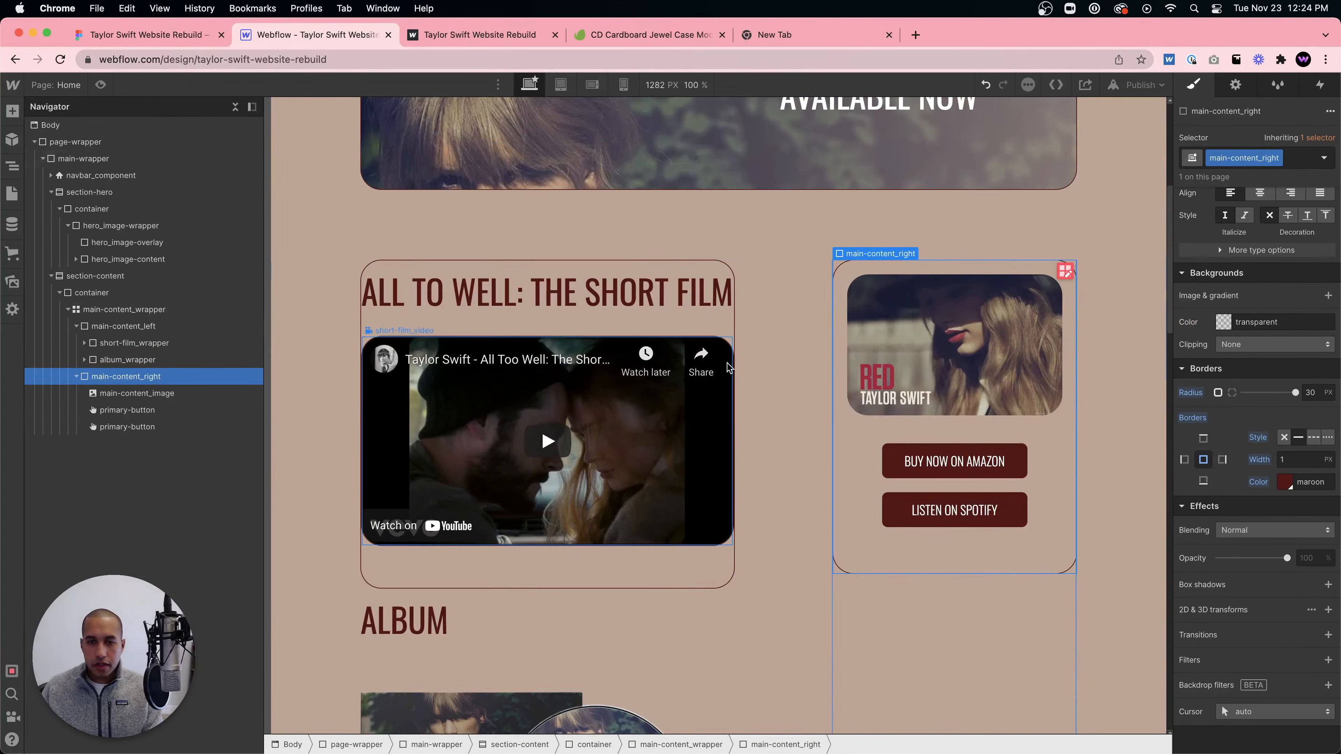
- Set the padding of short-film_wrapper to 20 px on all four sides
left_click(688, 569)
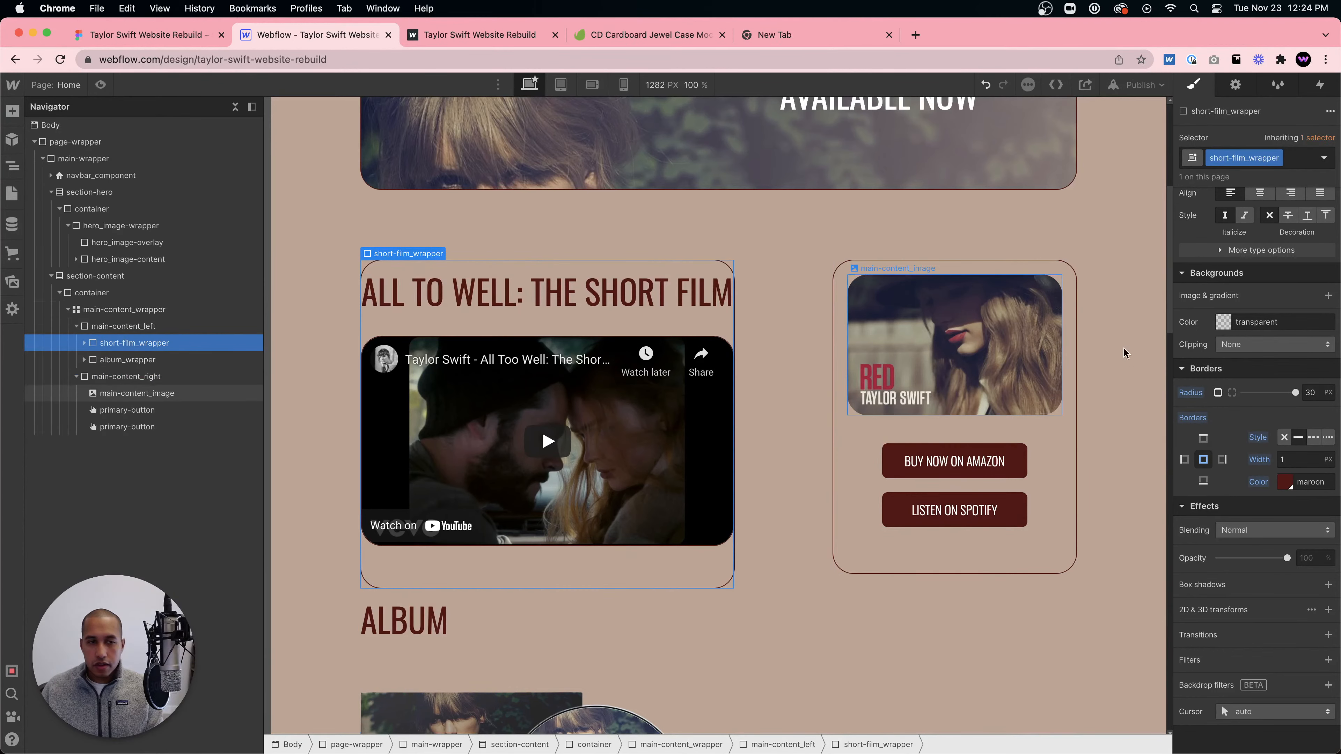
scroll(1252, 322, "up", 10)
left_click_drag(1223, 306, 1234, 302)
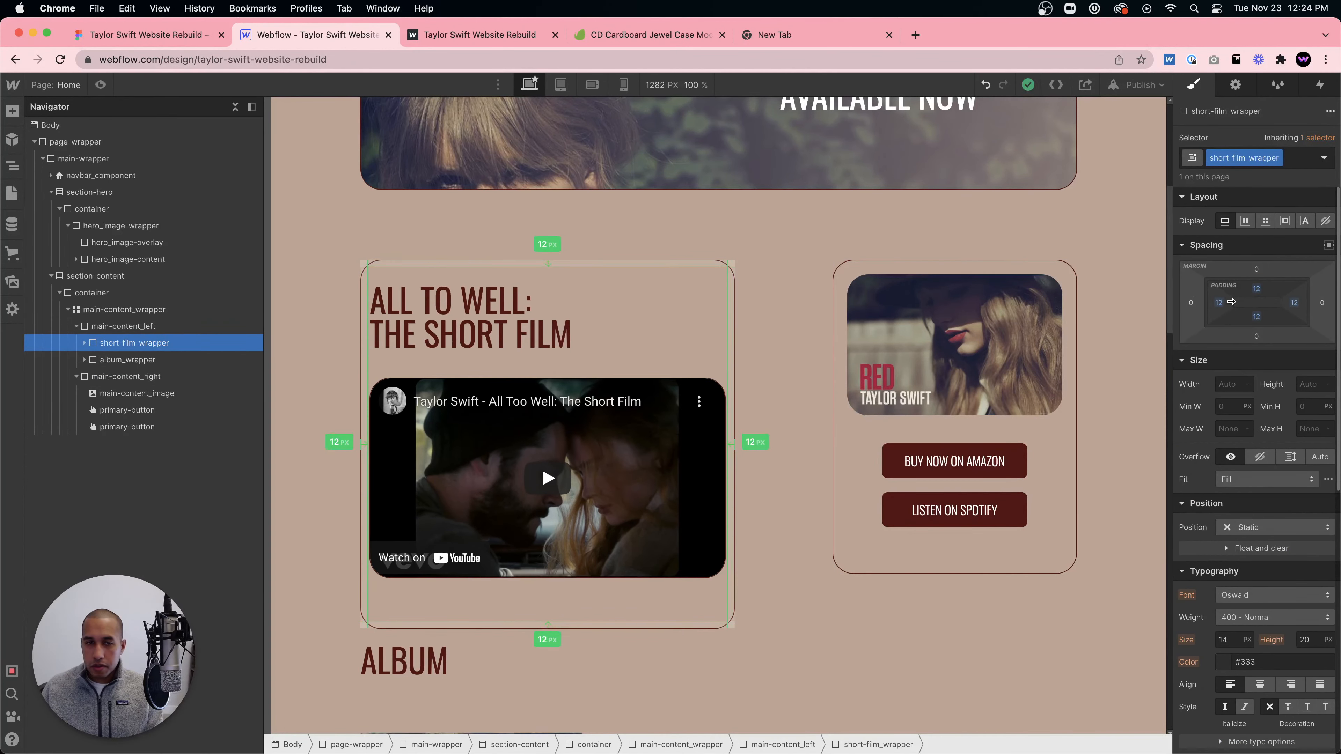
left_click(784, 270)
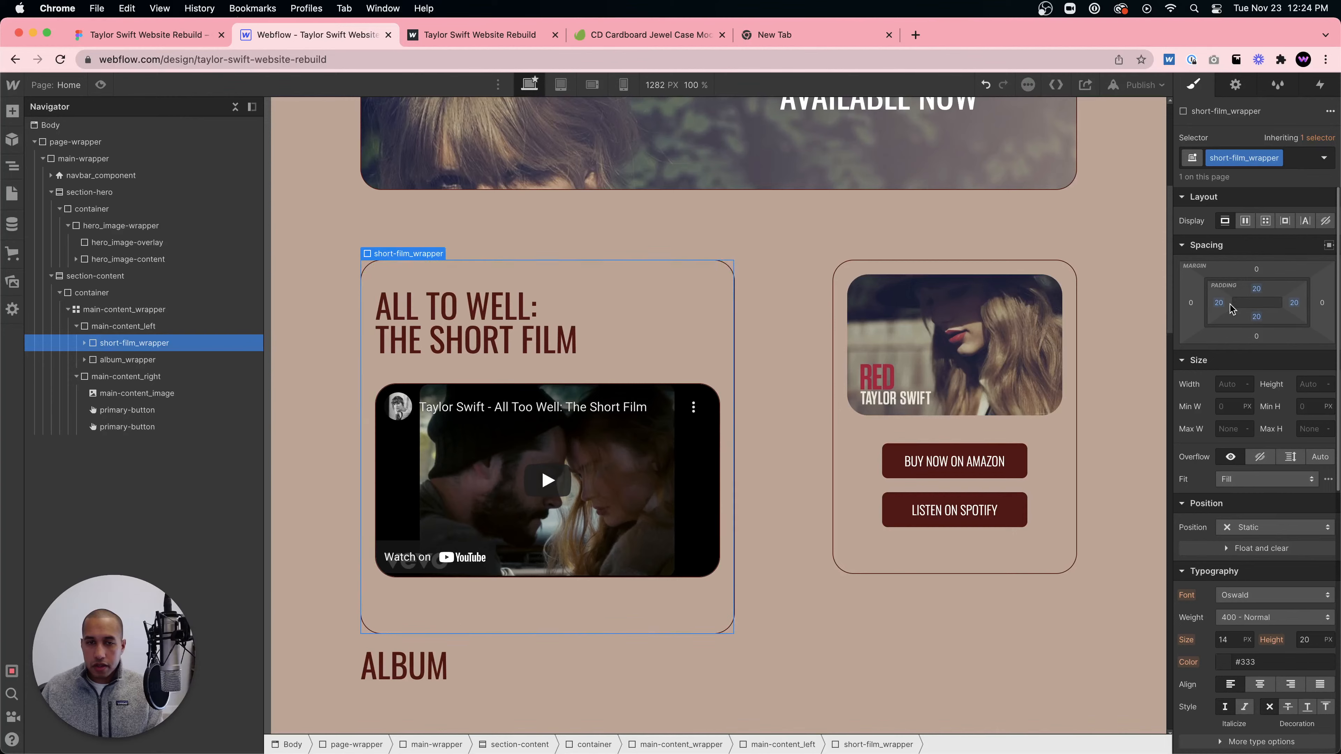
- Give album_wrapper a 30 px corner radius and a 1 px solid border in maroon
scroll(808, 275, "down", 7)
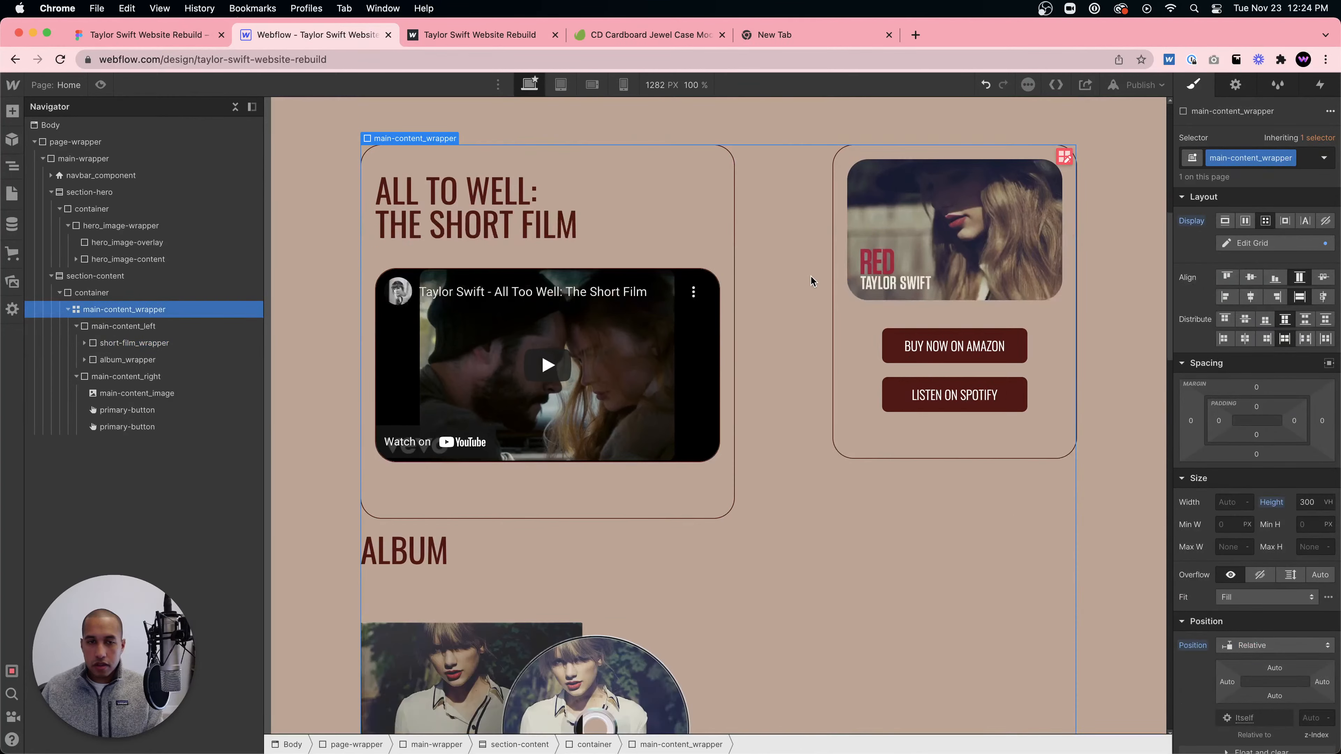
left_click(535, 331)
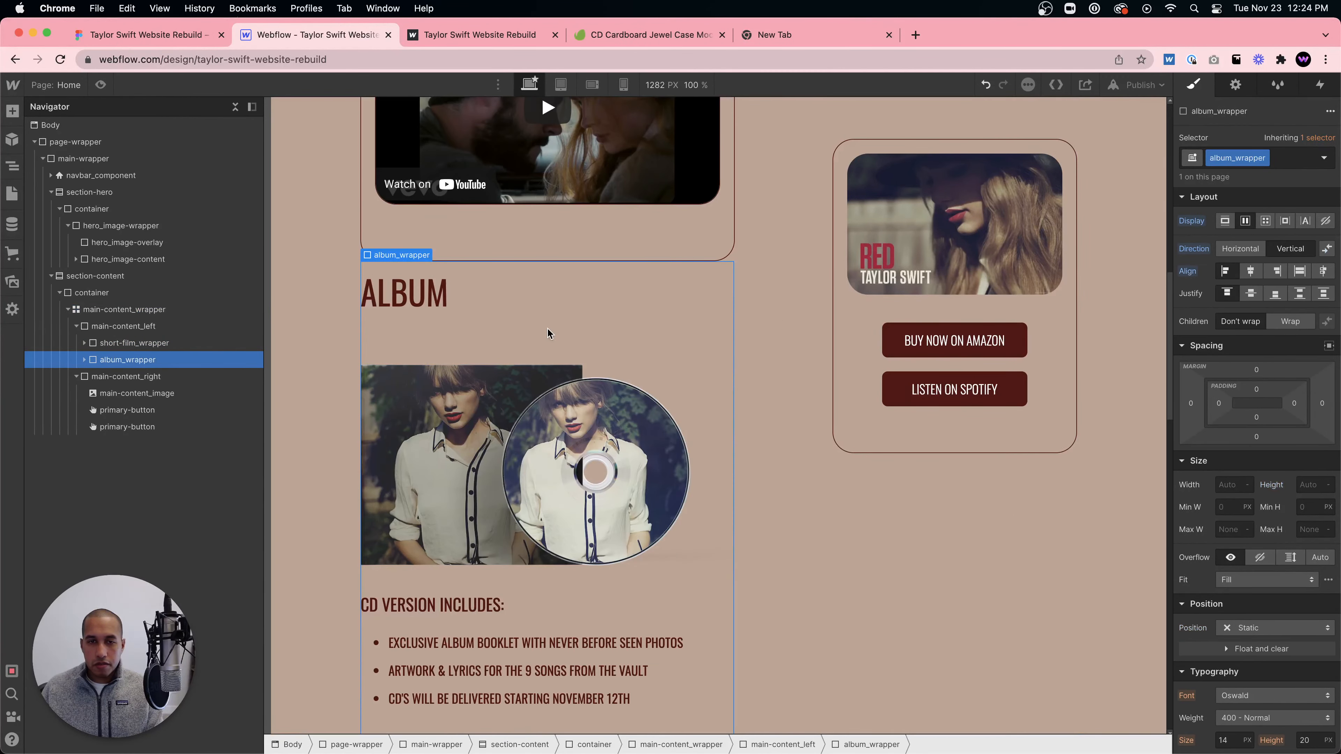
scroll(1310, 498, "down", 10)
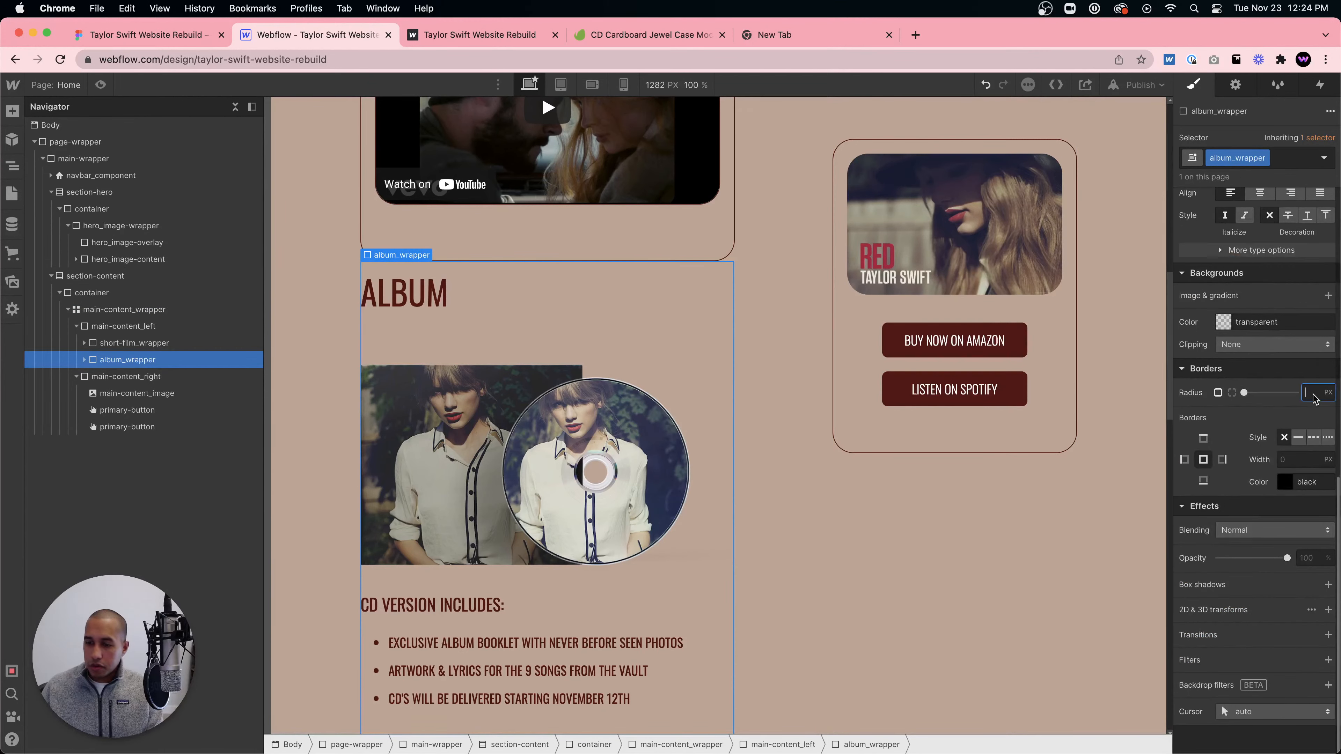
left_click(1298, 438)
left_click(1285, 482)
left_click(1226, 695)
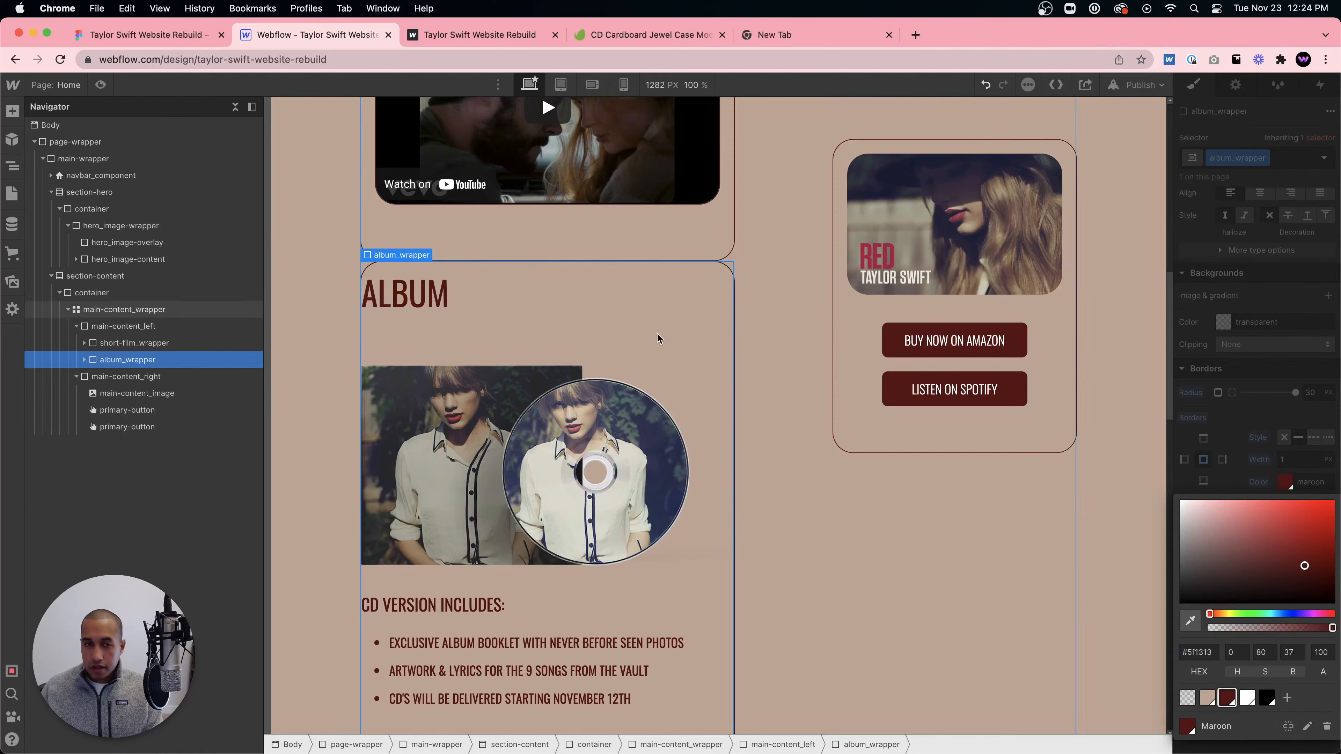
left_click(671, 301)
- Add a bottom margin to short-film_wrapper to separate it from the album card
left_click(617, 249)
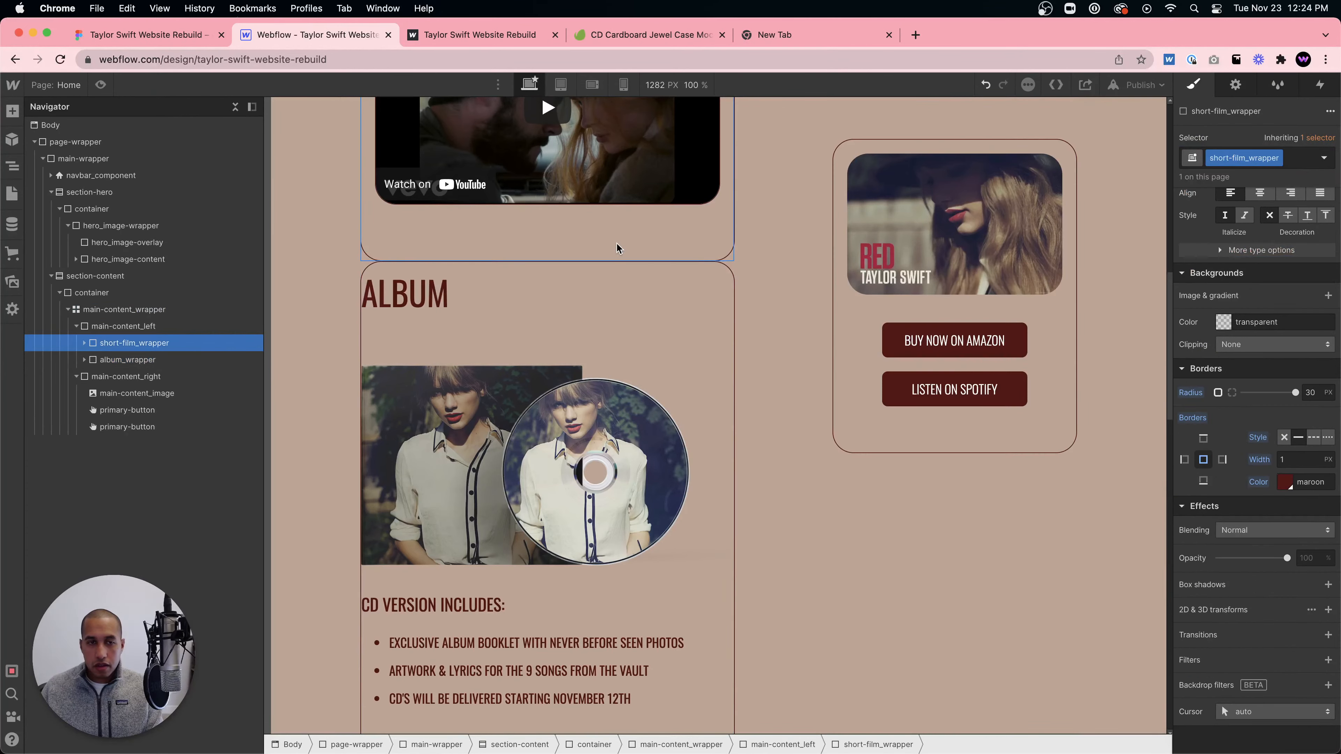
scroll(1282, 351, "up", 10)
left_click_drag(1263, 340, 1262, 369)
left_click(993, 393)
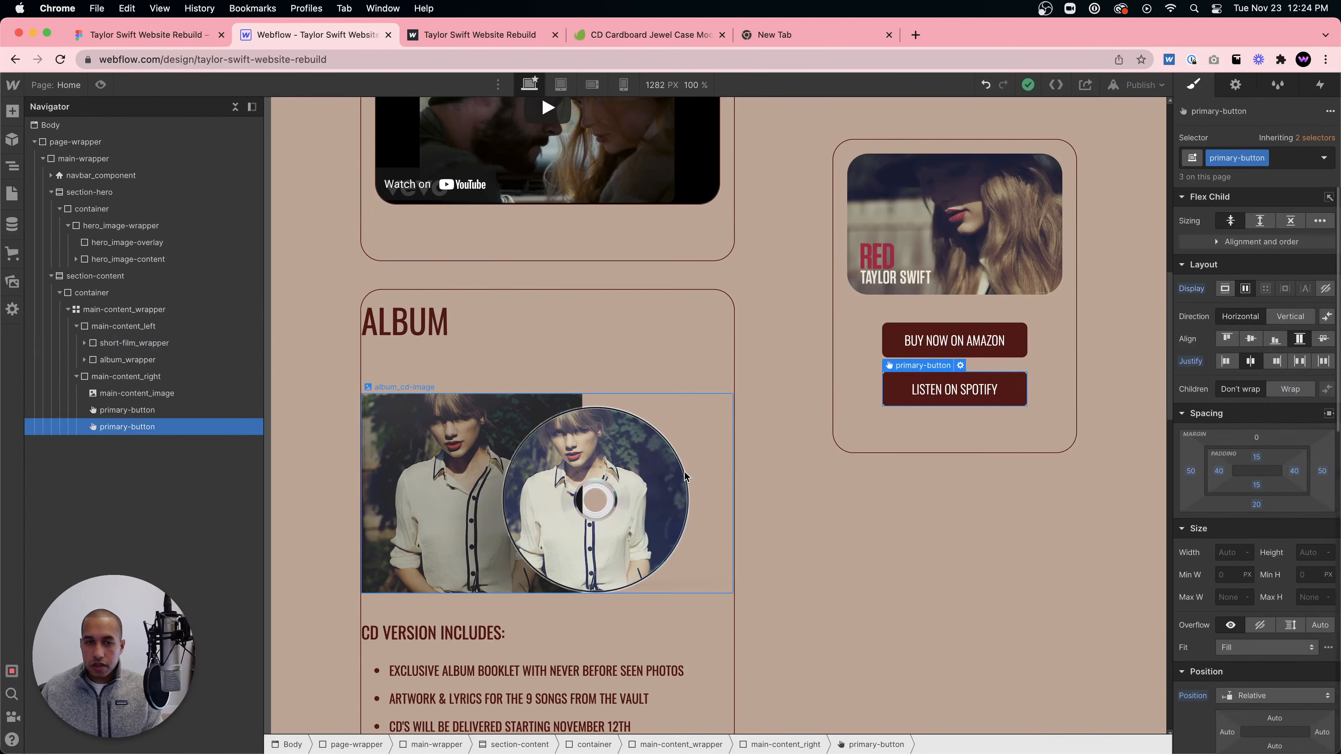
- Add equal padding on all four sides of album_wrapper
left_click(594, 336)
left_click_drag(1229, 413, 1238, 405)
left_click(124, 310)
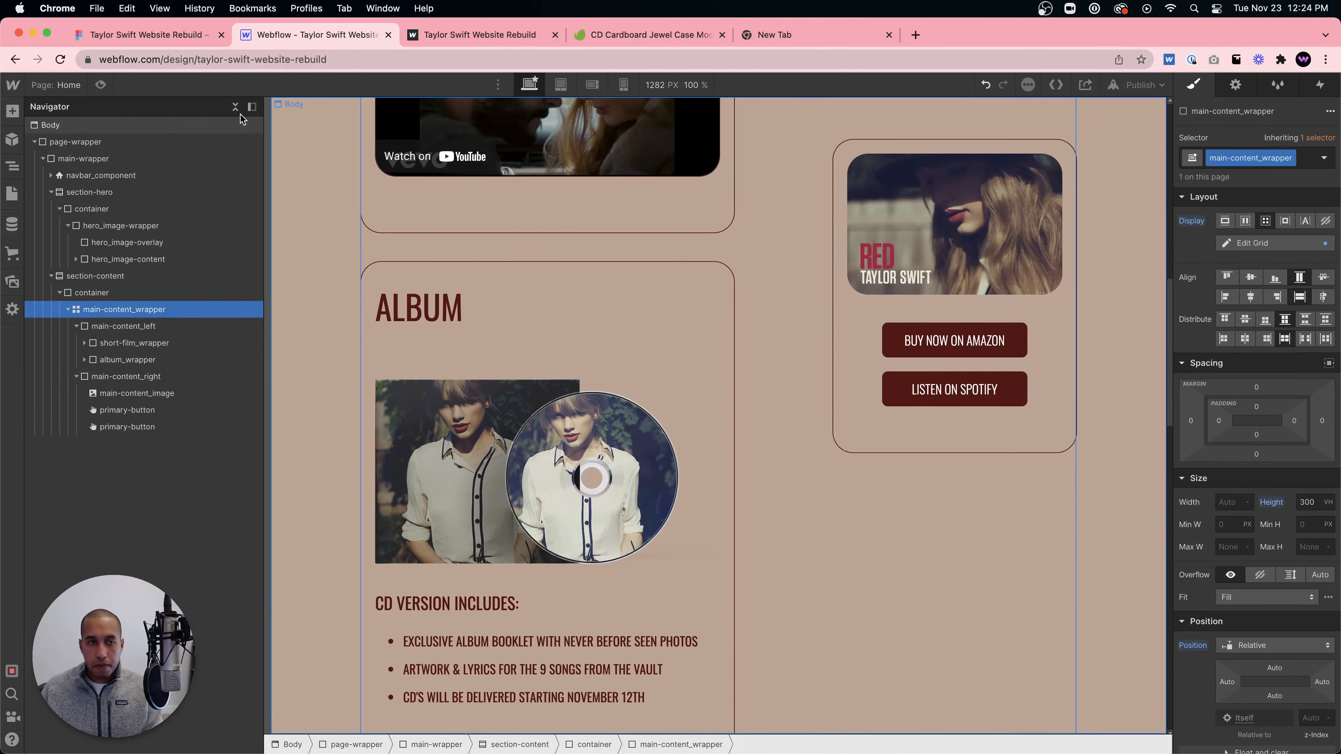
- Preview the page and check the spacing of the bordered short film and album cards beside the Red card
left_click(100, 85)
scroll(444, 278, "down", 5)
scroll(577, 288, "up", 3)
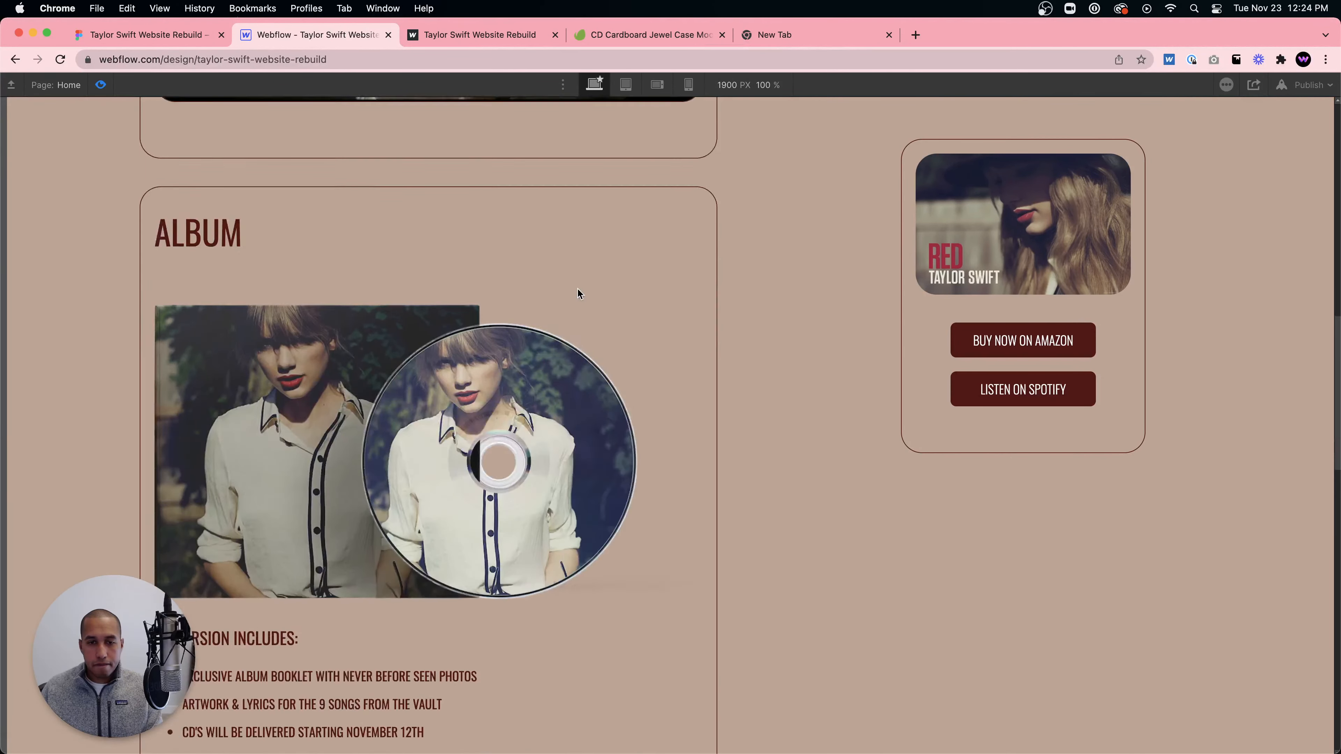
scroll(578, 290, "up", 10)
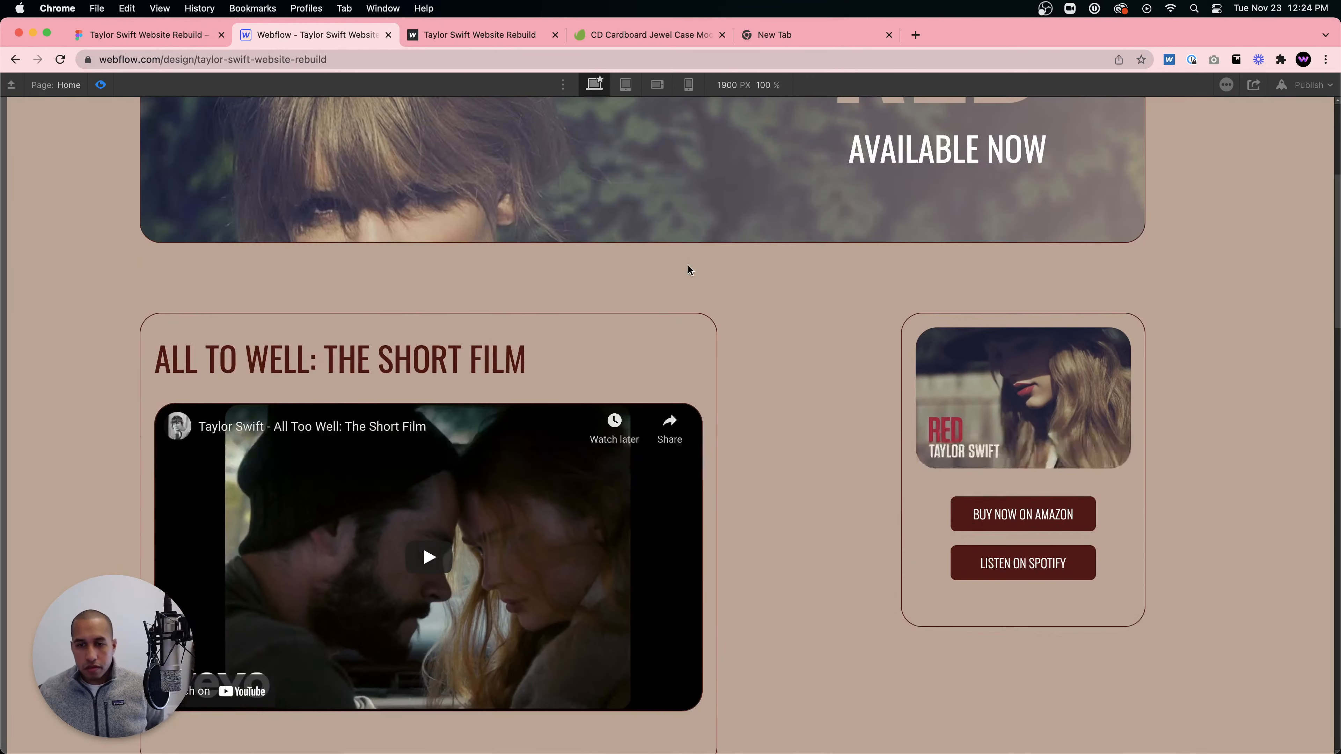
scroll(700, 258, "down", 4)
scroll(701, 258, "up", 3)
scroll(701, 259, "down", 1)
left_click(101, 85)
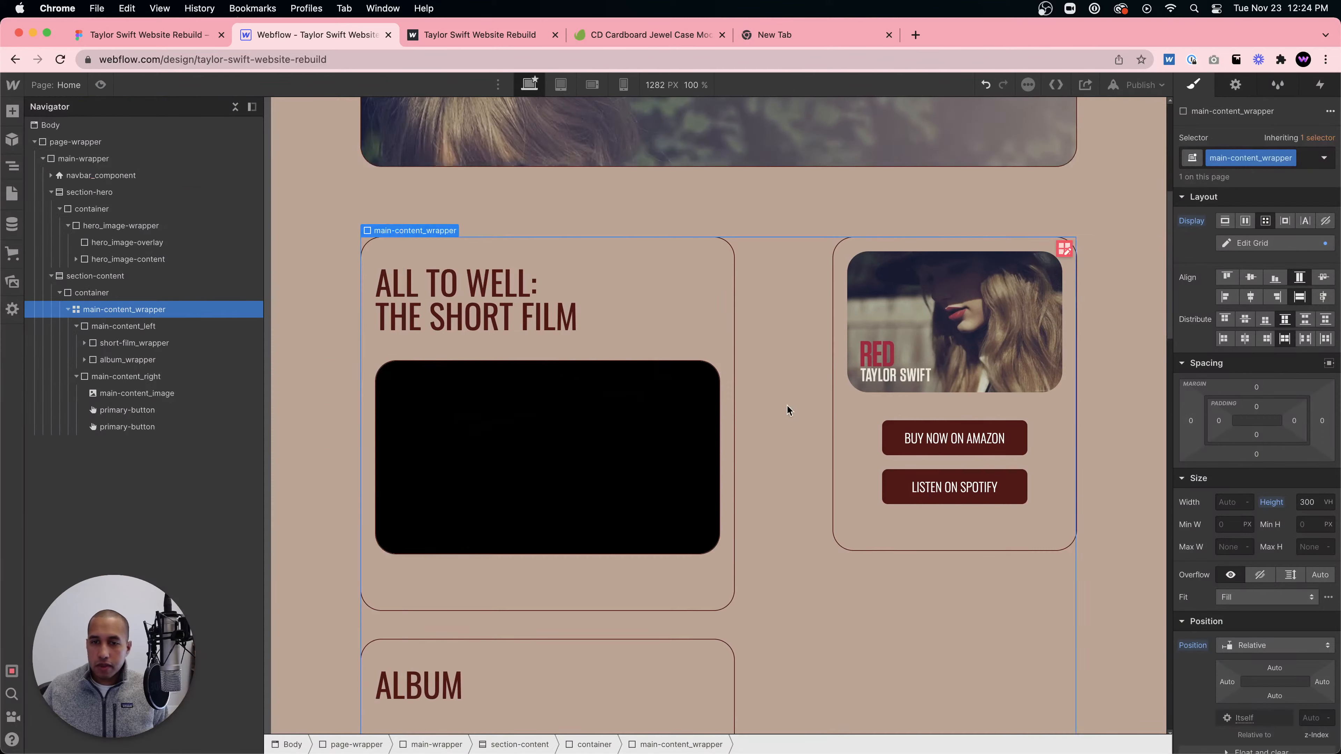
- Try a 360 px column gap on the main-content_wrapper grid, replace it with 60 px, and finish editing the grid
left_click(1064, 248)
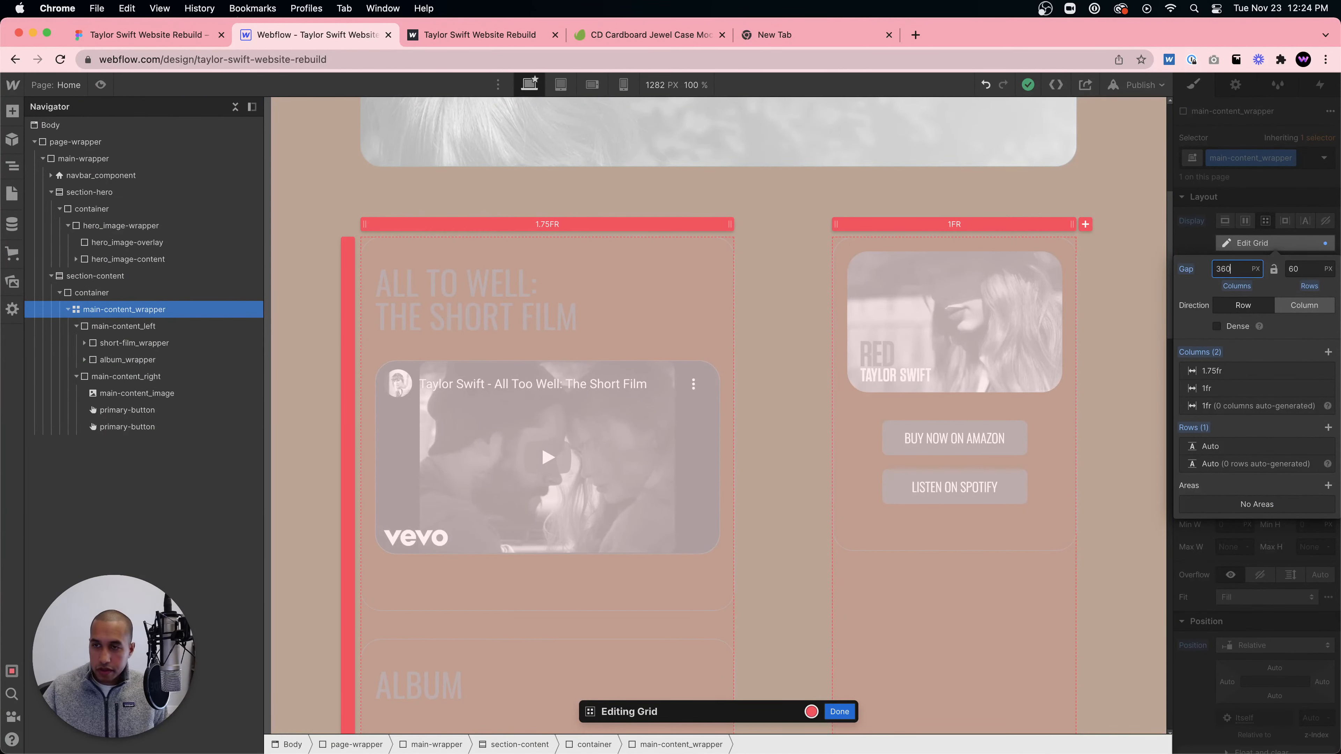
key("Return")
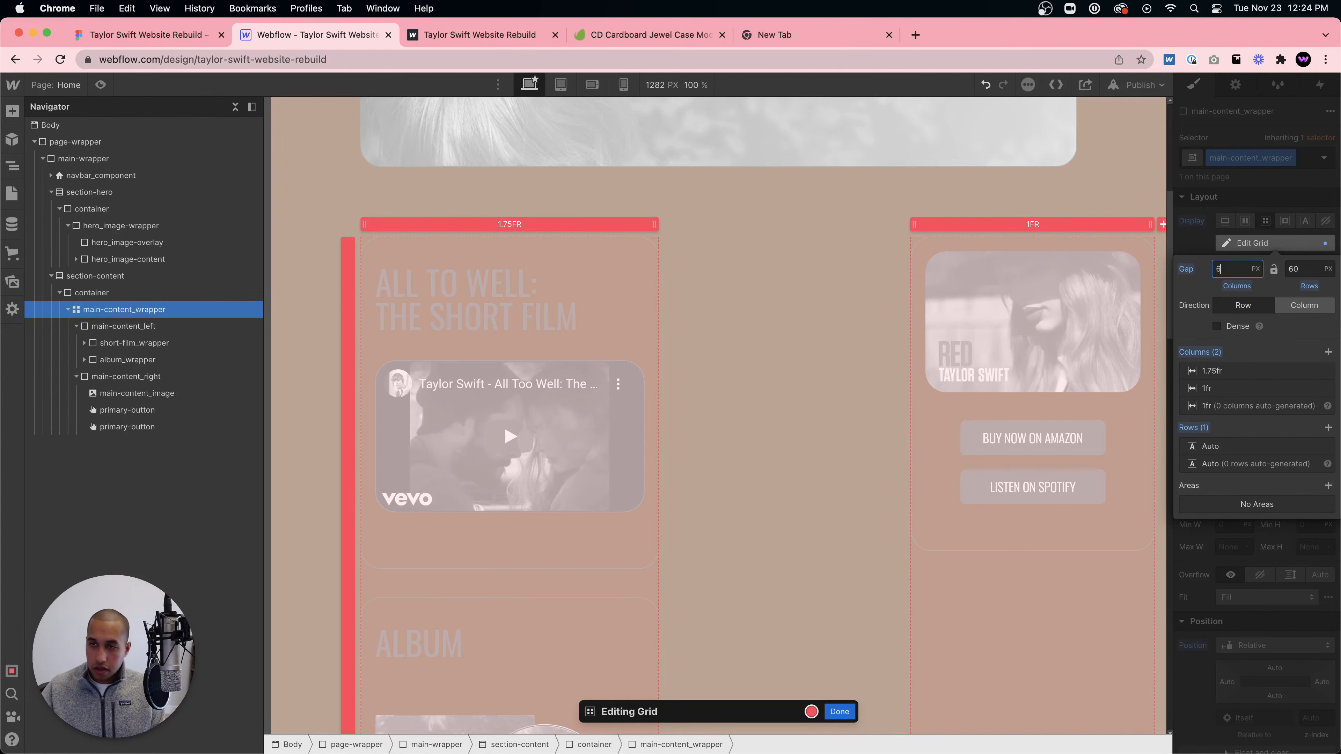
key("Return")
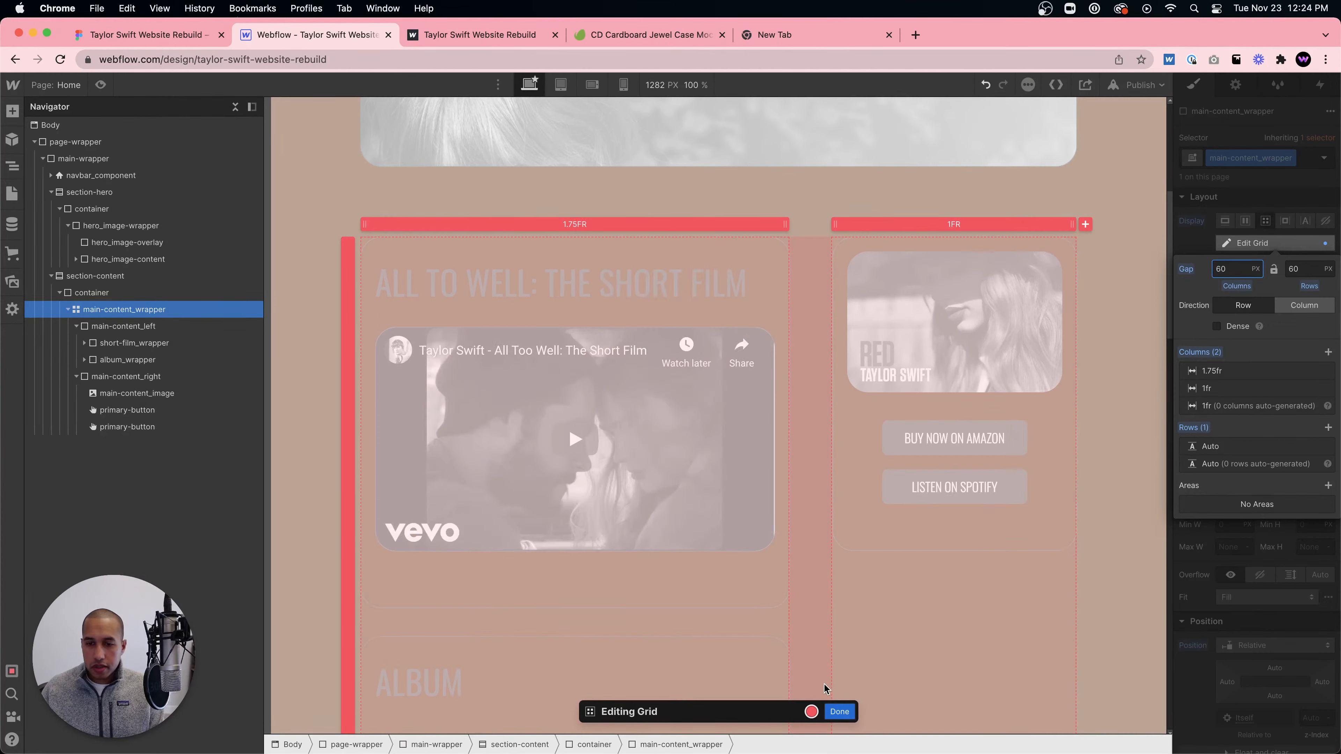
left_click(839, 712)
- Preview the page to examine the column spacing and how the Red card behaves while scrolling past the film and album
left_click(101, 85)
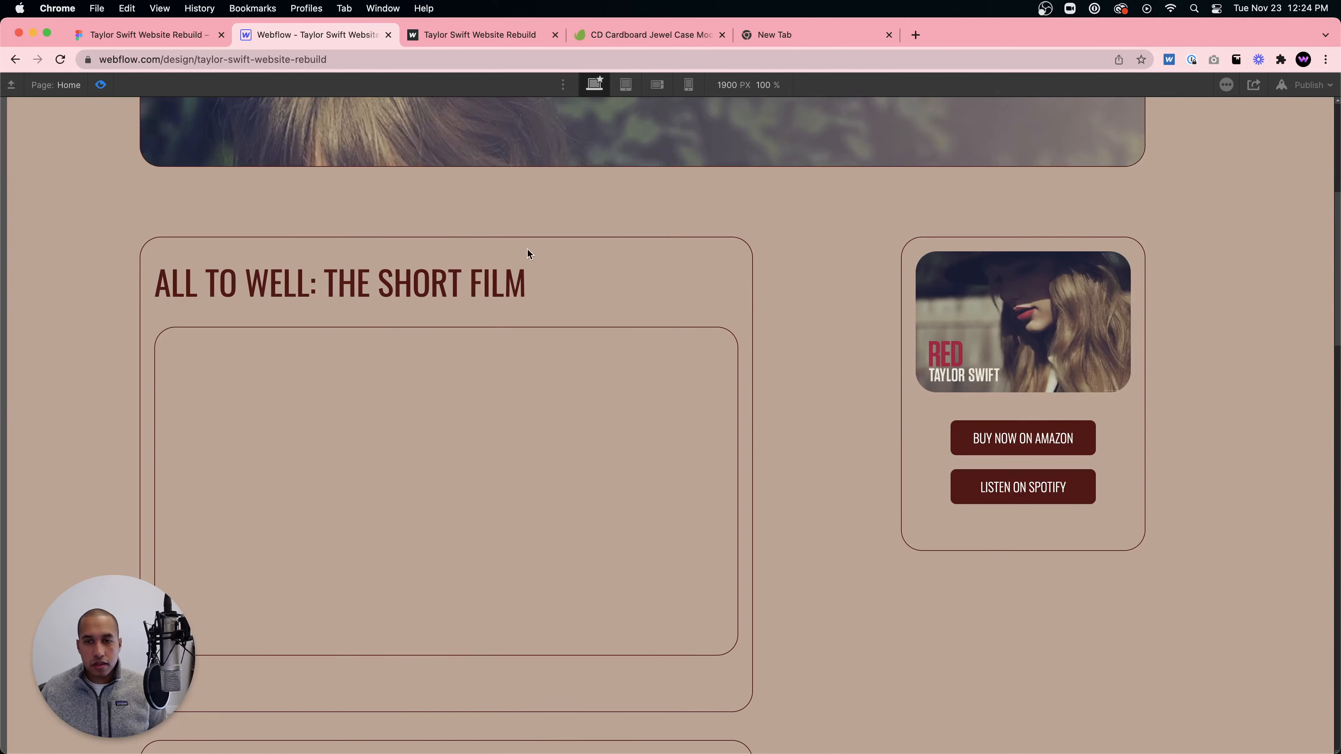
scroll(794, 333, "down", 3)
scroll(795, 335, "down", 10)
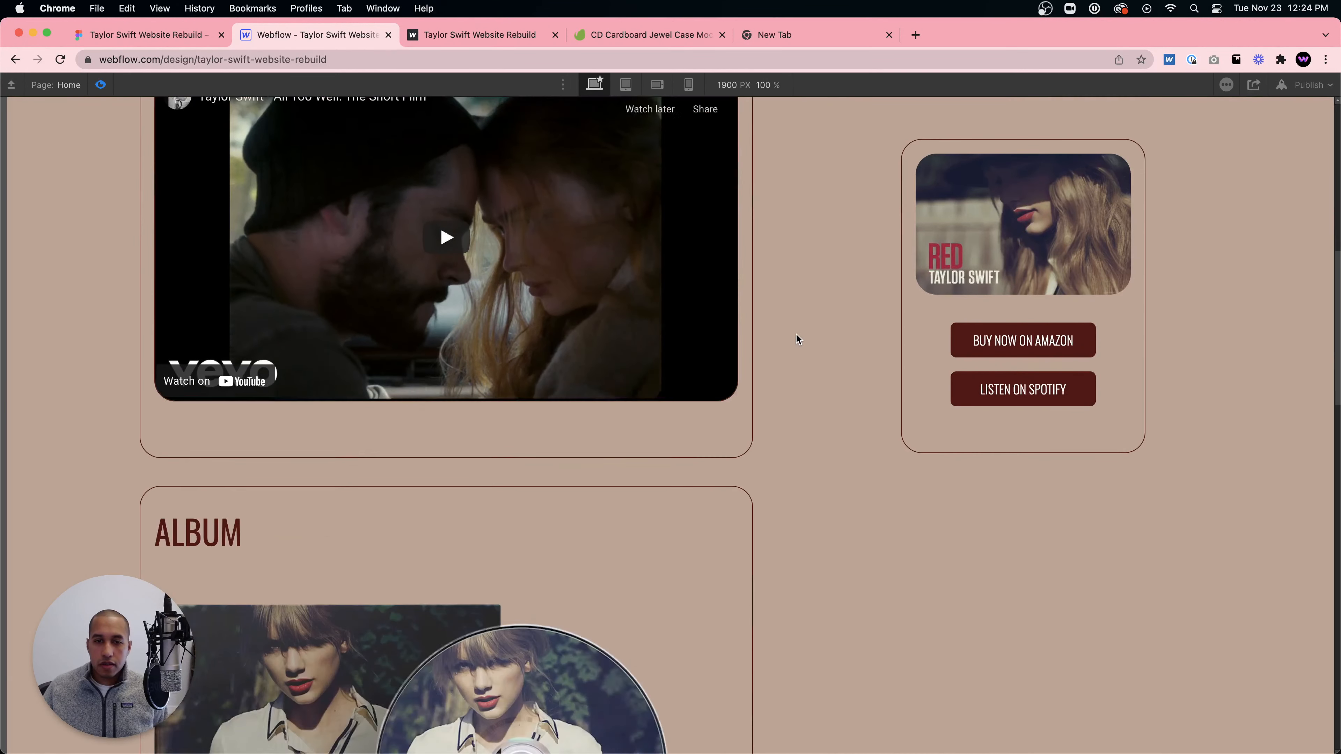
scroll(799, 339, "down", 5)
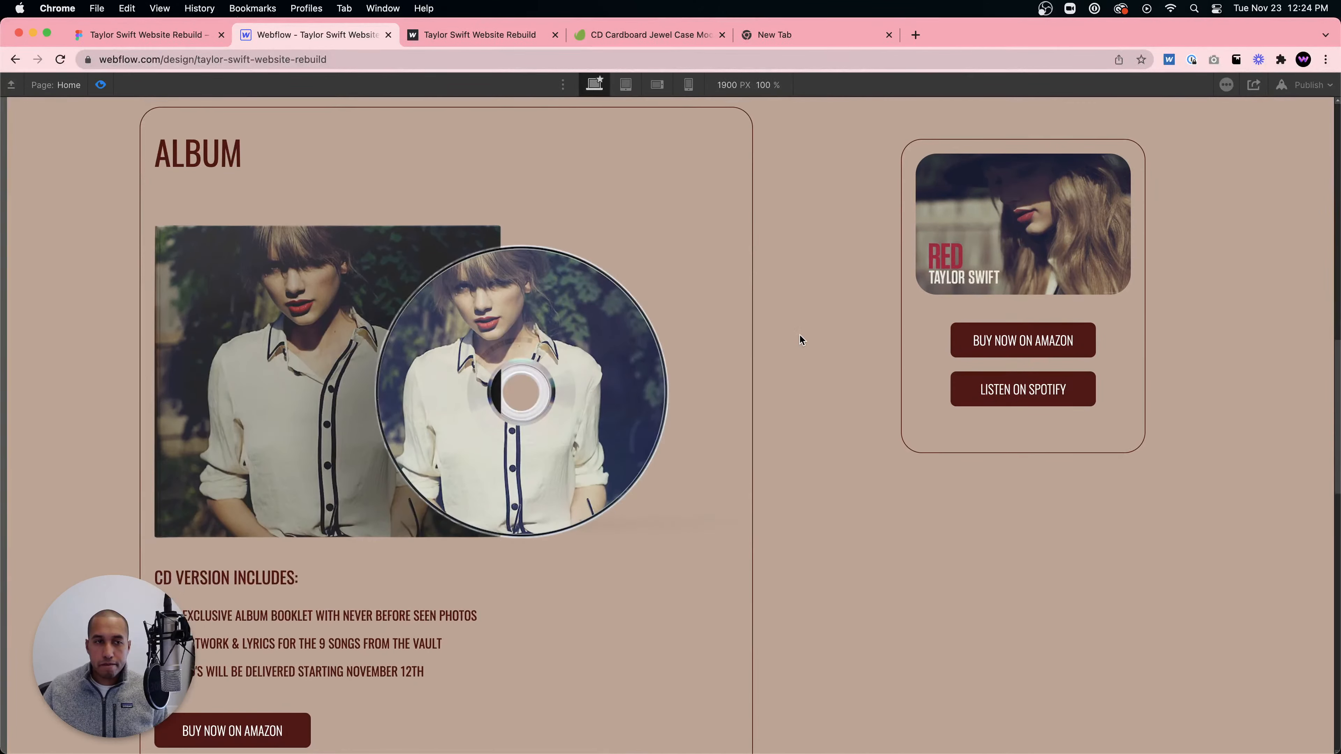
scroll(802, 337, "up", 3)
scroll(801, 335, "up", 2)
scroll(801, 333, "down", 5)
scroll(802, 329, "up", 15)
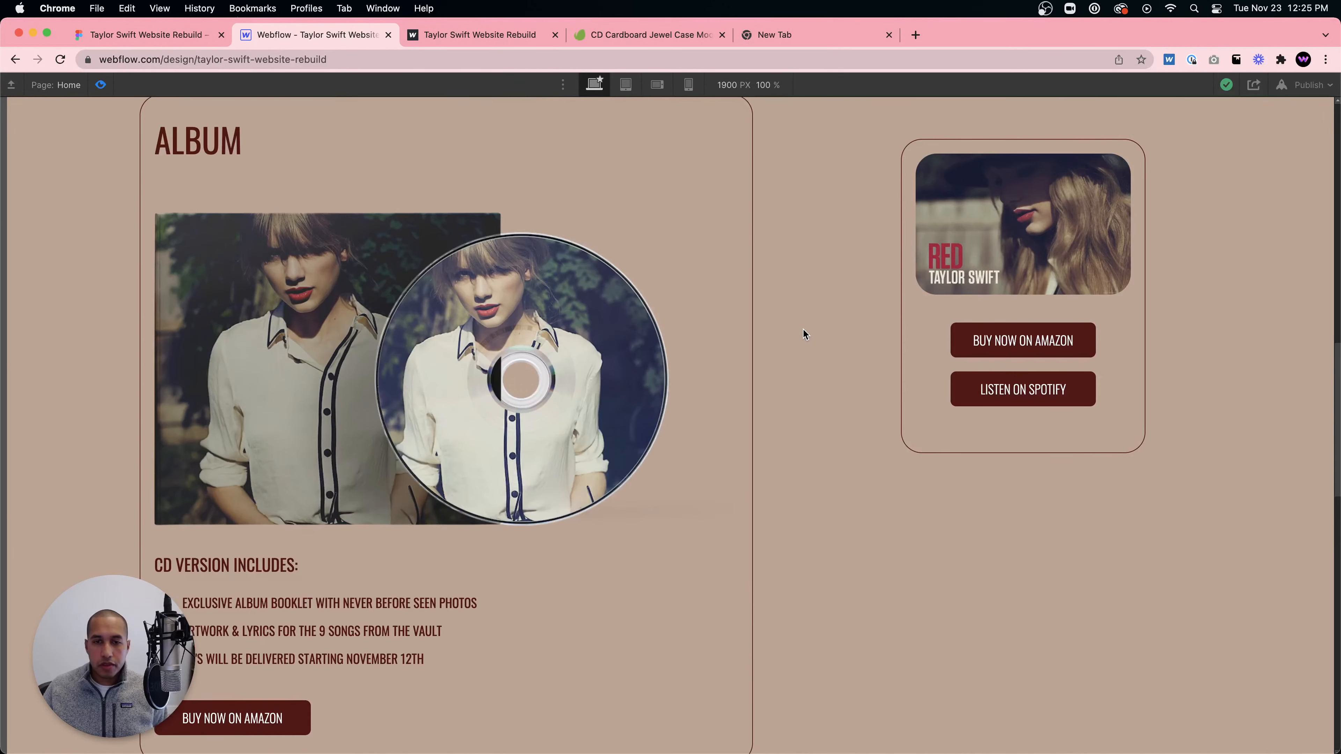
scroll(803, 329, "down", 2)
scroll(802, 334, "up", 1)
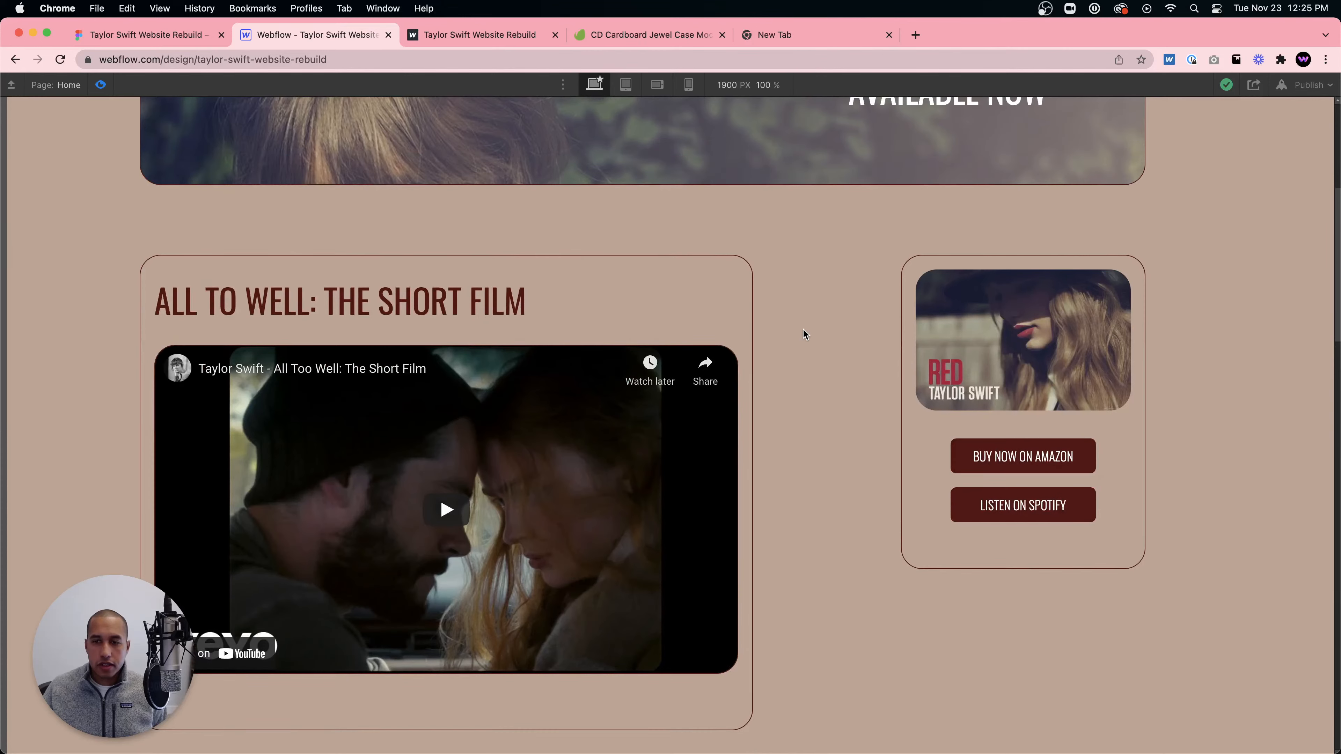
left_click(101, 85)
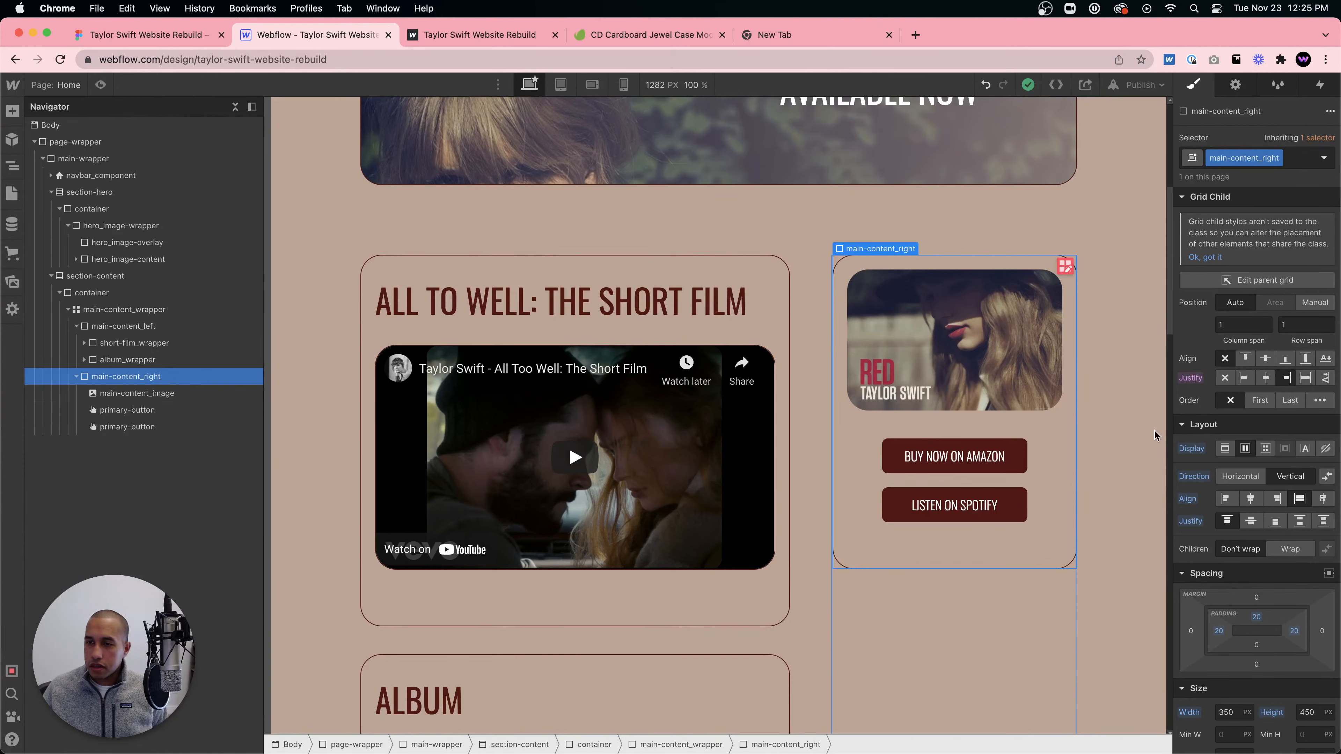
- Try justifying main-content_right to the start of its grid cell and check its placement in the page preview
left_click(1258, 379)
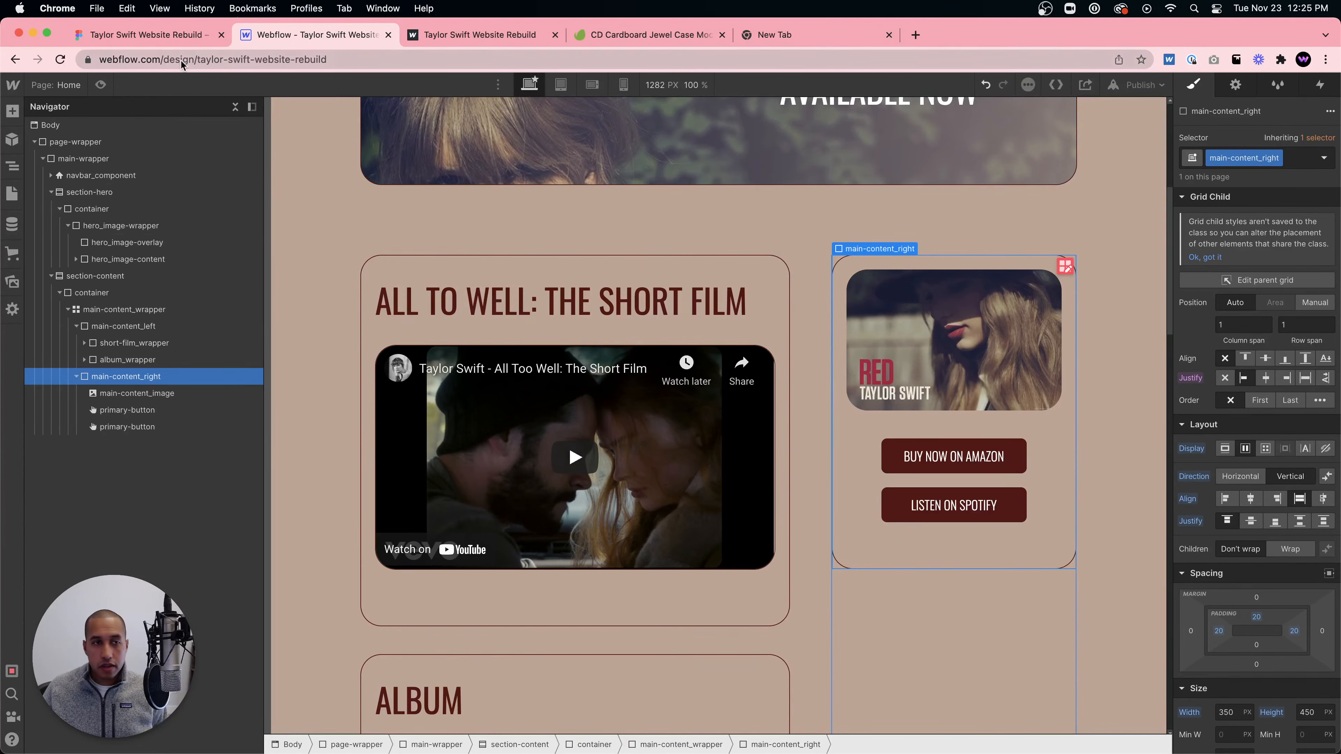
left_click(108, 82)
scroll(817, 404, "down", 5)
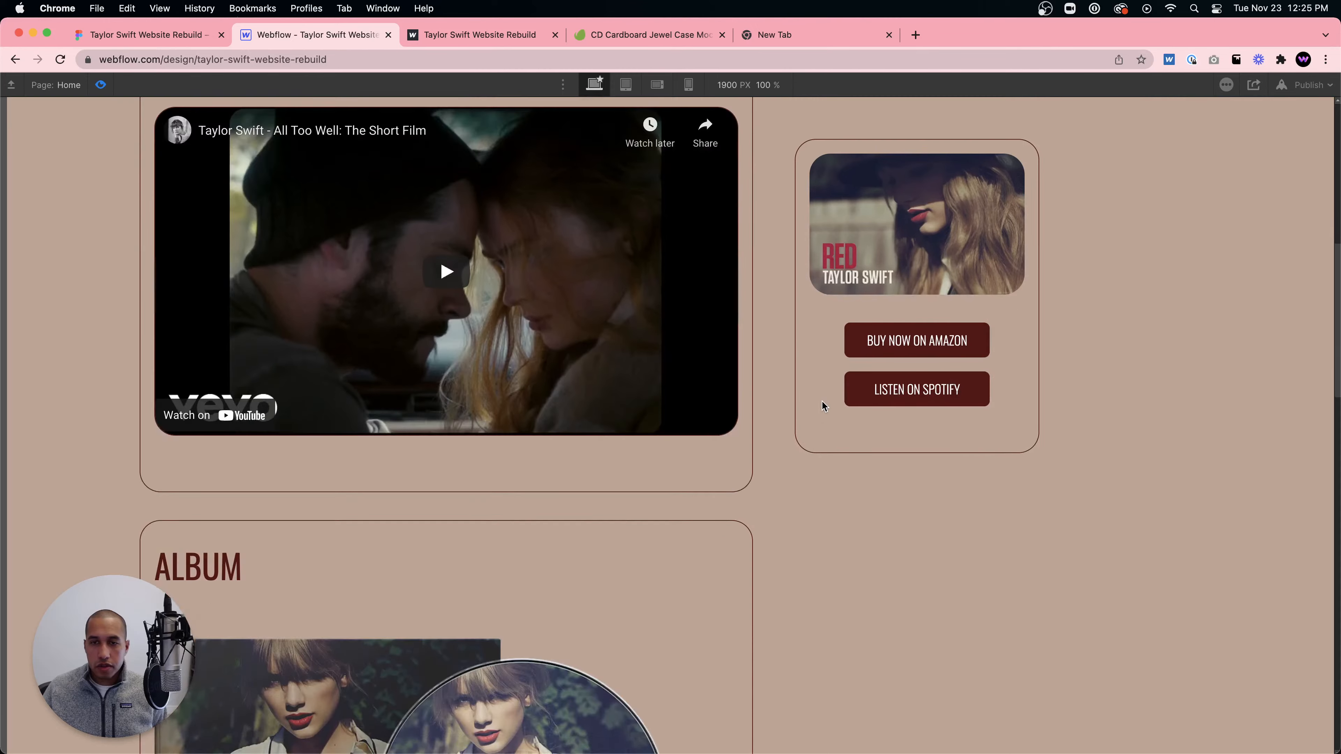
scroll(823, 405, "up", 10)
scroll(823, 401, "down", 10)
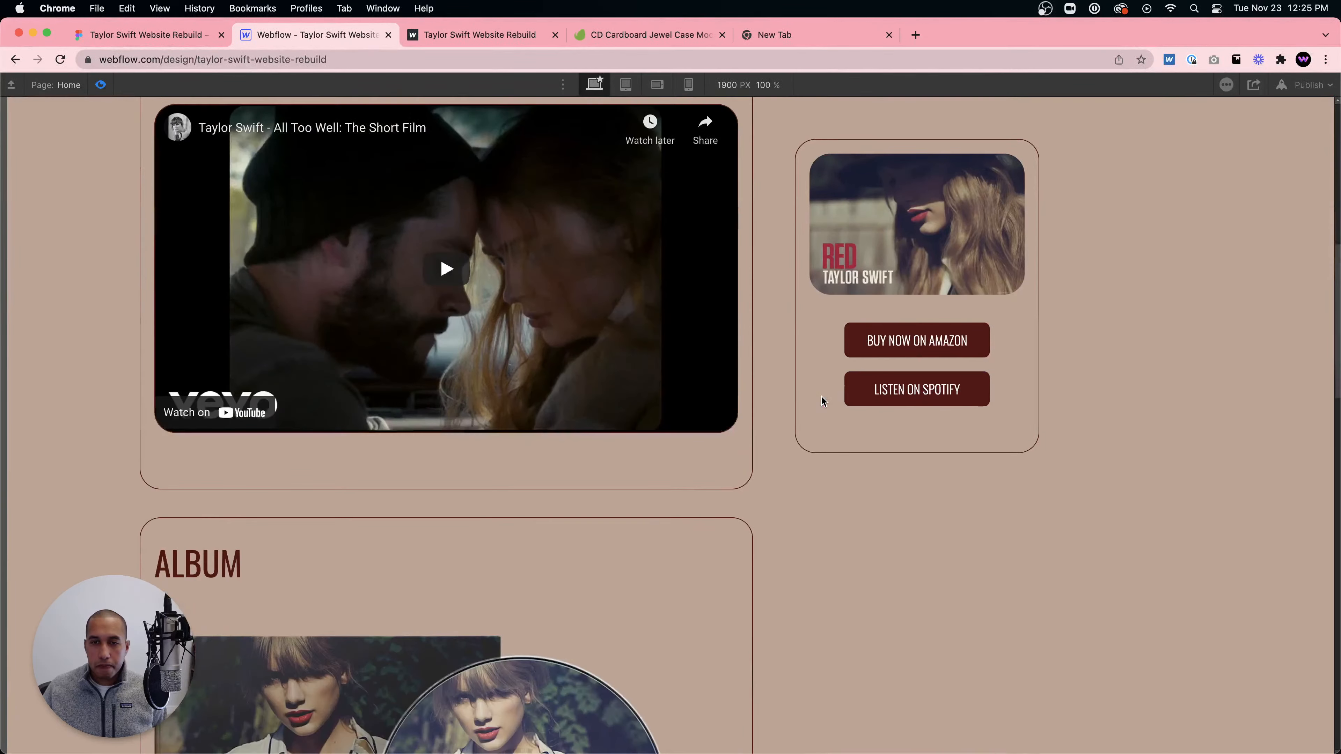
scroll(822, 401, "down", 10)
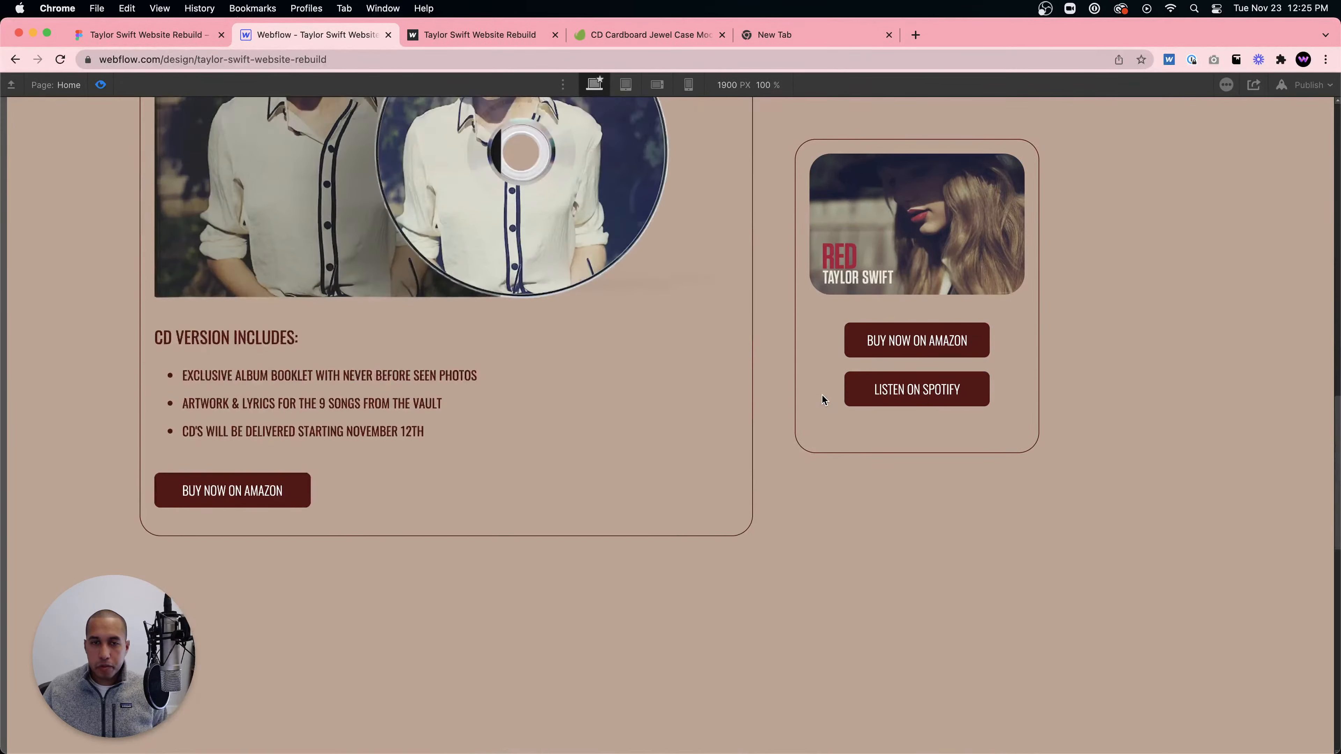
scroll(1007, 267, "up", 5)
scroll(1152, 205, "up", 10)
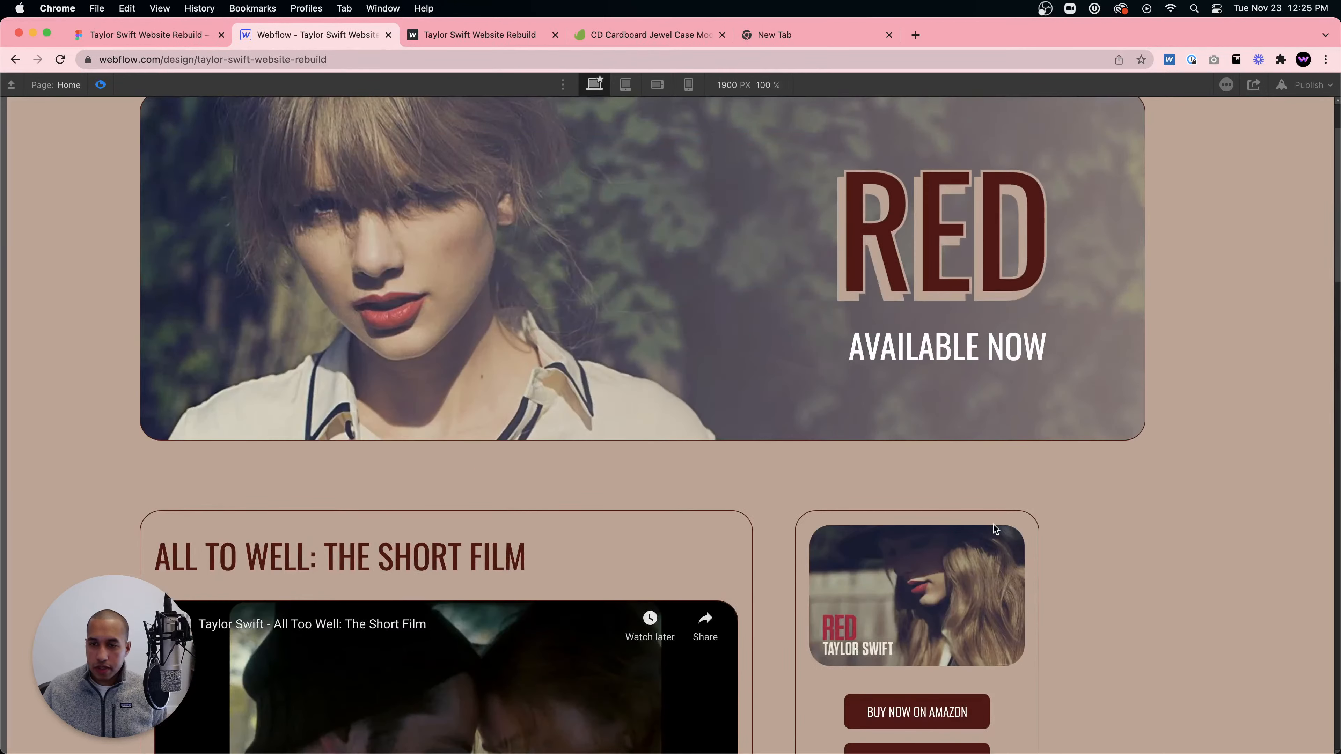
scroll(1128, 447, "down", 5)
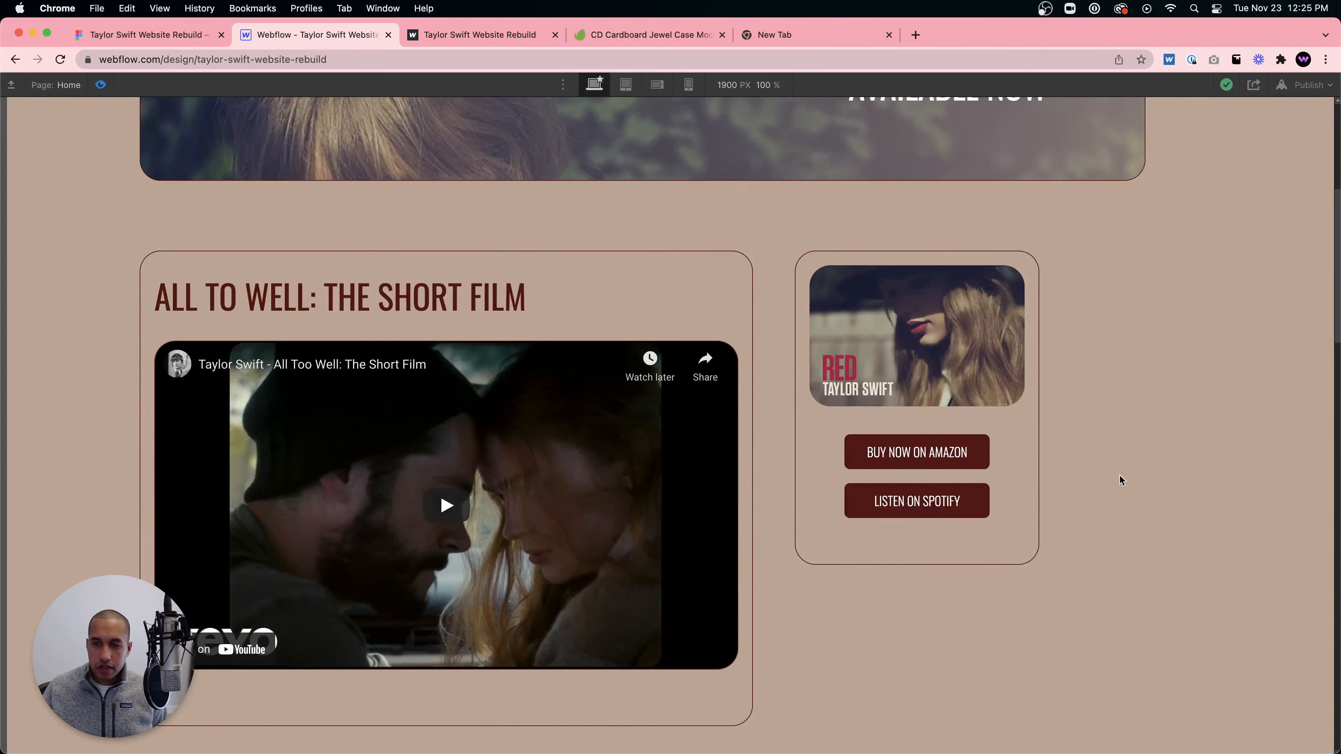
scroll(780, 416, "down", 10)
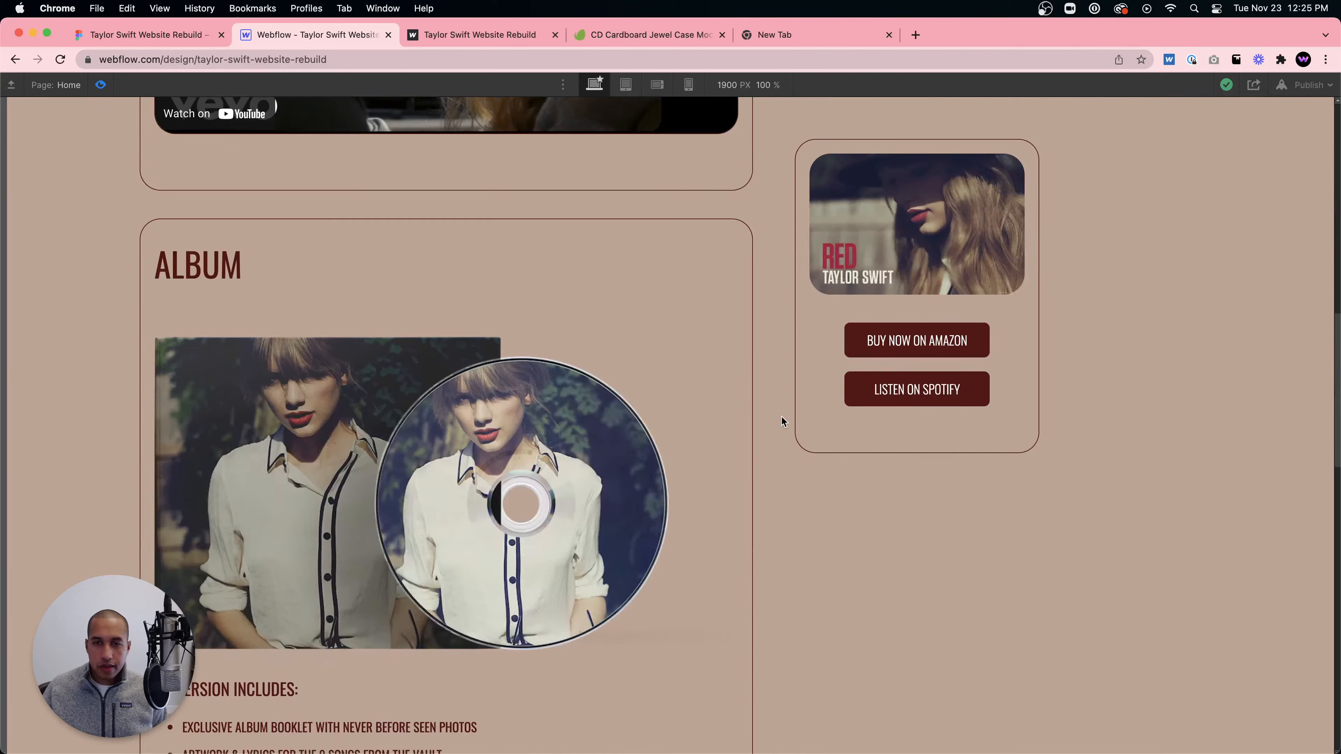
scroll(840, 321, "up", 14)
scroll(781, 540, "down", 6)
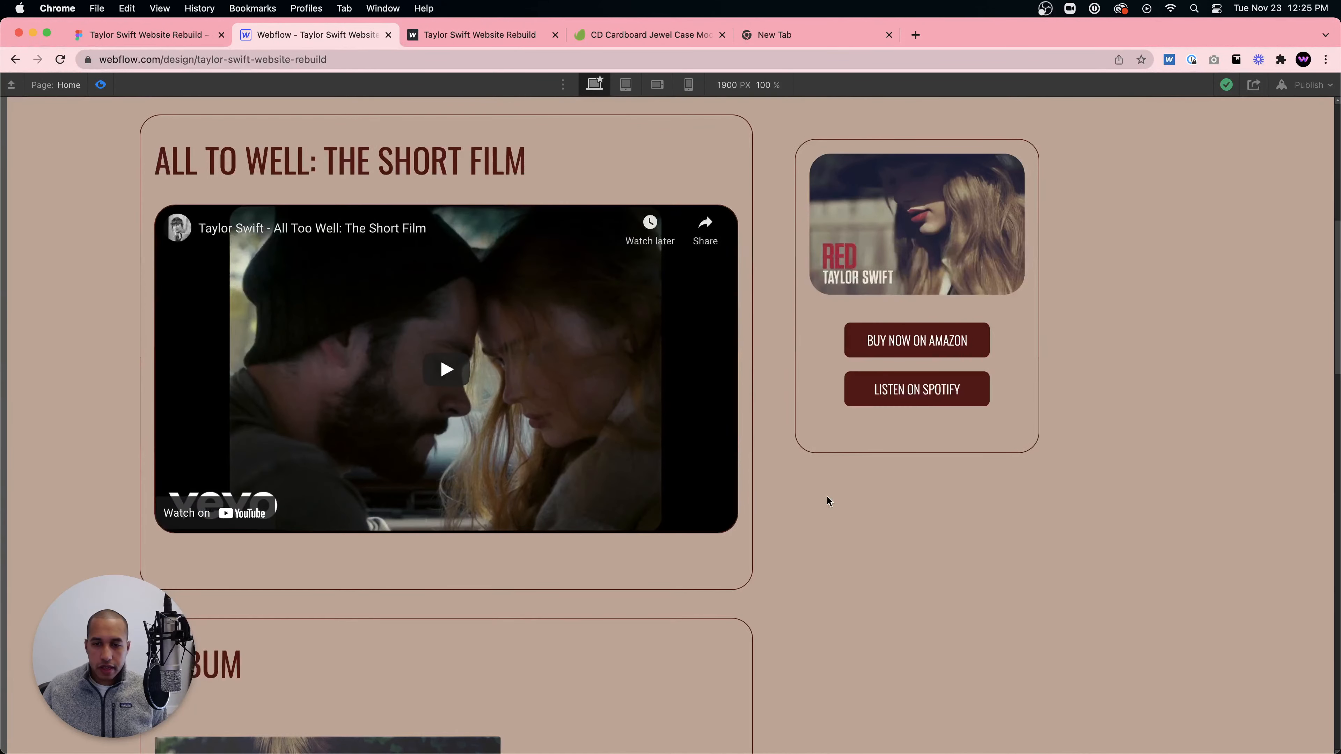
scroll(772, 500, "up", 3)
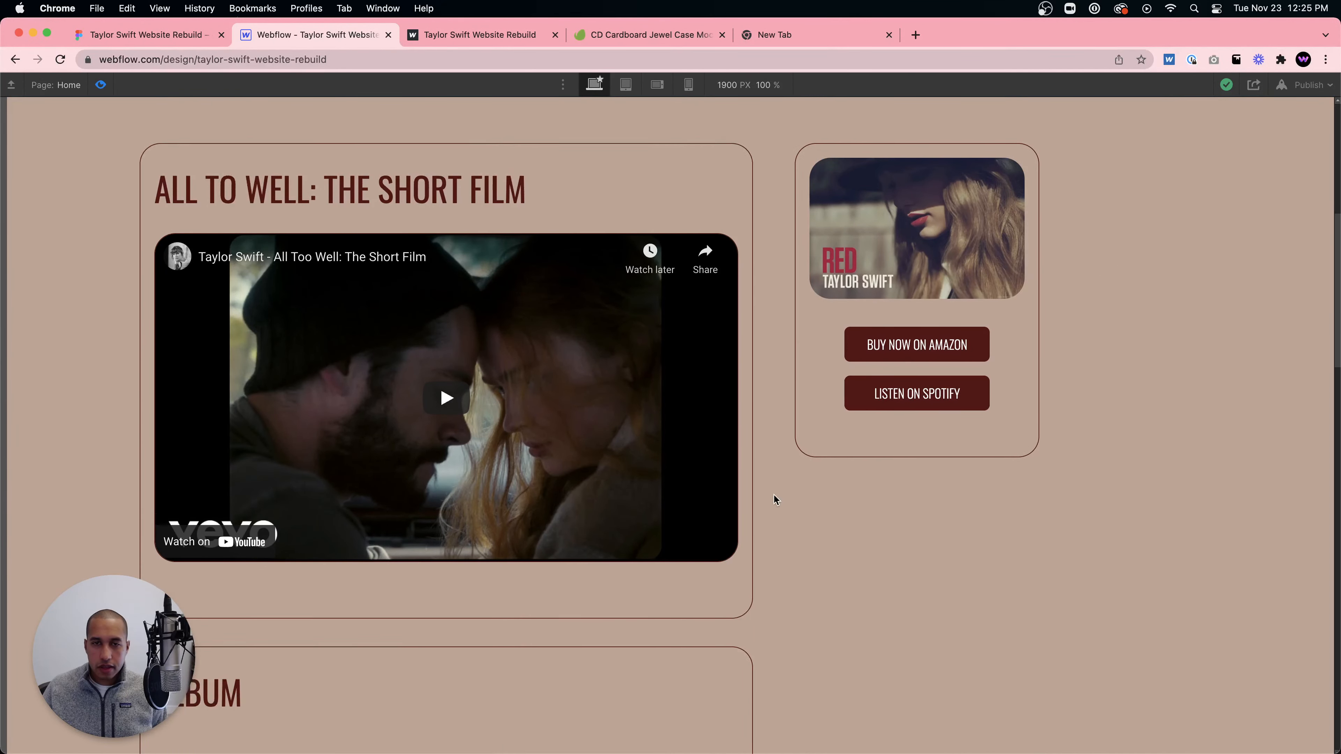
left_click(102, 85)
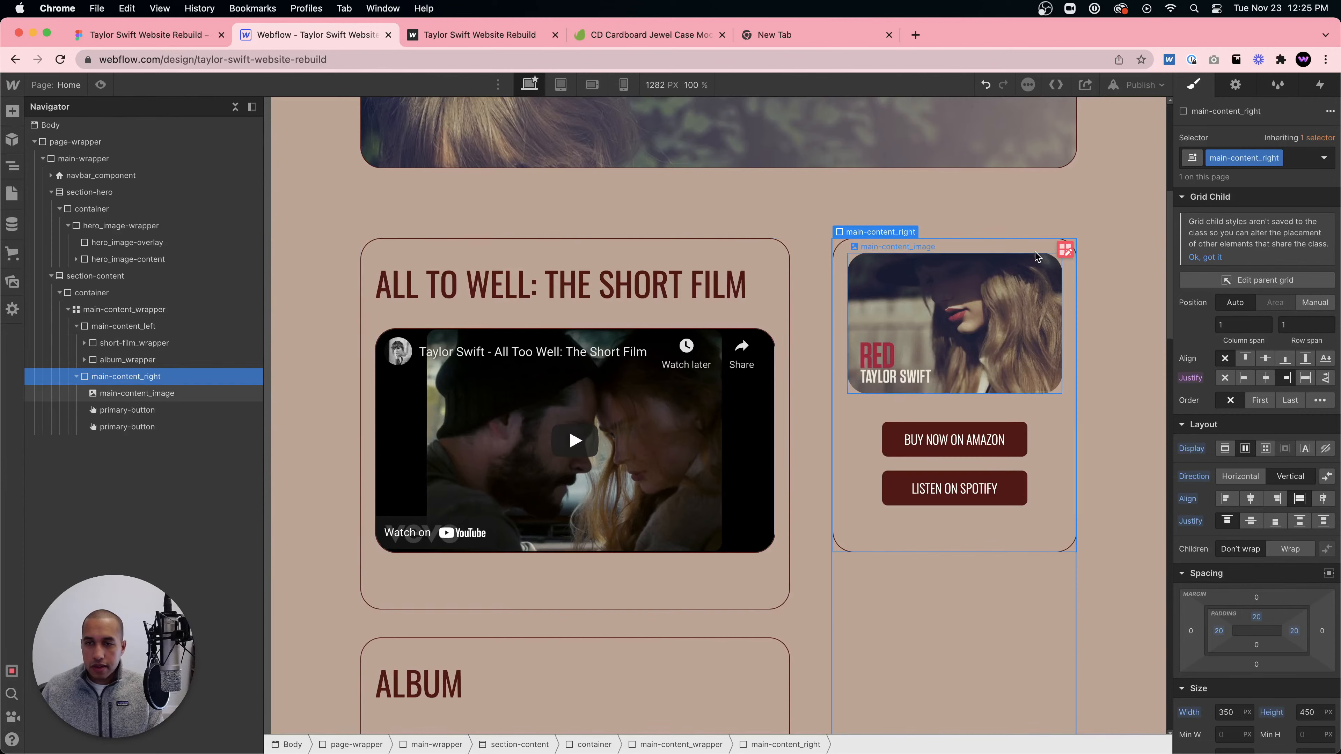
- Set the column gap of the main-content_wrapper grid to 0 px and finish editing the grid
left_click(1065, 250)
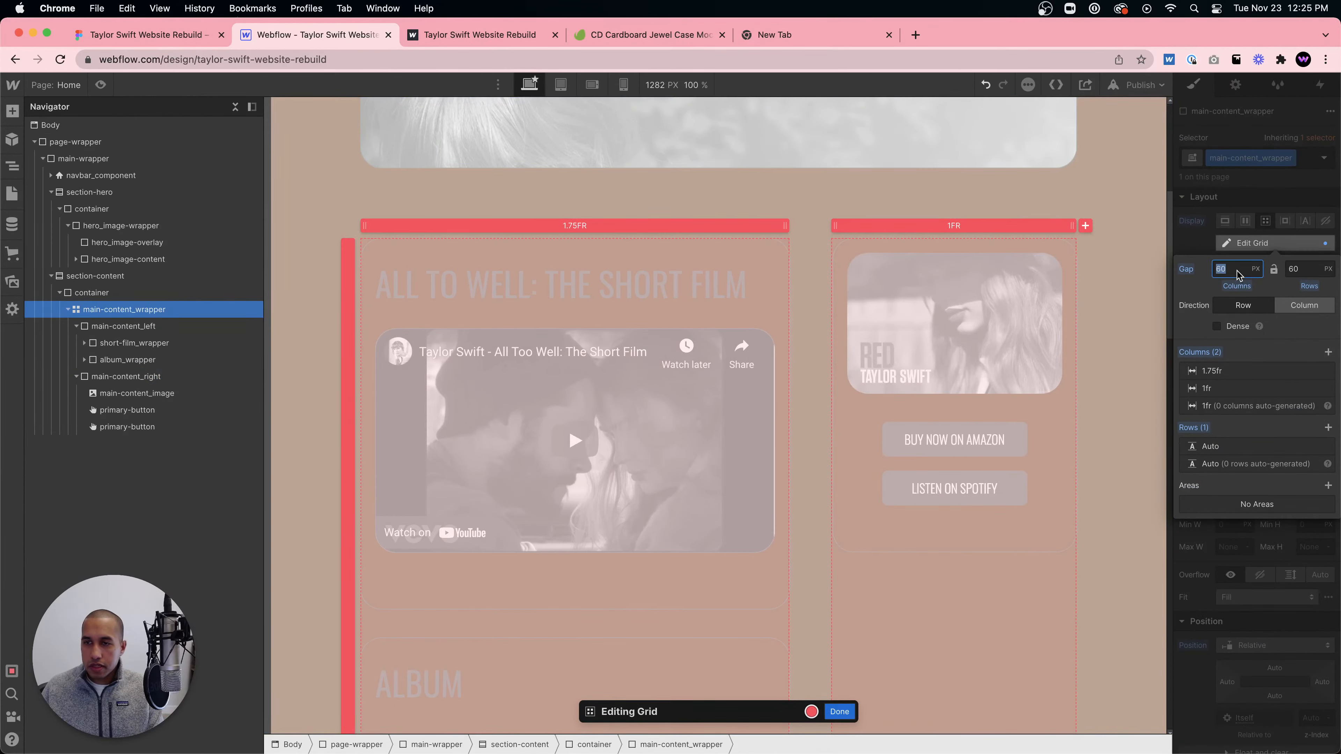
type("0")
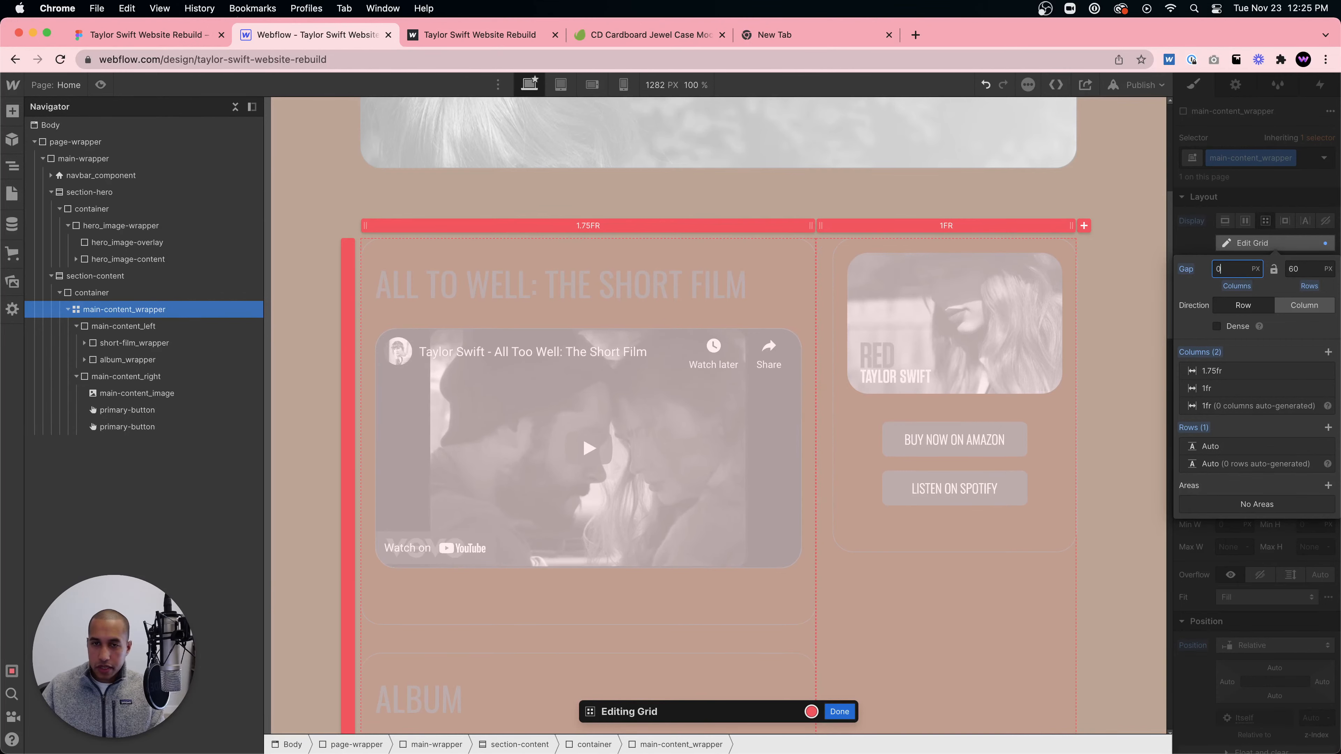
key("Escape")
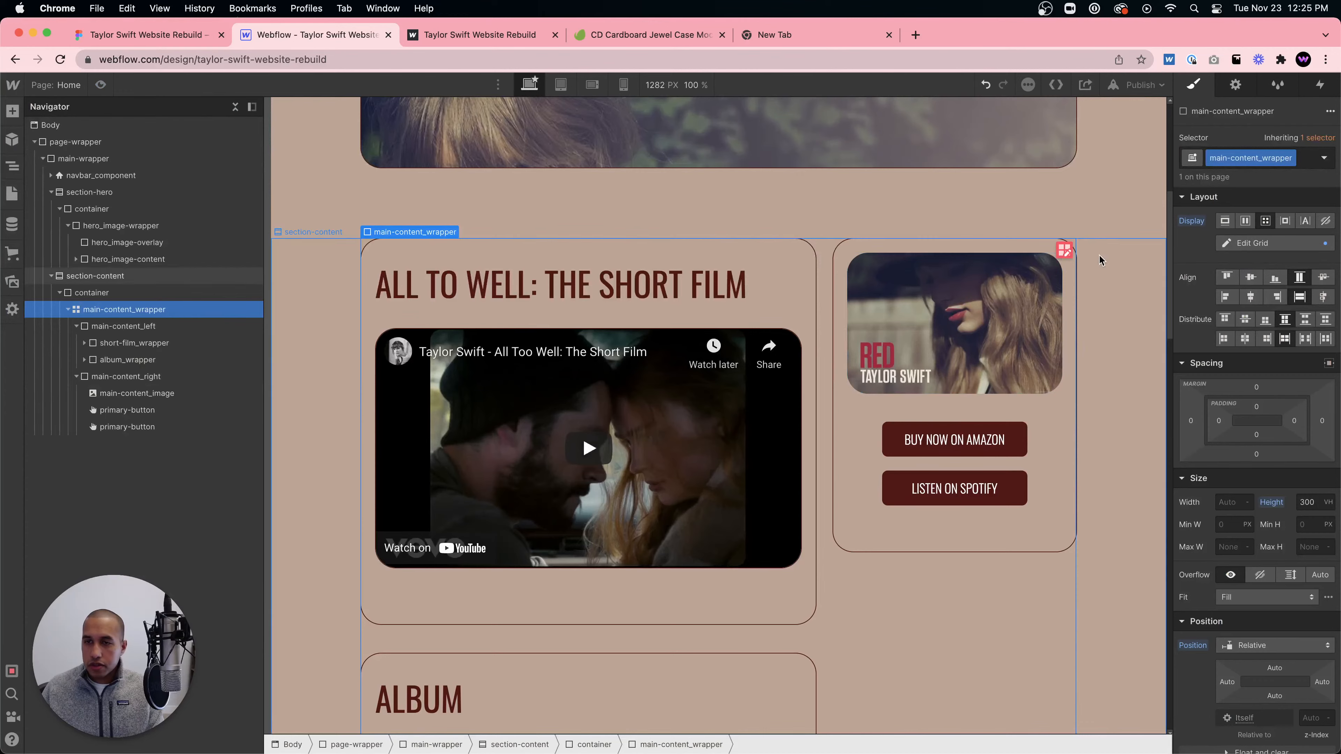
- Resize the first column of the main-content_wrapper grid to 3fr and set the grid's column gap to 60 px
left_click(1064, 250)
left_click_drag(810, 223, 862, 227)
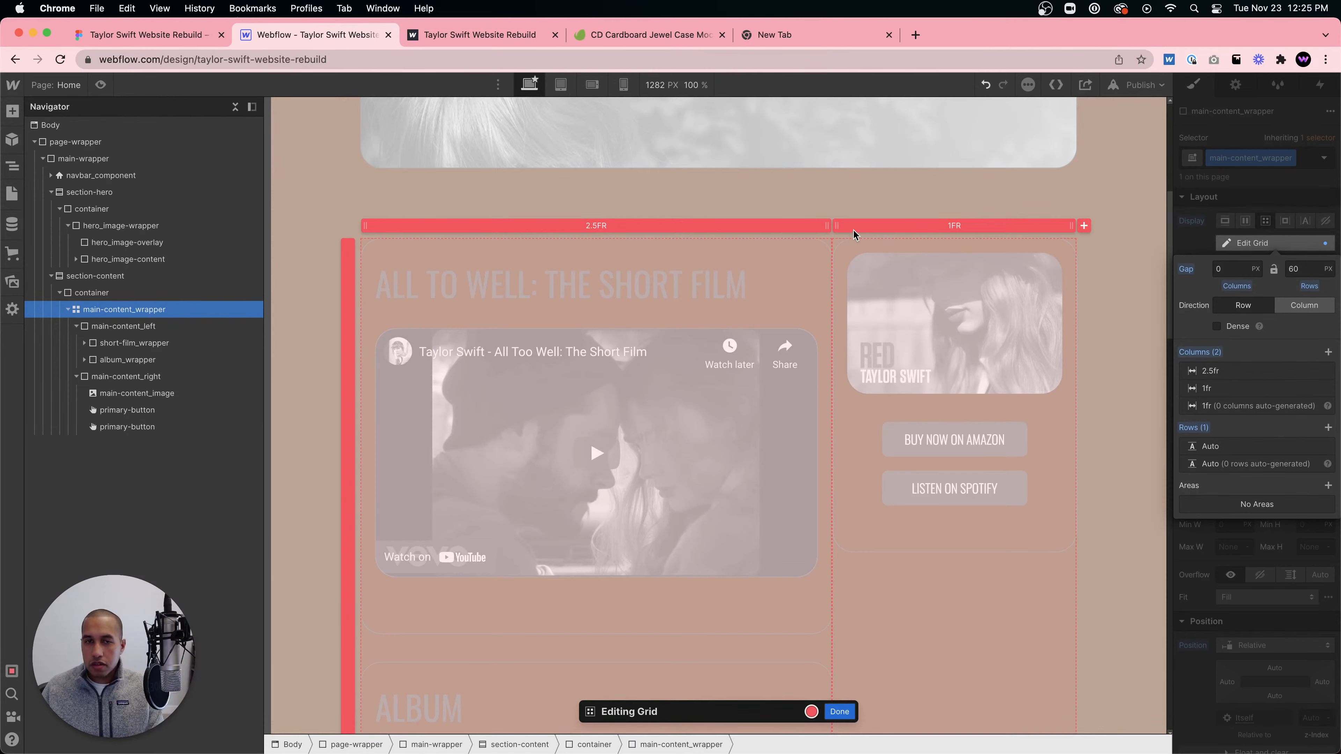
left_click(102, 84)
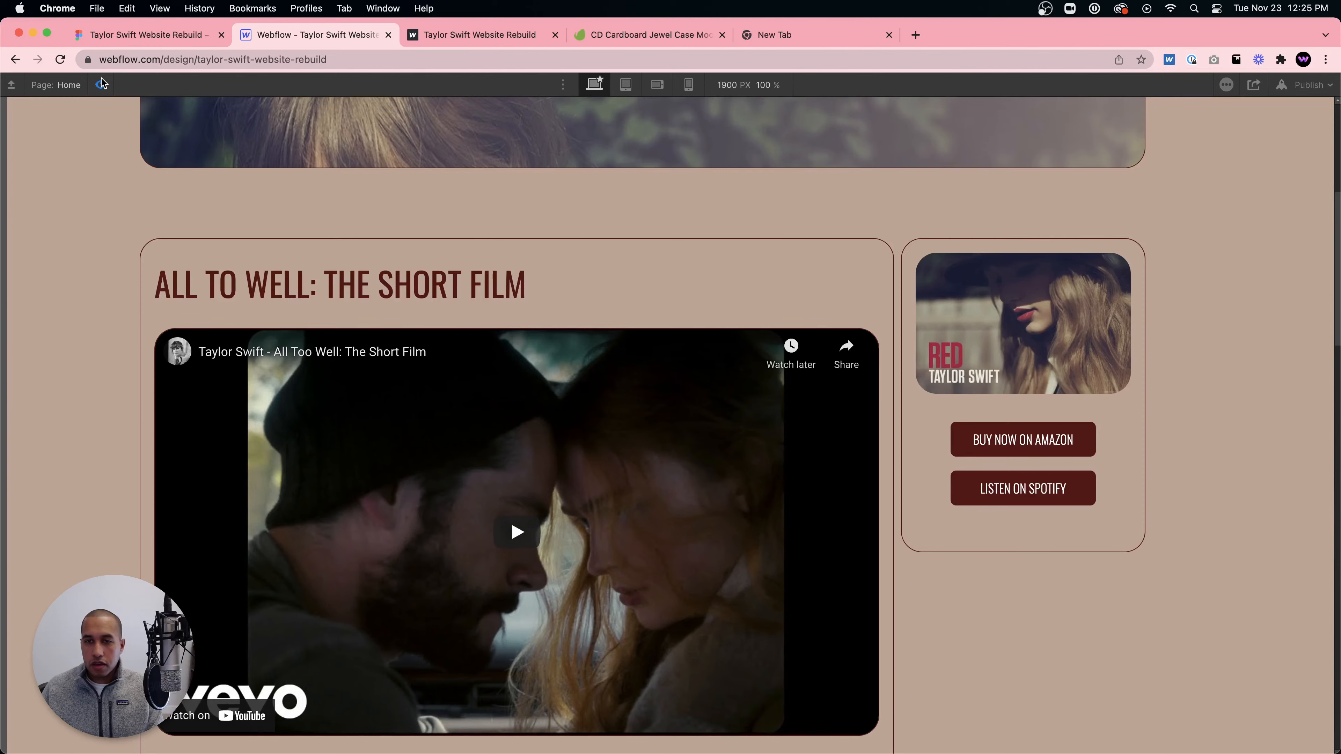
left_click(102, 84)
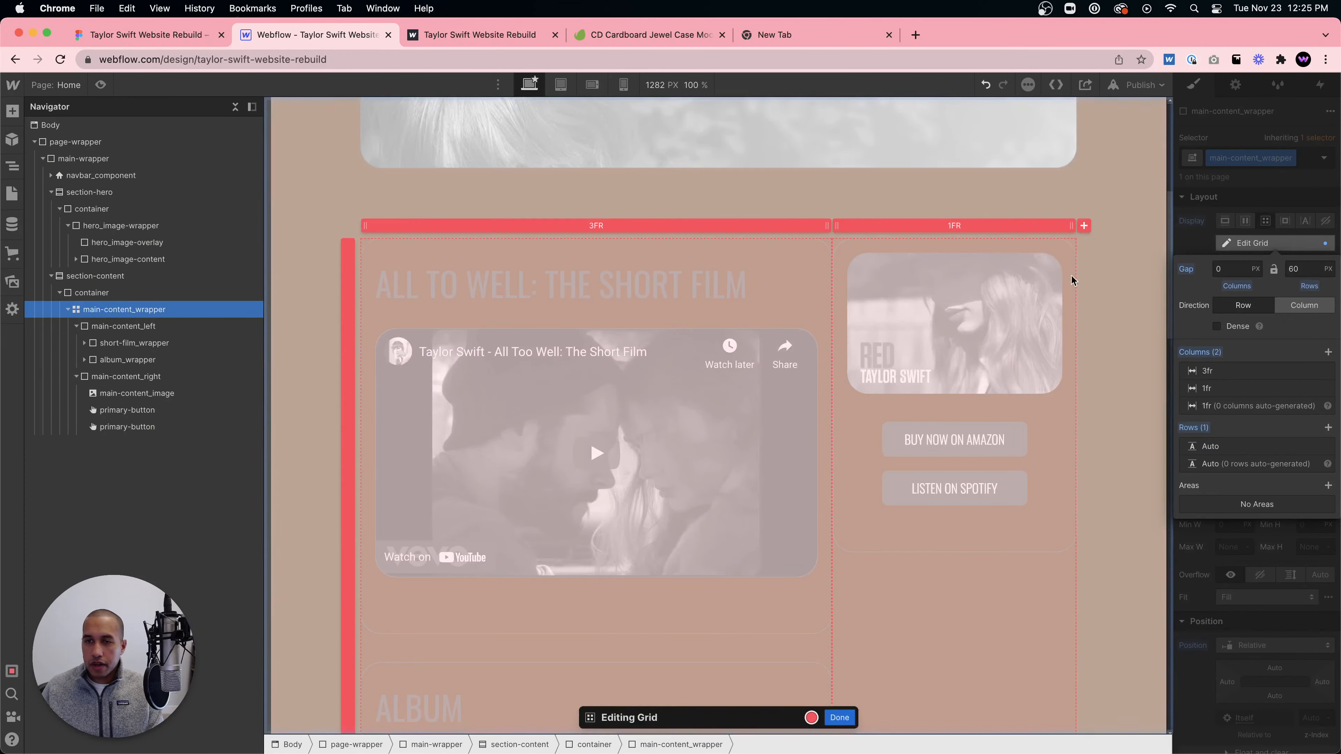
left_click(1234, 269)
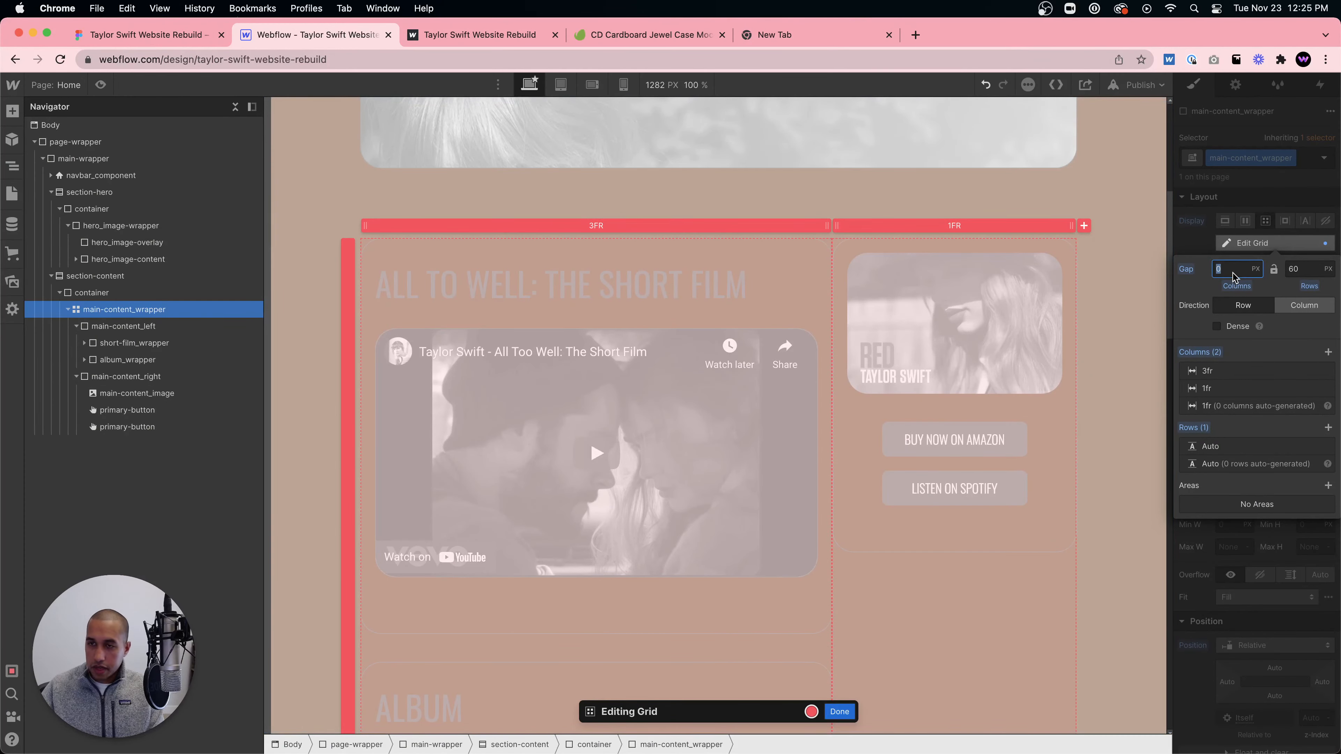
type("60")
- Preview the page to examine the column gap and the spacing of the short film and album cards beside the Red card
left_click(100, 84)
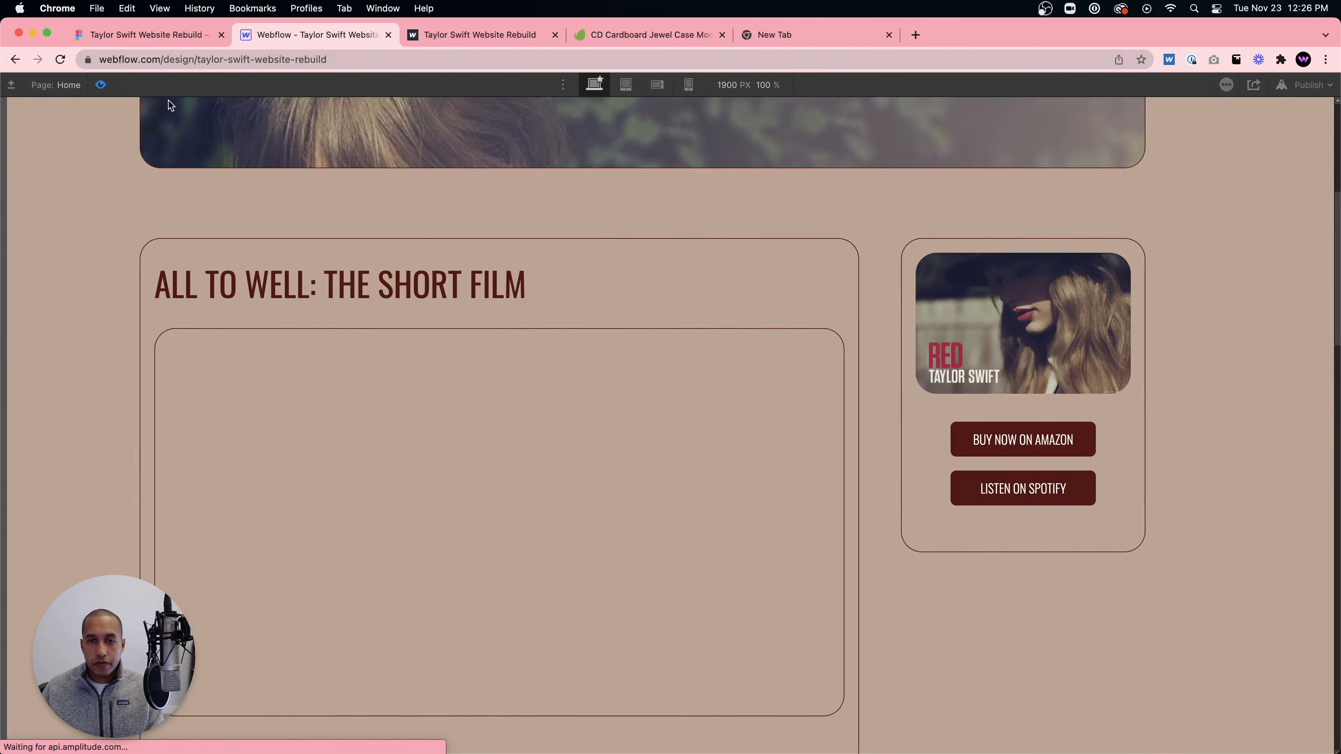
scroll(641, 295, "down", 8)
scroll(640, 294, "down", 7)
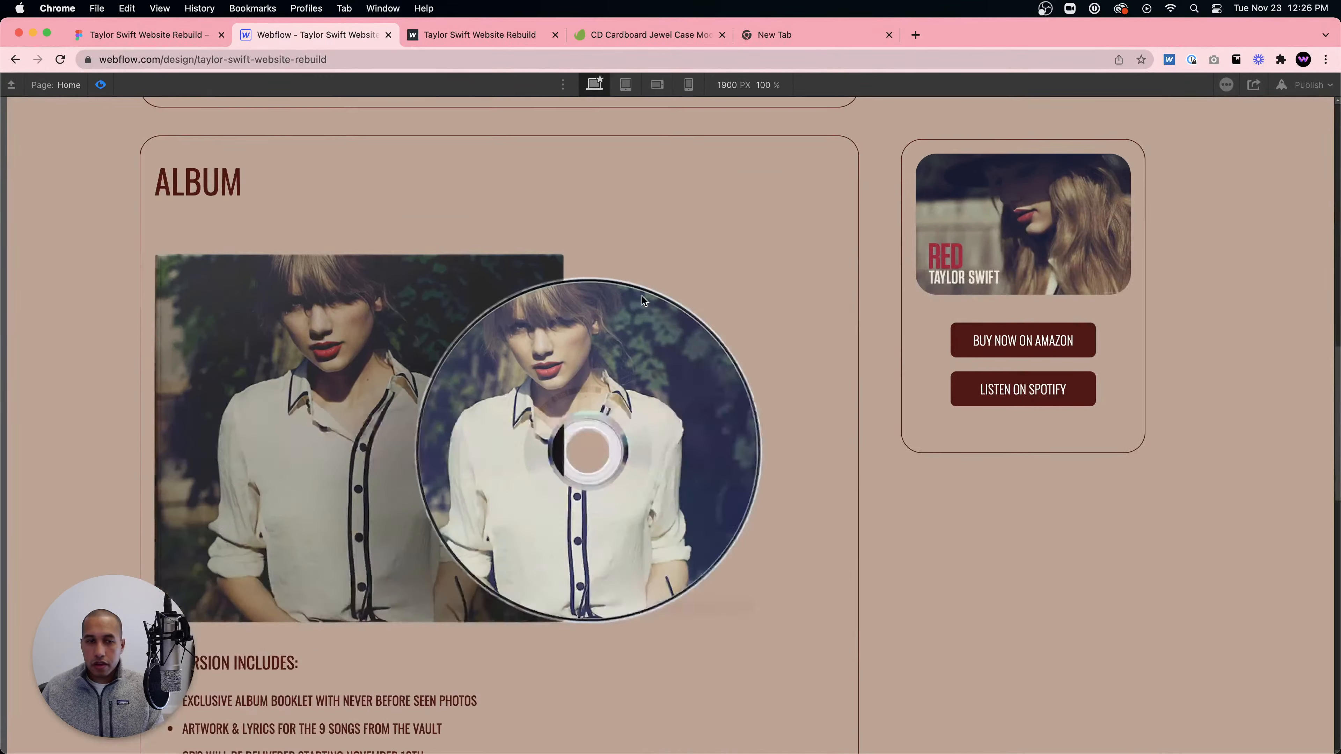
scroll(640, 293, "up", 14)
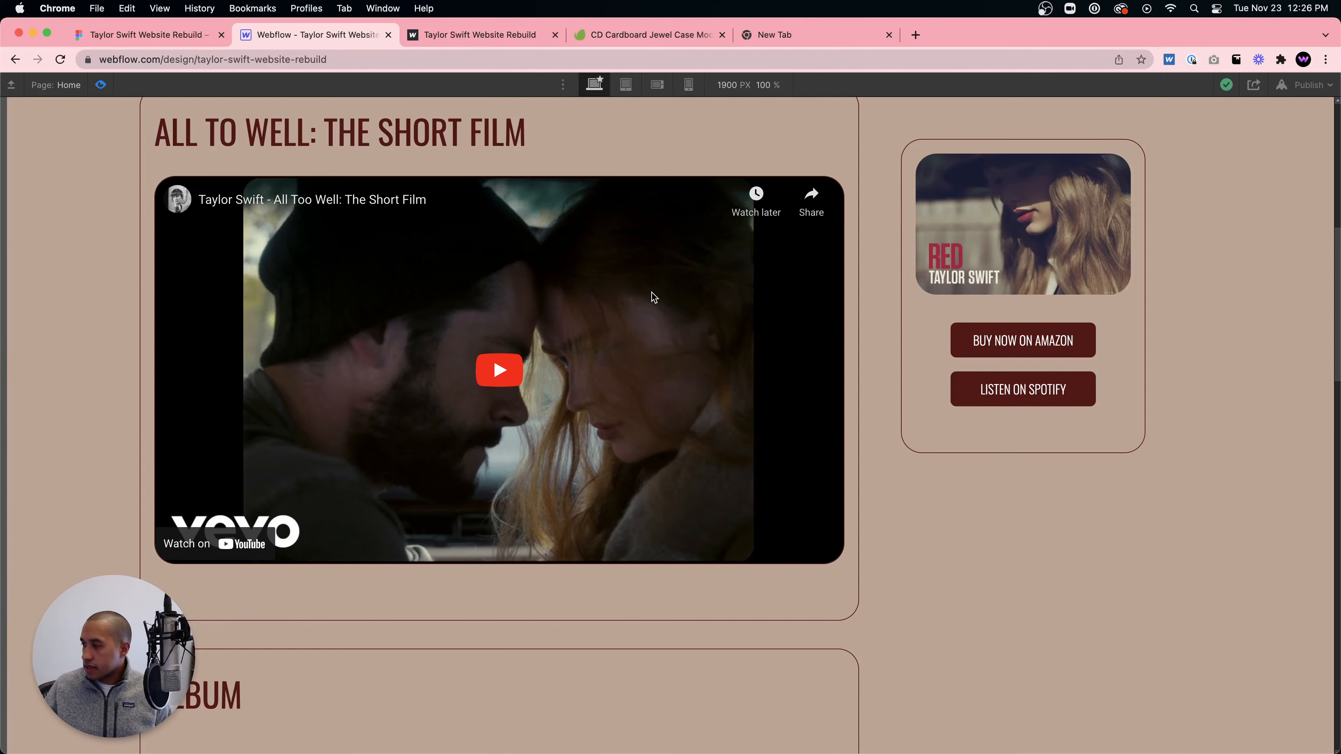
scroll(652, 293, "down", 7)
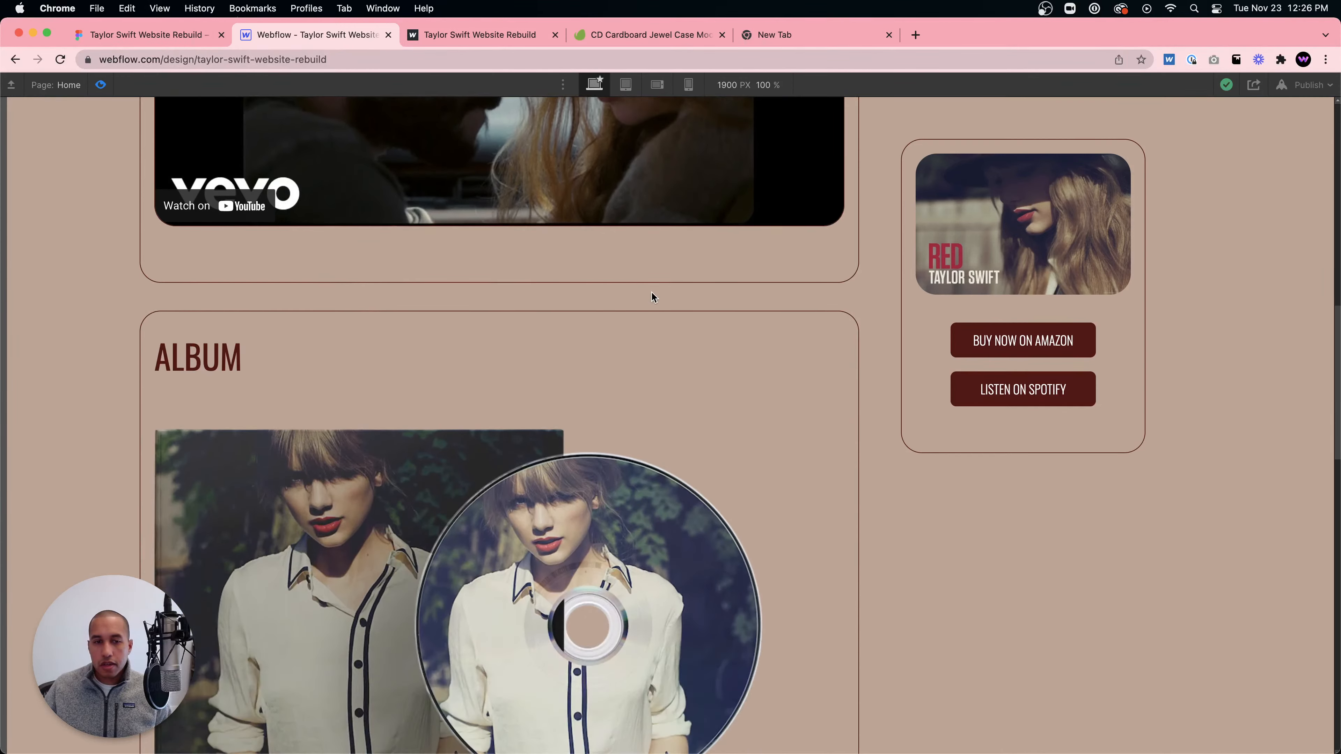
scroll(652, 293, "down", 7)
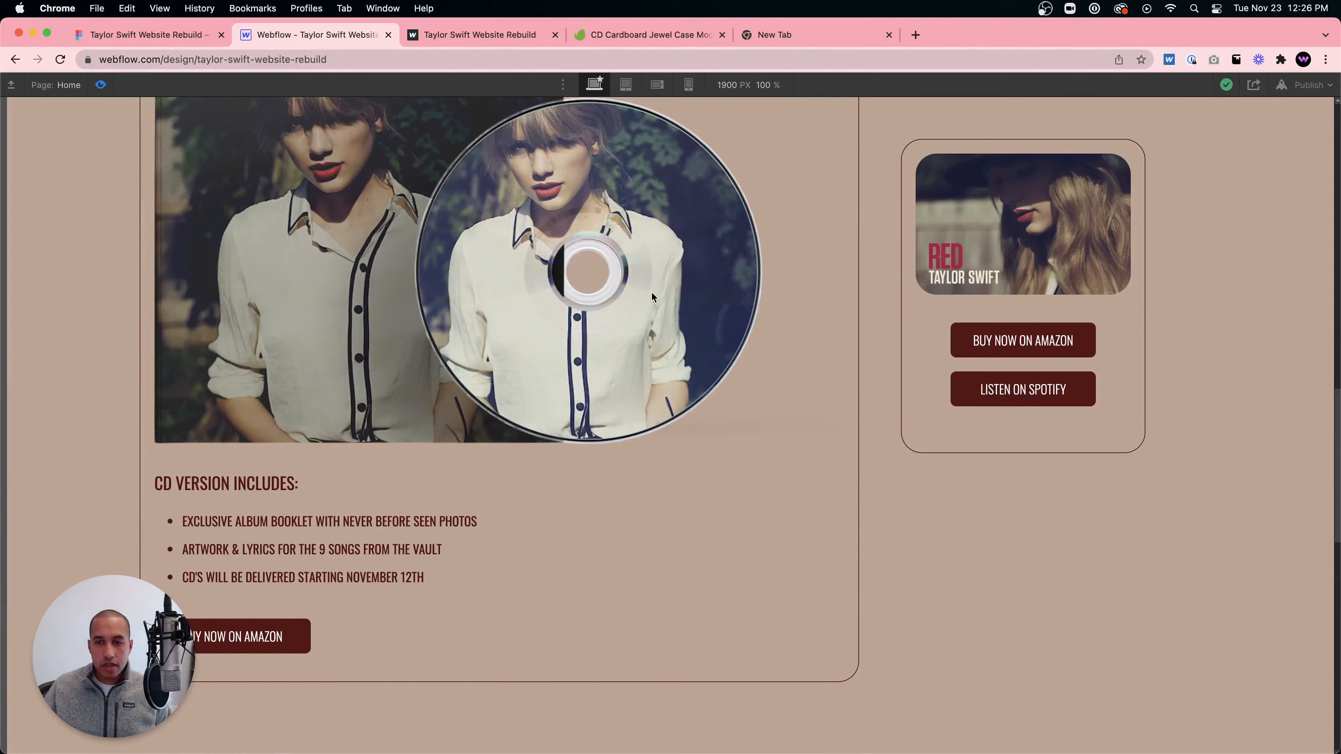
scroll(653, 294, "up", 8)
scroll(652, 293, "down", 2)
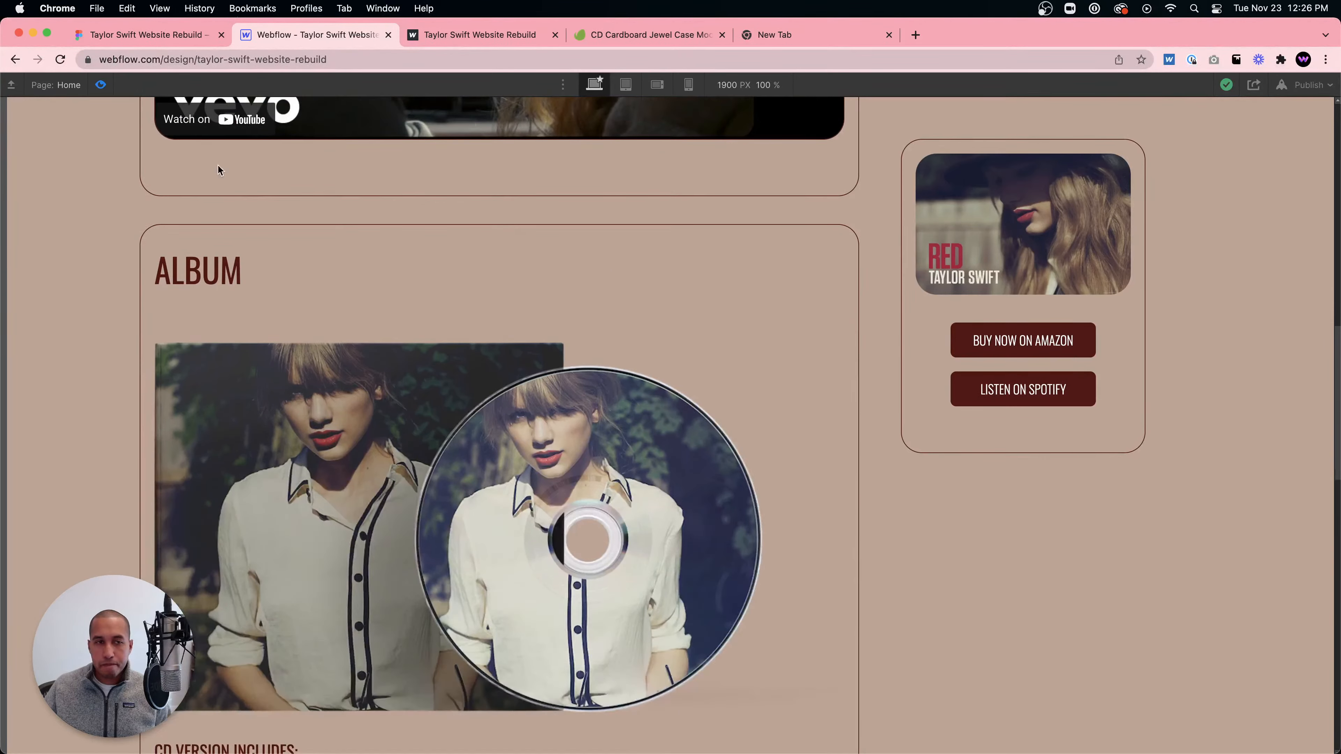
left_click(99, 86)
- Try a bottom margin of about 26 px on the Album heading and undo the change
left_click(428, 115)
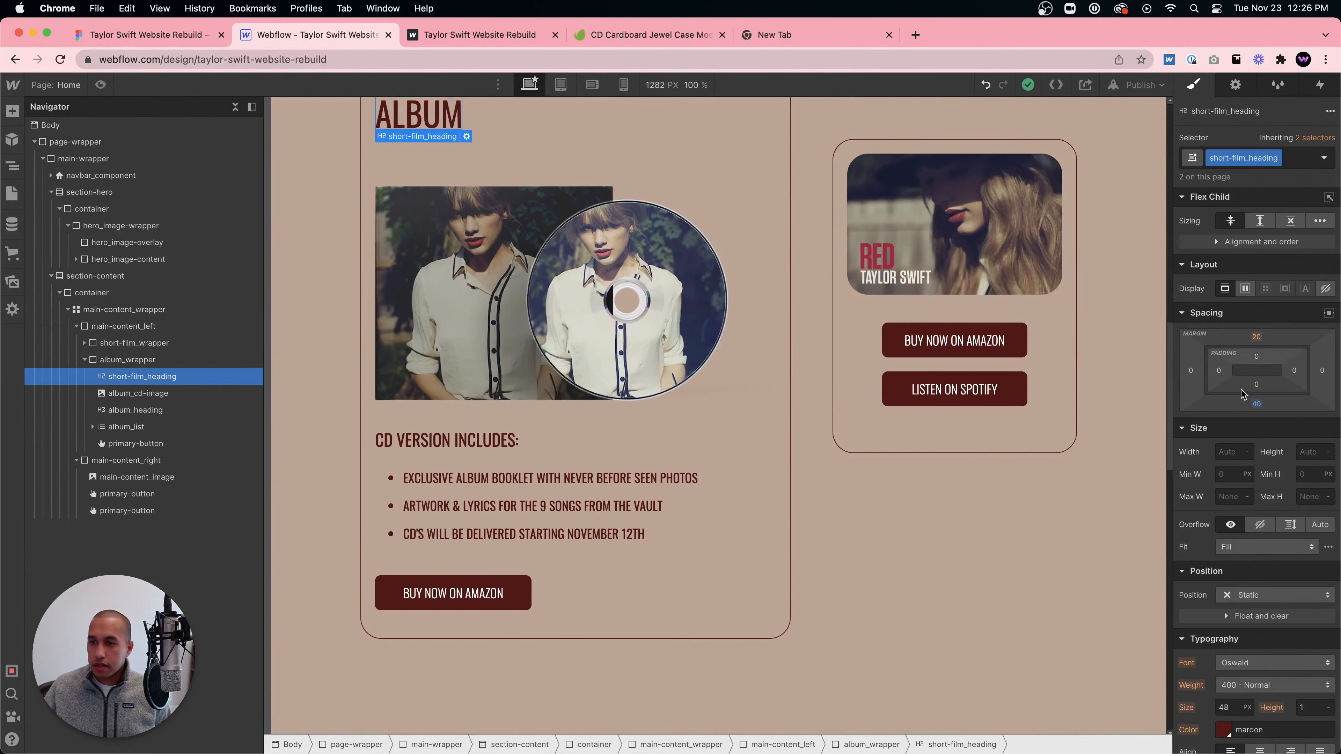
left_click_drag(1244, 394, 1259, 391)
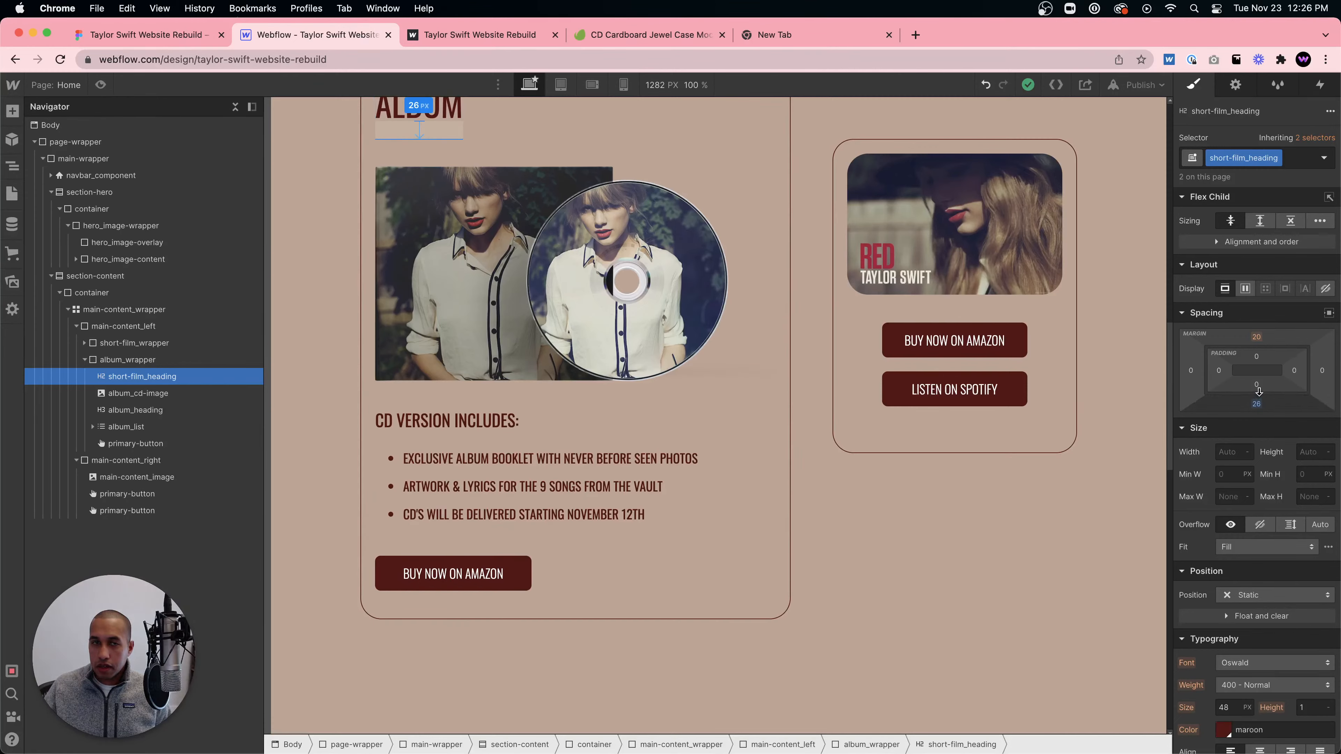
key("ctrl+z")
- Rename the Album heading's short-film_heading class to main-content_heading
scroll(764, 337, "up", 10)
scroll(757, 355, "down", 4)
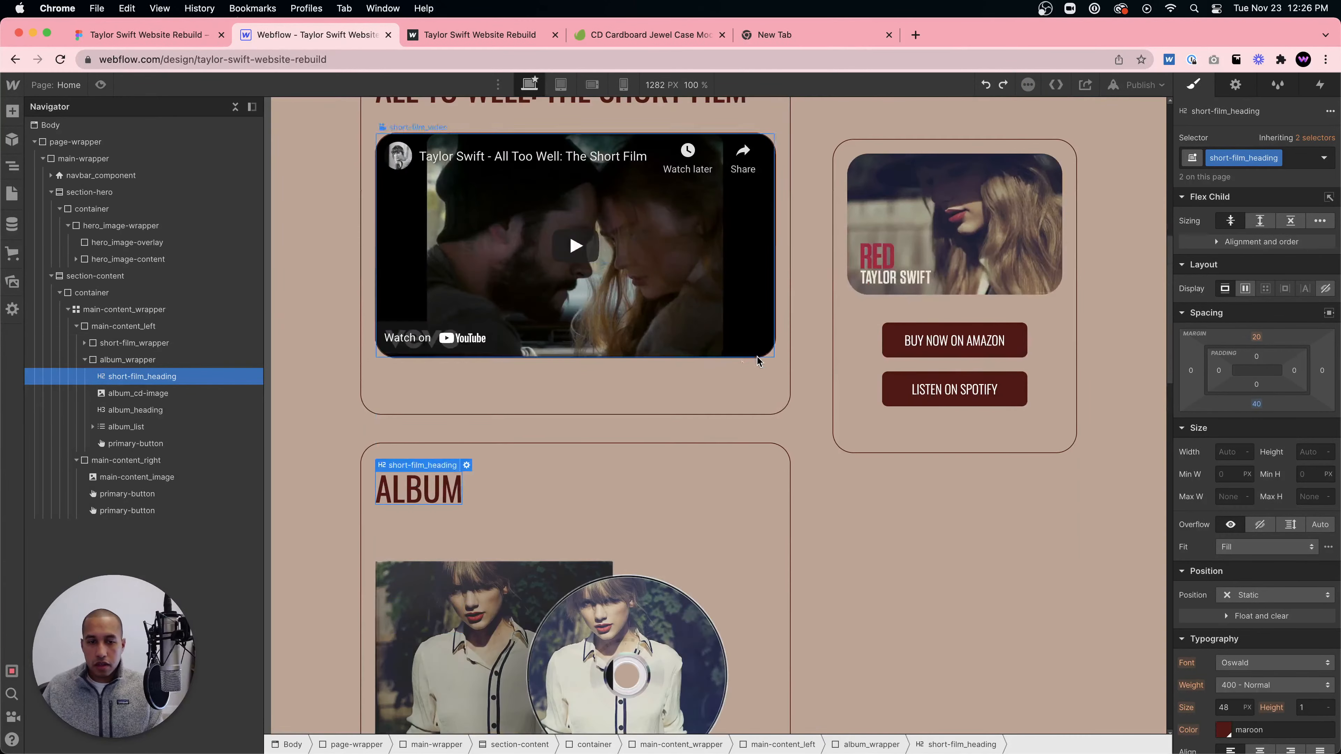
double_click(1249, 160)
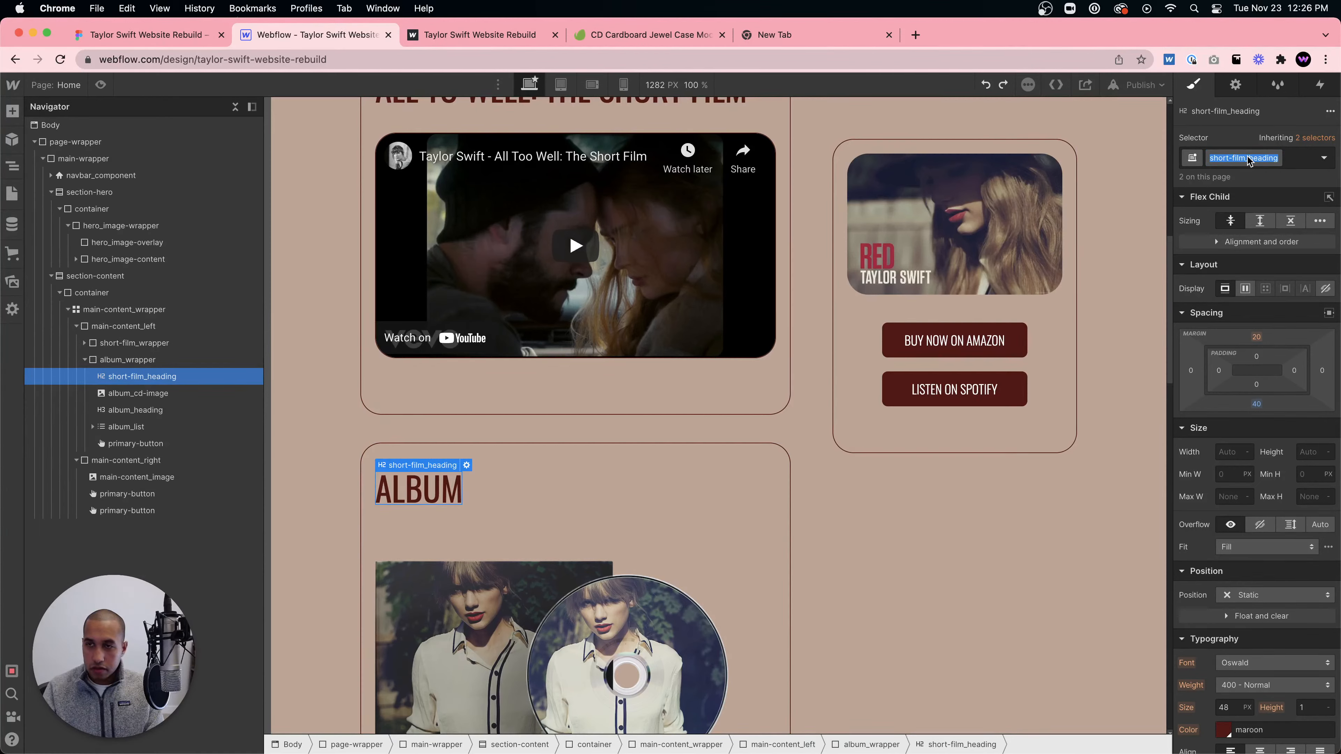
type("main-content_hea")
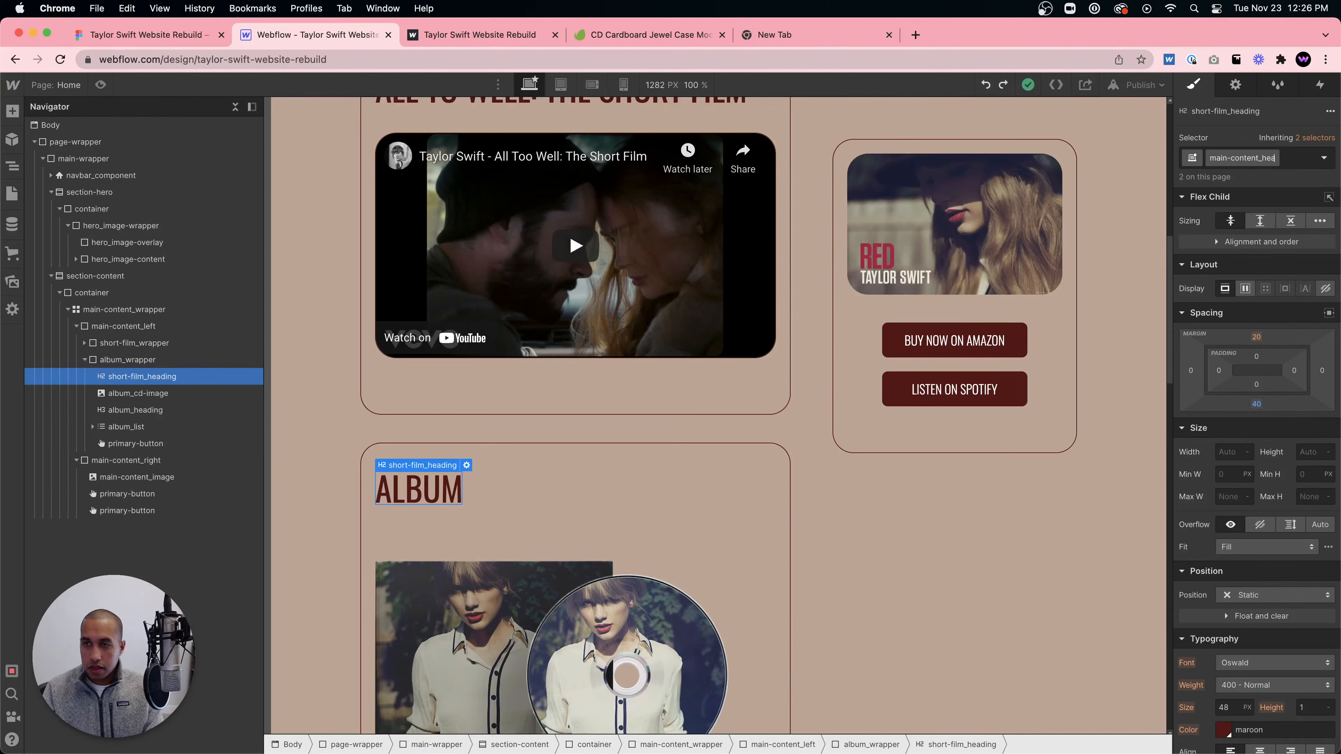
type("ding")
key("Return")
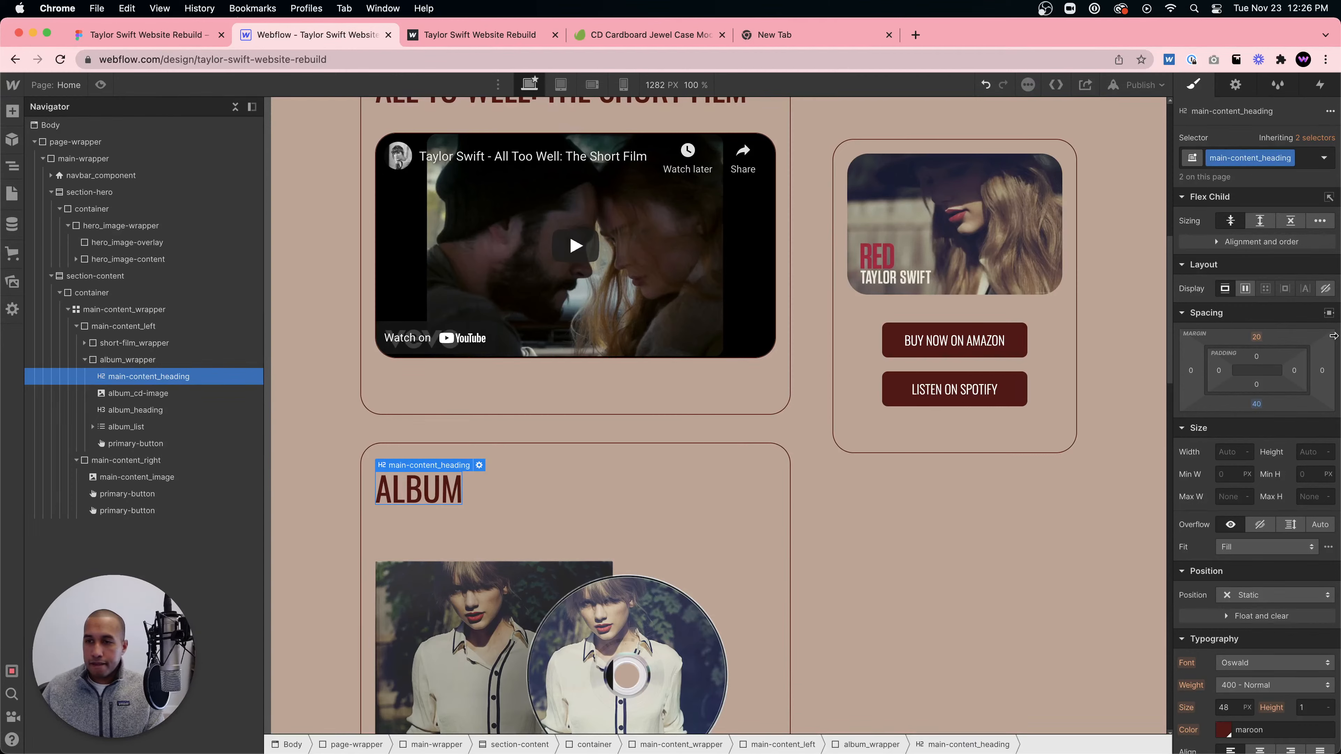
- Add an is-album combo class to the Album heading and set its bottom margin to 20 px
left_click(1308, 162)
type("is-album")
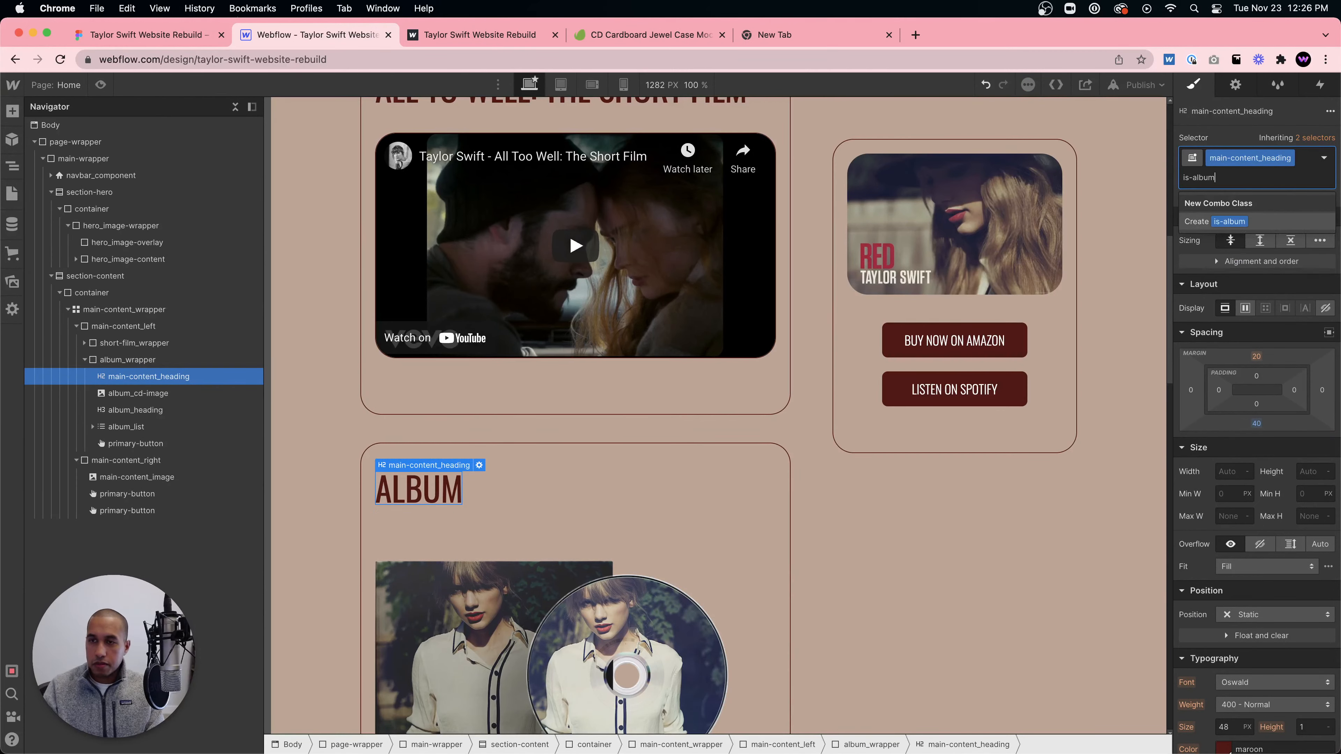
key("Return")
left_click(1257, 421)
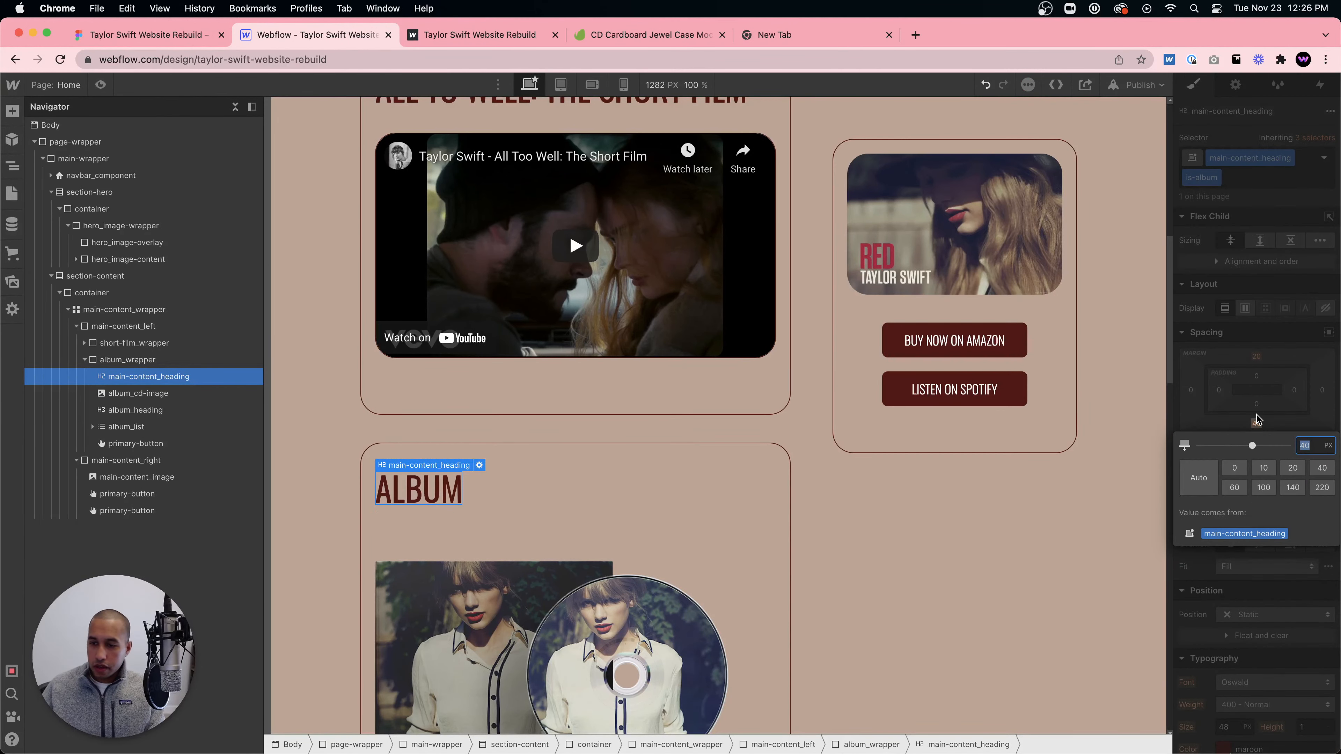
type("20")
key("Return")
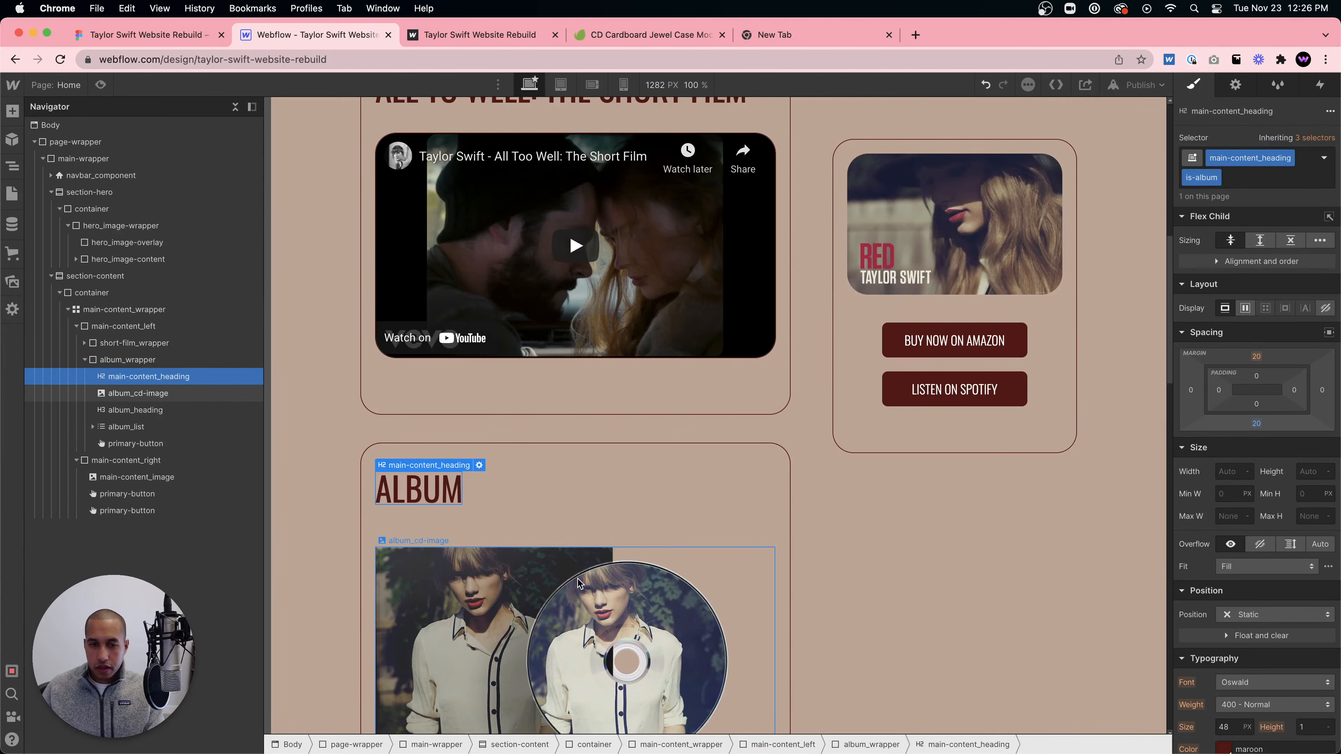
- Set the top margin of album_cd-image below the Album heading to 0 px
left_click(739, 608)
left_click(1258, 337)
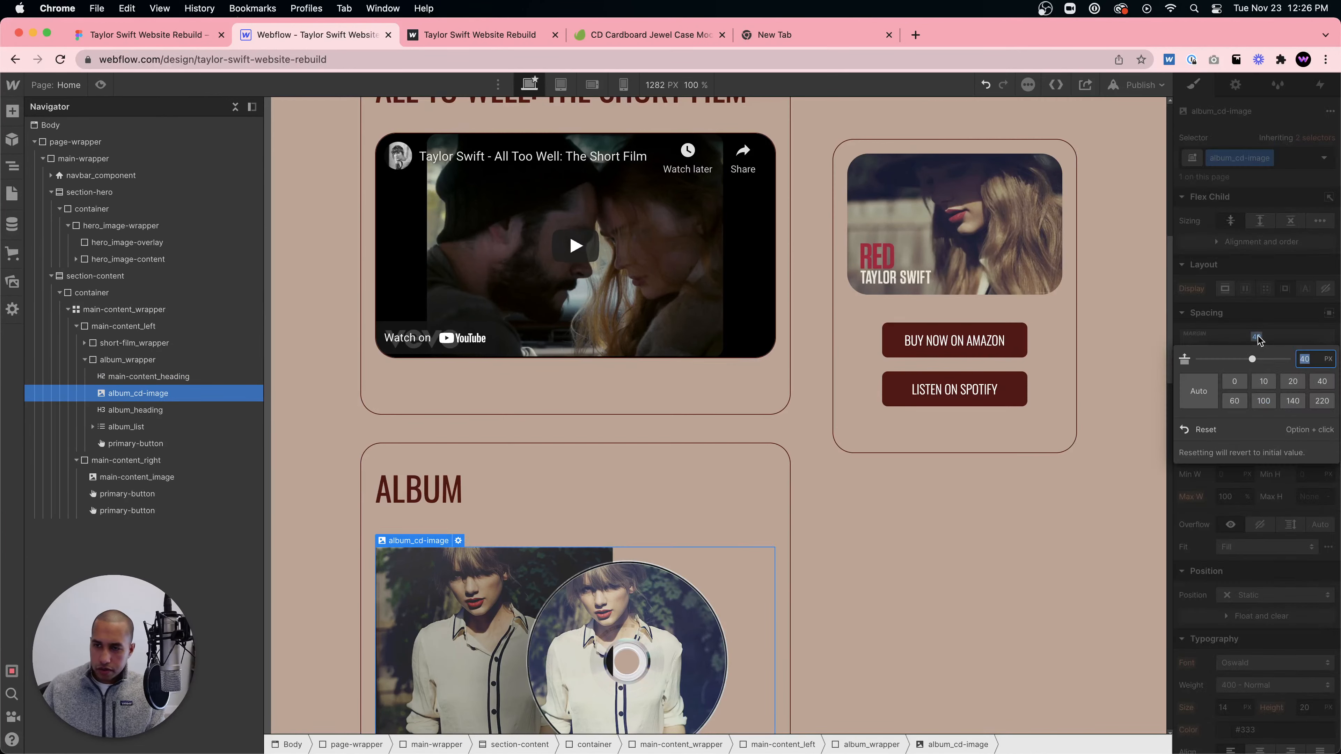
key("Escape")
left_click(1260, 340)
type("0")
key("Return")
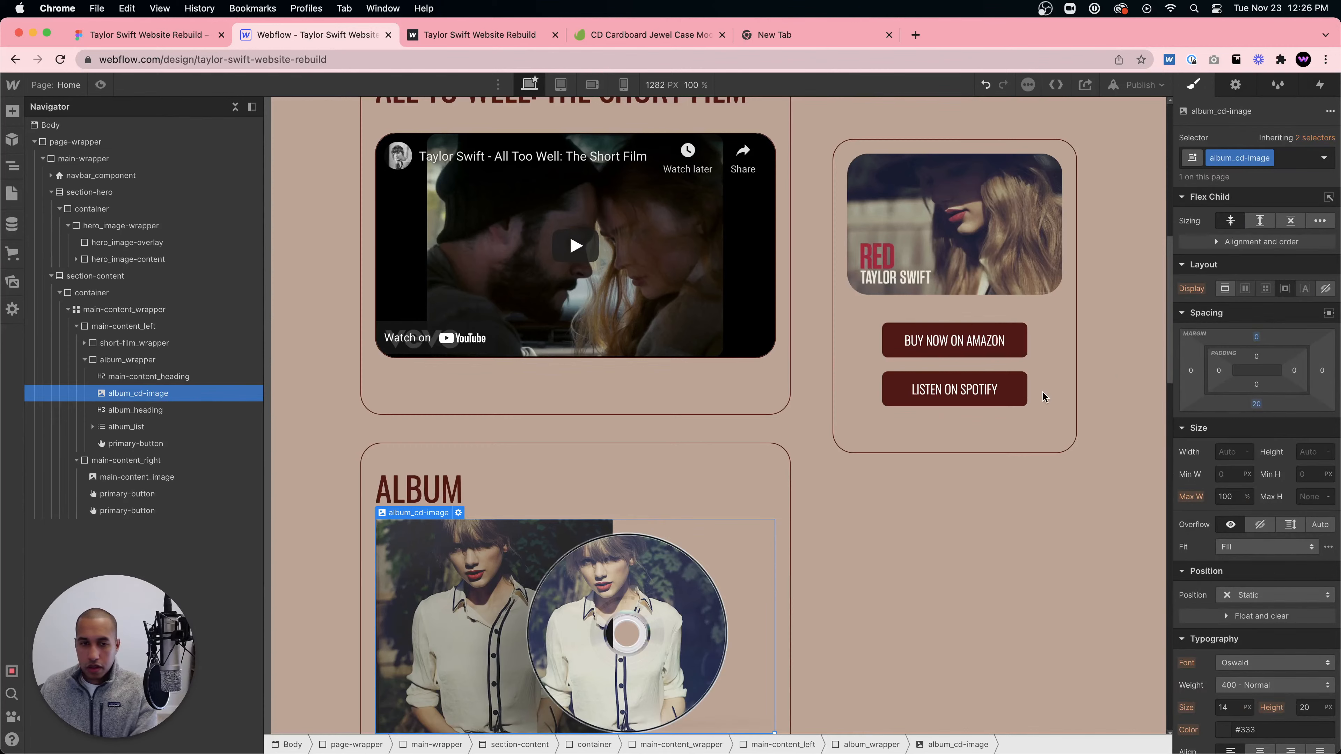
- Remove the is-album combo class from the Album heading
left_click(433, 489)
left_click(1218, 178)
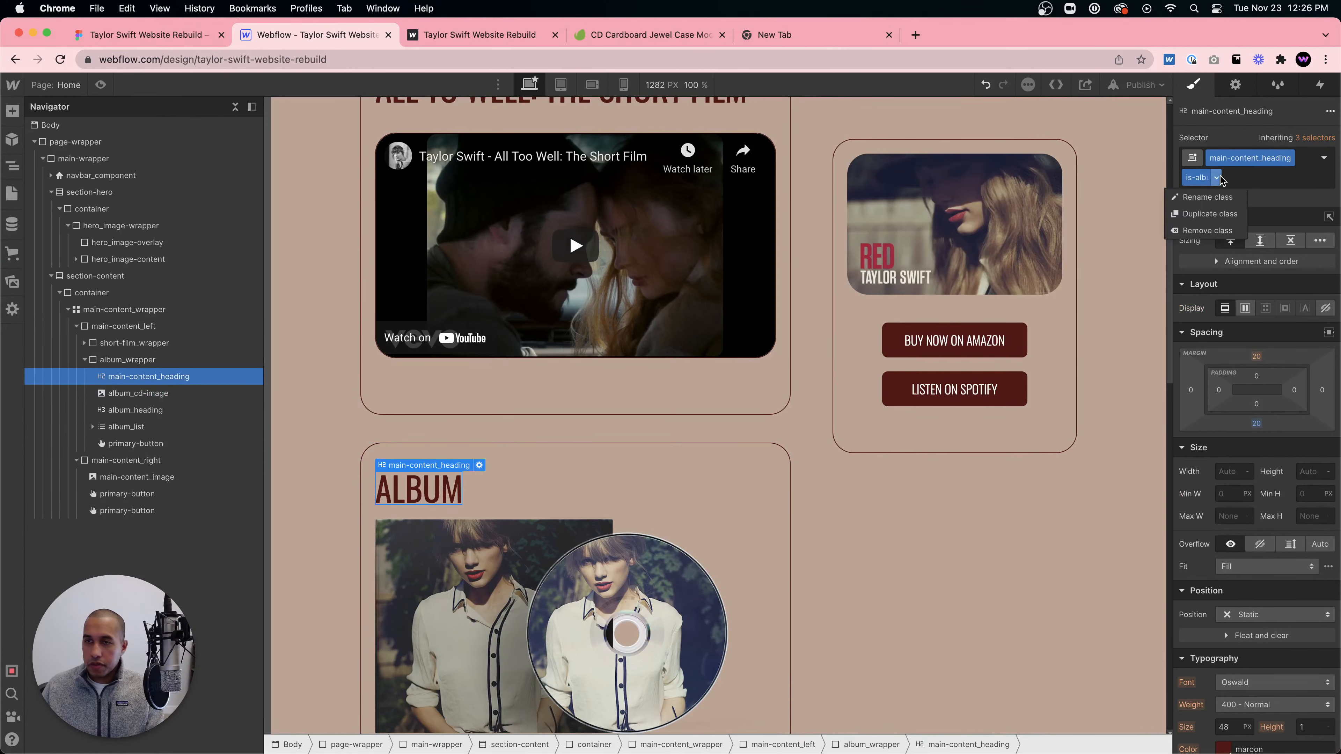
left_click(1210, 228)
- Preview the page to compare the spacing between heading and content in the short film and album cards
left_click(731, 394)
scroll(779, 516, "down", 6)
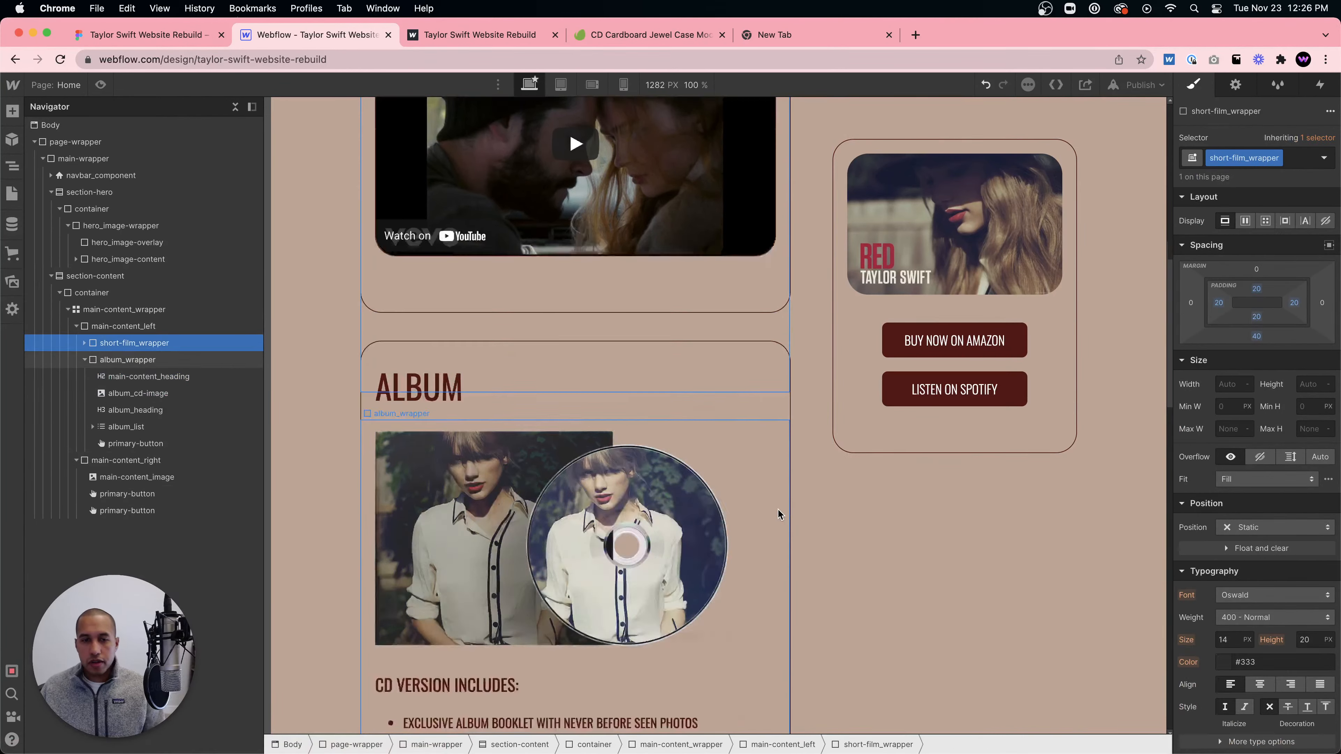
scroll(474, 211, "up", 3)
key("super+shift+p")
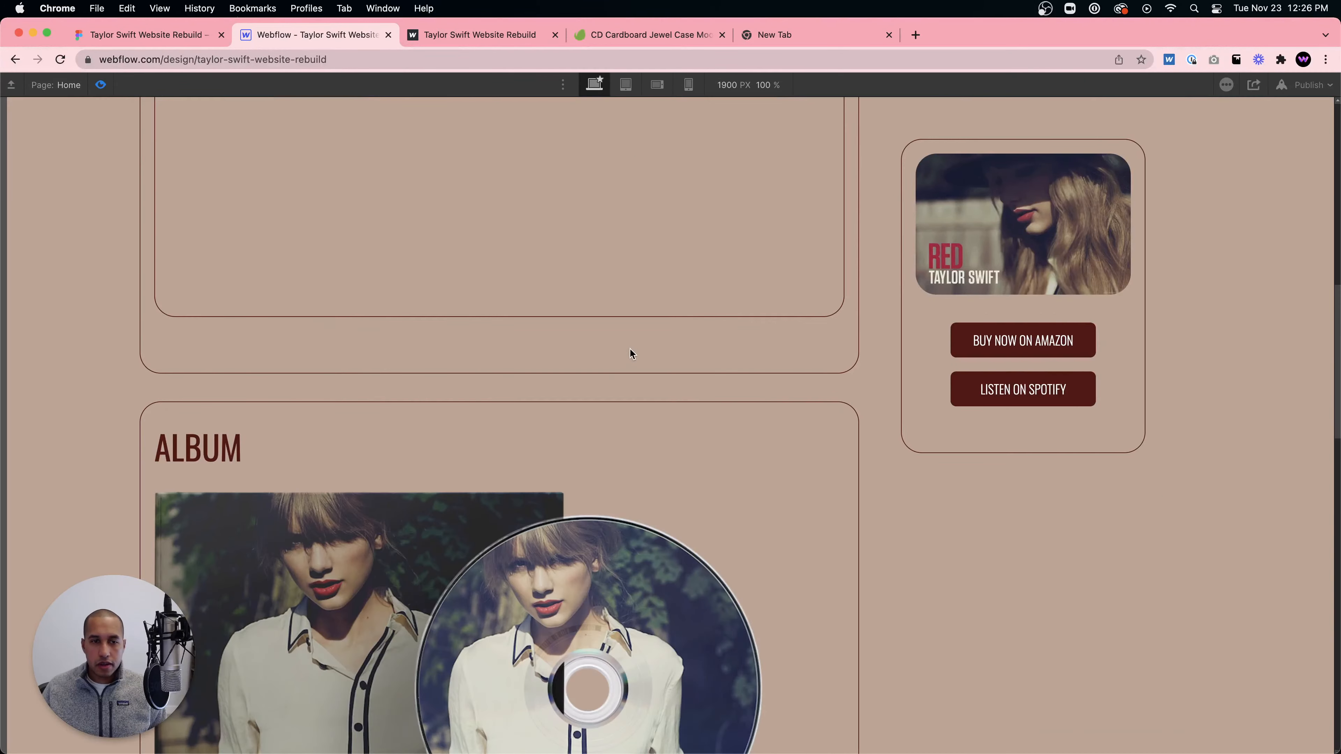
scroll(254, 347, "up", 9)
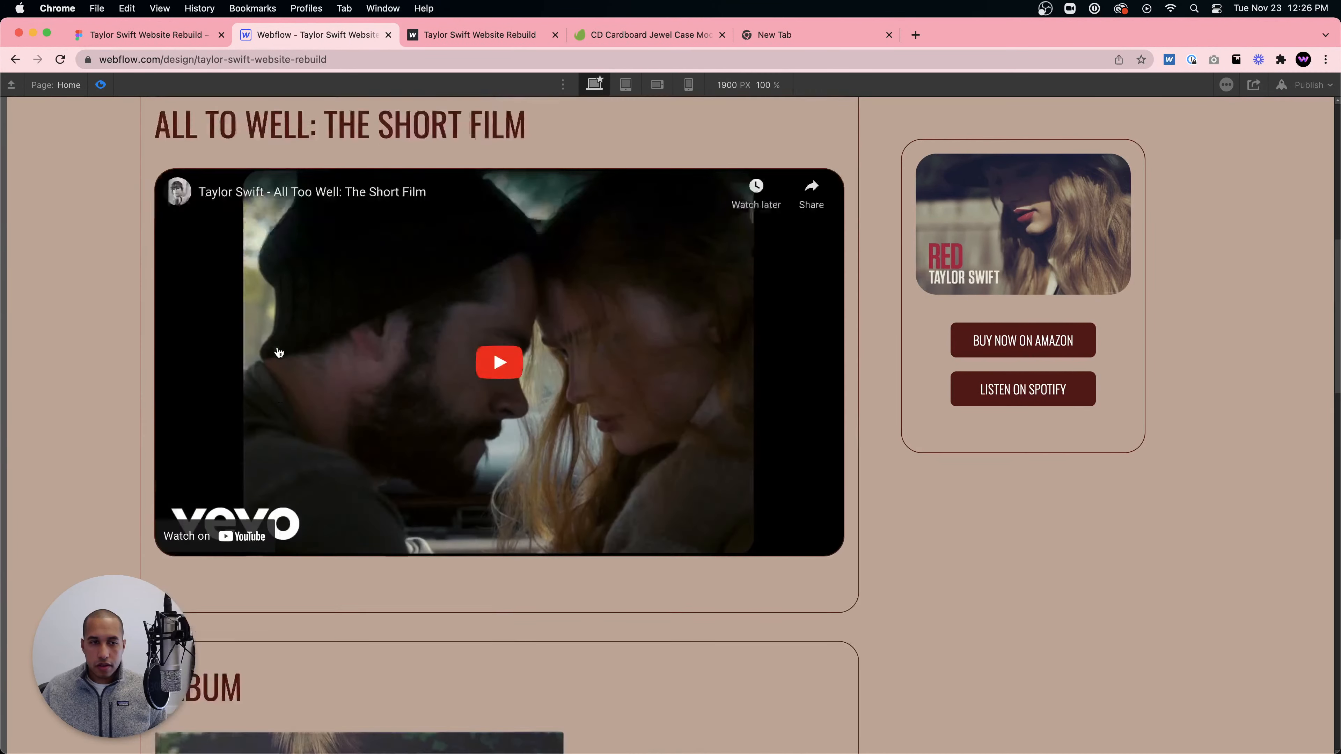
scroll(460, 328, "down", 4)
scroll(460, 327, "up", 3)
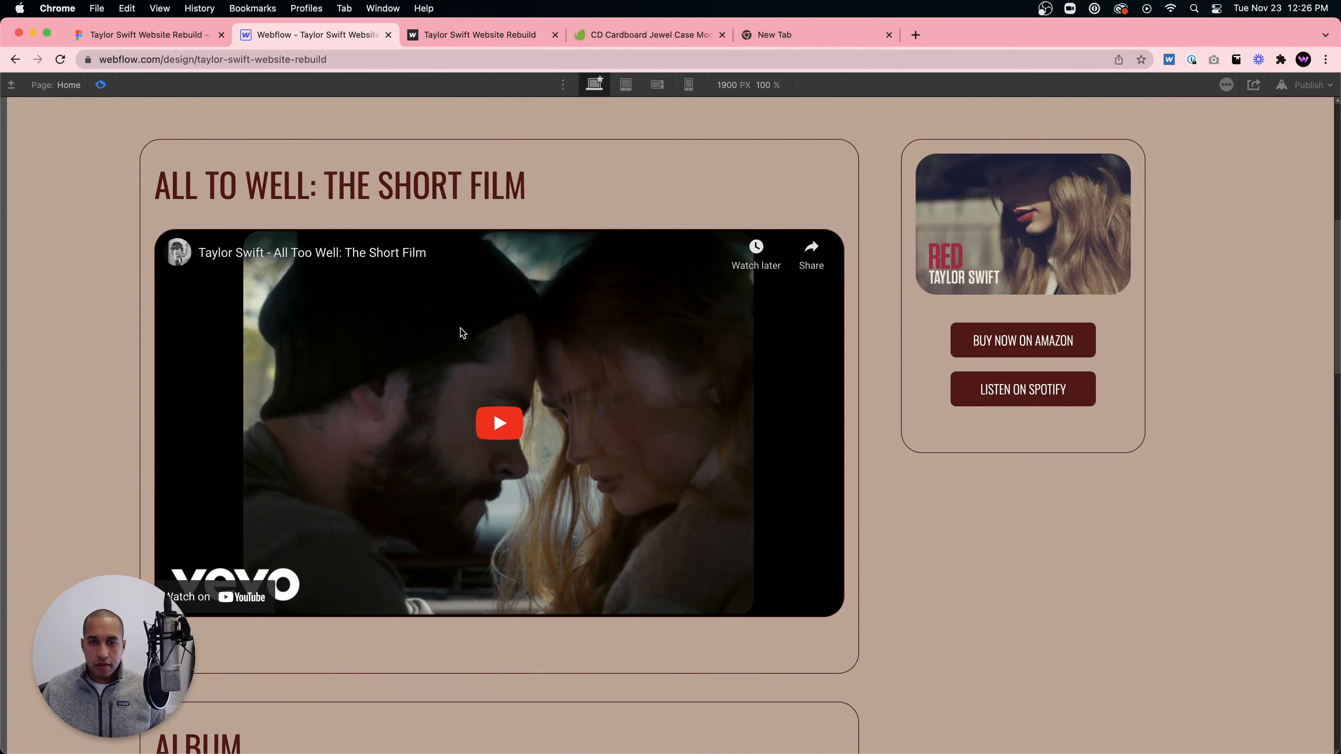
scroll(344, 291, "down", 9)
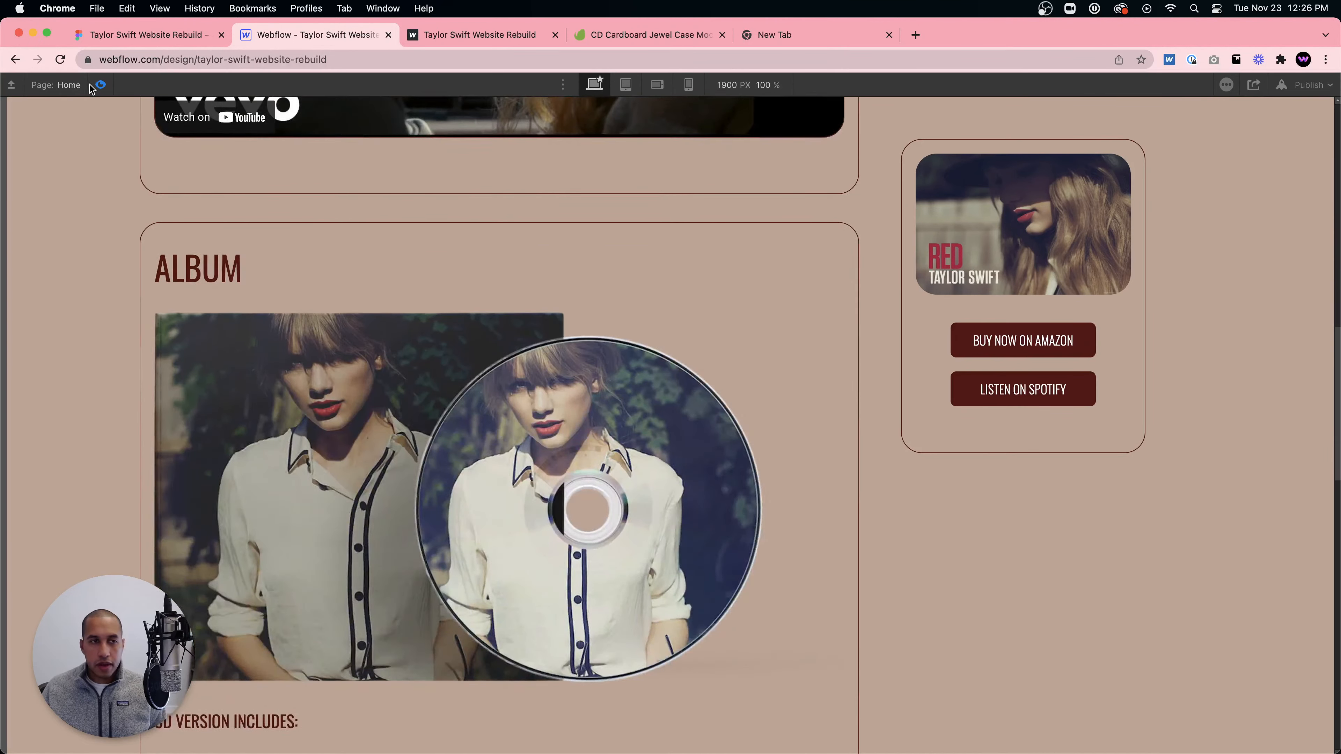
key("super+shift+p")
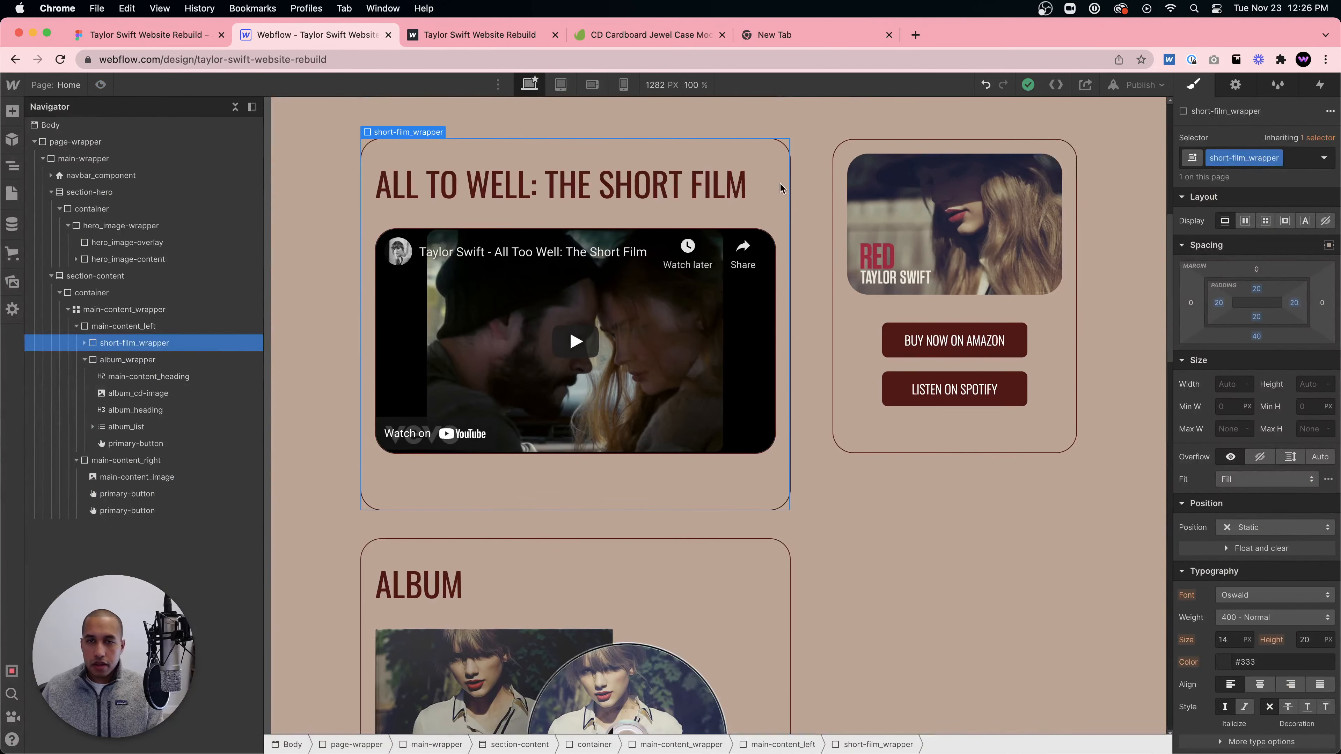
- Set the left and right padding of both short-film_wrapper and album_wrapper to 40 px
left_click_drag(1220, 303, 1236, 300)
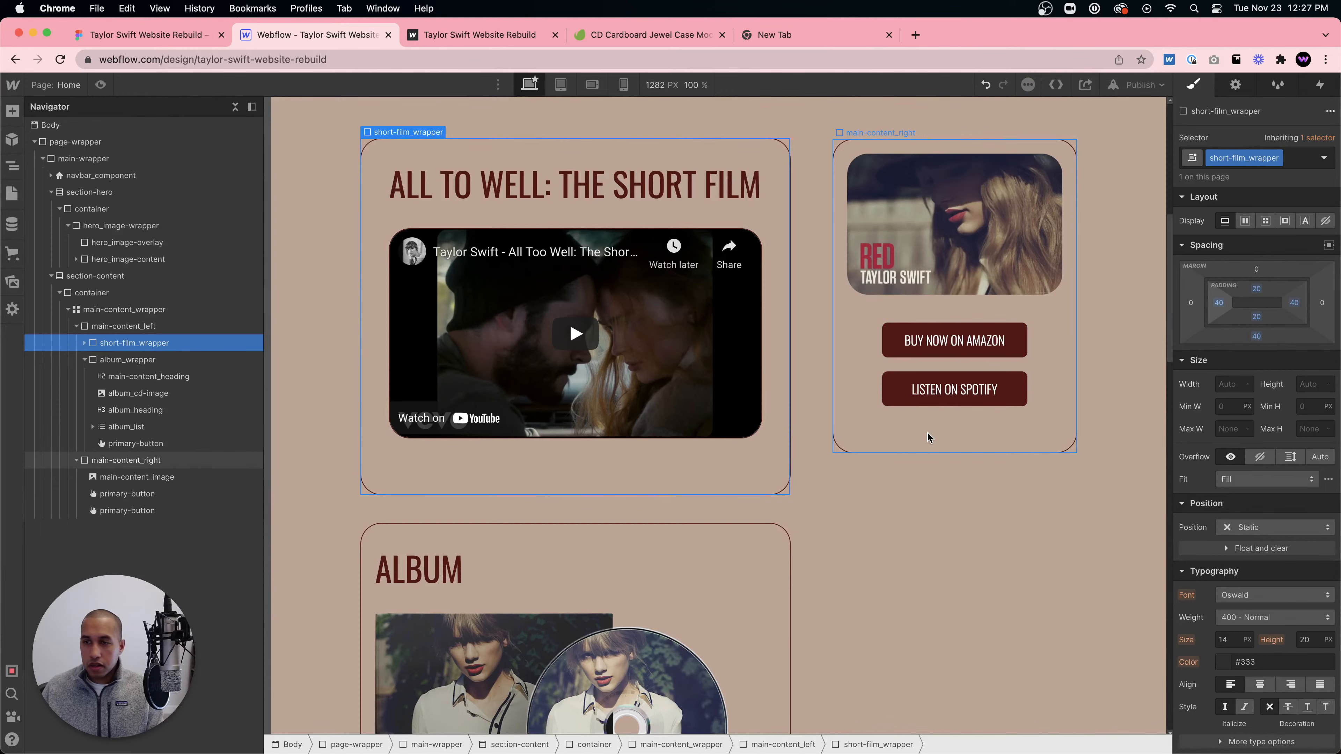
scroll(825, 433, "down", 3)
left_click(677, 413)
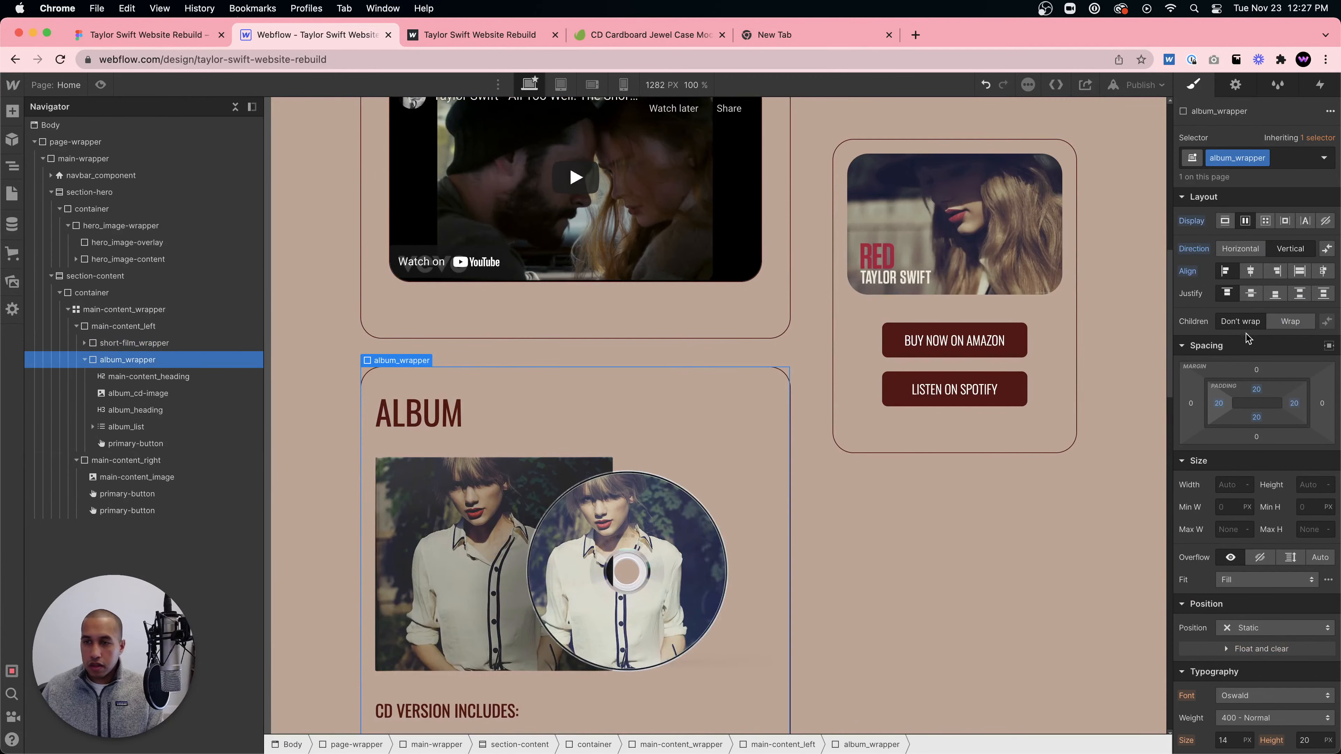
left_click_drag(1219, 400, 1234, 397)
- Inspect main-content_wrapper and section-content, and preview the page to check the card padding and the space below the album
left_click(124, 309)
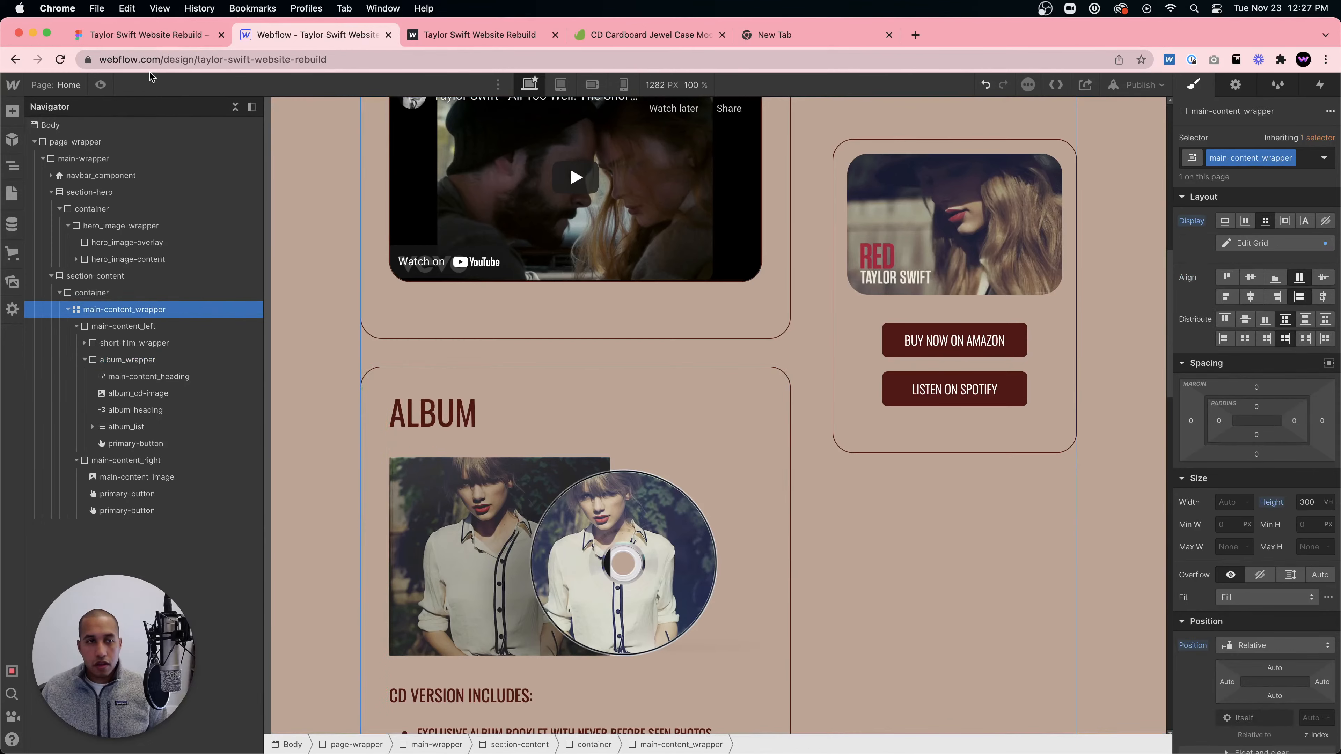
left_click(98, 85)
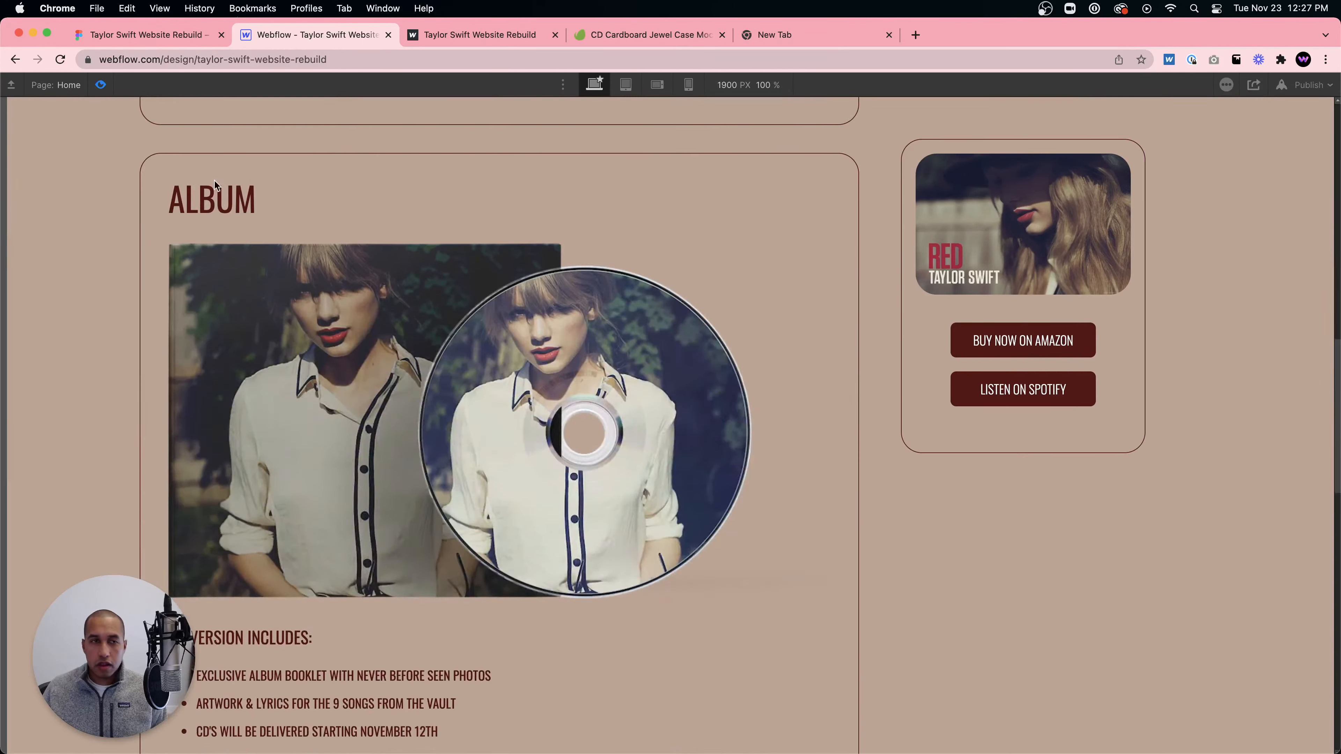
left_click(97, 86)
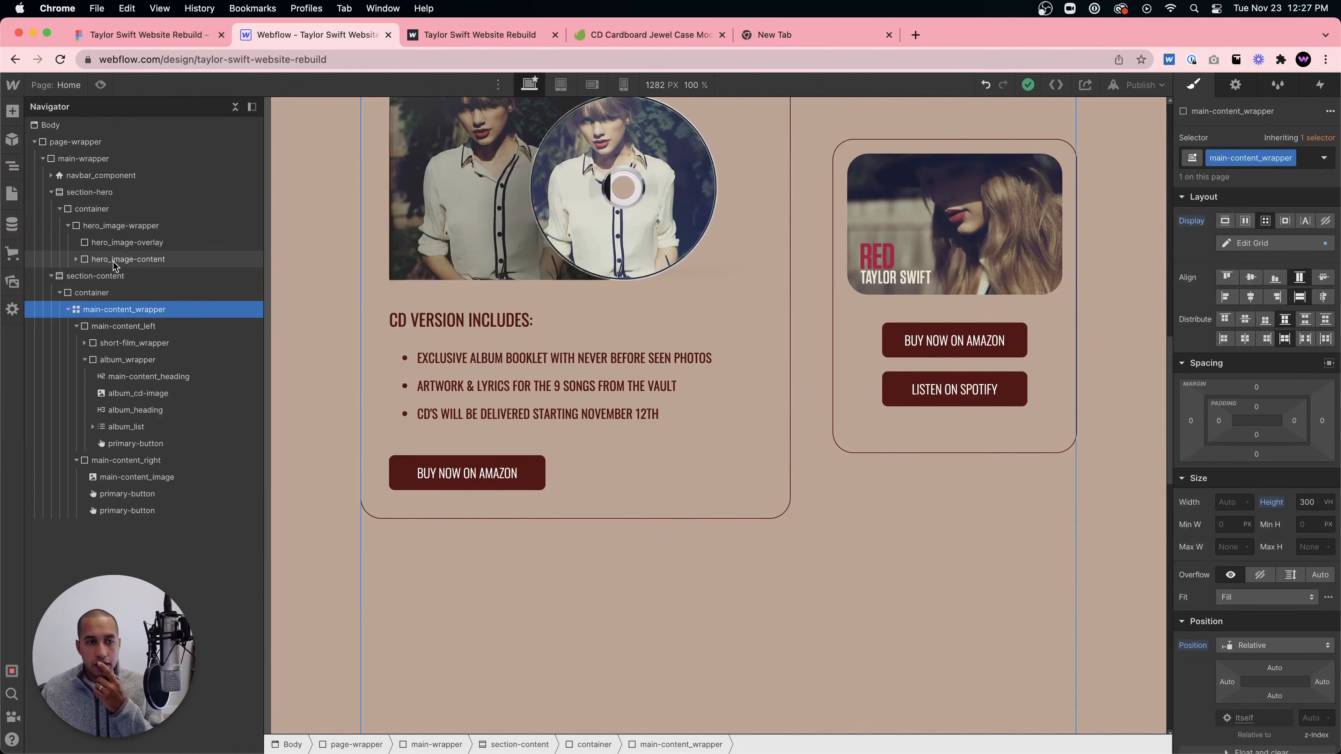
left_click(124, 276)
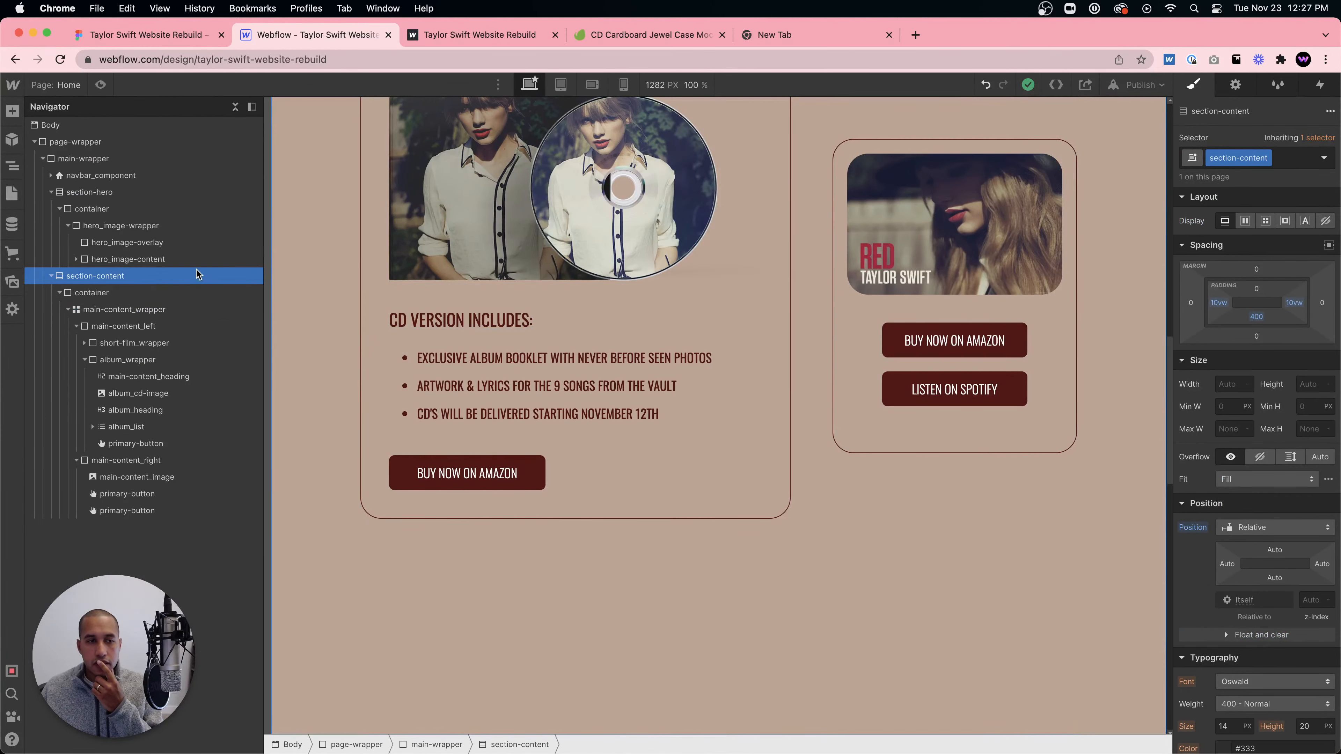
left_click(101, 84)
scroll(621, 286, "down", 5)
scroll(624, 280, "up", 12)
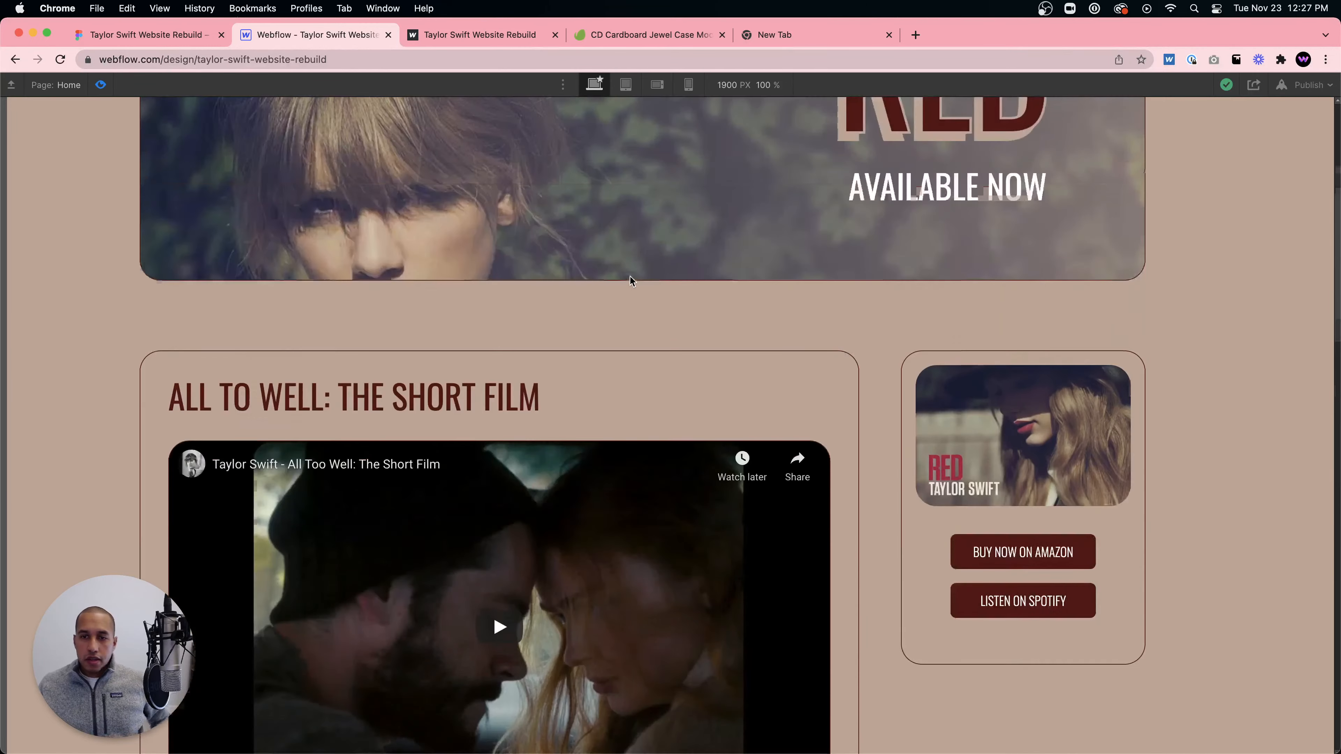
- Preview the page to examine the spacing between the short film and album cards and how the side card follows while scrolling
scroll(677, 279, "down", 10)
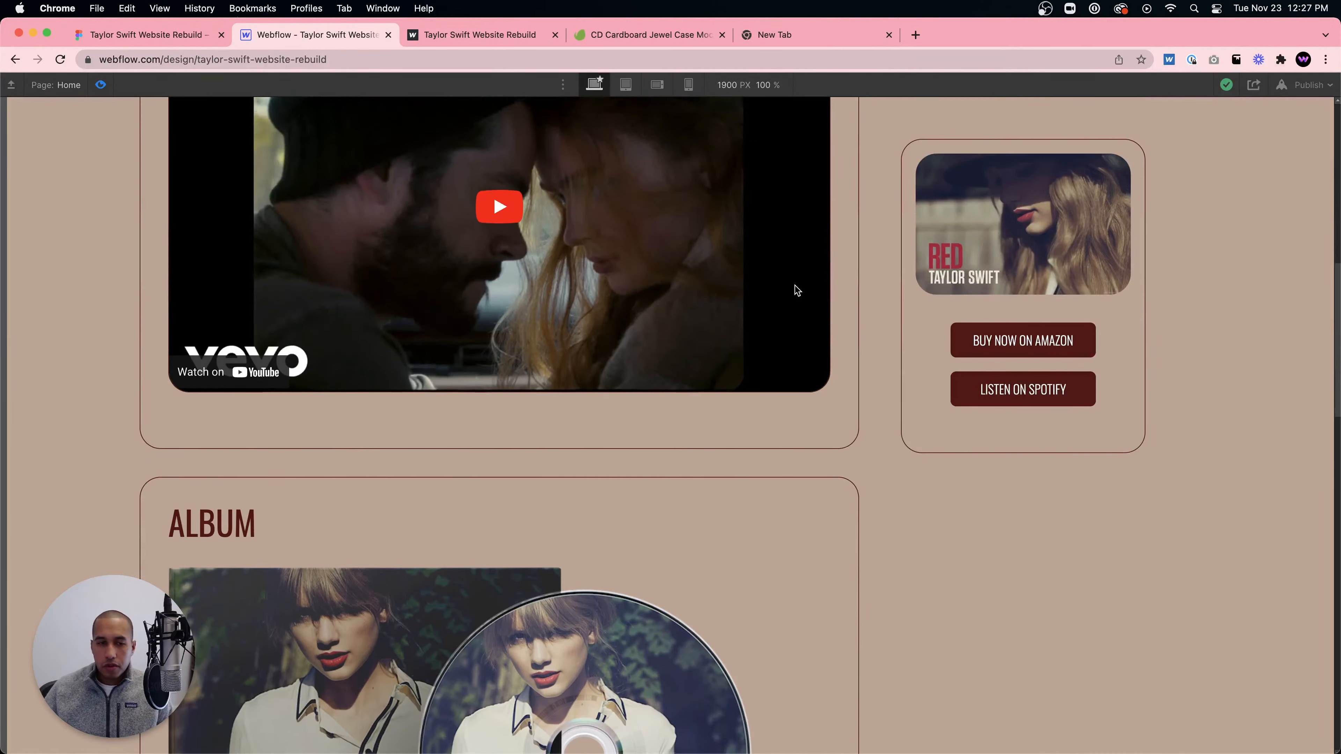
scroll(798, 290, "up", 10)
scroll(486, 332, "down", 4)
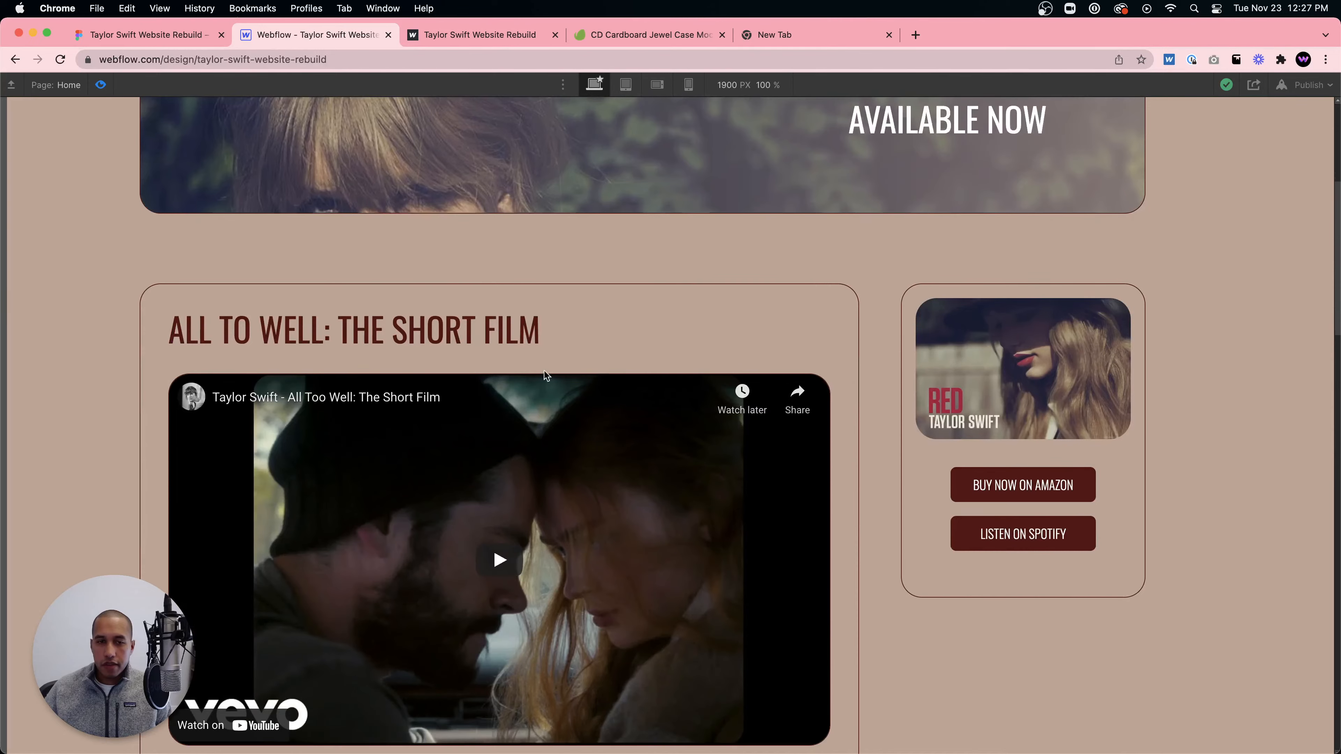
scroll(699, 370, "down", 17)
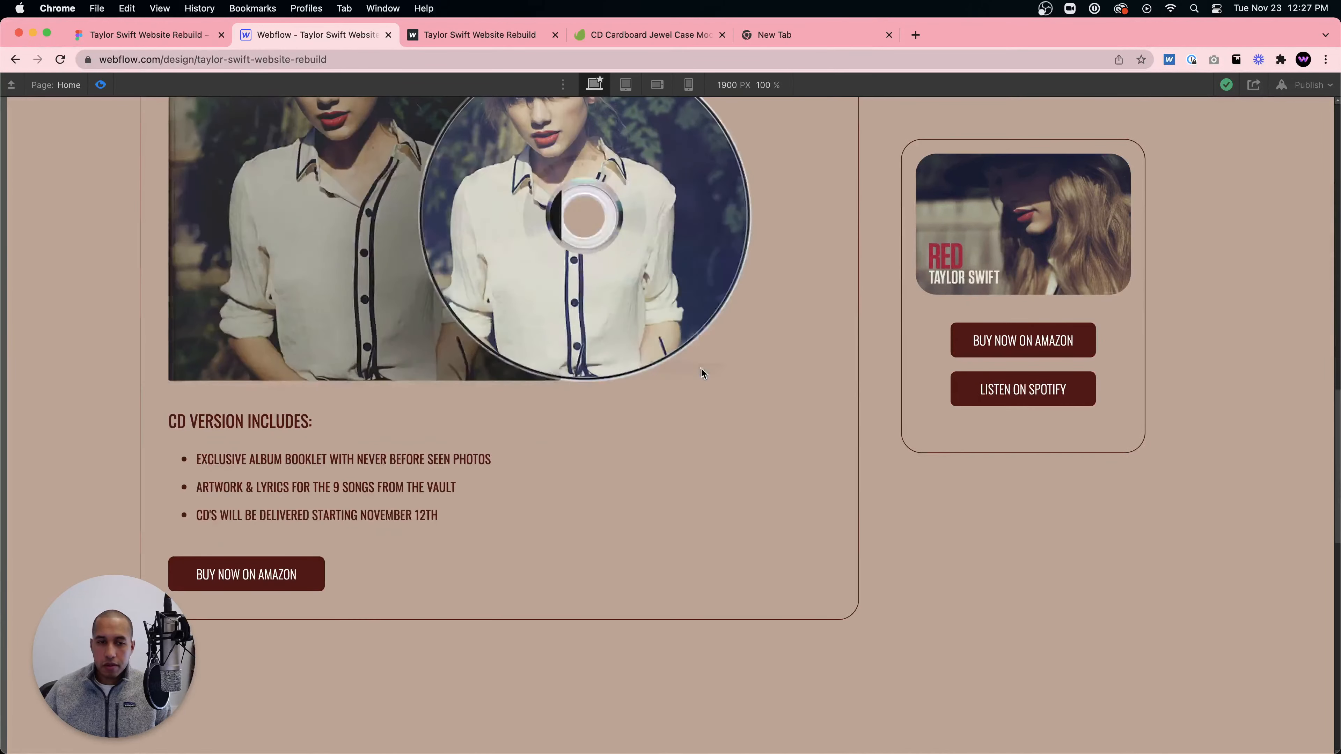
scroll(704, 367, "up", 20)
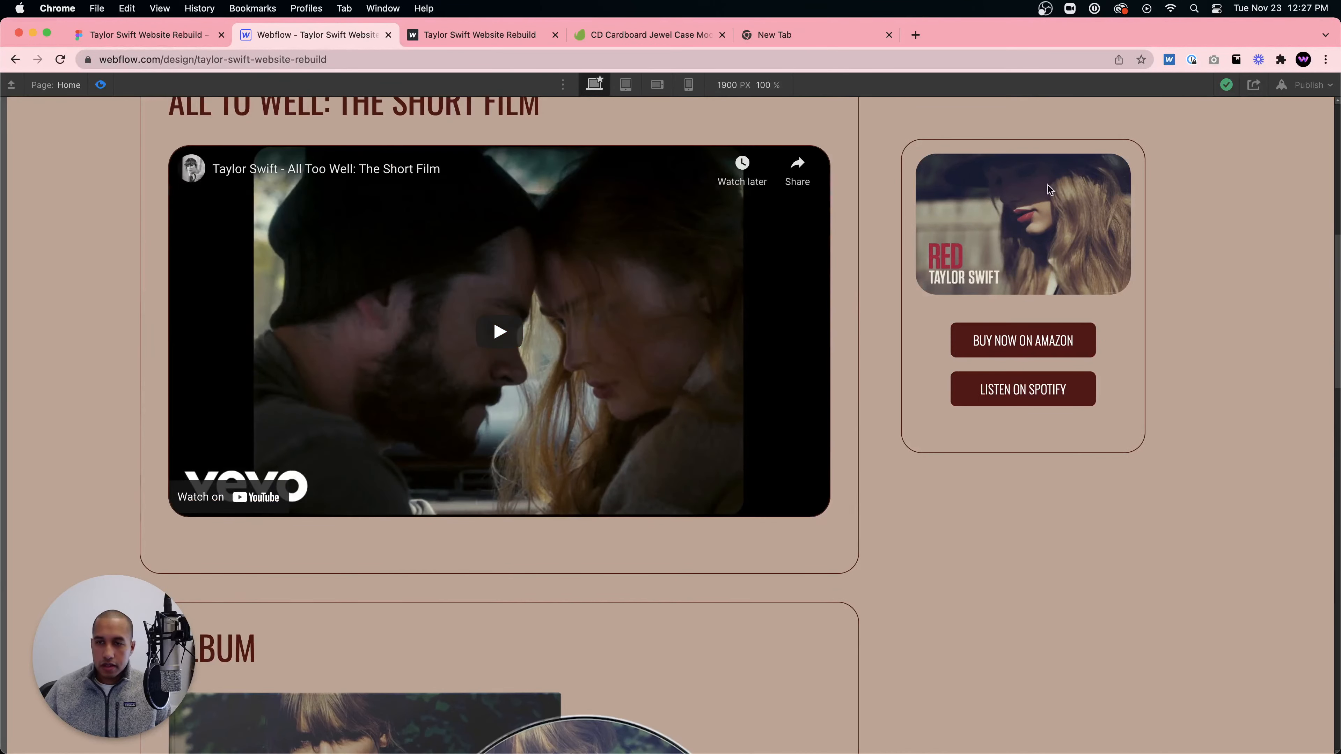
scroll(1066, 301, "up", 10)
scroll(1063, 310, "down", 8)
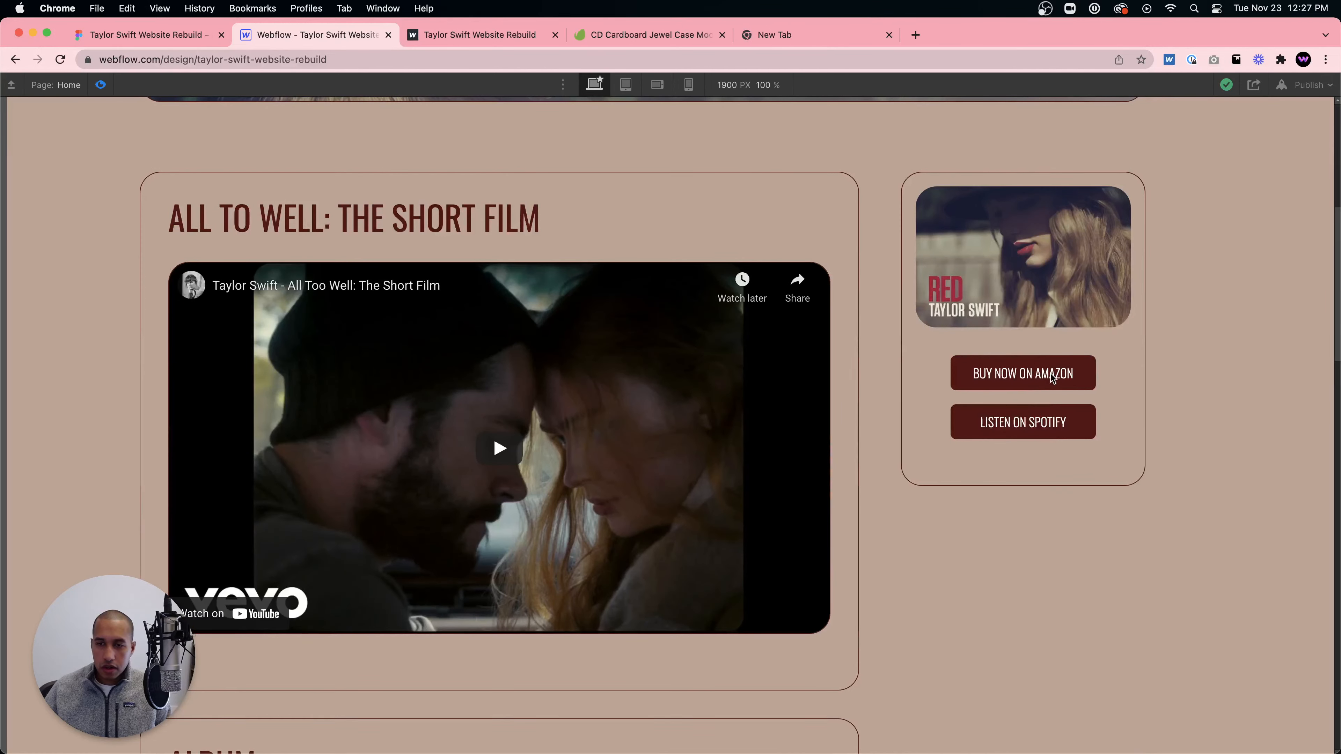
scroll(1048, 433, "down", 2)
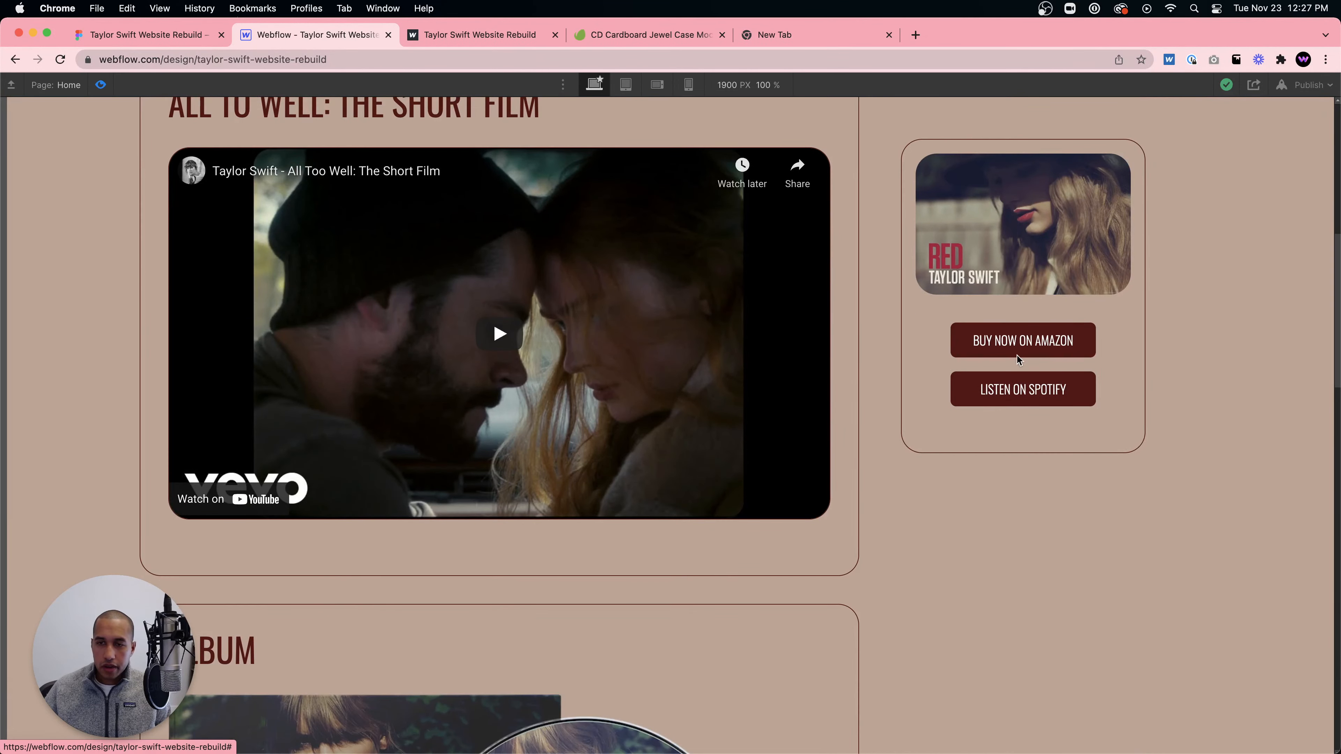
scroll(1019, 402, "down", 9)
scroll(987, 403, "down", 7)
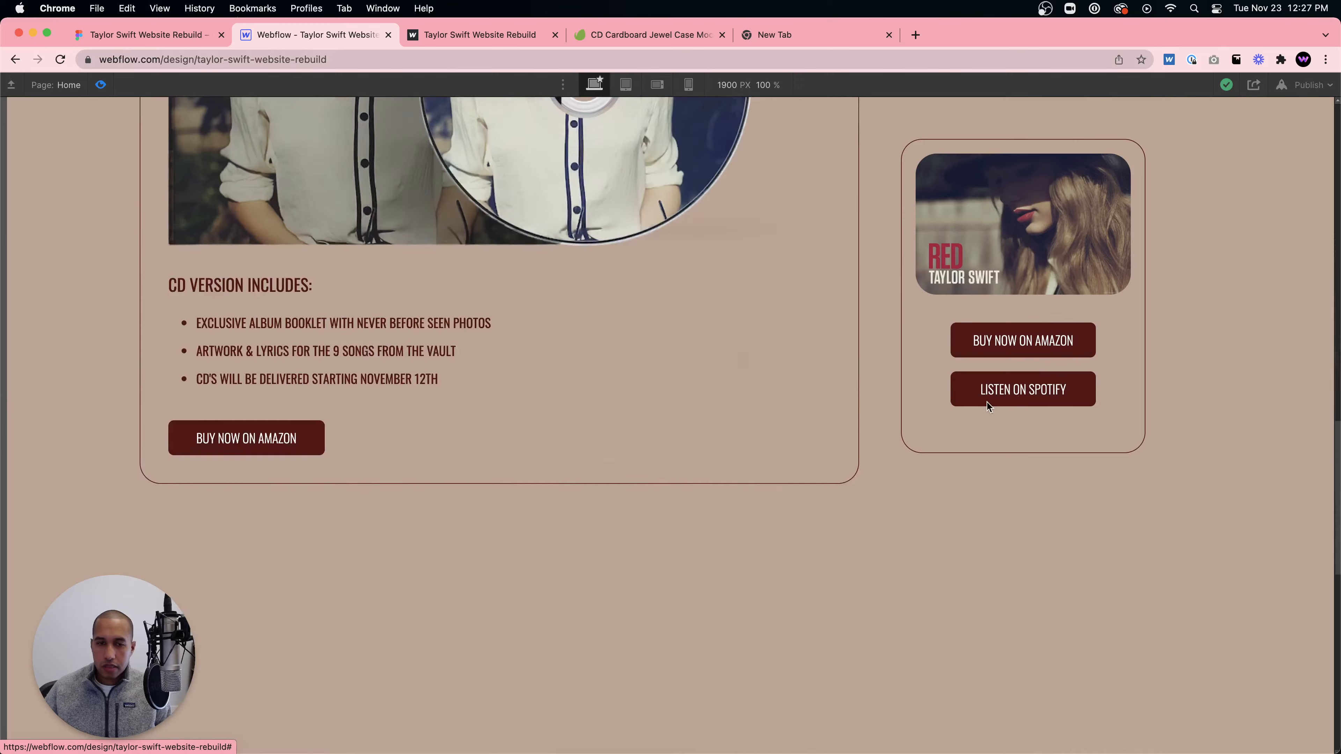
scroll(987, 404, "up", 6)
scroll(987, 399, "up", 20)
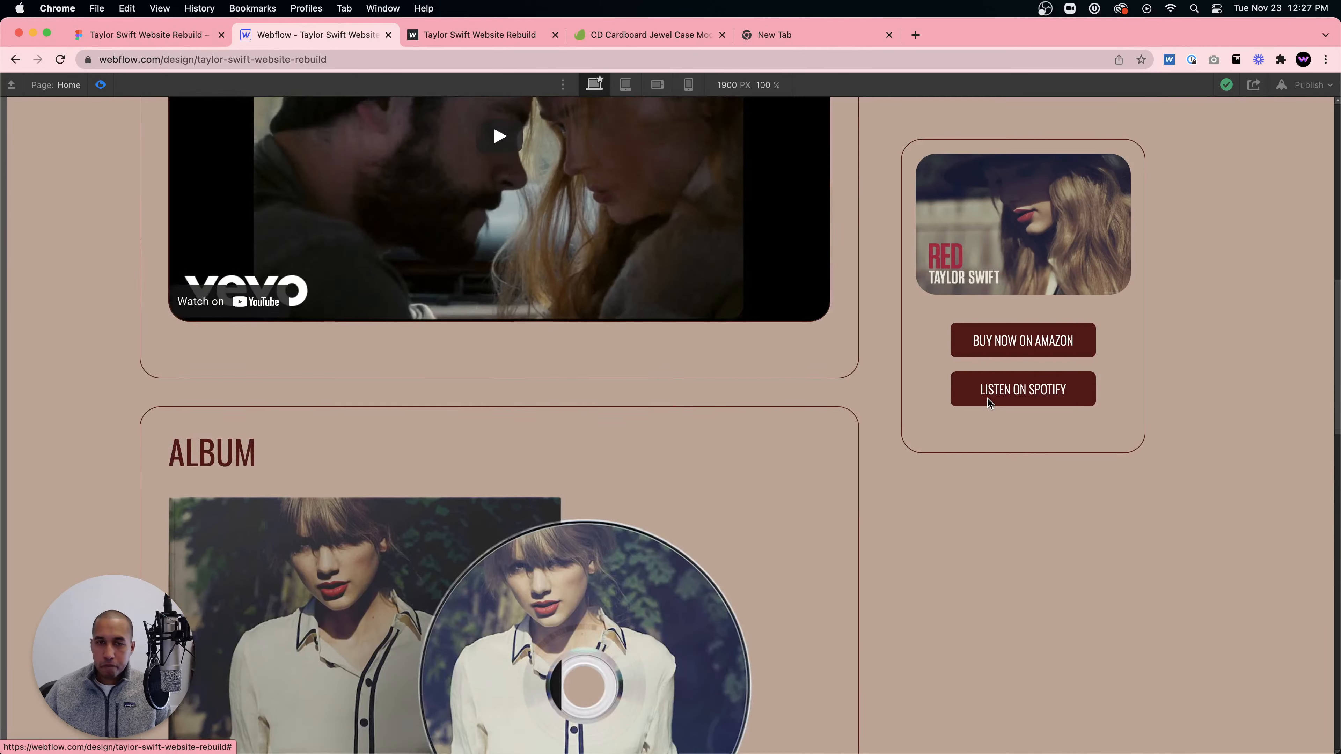
scroll(988, 397, "down", 20)
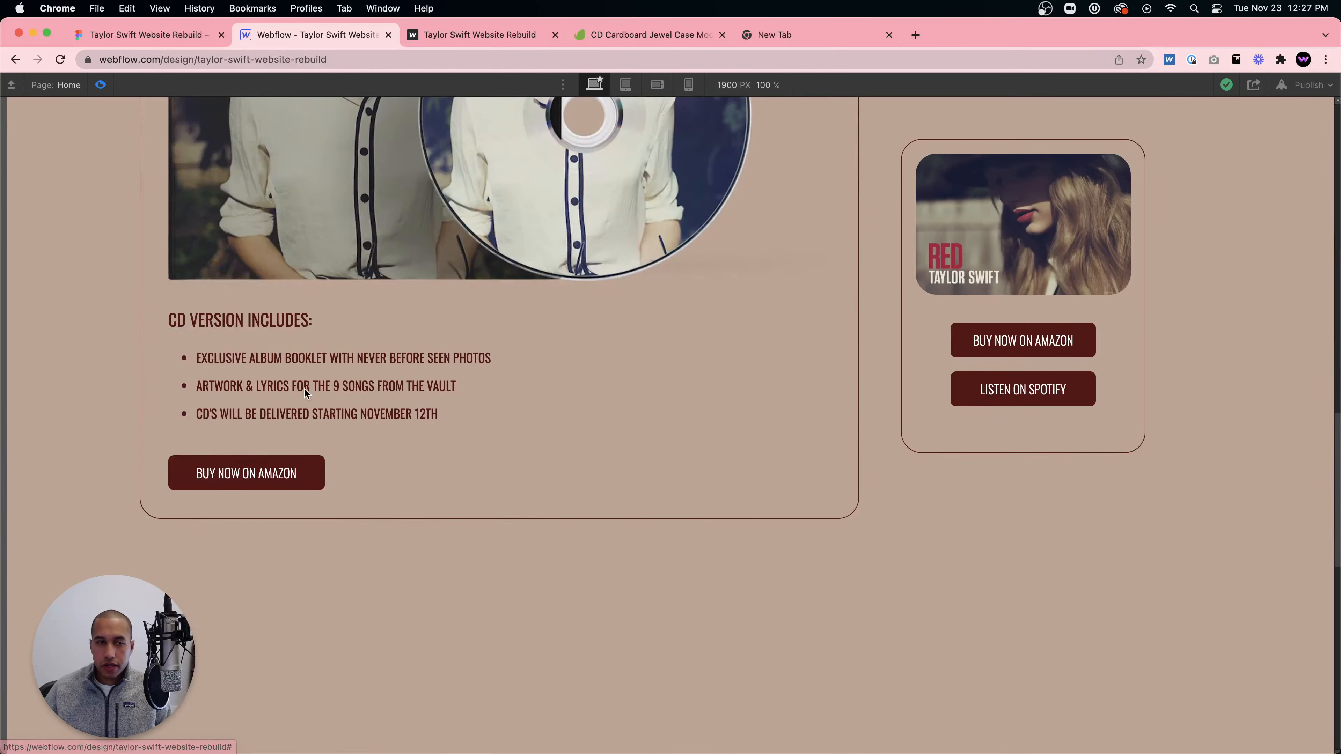
left_click(101, 85)
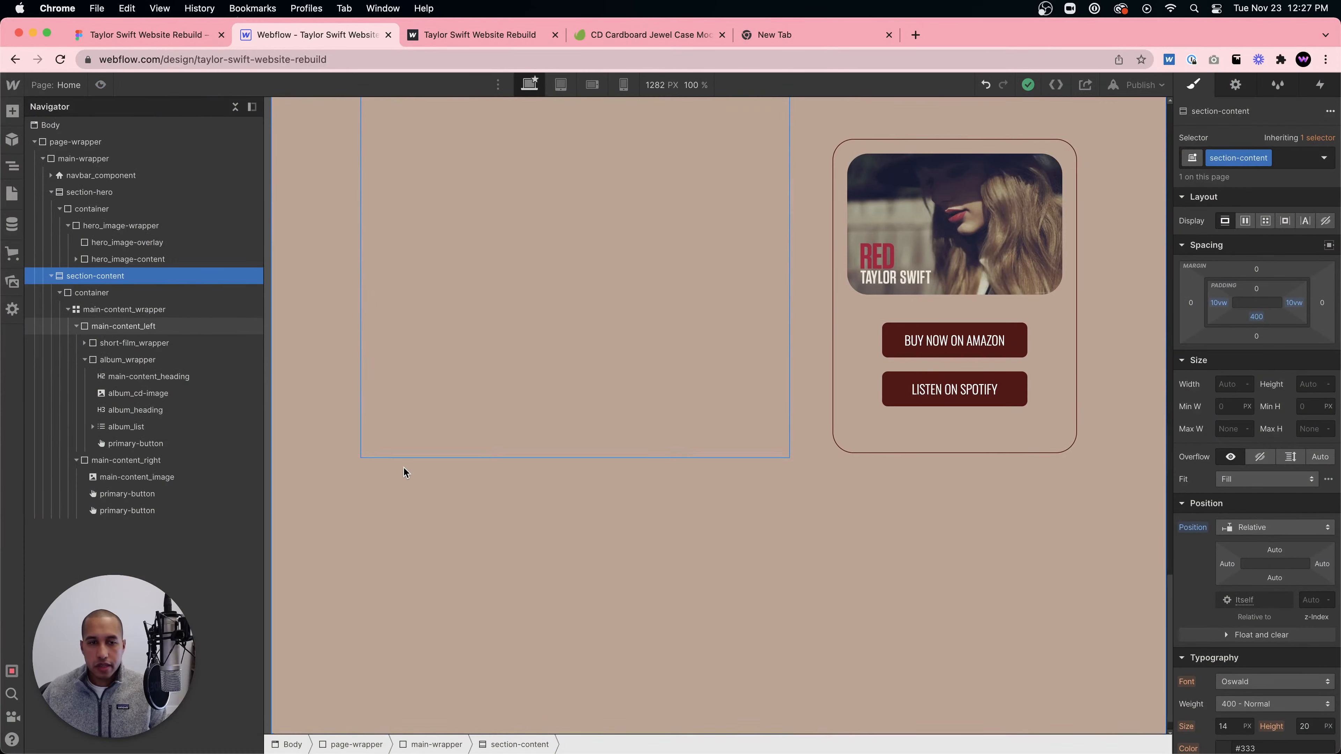
- Set the album list to no bullets and try to add another element inside the list
left_click(410, 557)
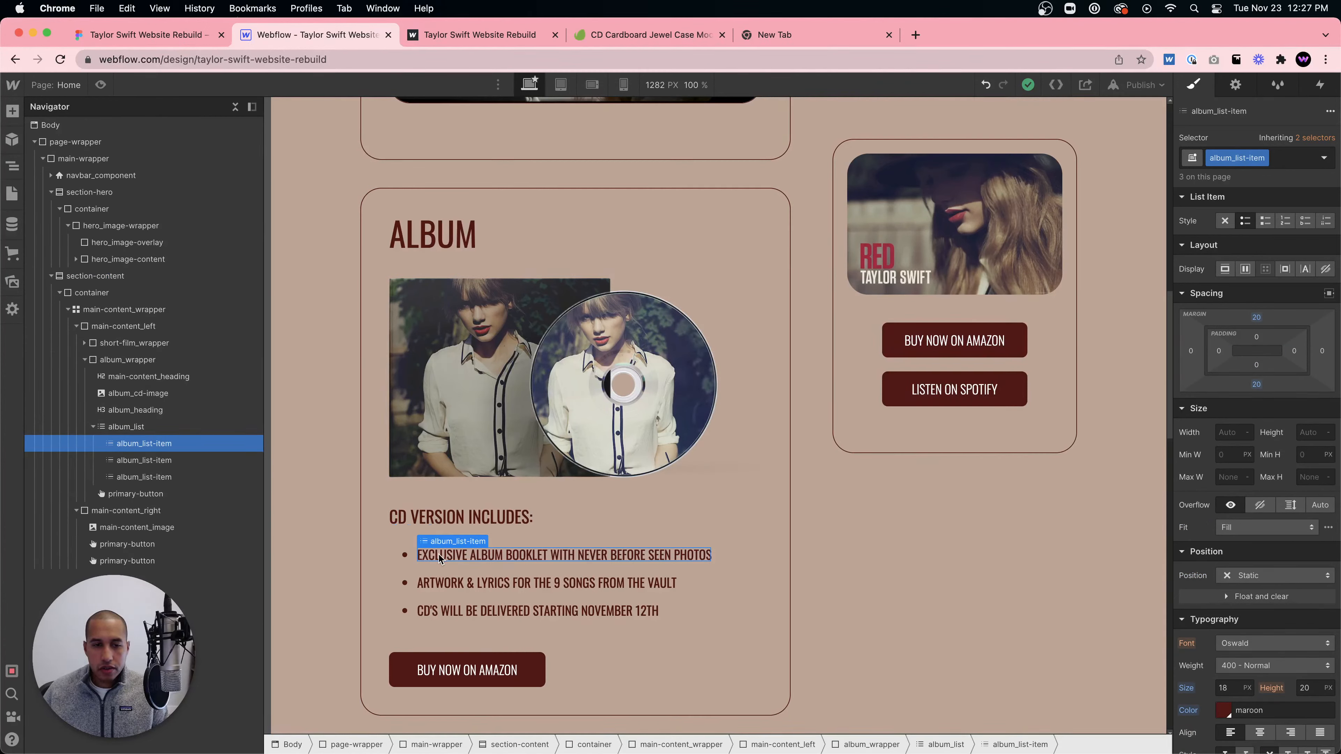
left_click(1235, 86)
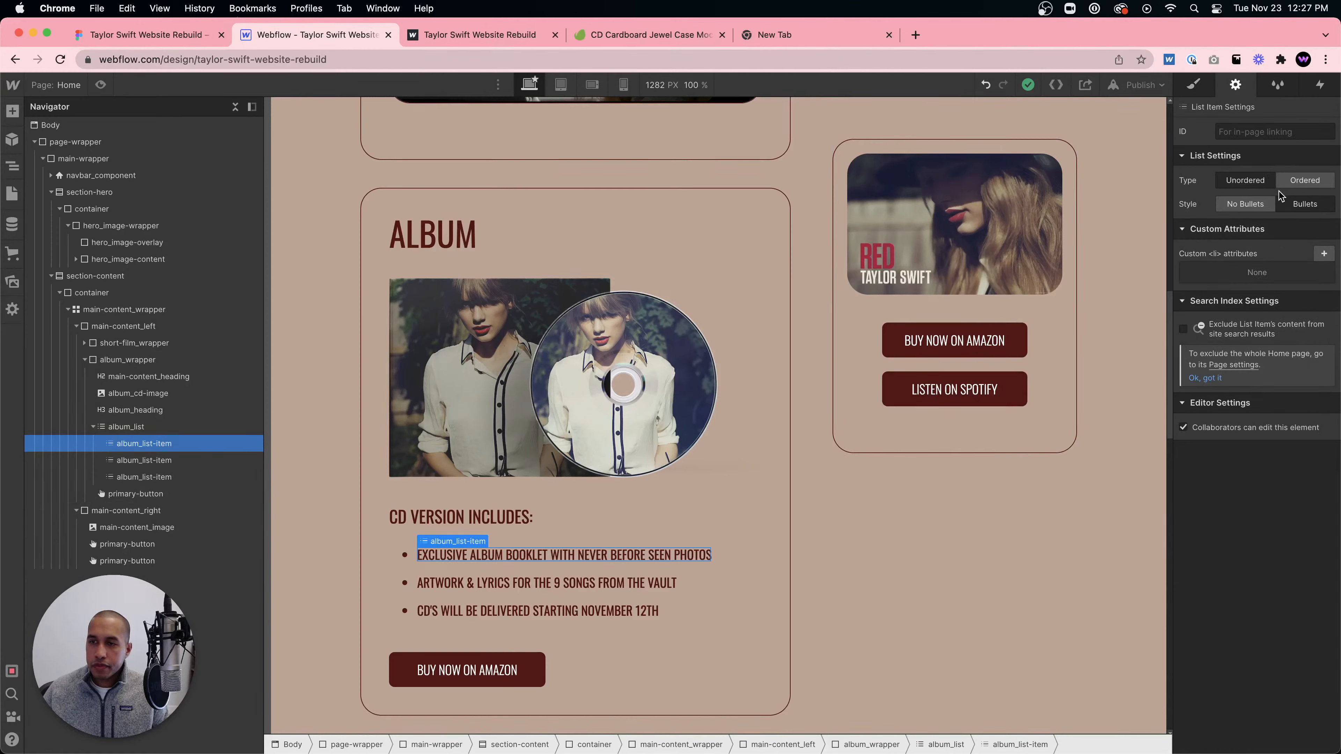
left_click(1257, 210)
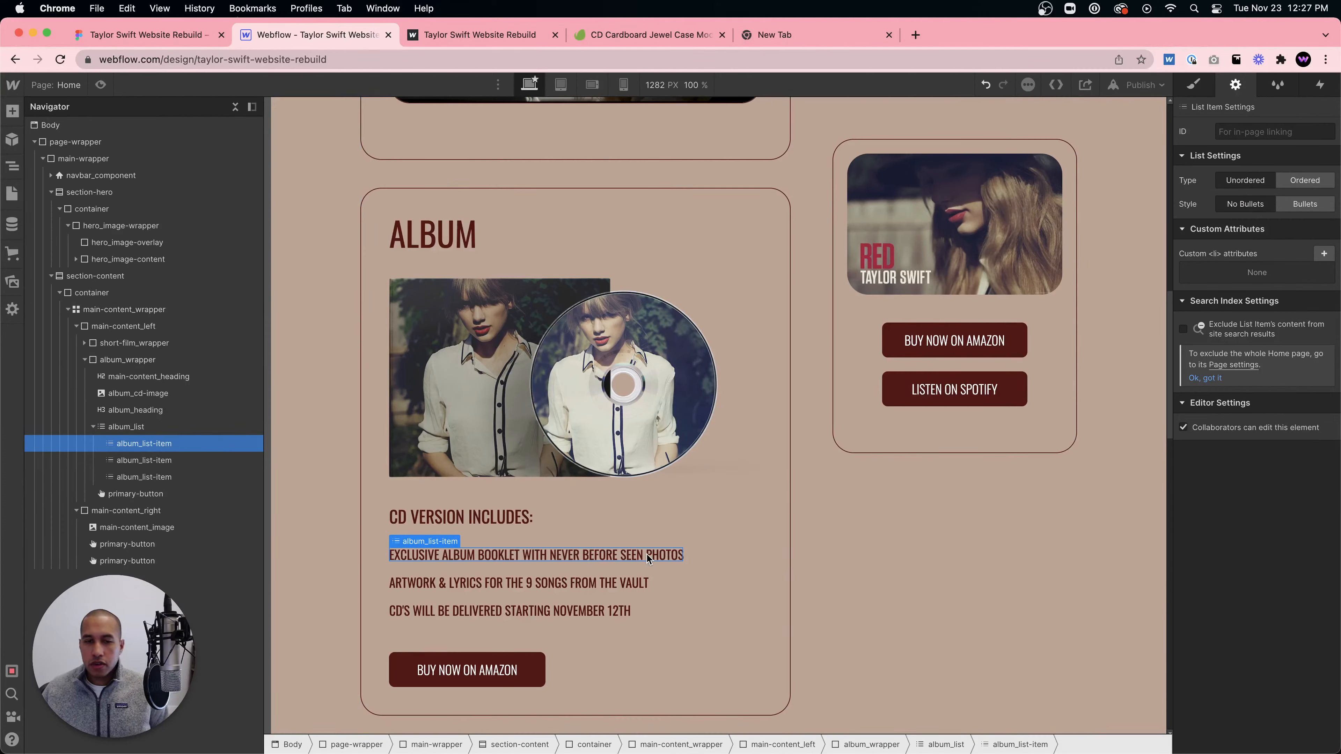
key("super+e")
type("d")
key("Return")
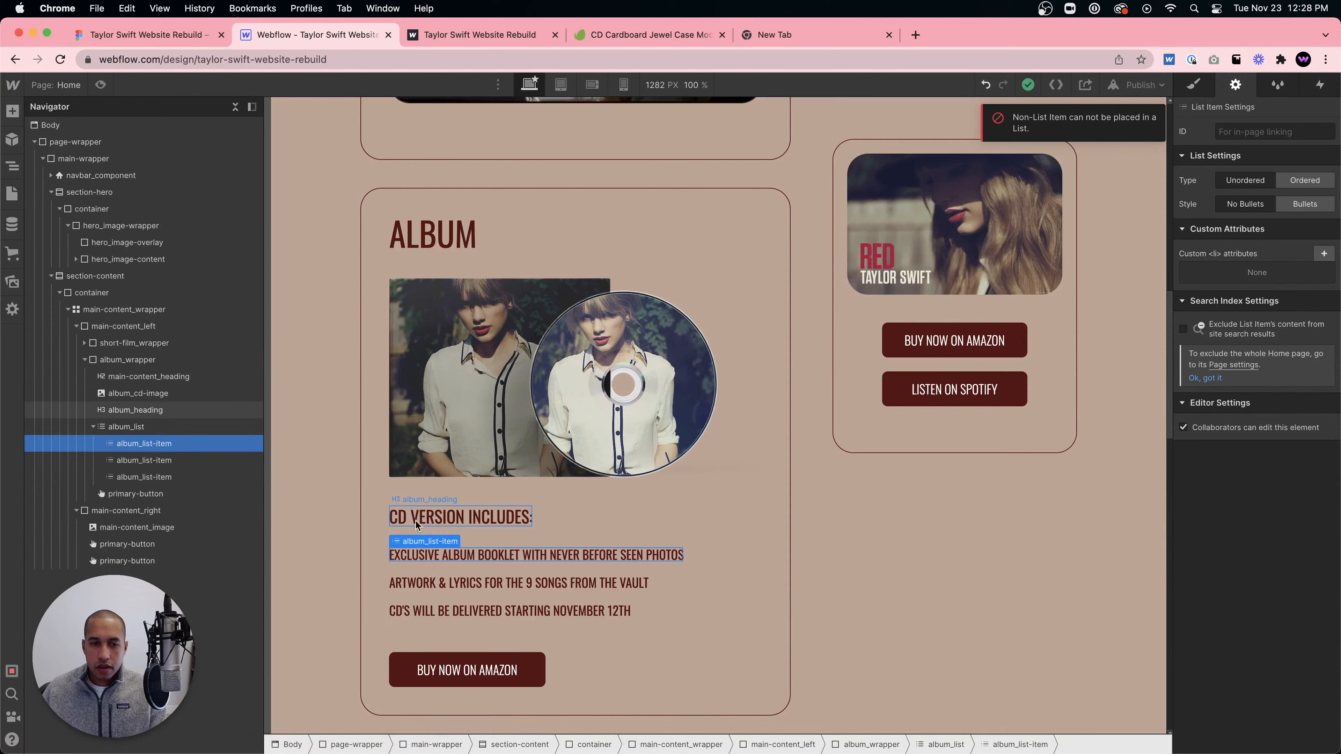
key("Up")
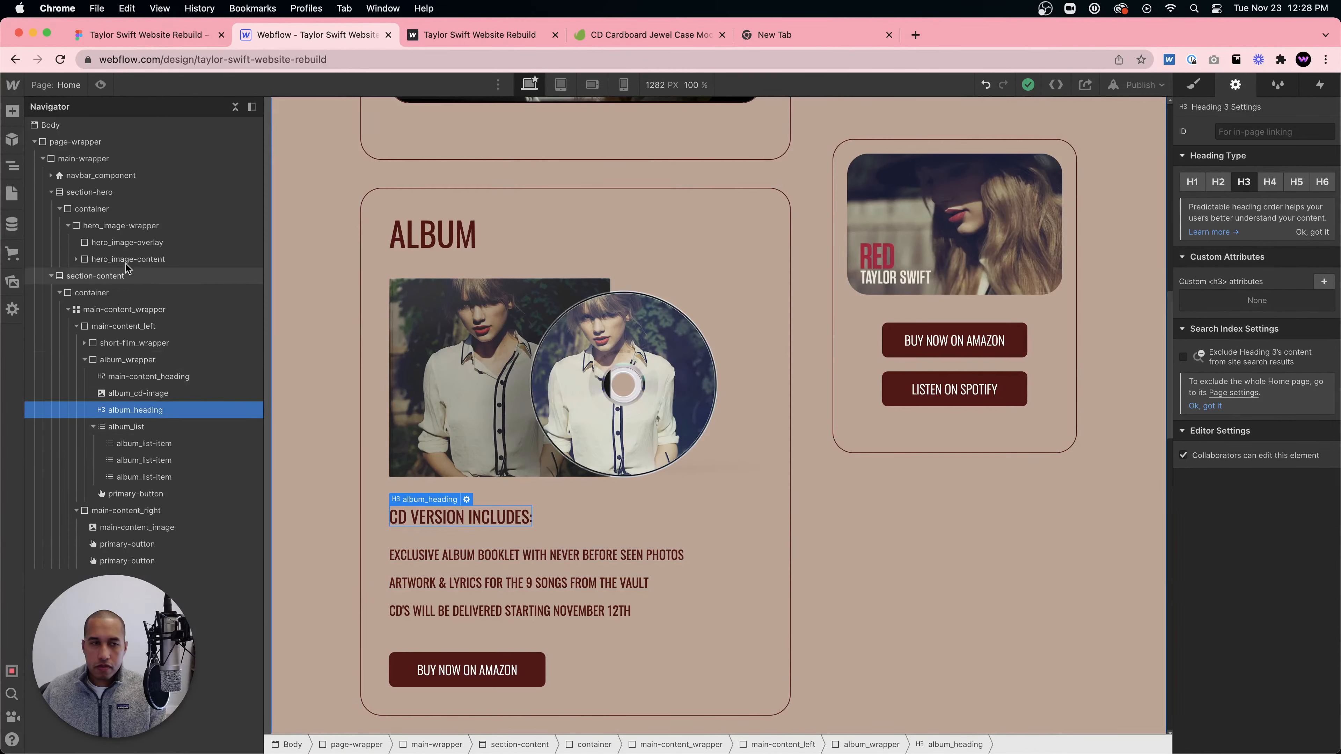
- Preview the page to check how the album list looks without bullets
left_click(101, 84)
scroll(315, 379, "down", 10)
scroll(317, 384, "up", 4)
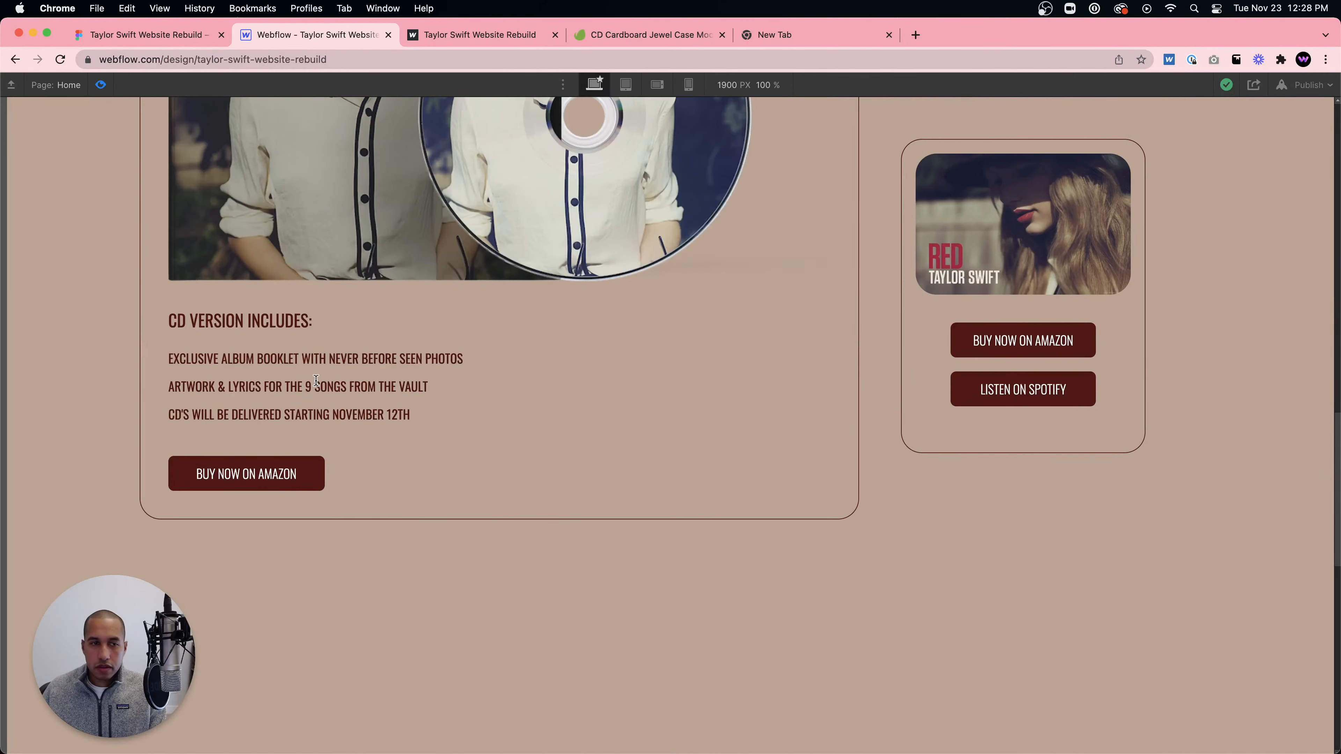
left_click(100, 84)
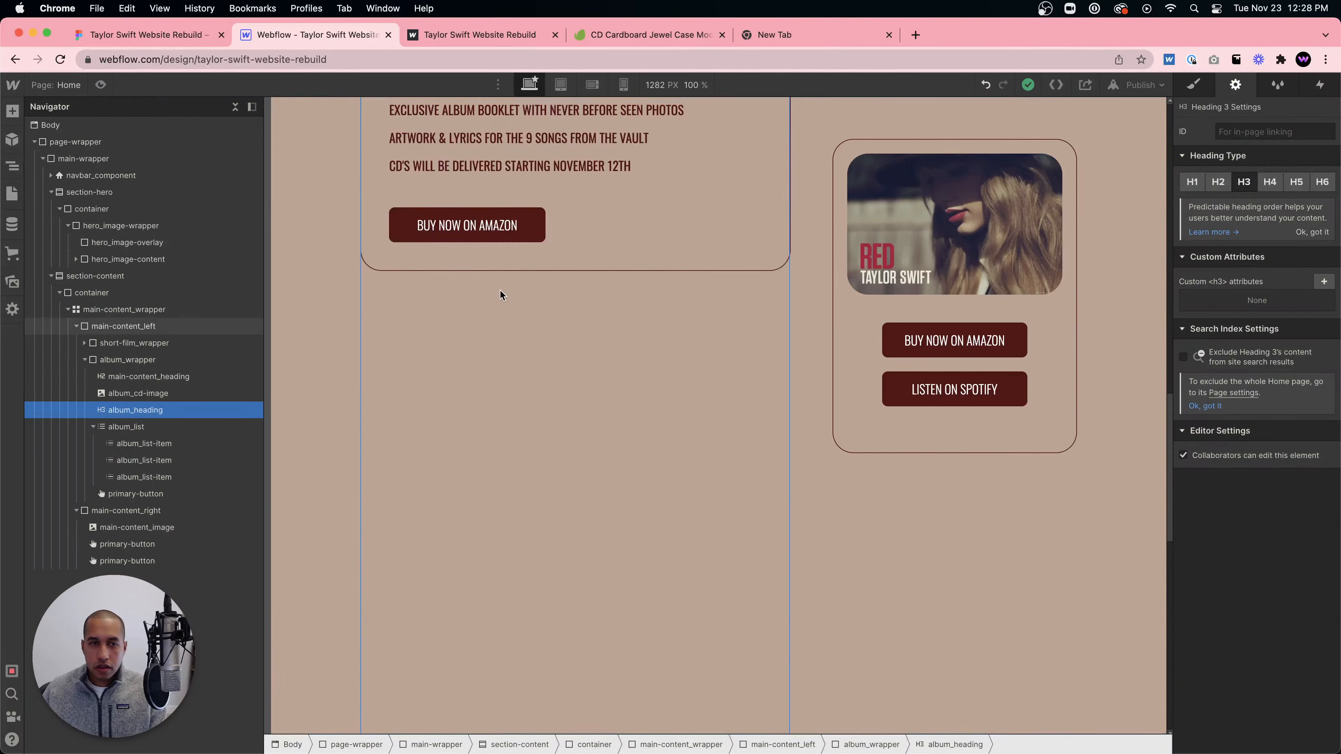
- Try ordered numbering on the album list and restore the unordered bulleted style
scroll(486, 307, "up", 5)
left_click(452, 396)
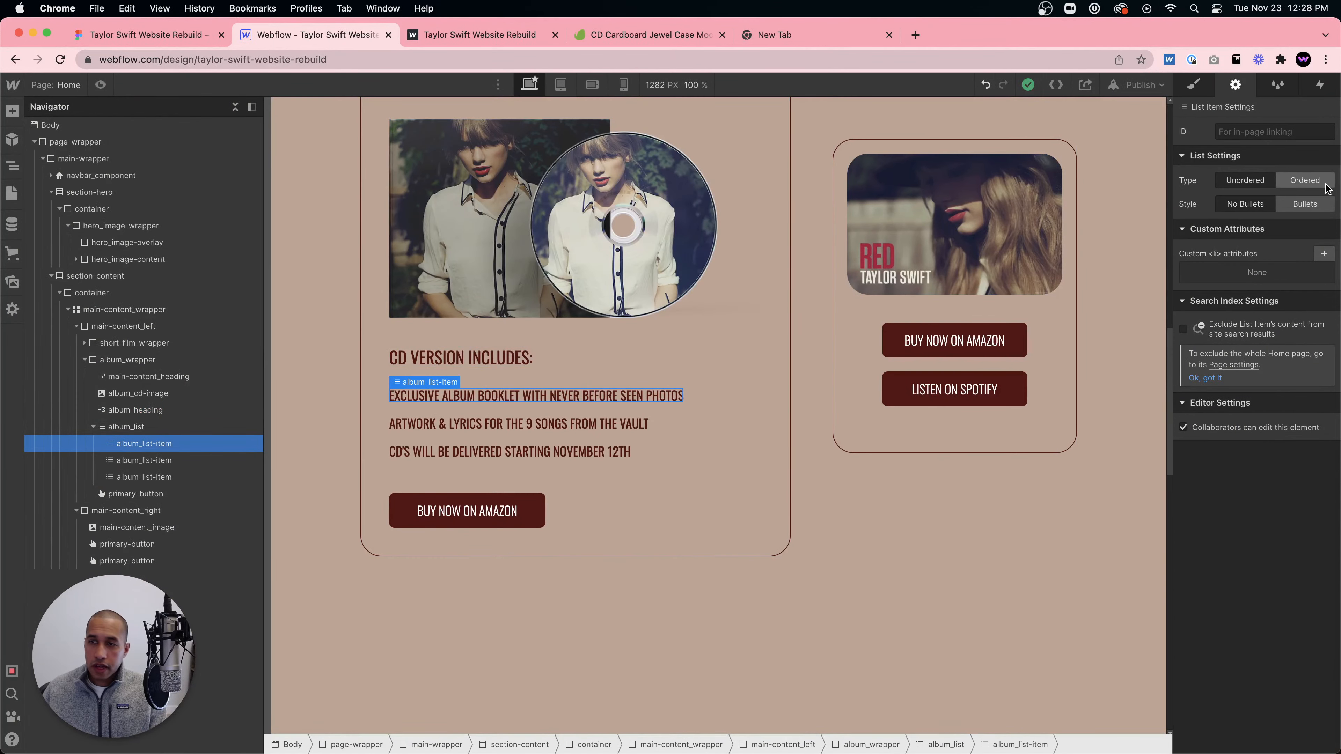
left_click(1314, 182)
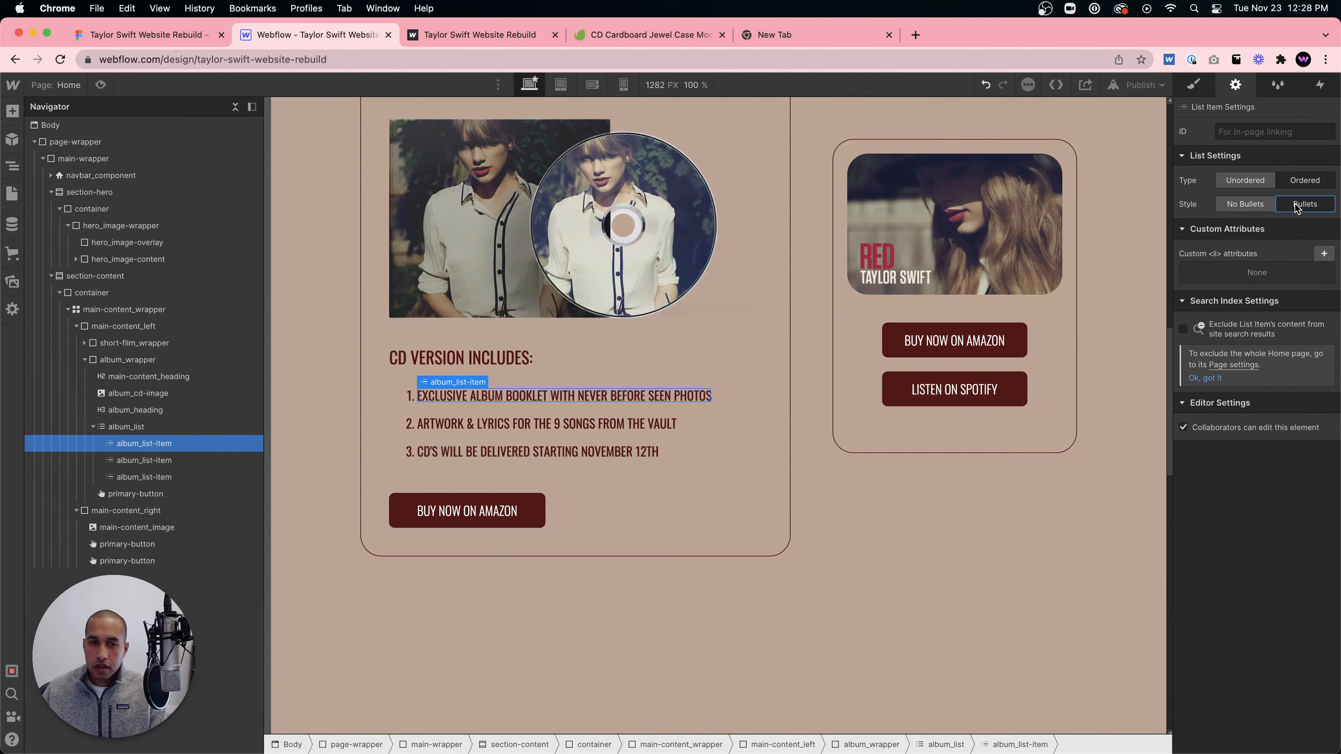
left_click(1249, 185)
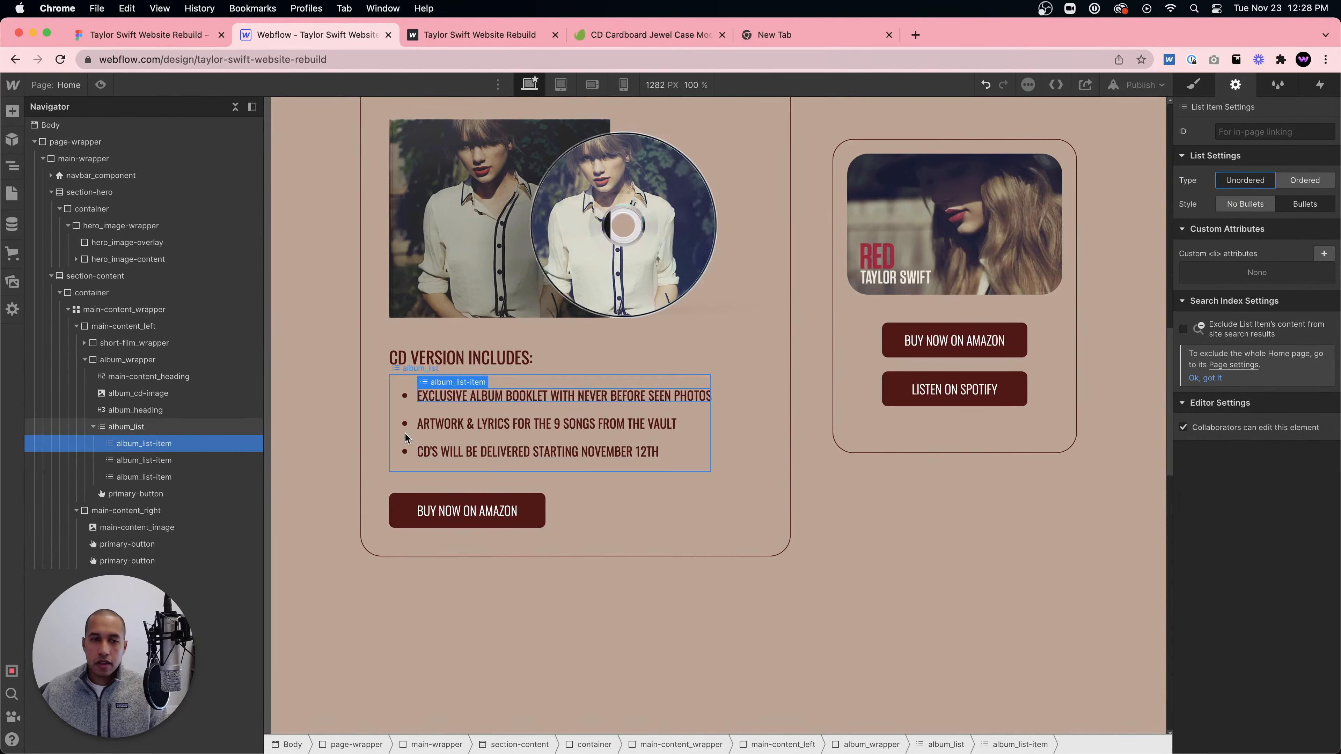
- Select album_list and preview the page to check the bullets, indentation and spacing in the album card
left_click(424, 383)
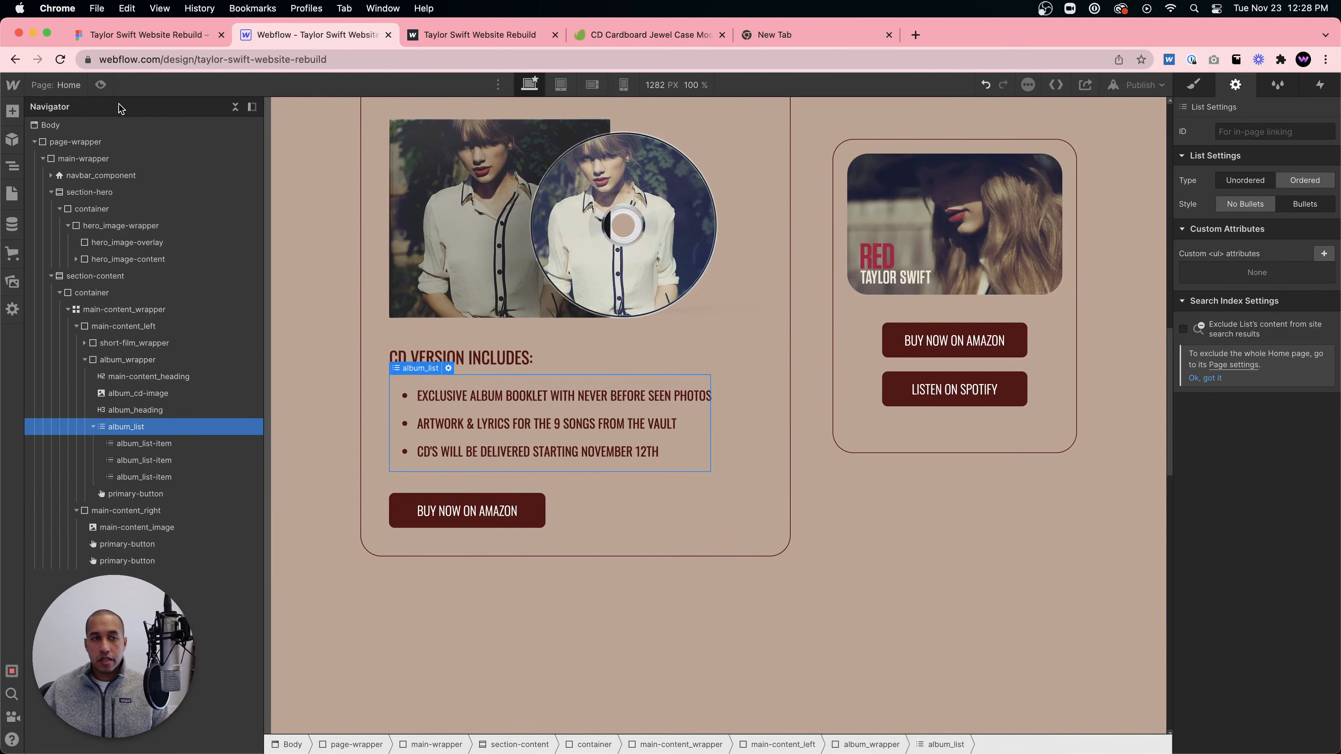
left_click(101, 85)
scroll(502, 354, "down", 5)
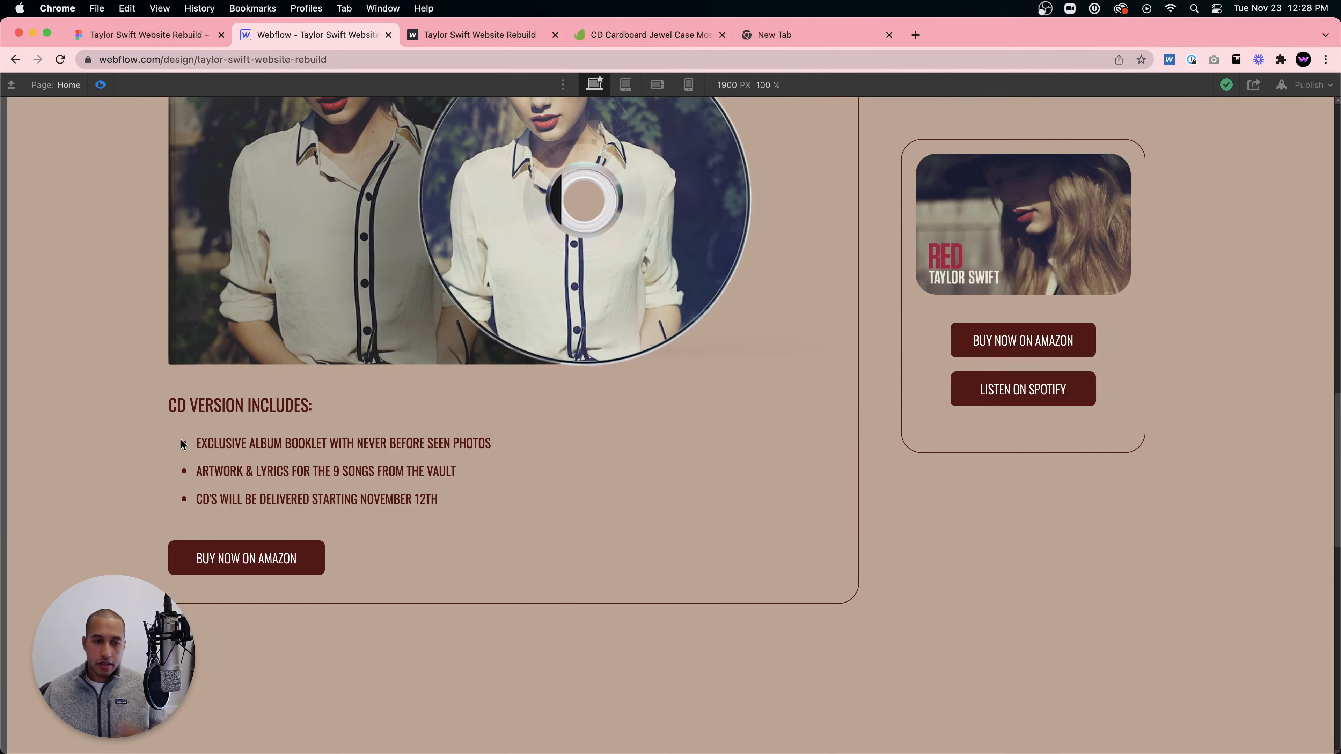
scroll(299, 493, "down", 1)
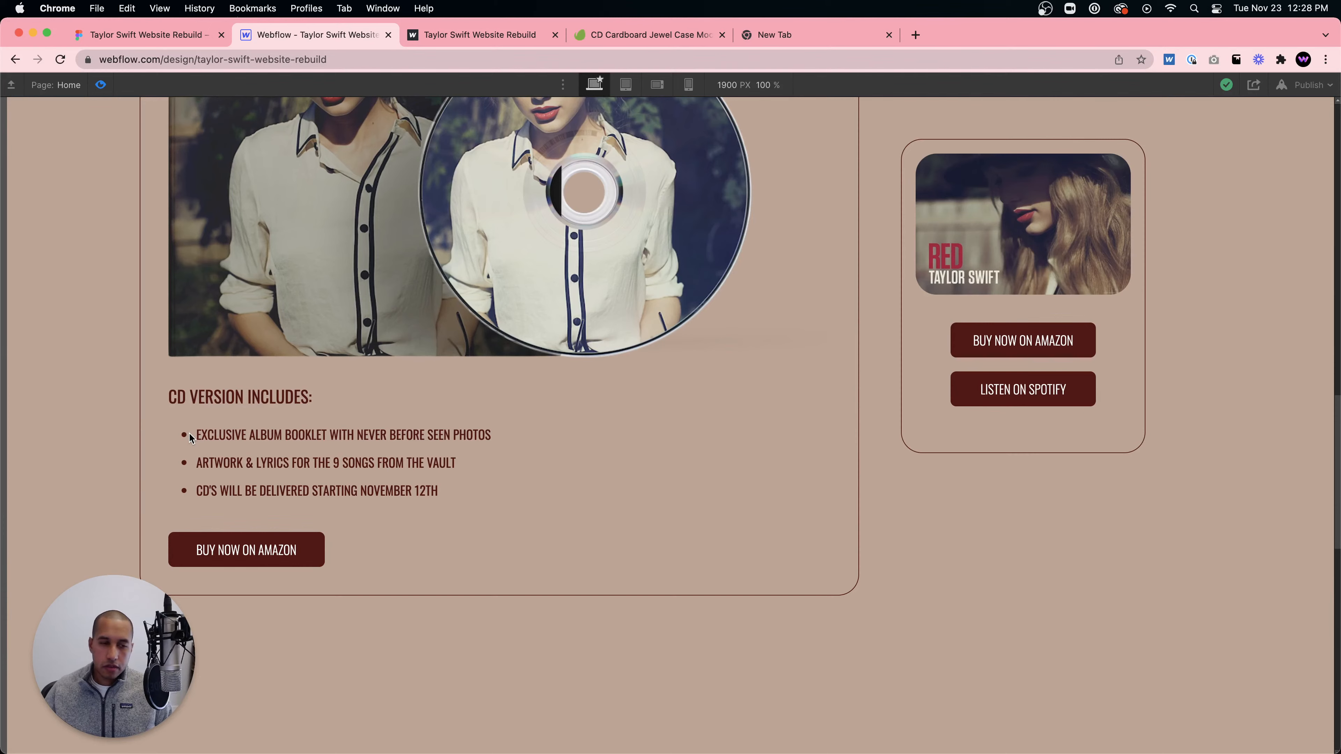
scroll(294, 412, "up", 6)
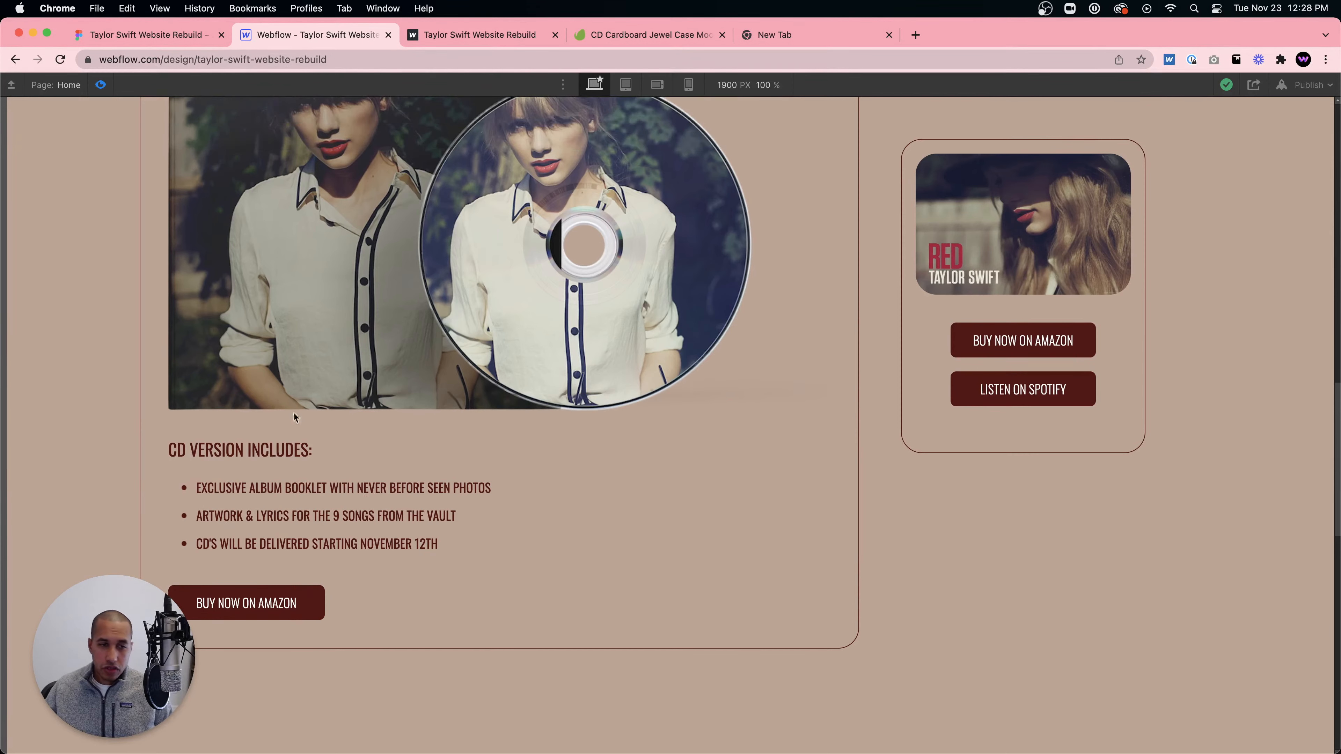
scroll(303, 407, "down", 11)
scroll(303, 407, "up", 5)
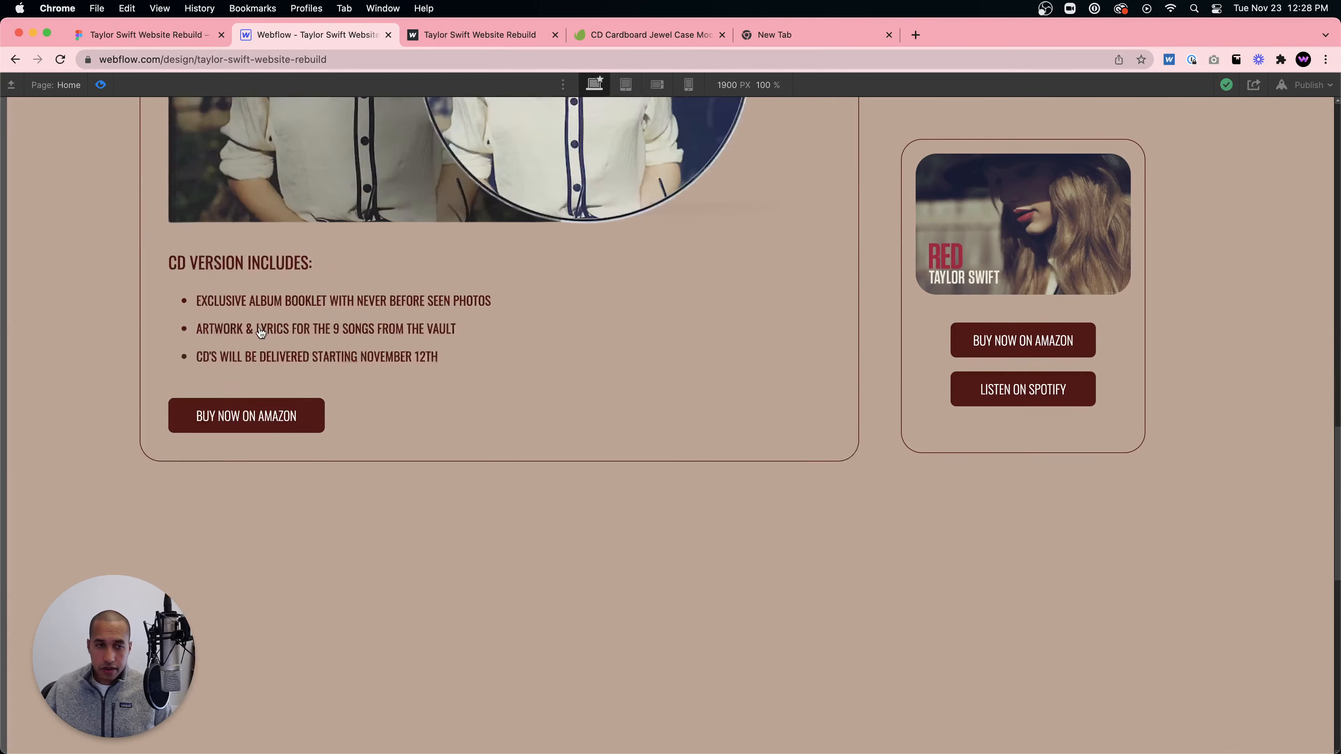
- Duplicate the album_wrapper card inside main-content_left
left_click(100, 85)
left_click(93, 426)
left_click(94, 364)
left_click(85, 360)
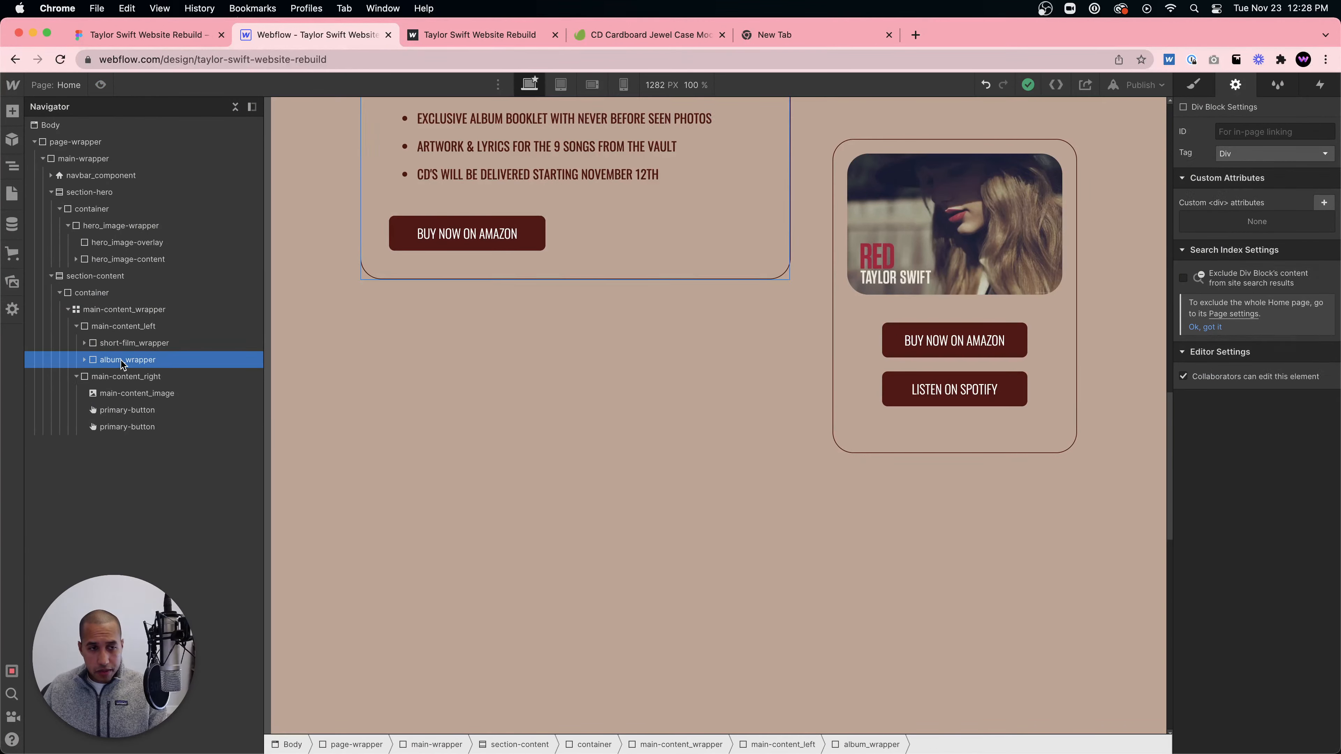
key("super+d")
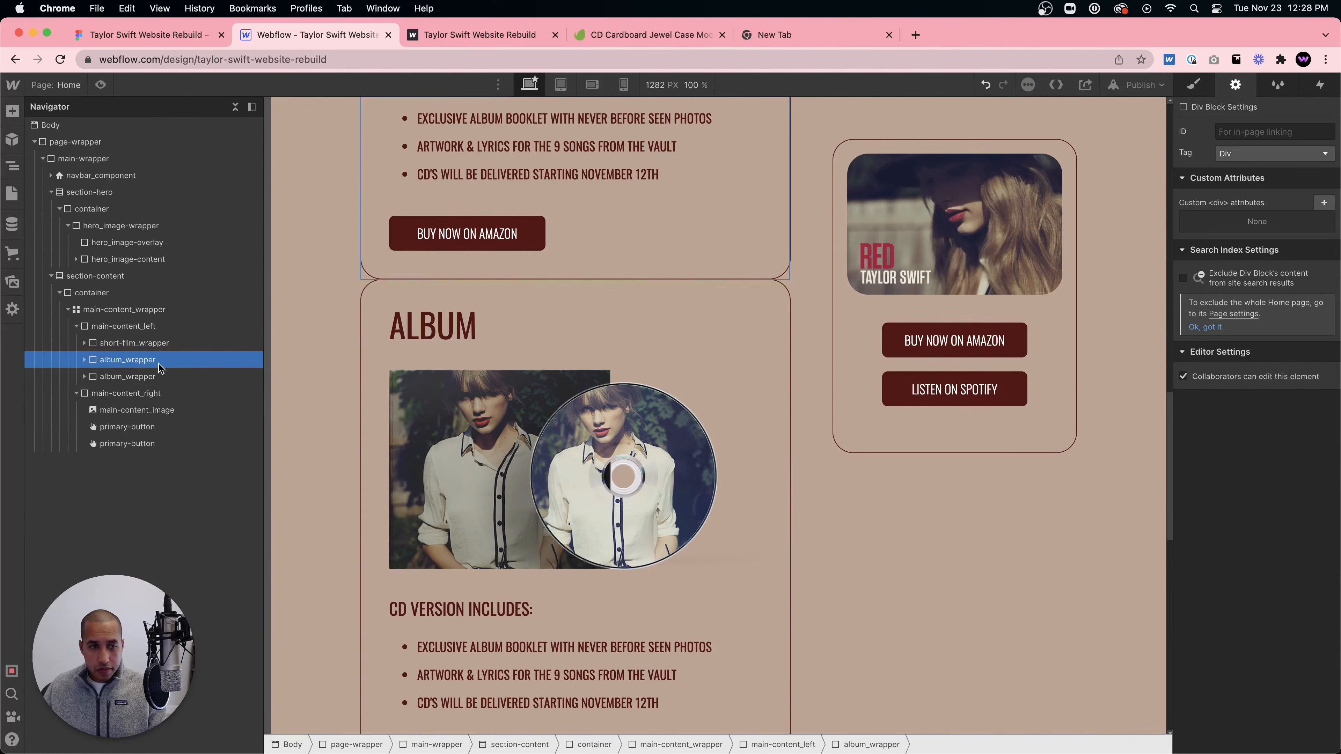
- Set the bottom margin of album_wrapper to 40 px to separate the two album cards
left_click(1193, 85)
left_click_drag(1256, 436, 1261, 462)
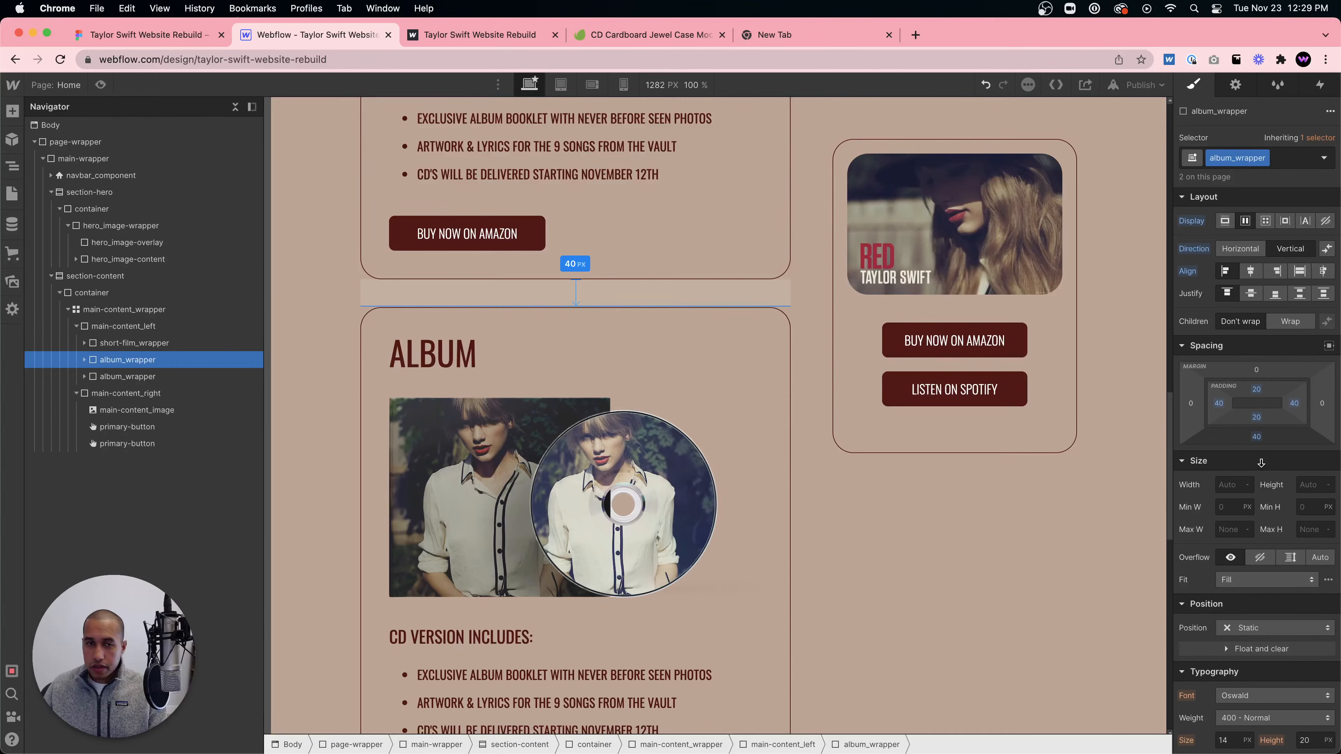
left_click(851, 485)
- Change the first album card's heading to "ALBUM - CD"
left_click(496, 353)
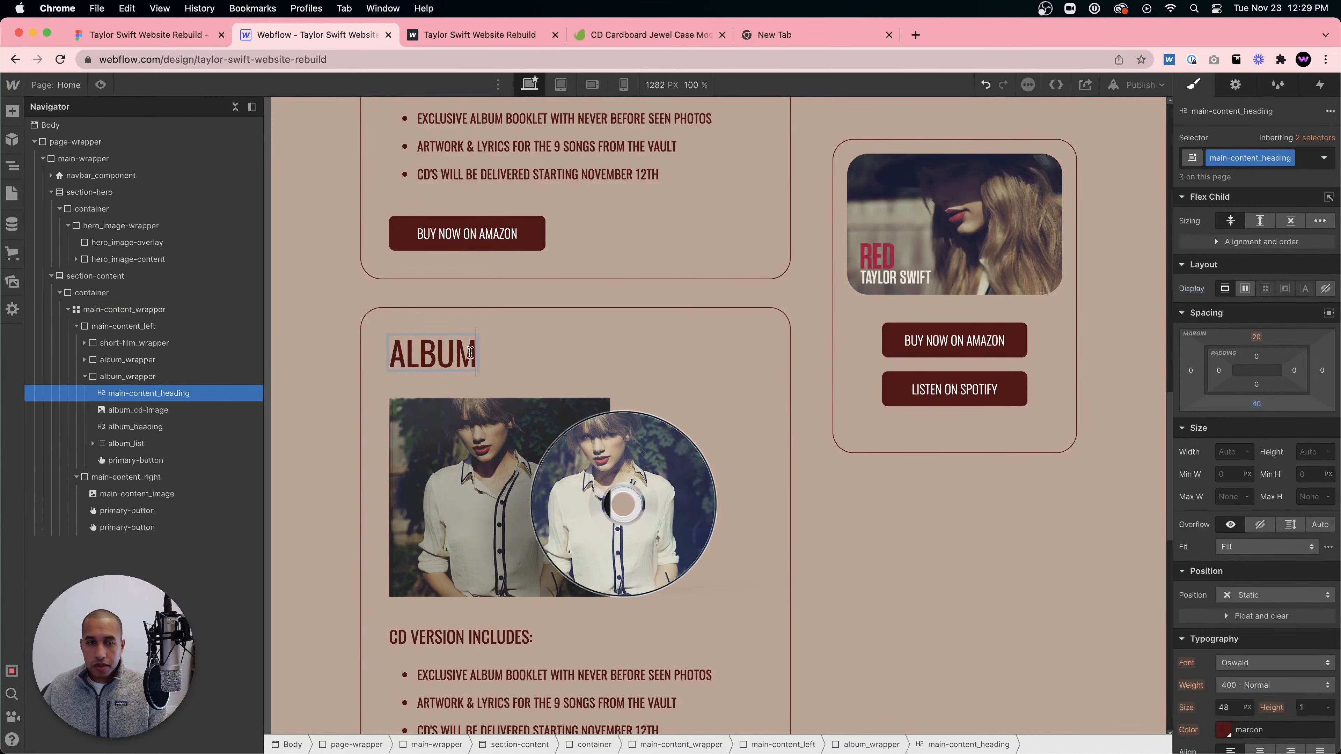
scroll(503, 338, "up", 6)
double_click(450, 378)
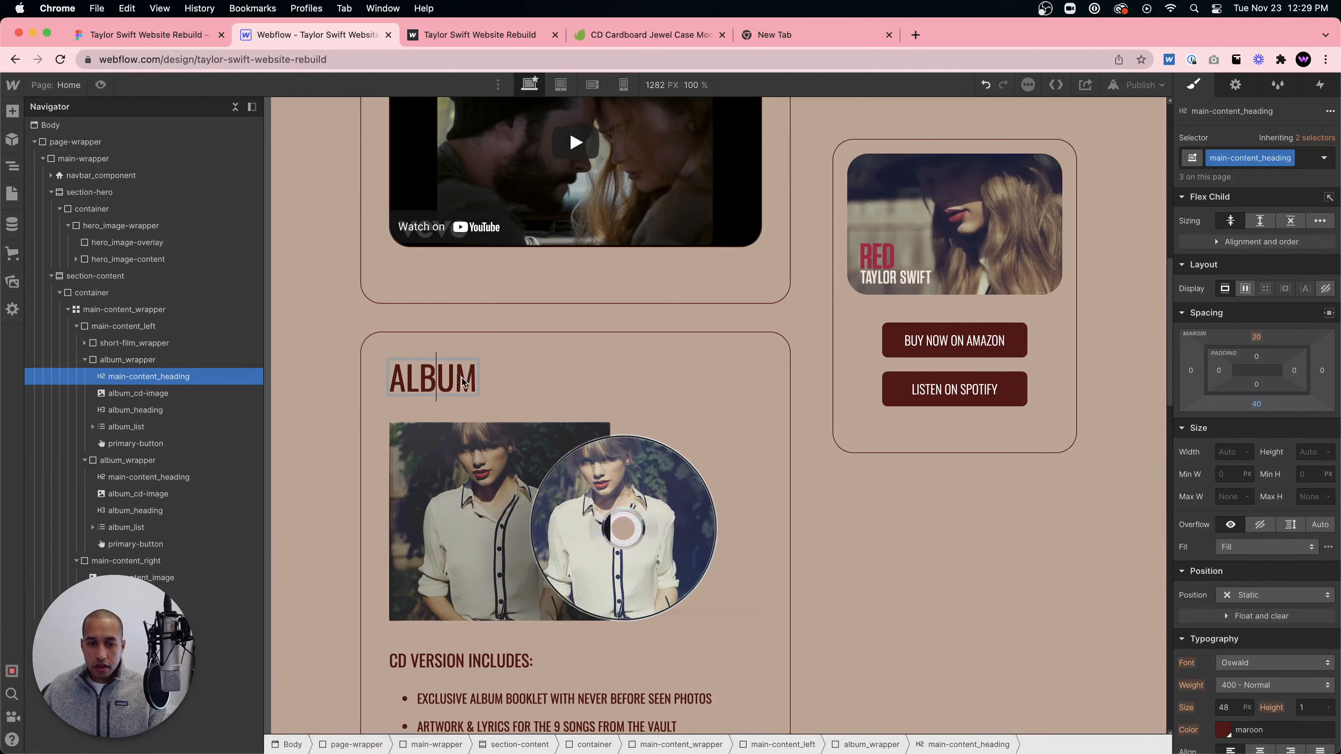
type("- CD")
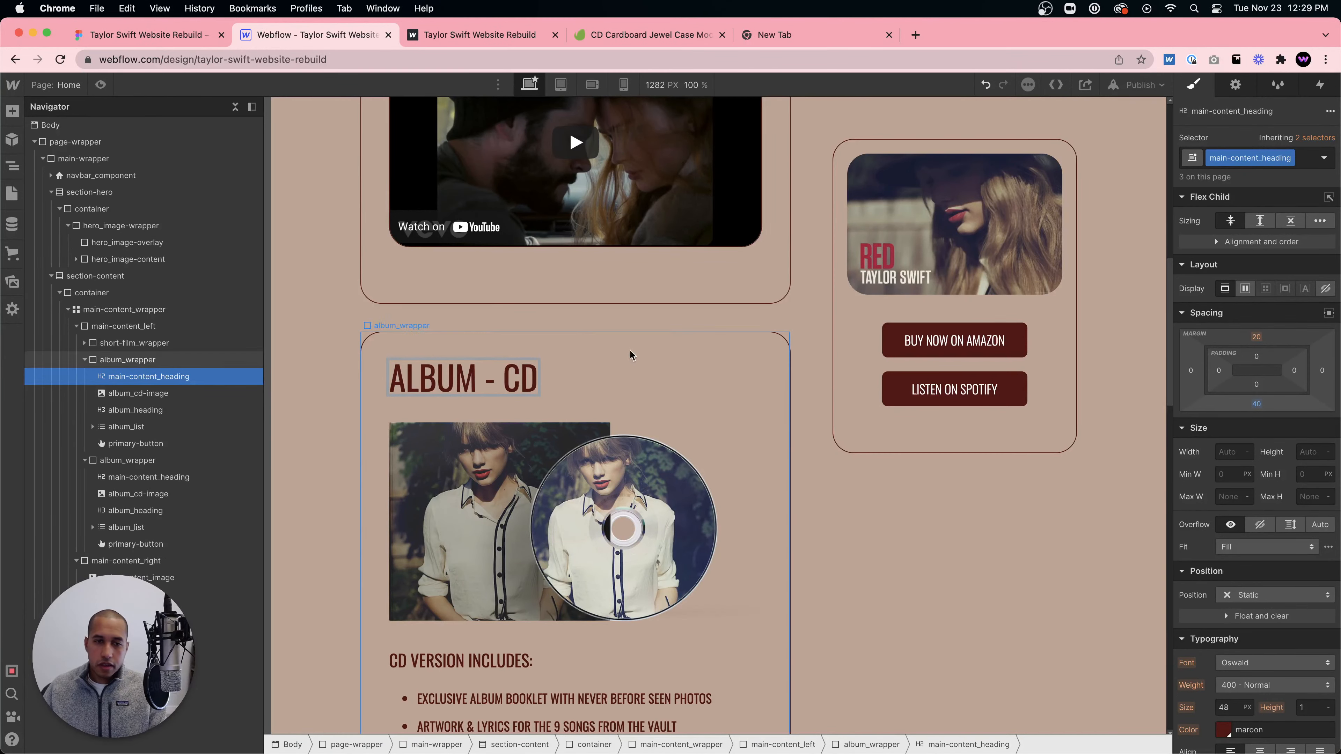
- Replace the whole heading text of the first album card with "CD"
scroll(632, 354, "down", 5)
double_click(436, 659)
left_click(478, 665)
scroll(474, 530, "up", 5)
double_click(504, 391)
key("super+a")
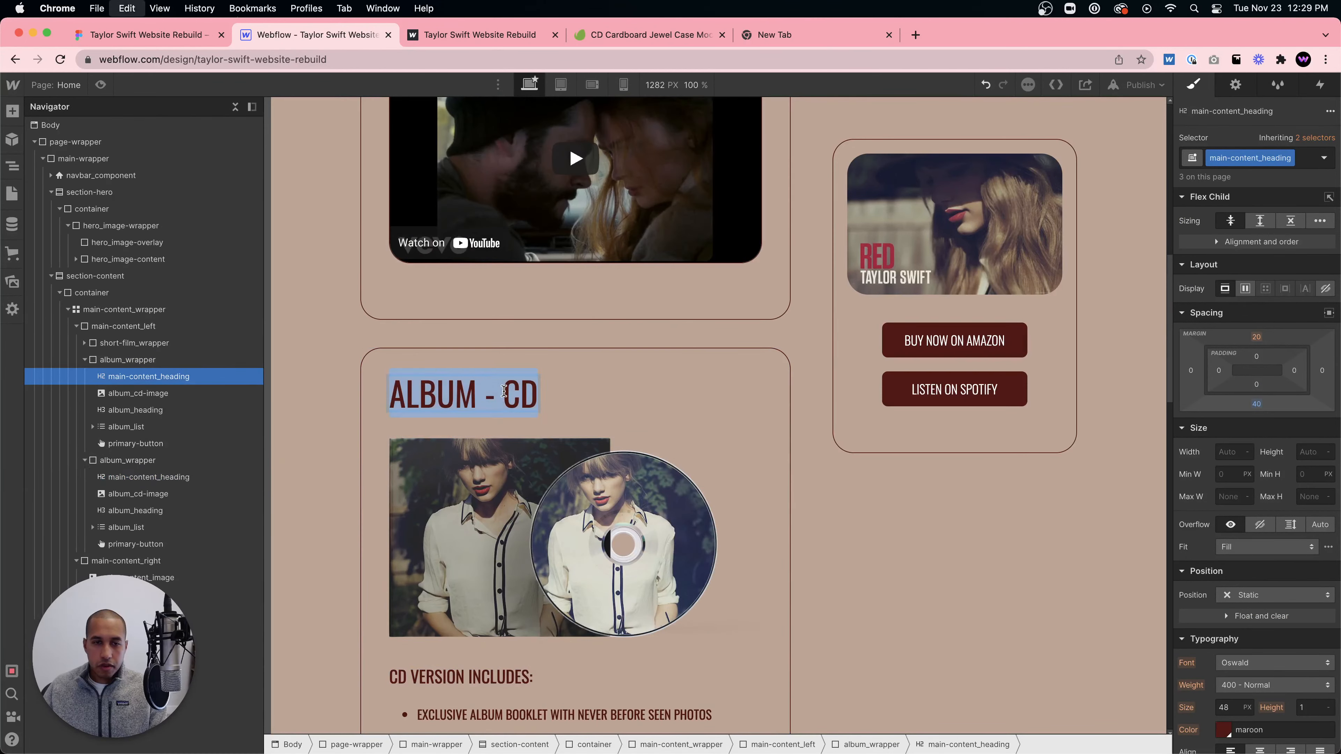
type("CD")
left_click(593, 392)
- Replace the heading text of the duplicated album card with "VINYL"
scroll(586, 396, "down", 7)
left_click(444, 518)
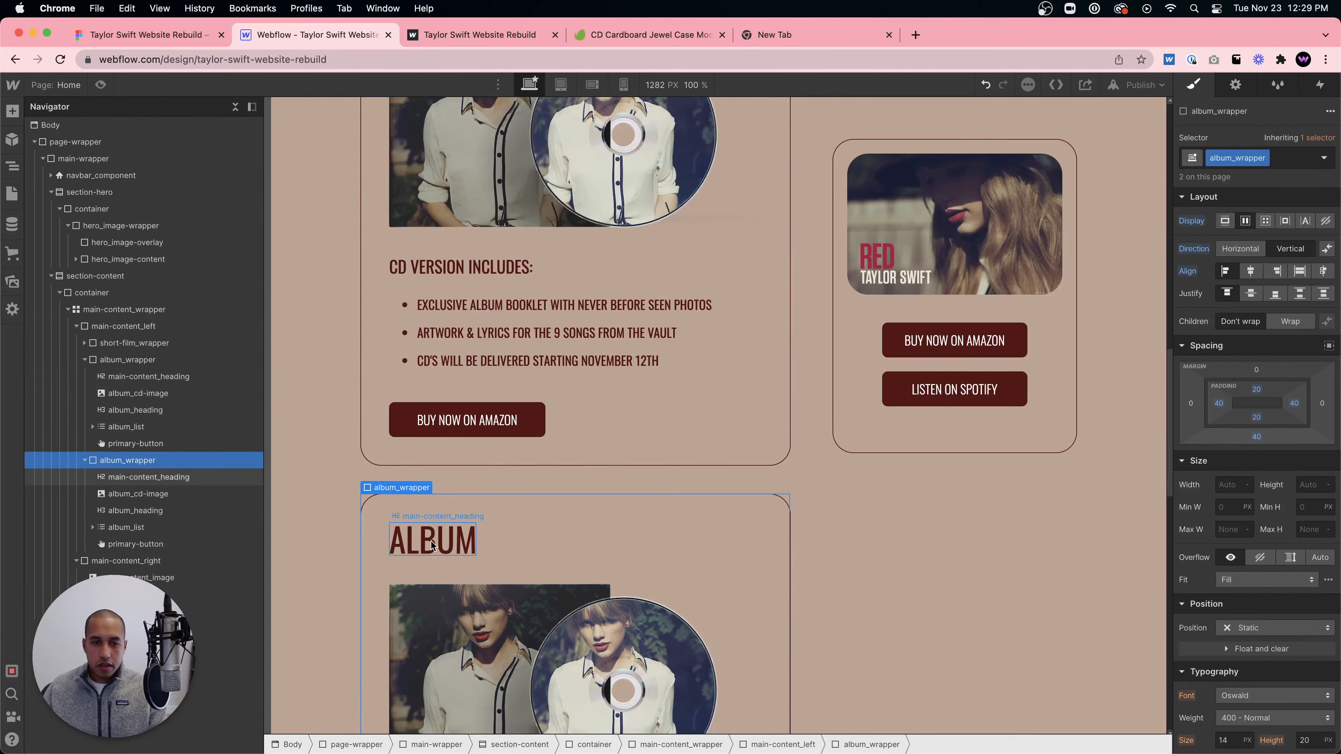
double_click(431, 546)
type("VINYL")
- Review the CD and Vinyl cards and switch to the CD Cardboard Jewel Case Mockup page on Envato Elements
scroll(557, 260, "up", 5)
left_click(536, 226)
scroll(535, 226, "up", 3)
scroll(536, 226, "down", 8)
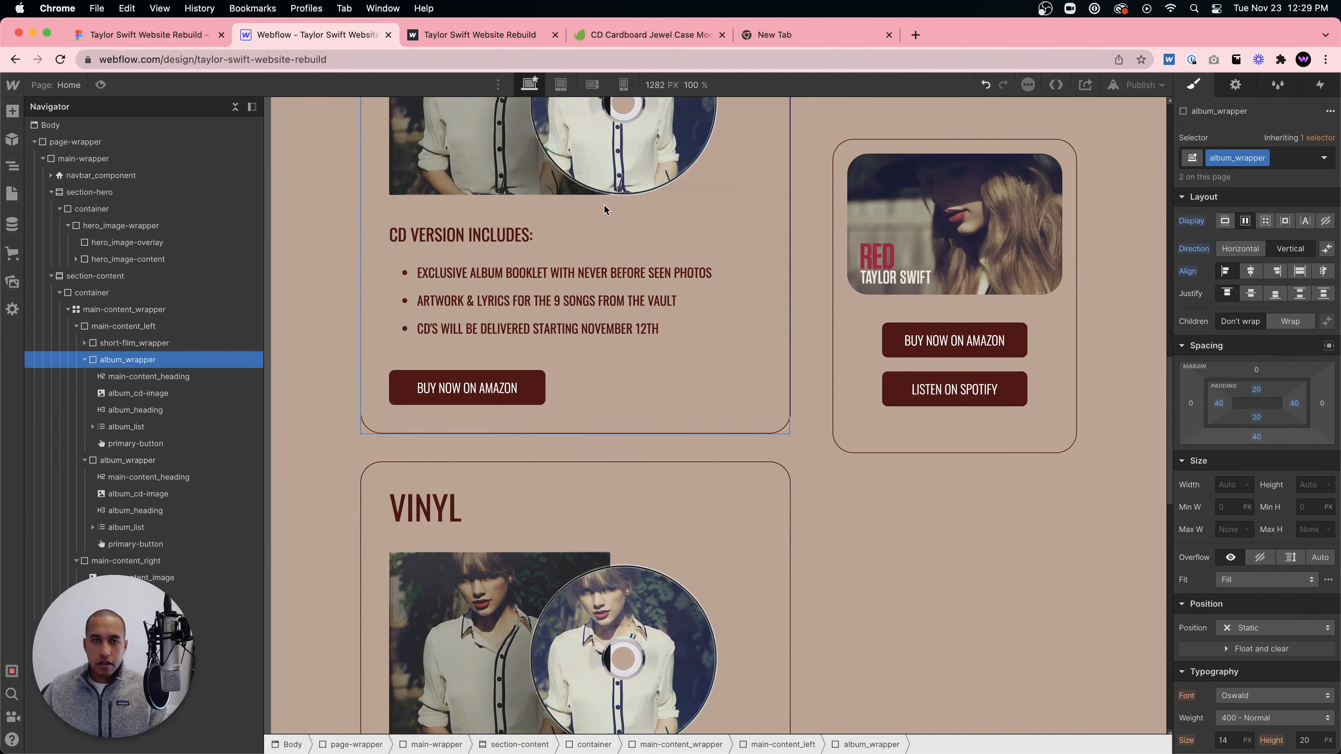
left_click(612, 34)
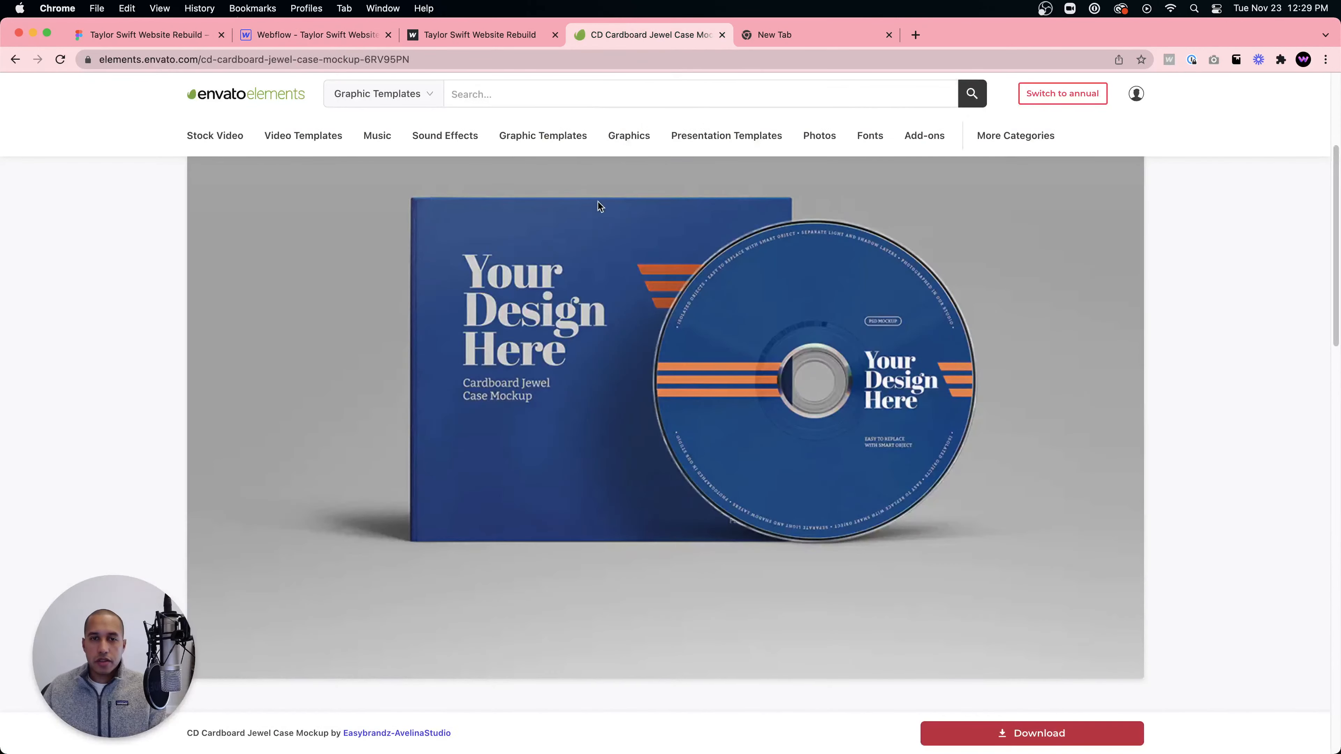
- Search the graphic templates for "vinyl mockup" and open the Vinyl Record Album Mock-Ups item
left_click(519, 93)
type("vinyl mockup")
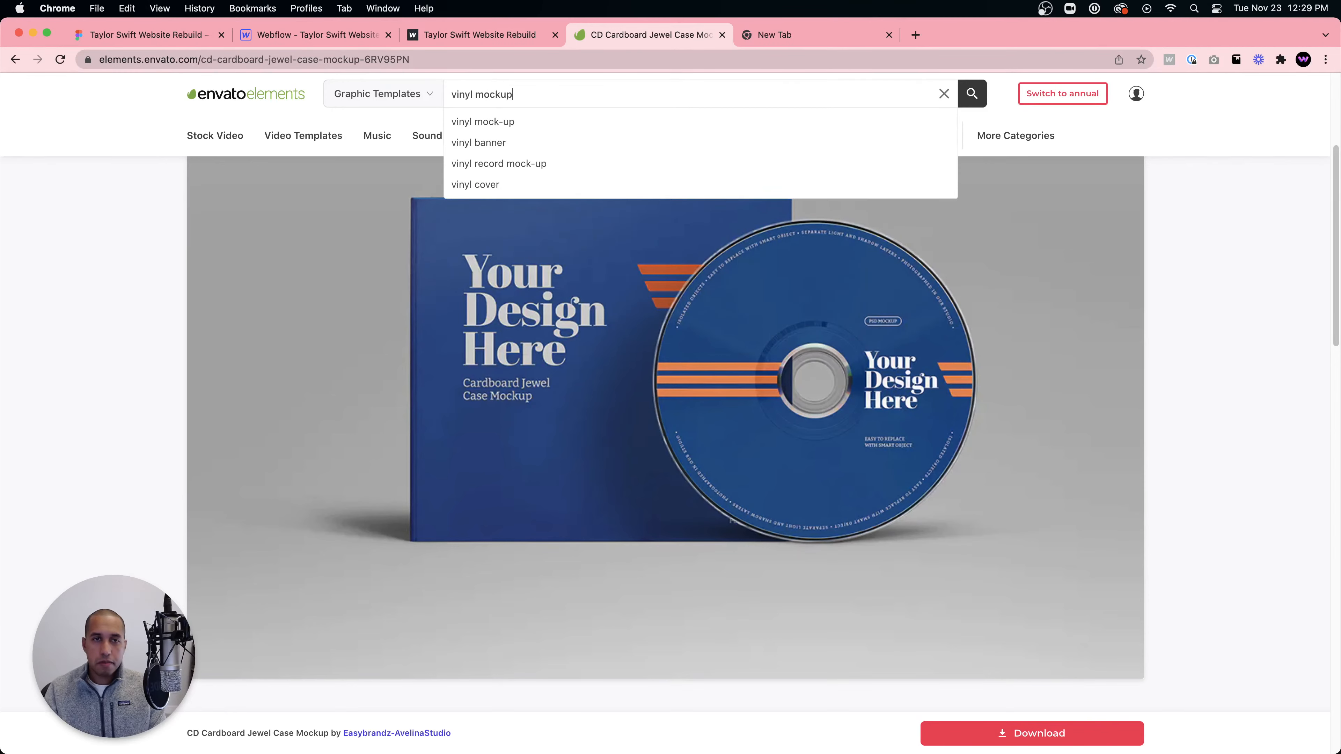
key("Return")
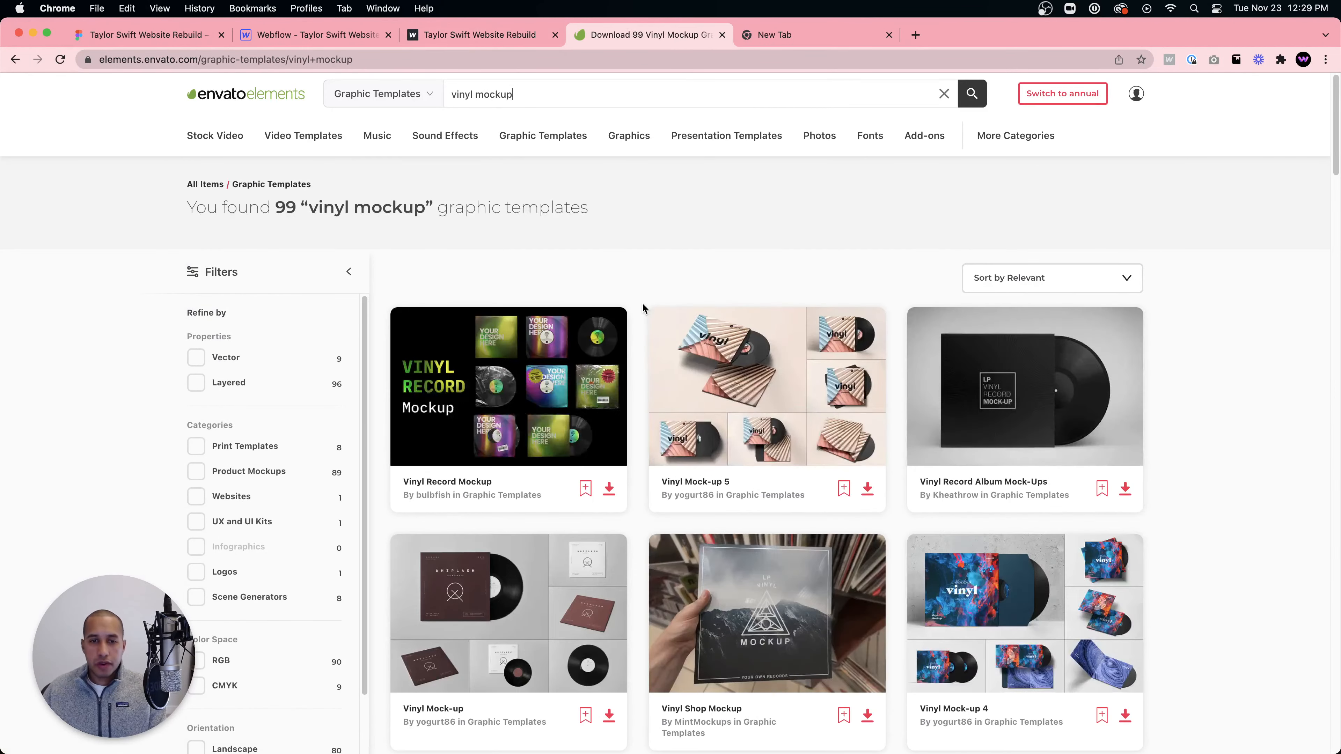
scroll(820, 342, "down", 3)
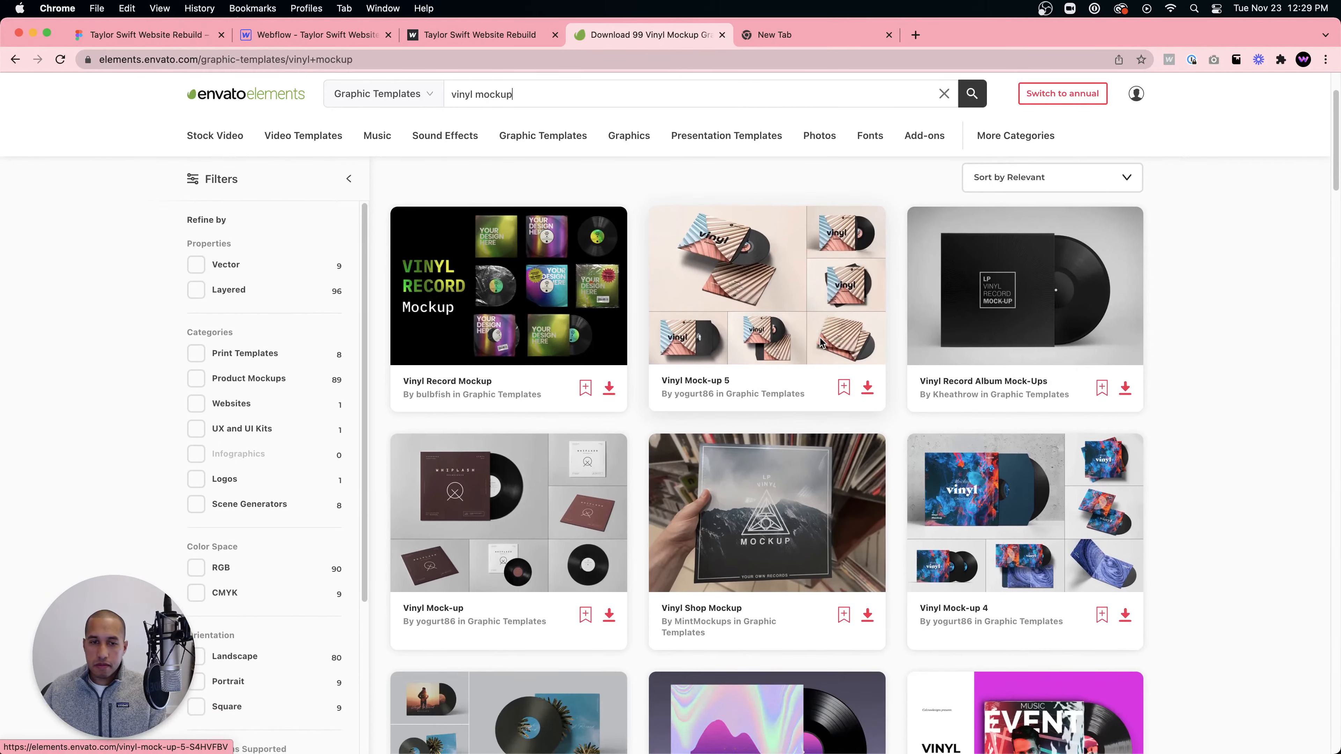
scroll(820, 342, "down", 5)
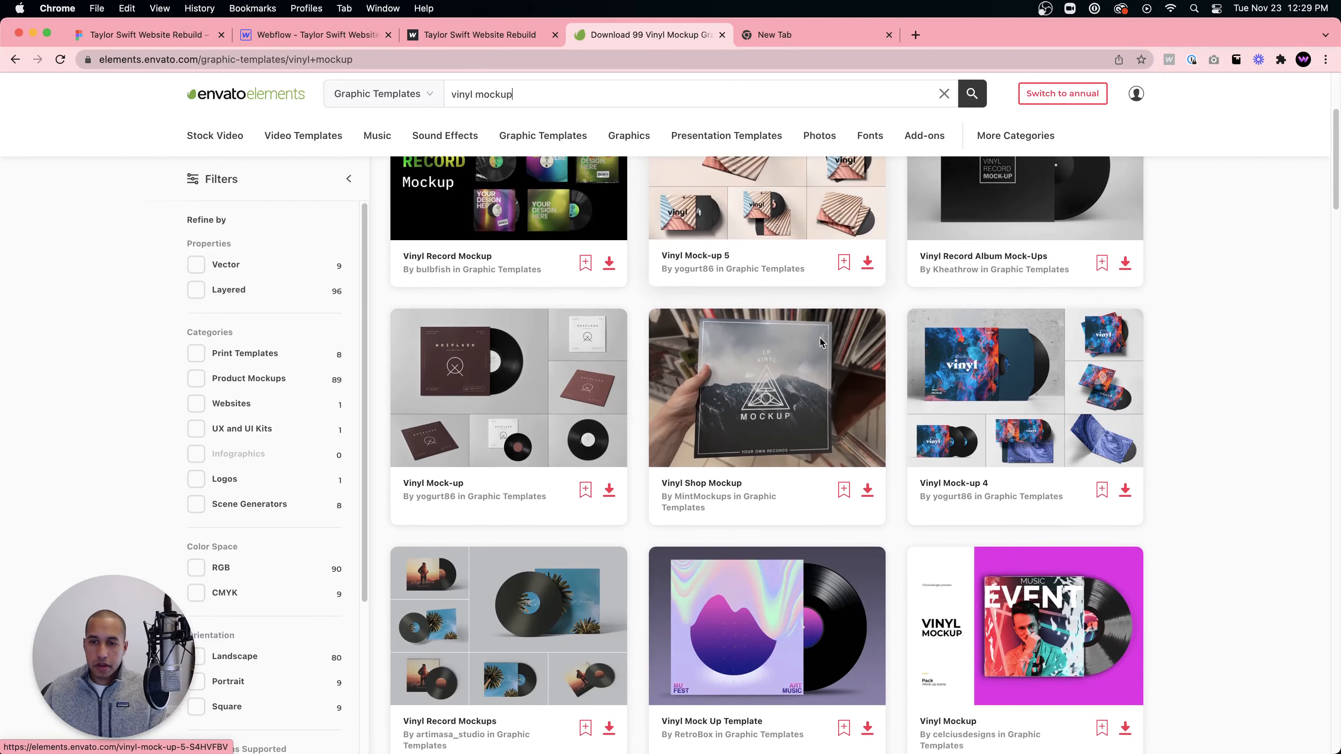
scroll(820, 342, "down", 1)
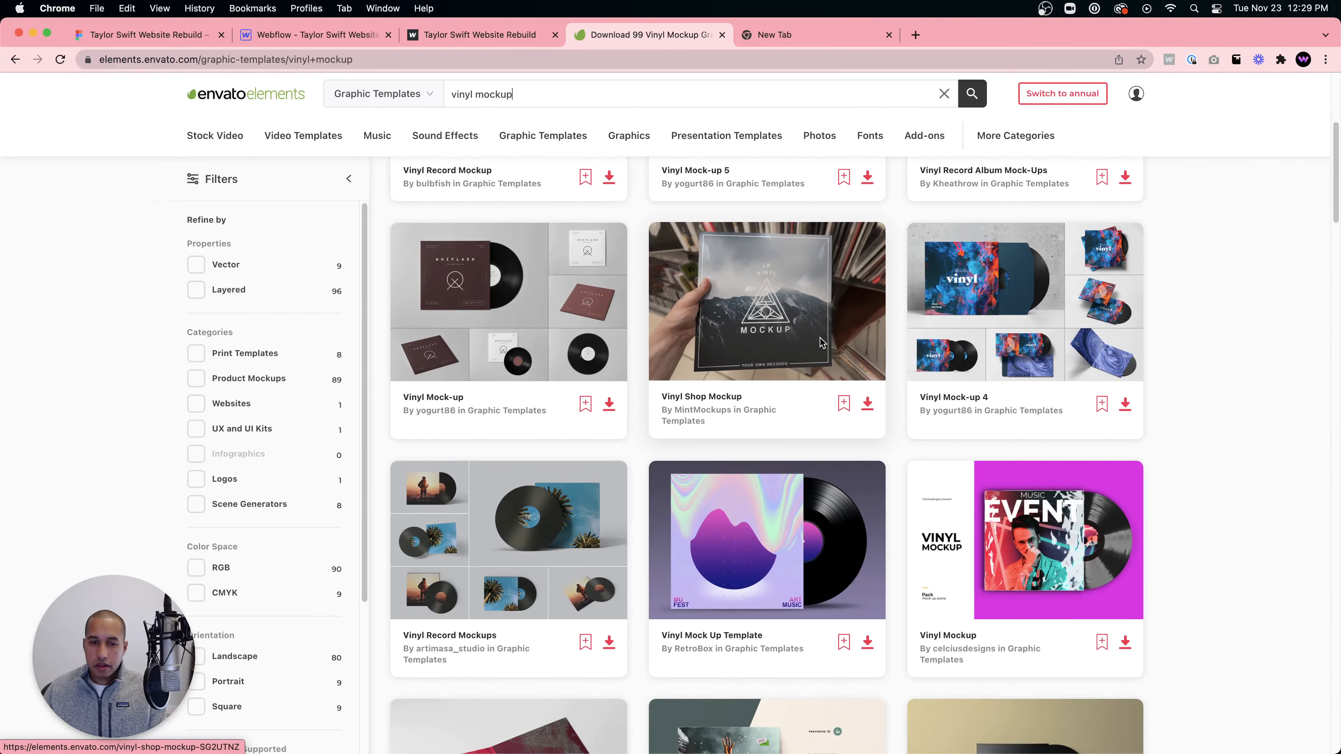
scroll(820, 342, "up", 8)
left_click(1058, 346)
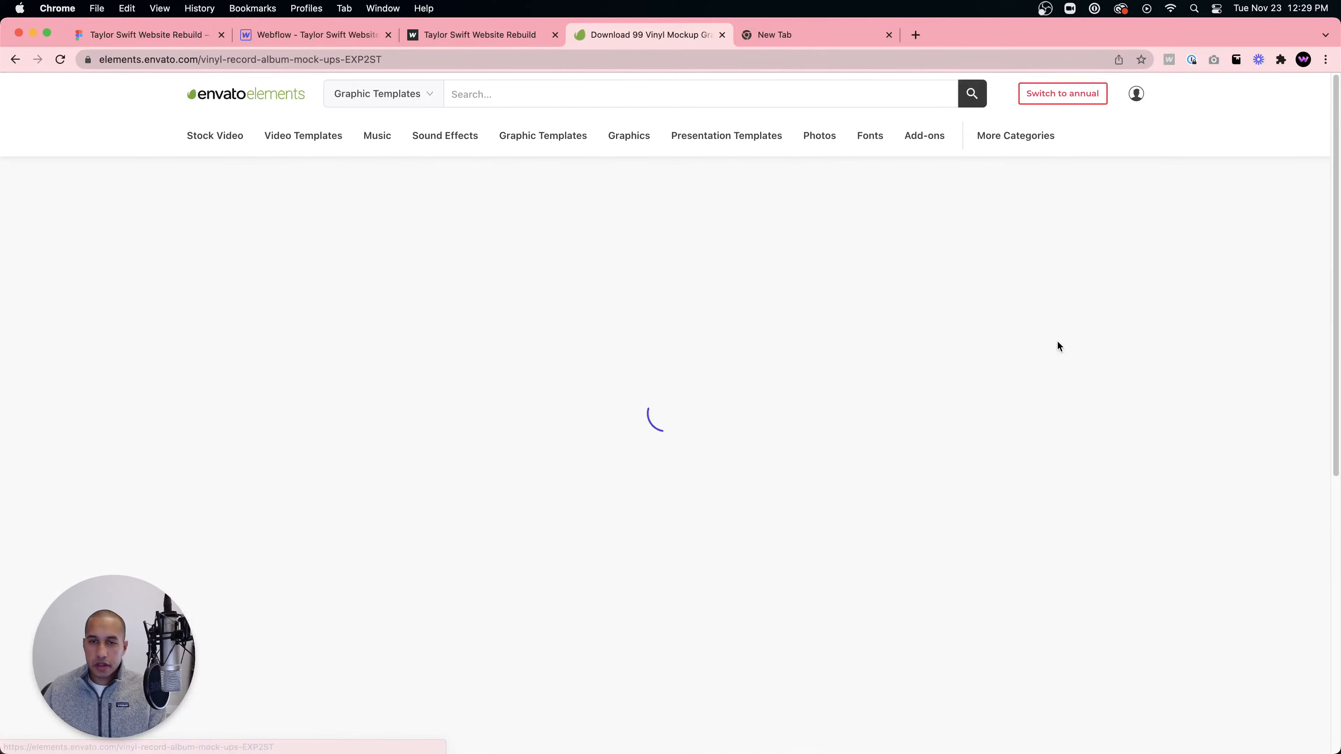
- Download the Vinyl Record Album Mock-Ups files, licensing them to the WebDev For You project
scroll(928, 446, "down", 6)
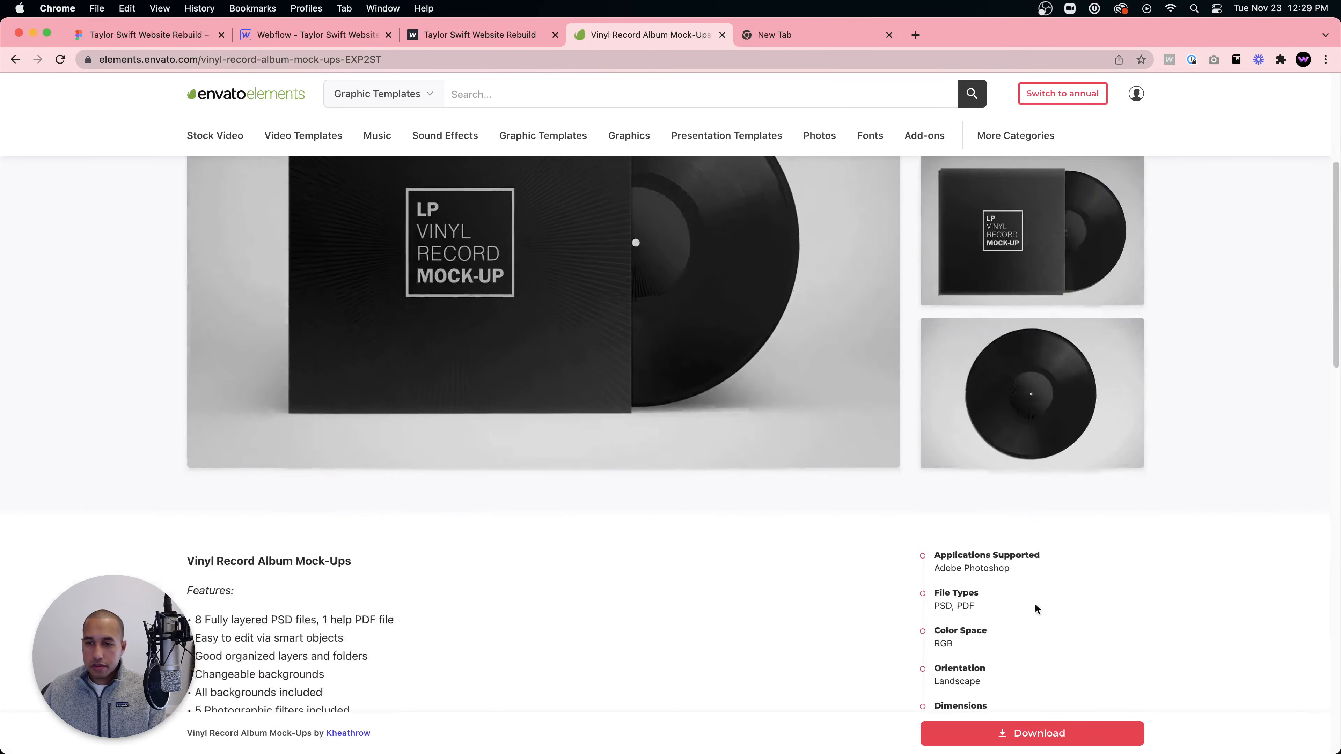
left_click(1030, 733)
left_click(544, 334)
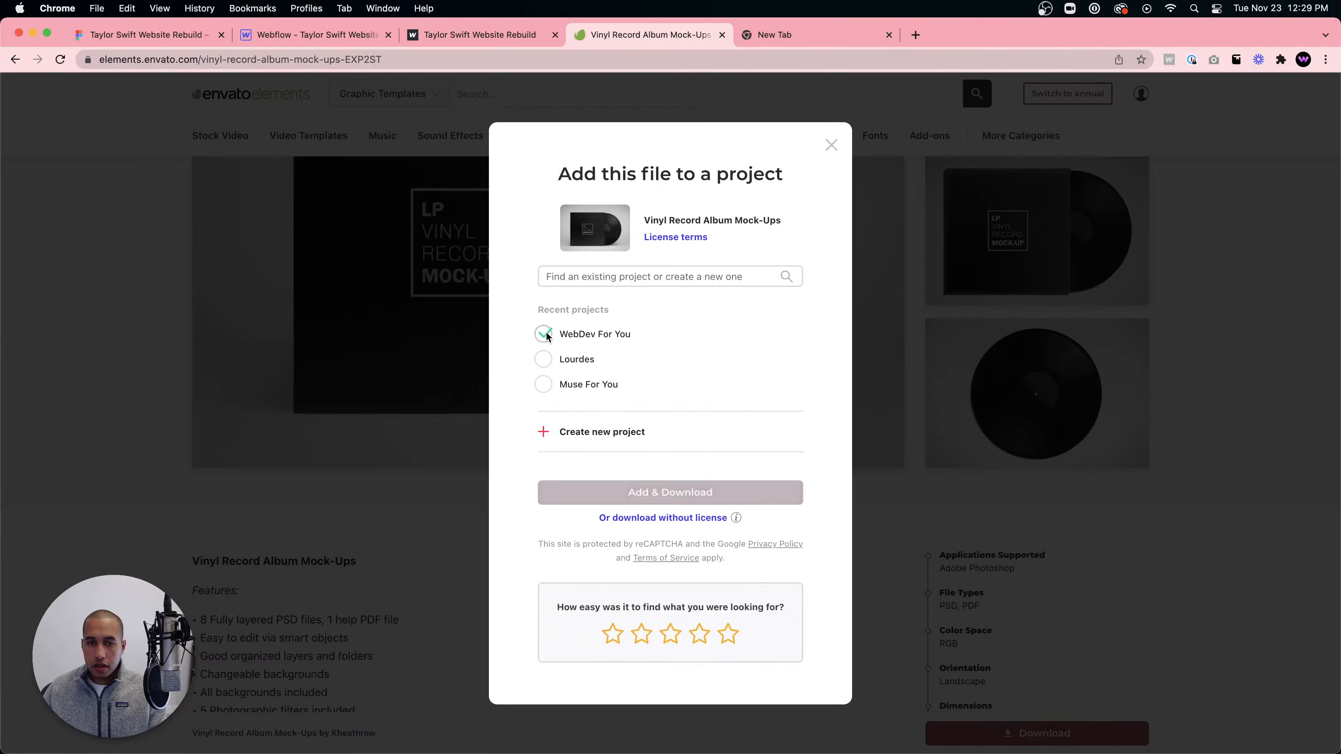
left_click(685, 494)
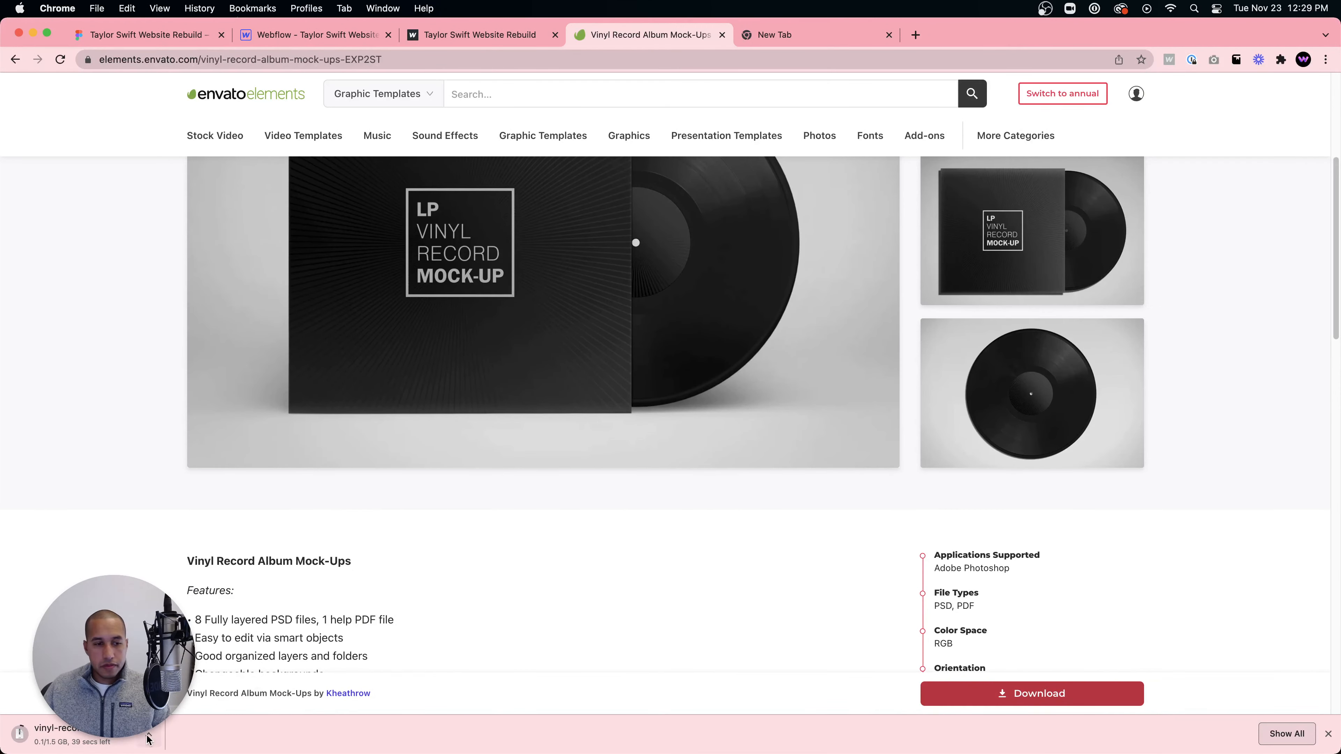
scroll(410, 477, "up", 1)
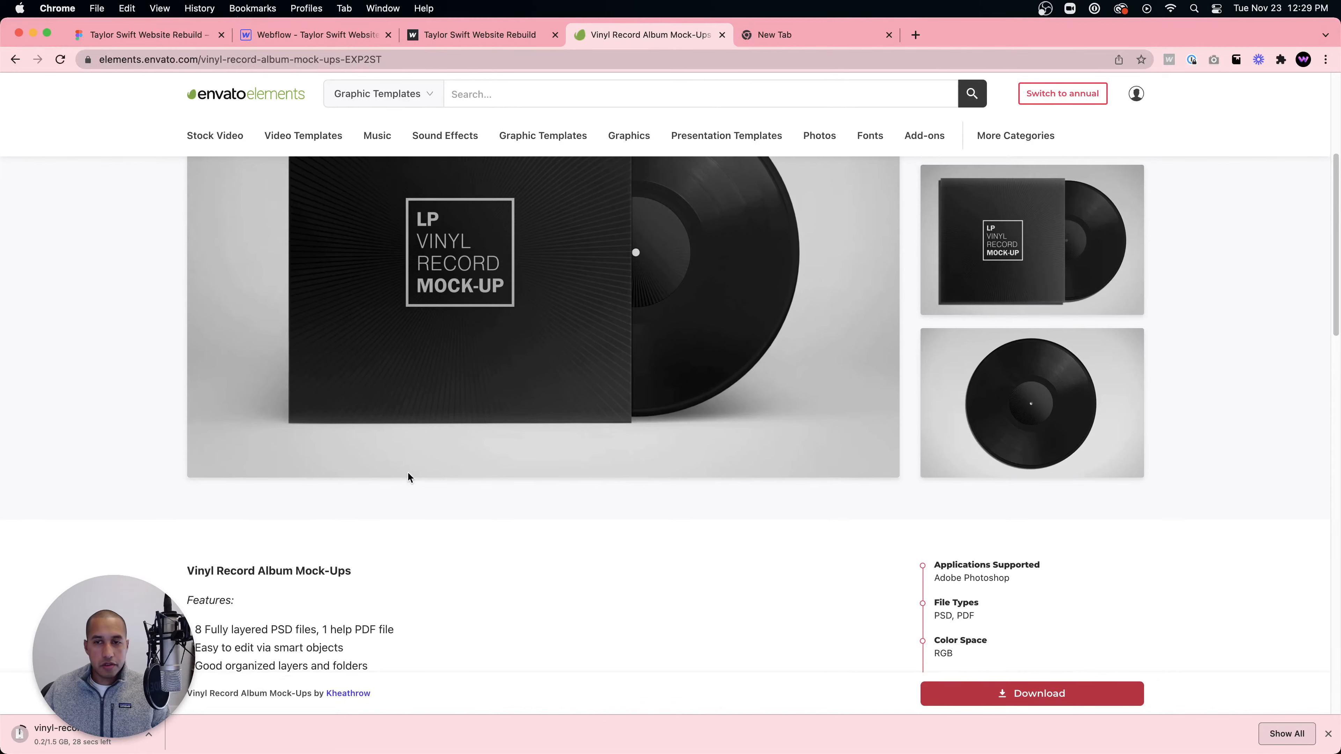
scroll(409, 477, "down", 1)
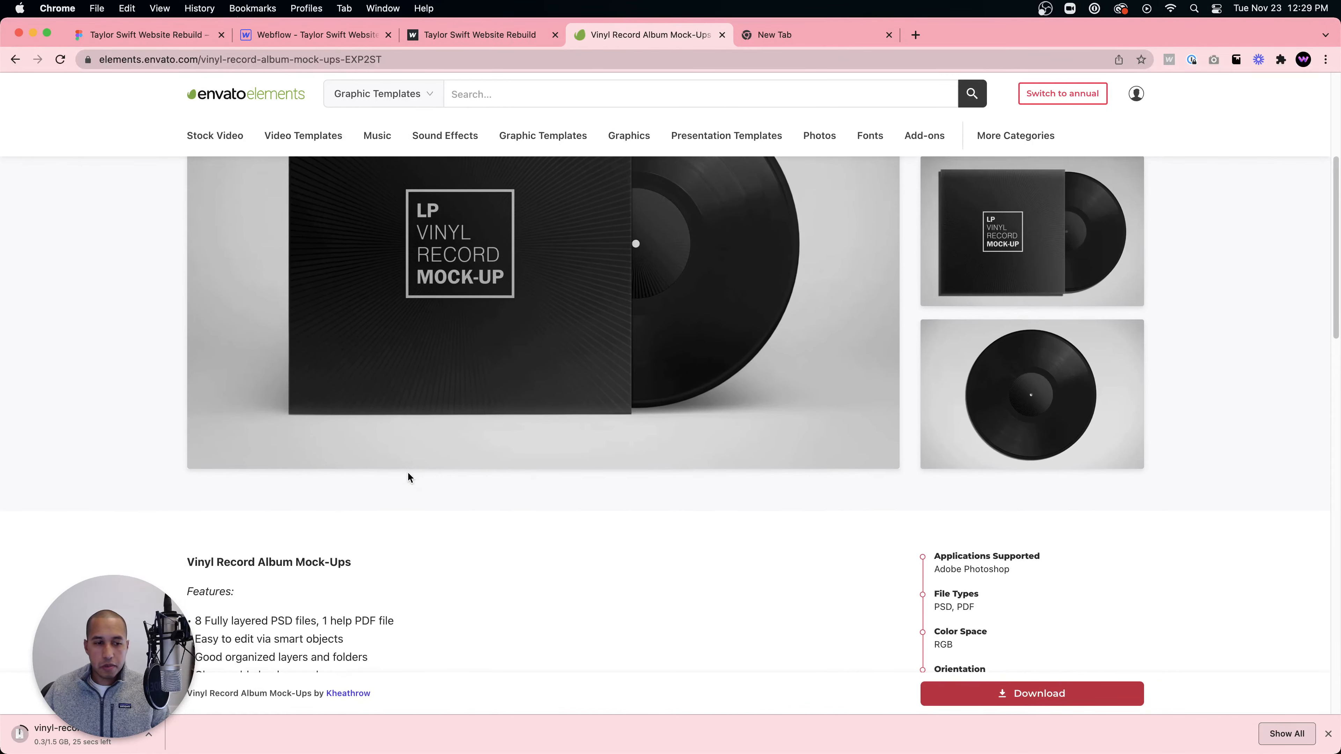
scroll(409, 477, "down", 1)
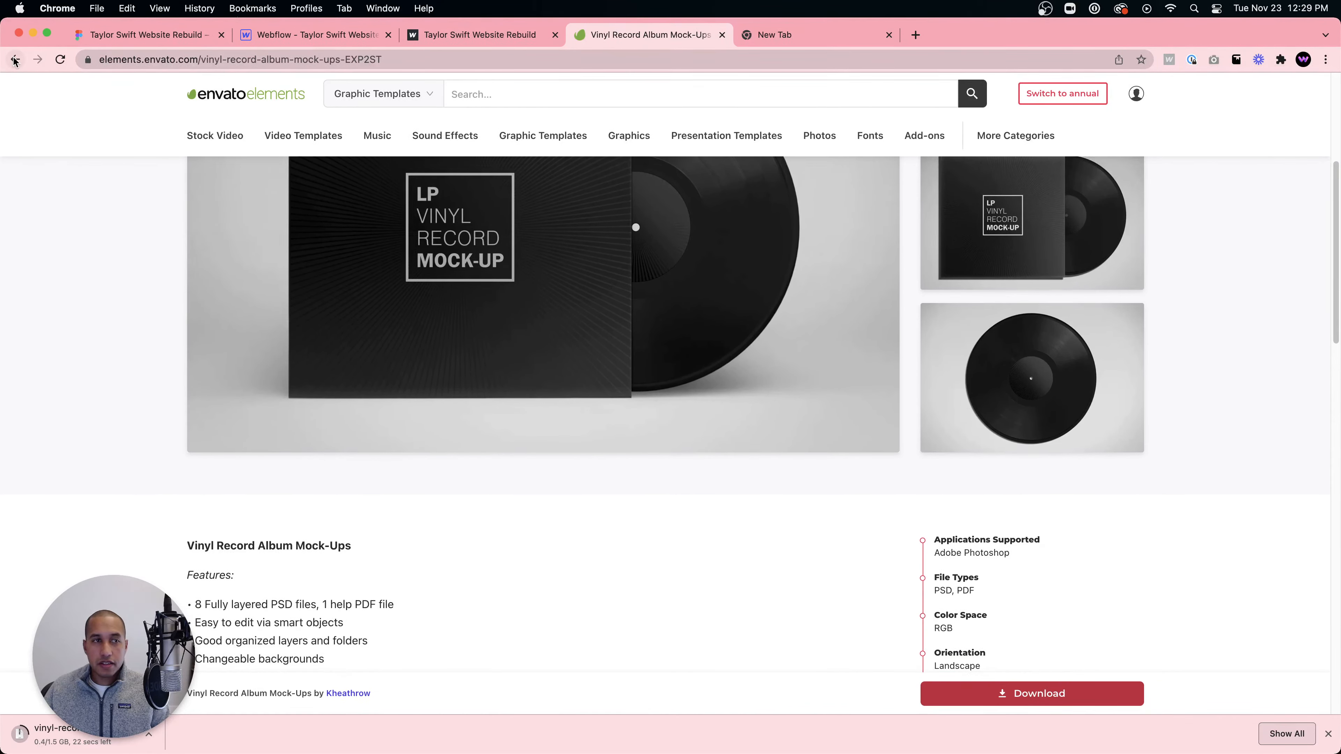
left_click(15, 59)
scroll(777, 358, "down", 5)
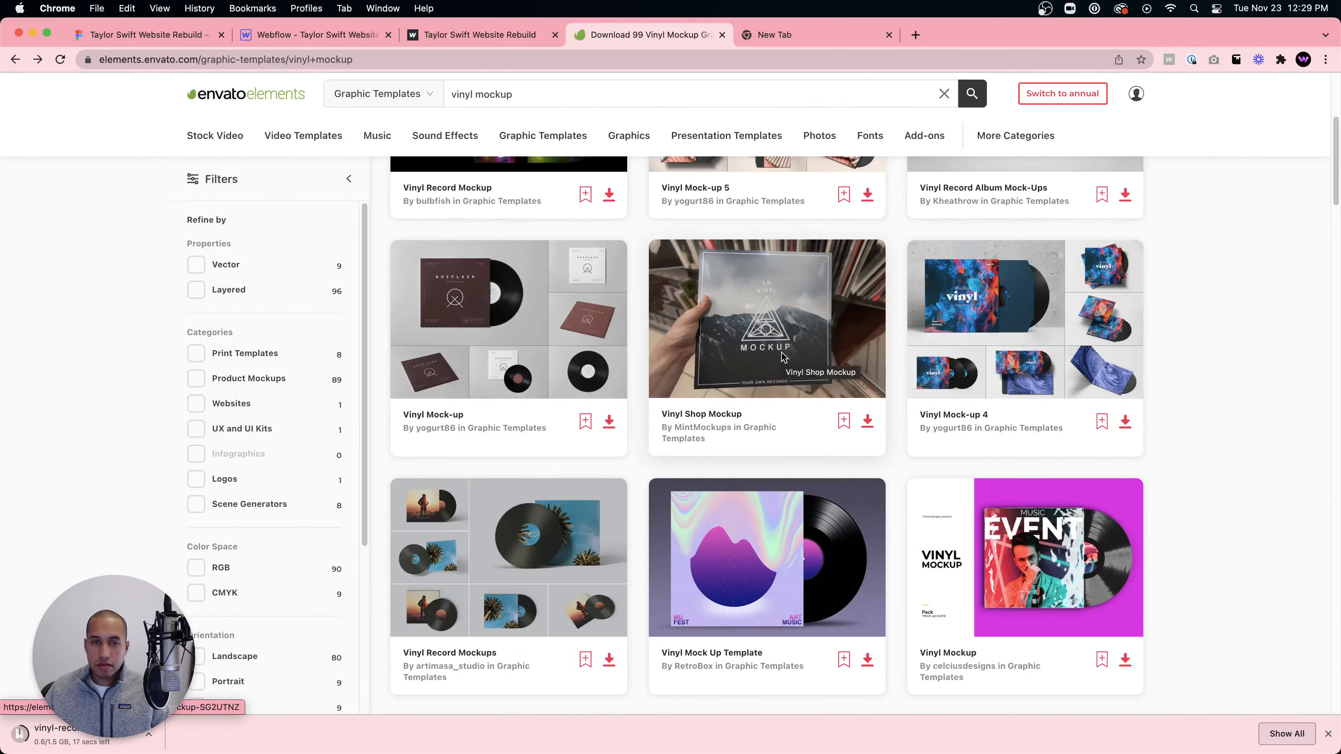
left_click(544, 286)
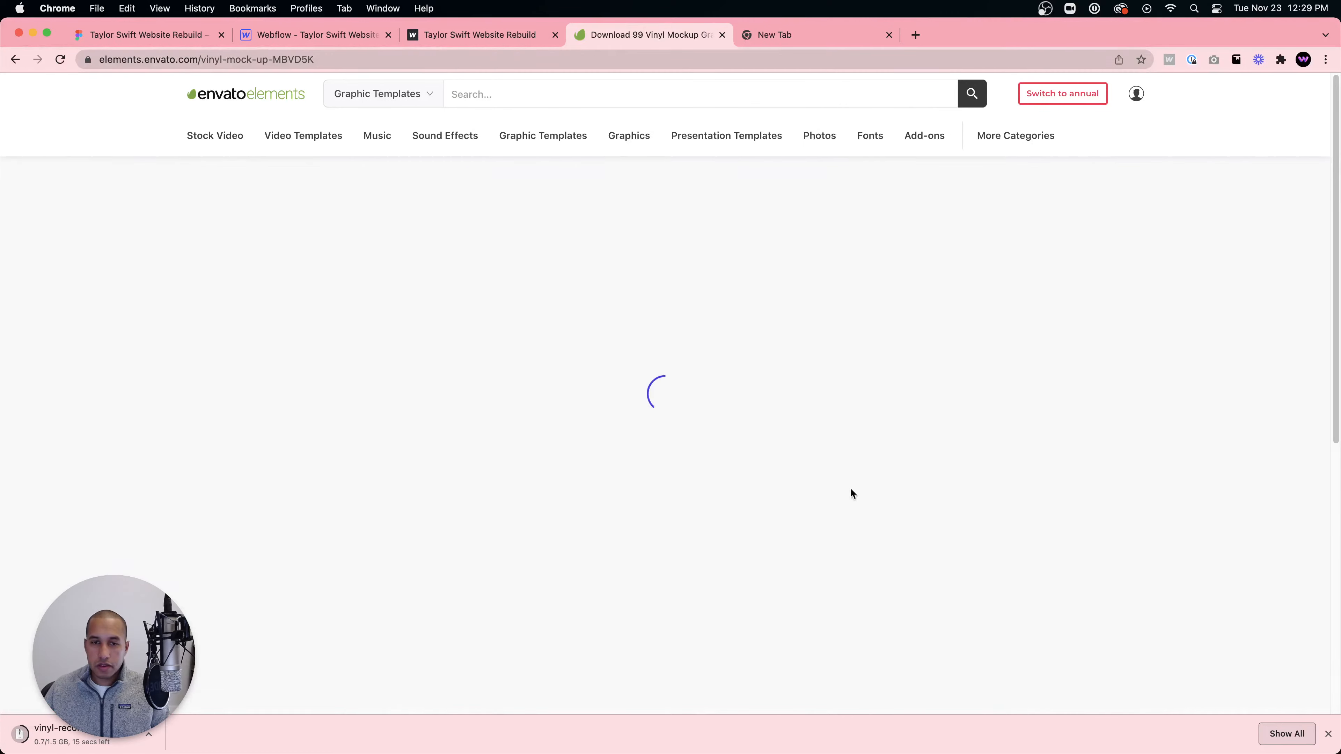
scroll(871, 491, "down", 5)
scroll(887, 496, "up", 5)
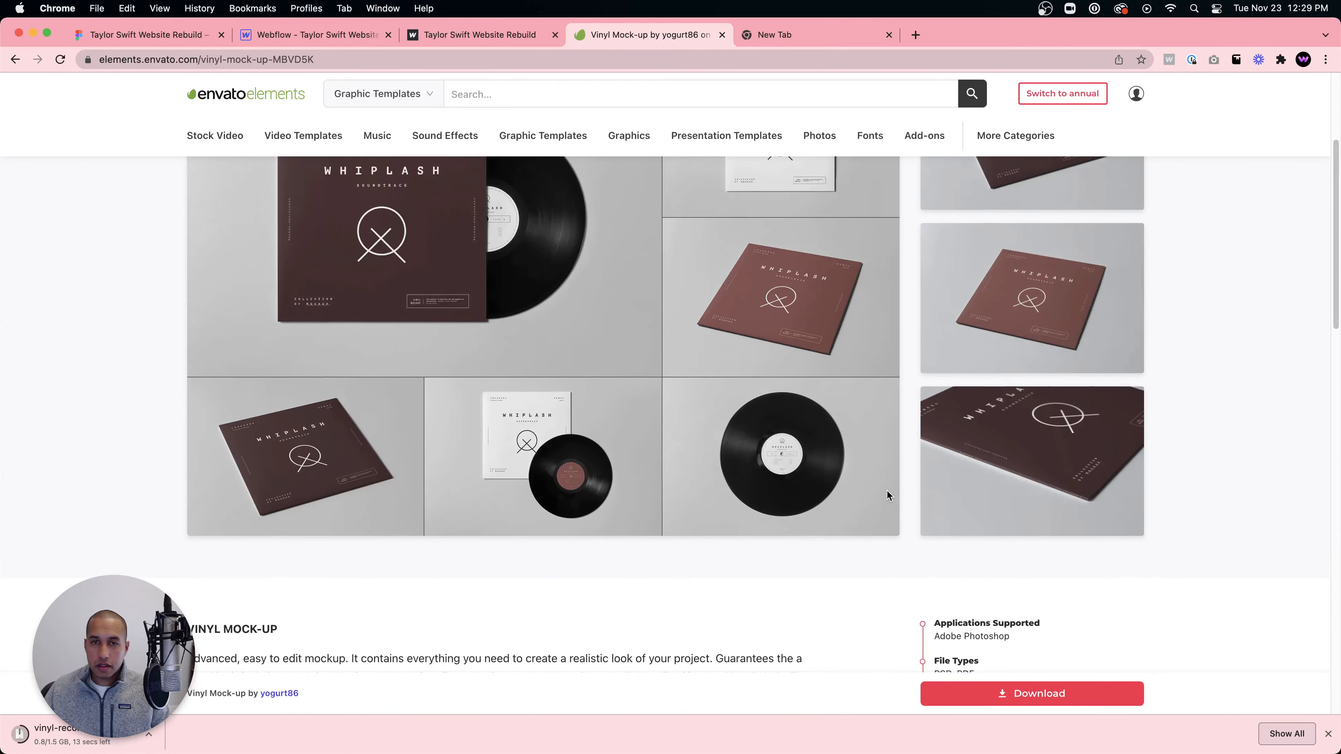
scroll(887, 492, "down", 3)
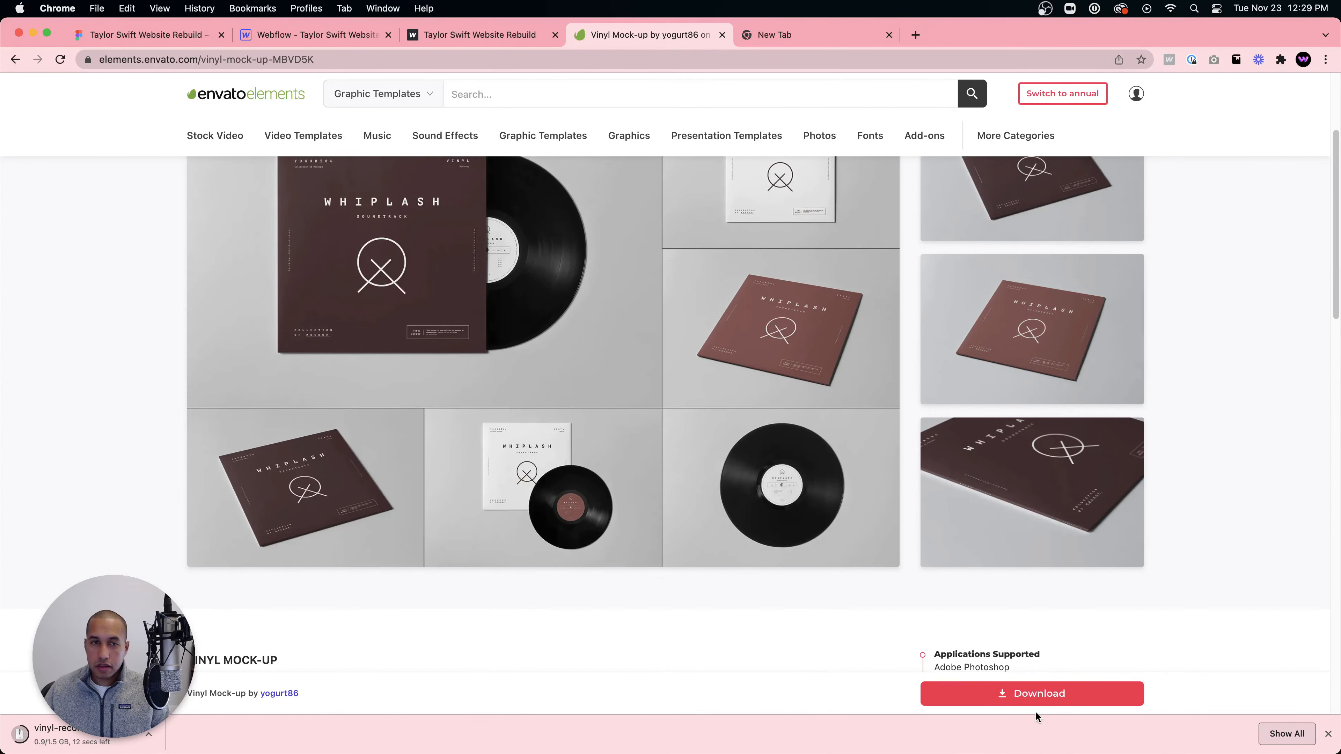
left_click(1054, 697)
left_click(591, 313)
left_click(688, 468)
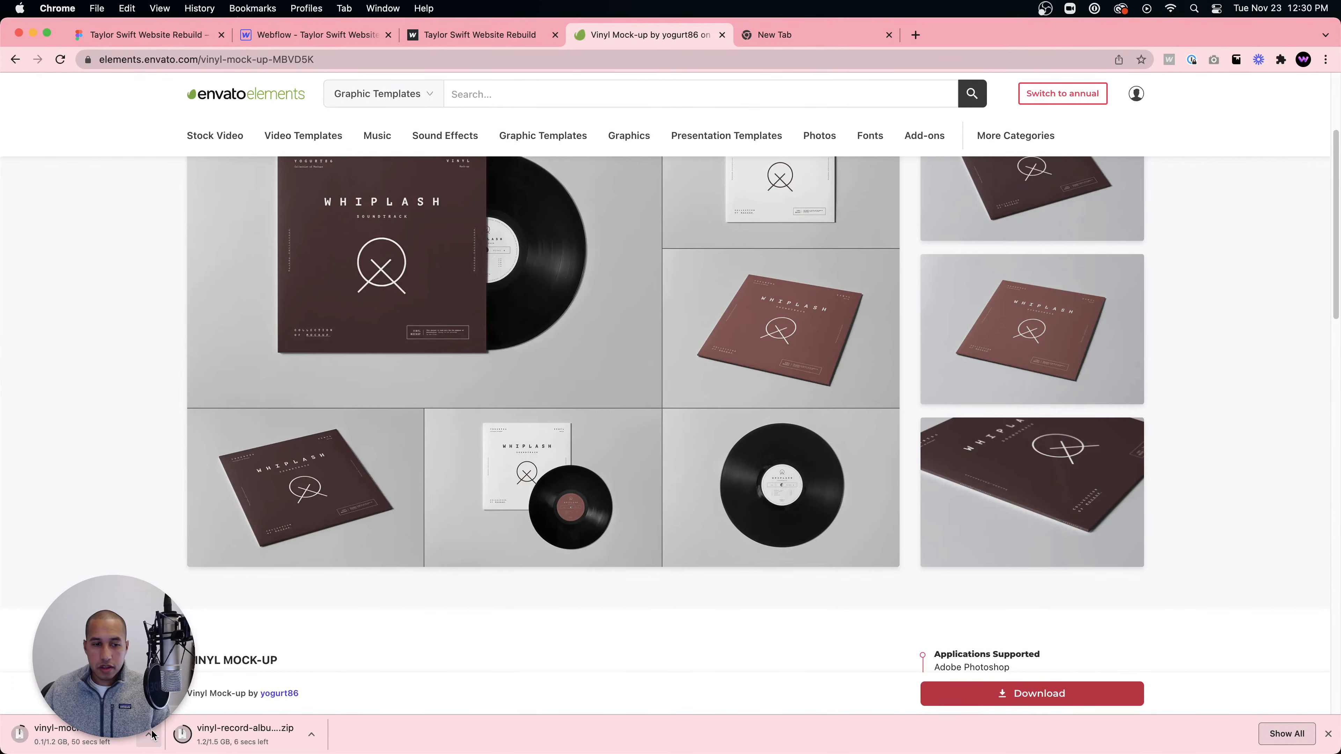
left_click(152, 734)
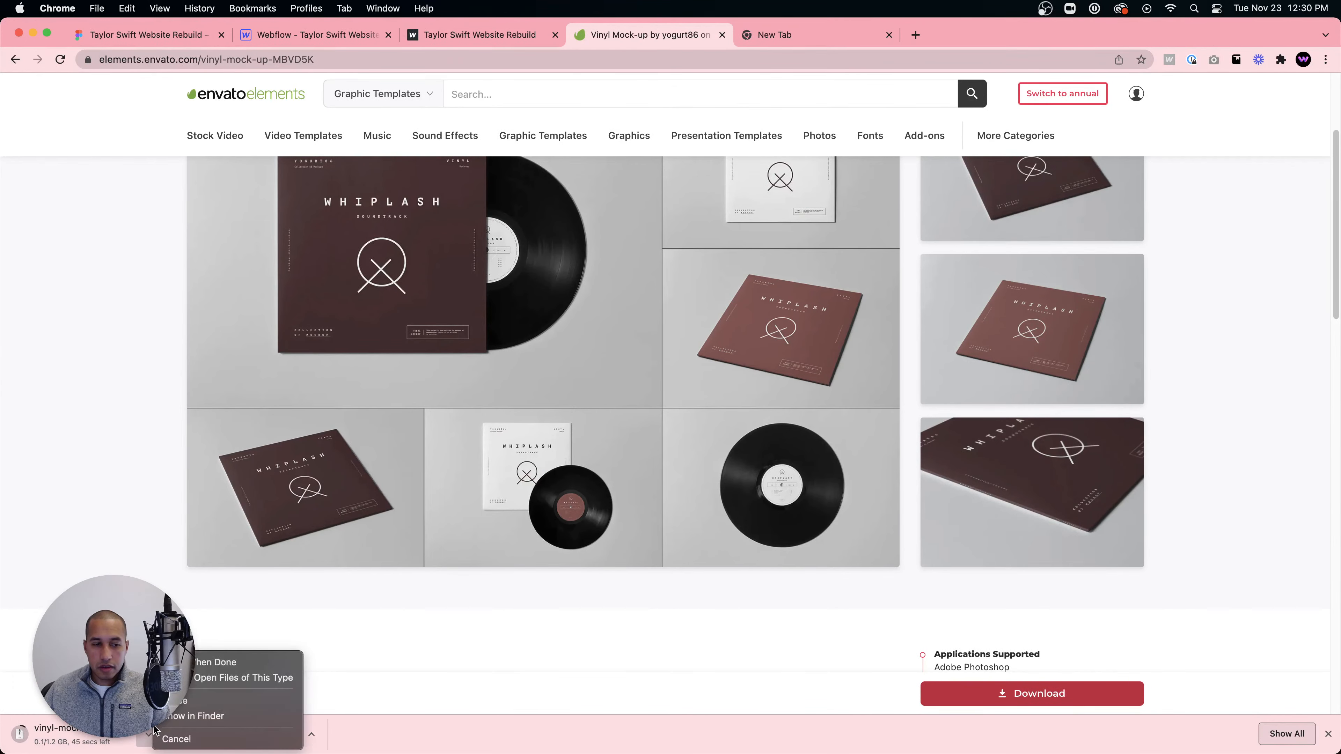
left_click(170, 735)
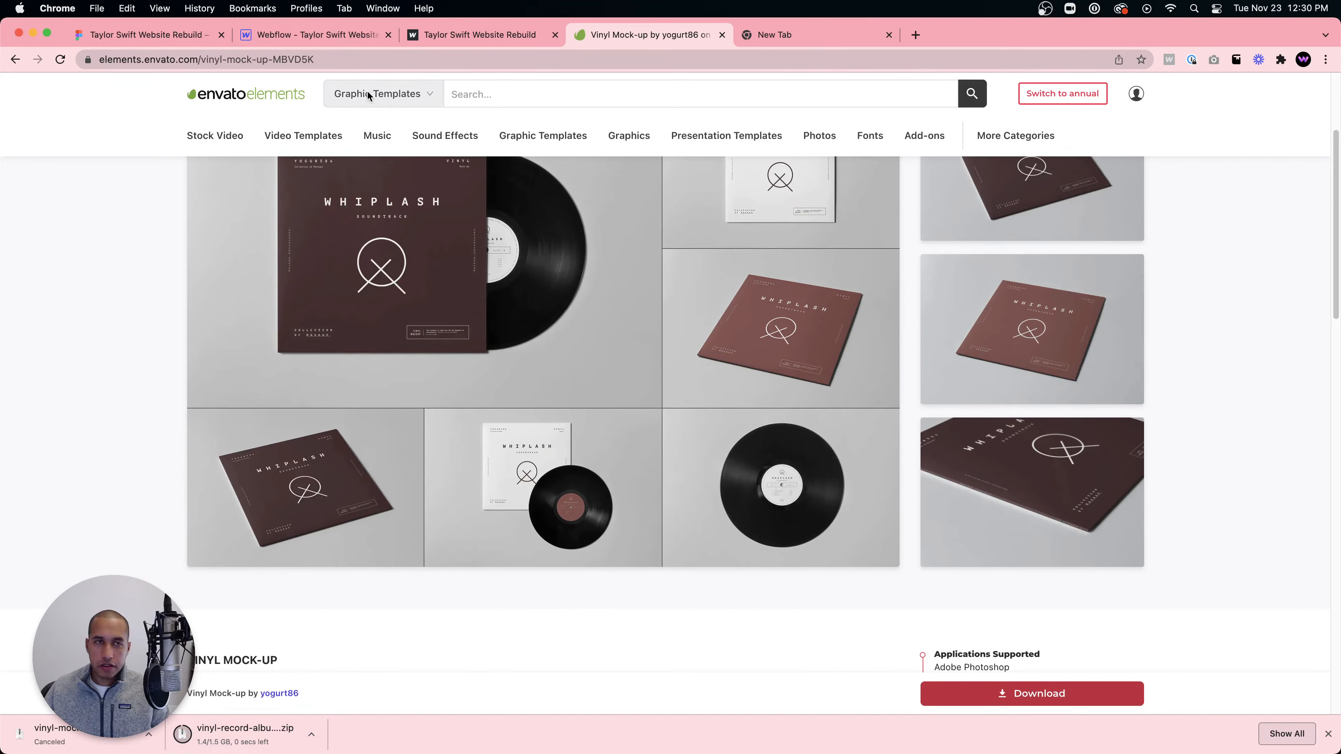
- Switch to the Webflow project and open the downloaded vinyl record album archive
left_click(309, 34)
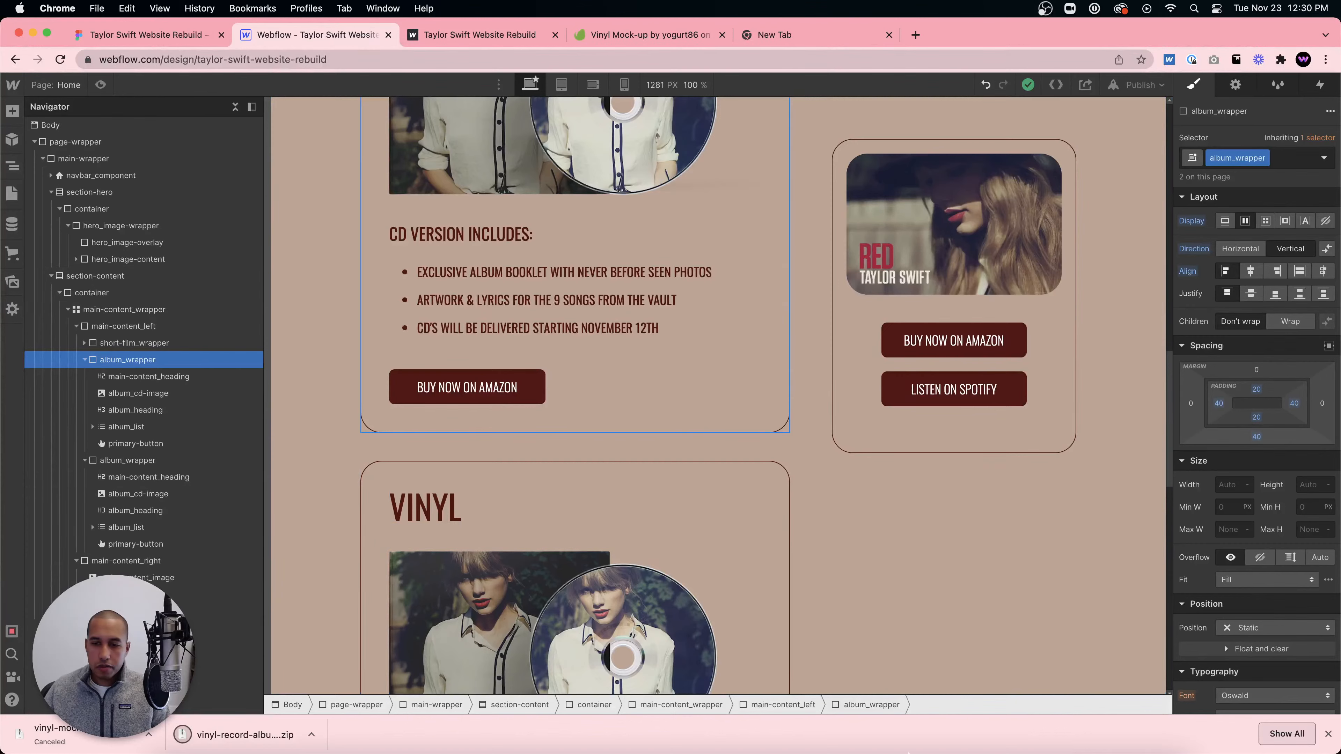
mouse_move(733, 719)
left_click(170, 731)
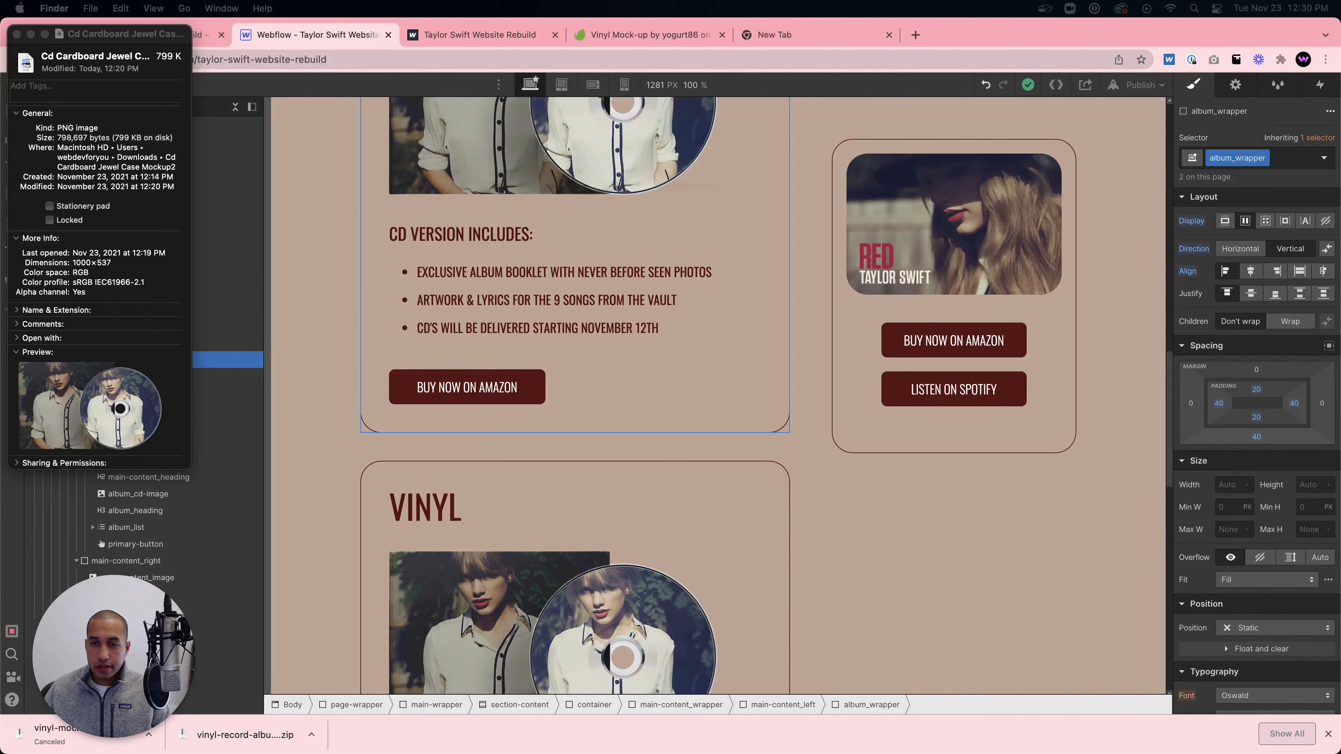
key("super+Tab")
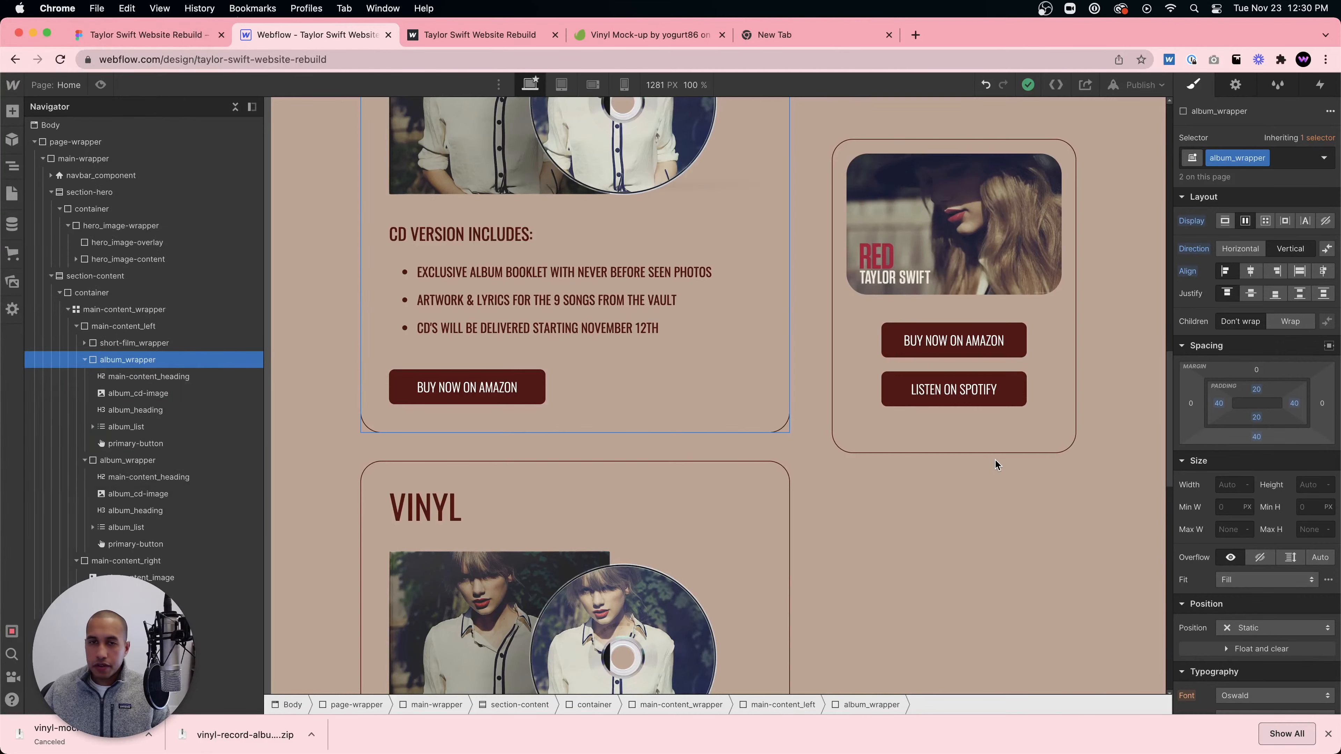
- Try toggling the two hidden outer shadows on the hero_image-wrapper and preview the hero section with a shadow
scroll(1096, 474, "up", 15)
left_click(1047, 443)
scroll(1257, 423, "down", 8)
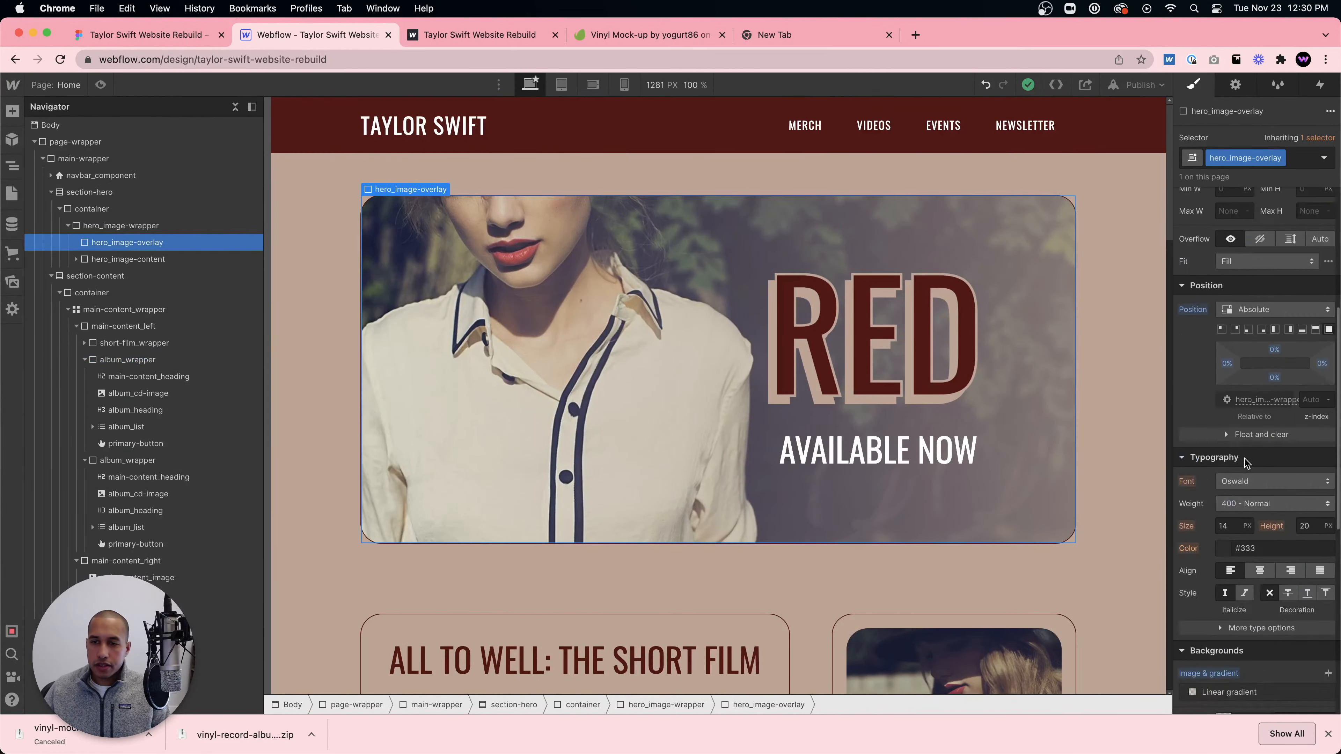
left_click(137, 226)
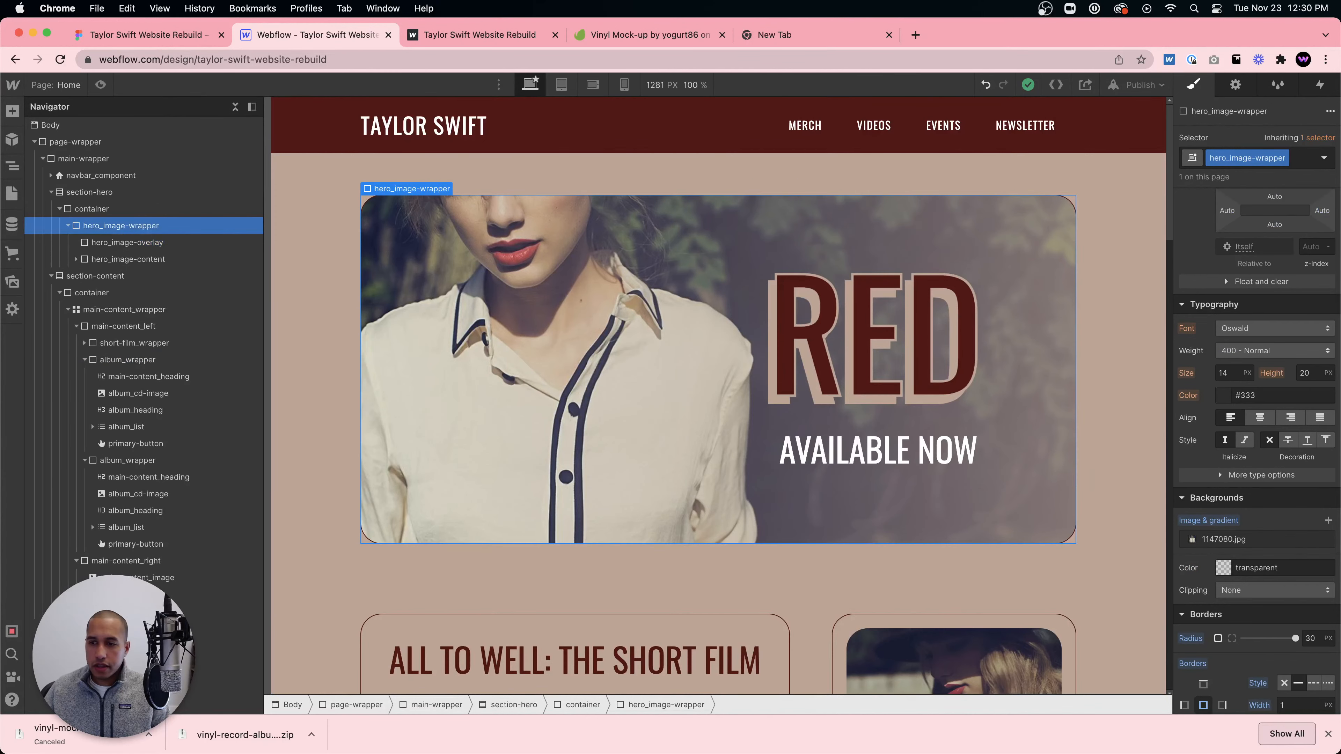
scroll(1291, 603, "down", 6)
scroll(1290, 603, "up", 1)
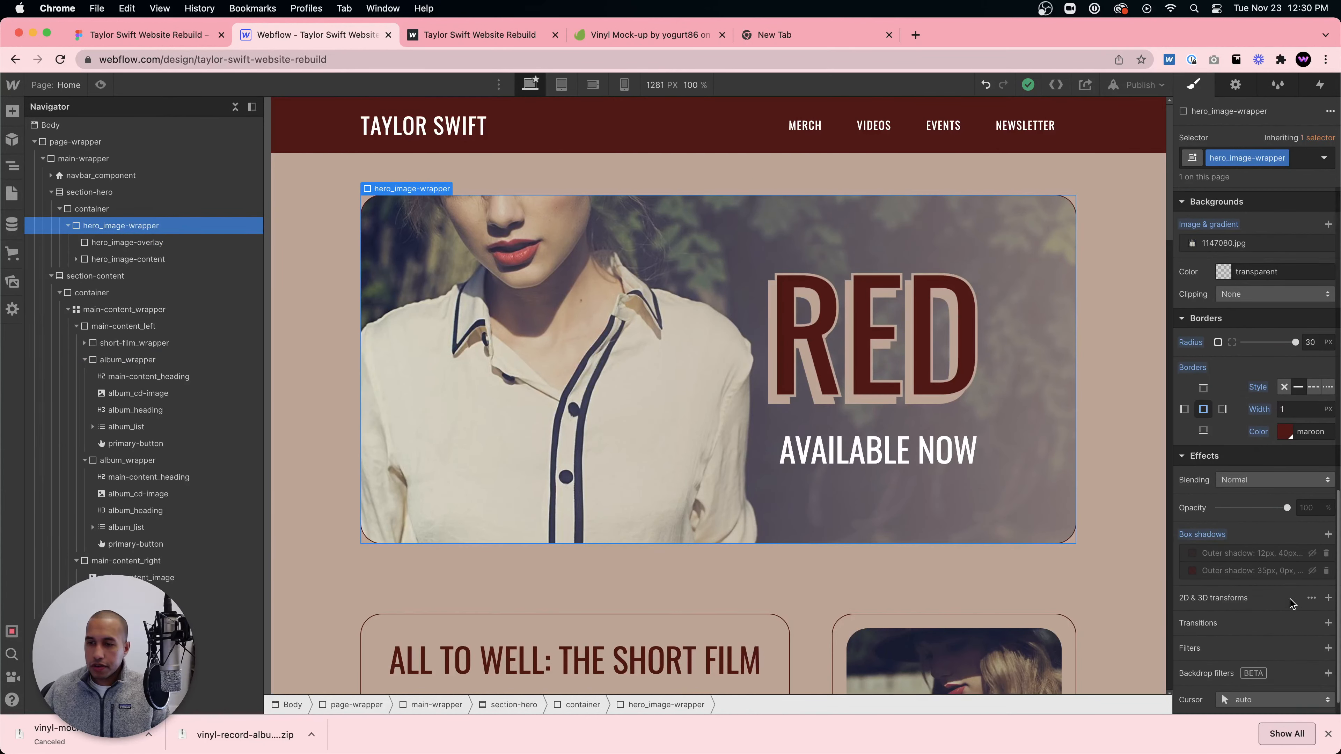
left_click(1311, 571)
left_click(1312, 571)
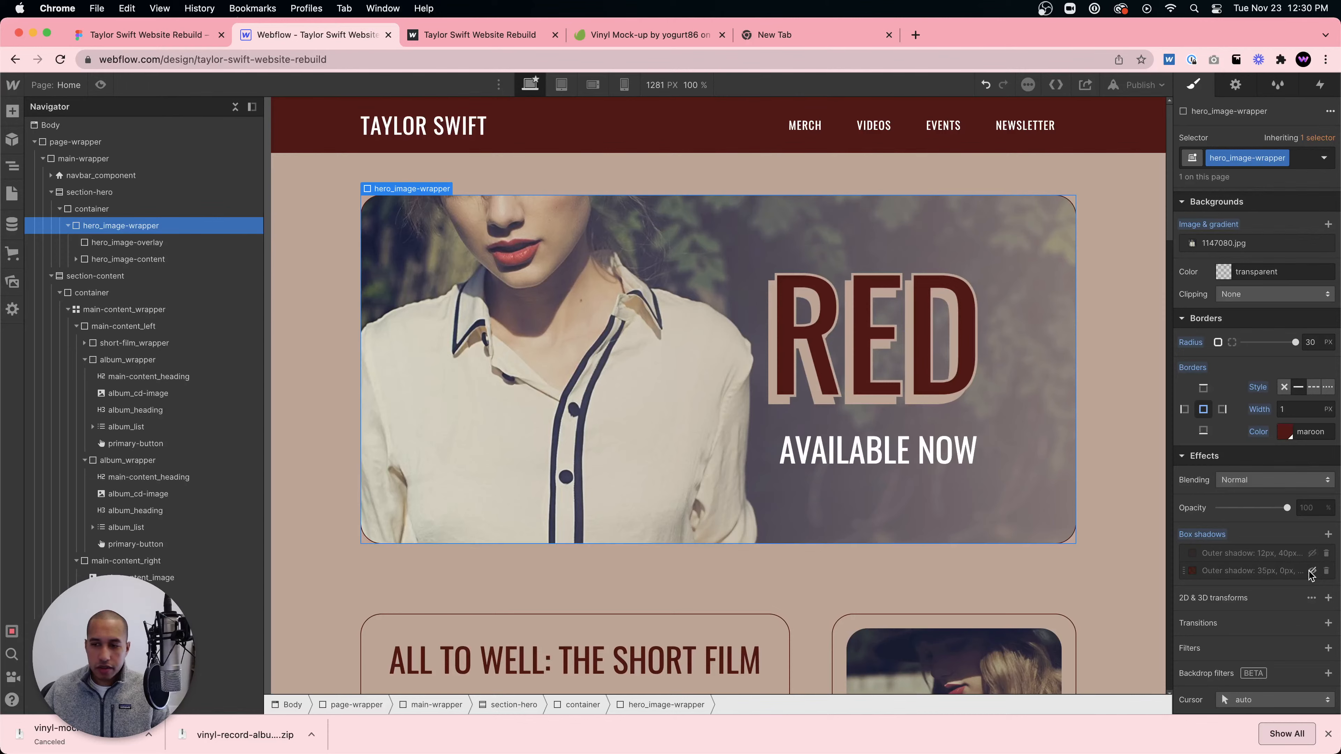
left_click(1313, 553)
left_click(1312, 553)
left_click(1313, 554)
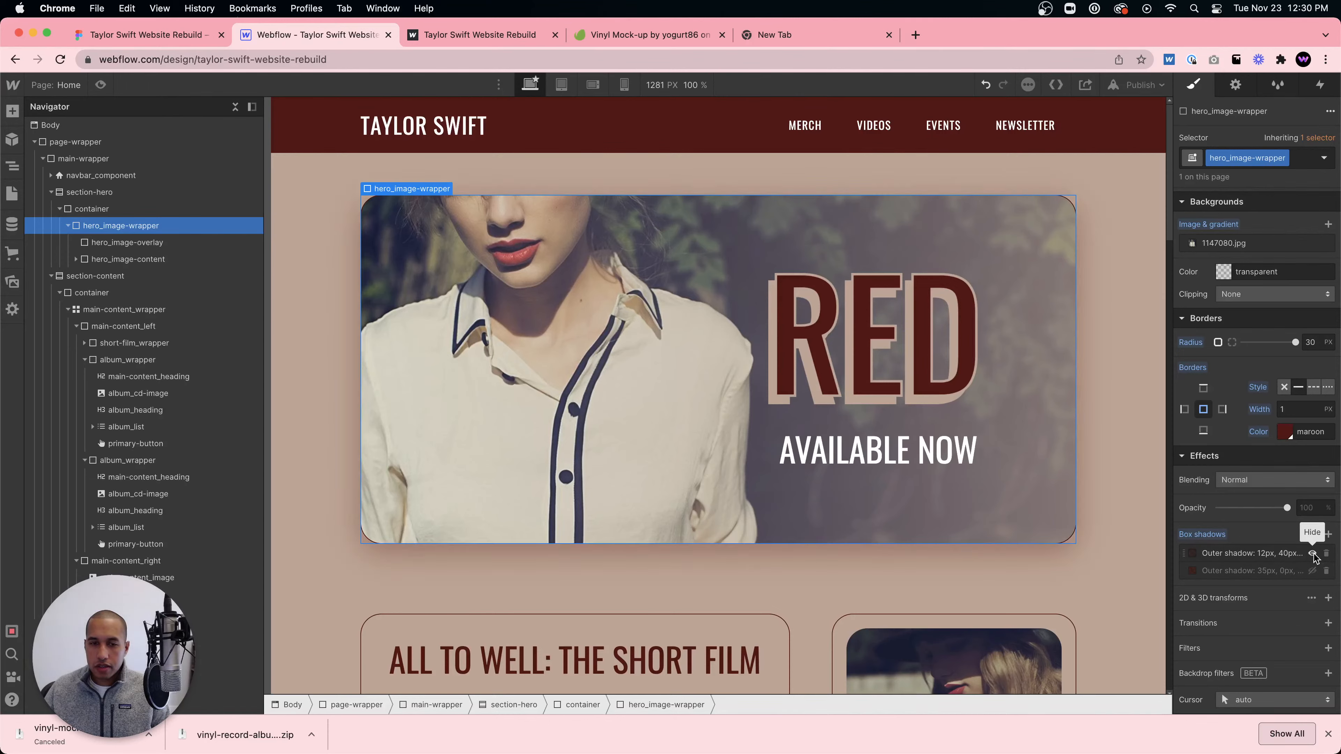
left_click(100, 86)
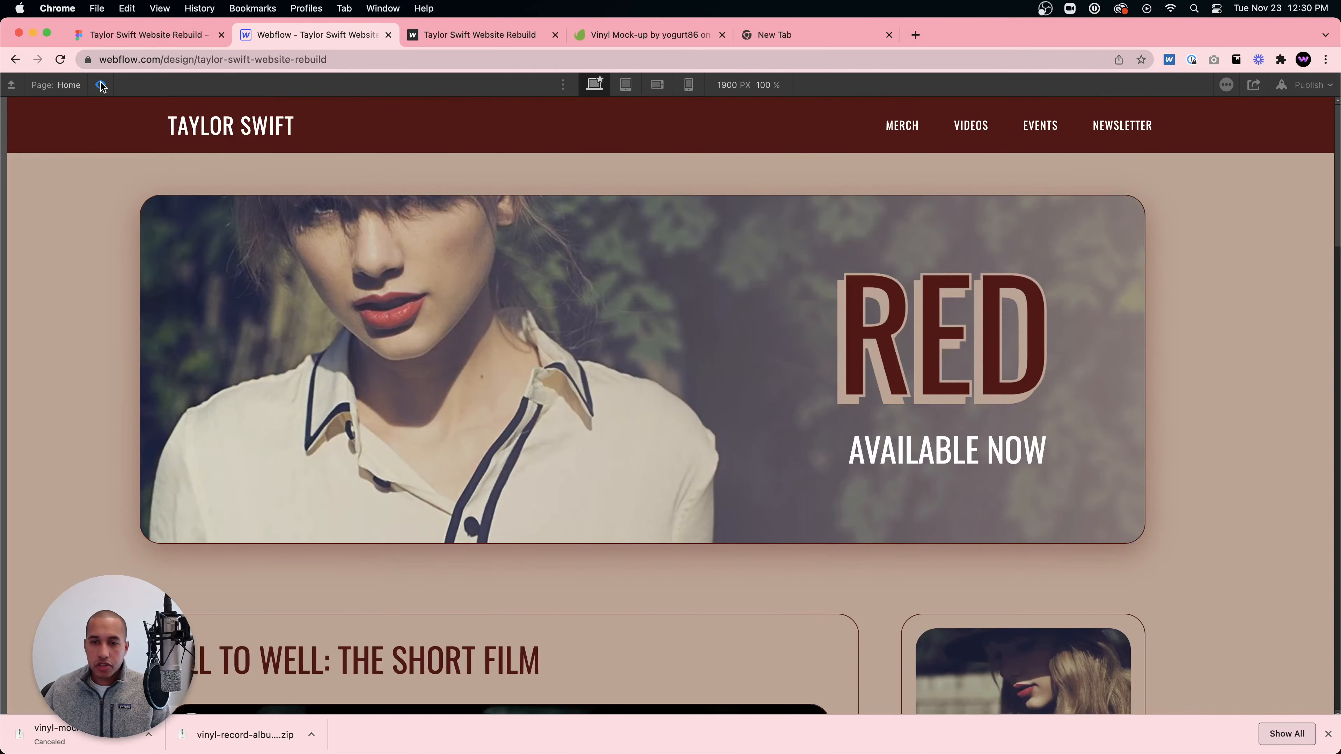
key("super+shift+p")
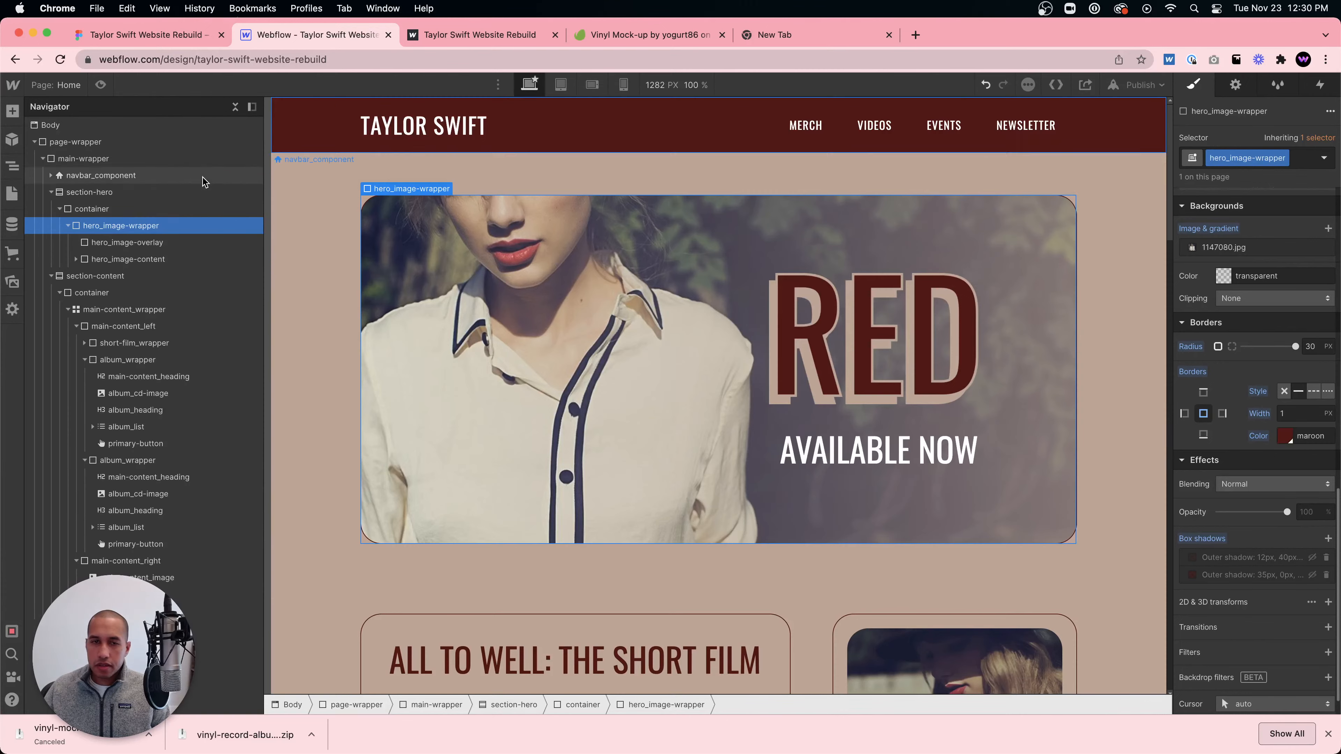
- Set the hero_image-wrapper's border style to none and compare the hero section in preview
left_click(101, 85)
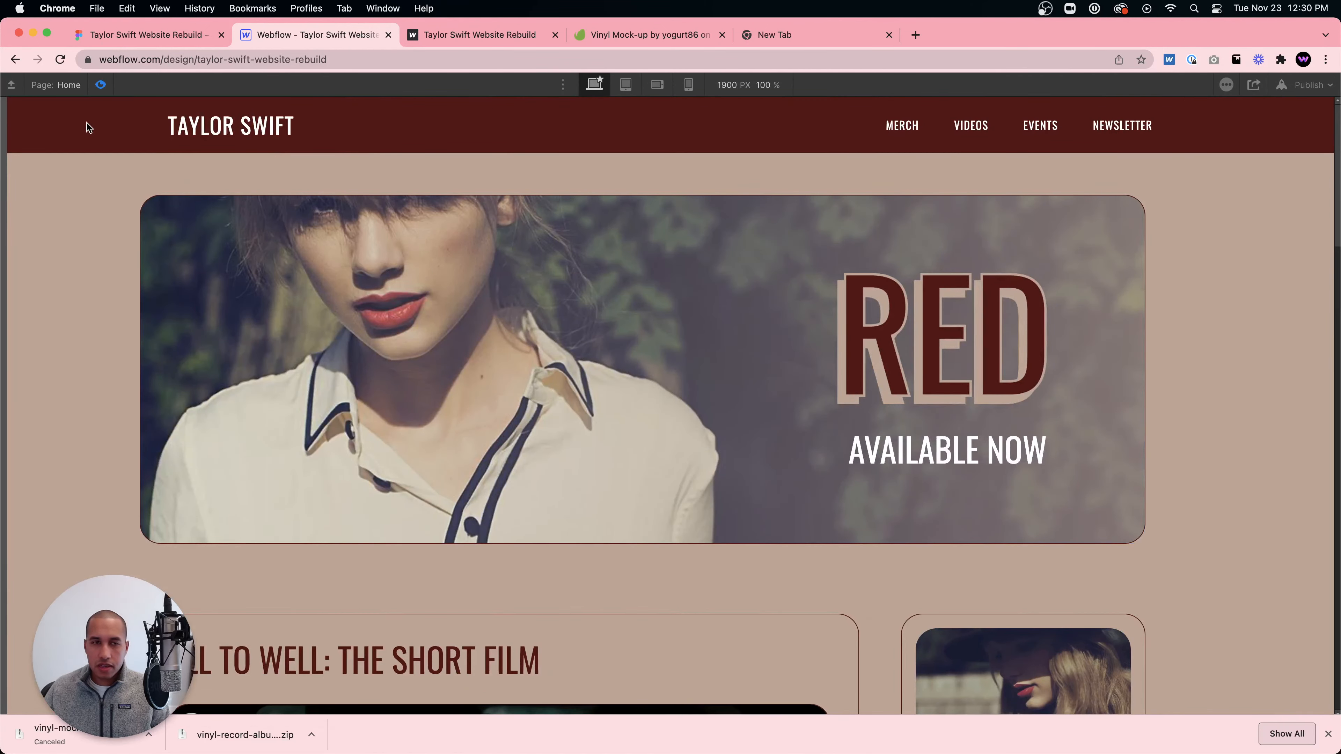
left_click(100, 86)
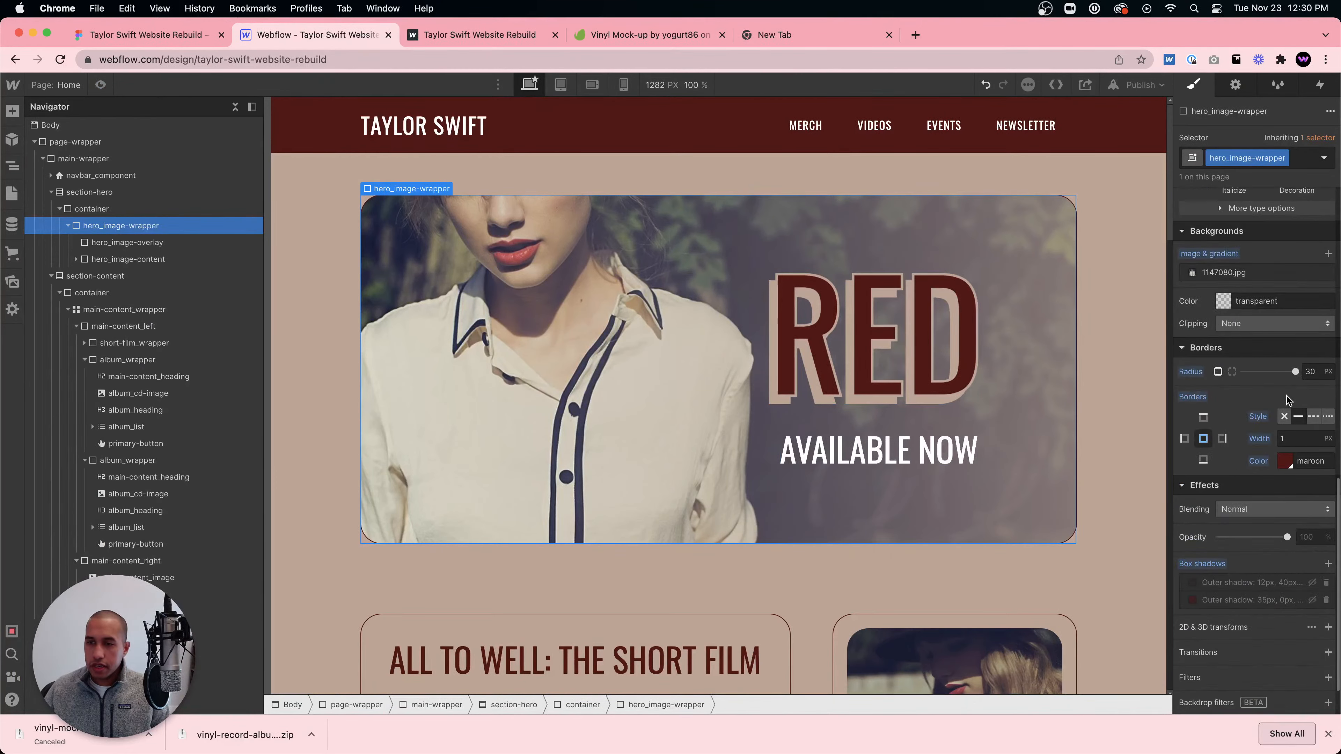
left_click(1284, 417)
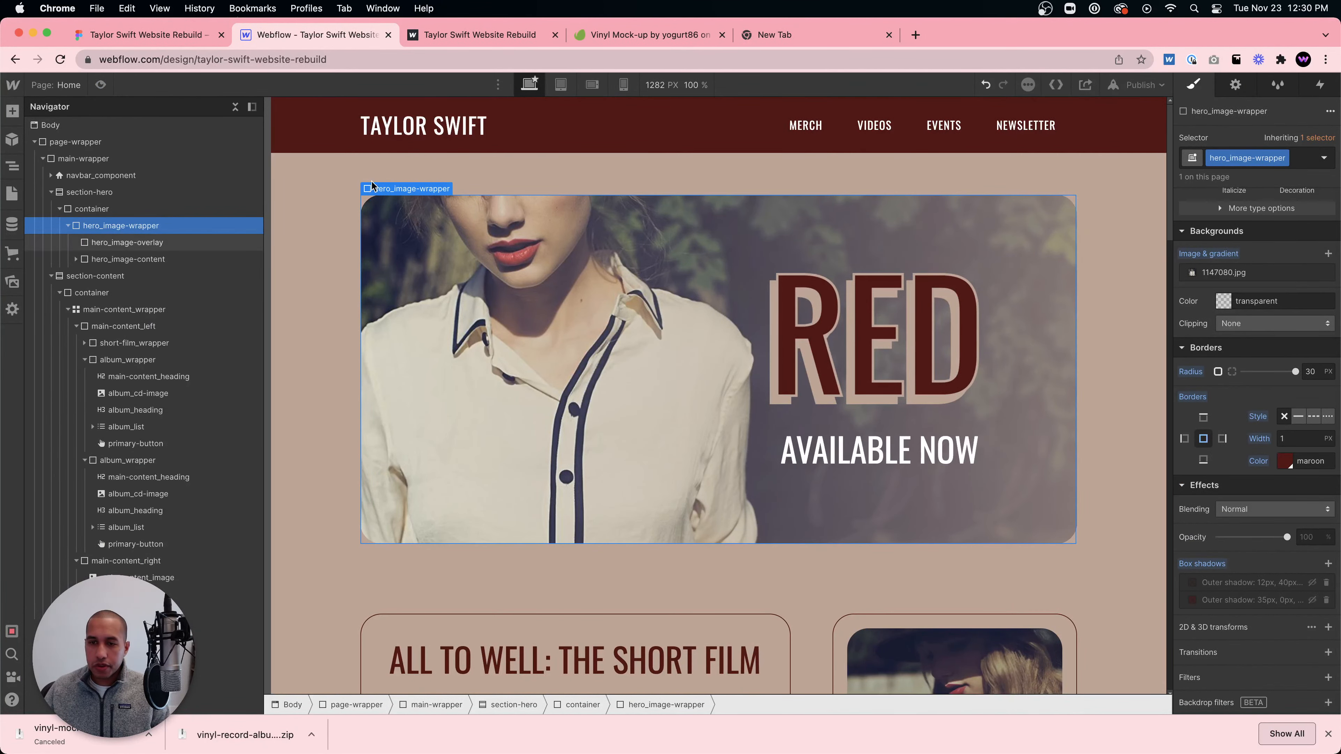
left_click(100, 85)
left_click(101, 86)
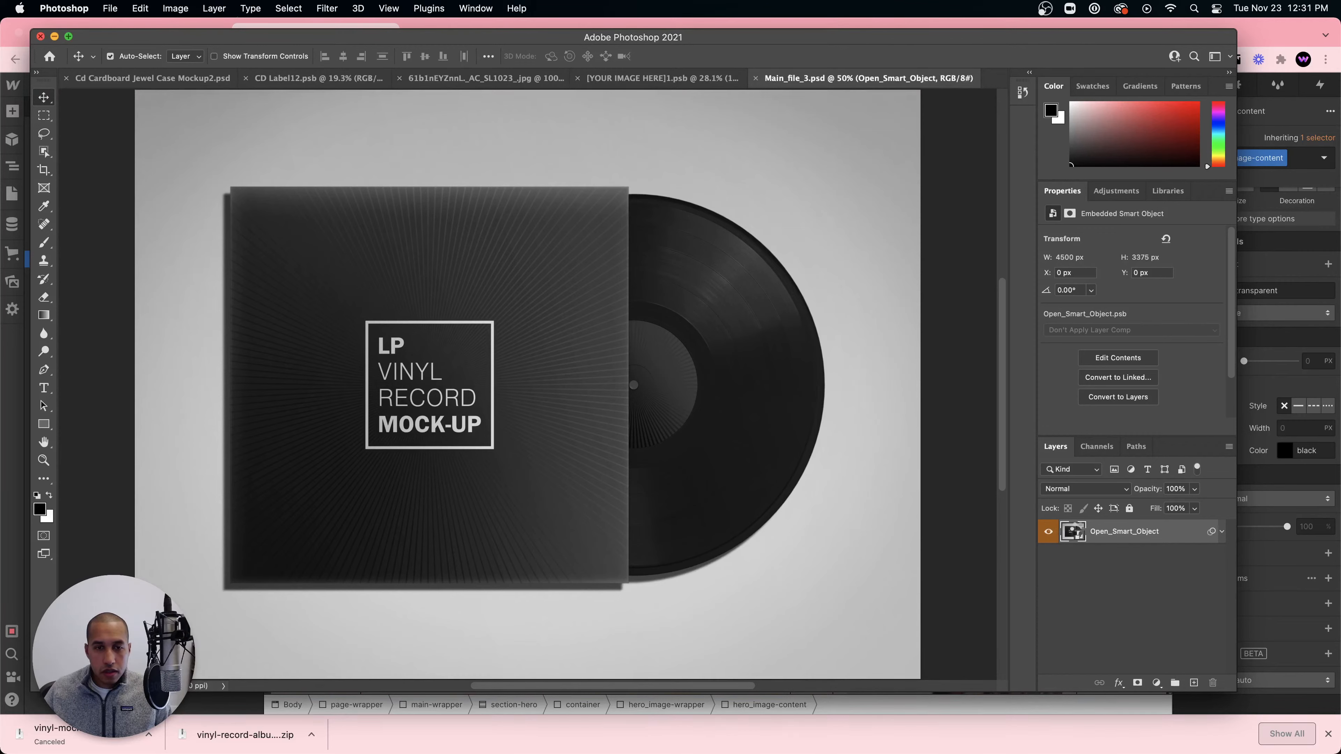
- Open the contents of Open_Smart_Object and hide the Cover layer and the Shadows and Background groups
double_click(1074, 532)
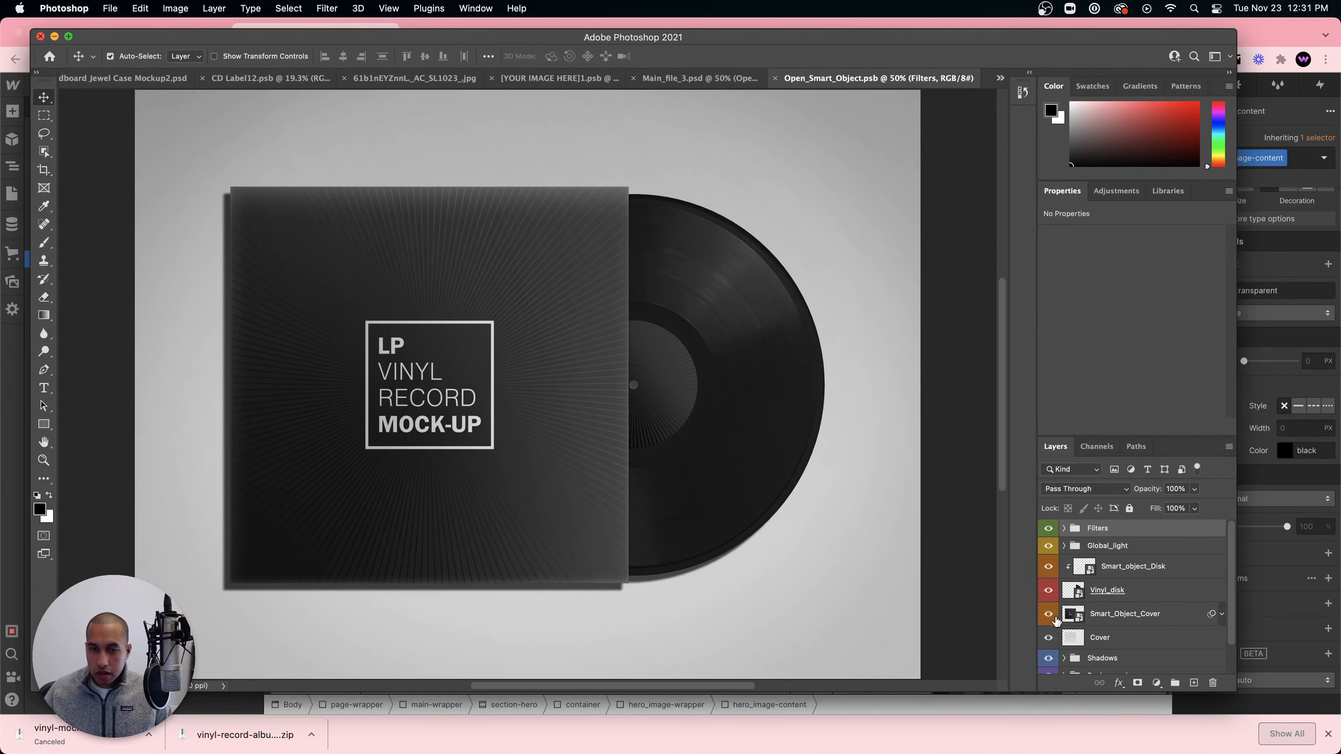
scroll(1107, 583, "down", 2)
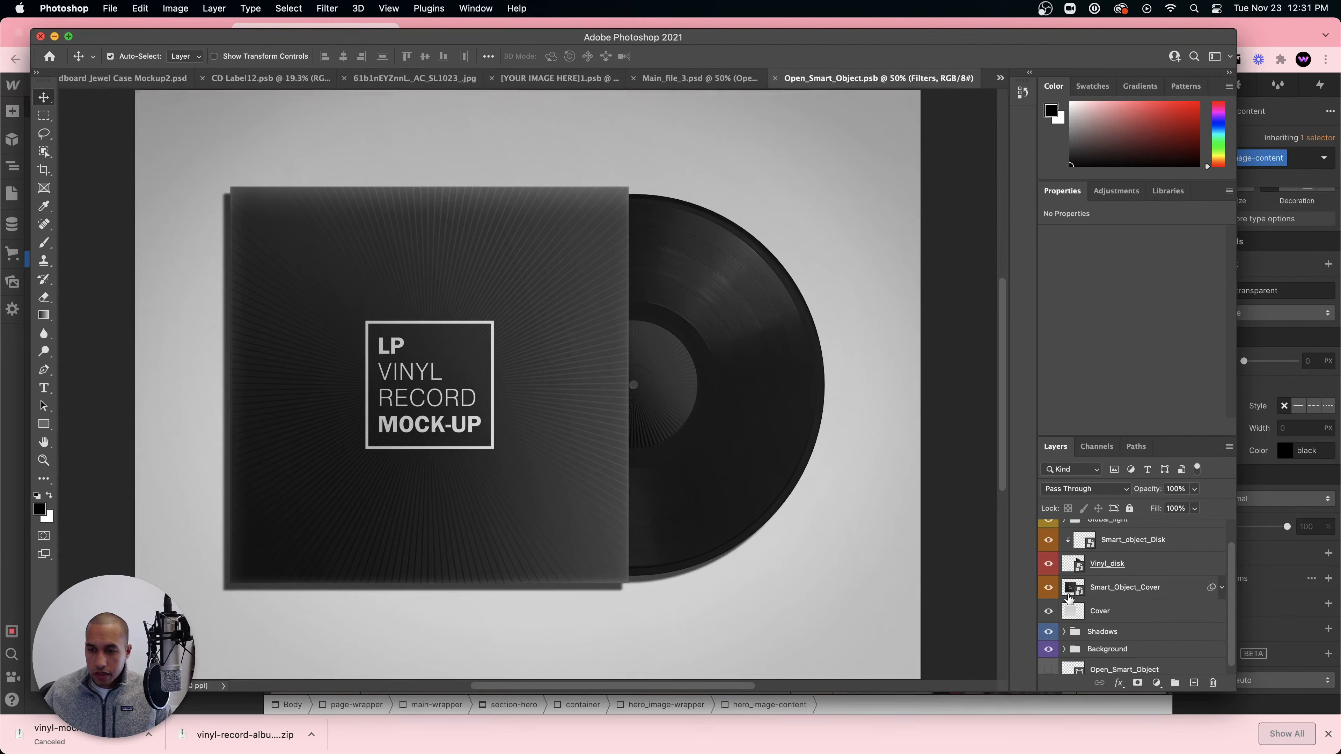
left_click(1143, 583)
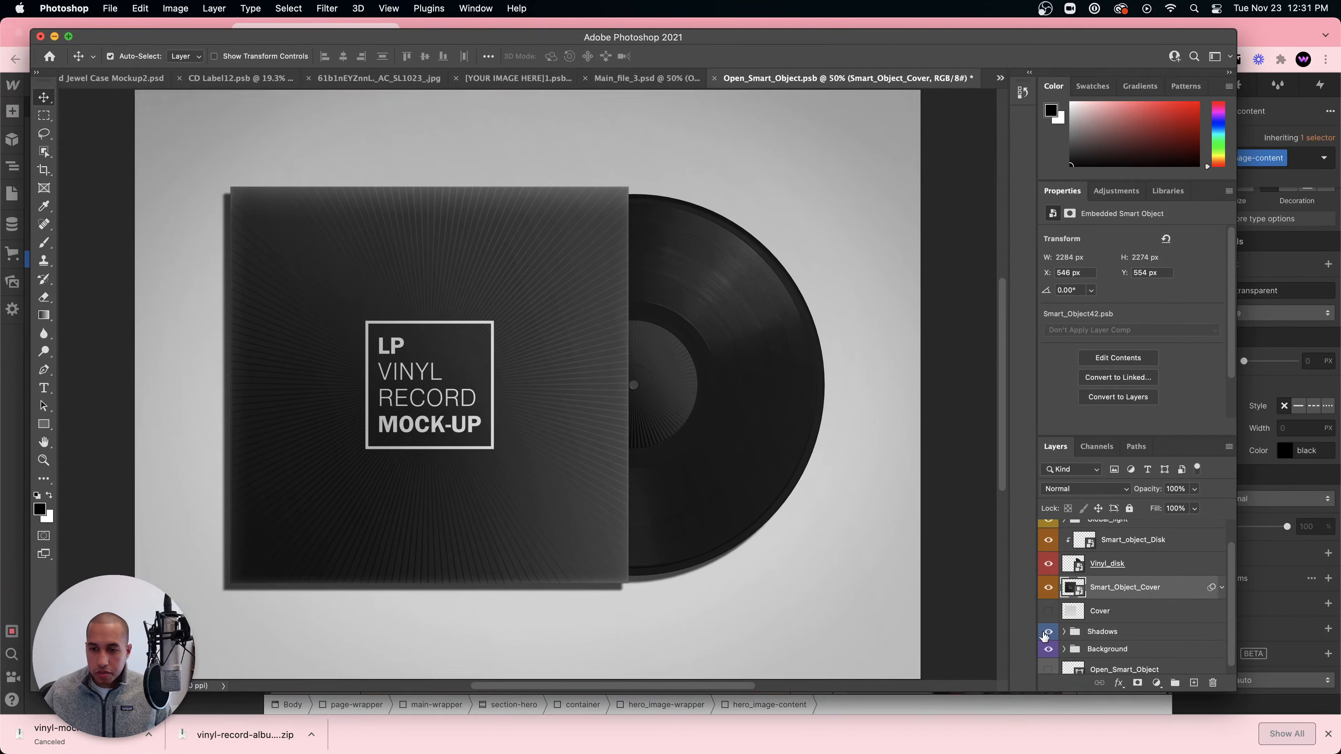
scroll(1055, 640, "down", 1)
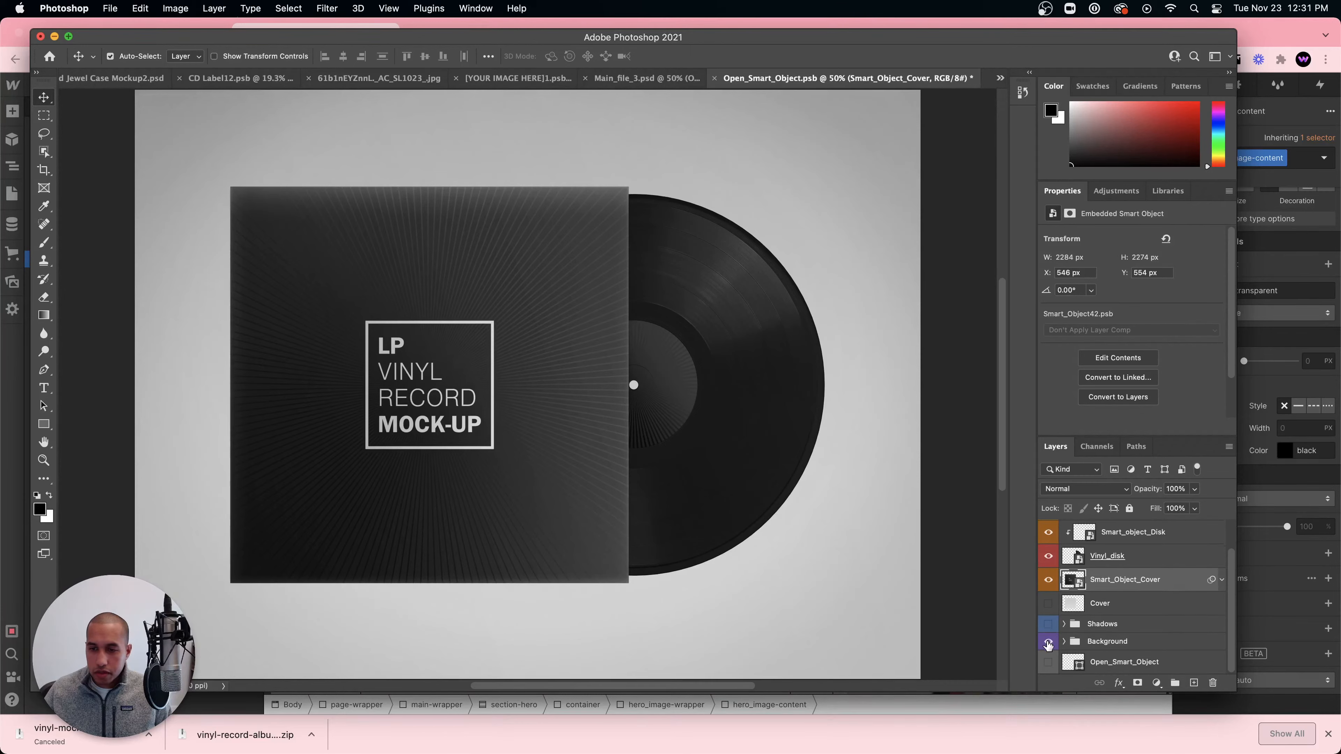
left_click(1048, 642)
scroll(1073, 627, "up", 2)
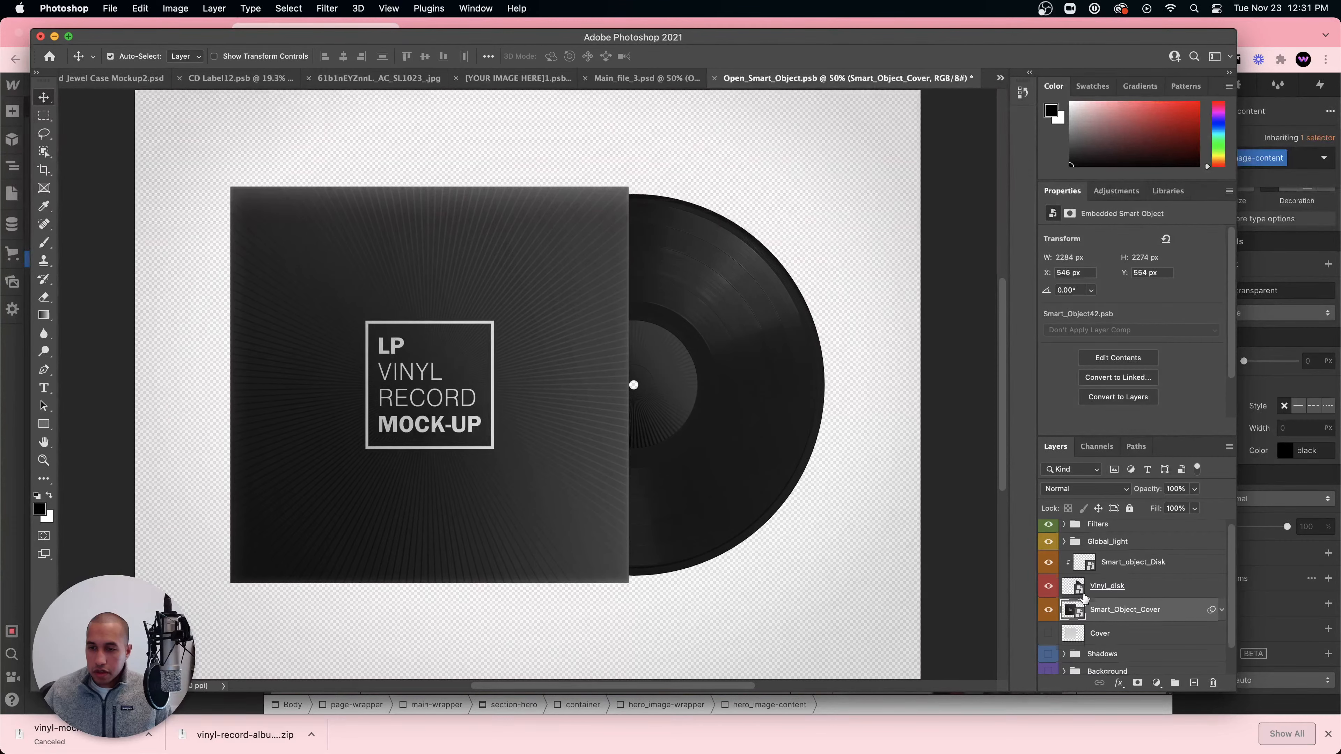
scroll(1080, 597, "up", 1)
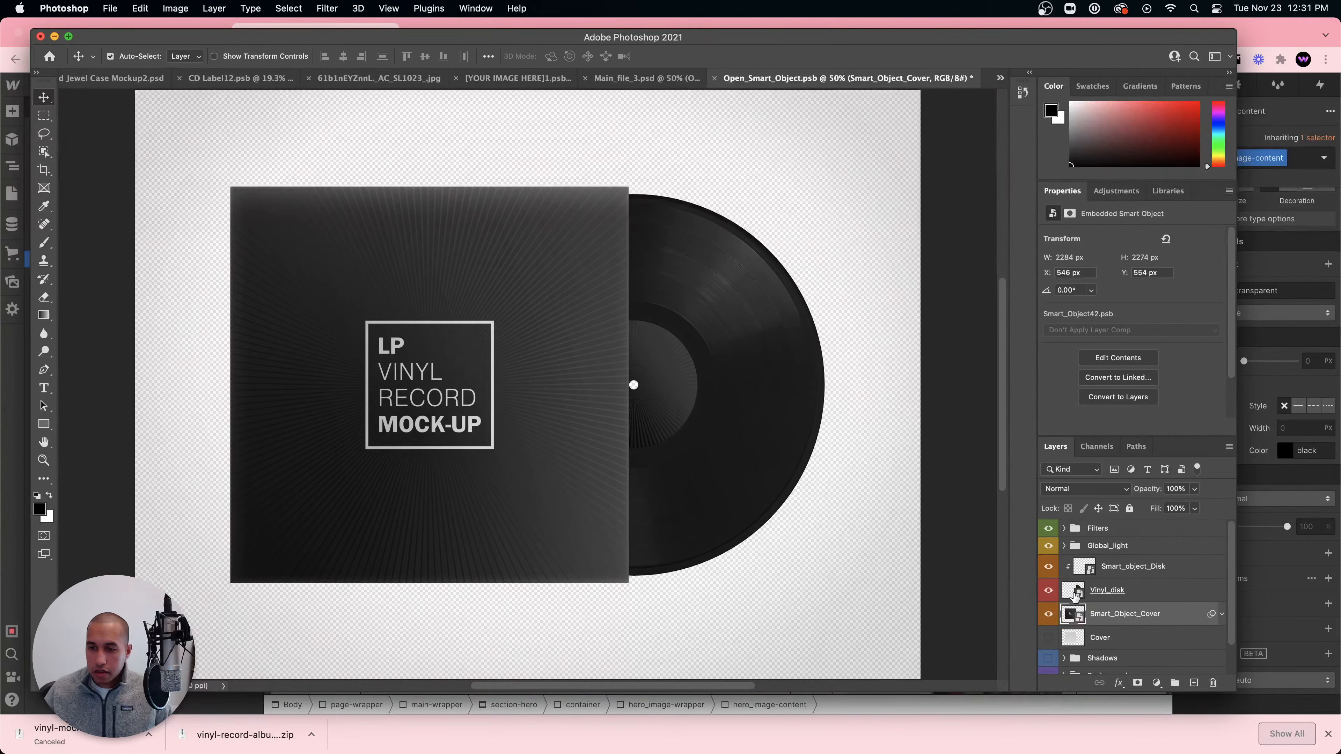
- Open the contents of the Smart_Object_Cover layer for editing
left_click(1071, 594)
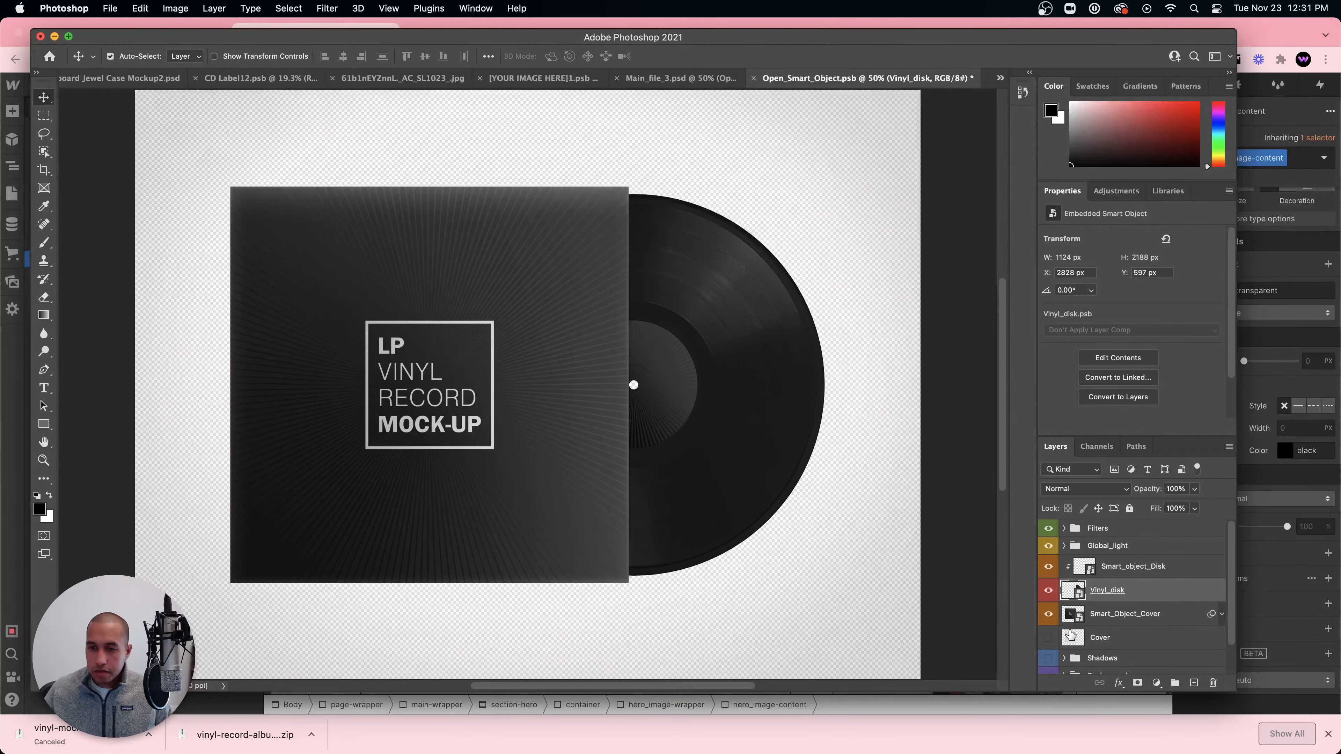
left_click(1072, 621)
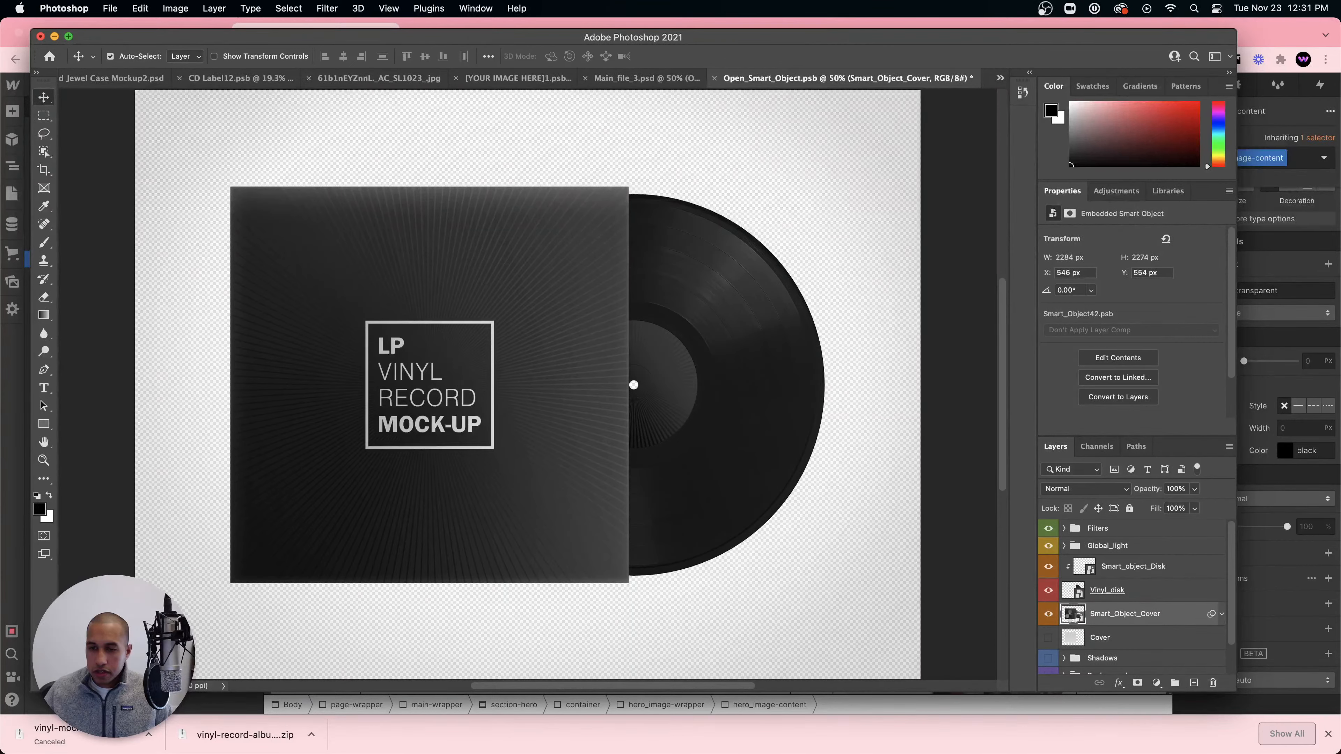
double_click(1072, 617)
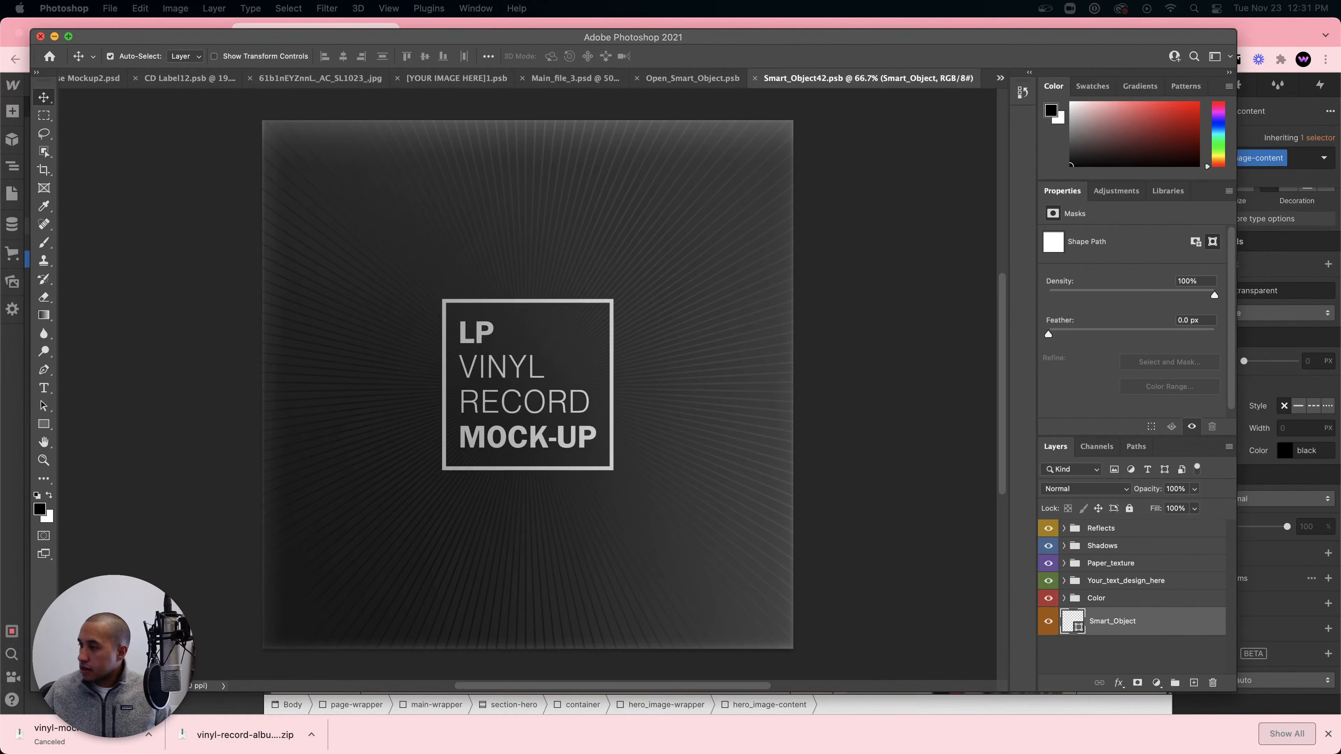
- Place the 1147080.jpg photo in the cover artwork and stack it beneath the Smart_Object layer
left_click_drag(479, 239, 479, 248)
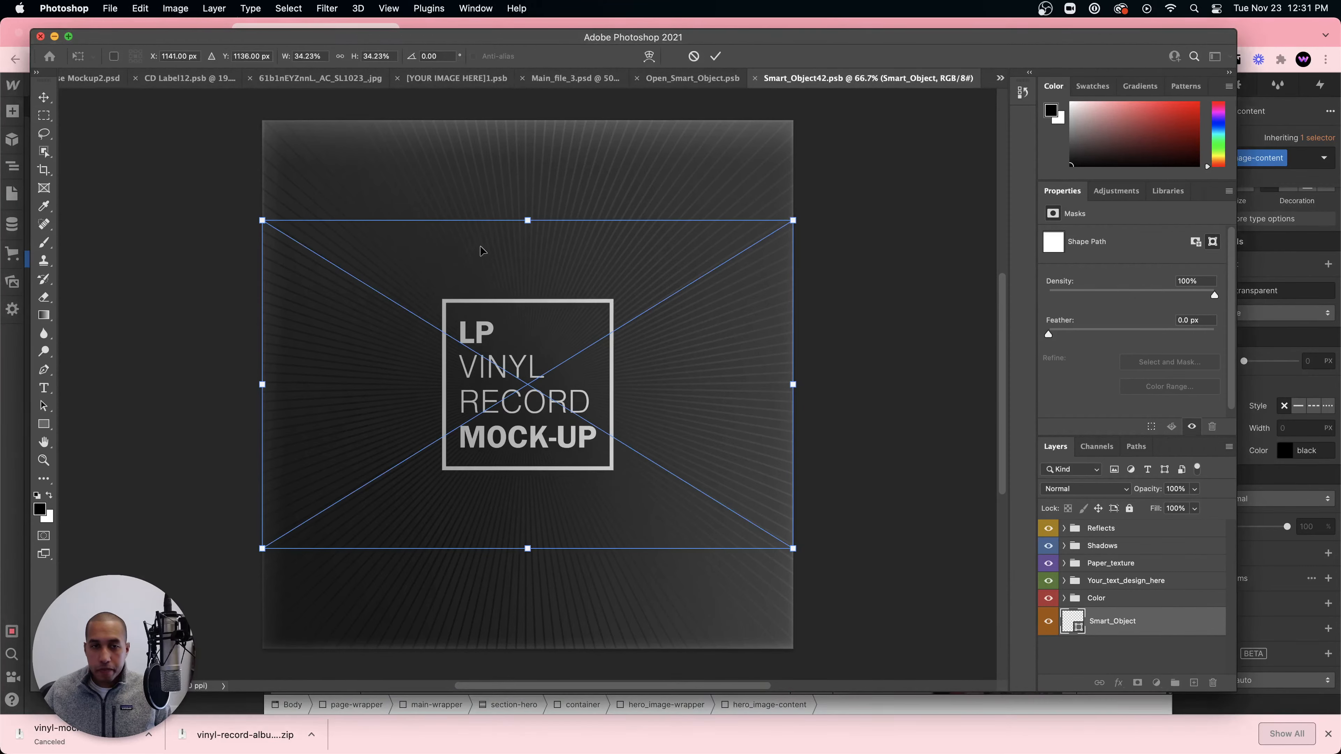
key("Return")
left_click_drag(1073, 621, 1082, 660)
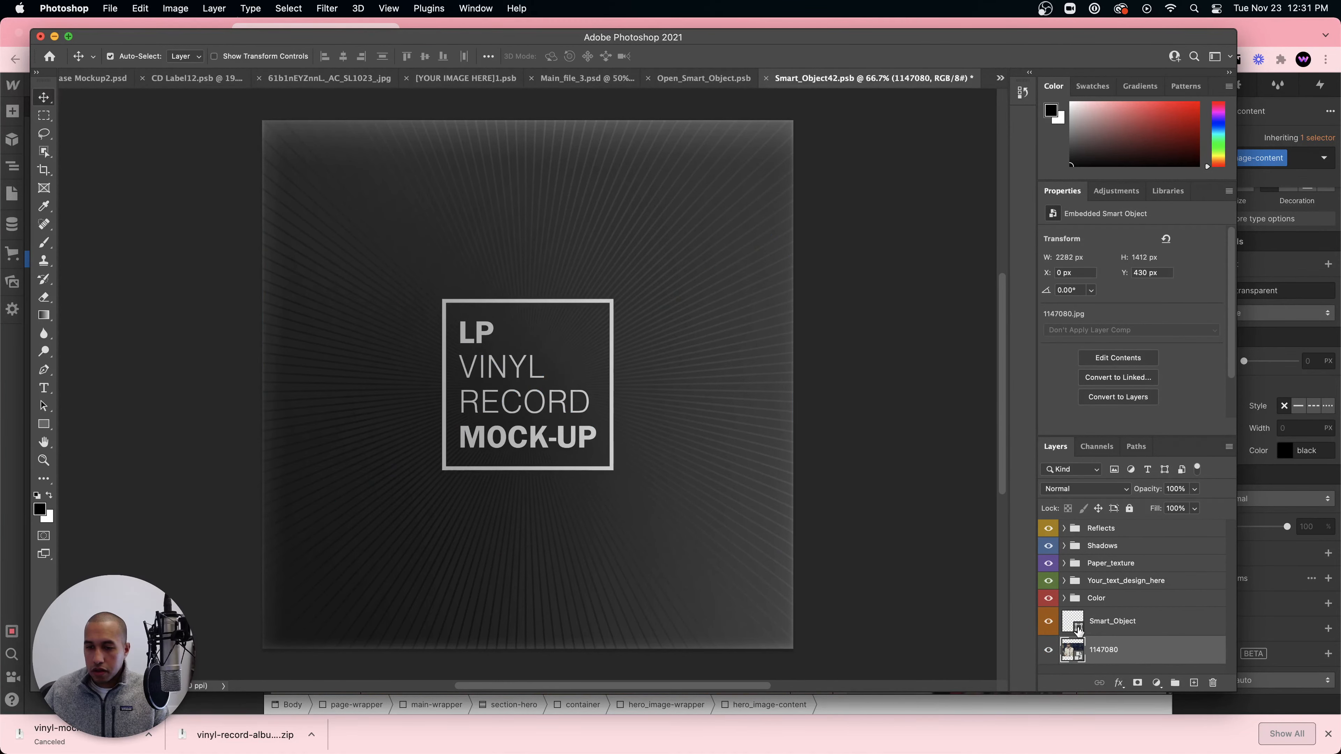
double_click(1077, 627)
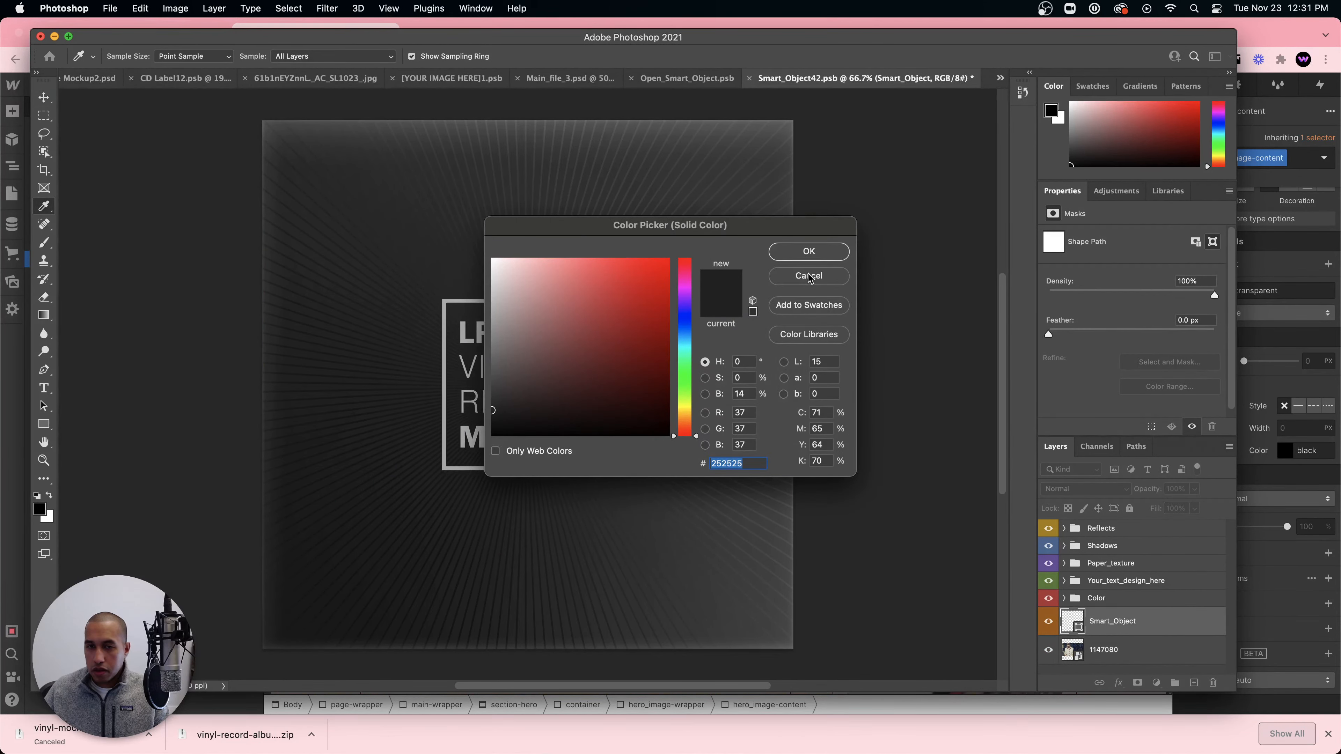
left_click(810, 276)
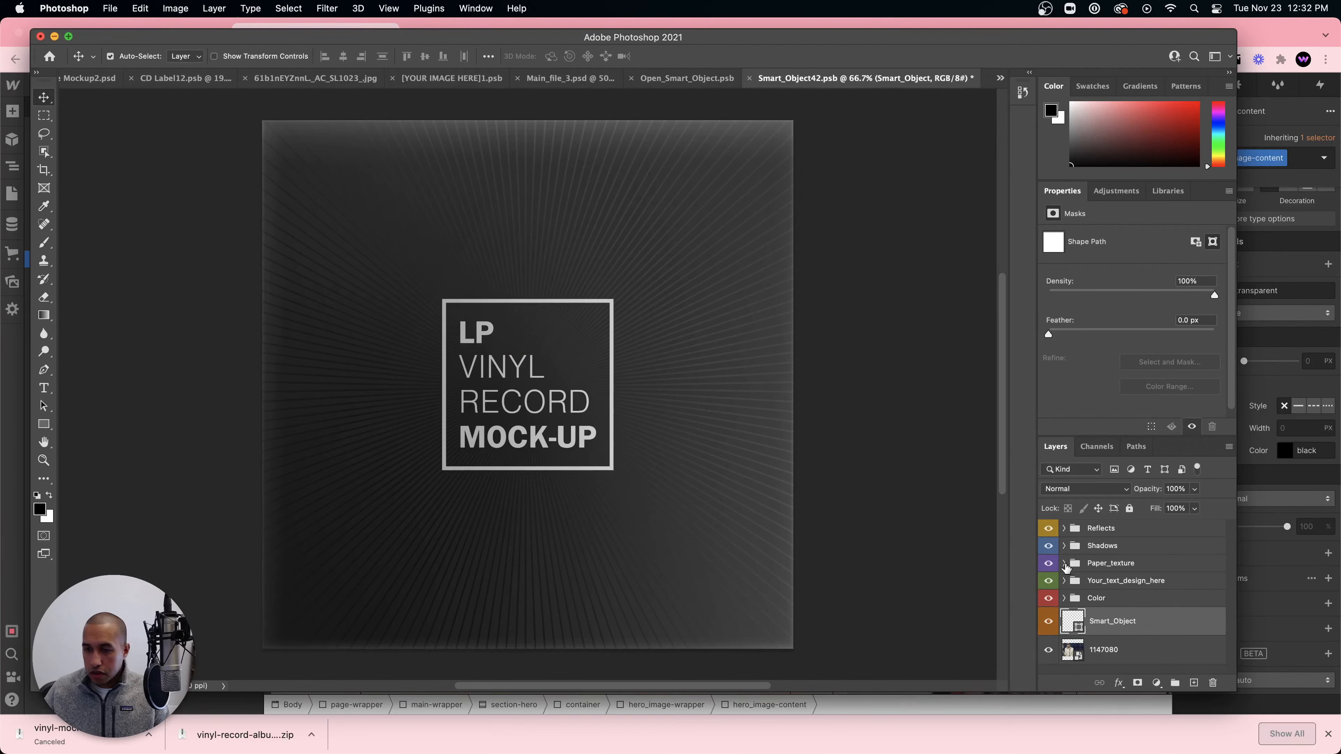
- Expand the Your_text_design_here group and hide both placeholder design layers inside it
left_click(1064, 581)
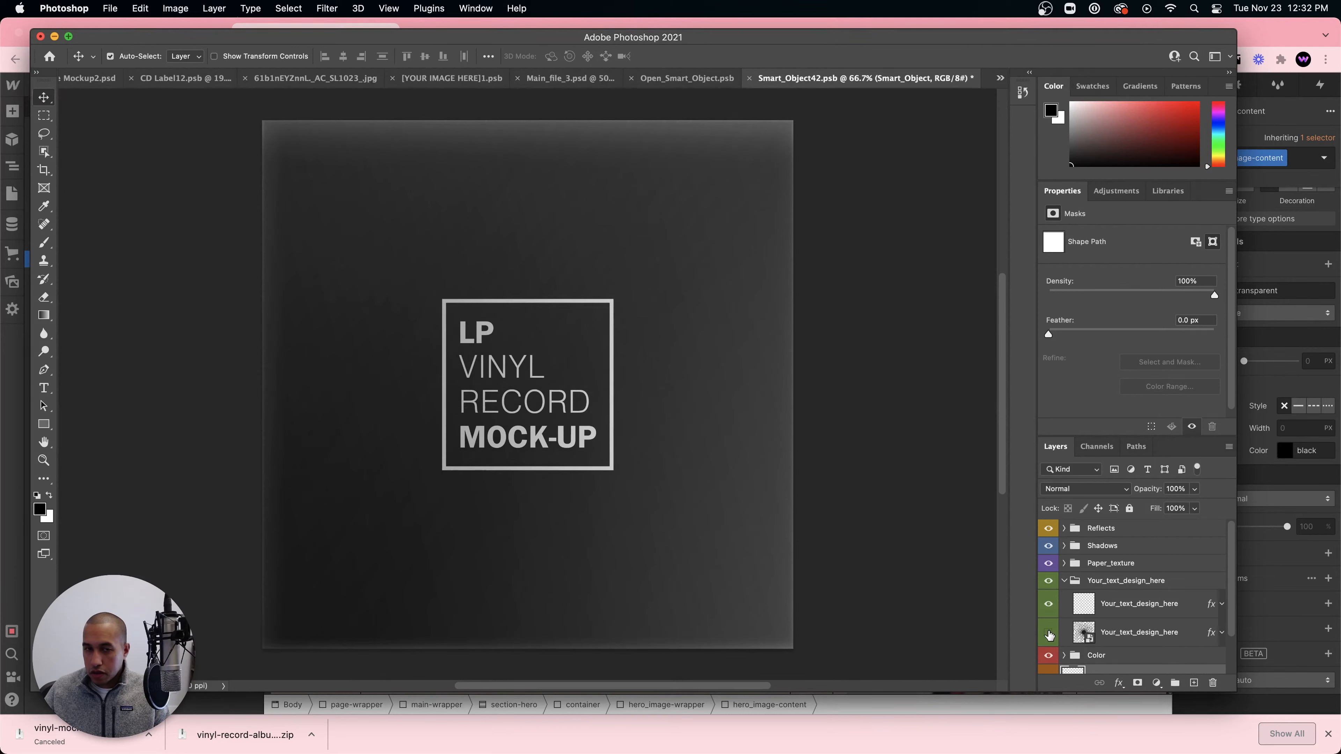
left_click(1049, 605)
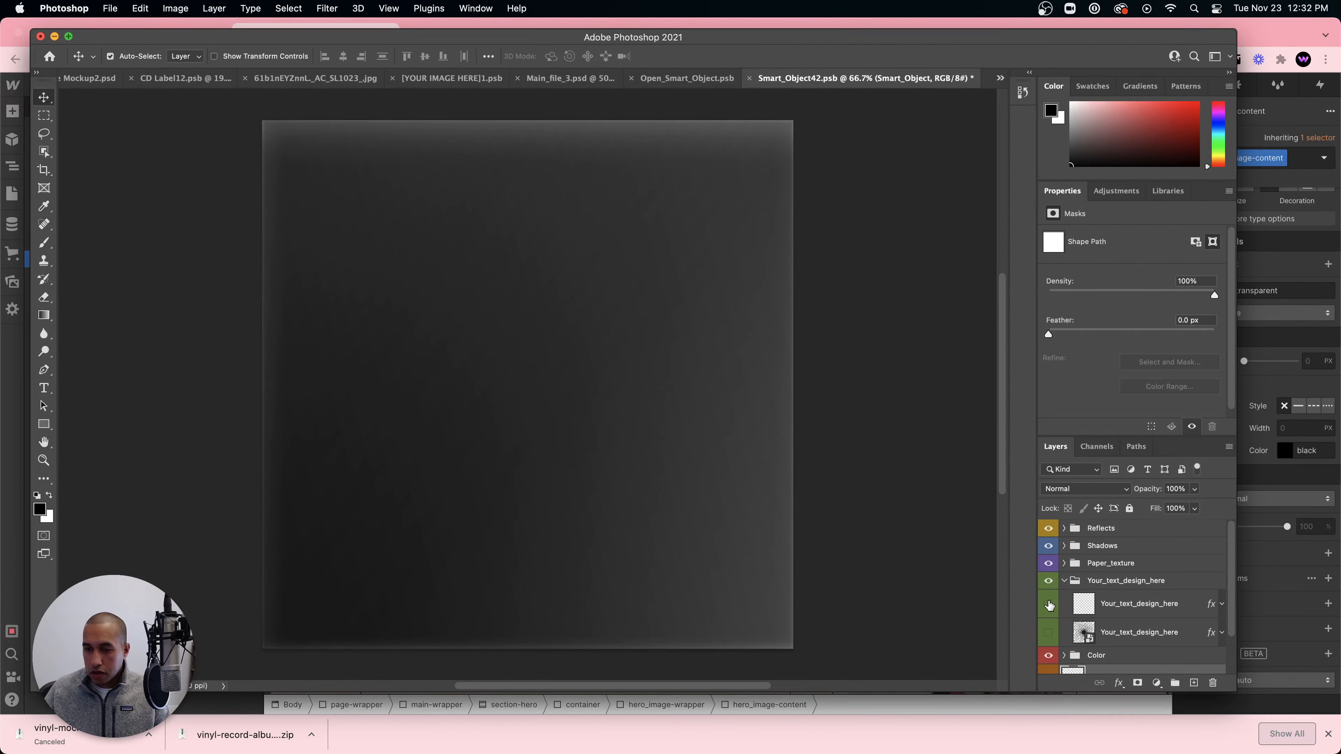
left_click(1048, 605)
left_click(1049, 604)
- Move the 1147080 photo layer into the Your_text_design_here group, above its two hidden layers
scroll(1078, 634, "down", 1)
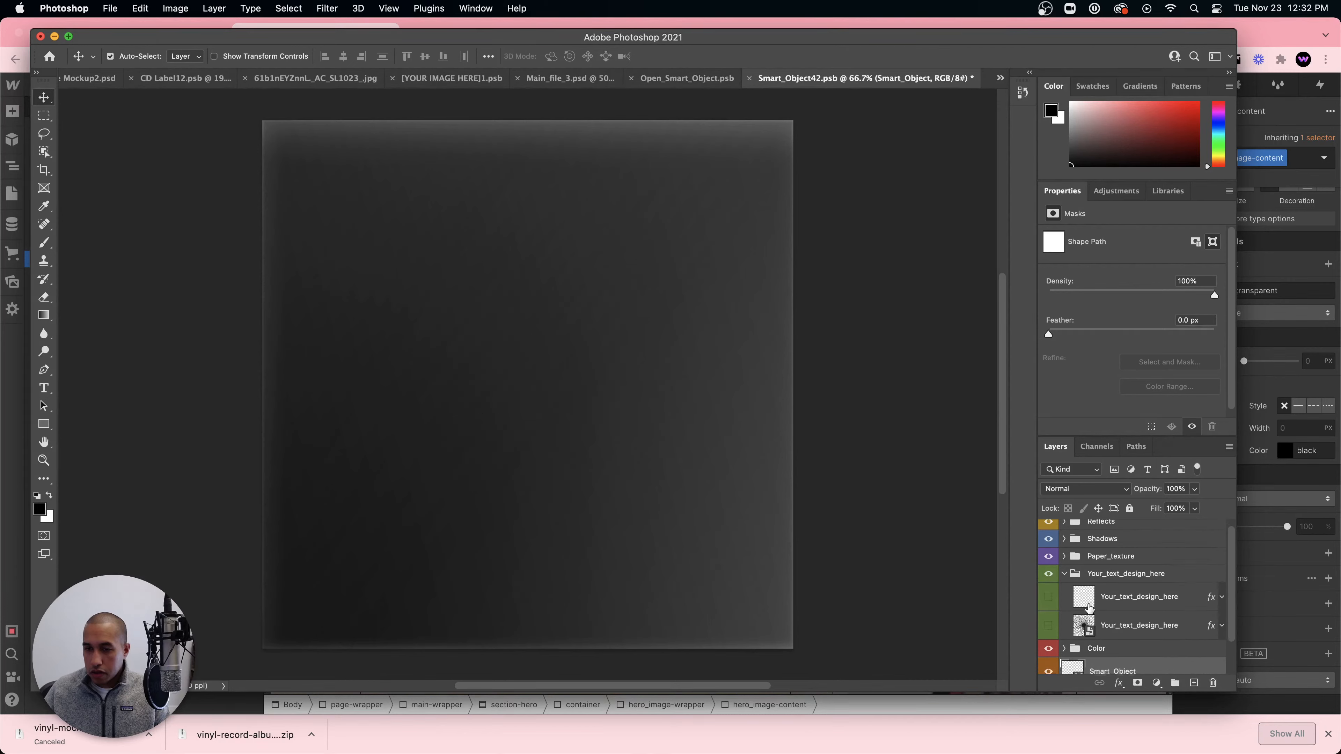
left_click(1085, 653)
scroll(1081, 637, "down", 1)
left_click_drag(1082, 658, 1111, 552)
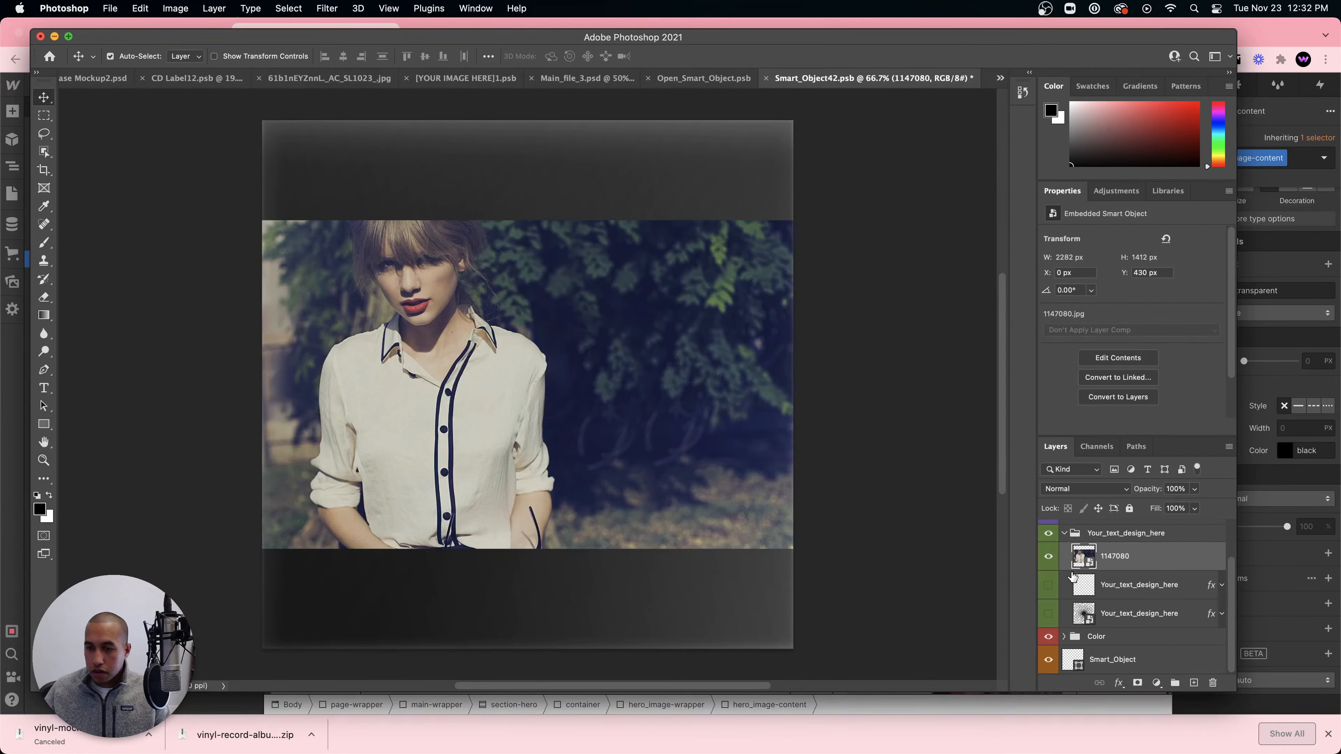
left_click(540, 317)
key("ctrl+t")
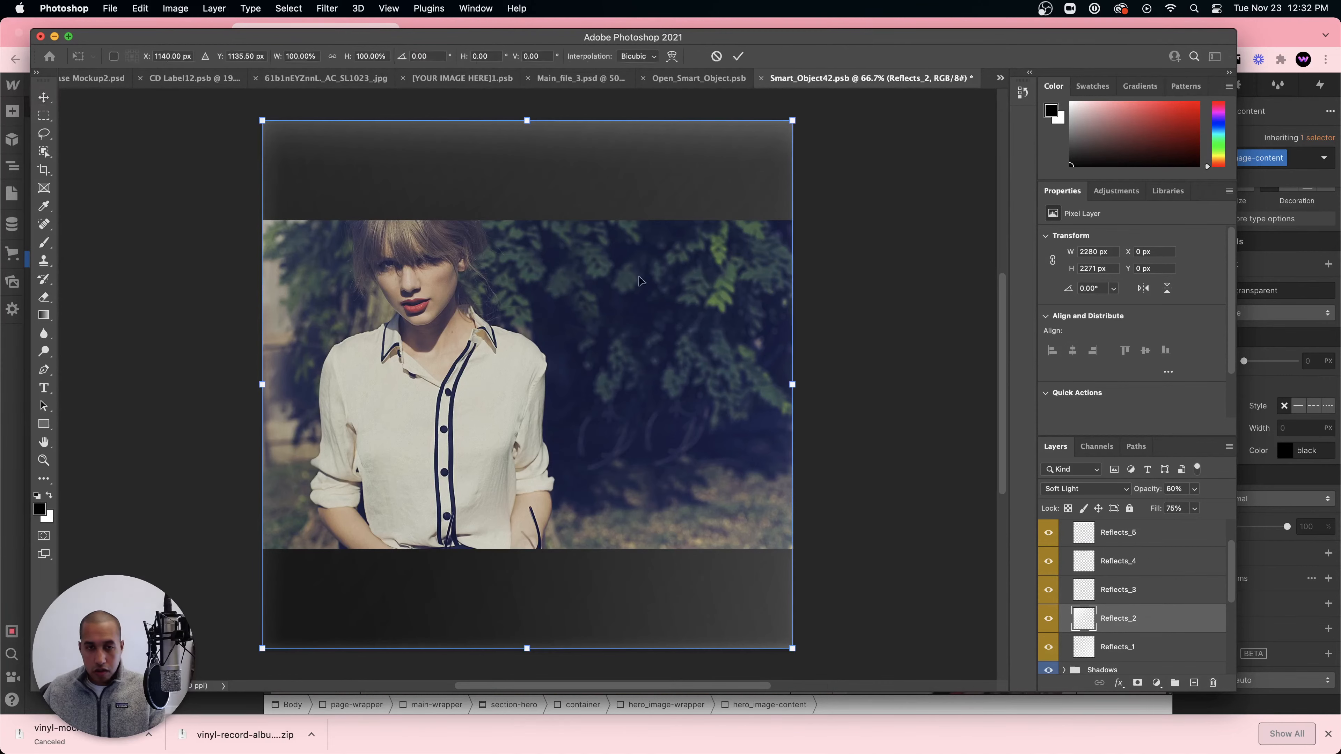
key("Escape")
scroll(1134, 596, "up", 5)
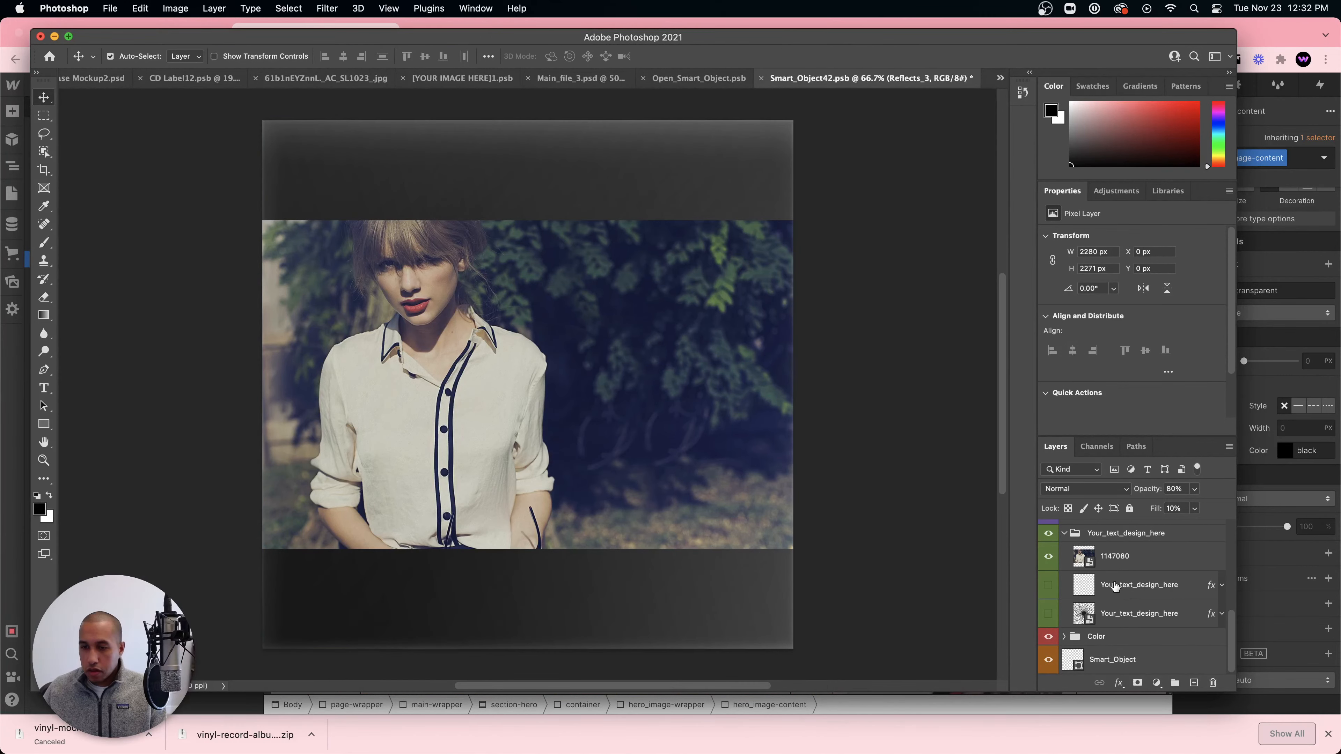
left_click(1089, 558)
key("ctrl+t")
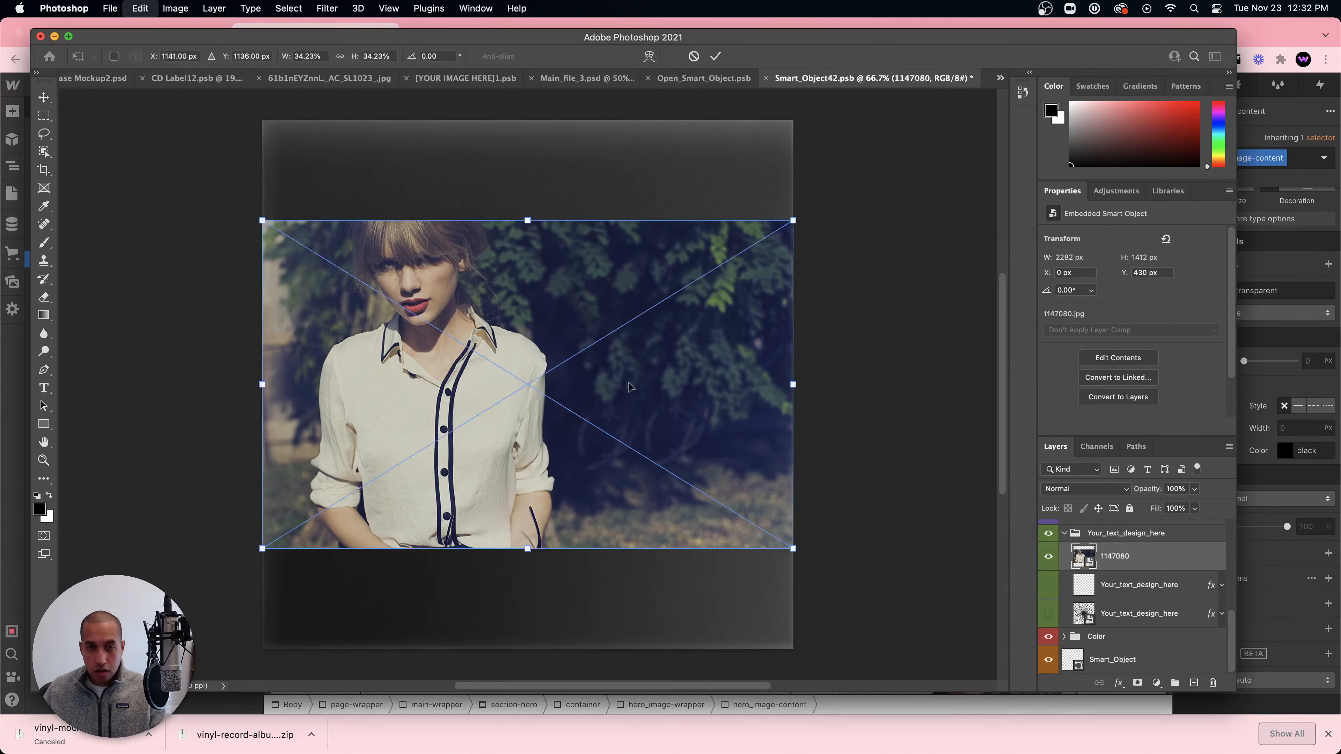
left_click_drag(792, 220, 854, 150)
left_click_drag(864, 153, 865, 153)
key("super+z")
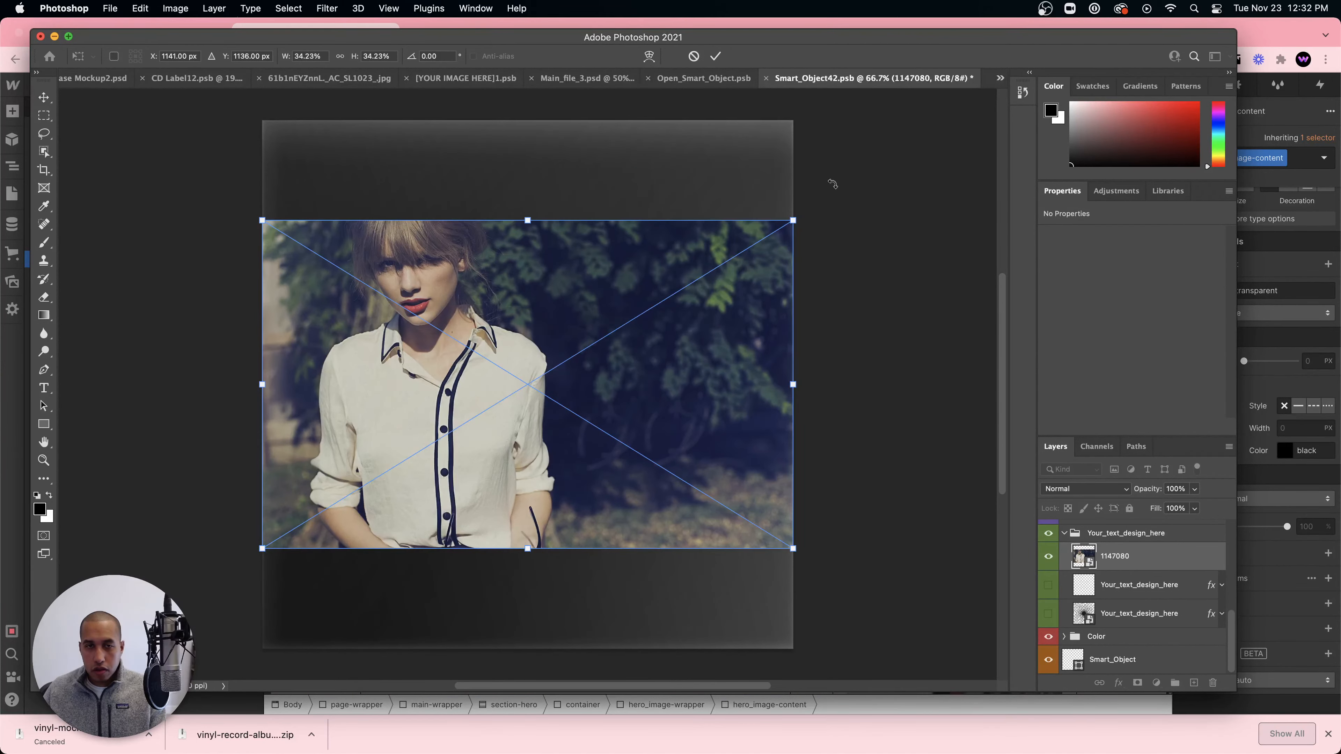
- Try to enlarge the 1147080 photo to about 55.75% so that it covers the whole square sleeve
left_click_drag(793, 220, 912, 159)
scroll(811, 293, "down", 2)
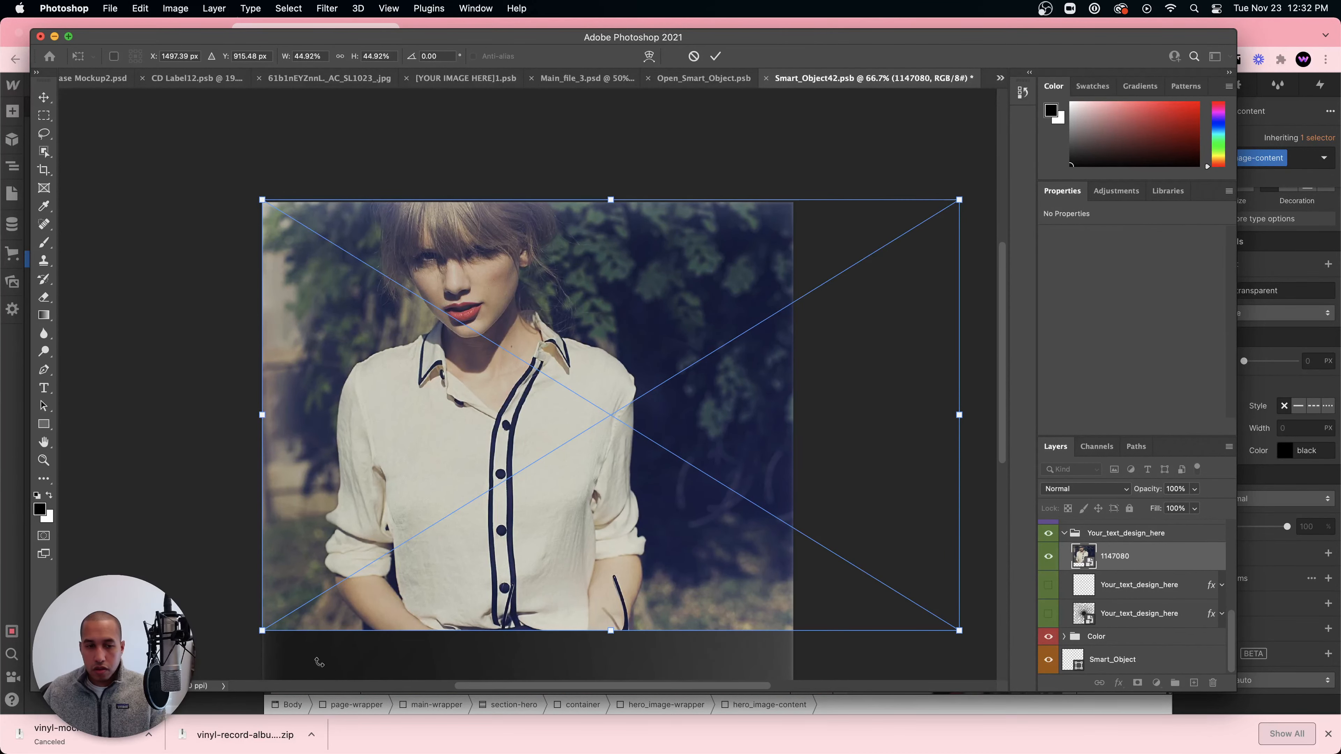
scroll(1003, 327, "down", 6)
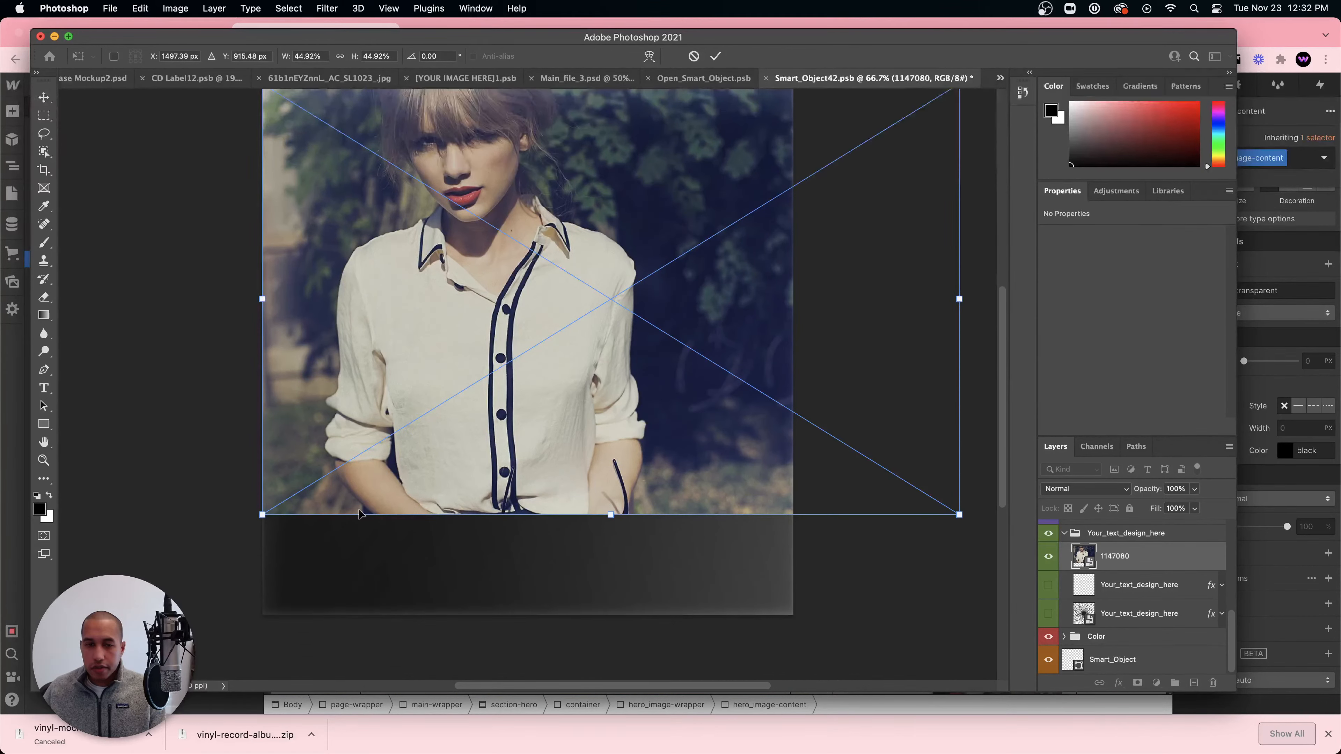
left_click_drag(262, 519, 197, 651)
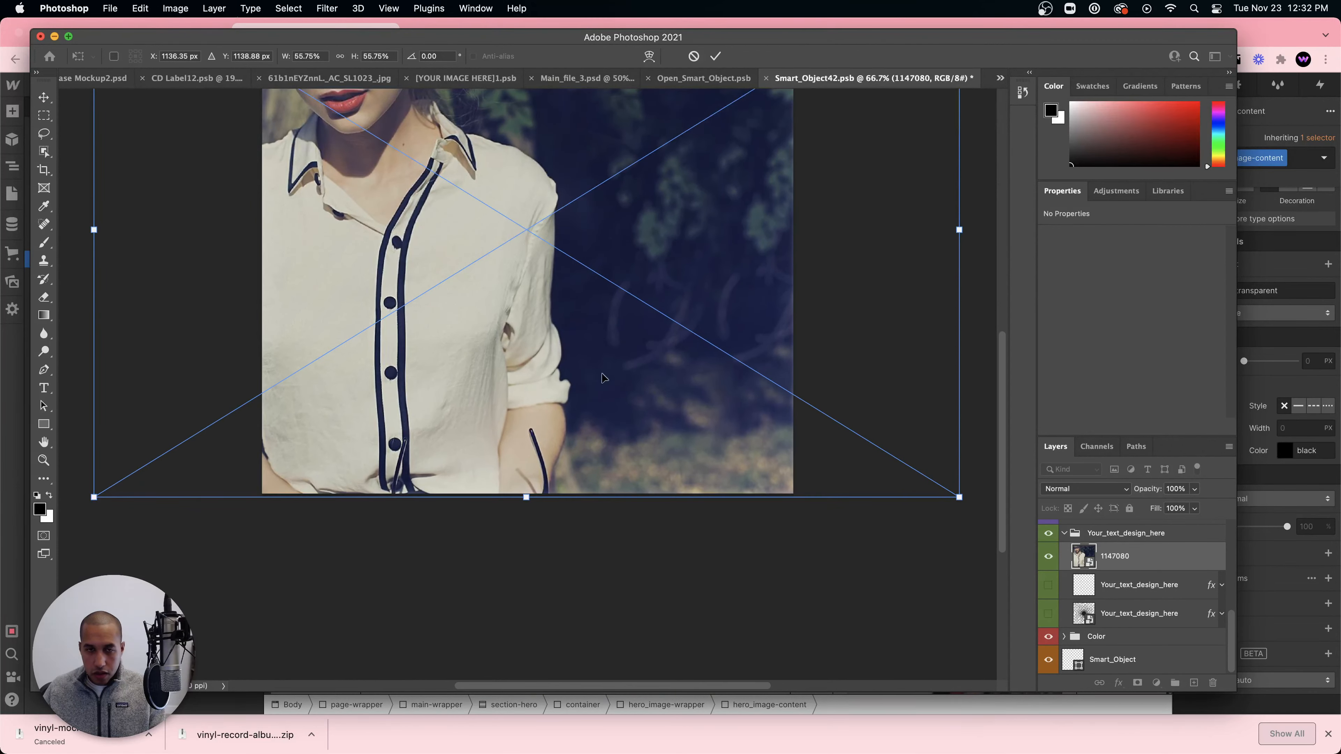
scroll(599, 374, "down", 5)
scroll(600, 212, "up", 3)
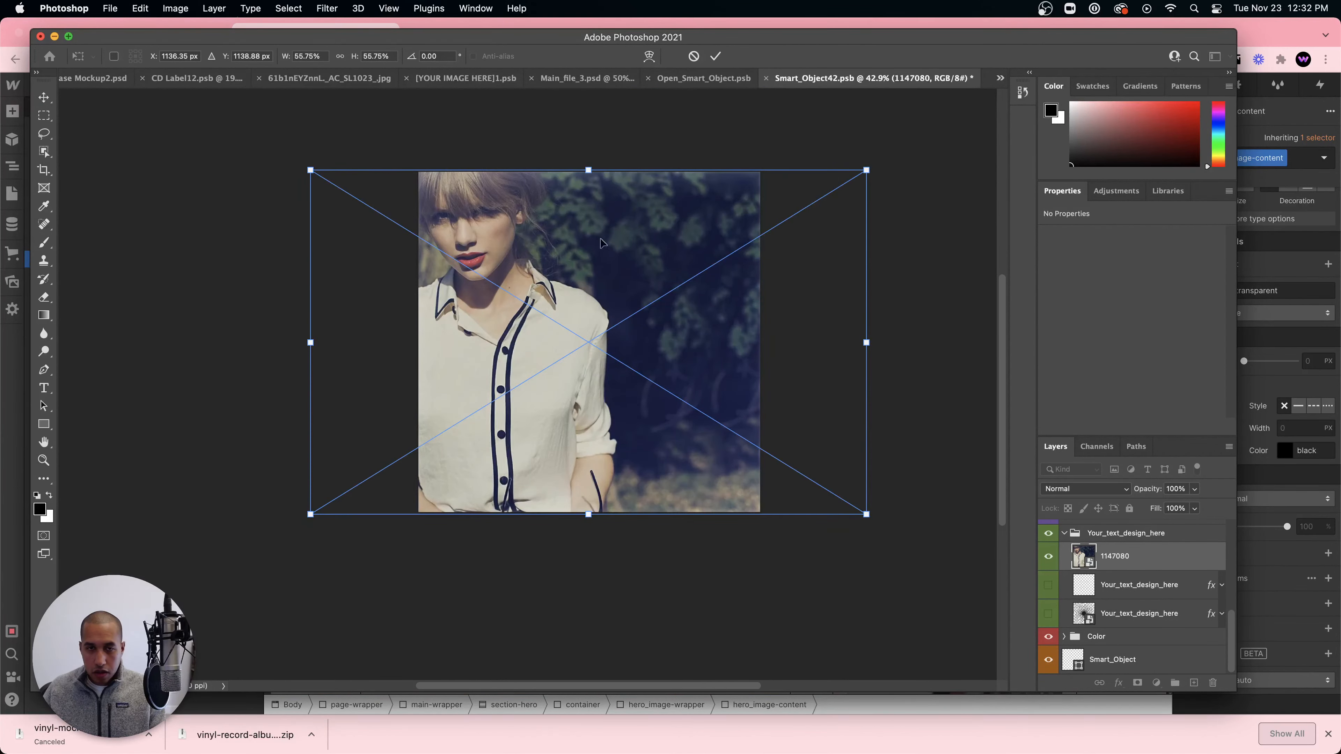
key("Return")
- Try to shift the artwork sideways, and undo that move together with the photo's enlargement
left_click_drag(546, 341, 631, 324)
left_click(1121, 654)
key("super+z")
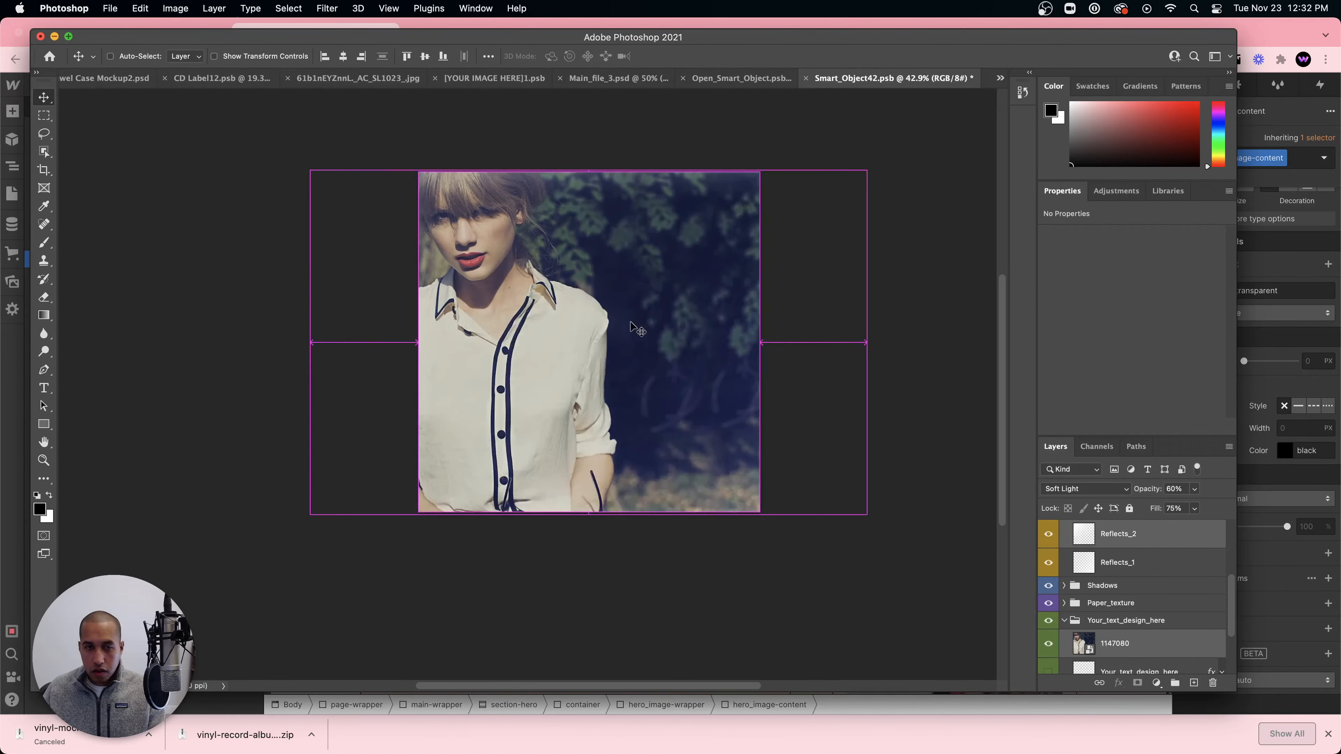
key("super+z")
left_click(578, 322)
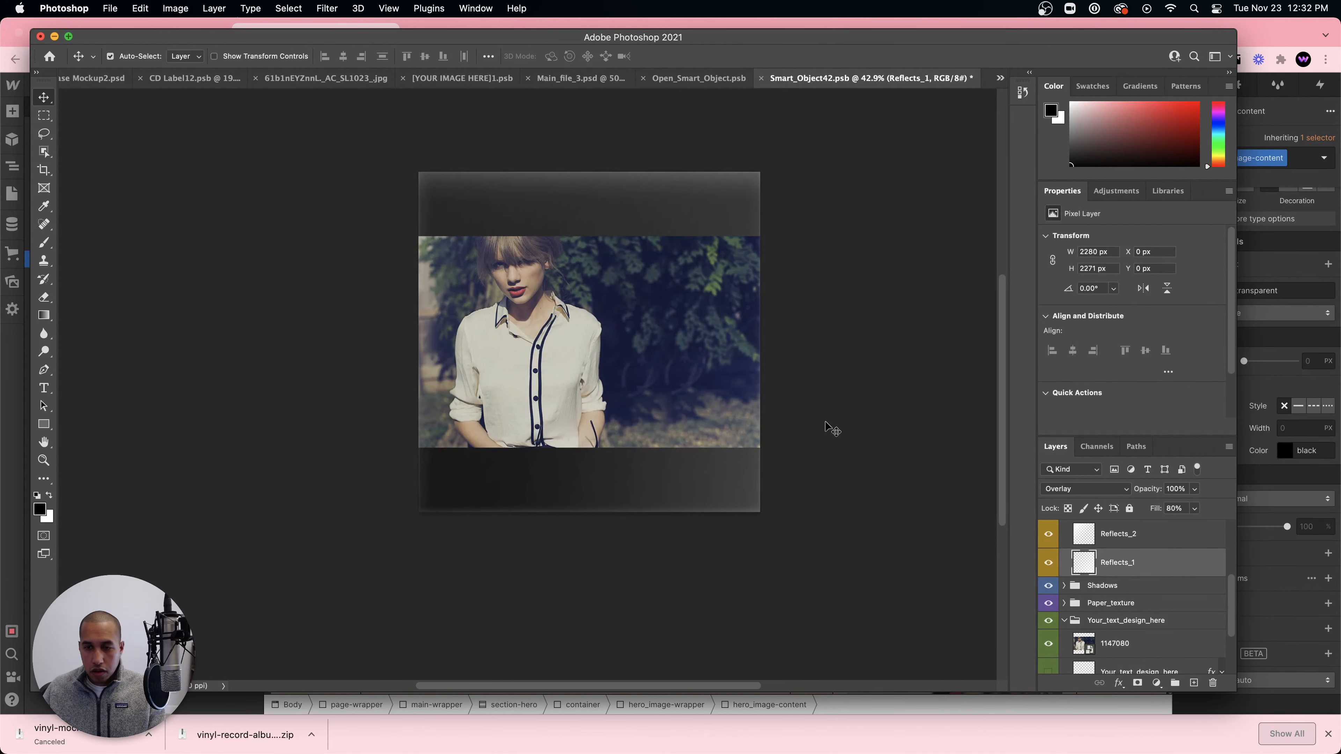
- Scale the 1147080 photo to about 55.05% so it spans the full height of the cover
left_click(1115, 650)
key("super+t")
left_click_drag(597, 237, 599, 171)
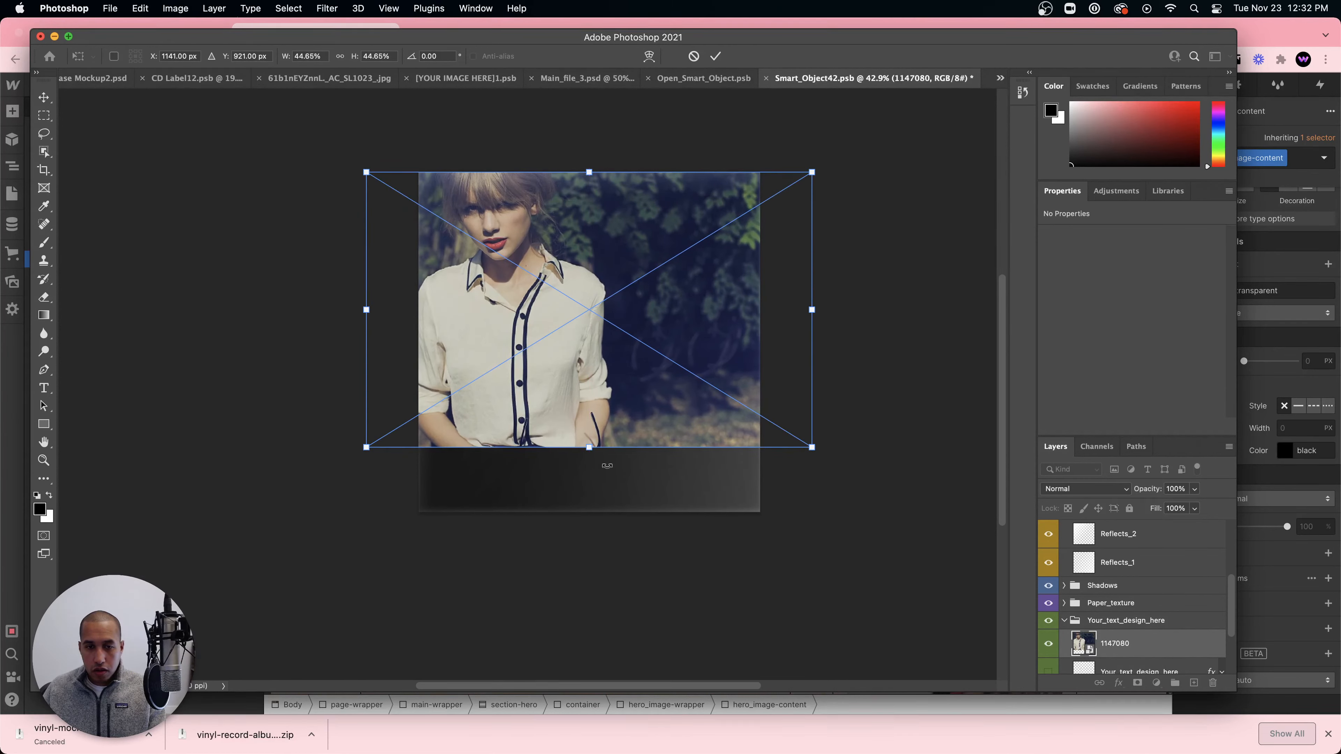
left_click_drag(591, 449, 591, 512)
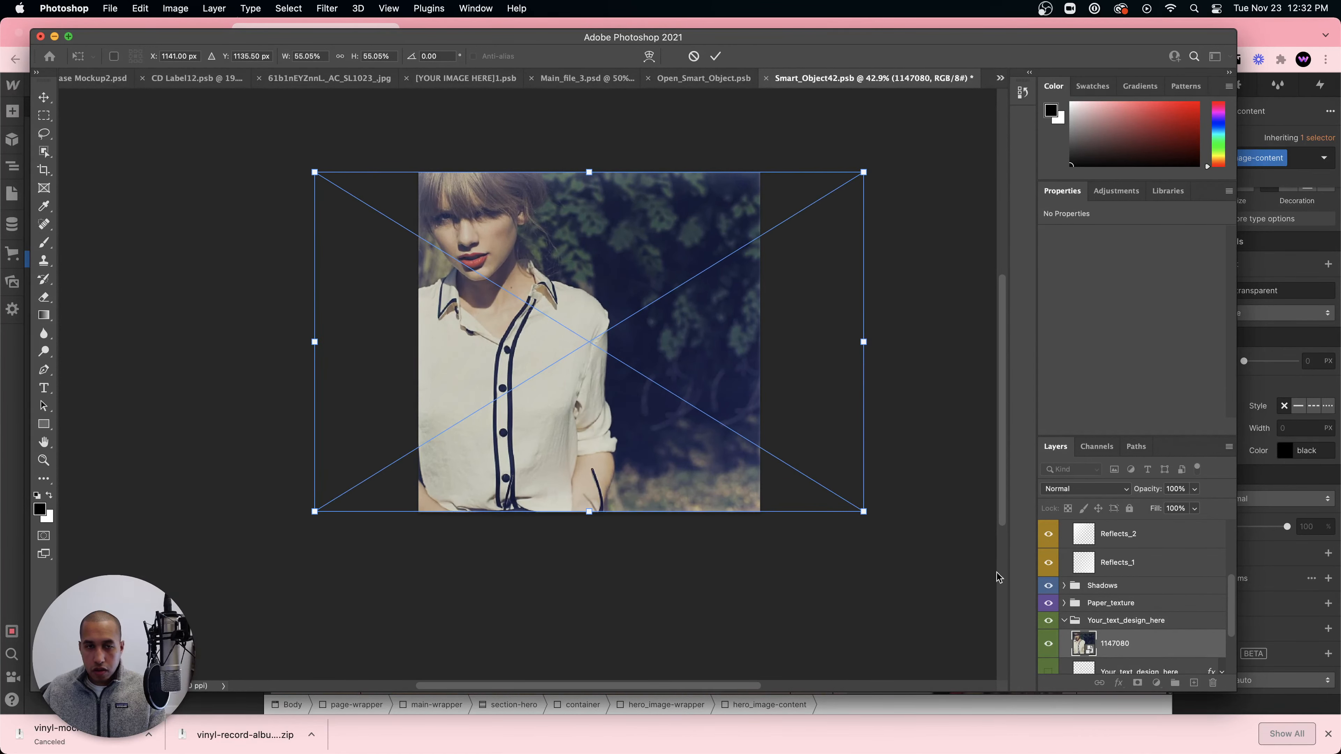
key("Return")
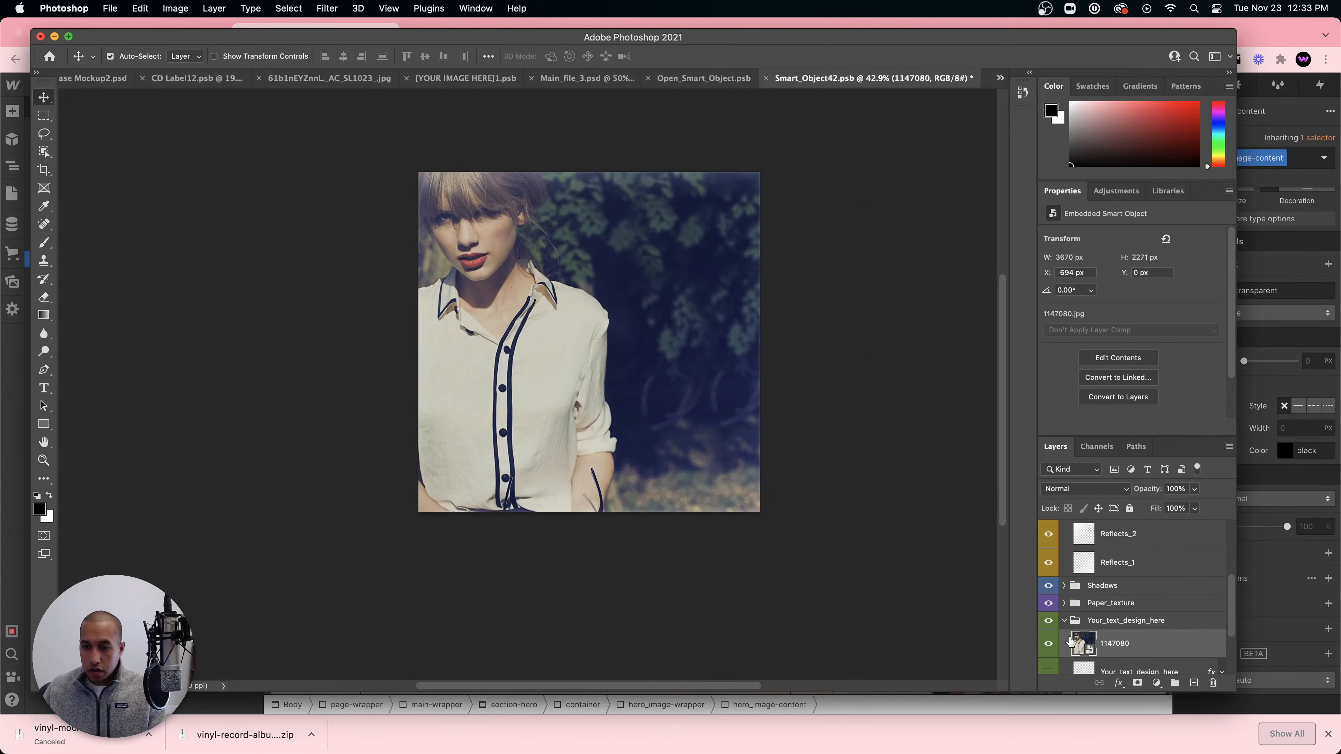
- Shift only the 1147080 photo layer horizontally to X -54 px so the woman sits nearer the cover's centre
left_click_drag(552, 324, 608, 319)
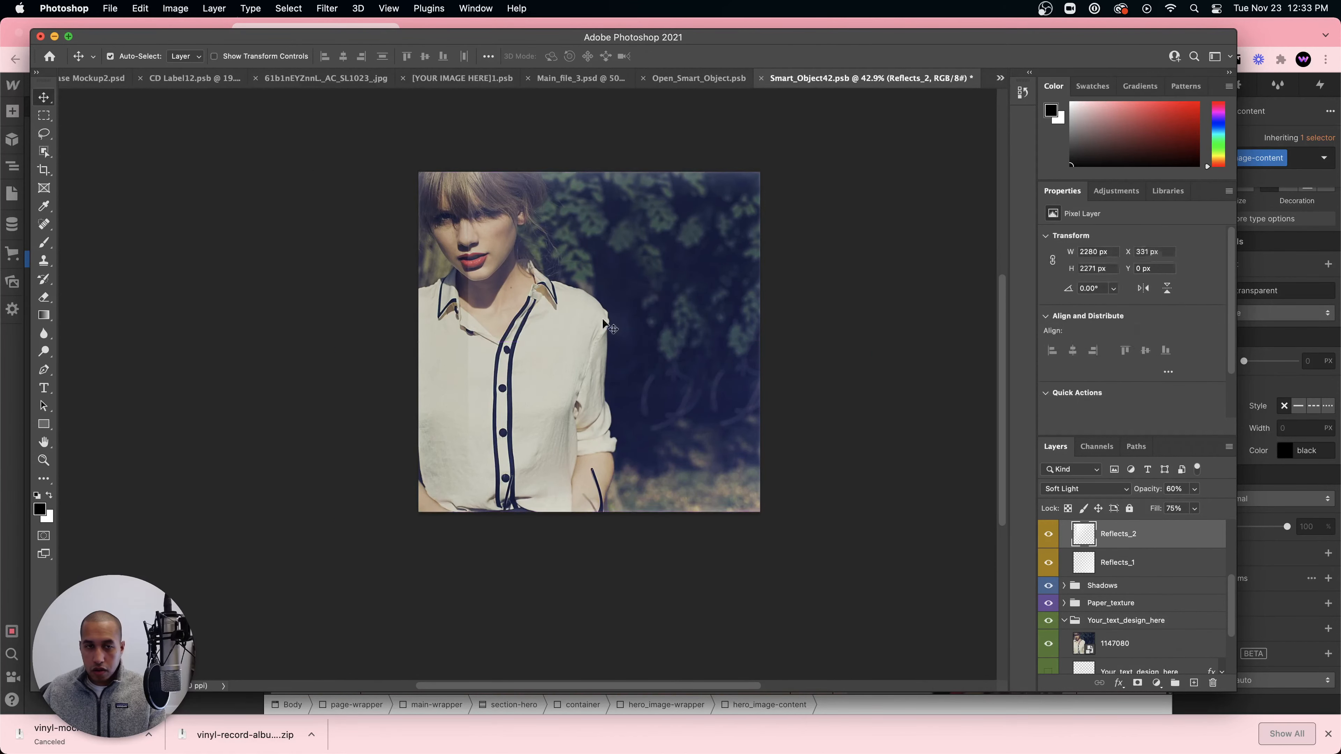
key("super+z")
left_click(1108, 645)
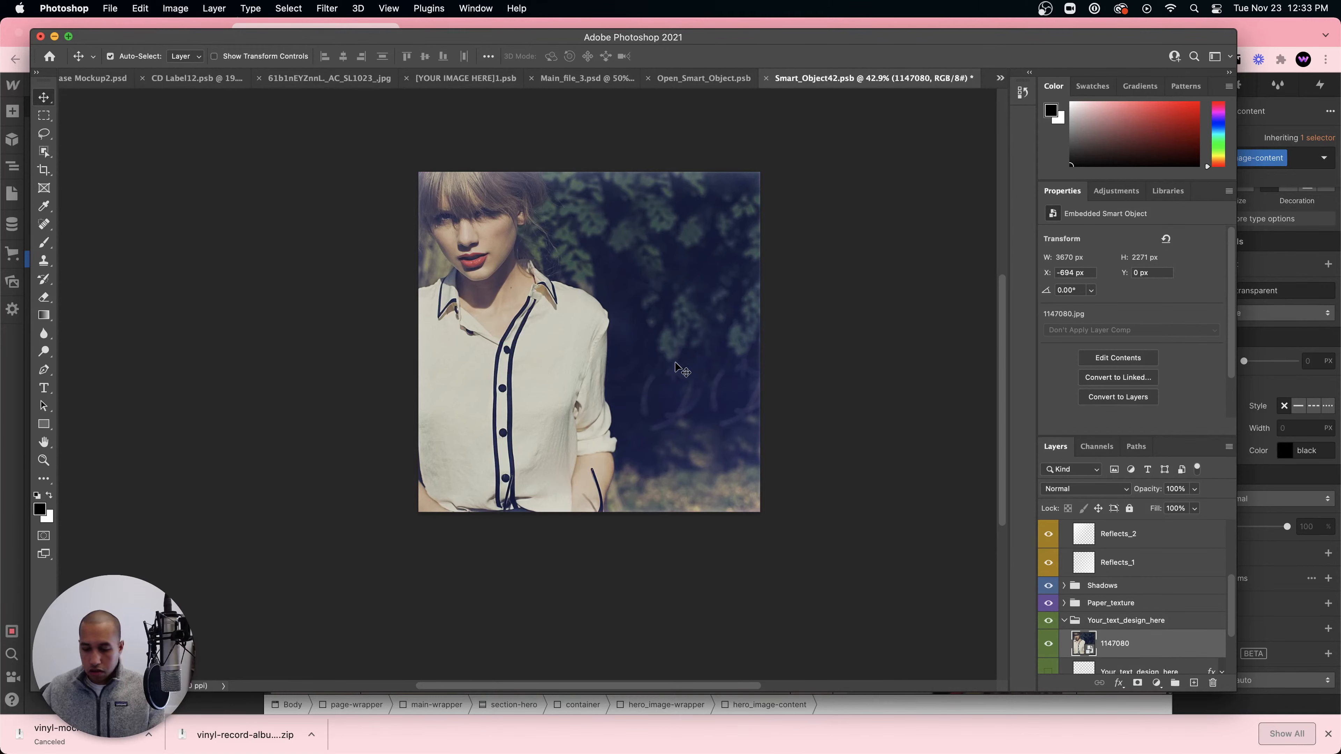
key("shift+Right")
key("shift+Right")
key("shift+Right")
key("shift+Right")
key("shift+Right")
key("shift+Right")
key("shift+Right")
key("shift+Right")
key("shift+Right")
key("shift+Right")
key("shift+Right")
key("shift+Right")
key("shift+Right")
key("shift+Right")
key("shift+Right")
key("shift+Right")
key("shift+Right")
key("shift+Right")
key("shift+Right")
key("shift+Right")
key("shift+Right")
key("shift+Right")
key("shift+Right")
key("shift+Right")
key("shift+Right")
key("shift+Right")
key("shift+Right")
key("shift+Right")
key("shift+Right")
key("shift+Right")
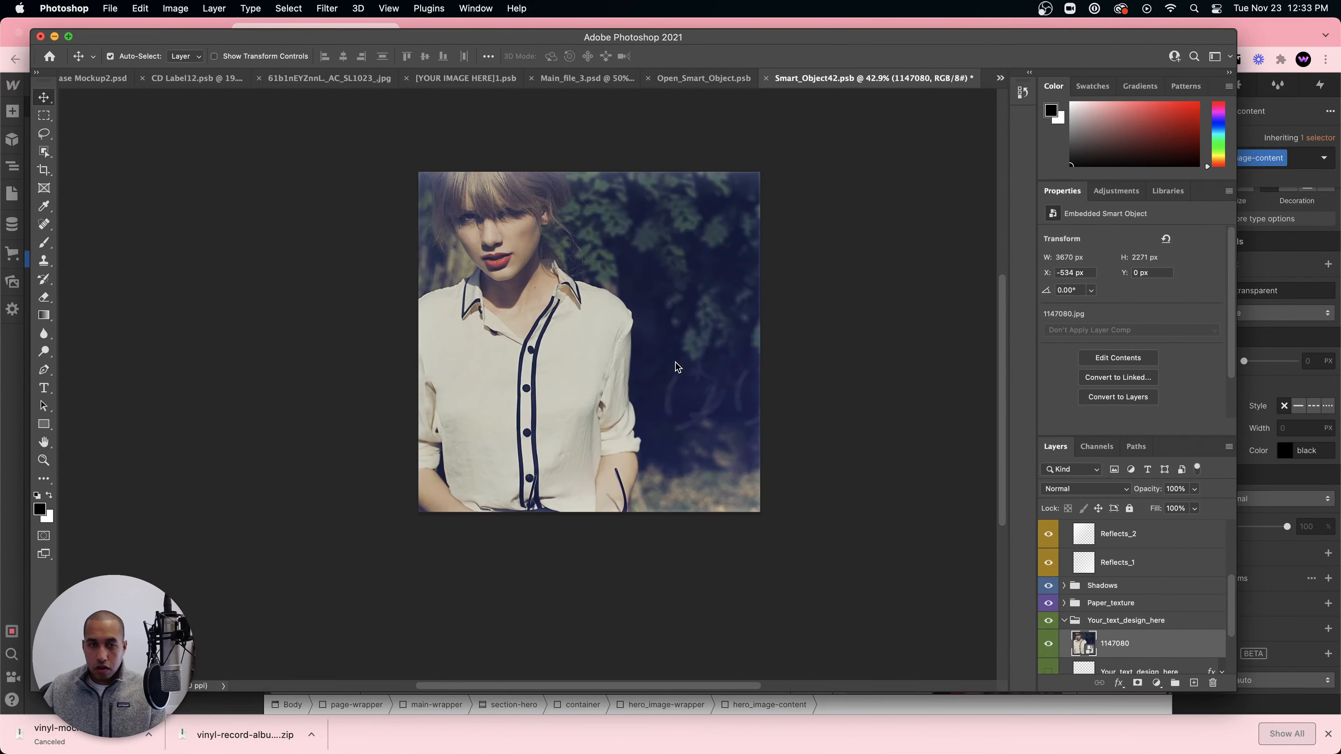
key("shift+Right")
key("shift+Right")
key("shift+Right")
key("shift+Right")
key("shift+Right")
key("shift+Right")
key("shift+Right")
key("shift+Right")
key("shift+Right")
key("shift+Right")
key("shift+Right")
key("shift+Right")
key("shift+Right")
key("shift+Right")
key("shift+Right")
key("shift+Right")
key("shift+Right")
key("shift+Right")
key("shift+Right")
key("shift+Right")
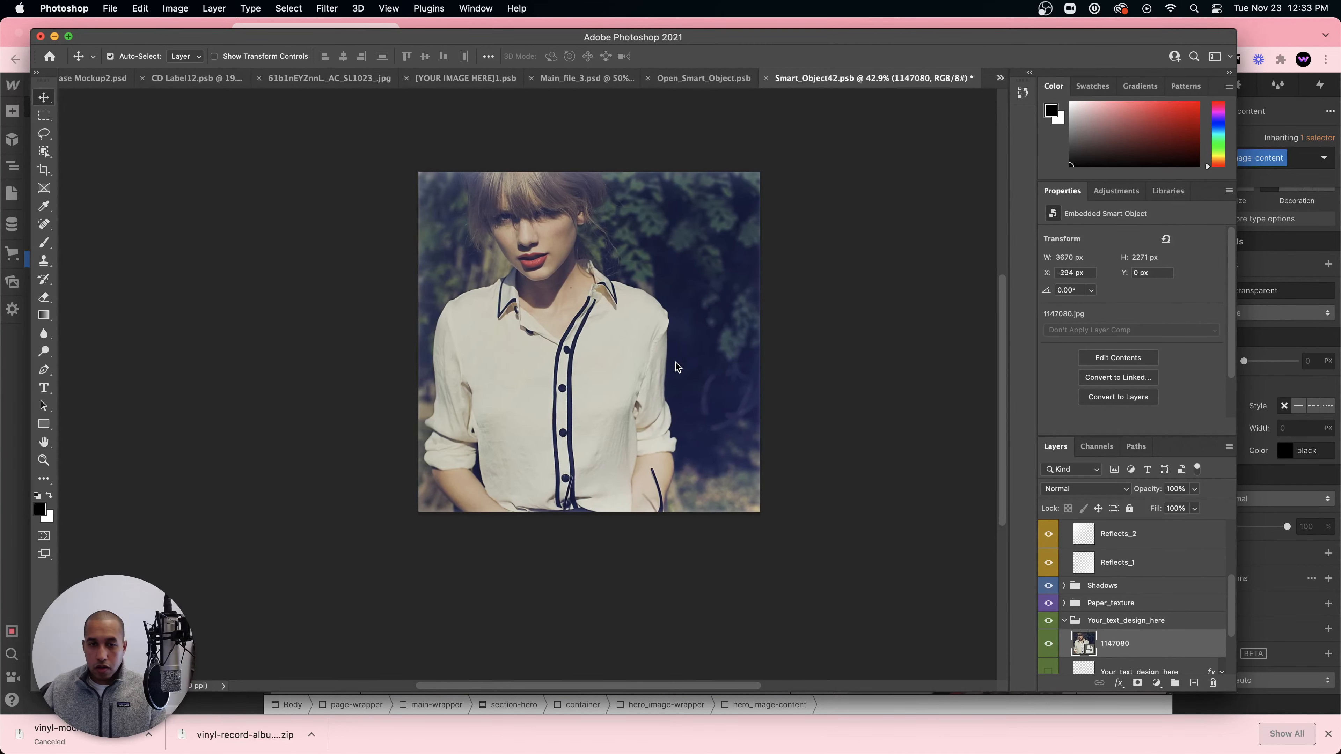
key("shift+Right")
key("shift+Right")
key("shift+Right")
key("shift+Right")
key("shift+Right")
key("shift+Right")
key("shift+Right")
key("shift+Right")
key("shift+Right")
key("shift+Right")
key("shift+Right")
key("shift+Right")
key("shift+Right")
key("shift+Right")
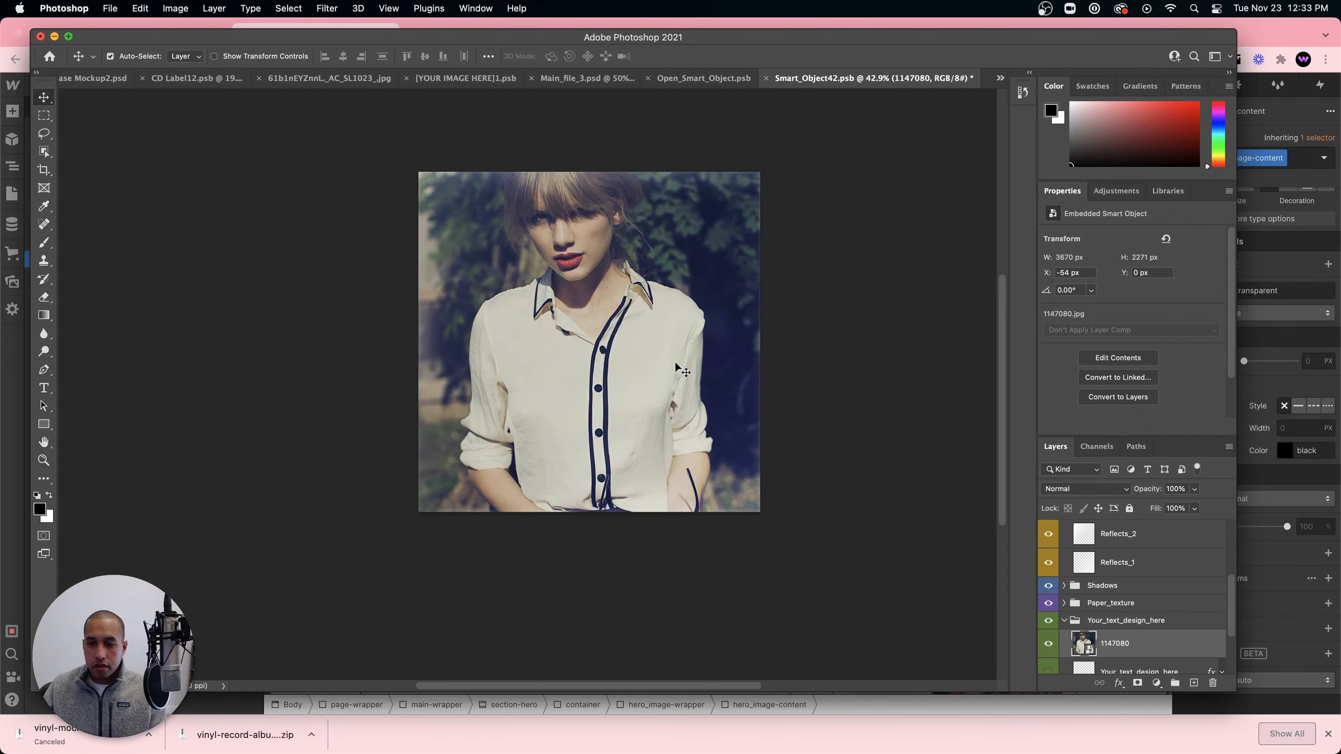
- Shift the 1147080 photo horizontally to X -254 px within the square cover and save the cover artwork
key("shift+Left")
key("shift+Left")
key("shift+Left")
key("shift+Left")
key("shift+Left")
key("shift+Left")
key("shift+Left")
key("shift+Left")
key("shift+Left")
key("shift+Left")
key("shift+Left")
key("shift+Left")
key("shift+Left")
key("shift+Left")
key("shift+Left")
key("shift+Left")
key("shift+Left")
key("shift+Left")
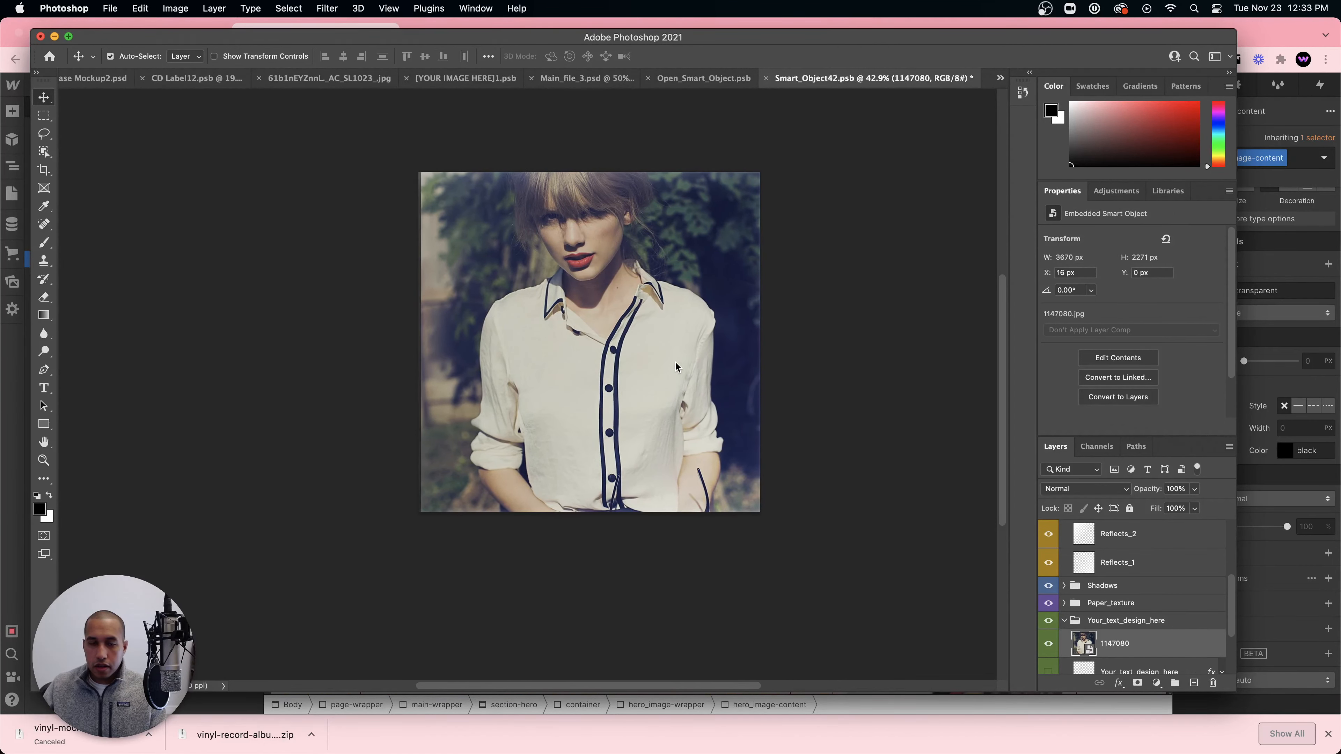
key("shift+Left")
key("shift+Left")
key("shift+Left")
key("shift+Left")
key("shift+Left")
key("shift+Left")
key("shift+Left")
key("shift+Left")
key("shift+Left")
key("shift+Left")
key("shift+Left")
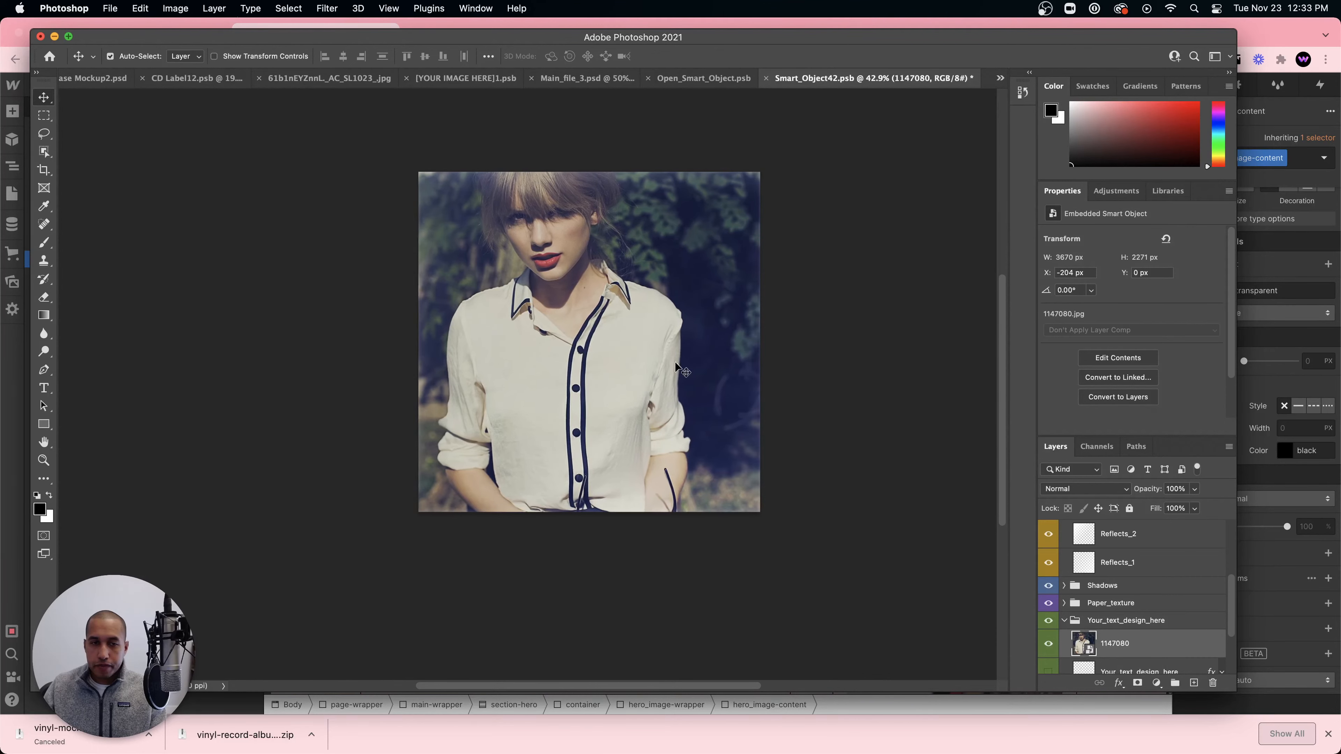
key("shift+Right")
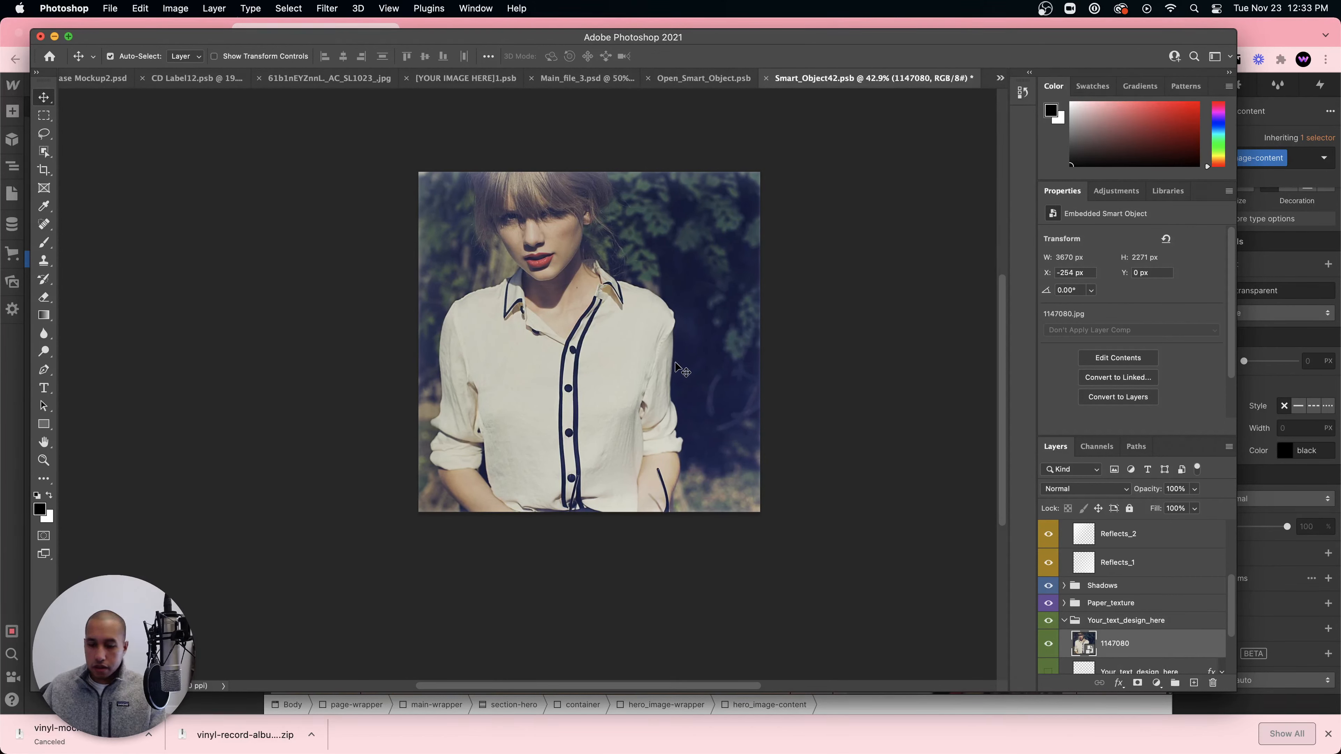
left_click(830, 343)
key("super+s")
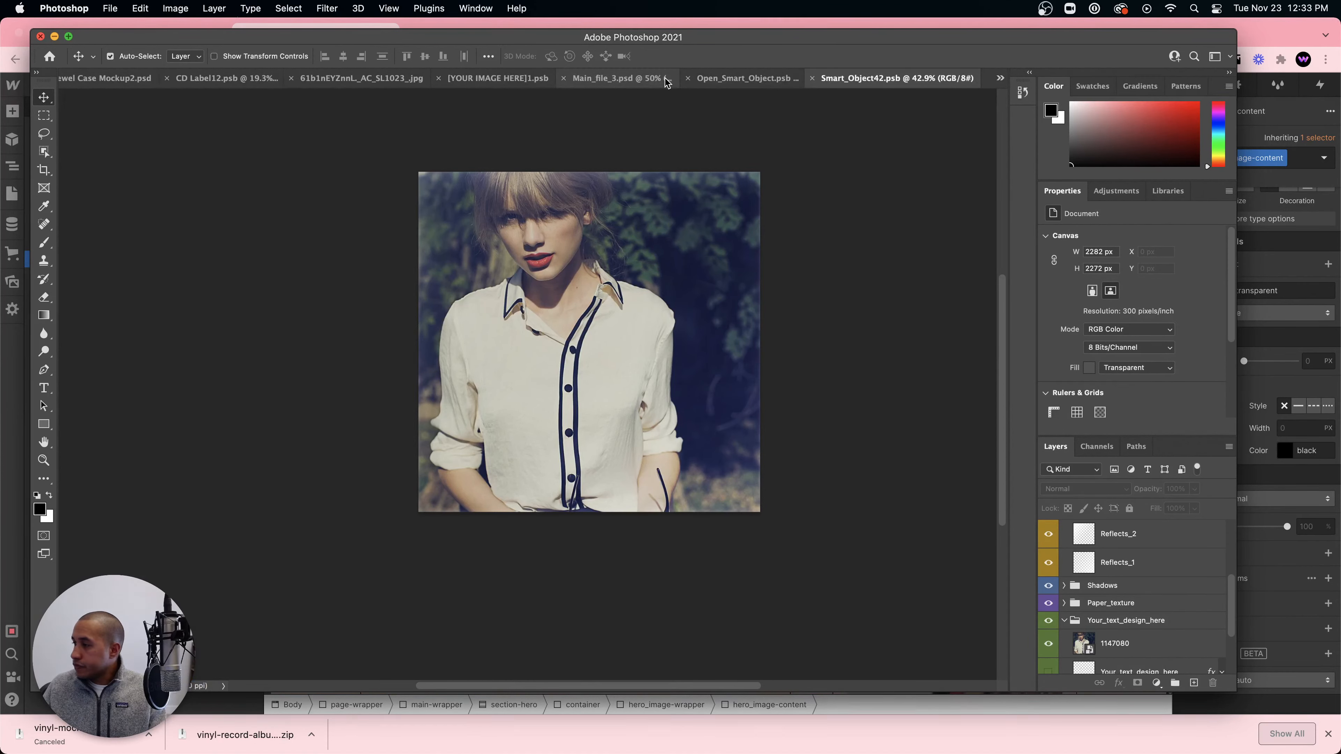
- Open the Vinyl_disk smart object from the Open_Smart_Object mockup and check its layer by toggling the visibility
left_click(735, 79)
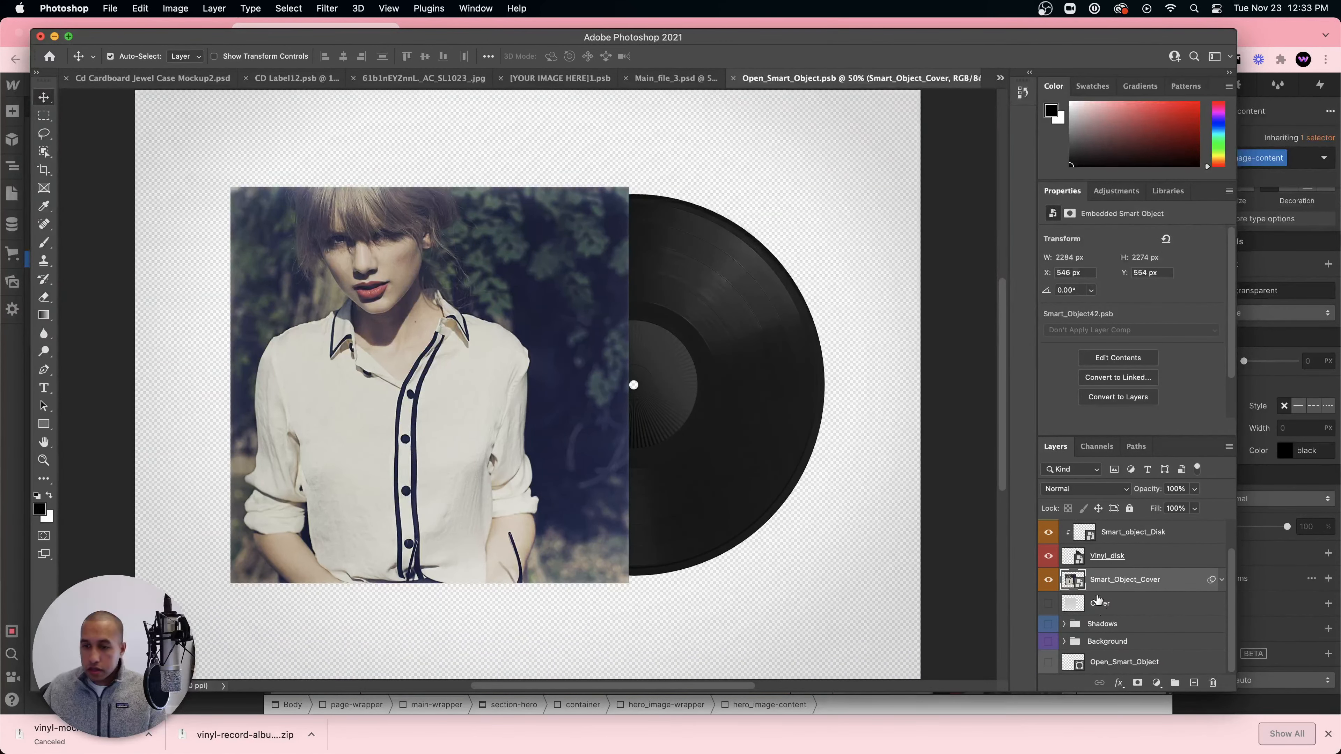
double_click(1070, 558)
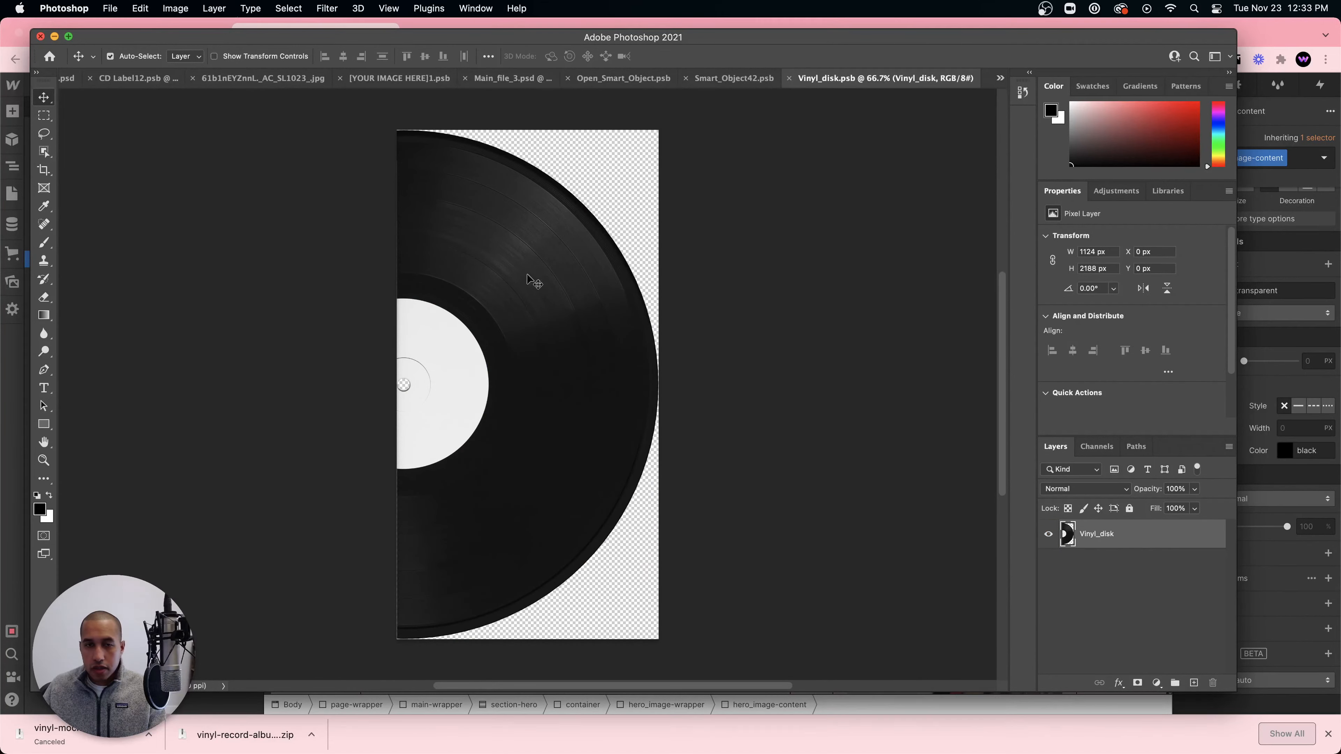
left_click(1048, 535)
left_click(1049, 535)
- Return to the Open_Smart_Object mockup and open the contents of the Smart_object_Disk smart object
left_click(714, 81)
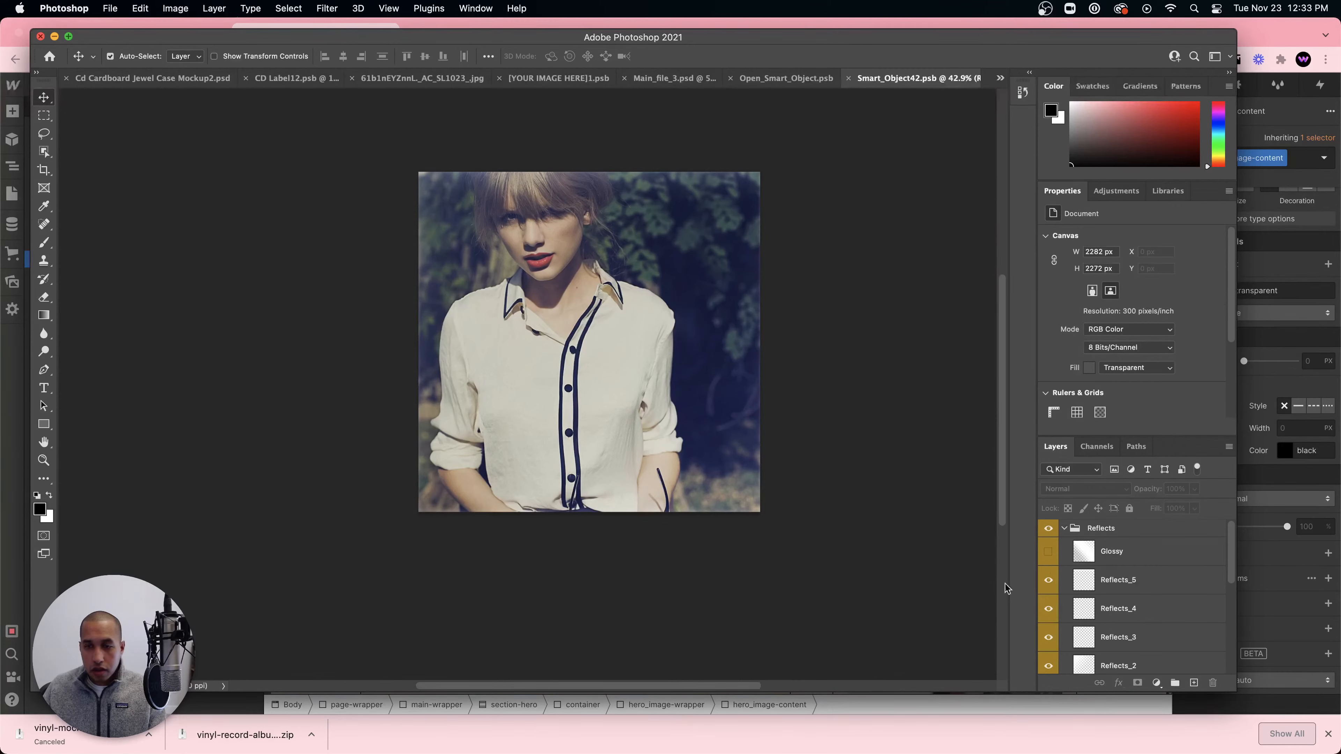
left_click(667, 81)
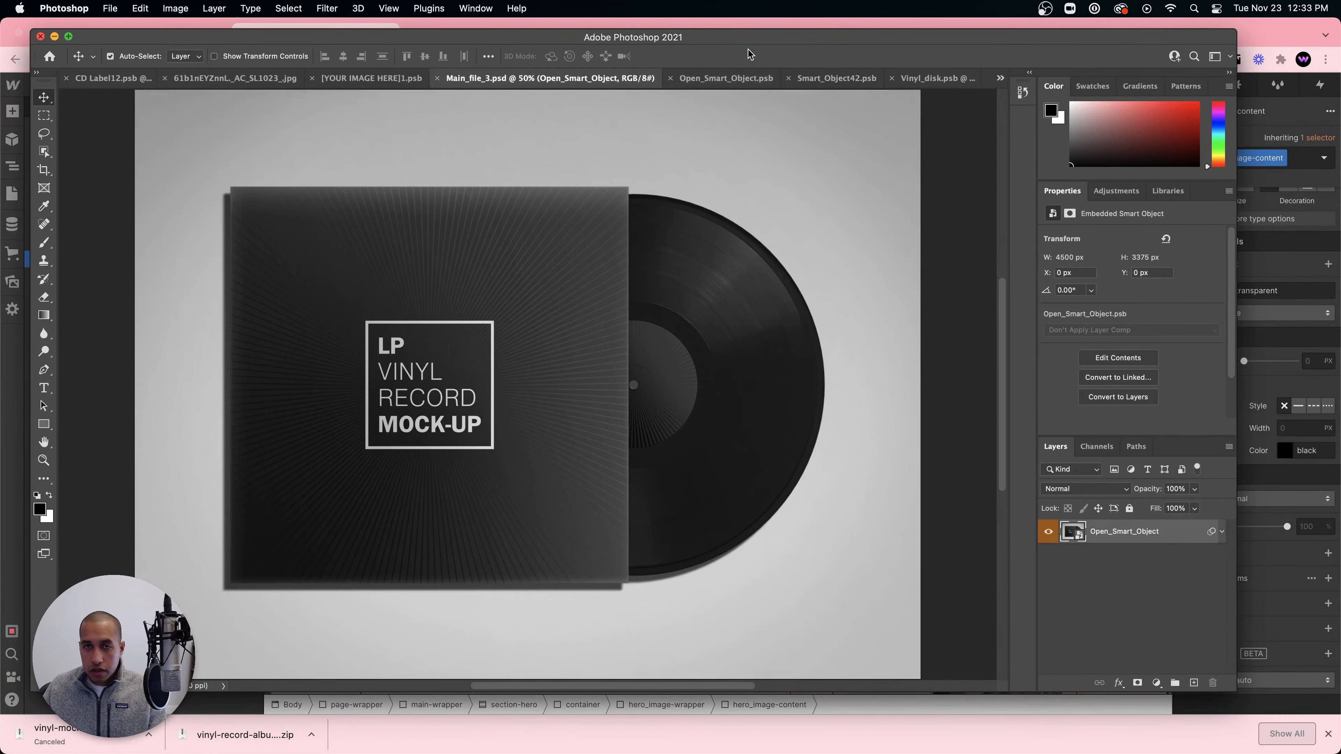
left_click(681, 81)
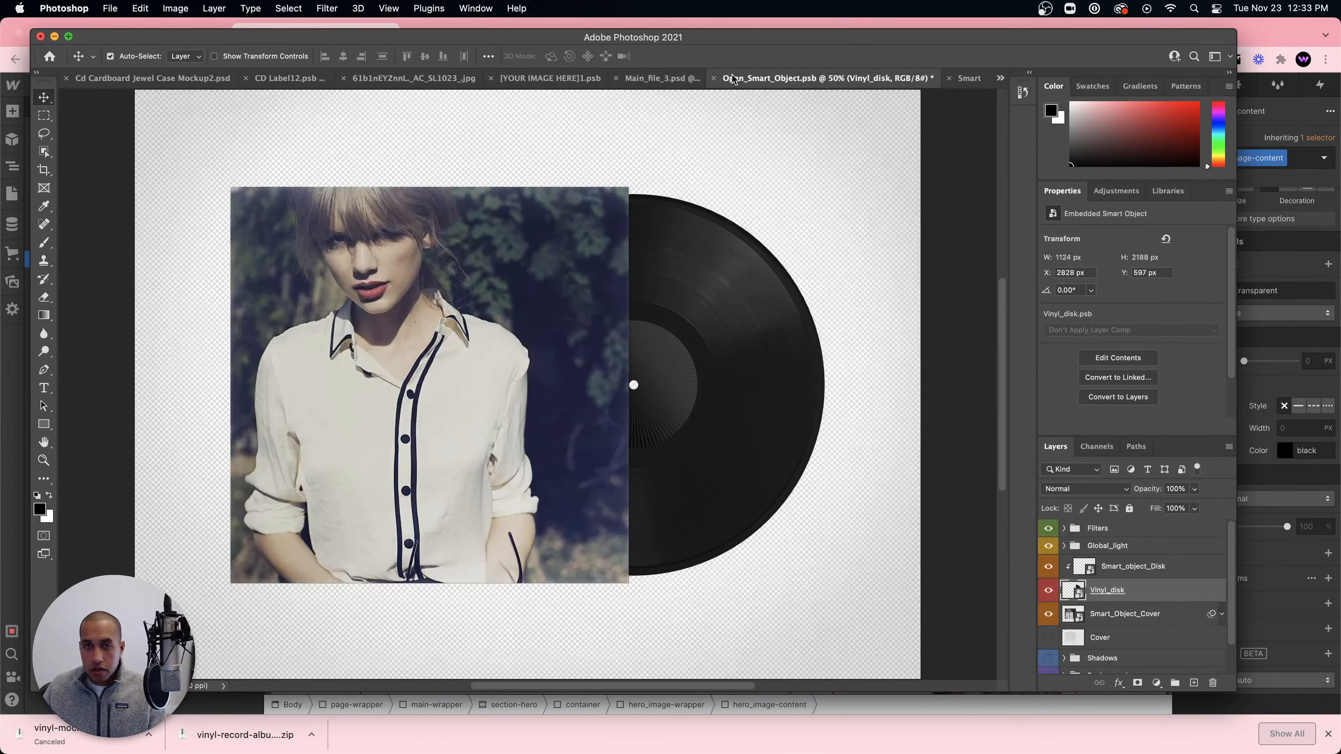
left_click(1083, 573)
double_click(1079, 568)
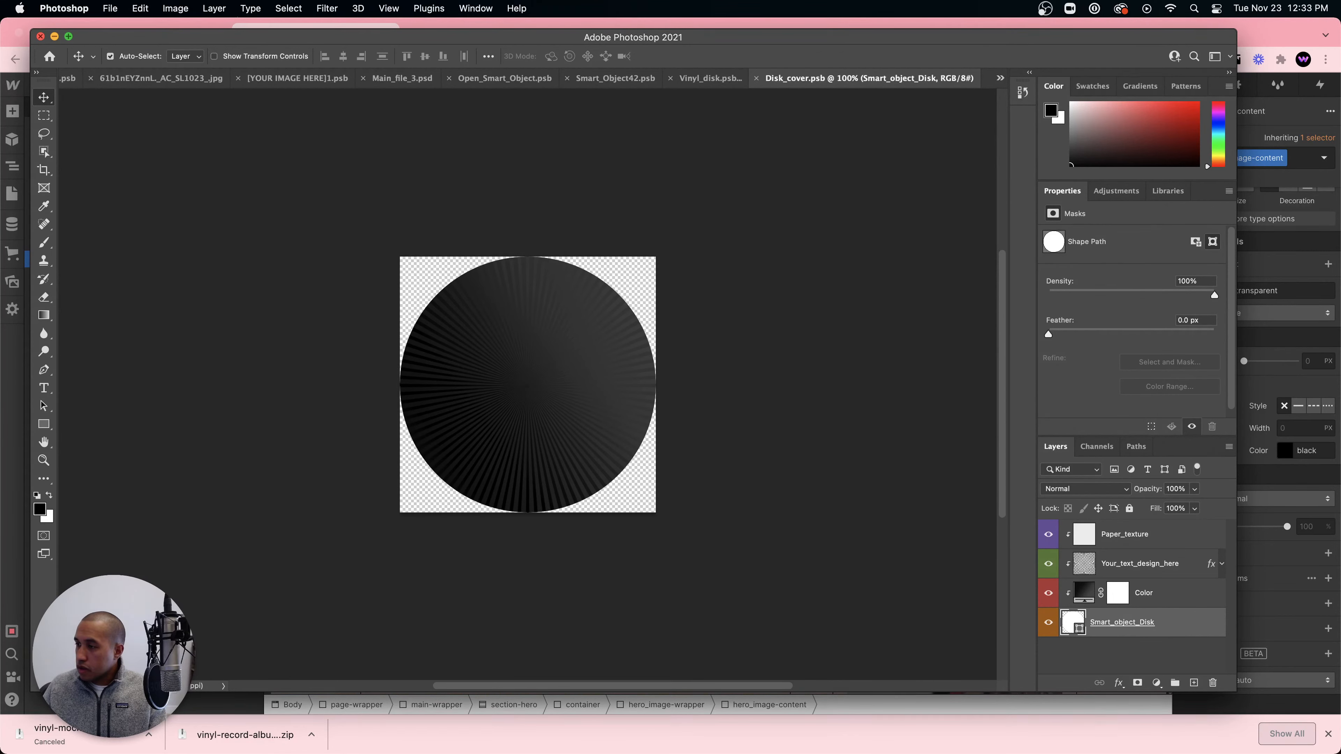
- Try to place the 61b1nEYZnnL._AC_SL1023_ album image directly above the Smart_object_Disk layer
left_click_drag(1108, 149, 580, 335)
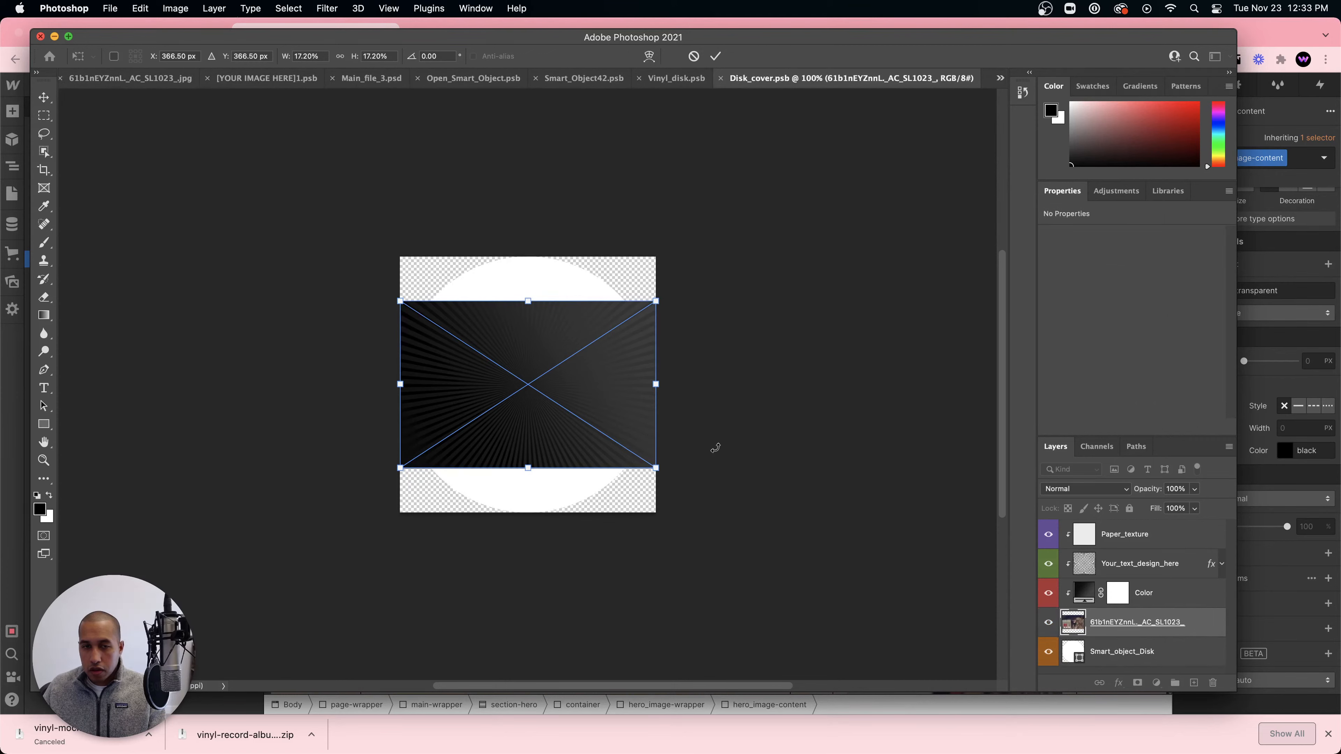
key("Return")
key("Delete")
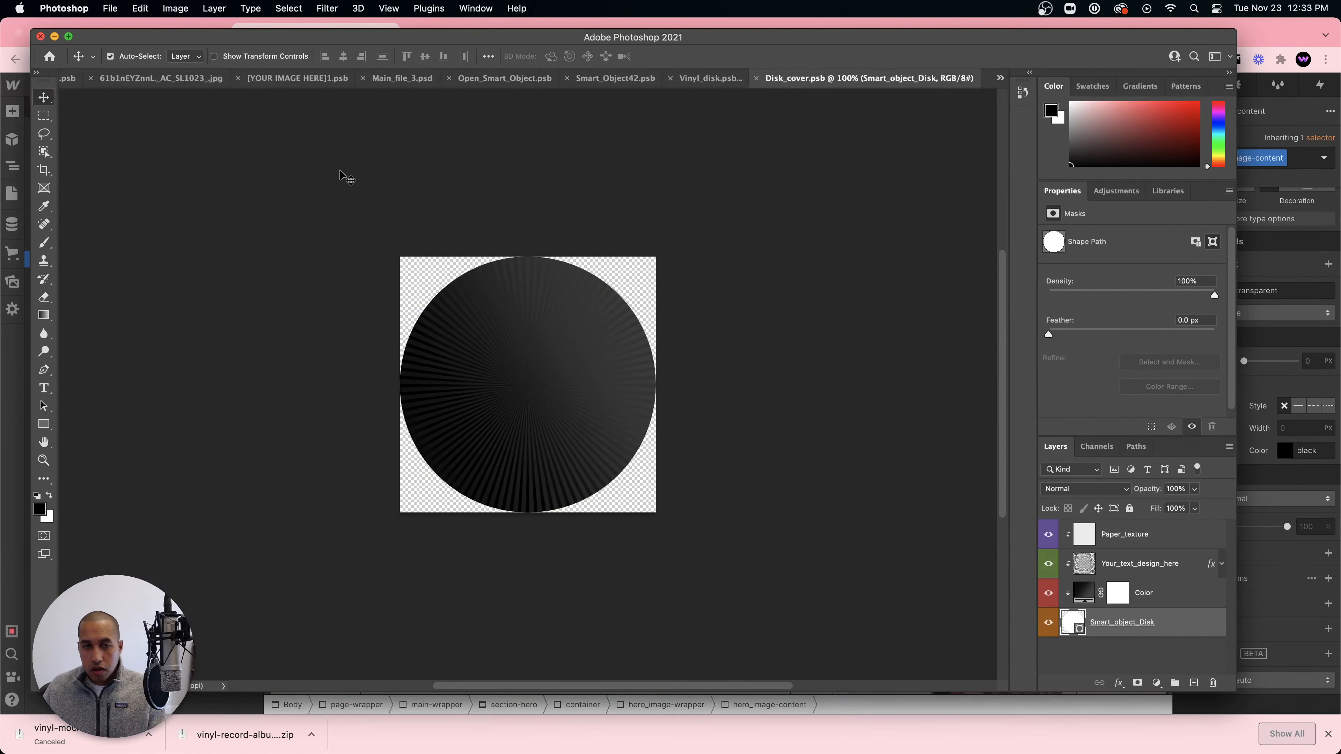
- Hide the Paper_texture, Your_text_design_here and Color layers of the disk label
left_click(596, 371)
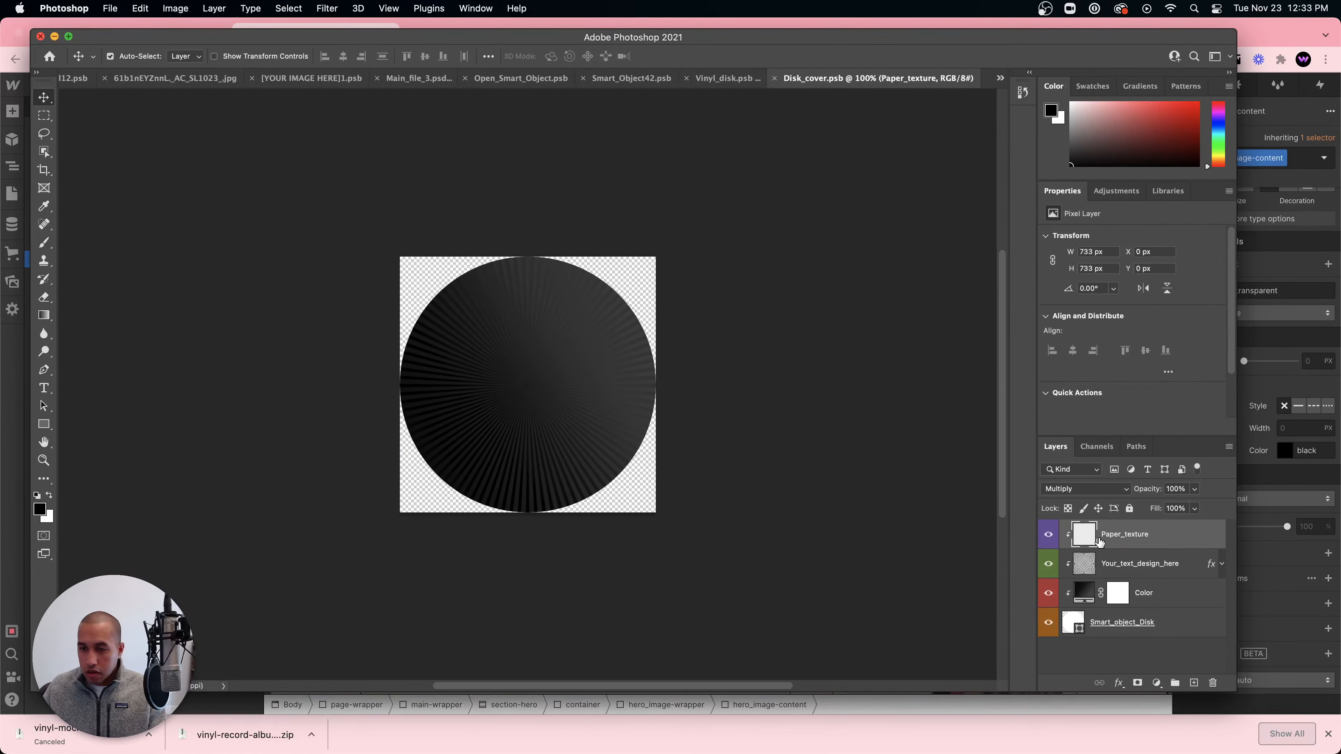
left_click(1050, 564)
left_click(1049, 540)
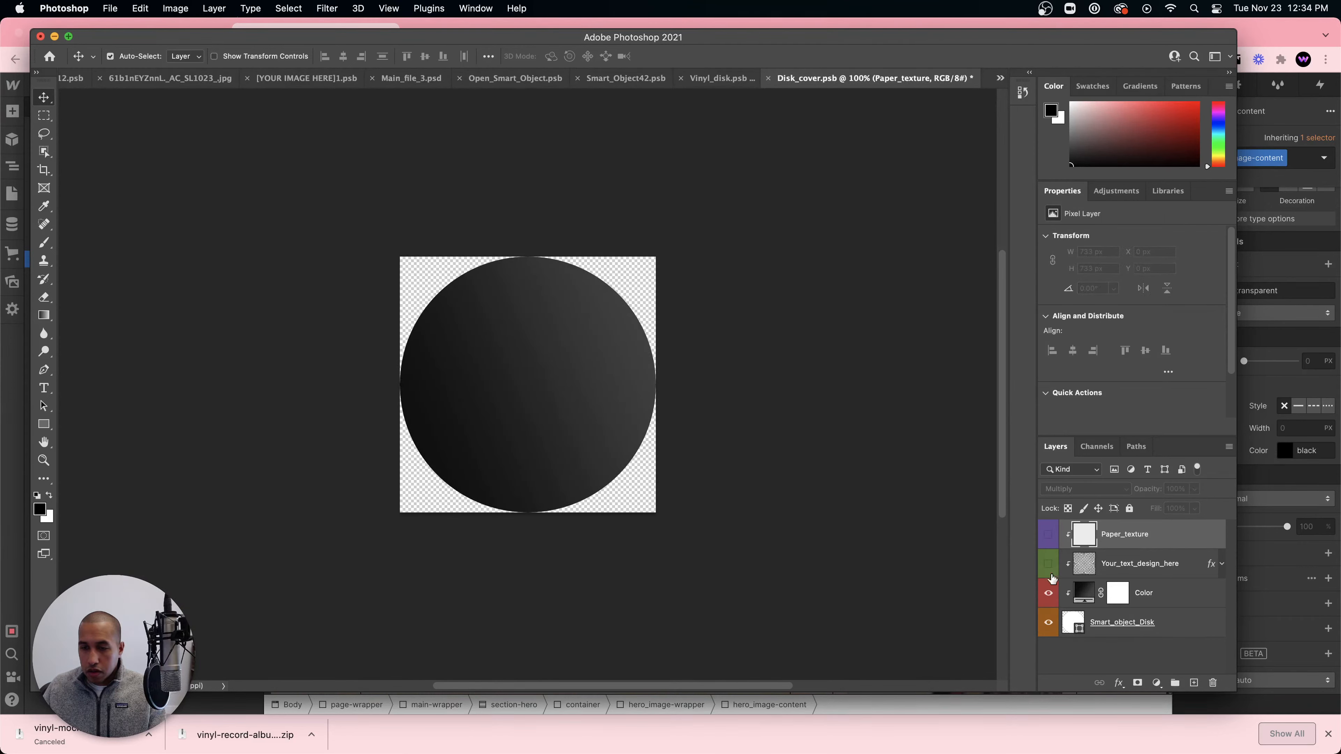
left_click(1049, 594)
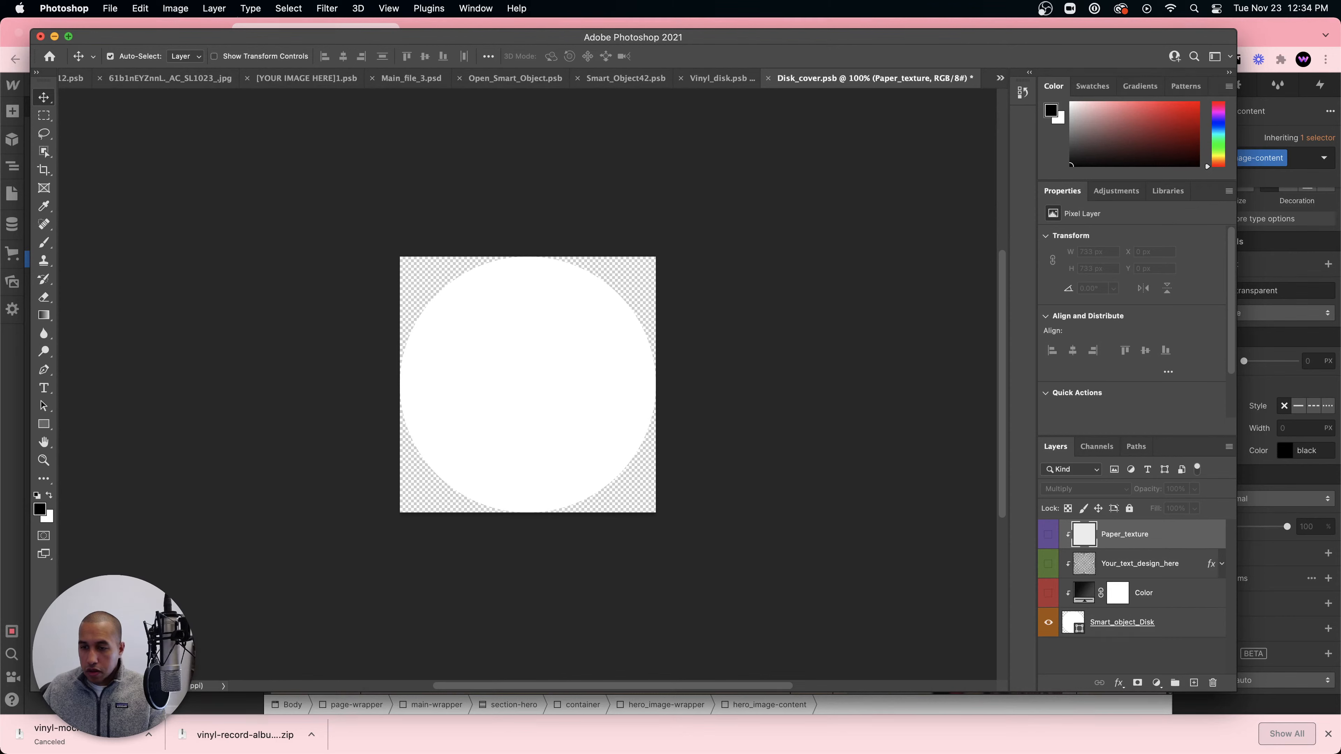
- Place the 61b1nEYZnnL._AC_SL1023_ image clipped to the disk circle, scaled to 26.26% to fill its height, and save the label
left_click_drag(526, 339, 525, 340)
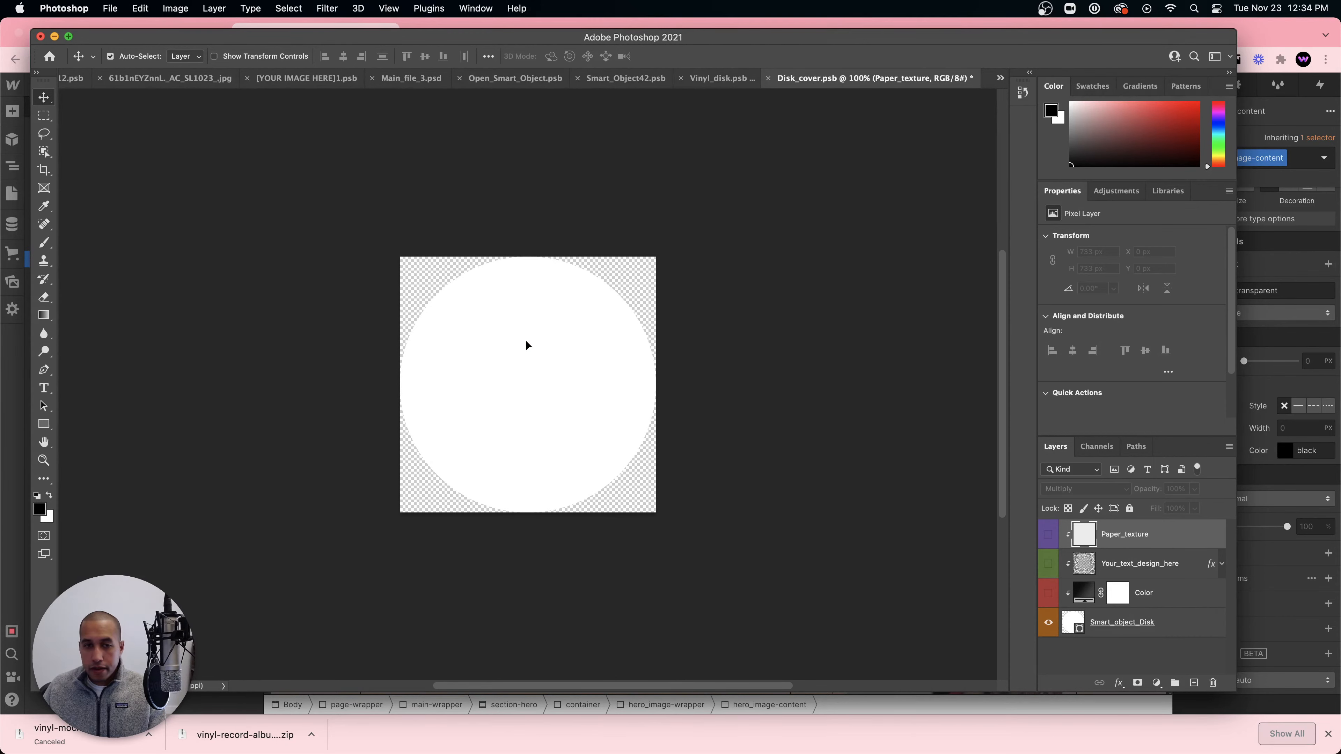
left_click_drag(1108, 539, 1139, 639)
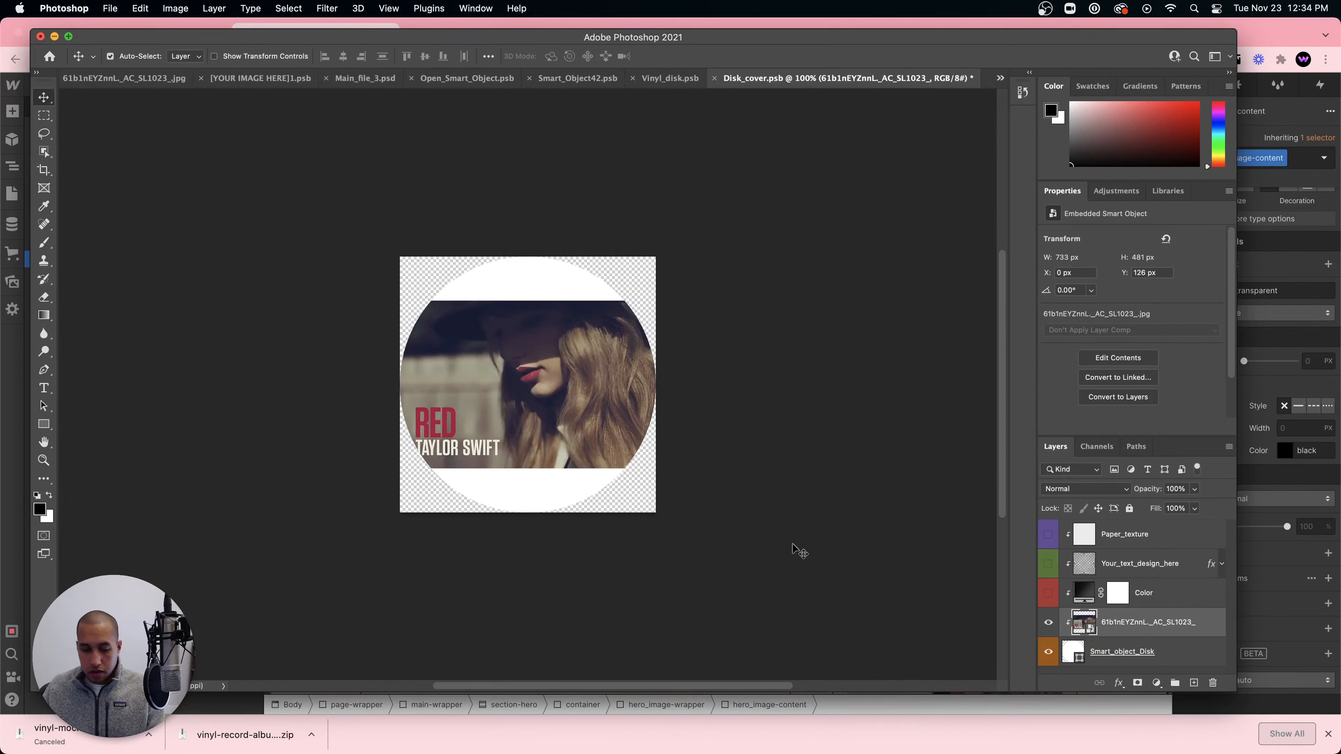
key("super+t")
left_click_drag(529, 300, 528, 256)
left_click_drag(528, 465, 528, 513)
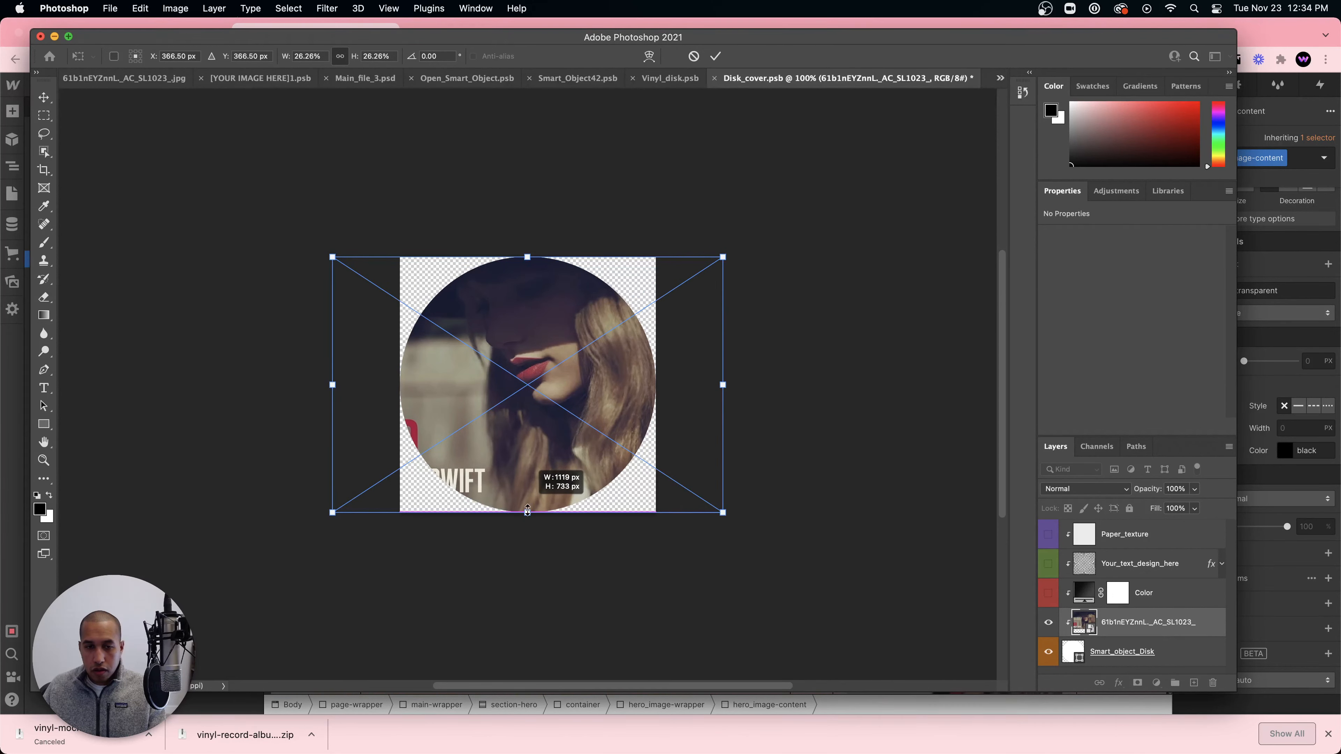
key("Return")
key("super+s")
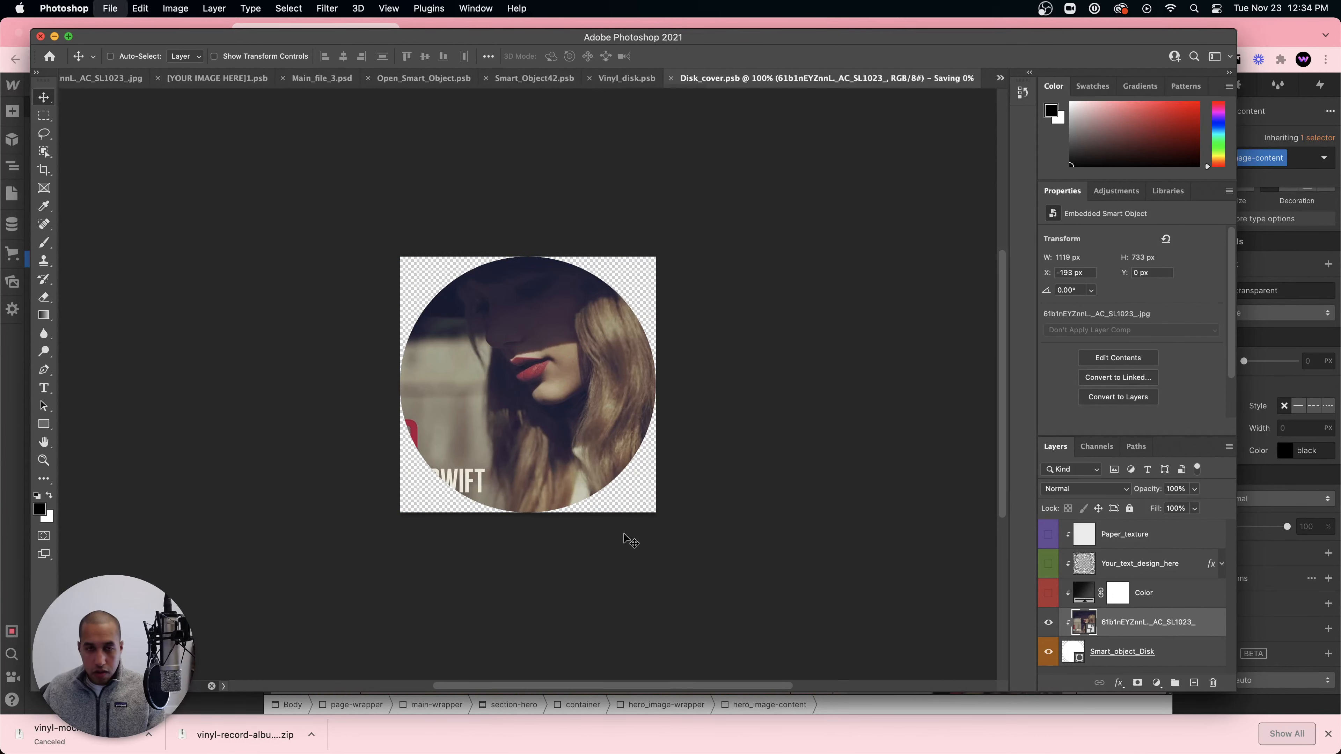
- Return to the Open_Smart_Object mockup and save it with the new disk label
left_click(665, 84)
left_click(572, 79)
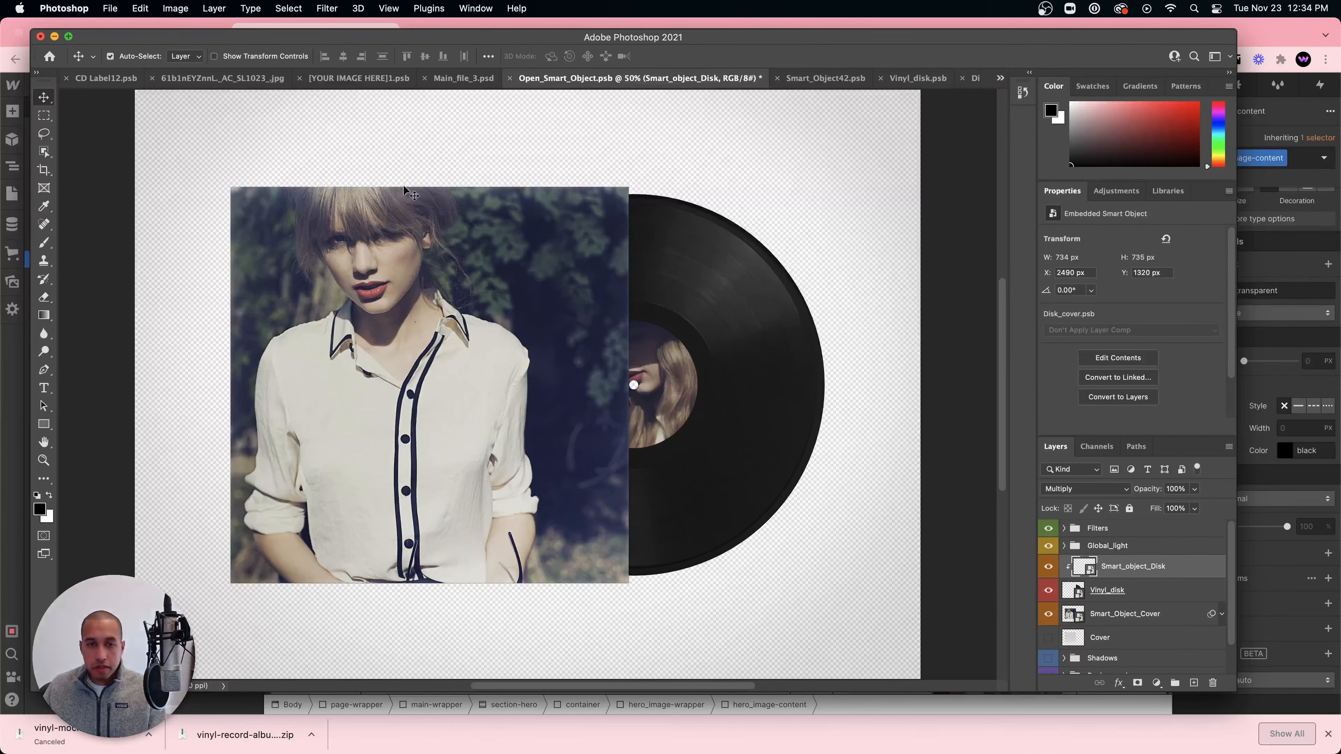
key("super+s")
- Try to trim the mockup canvas on all four sides based on transparent pixels
left_click(175, 8)
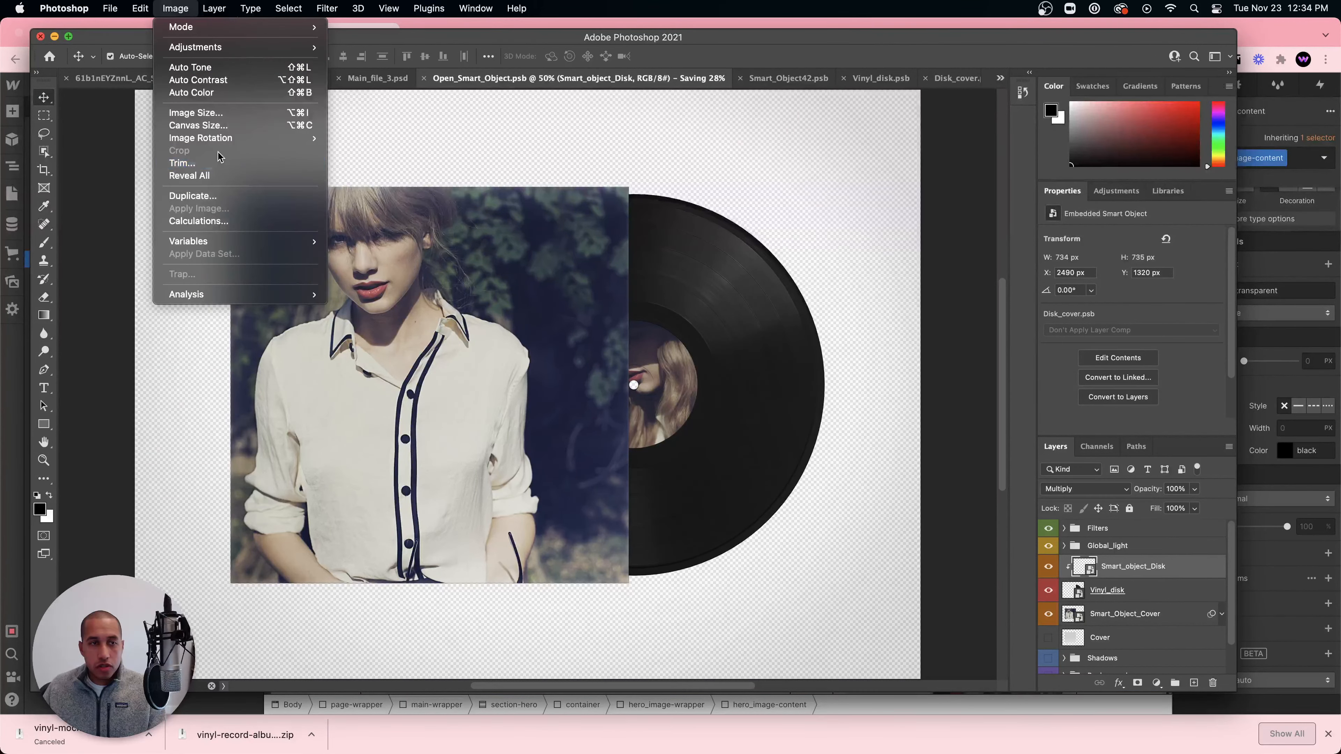
left_click(185, 163)
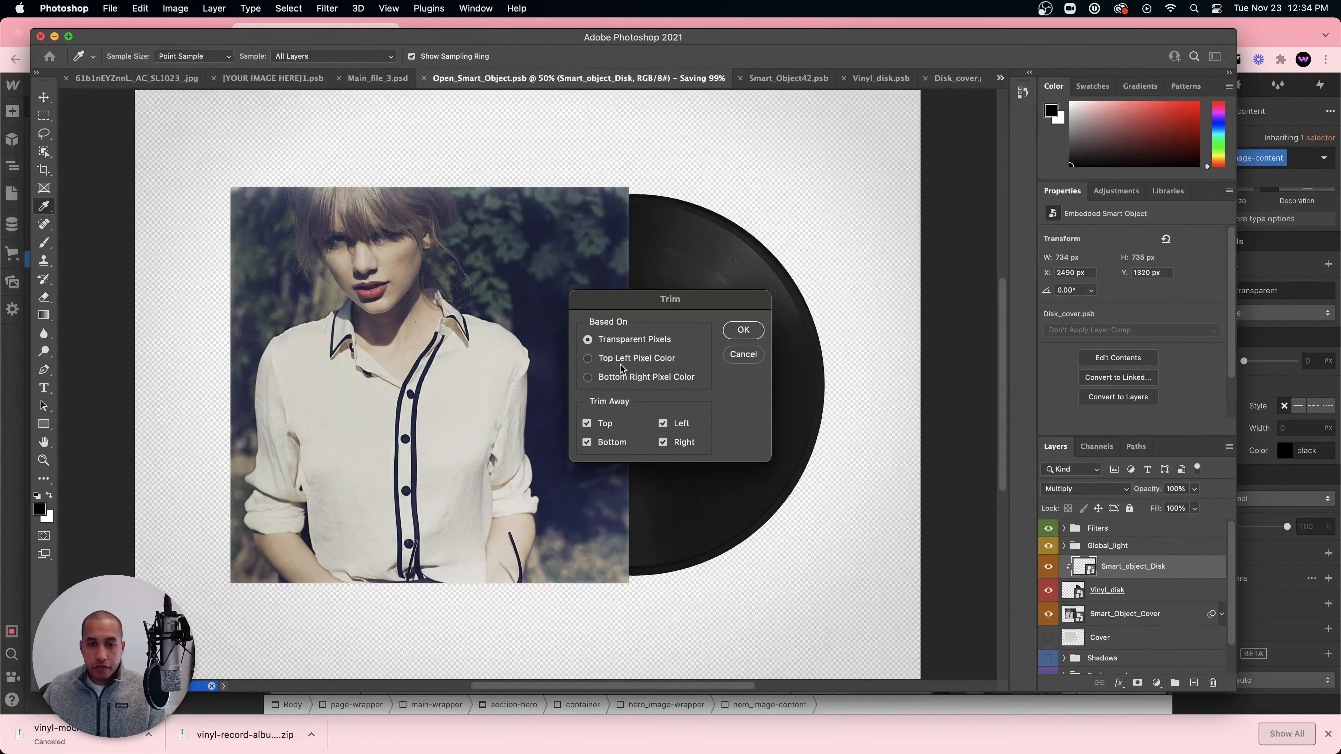
left_click(756, 329)
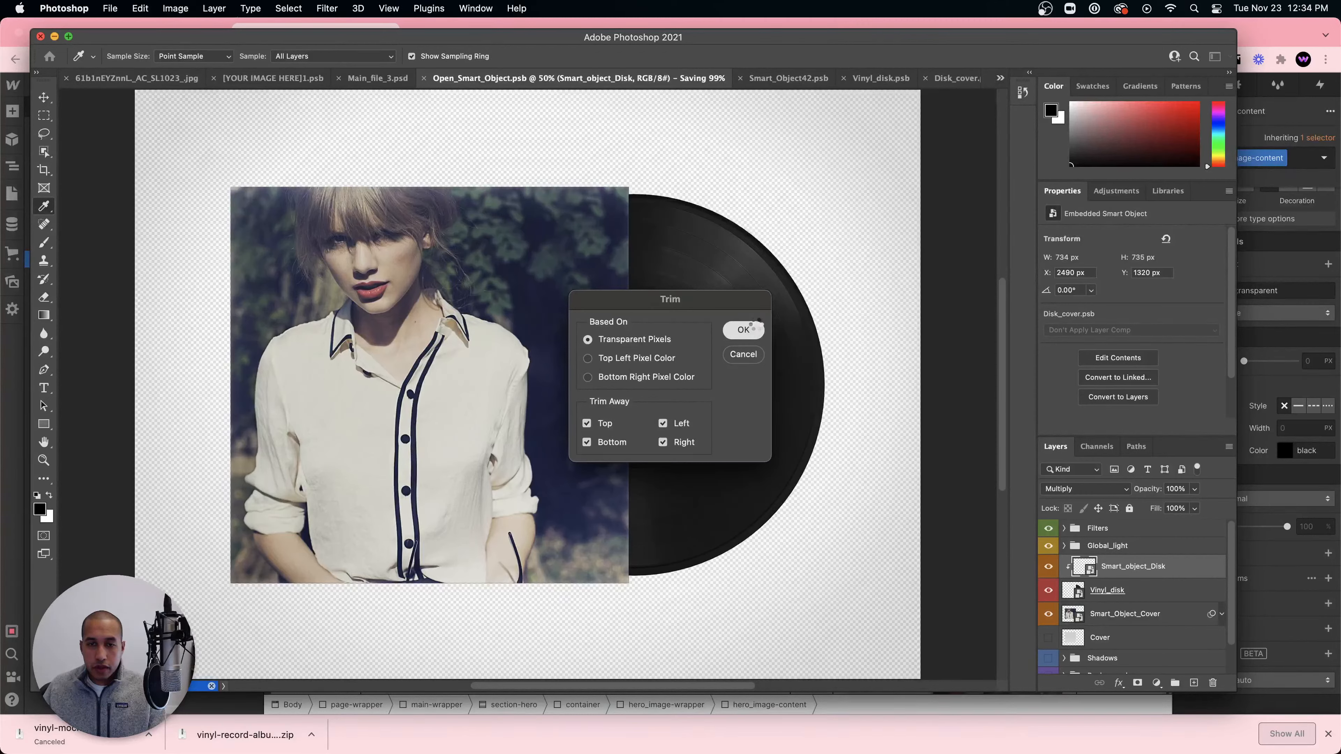
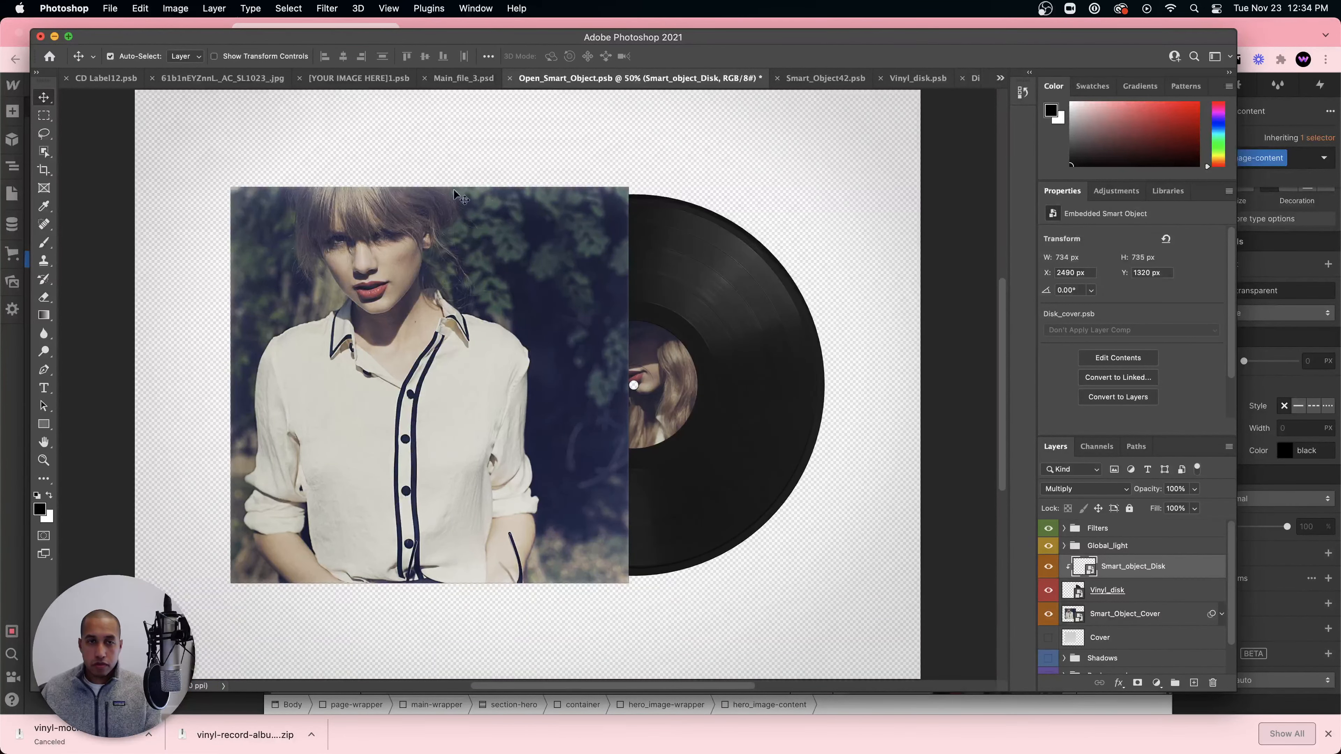
- Examine the mockup's layers and toggle the Global_light group to check its effect around the record
scroll(517, 214, "down", 3)
scroll(519, 214, "up", 2)
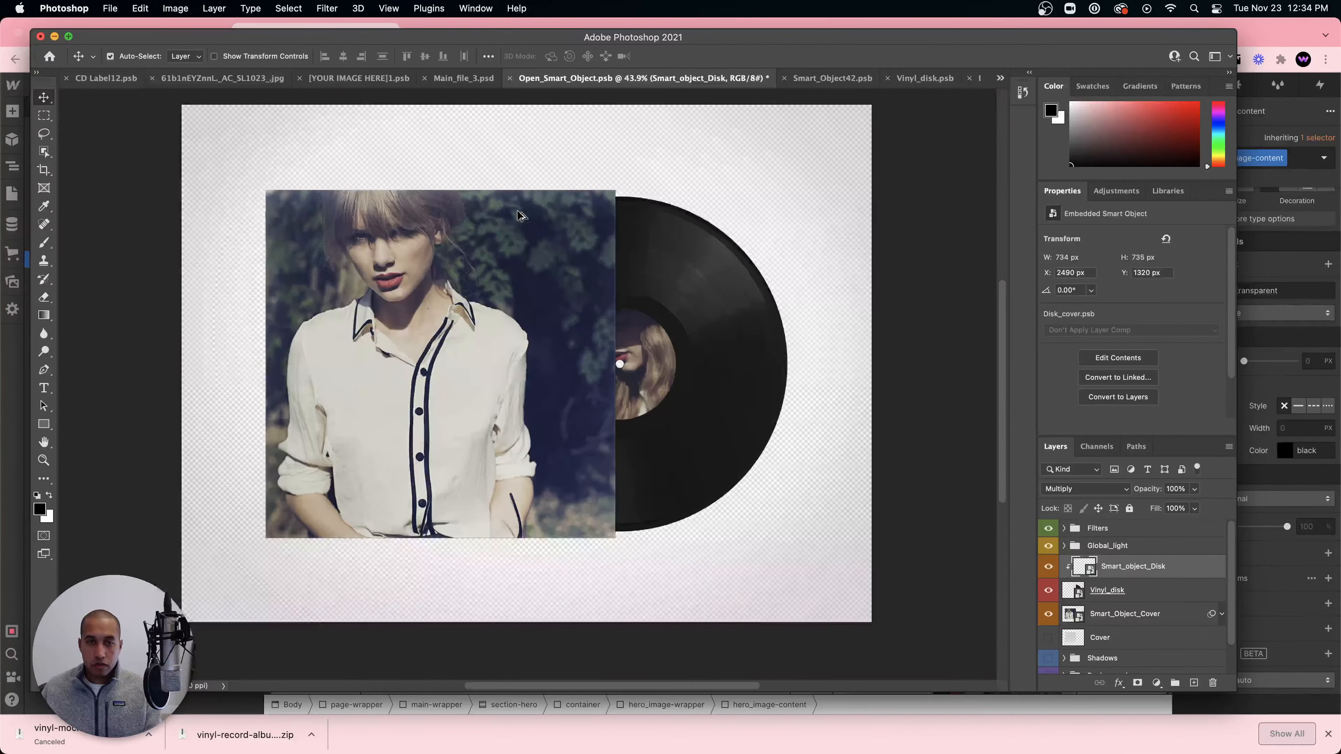
scroll(1097, 572, "down", 1)
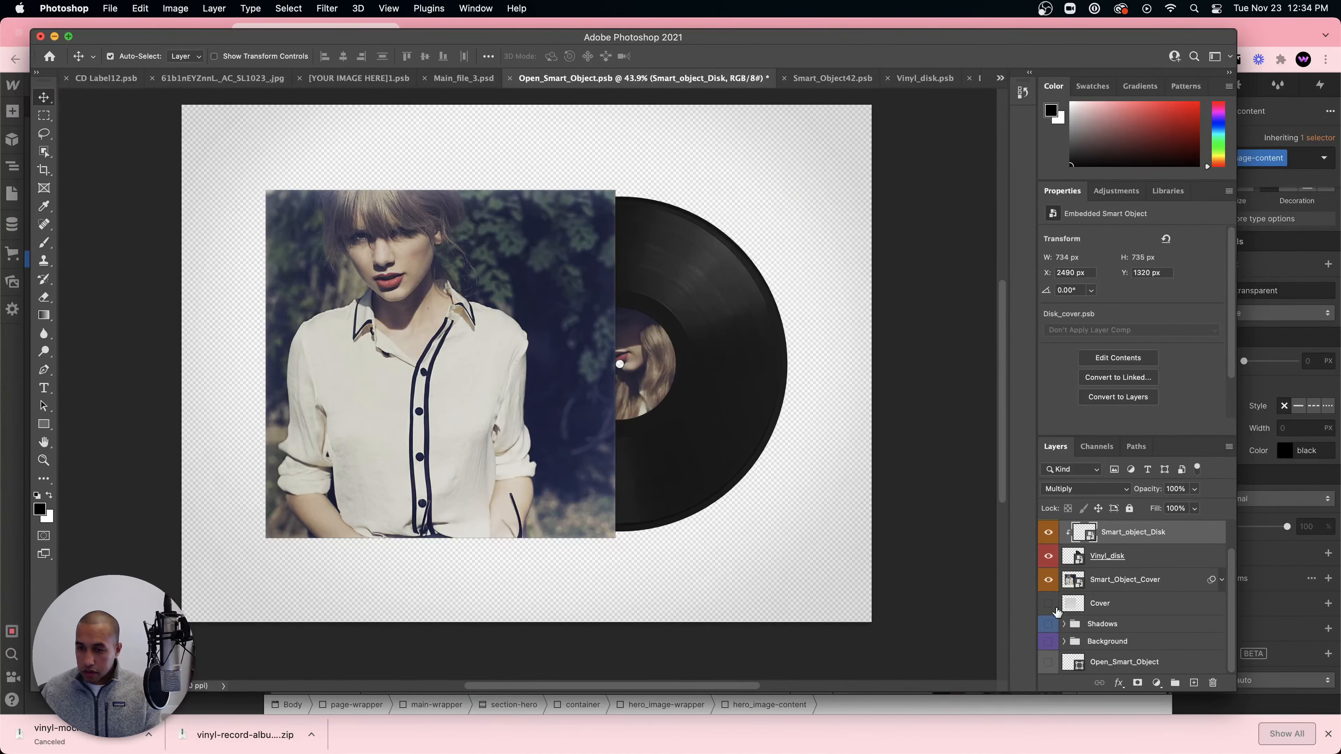
scroll(1058, 609, "down", 1)
scroll(1057, 609, "up", 1)
left_click(1048, 547)
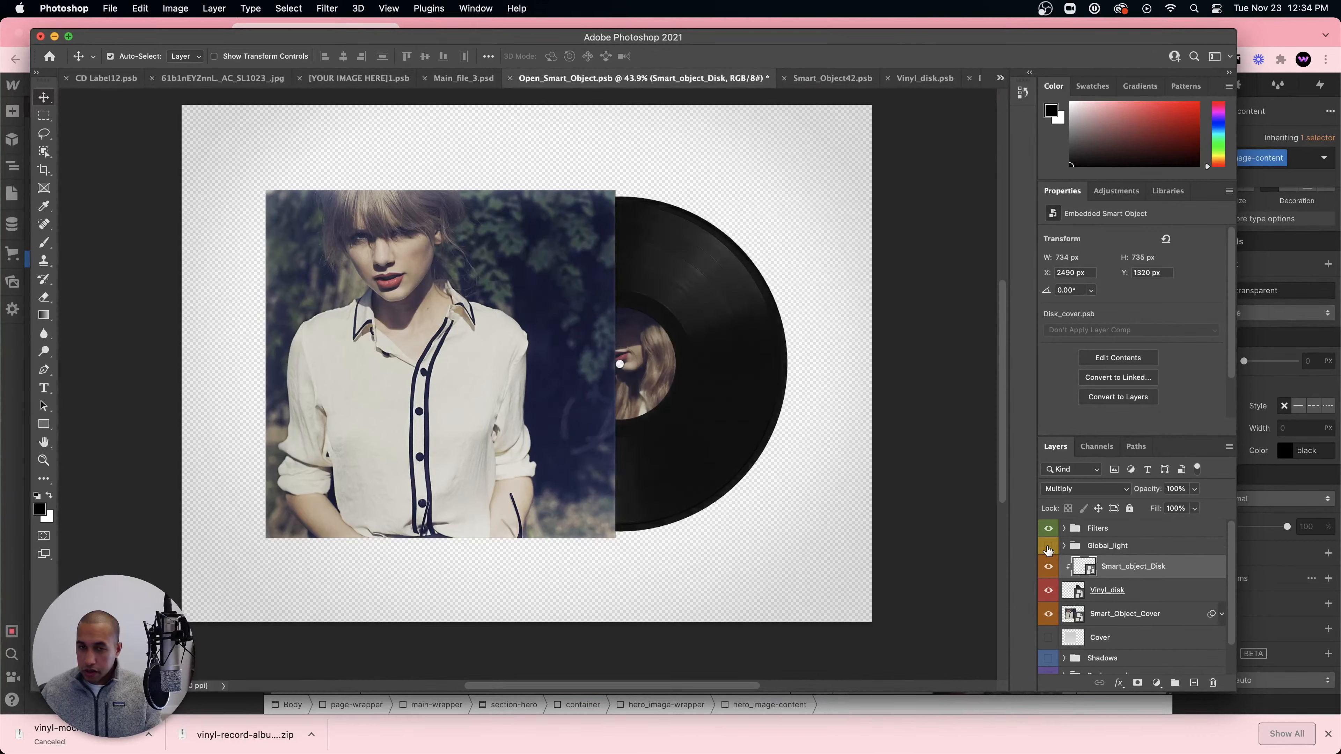
left_click(1048, 547)
left_click(1049, 547)
left_click(1049, 547)
left_click(1048, 548)
left_click(1048, 547)
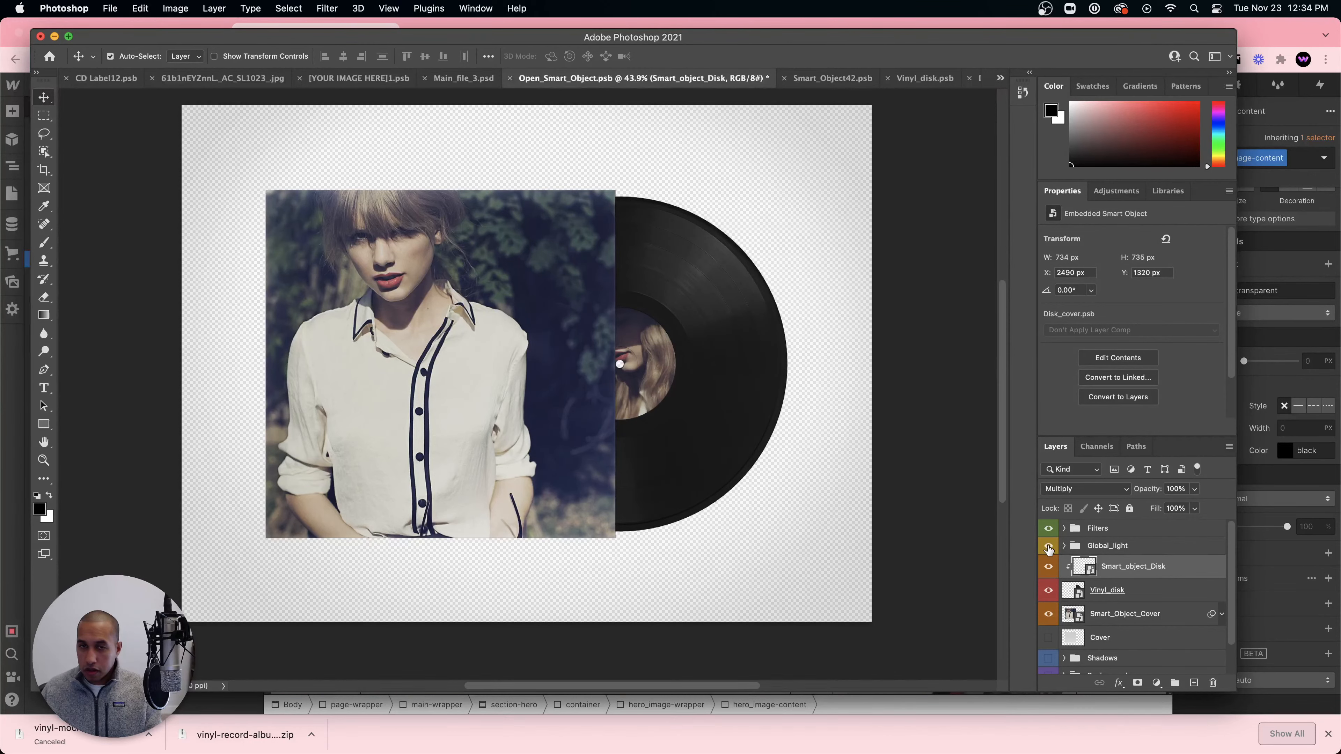
- Hide the Global_light and Filters groups so the area around the sleeve and record is fully transparent
left_click(1048, 547)
left_click(1050, 530)
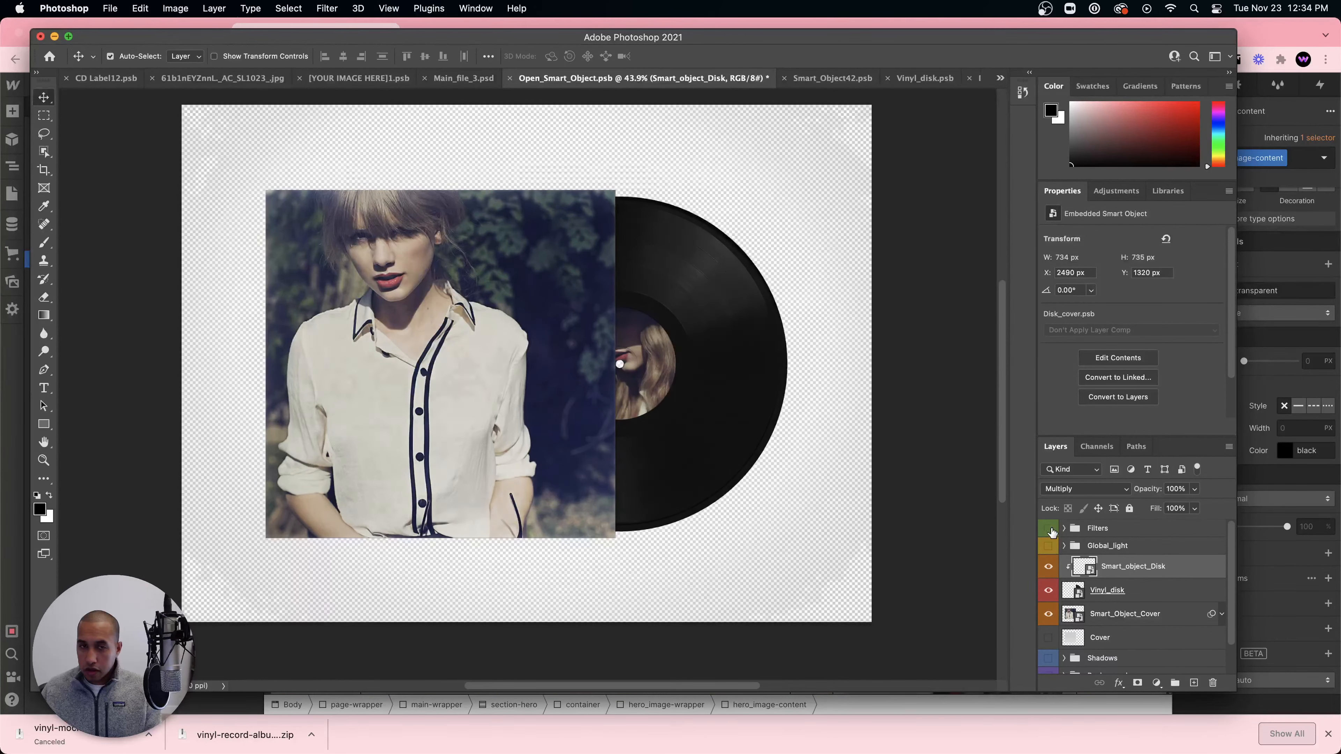
left_click(1050, 531)
left_click(1049, 531)
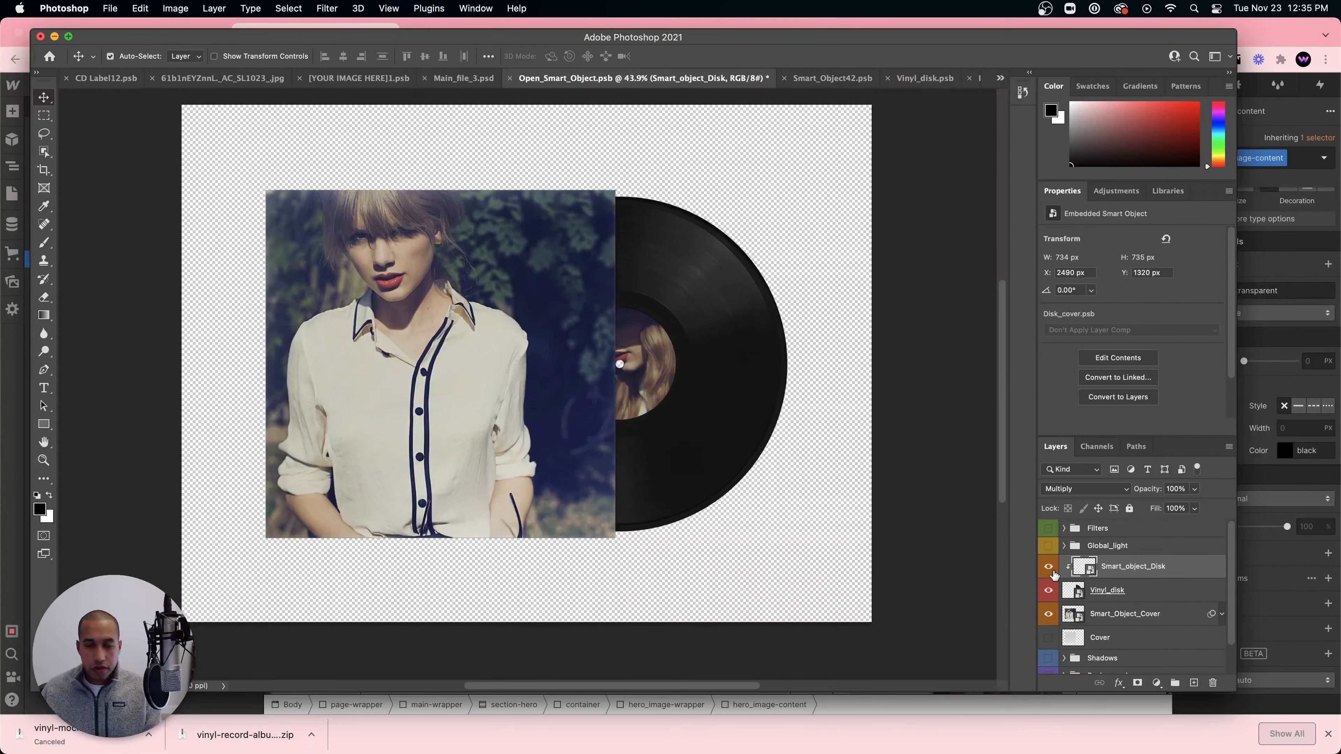
left_click(1050, 548)
left_click(1049, 549)
left_click(1049, 550)
left_click(1049, 549)
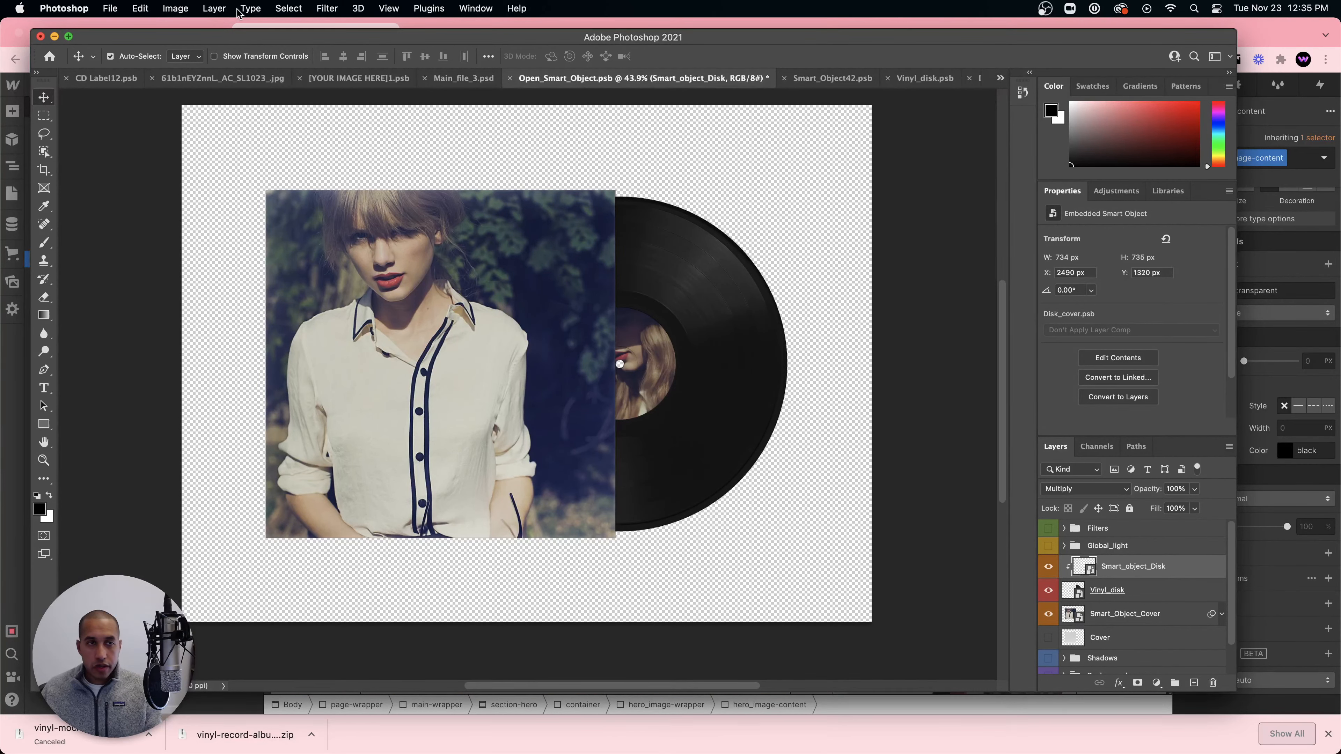
- Trim the canvas on all four sides based on transparent pixels and save the mockup
left_click(176, 8)
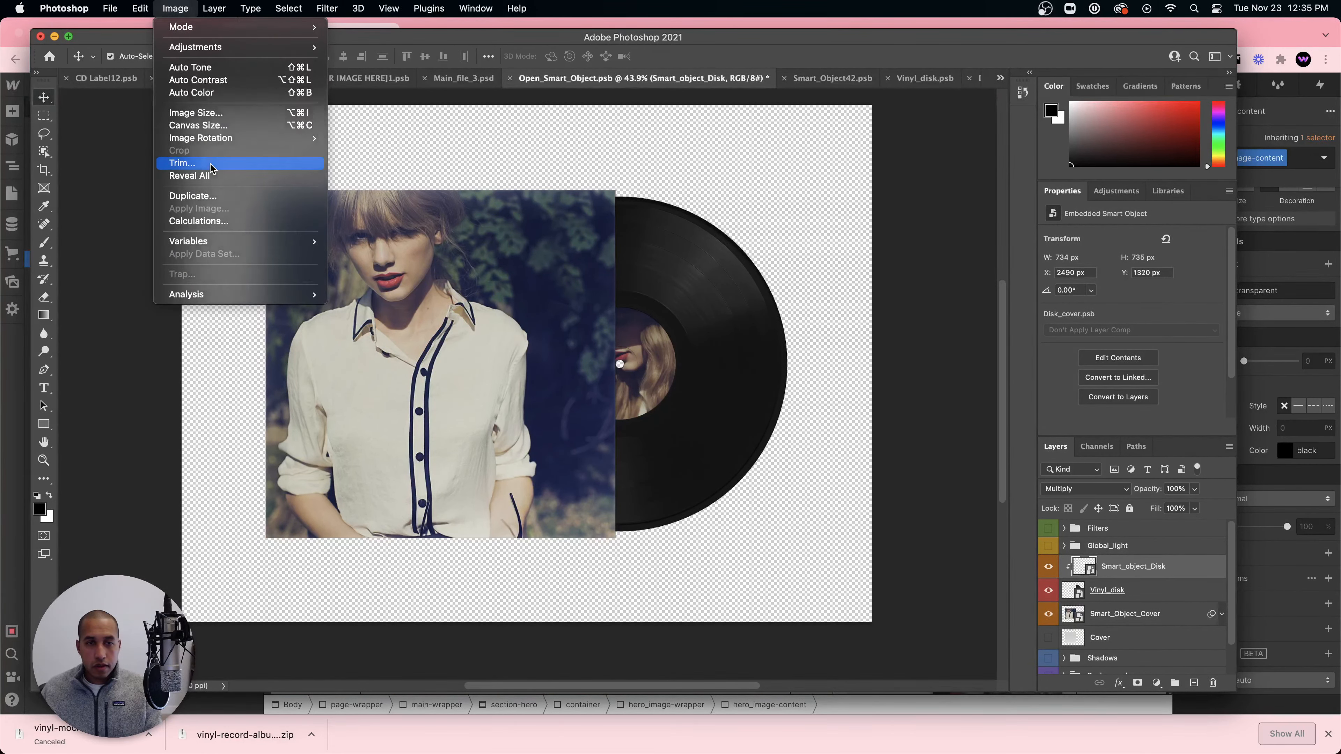
left_click(552, 362)
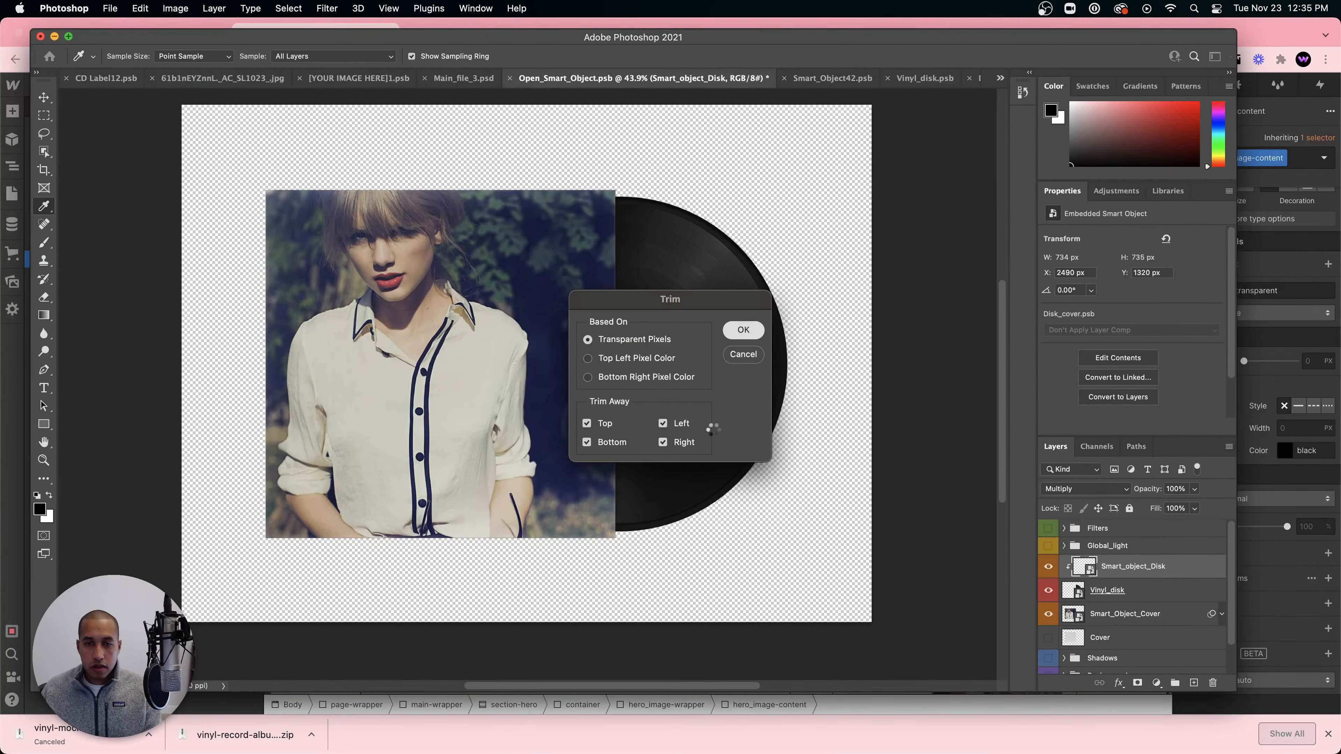
key("v")
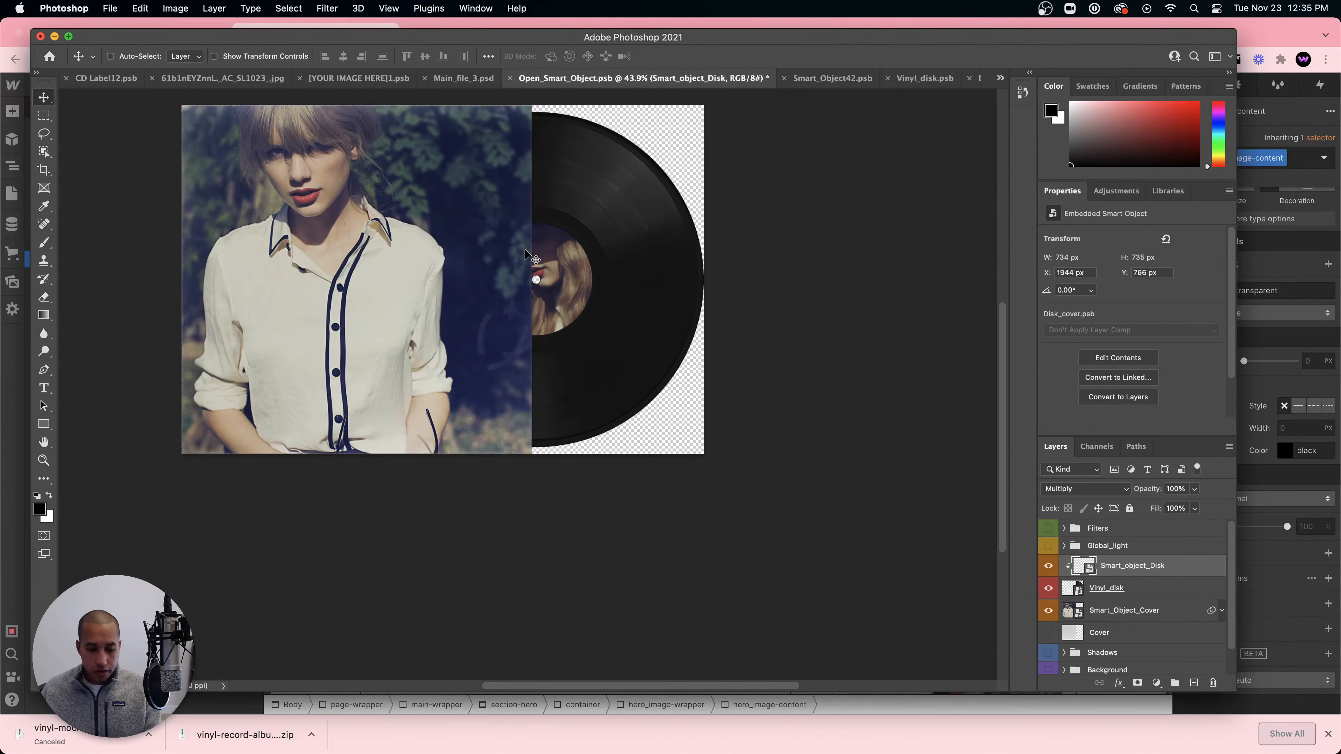
key("super+s")
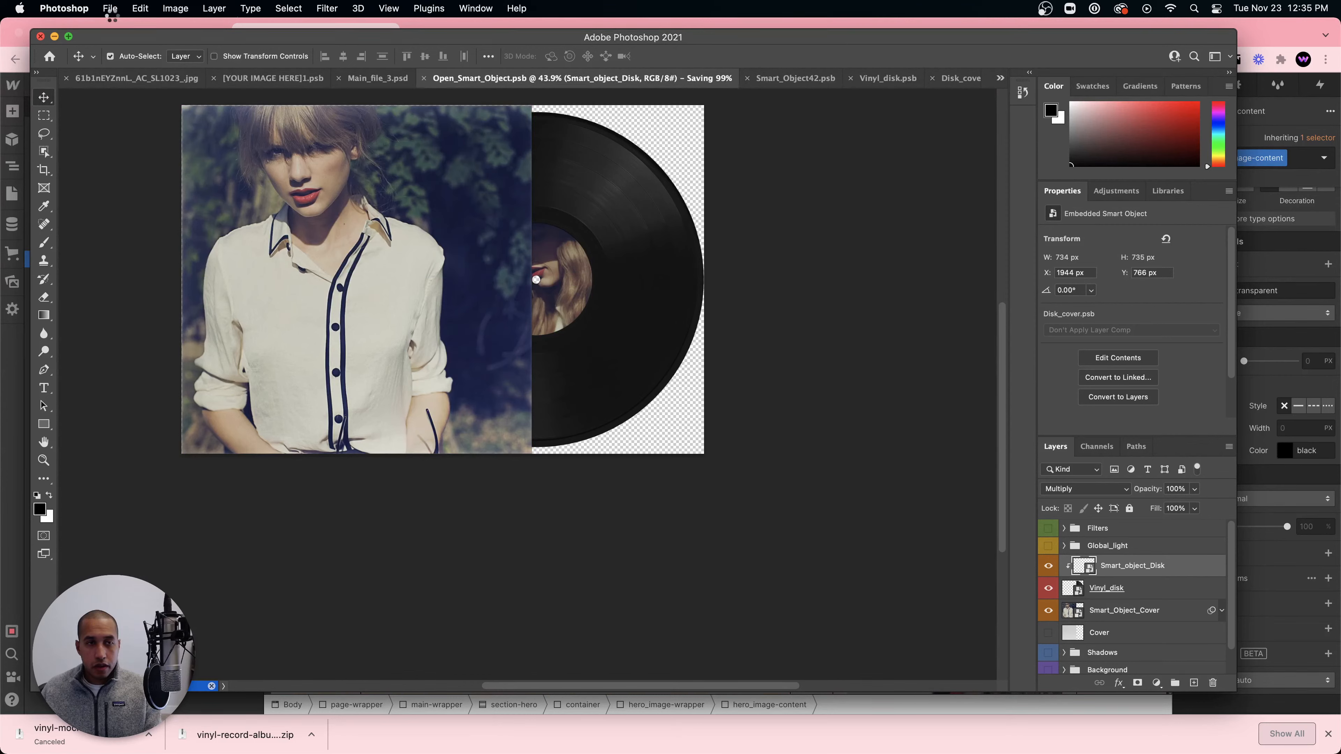
- Export the trimmed mockup as Open_Smart_Object.png into the vinyl record mockup folder in Downloads
left_click(111, 9)
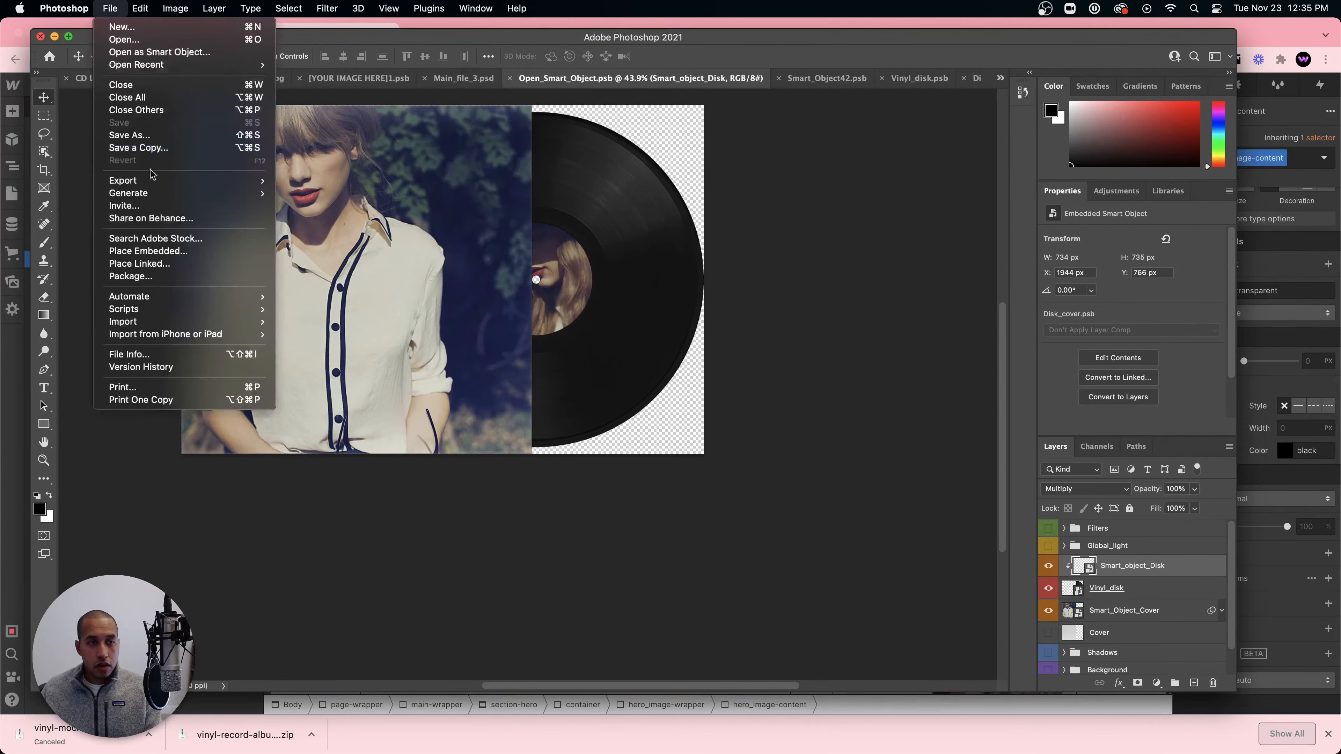
mouse_move(194, 302)
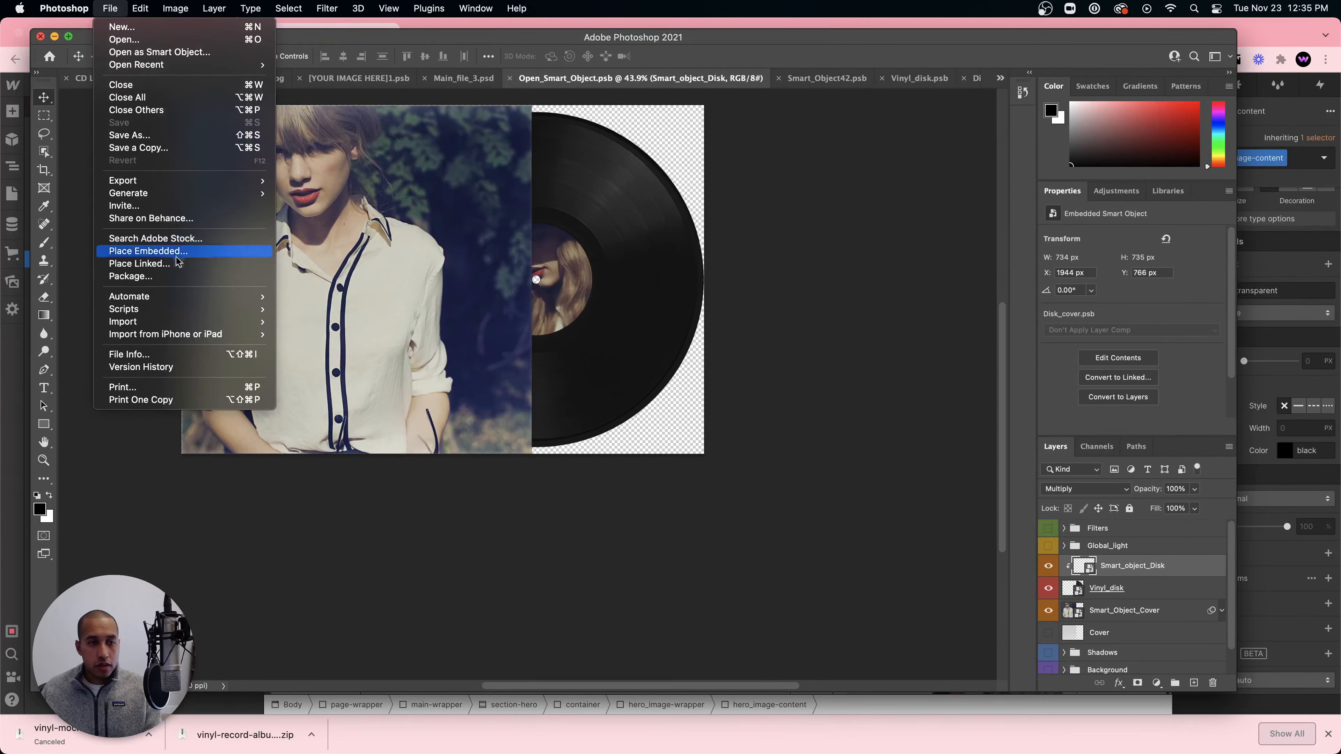
mouse_move(172, 181)
left_click(320, 181)
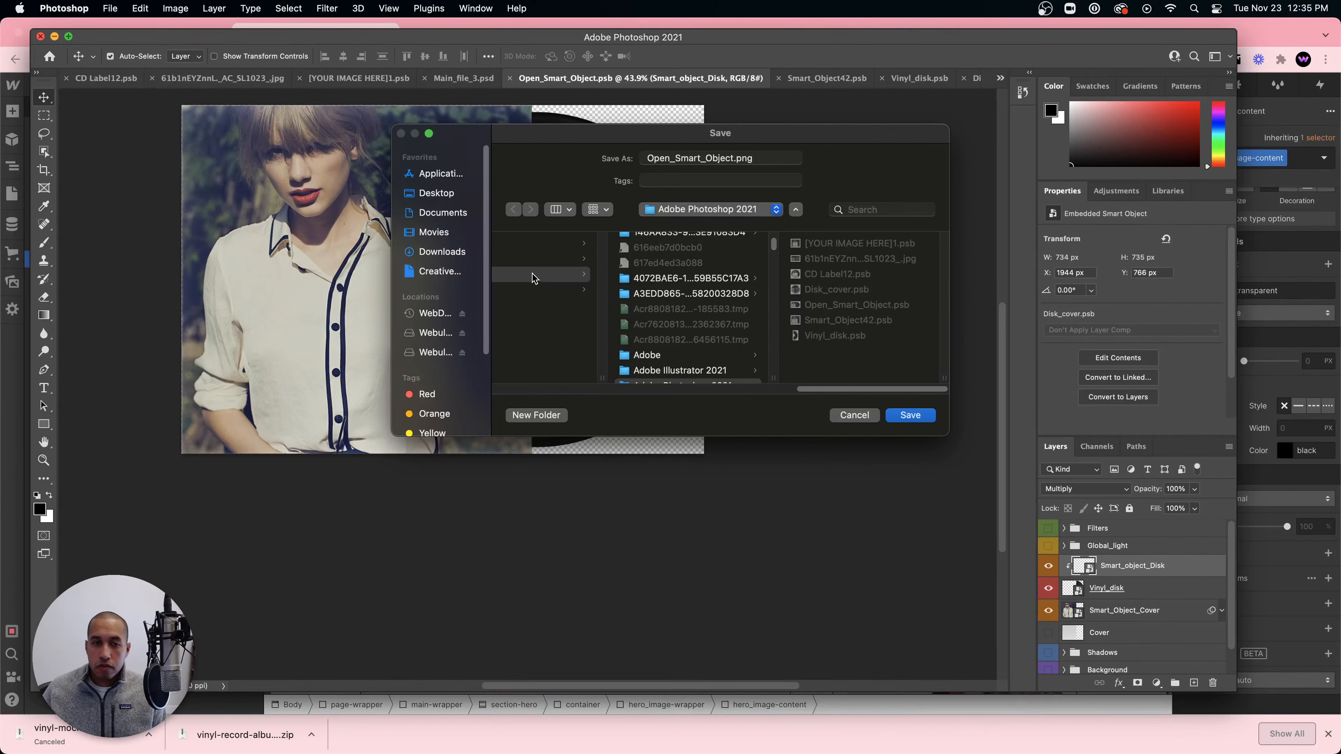
left_click(435, 252)
scroll(543, 259, "down", 15)
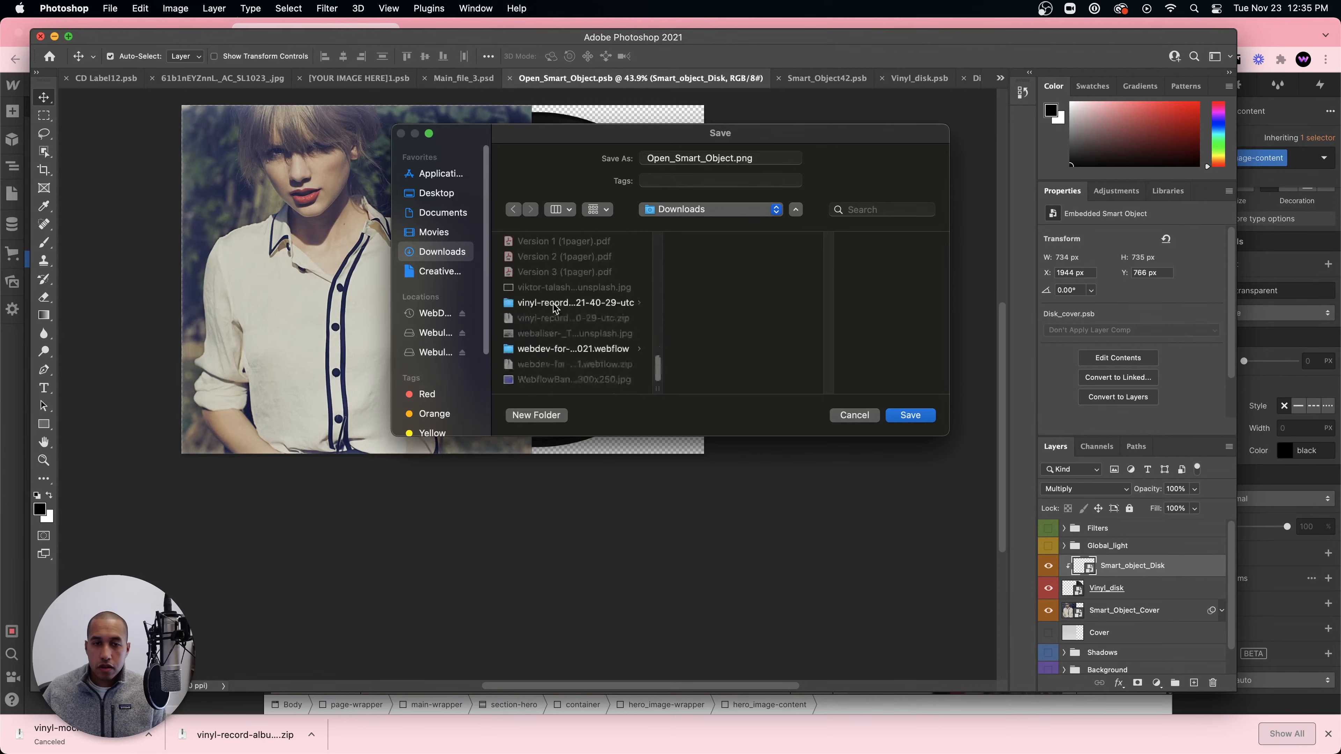
left_click(554, 307)
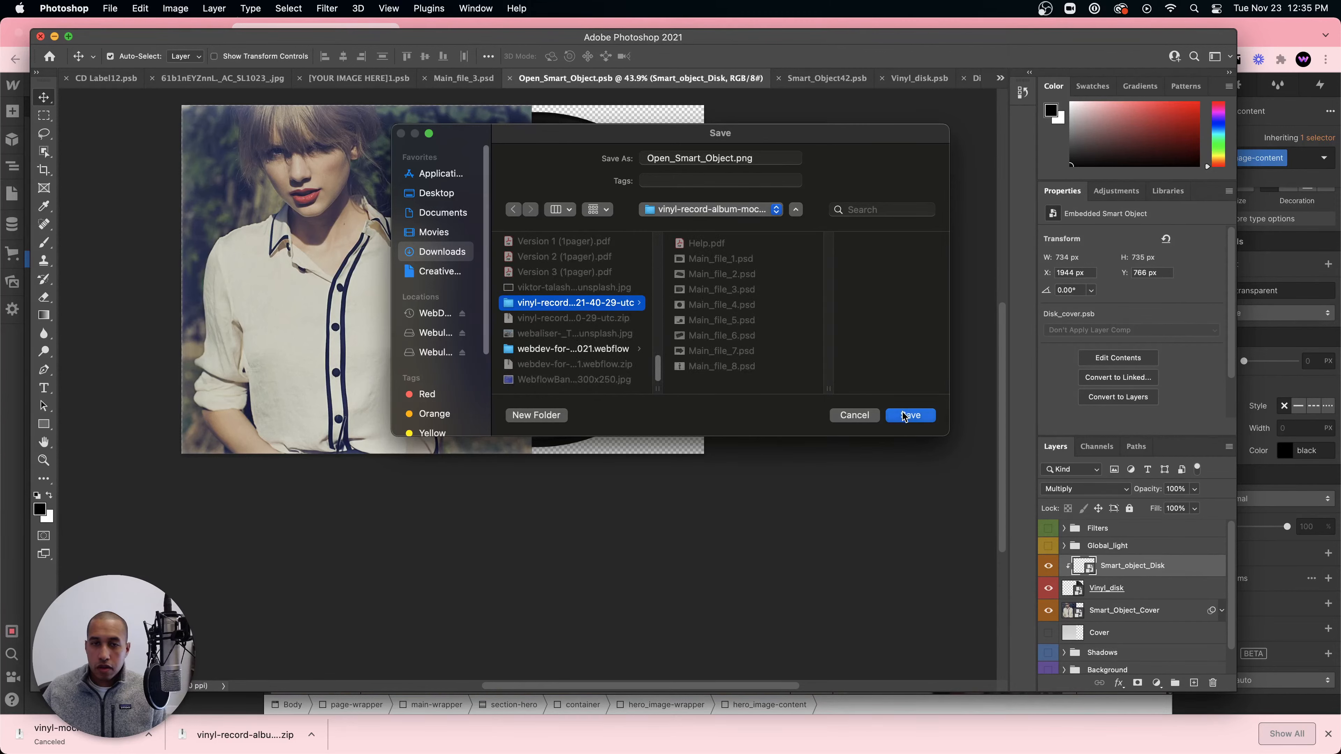
left_click(904, 416)
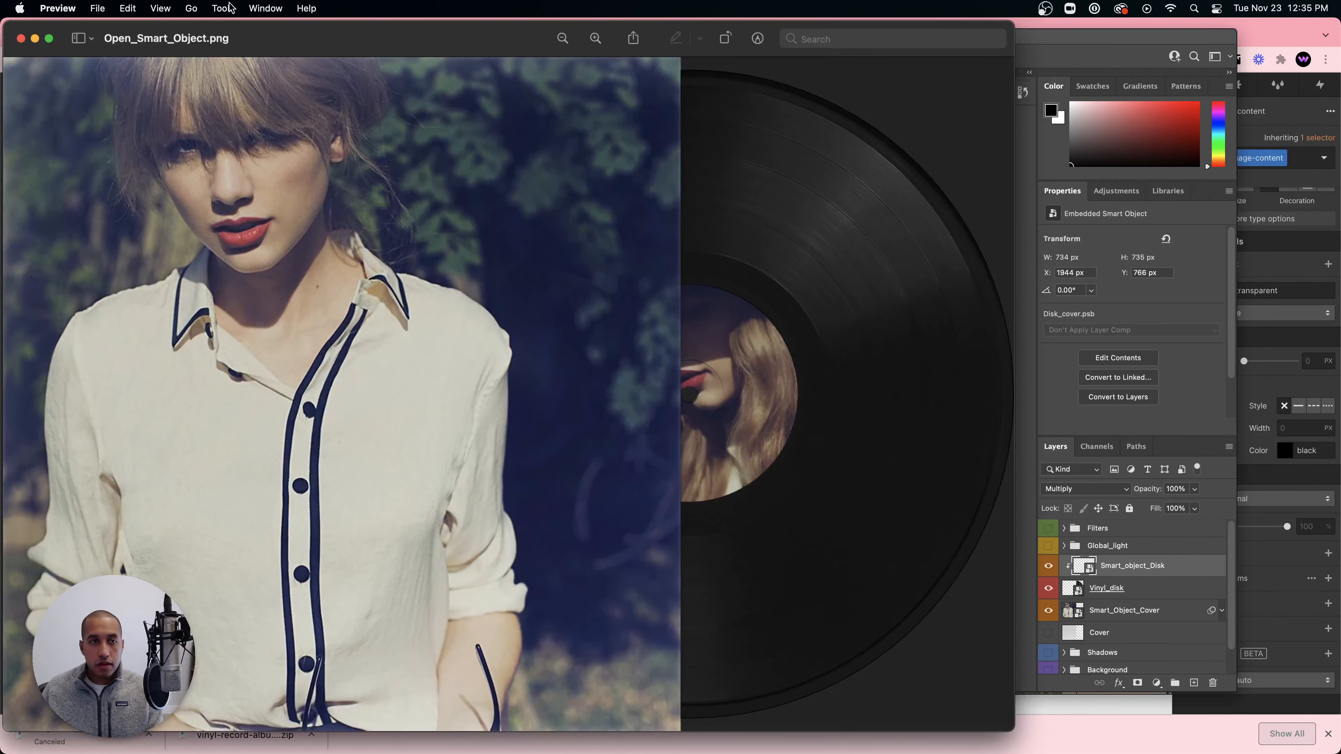
- In Preview, resize Open_Smart_Object.png proportionally to 1000 pixels wide and close the image
left_click(231, 8)
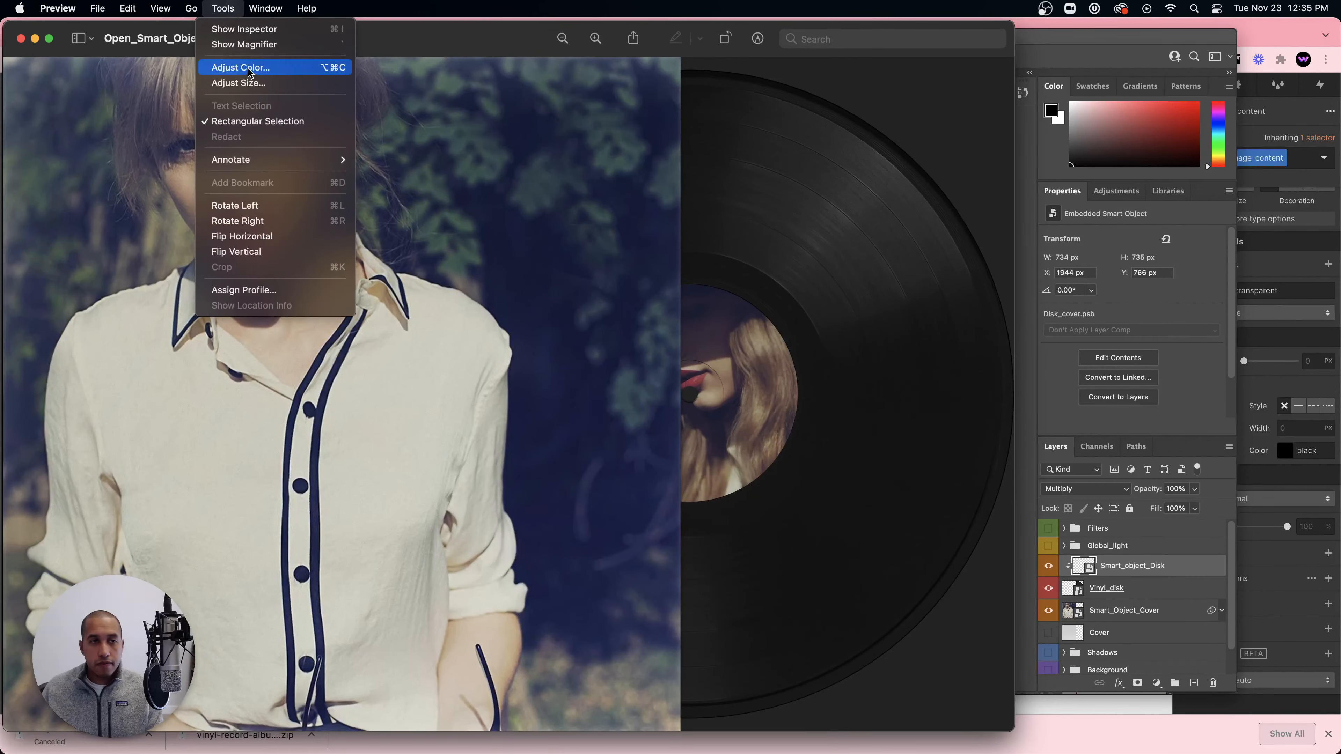
left_click(248, 82)
type("1000")
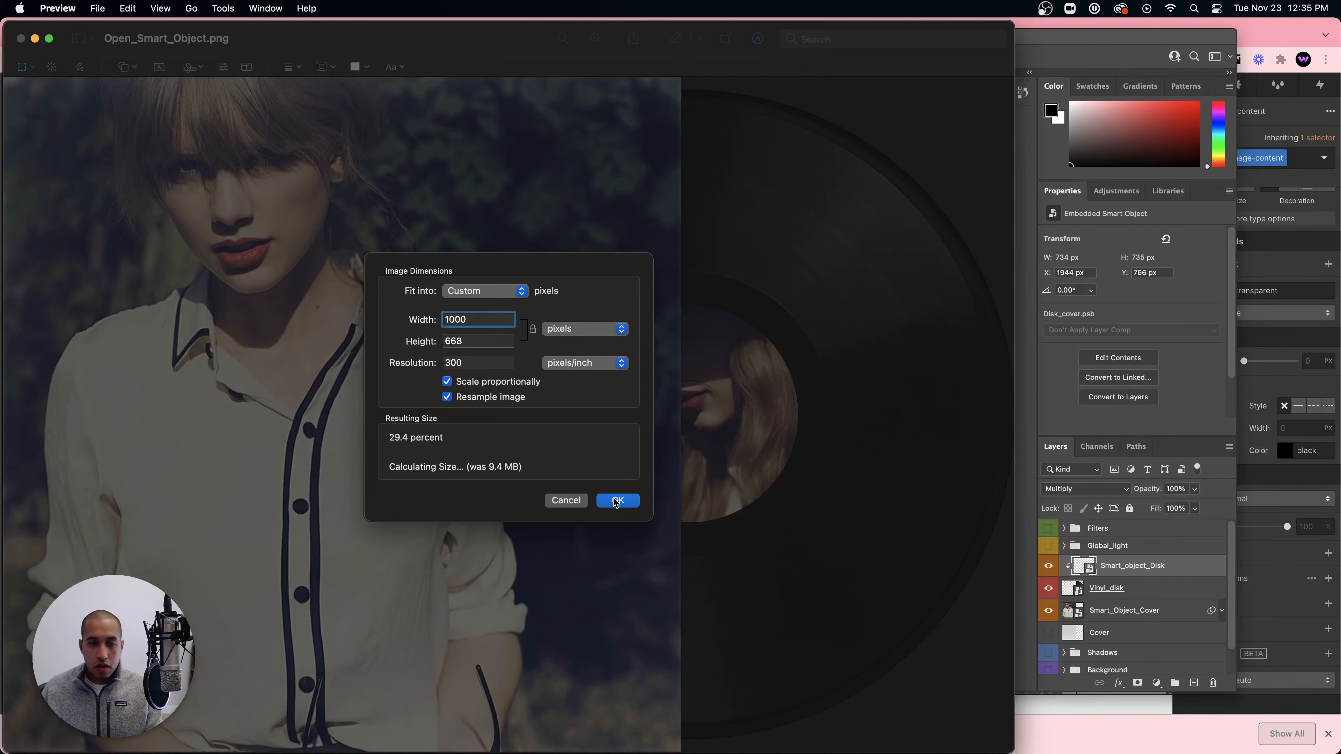
left_click(616, 501)
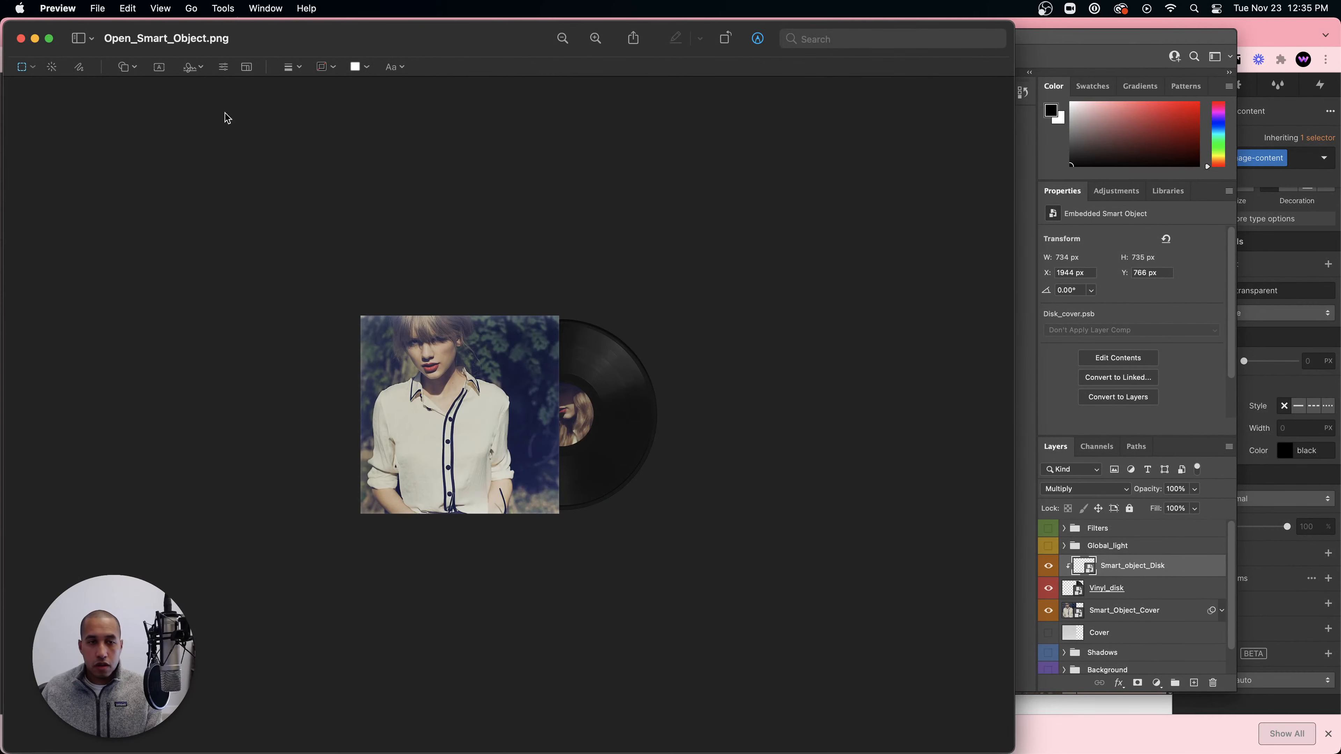
left_click(21, 39)
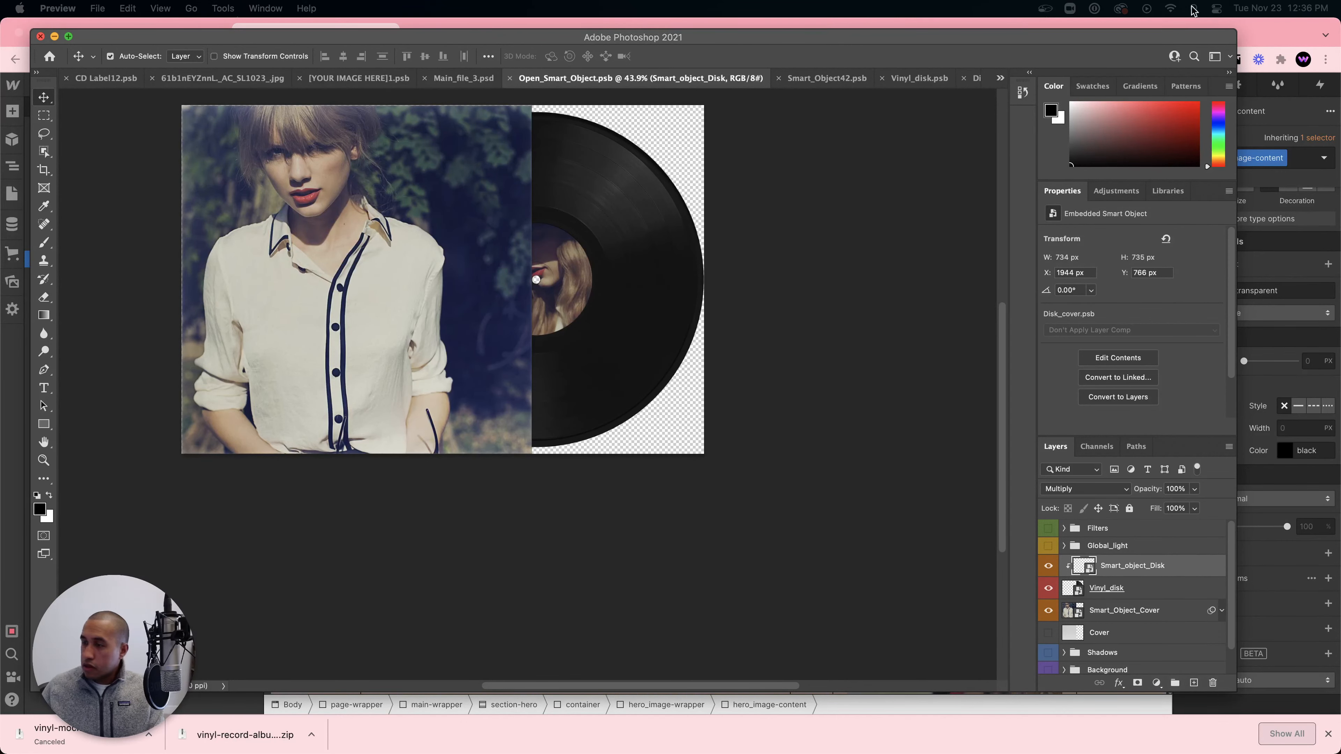
- Switch to the Webflow project in Chrome, upload vinyl.png to the assets, and check its asset details
left_click(986, 24)
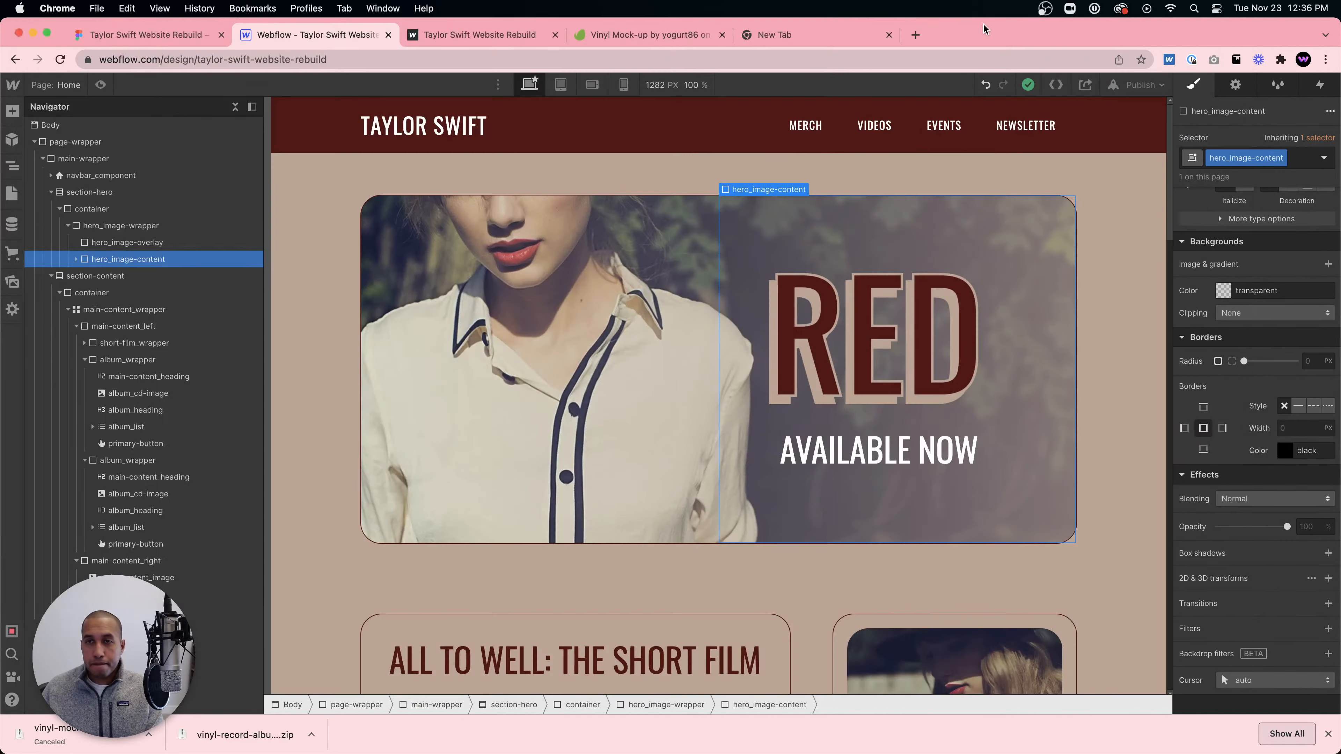
left_click(19, 285)
left_click_drag(1, 444, 127, 428)
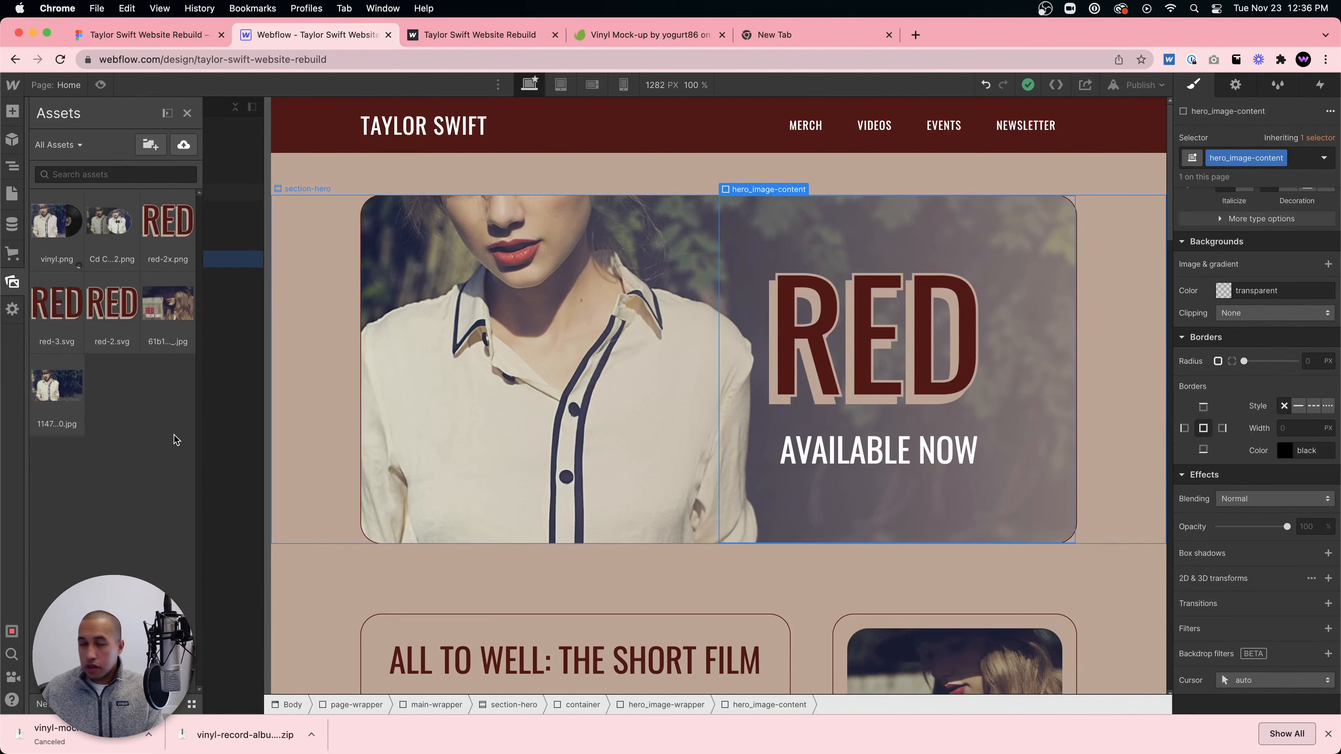
left_click(74, 197)
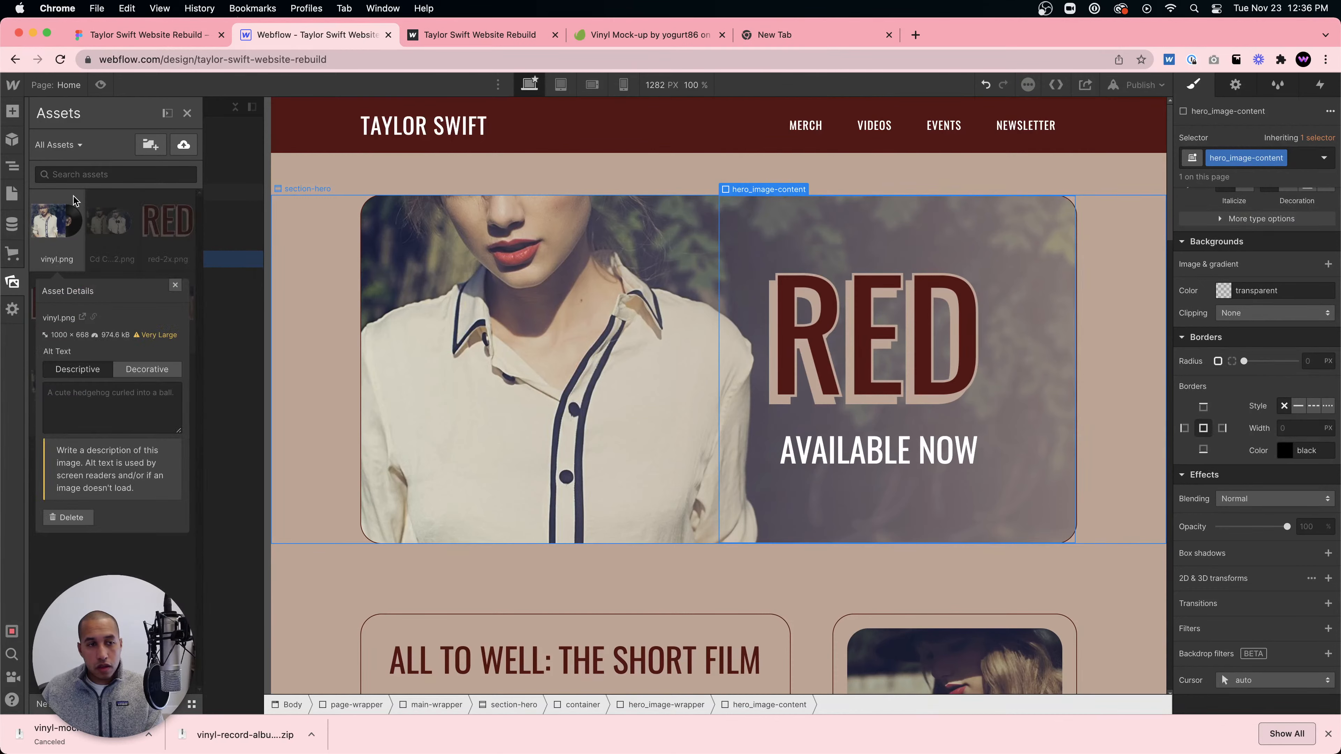
left_click(73, 198)
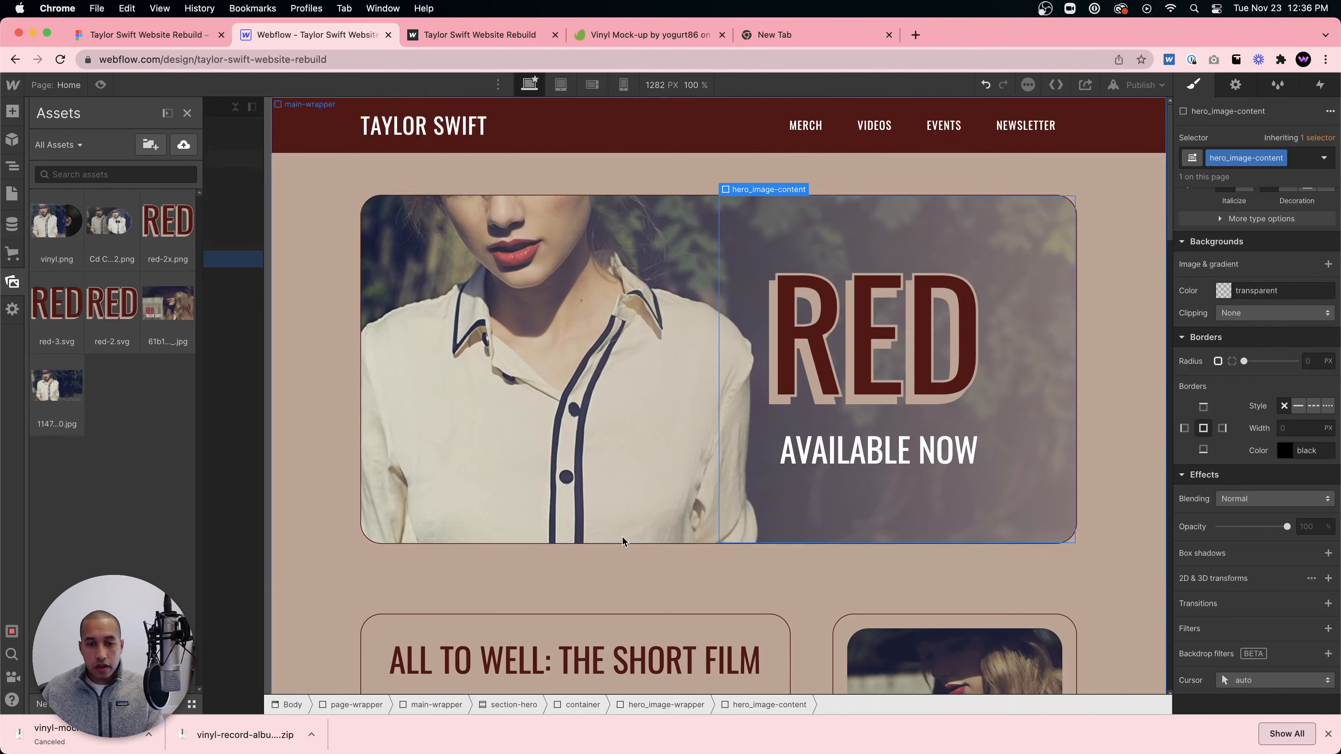
- Replace the CD mockup image in the Vinyl card with the vinyl.png asset
scroll(540, 400, "down", 10)
scroll(540, 400, "down", 6)
left_click(473, 390)
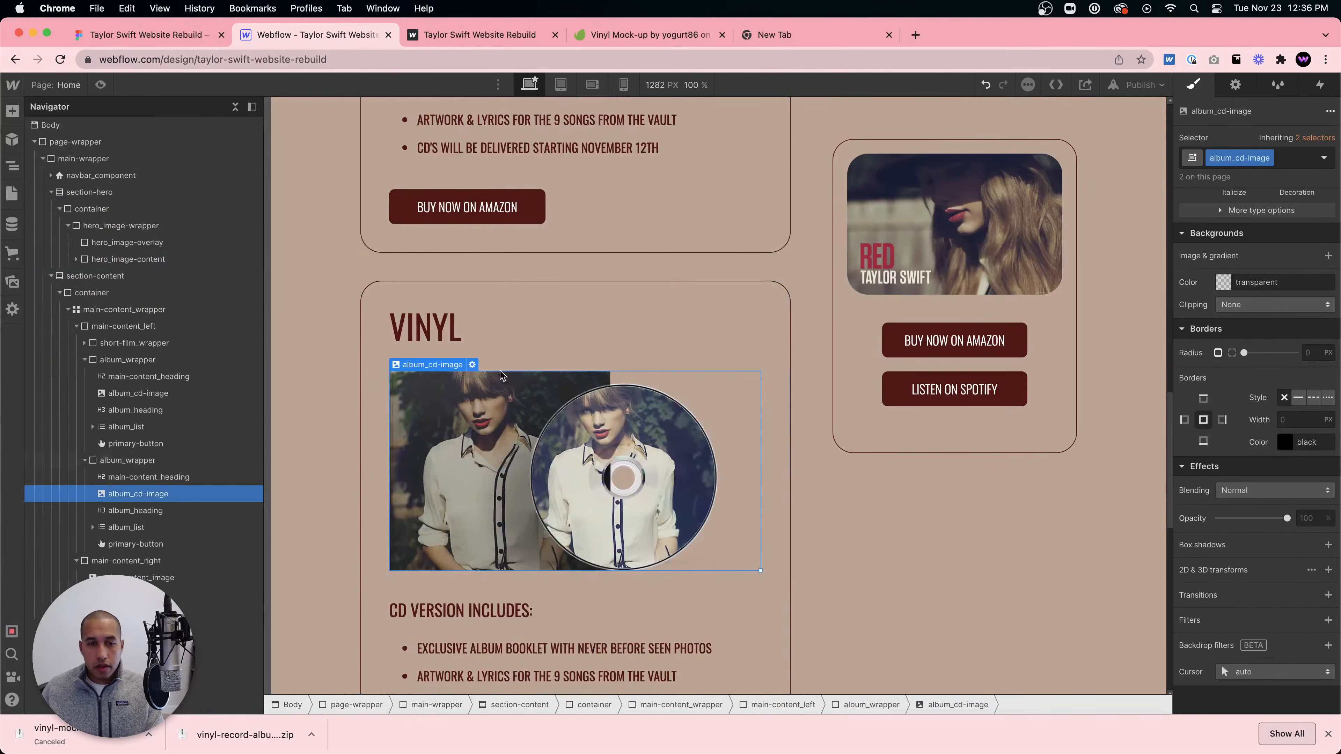
left_click(467, 366)
left_click(458, 196)
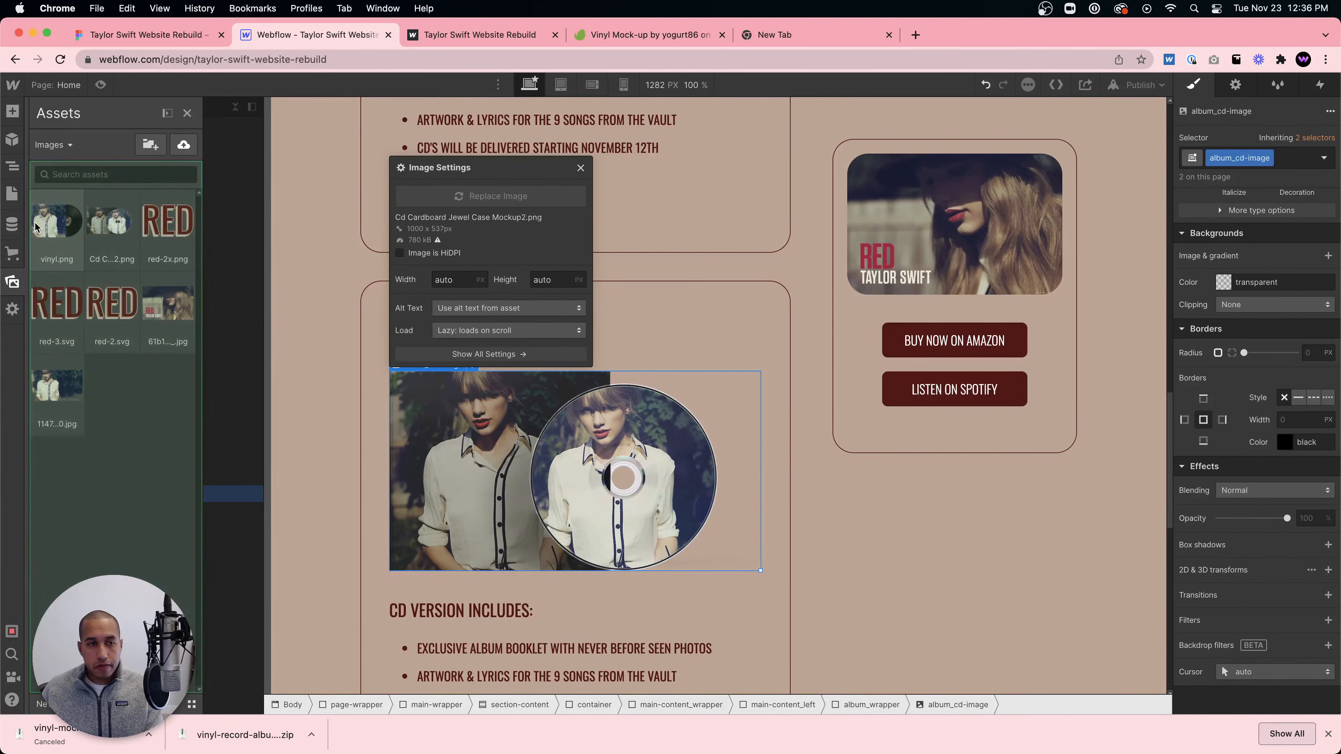
left_click(53, 214)
left_click(704, 314)
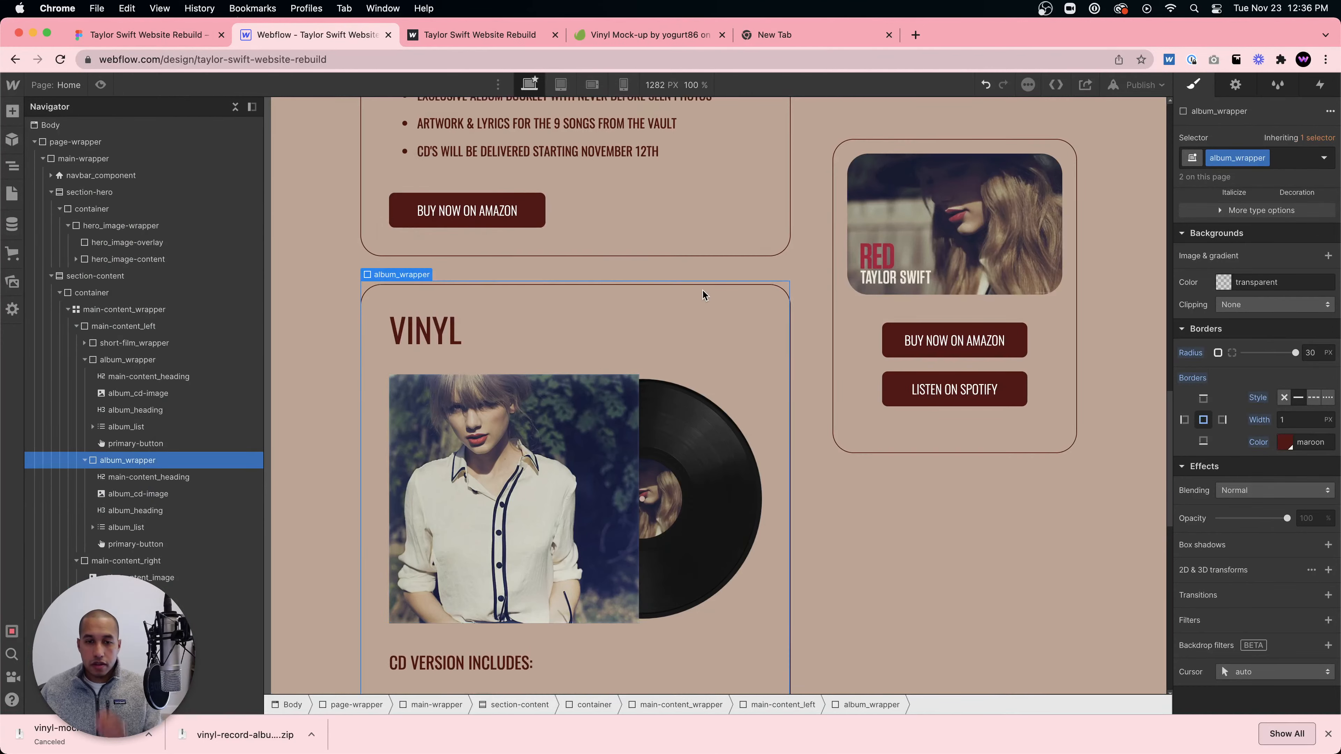
- Change the Vinyl card's subheading below the image to "VINYL version includes:"
scroll(704, 312, "up", 7)
scroll(703, 294, "down", 6)
scroll(704, 294, "down", 3)
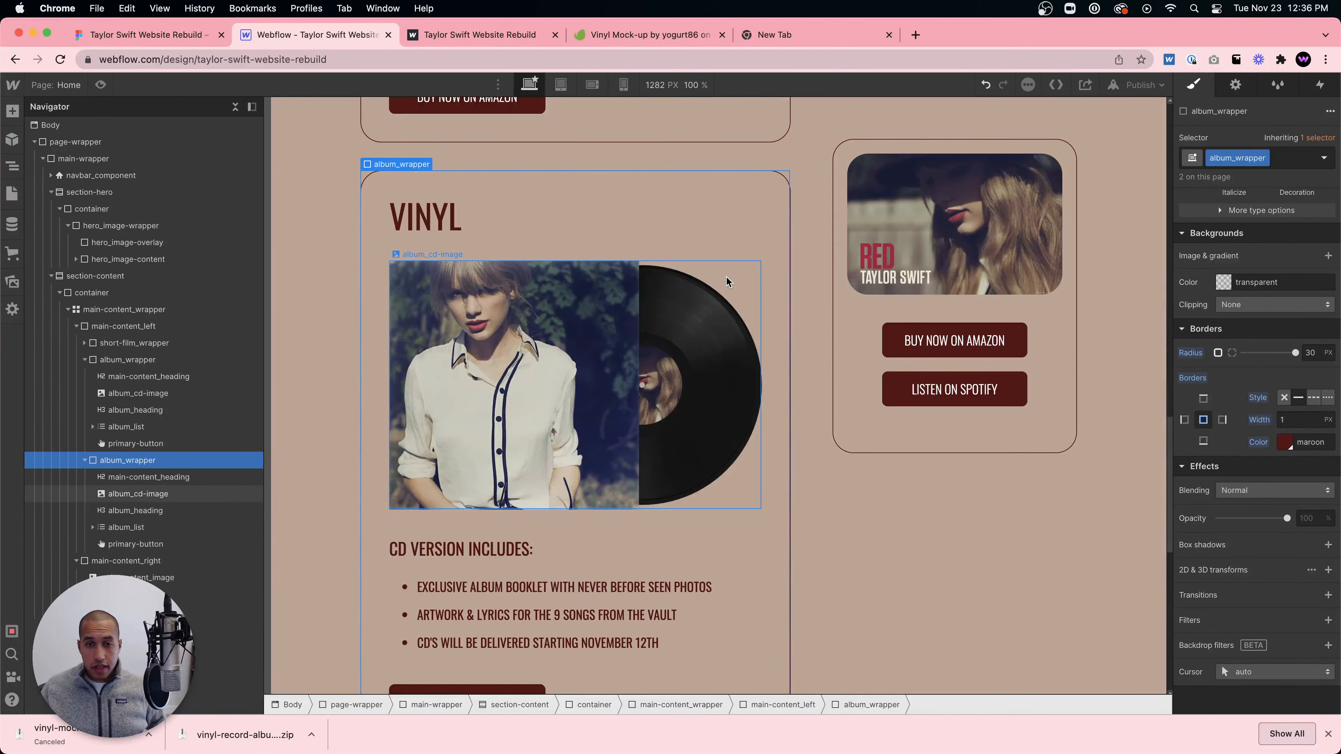
scroll(708, 293, "down", 2)
double_click(395, 436)
left_click(385, 436)
double_click(393, 435)
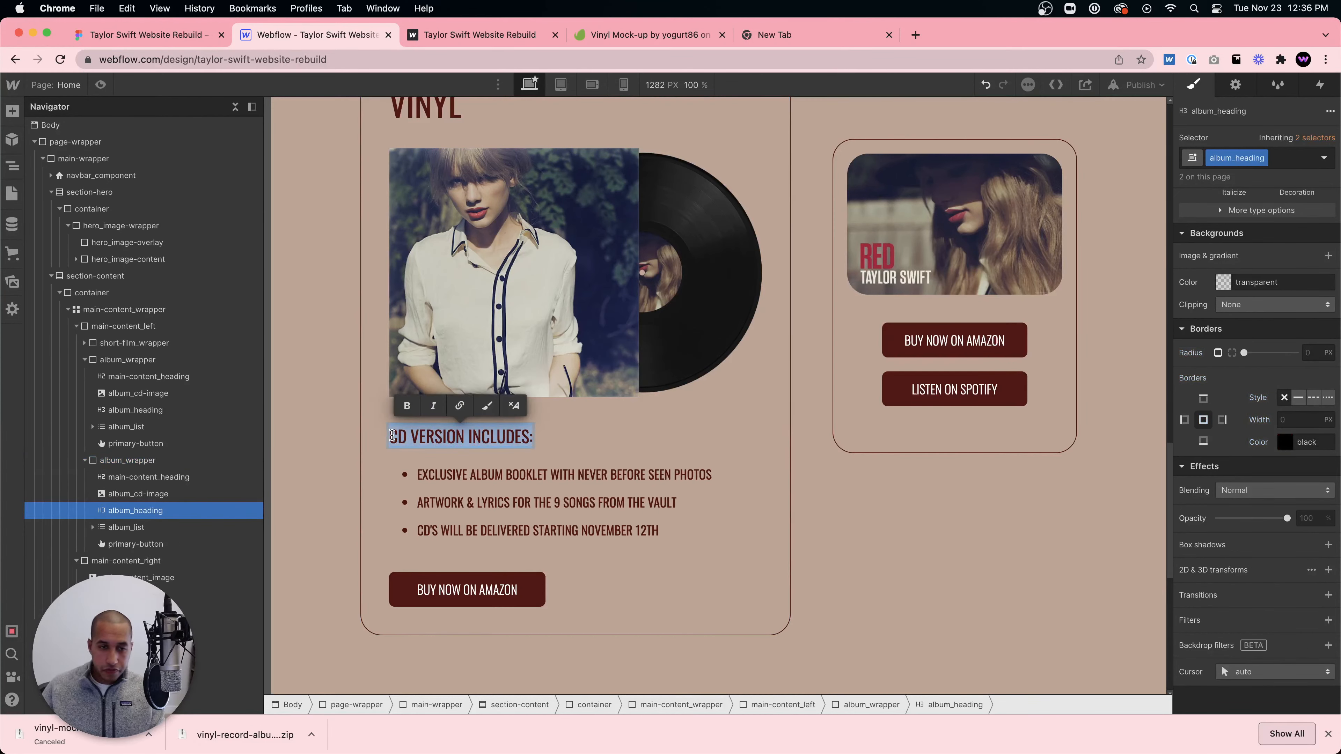
left_click_drag(408, 436, 384, 434)
type("VINYL")
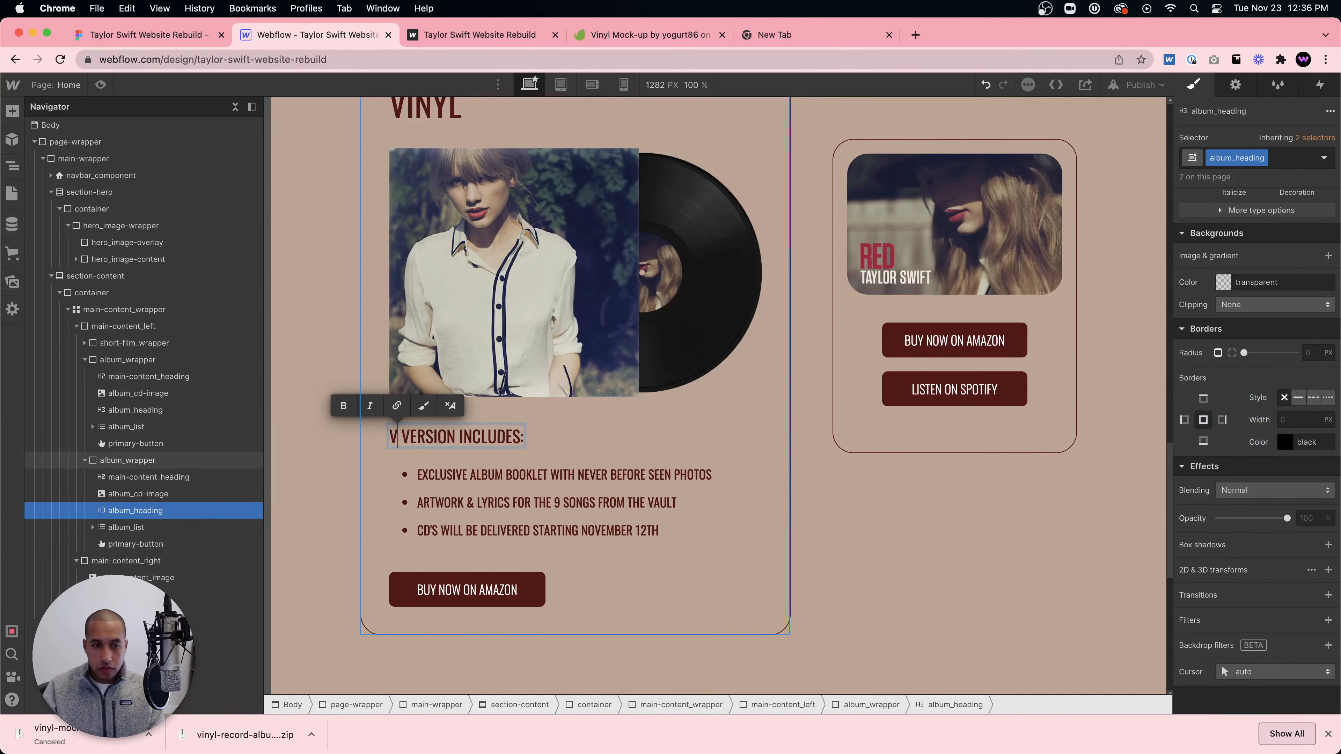
- Replace the Vinyl card's first bullet with "9 songs from the vault with lyrics for all 30 songs"
left_click(518, 474)
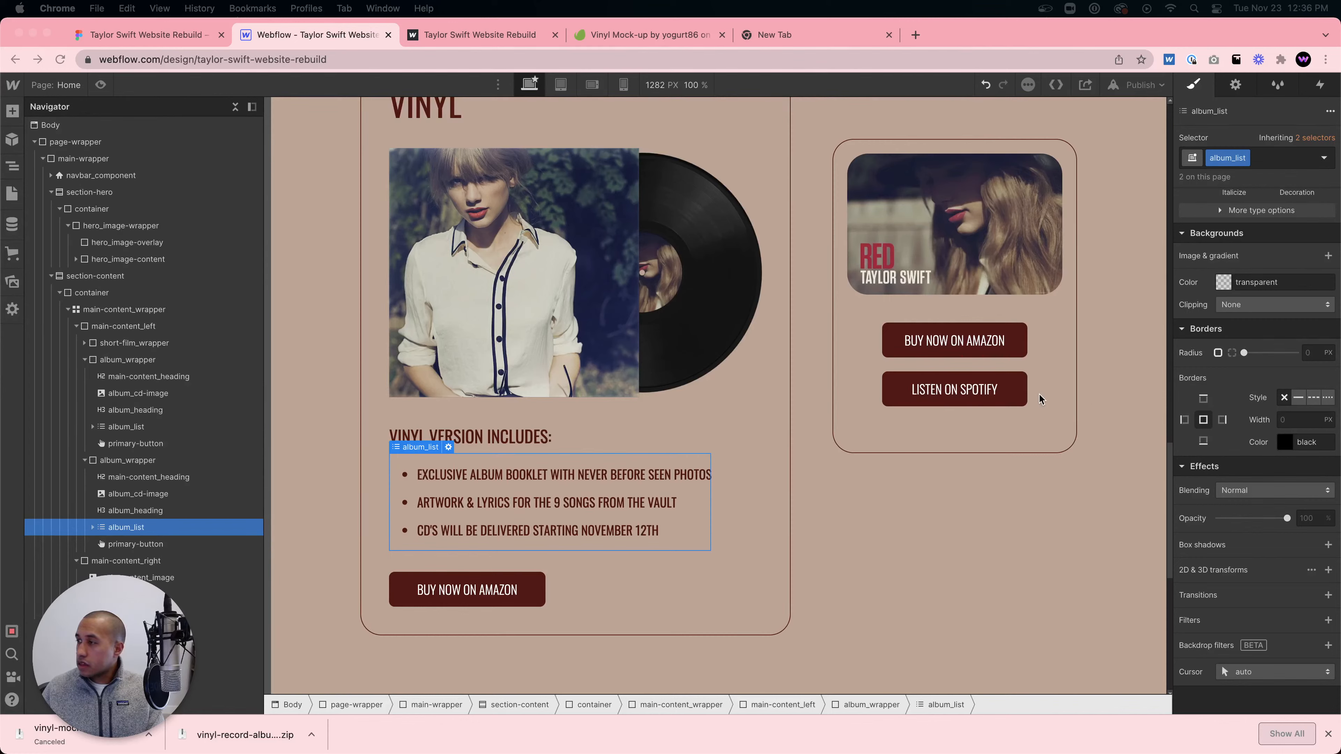
left_click(486, 474)
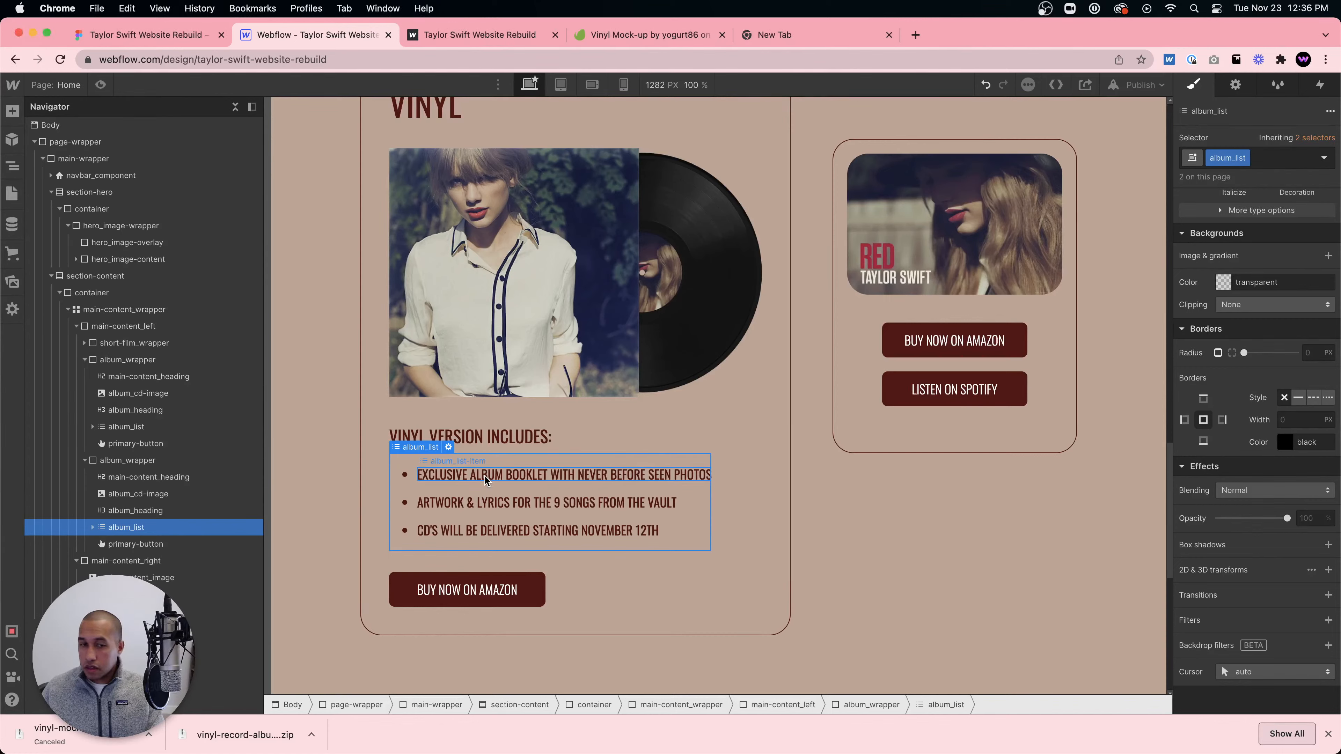
left_click(487, 476)
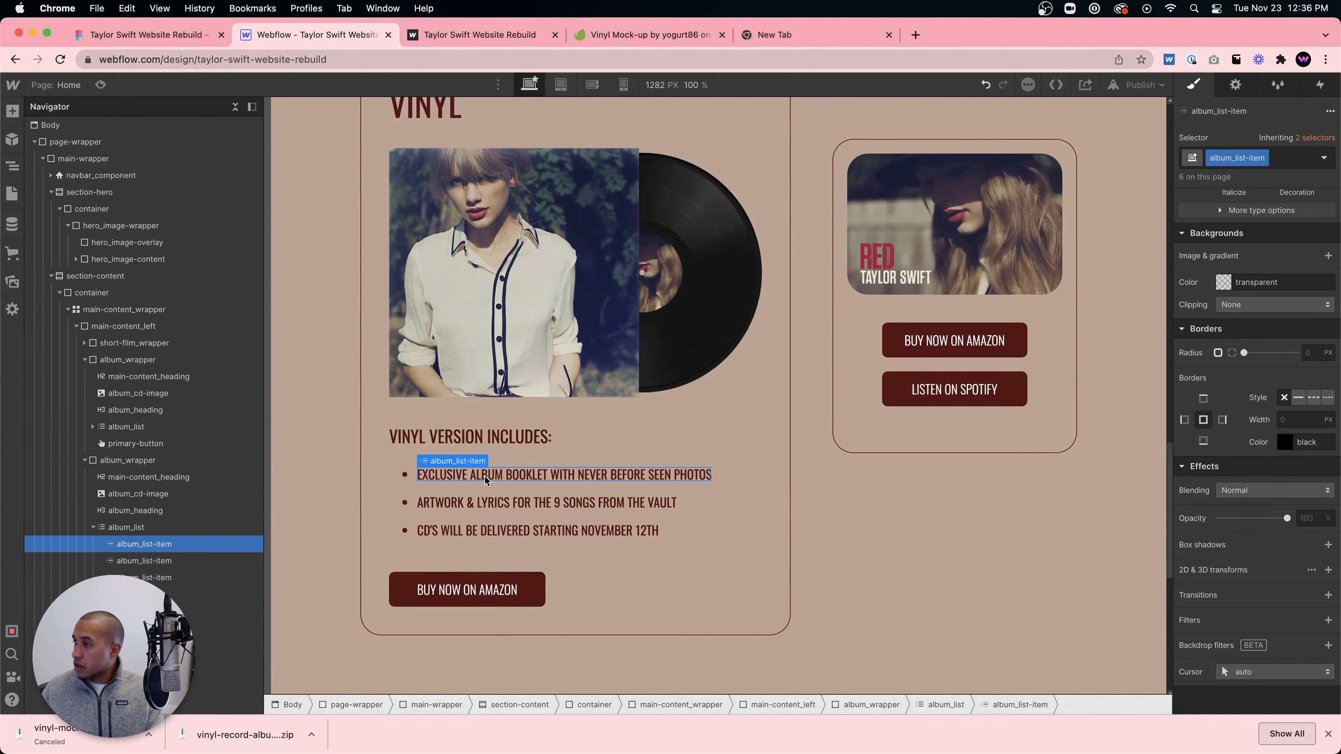
double_click(486, 476)
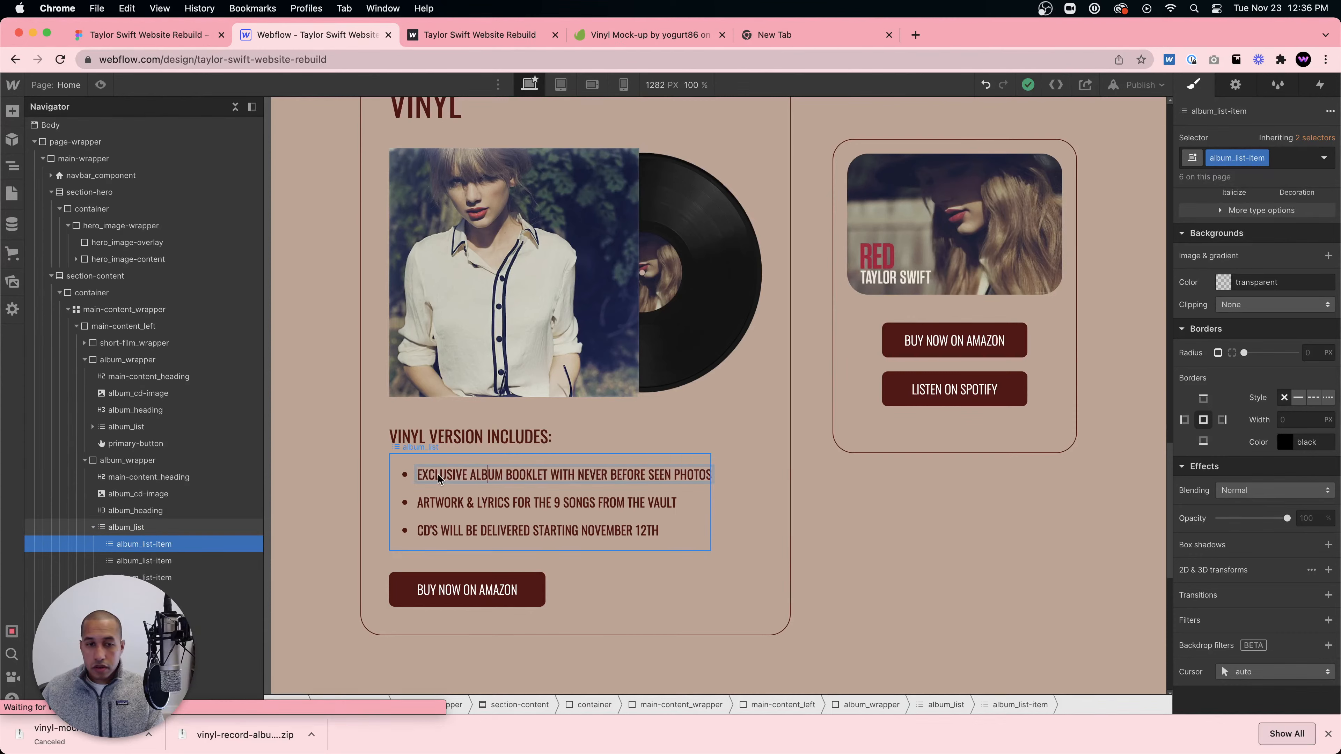
left_click_drag(664, 478, 666, 479)
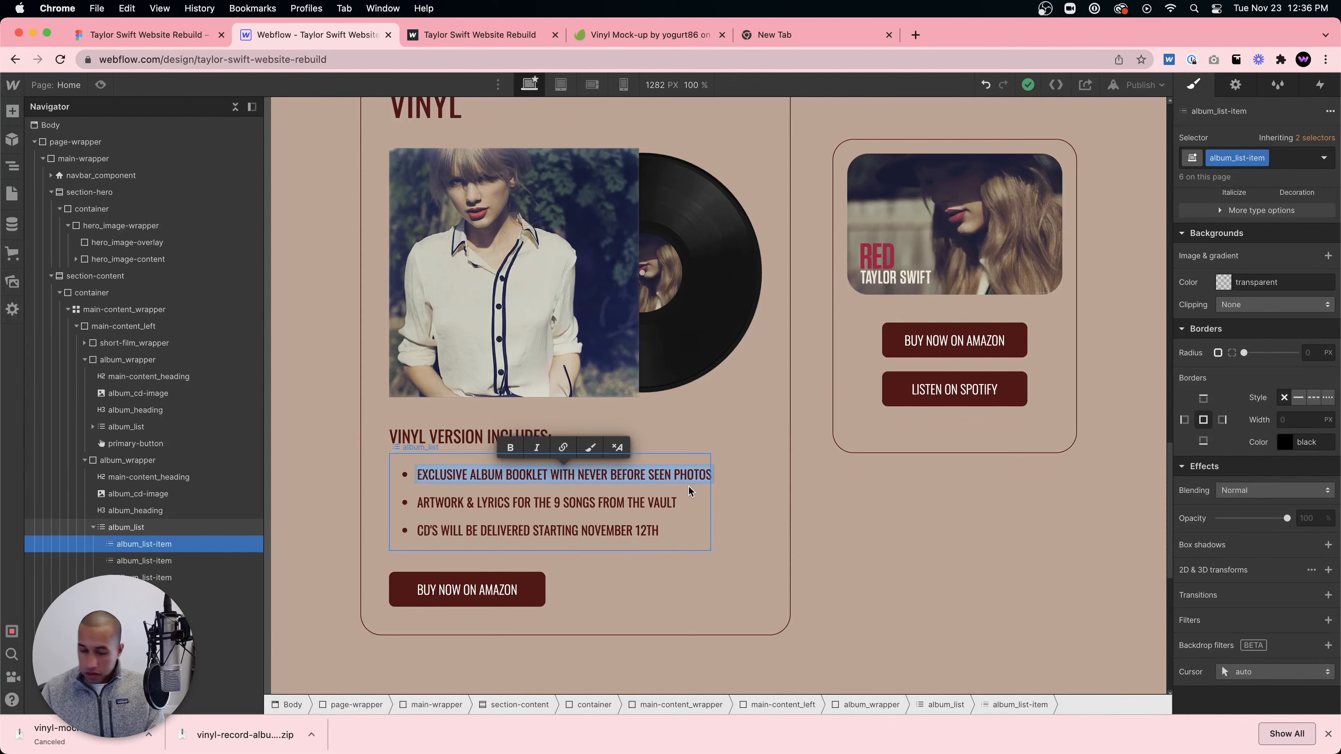
type("9")
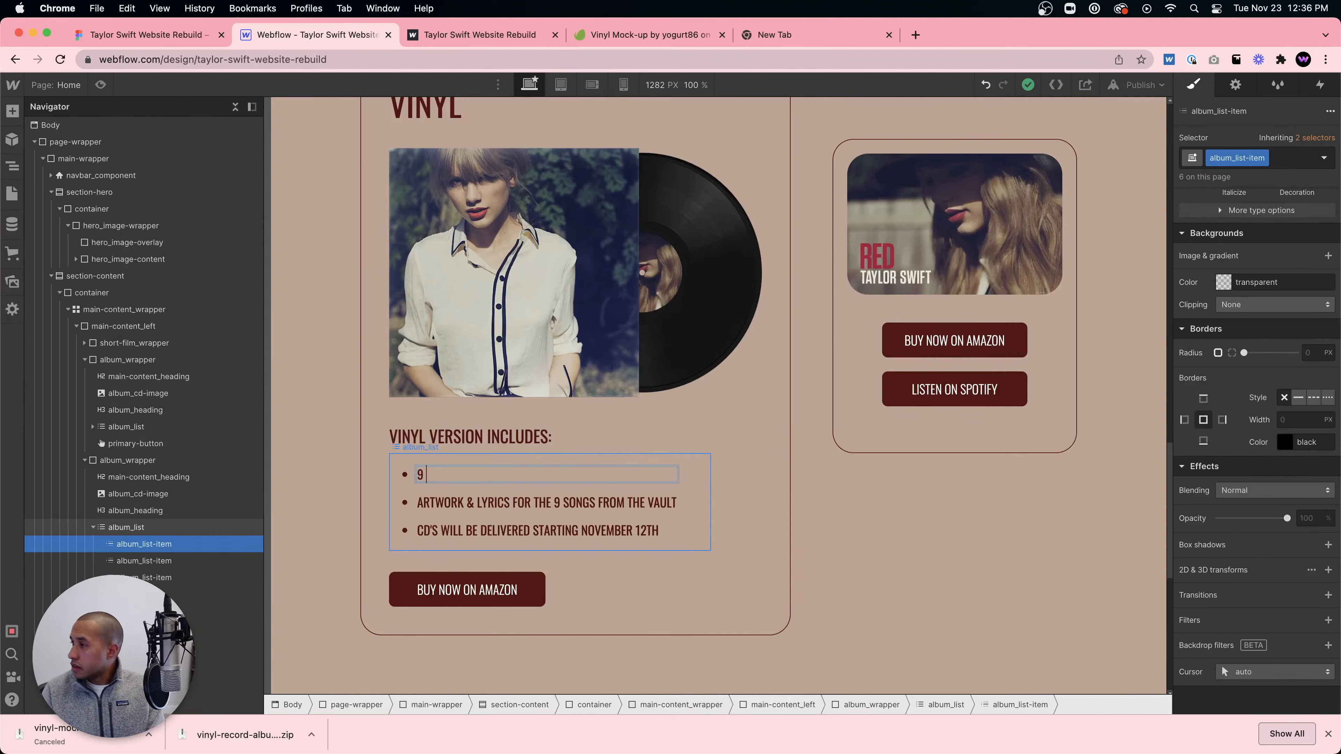
type(" song")
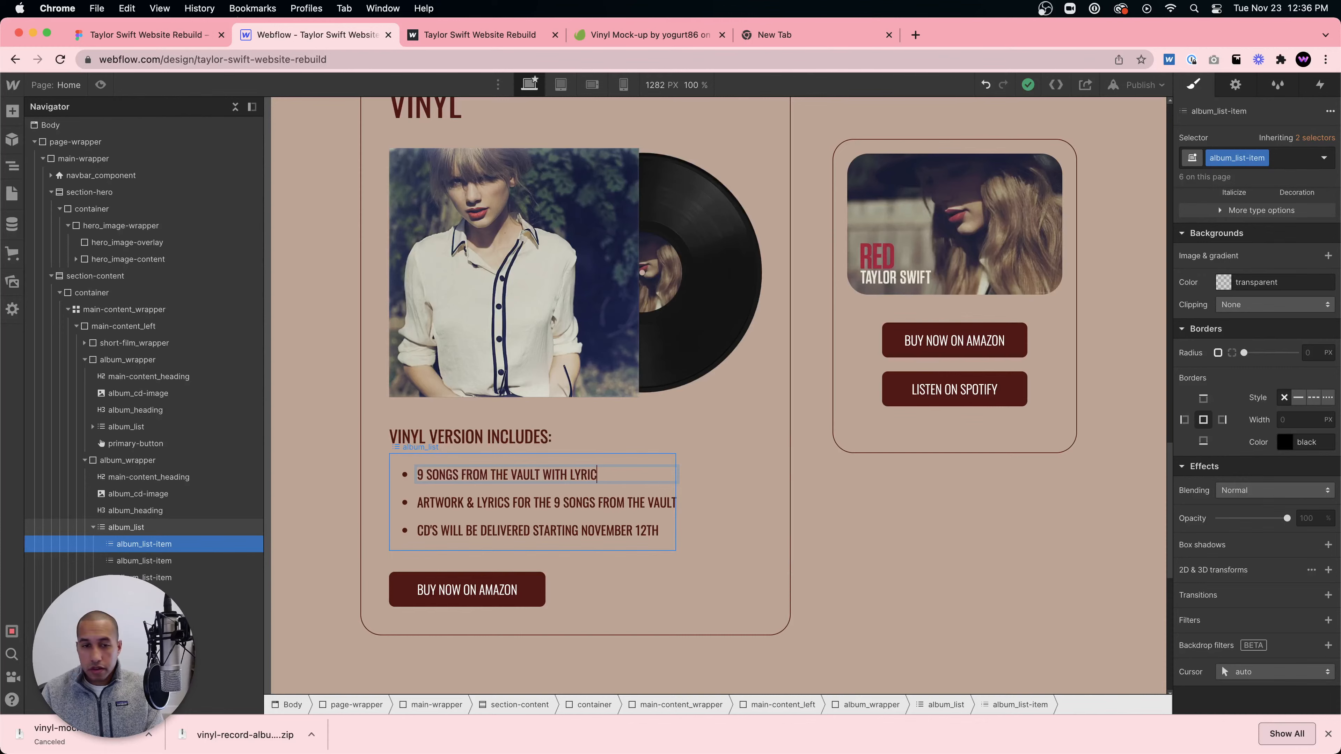
type("song")
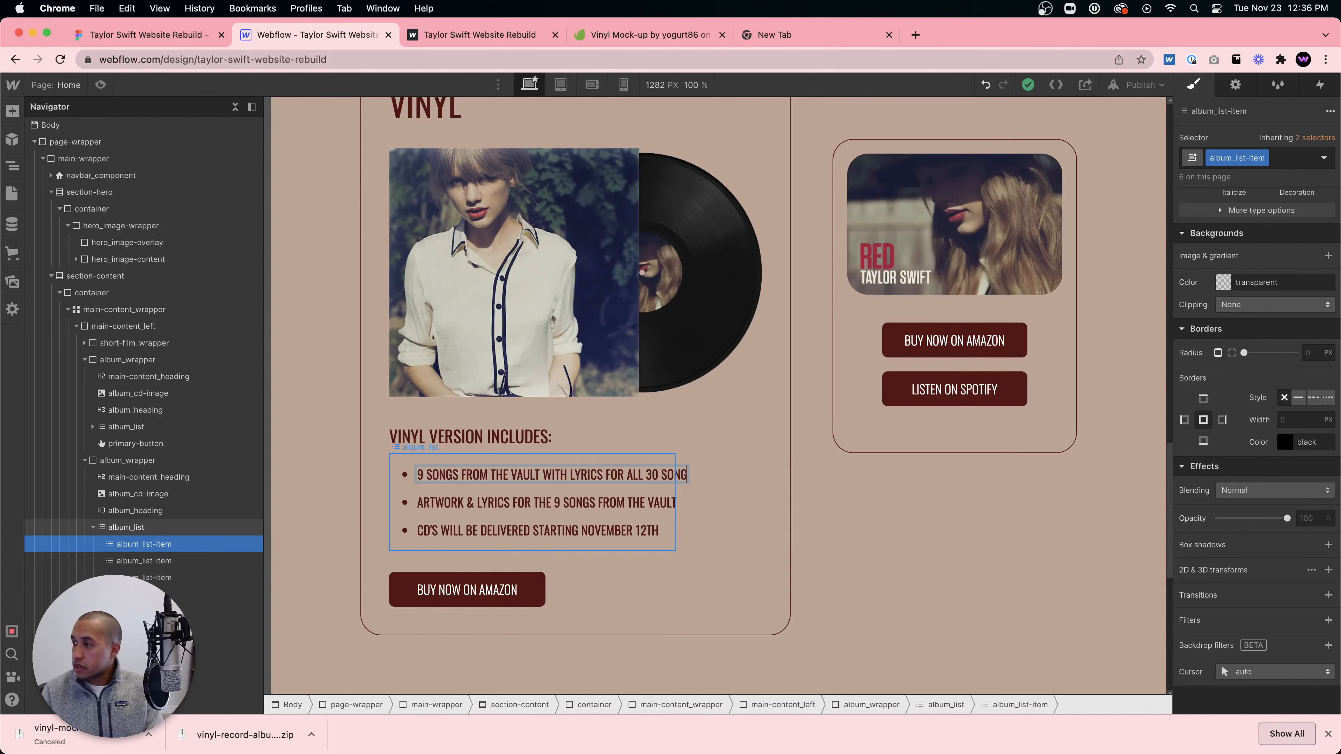
- Replace the Vinyl card's second bullet with "never before seen photos"
left_click(593, 503)
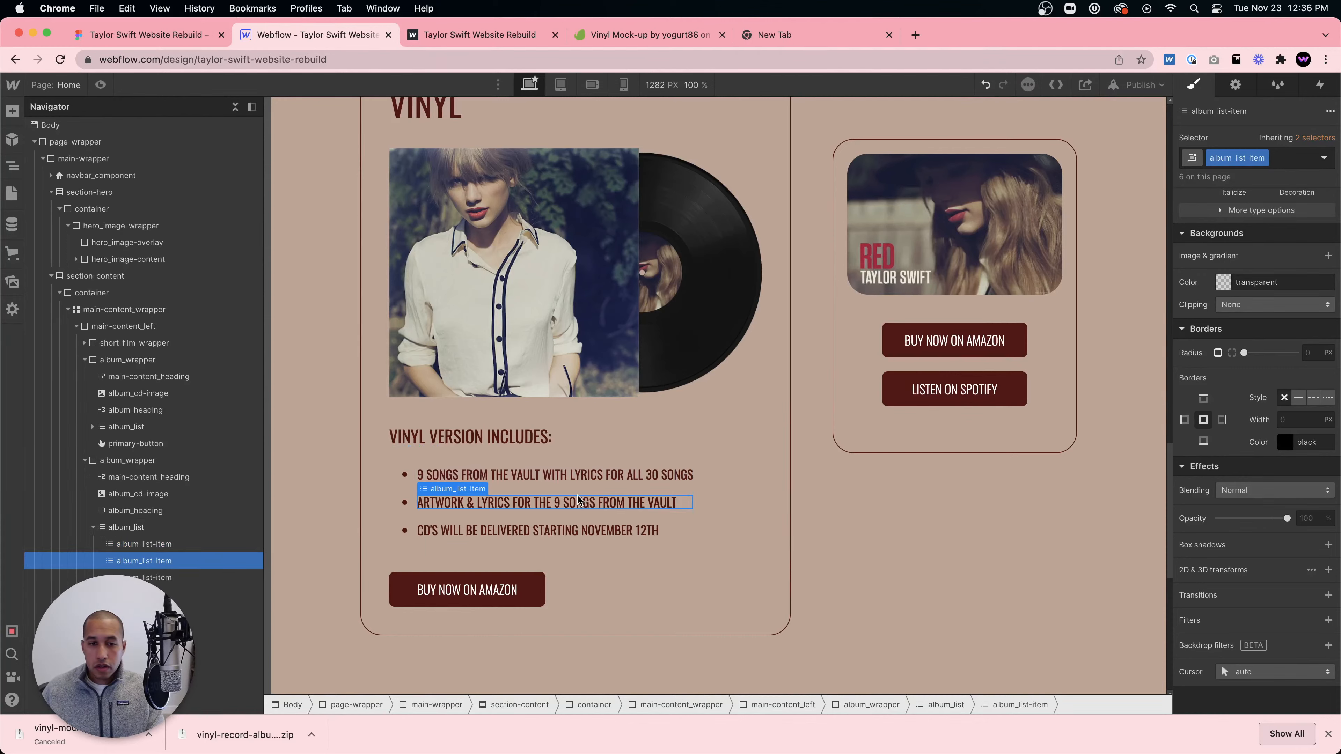
double_click(593, 502)
type("never ")
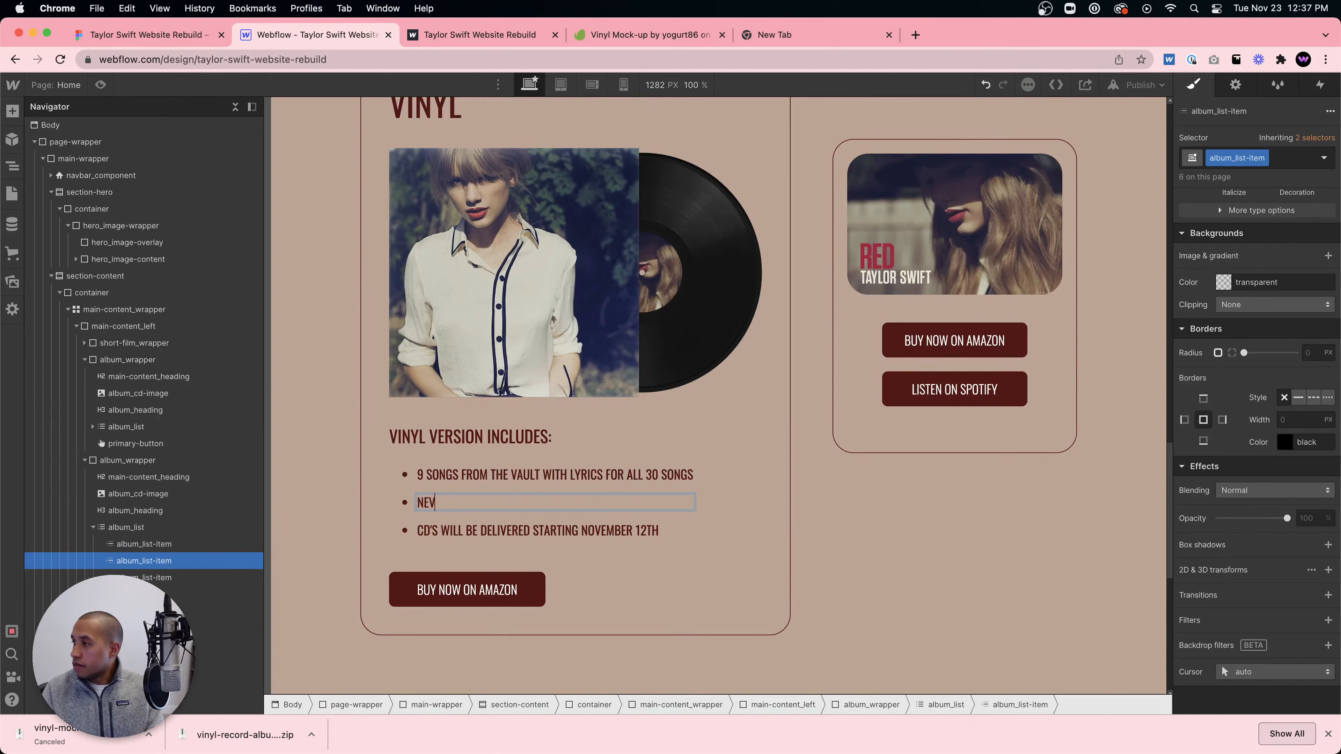
type("before seen photos")
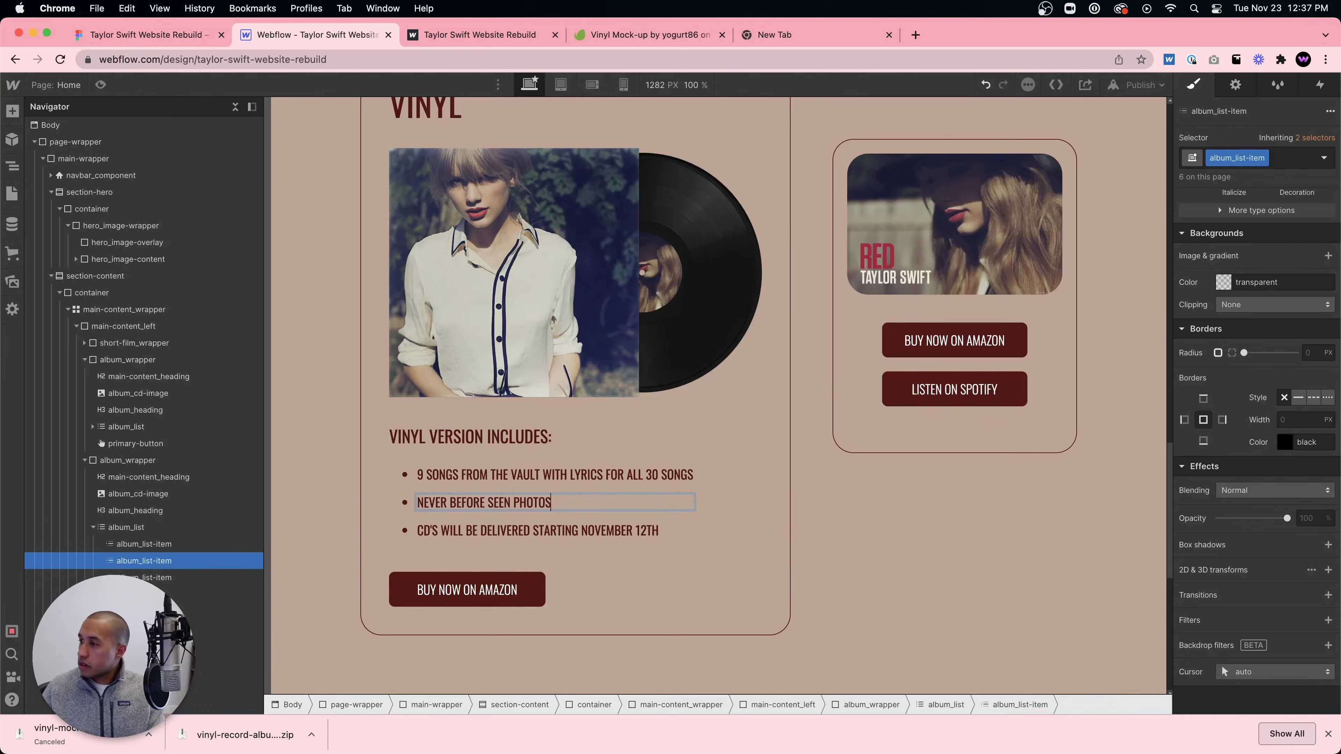
- Replace the Vinyl card's third bullet with "artwork and a copy of taylor's handwritten lyrics"
left_click(586, 530)
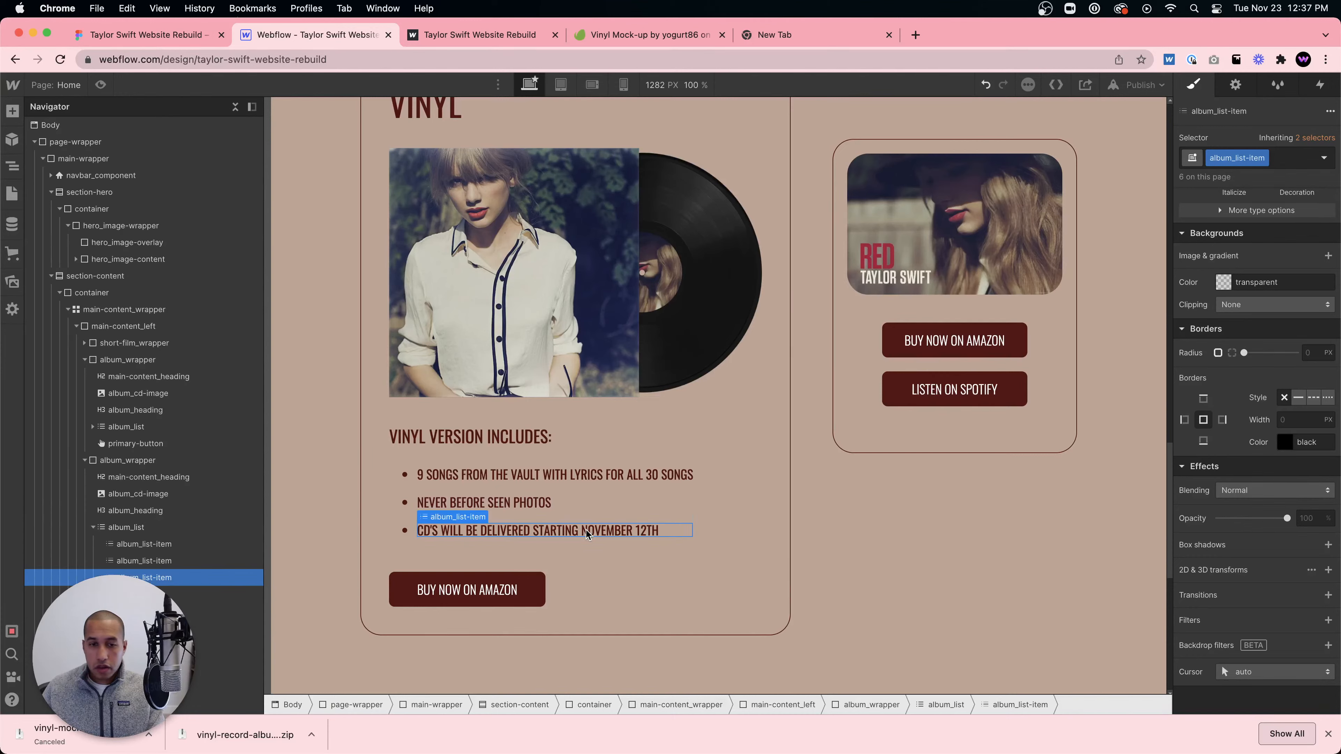
double_click(586, 530)
type("artwork and a copy")
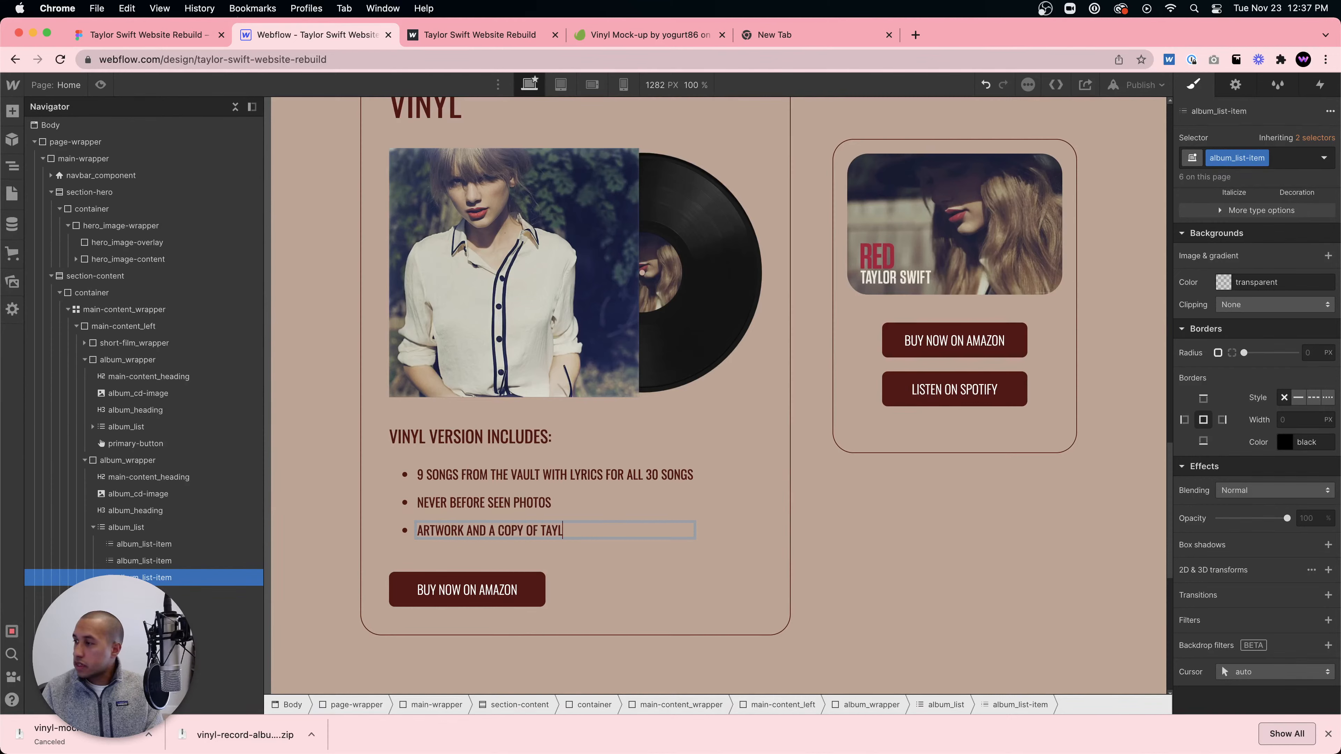
type(" of taylor's han")
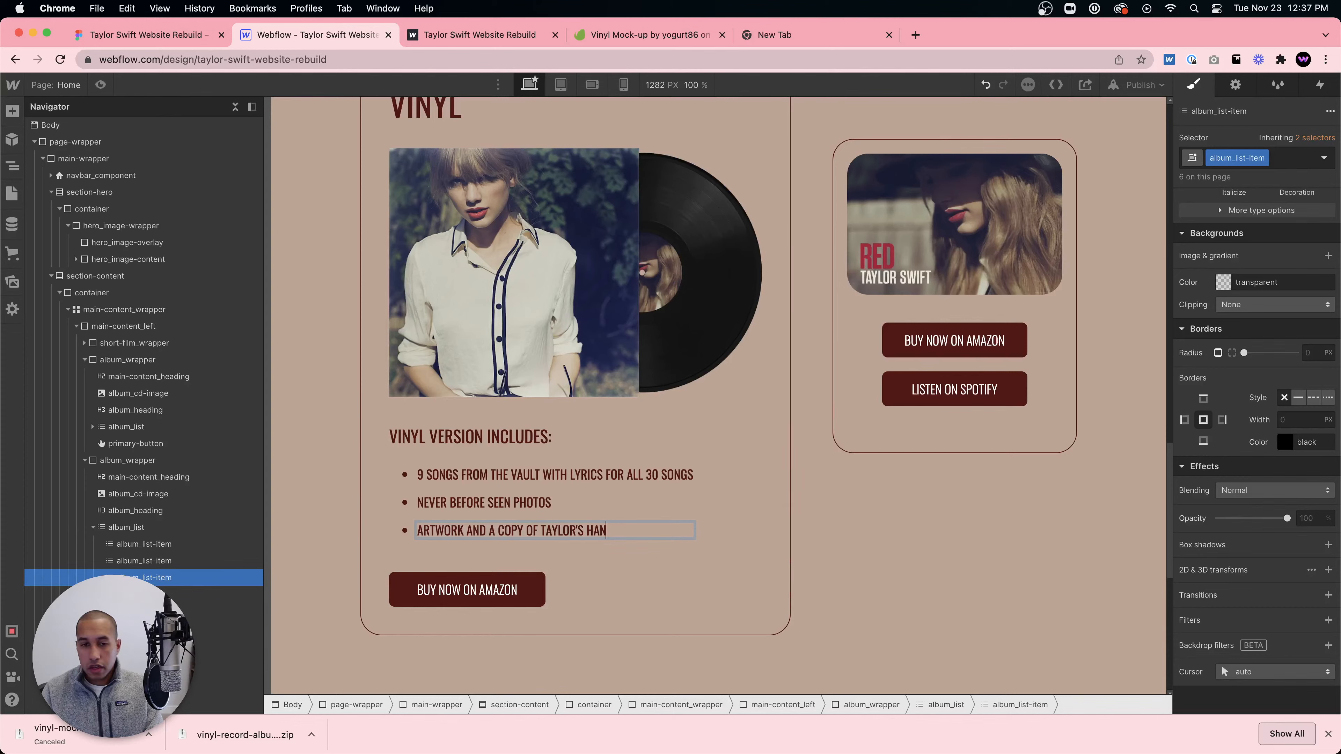
type("dwritten lyric")
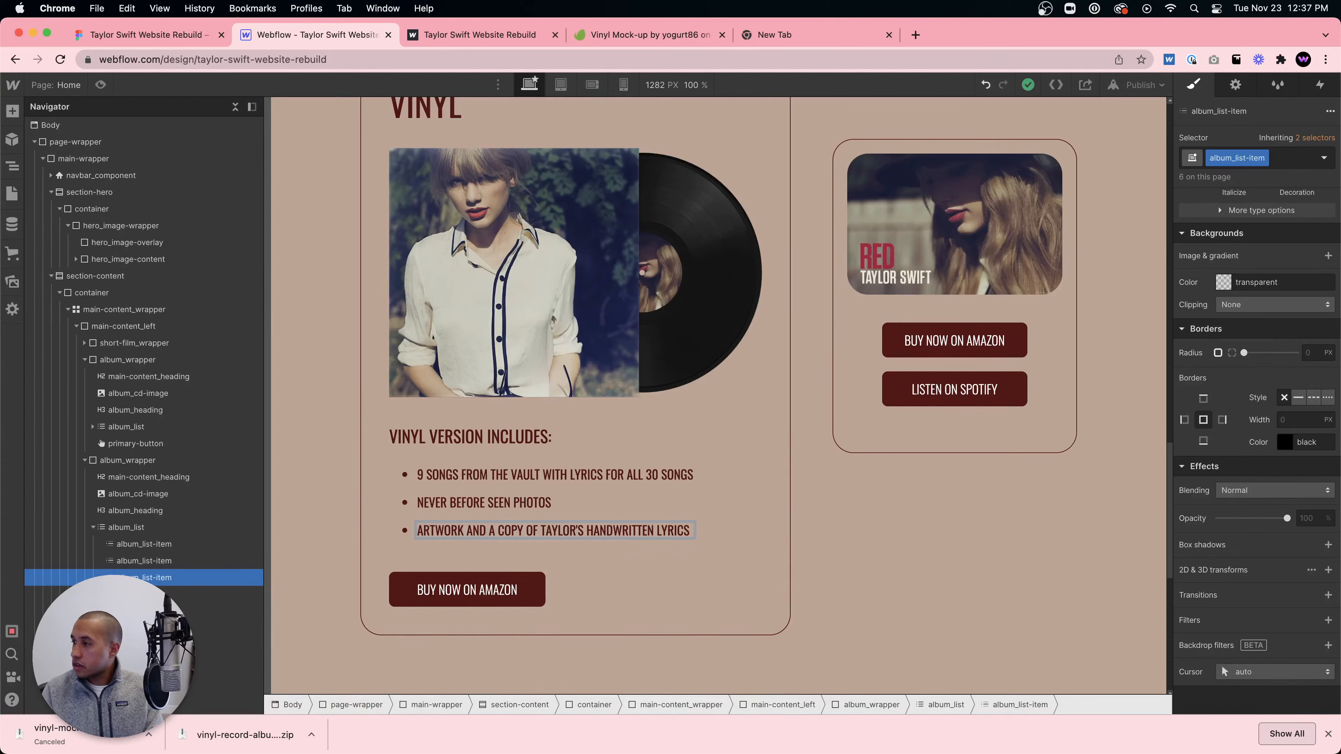
- Extend the Vinyl card's third bullet with "for the 10 minute version of all too well"
type("s for the 10 minut")
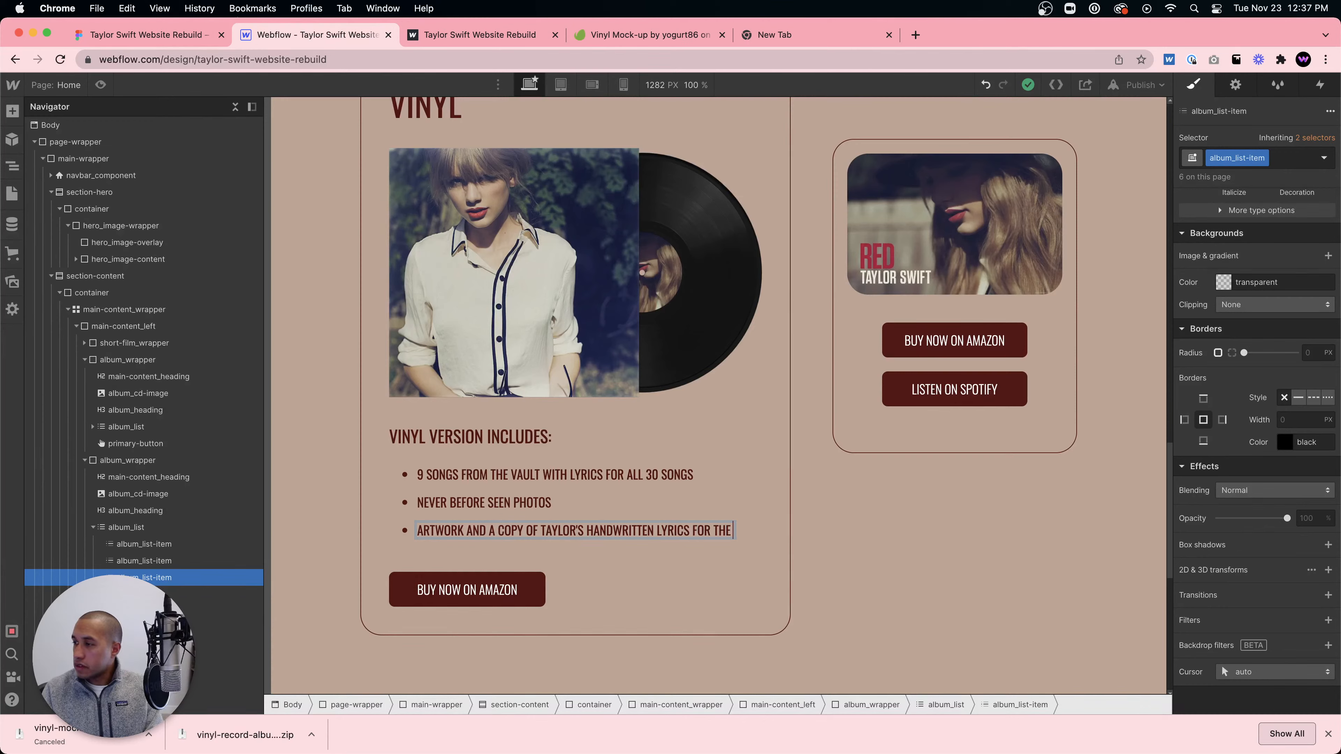
type("e version of all too we")
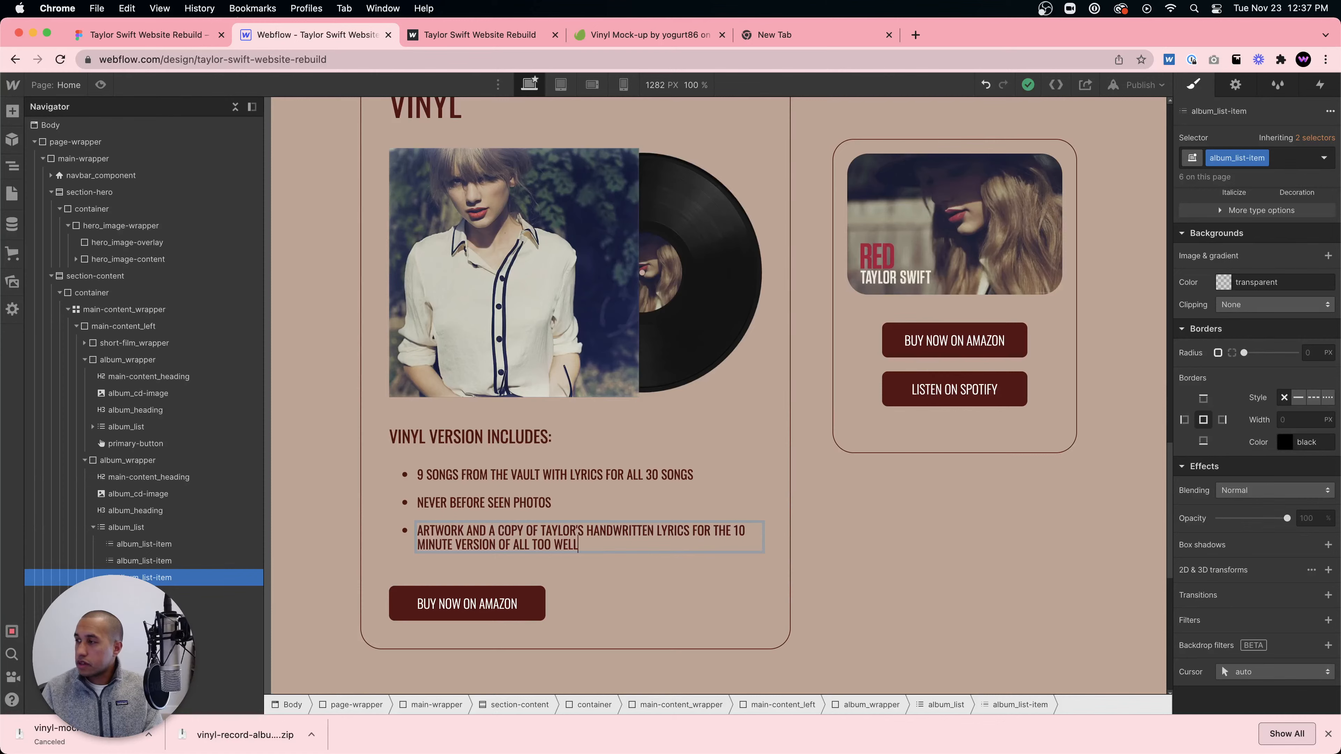
type("ll")
key("Escape")
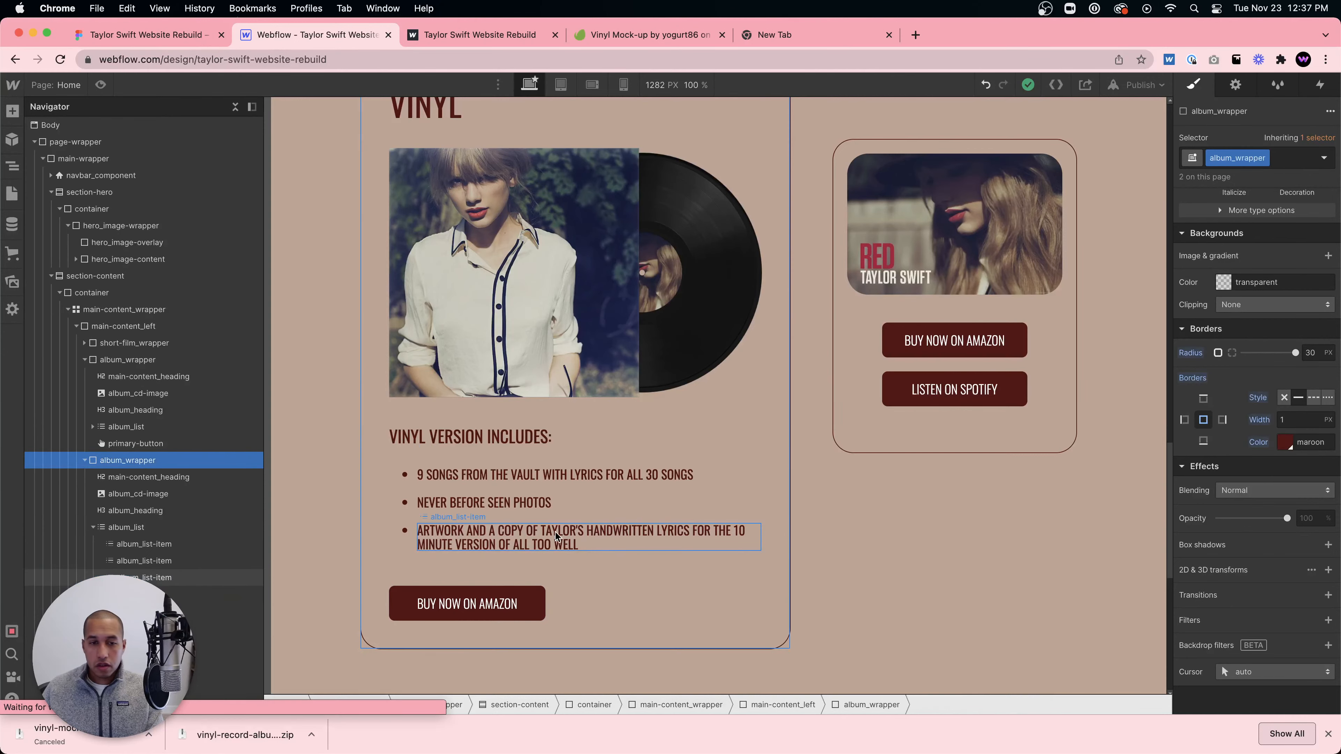
- Set the line height of the album list items to 1.4
scroll(1256, 405, "up", 10)
left_click(1307, 585)
type("1")
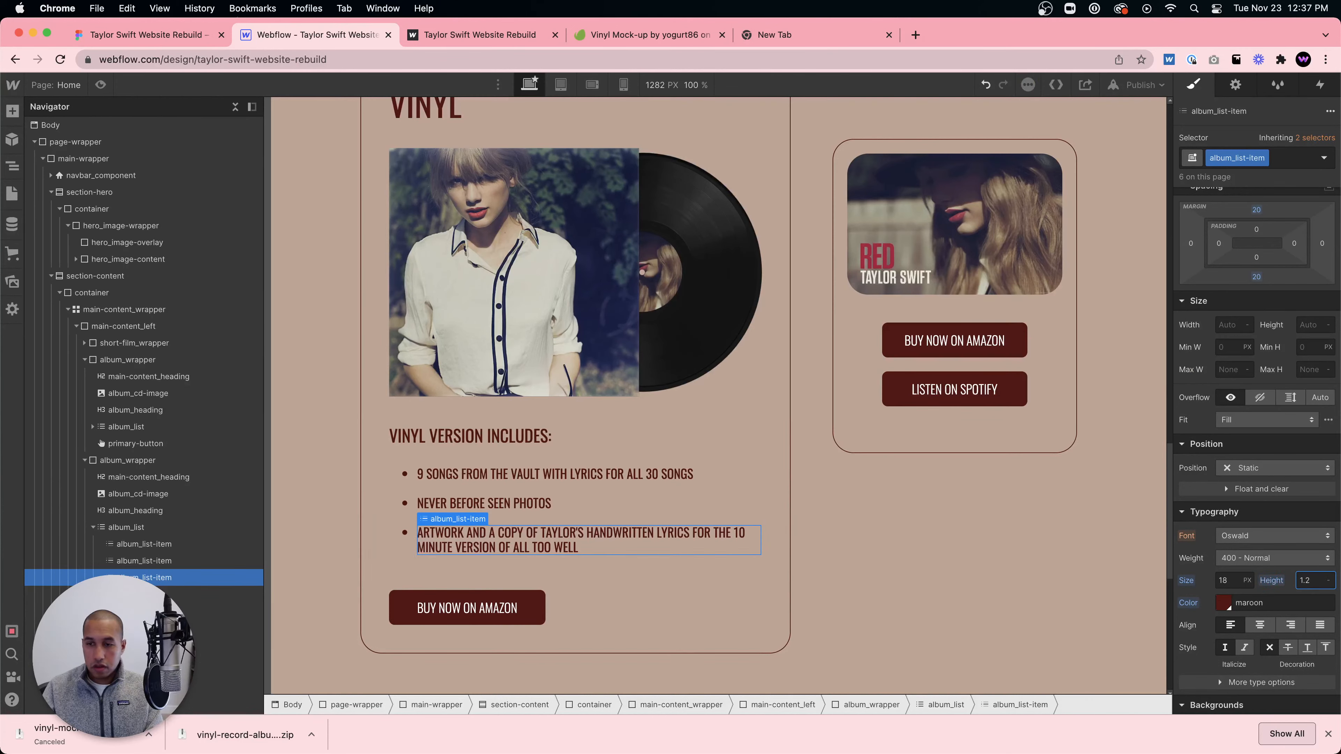
type(".4")
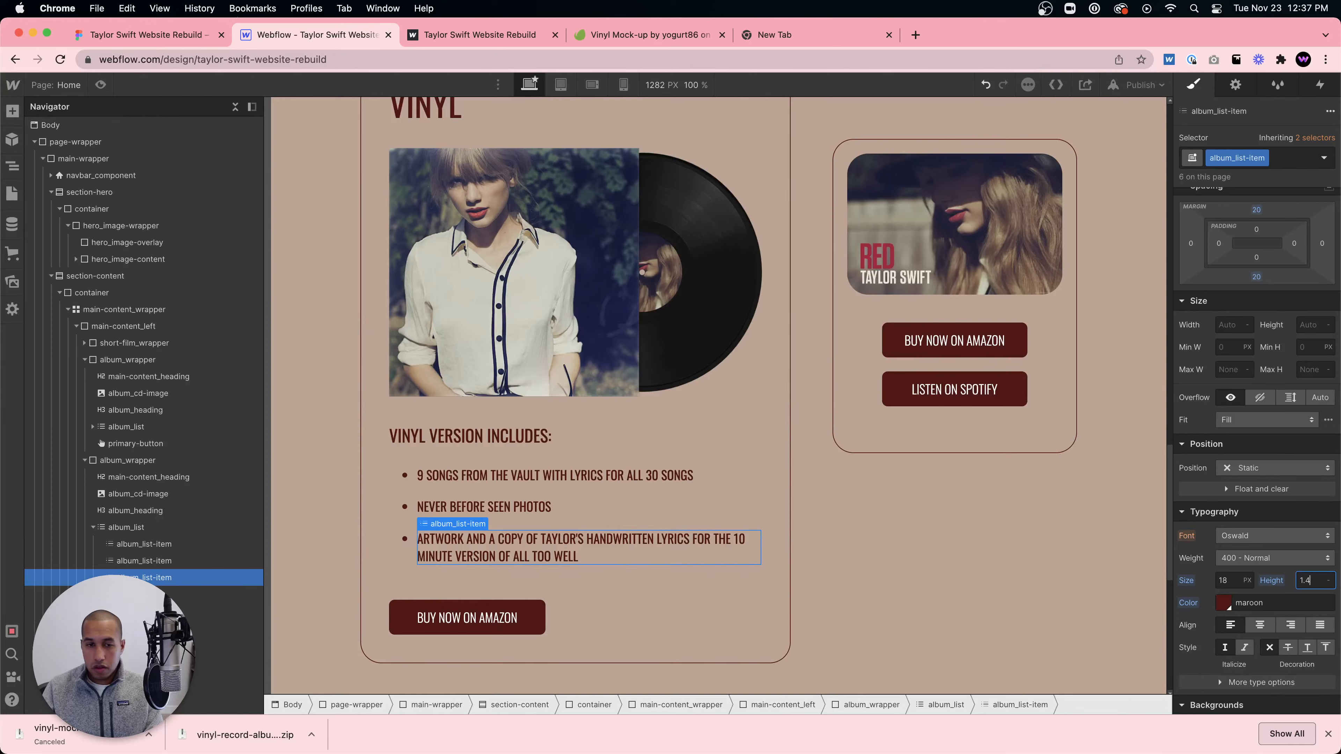
left_click(886, 557)
- Preview the page at full width and review the hero, short film and CD cards beside the sticky sidebar
scroll(787, 557, "up", 2)
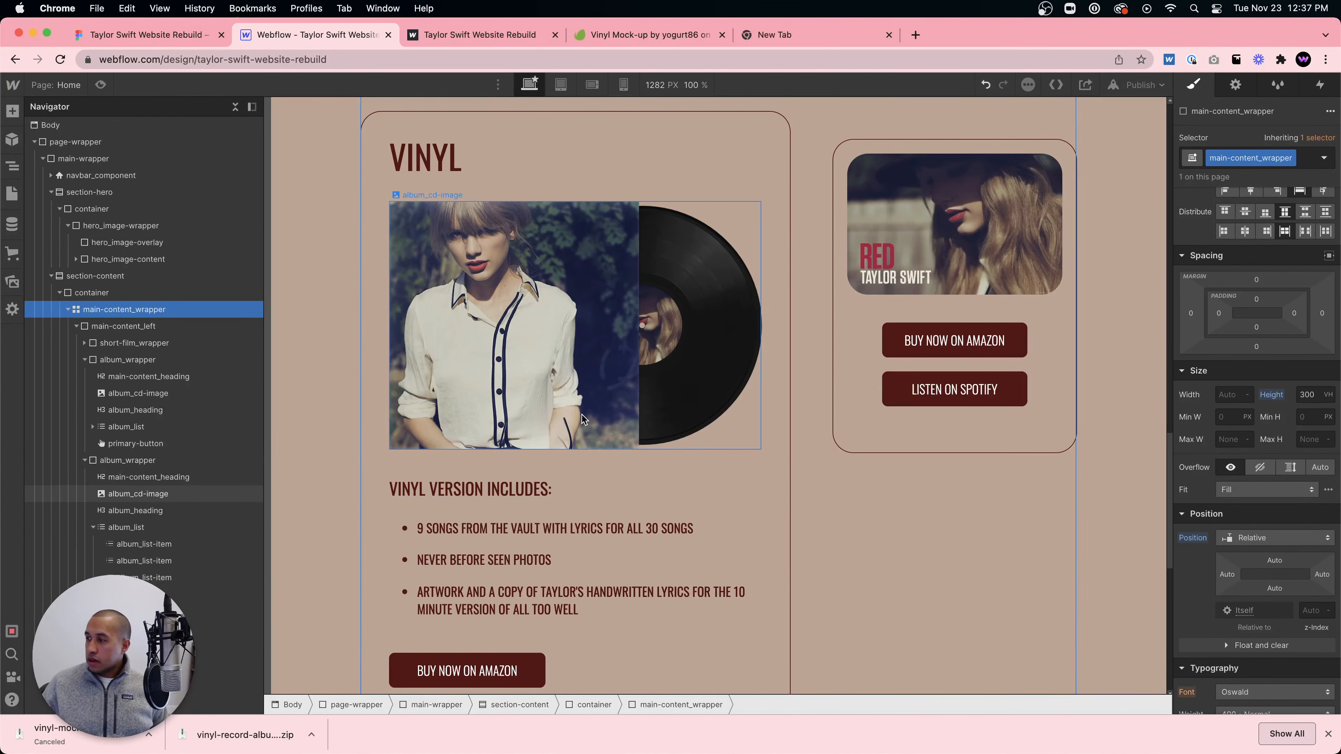
scroll(581, 415, "up", 5)
scroll(586, 407, "up", 7)
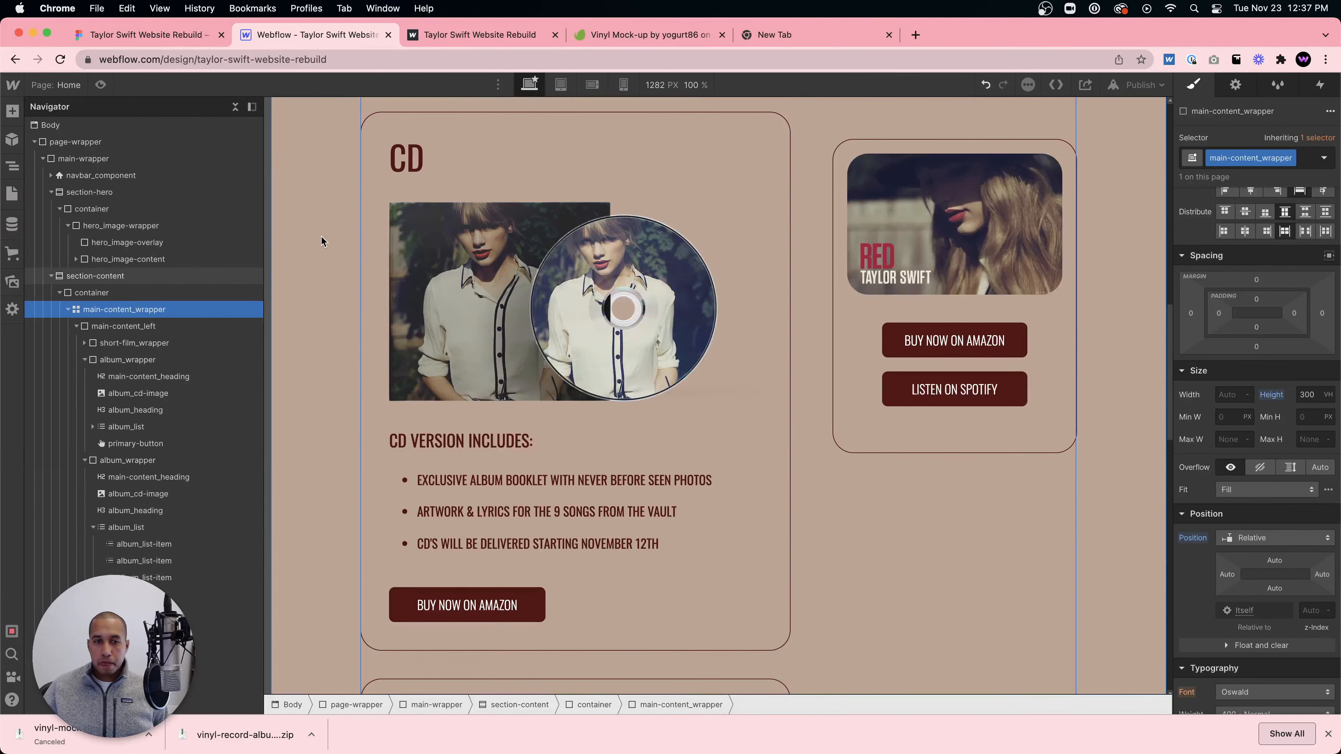
left_click(100, 84)
scroll(620, 244, "up", 10)
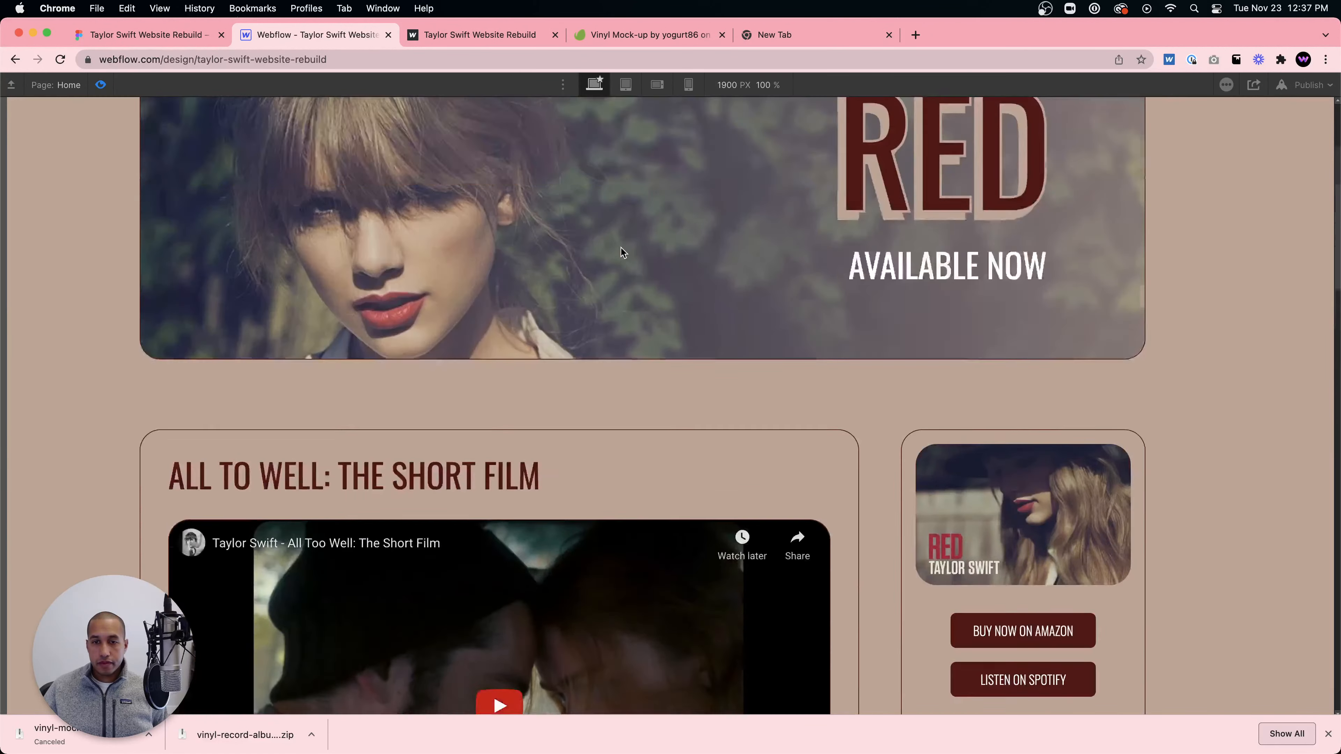
scroll(622, 248, "down", 4)
scroll(734, 286, "down", 20)
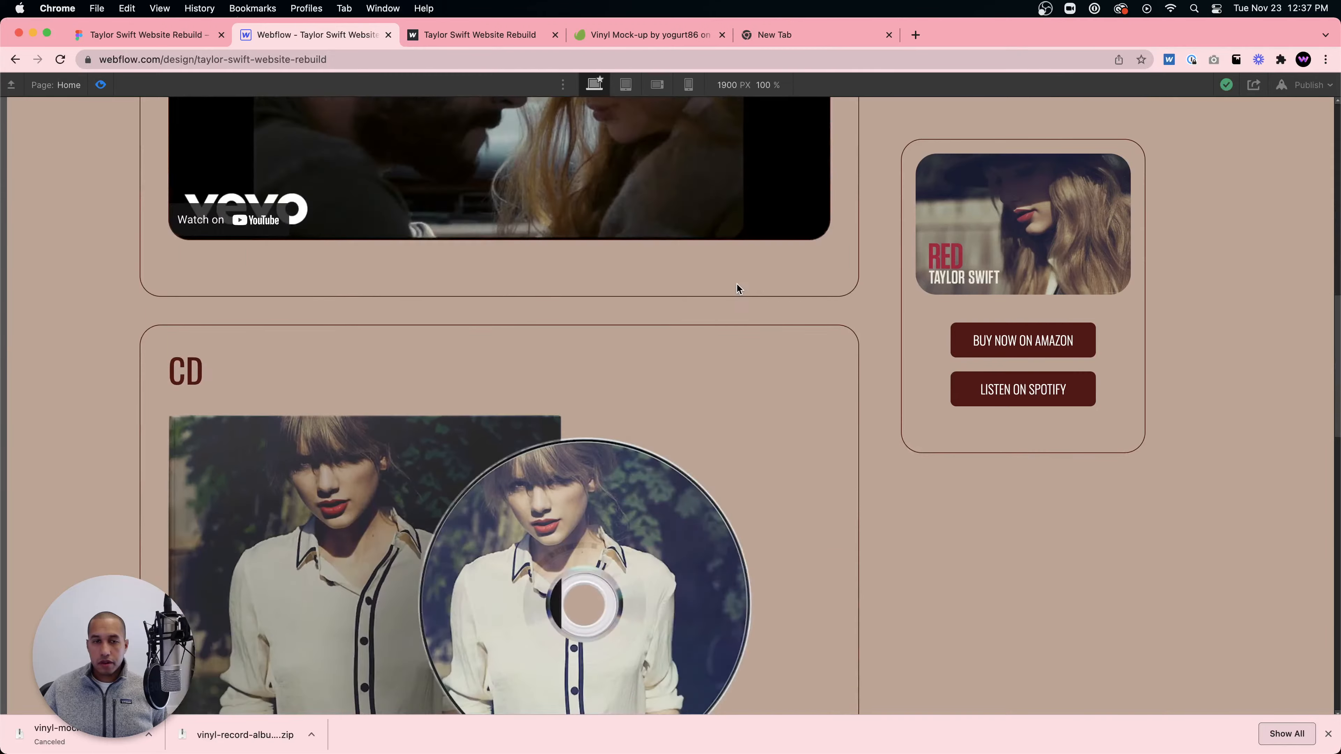
scroll(738, 286, "up", 20)
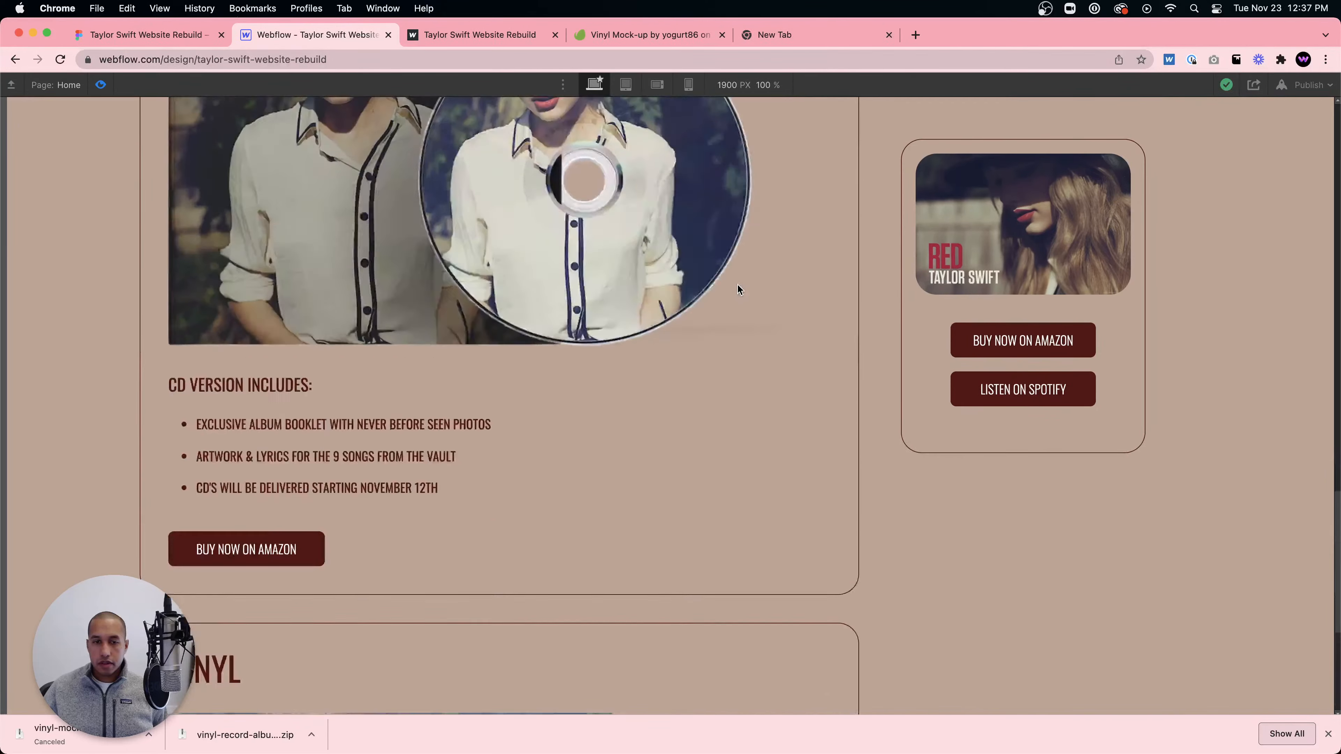
scroll(738, 285, "down", 18)
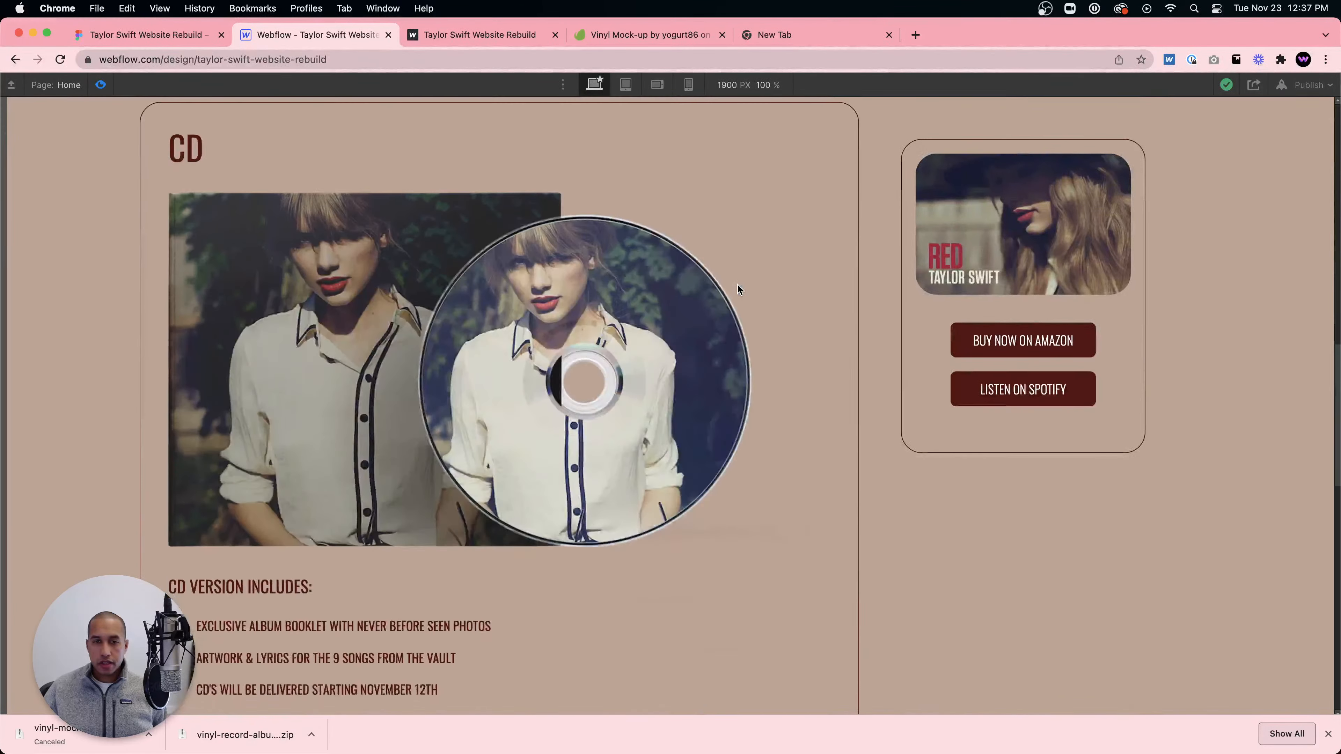
scroll(784, 403, "up", 5)
scroll(786, 408, "down", 4)
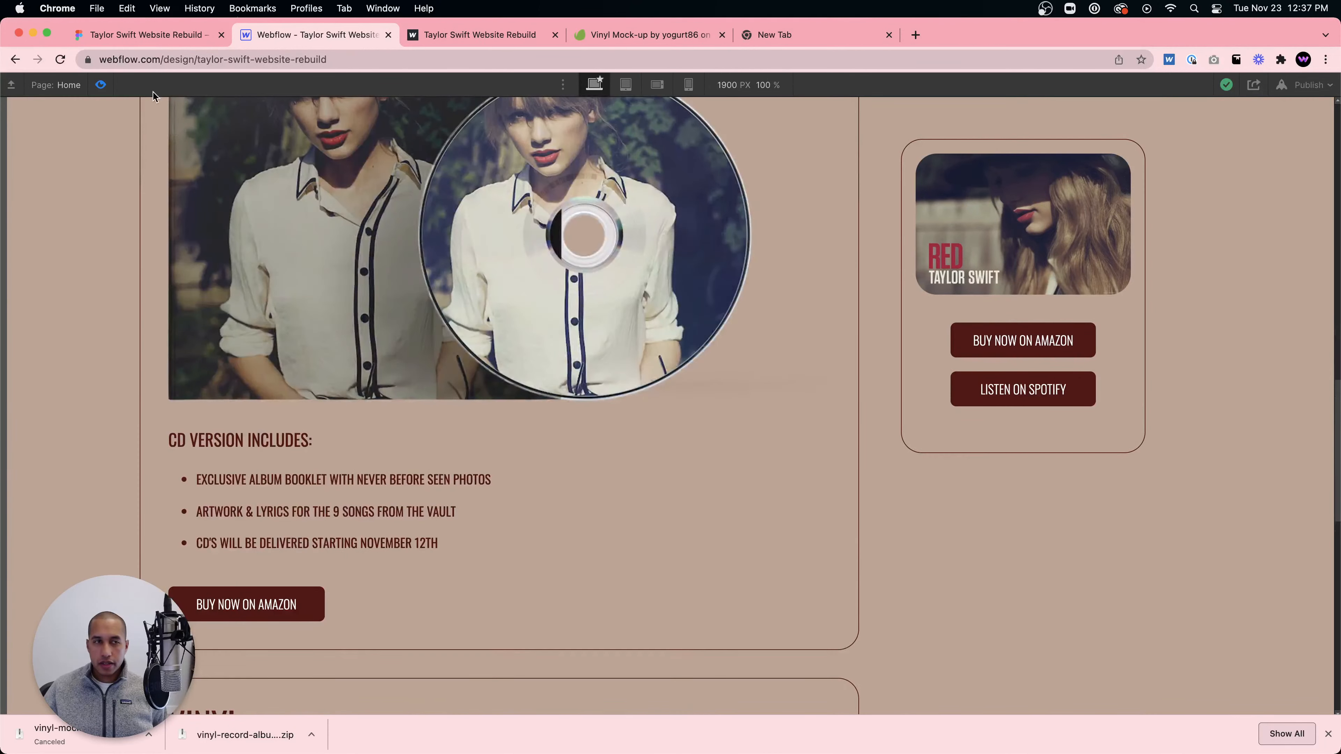
key("super+shift+p")
- Try a maximum width of 1200 px on the shared container class, check it in preview and undo it
scroll(802, 366, "up", 8)
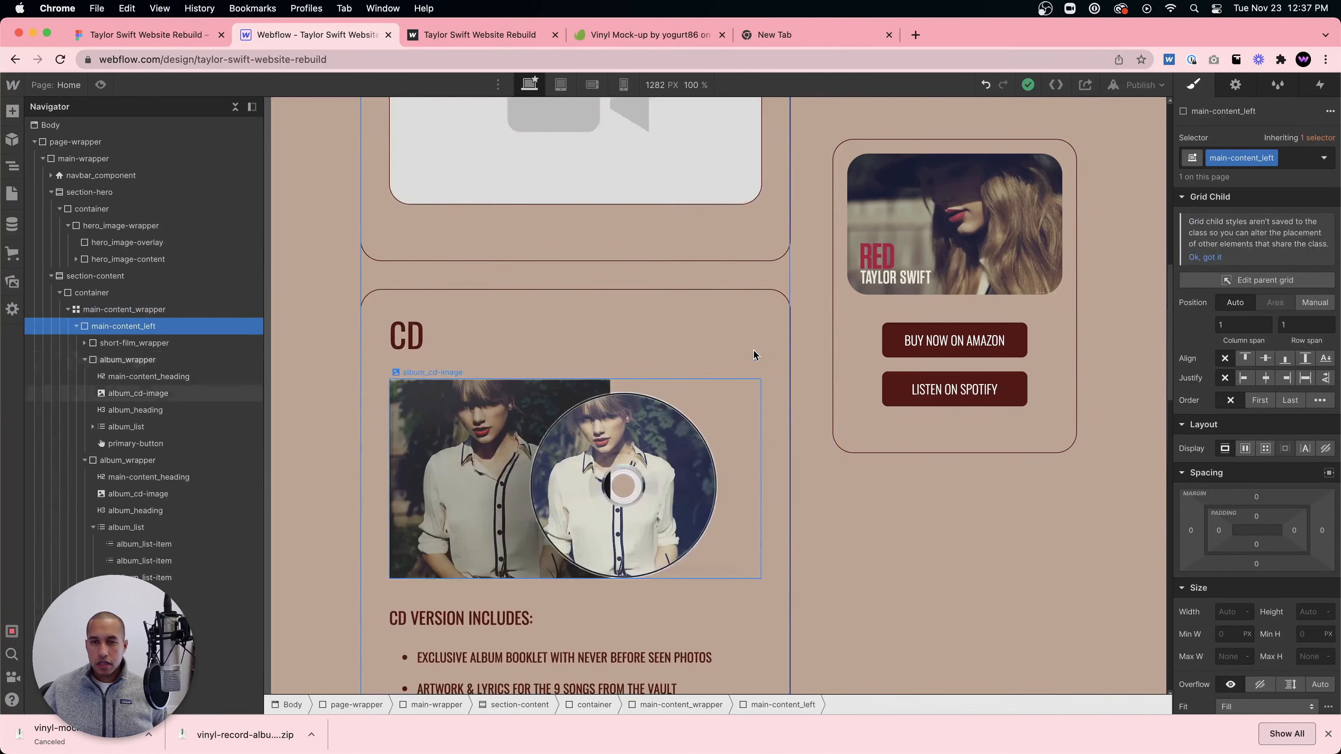
scroll(822, 280, "up", 6)
left_click(811, 428)
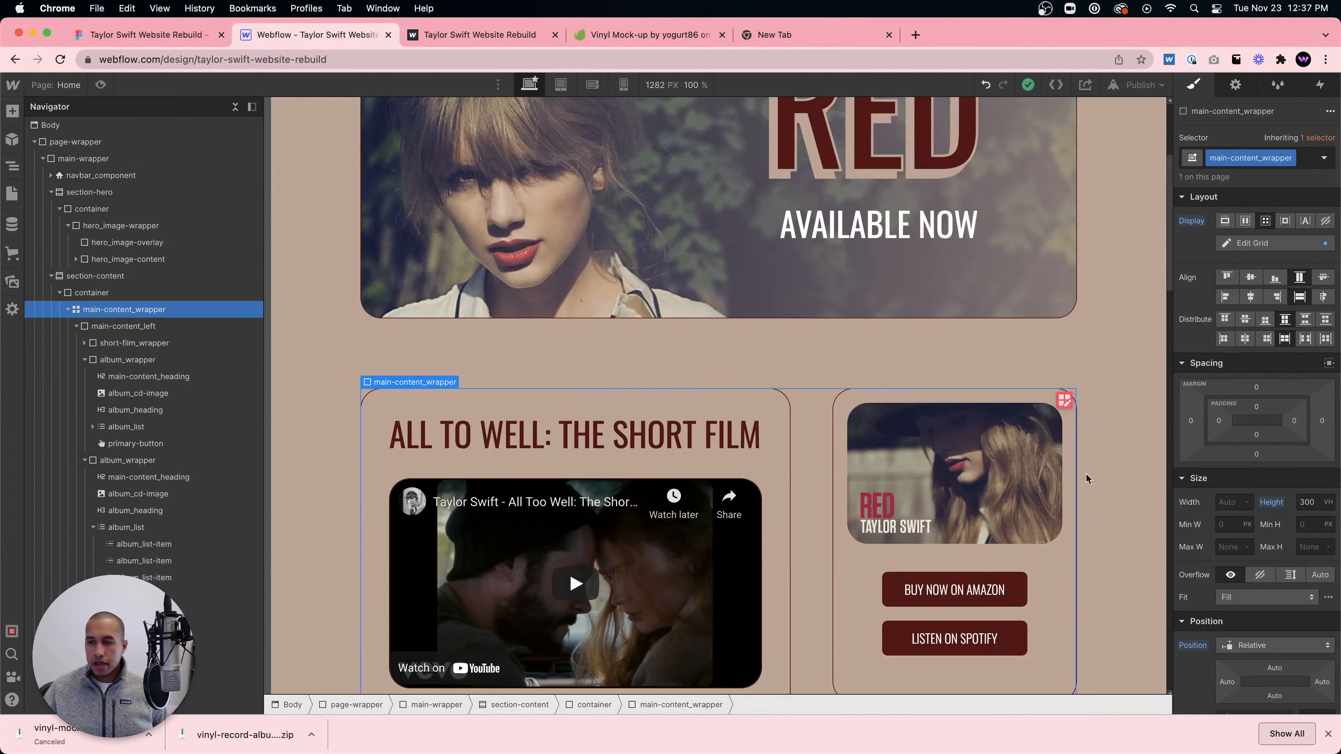
left_click(1063, 396)
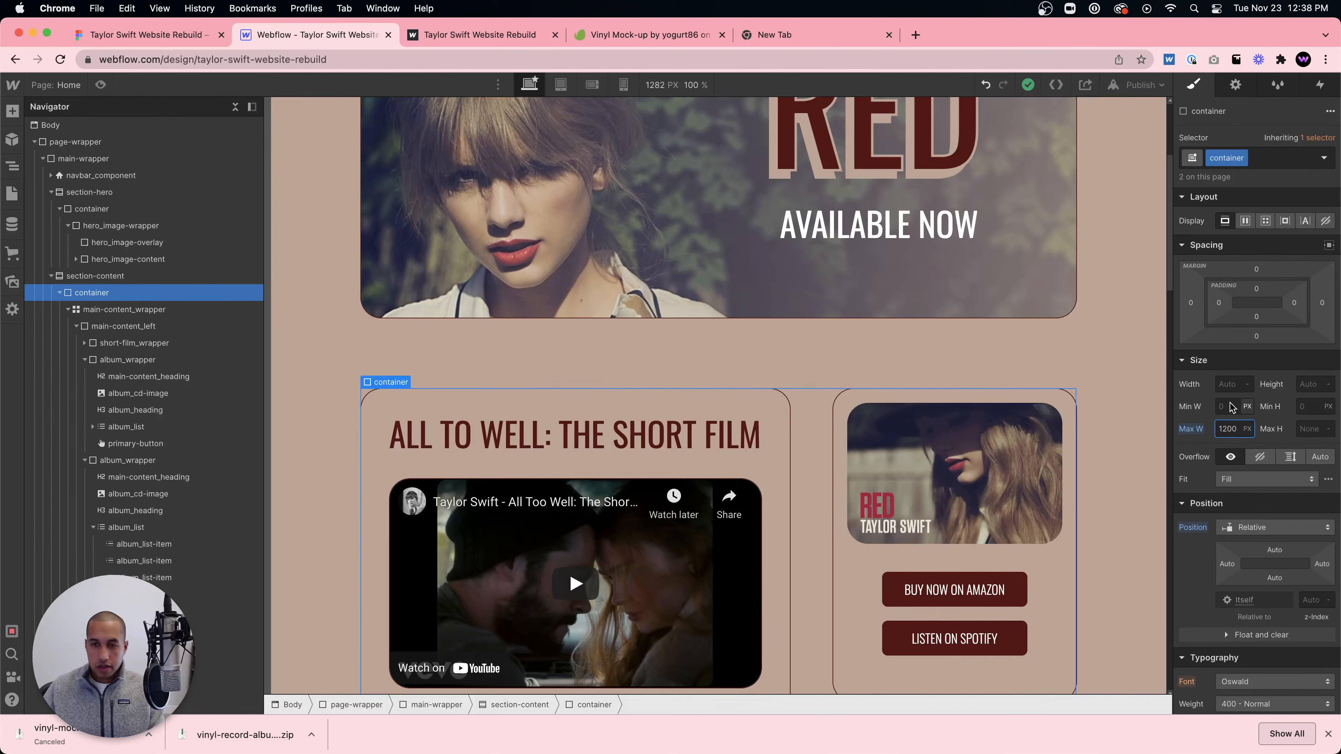
left_click(102, 85)
scroll(540, 289, "up", 10)
scroll(533, 263, "down", 10)
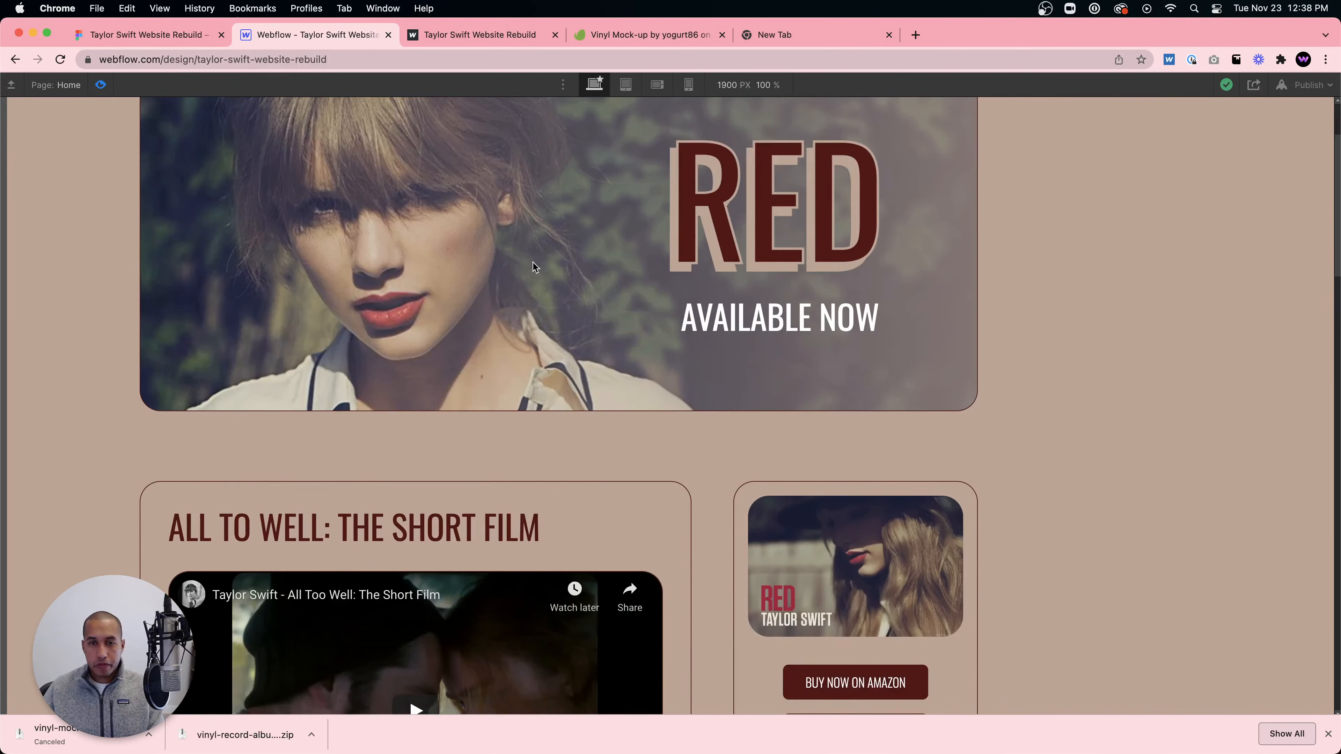
scroll(533, 260, "up", 10)
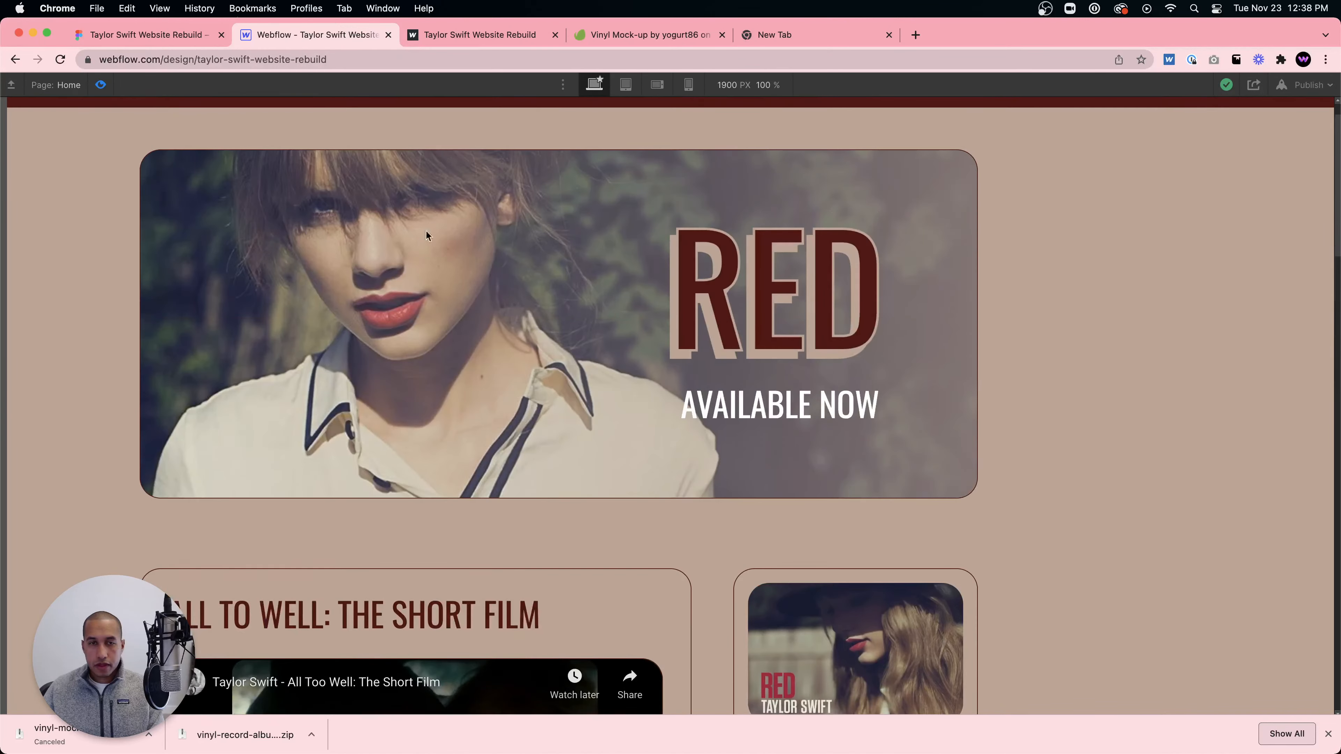
left_click(100, 84)
key("super+z")
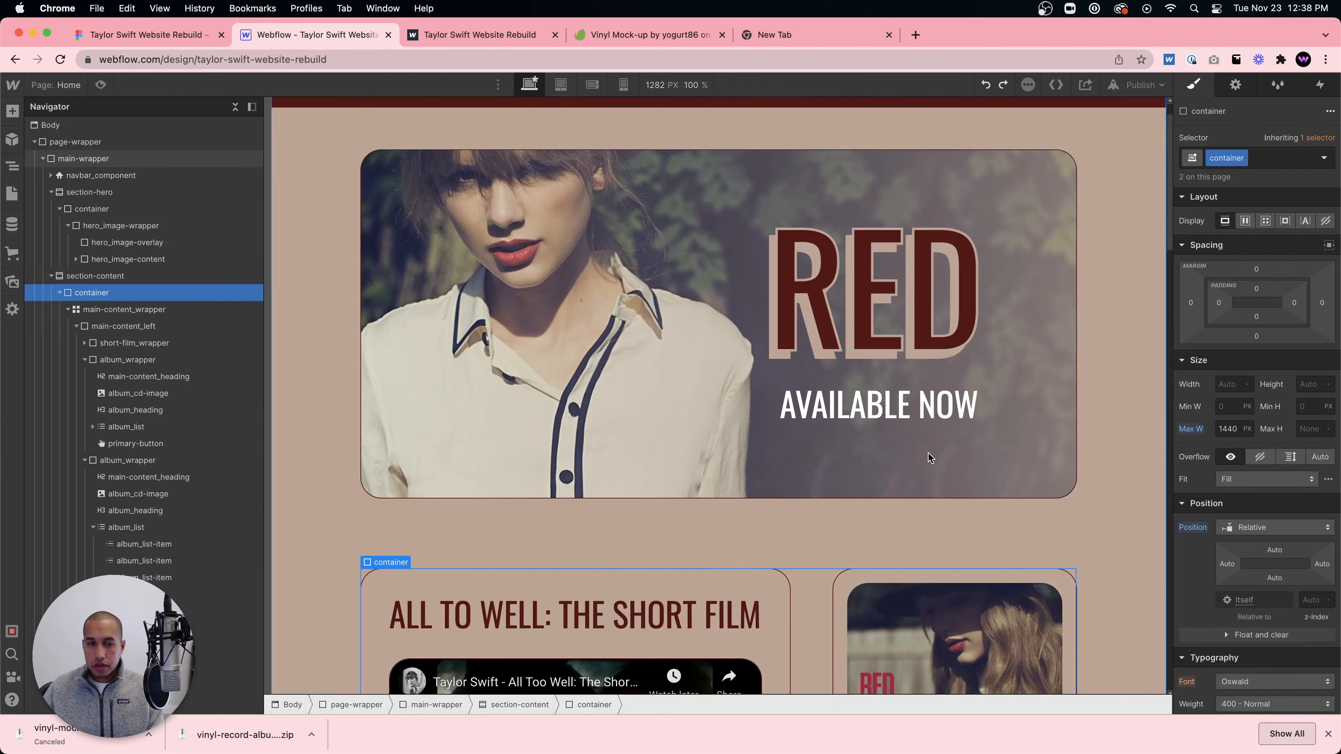
- Add the combo class is-main-content to the content section's container
left_click(1274, 164)
type("is-")
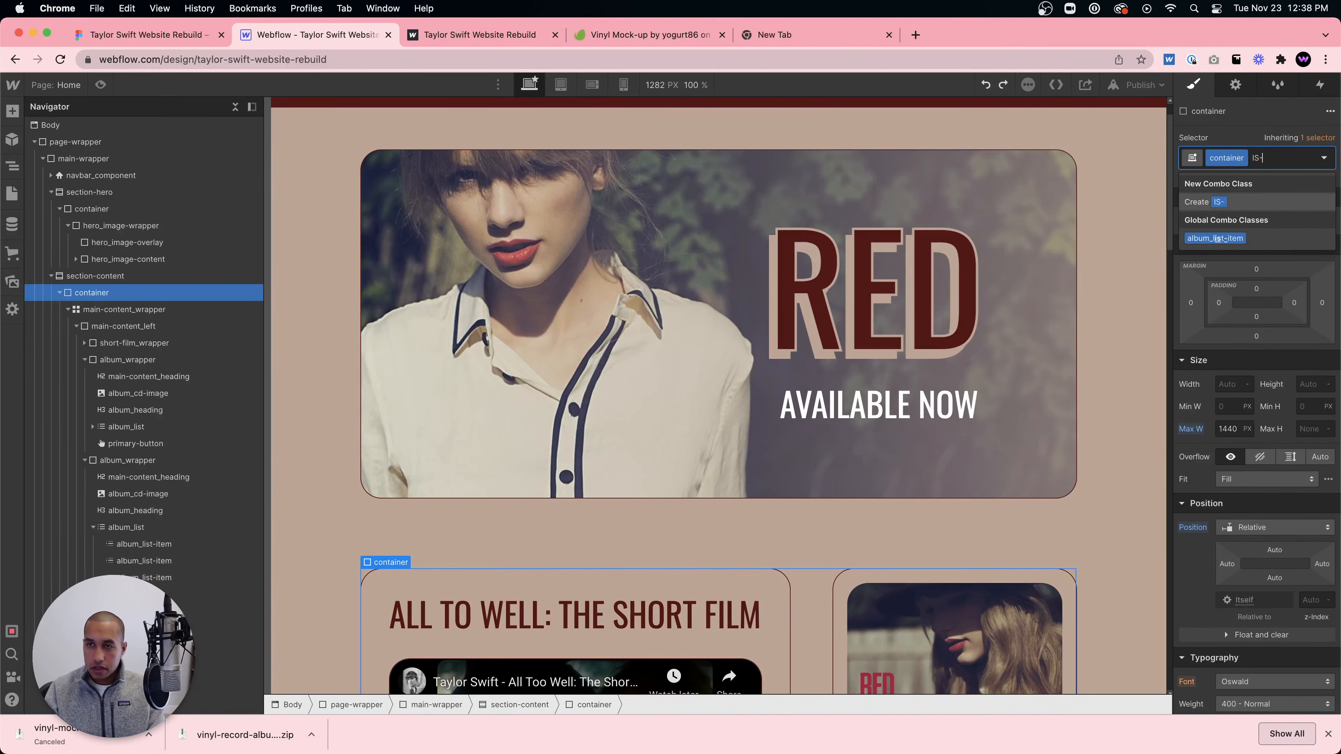
type("main-content")
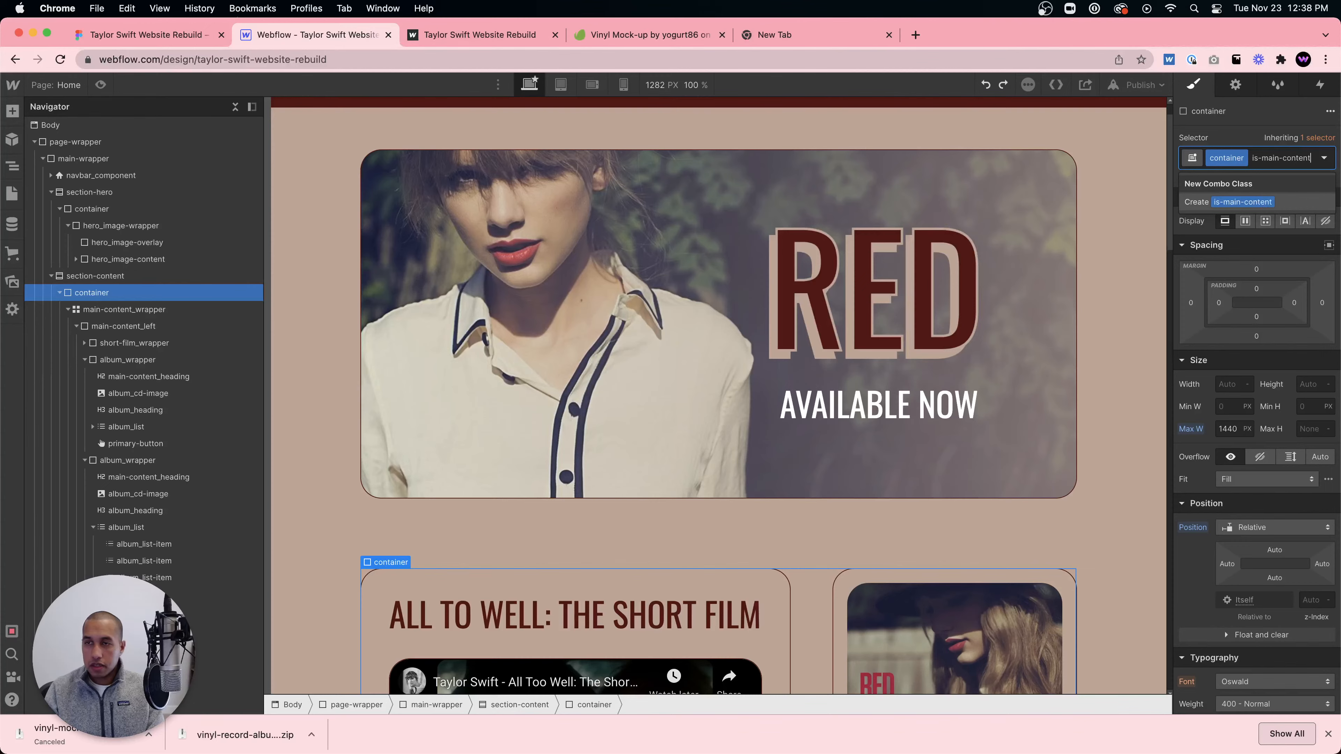
key("Return")
- Limit the is-main-content container to a maximum width of 1200 px and center it with auto side margins
left_click(1231, 449)
type("1200")
key("Return")
left_click(1329, 264)
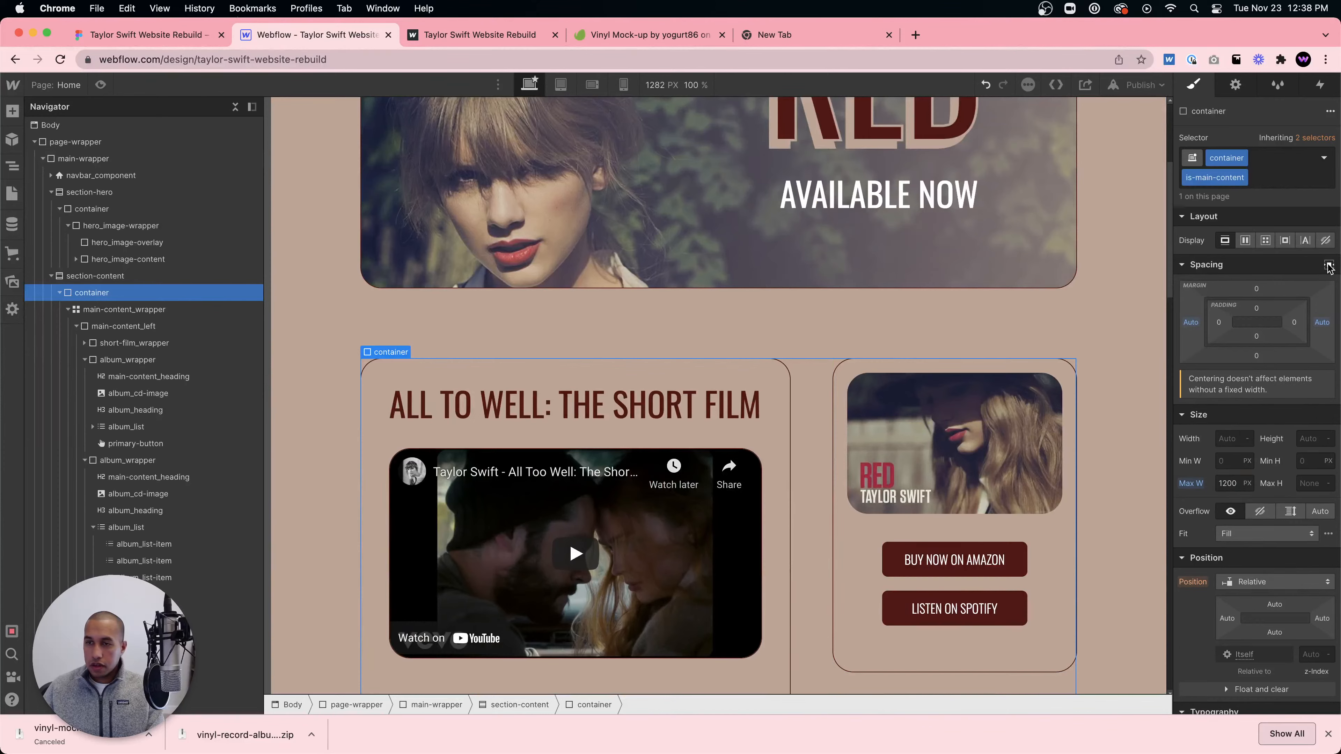
- Preview the page to compare the content container's width and centering with the hero above it
left_click(100, 84)
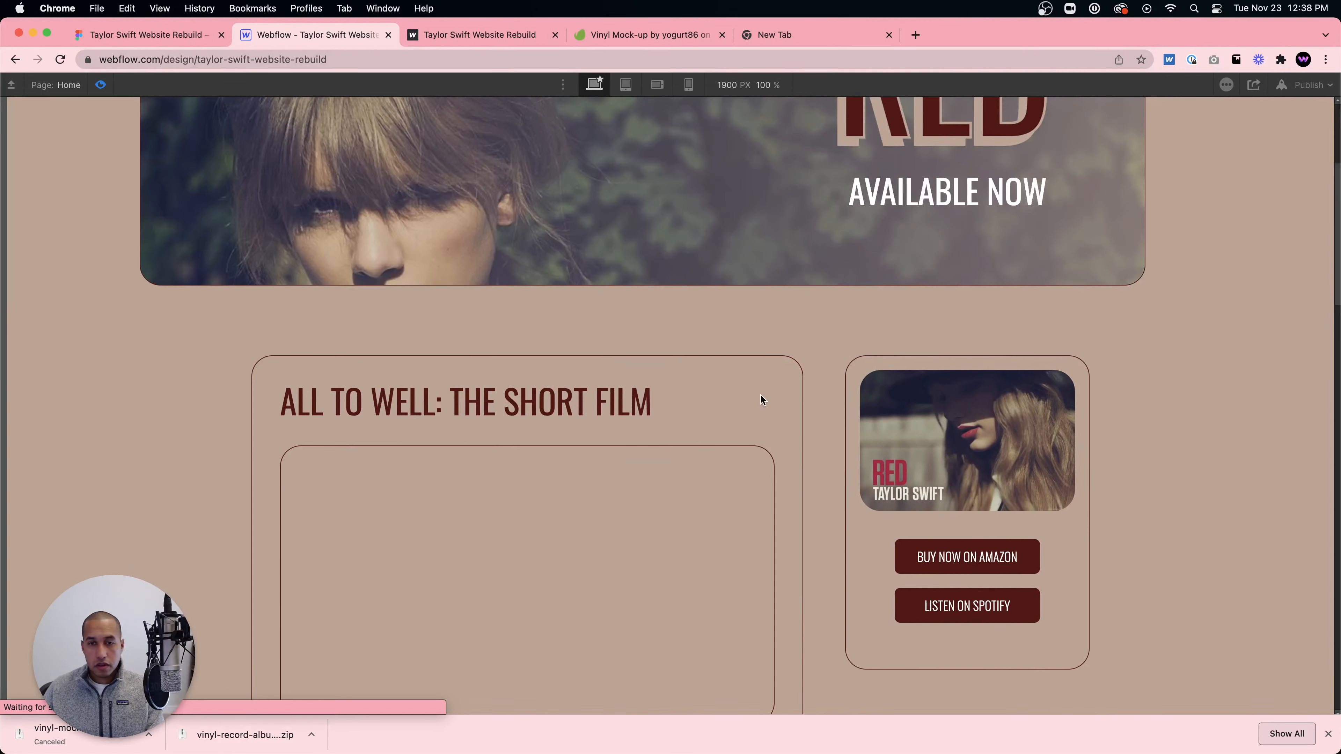
scroll(758, 394, "down", 7)
scroll(758, 397, "up", 10)
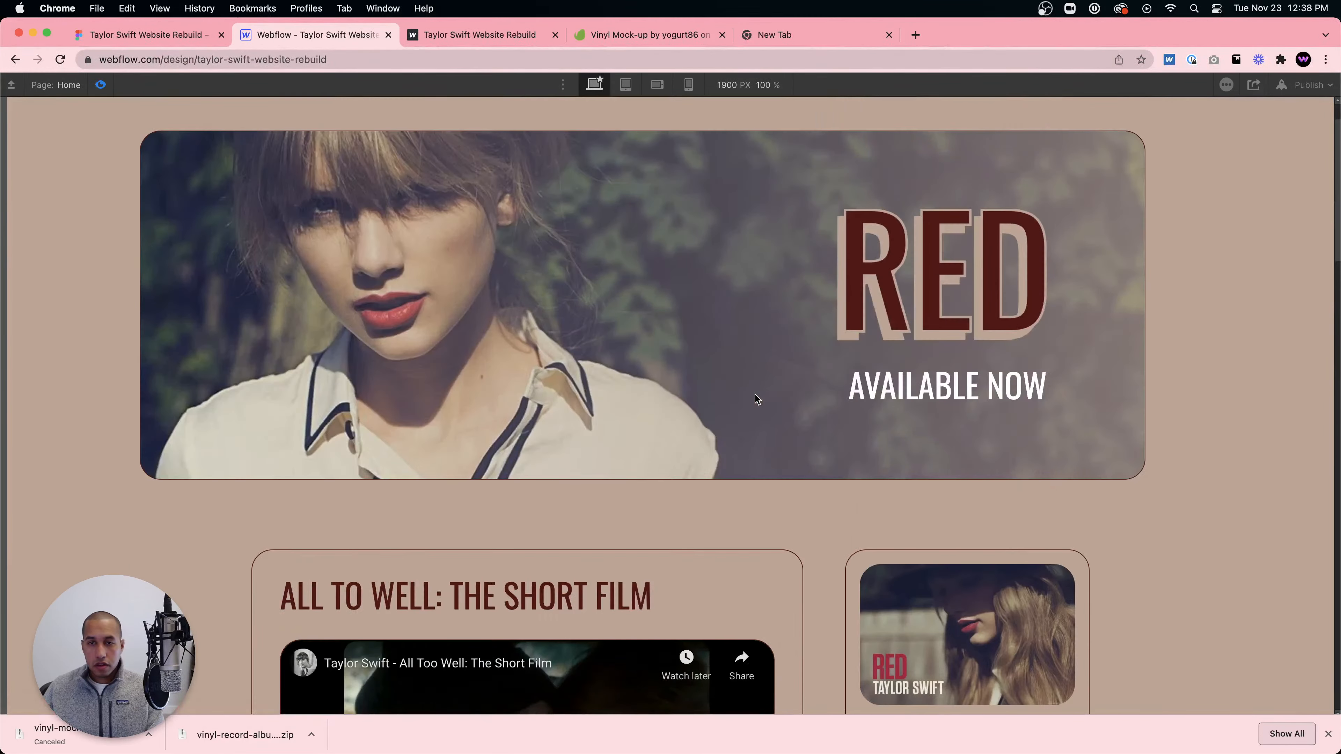
scroll(755, 397, "down", 3)
scroll(756, 399, "down", 4)
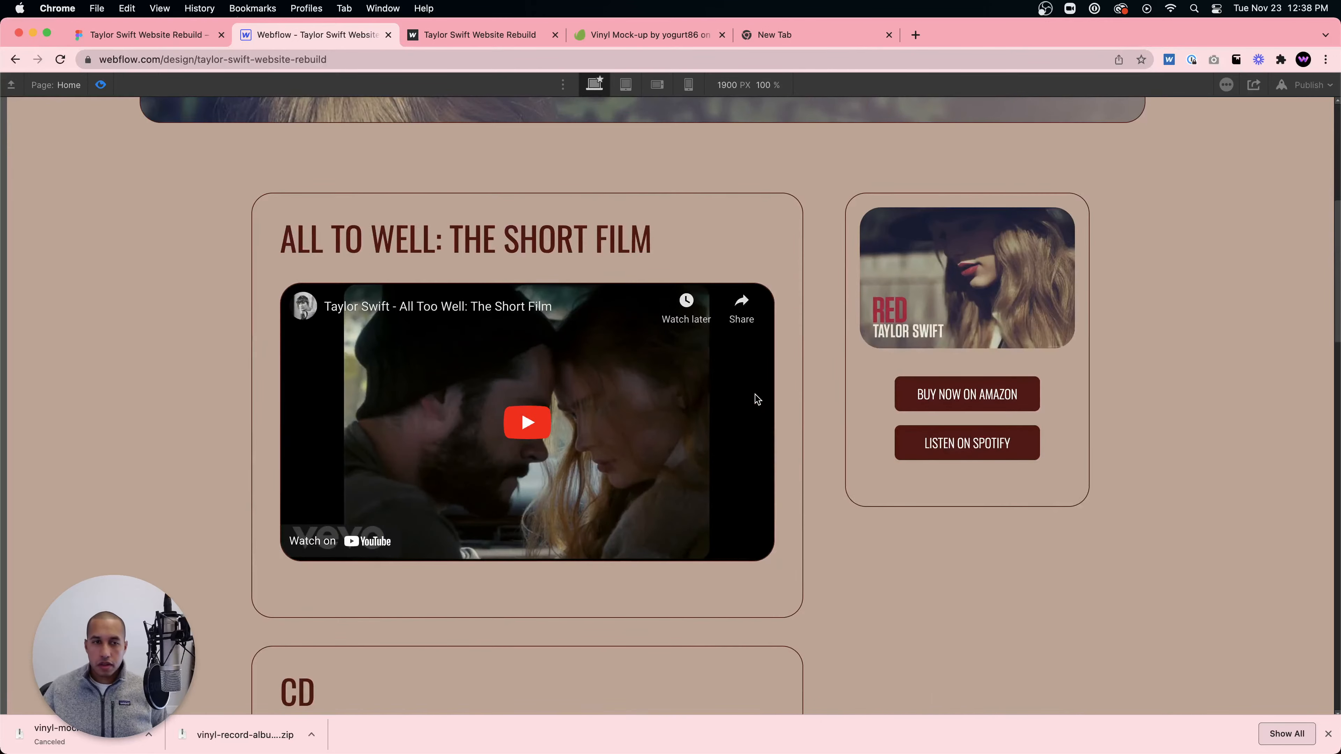
scroll(756, 399, "down", 1)
left_click(99, 85)
- Collapse the main-content_left element in the page structure and inspect the layout settings of main-content_right
left_click(802, 494)
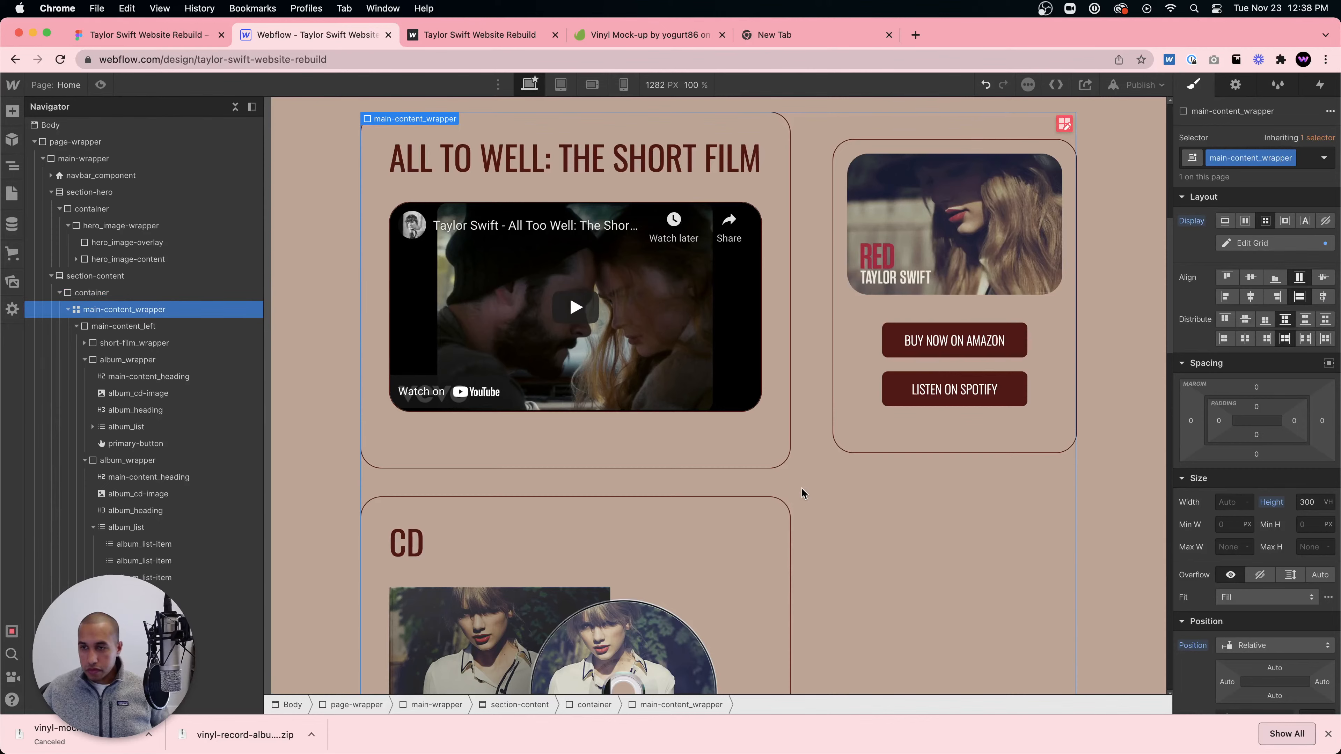
left_click(174, 327)
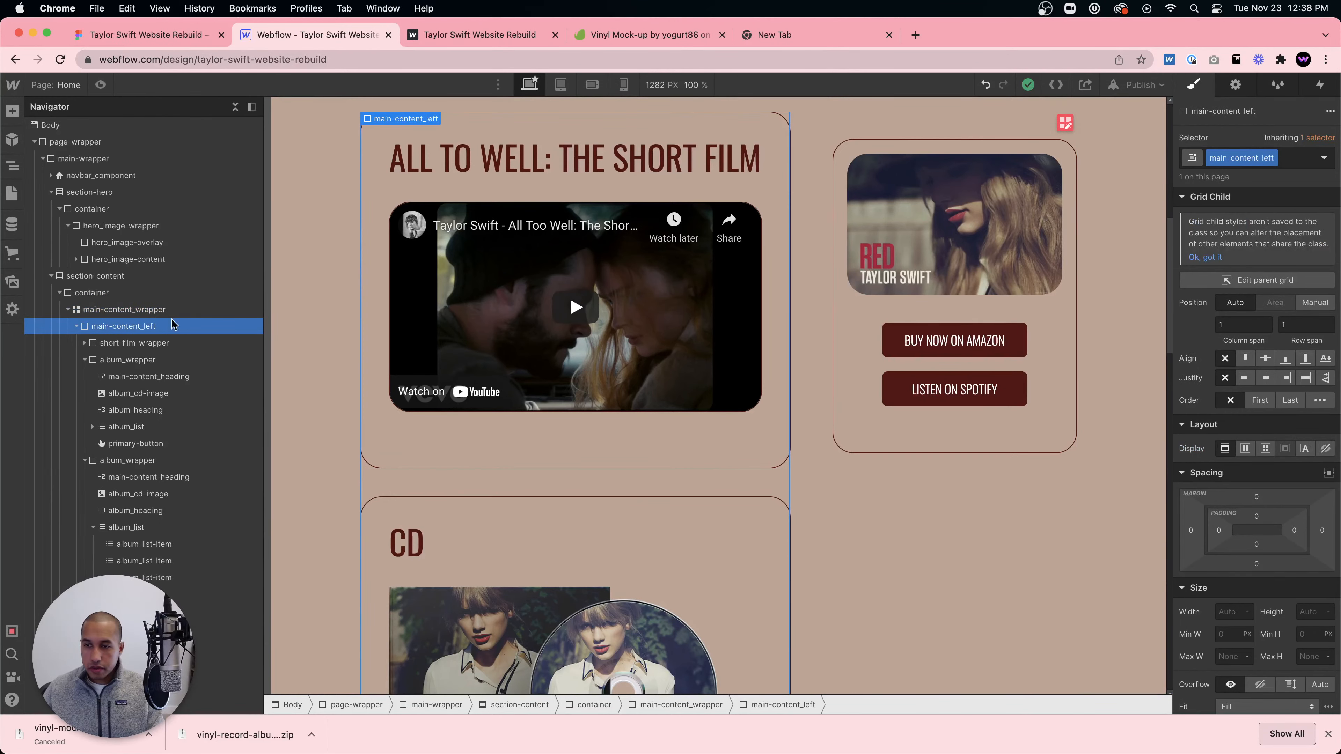
left_click(76, 326)
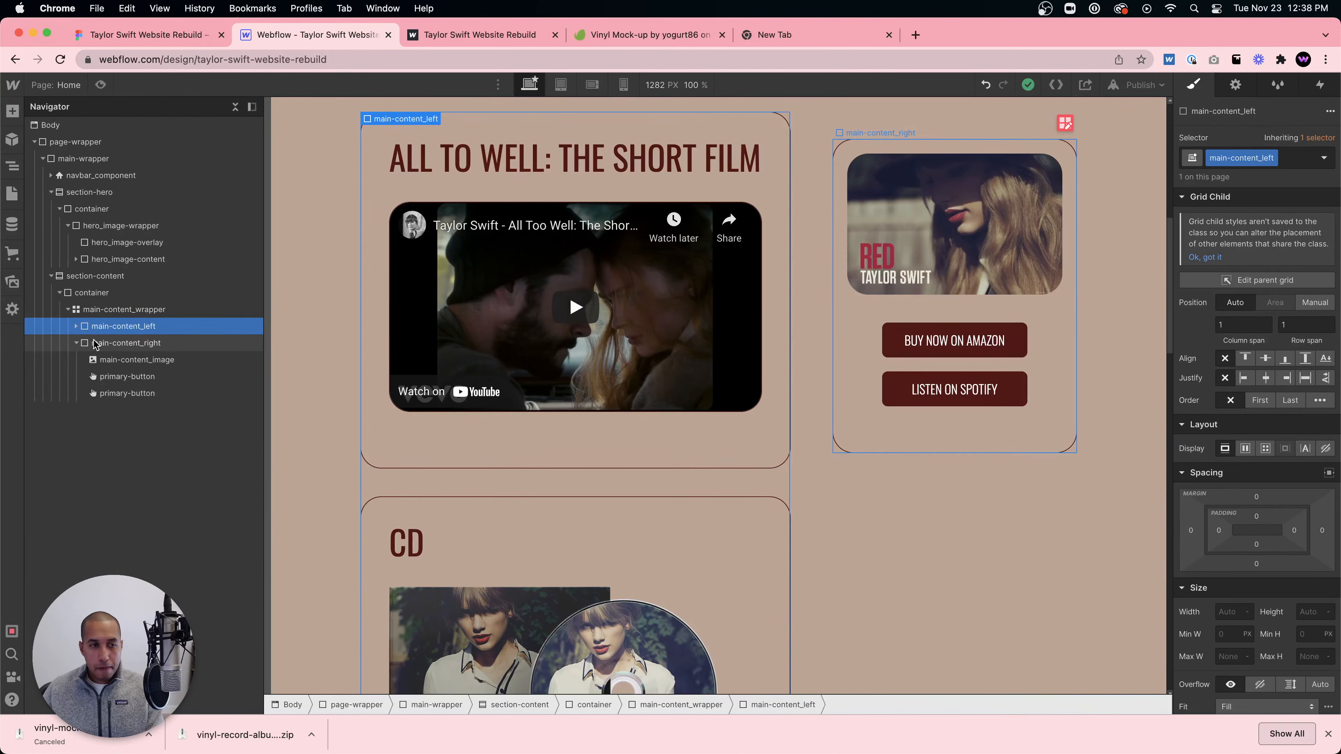
left_click(96, 344)
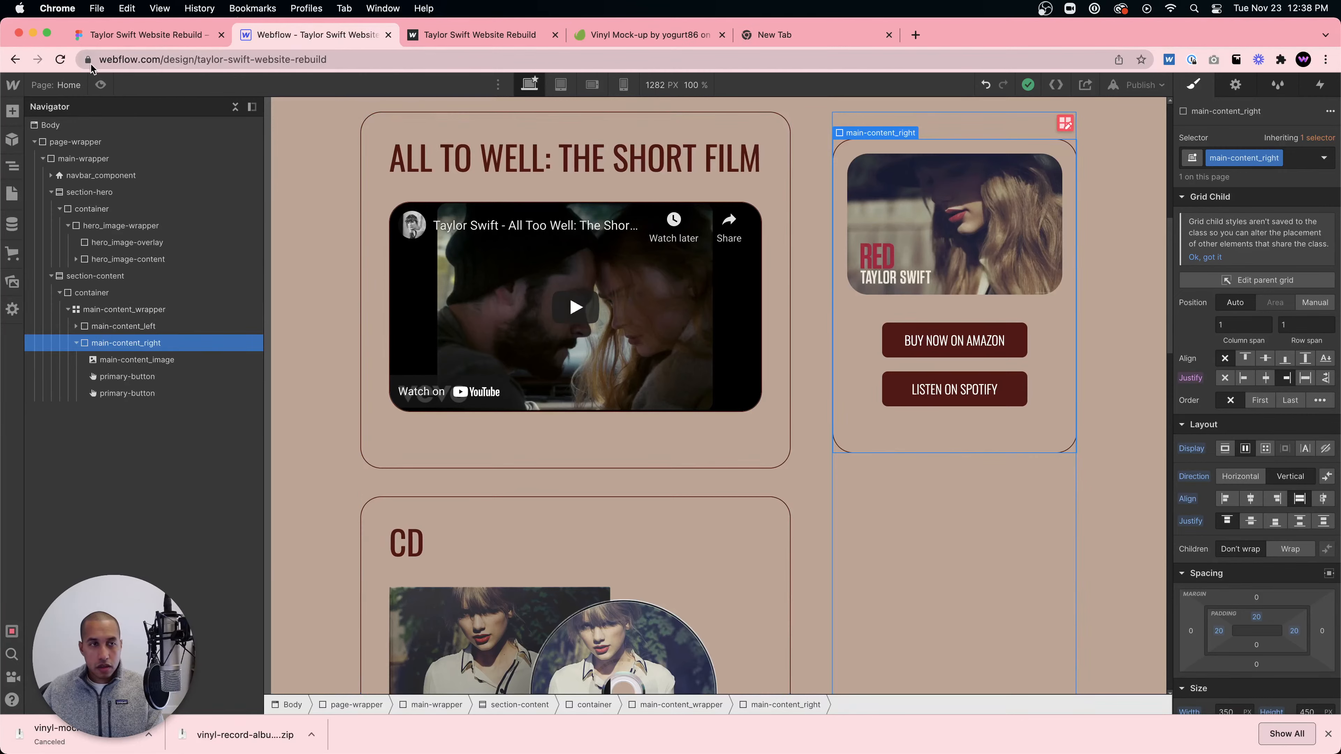
- Preview the full page and review the hero, content cards and sticky sidebar while scrolling, dismissing the browser's download bar
left_click(100, 85)
scroll(712, 404, "up", 6)
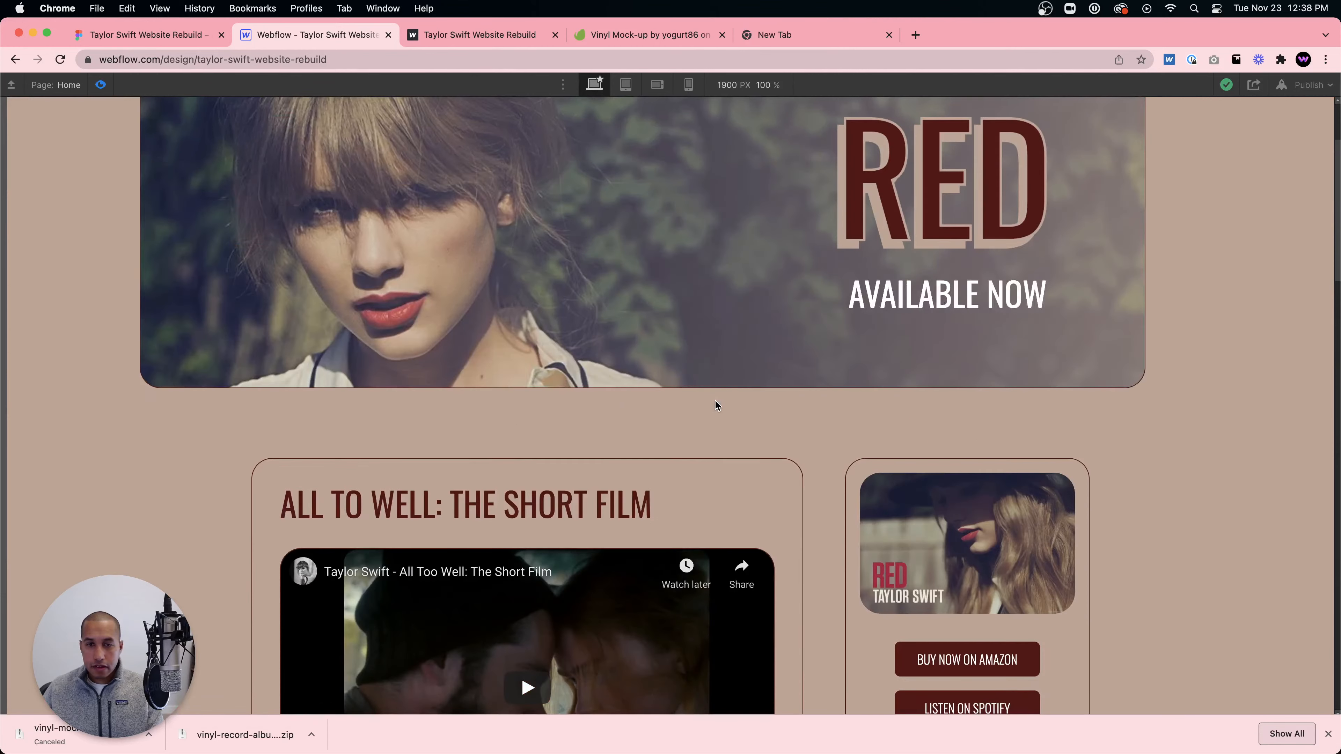
scroll(716, 406, "down", 6)
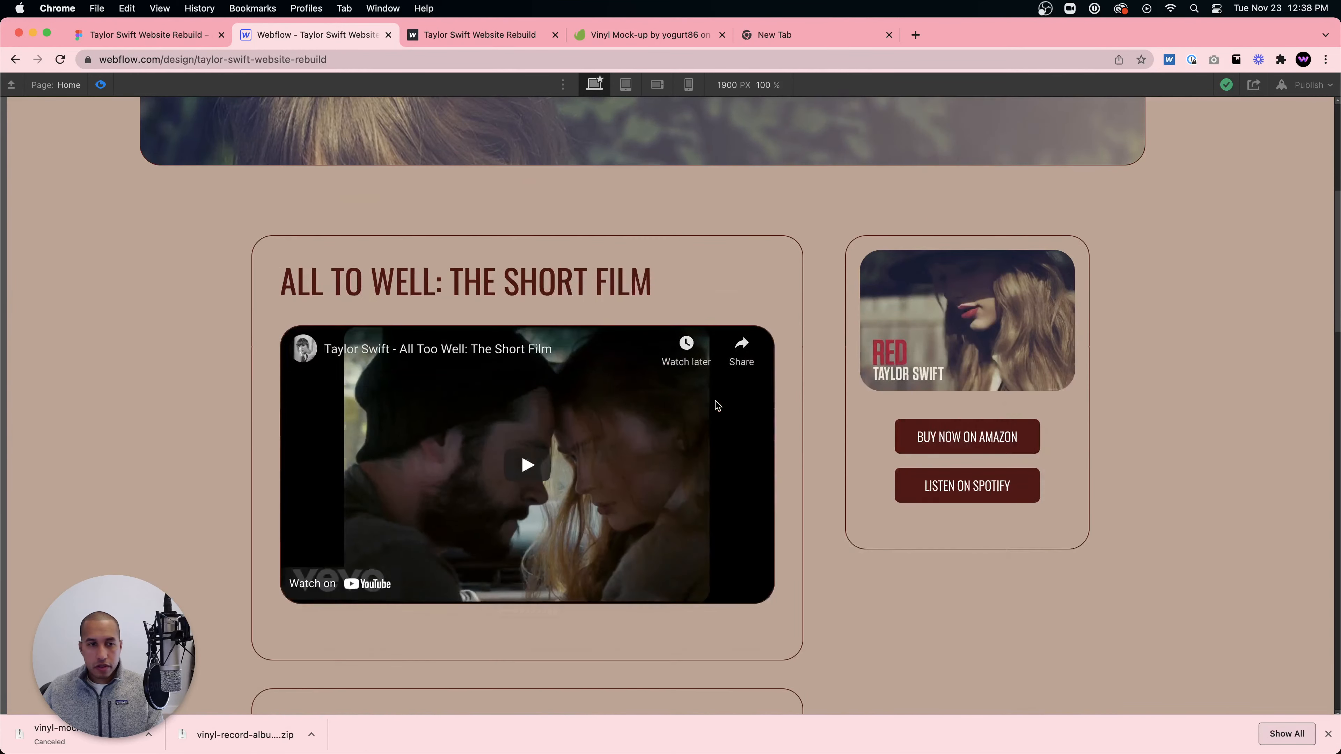
scroll(717, 406, "down", 9)
scroll(716, 404, "up", 18)
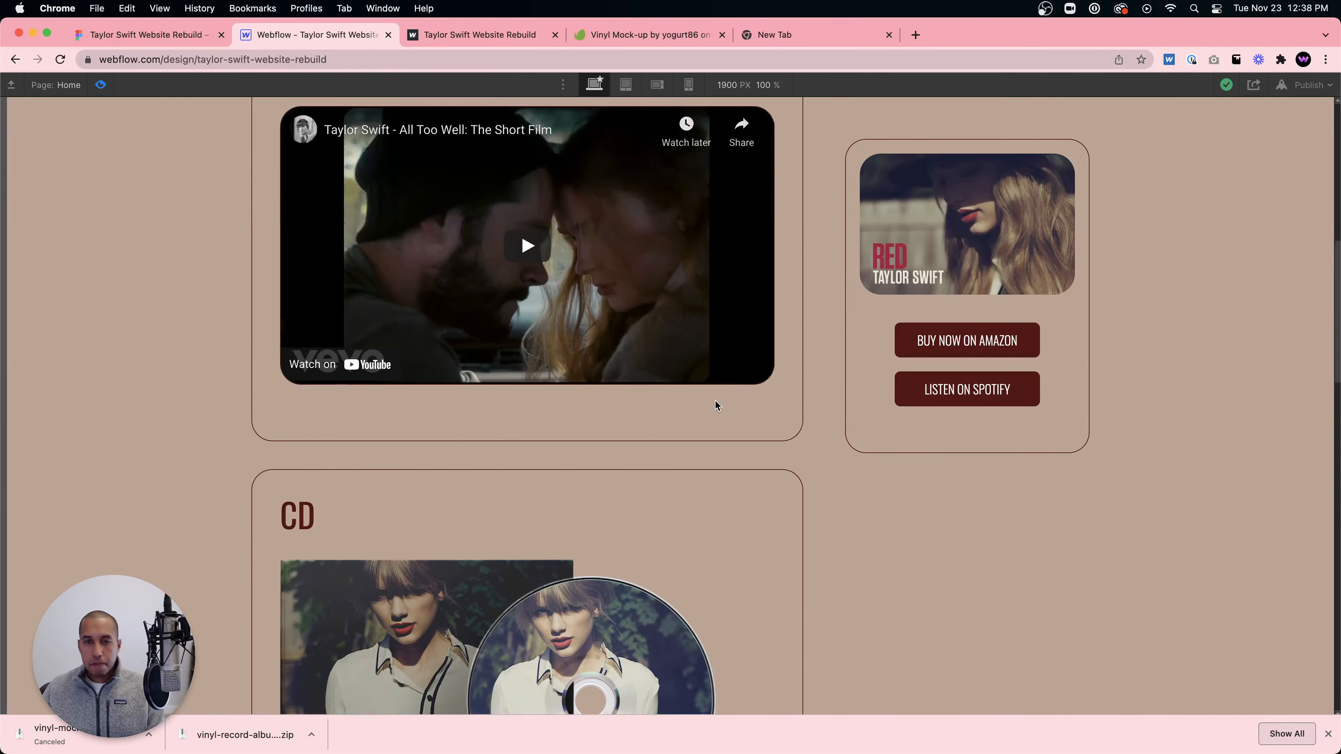
scroll(834, 423, "down", 8)
scroll(929, 457, "up", 4)
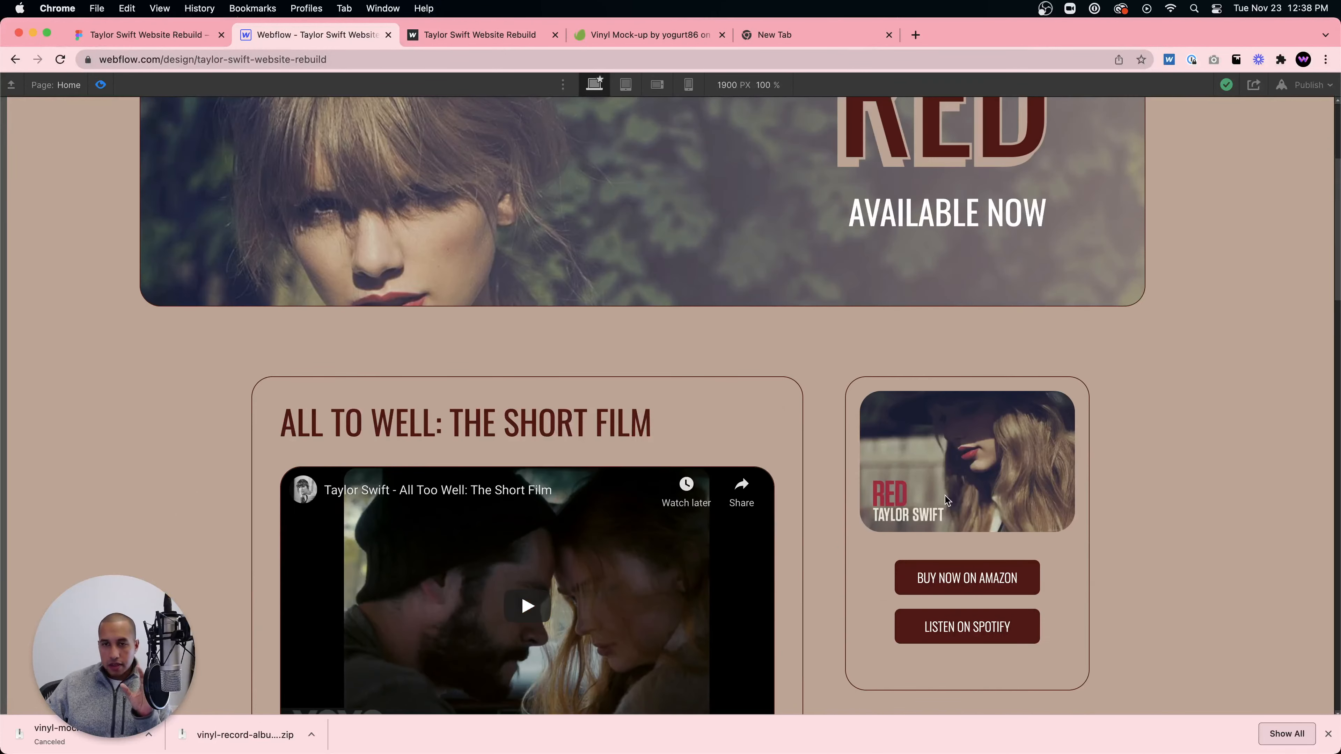
scroll(945, 494, "up", 2)
scroll(944, 494, "down", 8)
scroll(940, 491, "up", 5)
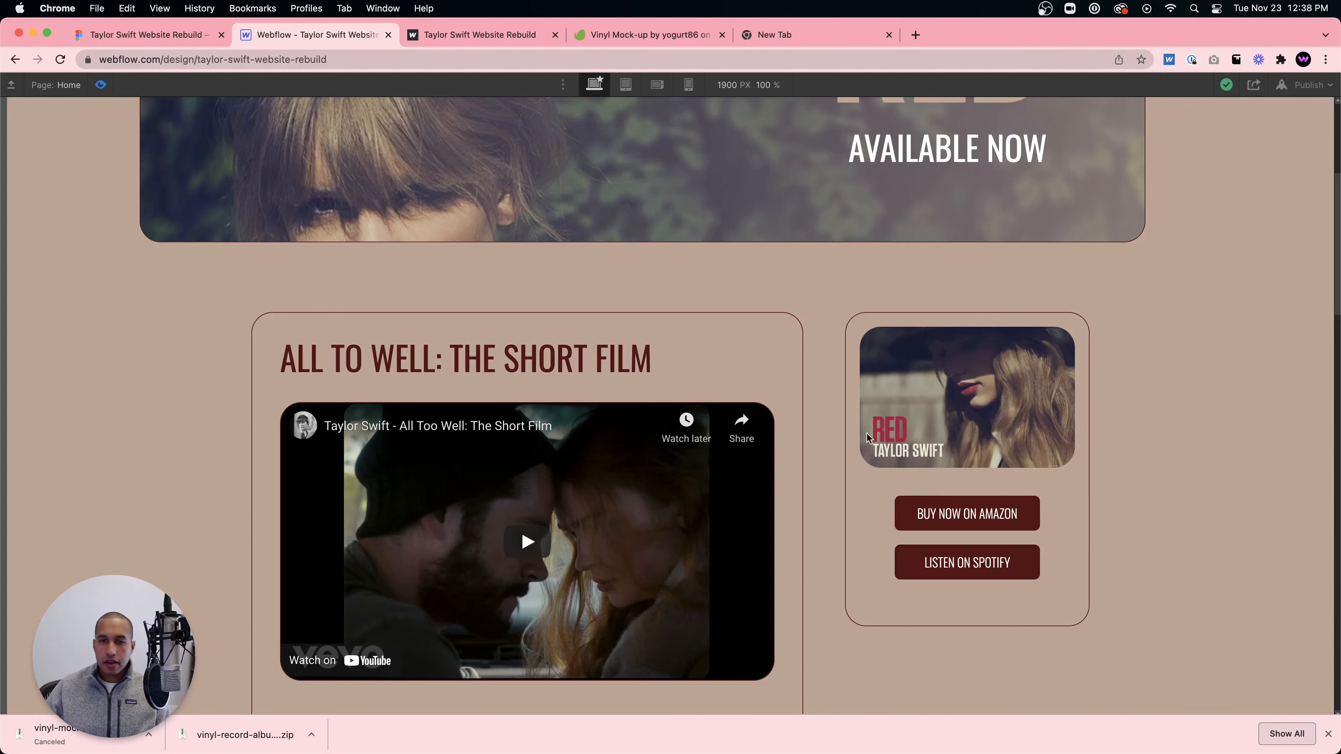
scroll(867, 435, "down", 4)
left_click(1329, 734)
scroll(814, 478, "down", 6)
scroll(815, 480, "up", 4)
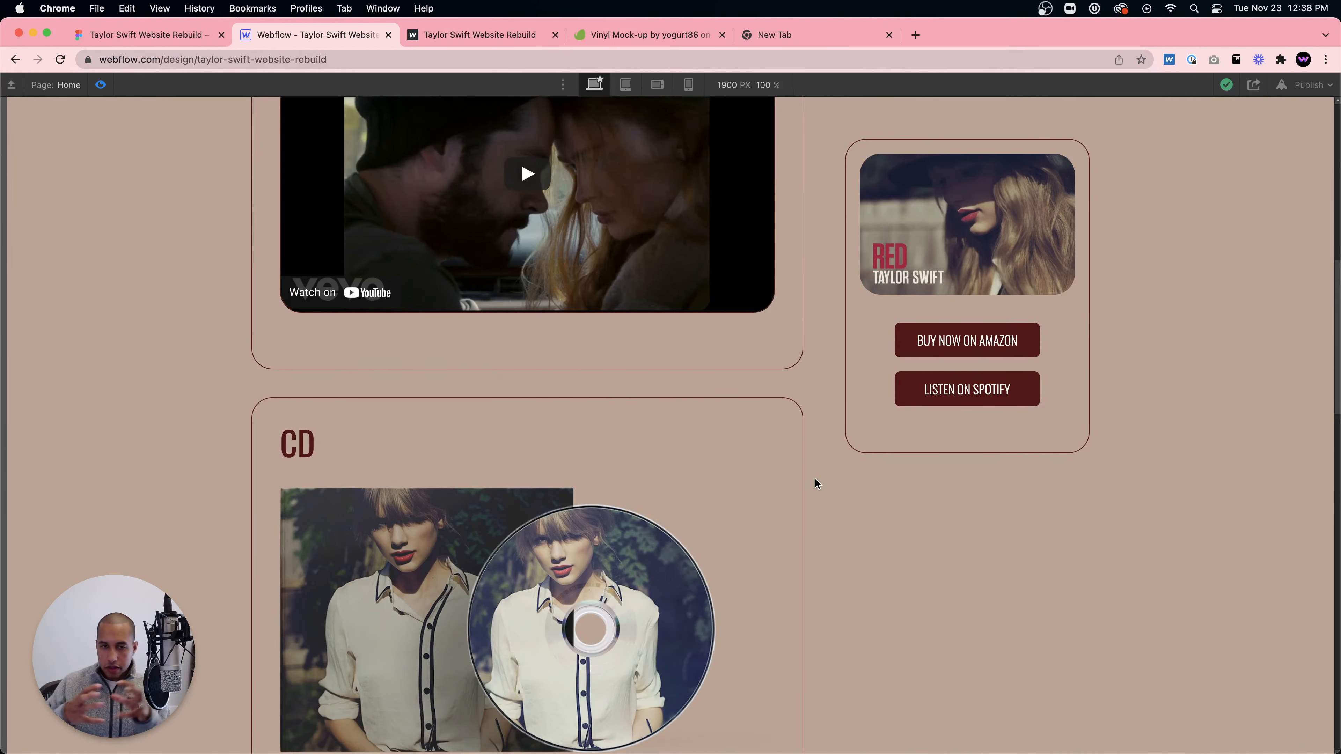
scroll(729, 451, "down", 7)
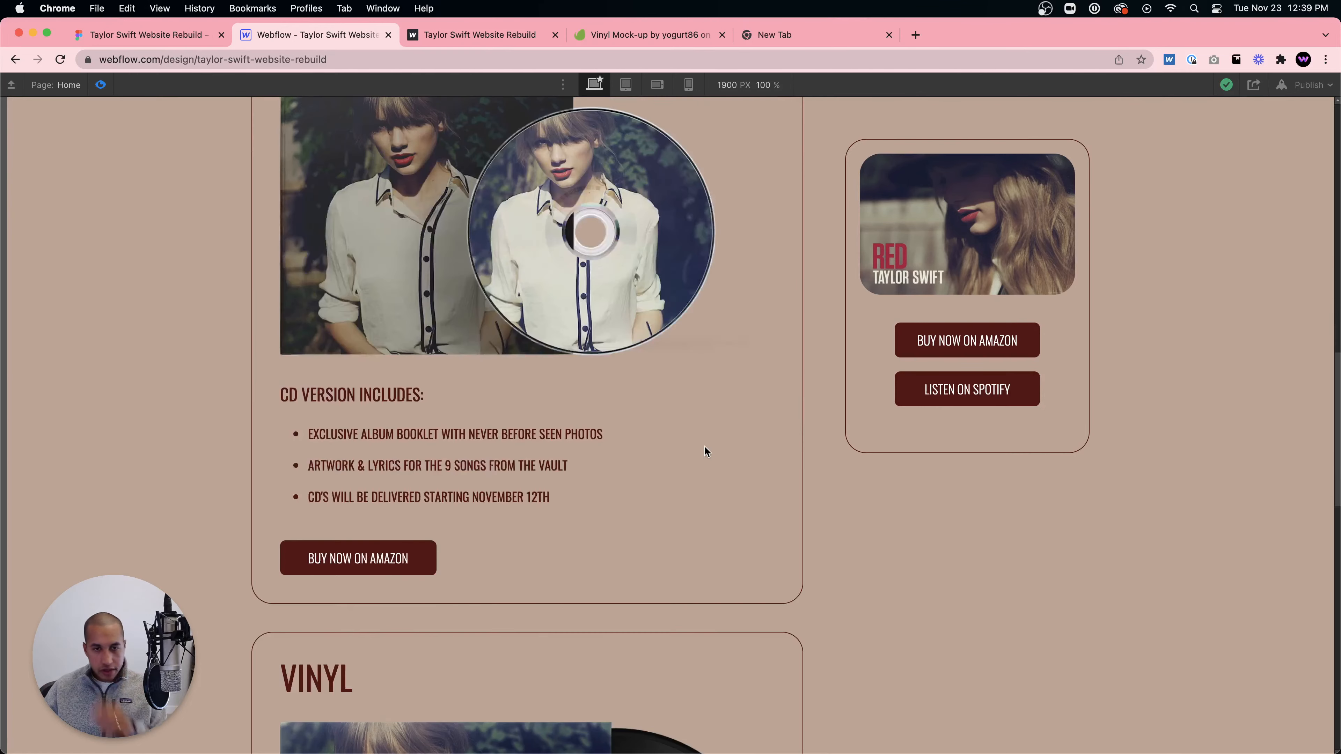
- Review the content cards and sticky sidebar in the page preview, comparing their alignment with the hero
scroll(718, 454, "up", 5)
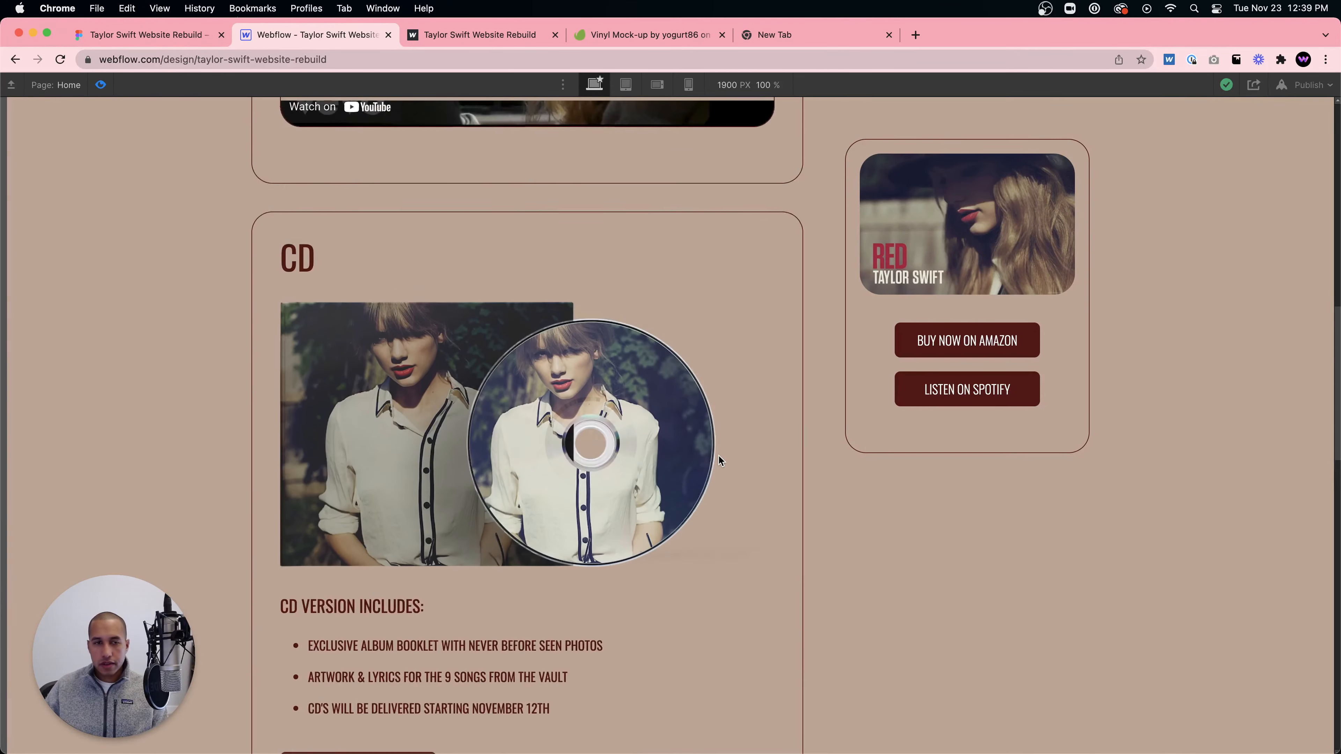
scroll(717, 459, "down", 5)
scroll(717, 461, "up", 15)
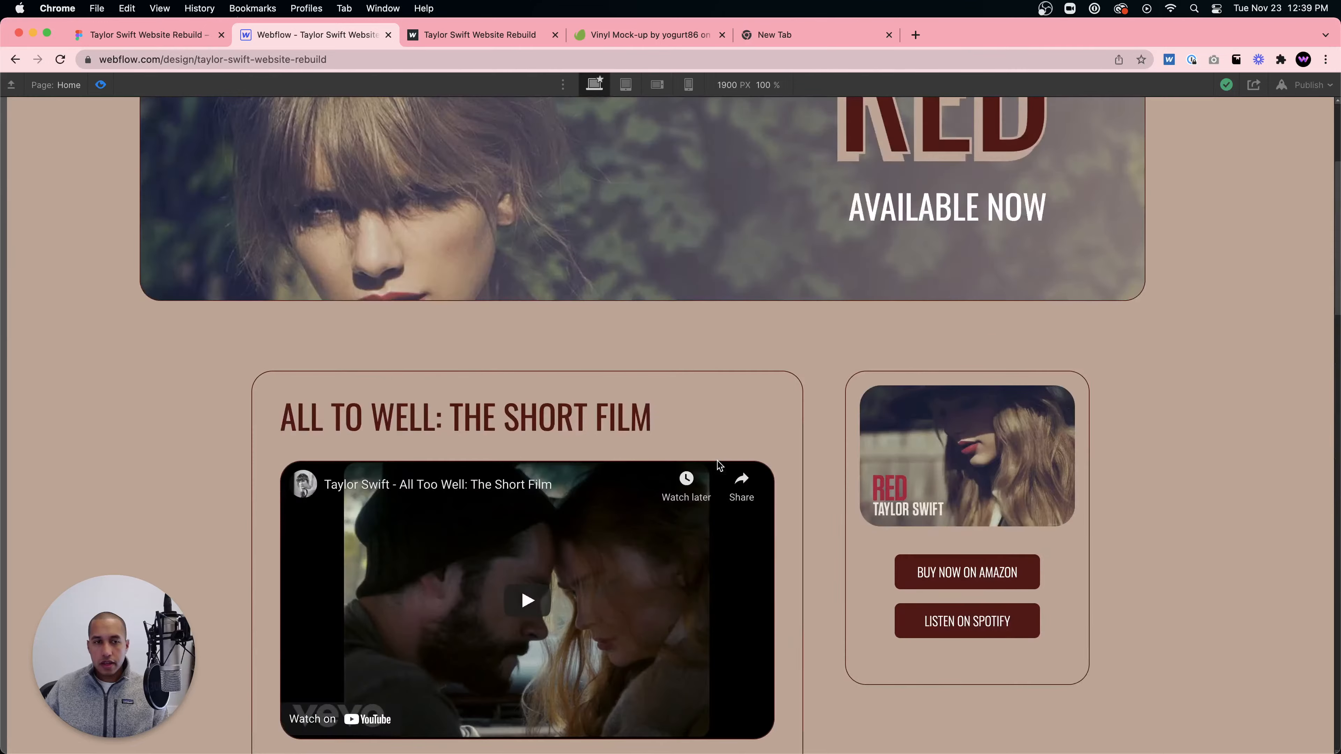
scroll(717, 461, "down", 10)
scroll(717, 461, "down", 15)
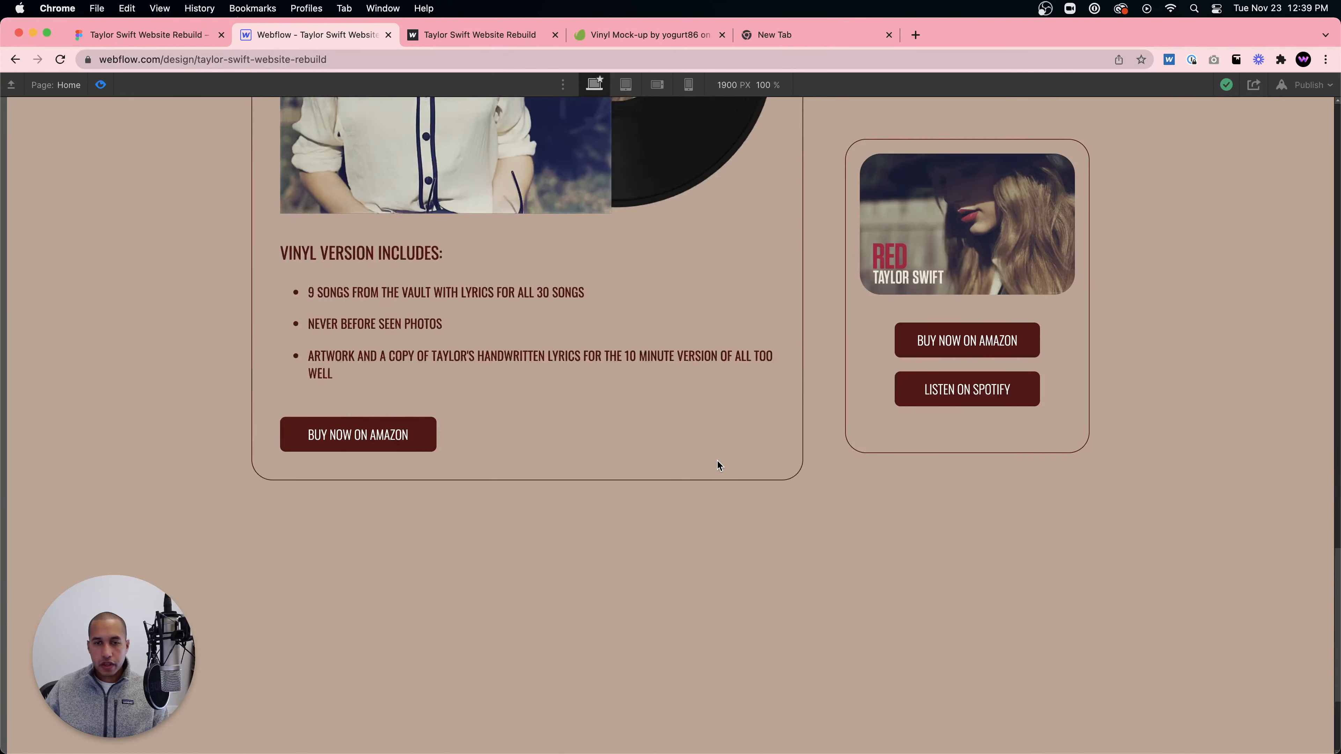
scroll(717, 461, "up", 20)
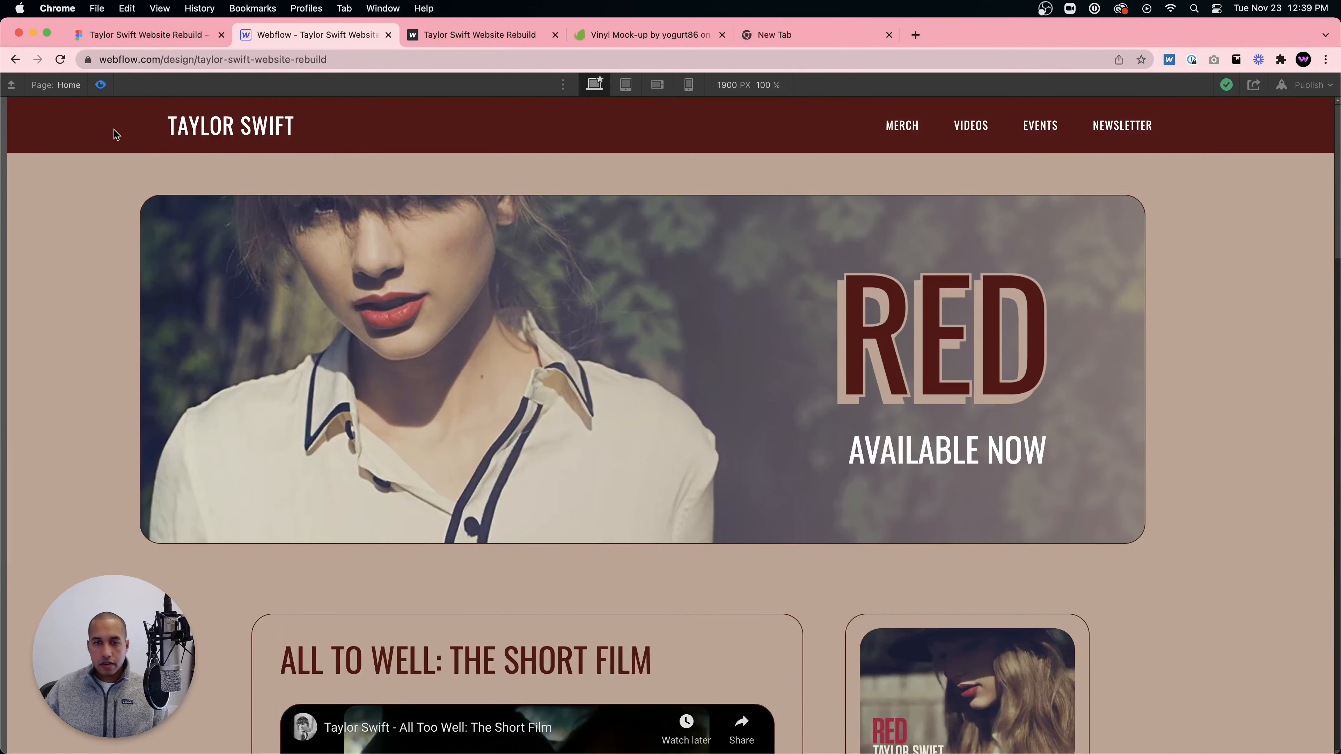
scroll(1120, 593, "down", 5)
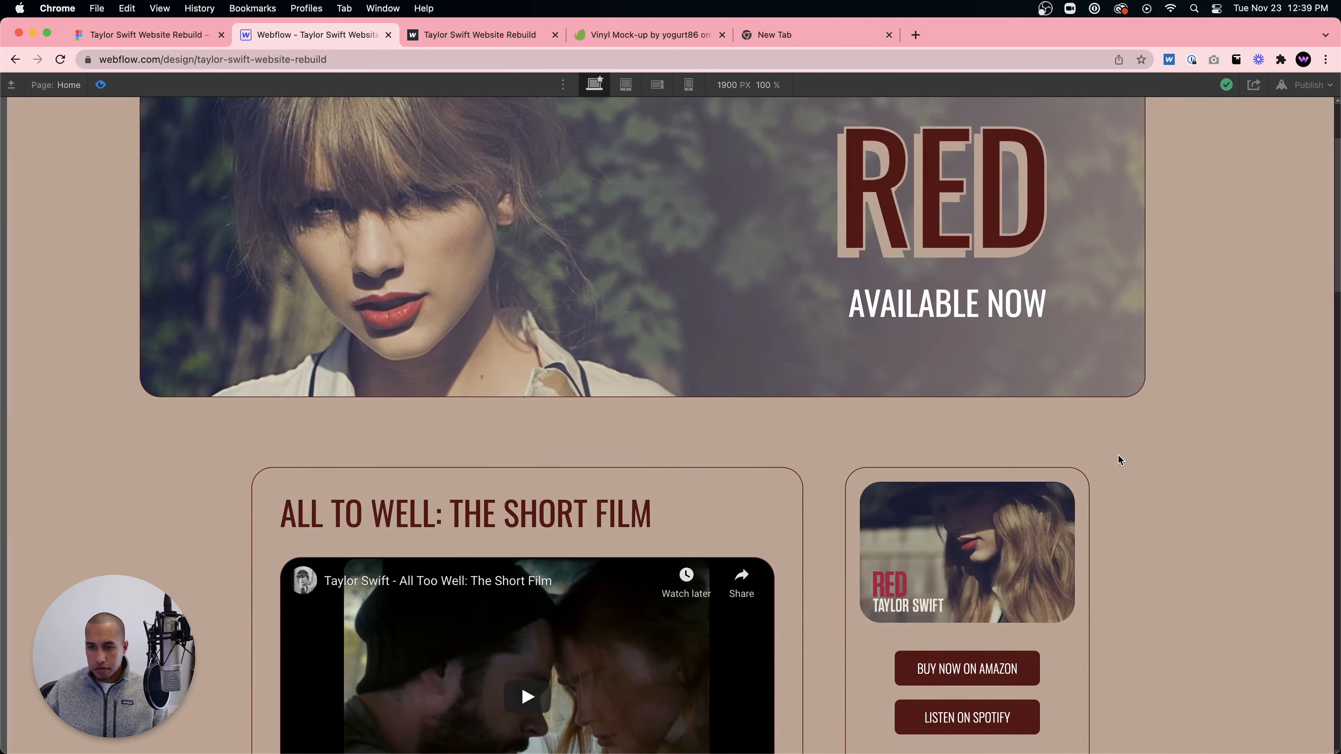
- Leave the preview and inspect the style settings of main-content_wrapper, its parent container and section-content
left_click(102, 85)
left_click(808, 523)
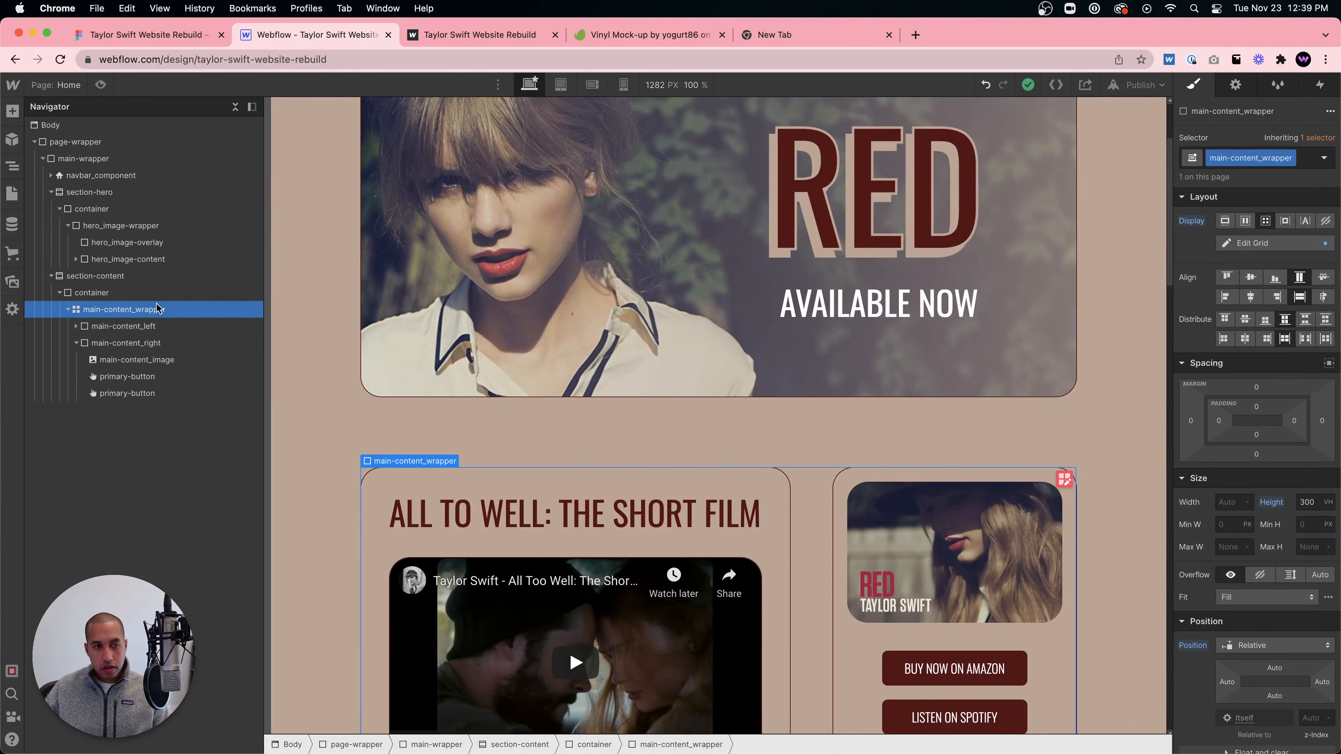
left_click(106, 297)
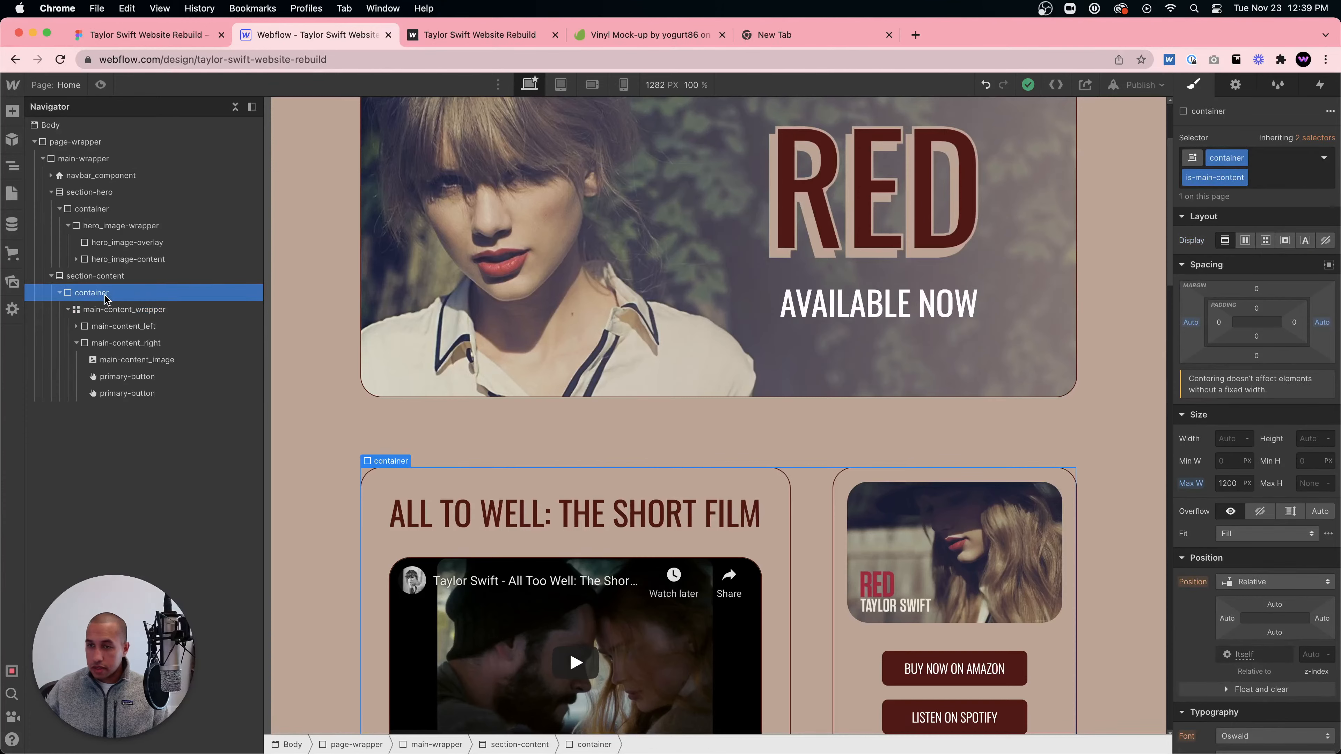
left_click(103, 284)
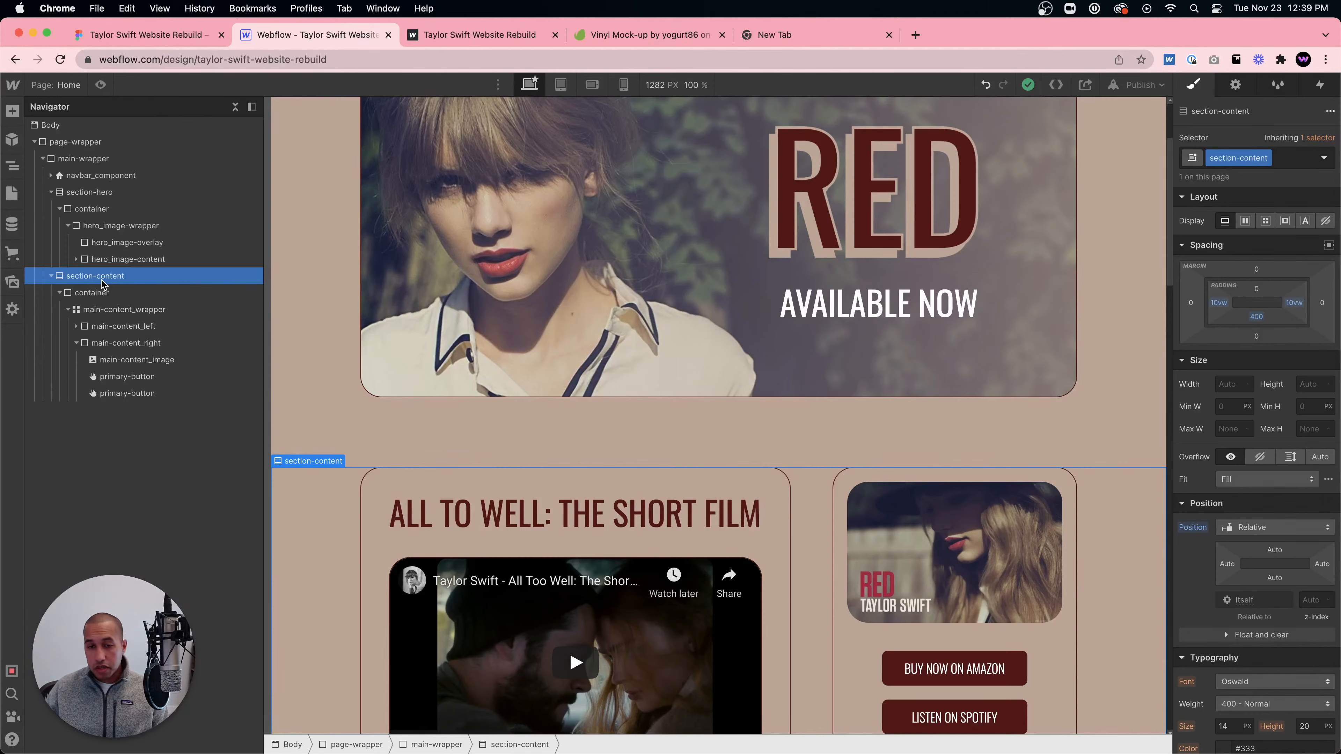
- Try a 0 px column gap in the main-content_wrapper grid, preview it, and undo the gap change
left_click(809, 503)
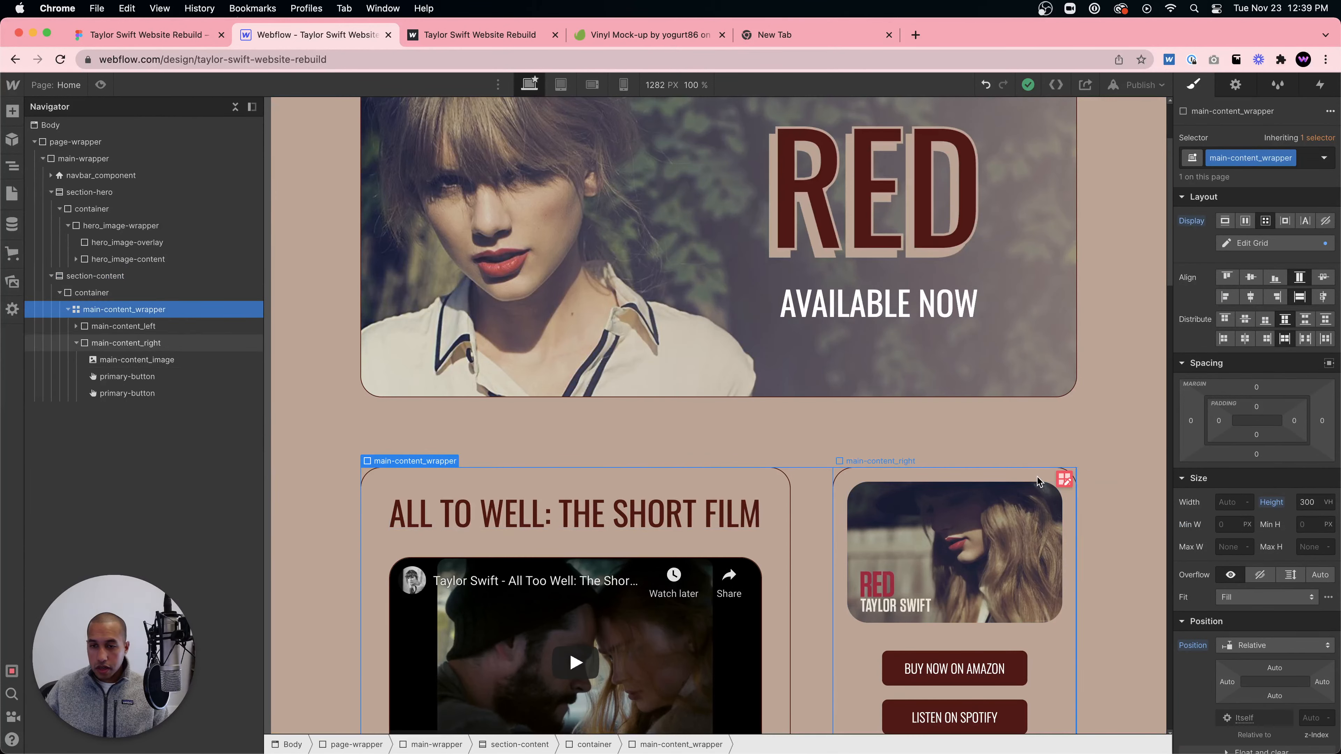
left_click(1064, 479)
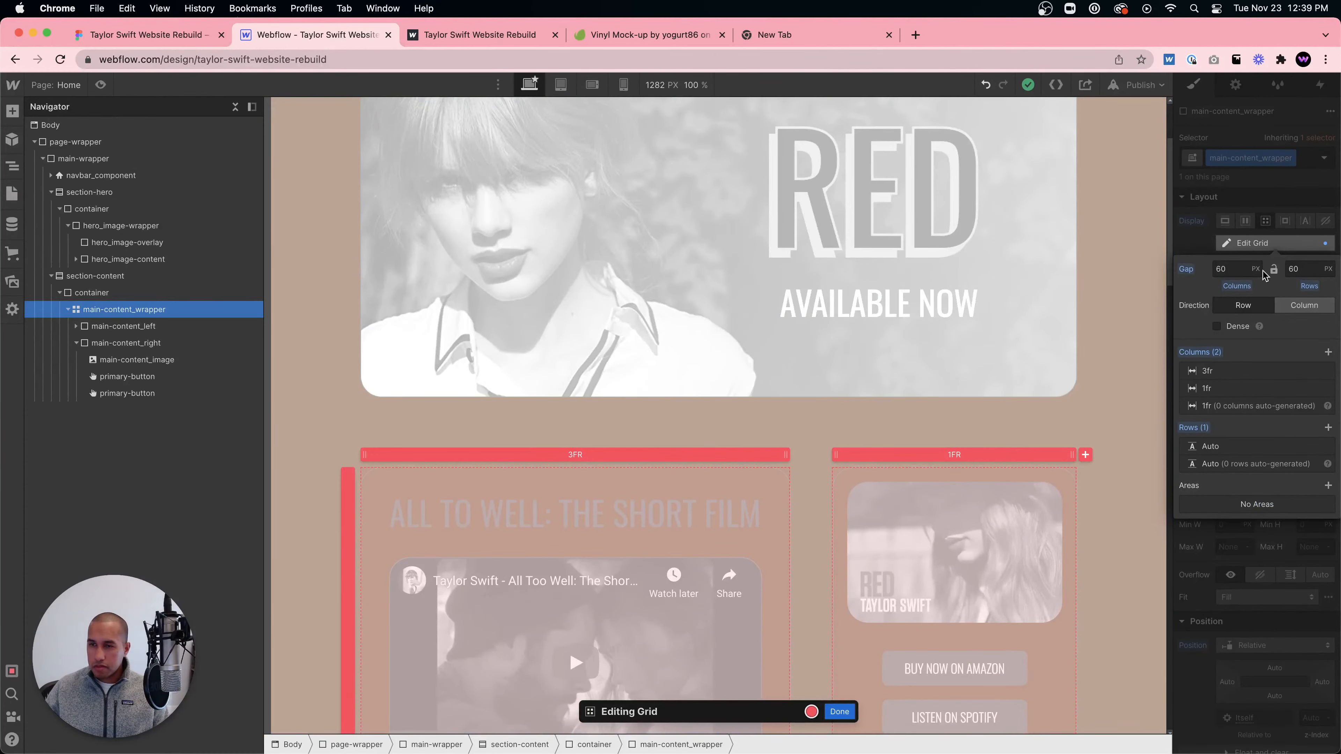
type("0")
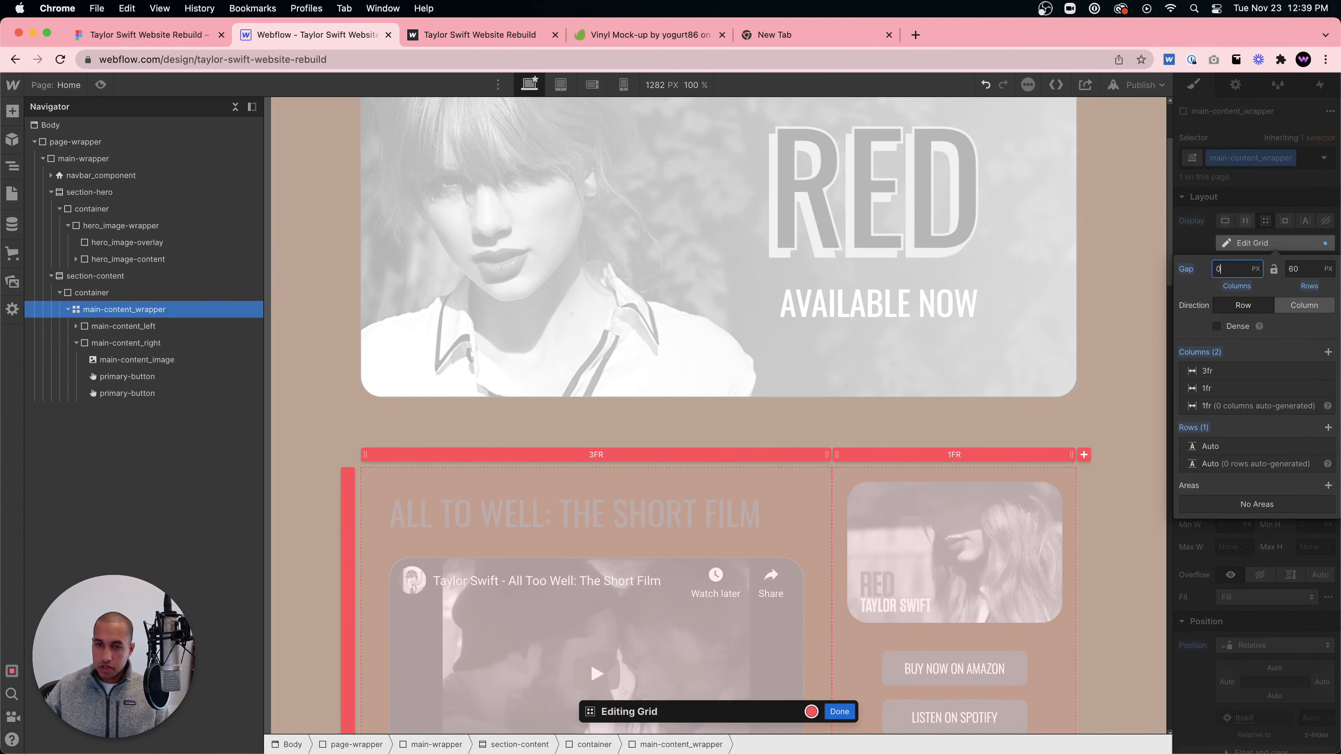
left_click(101, 85)
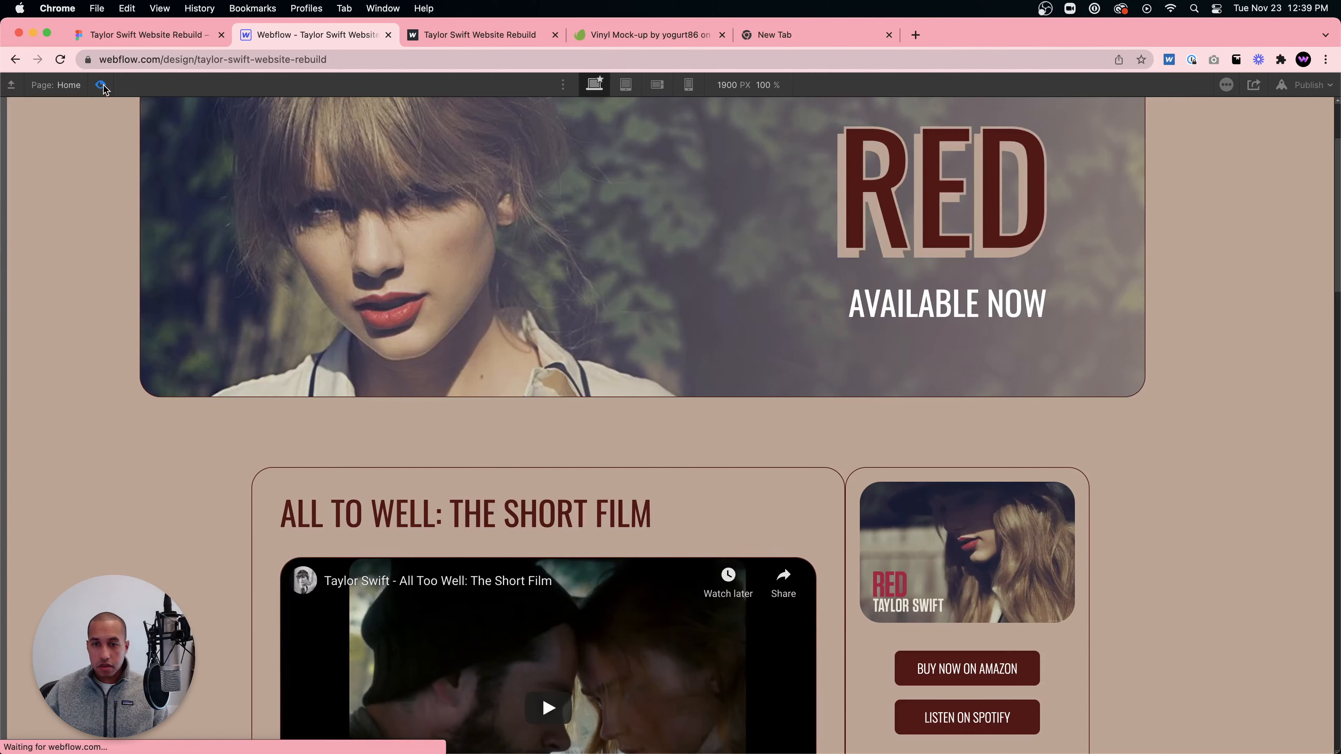
left_click(102, 86)
left_click(764, 450)
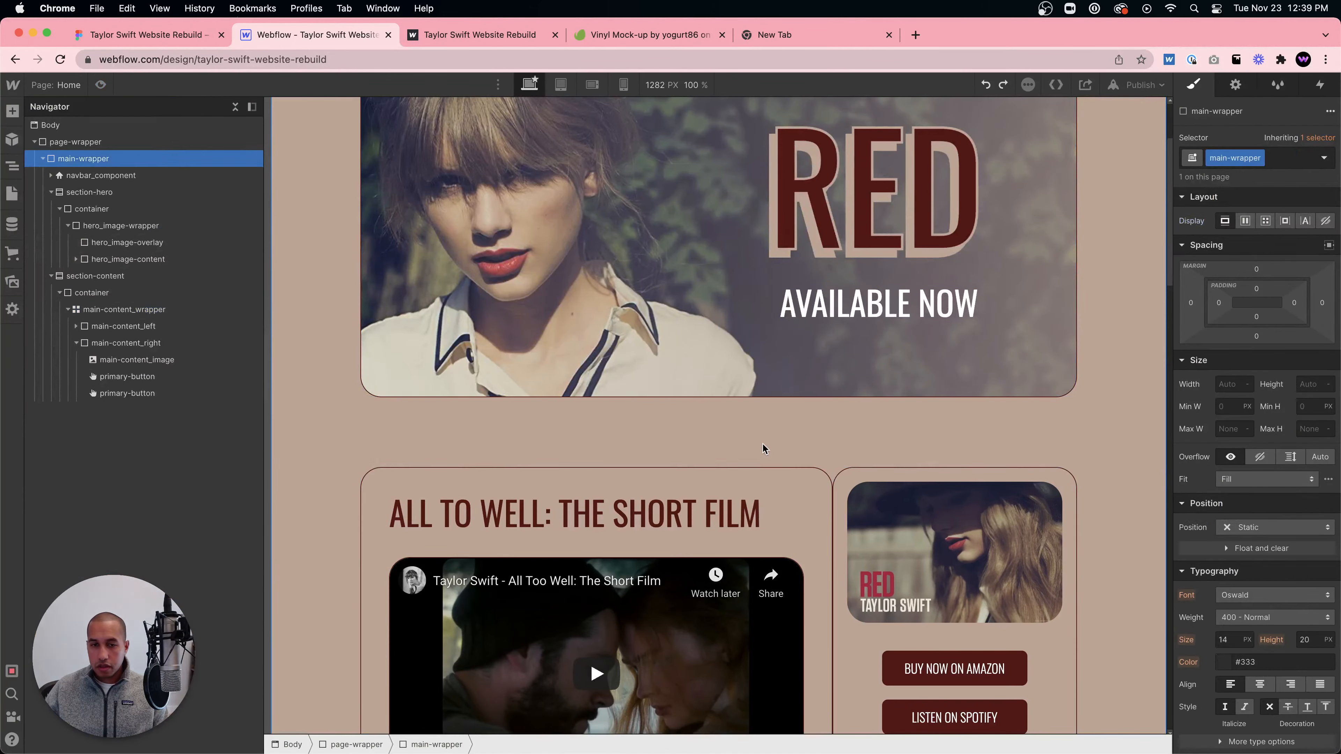
key("cmd+z")
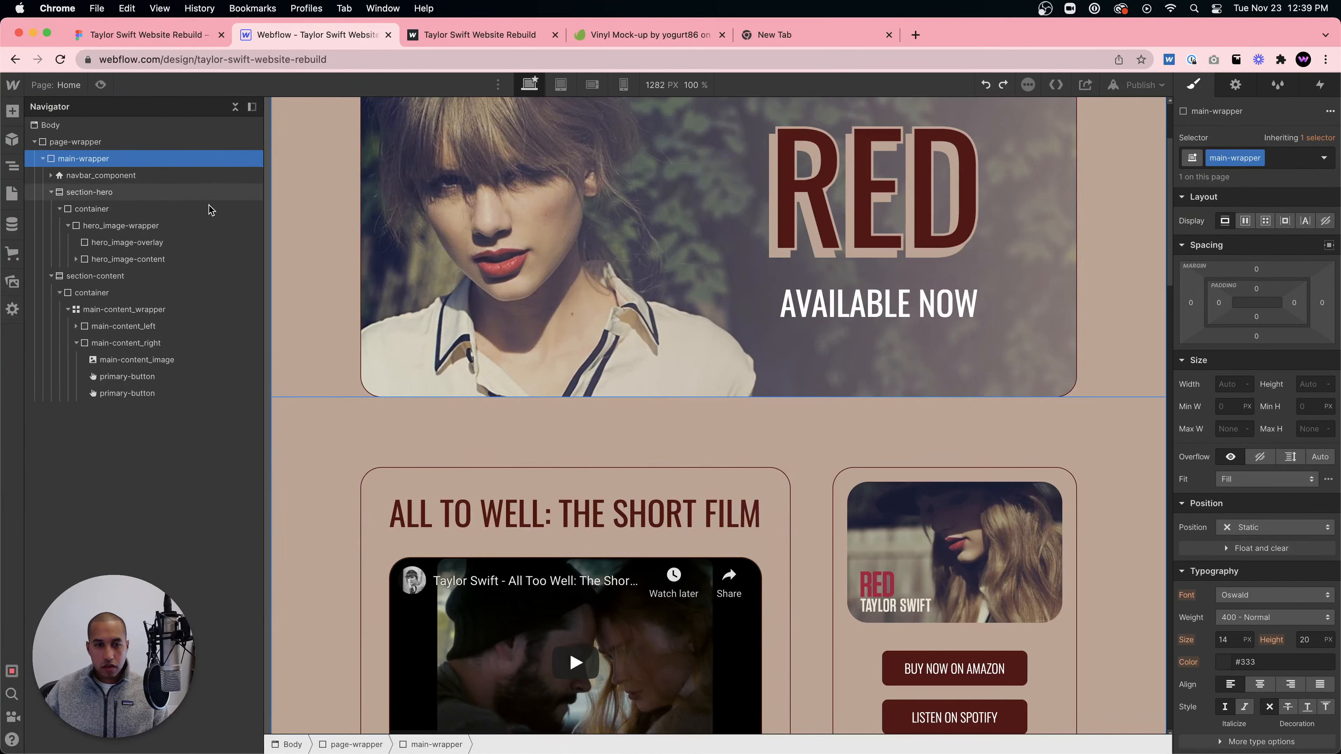
- Preview the page from the hero down to the Vinyl card to examine the column spacing and sticky sidebar
left_click(101, 85)
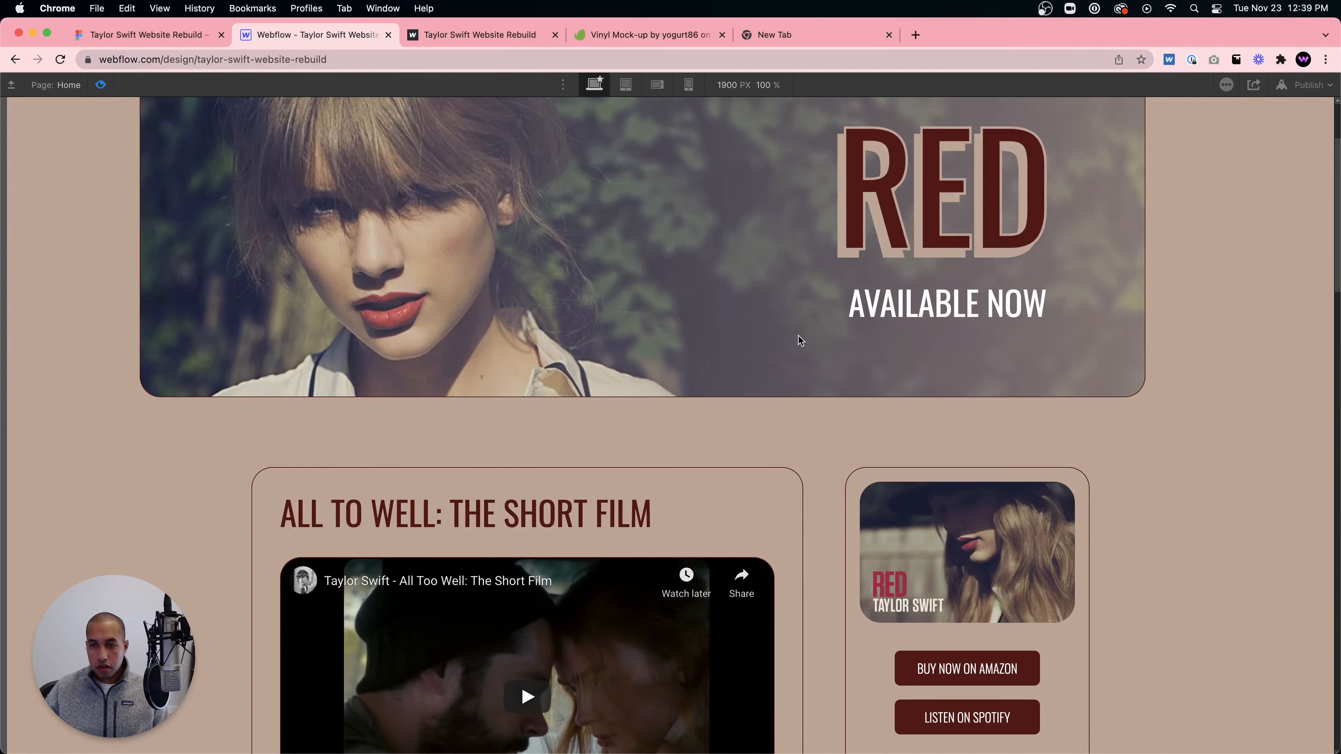
scroll(799, 336, "down", 8)
scroll(806, 341, "up", 2)
scroll(806, 341, "up", 9)
scroll(806, 341, "down", 13)
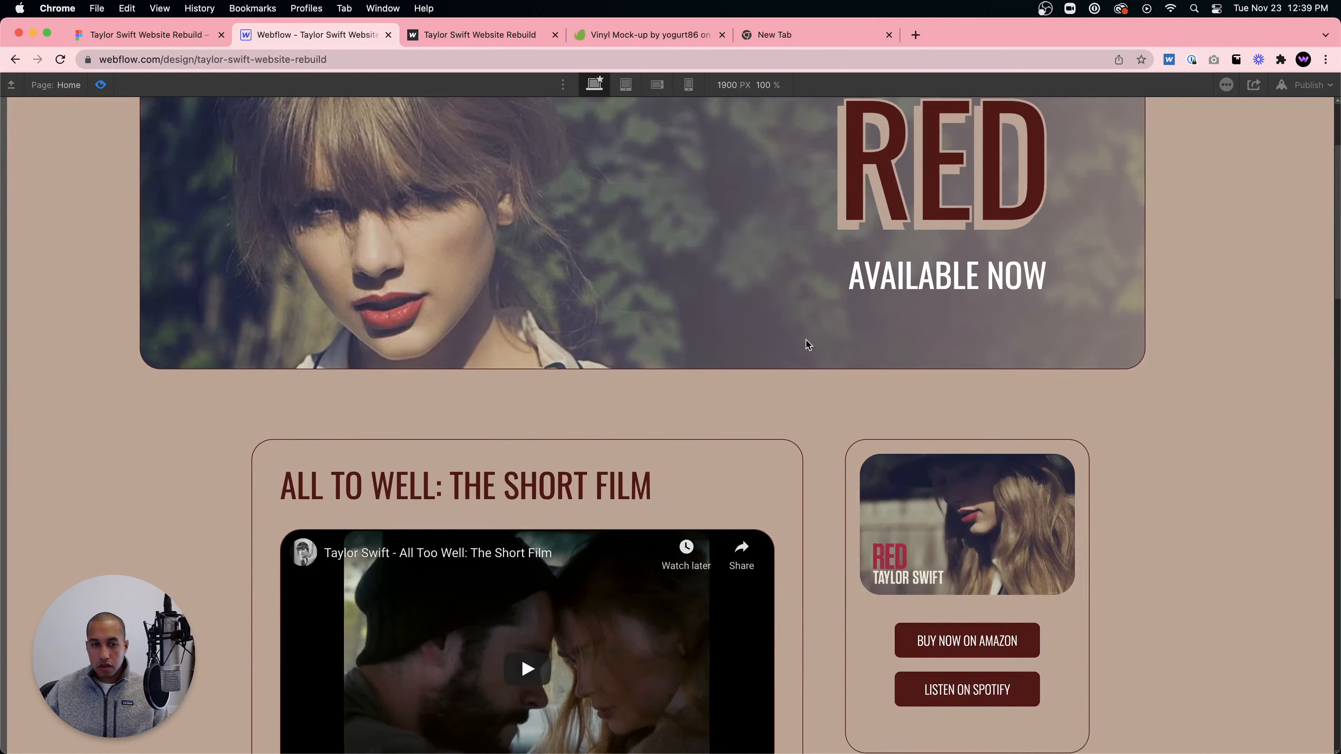
scroll(806, 341, "down", 15)
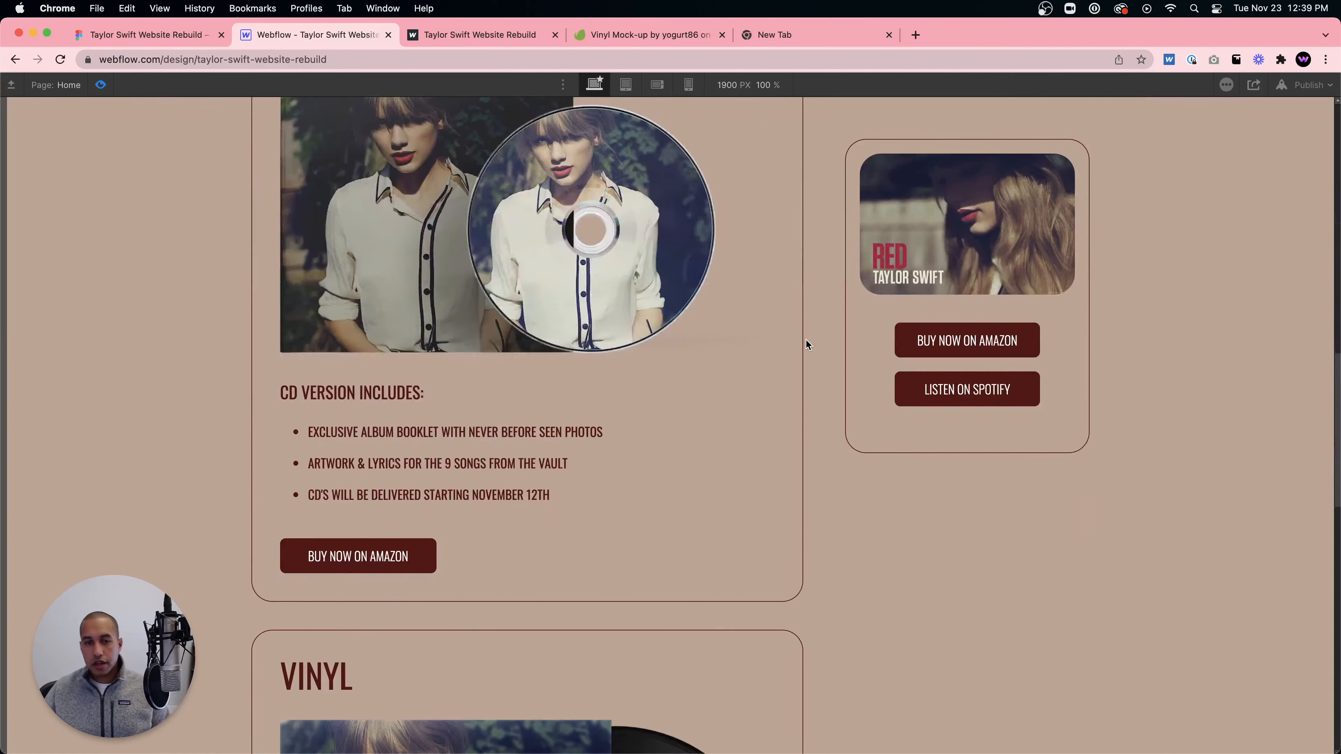
scroll(807, 340, "down", 8)
scroll(807, 340, "up", 20)
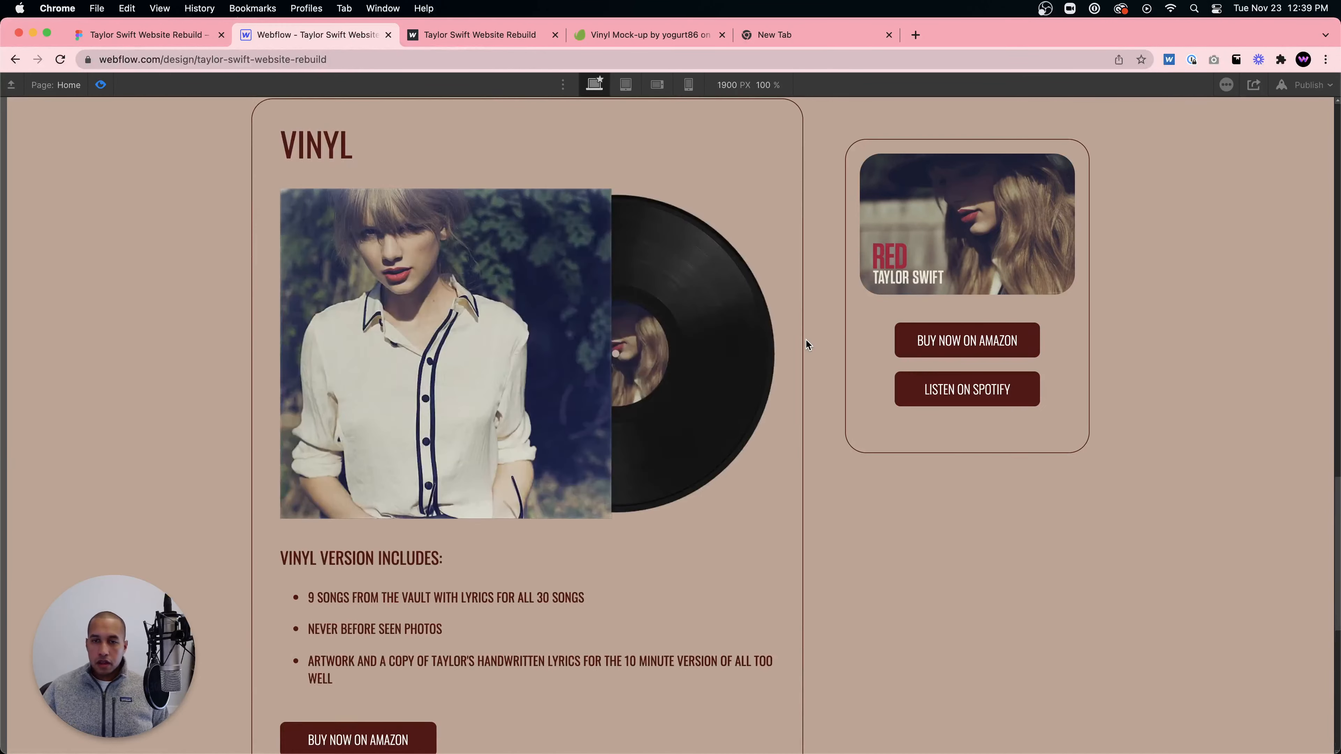
scroll(806, 340, "up", 12)
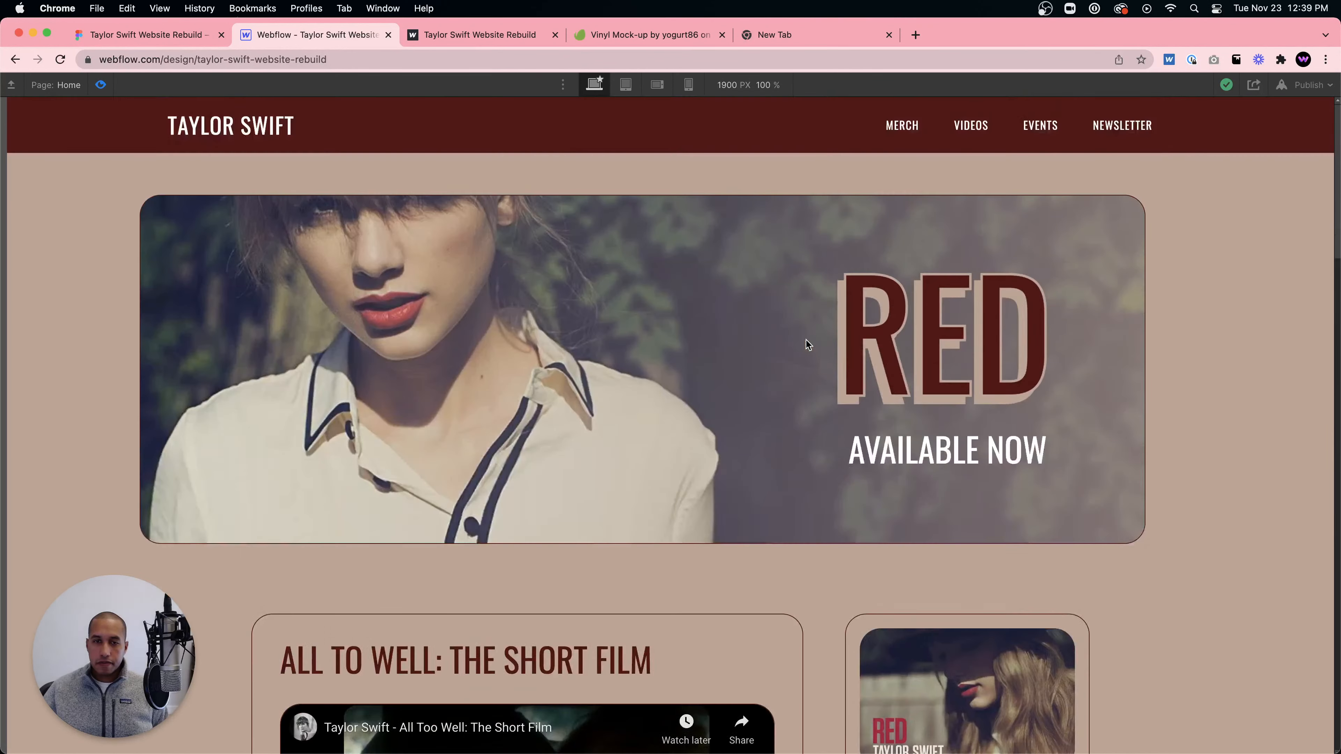
- Leave the preview and publish the site to its webflow.io domain
left_click(101, 85)
left_click(1138, 85)
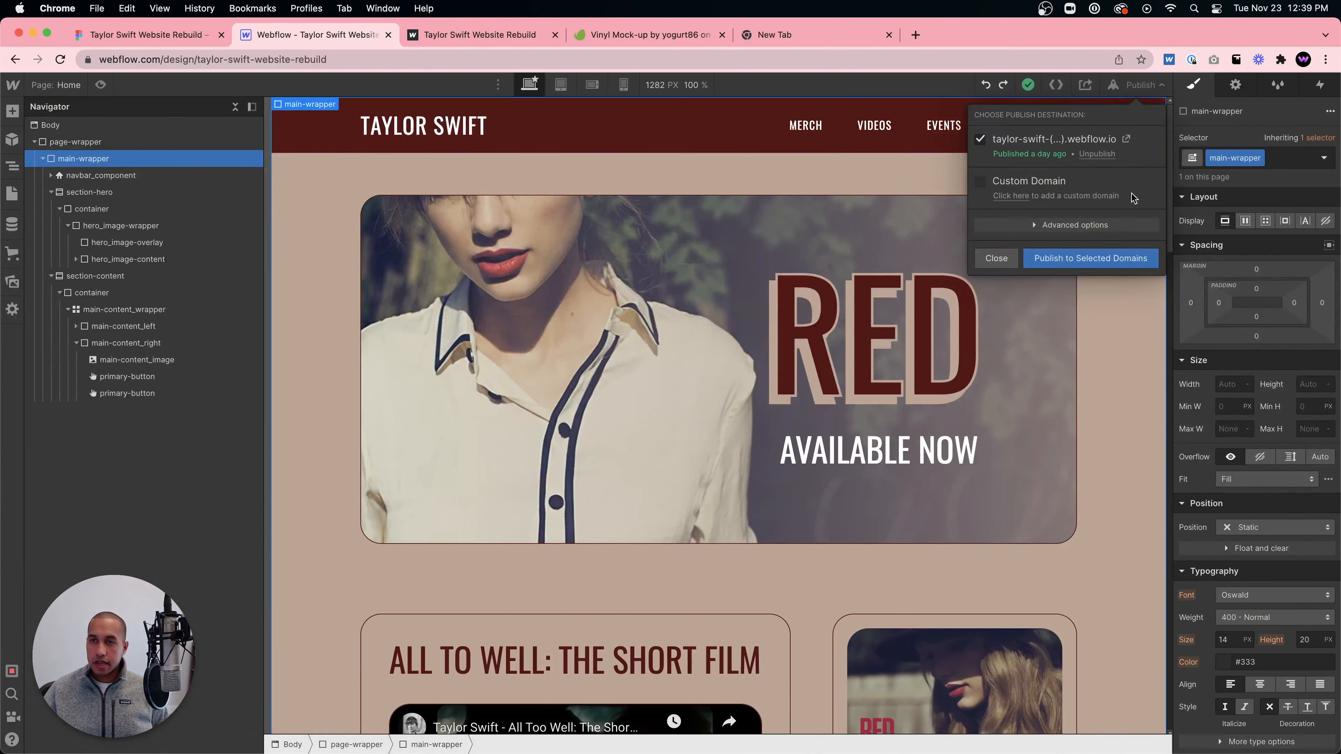
left_click(1106, 255)
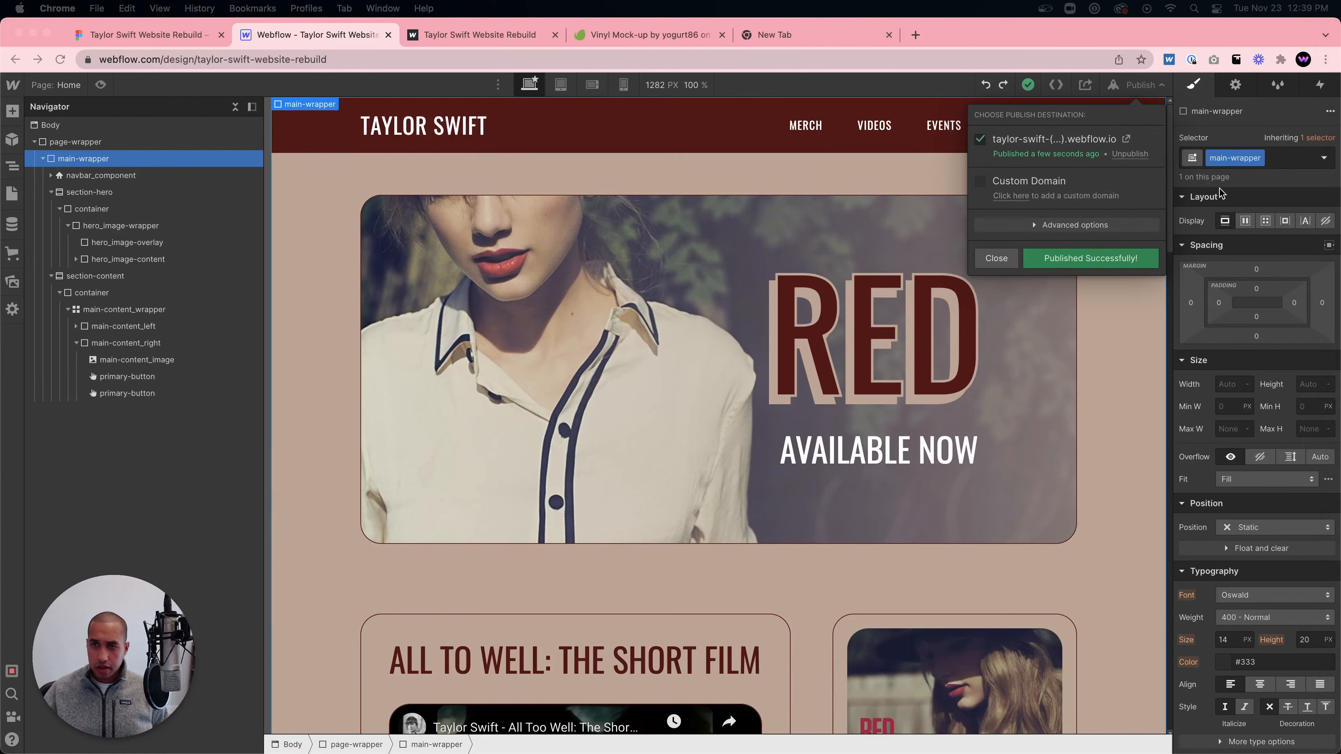
- Open the published site and examine the hero, video, CD and Vinyl cards and the sticky sidebar
left_click(1125, 140)
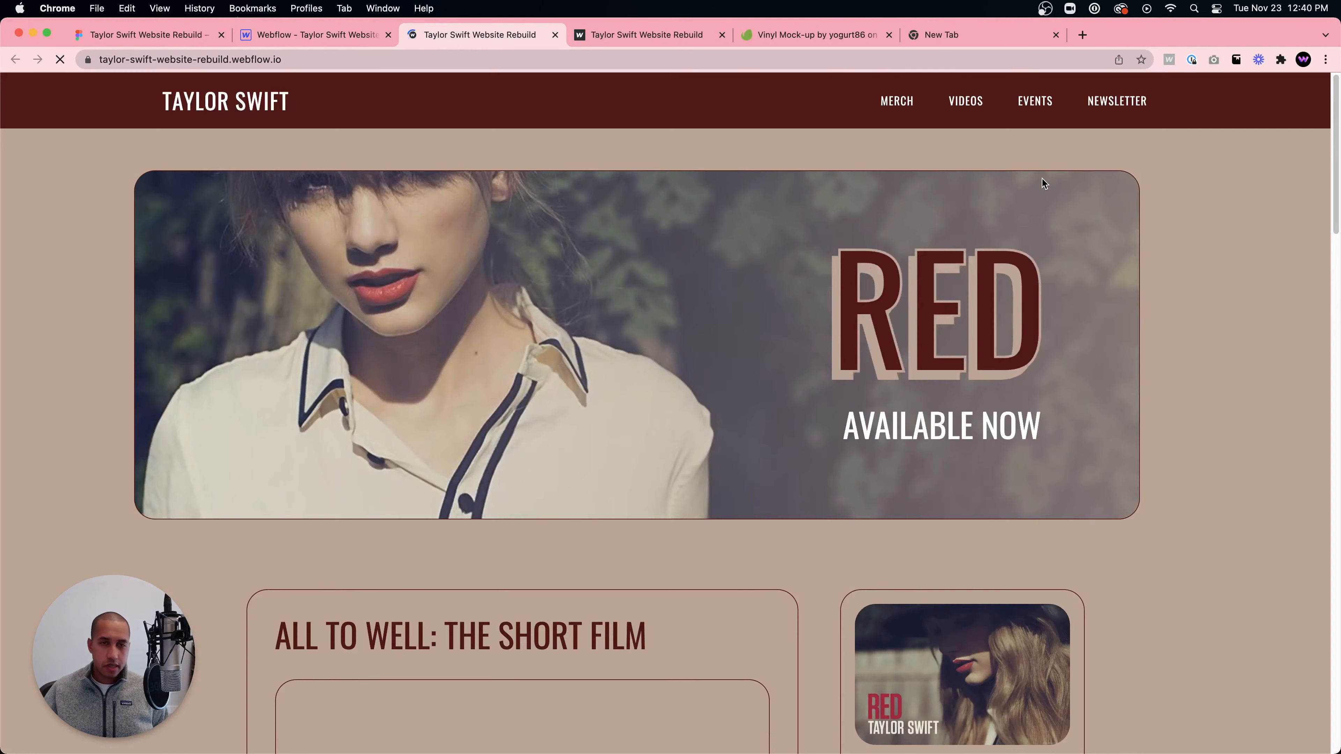
scroll(950, 328, "down", 3)
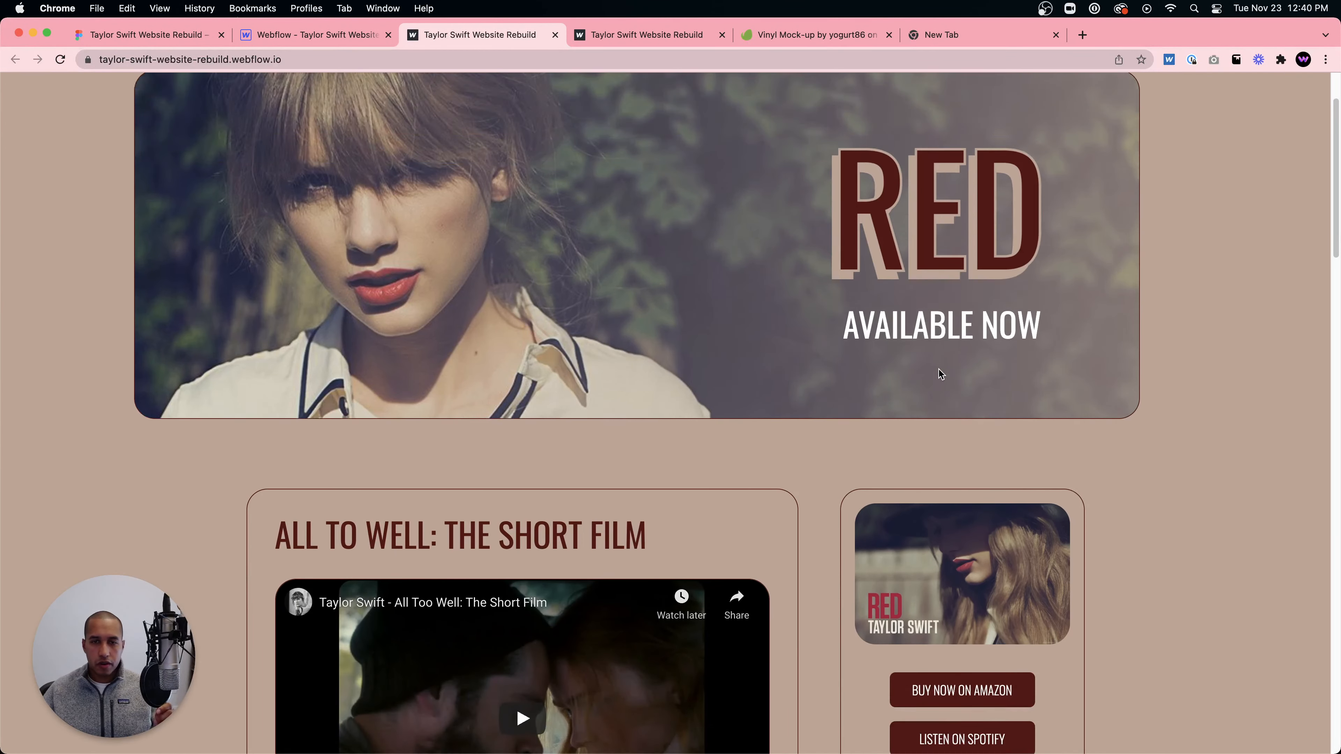
scroll(940, 370, "down", 4)
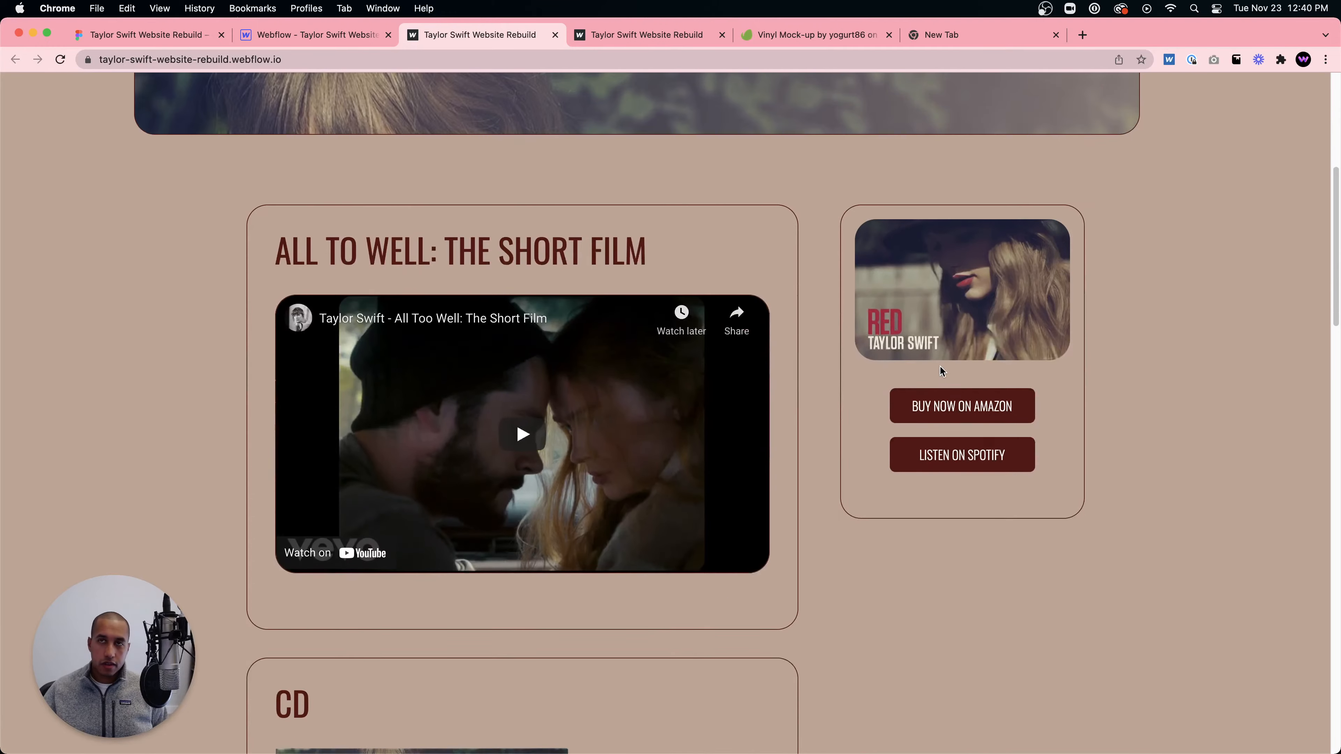
scroll(954, 453, "down", 10)
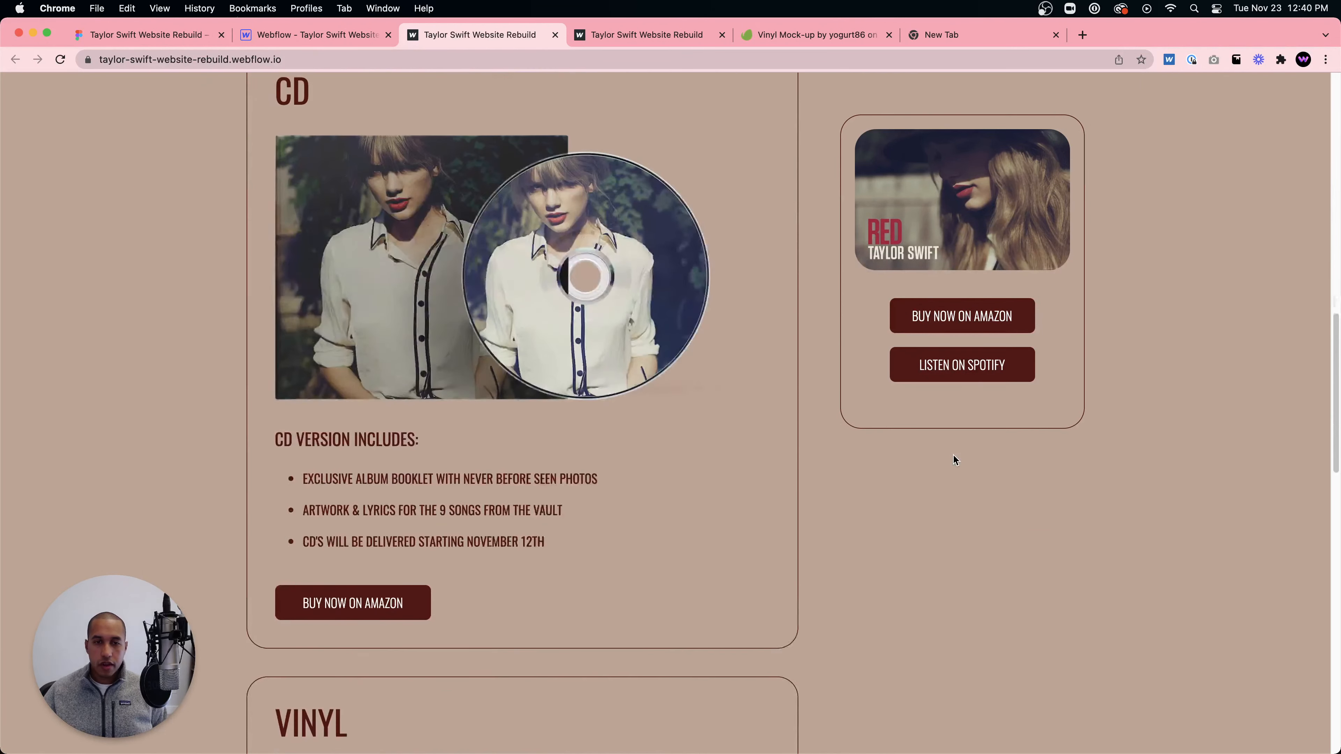
scroll(954, 455, "up", 2)
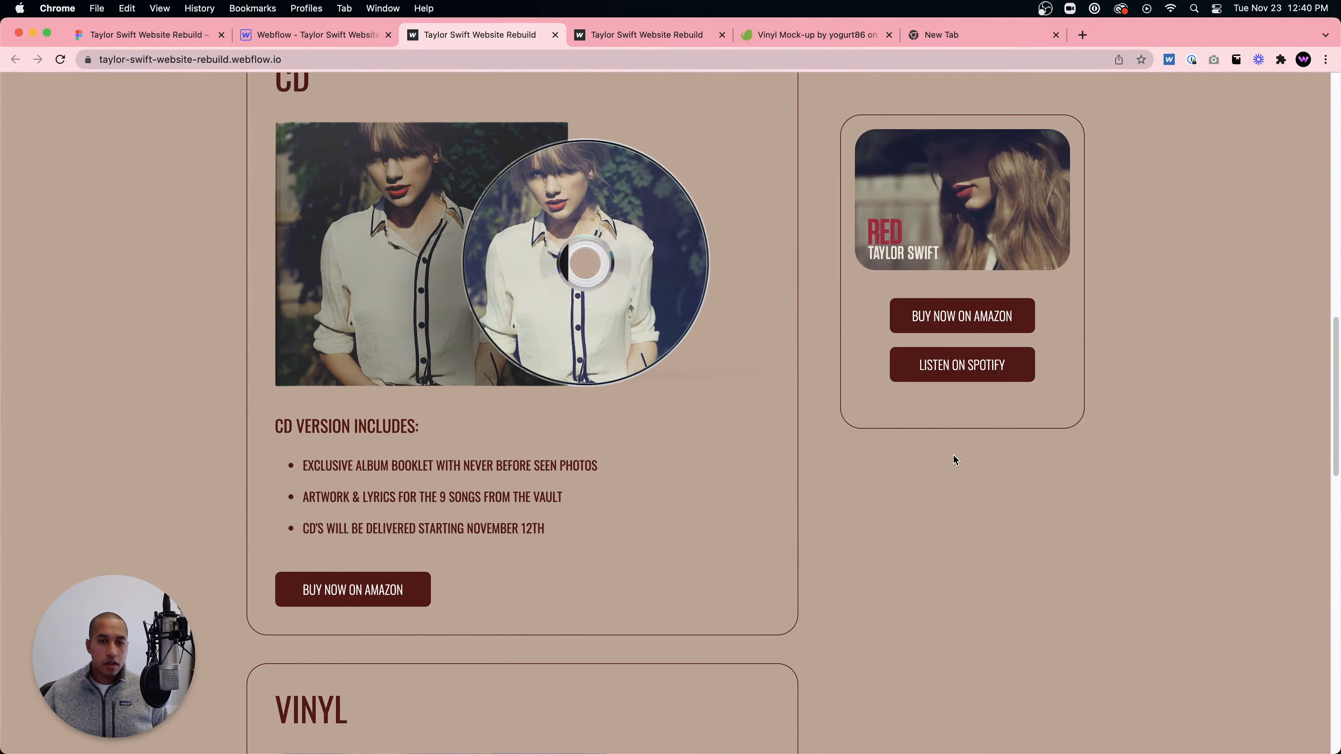
scroll(953, 454, "up", 1)
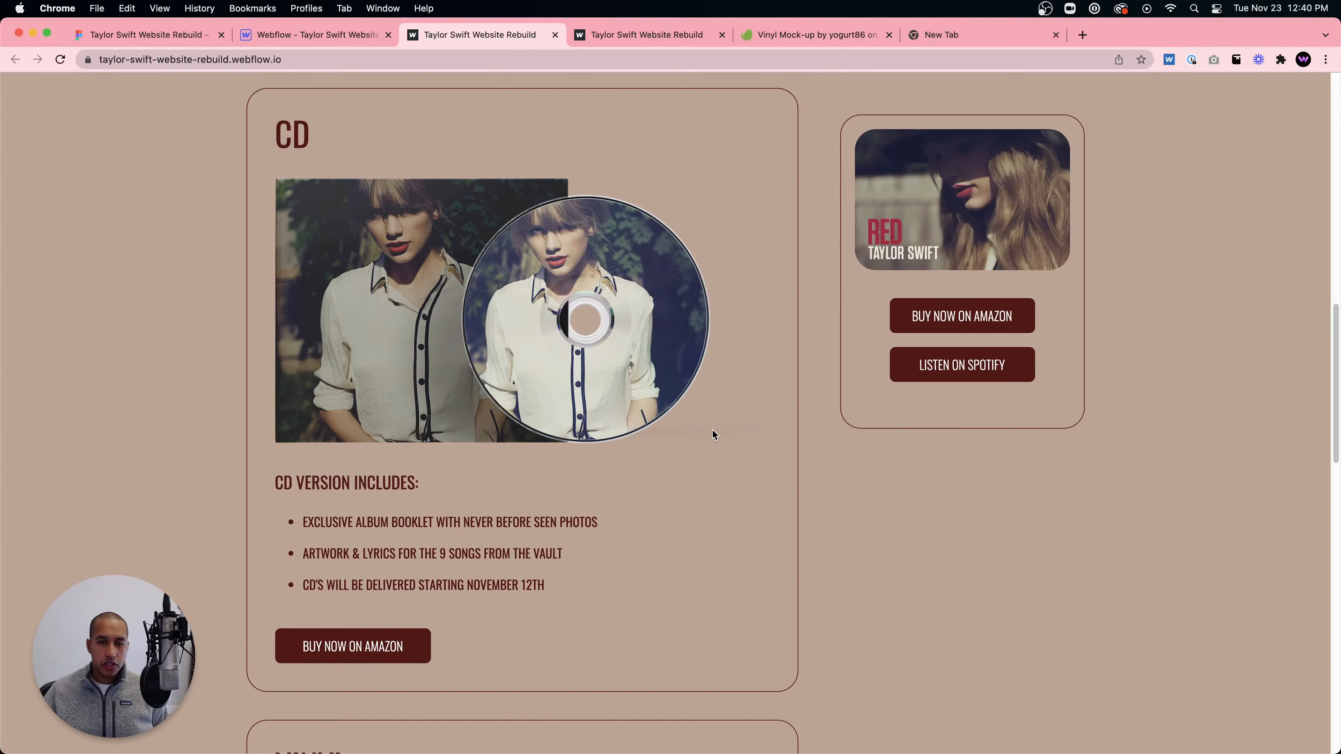
scroll(749, 434, "down", 7)
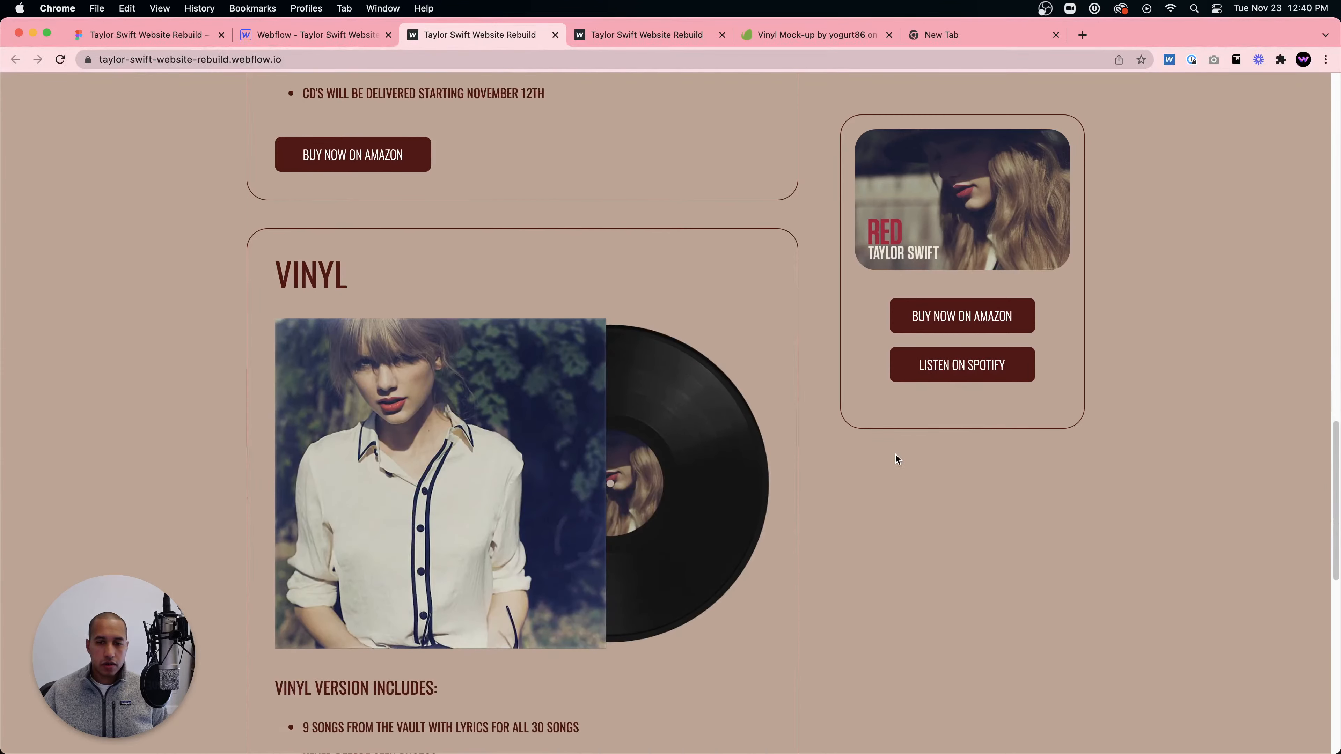
scroll(896, 457, "up", 6)
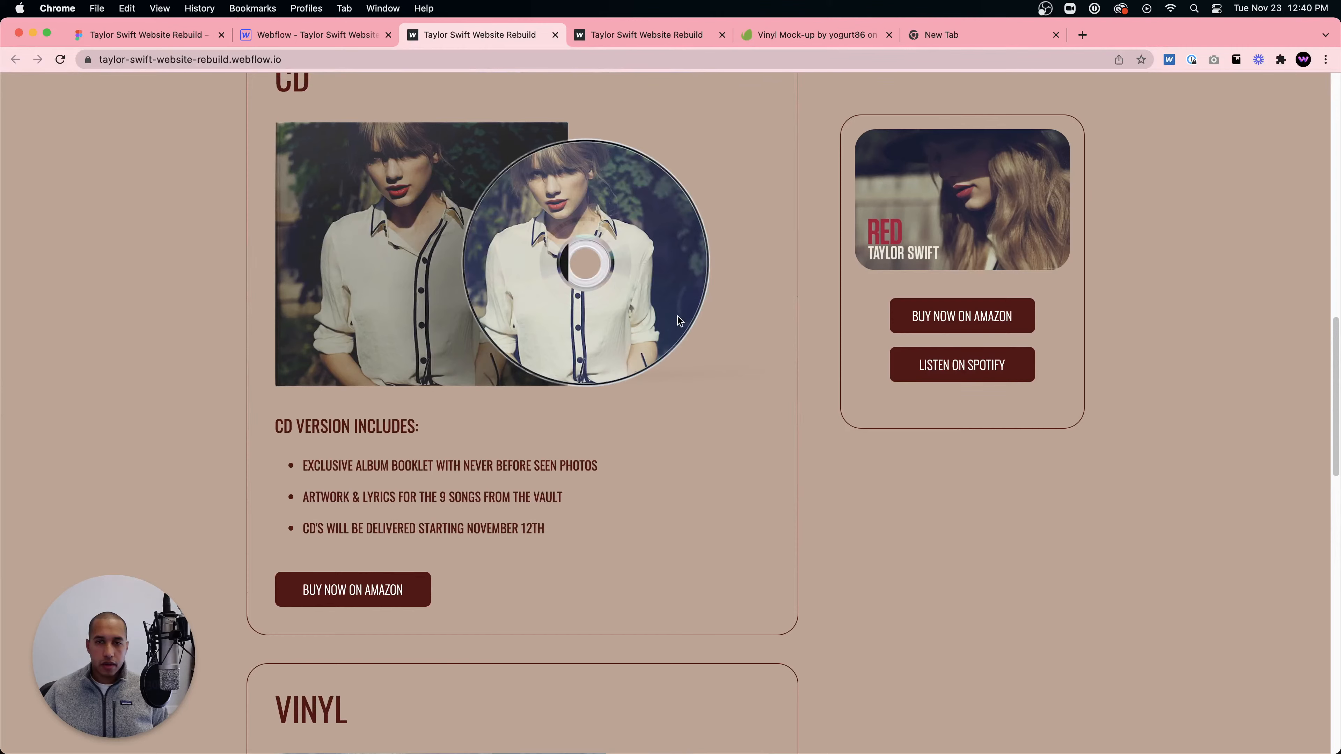
scroll(704, 313, "up", 4)
scroll(707, 321, "down", 2)
- Switch to Photoshop and bring up the Cd Cardboard Jewel Case Mockup2.psd document
mouse_move(716, 742)
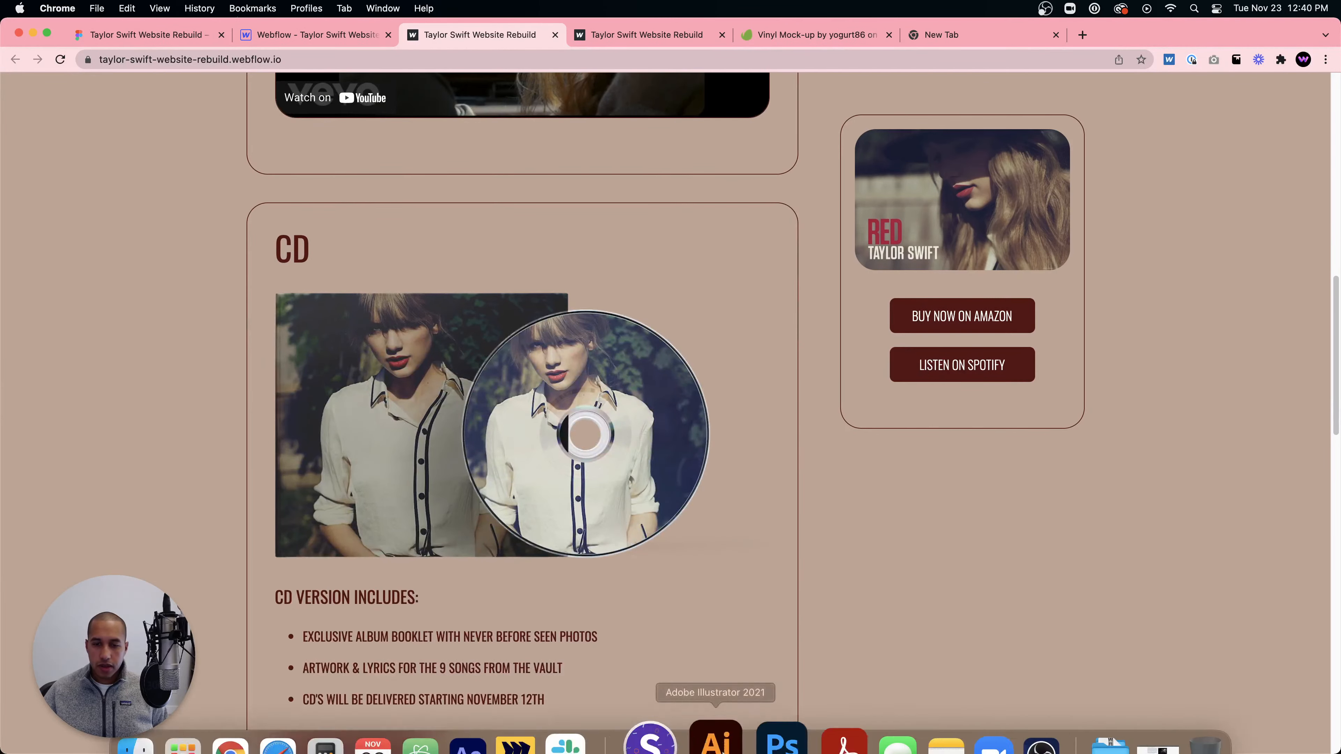
left_click(763, 740)
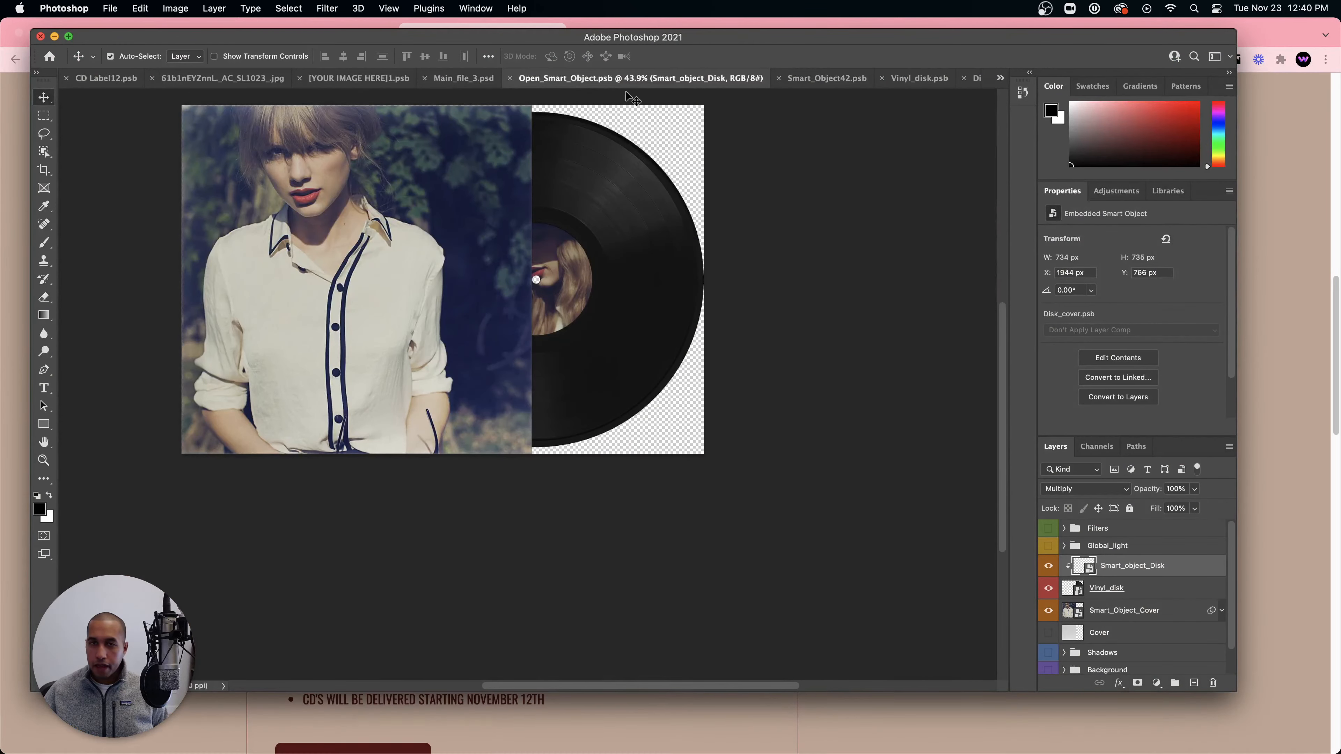
left_click(171, 79)
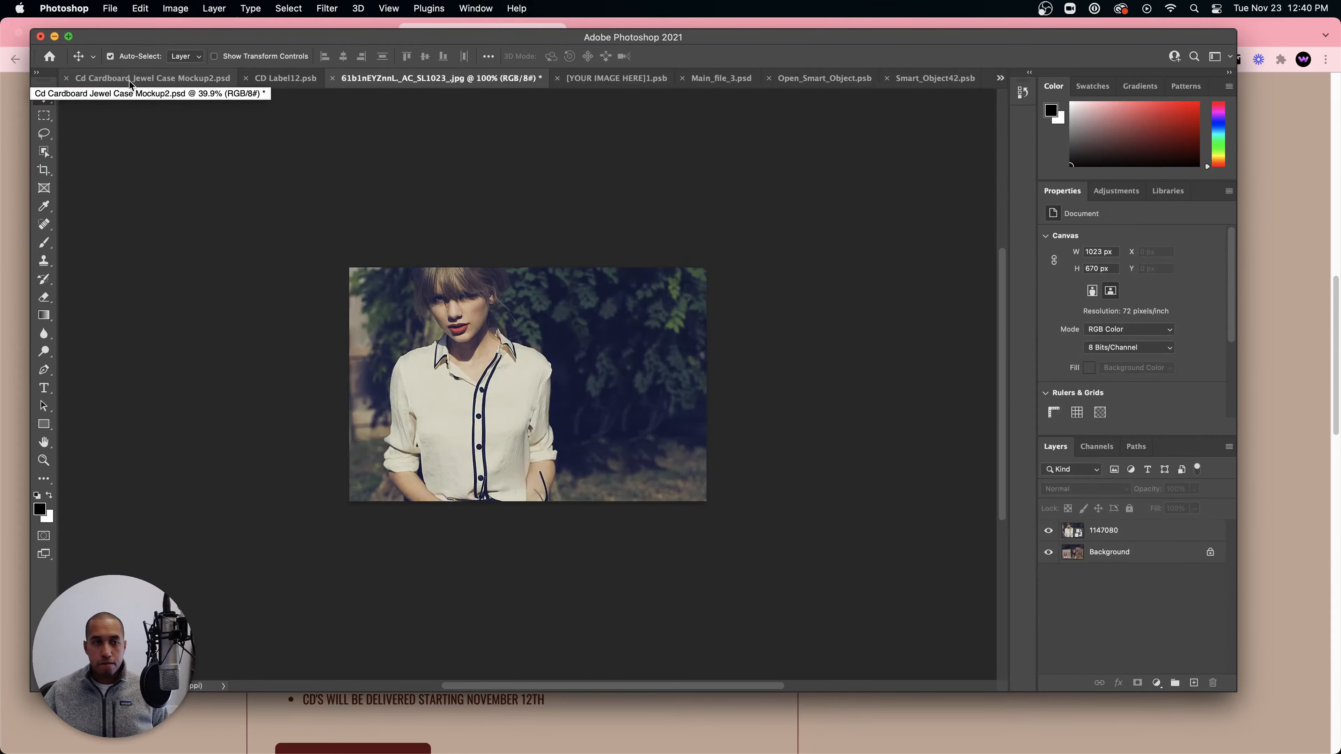
left_click(128, 80)
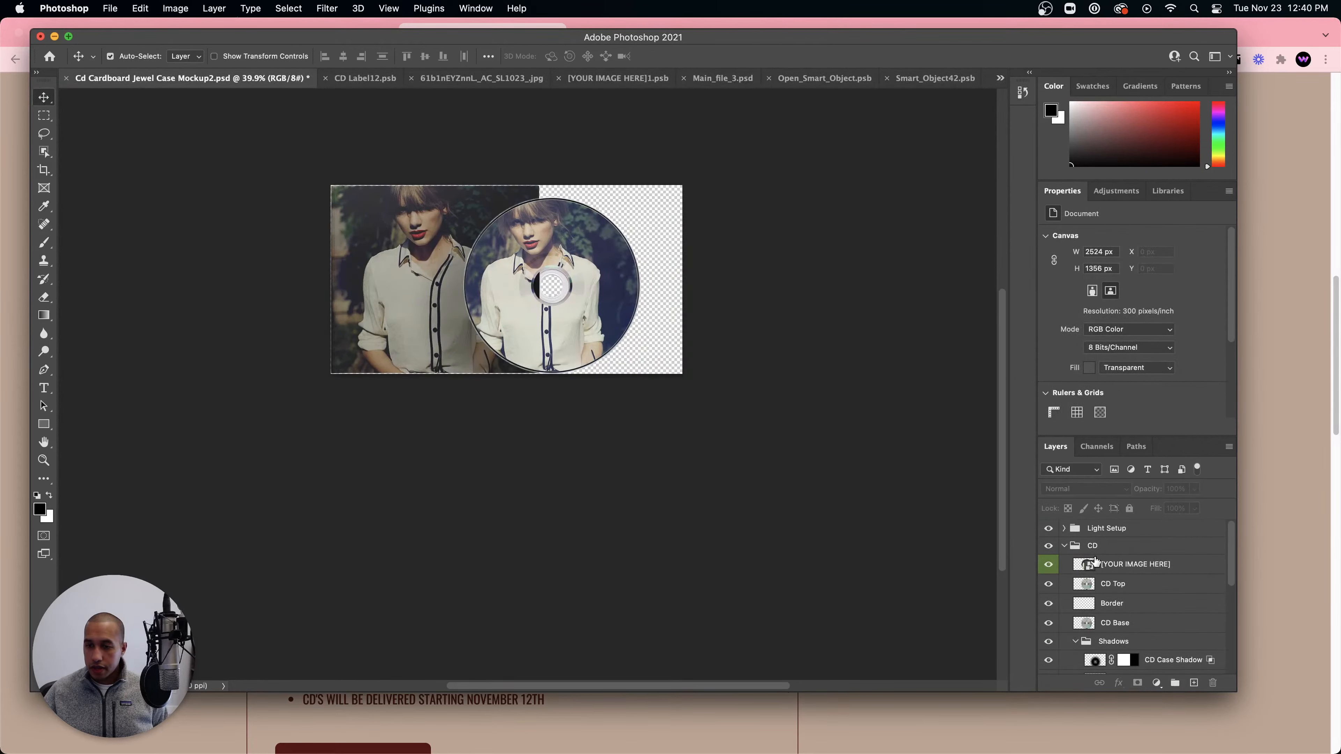
- Toggle the visibility of the CD's Shadows group and the Light Setup group to check their effect on the mockup
scroll(1058, 589, "down", 3)
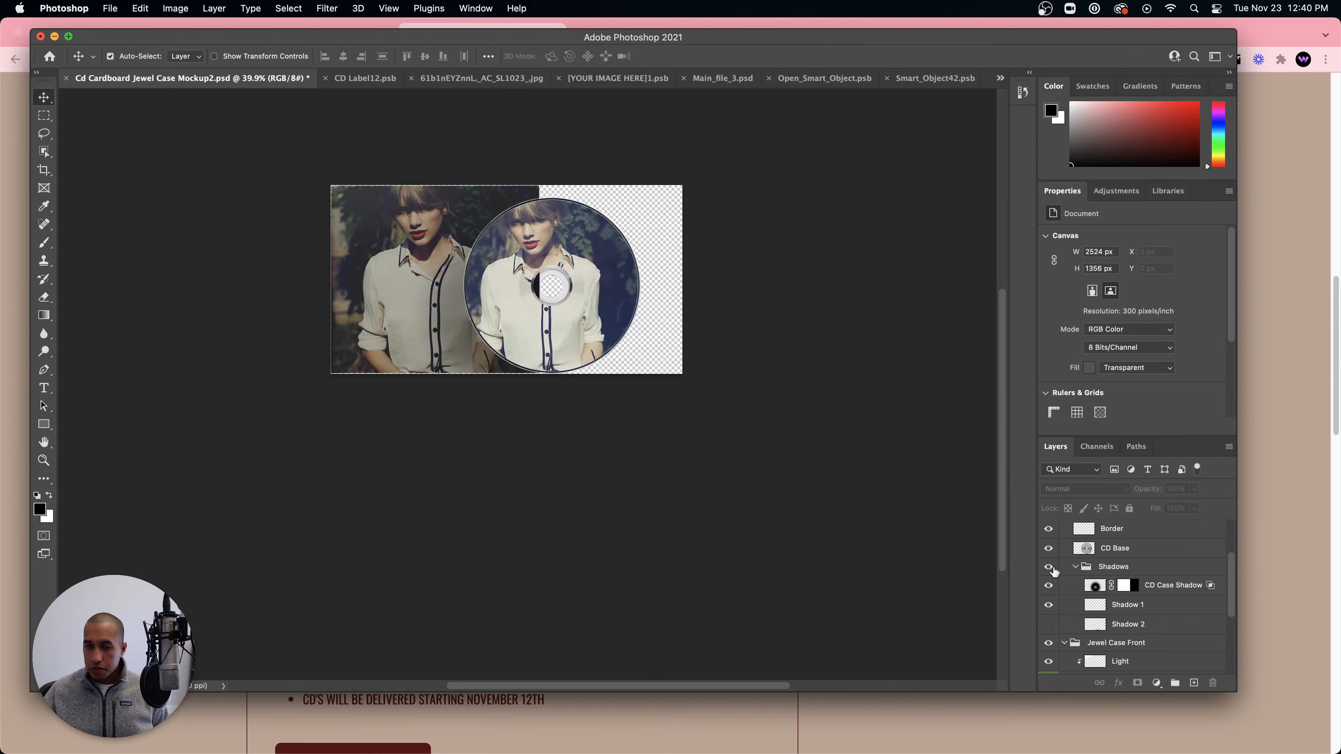
left_click(1049, 567)
left_click(1049, 567)
scroll(1052, 565, "up", 3)
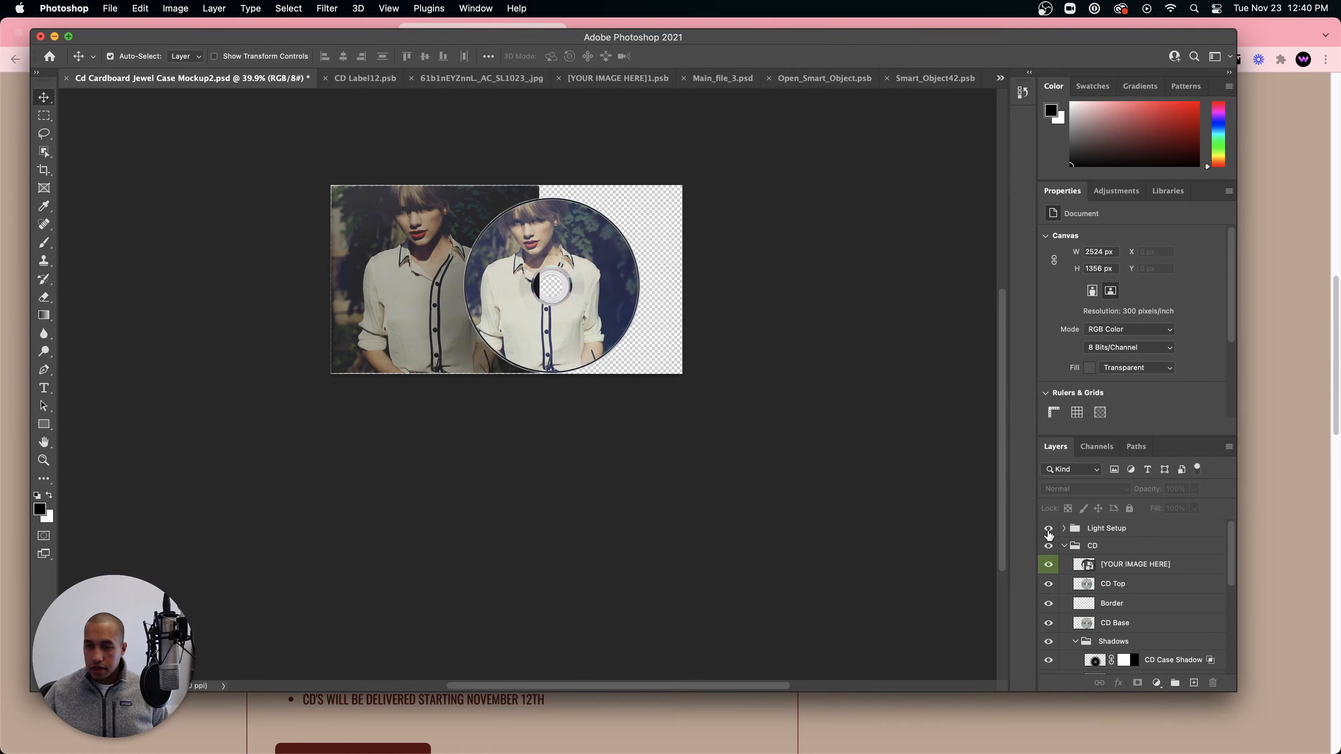
left_click(1050, 529)
left_click(1049, 529)
- Go through the Jewel Case Front and CD shadow layers, toggling their visibility to find which one casts the stray shadow
scroll(1061, 581, "down", 4)
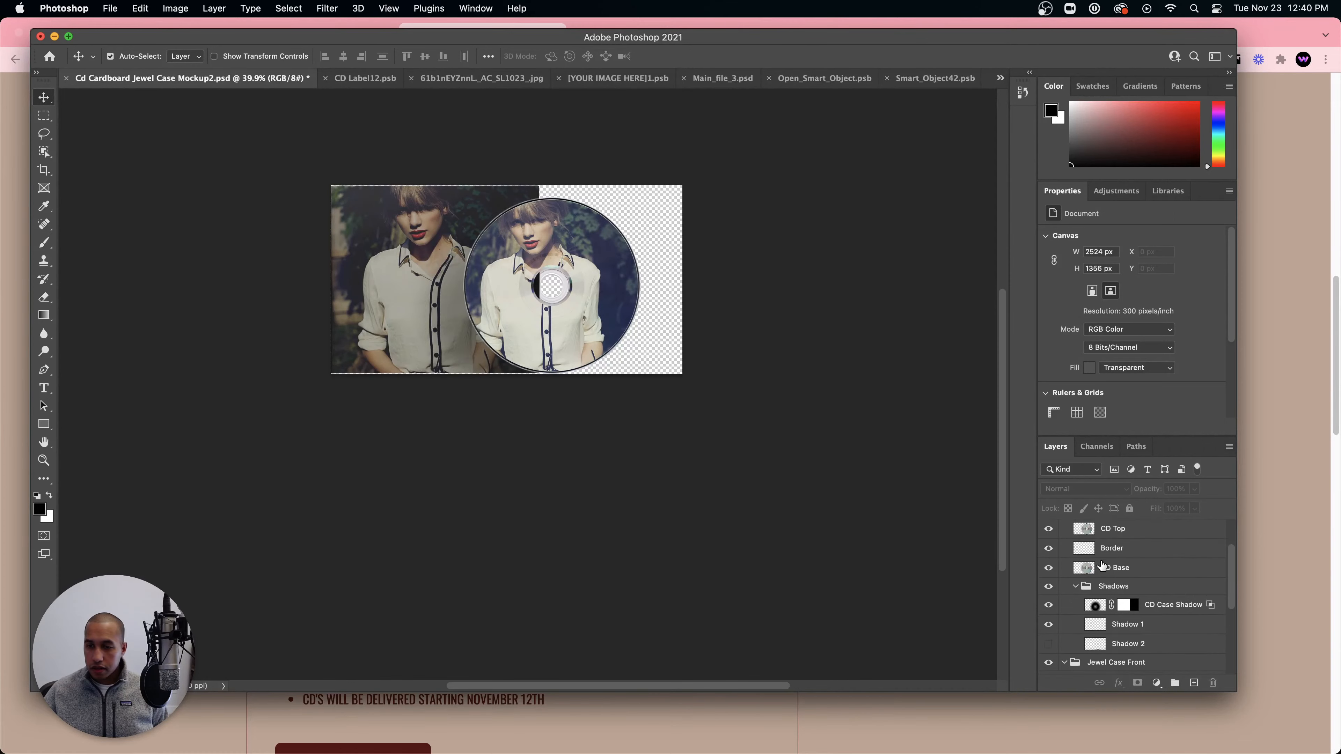
scroll(1072, 626, "down", 5)
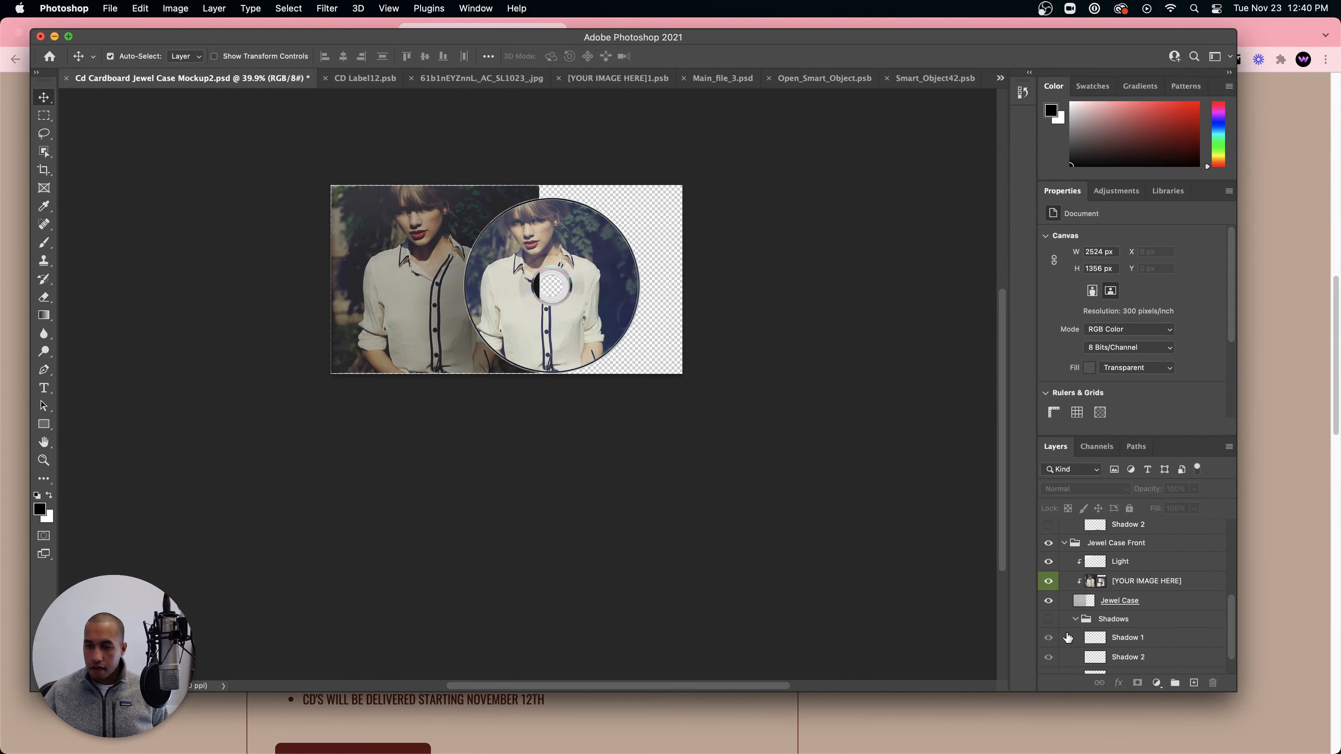
scroll(1051, 615, "down", 1)
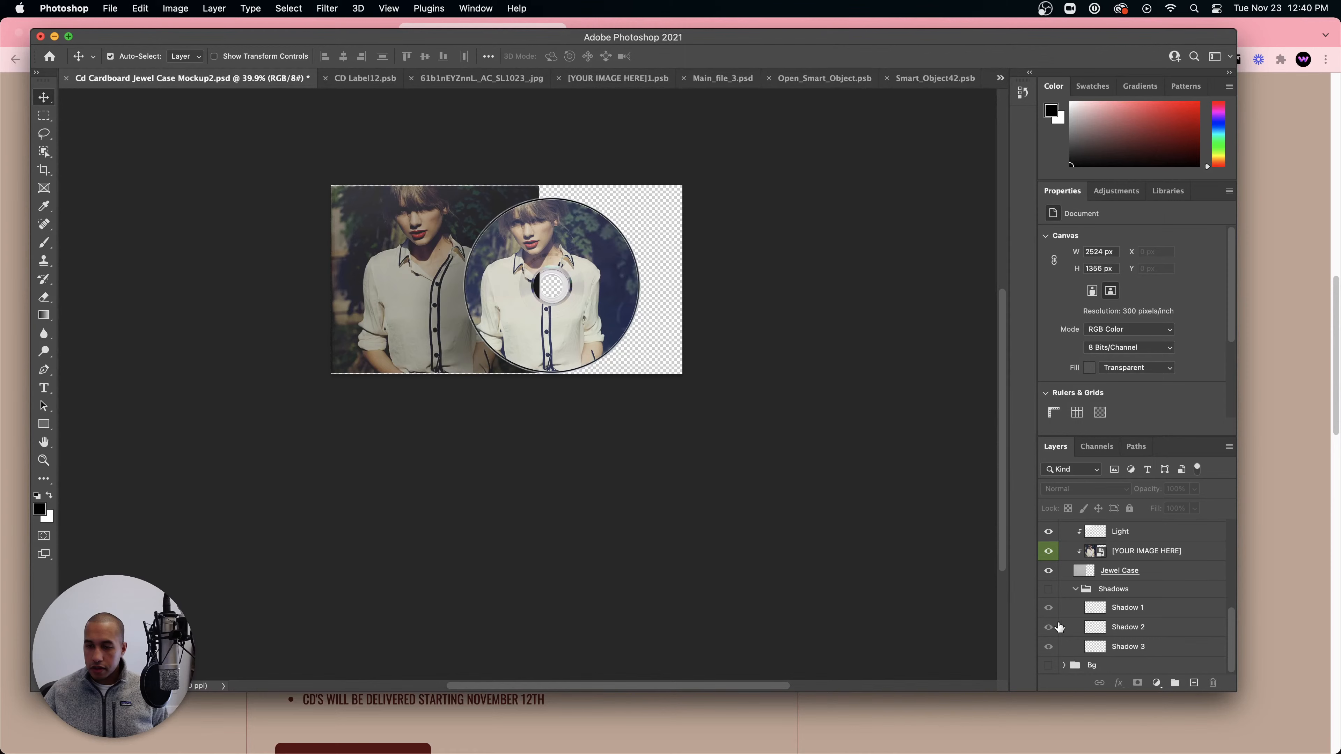
left_click(1049, 573)
scroll(1048, 550, "up", 1)
left_click(1048, 539)
scroll(1051, 549, "up", 3)
left_click(1050, 538)
left_click(1050, 538)
scroll(1054, 550, "up", 10)
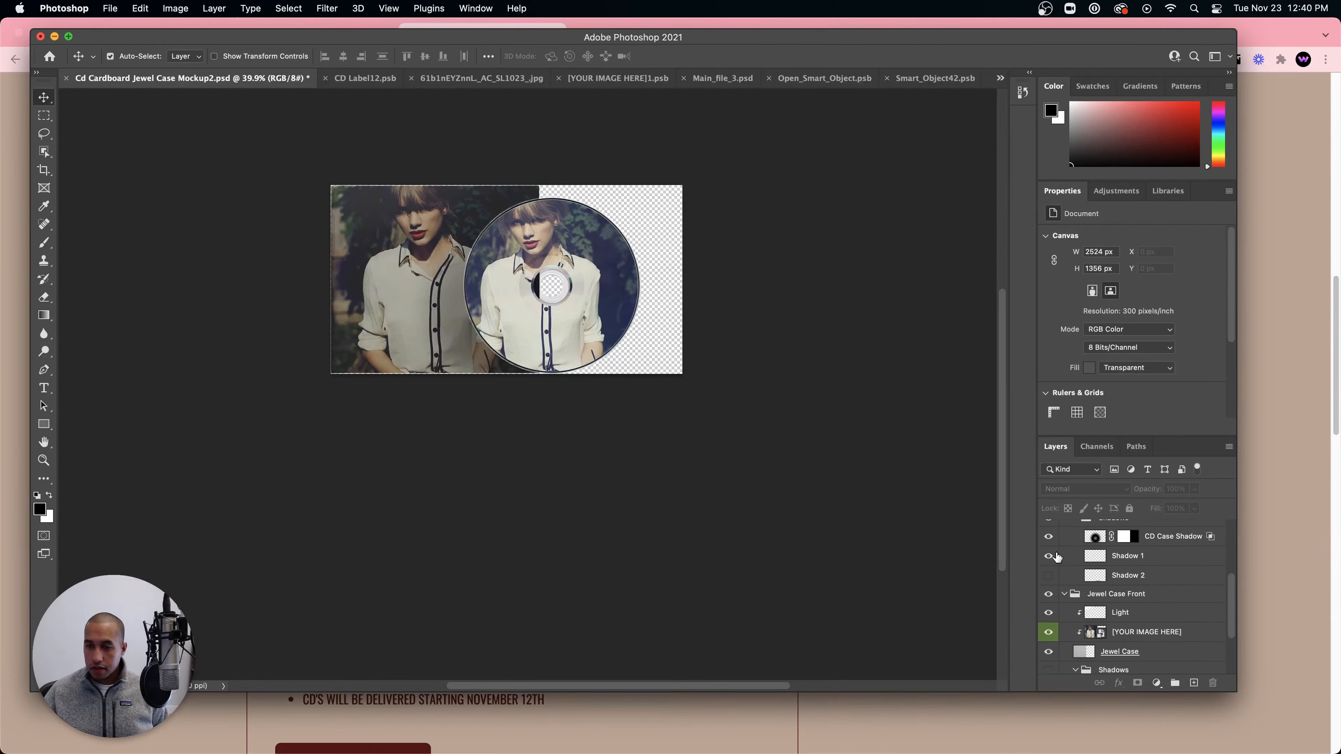
left_click(1049, 538)
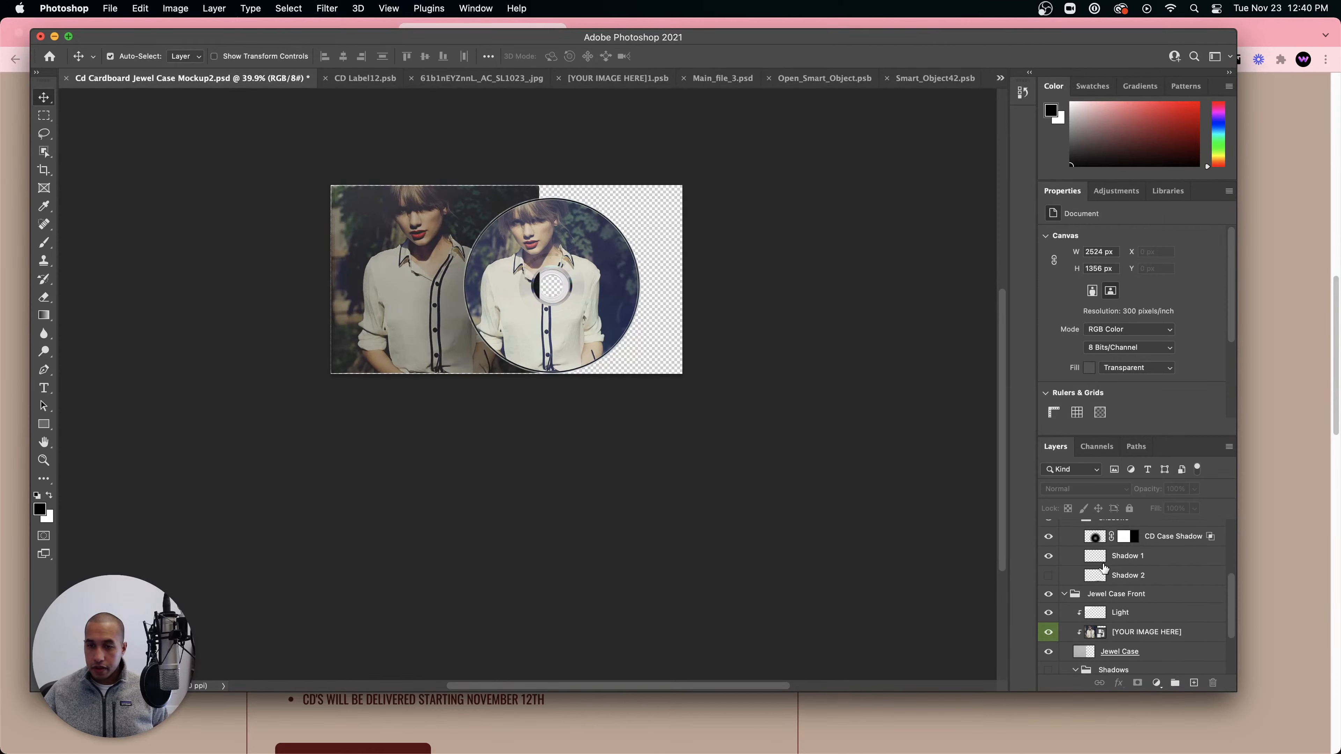
- Hide the Shadow 1 layer in the CD's Shadows group, checking the disc's edge up close
left_click(1049, 556)
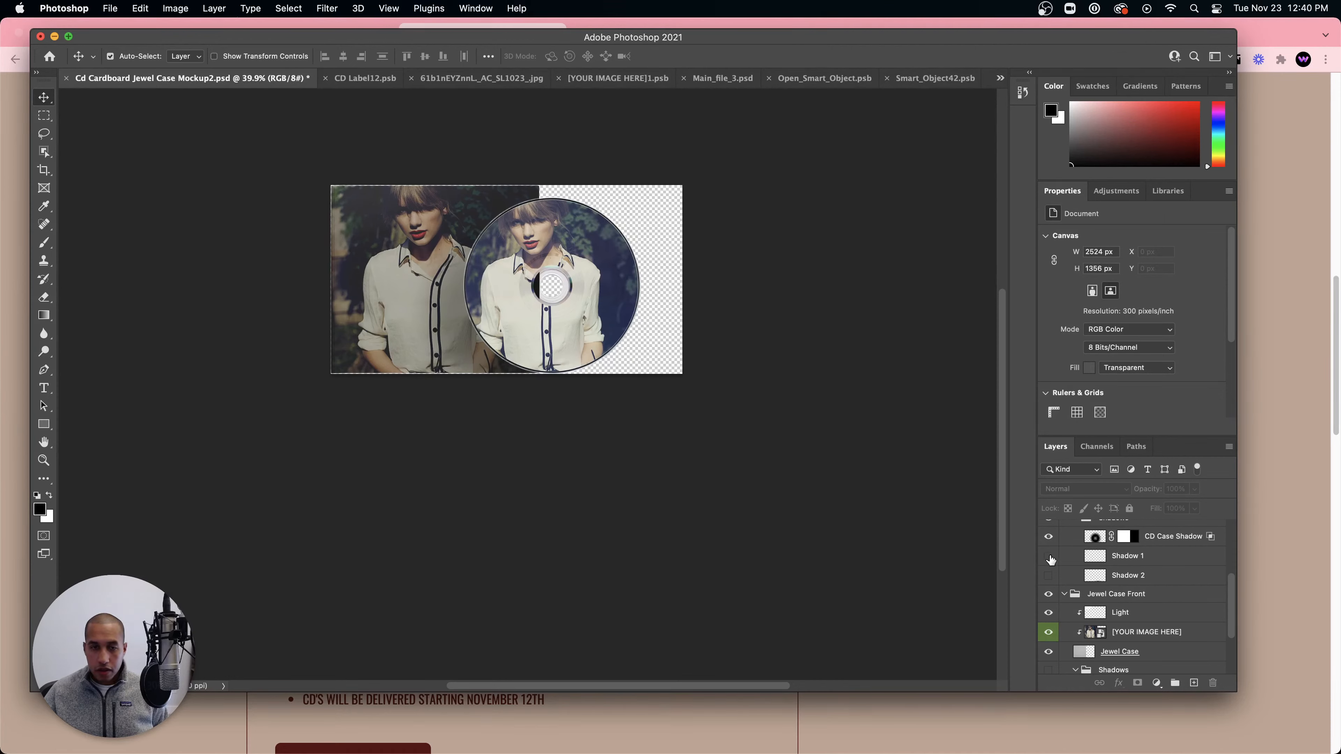
scroll(651, 292, "left", 2)
scroll(651, 292, "up", 5)
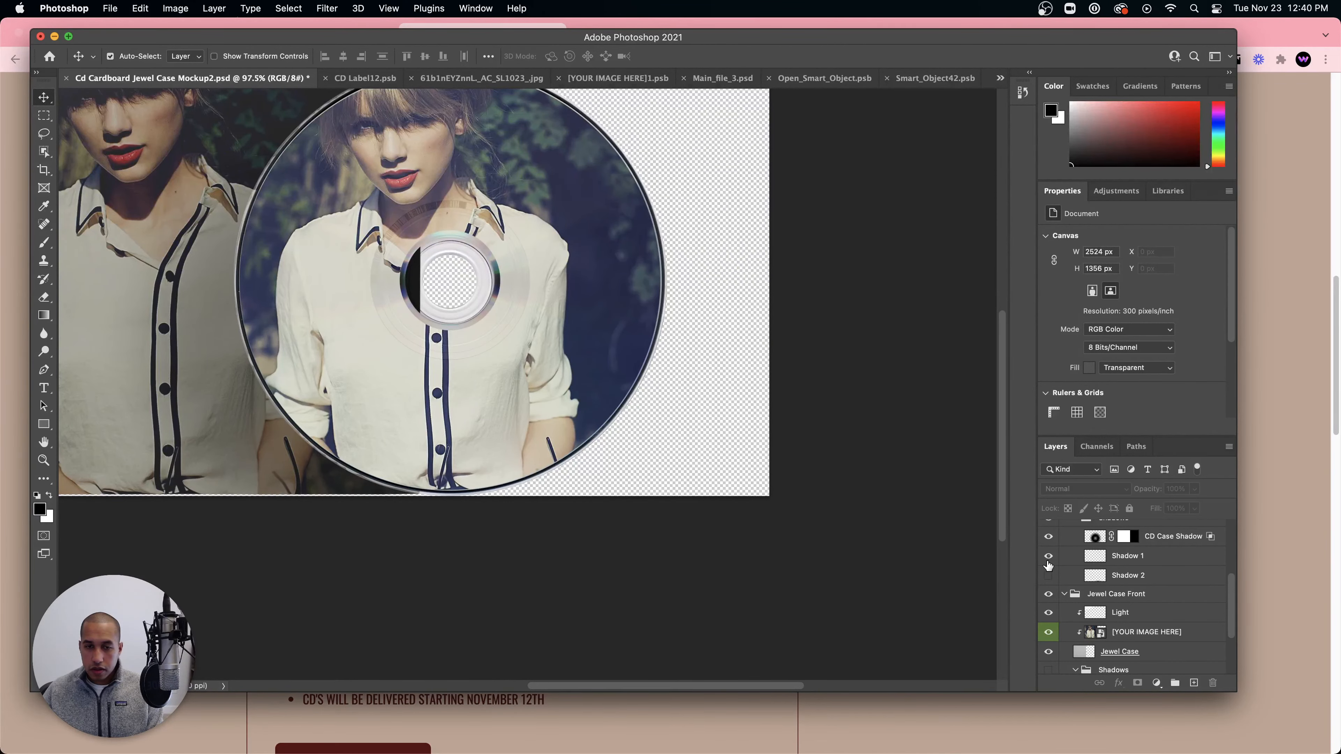
scroll(935, 506, "down", 5)
scroll(821, 492, "up", 3)
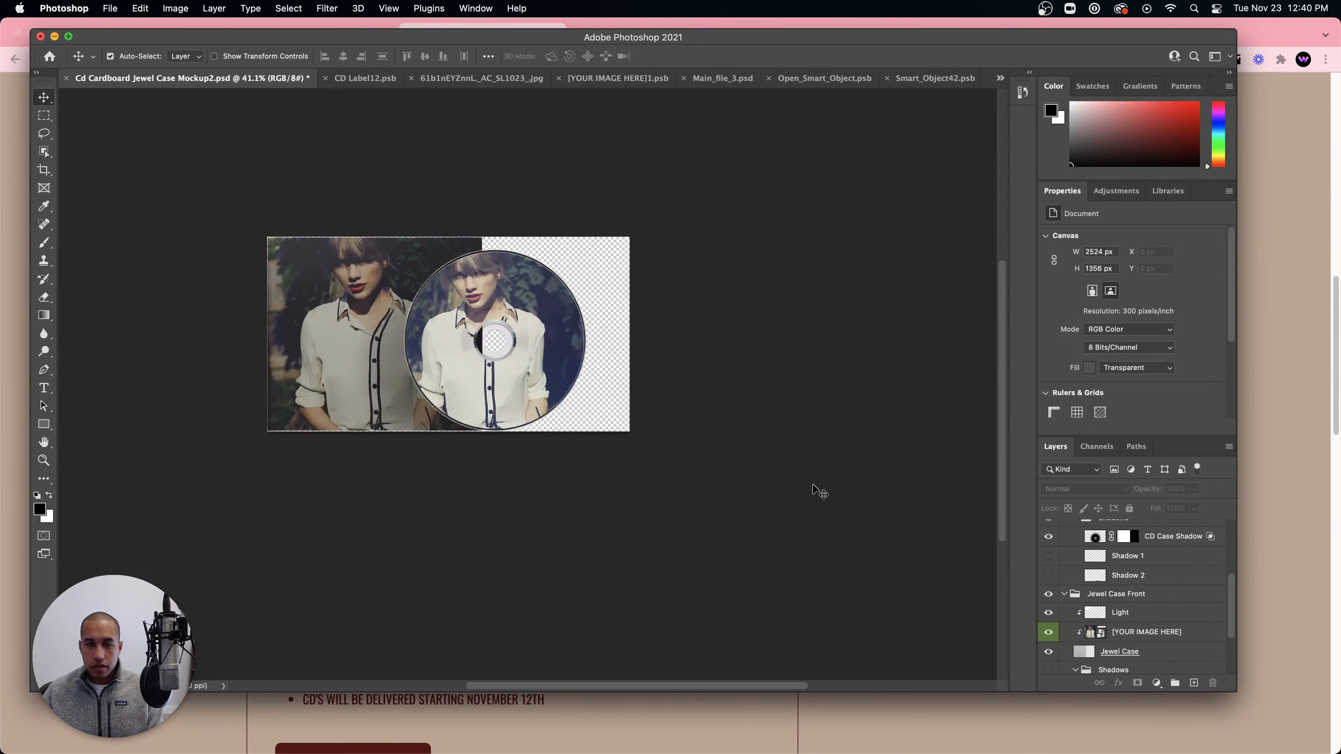
- Trim the canvas based on transparent pixels on the top, bottom, left and right sides
left_click(176, 8)
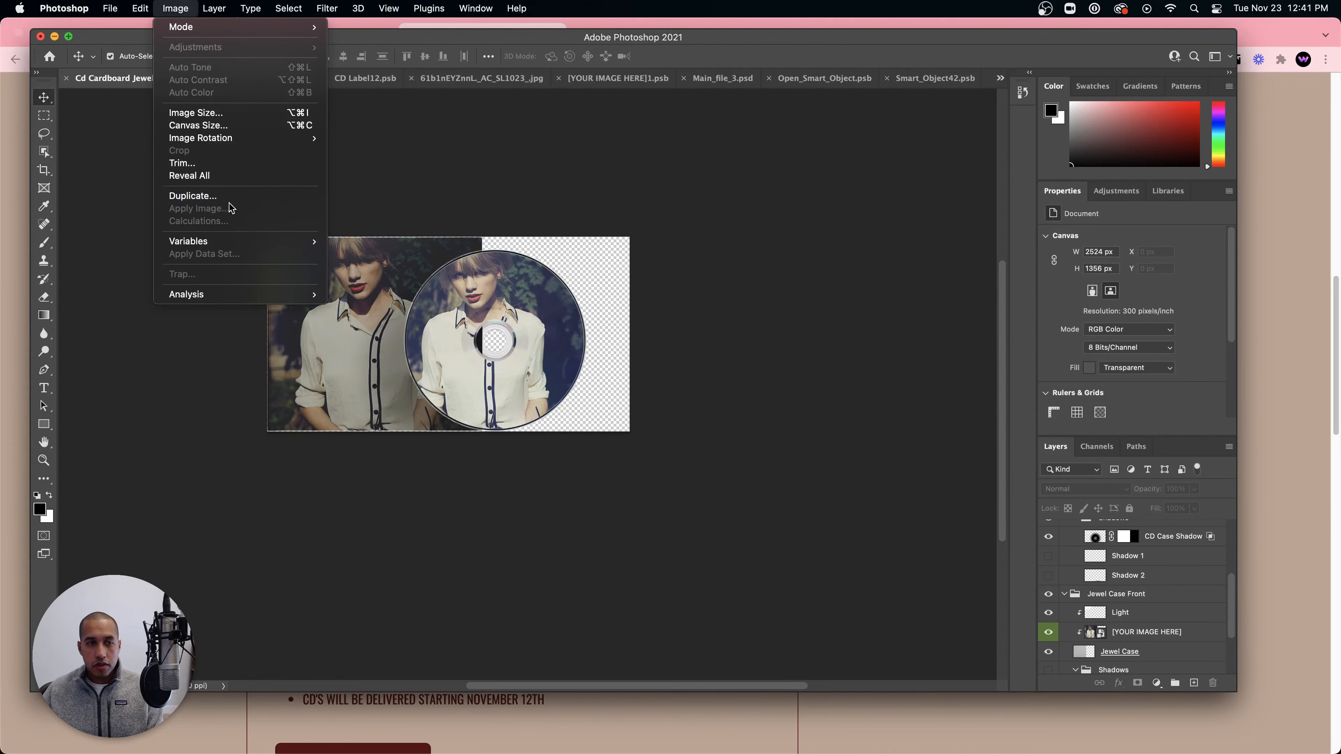
left_click(204, 163)
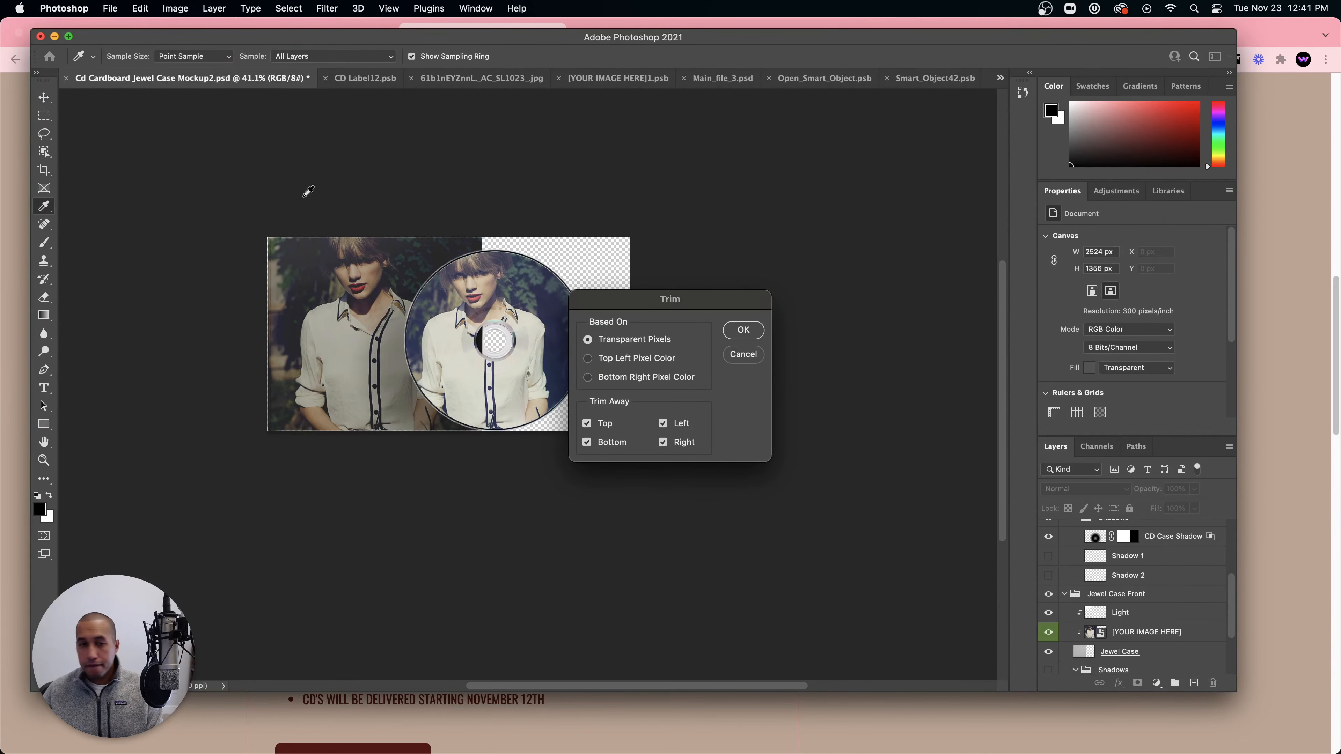
left_click(727, 324)
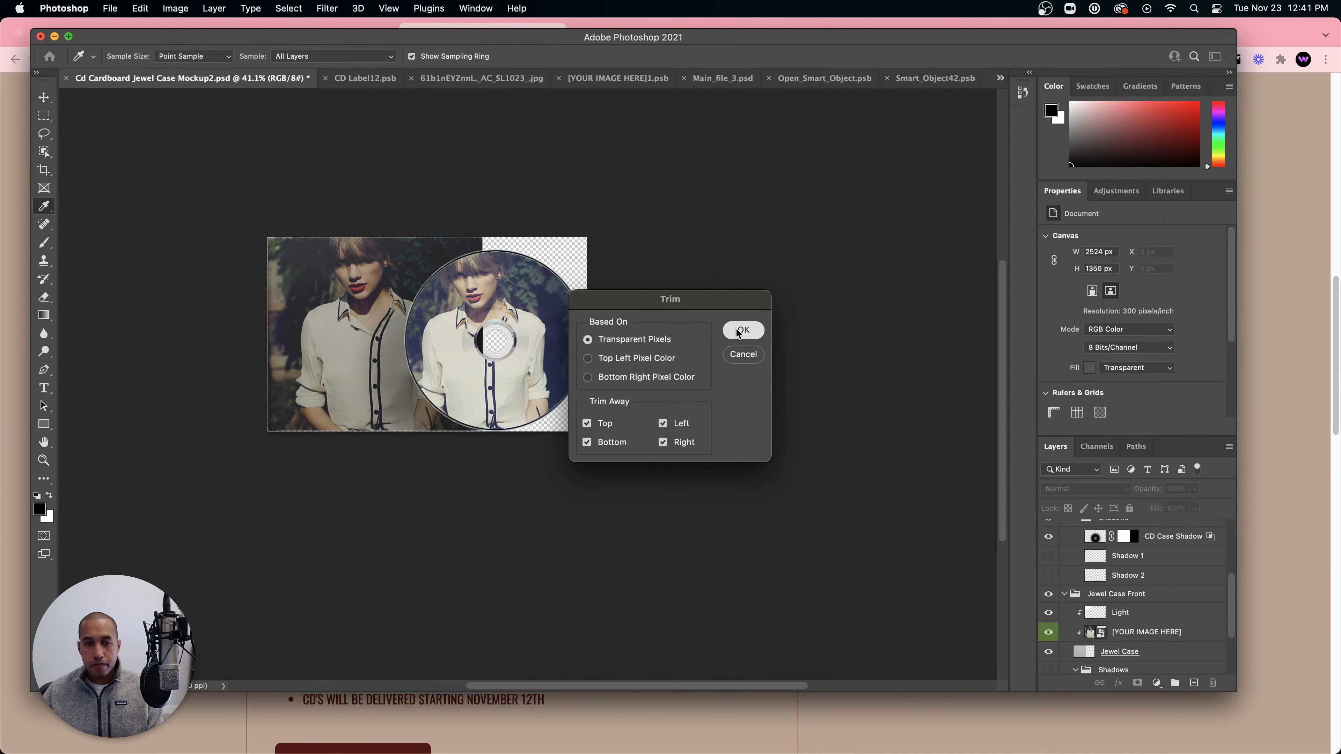
- Quick-export the trimmed mockup as a PNG to its mockup folder, replacing the existing Cd Cardboard Jewel Case Mockup2 file
left_click(109, 8)
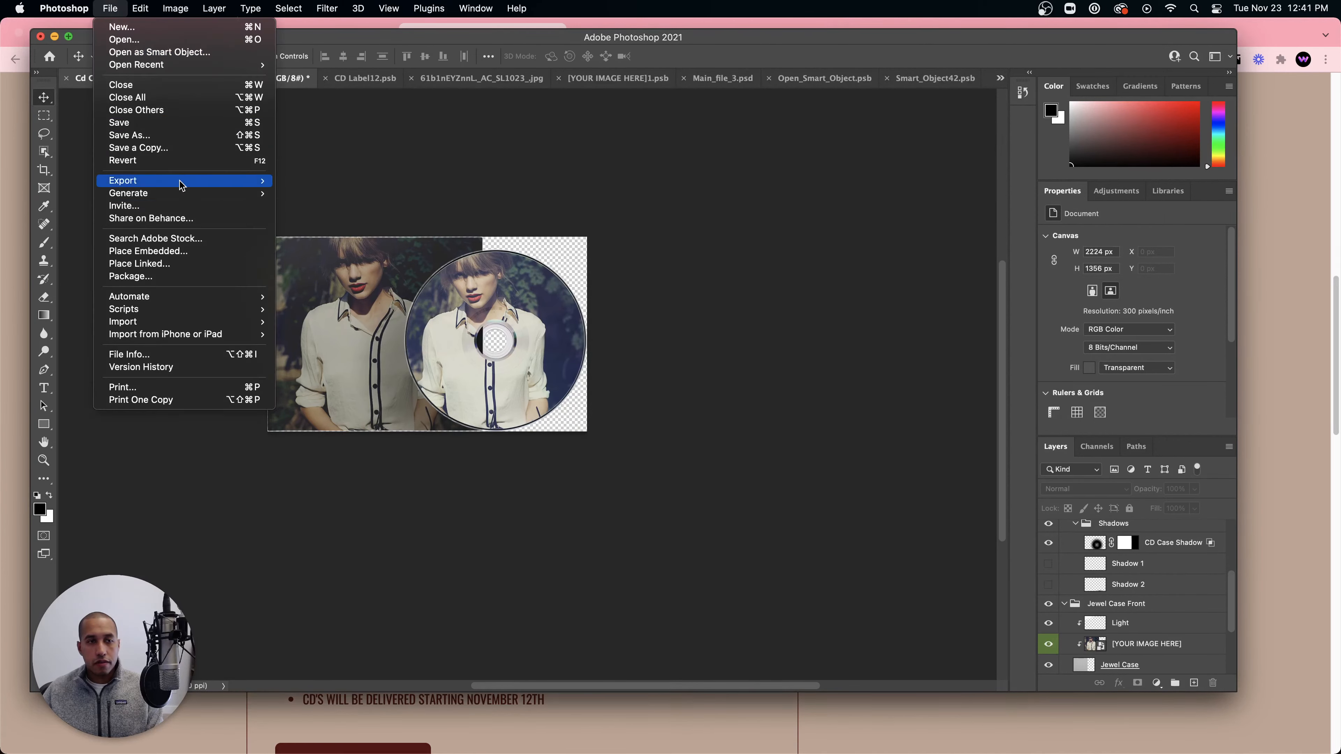
mouse_move(196, 183)
left_click(290, 182)
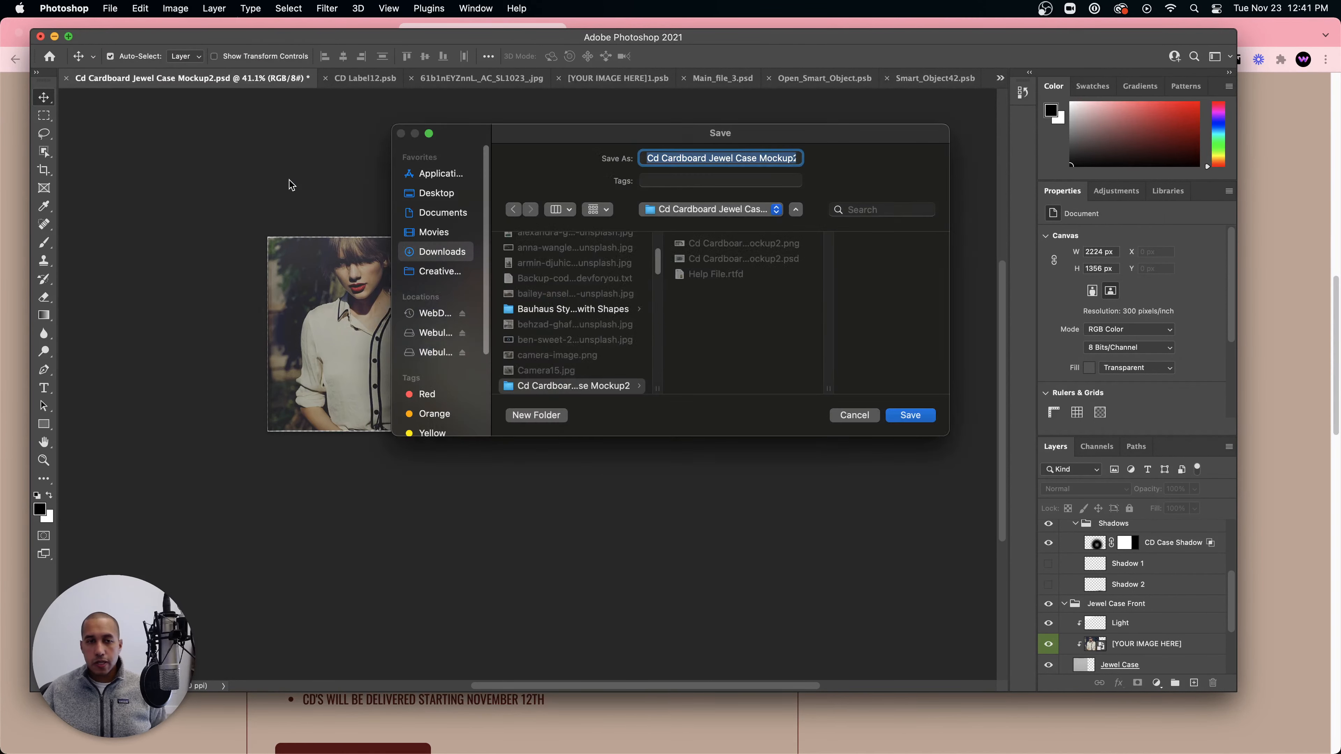
left_click(907, 417)
left_click(726, 359)
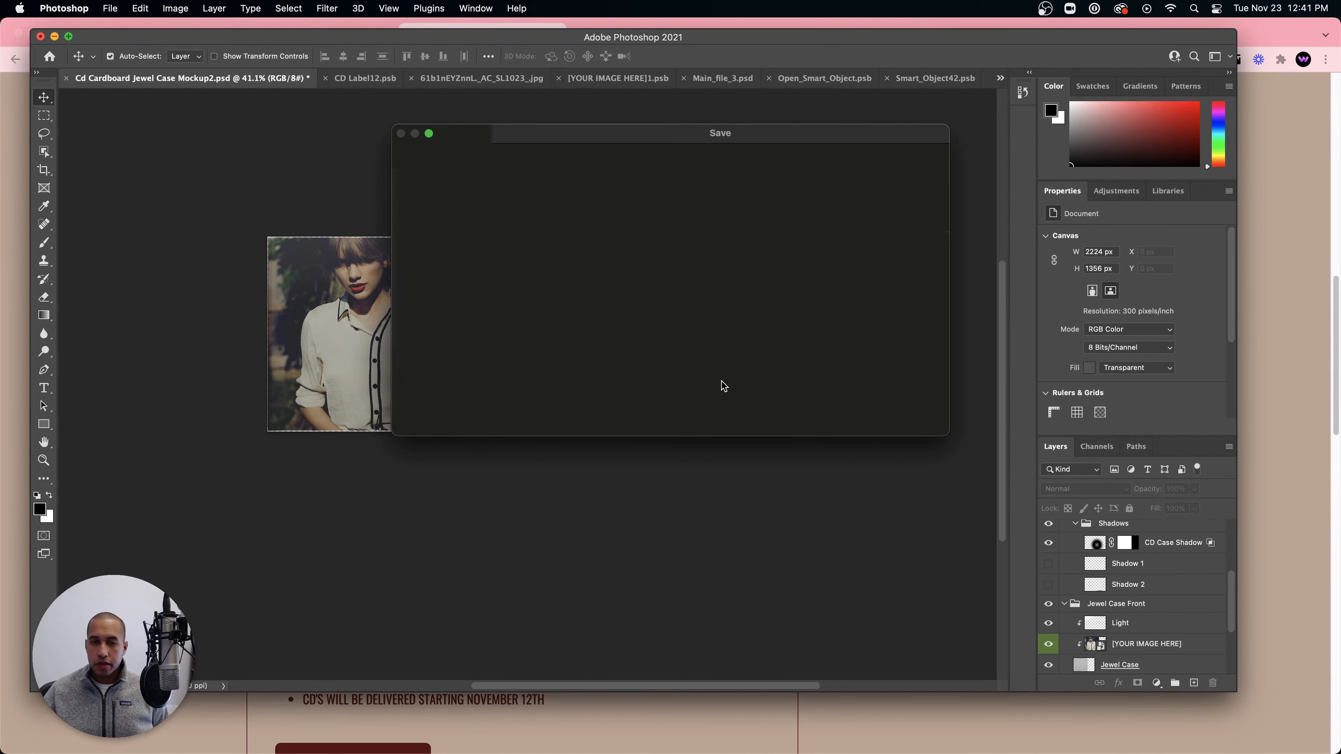
- Switch to the Webflow Designer in Chrome and show the site's image assets
left_click(342, 748)
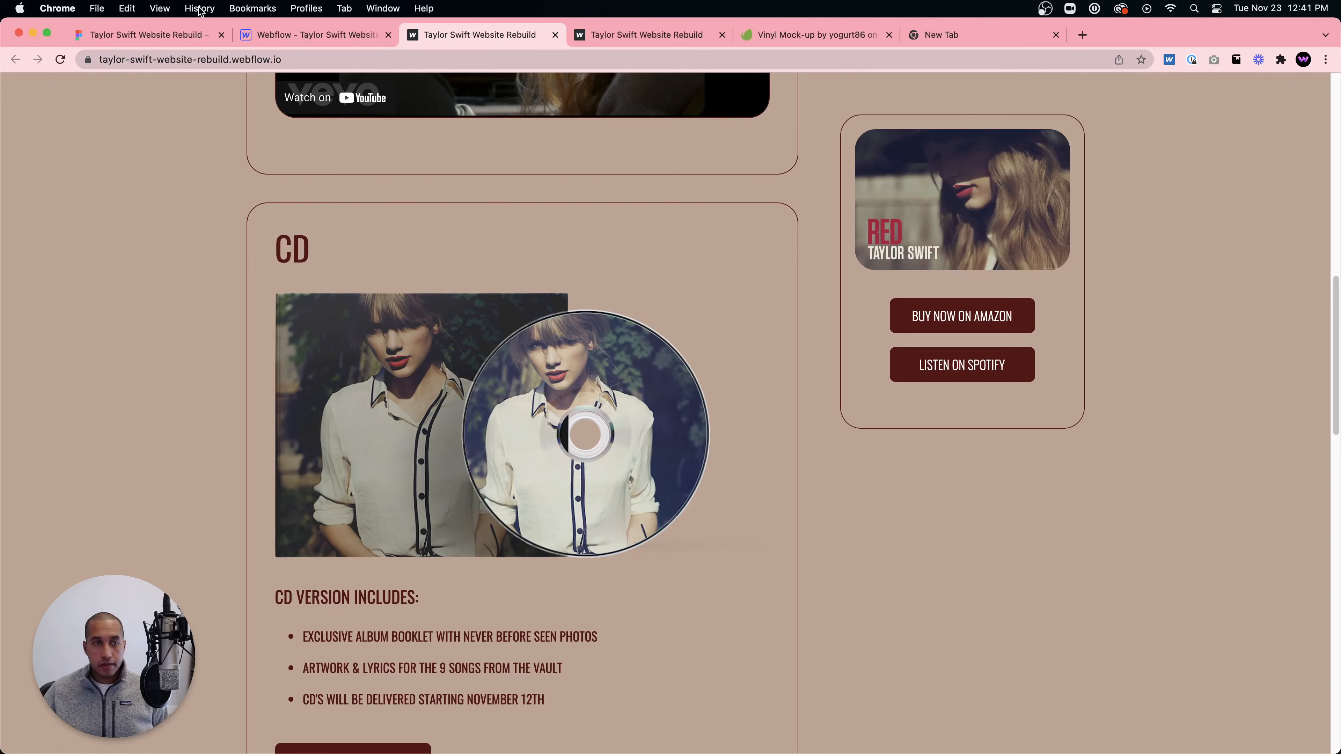
left_click(307, 36)
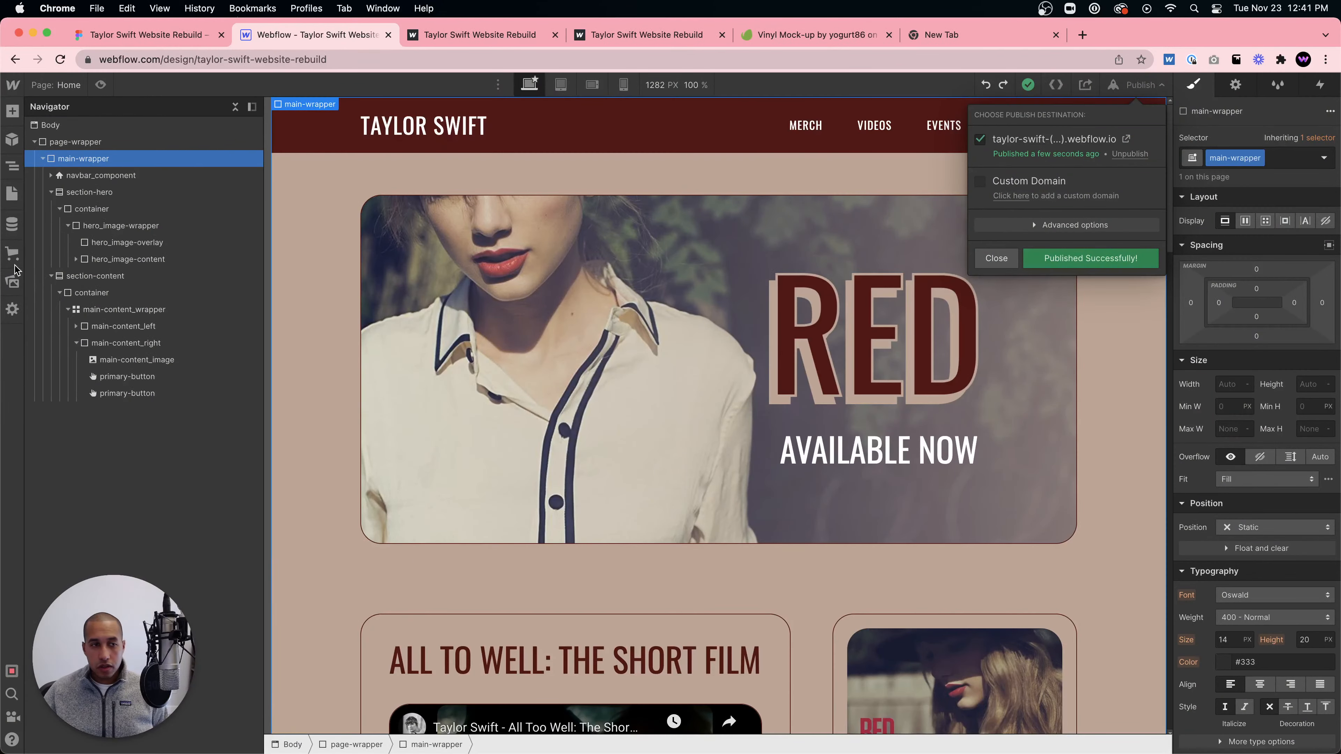
left_click(11, 281)
left_click(11, 281)
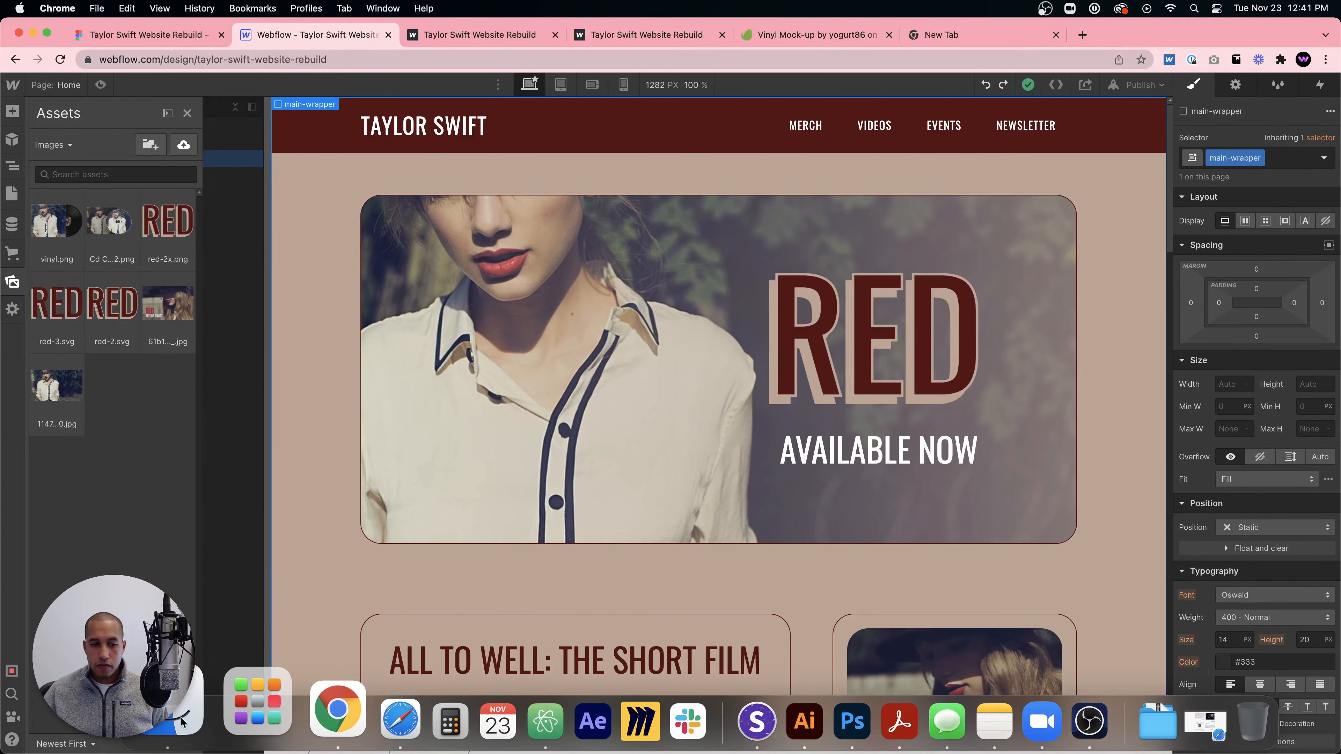
- Switch to Finder and rename the exported mockup PNG as cd.png, closing its info window
left_click(183, 722)
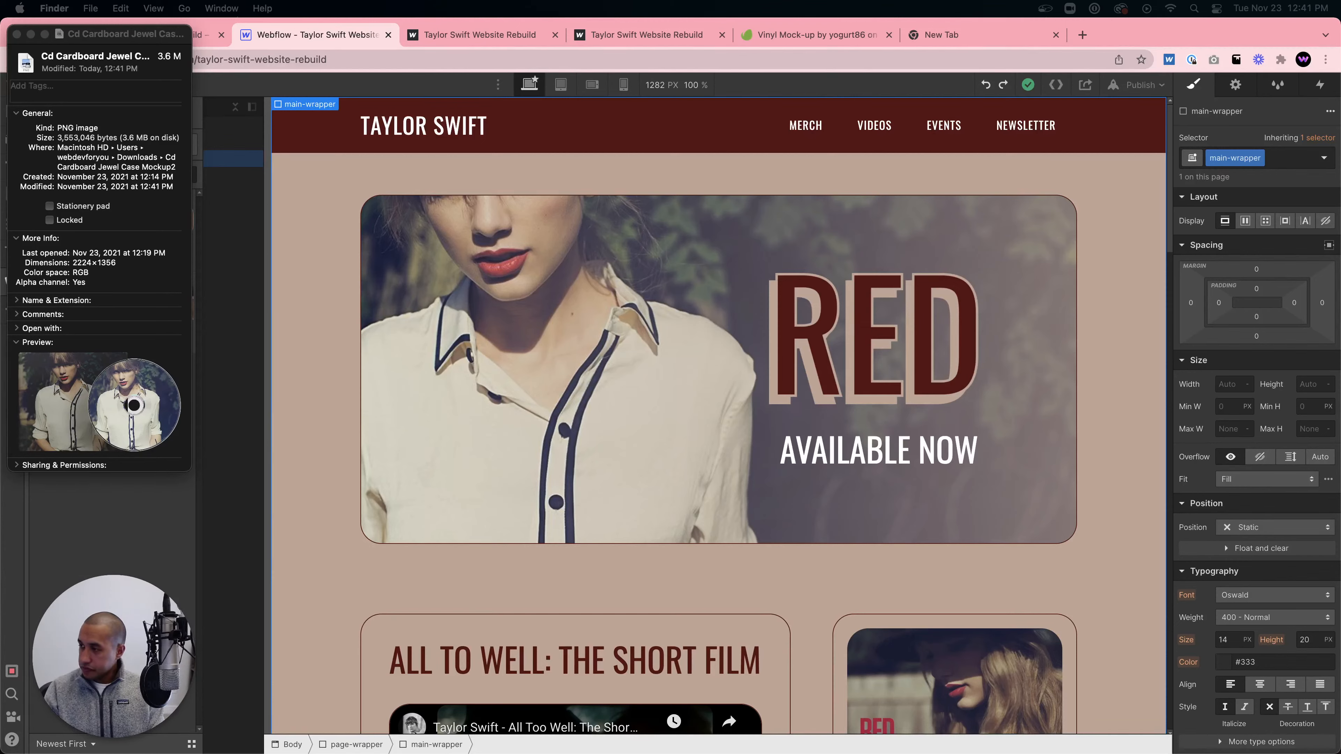
key("Return")
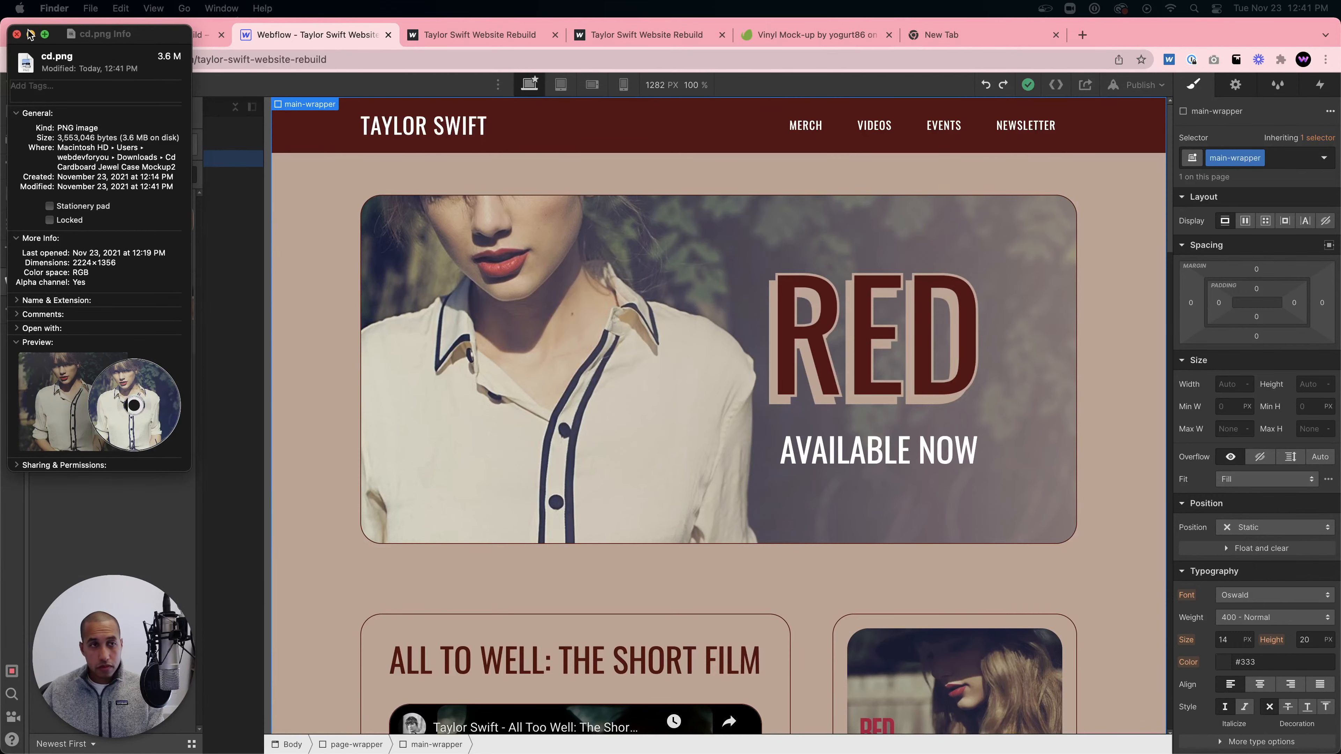
left_click(17, 35)
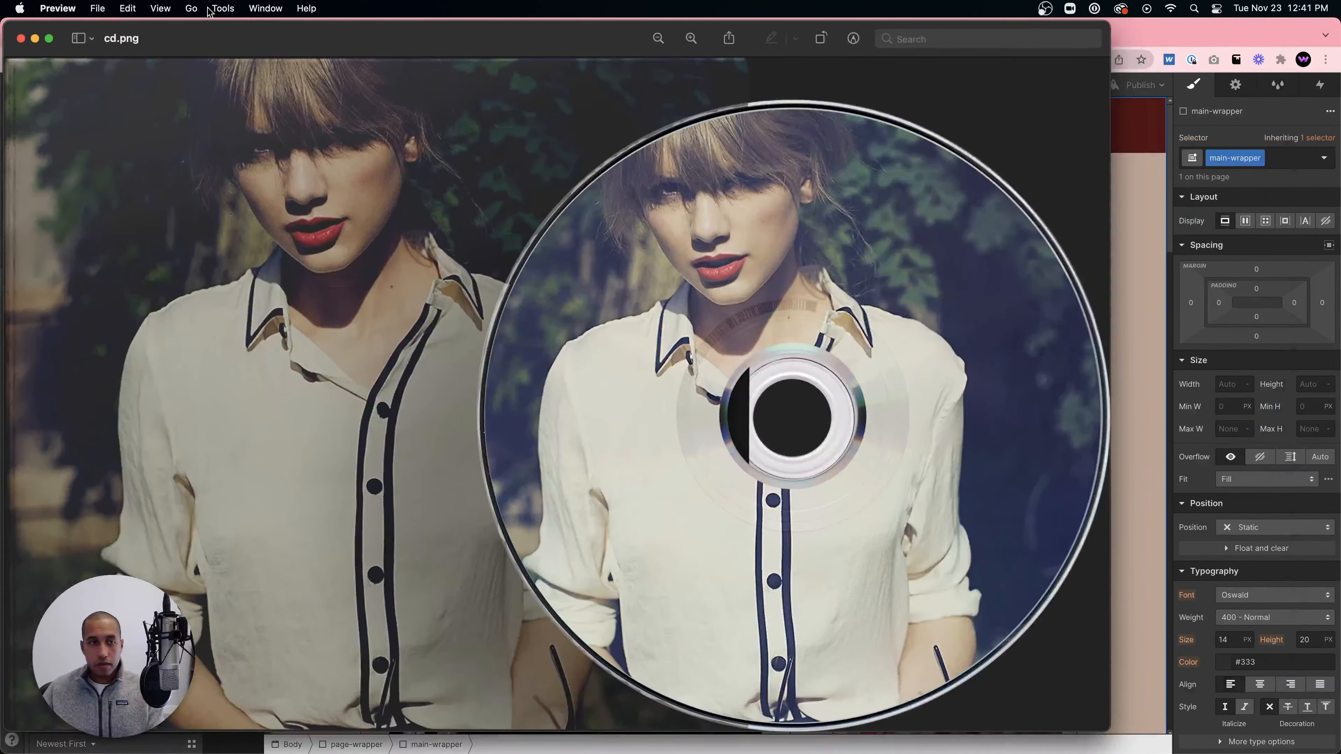
- Resize cd.png in Preview to a width of 1000 pixels, scaled proportionally, and close the image
left_click(213, 9)
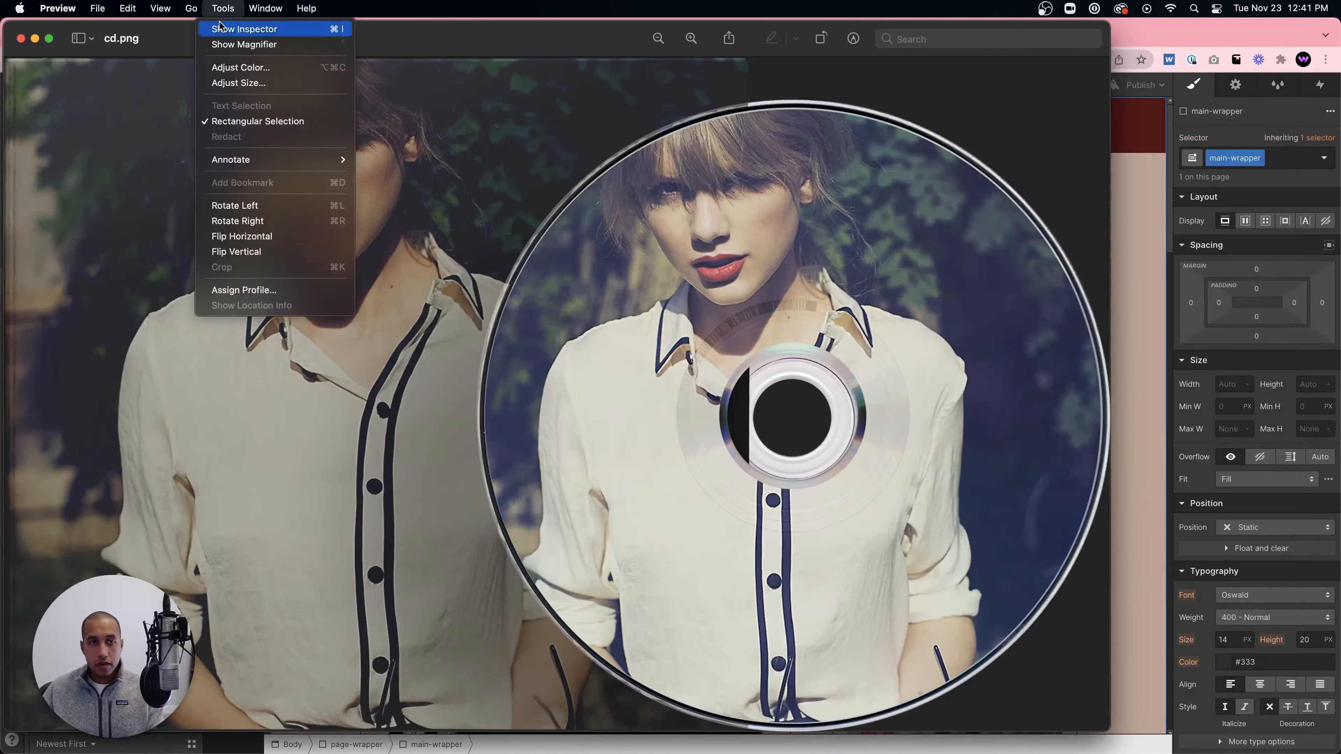
left_click(240, 85)
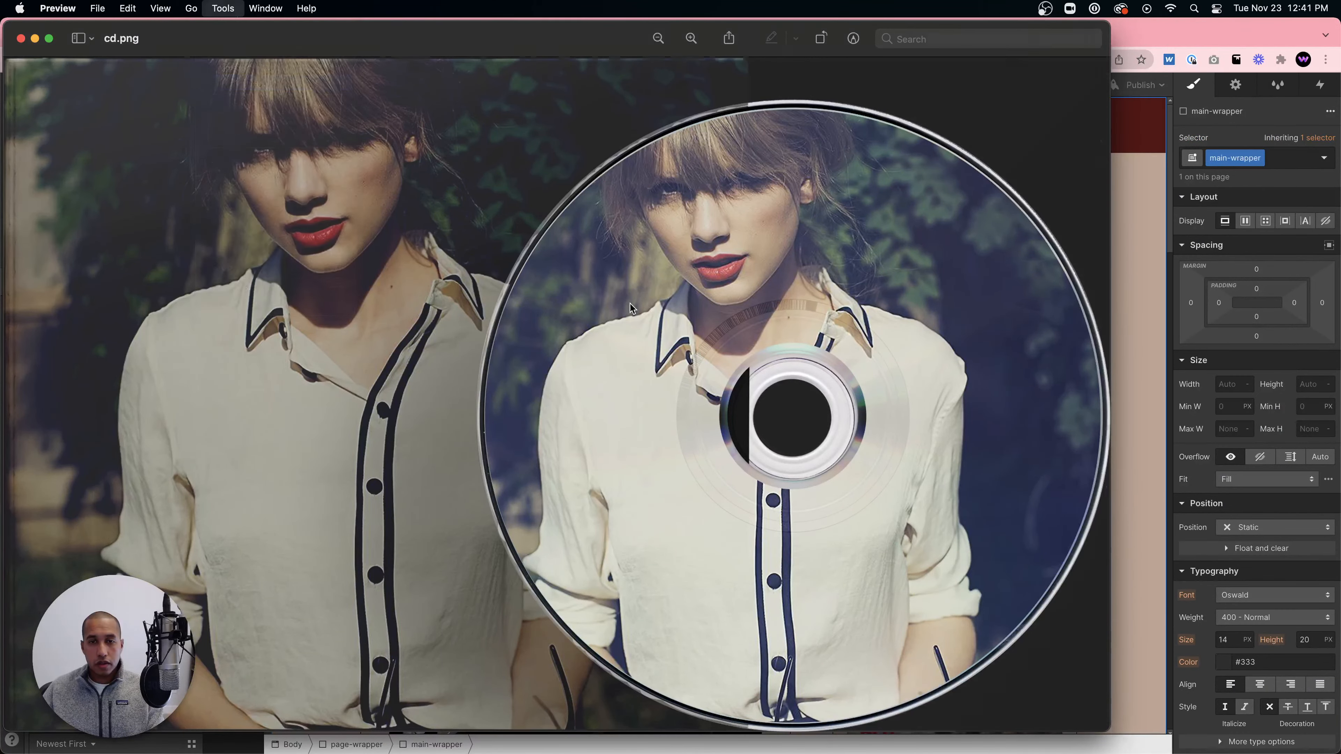
type("1000")
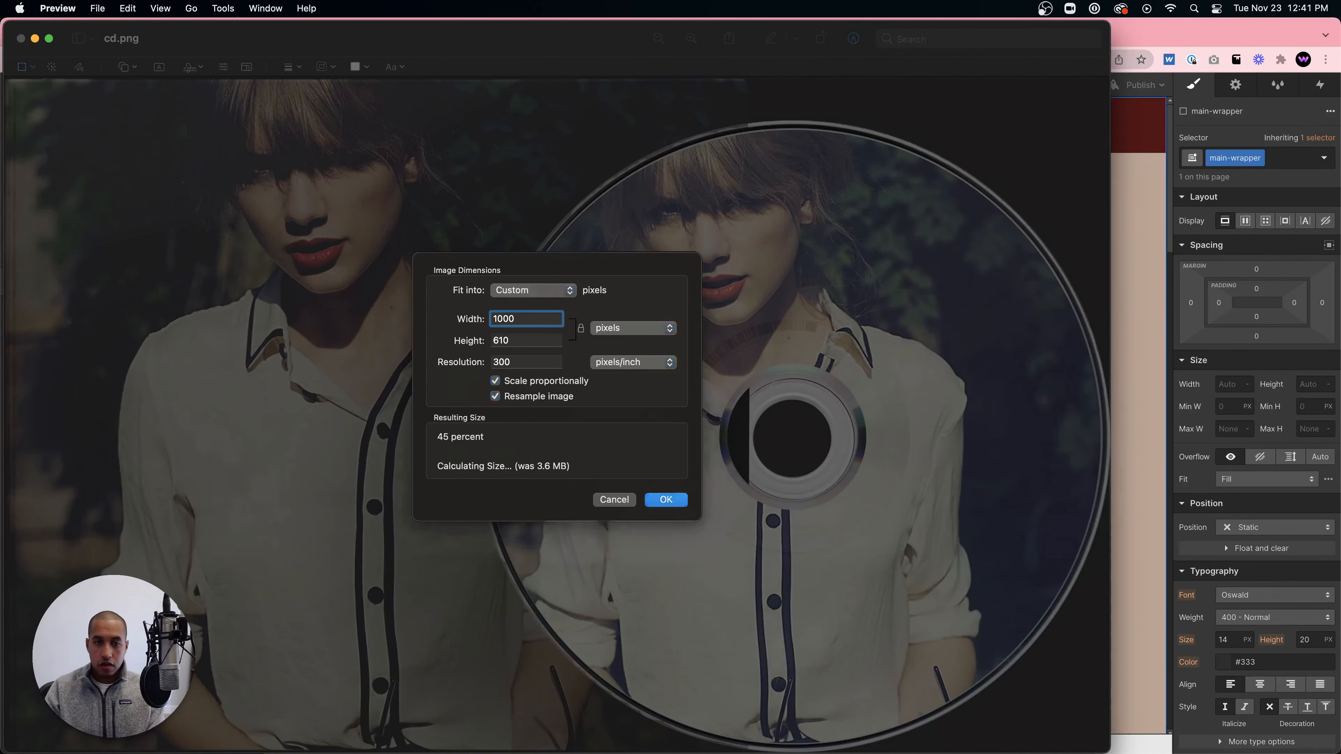
key("Return")
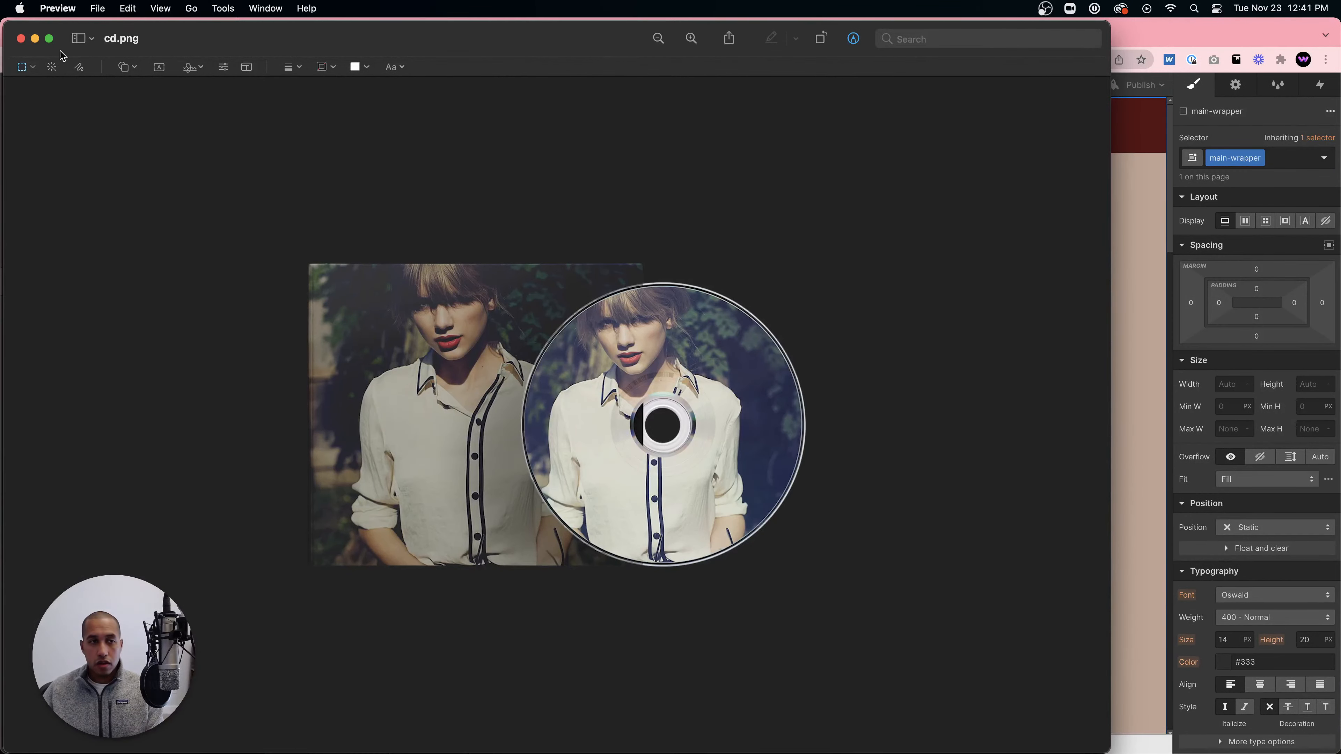
left_click(21, 39)
- Delete the old Cd Cardboard Jewel Case Mockup2.png from Webflow's assets and upload cd.png
left_click(88, 225)
left_click(80, 200)
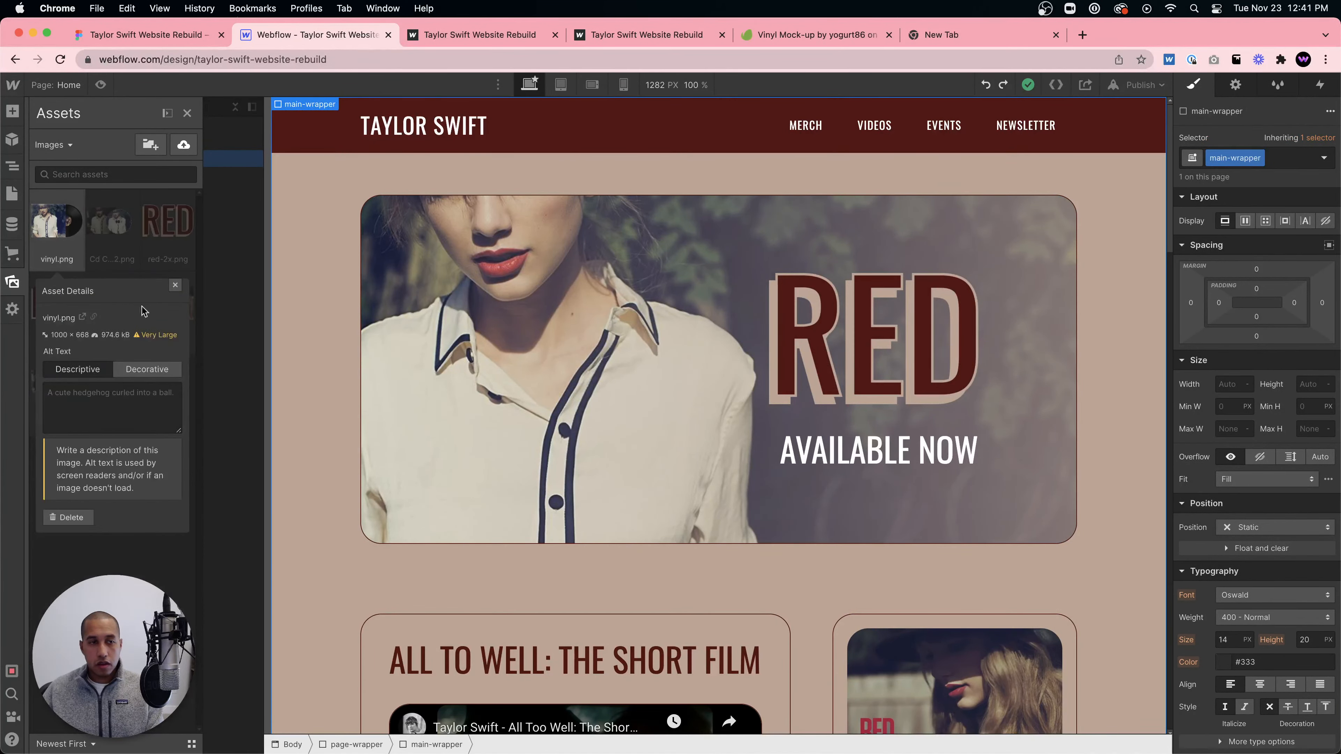
left_click(175, 285)
left_click(132, 198)
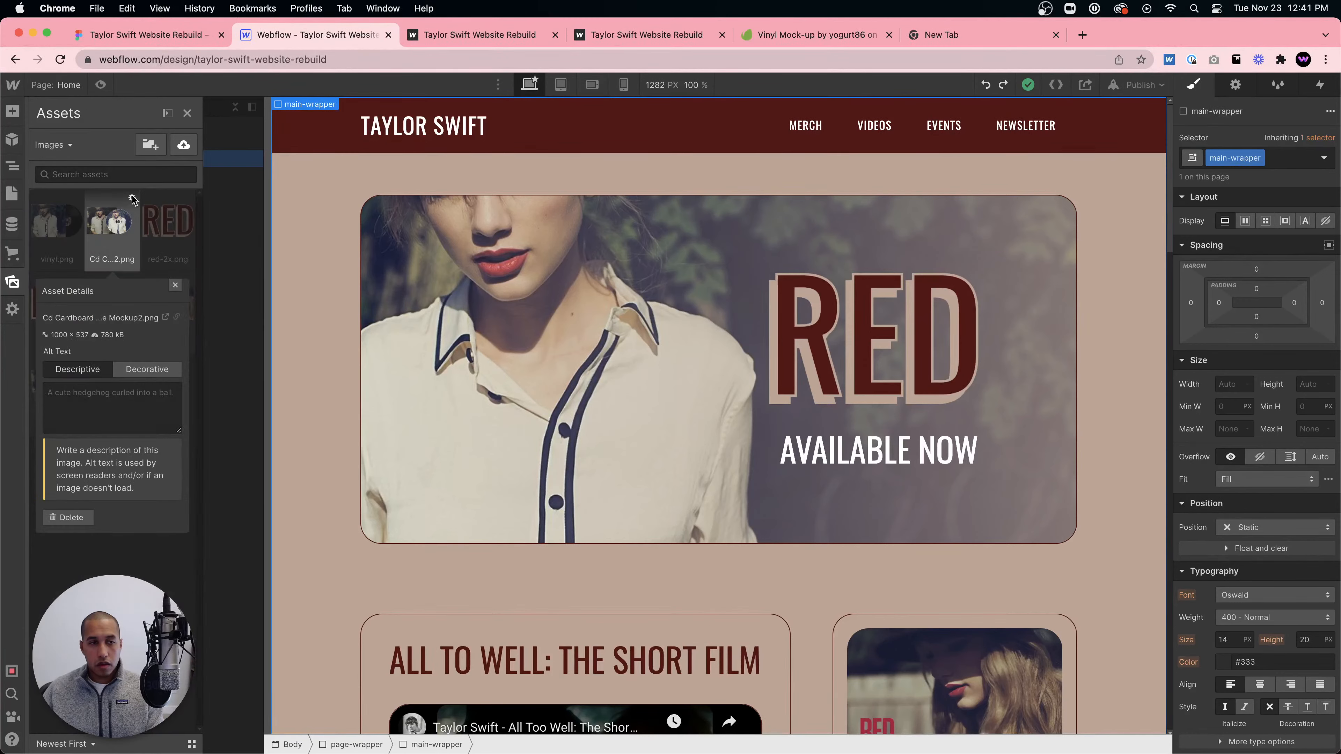
left_click(70, 517)
left_click(51, 601)
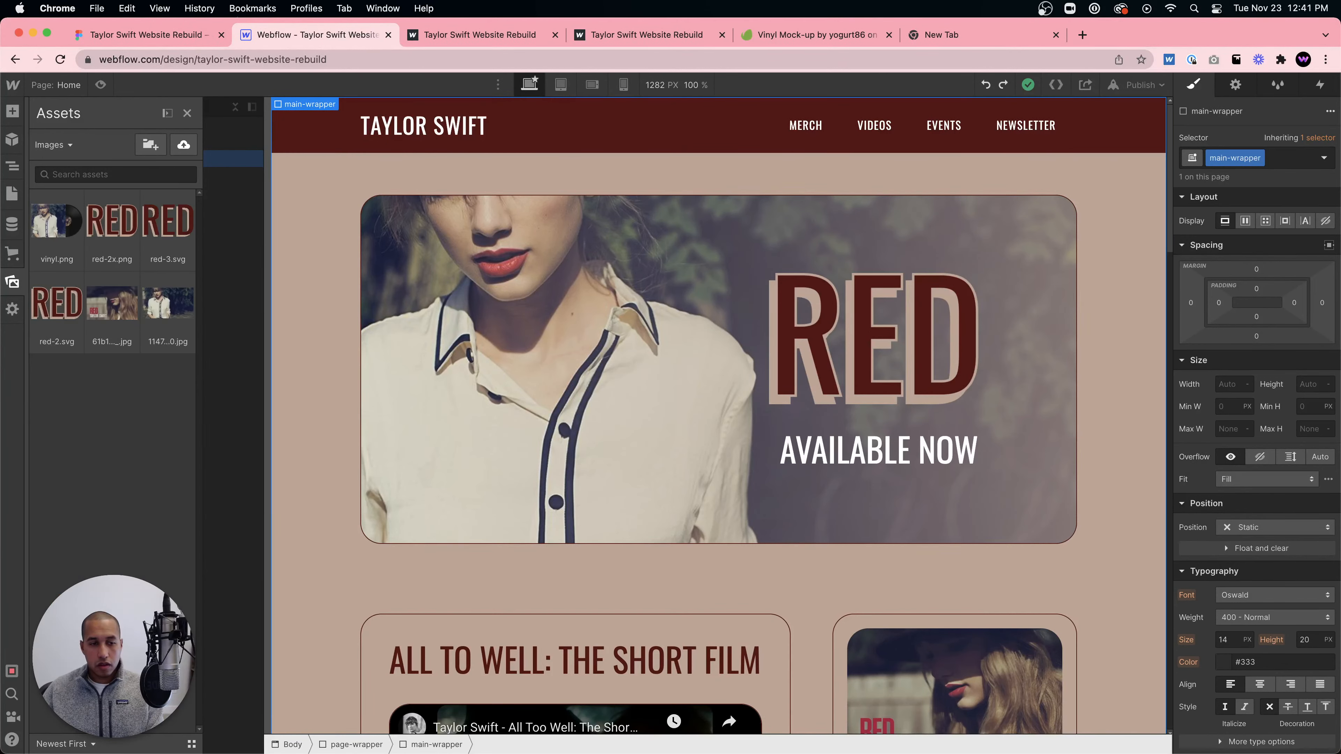
left_click_drag(958, 168, 90, 465)
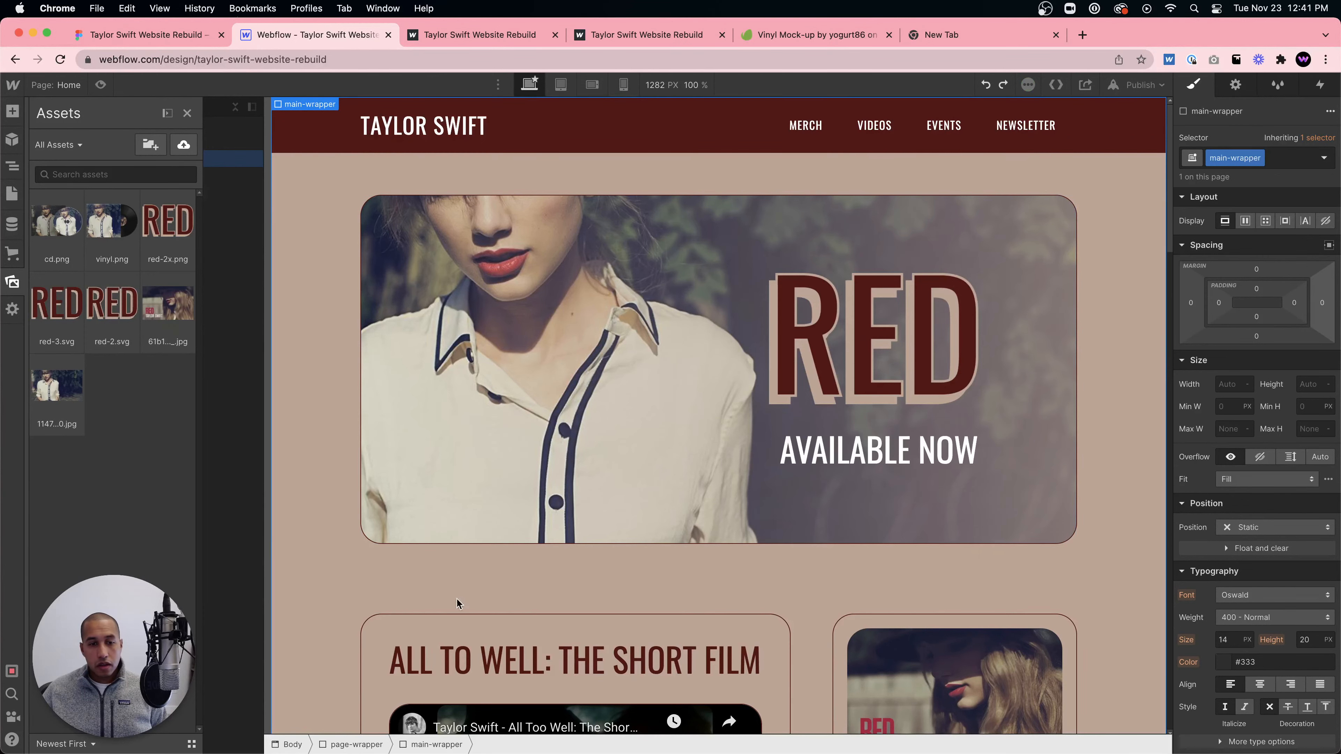
key("z")
- Replace the CD card's album_cd-image with the cd.png asset and look over the page
scroll(567, 588, "down", 10)
scroll(567, 589, "down", 7)
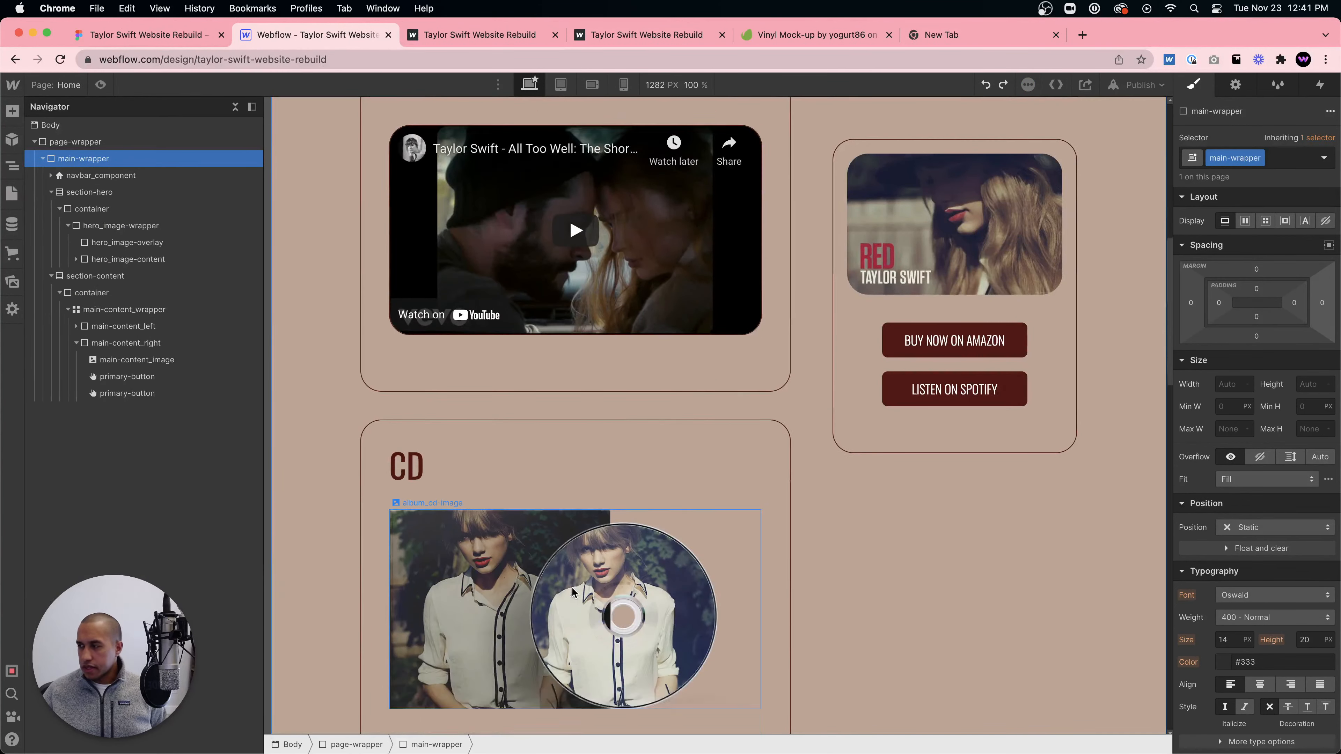
left_click(563, 383)
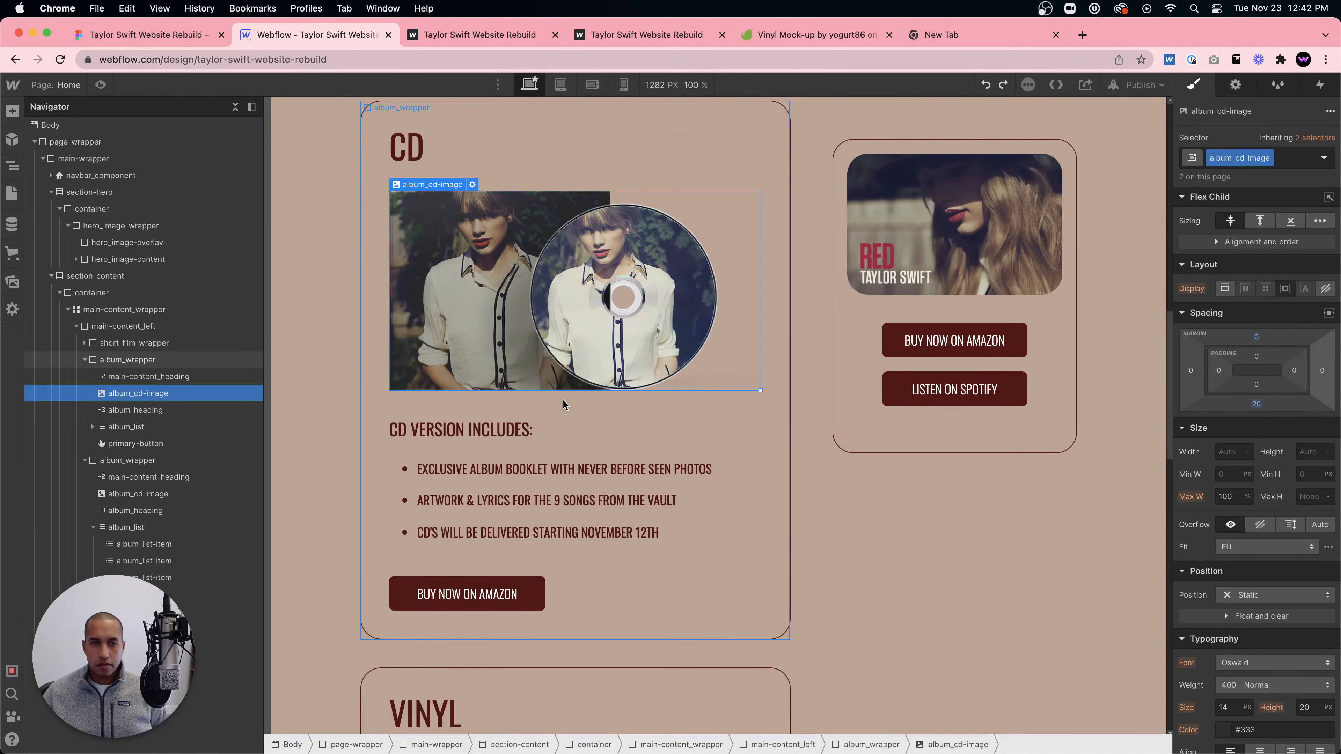
left_click(473, 184)
left_click(494, 434)
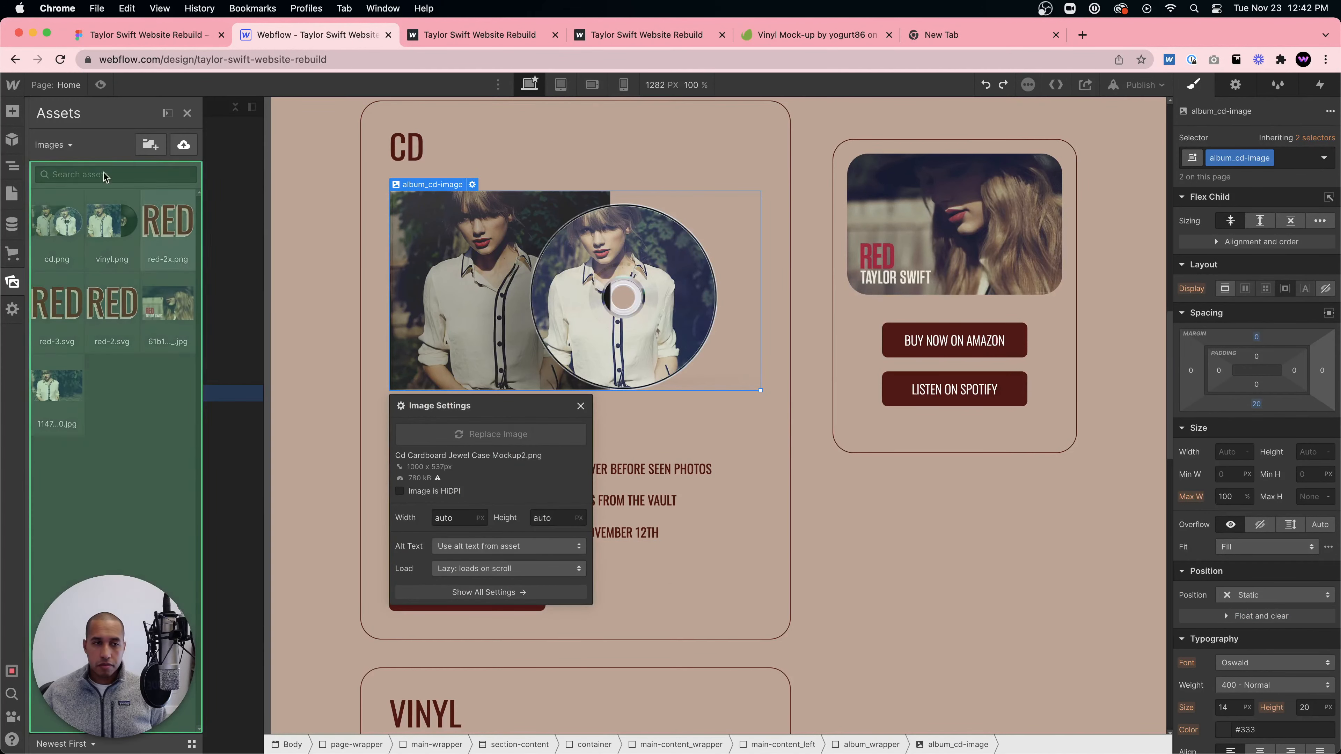
left_click(51, 222)
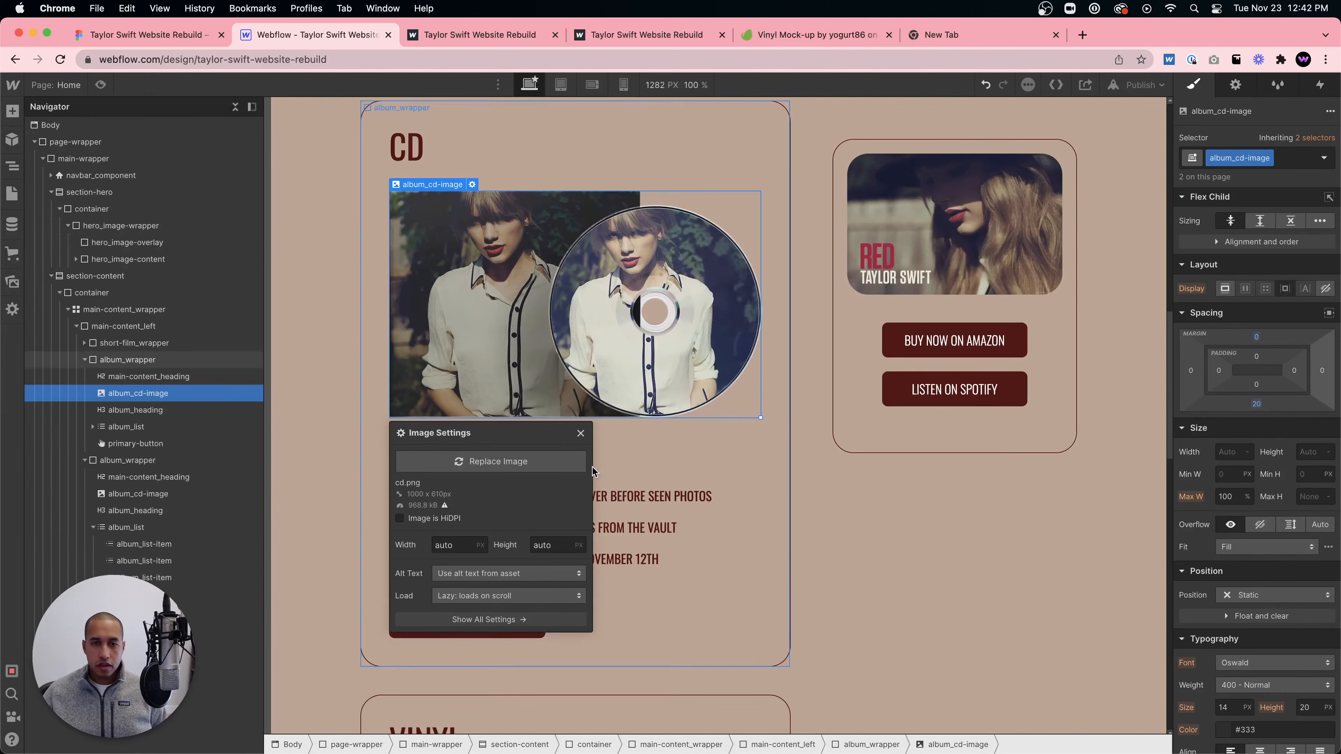
left_click(581, 435)
left_click(663, 455)
scroll(664, 456, "down", 10)
scroll(663, 455, "up", 10)
scroll(663, 452, "up", 10)
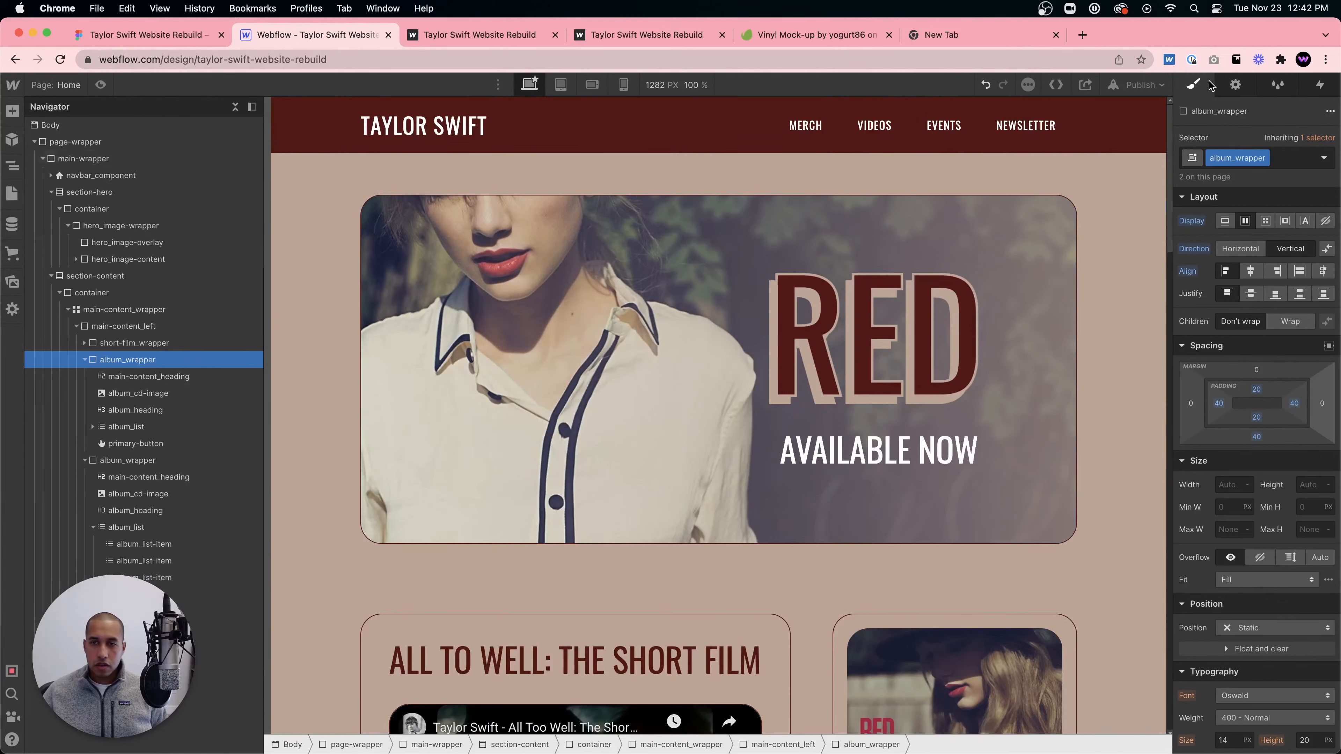
- Publish the updated site to its webflow.io staging domain
left_click(1160, 160)
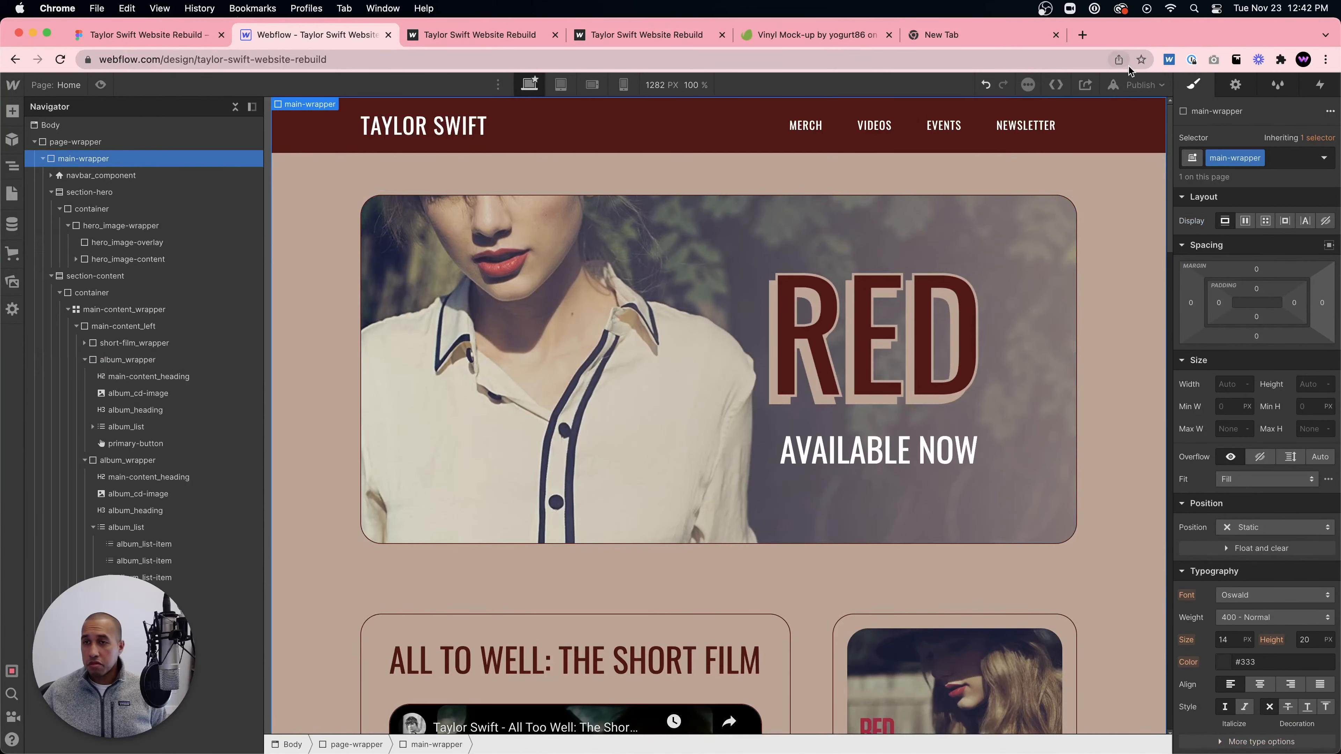
left_click(1130, 86)
left_click(1072, 288)
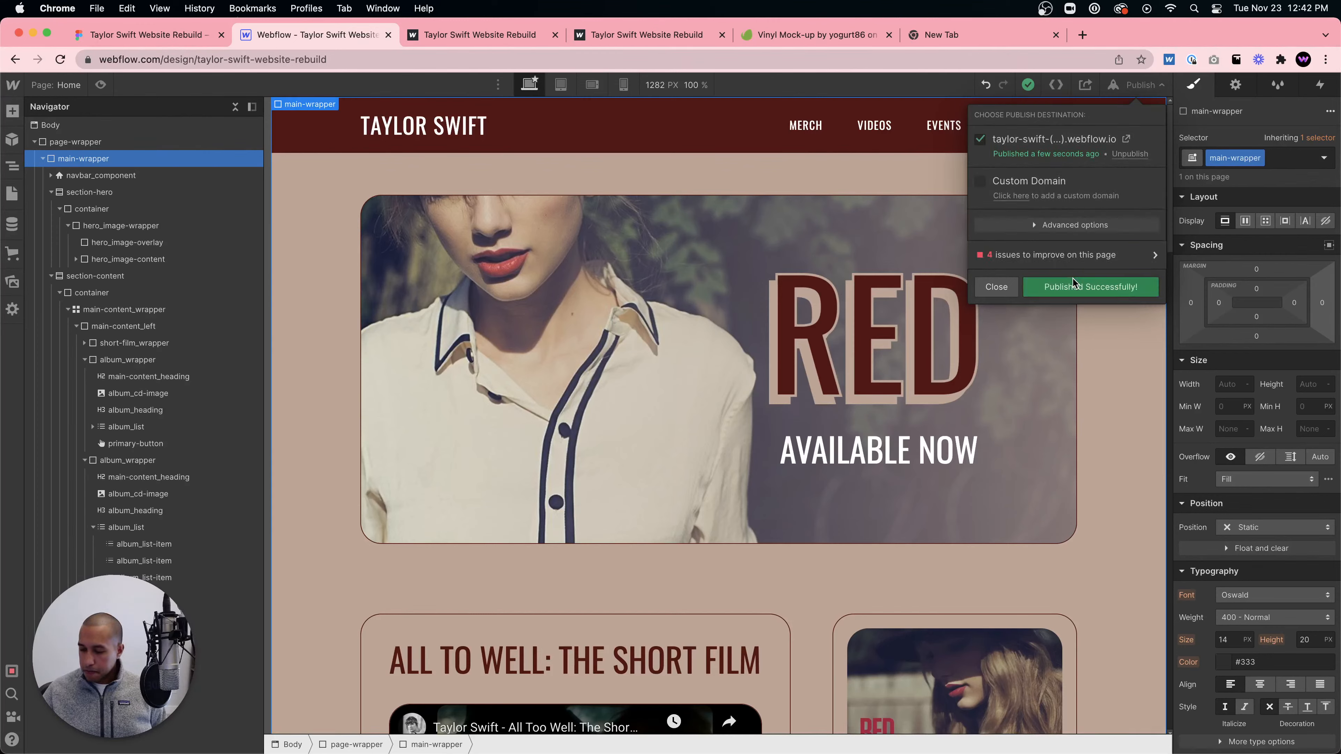
- Open the published webflow.io site and check its CD and vinyl cards and hero section
left_click(1127, 140)
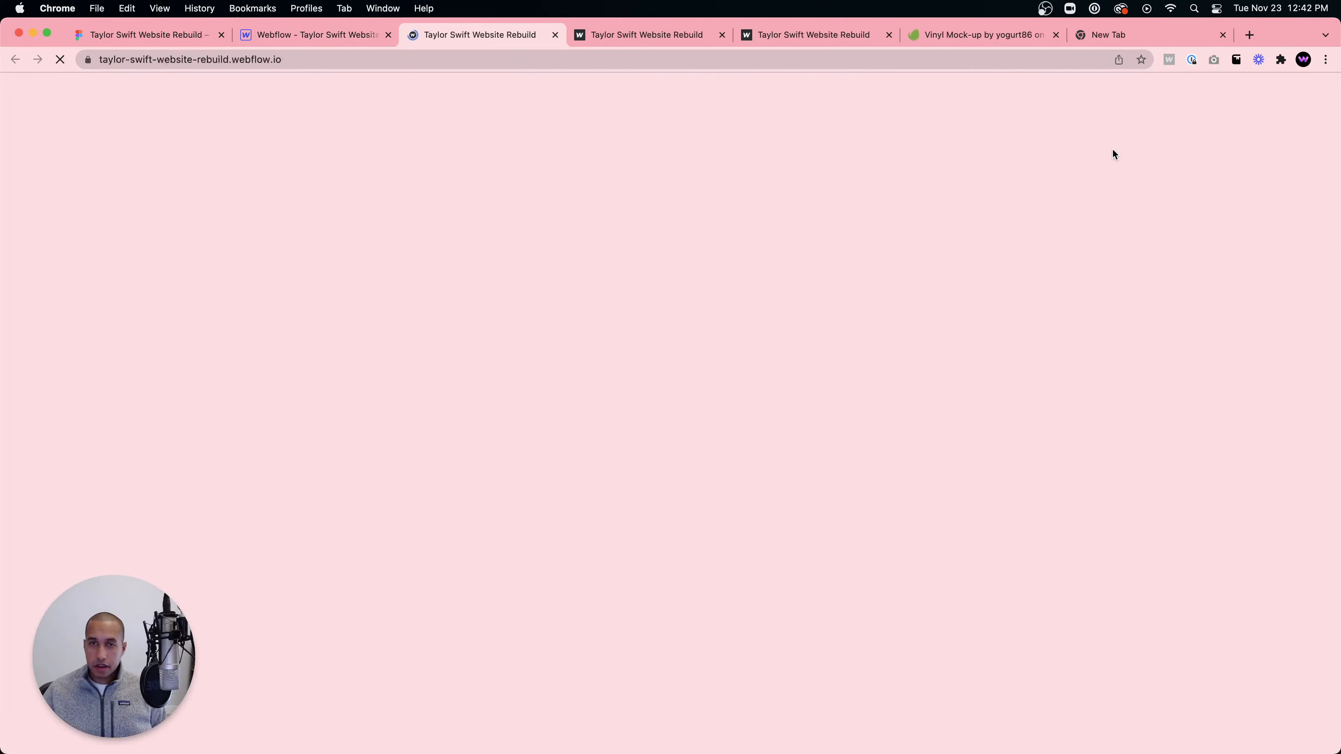
scroll(995, 237, "down", 20)
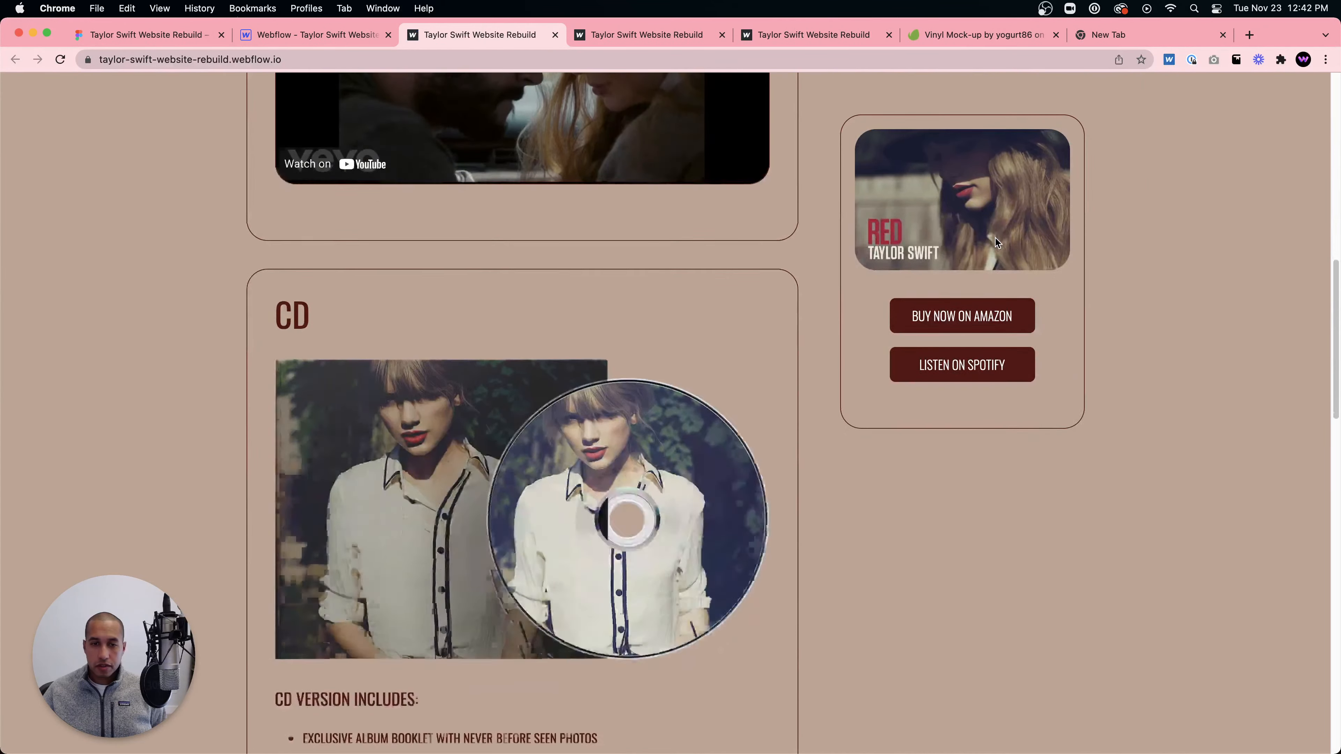
scroll(747, 325, "down", 3)
scroll(775, 325, "down", 10)
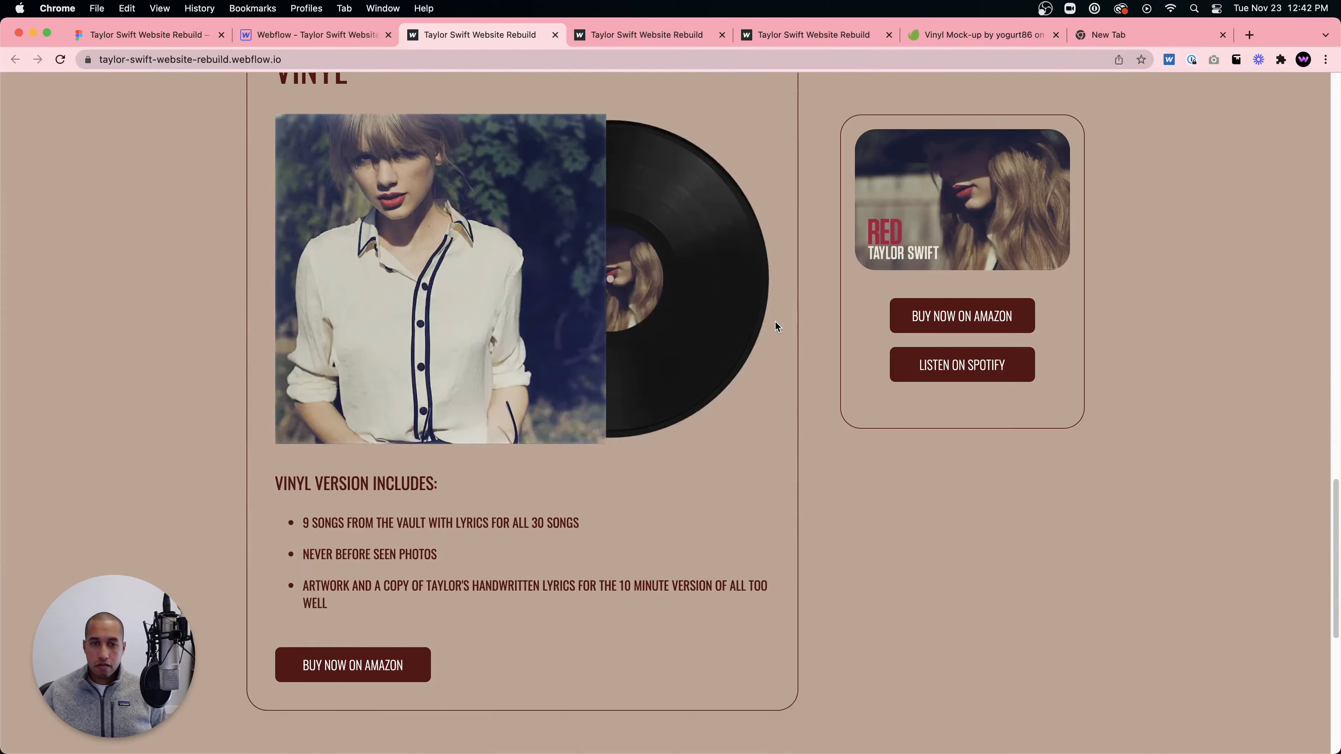
scroll(775, 326, "up", 15)
scroll(774, 321, "up", 10)
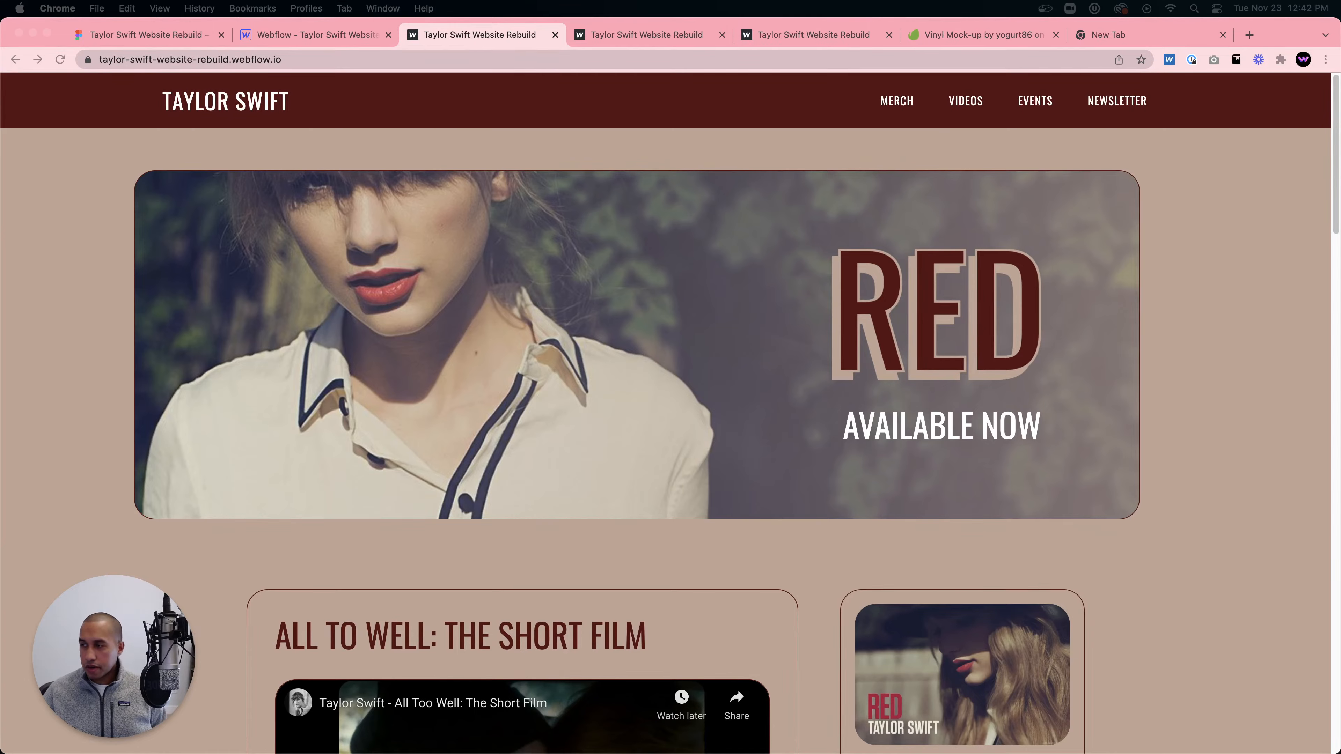
- Bring the original taylorswift.com window over the rebuild and examine its page from the hero down to the sign-up form for comparison
left_click_drag(1340, 45, 796, 46)
scroll(819, 211, "down", 5)
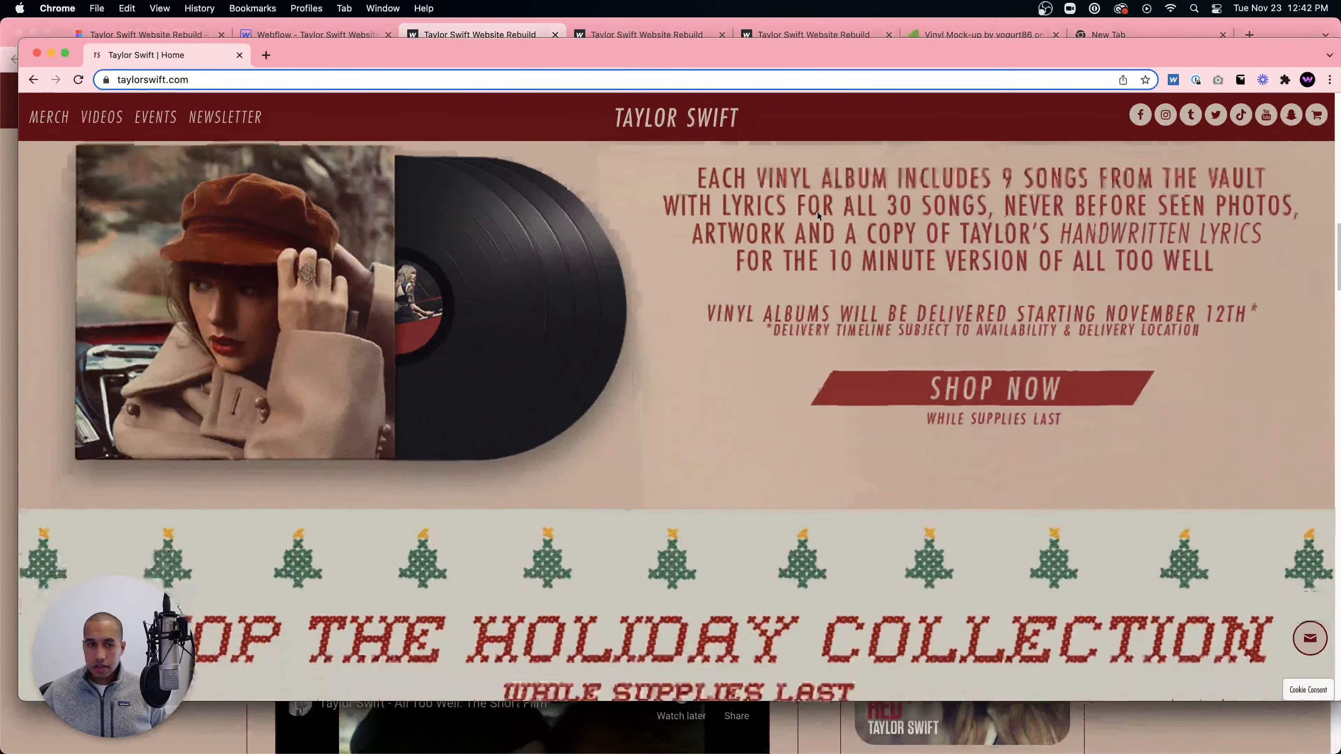
scroll(826, 211, "down", 20)
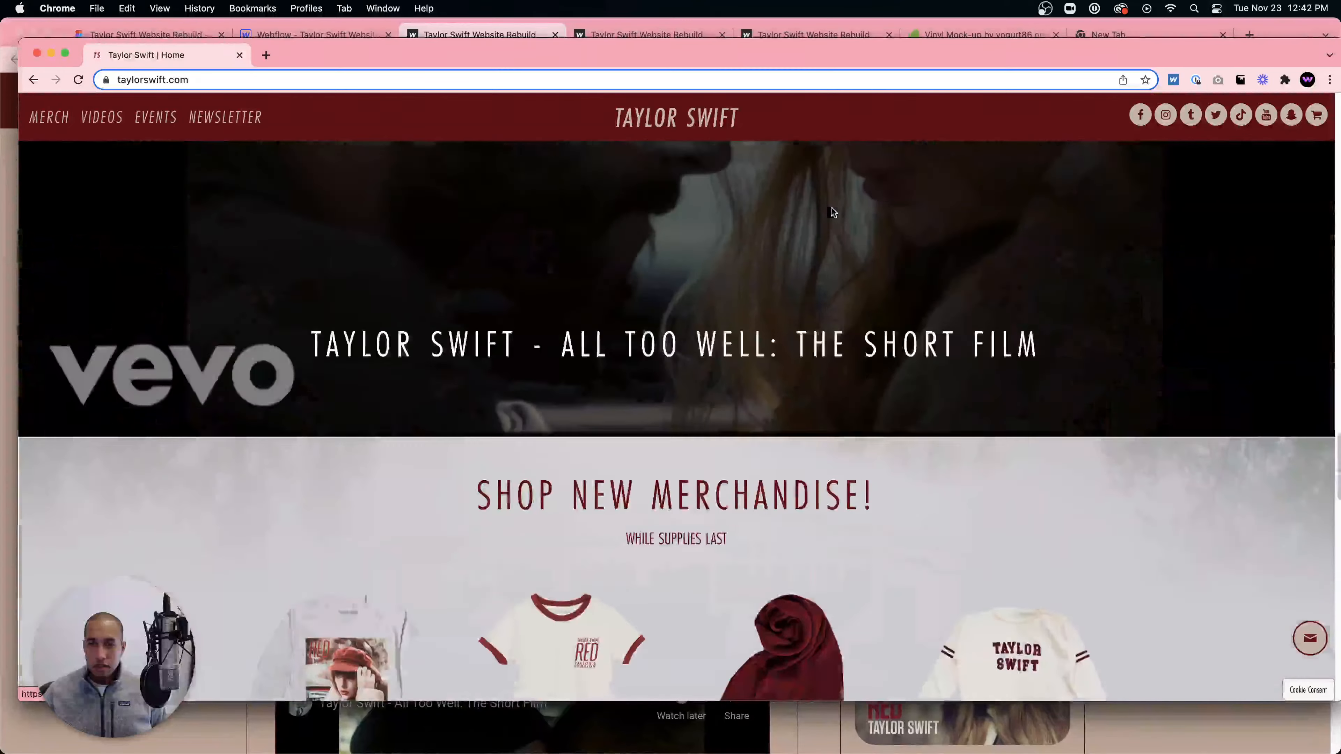
scroll(840, 210, "down", 15)
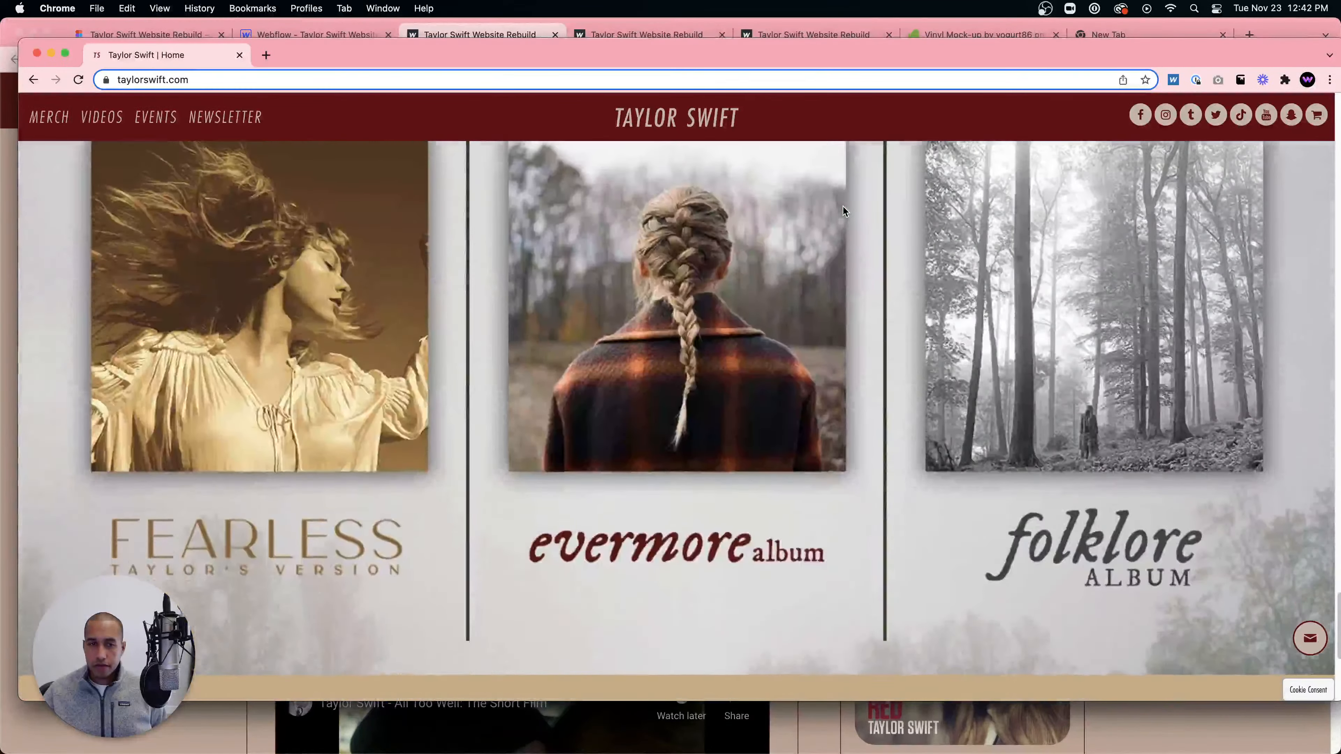
scroll(845, 209, "down", 4)
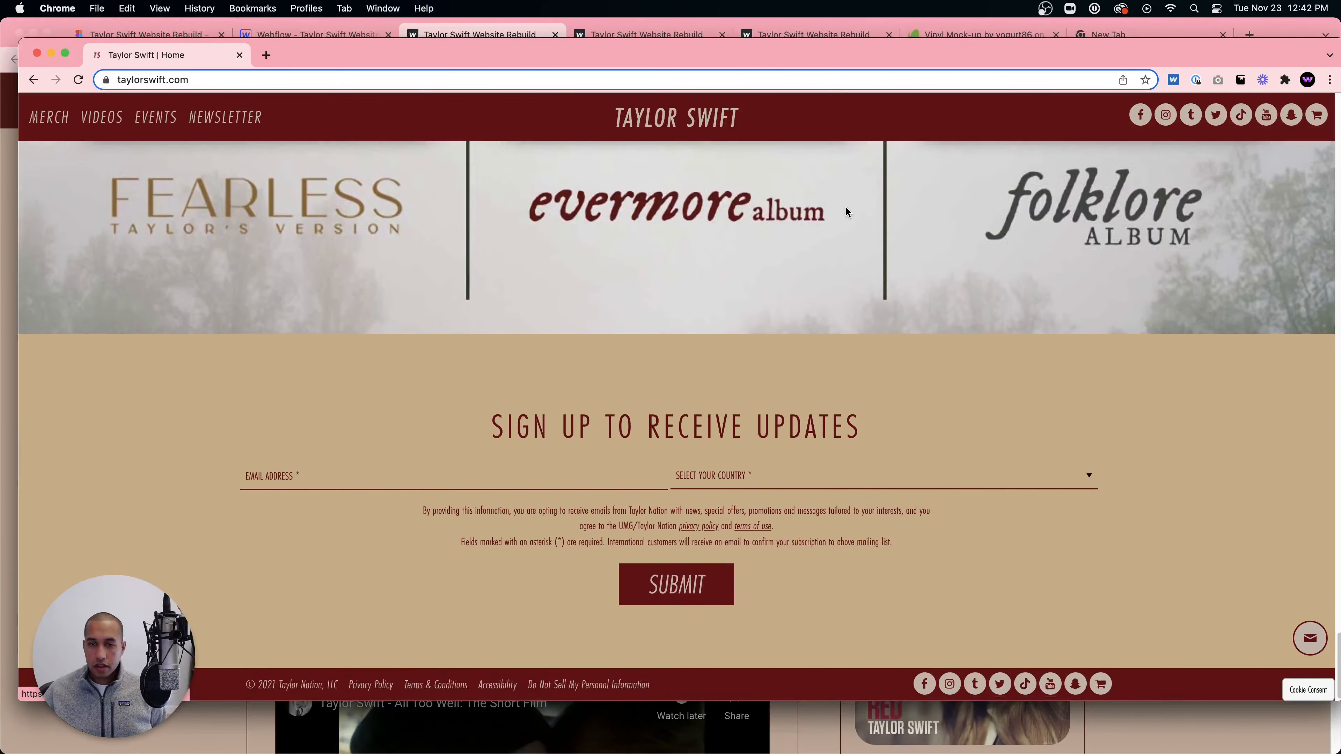
scroll(846, 211, "up", 20)
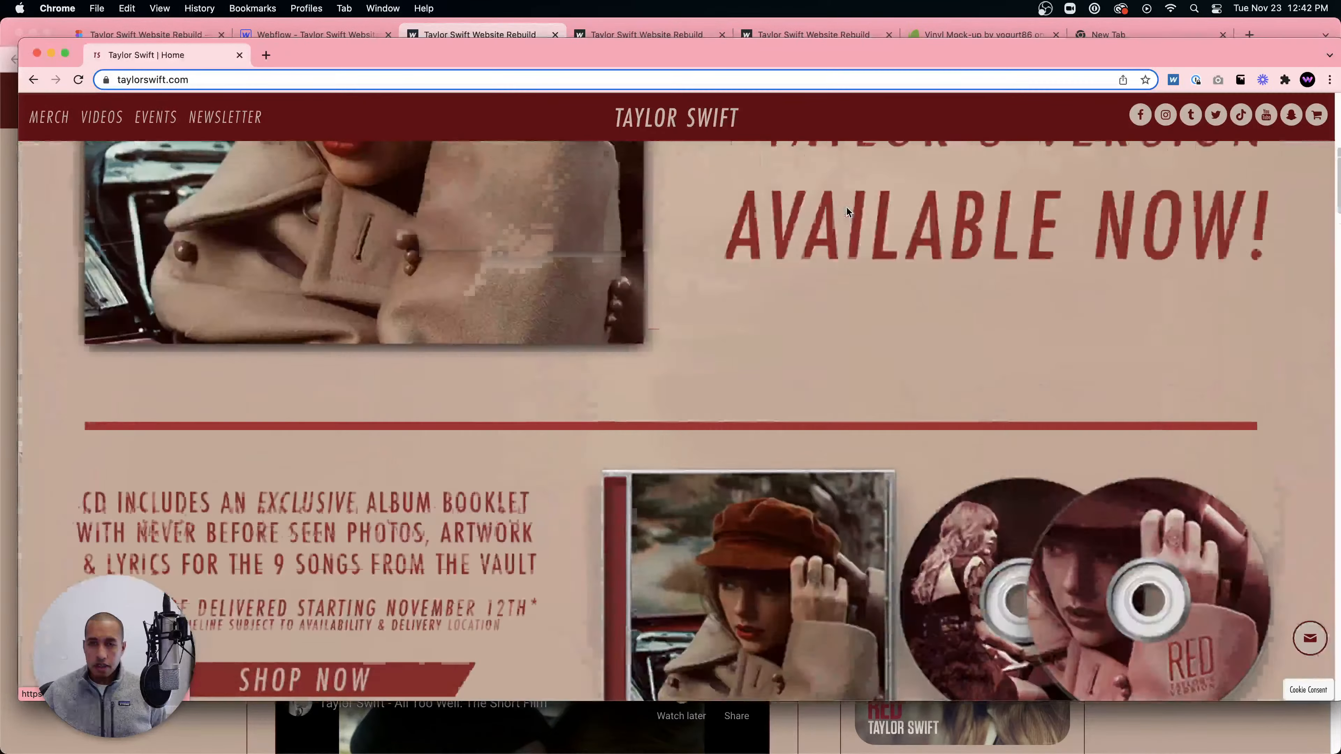
scroll(846, 212, "up", 4)
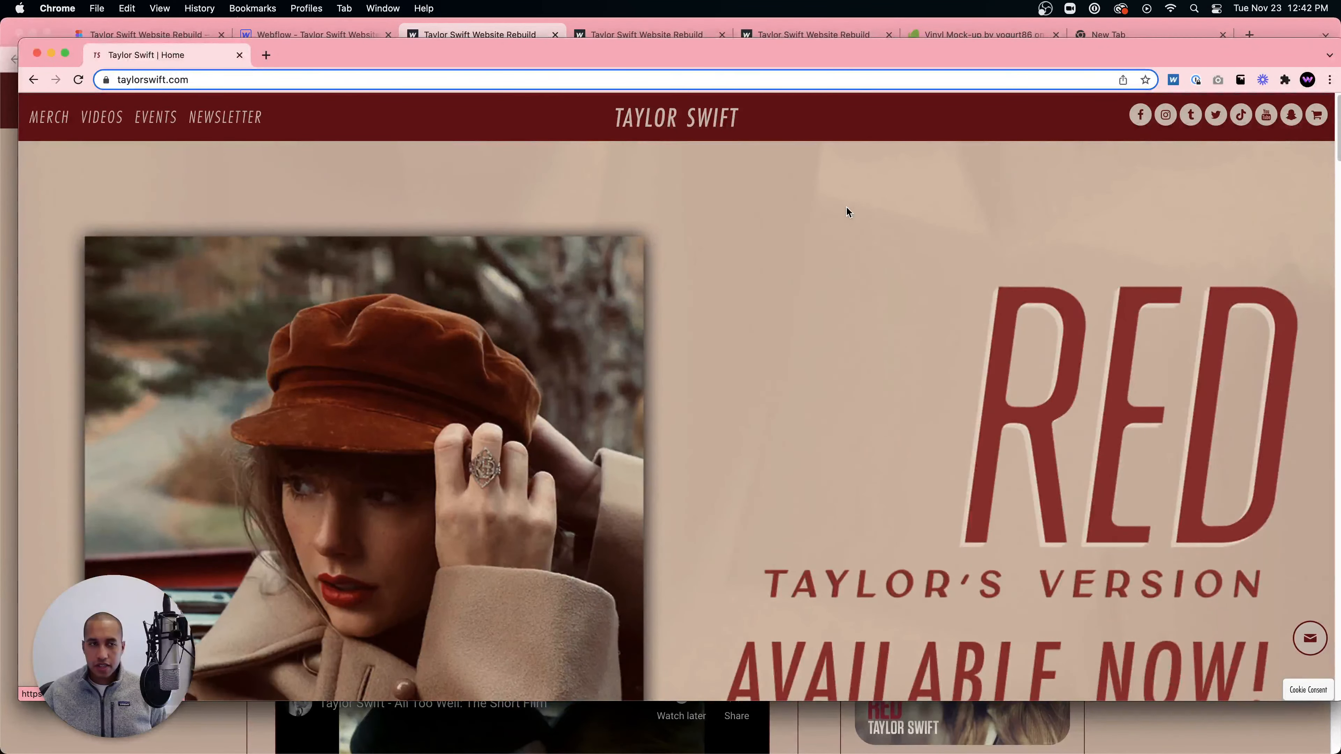
left_click(193, 74)
left_click(784, 266)
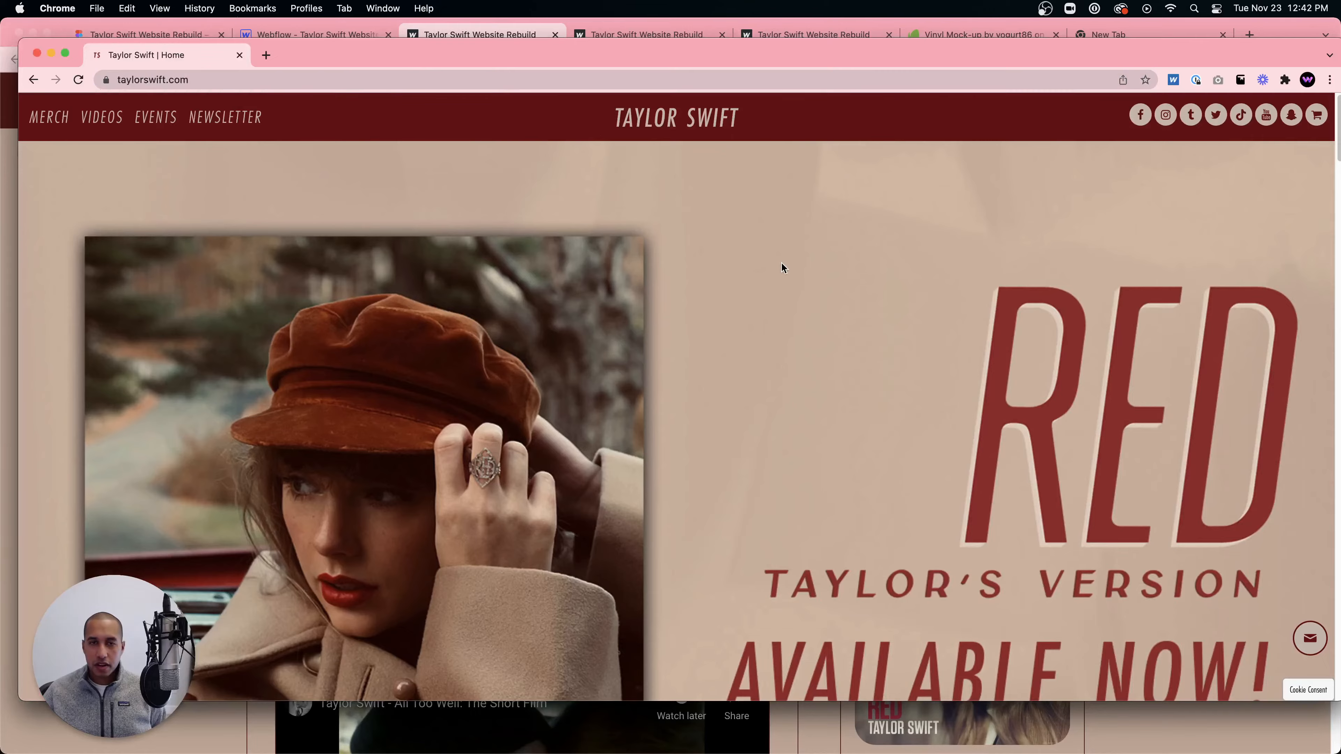
- Close the taylorswift.com window to bring the published website rebuild back into view
key("super+w")
left_click_drag(386, 39, 1340, 94)
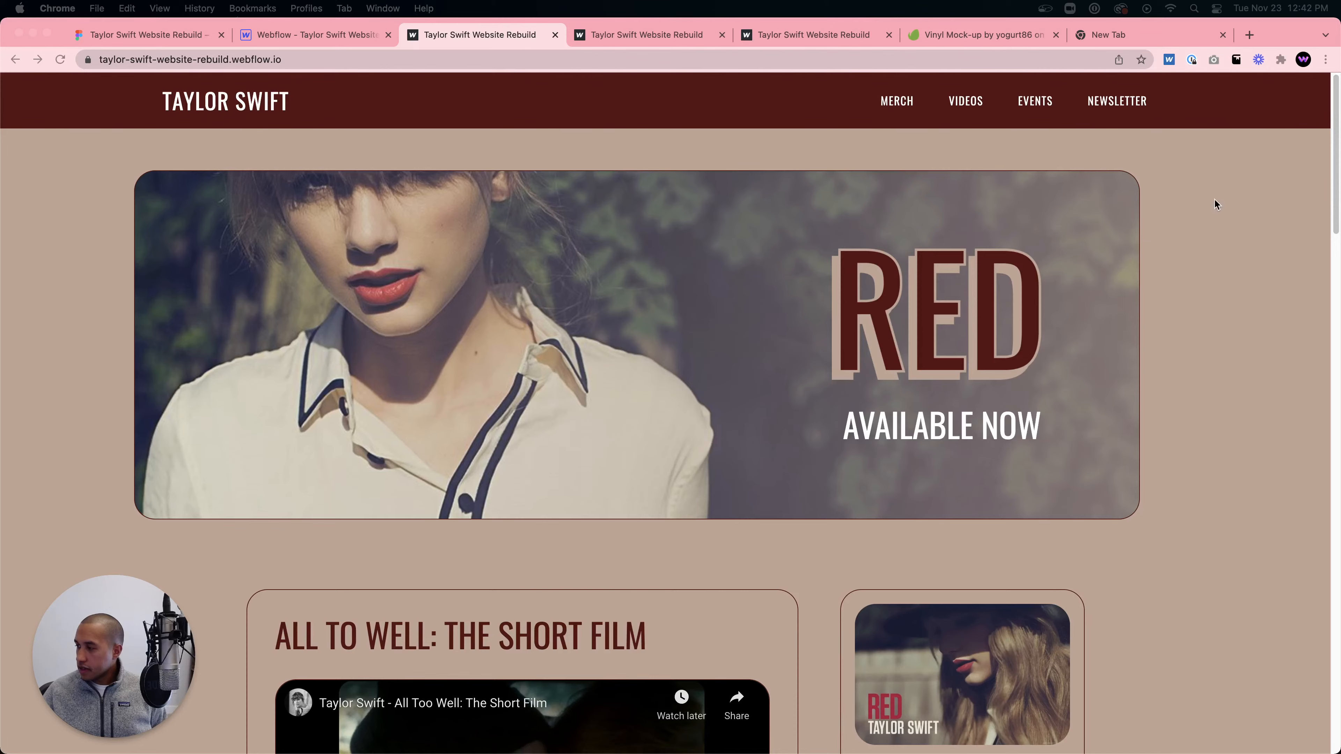
left_click(403, 296)
- Examine the published rebuild page from the hero through the short film, CD and vinyl sections and the album card
scroll(448, 316, "down", 10)
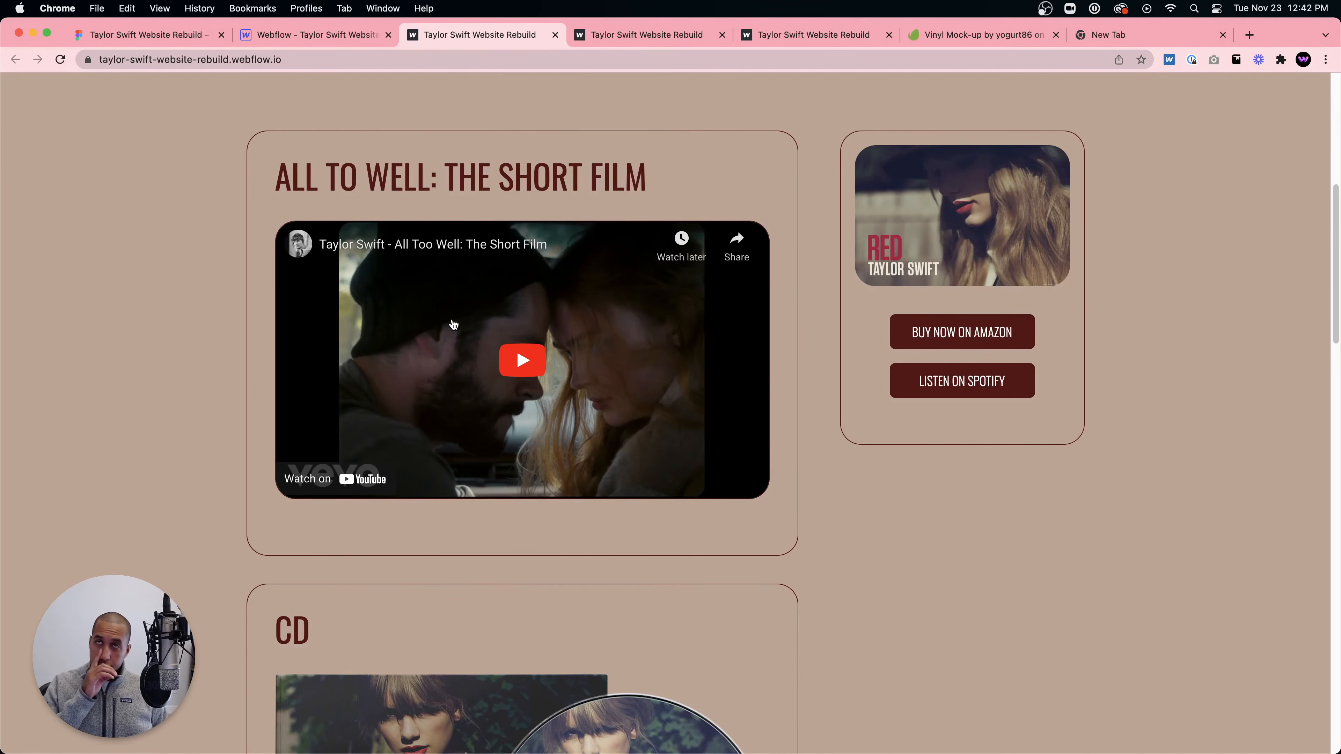
scroll(725, 396, "down", 15)
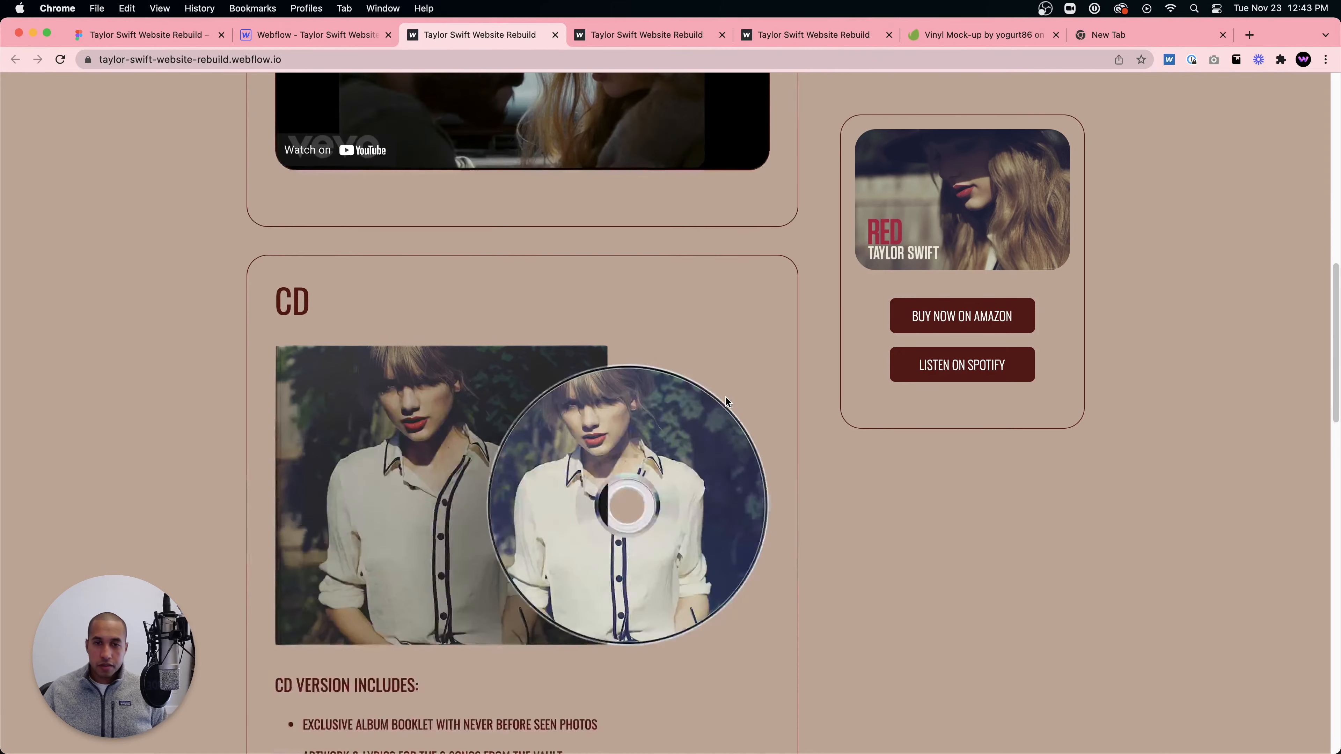
scroll(764, 407, "down", 9)
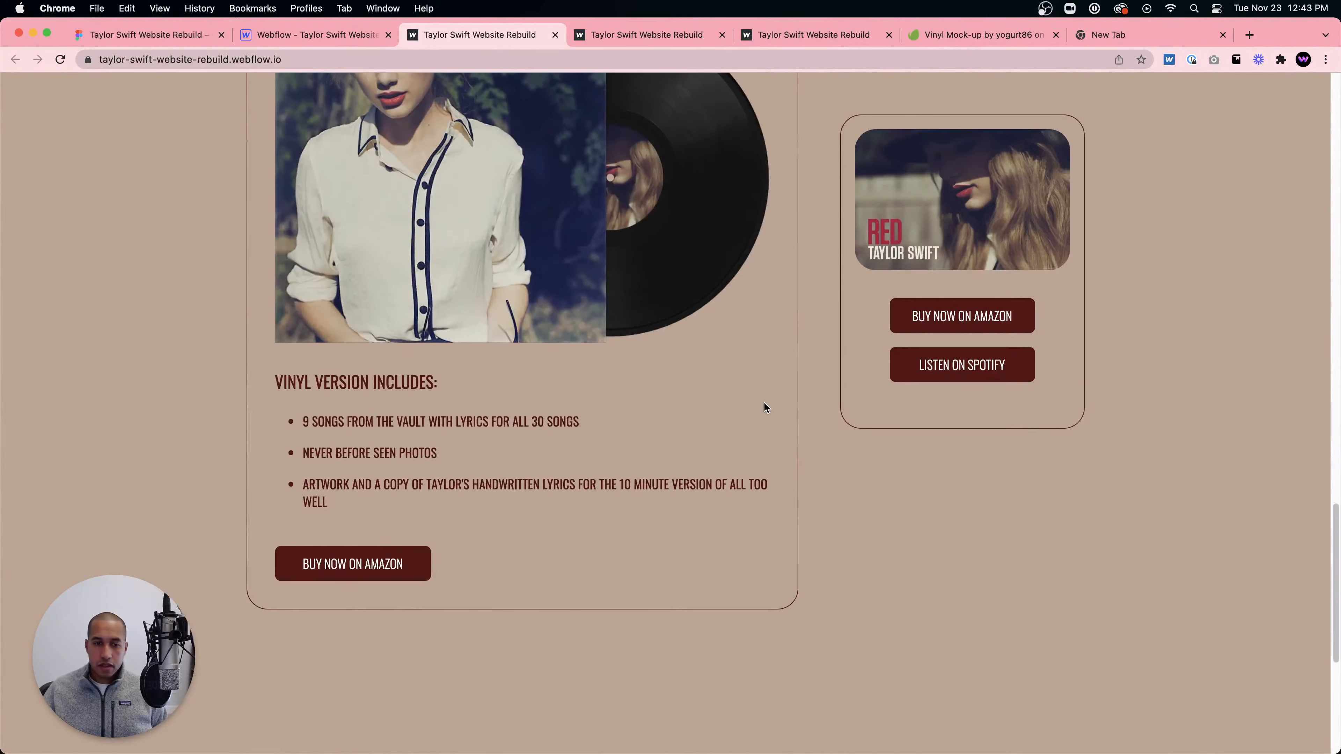
scroll(764, 407, "up", 14)
scroll(765, 407, "up", 9)
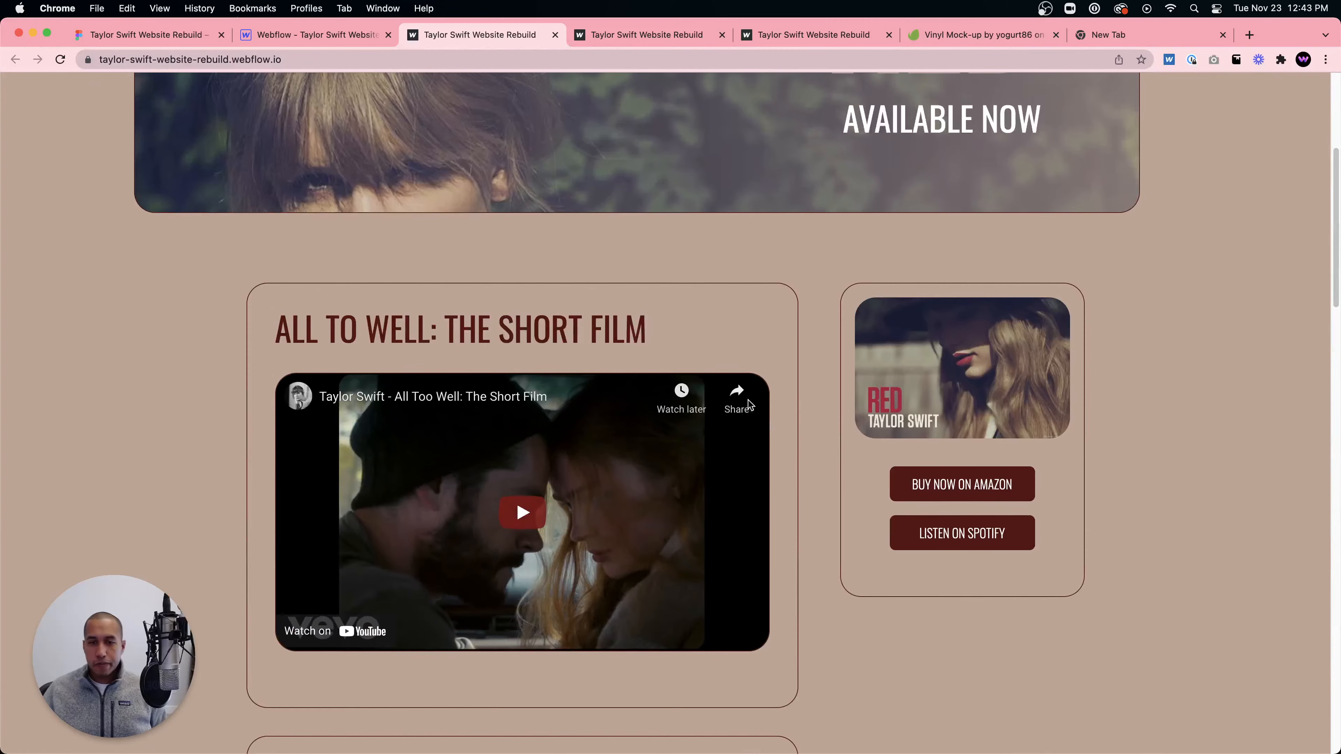
scroll(753, 414, "up", 6)
scroll(851, 448, "down", 7)
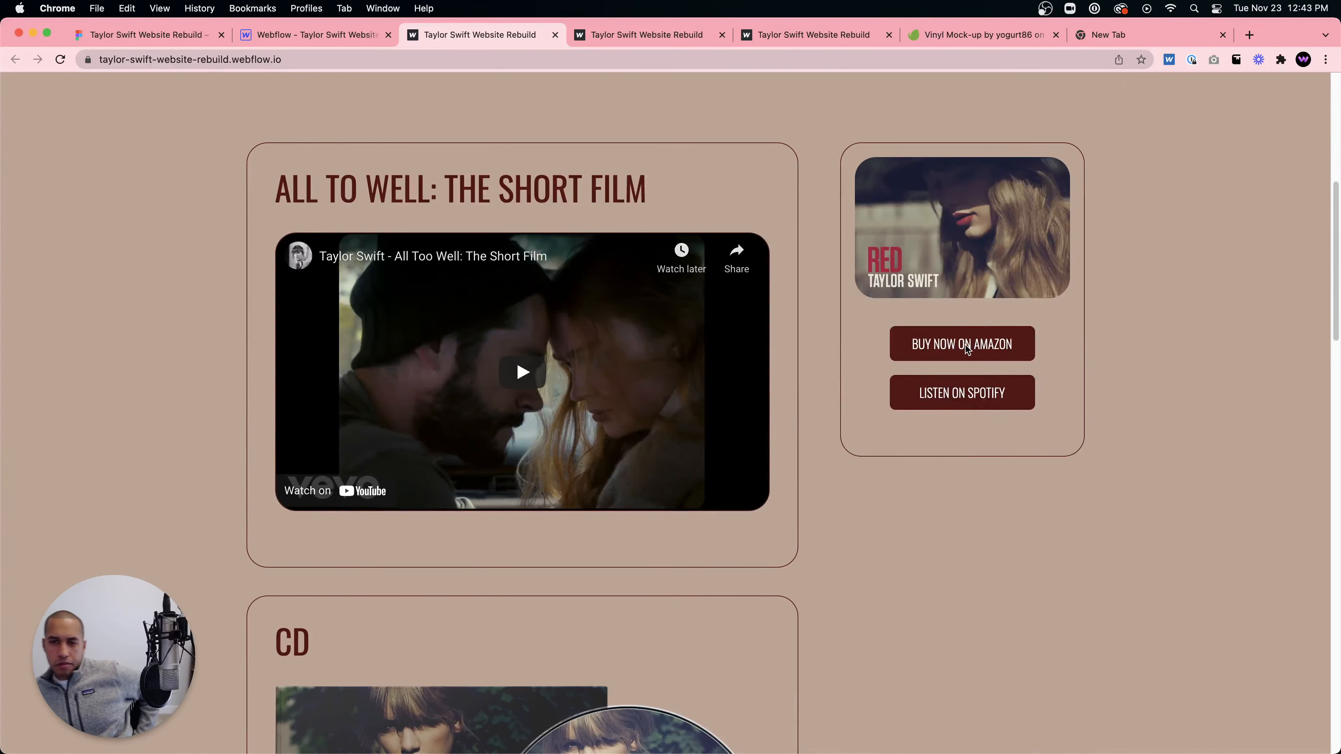
scroll(943, 363, "up", 8)
scroll(883, 351, "down", 2)
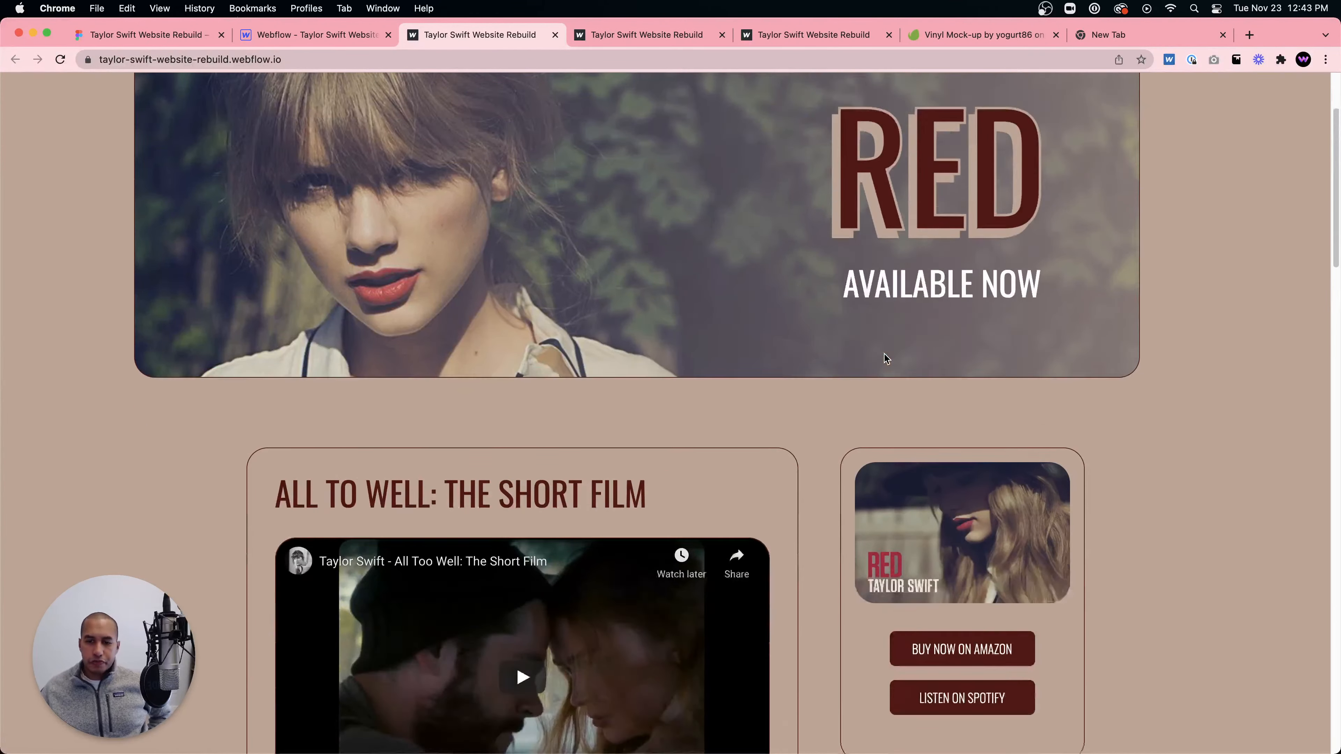
scroll(885, 355, "down", 2)
scroll(970, 357, "up", 2)
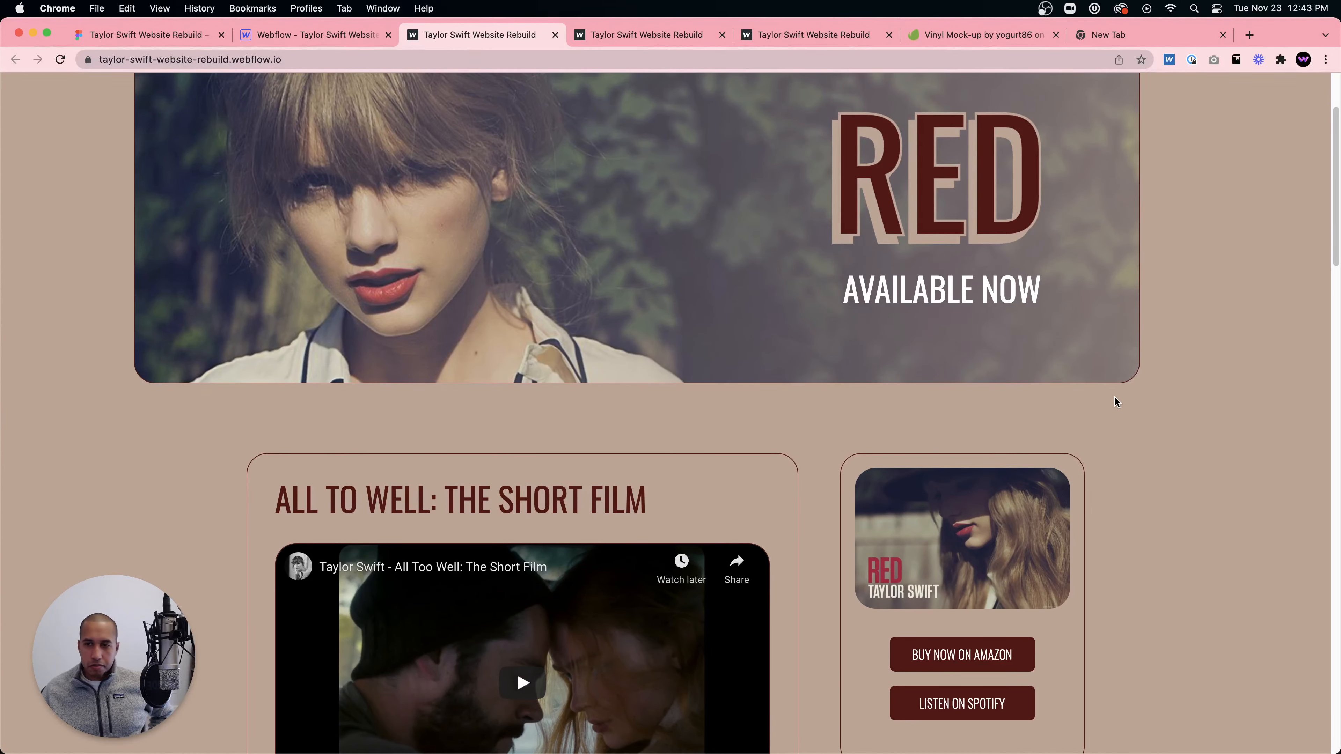
scroll(1119, 407, "up", 3)
scroll(1104, 473, "down", 2)
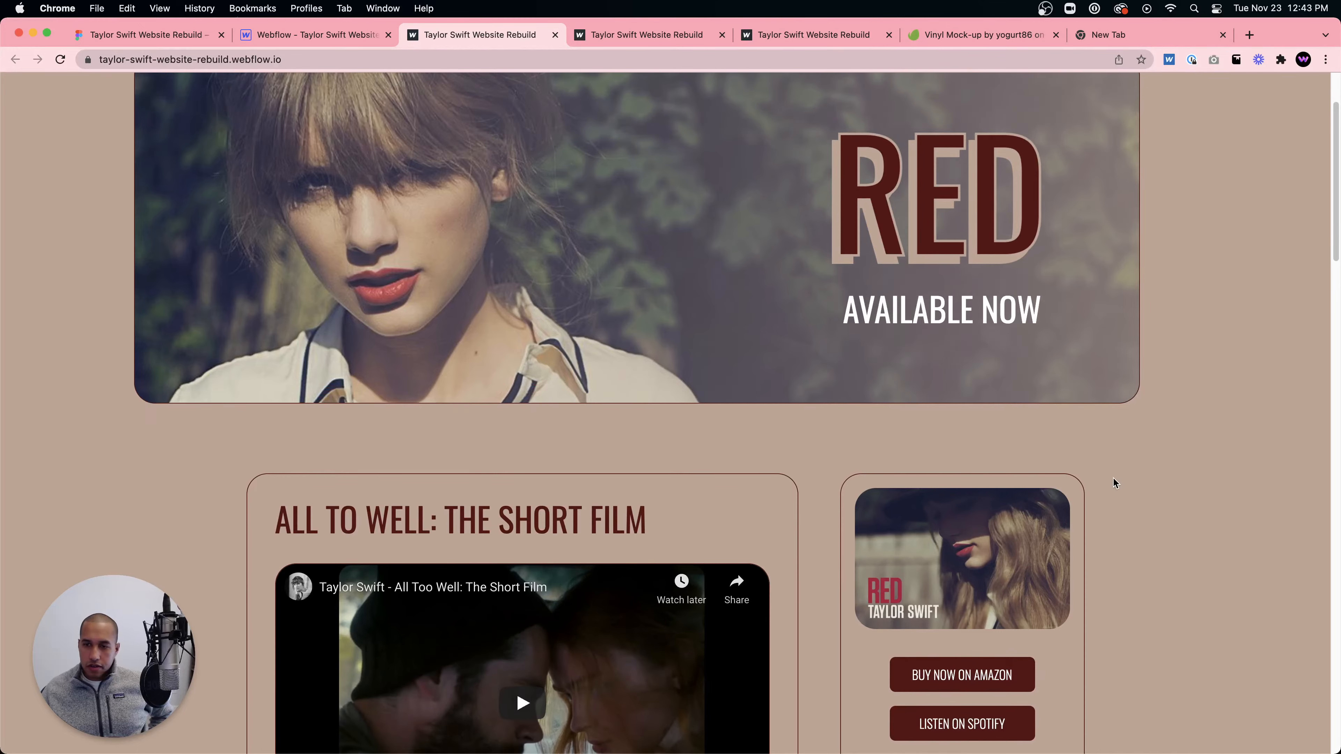
scroll(294, 493, "down", 2)
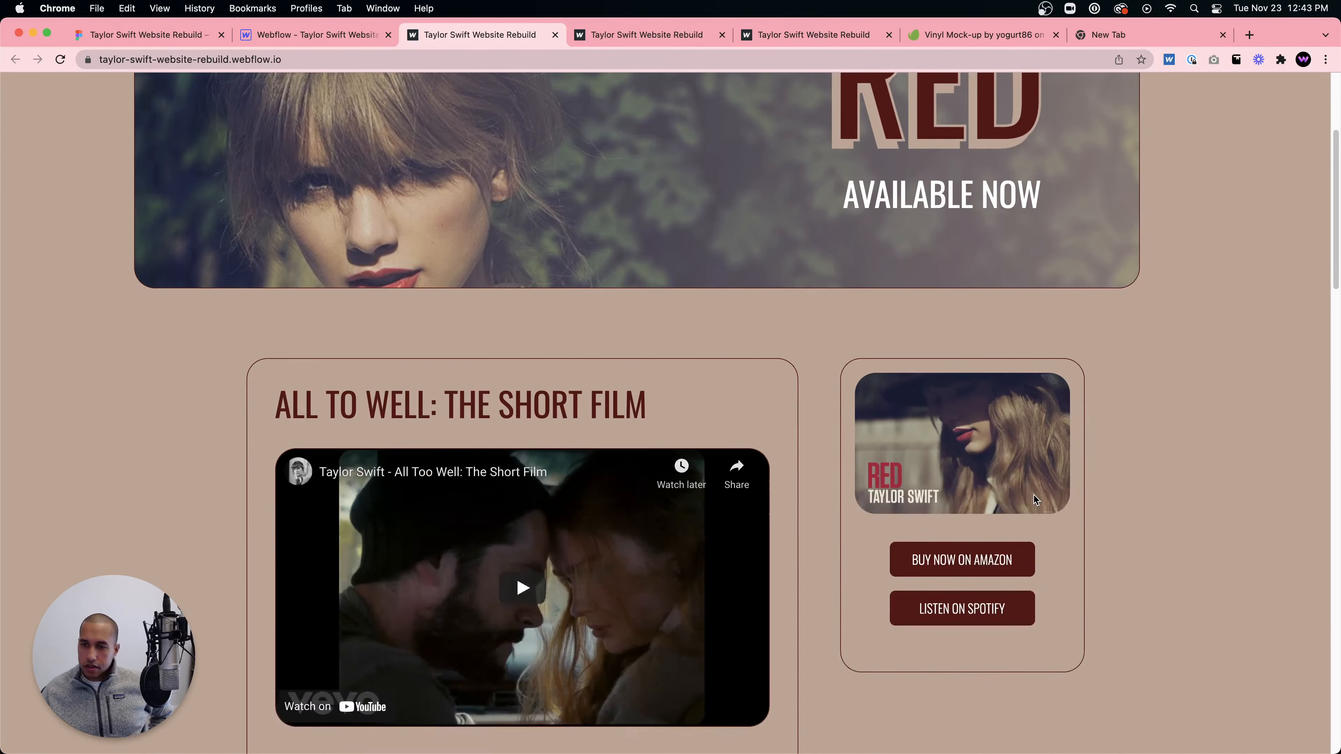
scroll(222, 169, "up", 4)
- Switch to the Webflow Designer and inspect the hero section's nested elements, including hero_image-content and its children
left_click(300, 36)
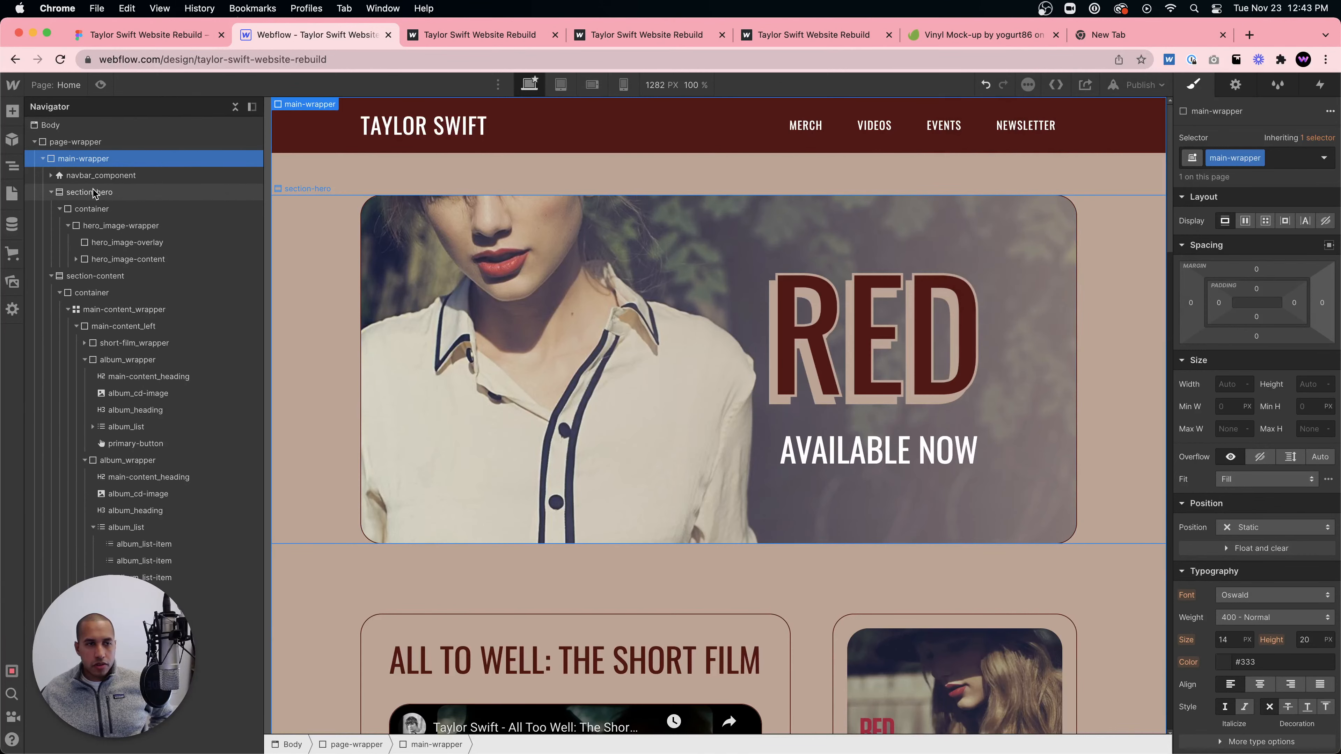
left_click(94, 193)
left_click(100, 209)
left_click(110, 225)
left_click(117, 241)
left_click(119, 260)
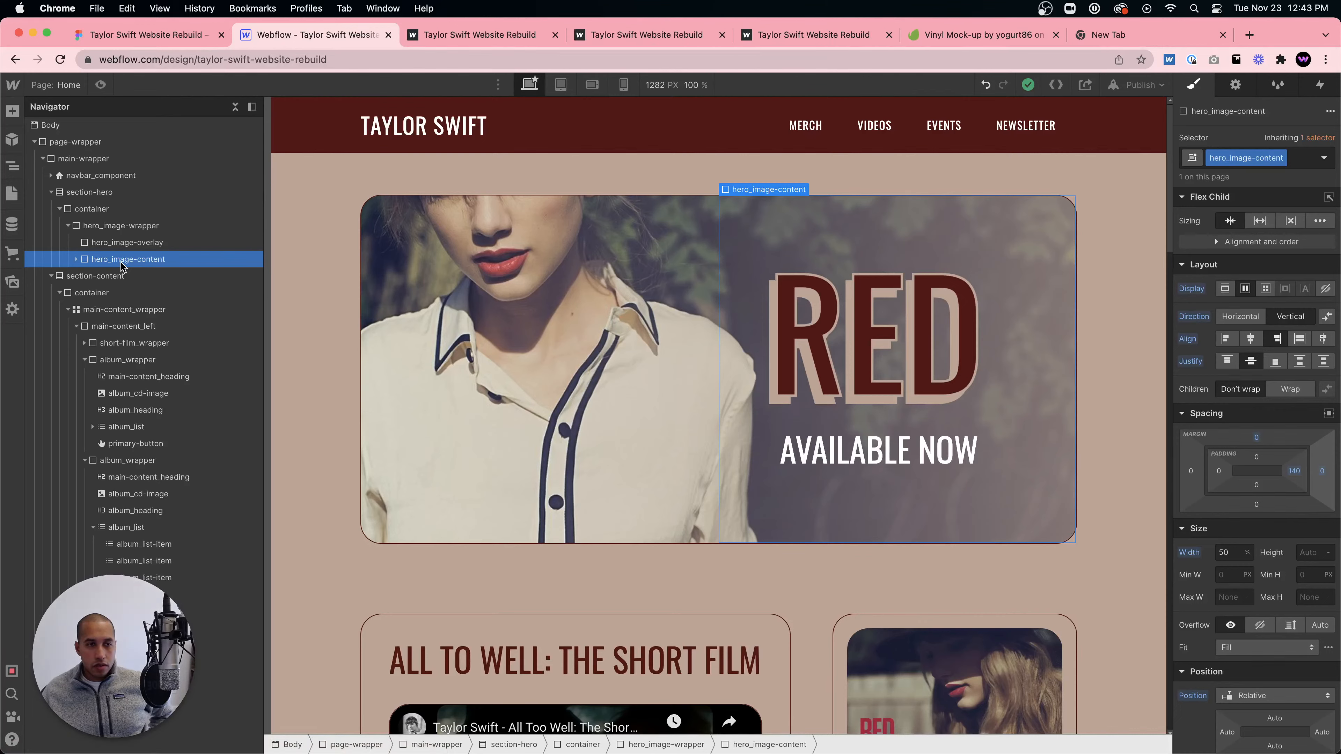
left_click(74, 259)
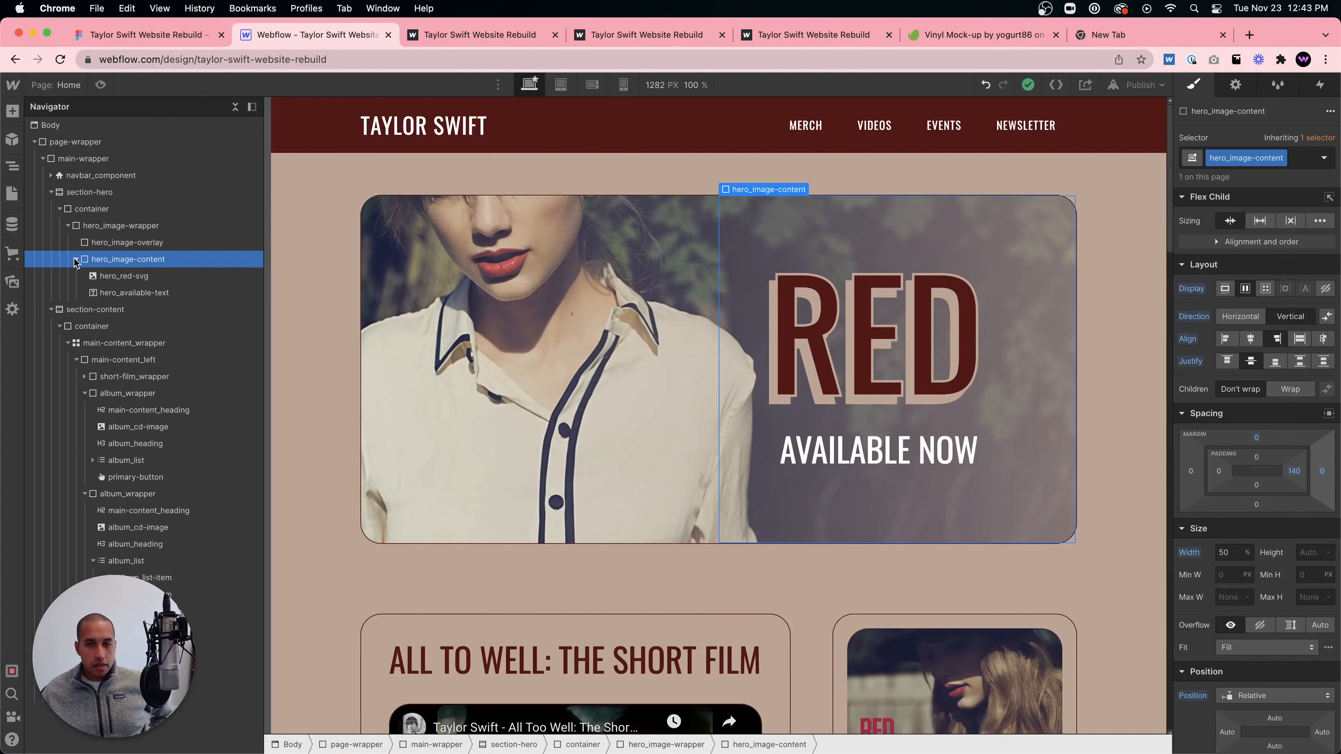
left_click(75, 259)
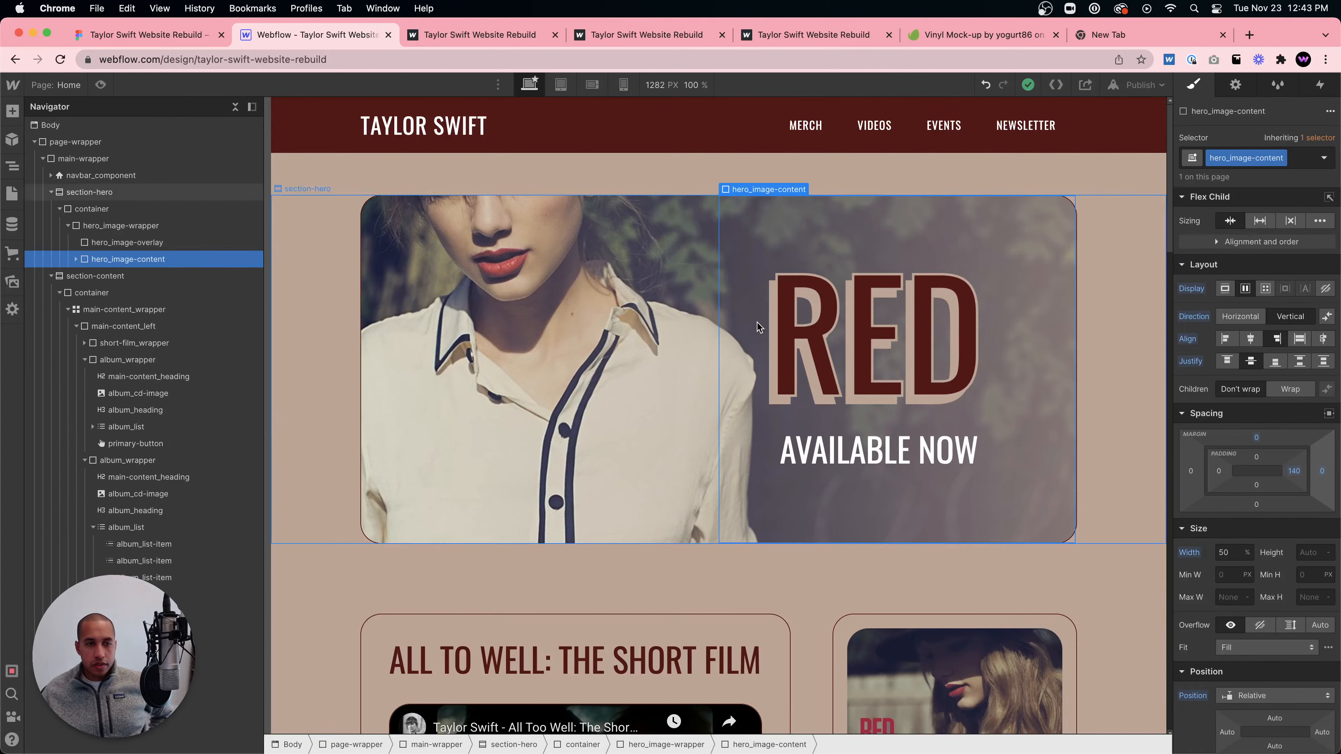
- Try removing the right padding of hero_image-content and undo it
left_click(1298, 475, "alt")
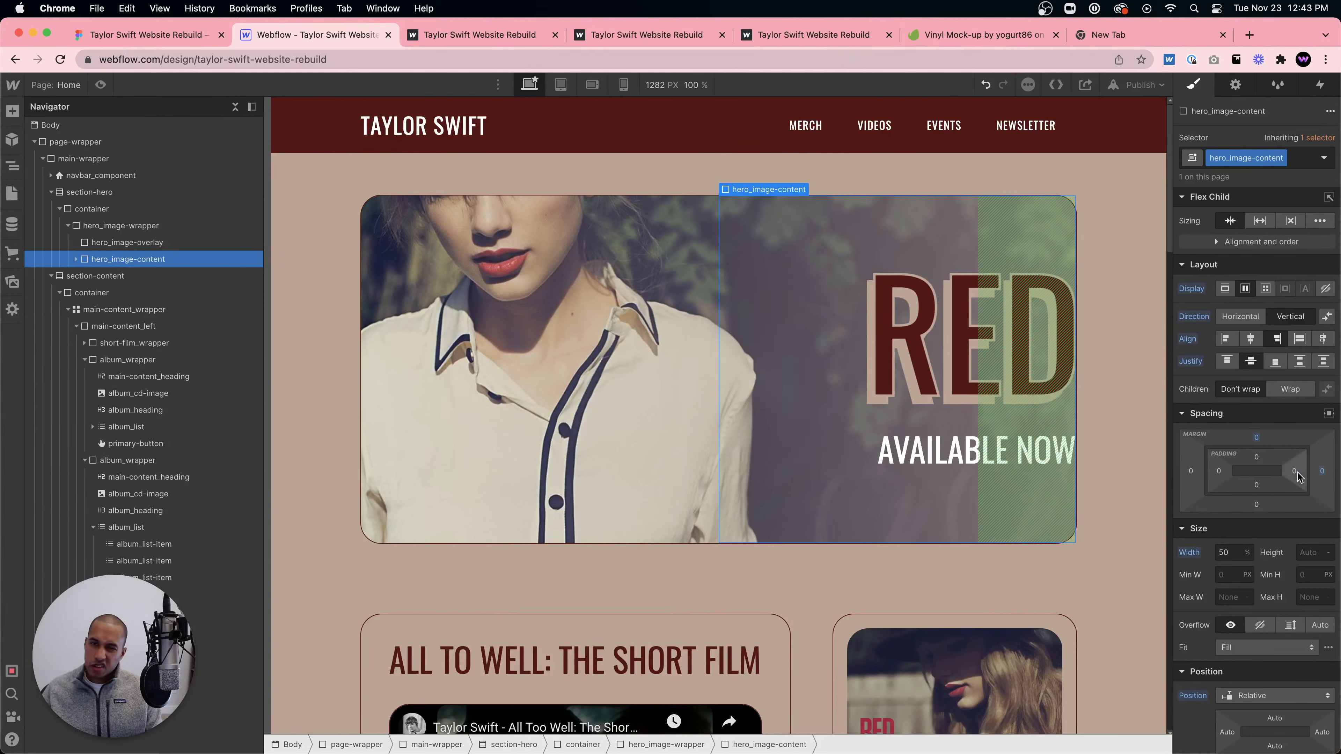
key("super+z")
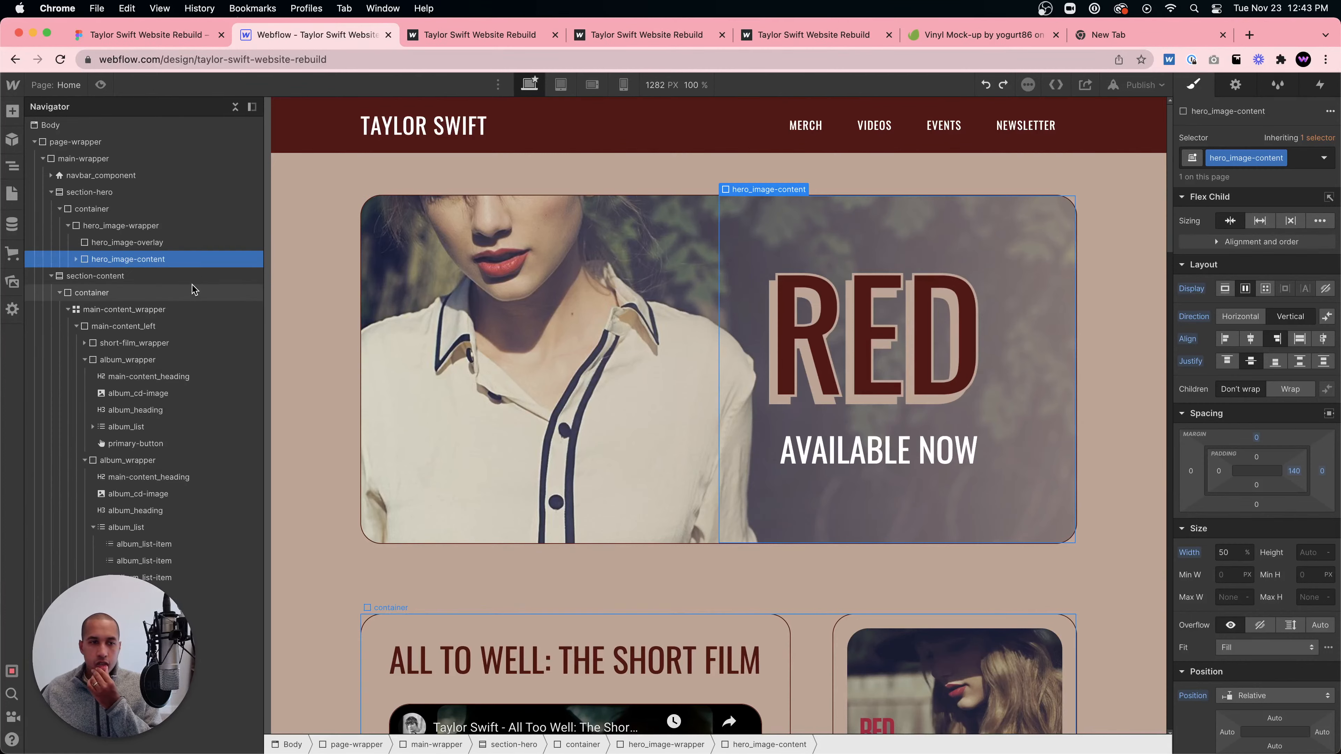
- Set the hero container's maximum width to 1200 px and preview the page
left_click(132, 193)
left_click(122, 209)
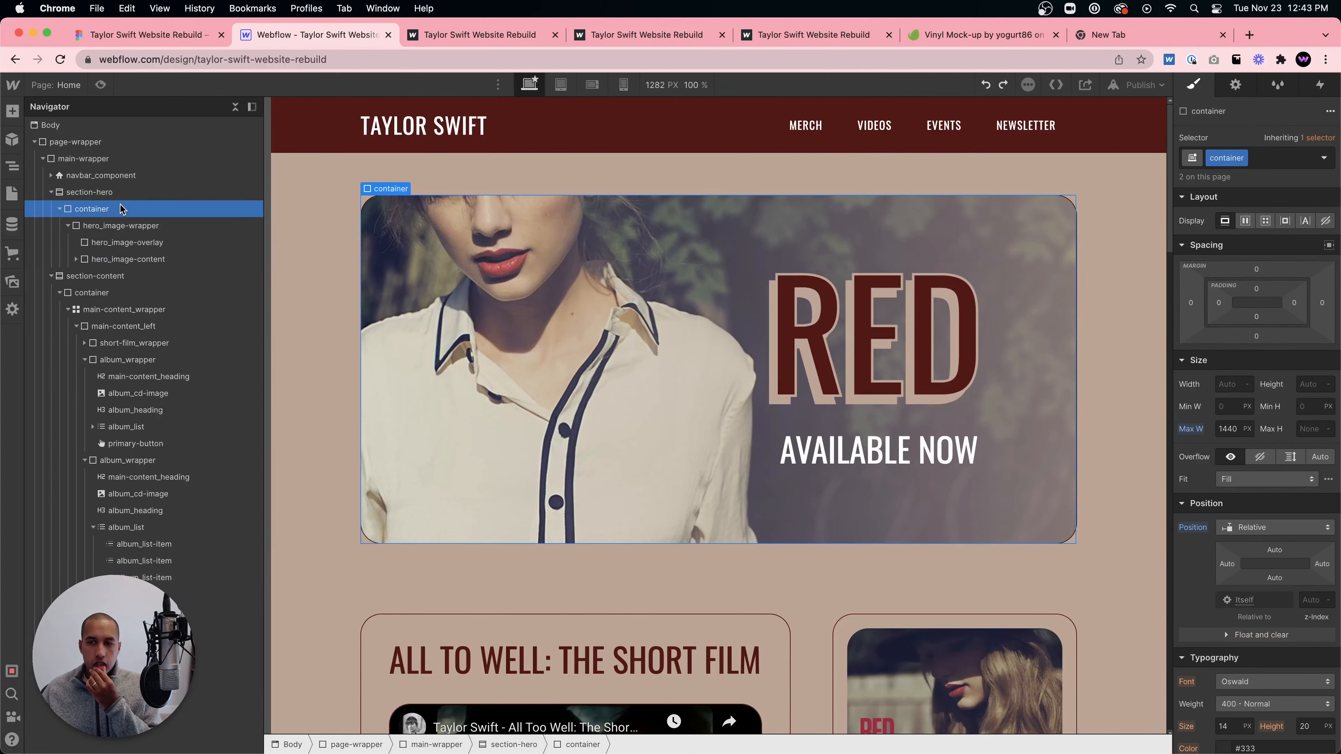
left_click(1227, 429)
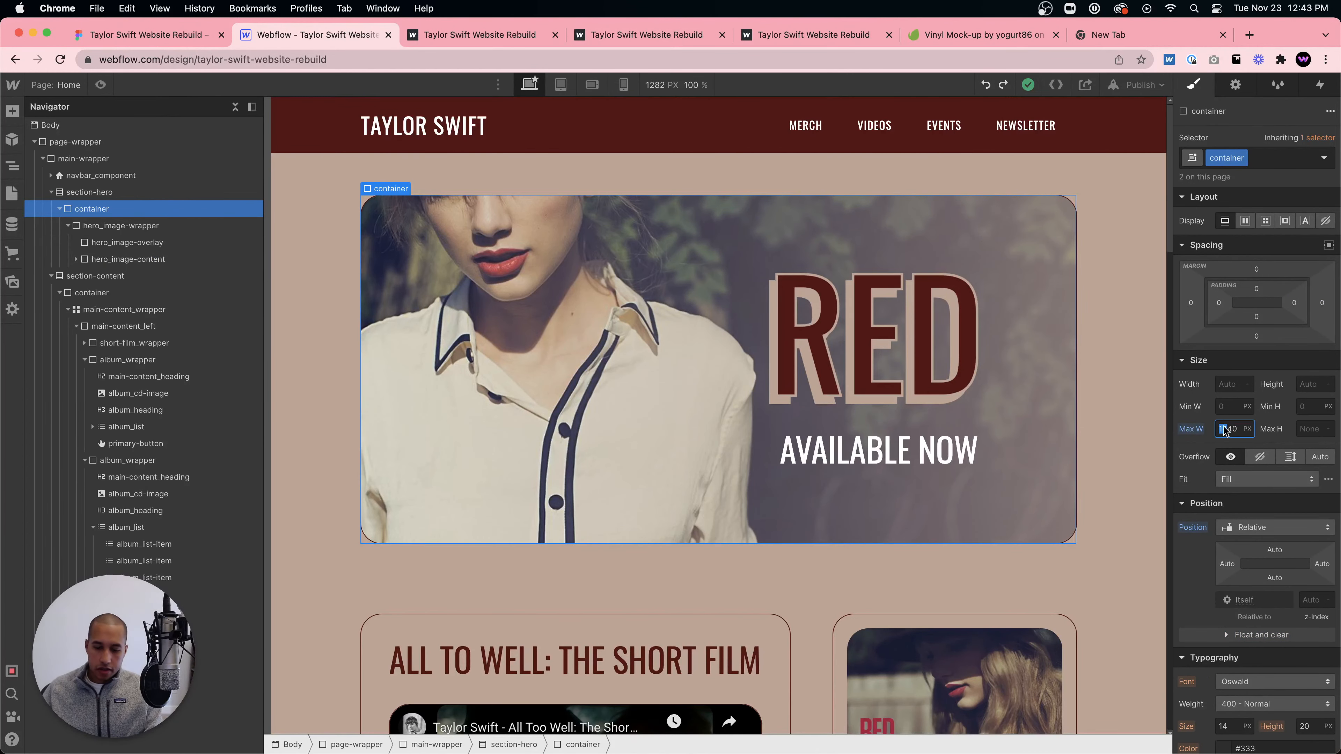
double_click(1226, 429)
type("1")
type("00")
key("BackSpace")
key("BackSpace")
type("200")
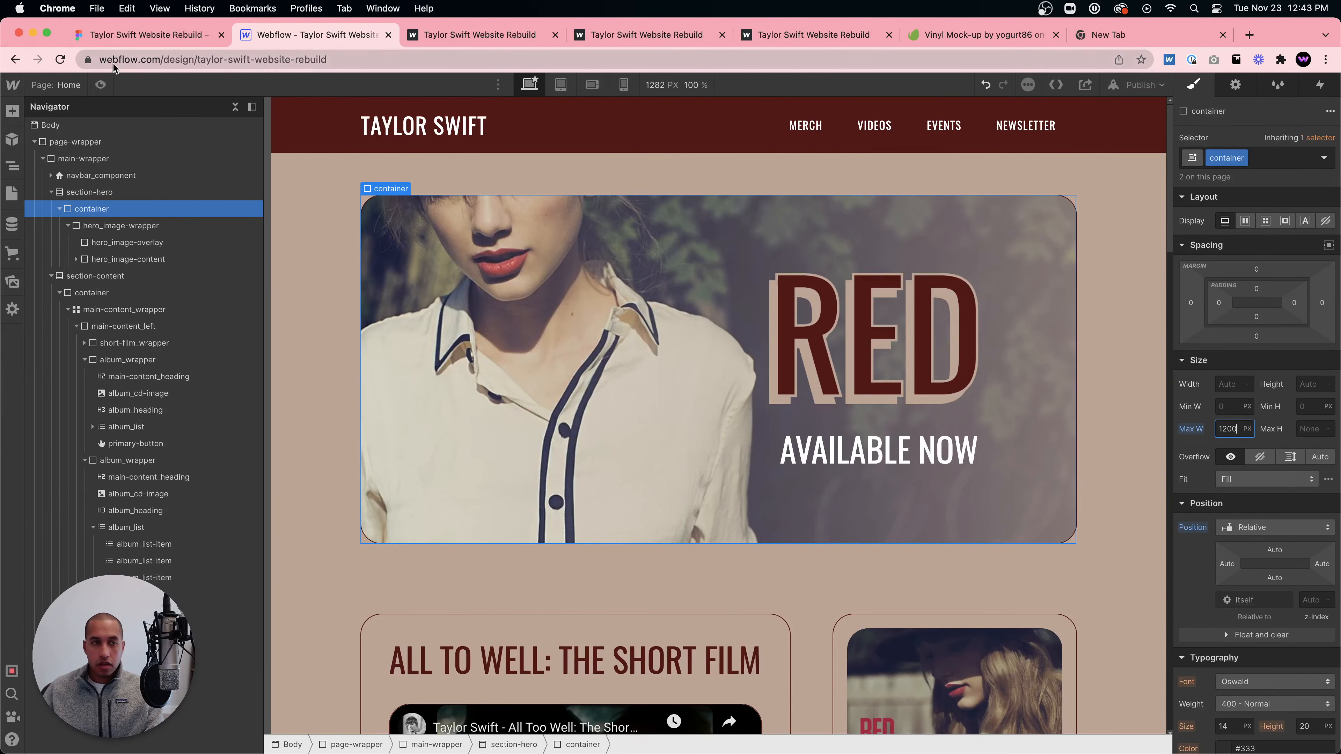
left_click(101, 85)
scroll(136, 131, "down", 1)
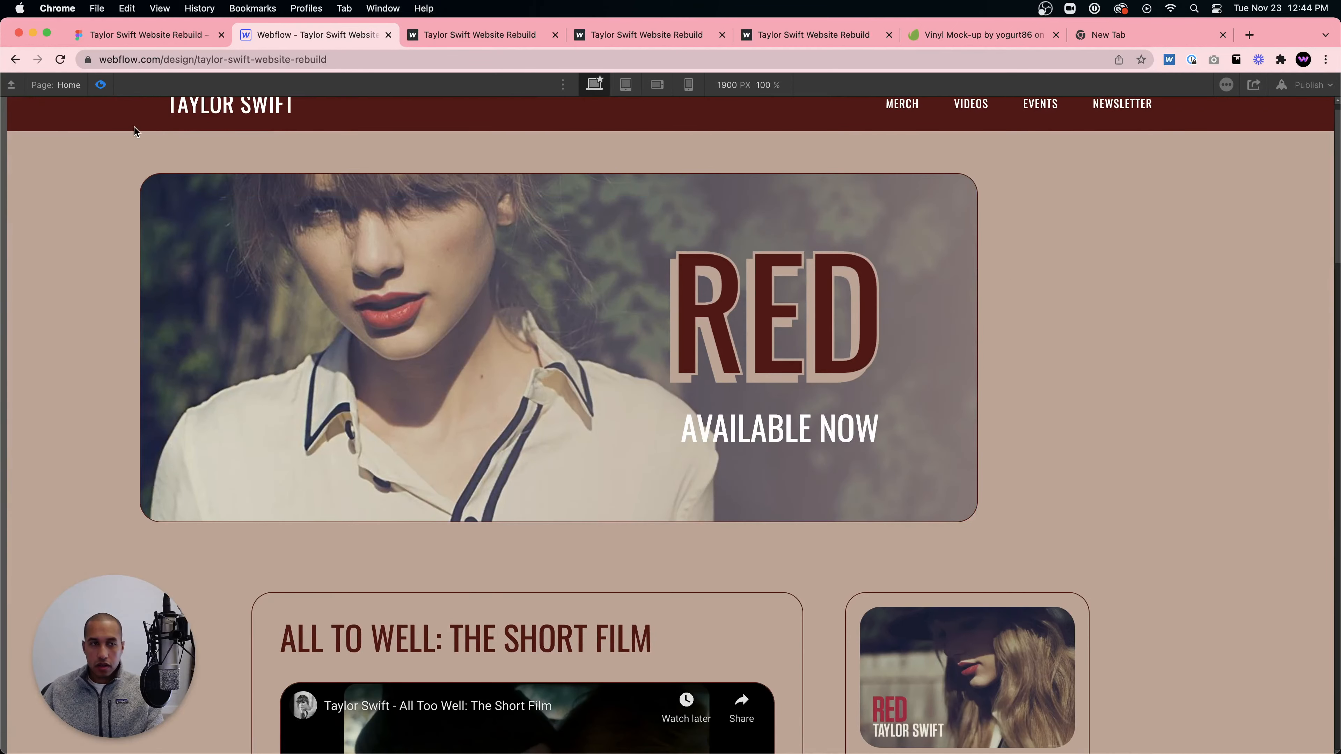
- Leave the preview and undo the container's maximum-width change and the earlier change to its automatic side margins
left_click(100, 85)
key("super+z")
key("super+z")
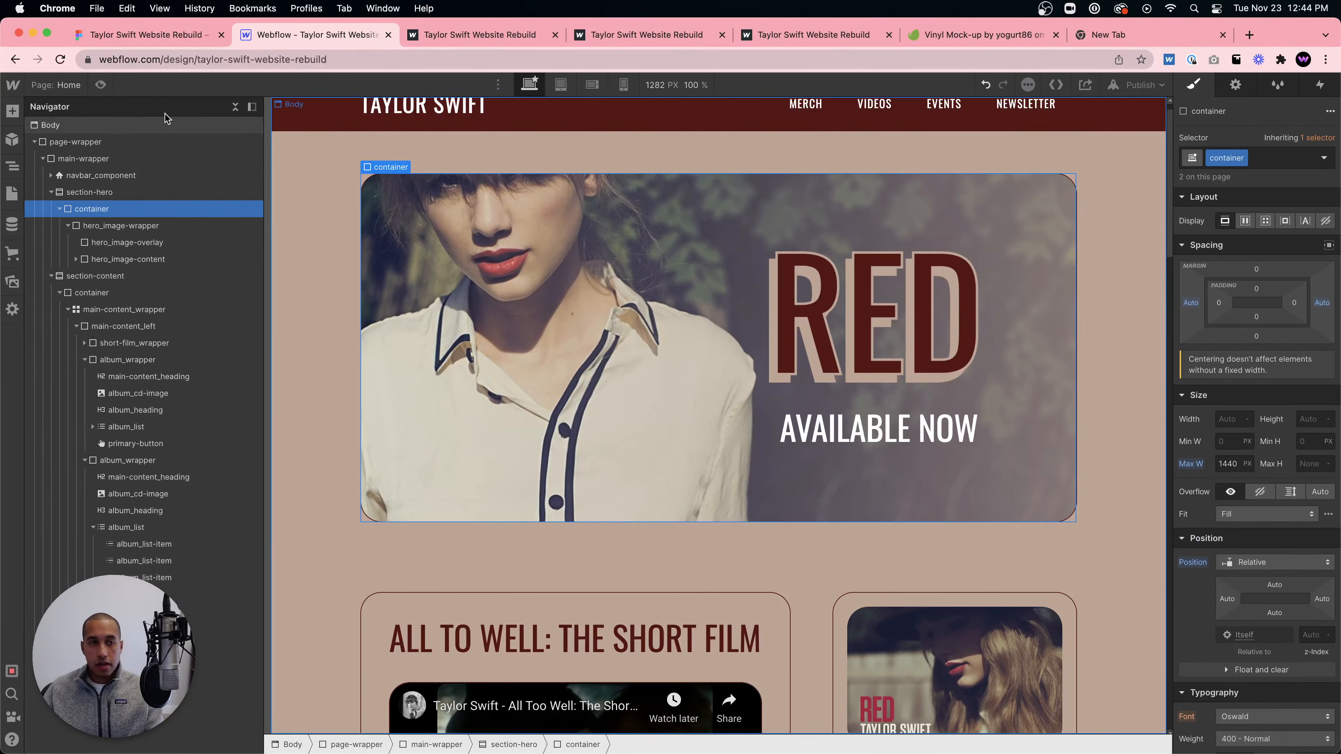
- Preview the page and examine how the hero image lines up with the navbar and the content sections below
key("super+shift+p")
scroll(650, 262, "down", 5)
scroll(656, 264, "up", 6)
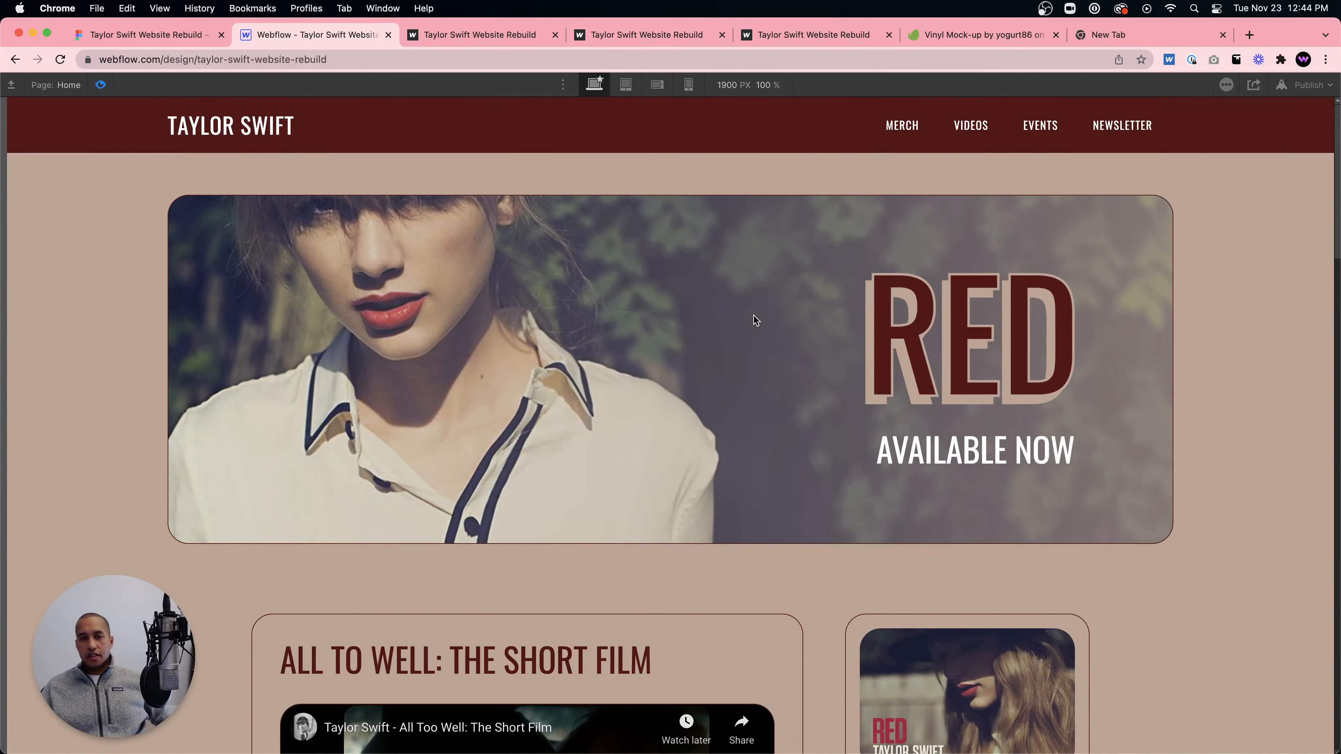
scroll(753, 315, "down", 4)
scroll(756, 317, "down", 5)
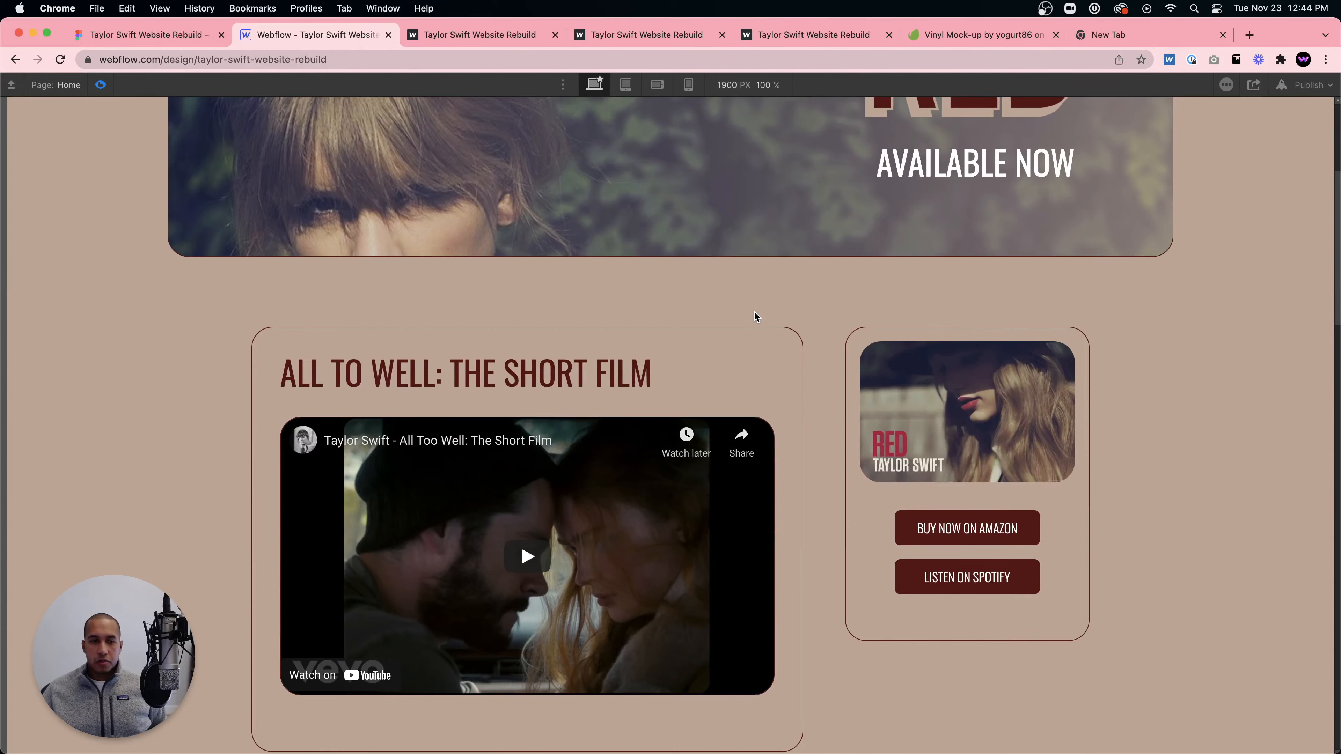
scroll(754, 316, "down", 10)
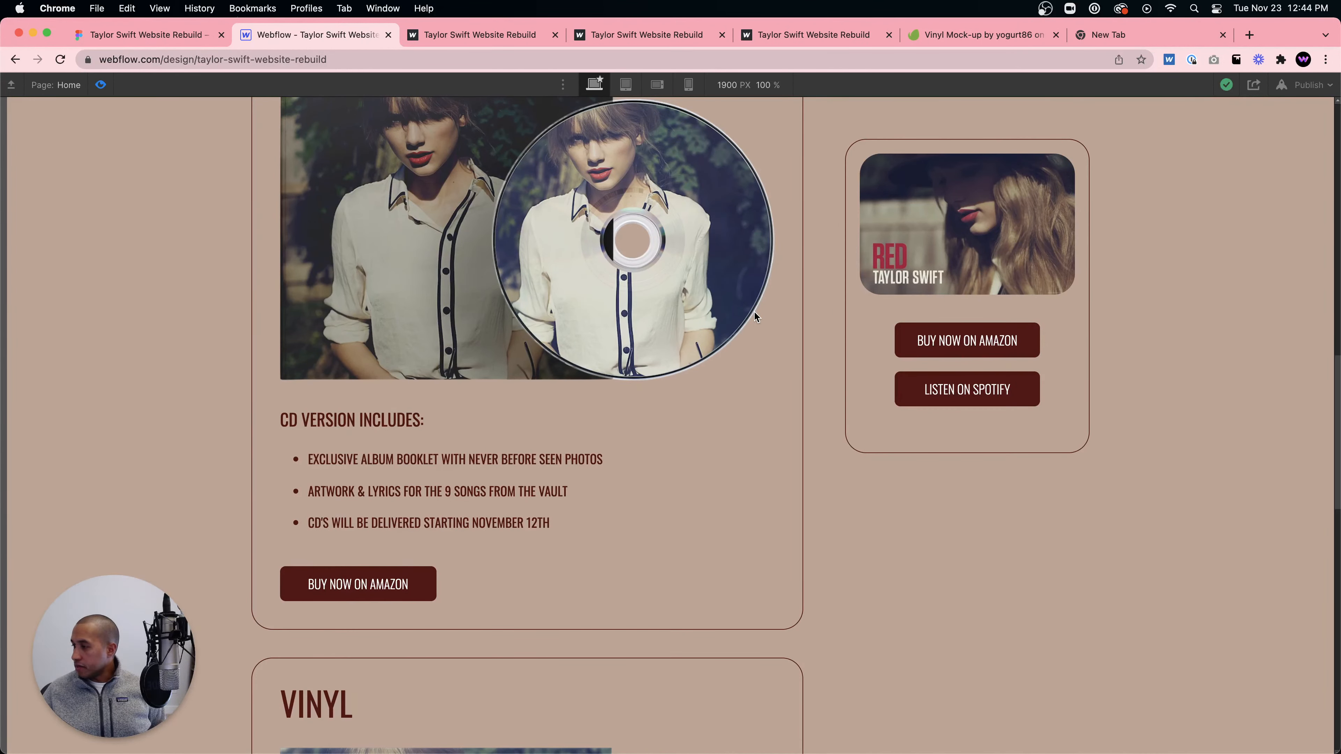
scroll(755, 312, "up", 15)
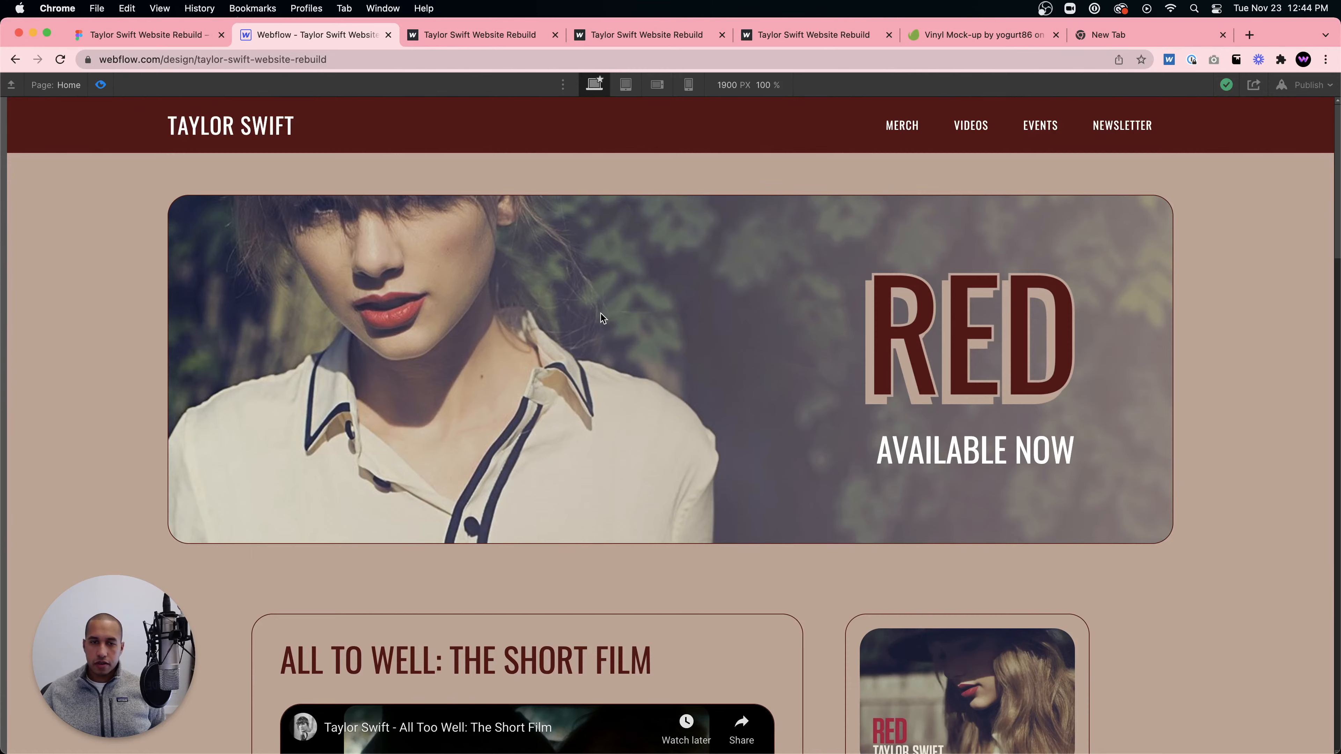
left_click(101, 85)
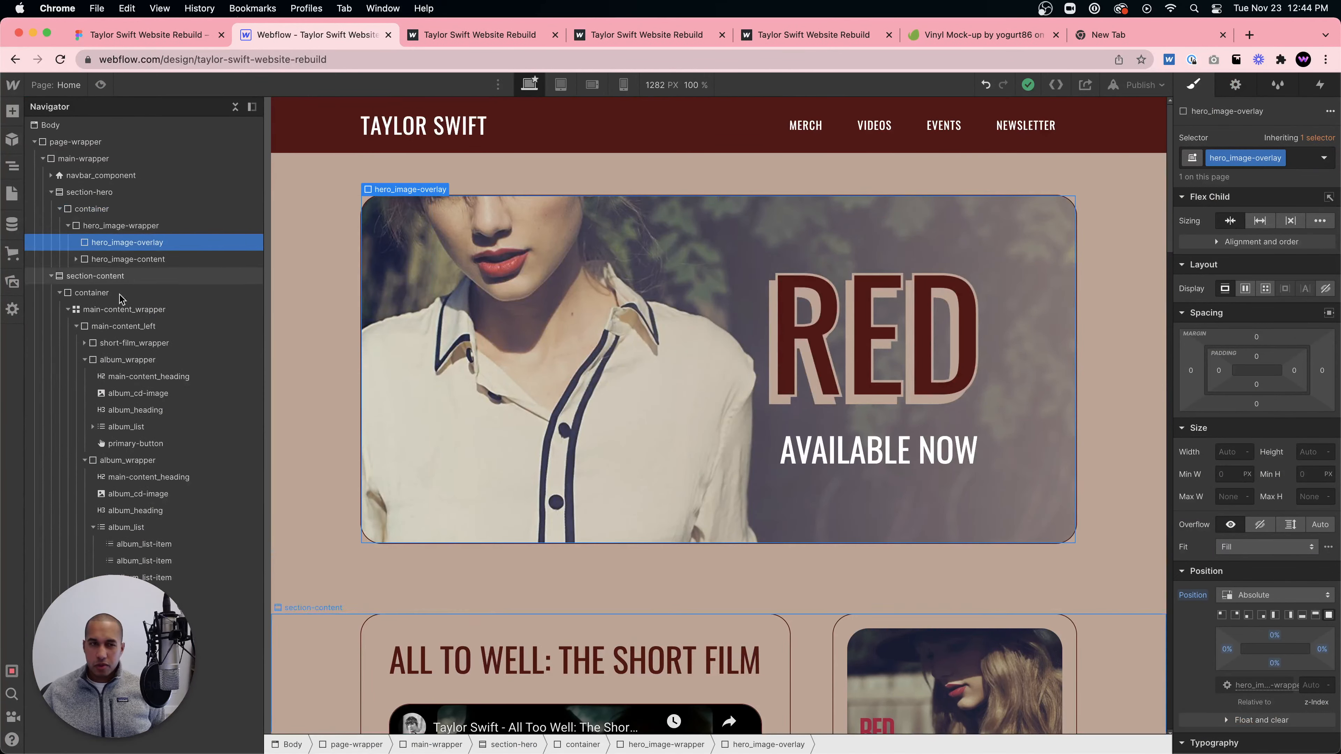
- Set the 1147080.jpg background image of hero_image-wrapper to Fixed
left_click(121, 226)
scroll(1203, 446, "down", 10)
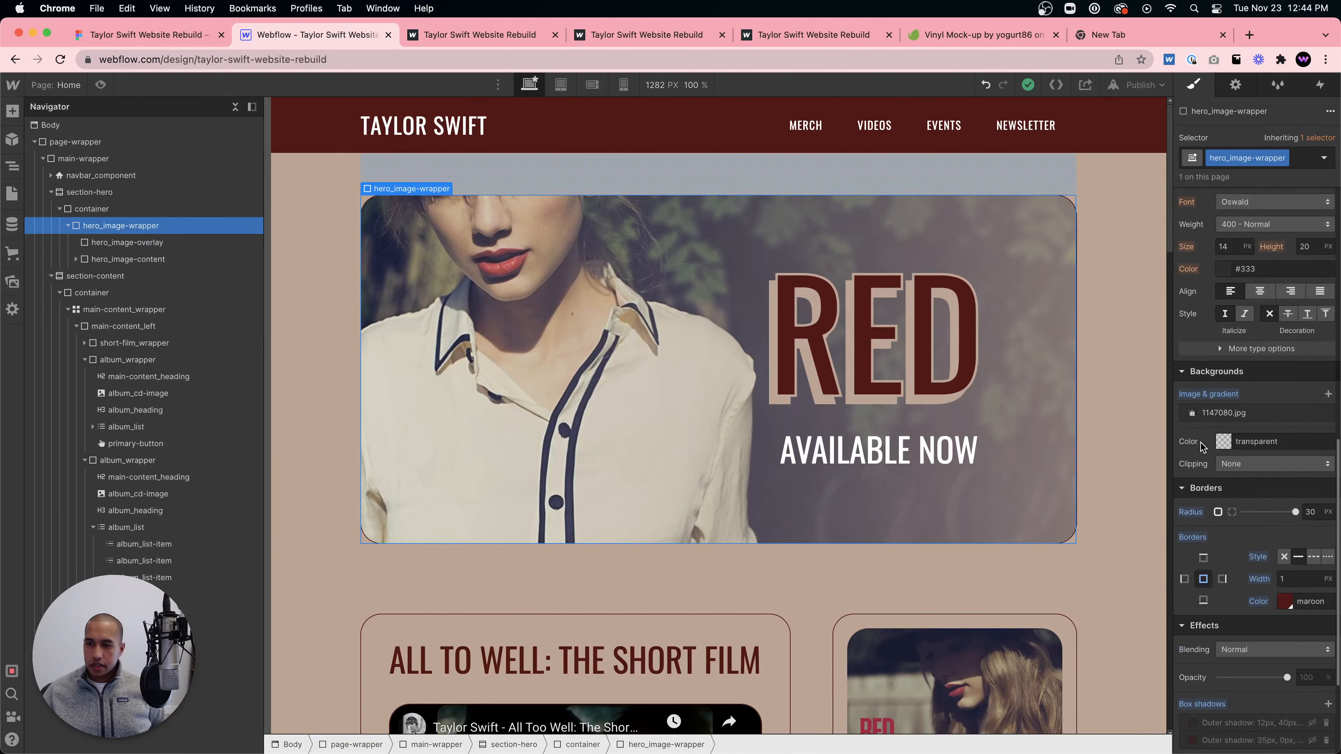
left_click(1253, 414)
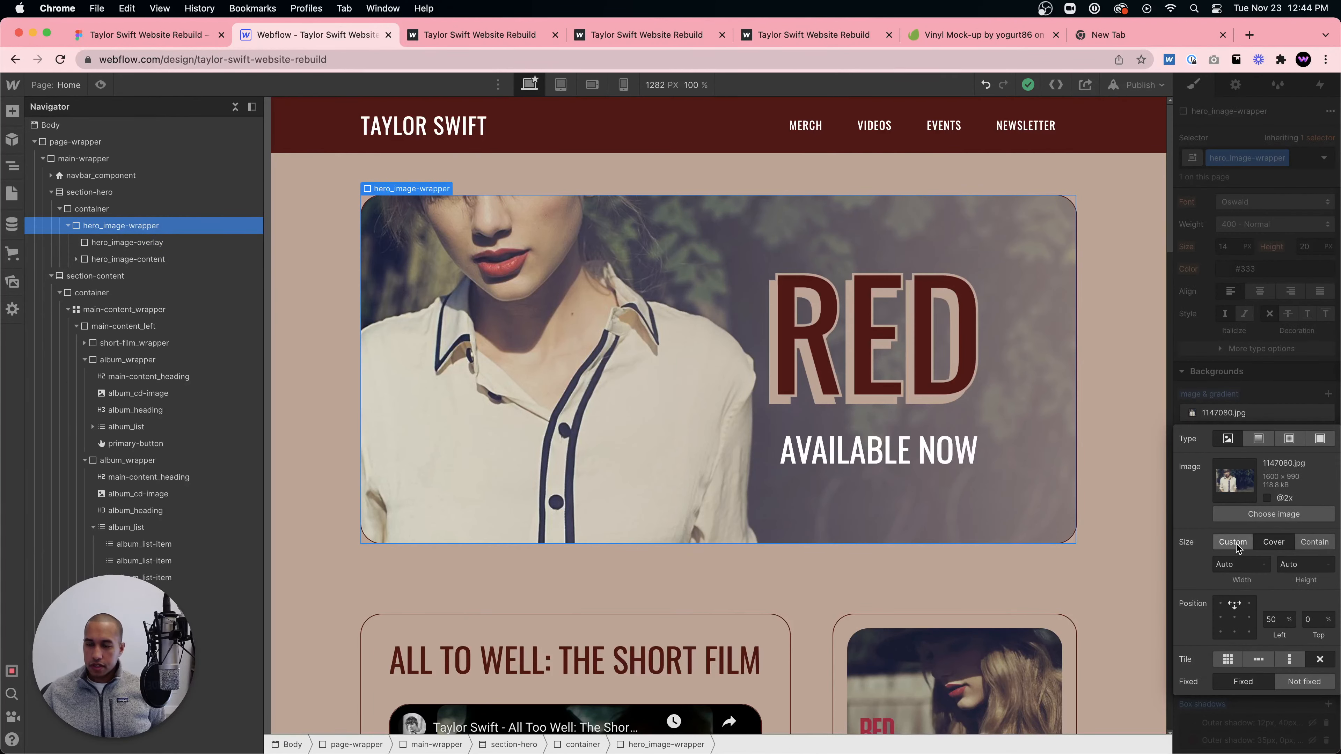
left_click(1243, 682)
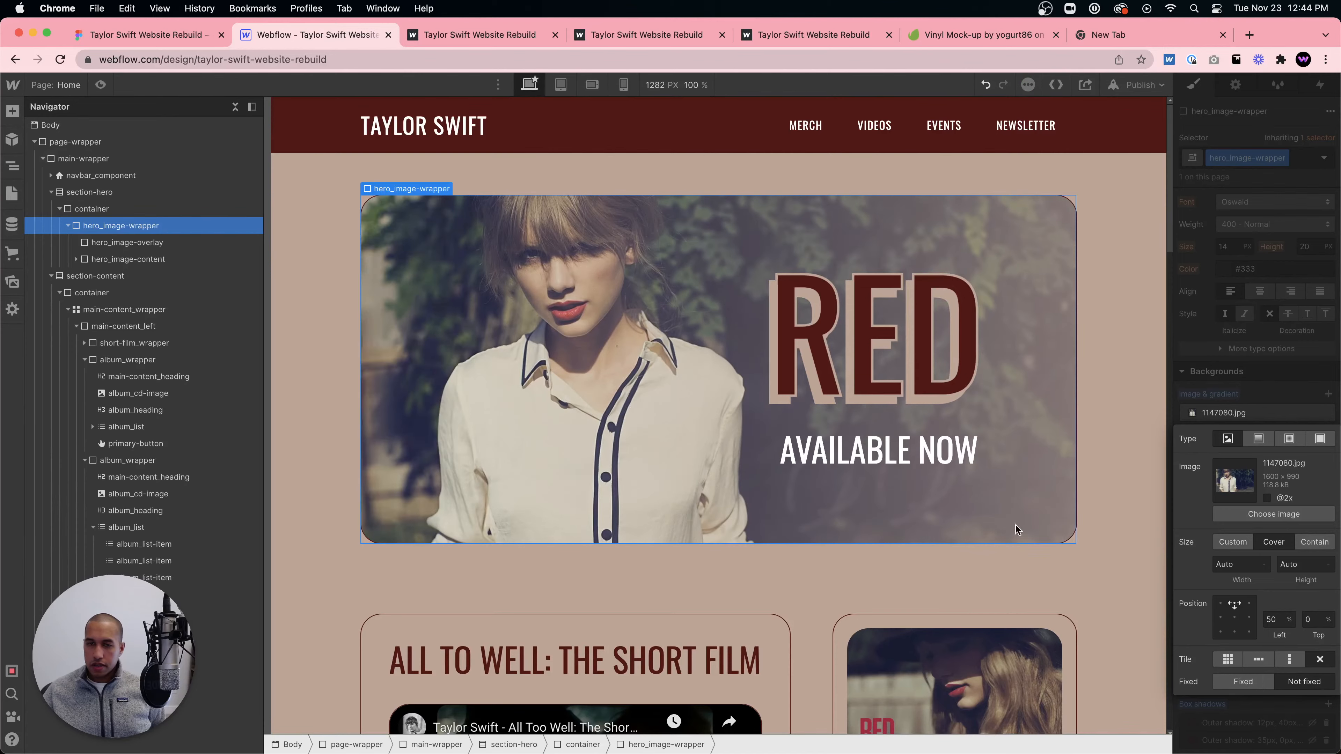
- Preview the page and examine how the hero's fixed background image behaves during scrolling
left_click(100, 84)
scroll(647, 274, "down", 6)
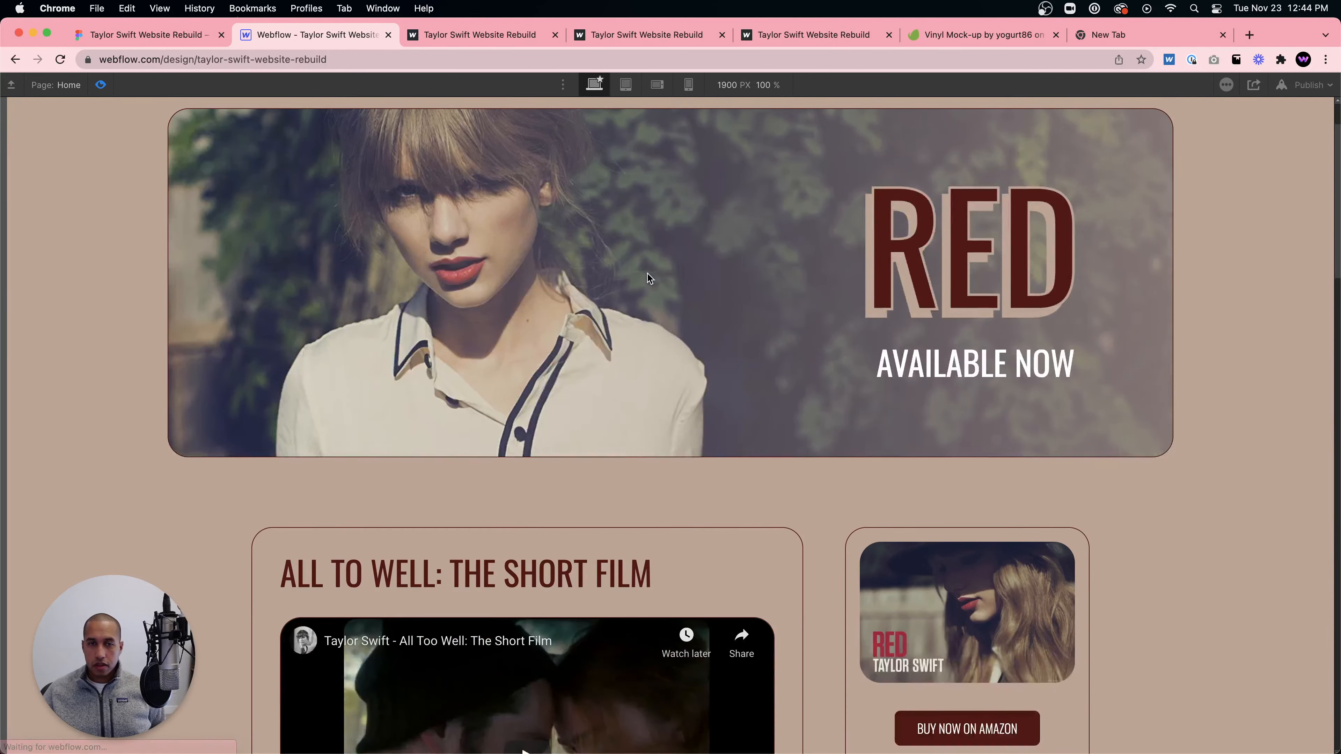
scroll(649, 278, "down", 5)
scroll(649, 277, "up", 9)
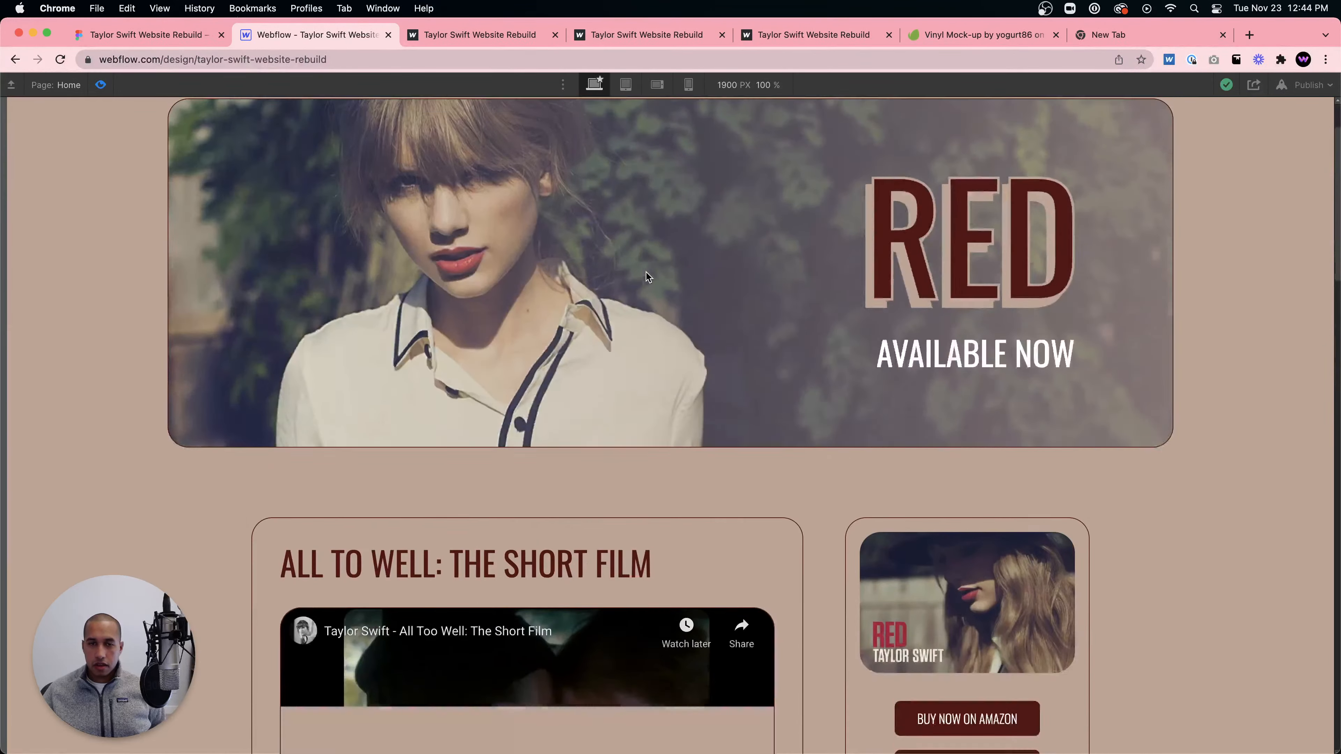
scroll(646, 272, "up", 3)
scroll(647, 272, "down", 4)
scroll(646, 273, "up", 4)
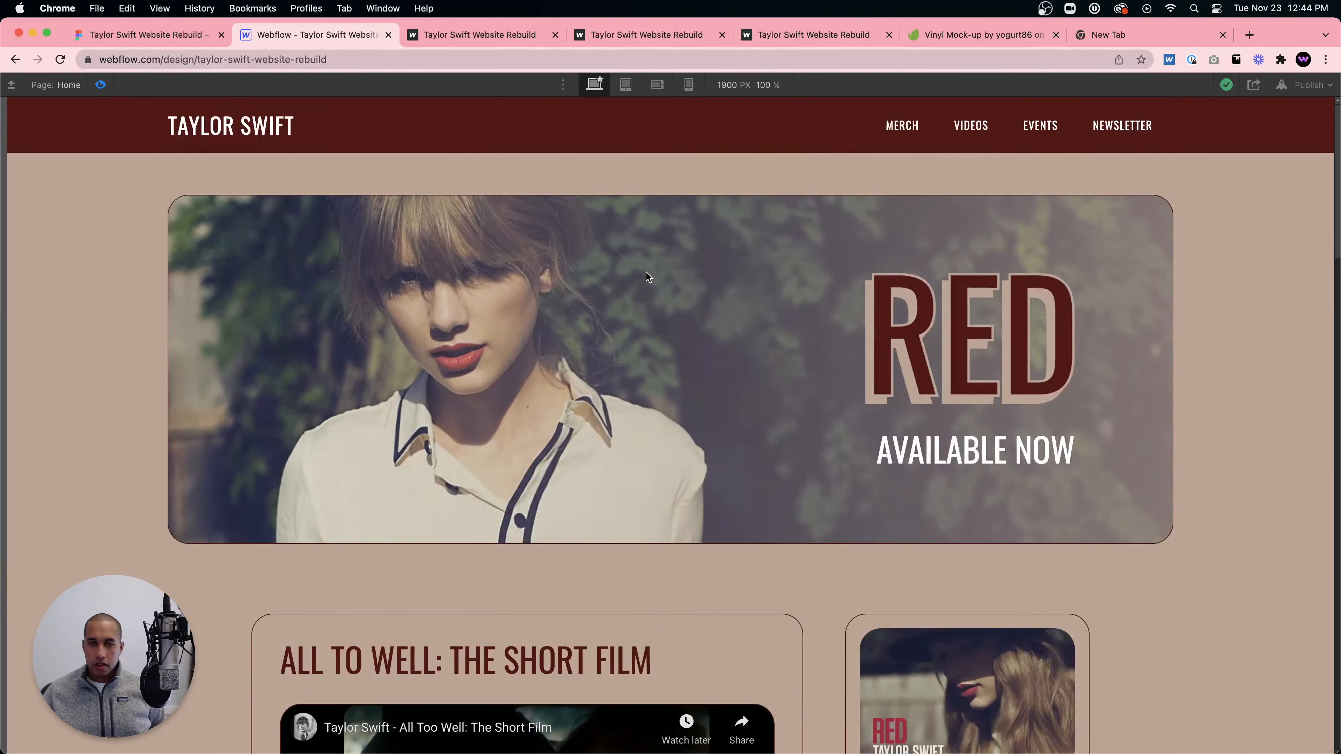
scroll(645, 270, "down", 5)
scroll(646, 270, "up", 5)
scroll(646, 273, "down", 4)
scroll(645, 271, "up", 4)
scroll(646, 273, "up", 1)
scroll(599, 312, "down", 5)
scroll(612, 307, "up", 5)
scroll(614, 304, "down", 4)
scroll(615, 303, "up", 3)
left_click(98, 84)
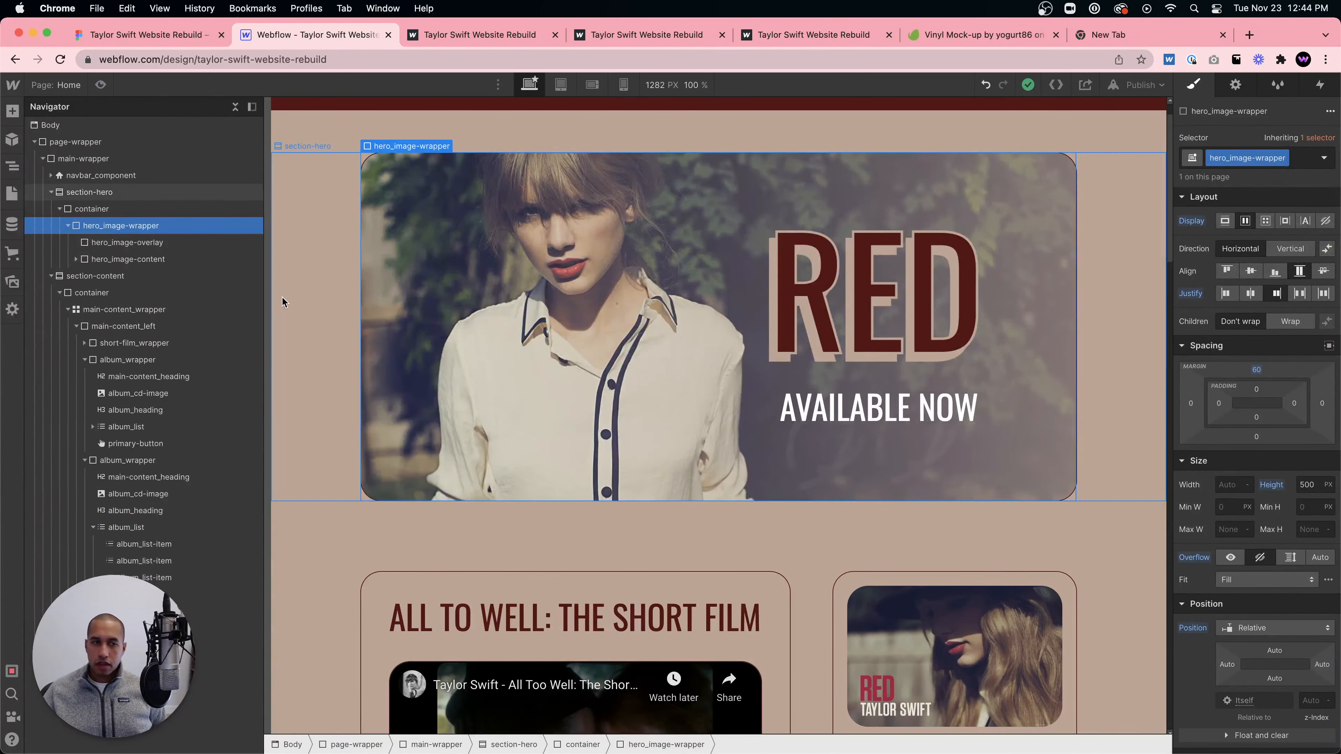
- Turn on the hidden 12px, 40px outer box shadow of hero_image-wrapper
scroll(1273, 446, "down", 10)
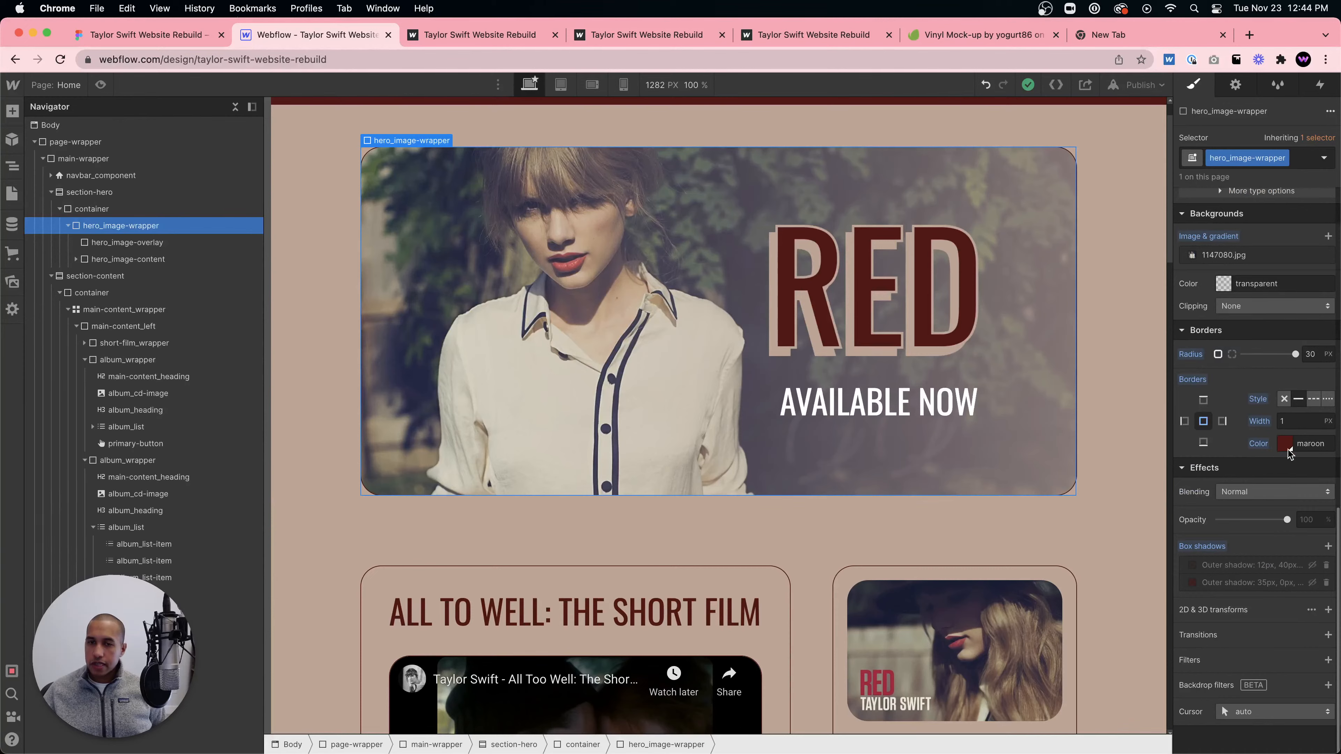
left_click(1312, 565)
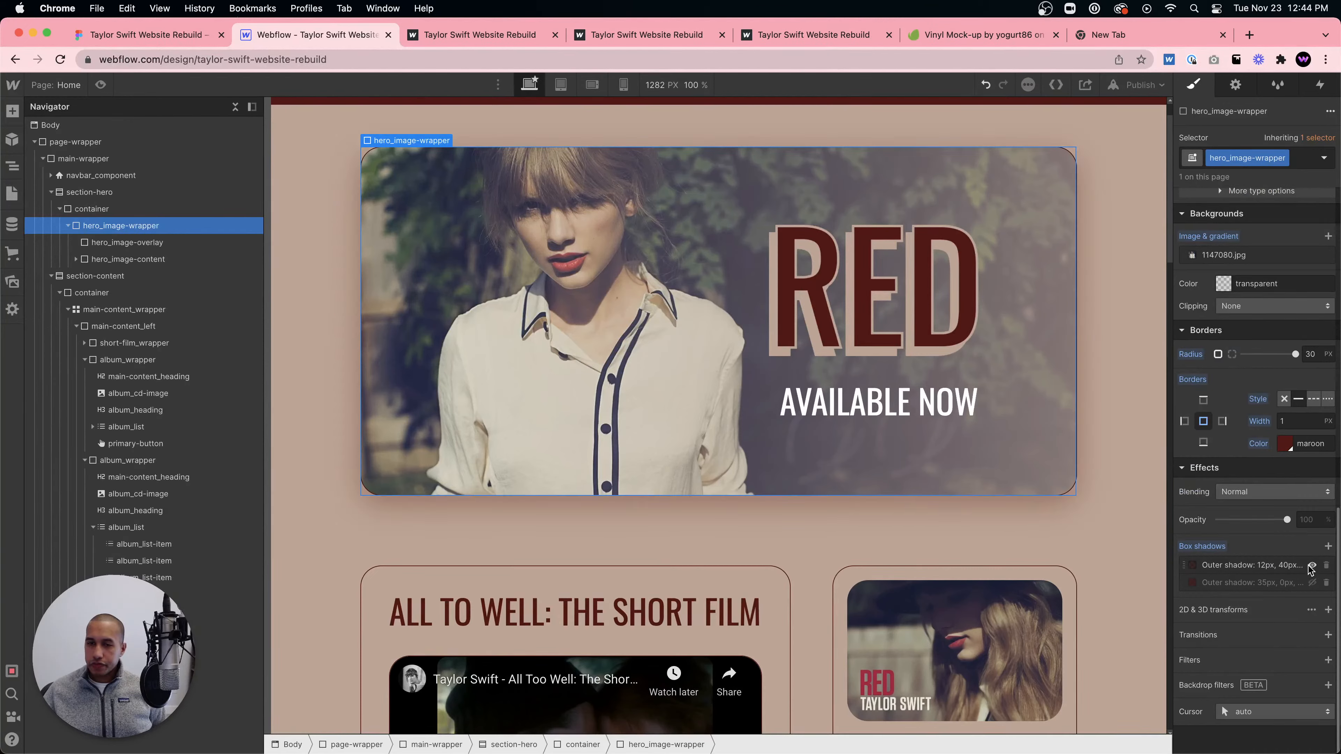
- Set the active outer box shadow of hero_image-wrapper to a 90° angle, 0 px distance and 50 px blur
left_click(1263, 566)
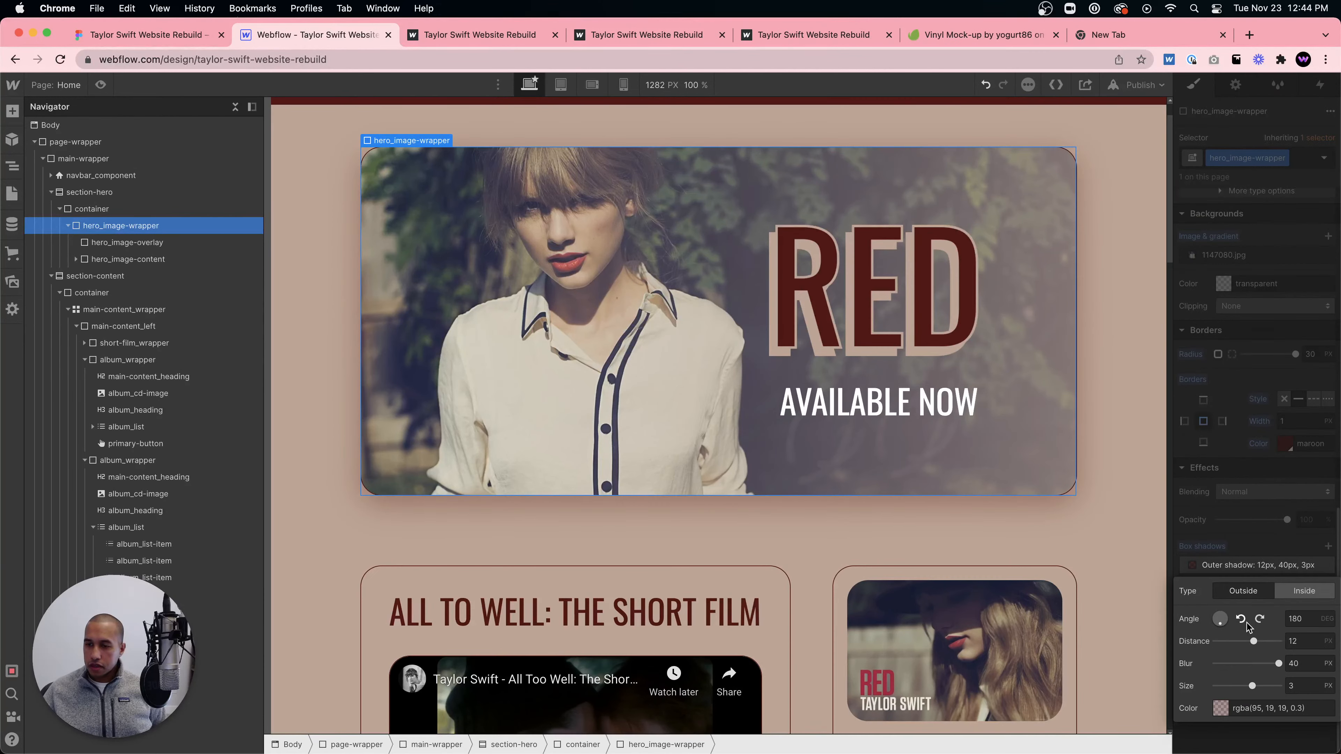
left_click_drag(1254, 642, 1213, 643)
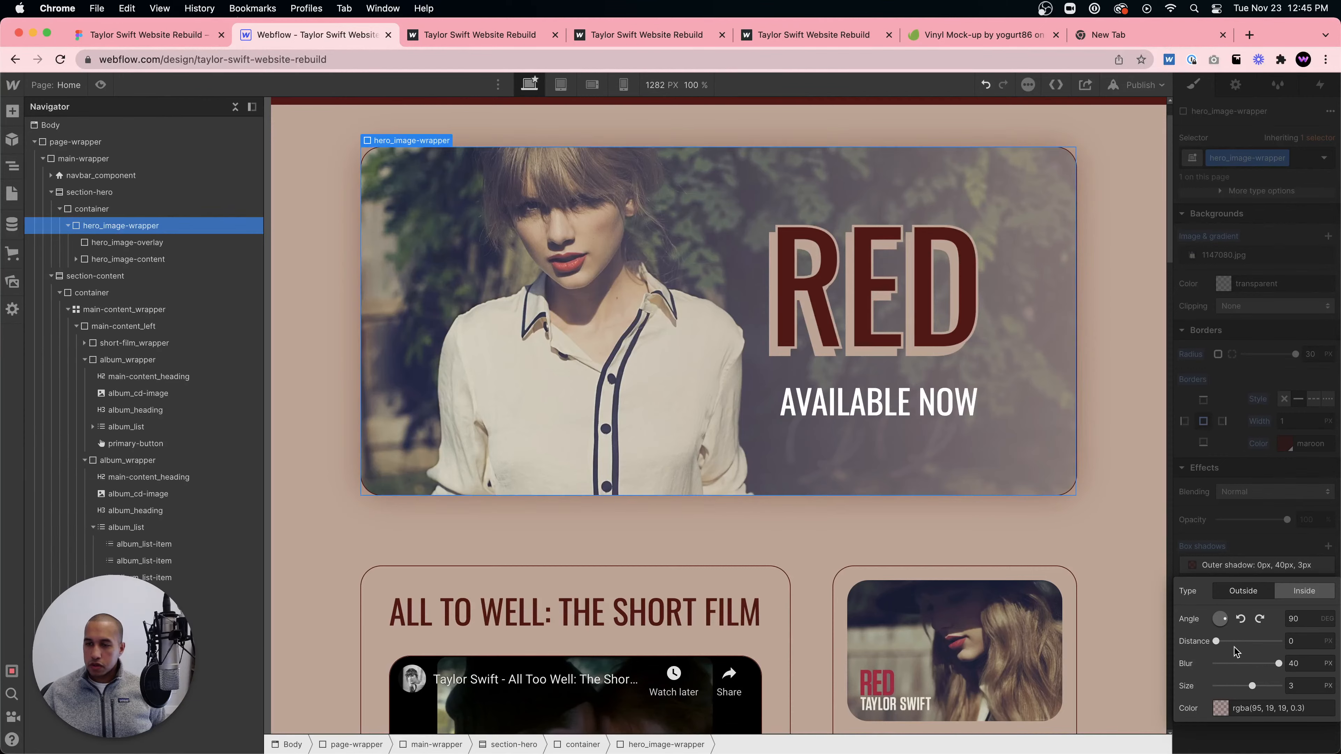
left_click_drag(1281, 665, 1214, 665)
left_click(1300, 664)
type("20")
key("Return")
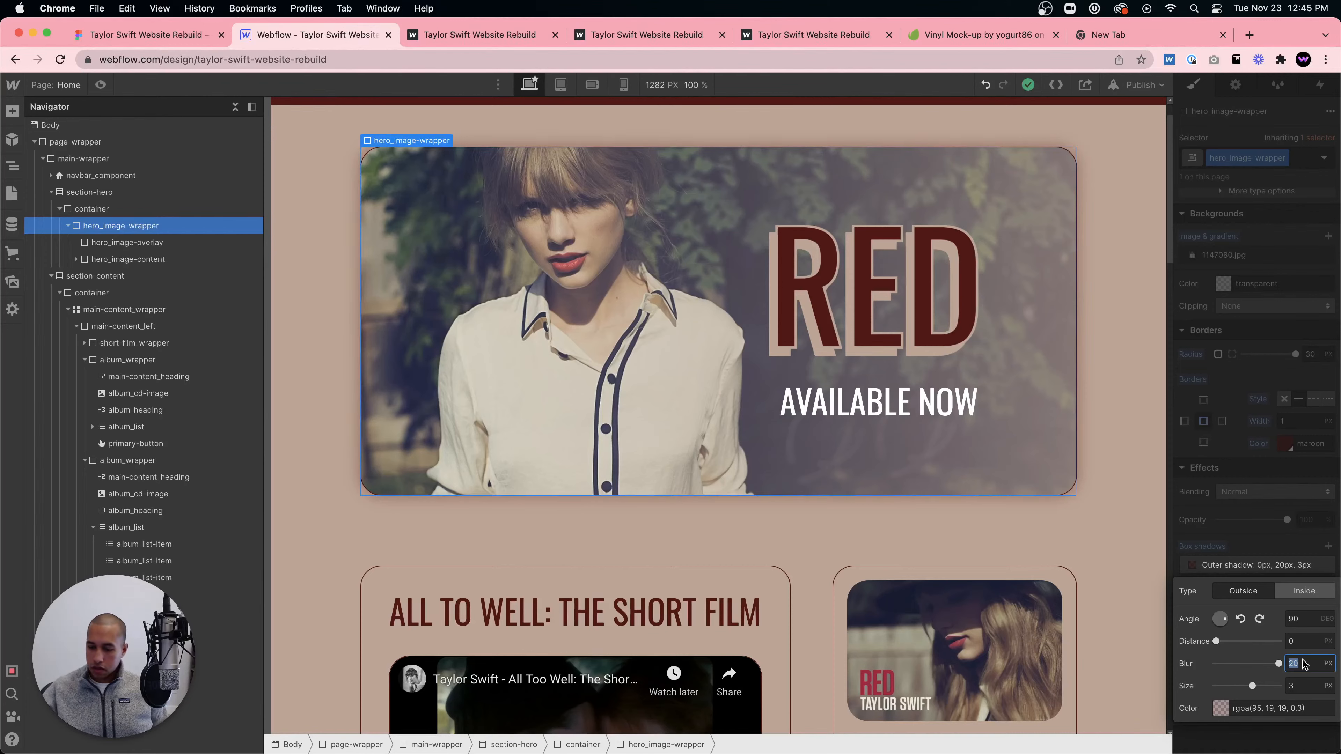
type("50")
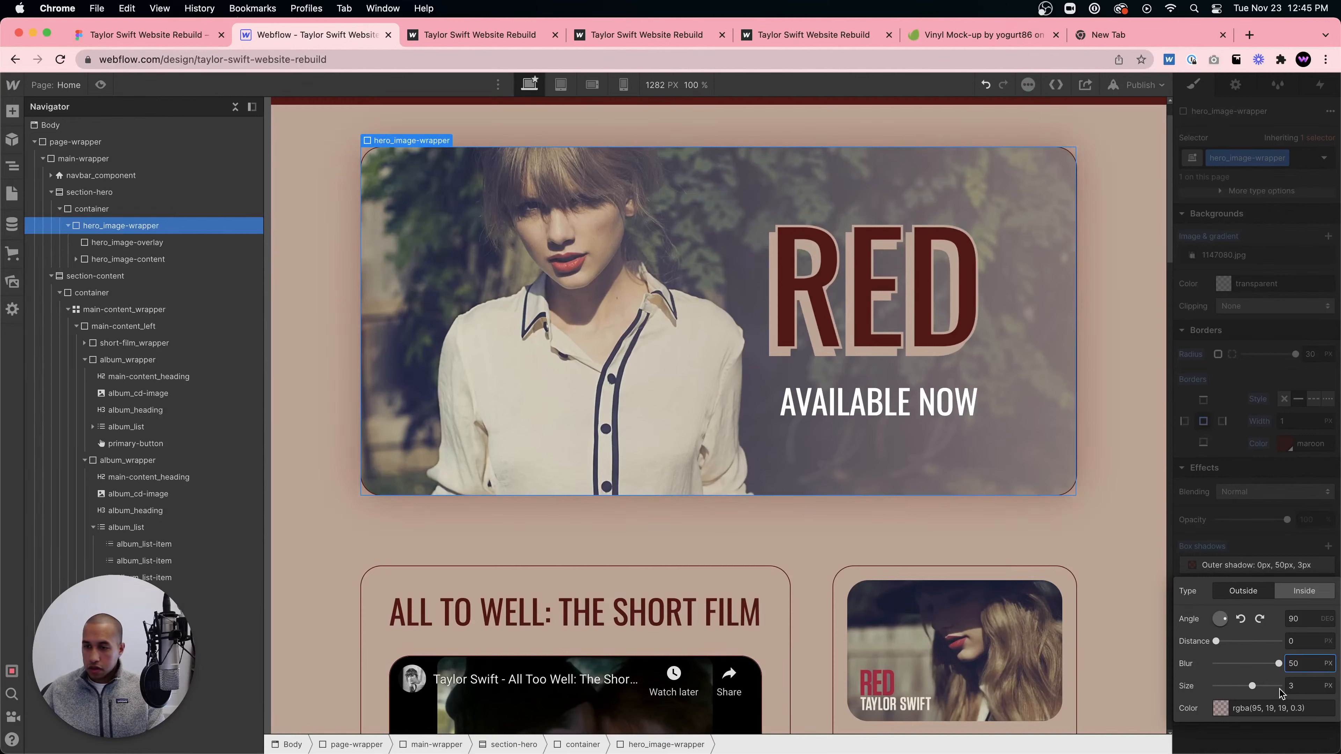
- Set the hero shadow's size to -7 px and lower its colour's alpha to 20
left_click_drag(1252, 685, 1262, 687)
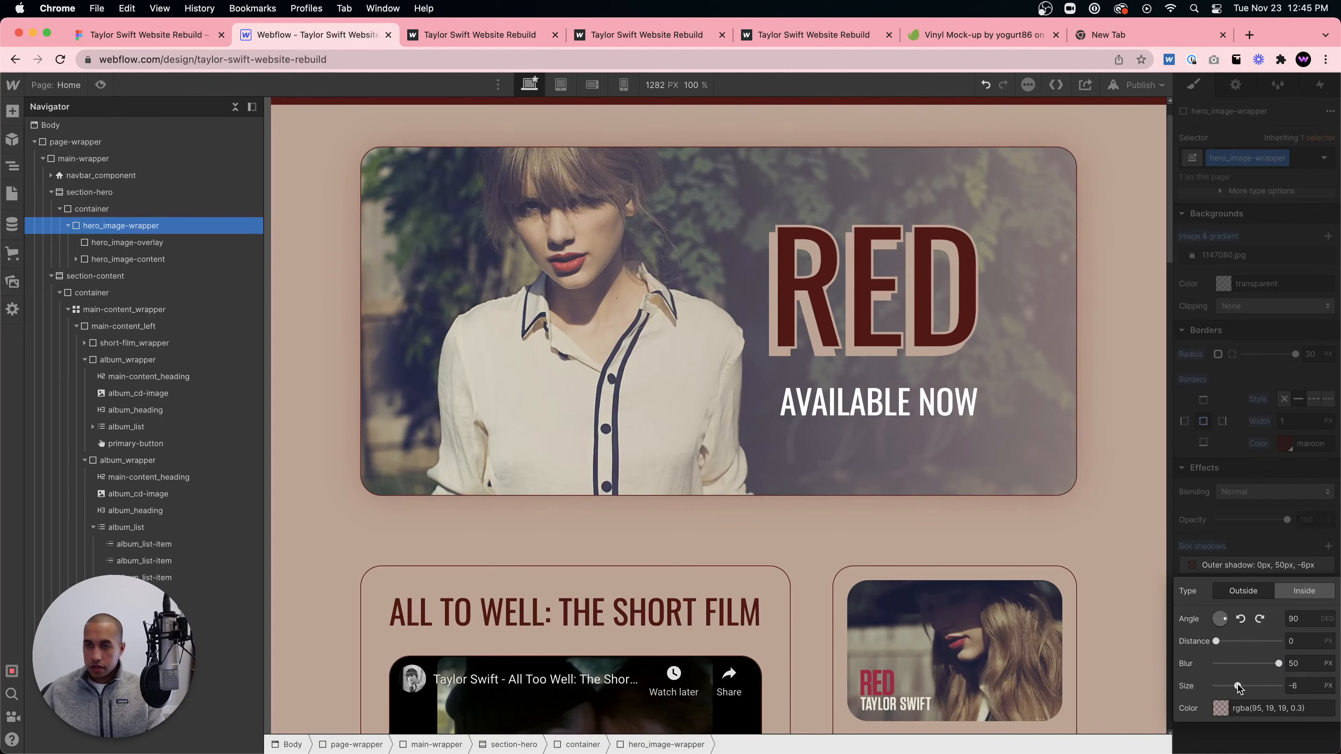
left_click(1222, 708)
left_click(1320, 637)
type("20")
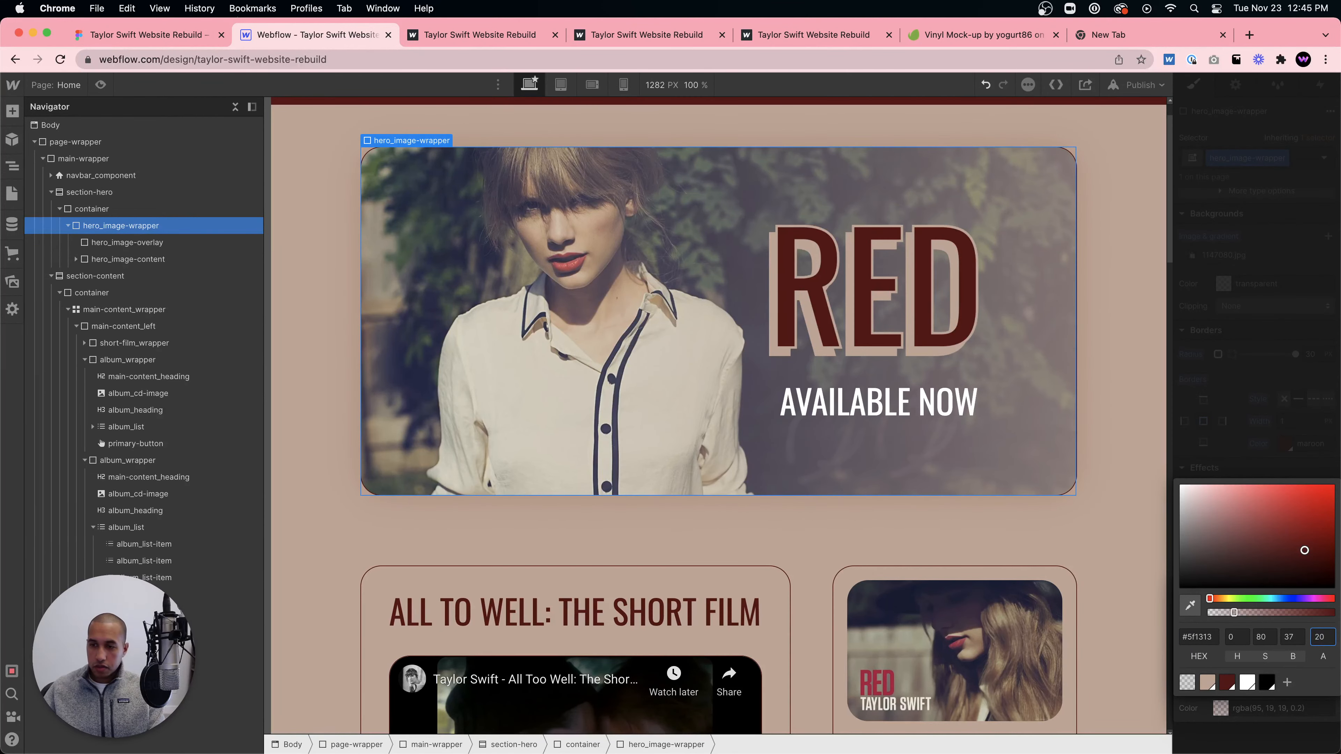
left_click(1267, 464)
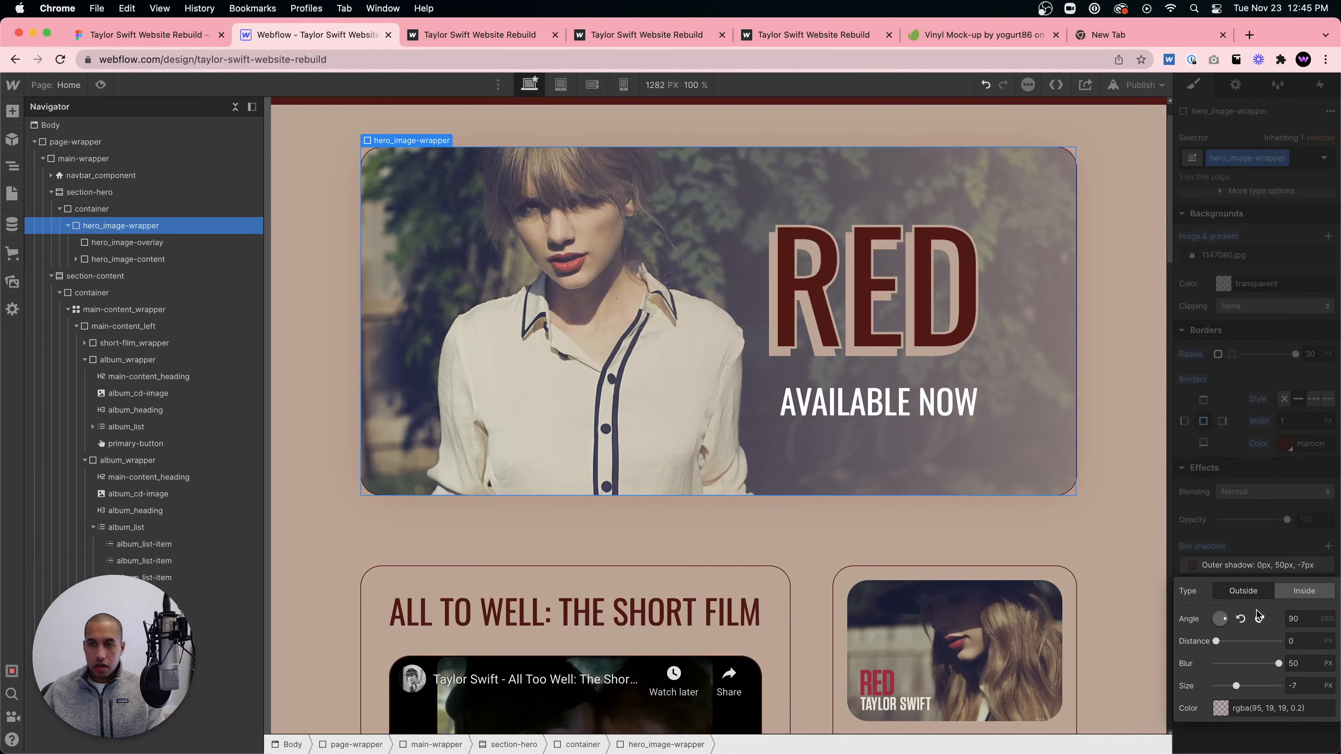
- Set the hero shadow's angle to 90° and its distance to 10 px
left_click_drag(1226, 624, 1224, 639)
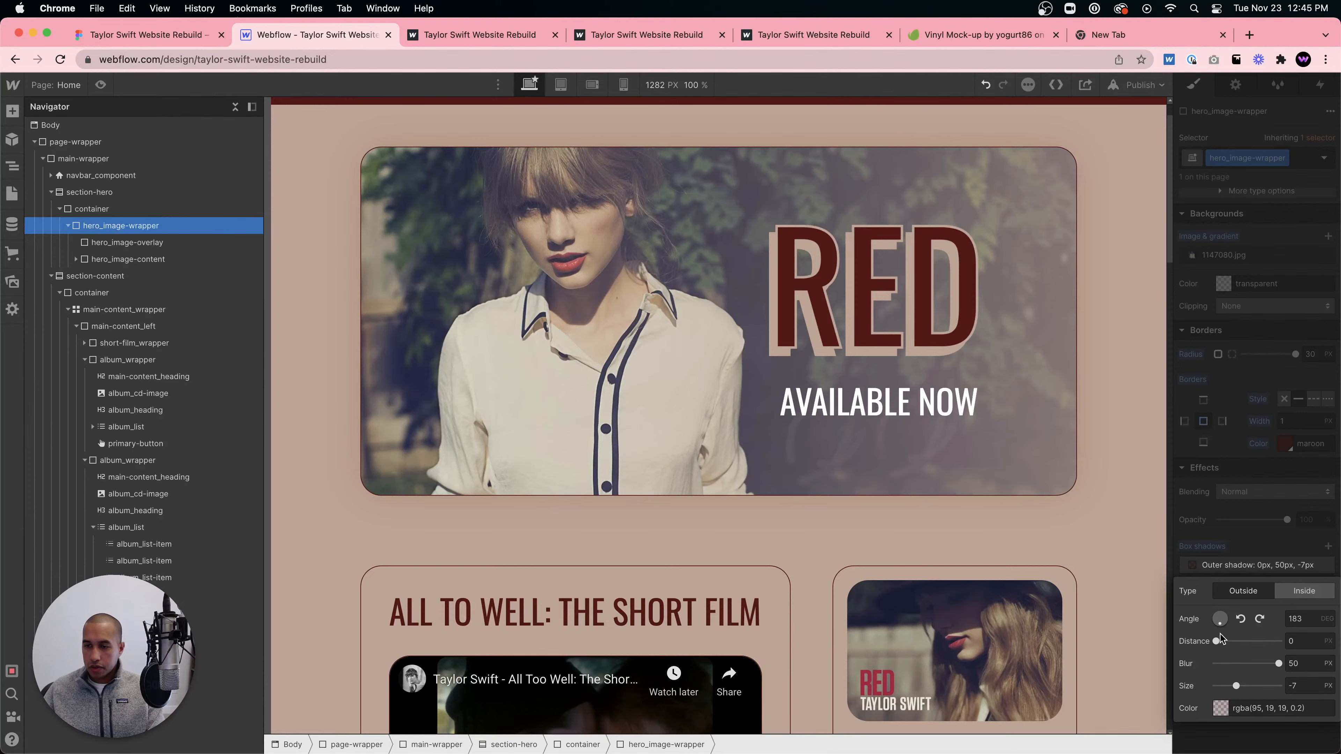
left_click(1301, 619)
type("90")
left_click_drag(1217, 641, 1249, 640)
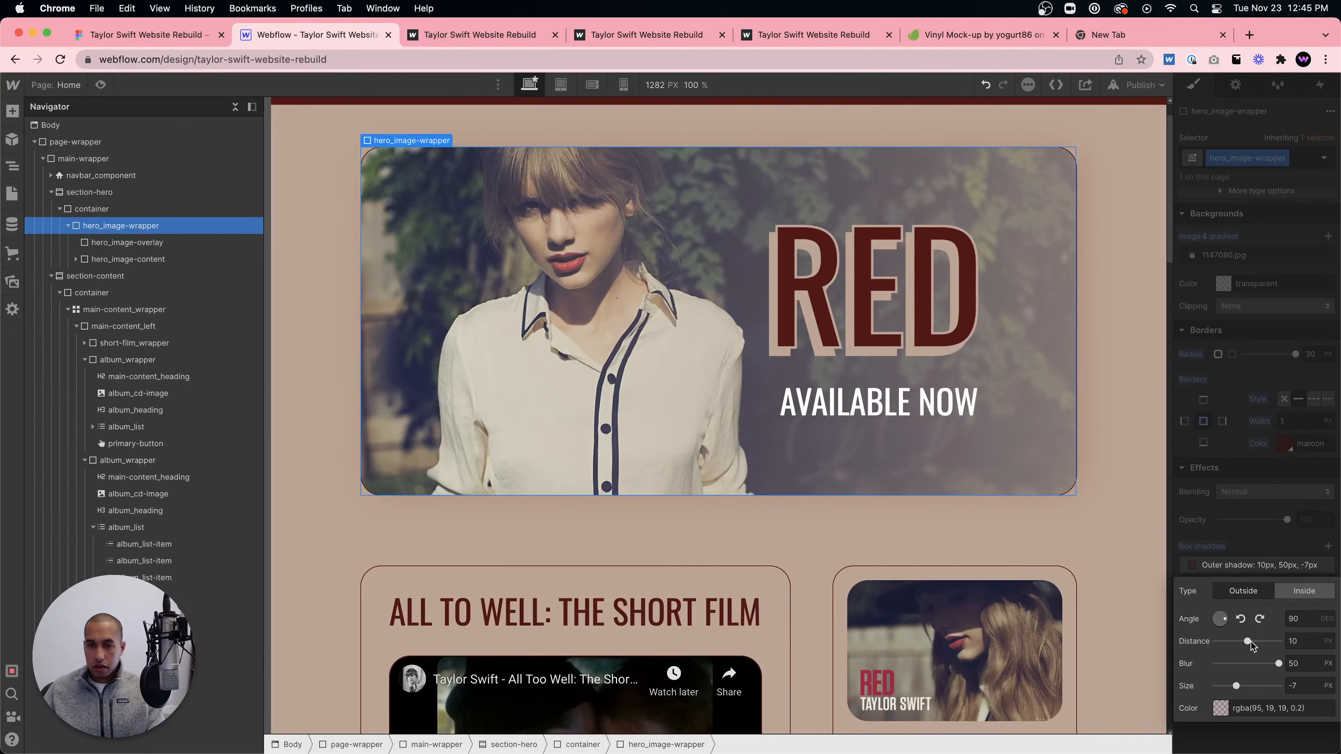
- Reduce the size of hero_image-wrapper's outer shadow to -10 px
left_click(874, 530)
left_click(128, 259)
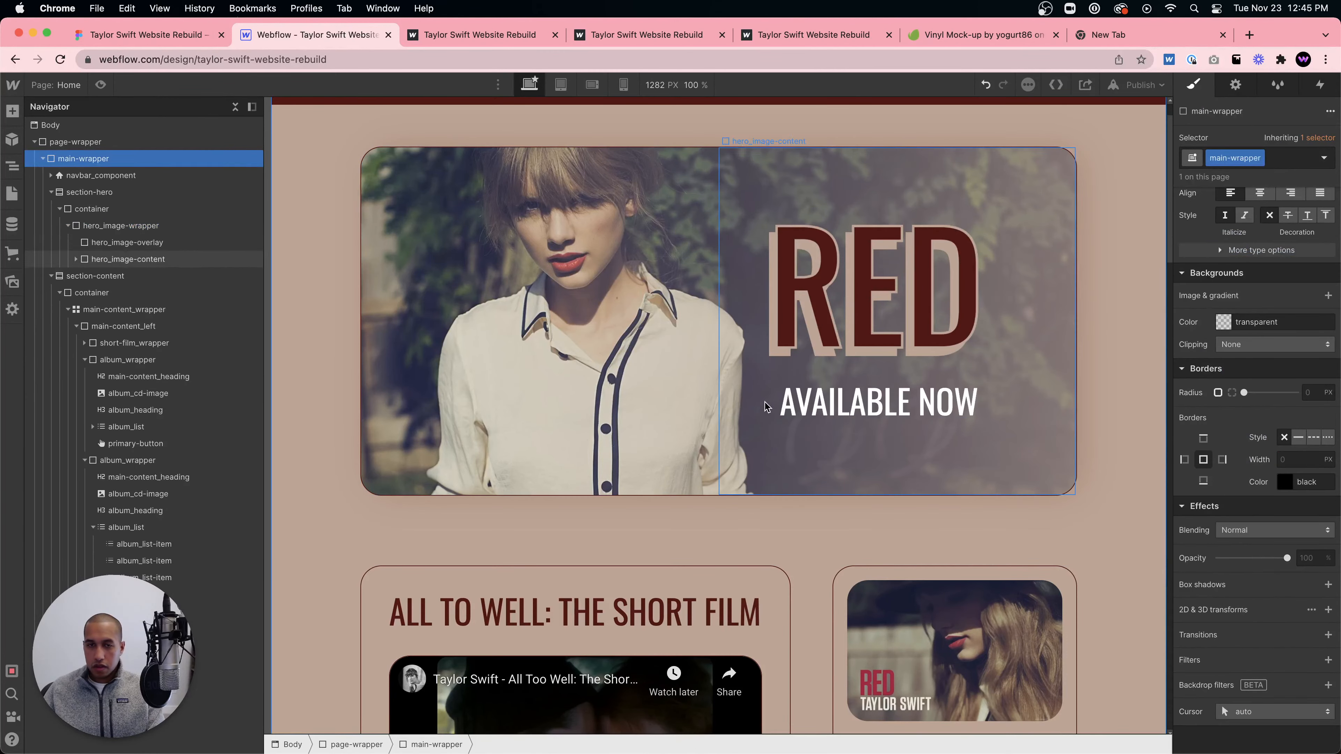
left_click(121, 225)
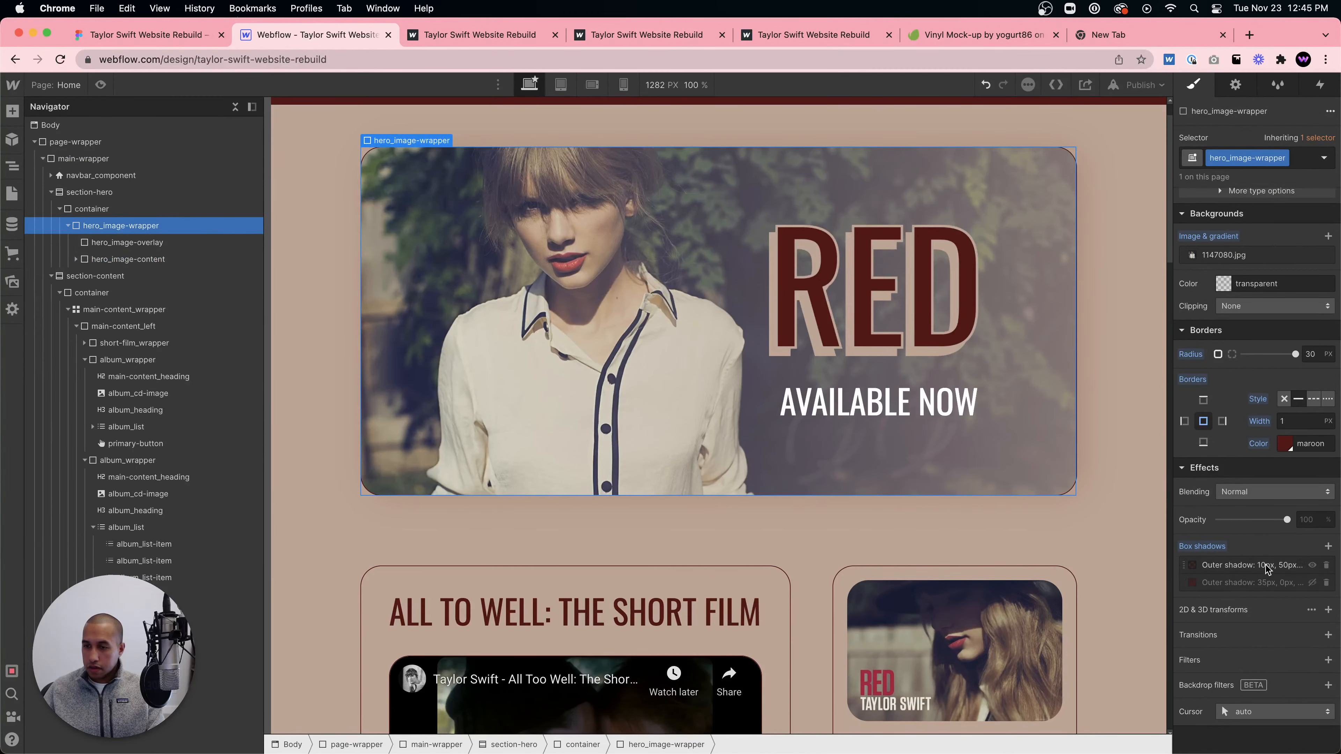
left_click(1273, 565)
mouse_move(1241, 686)
left_mouse_down()
mouse_move(1217, 686)
mouse_move(1234, 686)
left_mouse_up()
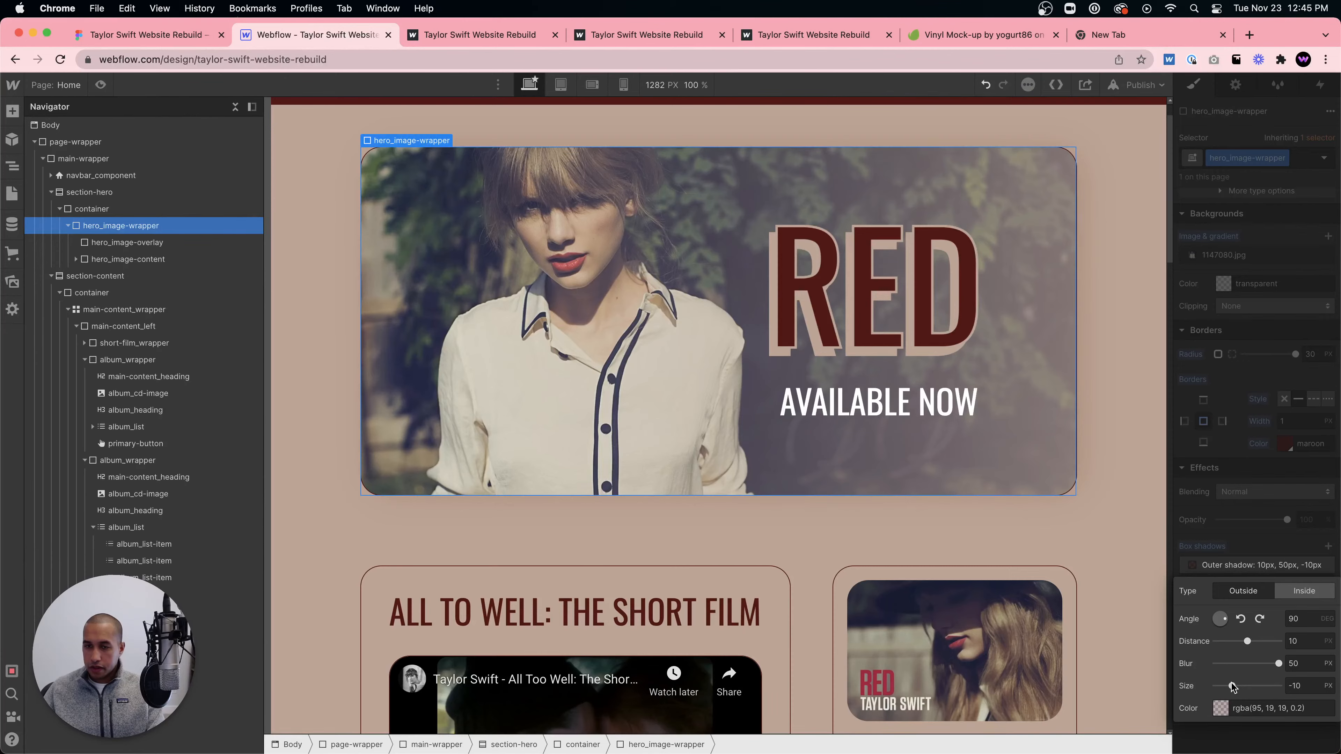
- Preview the page and examine how the hero's adjusted shadow looks against the background and the sections below
left_click(101, 86)
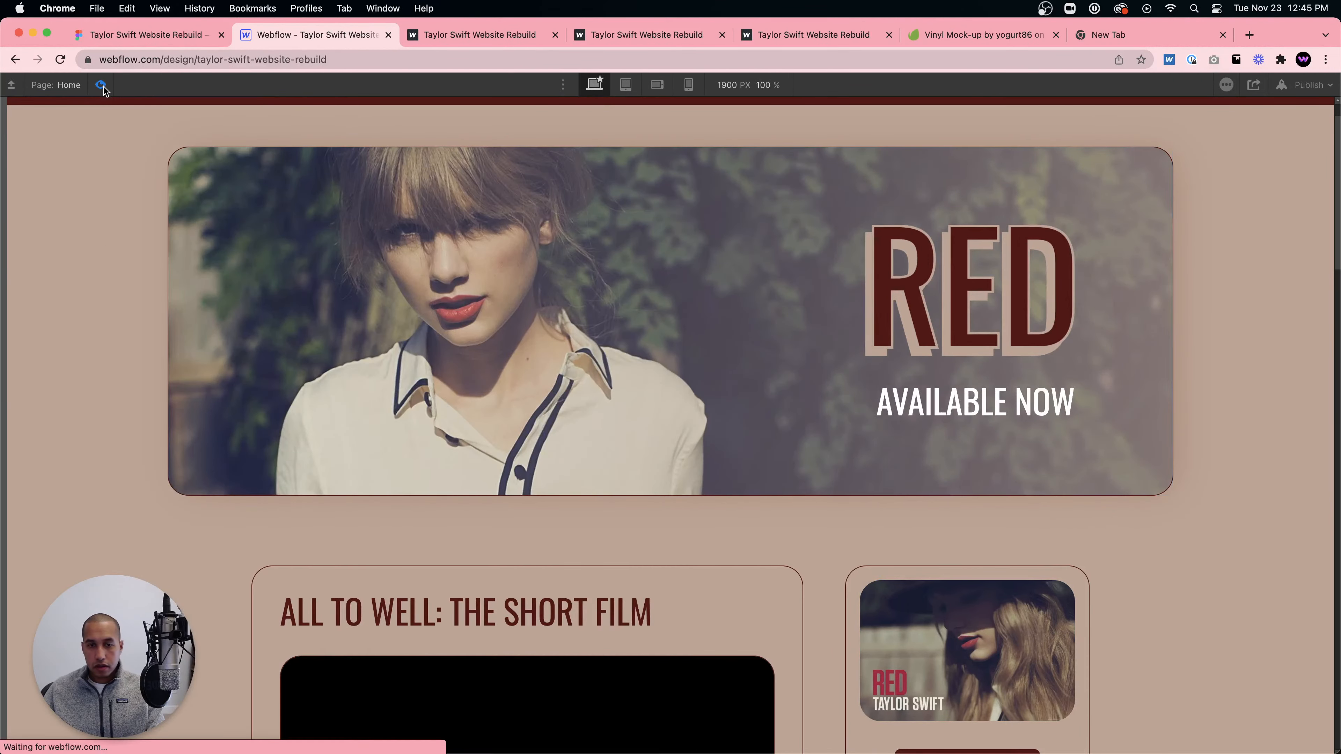
scroll(423, 280, "down", 1)
scroll(424, 280, "up", 3)
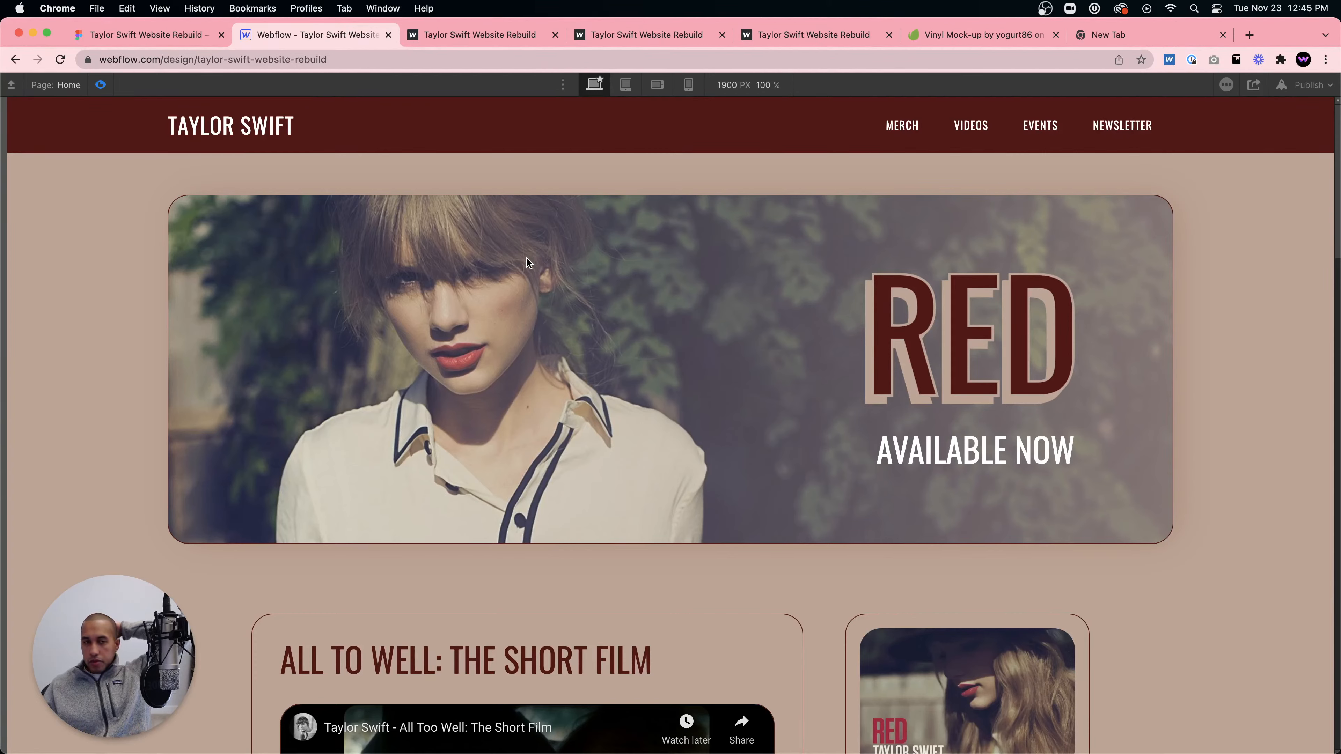
scroll(528, 272, "down", 3)
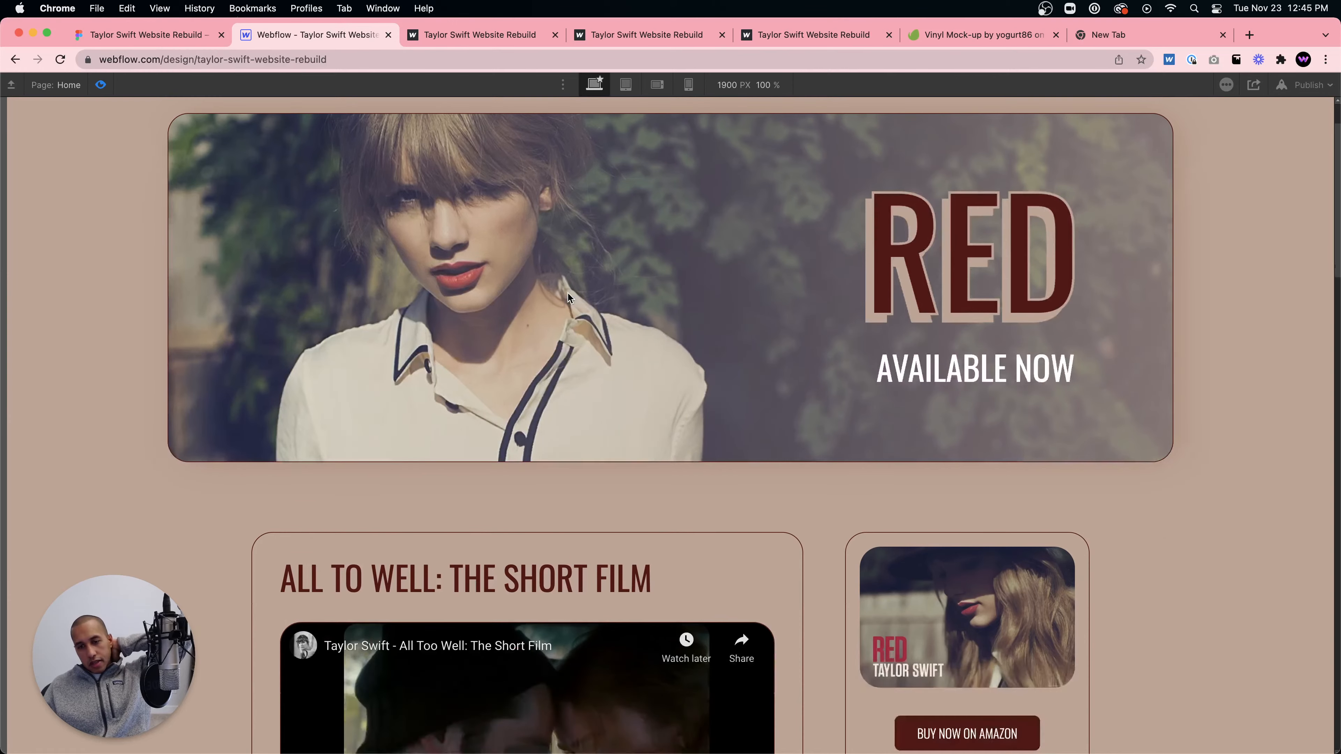
scroll(566, 289, "down", 3)
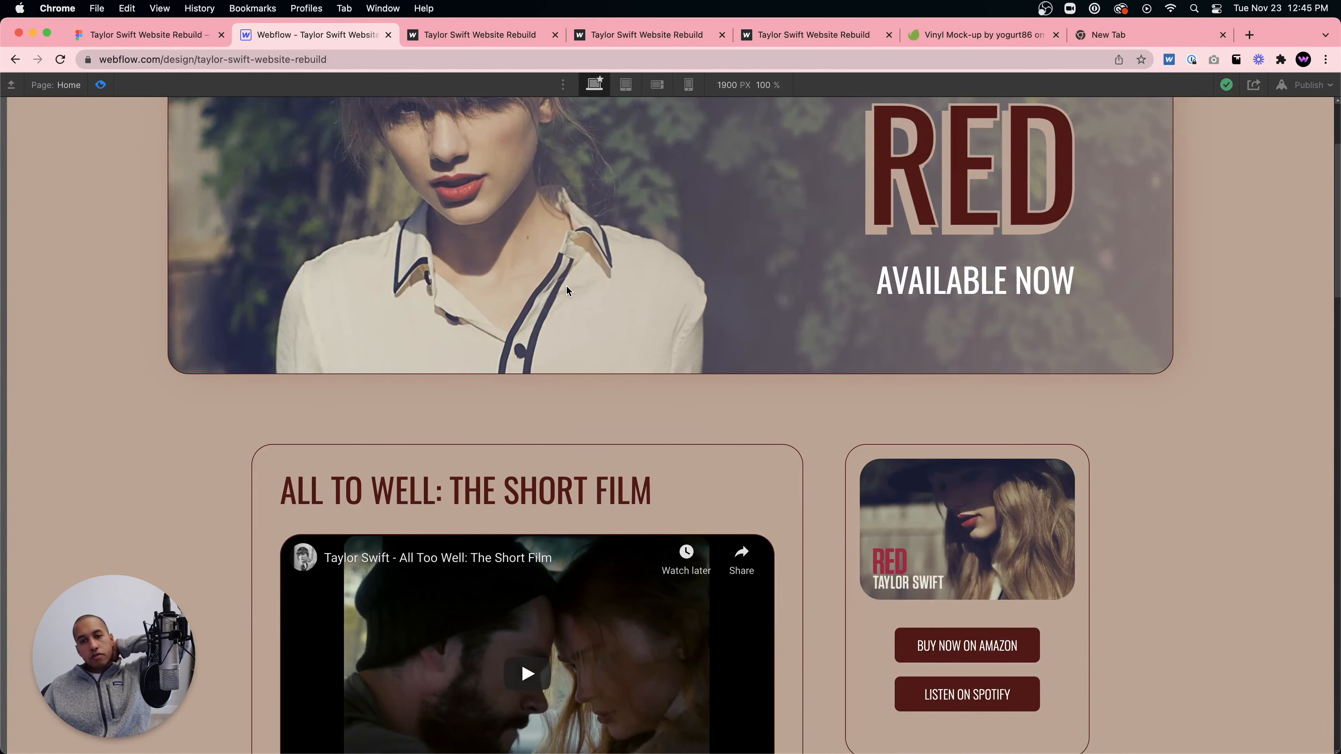
scroll(566, 290, "down", 2)
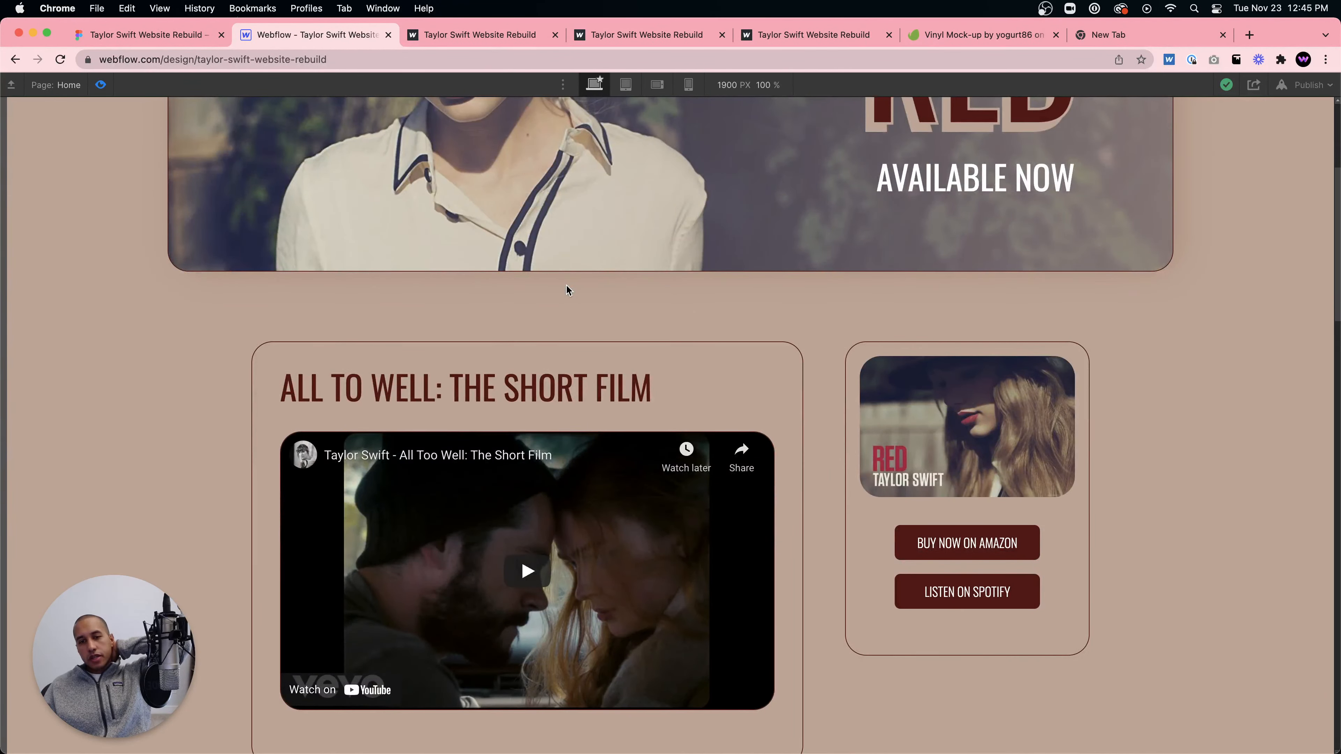
scroll(566, 286, "up", 5)
left_click(101, 85)
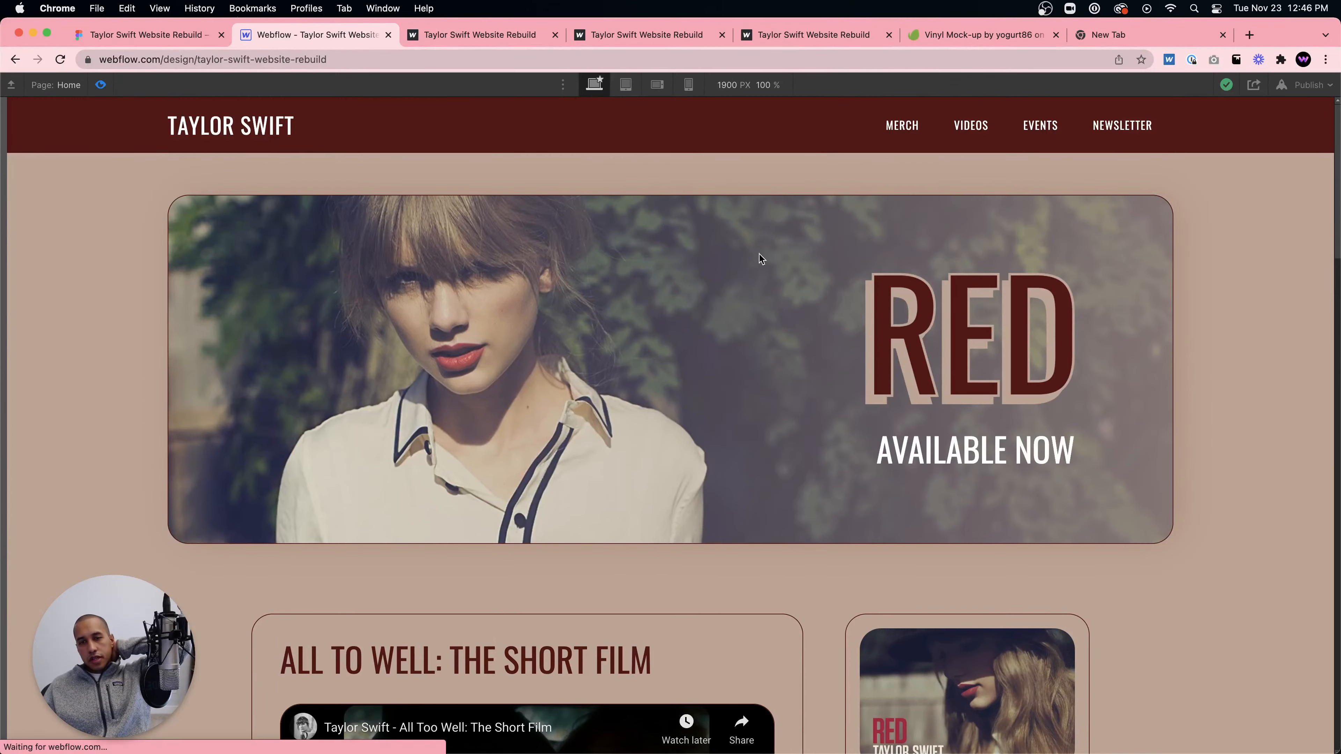
- Hide the 10px, 50px outer box shadow of hero_image-wrapper
scroll(1273, 484, "down", 9)
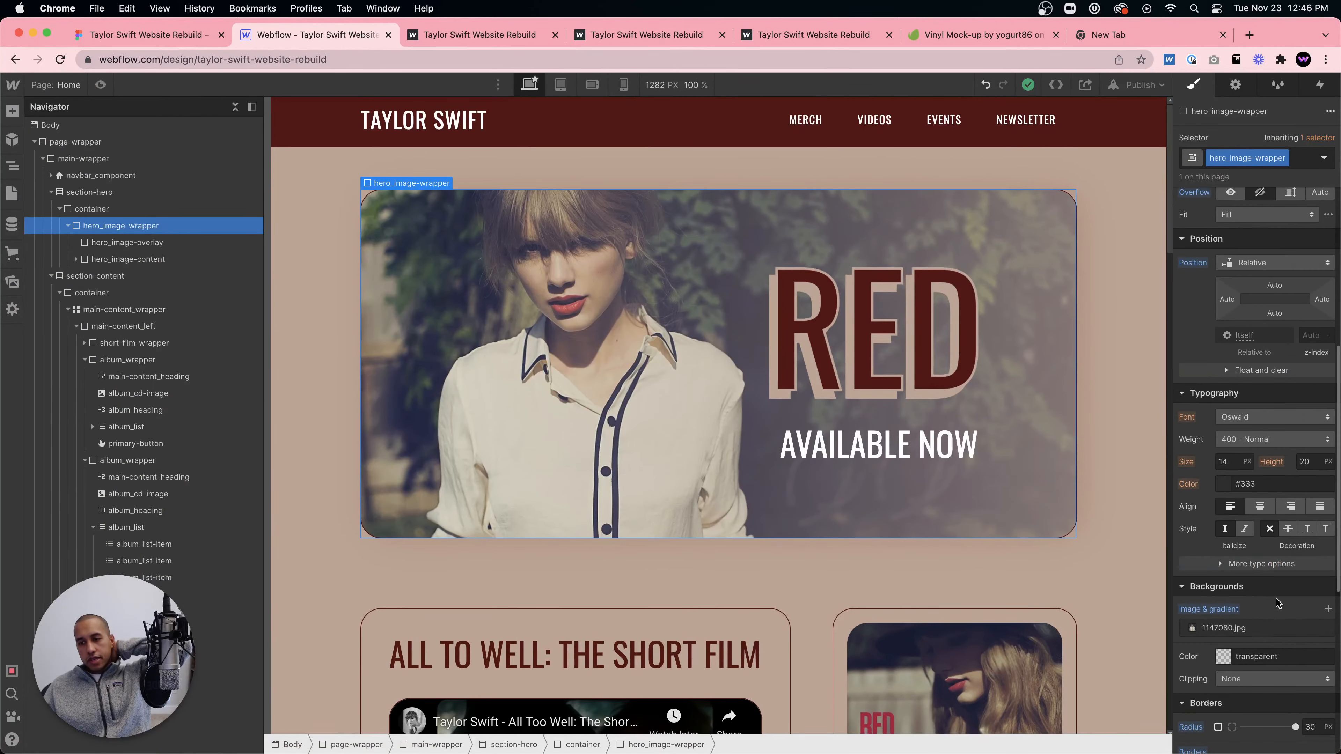
left_click(1313, 566)
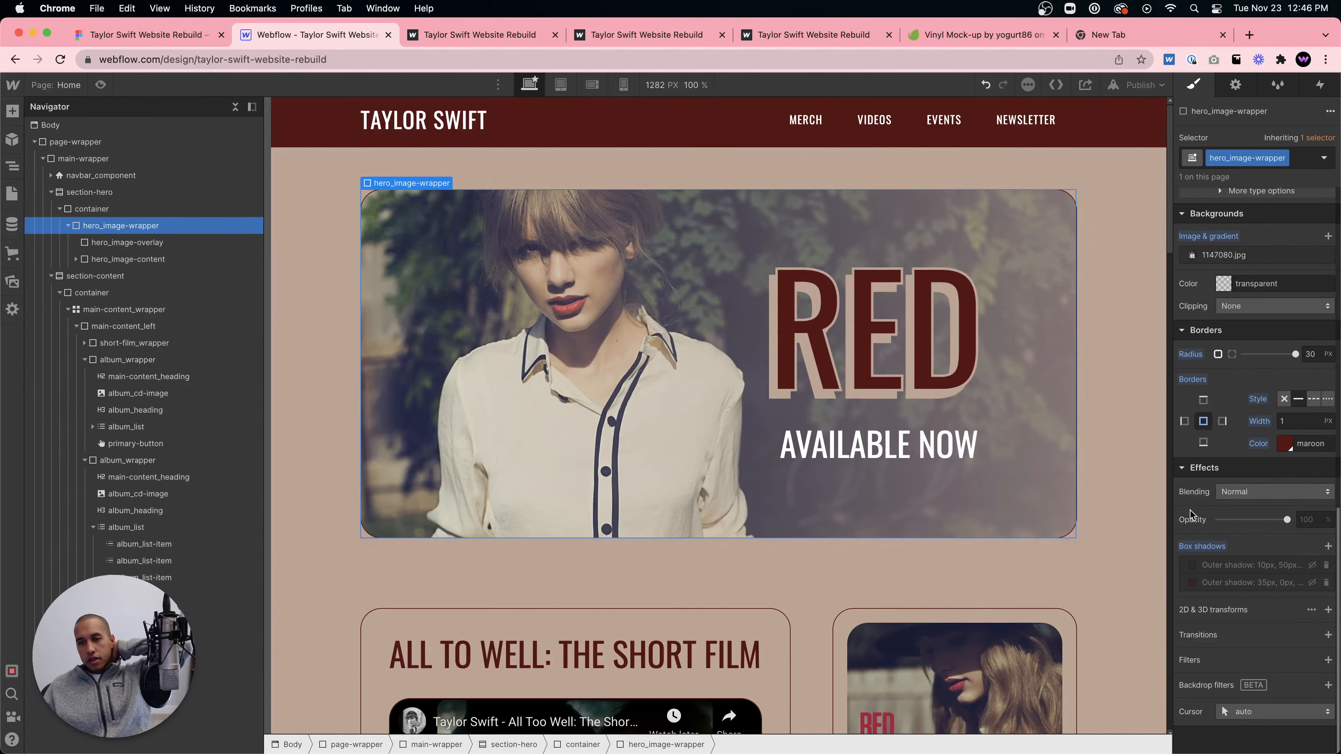
- Preview the page without the hero shadow and examine the sticky album card and the empty space below the Vinyl section
left_click(103, 85)
scroll(823, 357, "down", 15)
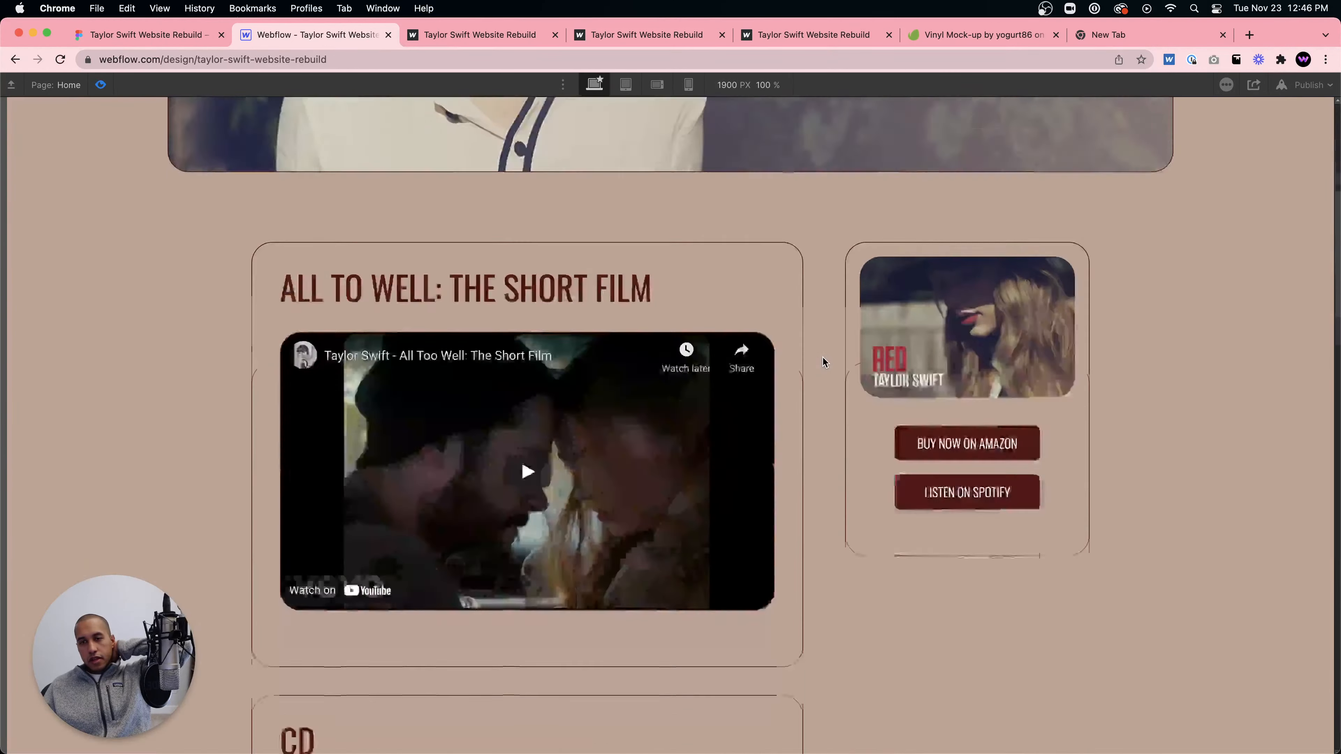
scroll(822, 358, "down", 10)
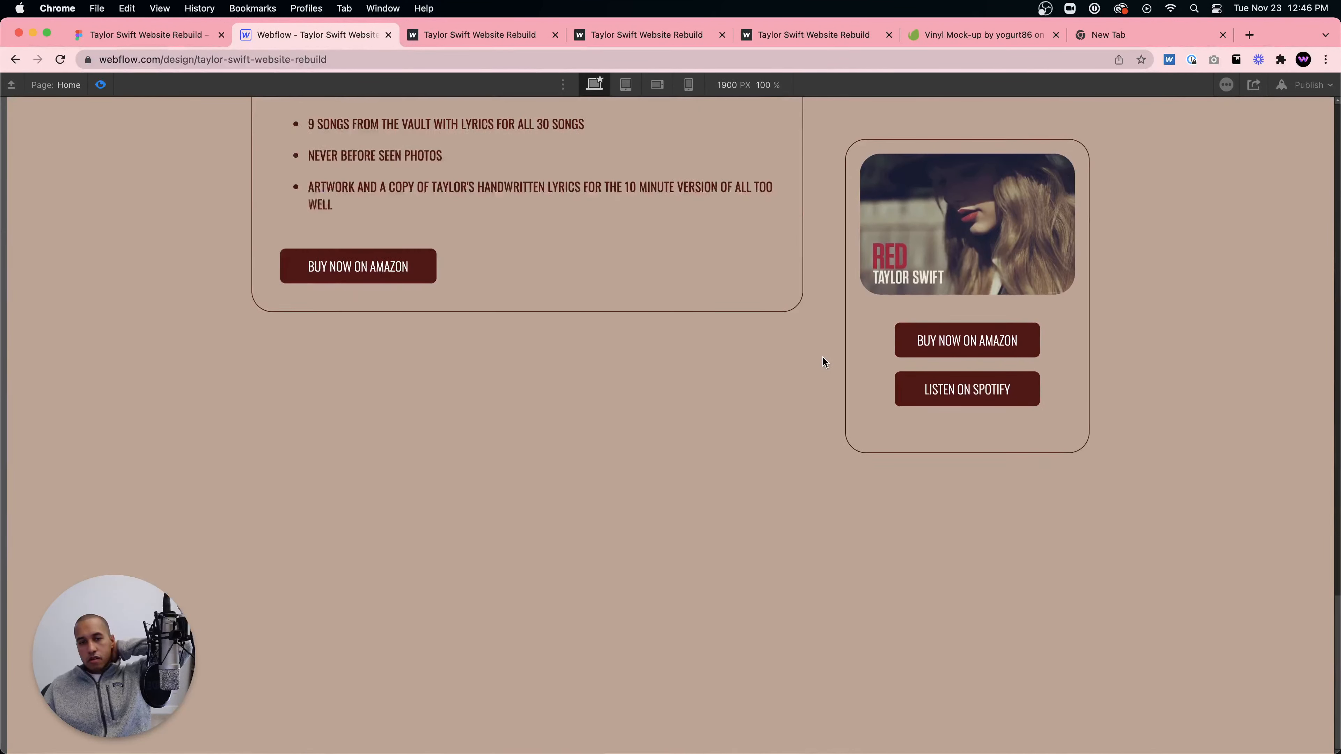
scroll(822, 358, "up", 15)
scroll(822, 357, "up", 5)
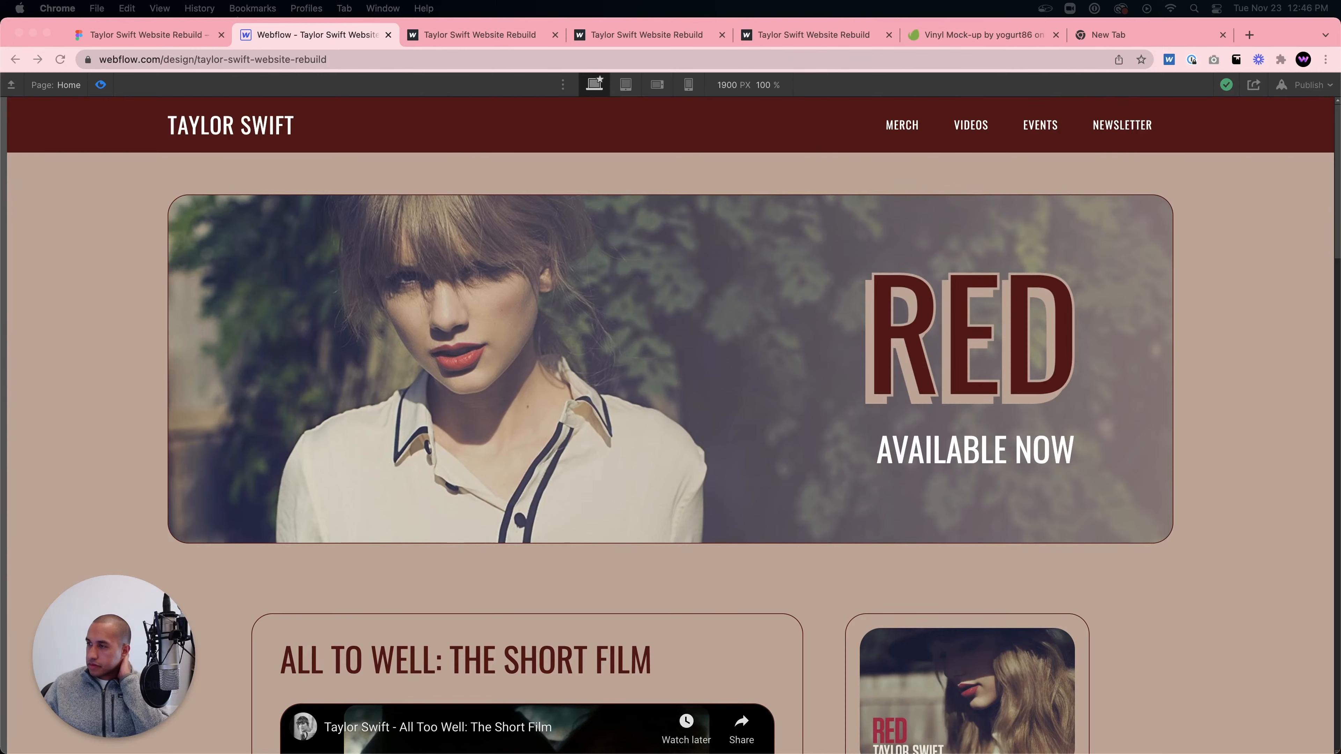
scroll(739, 368, "down", 20)
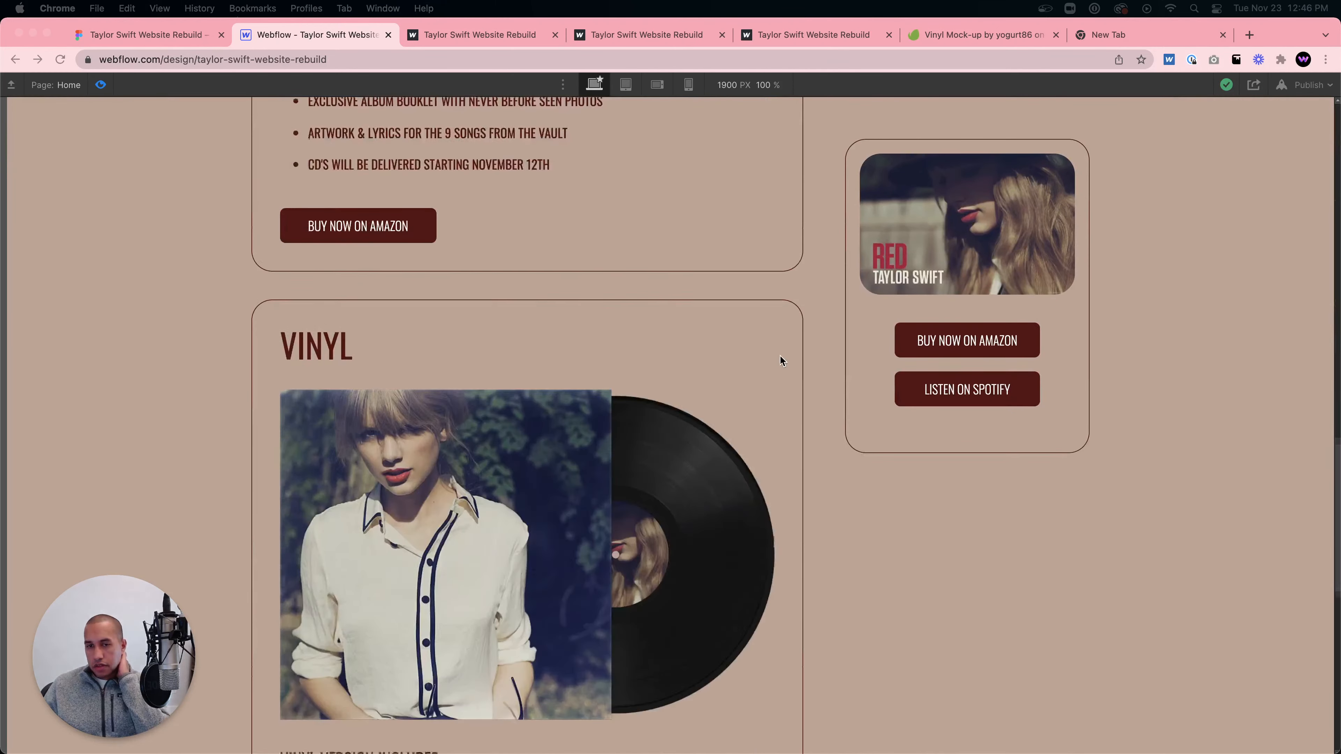
scroll(779, 356, "down", 12)
scroll(781, 354, "up", 20)
scroll(781, 351, "up", 10)
scroll(784, 347, "down", 20)
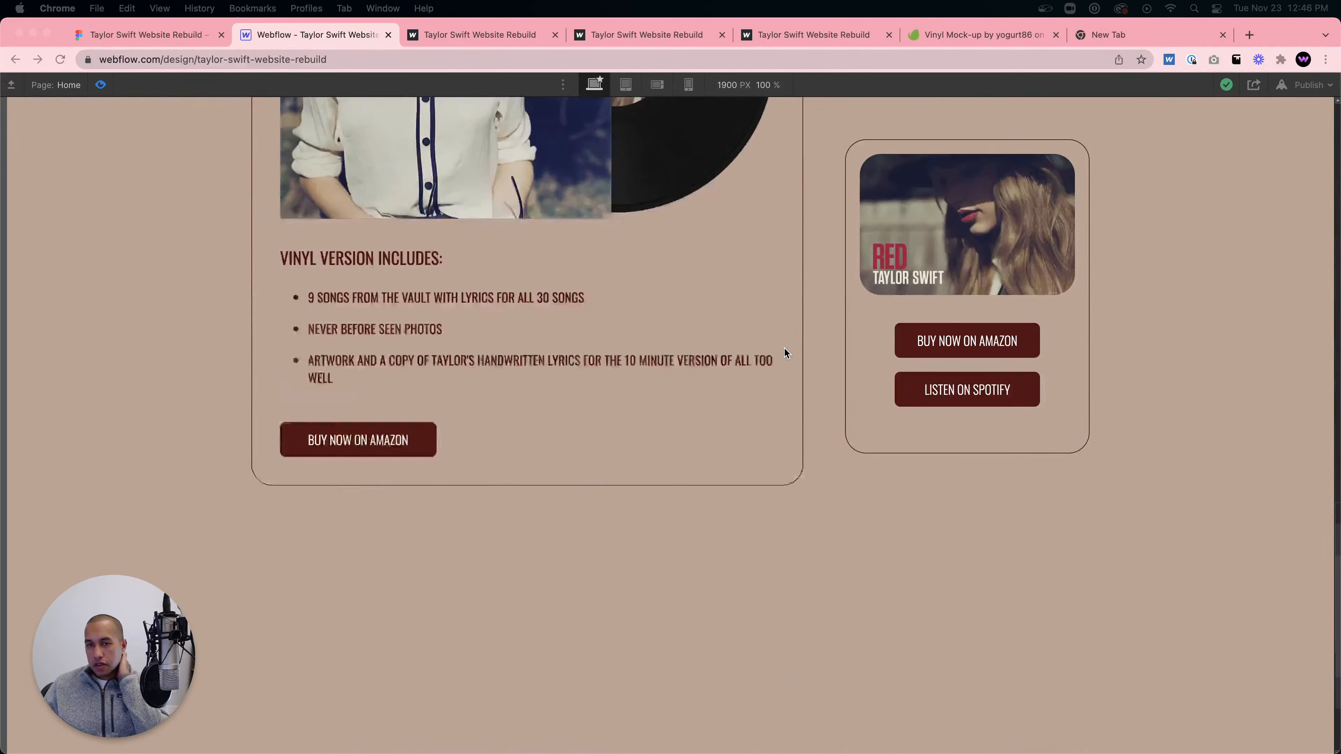
scroll(784, 347, "down", 3)
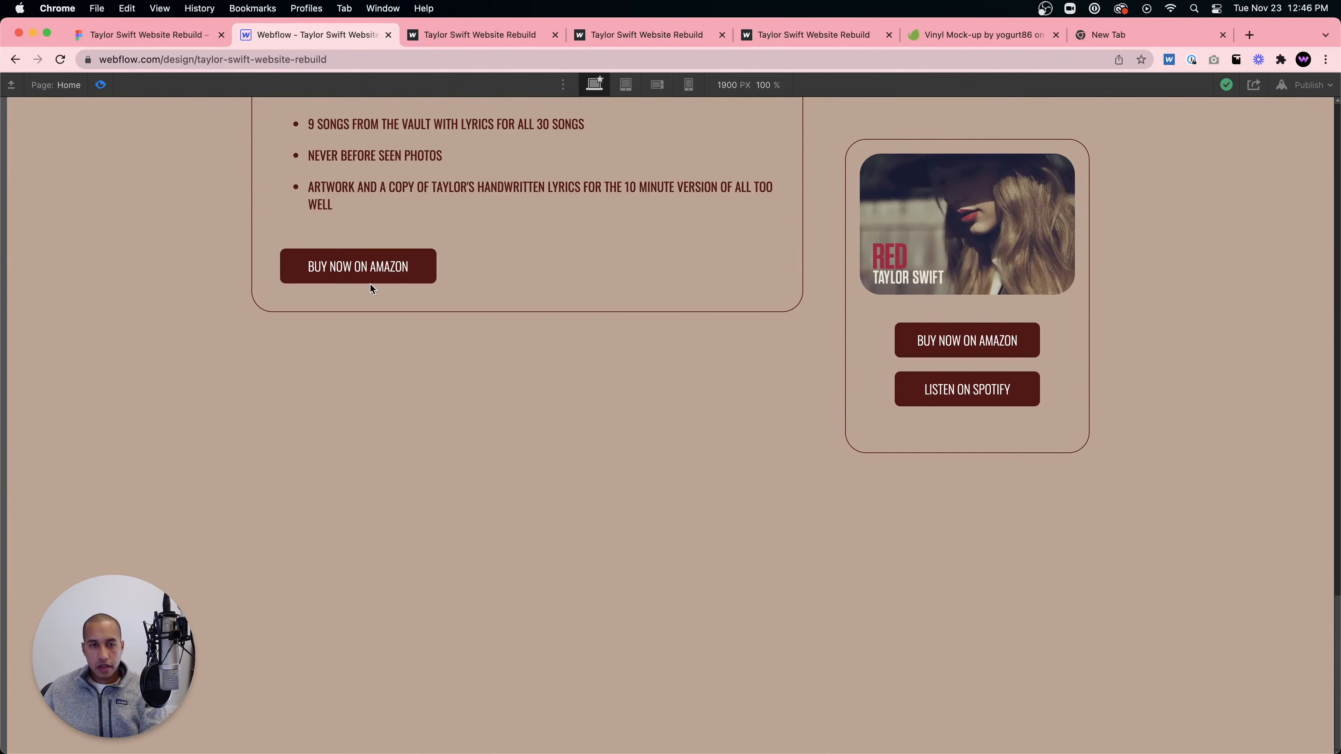
left_click(108, 85)
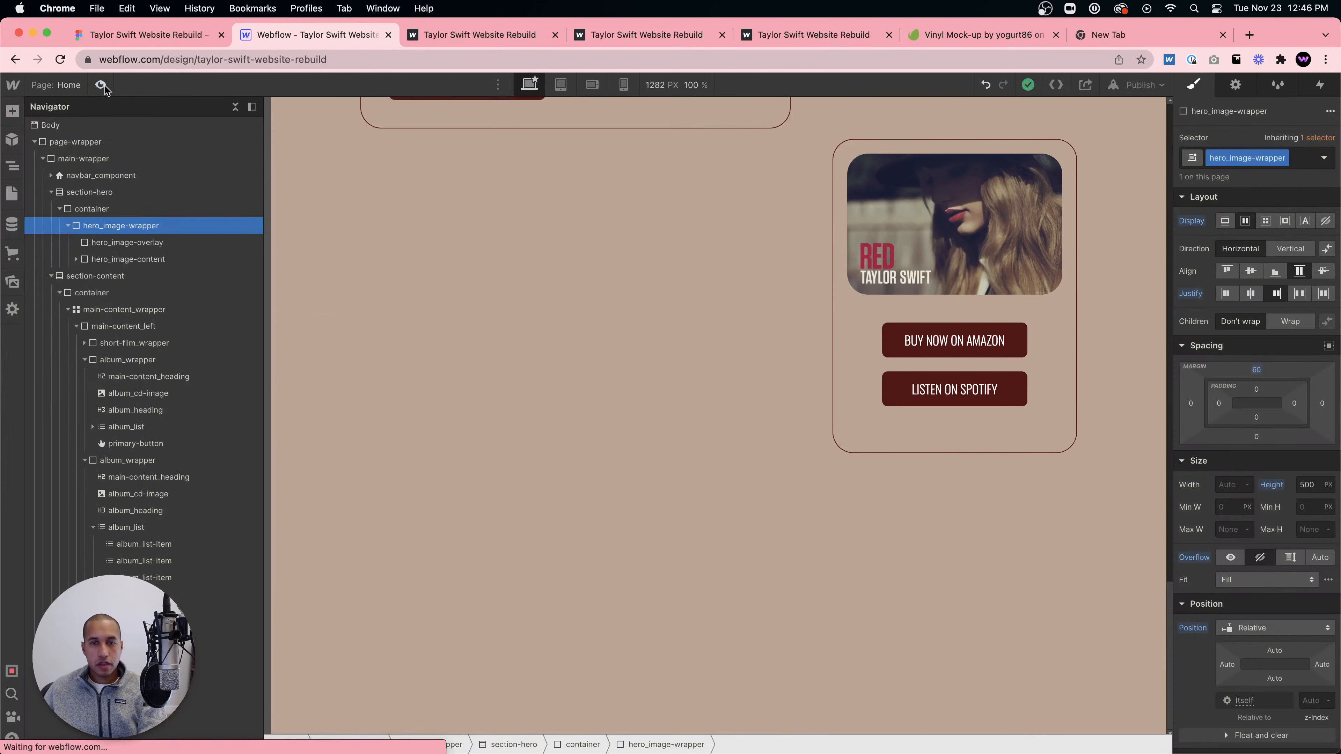
- Reset the height of main-content_wrapper to Auto
left_click(478, 235)
scroll(511, 341, "up", 2)
left_click(823, 251)
left_click(1271, 502, "alt")
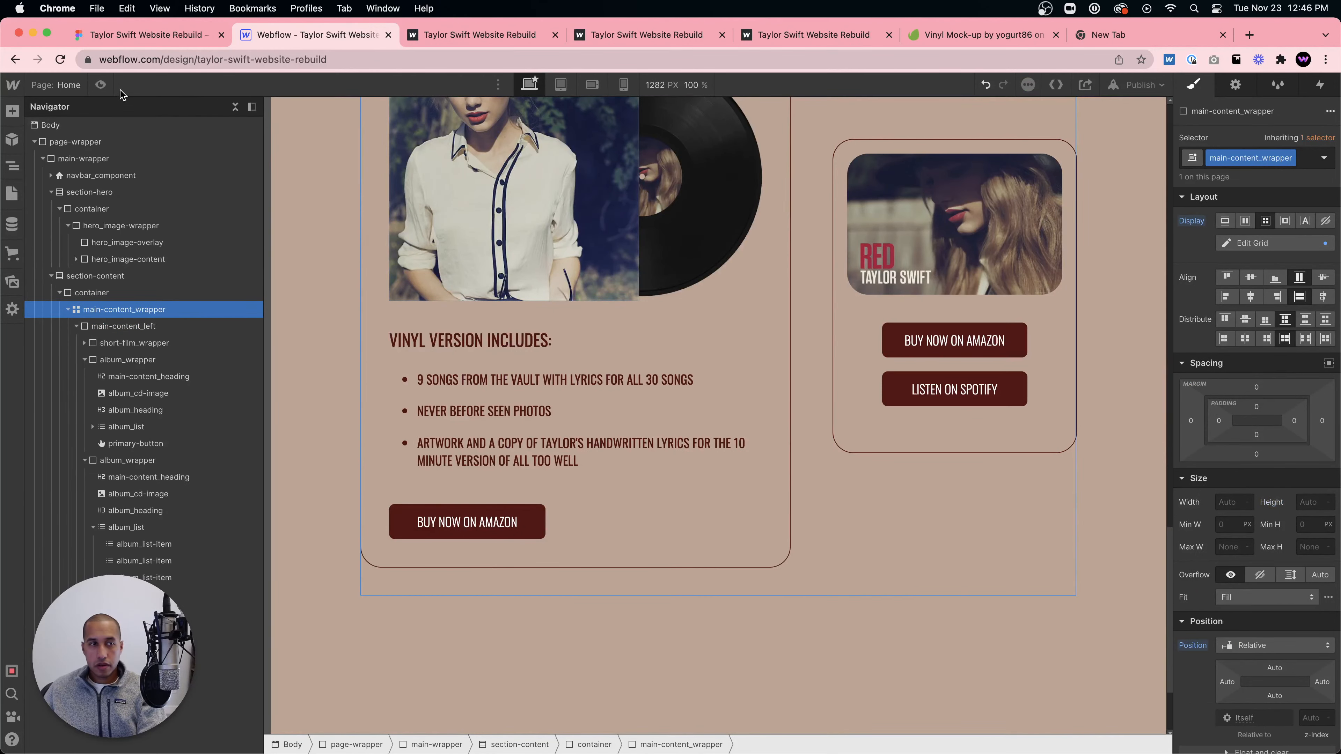
- Preview the page and examine how the sticky album card behaves down to the end of the Vinyl section
left_click(101, 86)
scroll(737, 299, "down", 14)
scroll(736, 300, "up", 3)
scroll(738, 303, "up", 20)
scroll(738, 304, "down", 20)
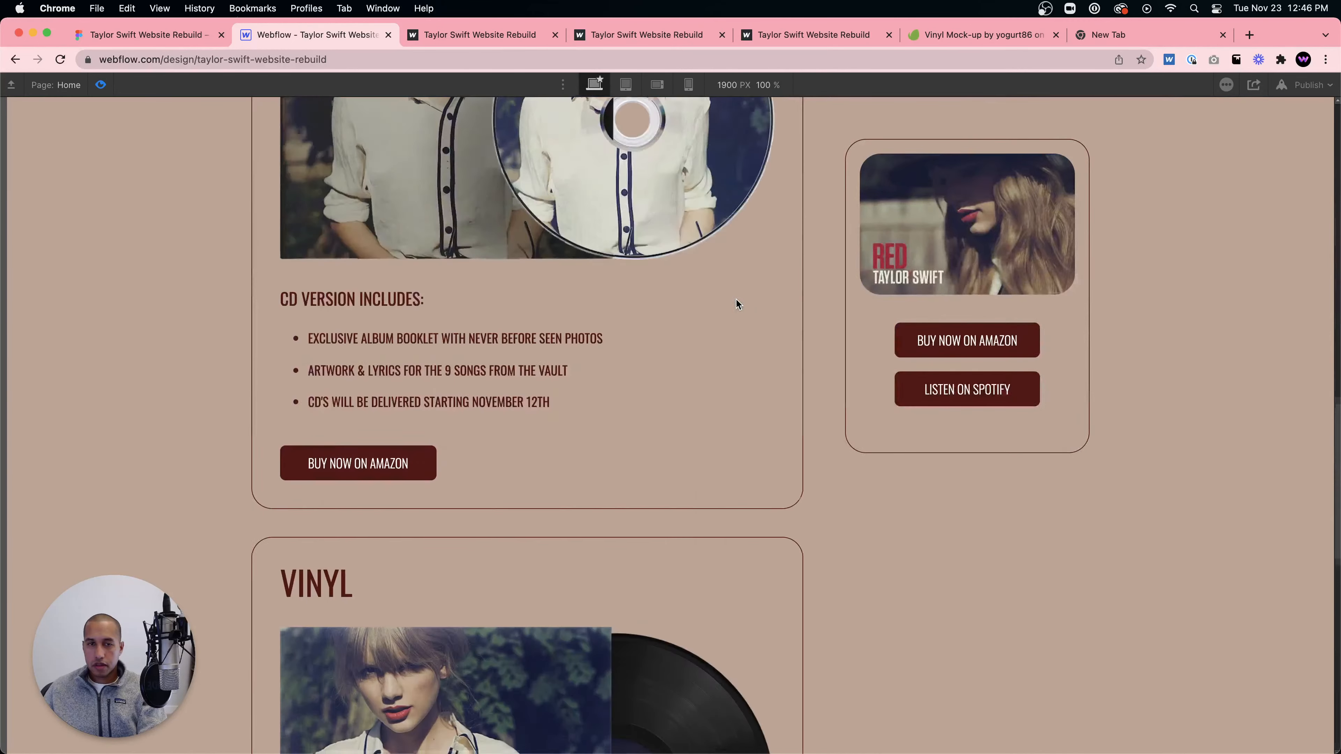
scroll(737, 303, "up", 10)
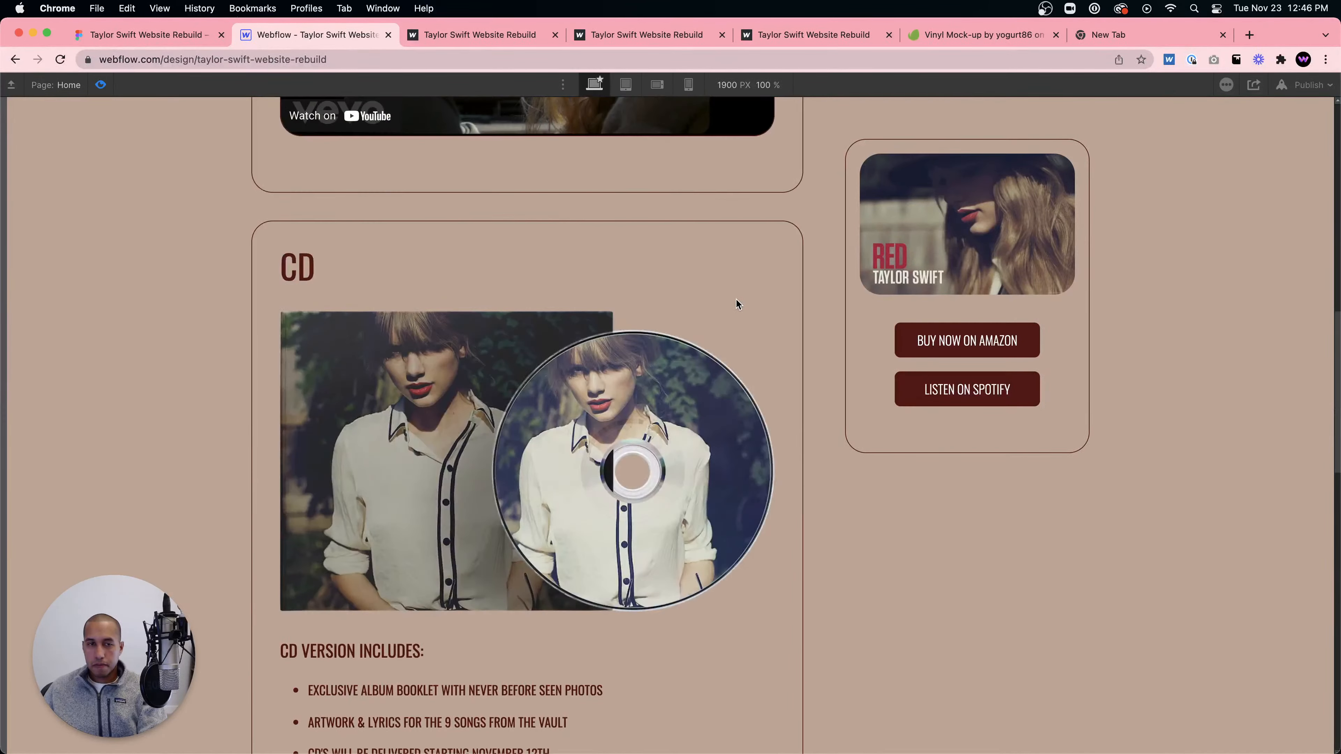
scroll(737, 304, "up", 10)
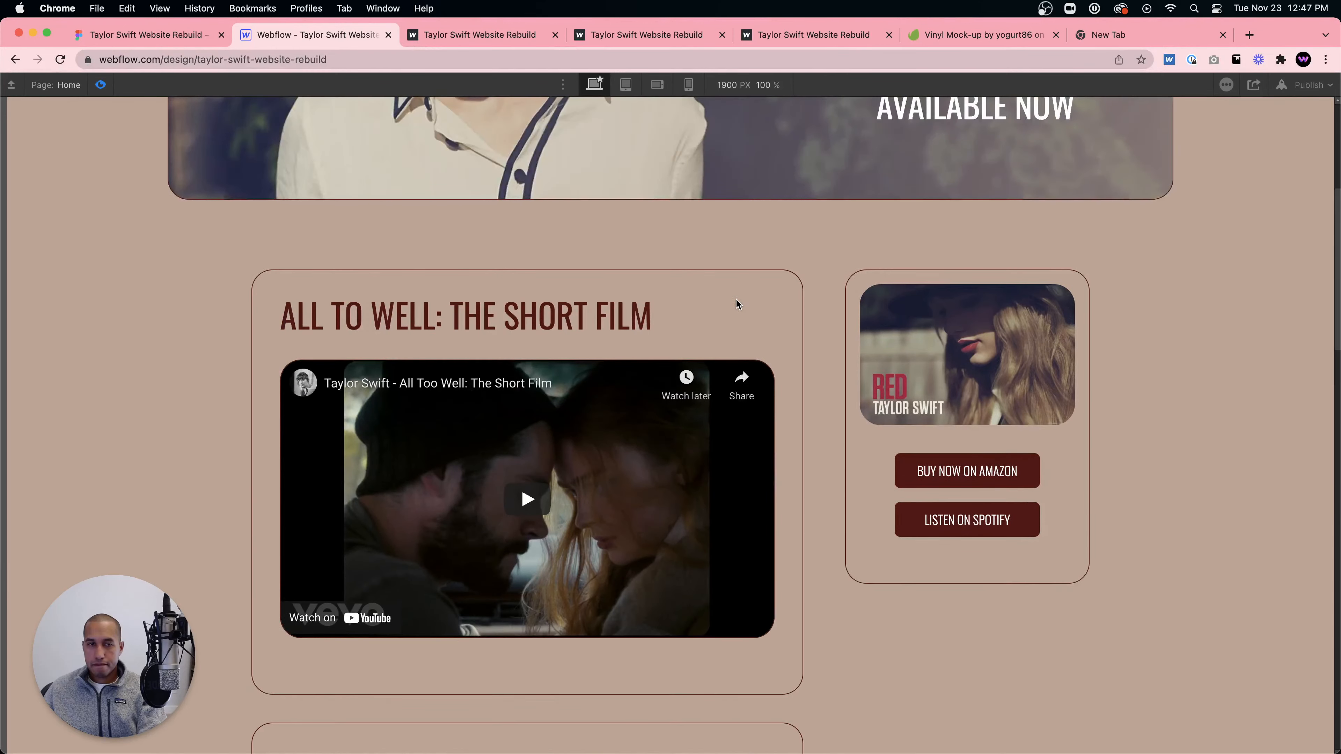
scroll(743, 297, "up", 5)
scroll(743, 297, "down", 18)
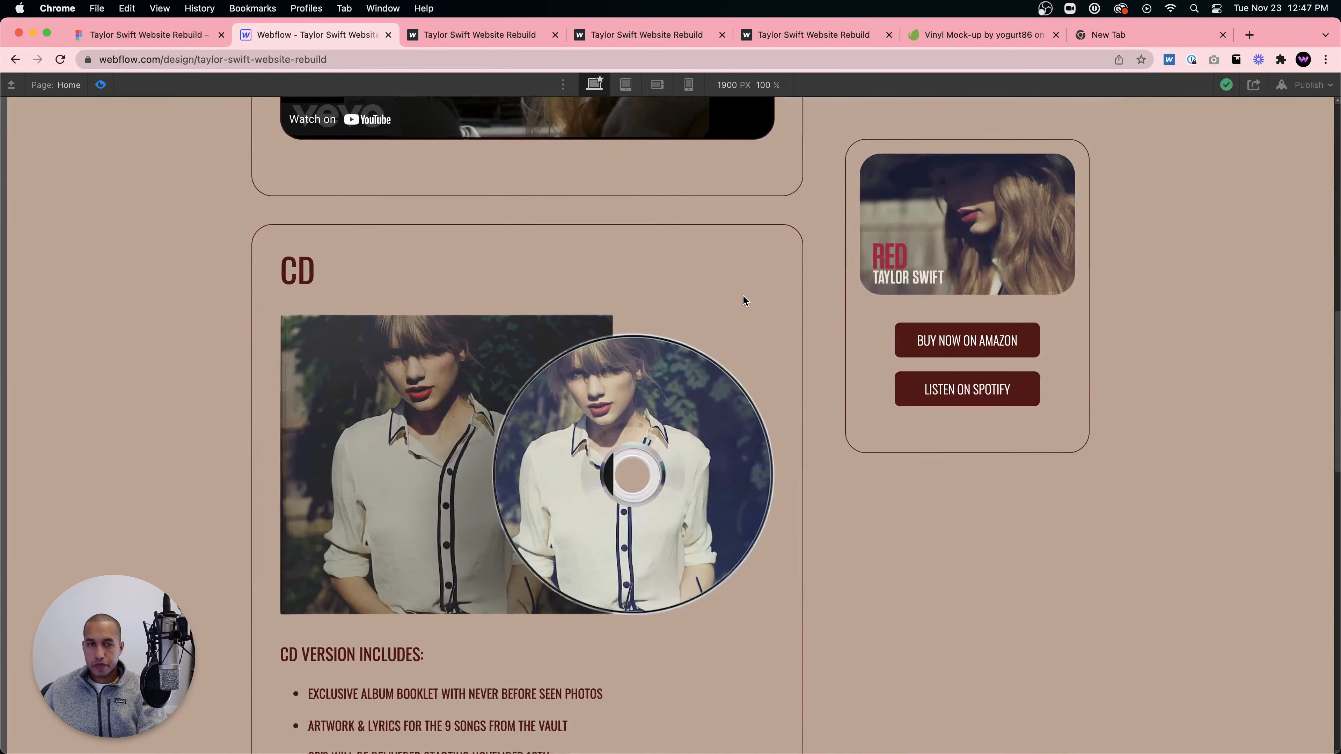
scroll(743, 299, "down", 15)
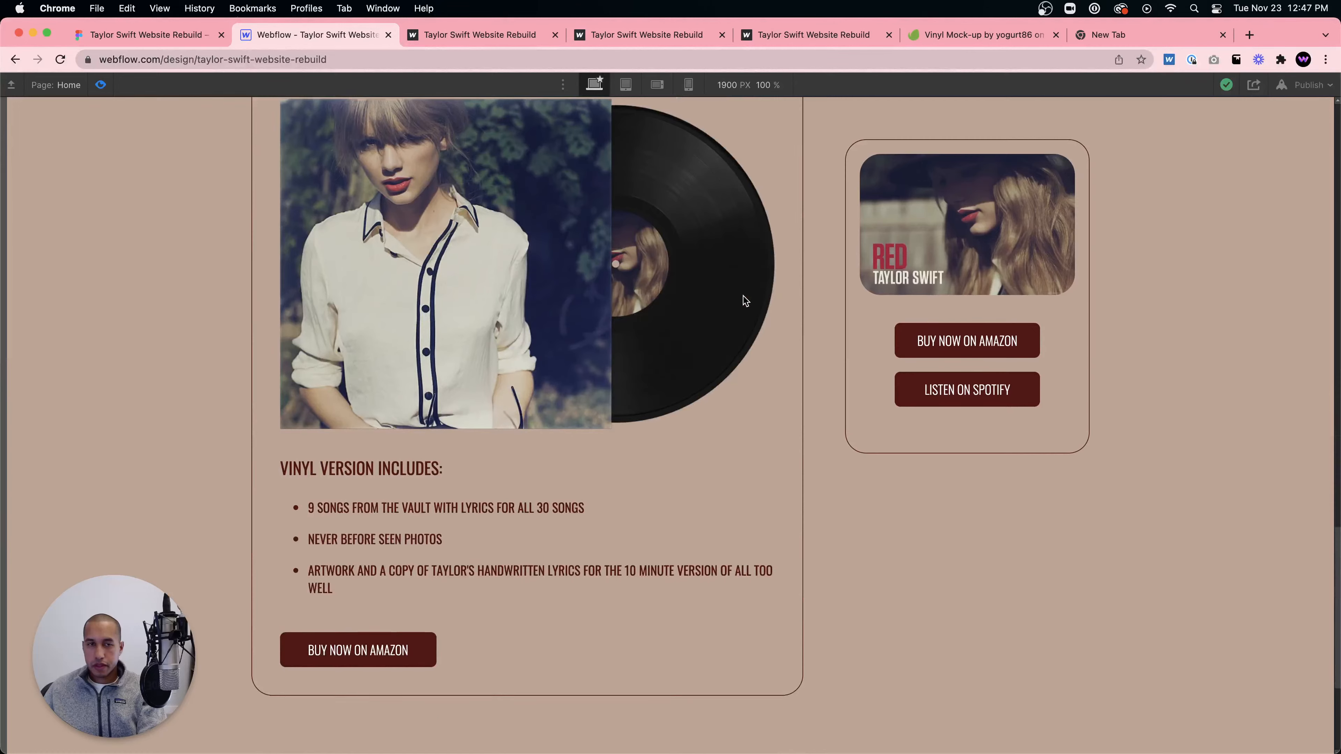
scroll(743, 300, "down", 1)
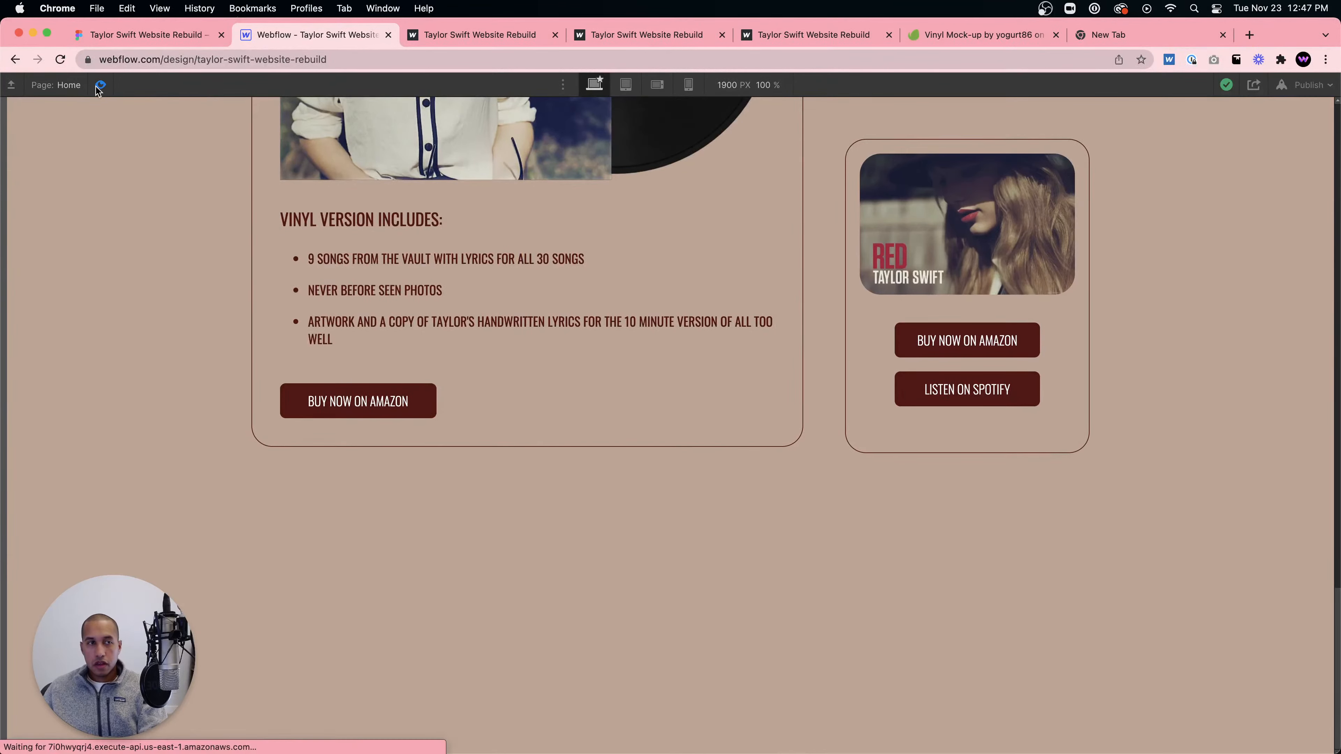
left_click(101, 85)
- Add a section at the end of main-wrapper and give it the class section-shop
left_click(52, 276)
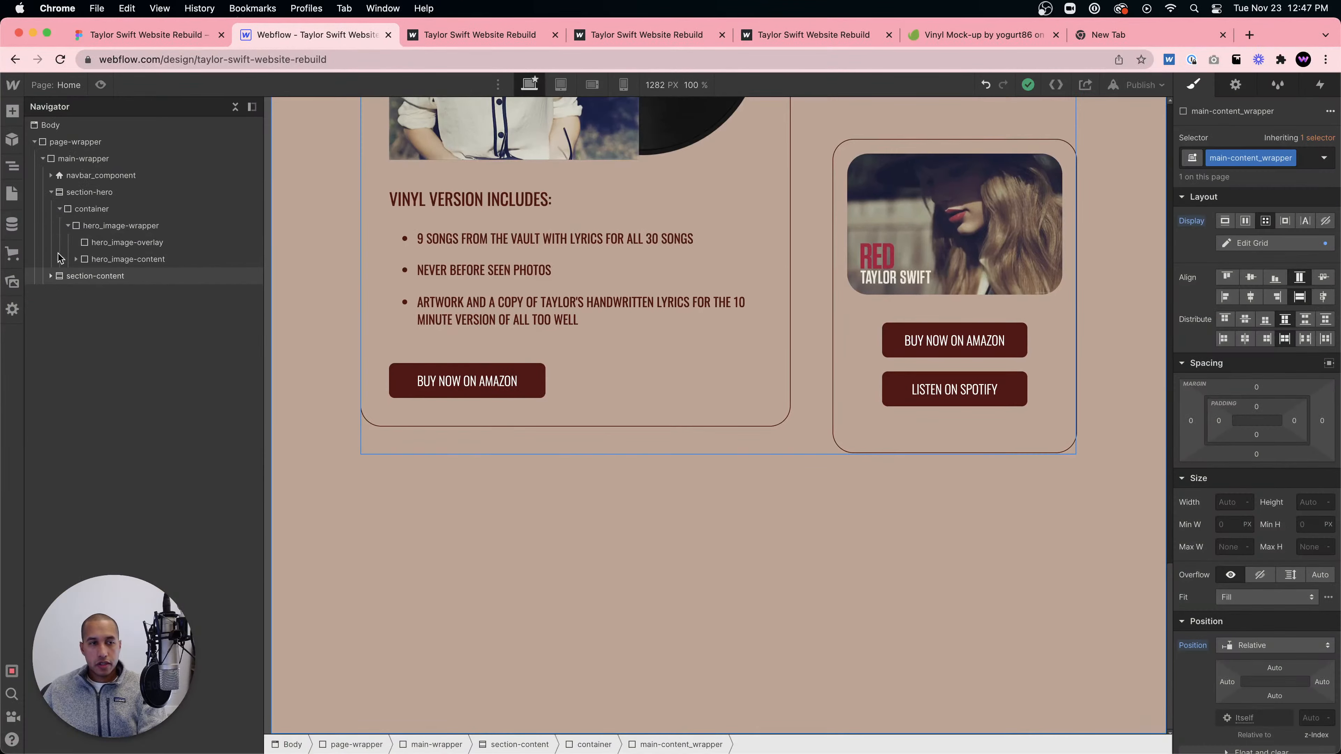
left_click(52, 192)
left_click(93, 193)
left_click(93, 159)
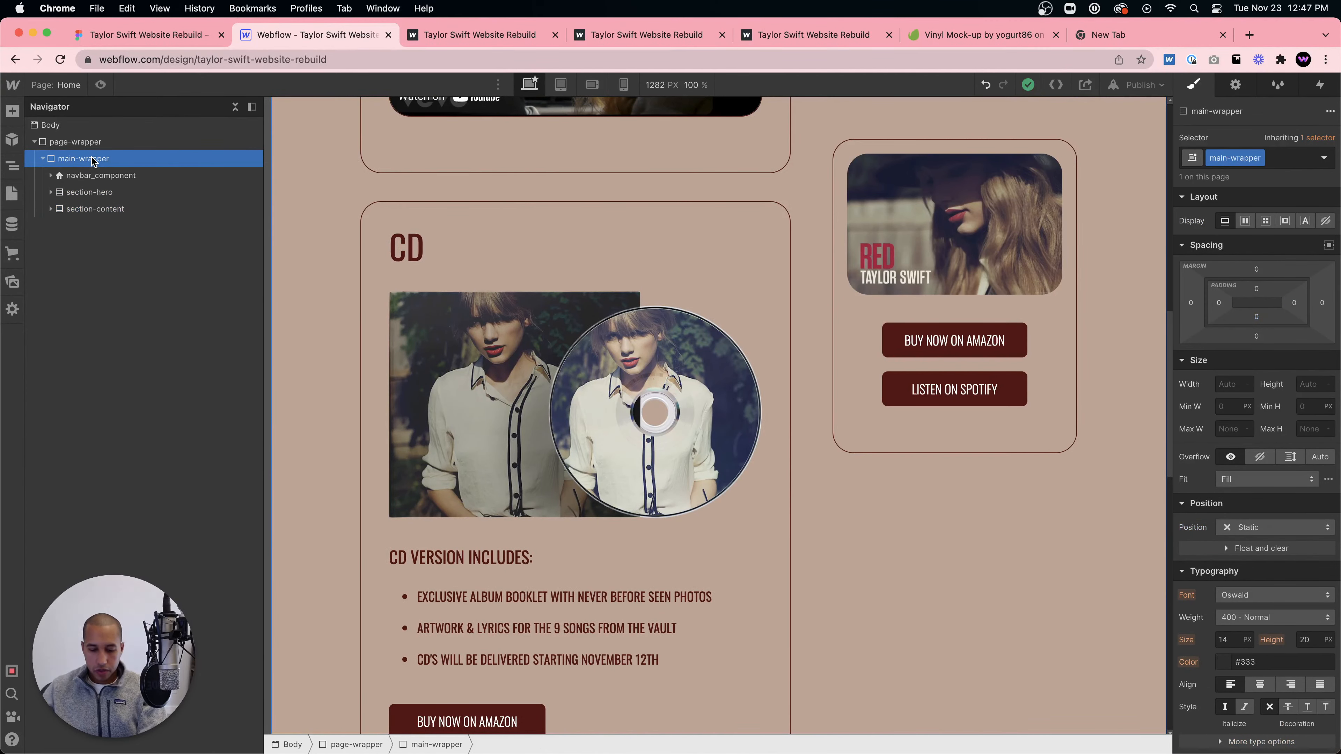
key("super+e")
type("section")
key("Return")
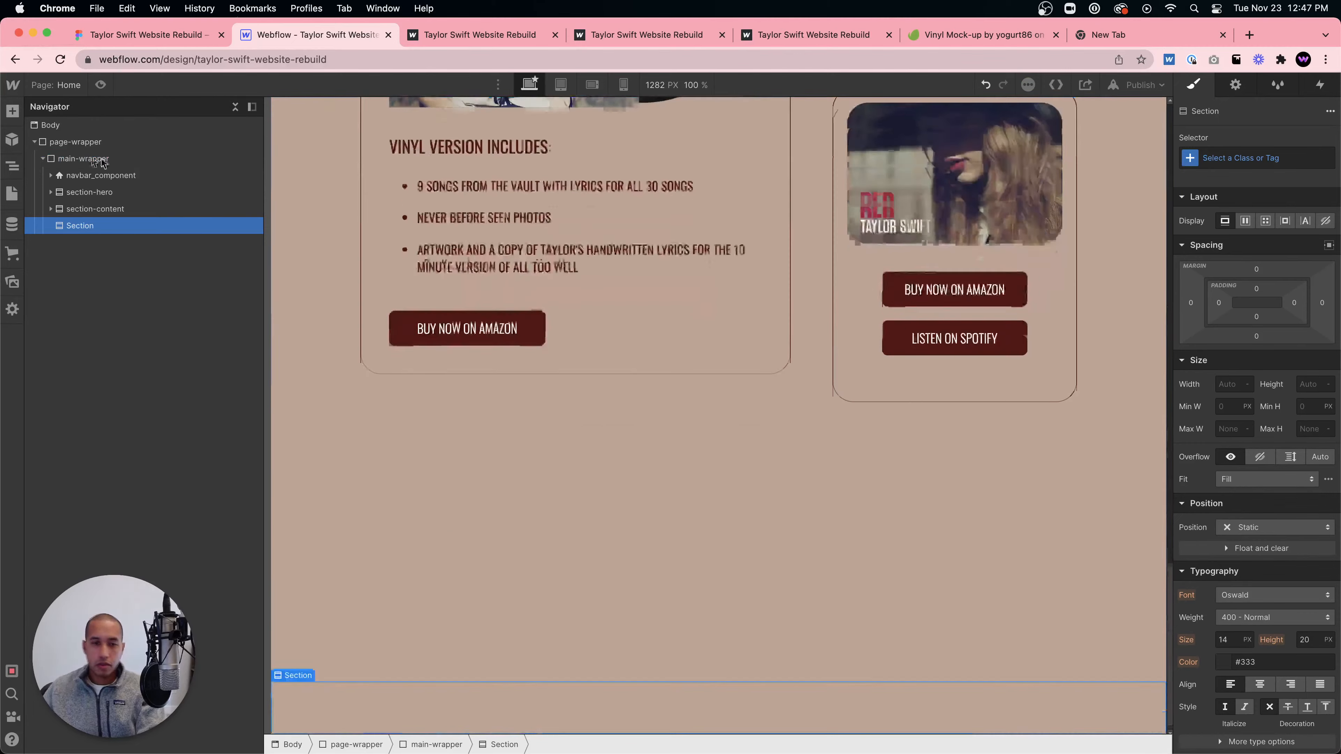
left_click(1226, 157)
type("secti")
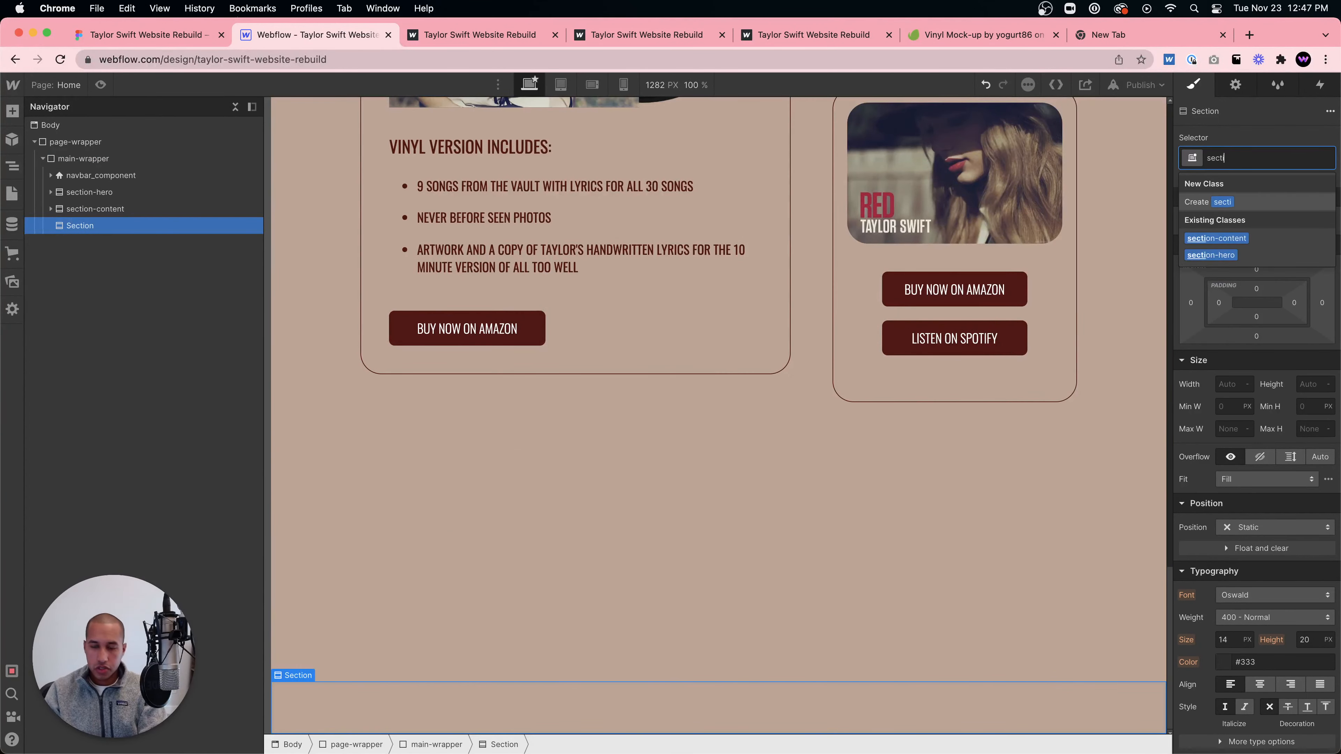
type("on-shop")
key("Return")
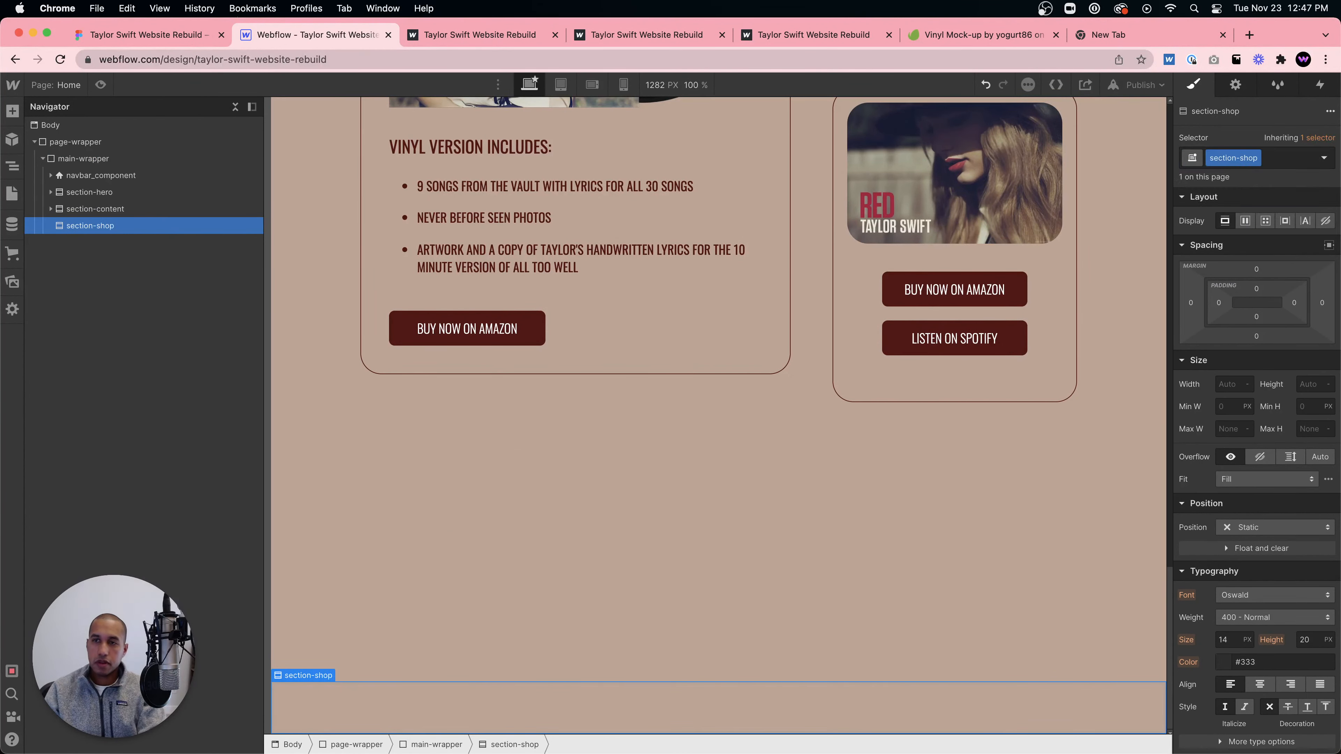
- Add a div block with the container class inside section-shop and set that class's maximum width to 1200 px
scroll(856, 439, "up", 15)
scroll(856, 434, "down", 8)
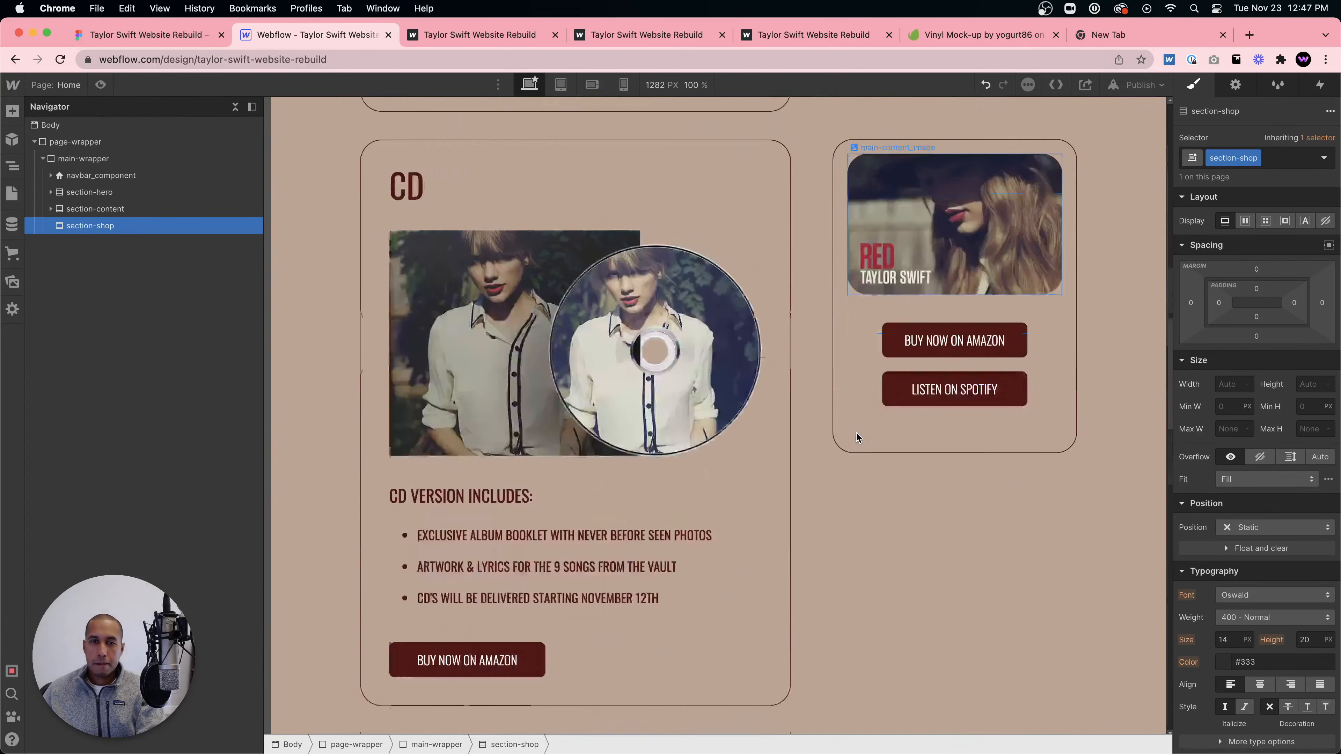
scroll(859, 433, "down", 10)
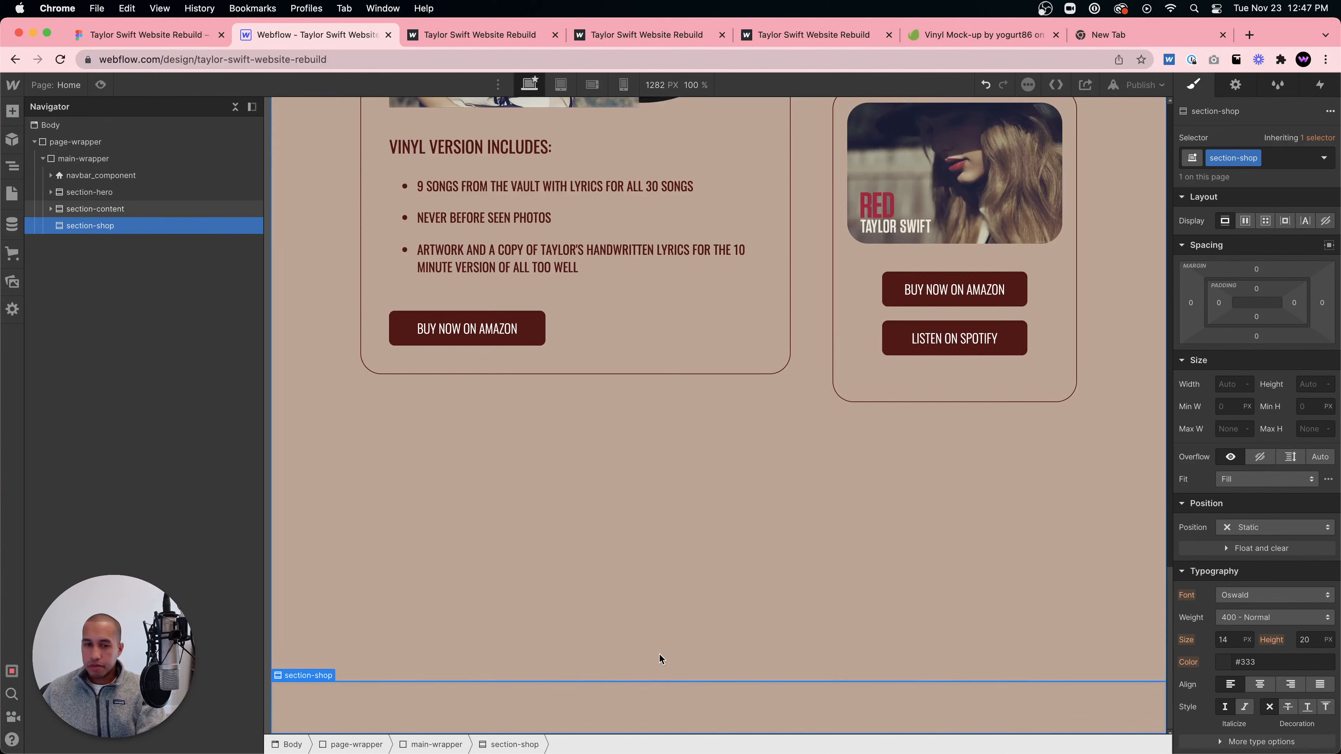
key("super+e")
type("div")
key("Return")
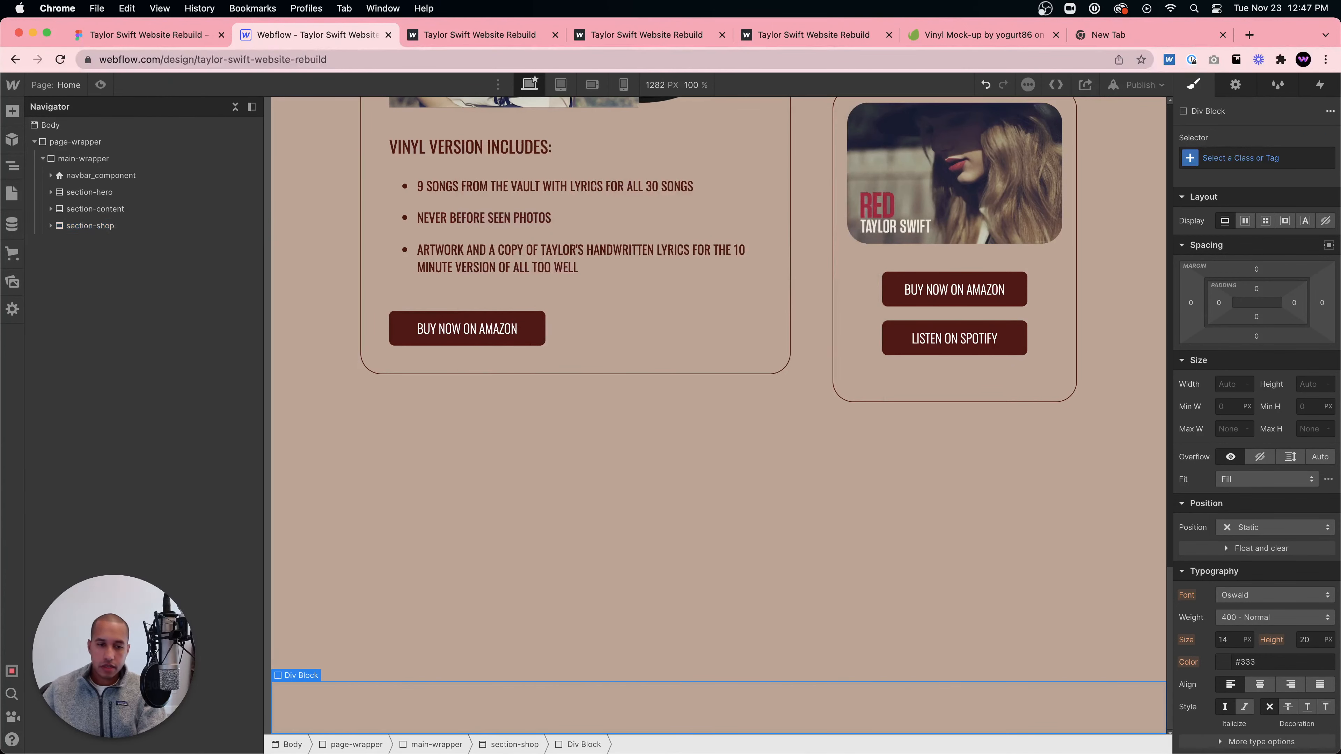
left_click(1224, 159)
type("container")
key("Return")
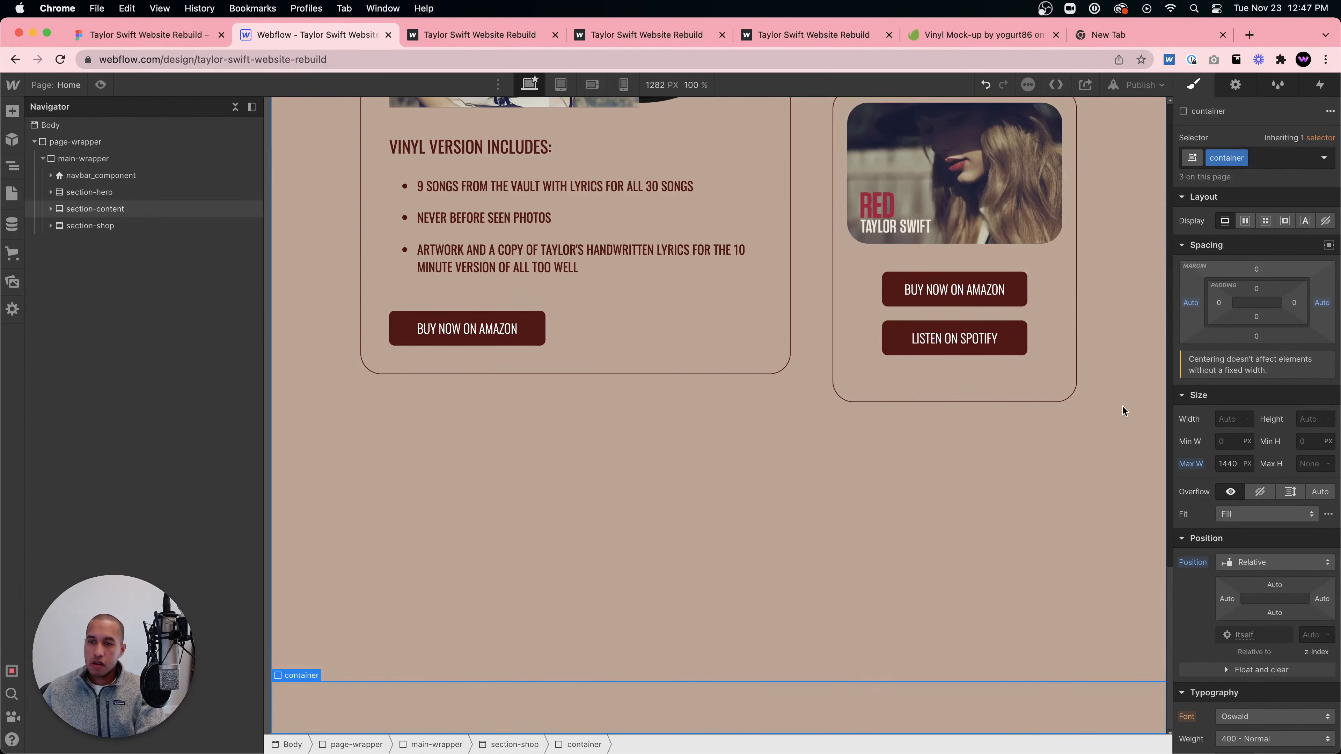
left_click(1229, 469)
type("1200")
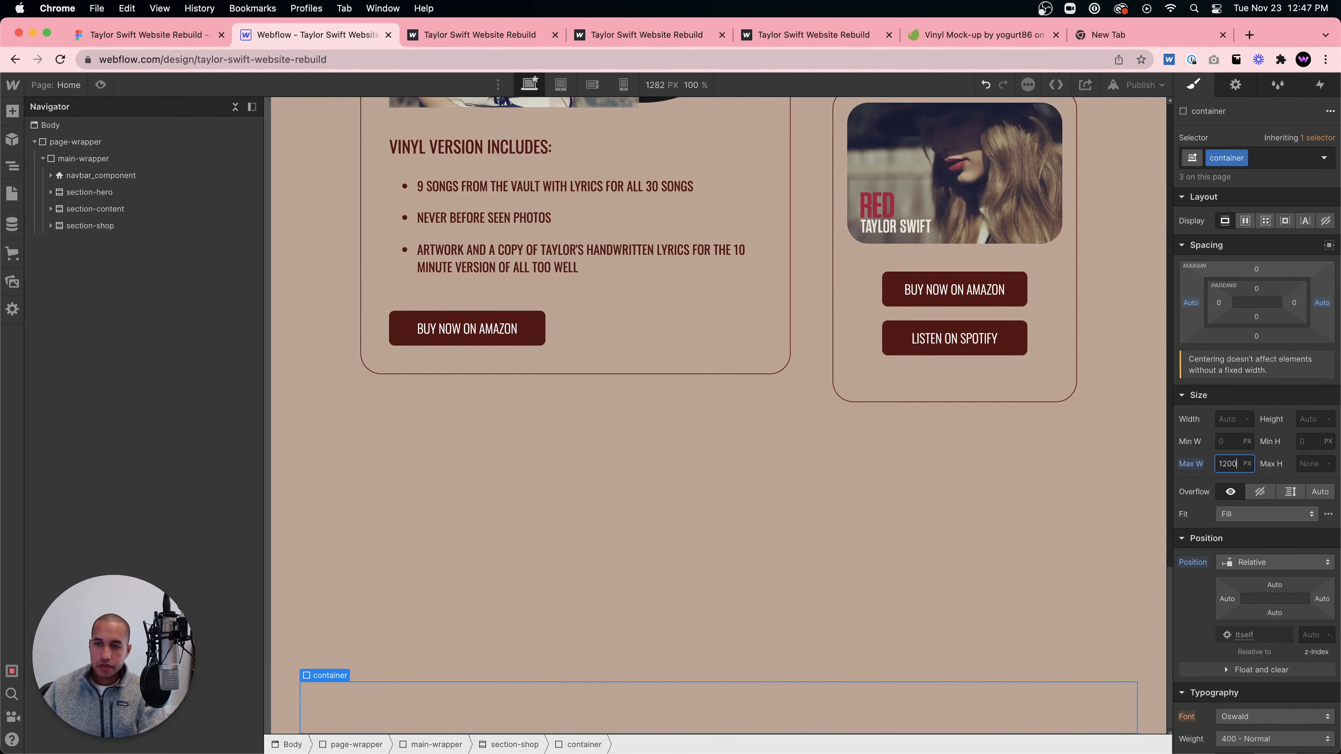
- Add the combo class is-hero to the container in section-hero and set its maximum width to 1440 px
scroll(1090, 510, "up", 15)
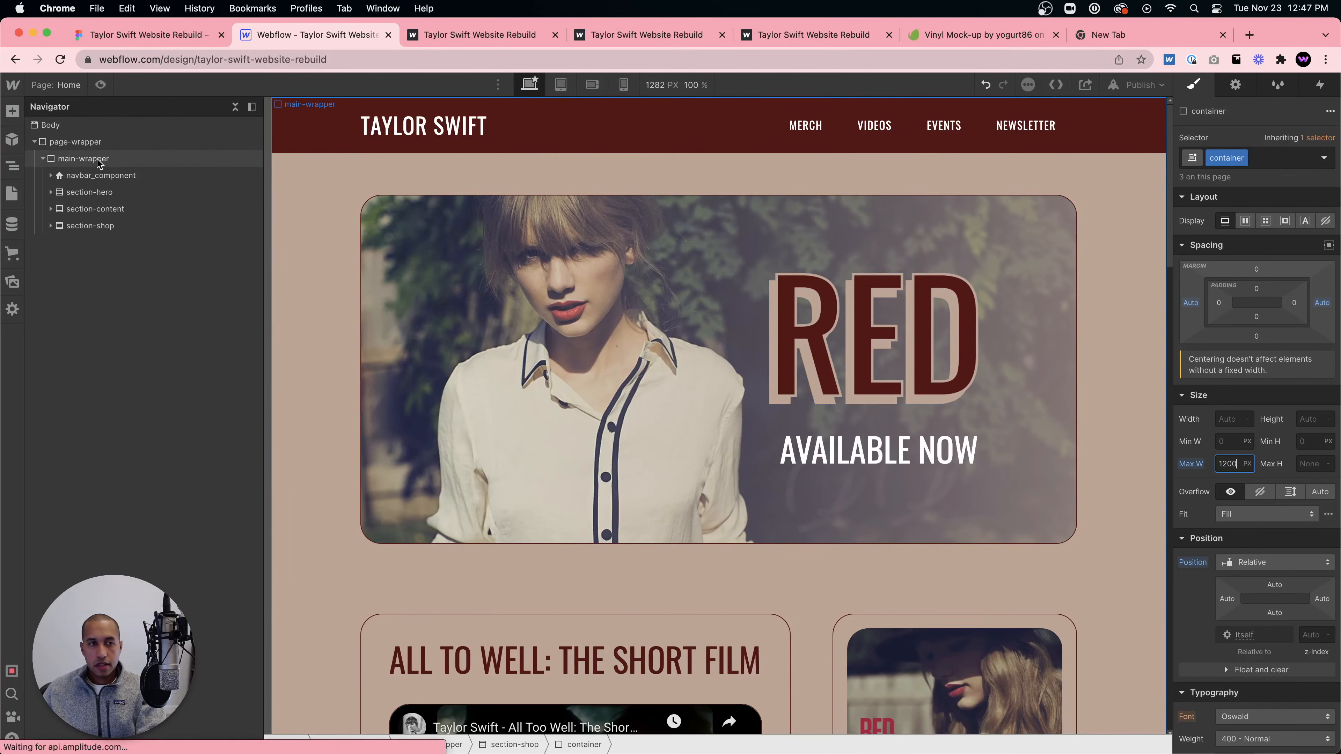
left_click(402, 333)
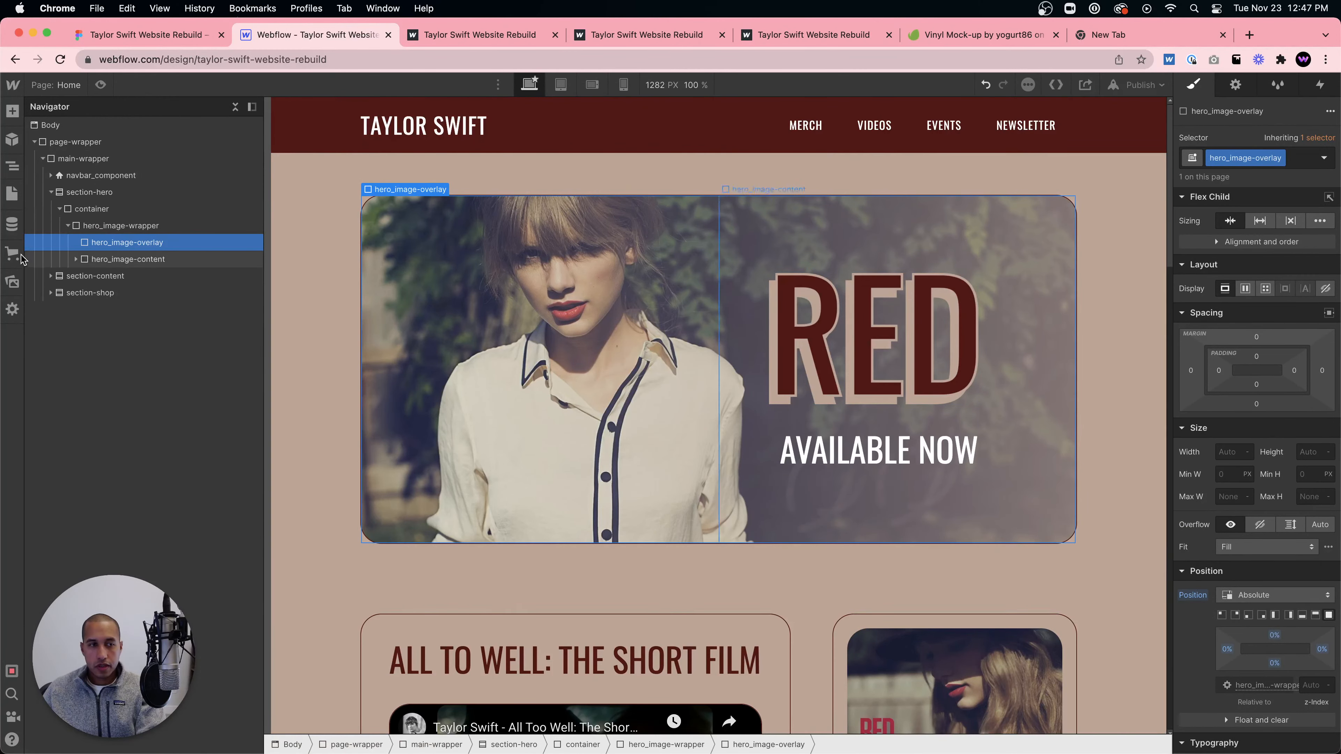
left_click(93, 210)
left_click(1289, 158)
type("is-hero")
key("Return")
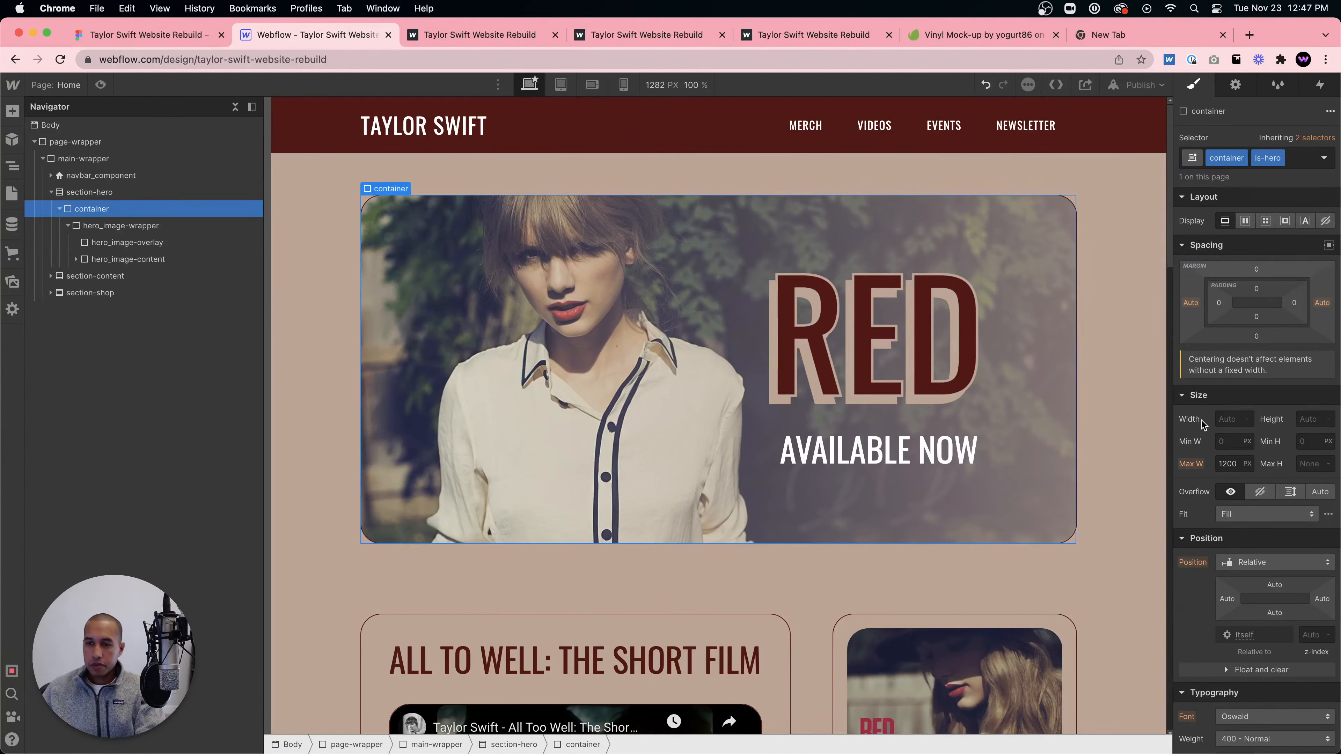
left_click(1228, 464)
type("1440")
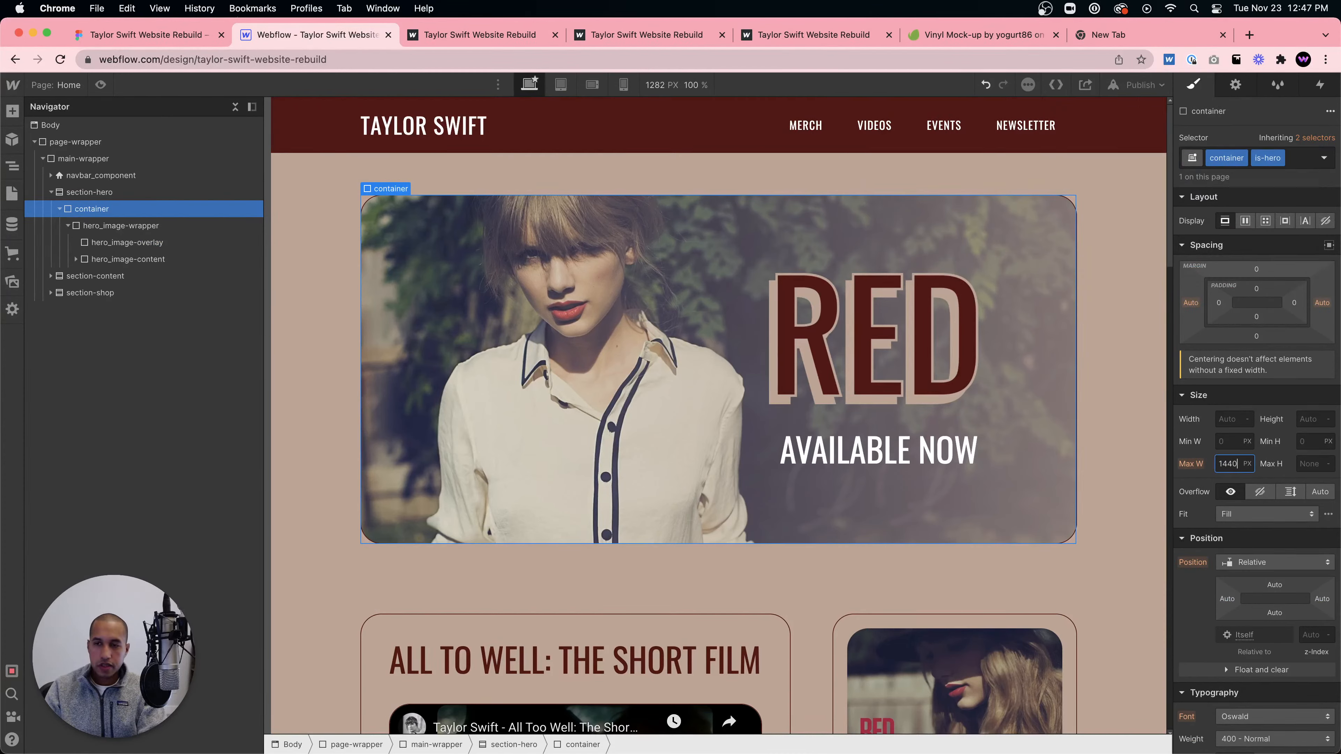
- Preview the page and compare the hero's width with the content sections below it
scroll(809, 443, "down", 10)
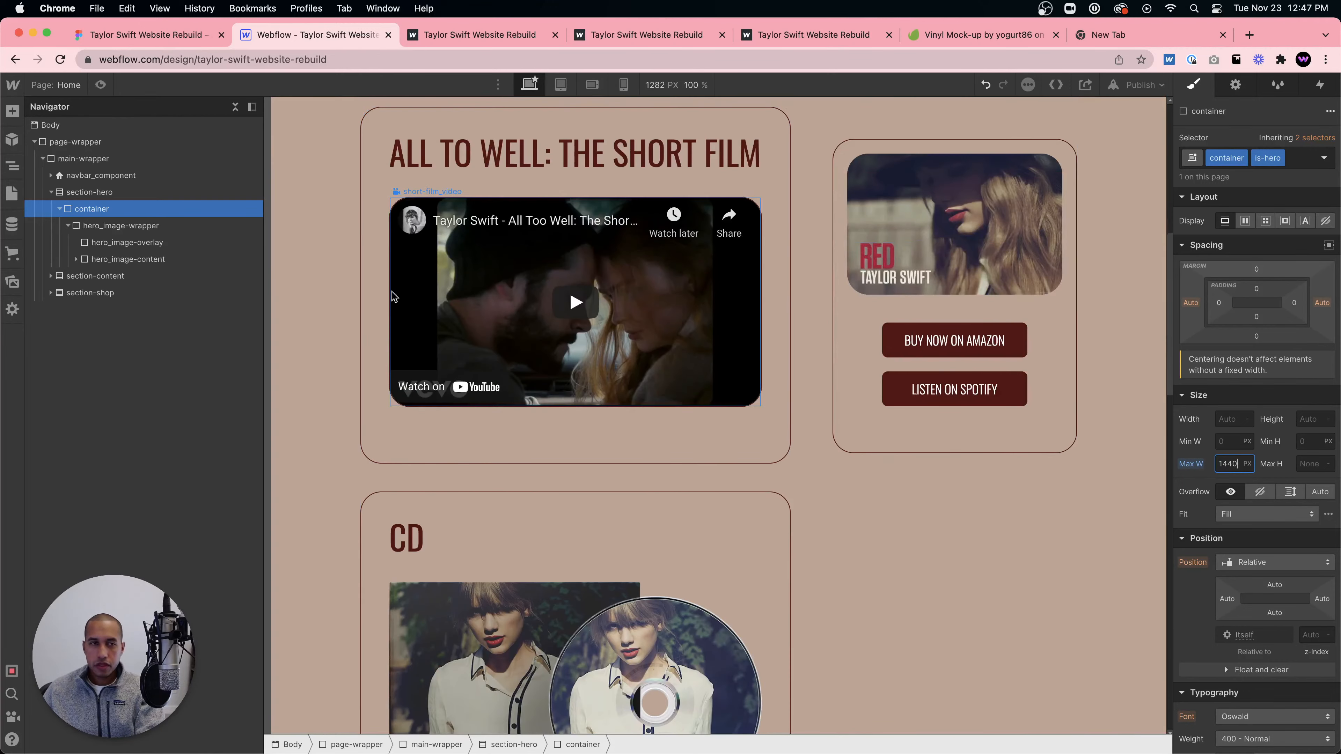
left_click(101, 85)
scroll(769, 383, "up", 10)
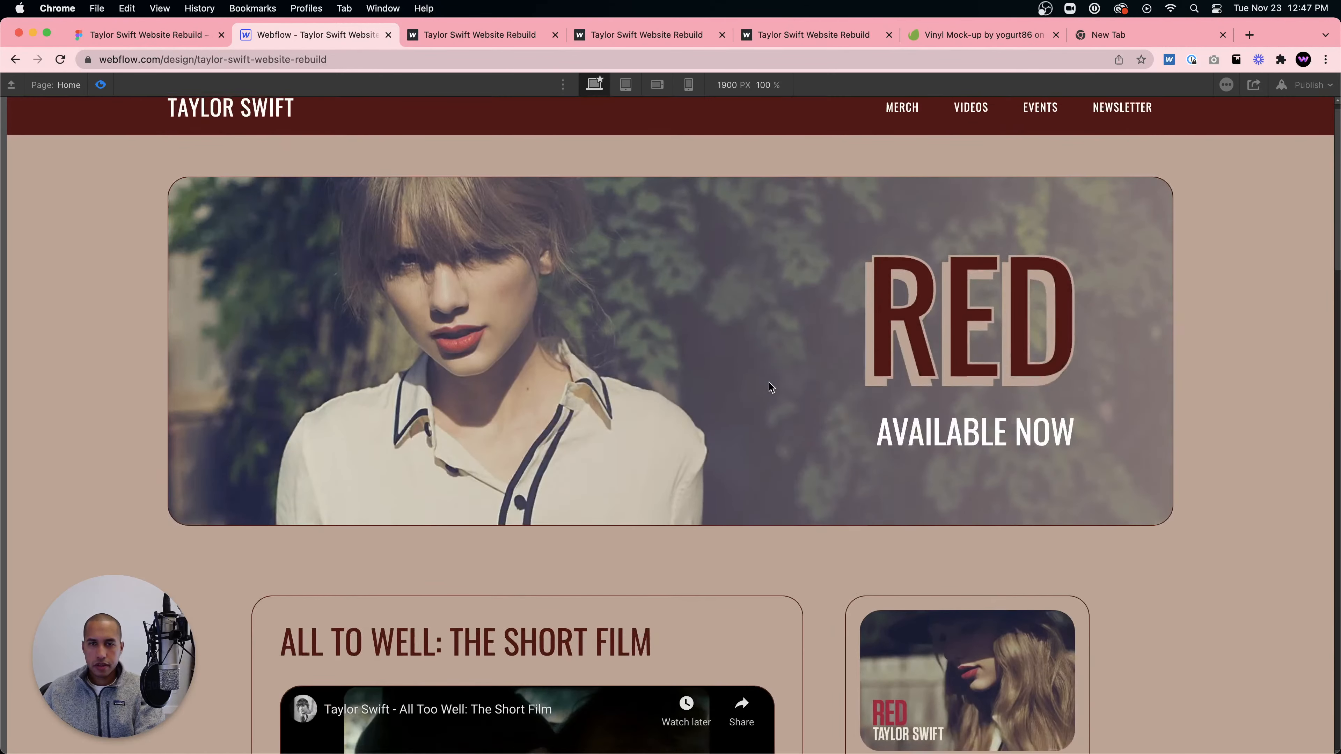
scroll(777, 406, "down", 15)
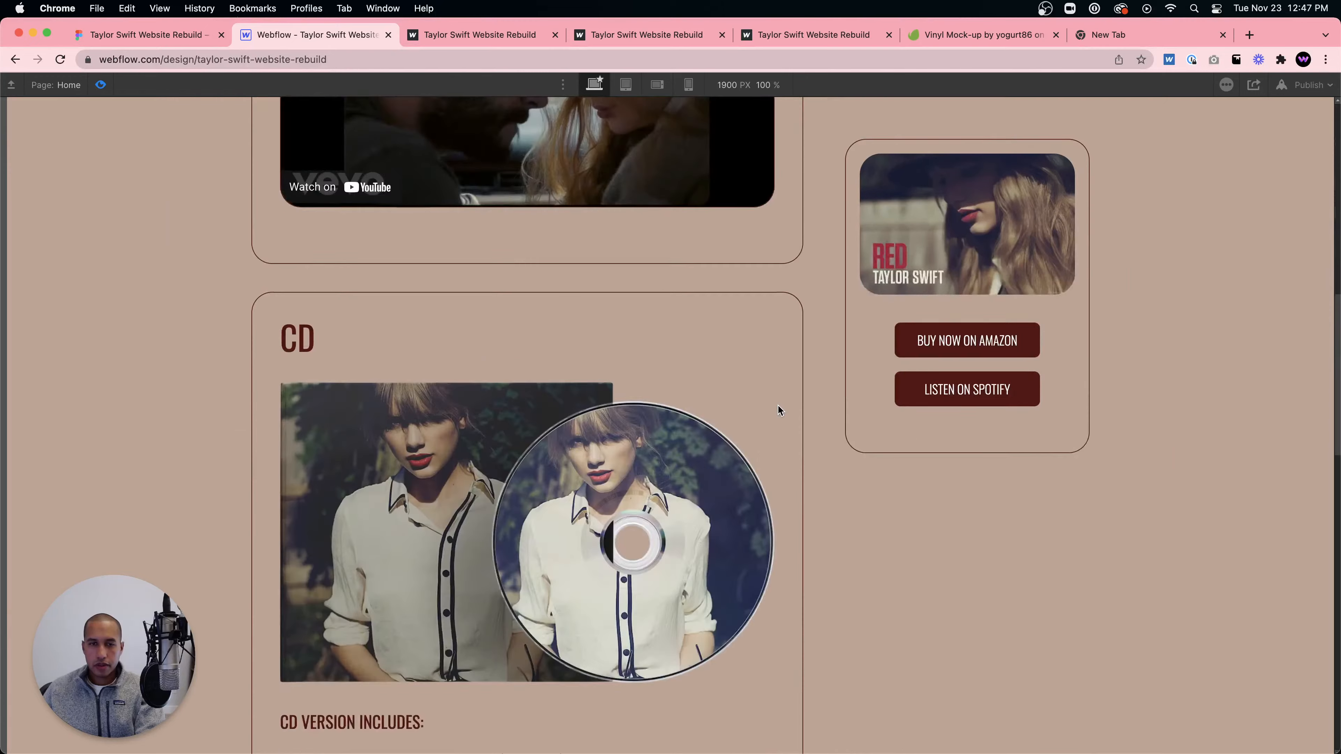
scroll(777, 410, "down", 15)
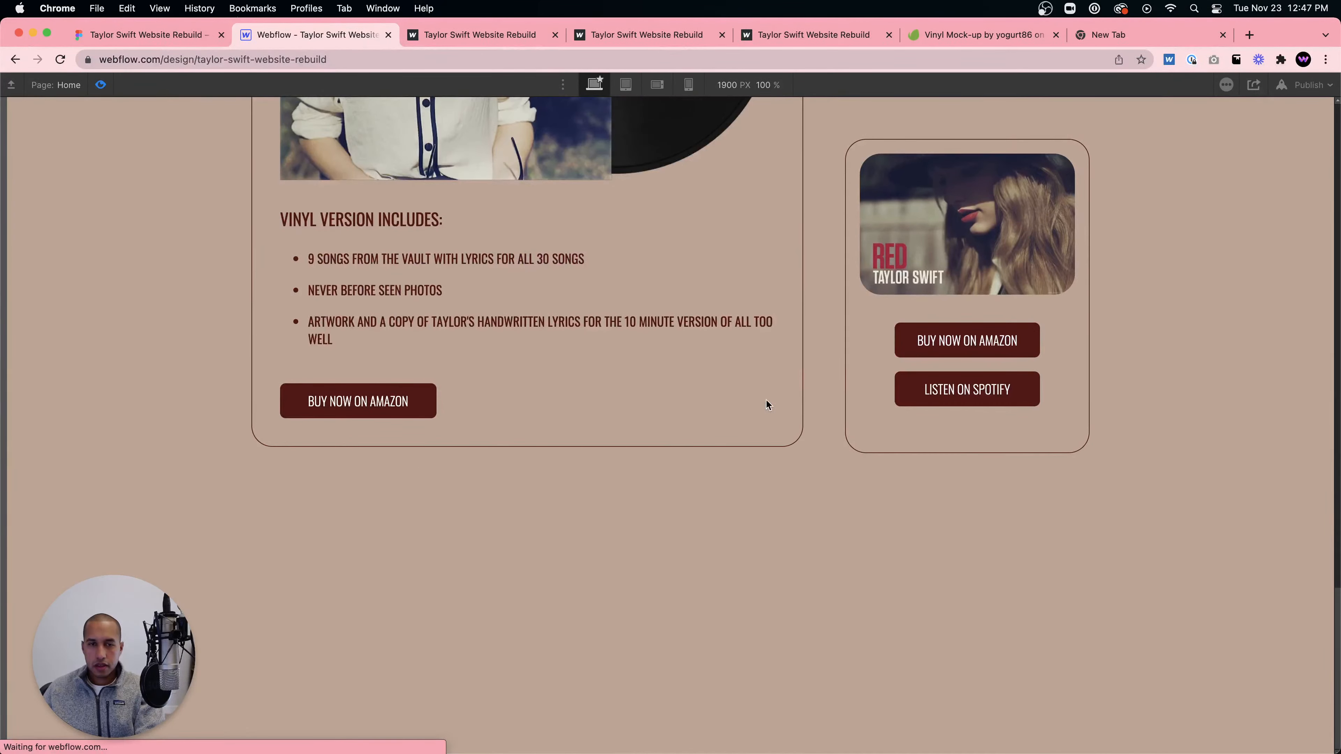
left_click(101, 85)
- Select the container in section-shop, preview the page again and examine the sticky album card and spacing around the Vinyl section
scroll(582, 332, "up", 15)
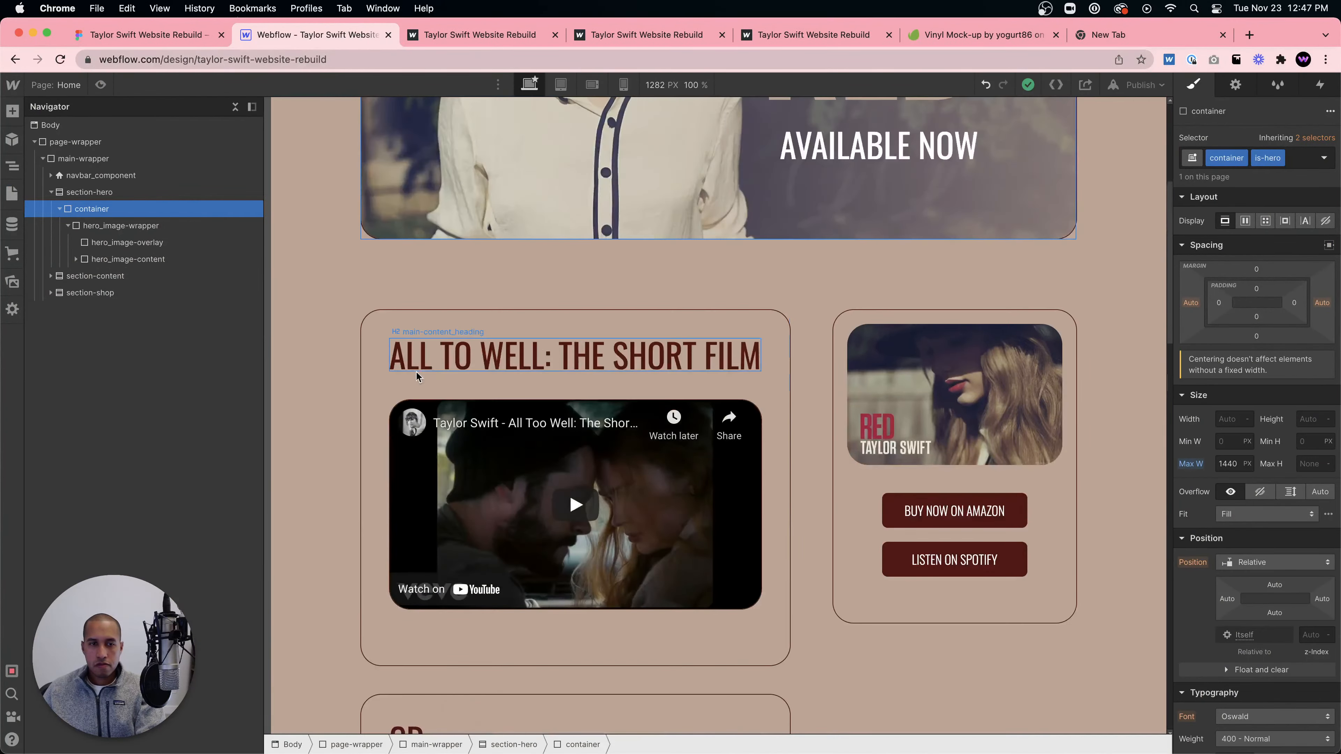
left_click(417, 373)
scroll(781, 454, "down", 15)
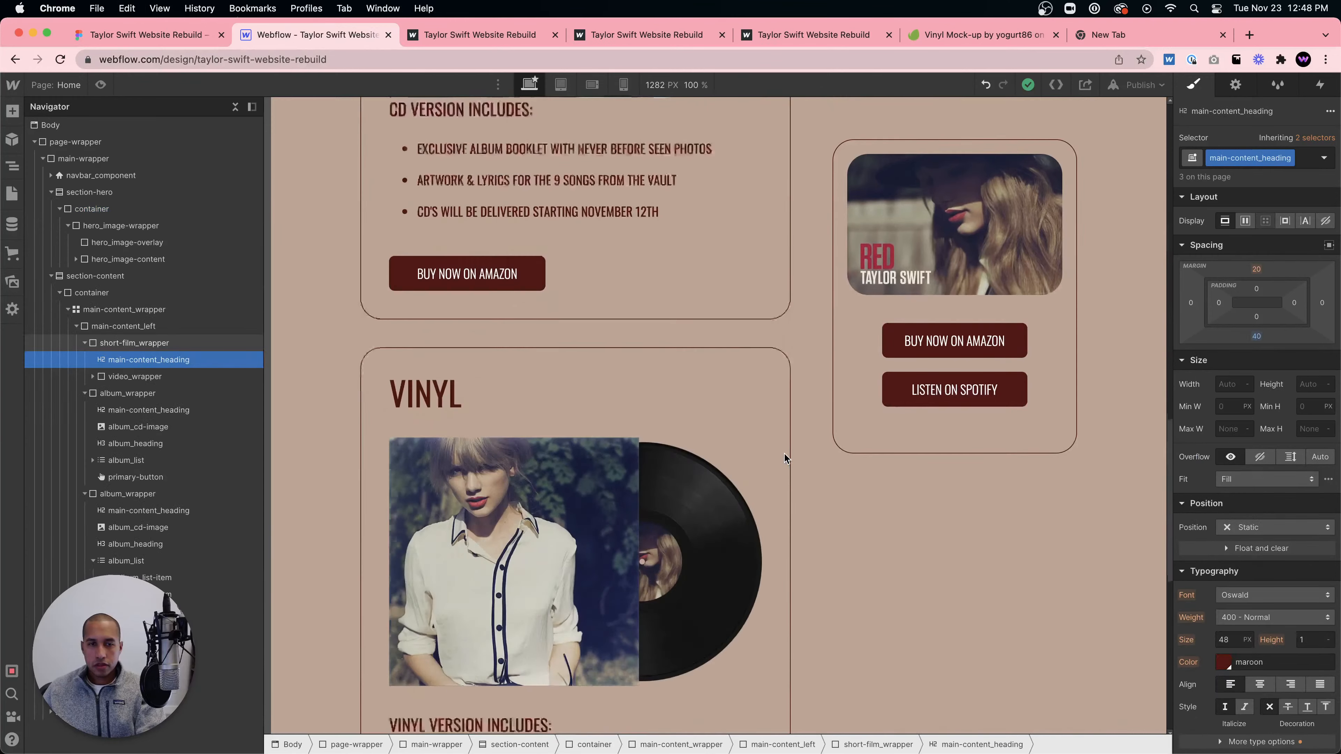
left_click(705, 690)
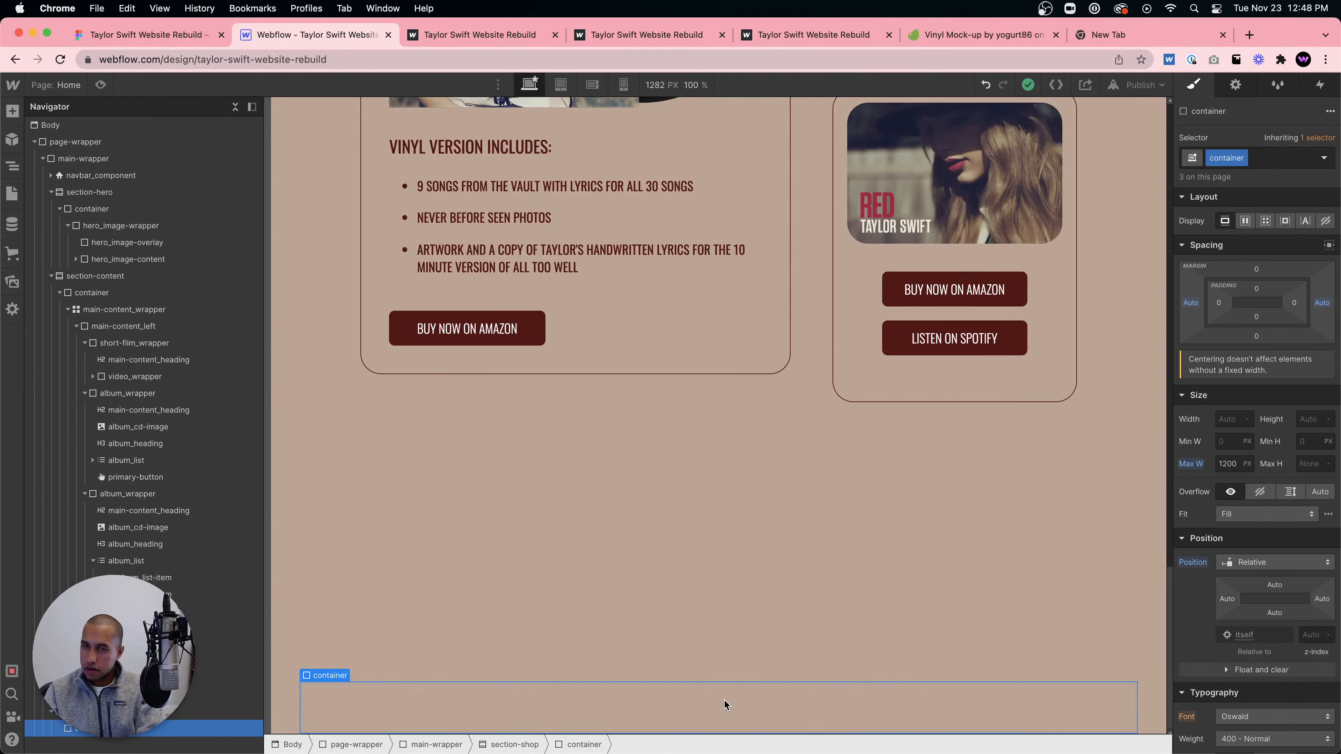
key("super+shift+p")
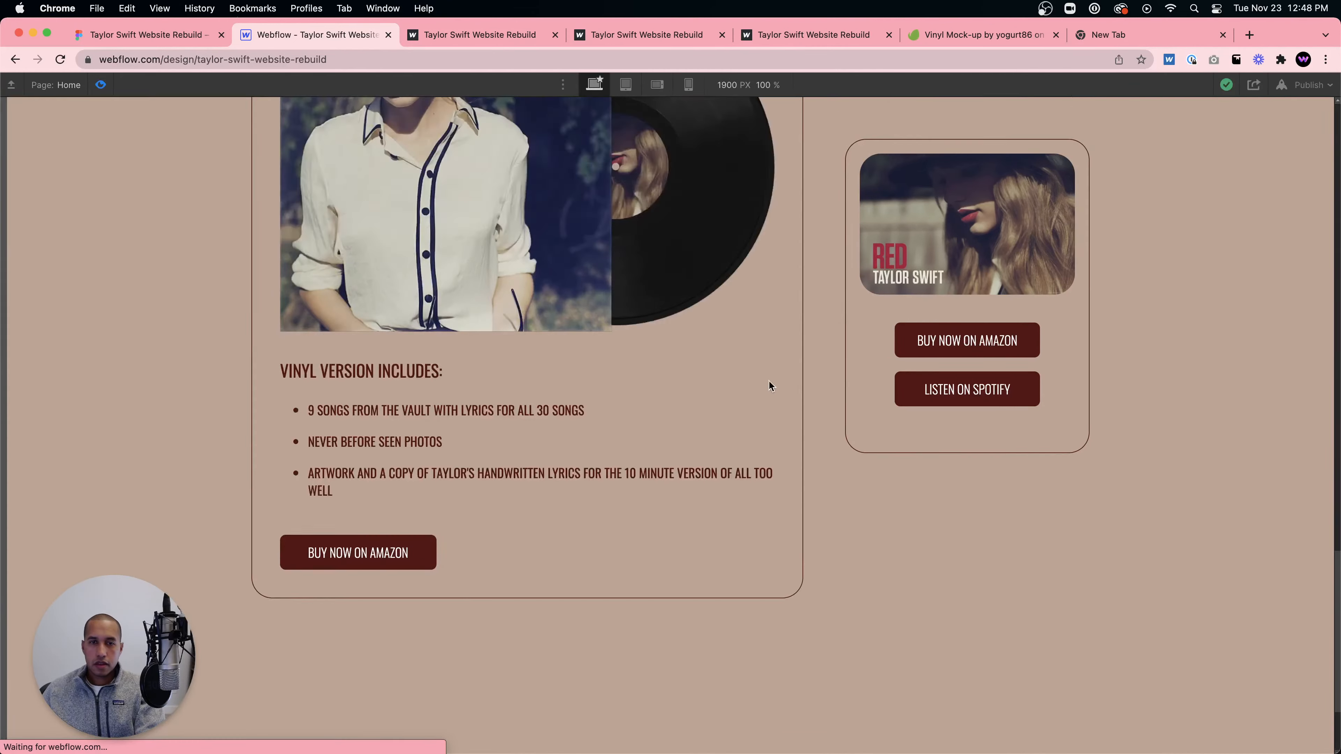
scroll(777, 388, "up", 20)
scroll(779, 388, "down", 20)
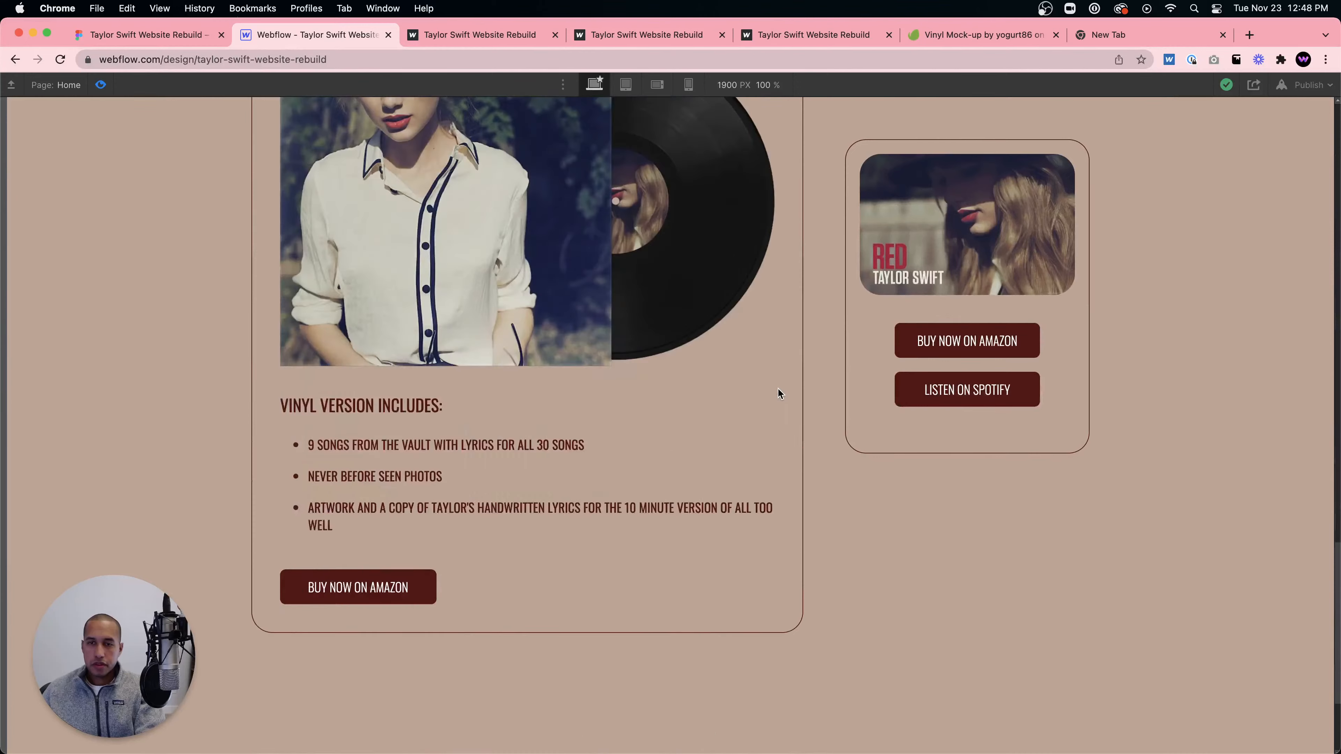
scroll(778, 390, "down", 4)
scroll(777, 388, "up", 2)
scroll(777, 388, "down", 2)
scroll(778, 389, "up", 10)
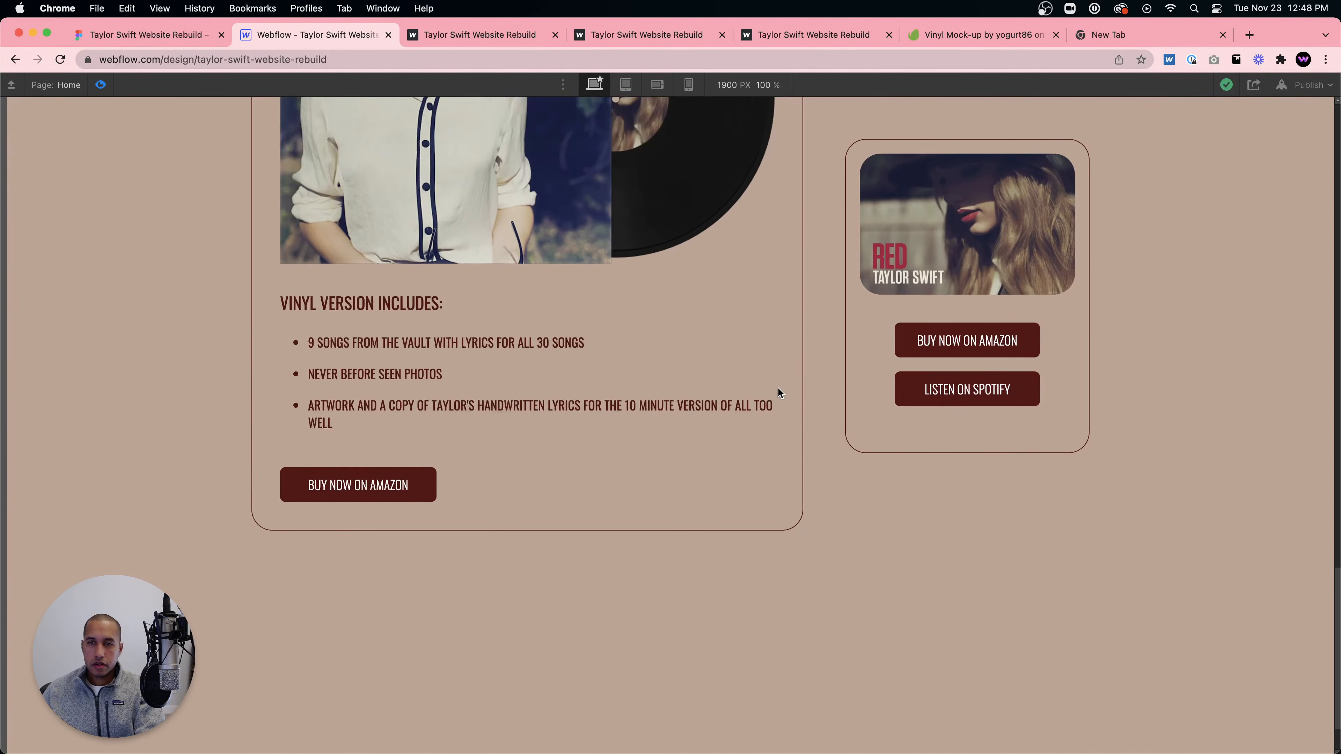
scroll(778, 389, "down", 10)
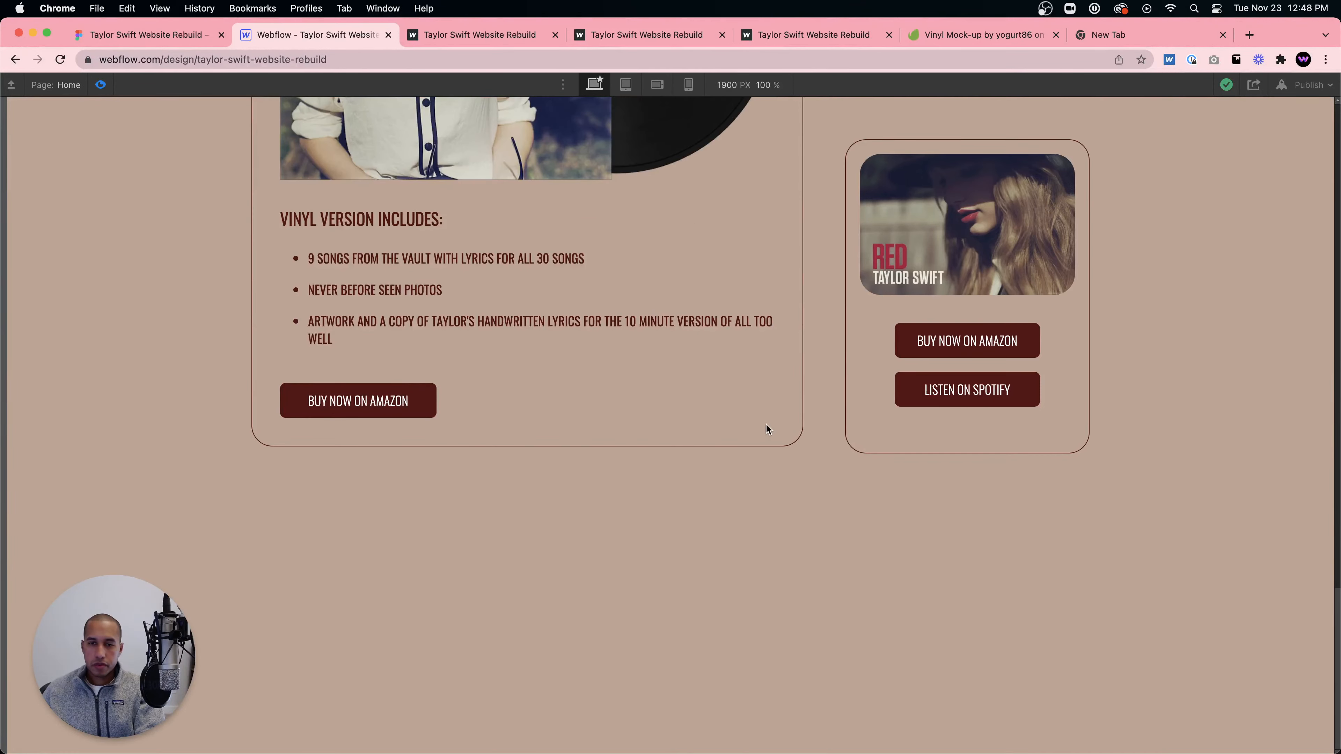
scroll(686, 475, "up", 1)
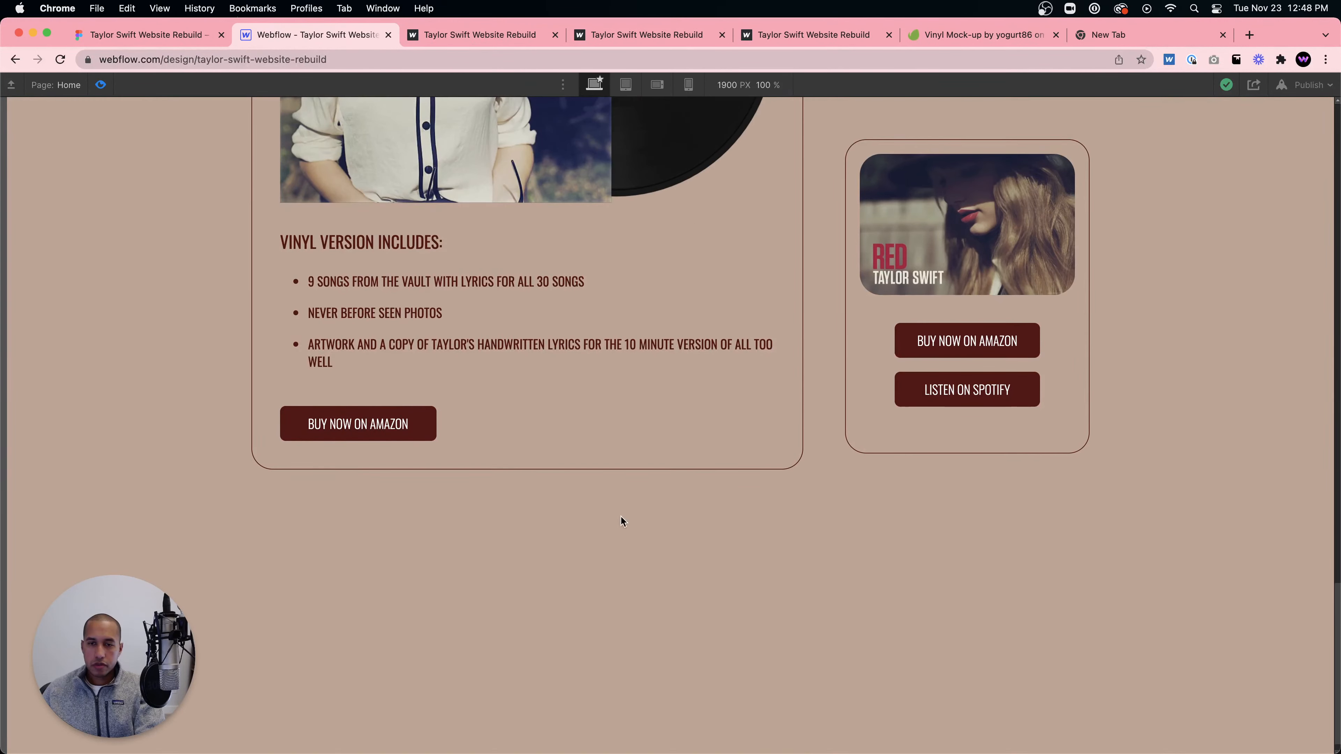
left_click(100, 85)
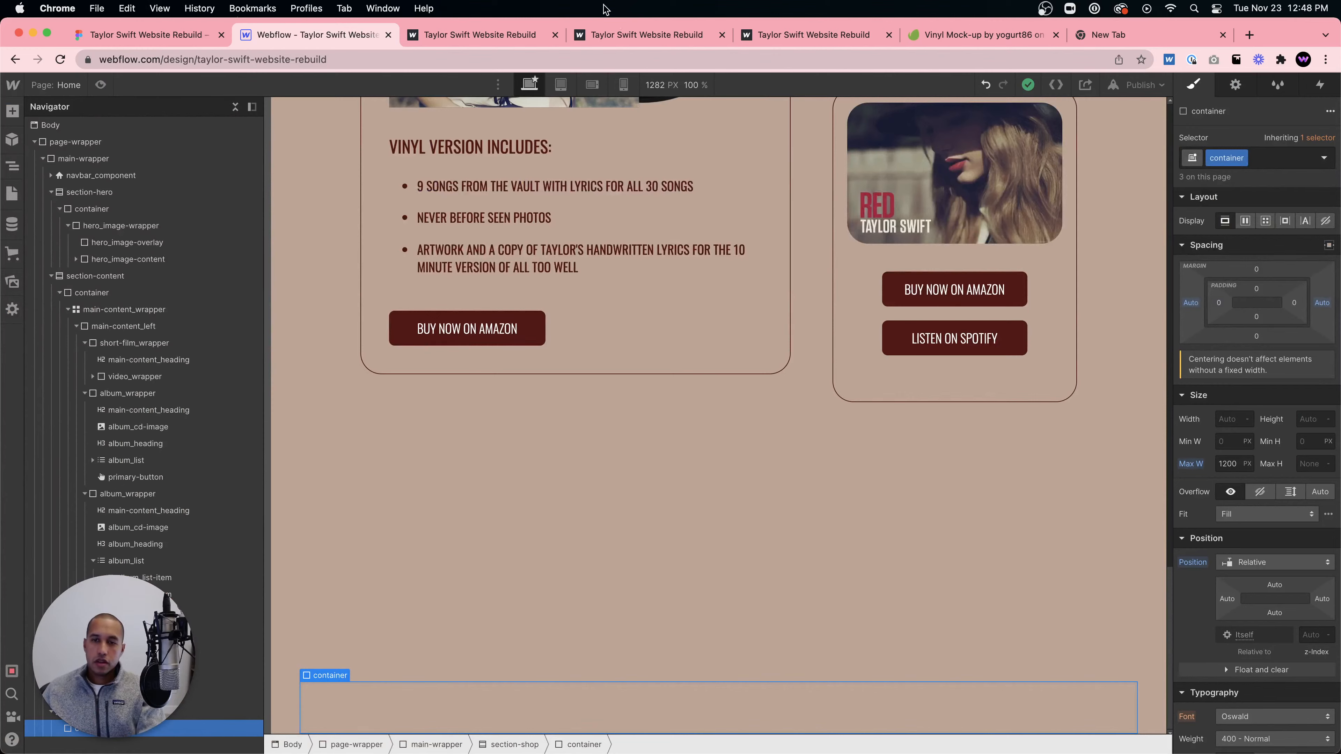
scroll(957, 364, "up", 14)
scroll(909, 289, "down", 12)
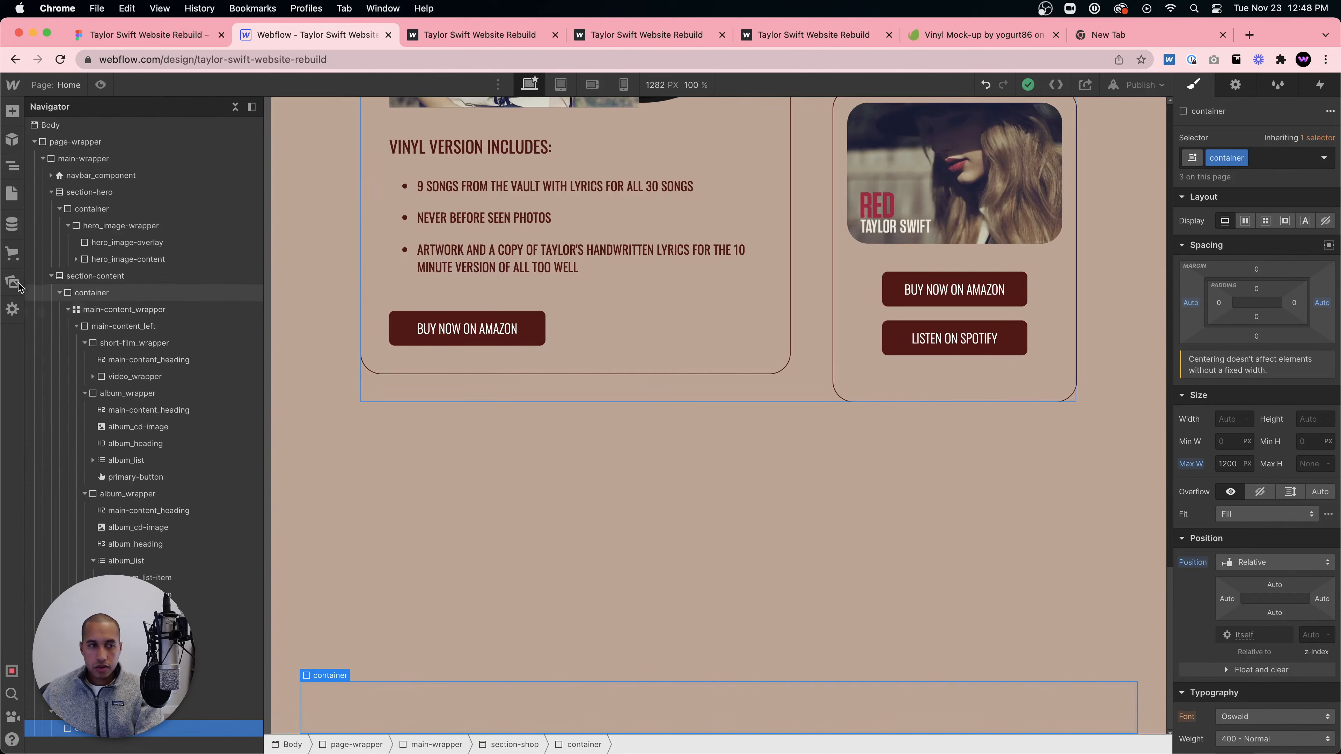
- Enable ecommerce for the site and create 10 sample items in the Products collection
left_click(13, 254)
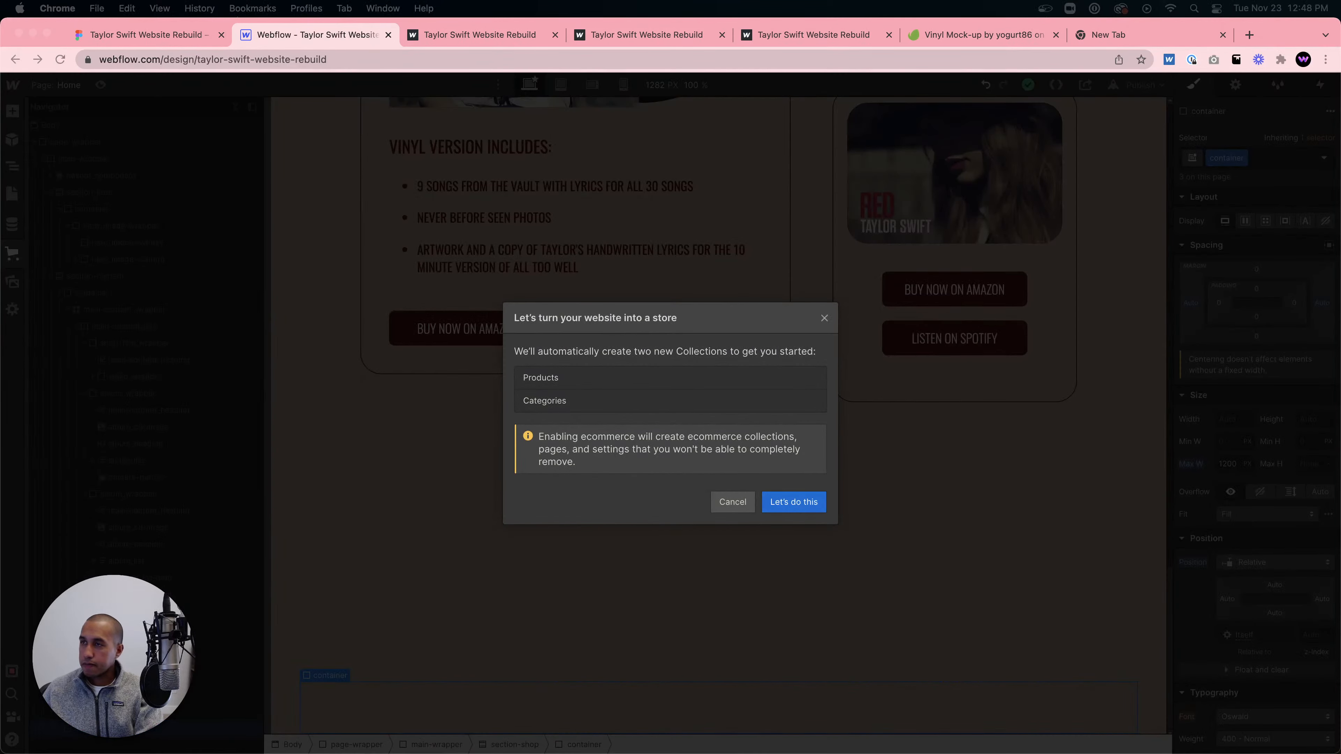
key("Return")
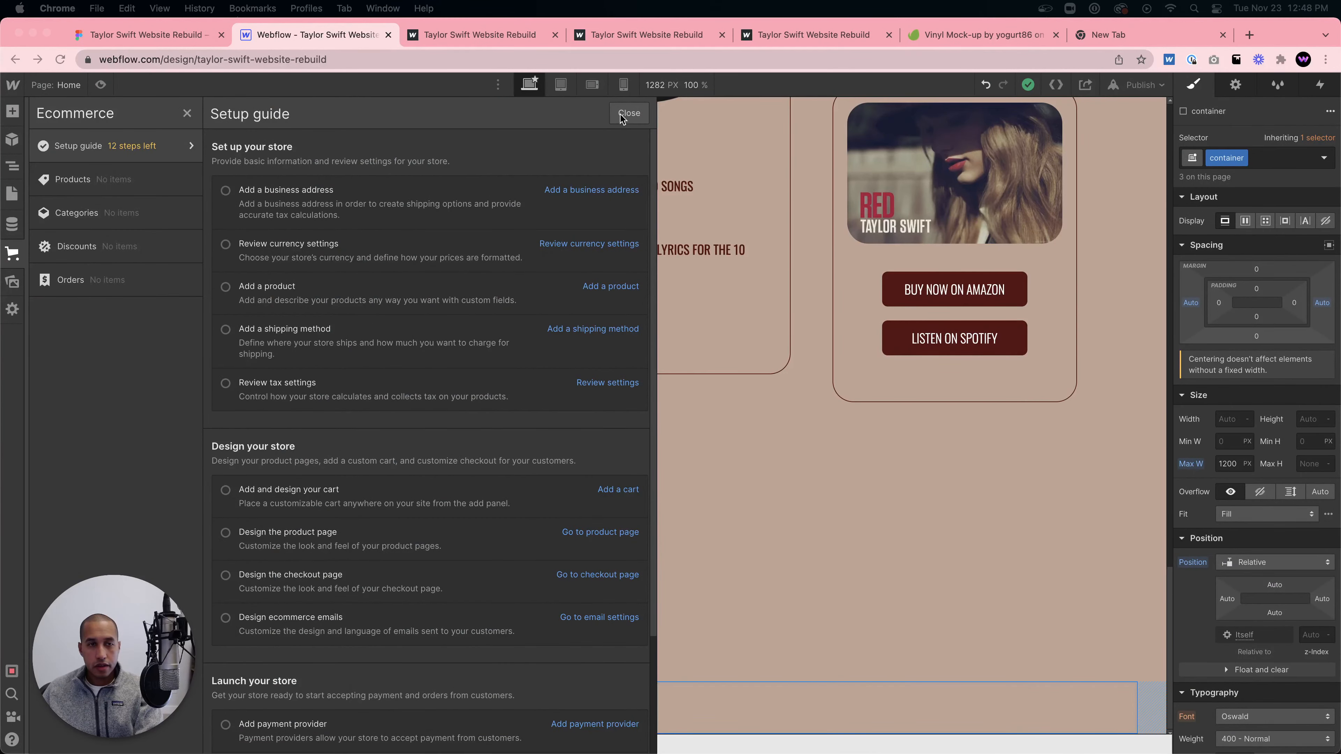
left_click(79, 182)
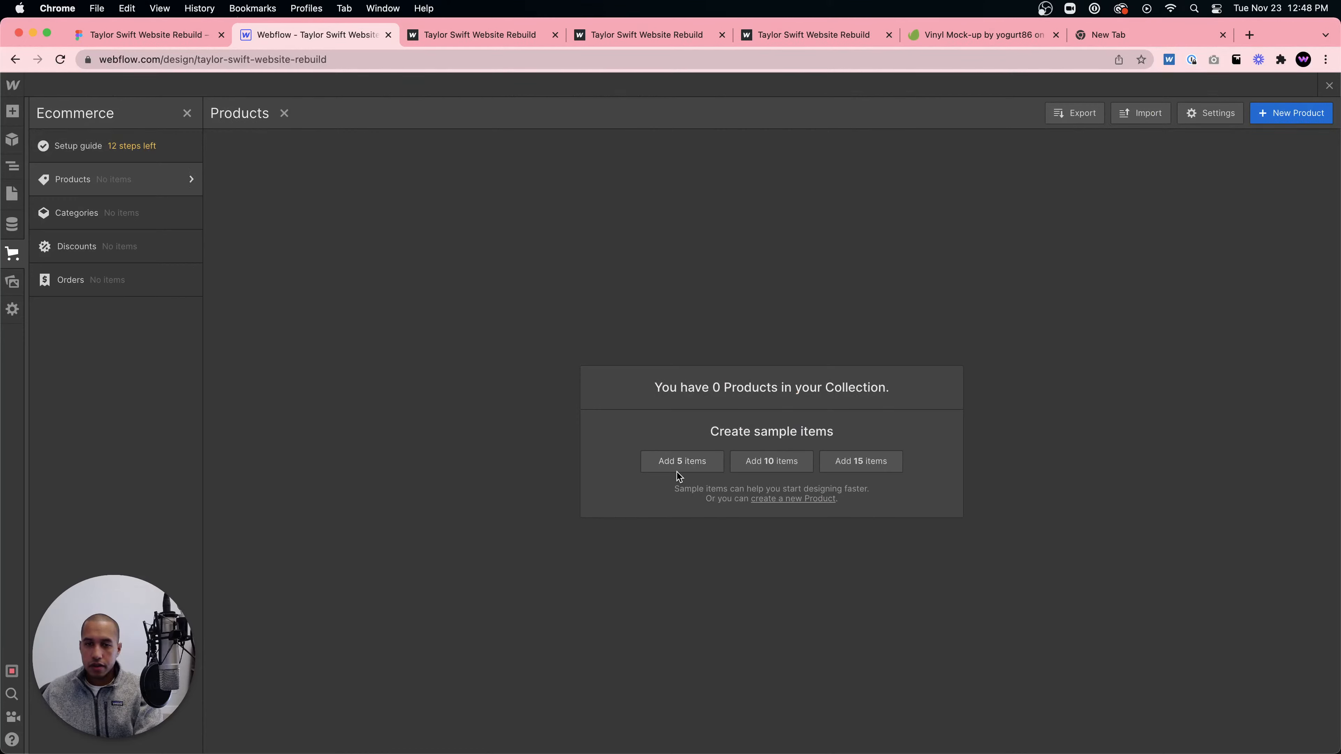
left_click(753, 464)
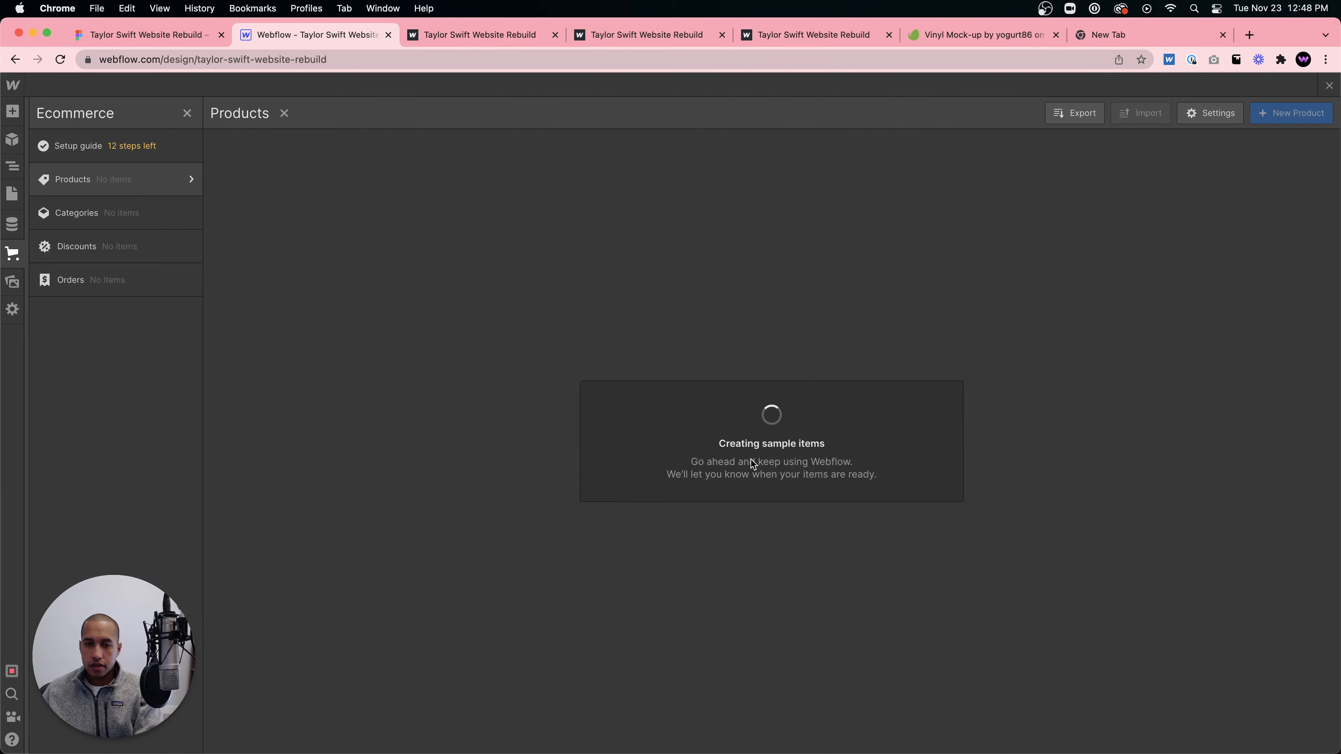
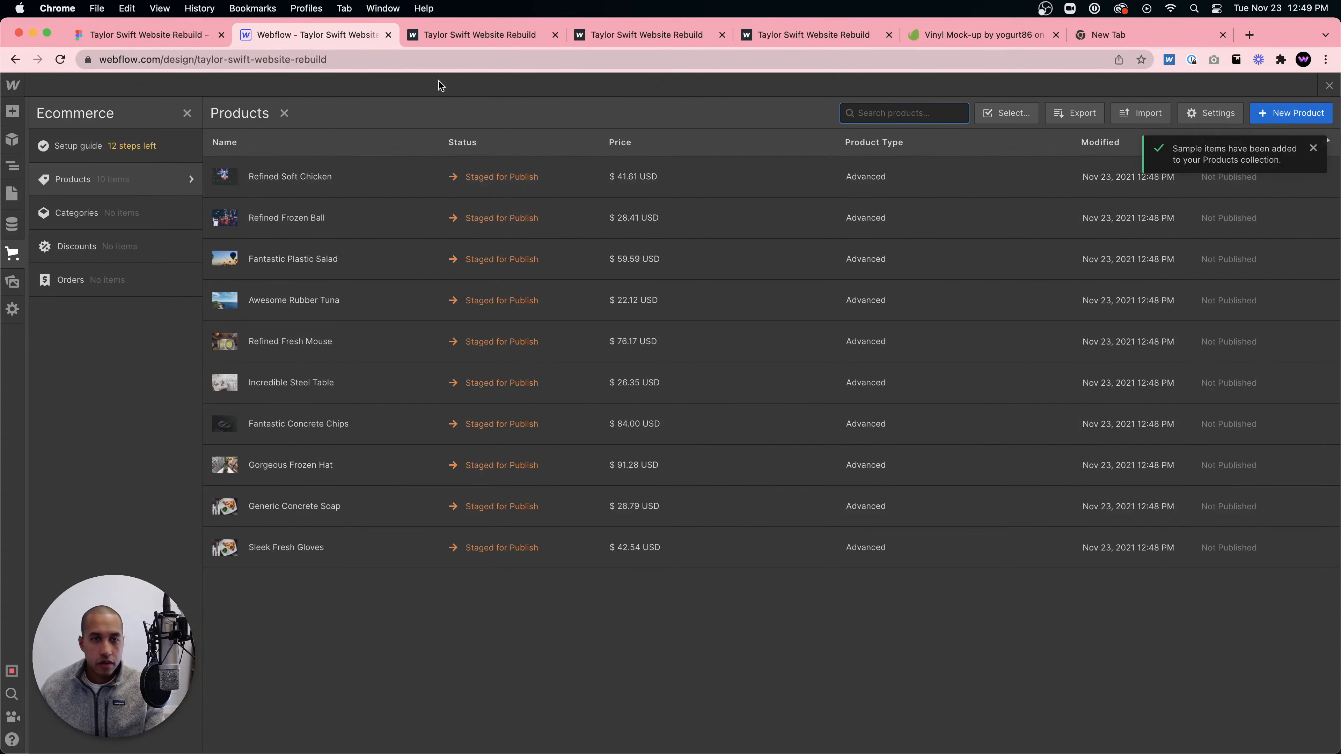
- Switch to the taylorswift.com merchandise section and save the heather grey long sleeve T-shirt and ringer T-shirt images to Downloads
left_click(430, 36)
scroll(617, 428, "down", 20)
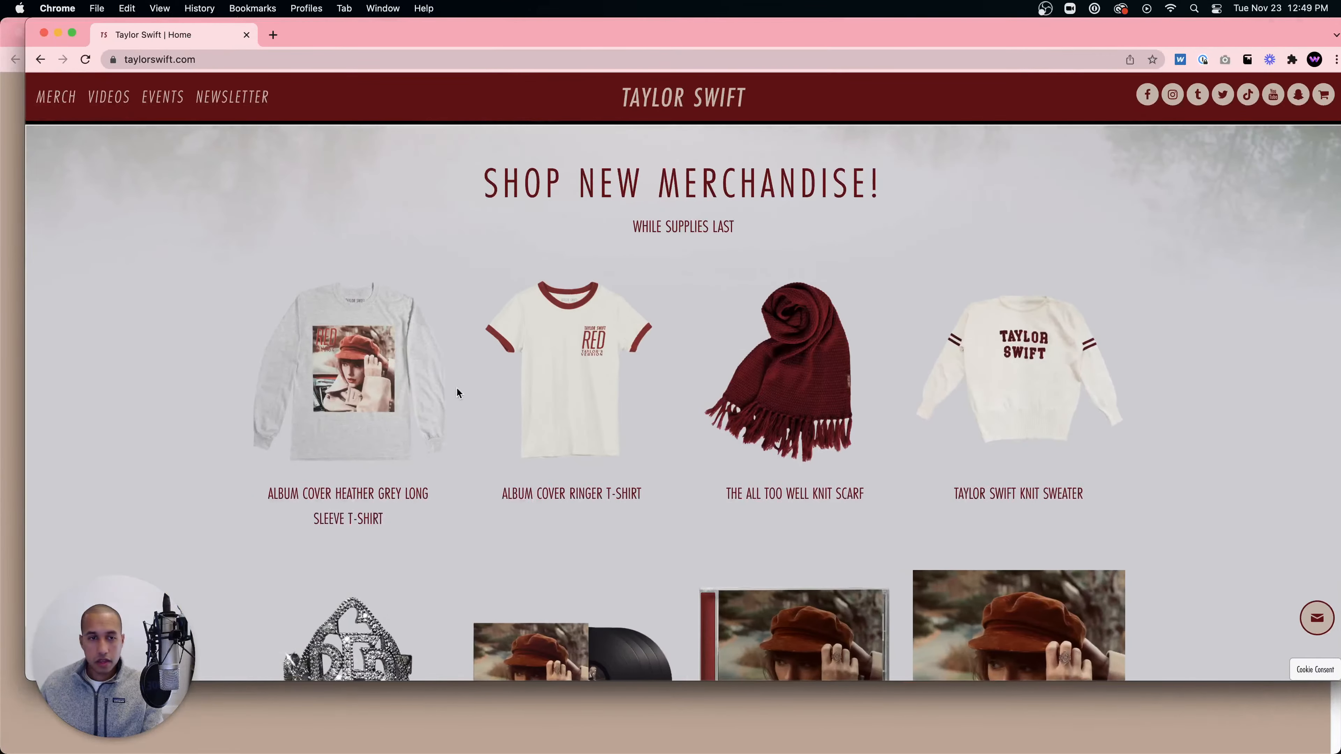
right_click(364, 330)
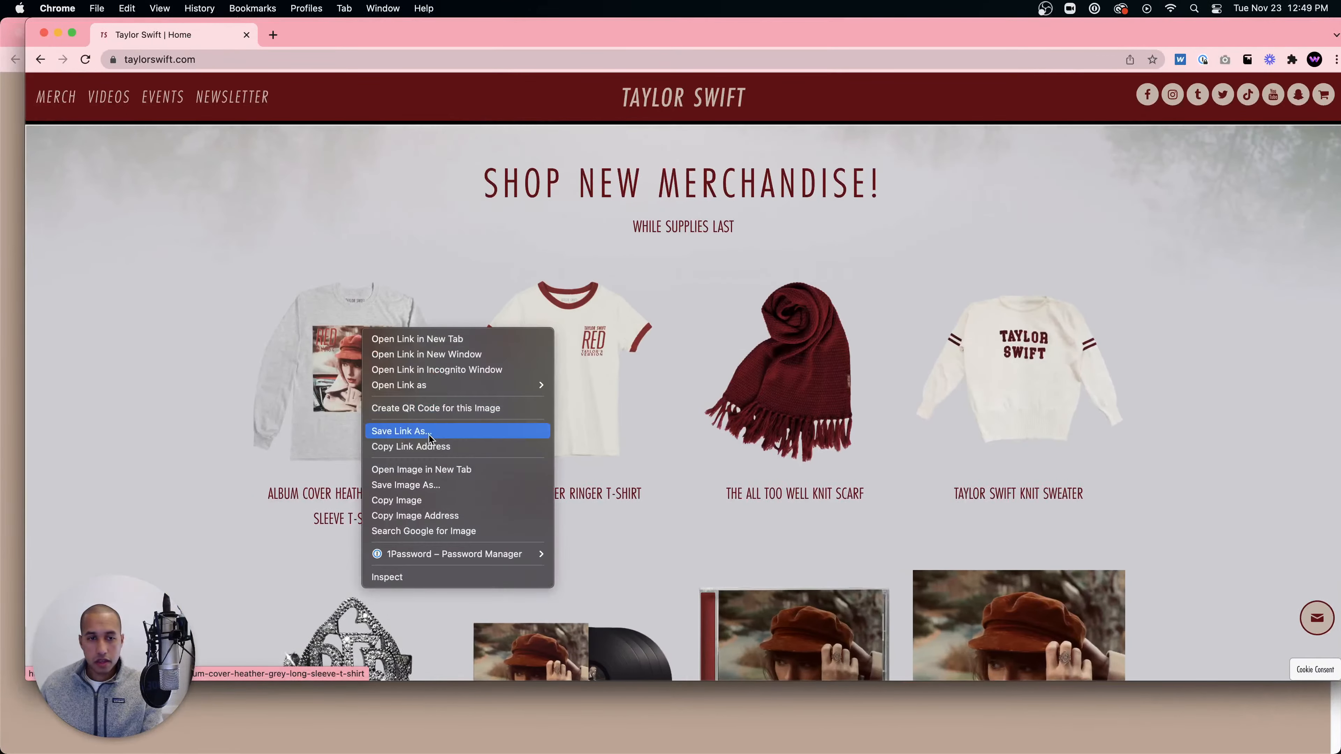
left_click(417, 486)
left_click(761, 386)
right_click(556, 330)
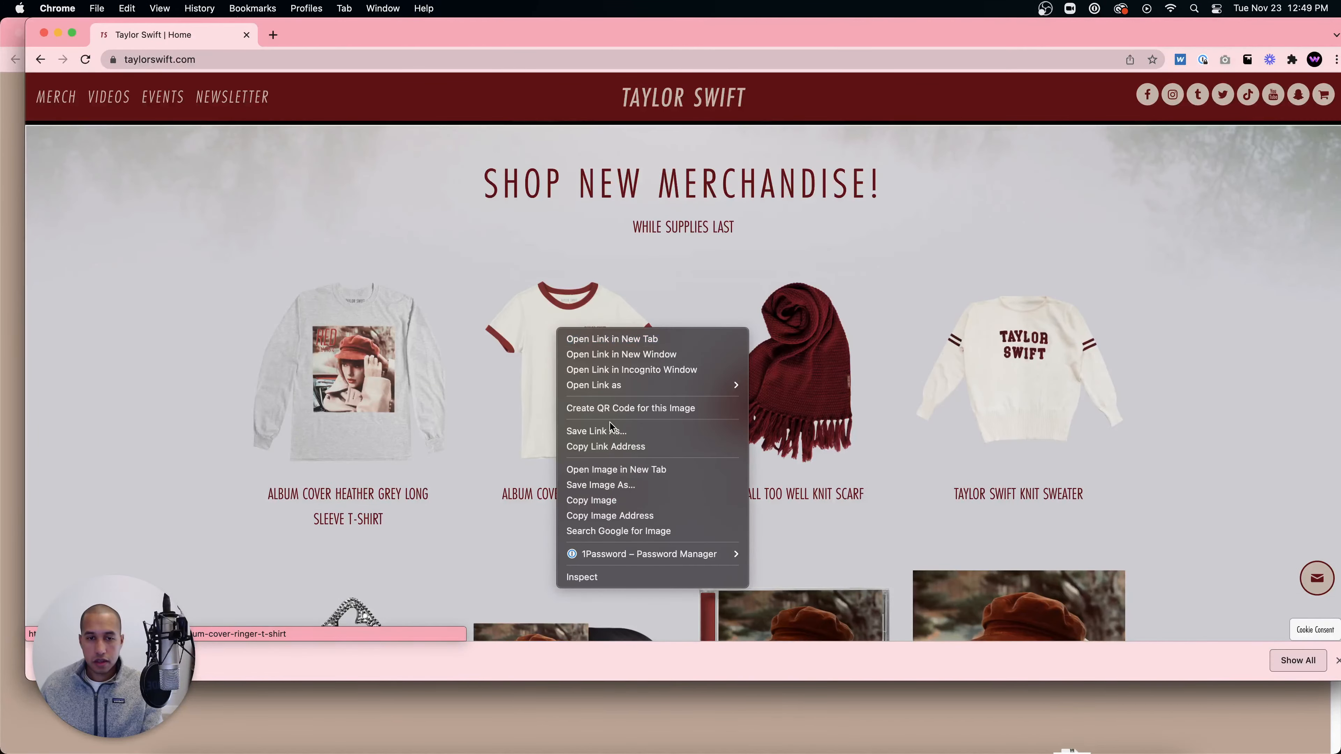
left_click(607, 485)
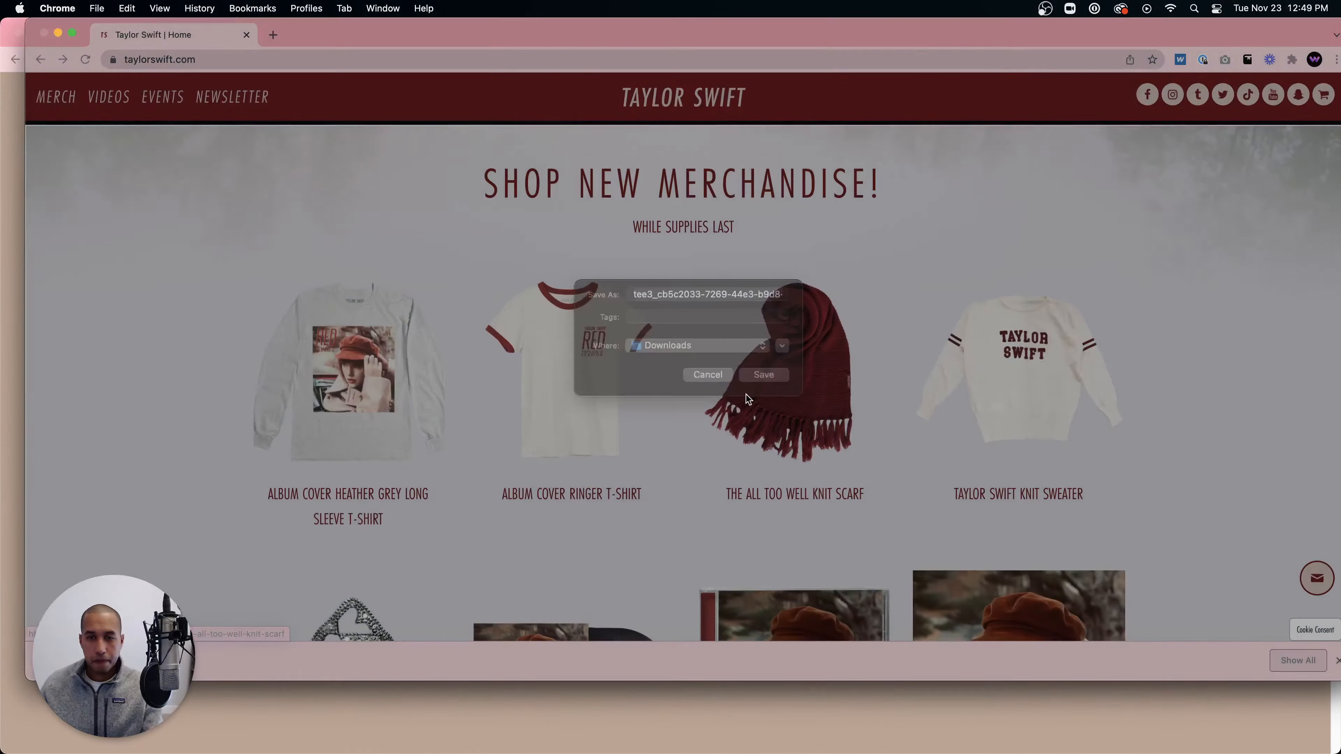
- Save the All Too Well knit scarf and Taylor Swift knit sweater images to Downloads
right_click(768, 355)
left_click(814, 515)
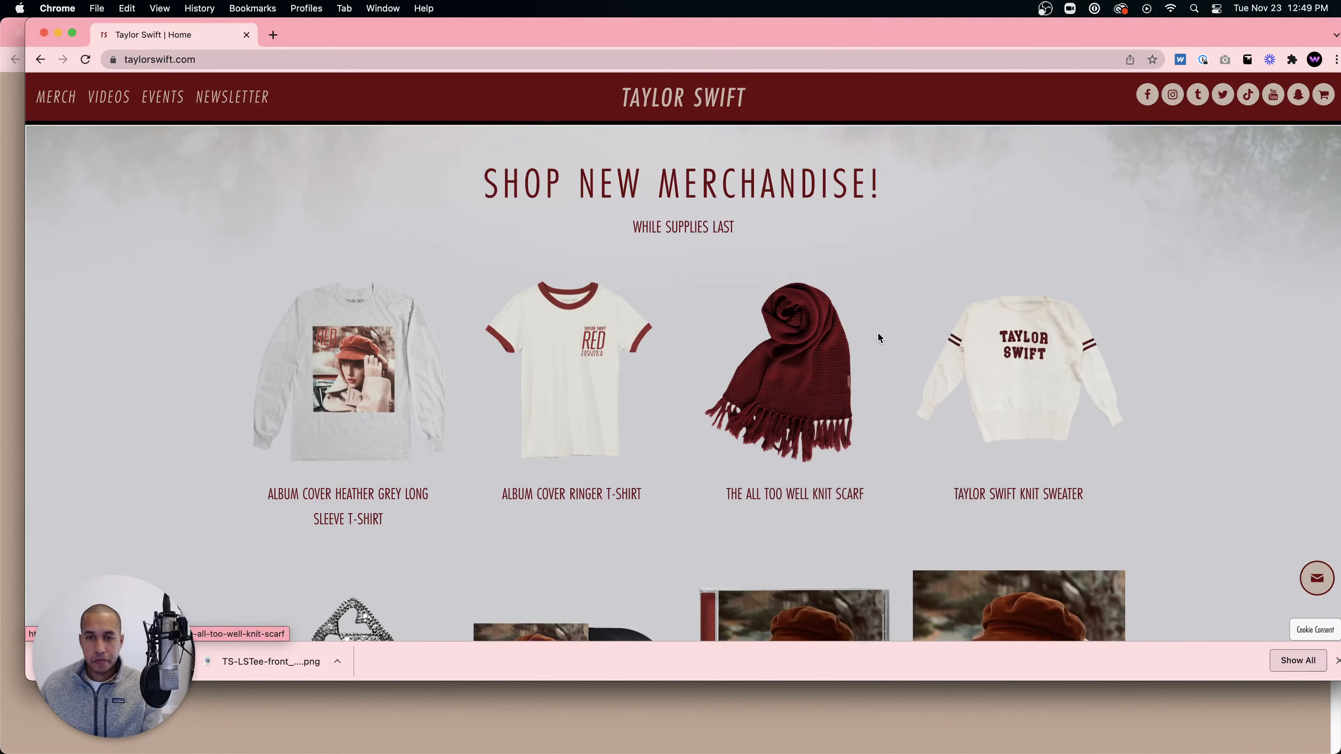
left_click(764, 384)
right_click(1048, 333)
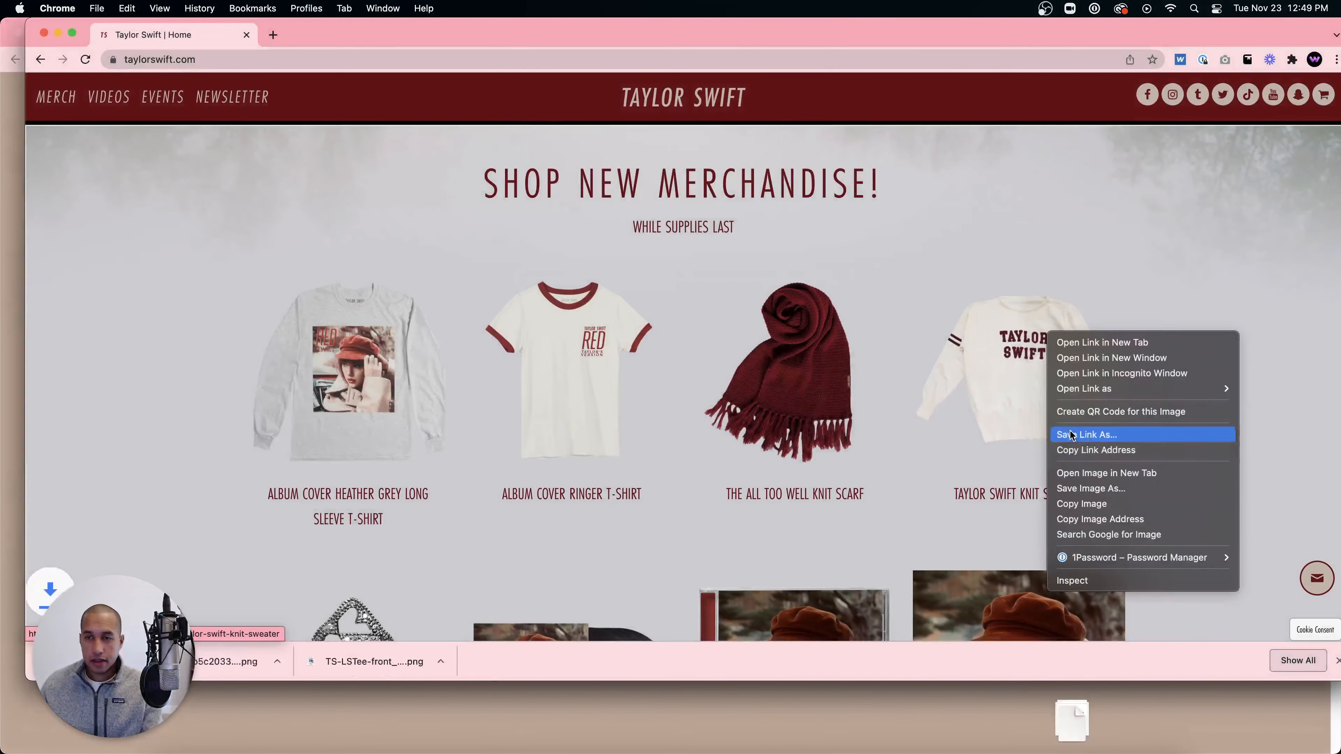
left_click(1091, 487)
left_click(767, 384)
- Save the Red (Taylor's Version) album ring and vinyl images from the second merchandise row to Downloads
scroll(710, 397, "down", 1)
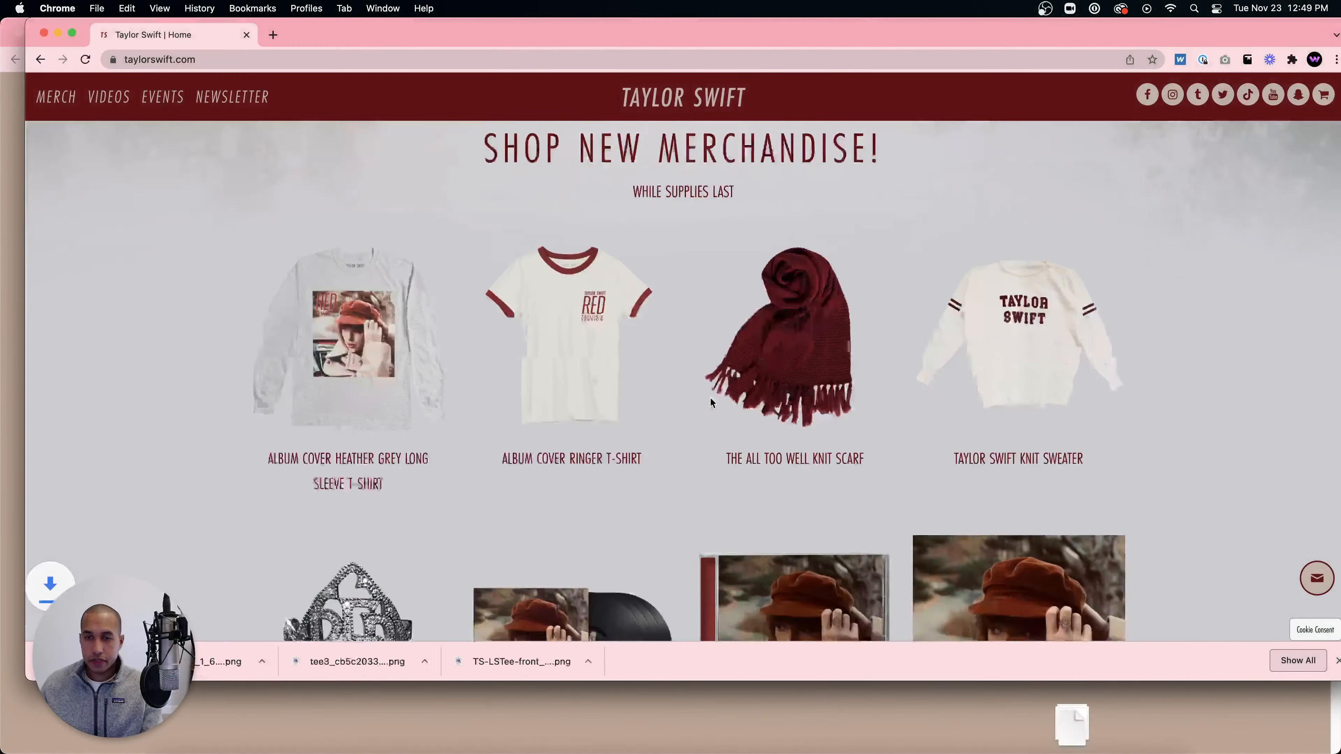
scroll(710, 401, "down", 5)
right_click(360, 392)
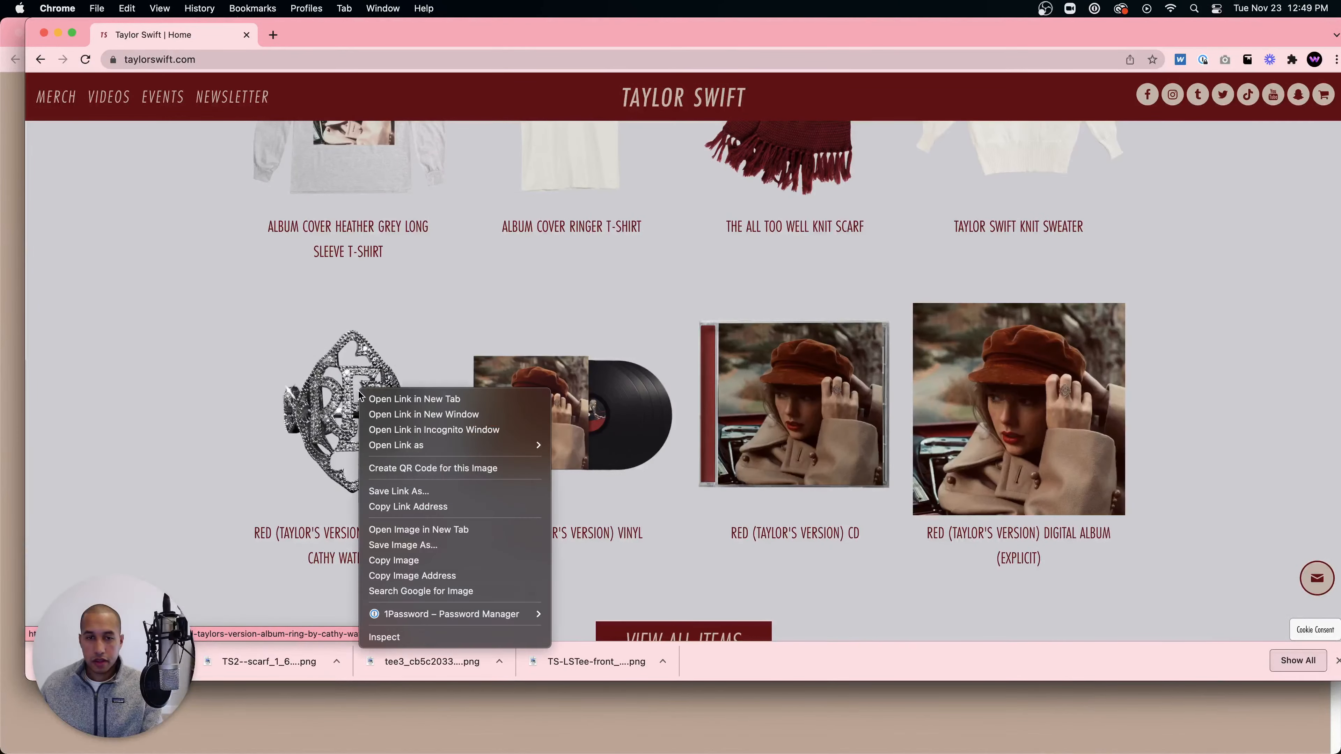
left_click(417, 545)
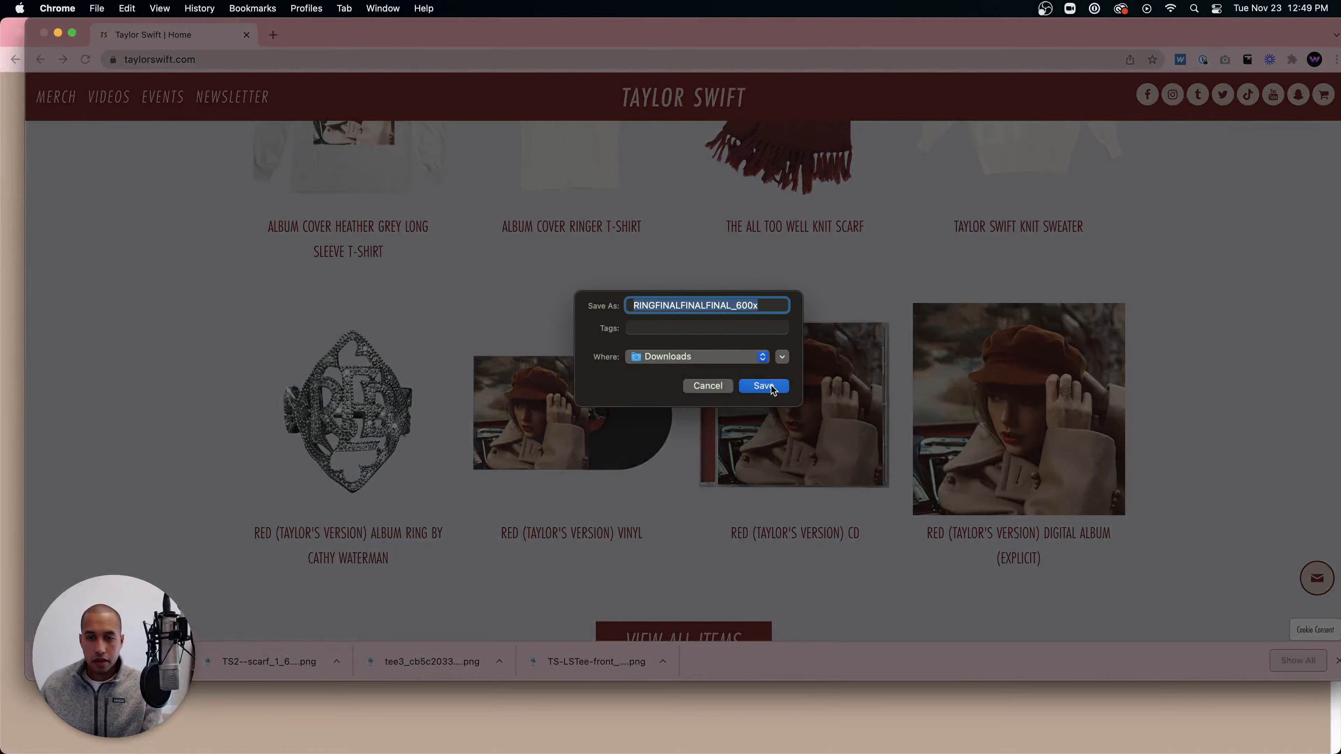
left_click(766, 386)
right_click(584, 407)
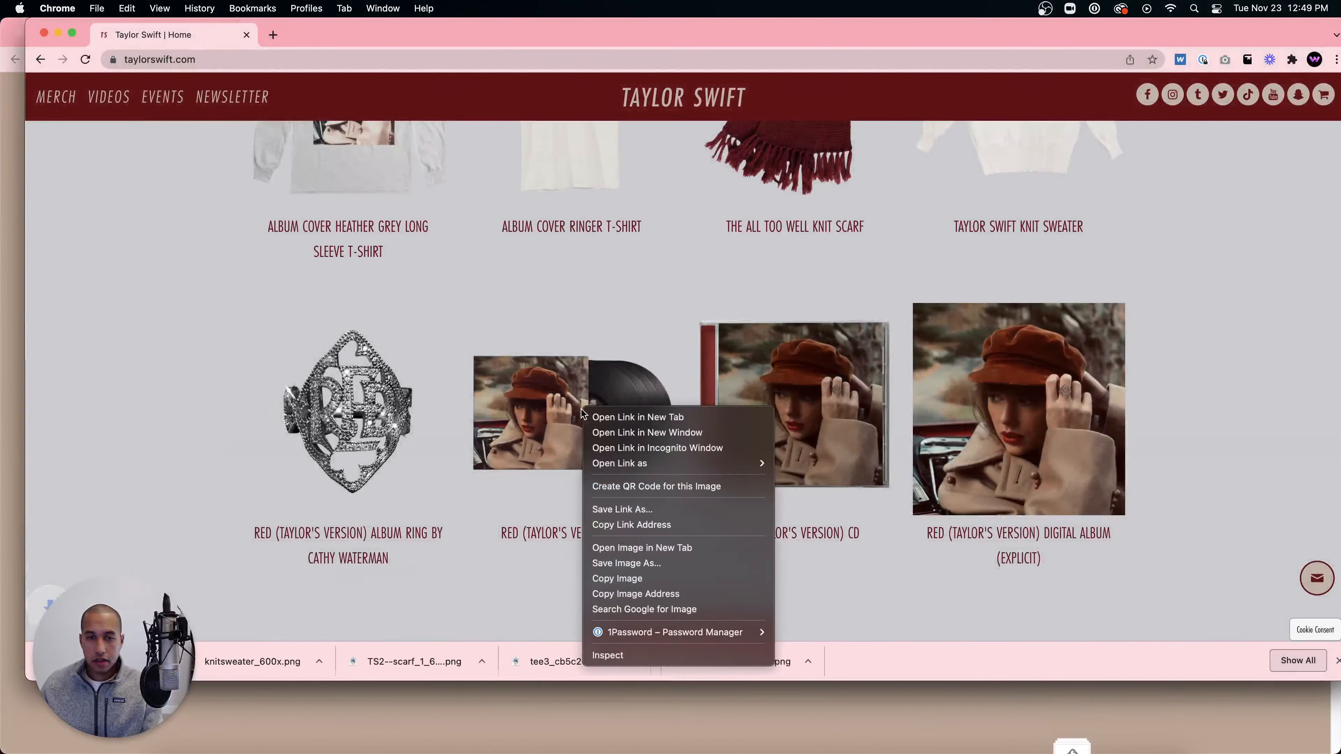
left_click(644, 567)
left_click(764, 386)
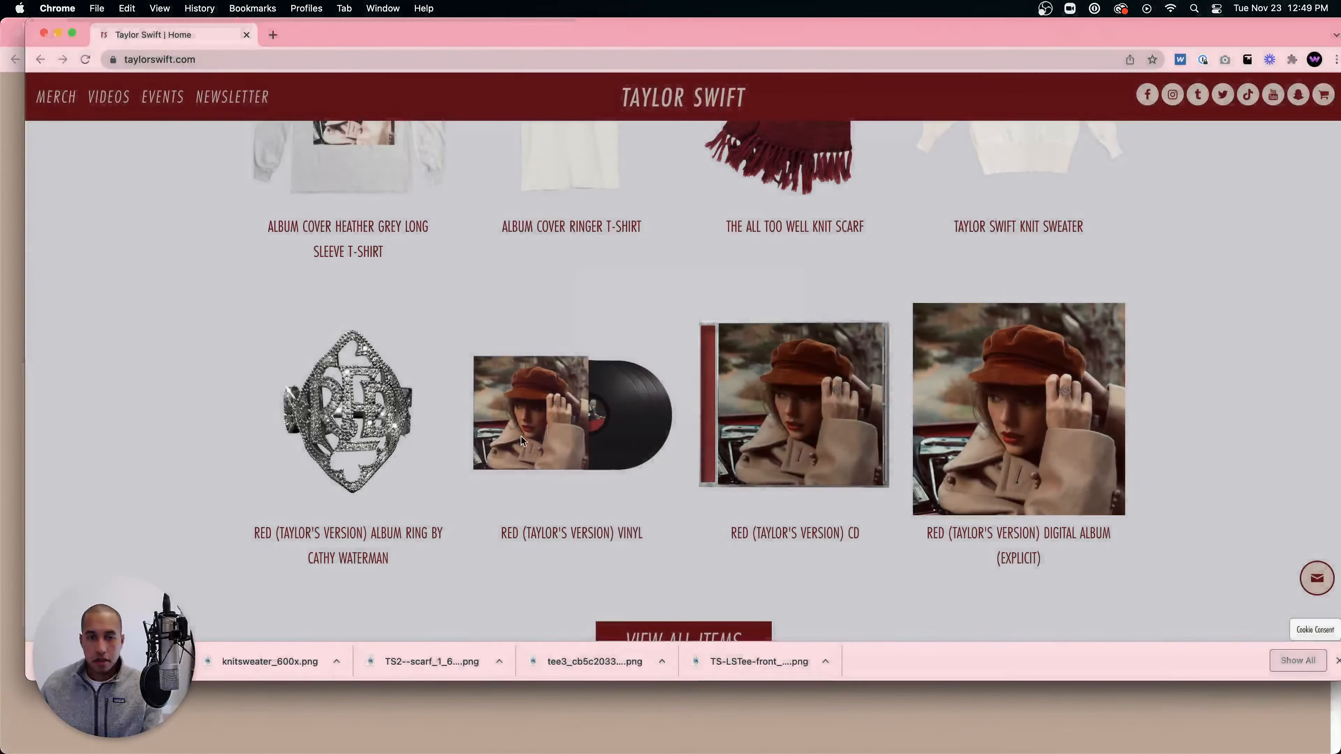
- Save the Red (Taylor's Version) CD and digital album images to Downloads
right_click(814, 367)
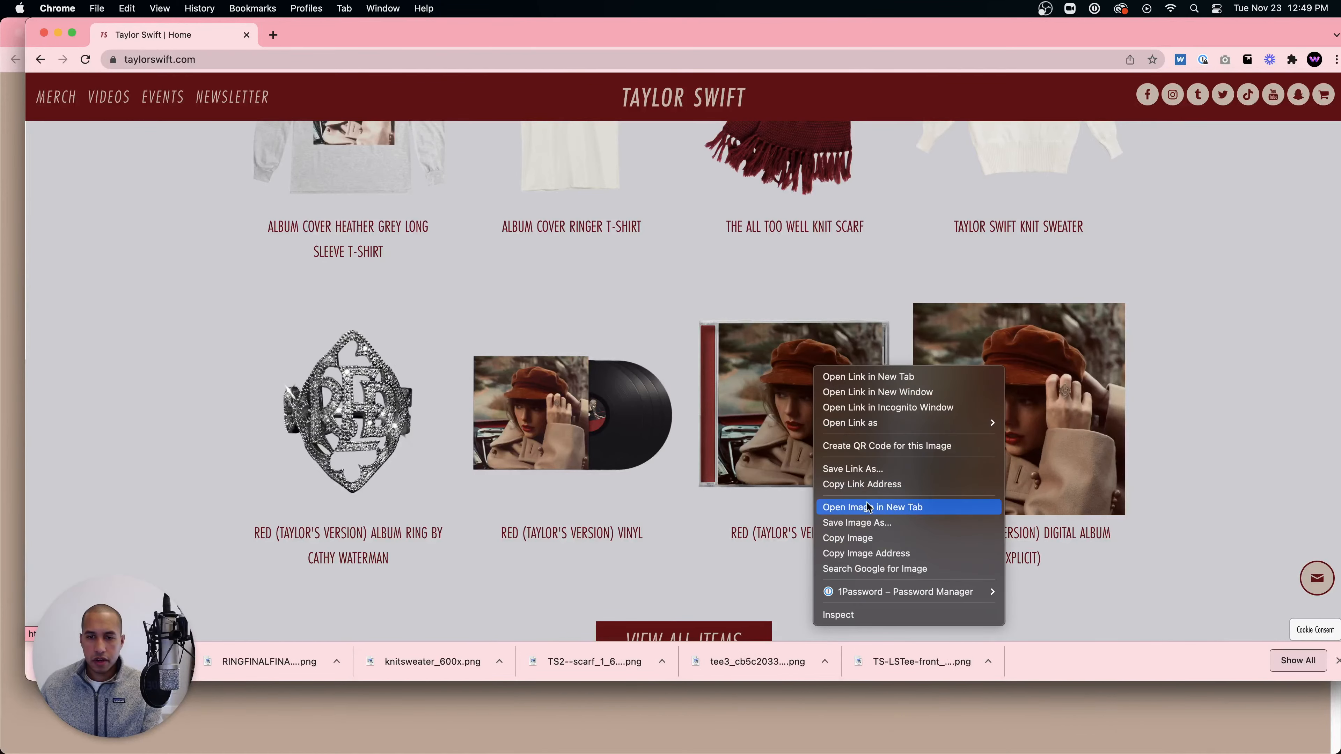
left_click(860, 523)
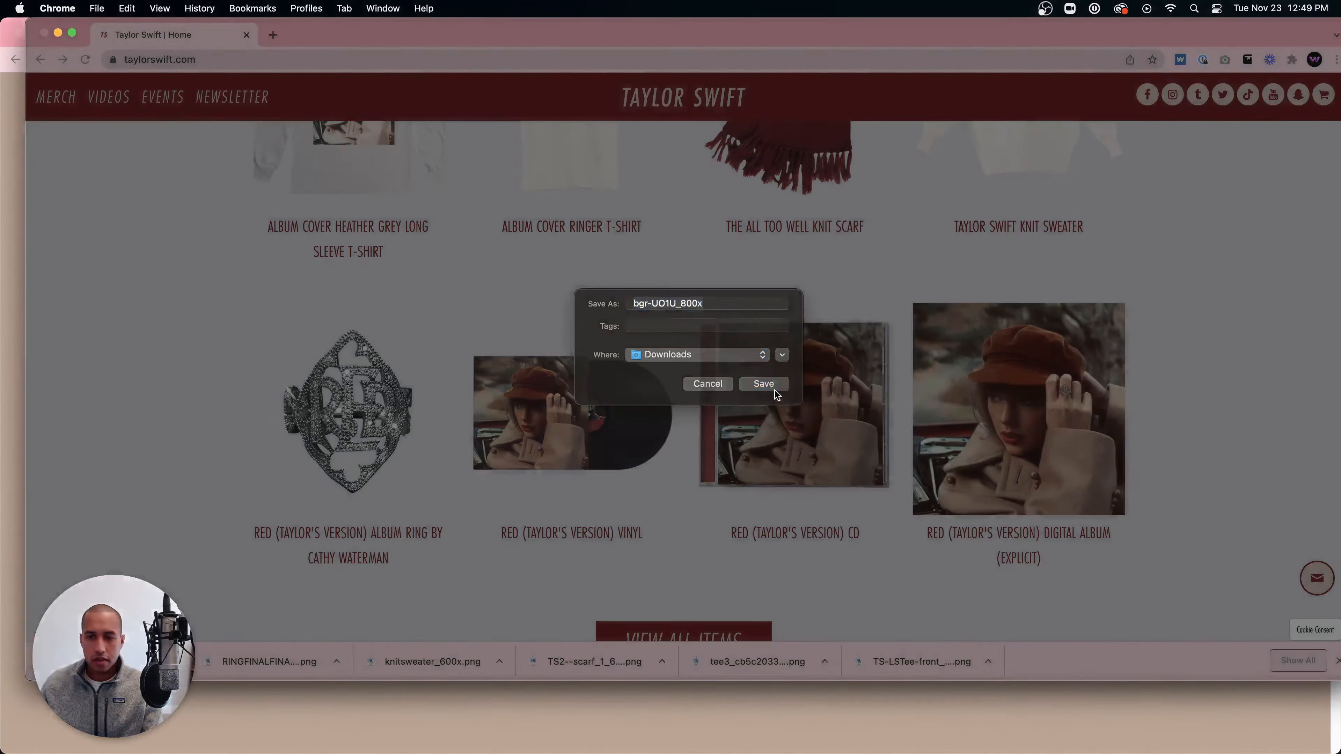
left_click(774, 387)
right_click(965, 387)
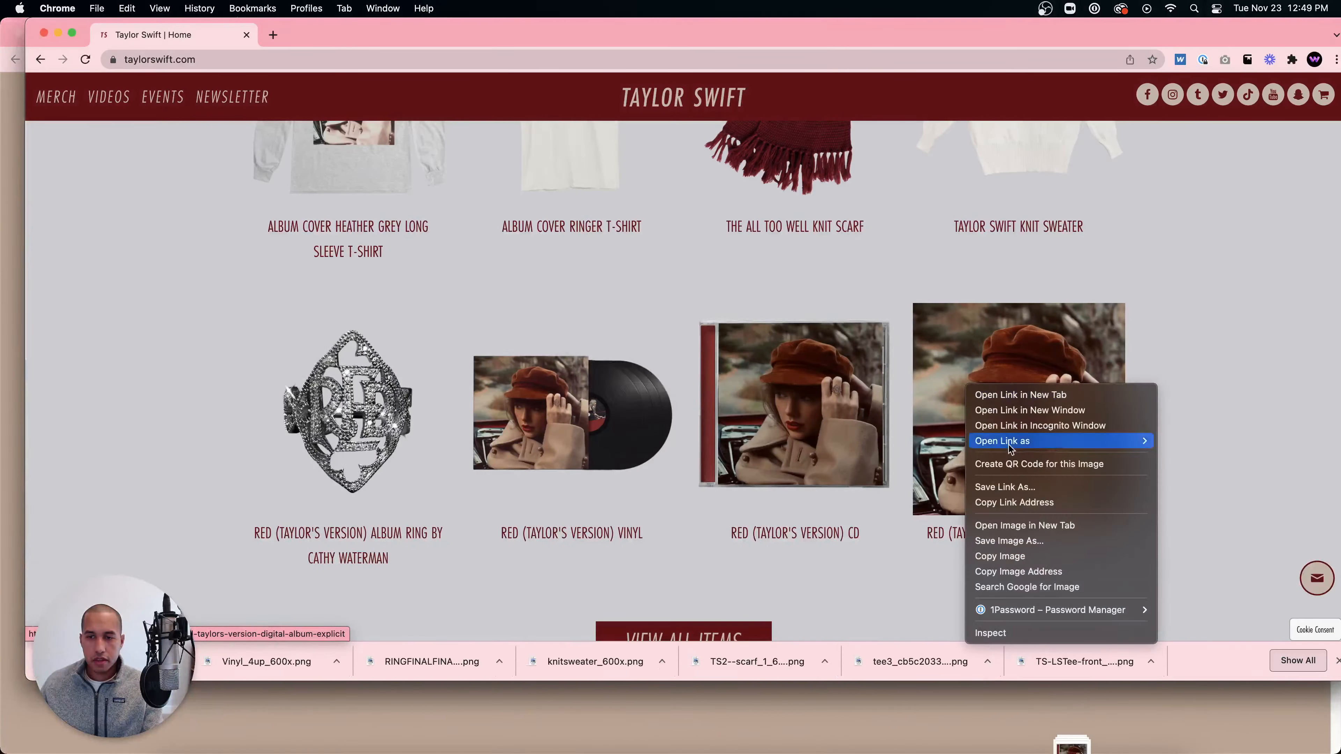
left_click(1001, 540)
left_click(774, 387)
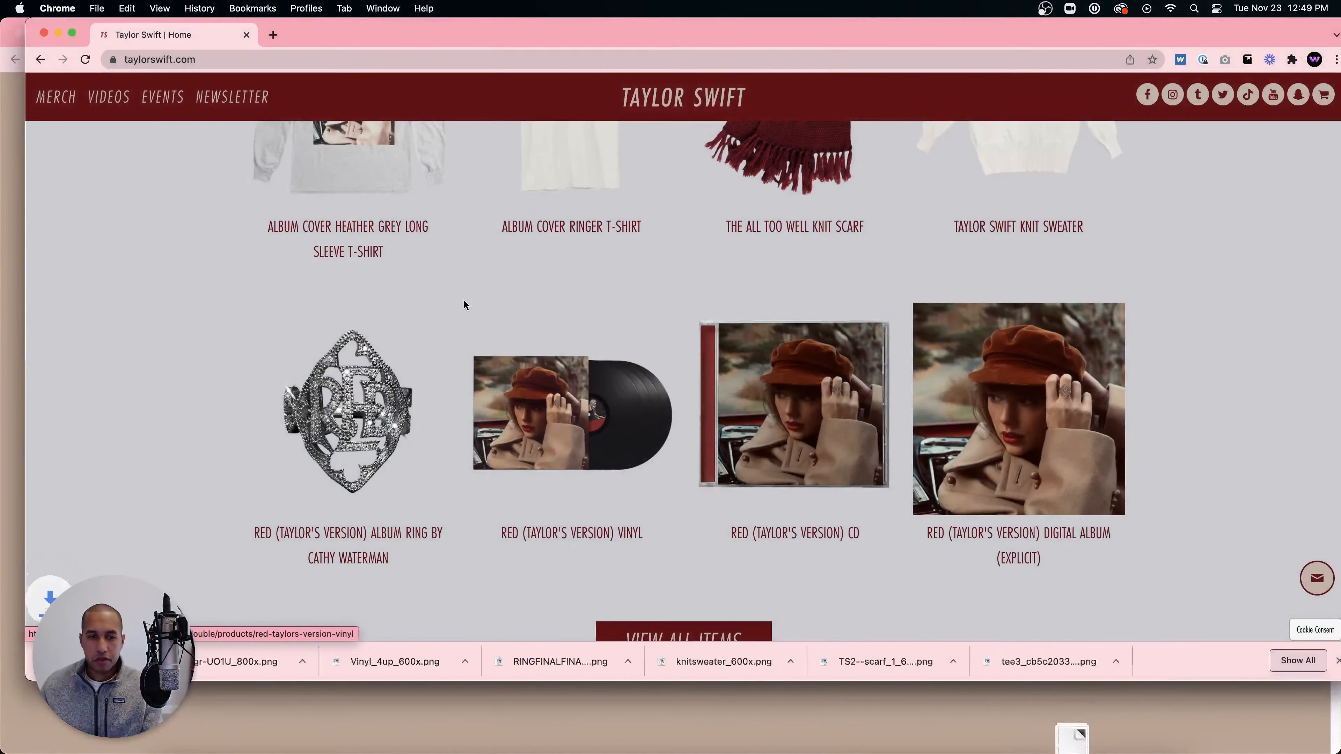
- Return to the Webflow project, close the Products list and open the site's image assets
scroll(528, 370, "up", 3)
scroll(588, 454, "down", 7)
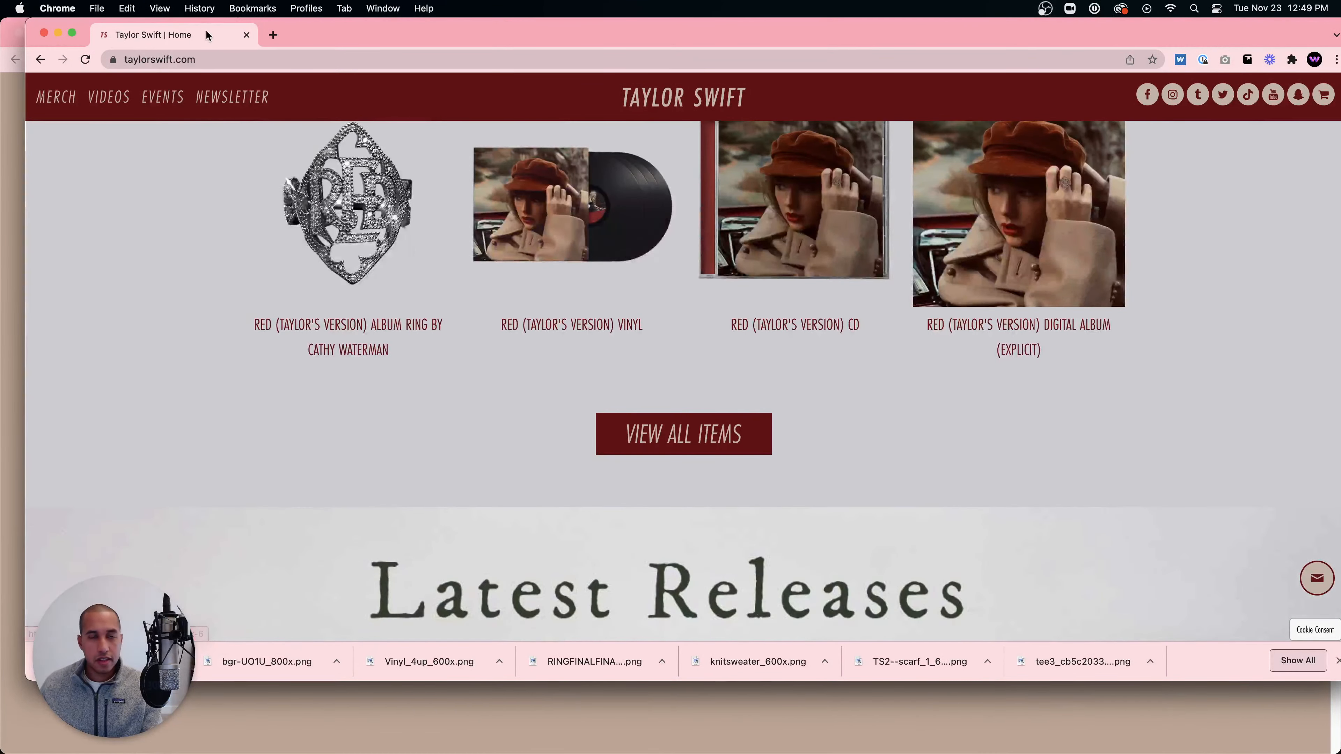
left_click_drag(206, 35, 716, 194)
left_click(196, 233)
left_click(311, 36)
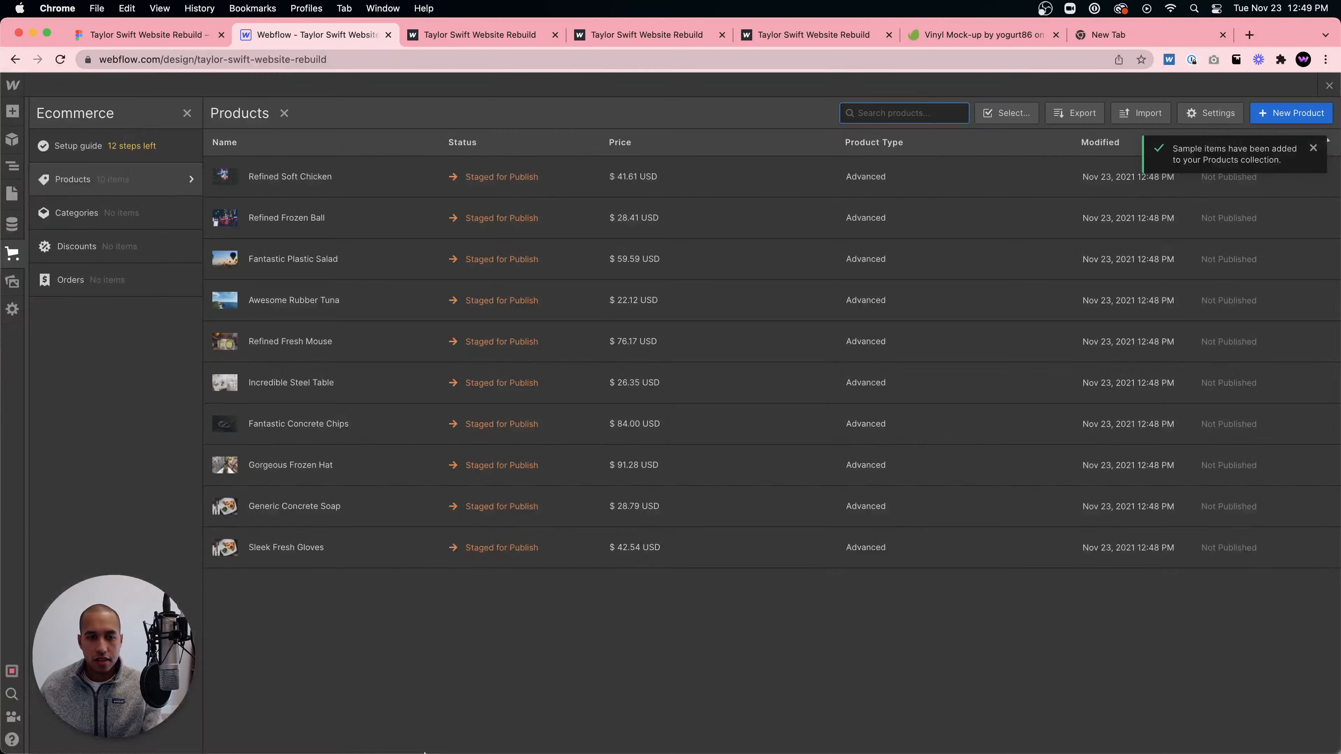
left_click(1328, 85)
left_click(13, 282)
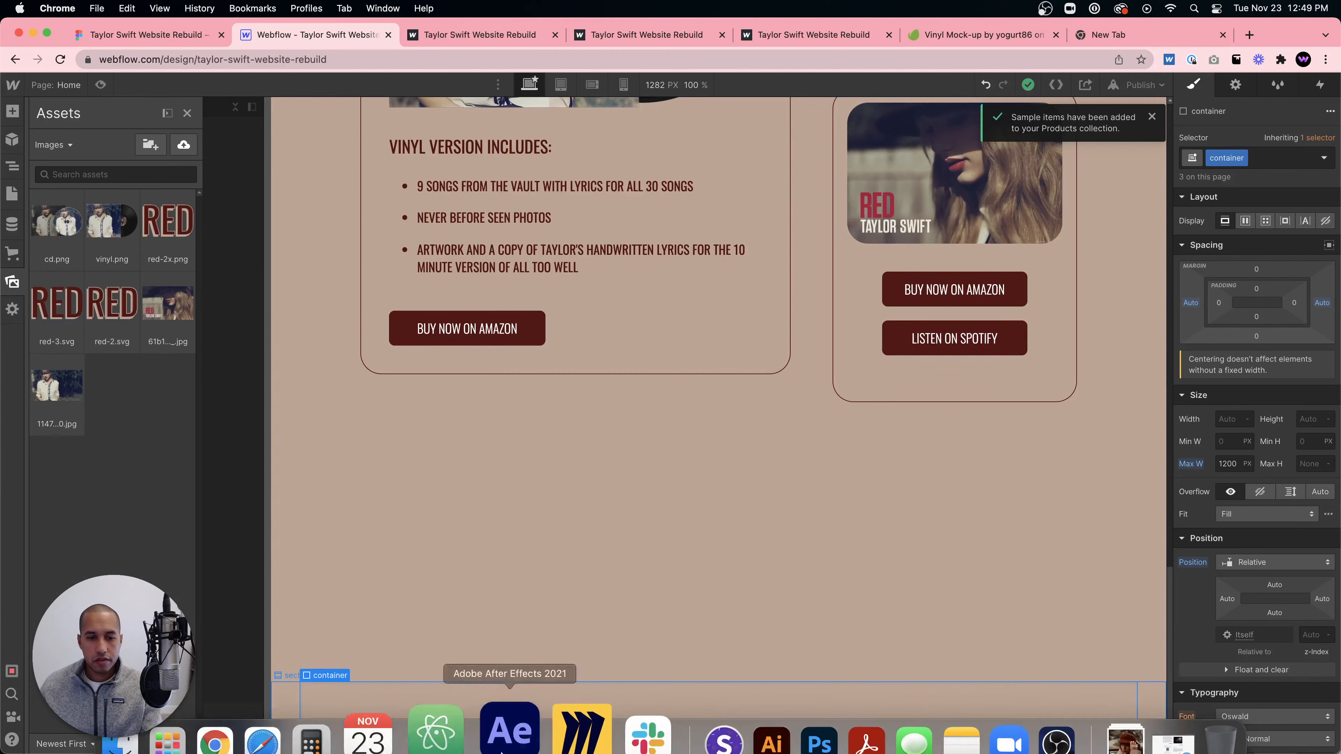
- Preview the downloaded Vinyl_4up_600x.png in Finder and upload it with bgr-UO1U_800x.png to the site's assets
left_click(154, 735)
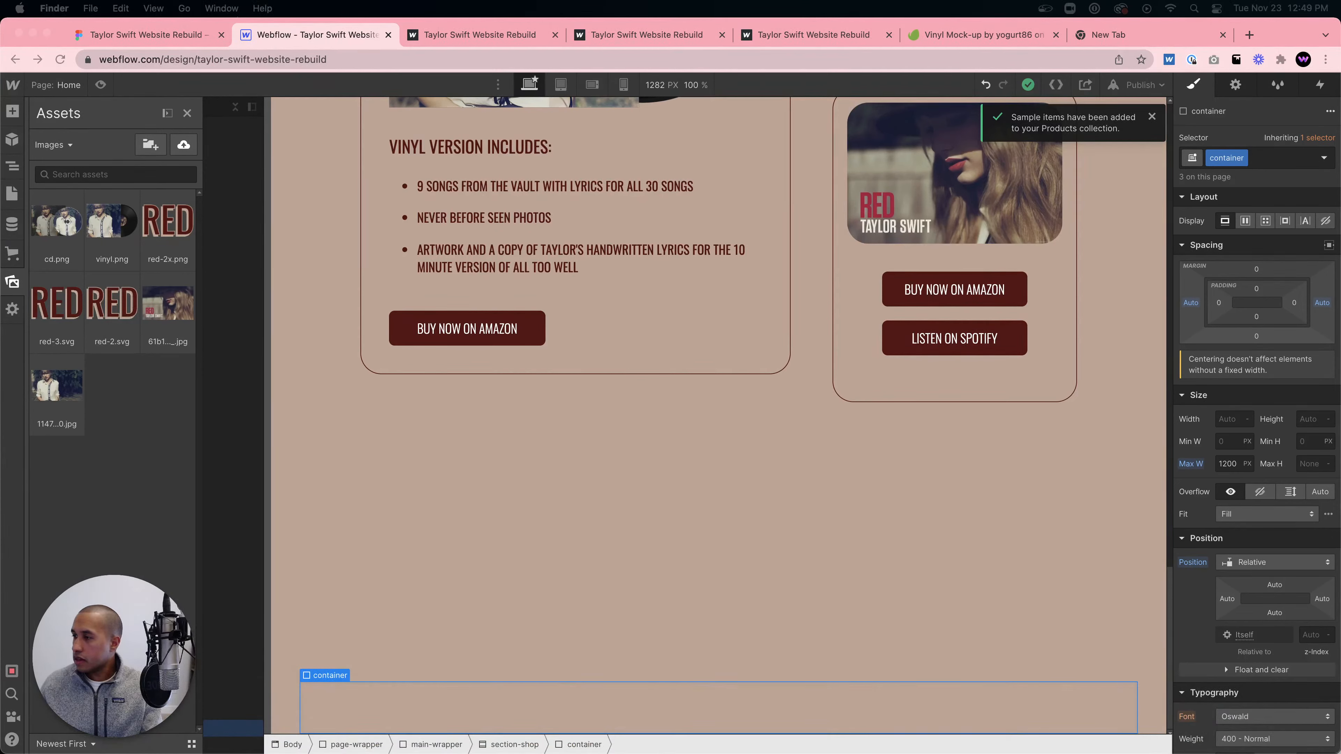
key("space")
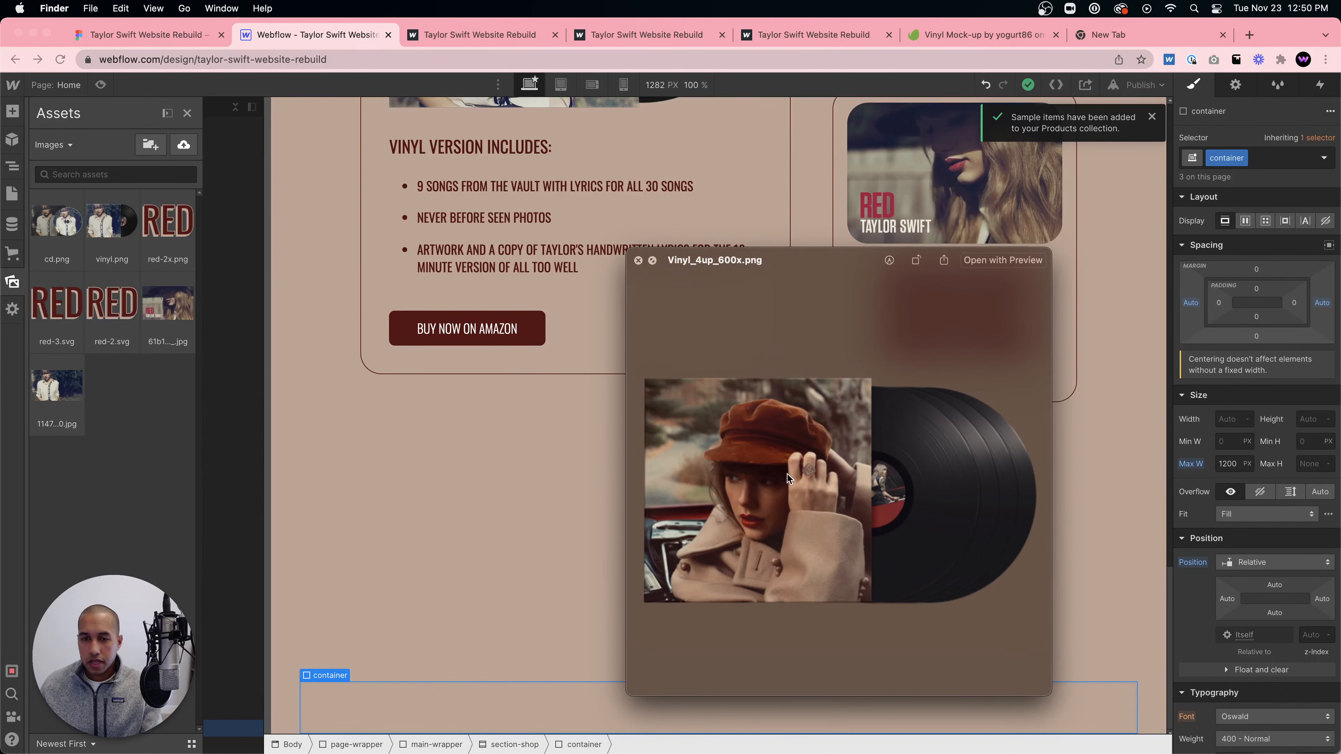
left_click(638, 261)
left_click(12, 253)
left_click(12, 254)
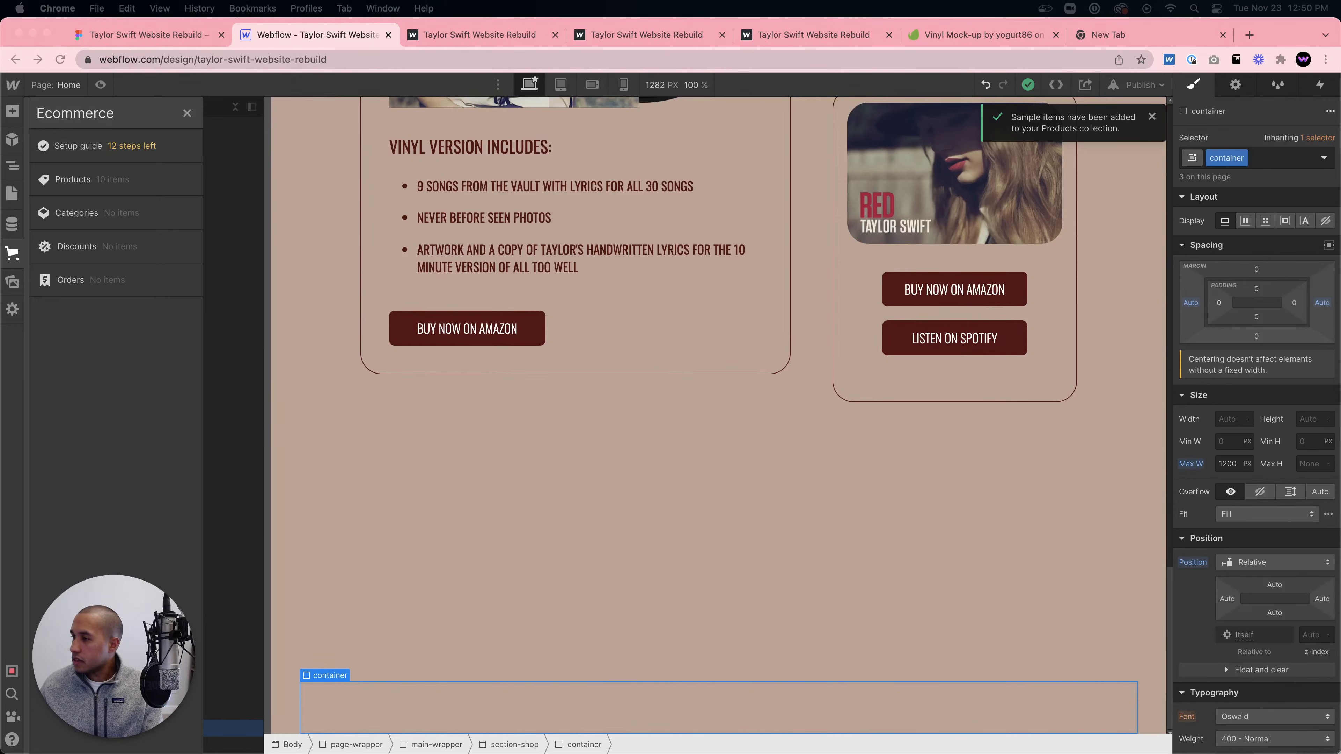
left_click_drag(249, 236, 144, 299)
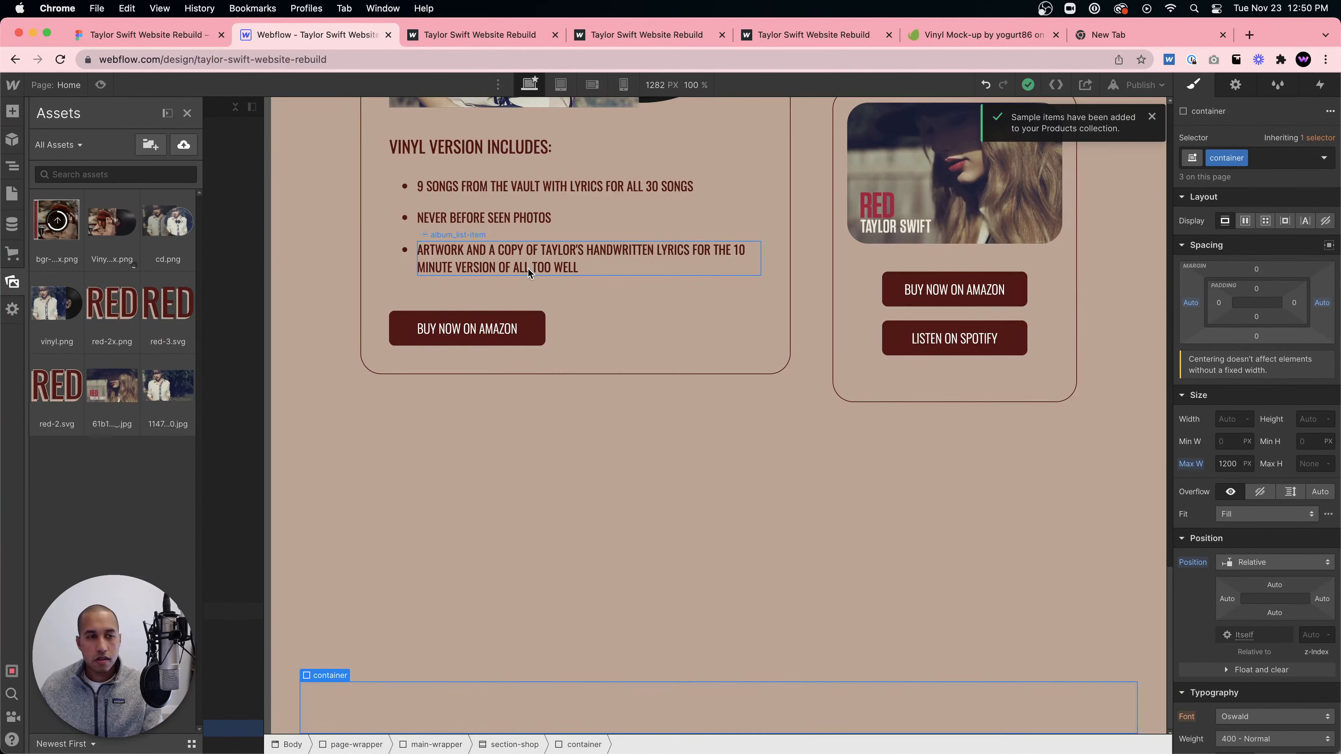
- Try the bgr-UO1U_800x.png asset as the album_cd-image in the CD section
left_click(547, 255)
scroll(546, 256, "up", 15)
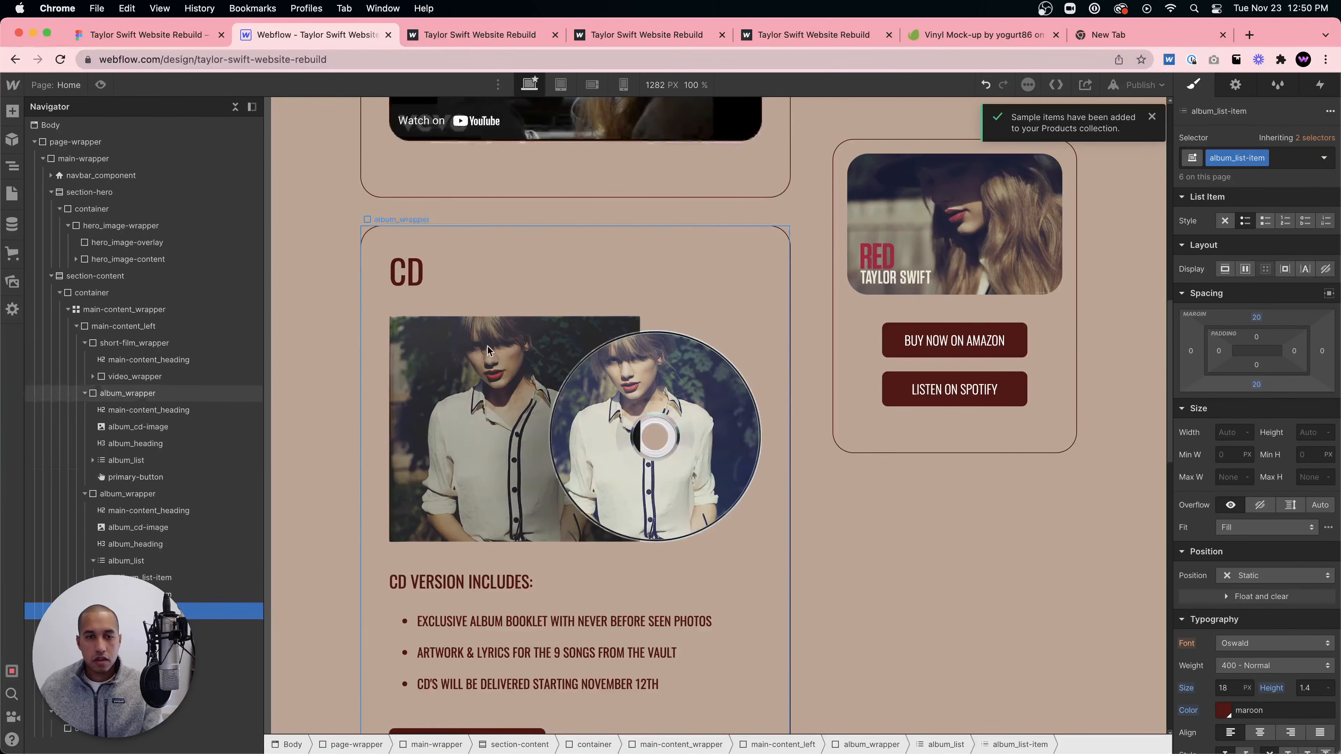
left_click(465, 321)
left_click(472, 309)
left_click(496, 384)
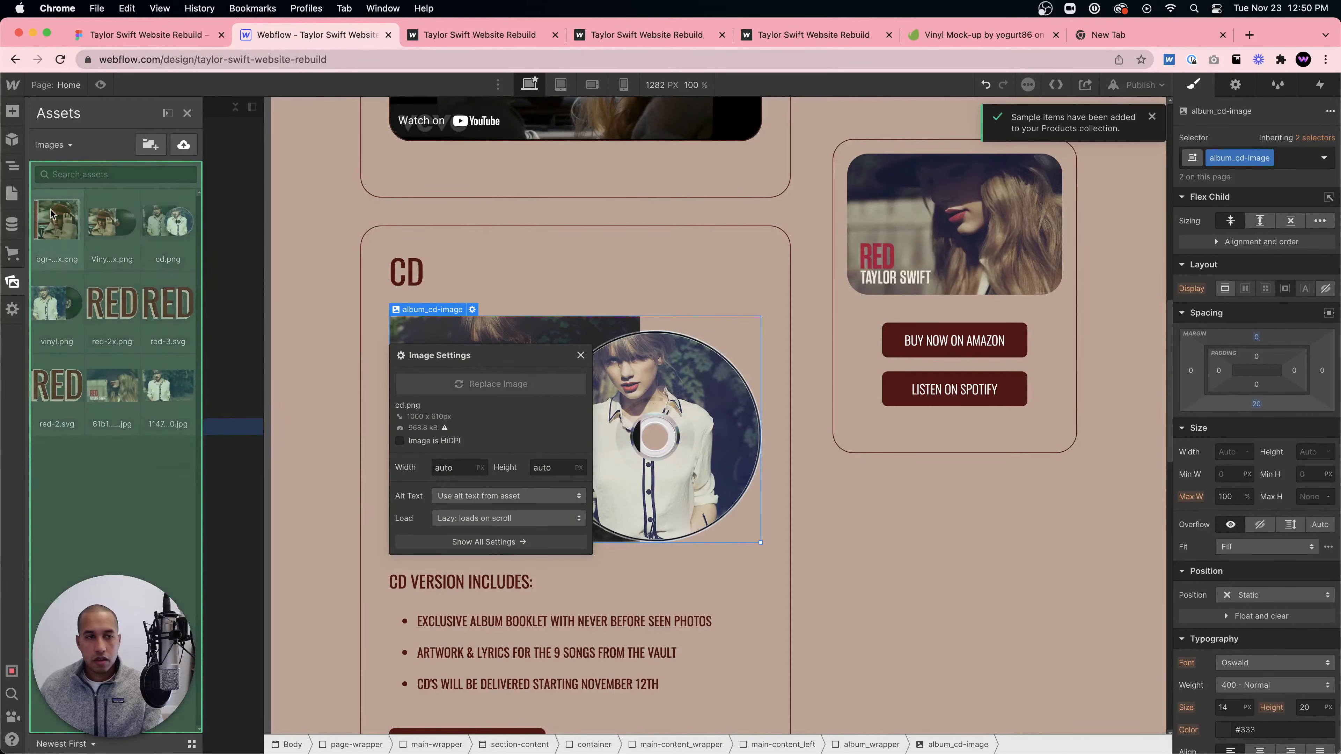
left_click(120, 226)
left_click(56, 219)
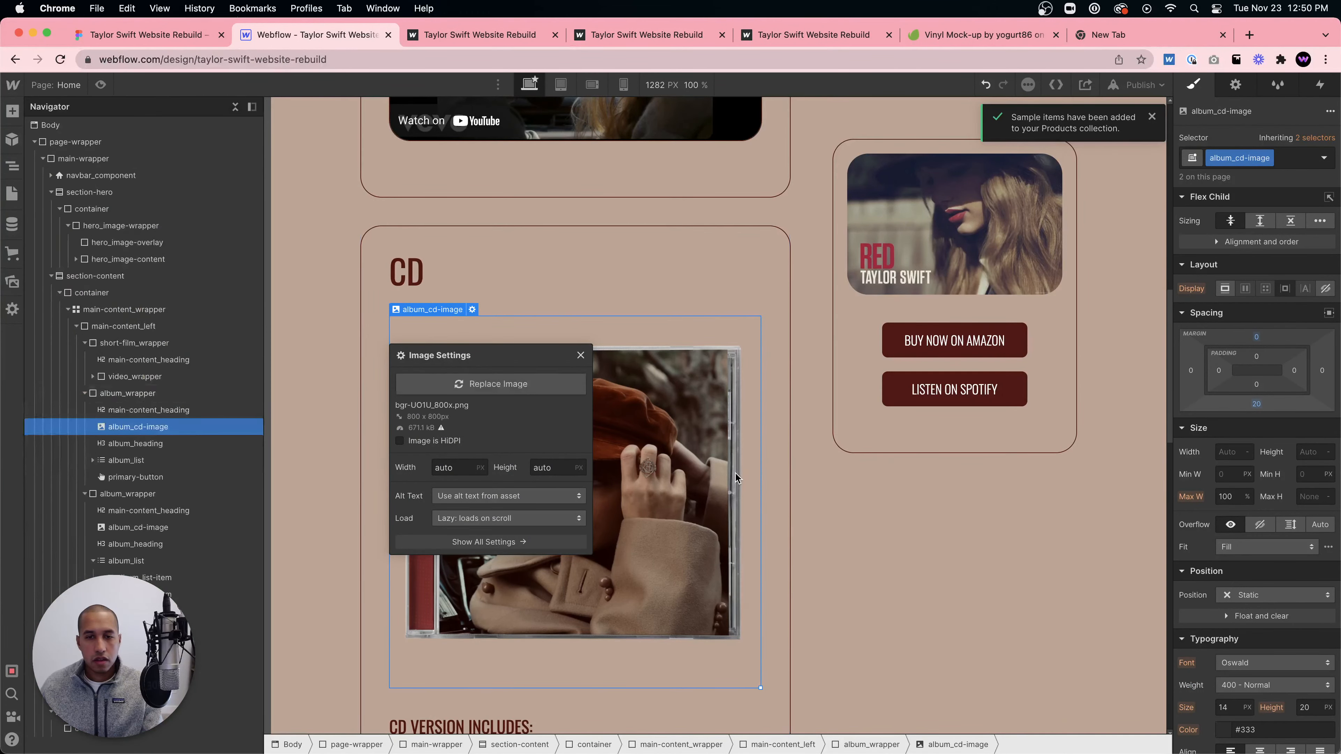
left_click(591, 363)
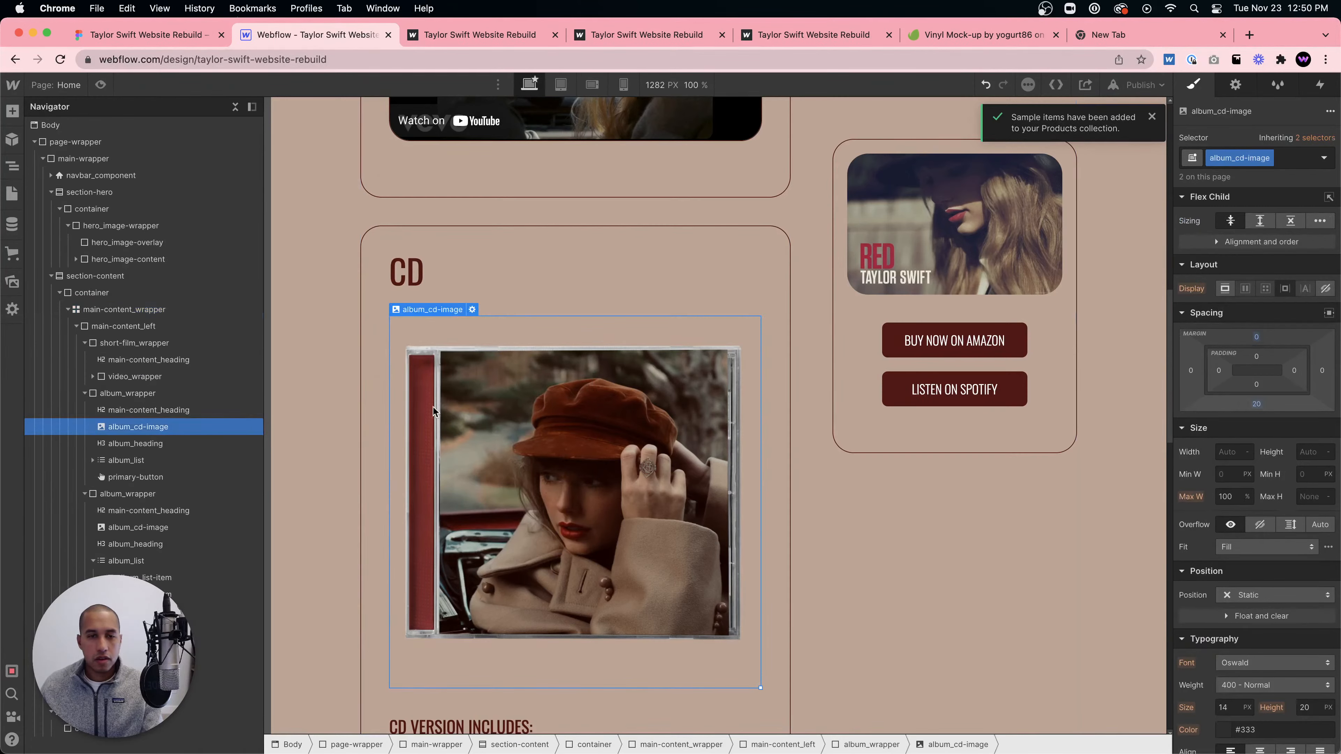
- Replace the CD section's album_cd-image with the original cd.png asset
left_click(472, 310)
left_click(491, 384)
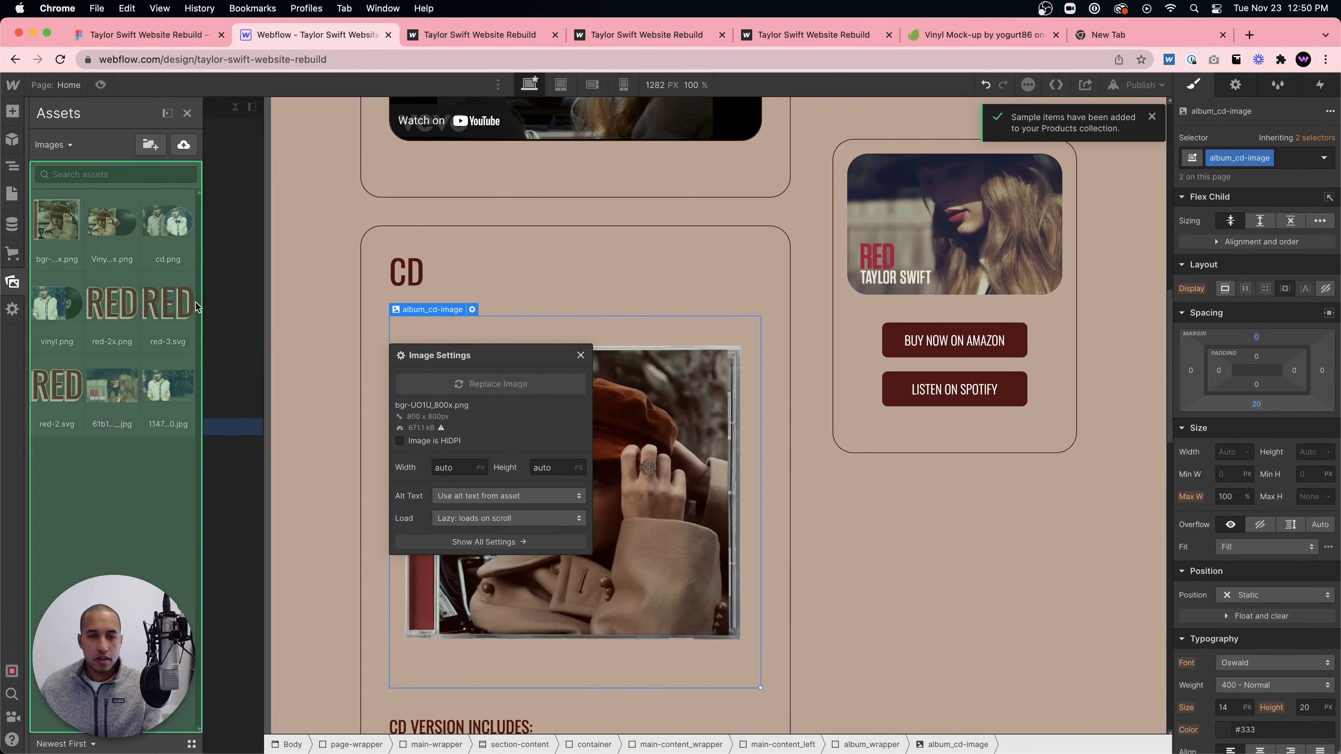
left_click(112, 225)
left_click(168, 221)
left_click(769, 377)
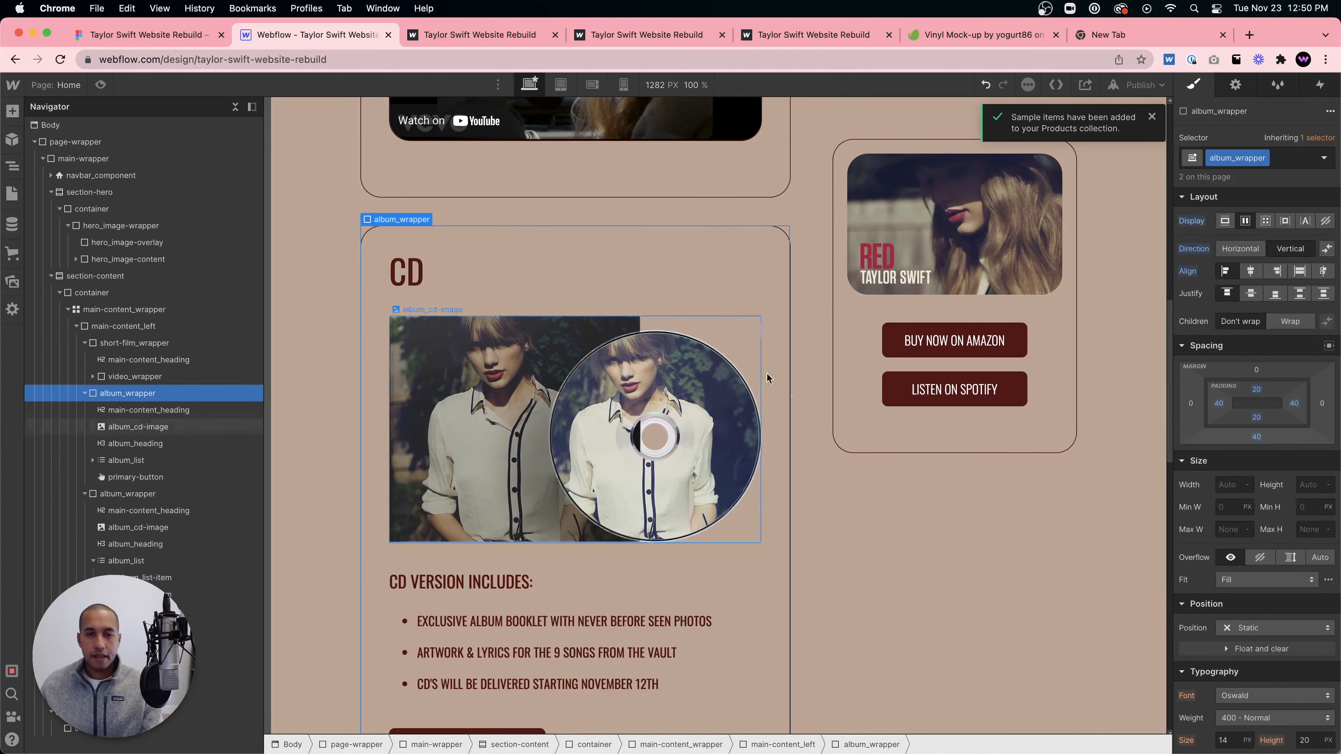
- Open the Products collection, review the Refined Soft Chicken product's image and billing fields, and leave it without editing
scroll(845, 423, "down", 5)
scroll(865, 443, "down", 10)
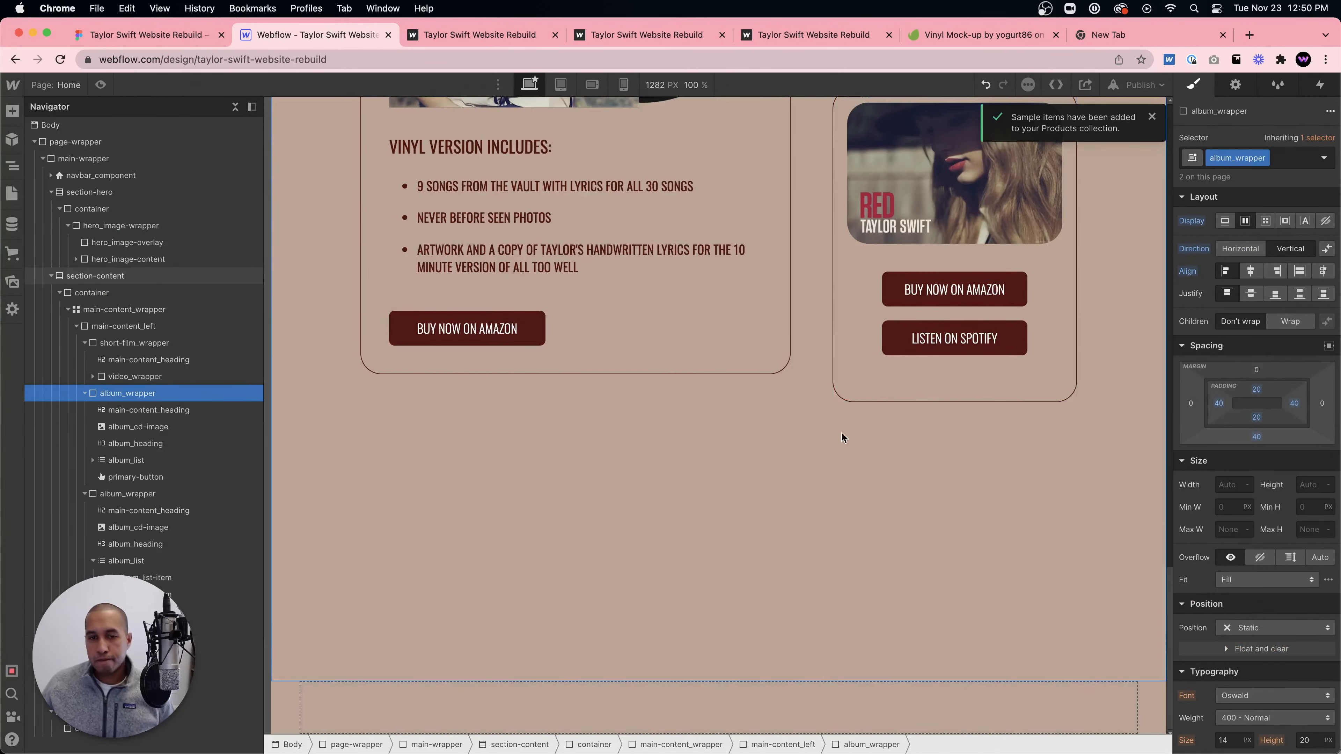
left_click(12, 281)
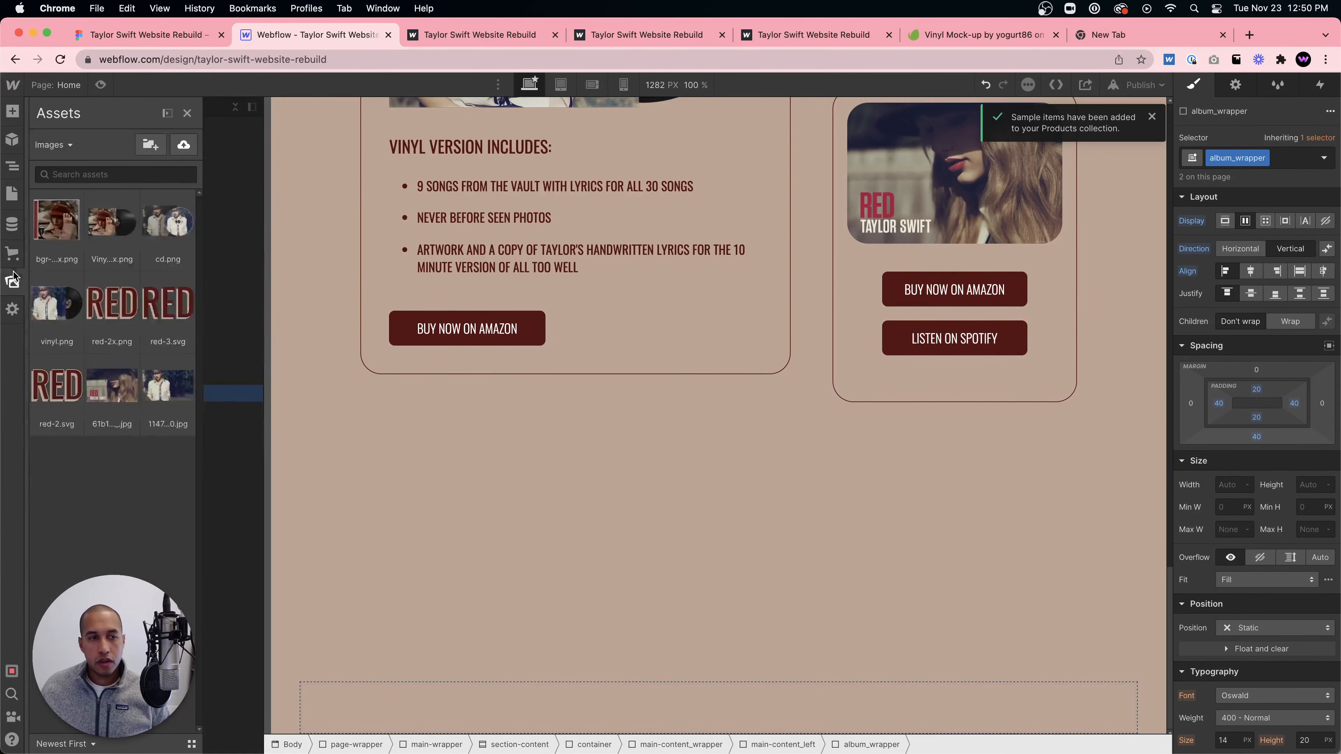
left_click(13, 225)
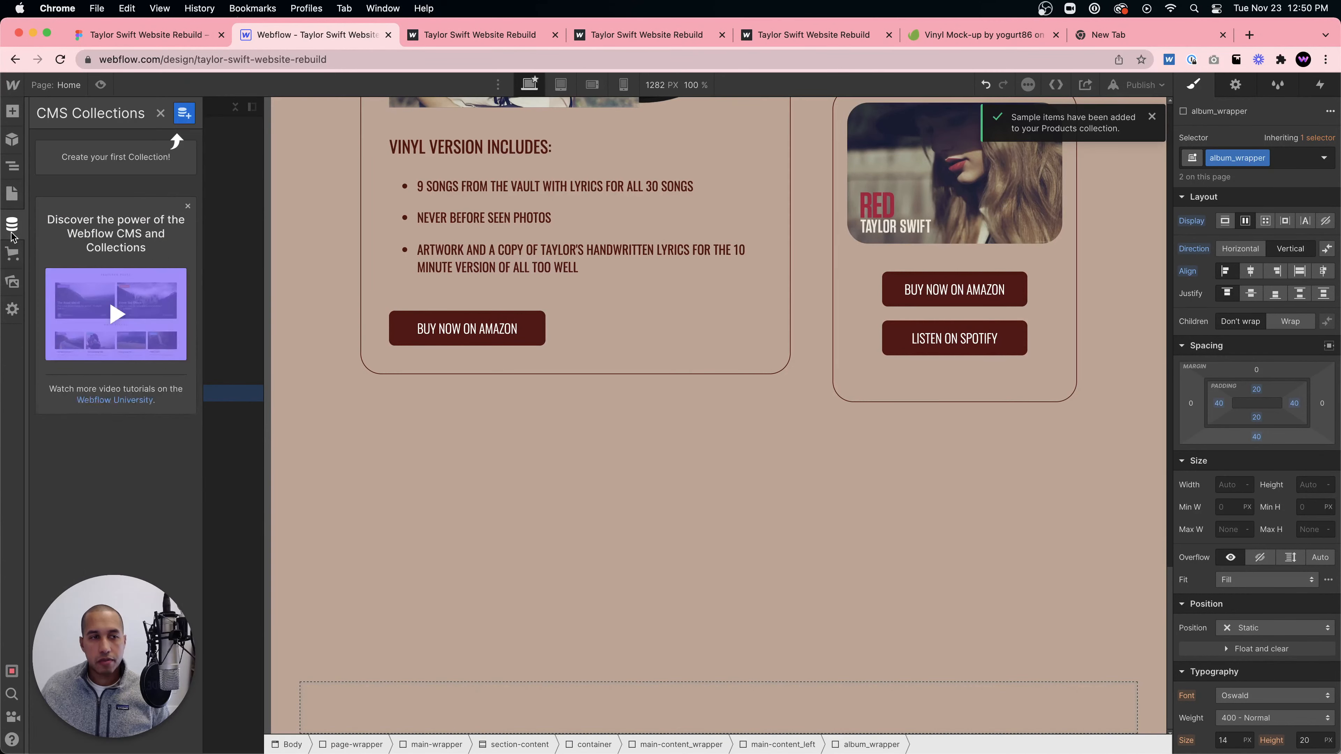
left_click(12, 253)
left_click(112, 181)
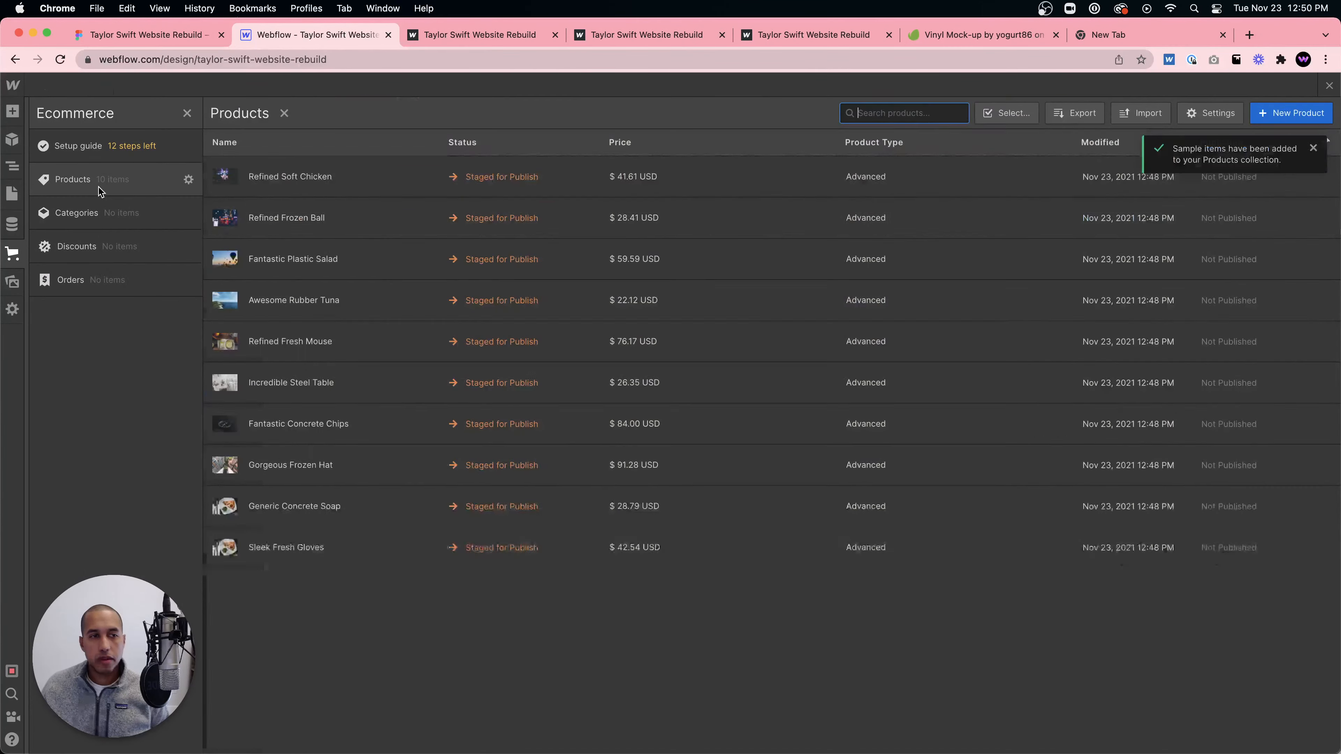
left_click(403, 173)
scroll(665, 371, "down", 5)
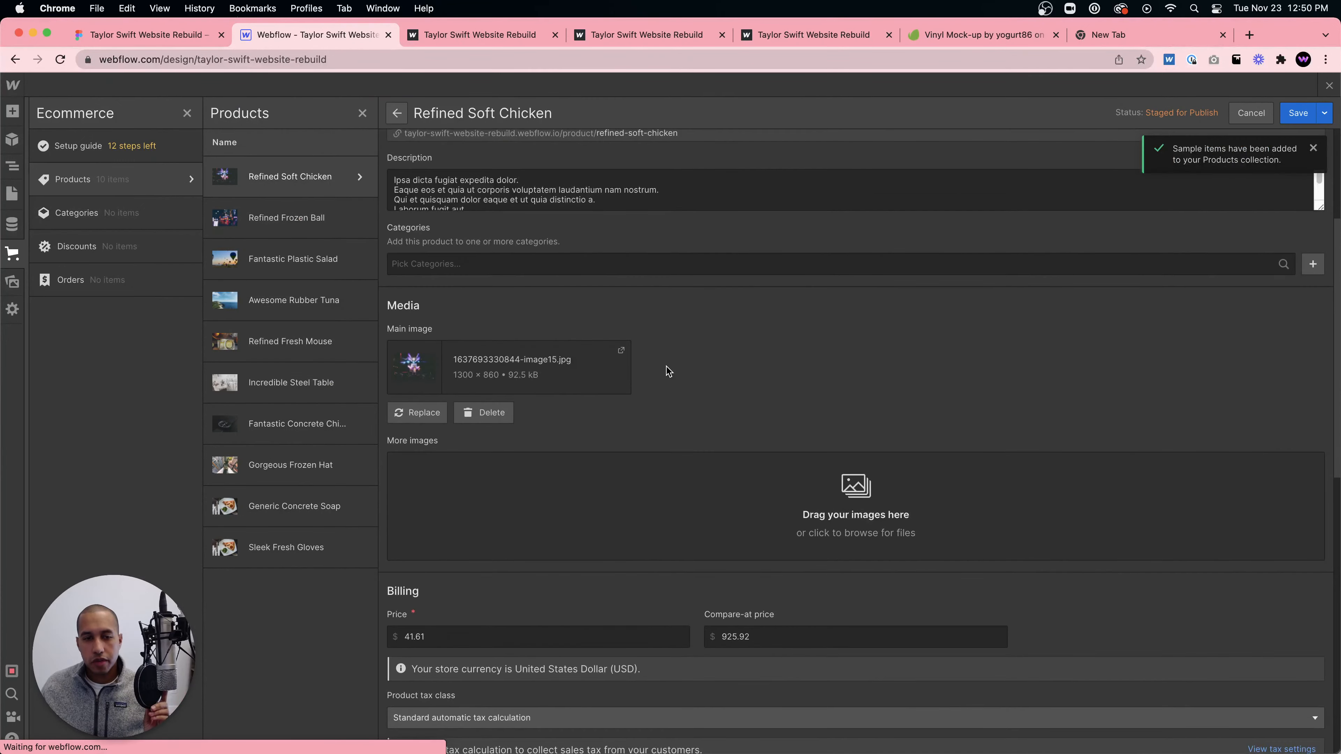
left_click(1251, 112)
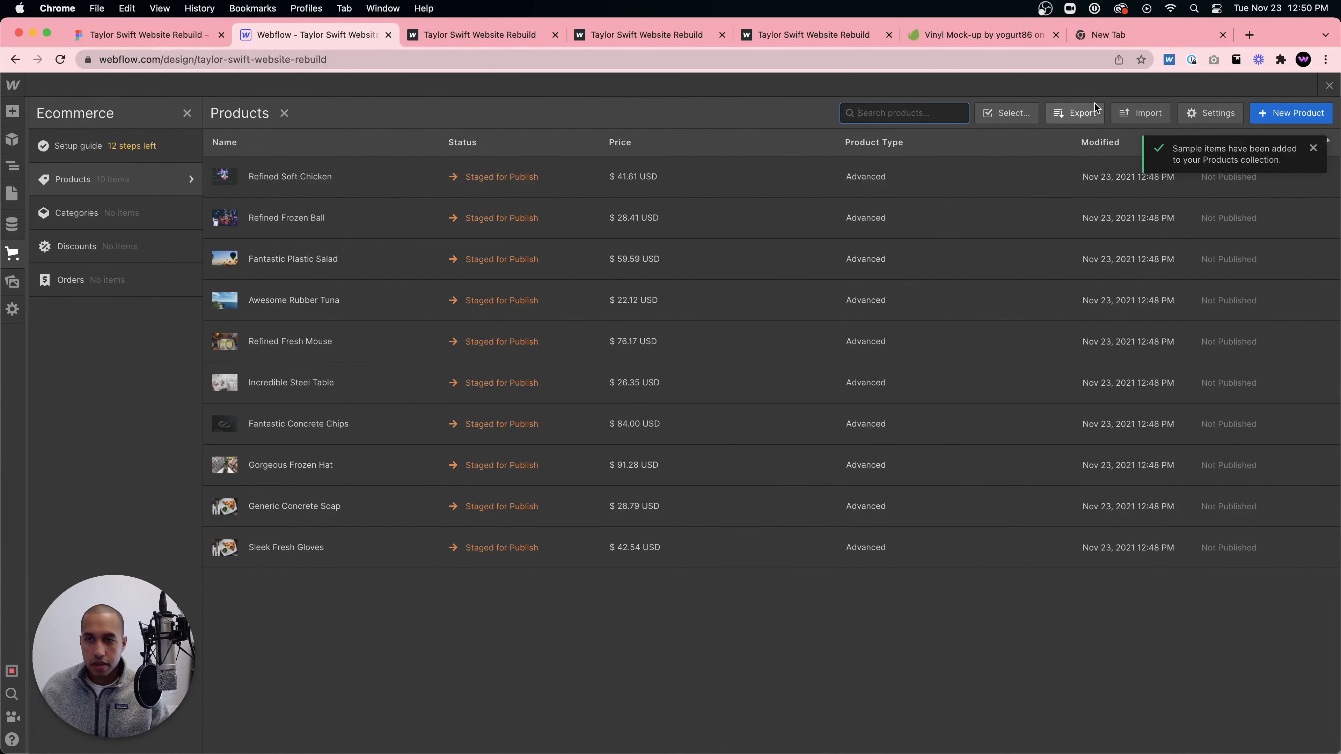
- Delete all ten sample products from the Products collection
left_click(1007, 112)
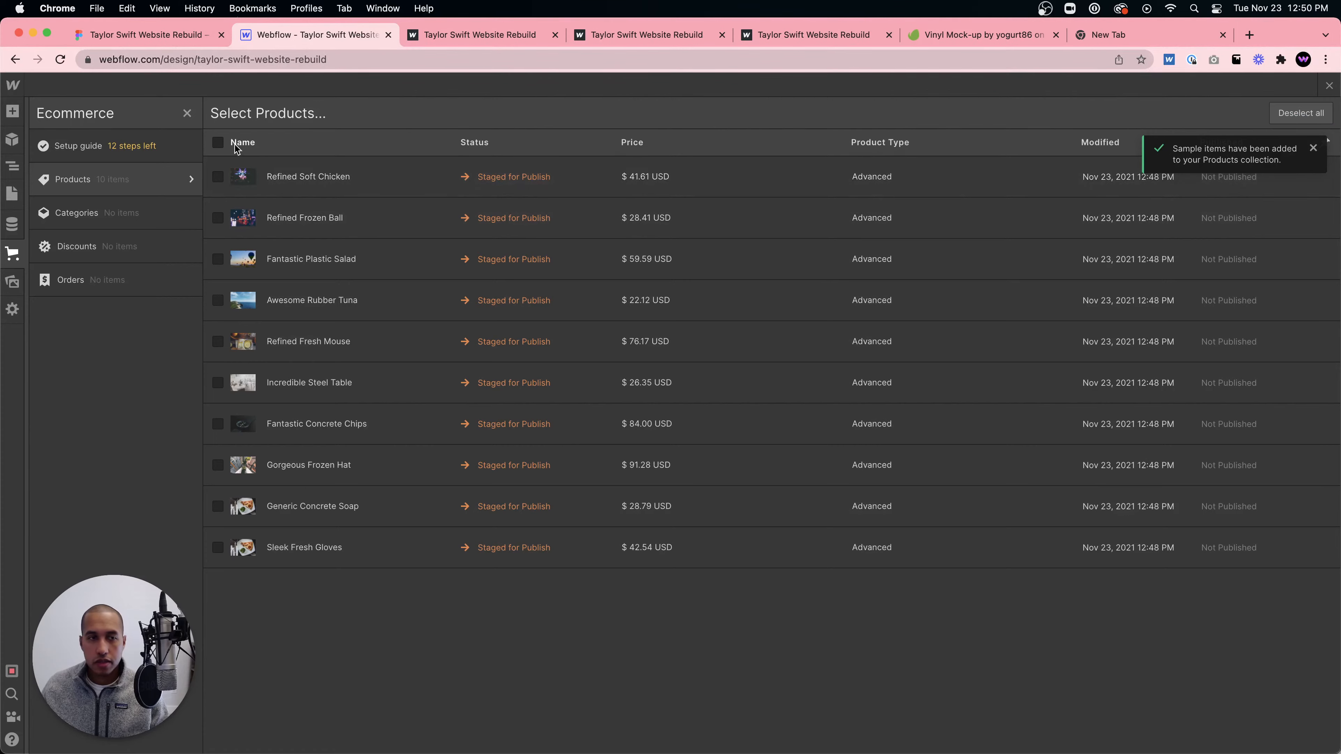
left_click(216, 145)
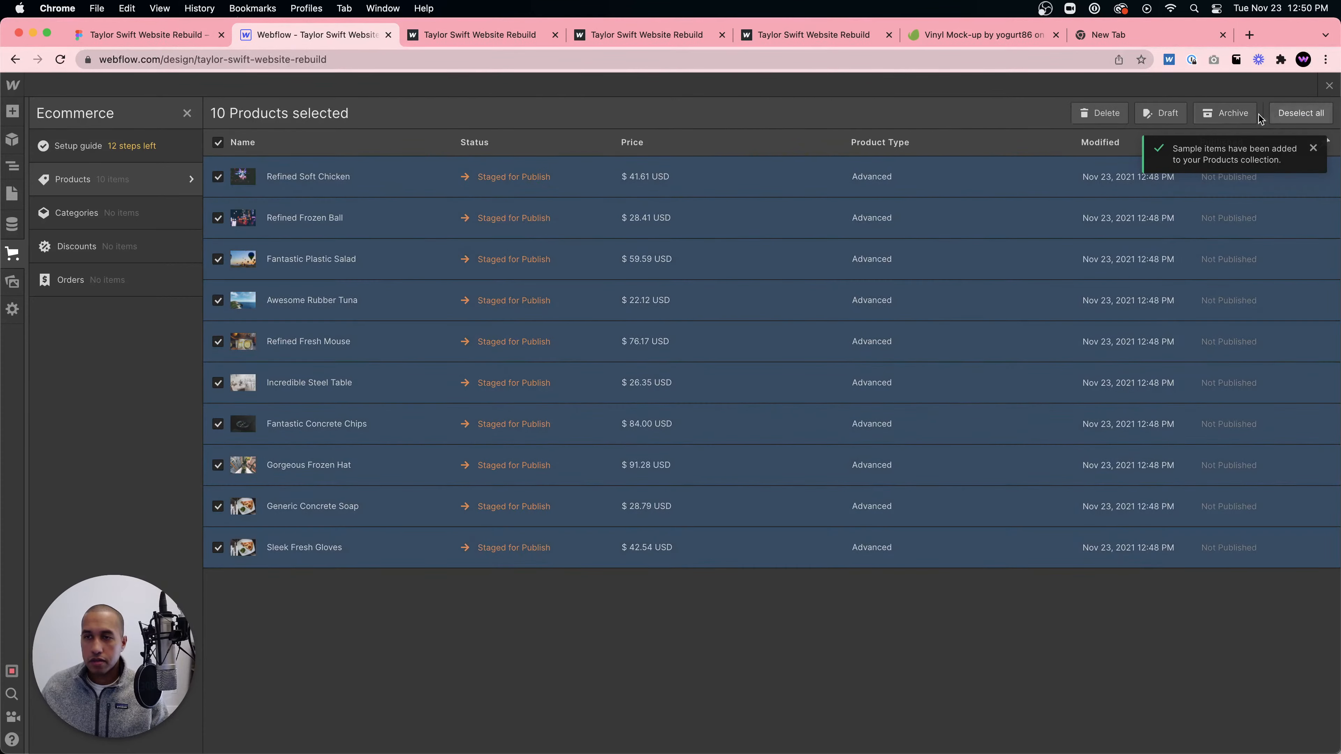
left_click(1100, 113)
left_click(795, 460)
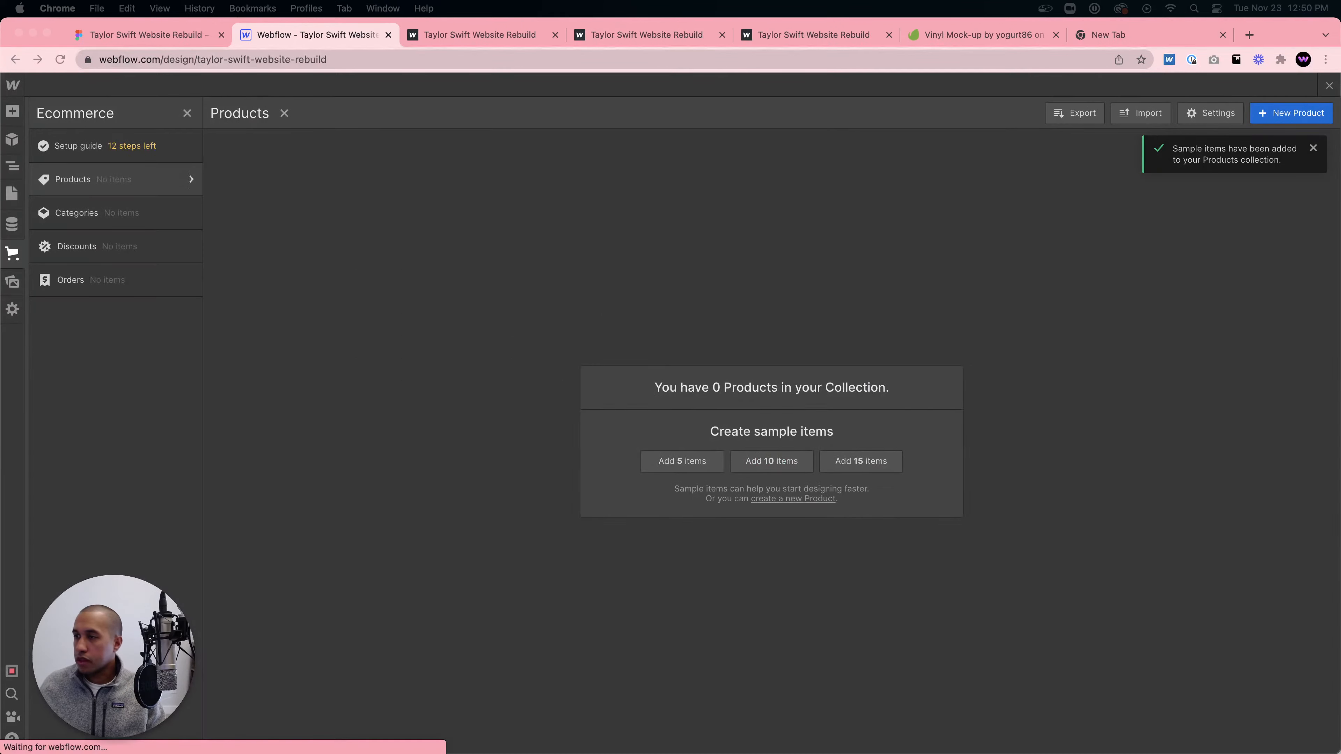
- Start a new product and open the Album Cover Heather Grey Long Sleeve T-Shirt page from taylorswift.com for reference
left_click(1281, 114)
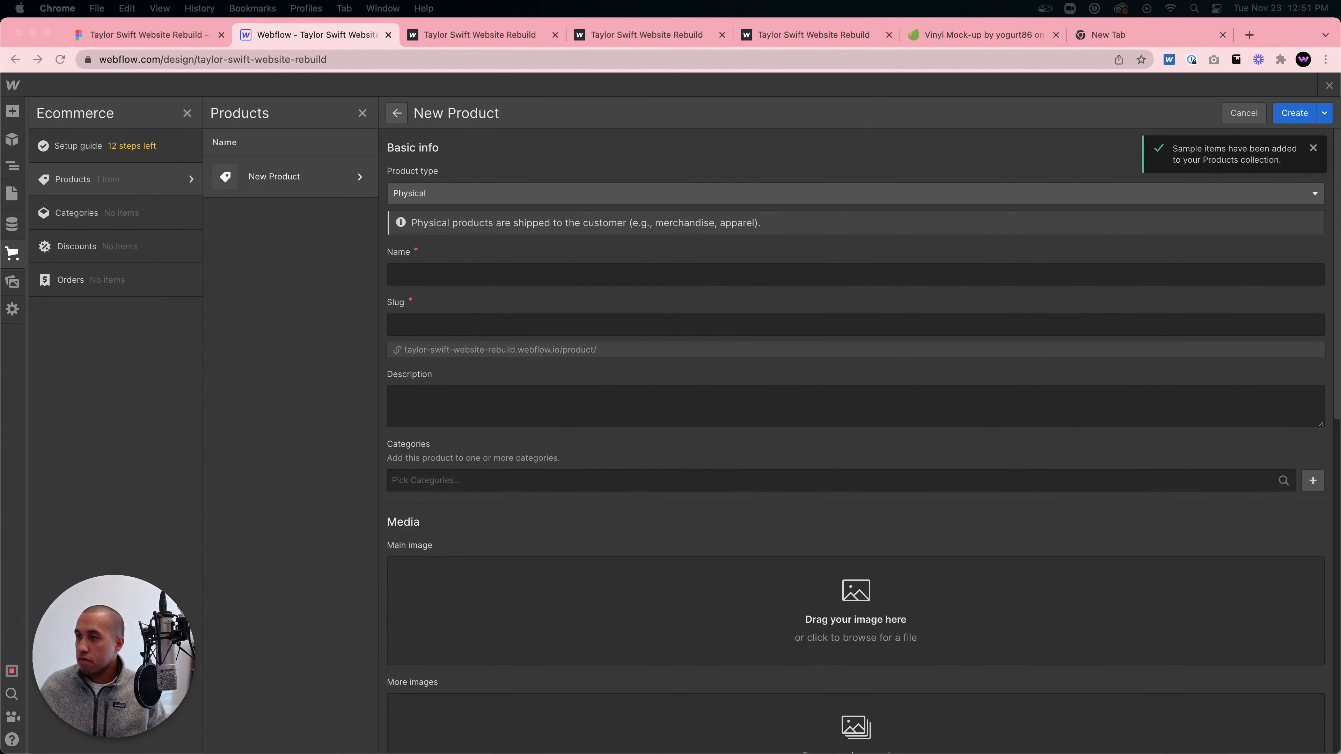
left_click(1075, 38)
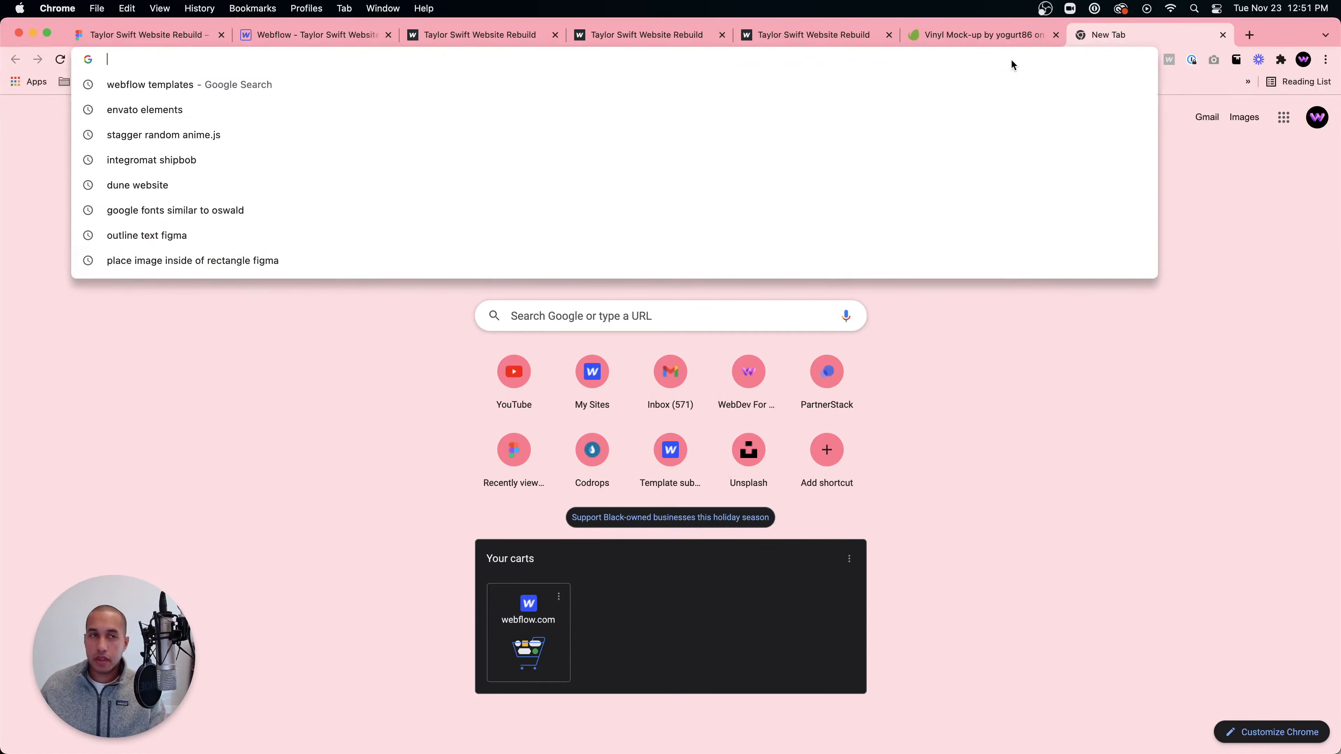
type("taylor")
key("Return")
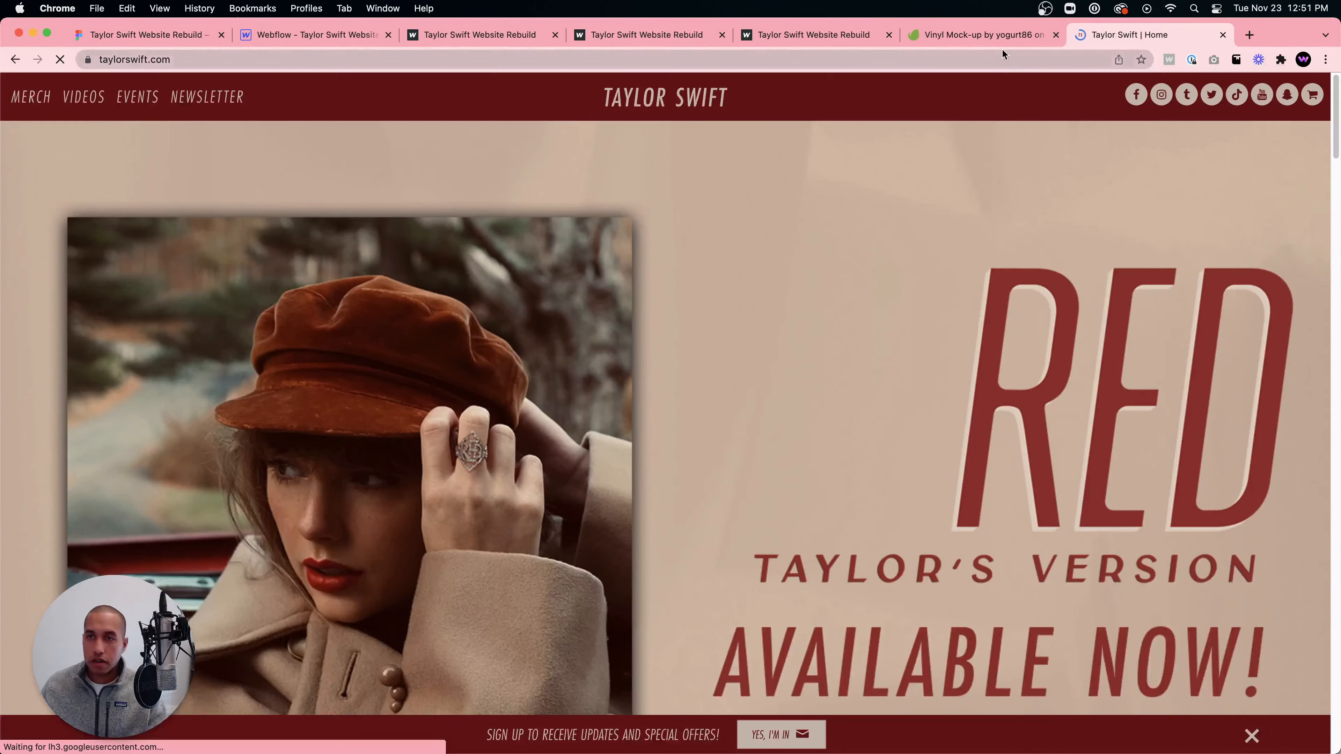
scroll(759, 280, "down", 20)
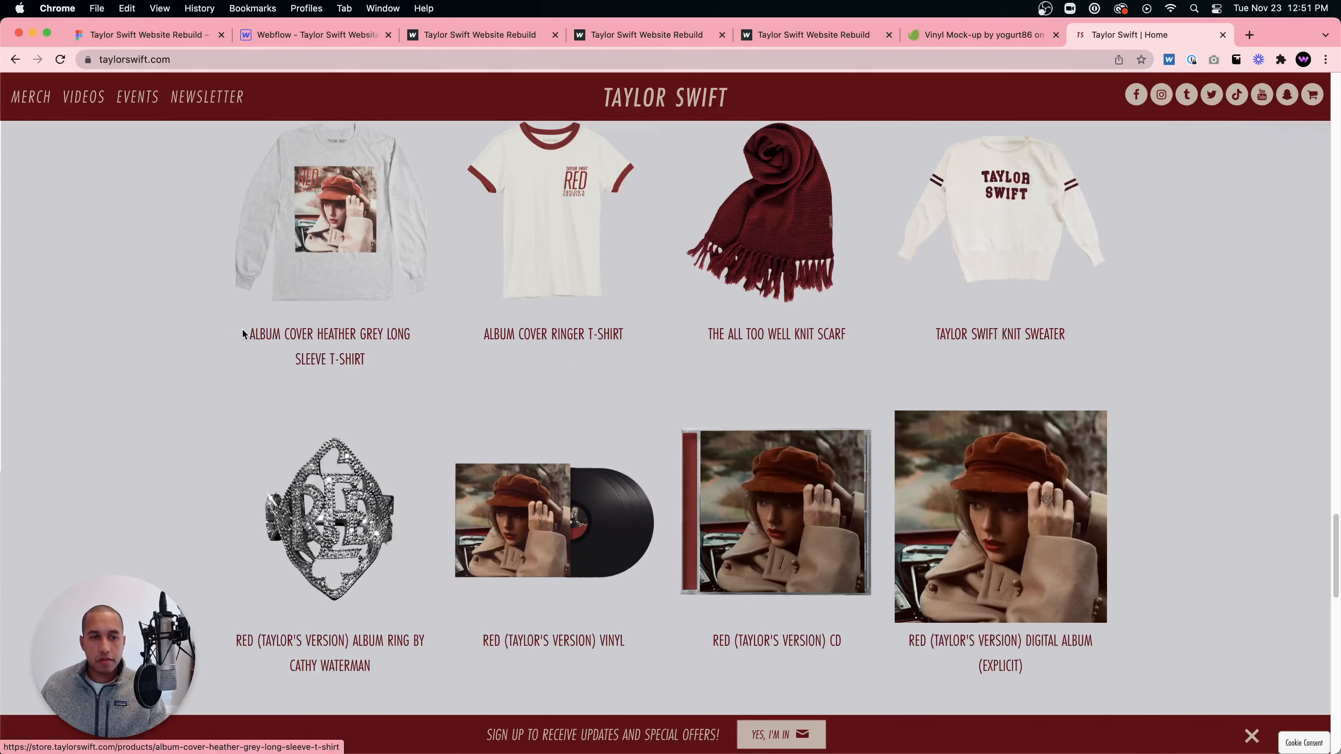
left_click_drag(242, 331, 306, 349)
left_click(332, 282)
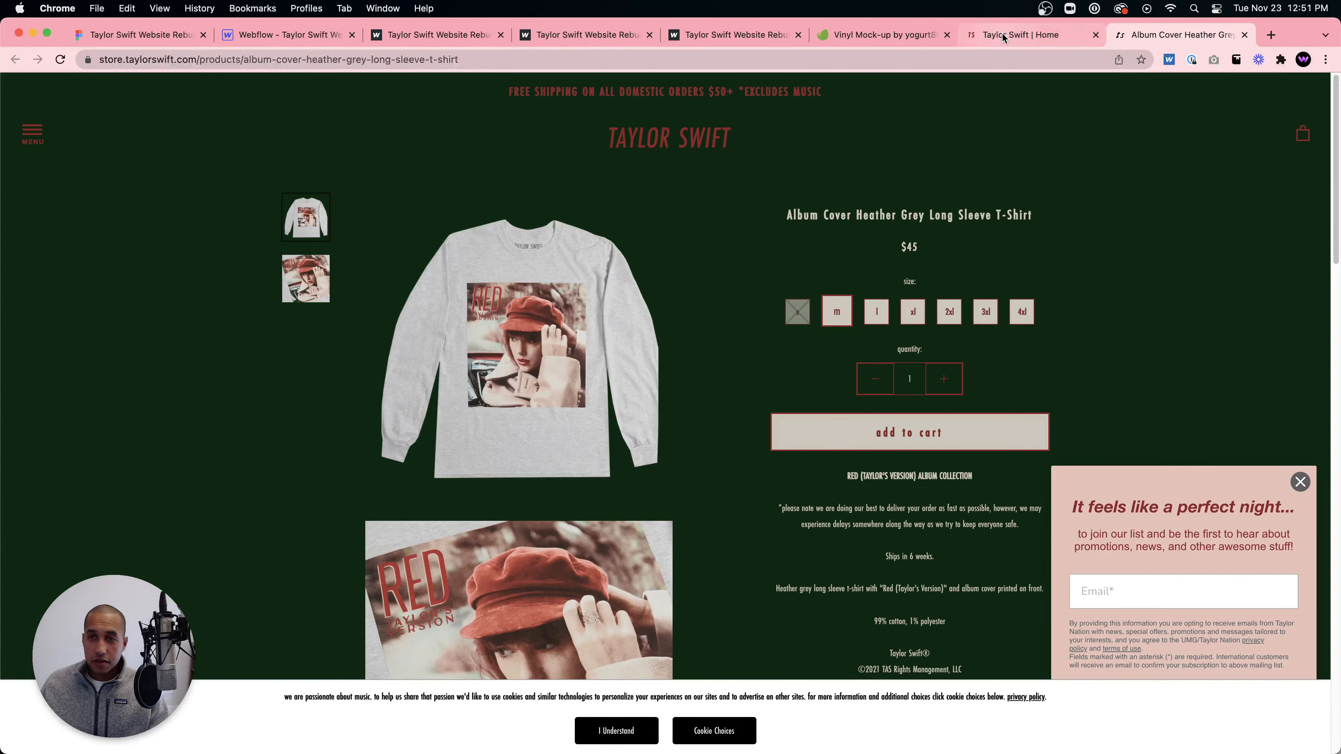
left_click(1021, 34)
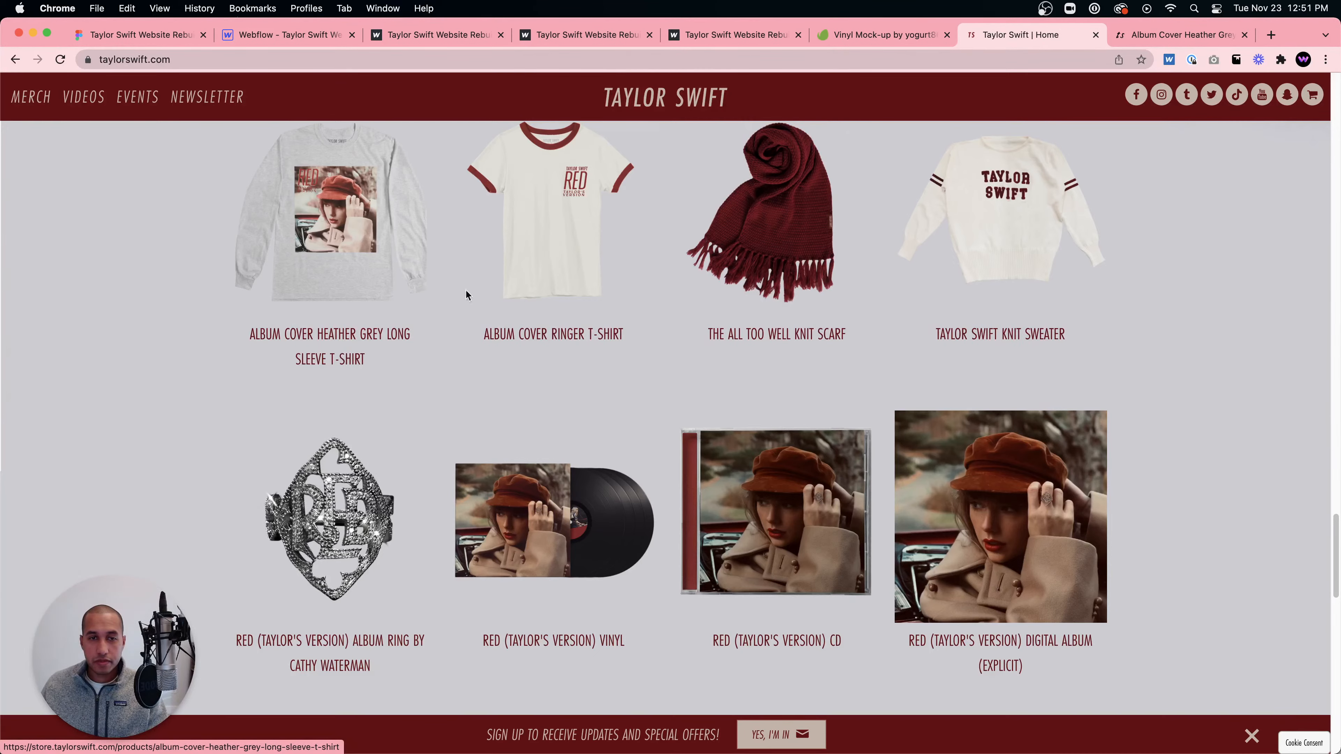
- Name the new product "Album Cover Heather Grey Long", following the merchandise title on the Taylor Swift site
left_click(296, 37)
type("Al")
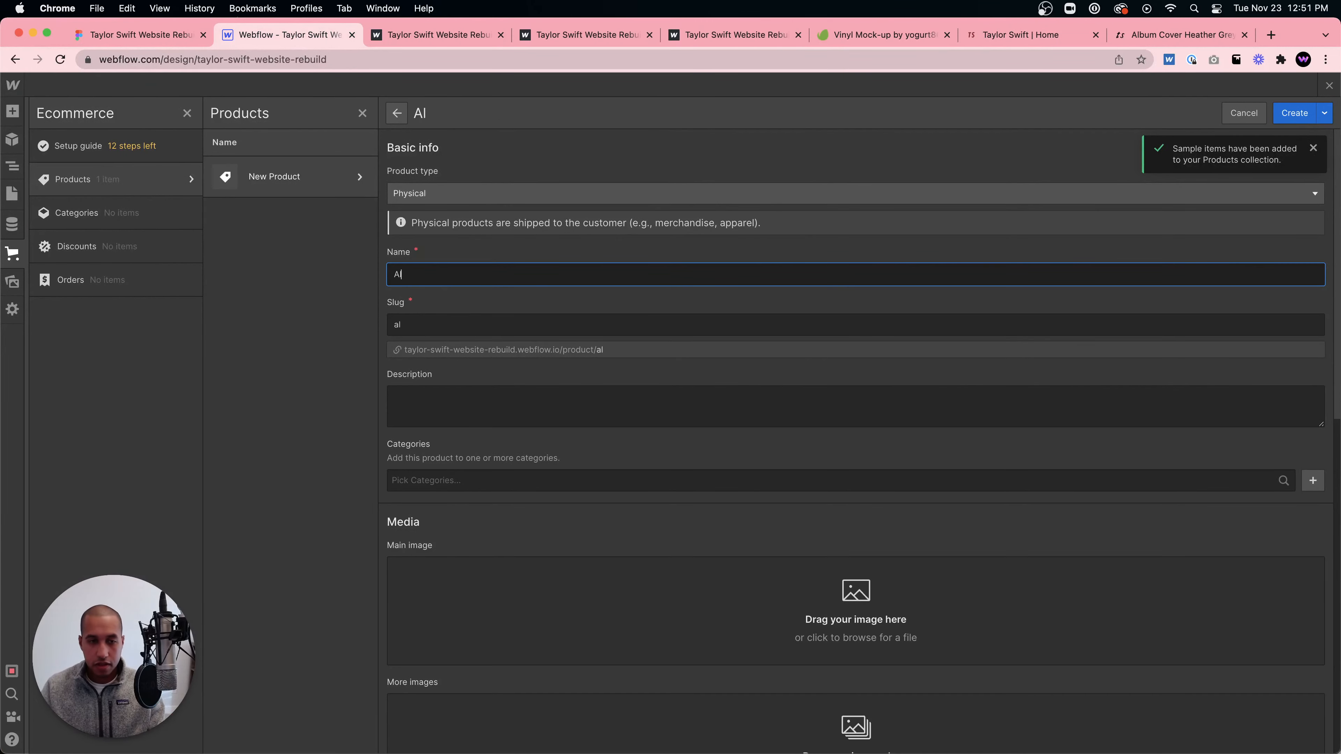
type("bum Cover")
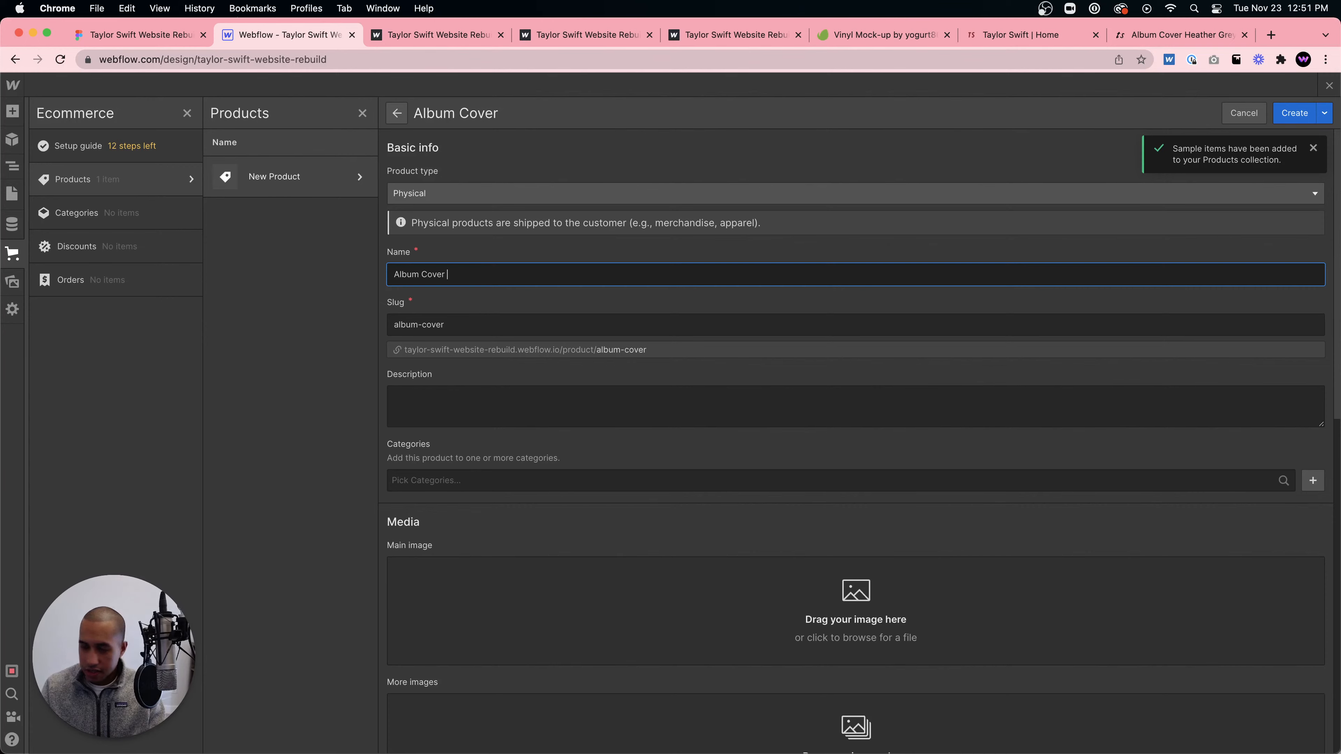
left_click(1133, 43)
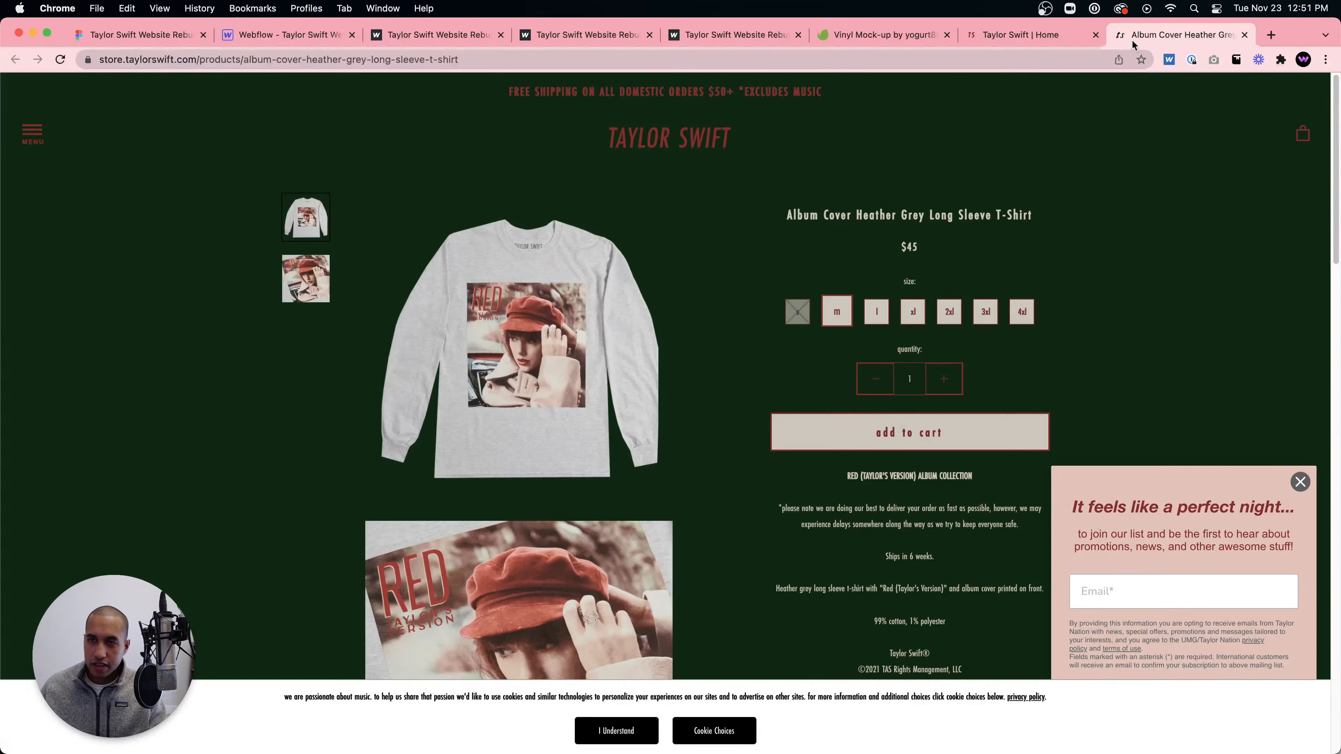
left_click(1003, 42)
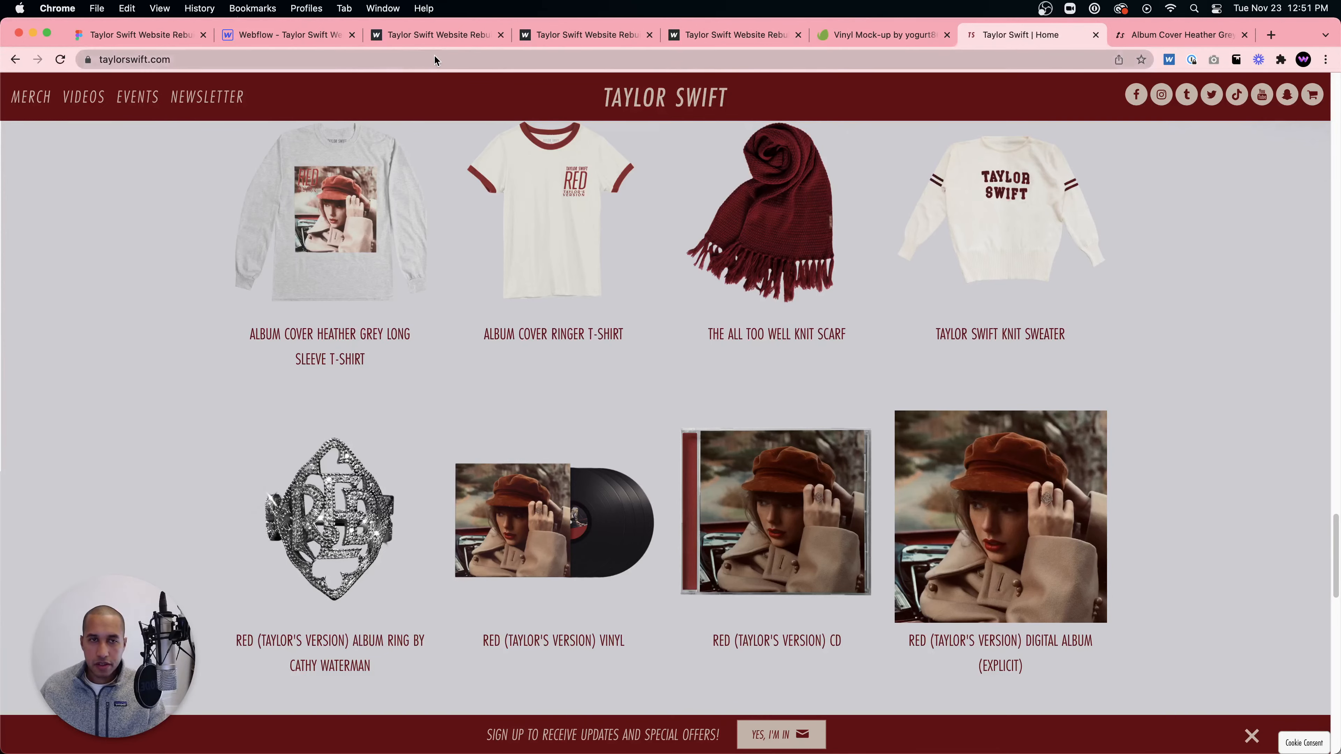
left_click(281, 33)
type("Hearthher Grey Long")
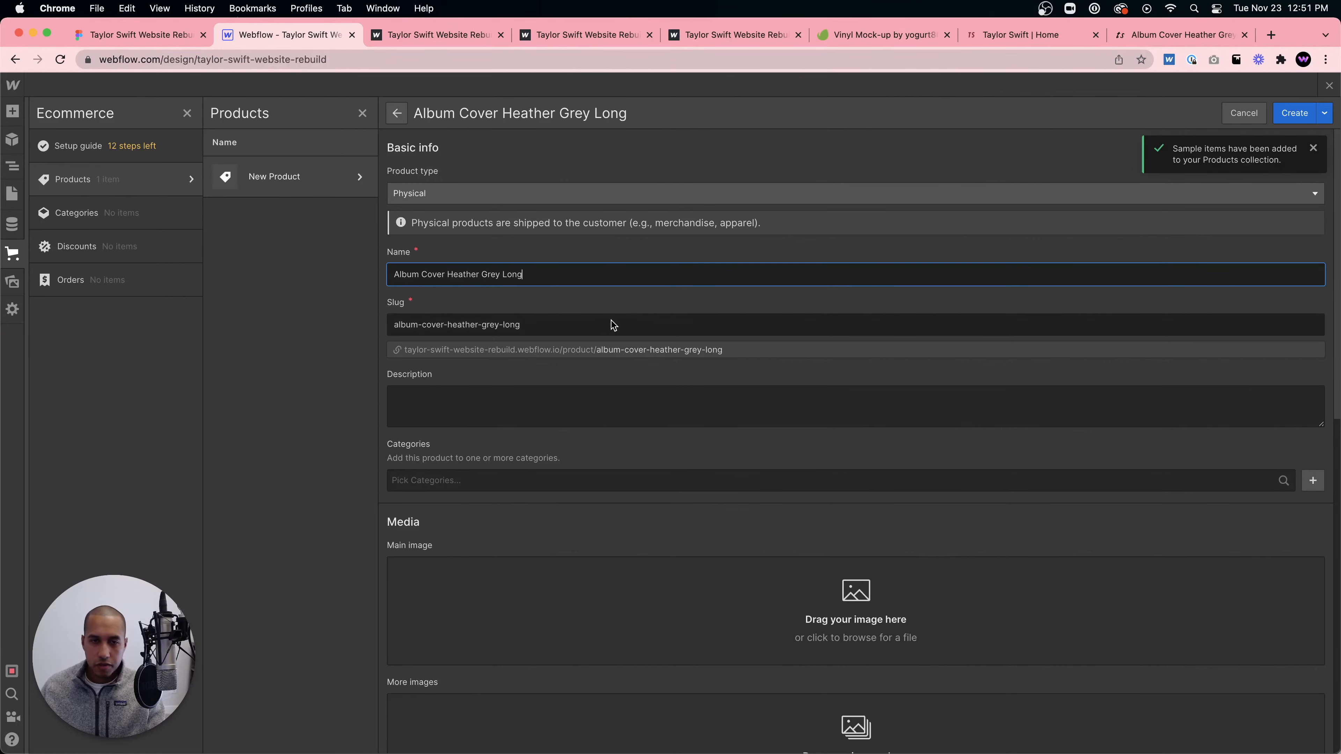
- Add the downloaded TS-LSTee-front_600x.png from Finder as the product's main image
left_click(485, 406)
scroll(485, 406, "down", 1)
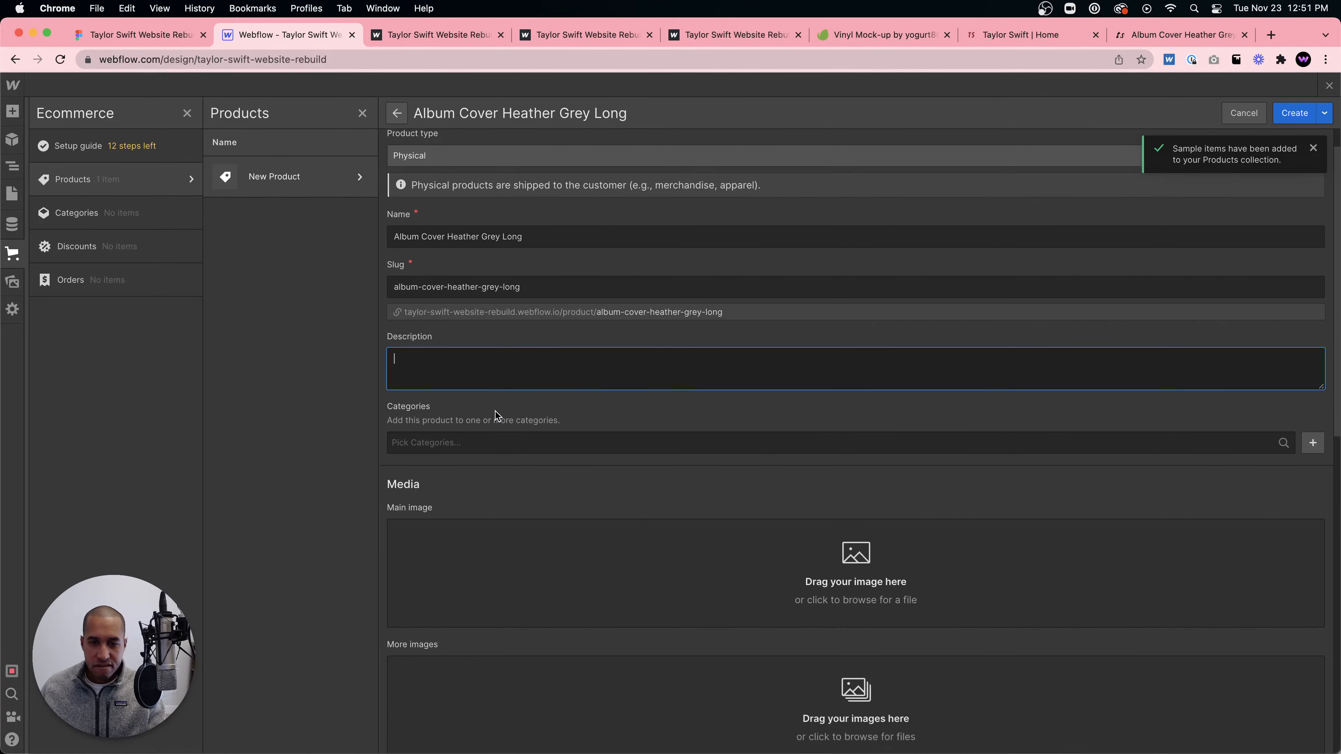
scroll(797, 444, "down", 3)
key("super+Tab")
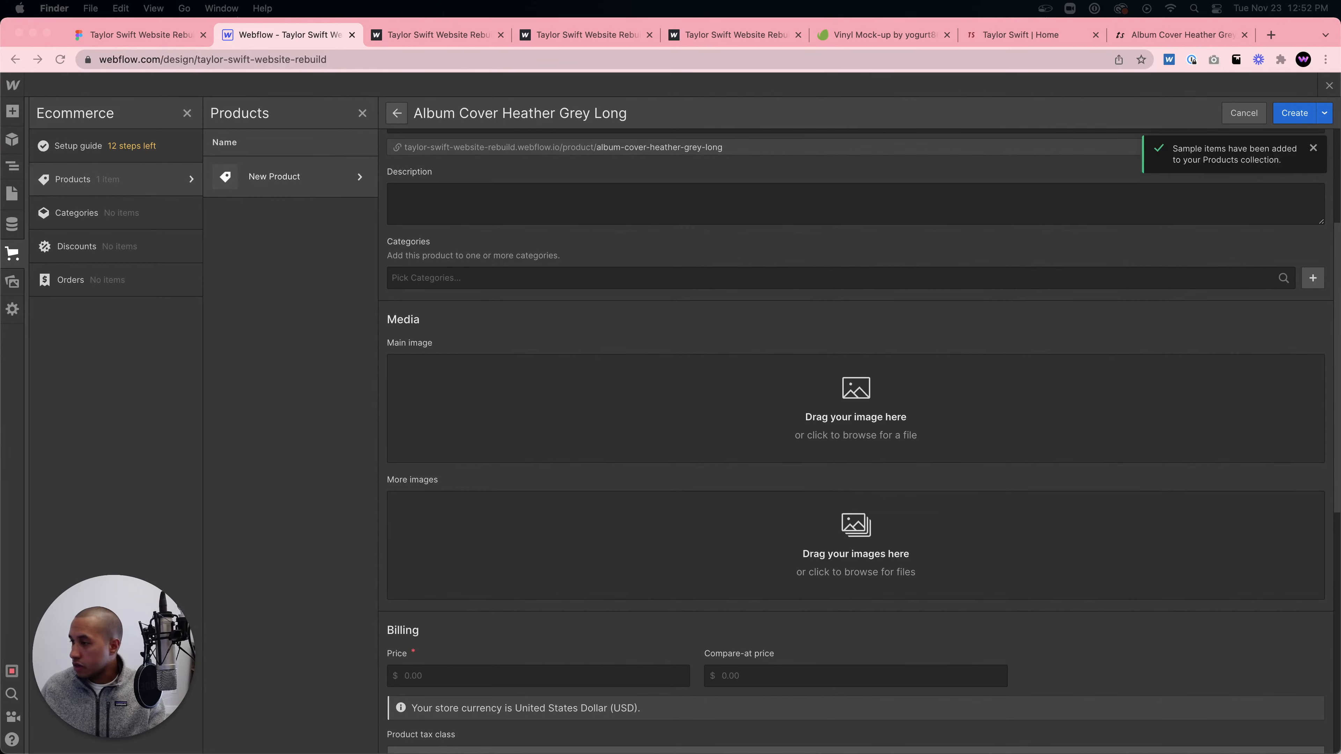
left_click_drag(703, 244, 622, 419)
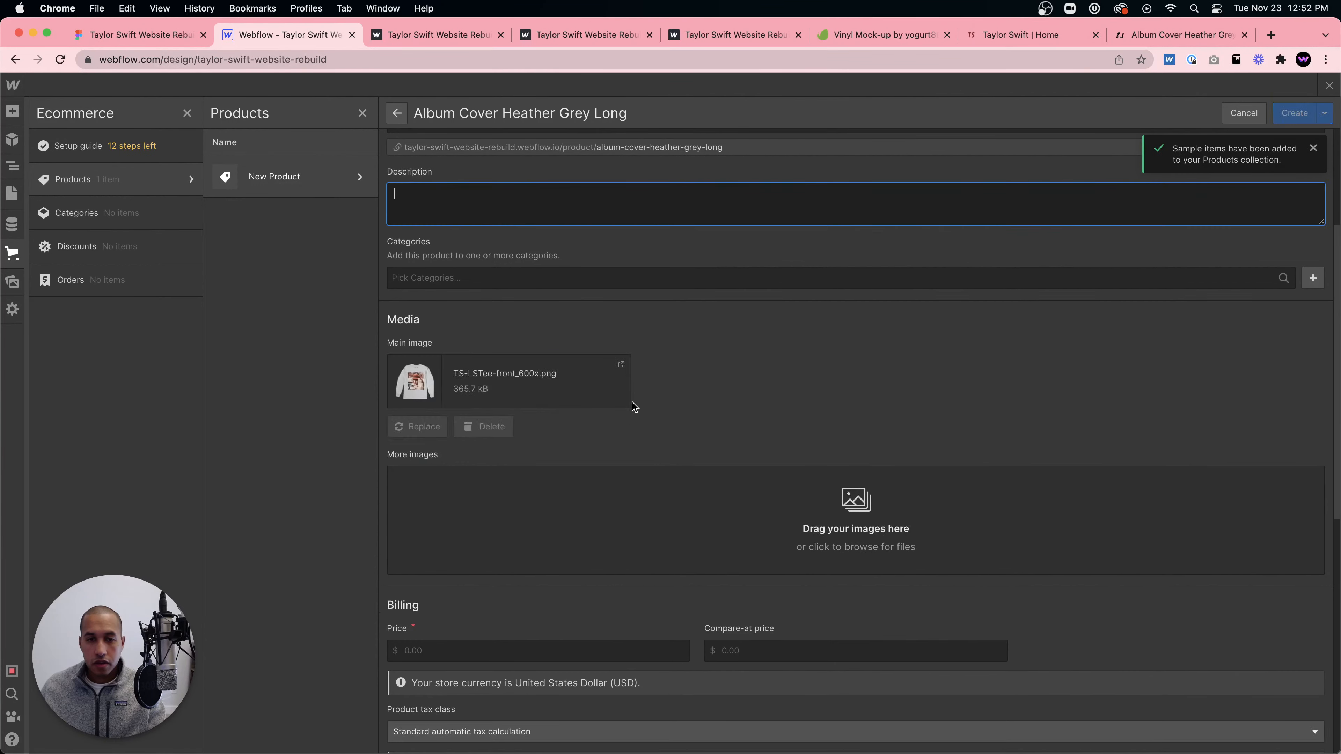
- Check the long sleeve T-shirt's store page and set the product's price to $45.00
scroll(801, 375, "down", 5)
left_click(481, 370)
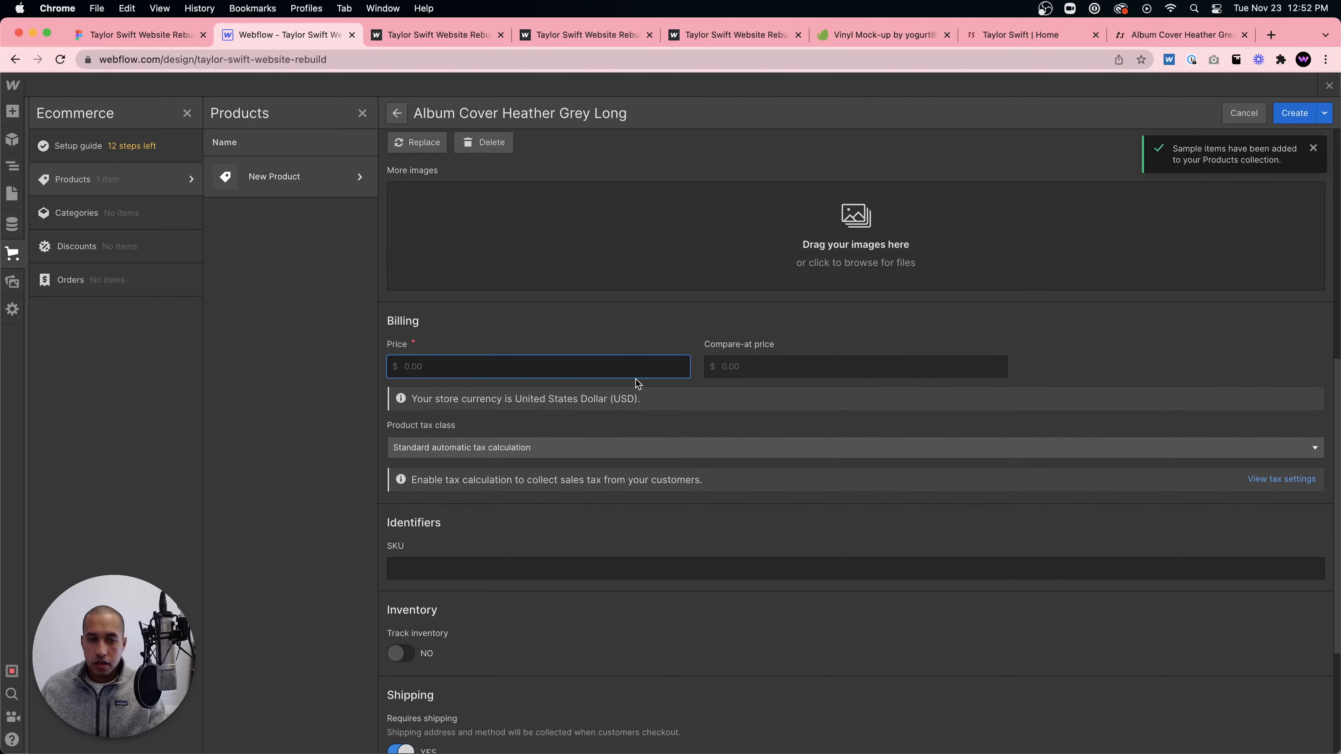
left_click(1177, 41)
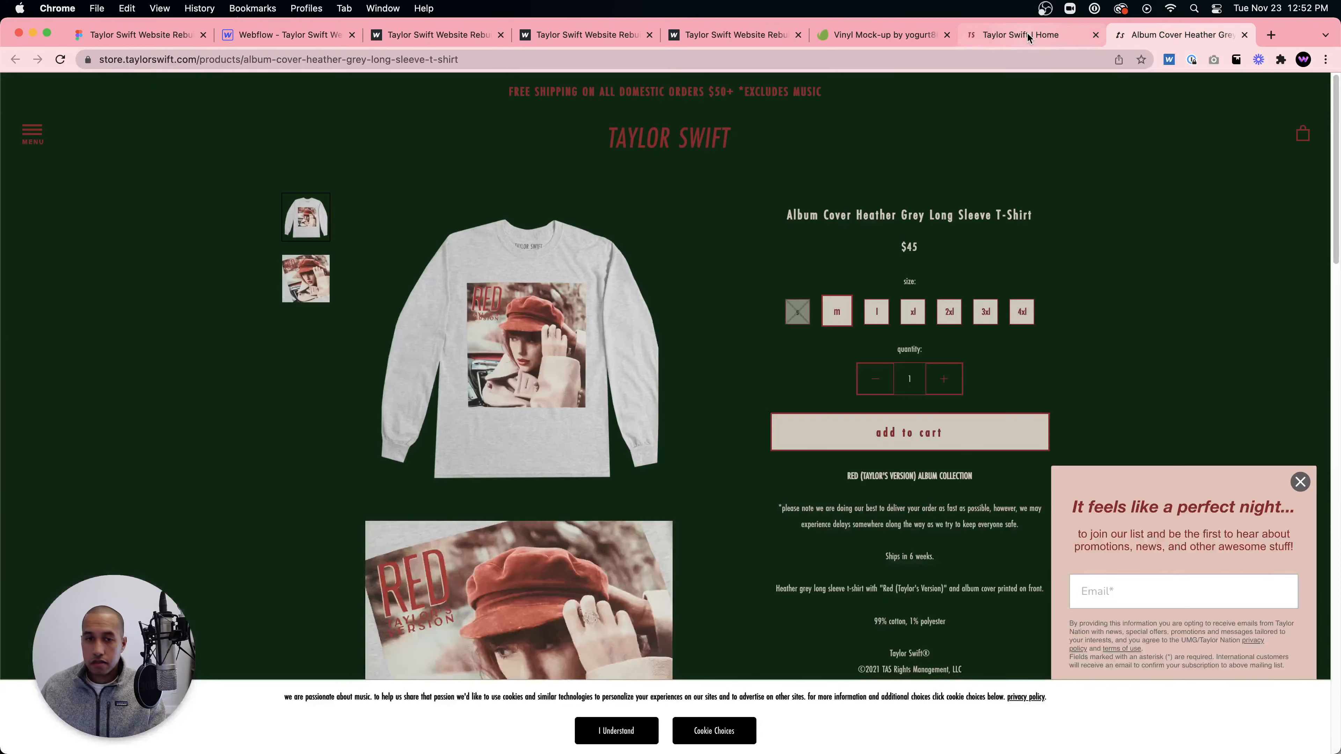
left_click(285, 35)
type("45")
left_click(574, 554)
- Review the remaining fields of the long sleeve product and create it
scroll(576, 547, "down", 4)
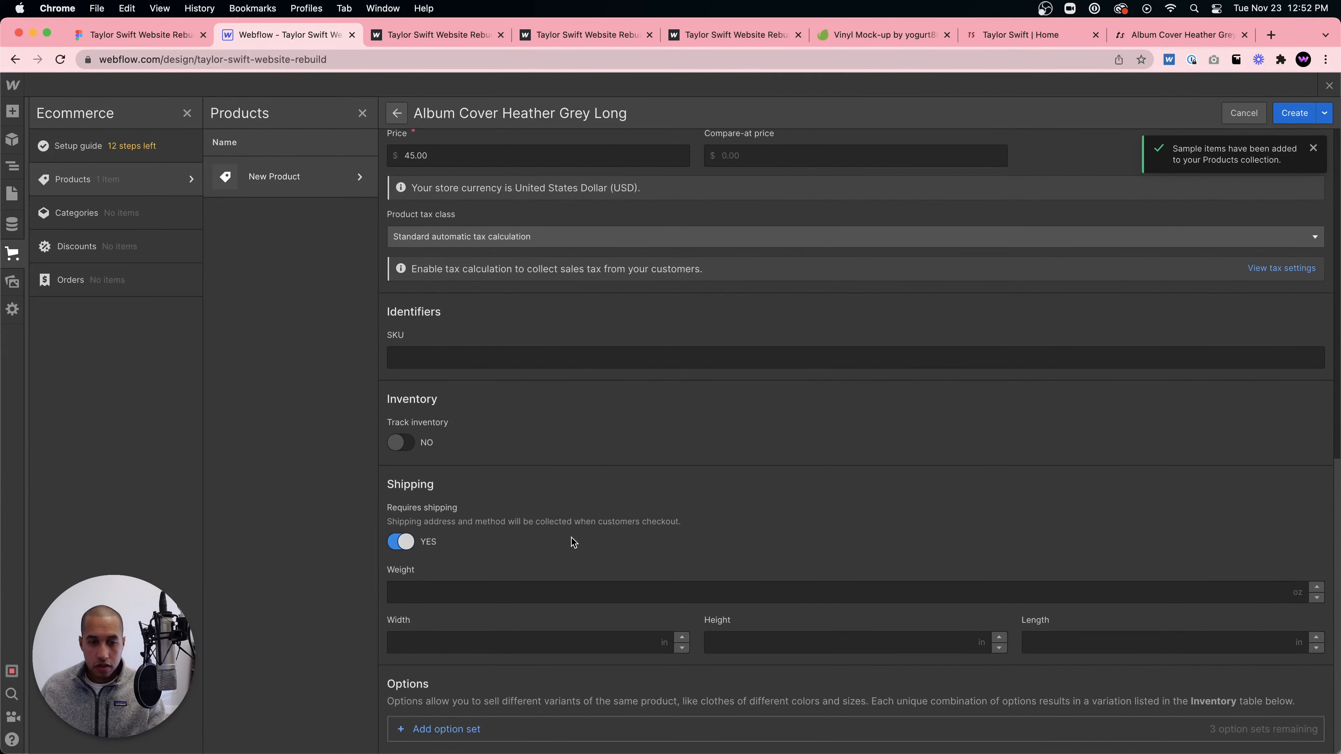
scroll(686, 453, "up", 10)
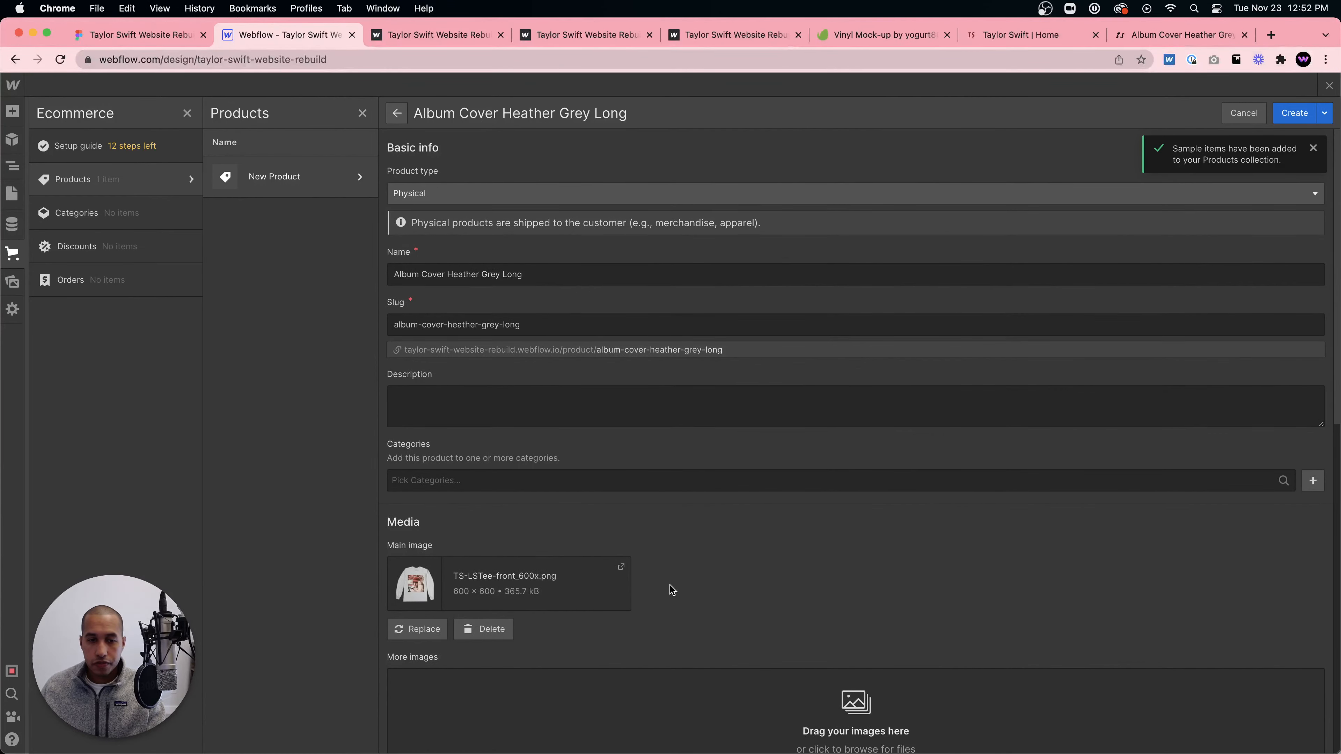
scroll(655, 594, "down", 10)
scroll(739, 620, "up", 9)
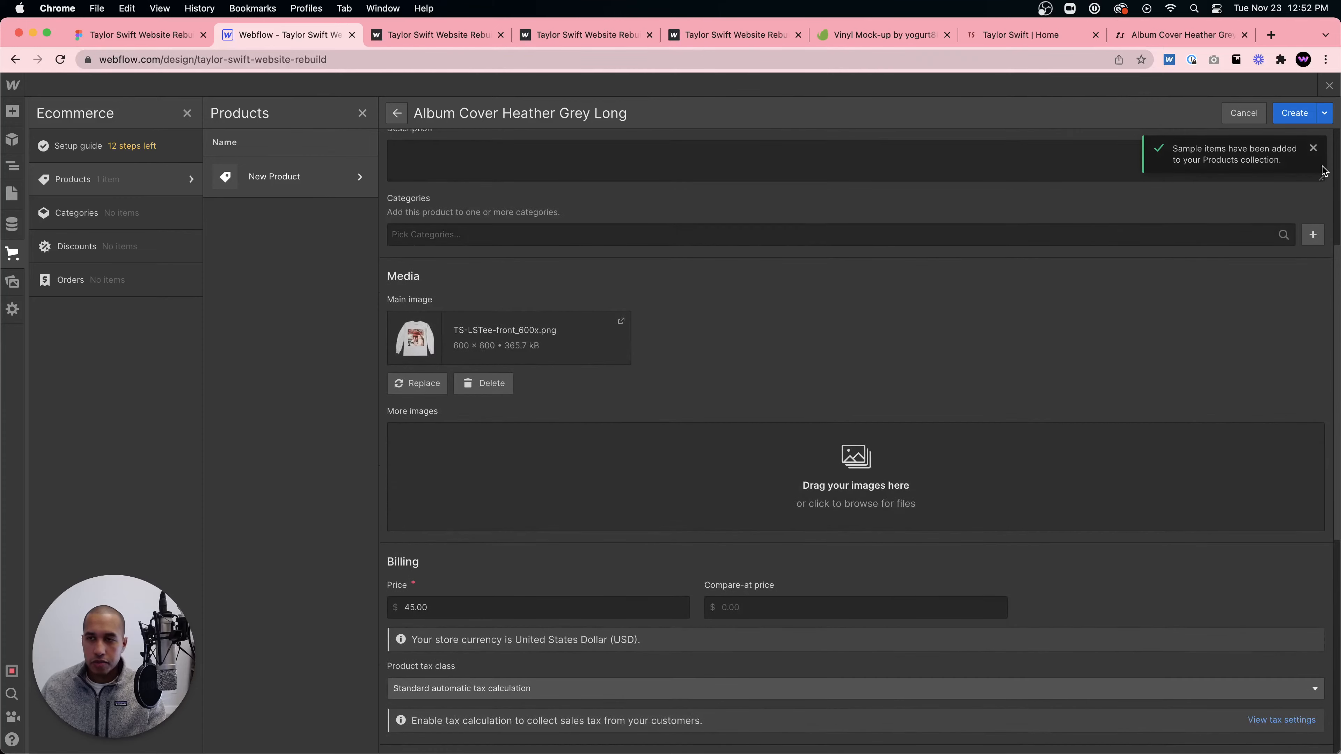
left_click(1280, 118)
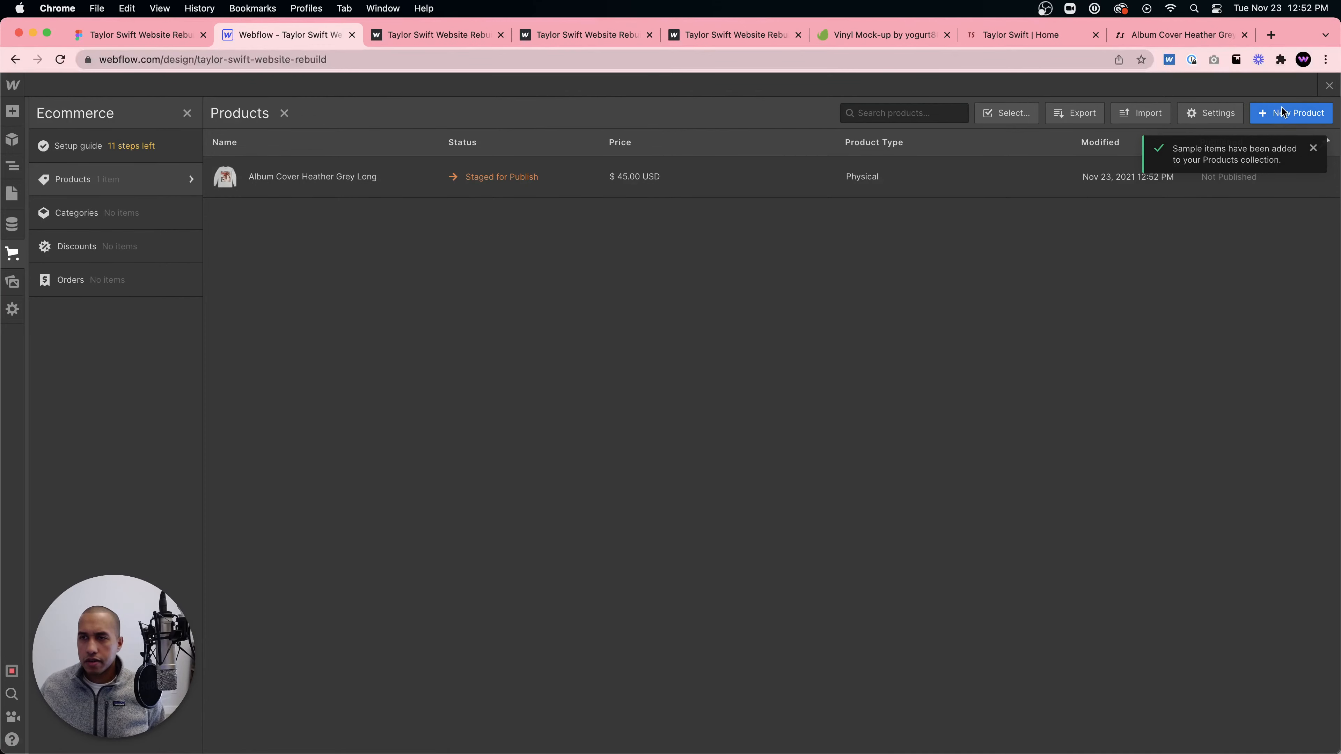
- Start another product and name it "Album Cover Ringer T-Shirt", following the title on the Taylor Swift site
left_click(1283, 112)
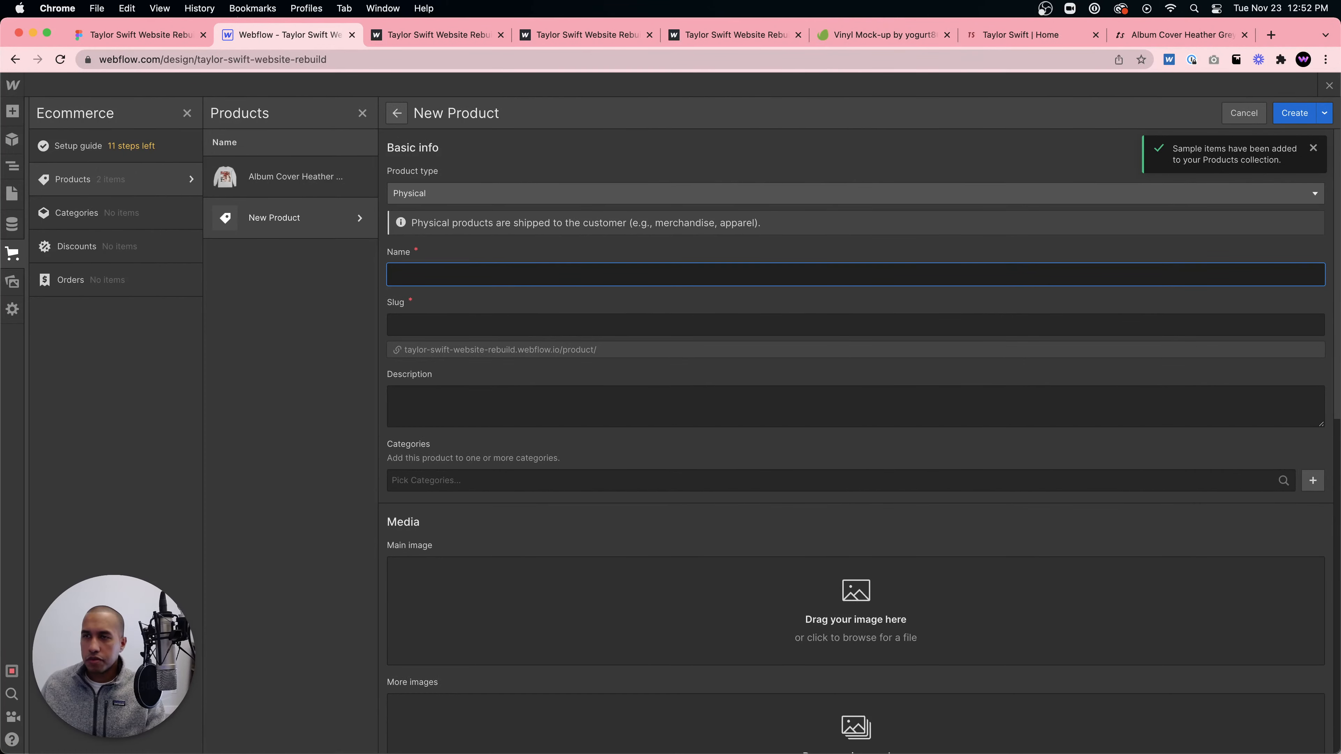
left_click(1151, 39)
left_click(1067, 34)
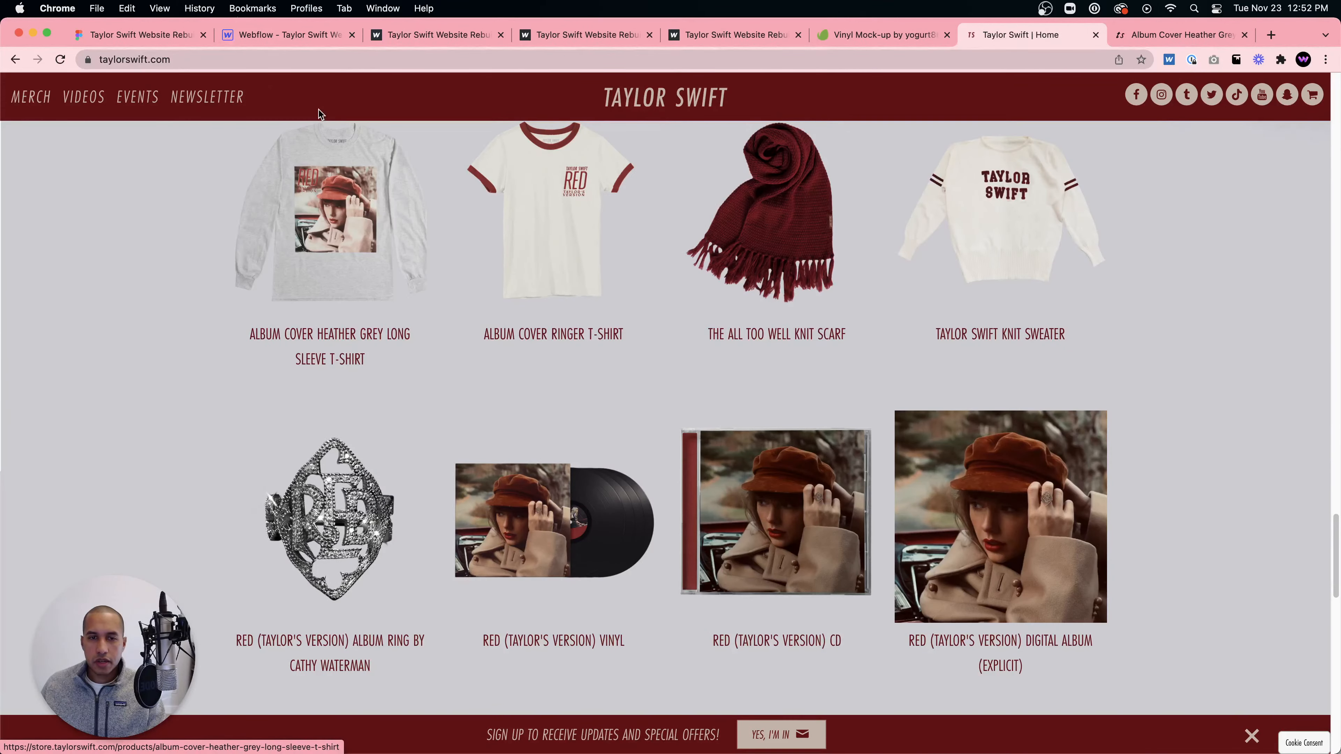
left_click(272, 35)
type("Album Cover Ringer T-Shirt")
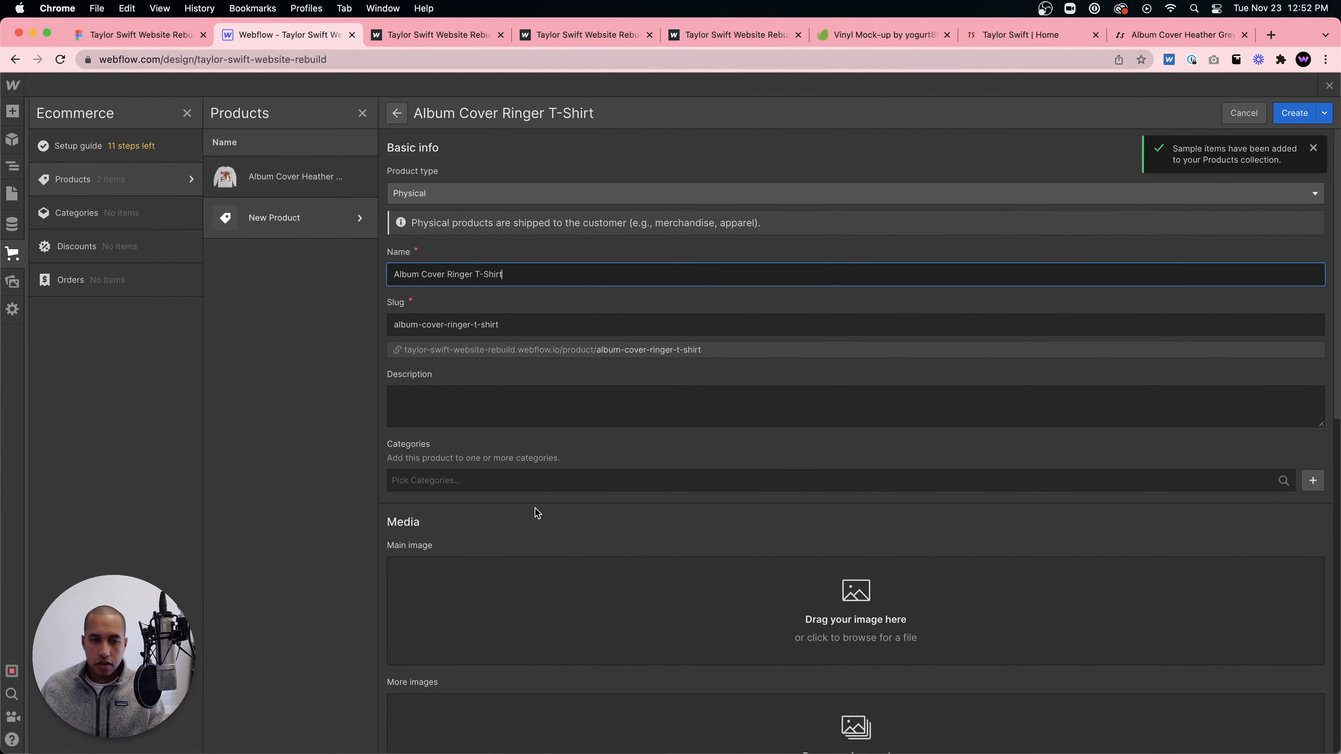
- Add the downloaded tee3 ringer T-shirt PNG as the product's main image
left_click(824, 586)
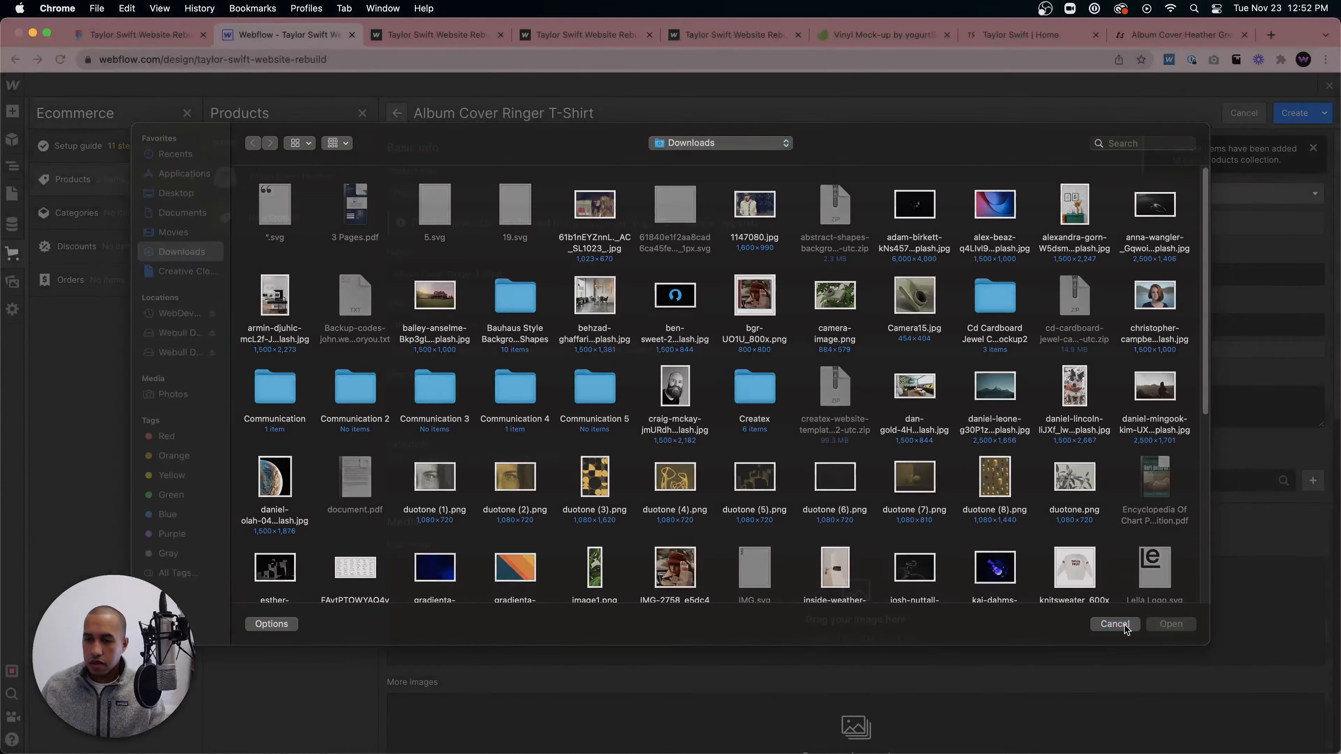
left_click(1114, 624)
left_click_drag(688, 486, 644, 589)
- Look up the ringer T-shirt on the Taylor Swift store, set its price to $40.00 and create the product
left_click(966, 43)
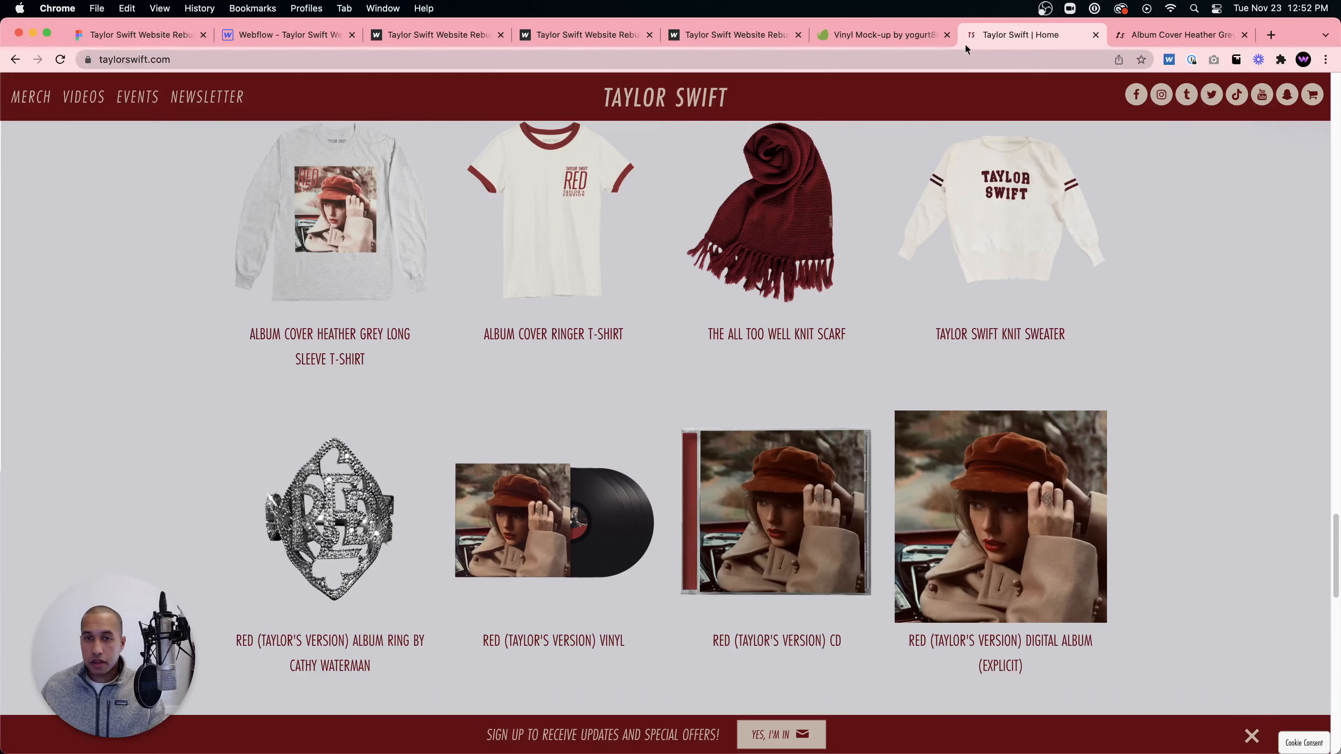
left_click(531, 233)
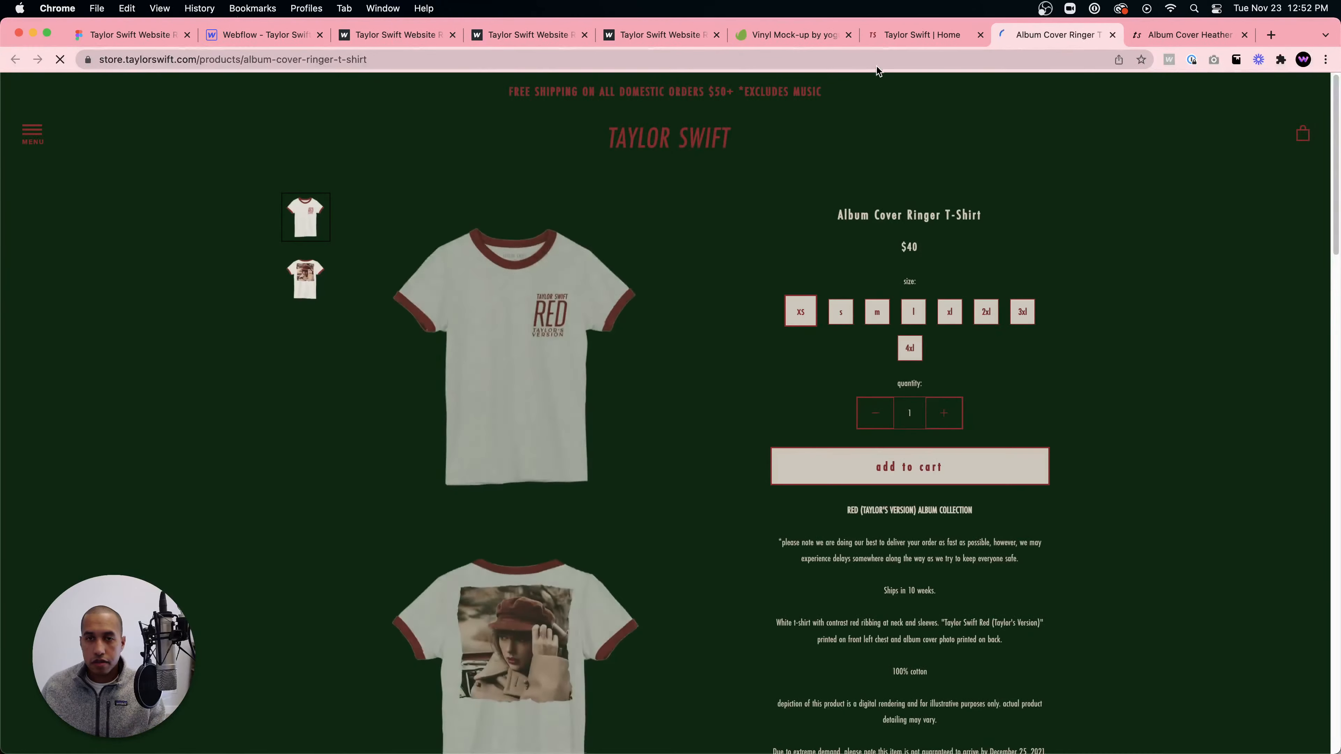
left_click(282, 41)
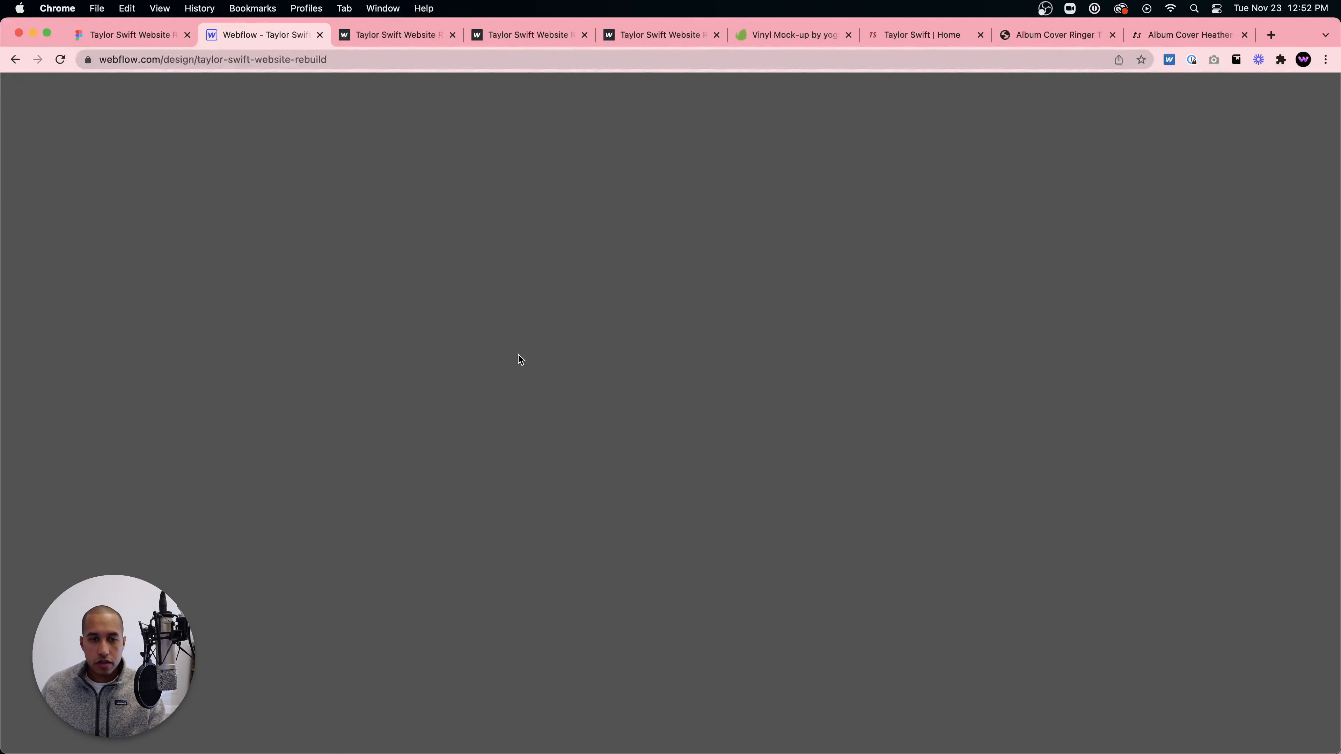
left_click(518, 539)
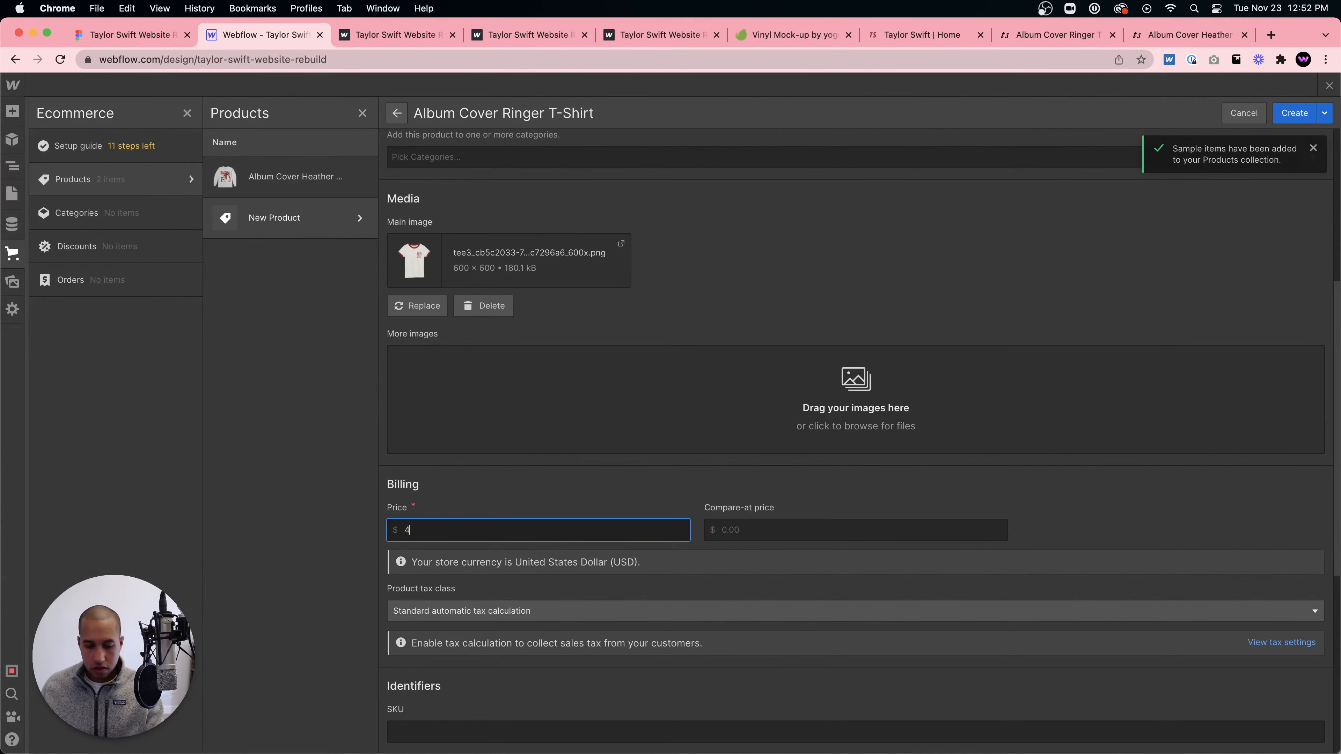
left_click(513, 511)
scroll(519, 487, "down", 6)
scroll(519, 486, "up", 11)
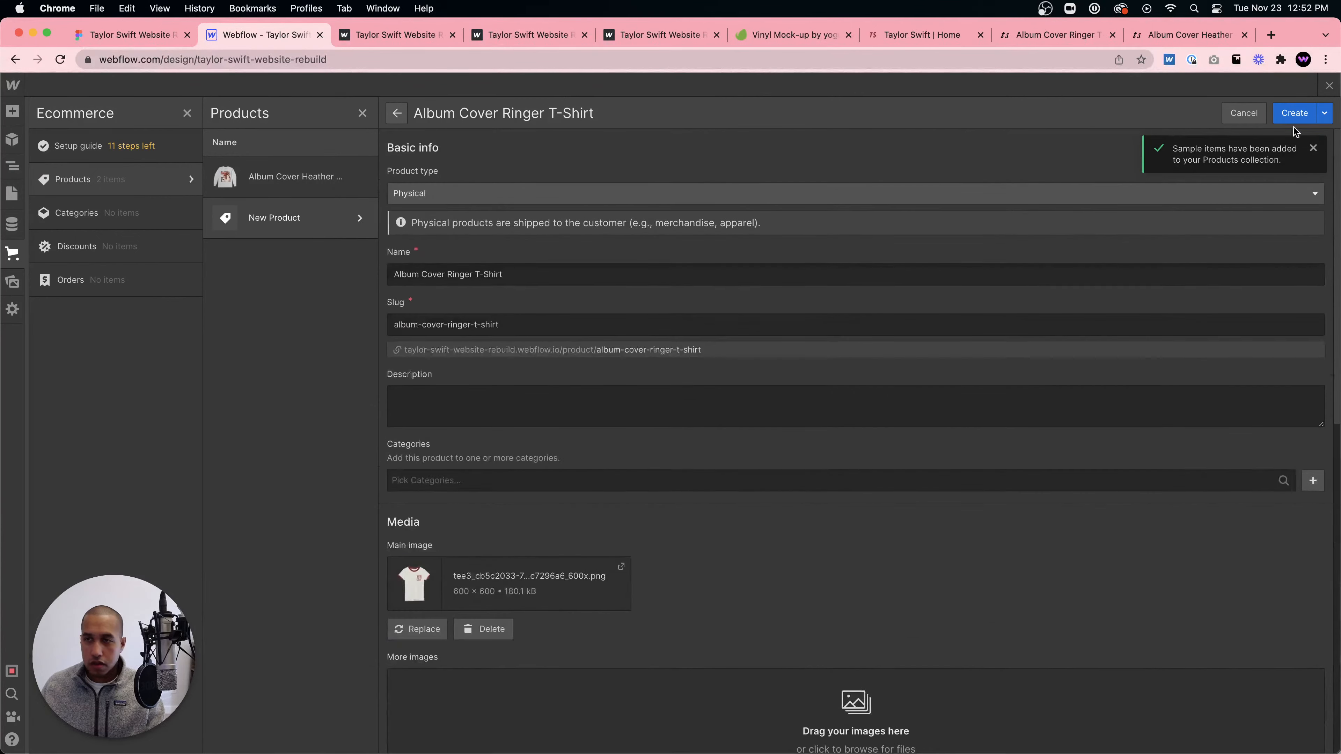
left_click(1295, 113)
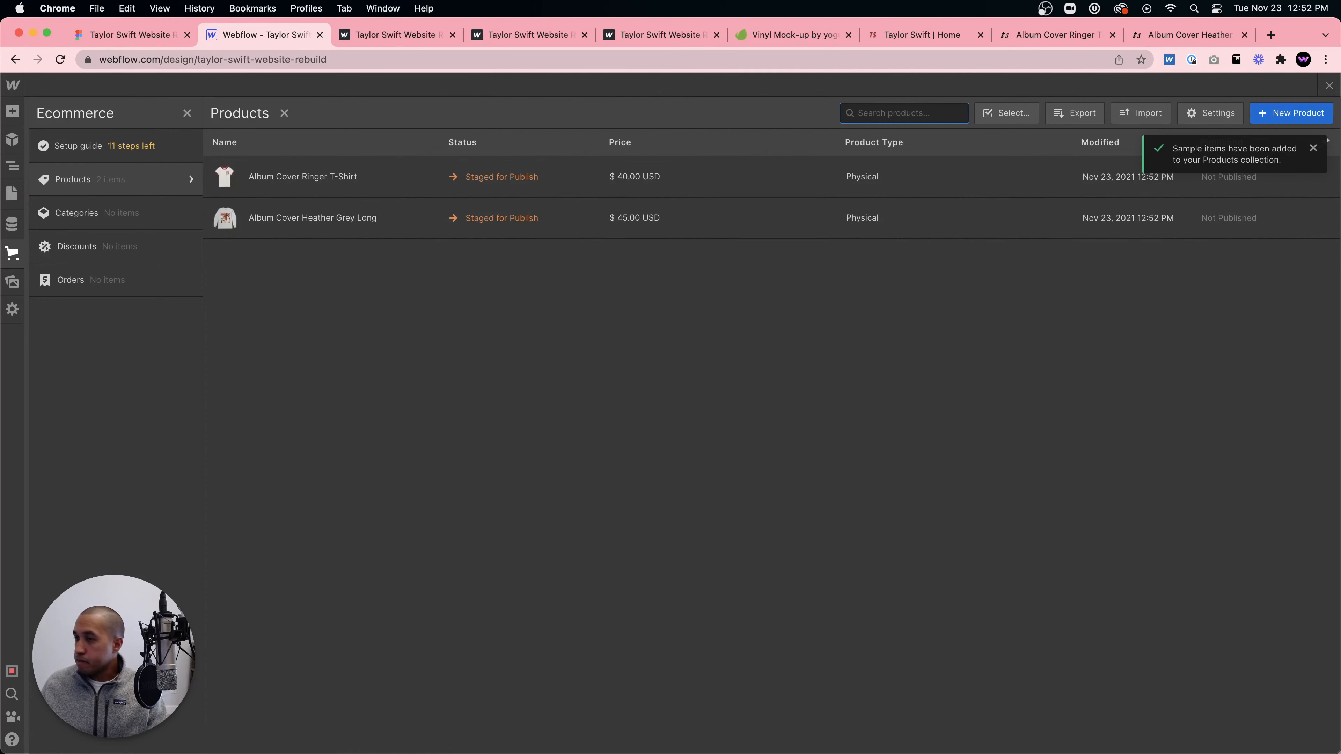
- Start a new product named "All Too Well Knit Scarf", following the Taylor Swift site, and add TS2--scarf_1_600x.png as its main image
left_click(1092, 38)
left_click(891, 34)
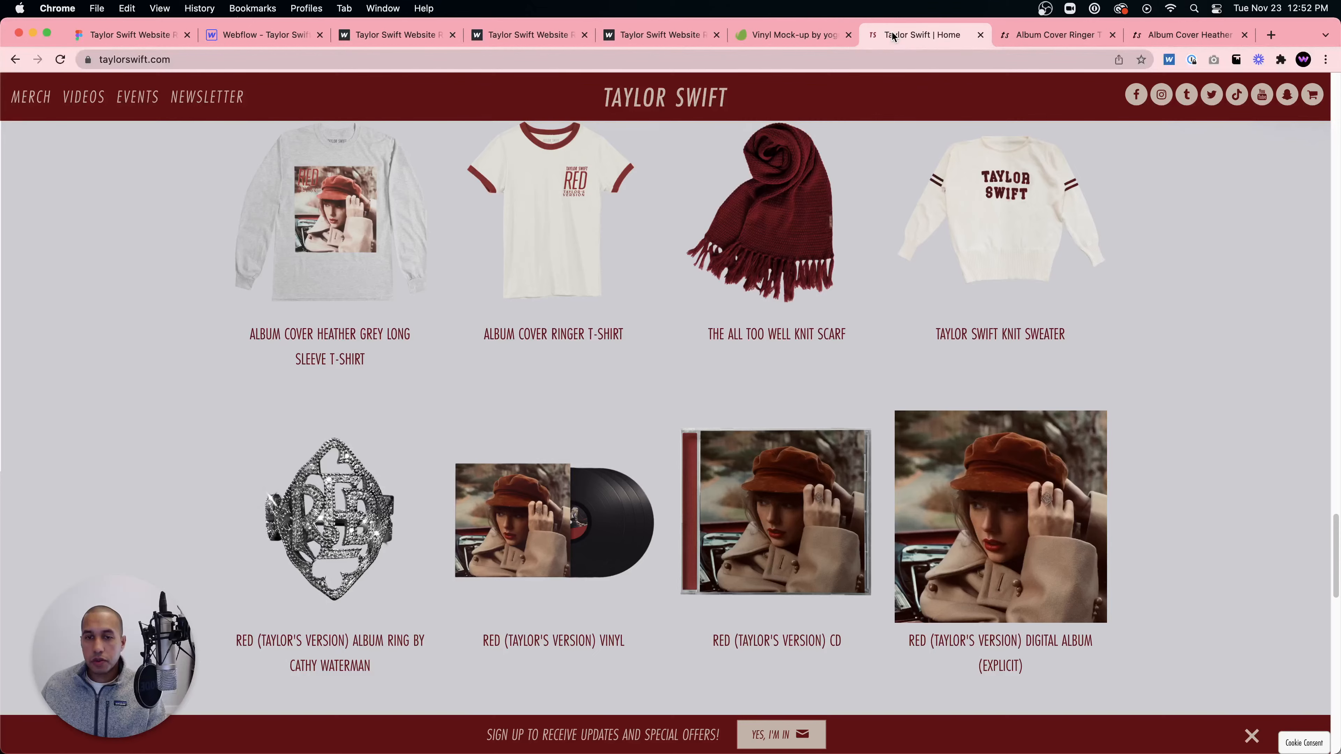
left_click(1000, 36)
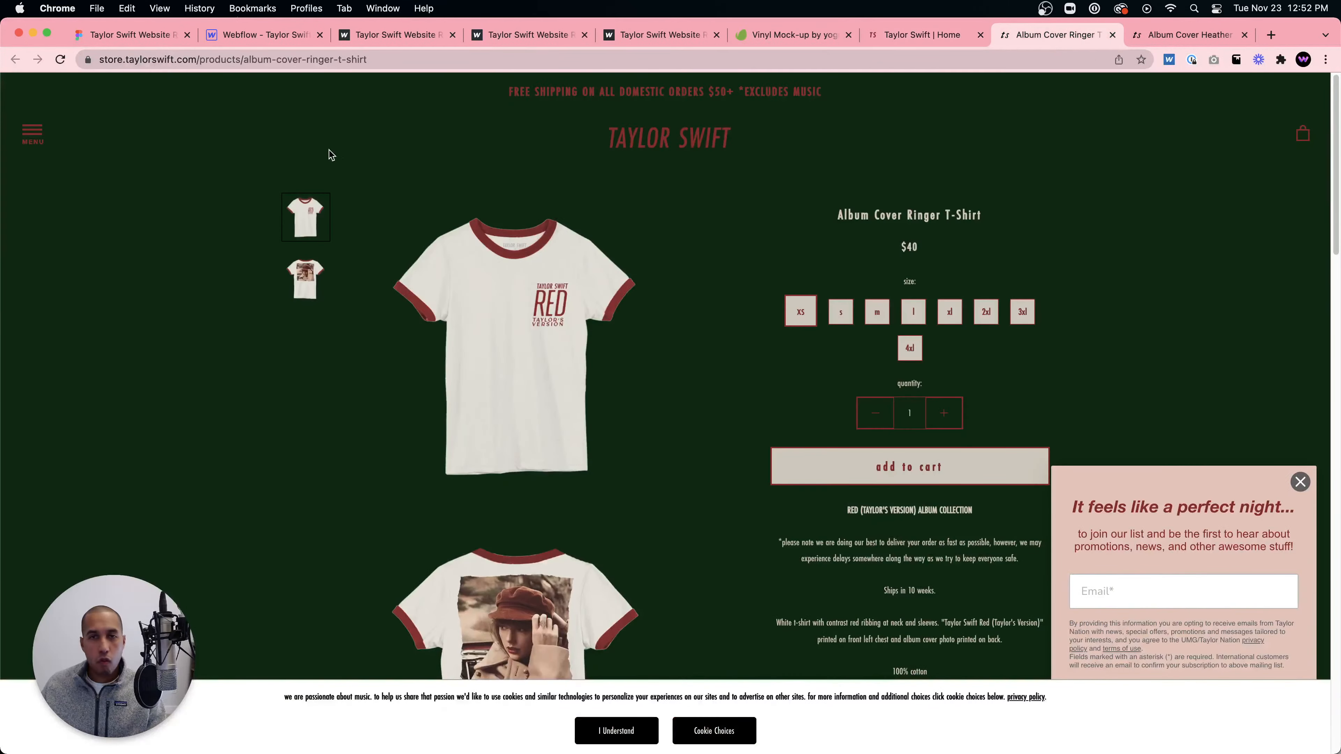
left_click(884, 34)
left_click(236, 36)
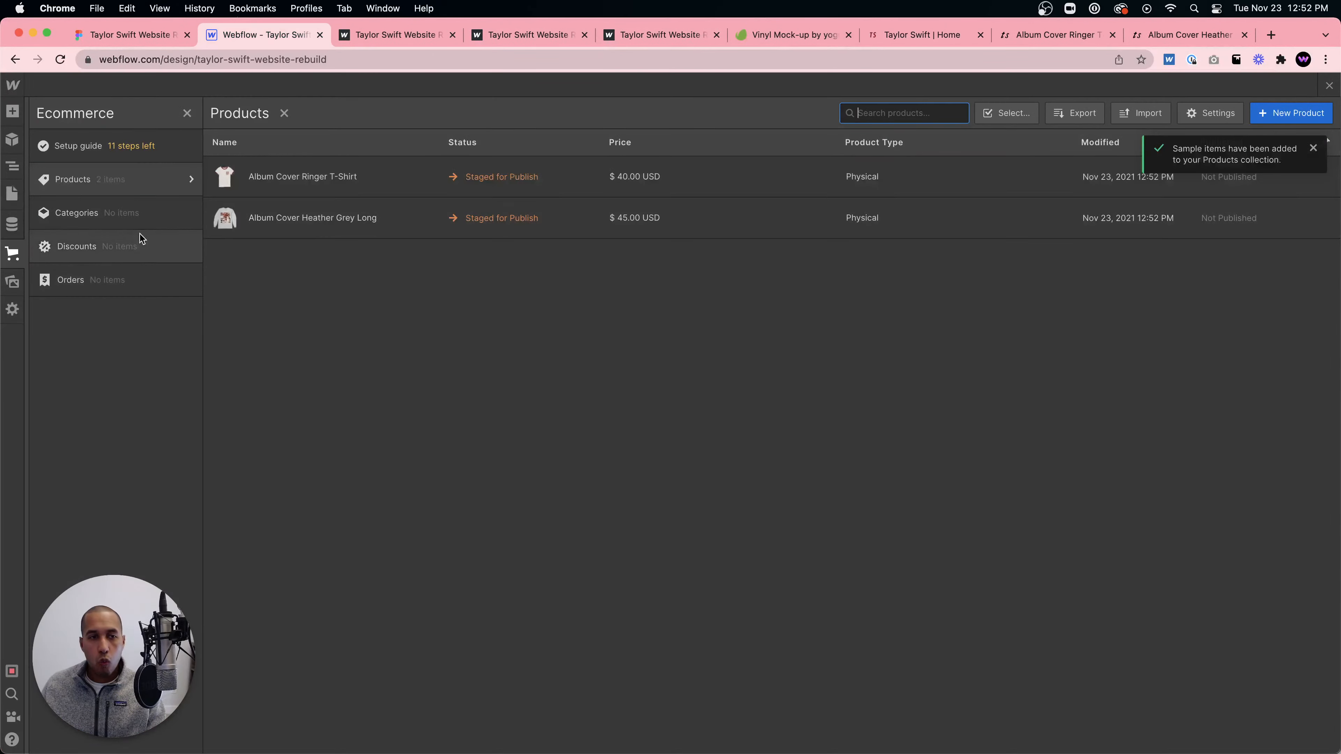
left_click(1291, 113)
type("A")
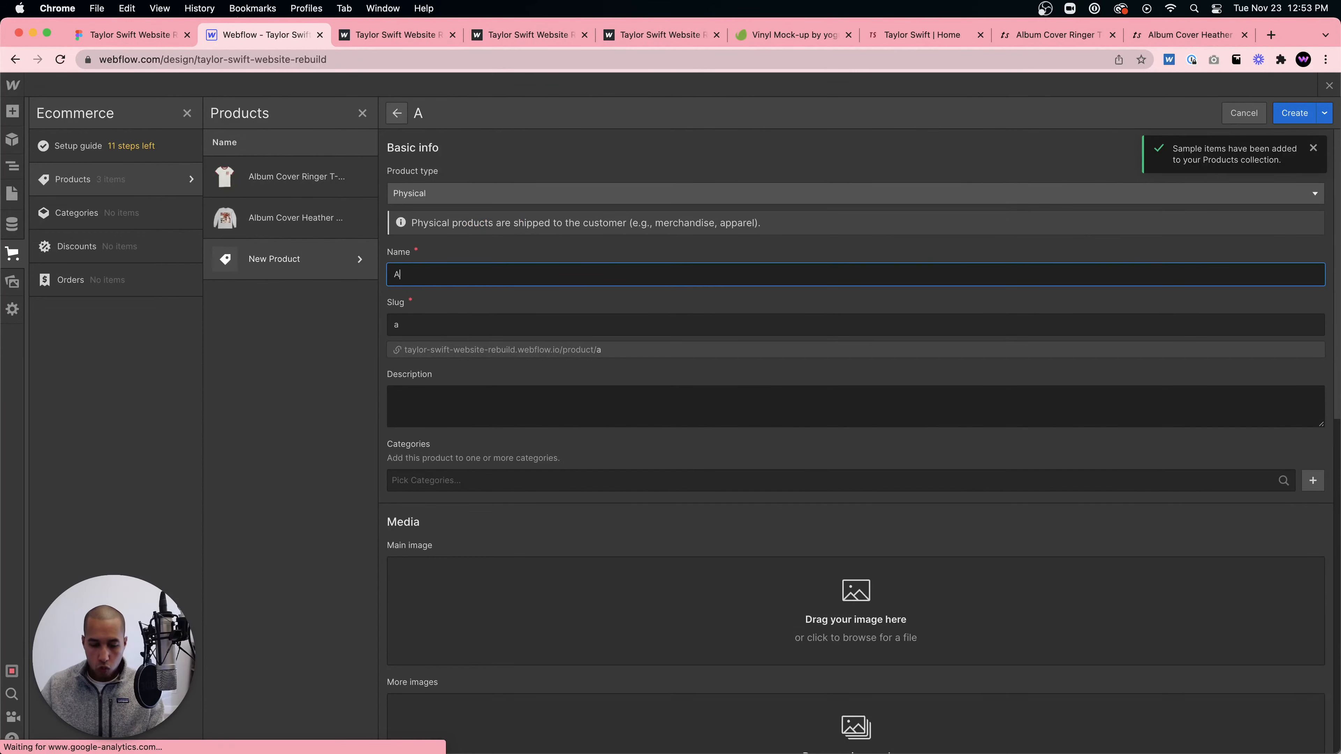
type("ll Too Well Knit S ")
type("arf")
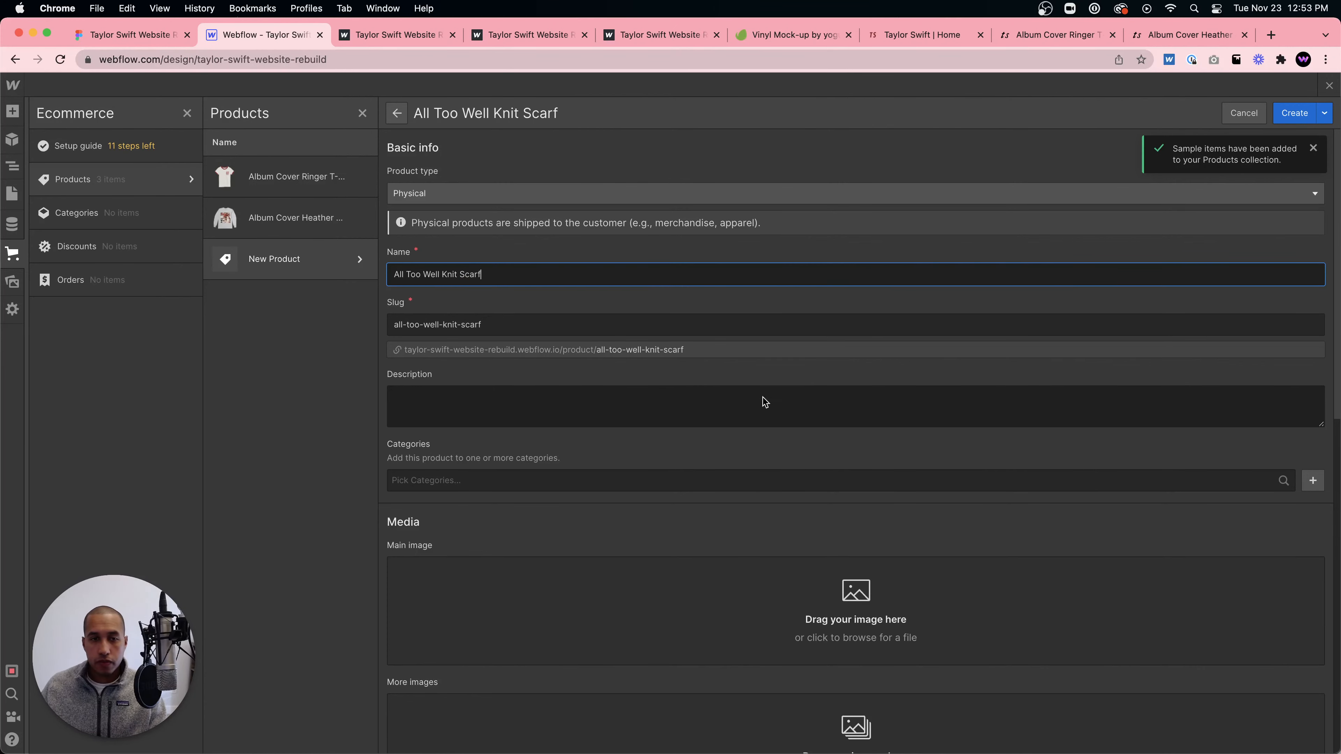
left_click_drag(711, 510, 738, 618)
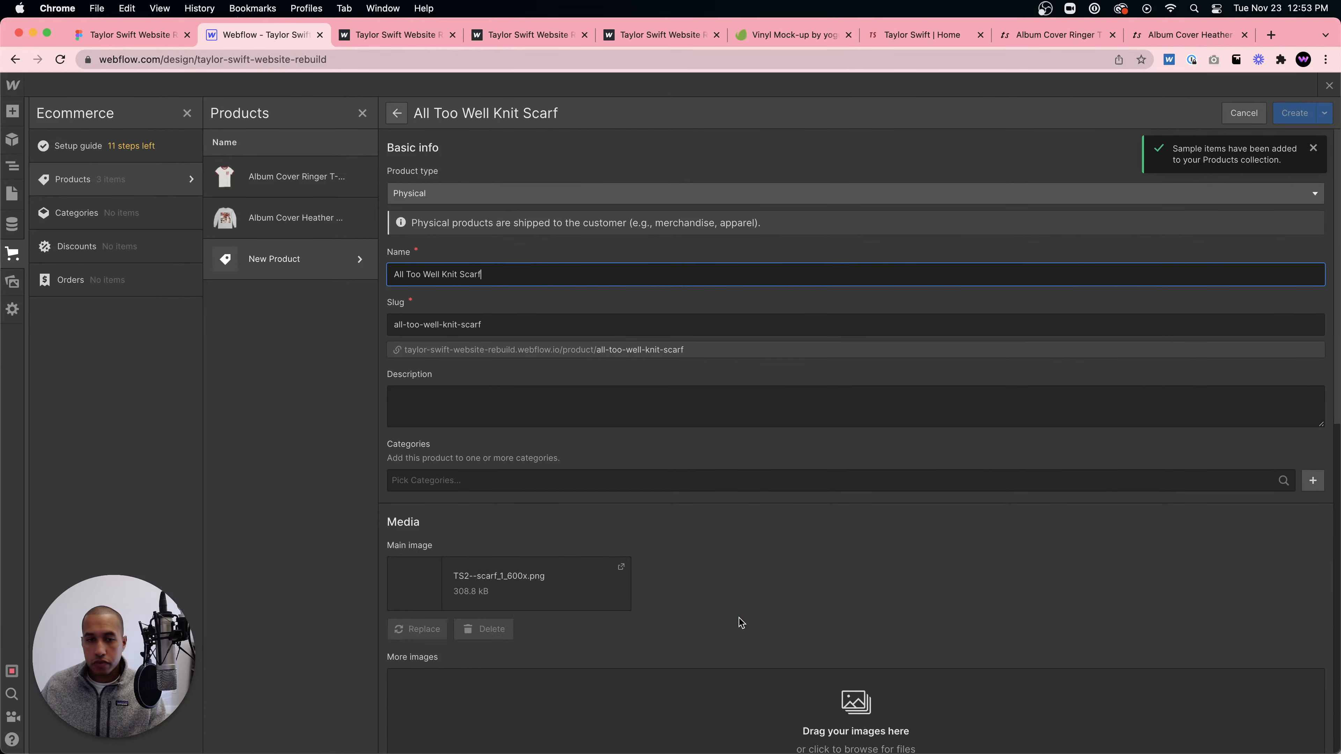
- Look up the knit scarf on the Taylor Swift store, set its price to $35 and create the product
left_click(909, 34)
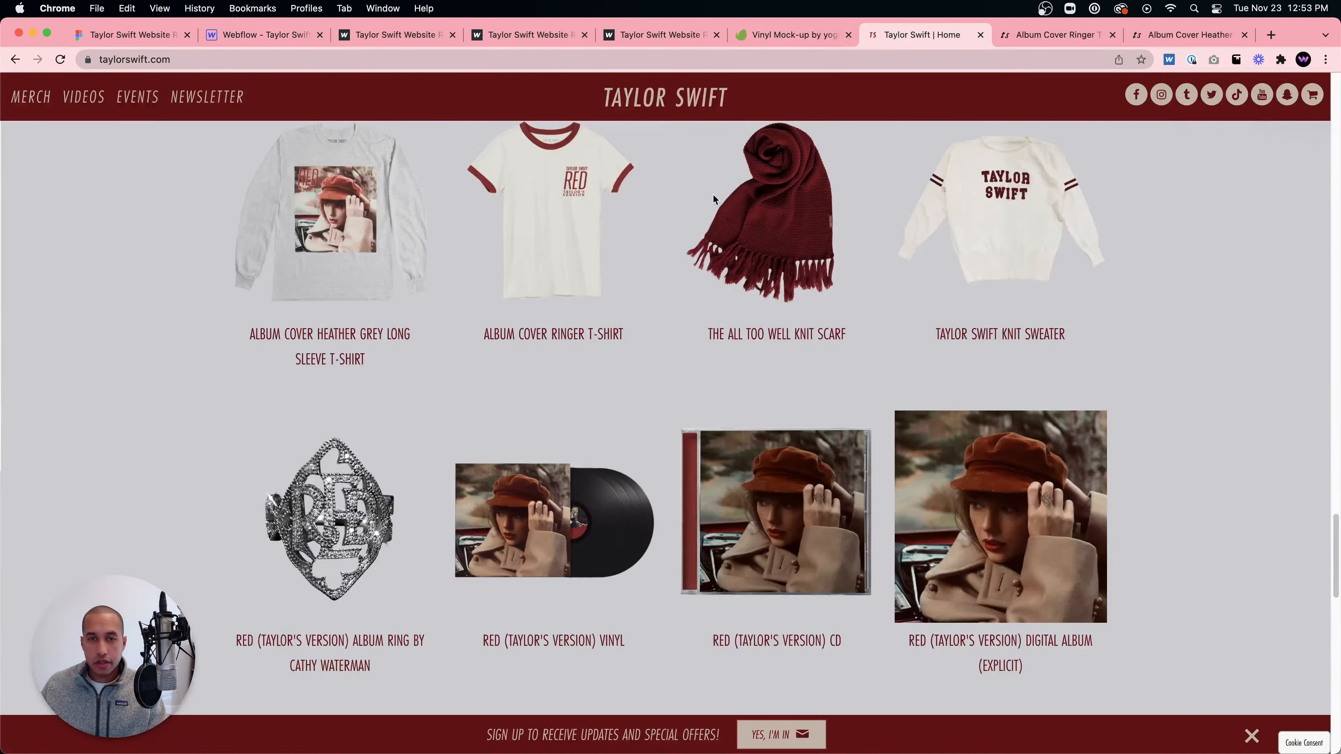
left_click(794, 222)
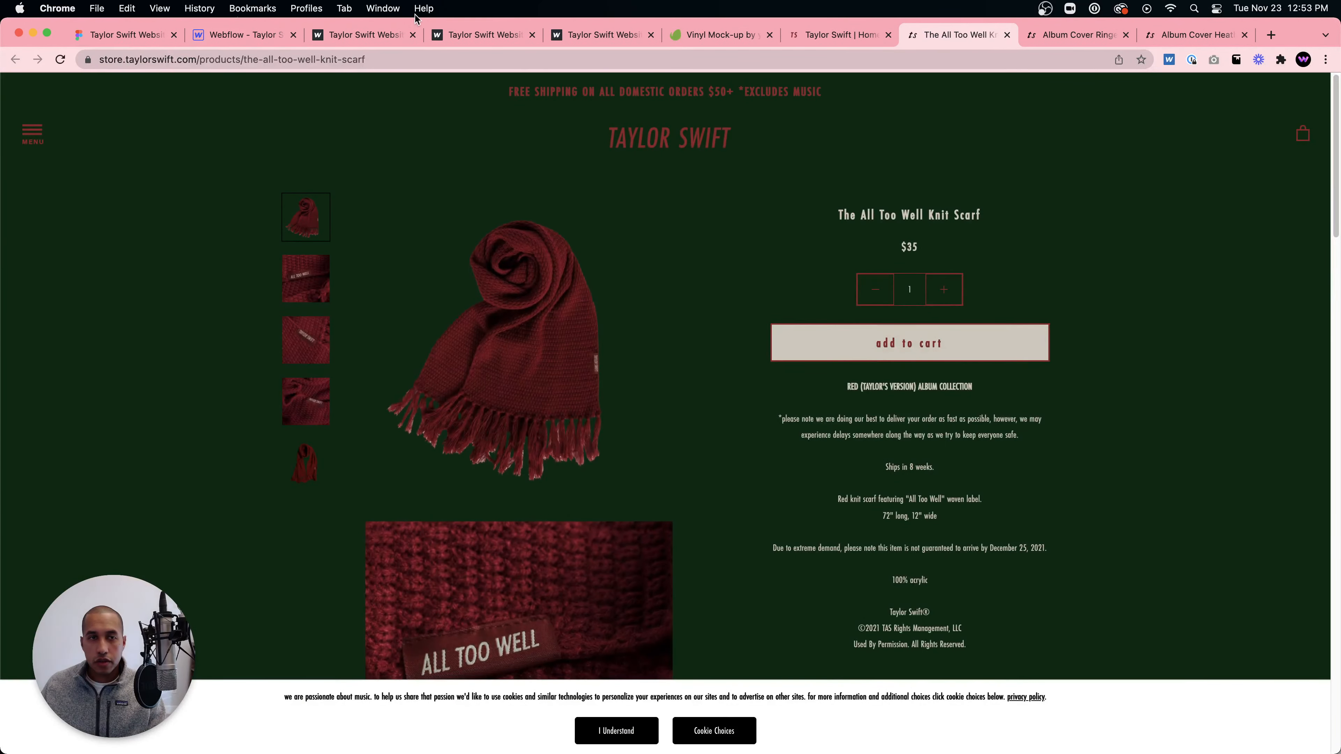
left_click(242, 34)
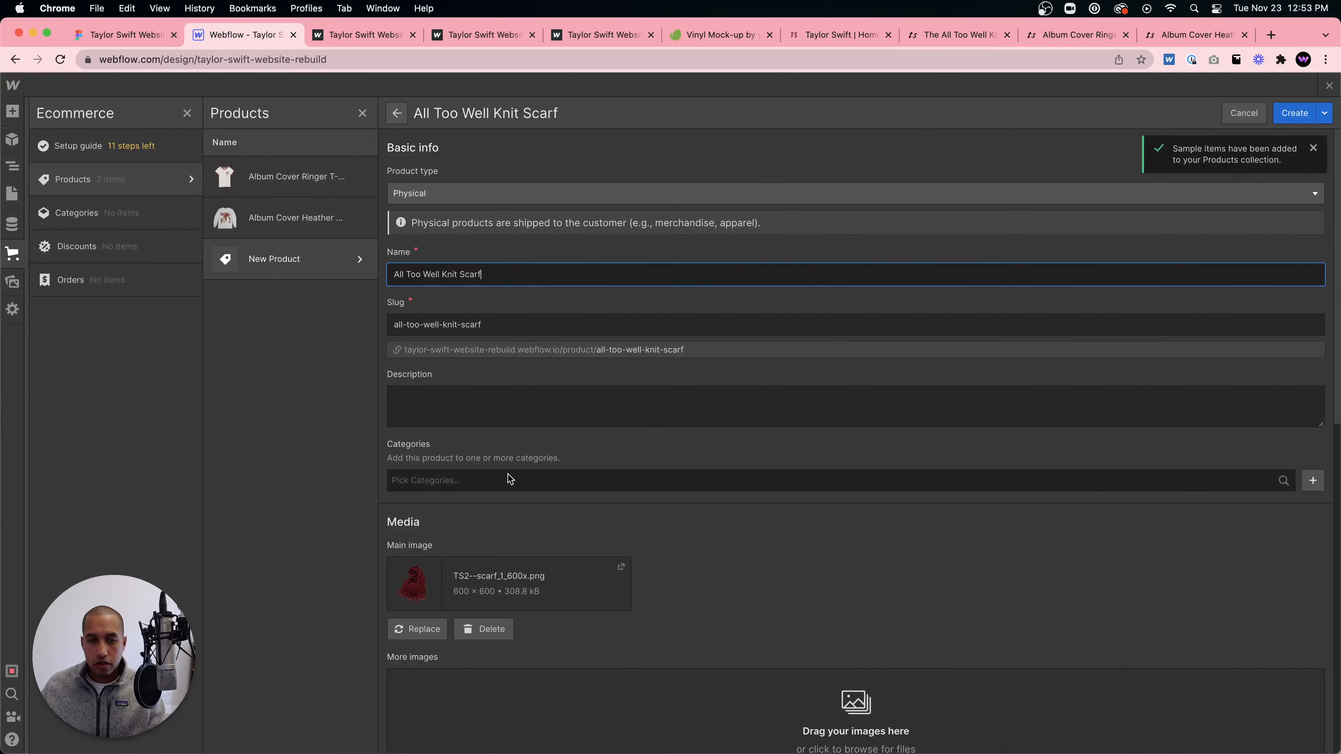
scroll(477, 308, "down", 8)
left_click(437, 407)
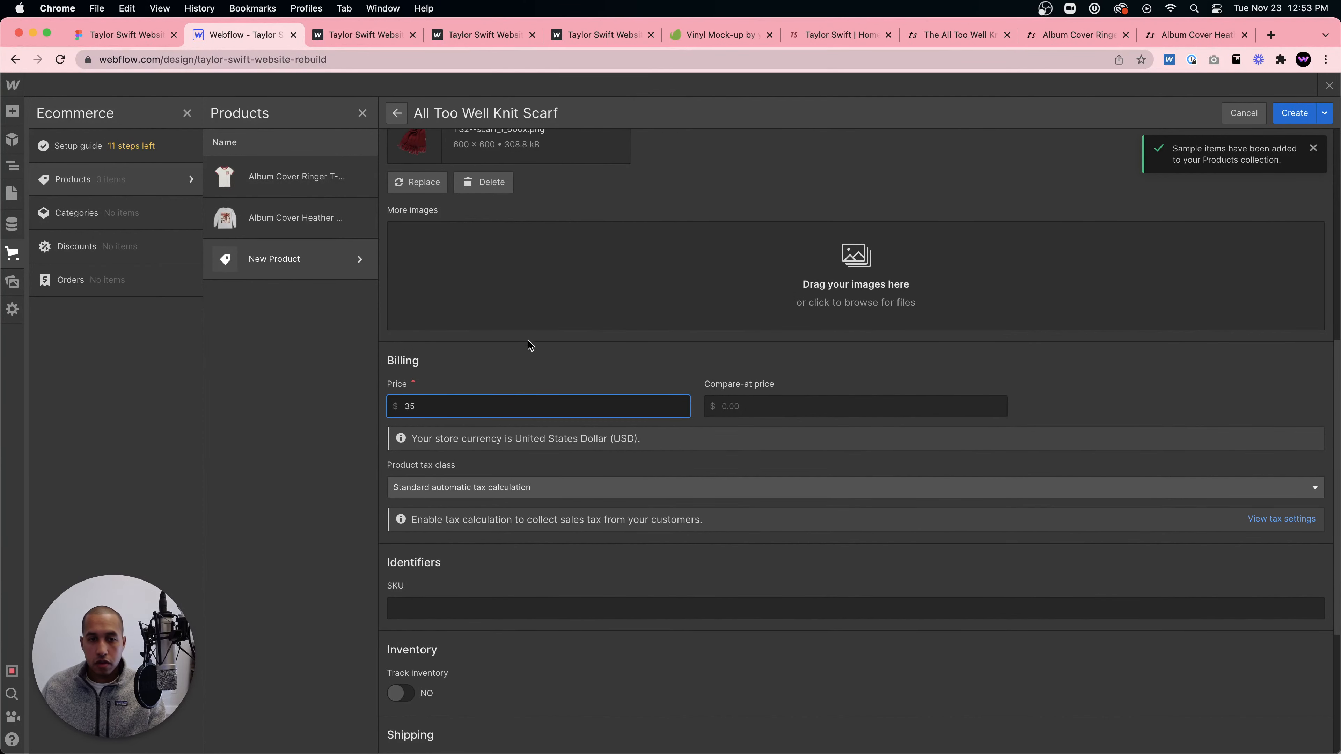
scroll(530, 344, "down", 5)
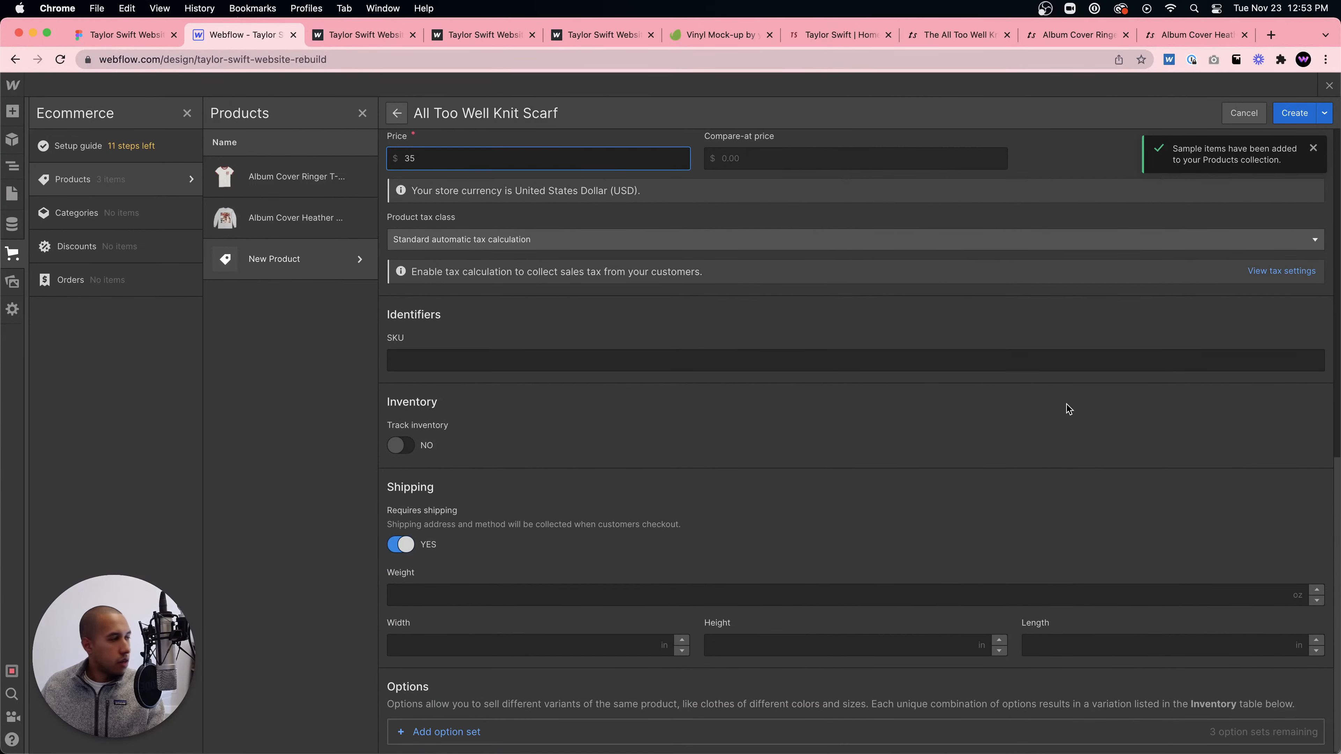
scroll(1067, 405, "up", 1)
scroll(1104, 338, "up", 9)
left_click(1284, 117)
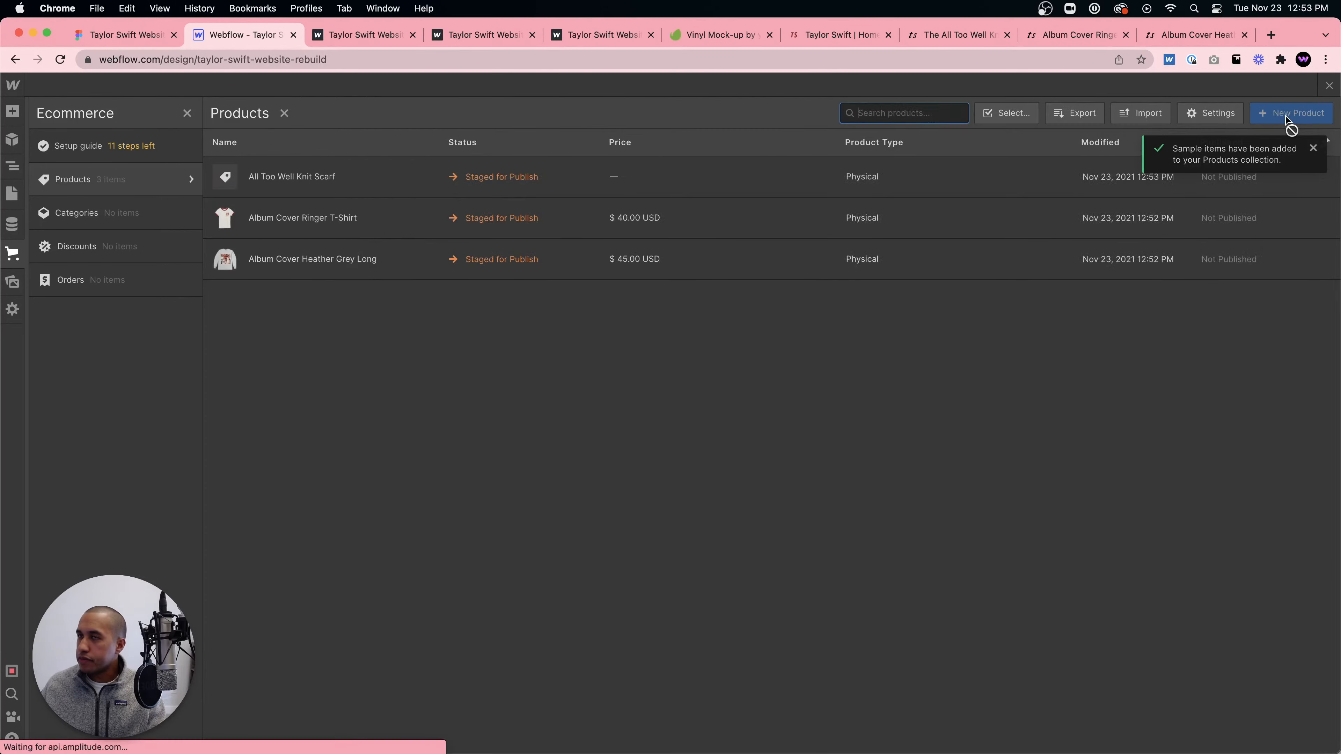
- Leave the ecommerce products for the page design and select the empty container in section-shop
left_click(1329, 87)
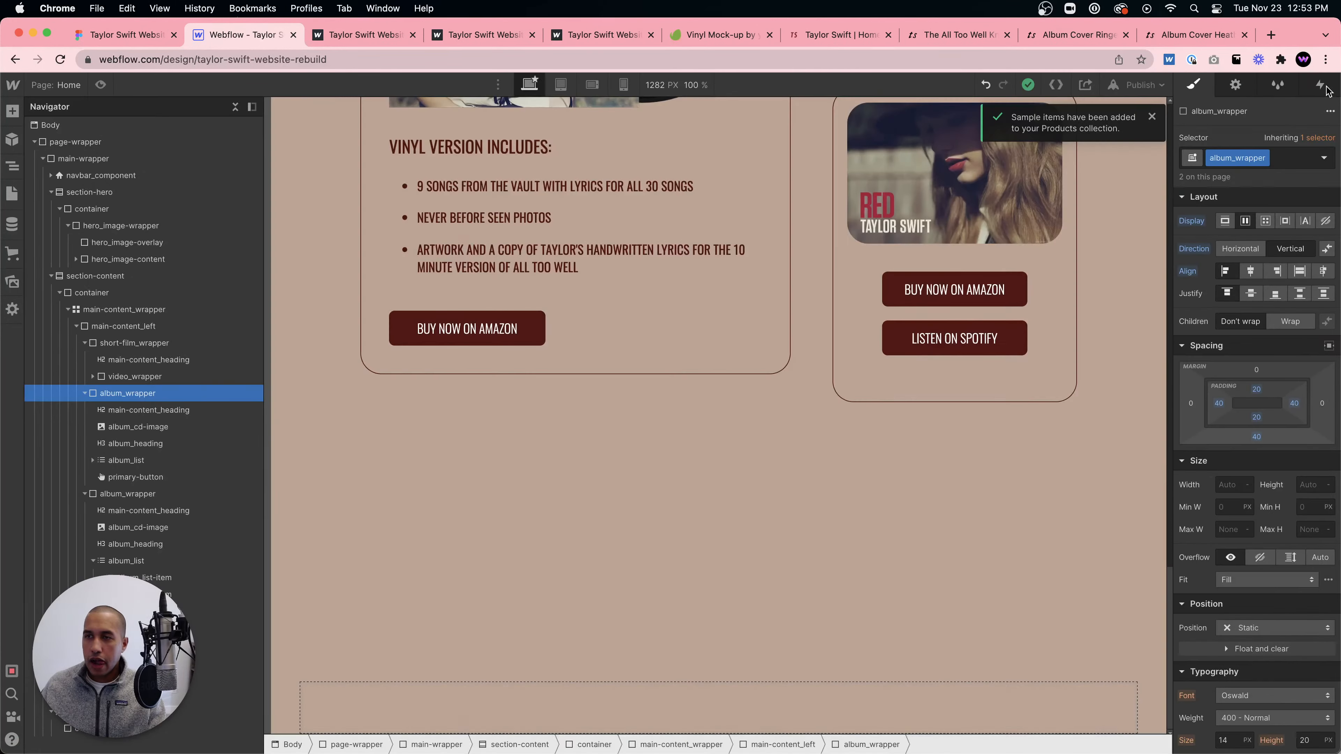
left_click(487, 690)
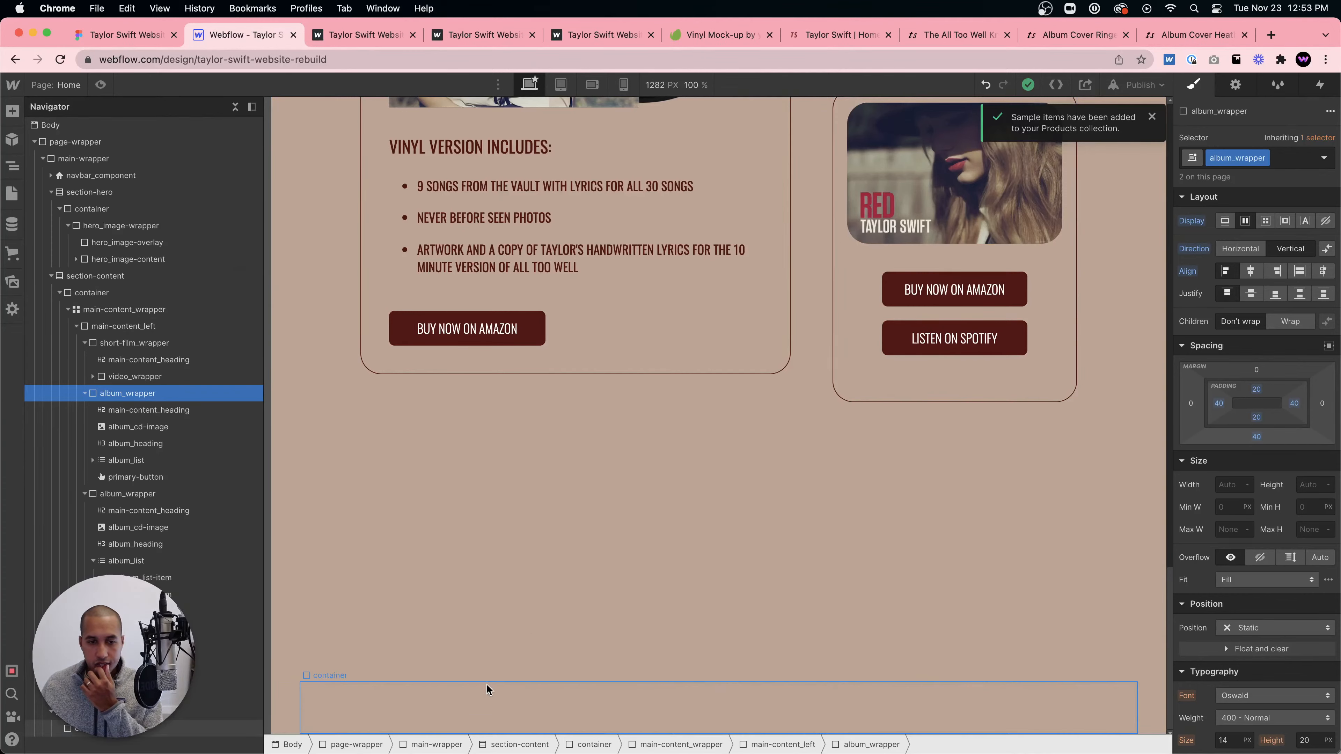
scroll(595, 458, "up", 5)
scroll(602, 441, "down", 5)
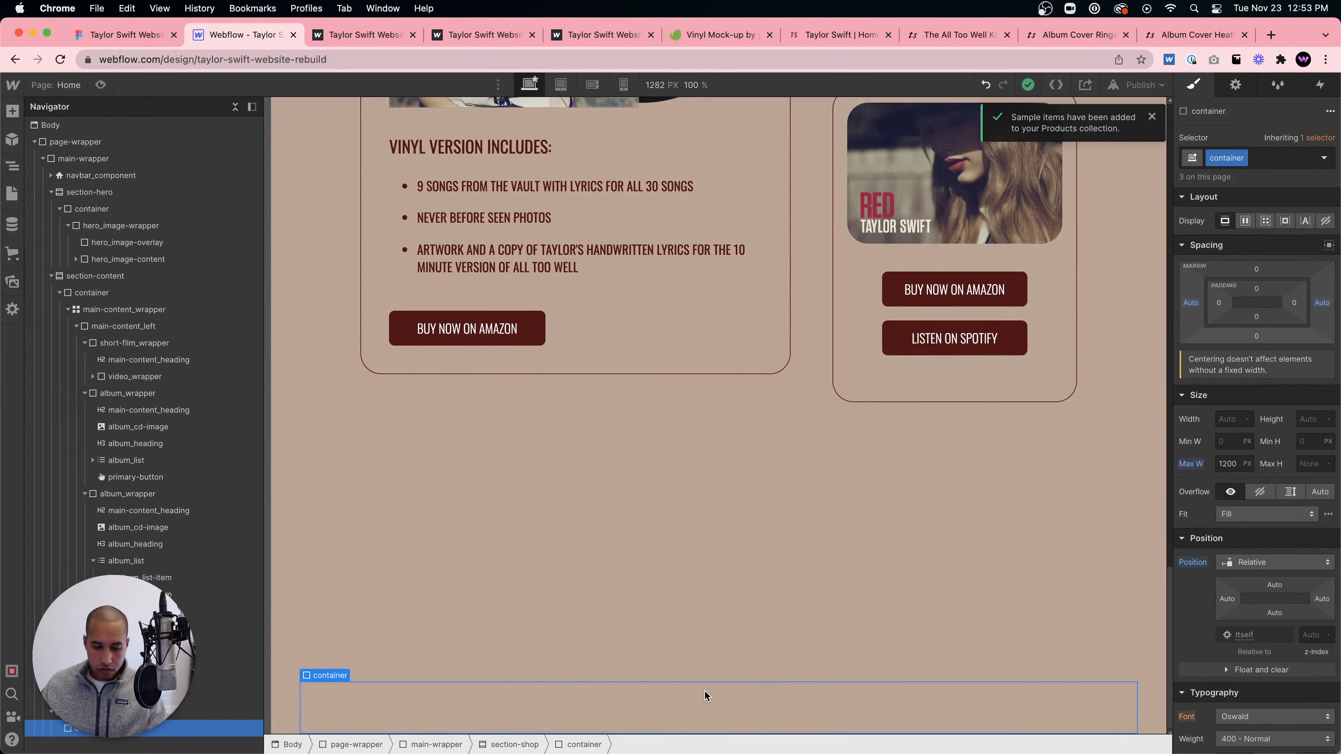
key("super+e")
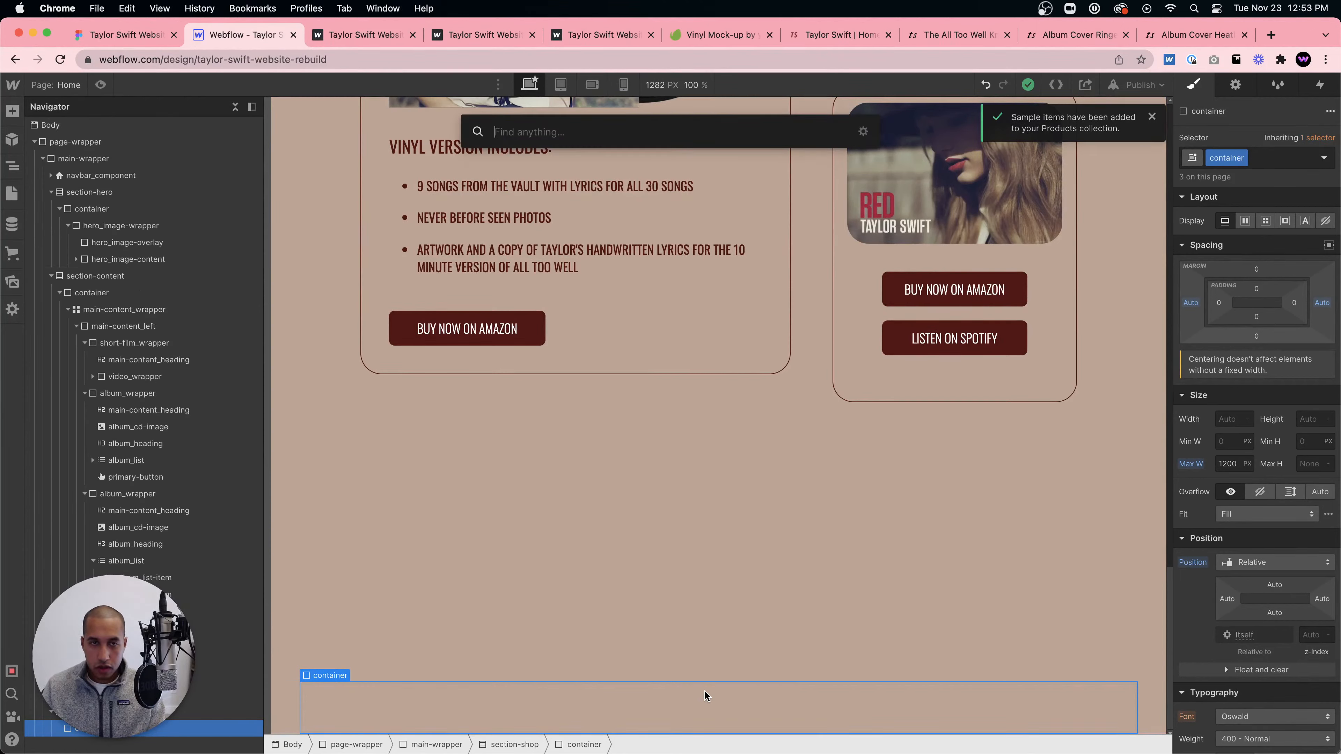
type("heading")
key("Return")
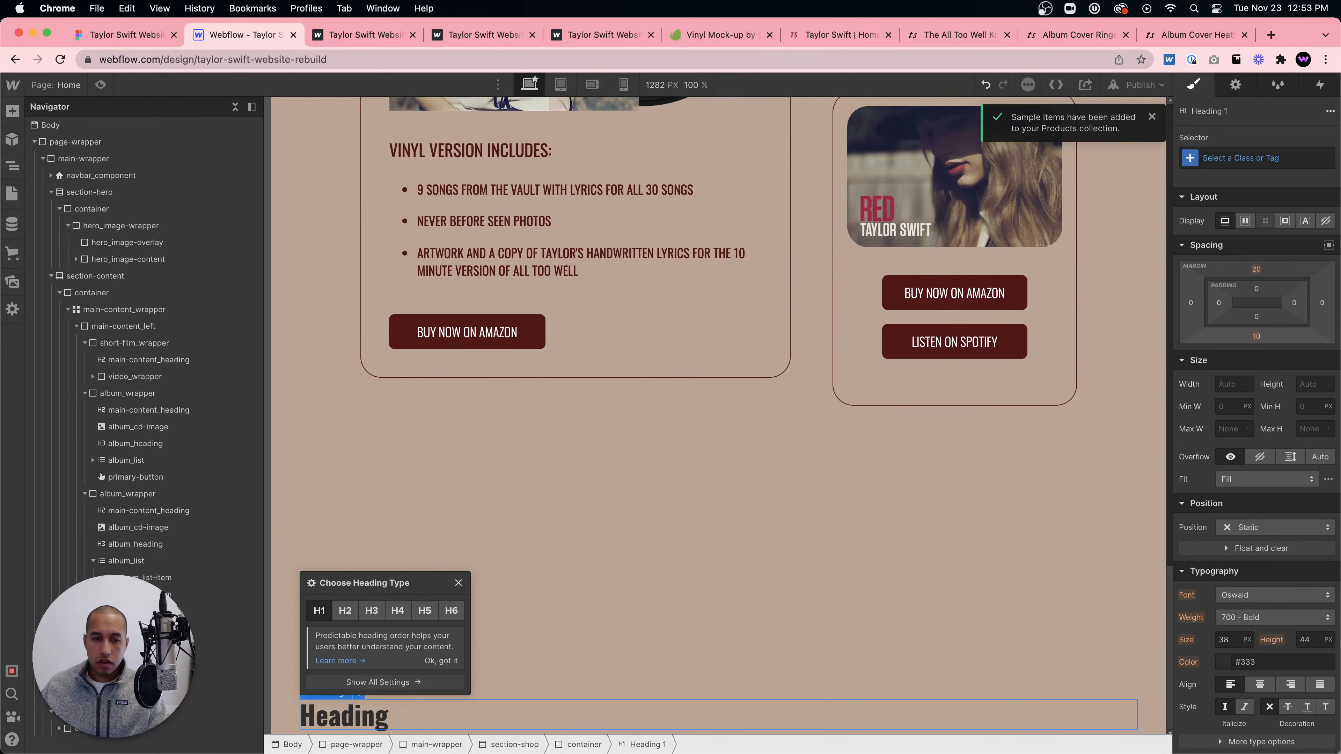
key("super+z")
- Add a div block inside the shop section's container and give it the class shop_wrapper
key("super+e")
type("div")
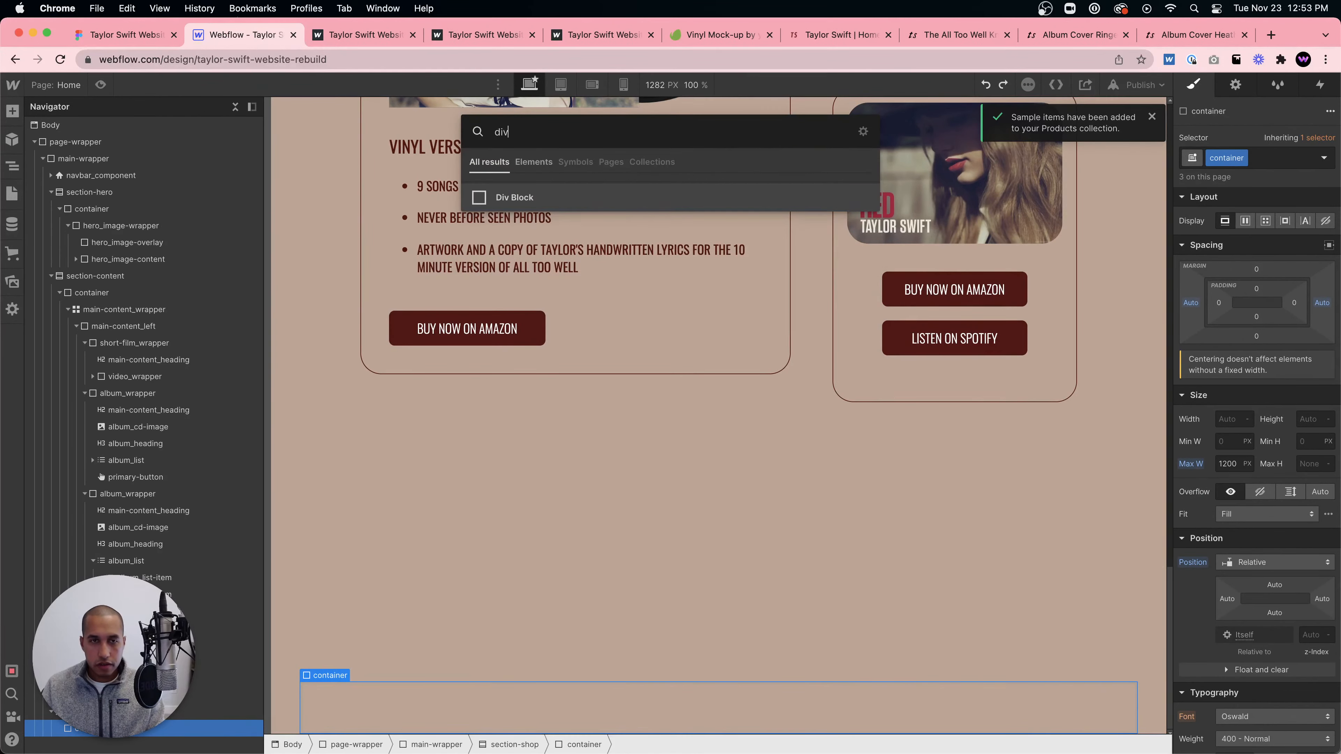
key("Return")
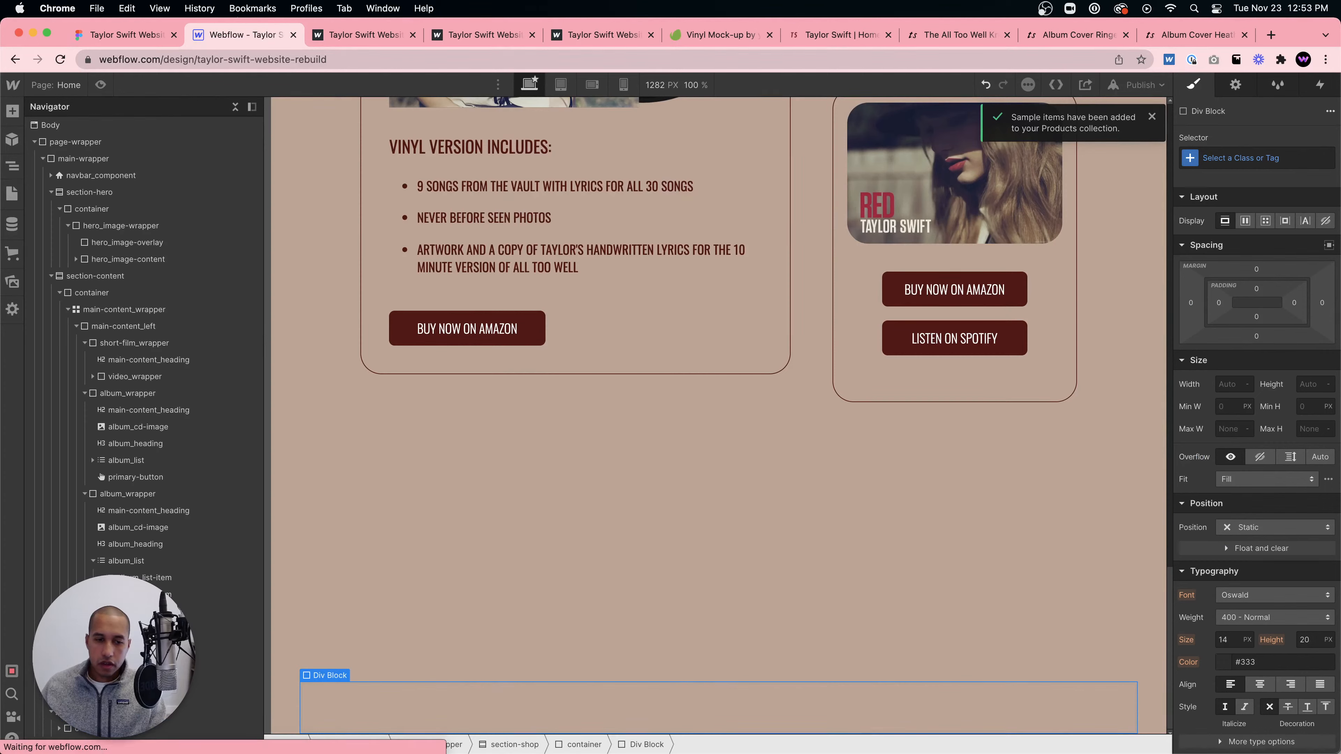
key("super+Return")
type("shop_wrapper")
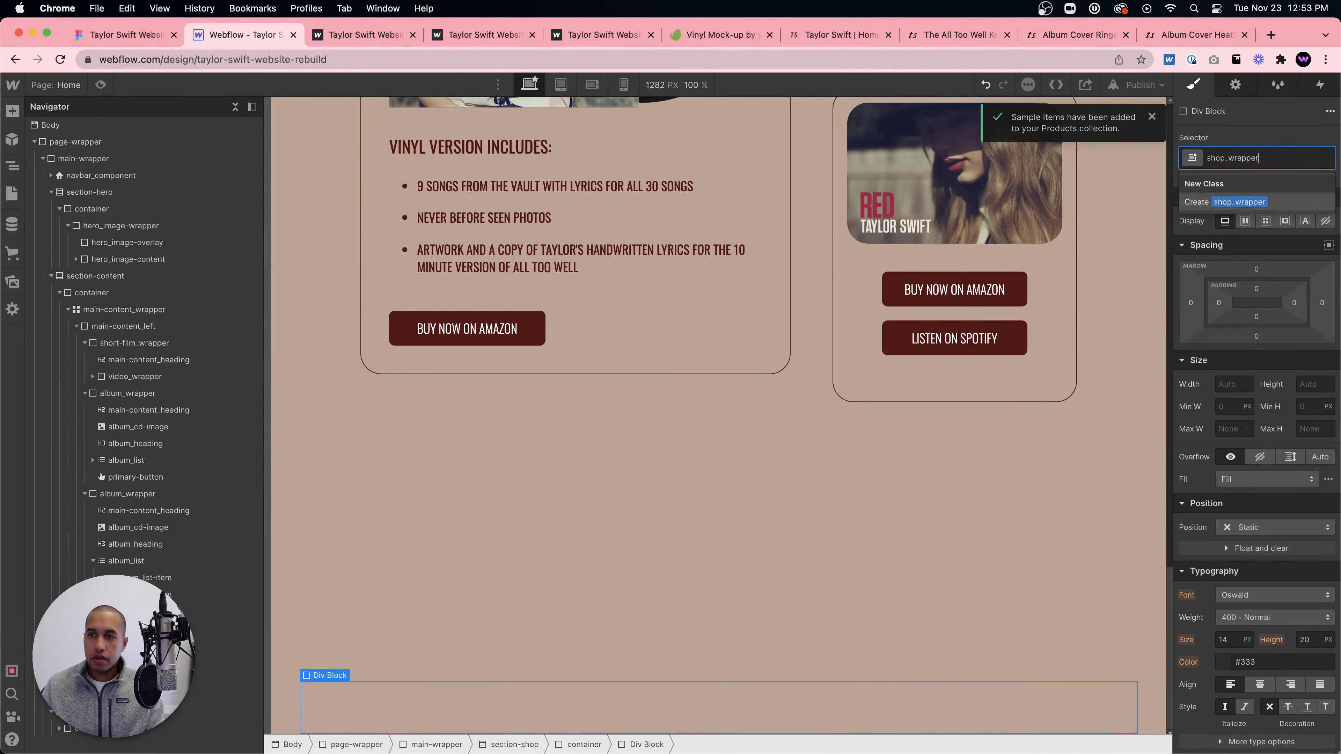
key("Return")
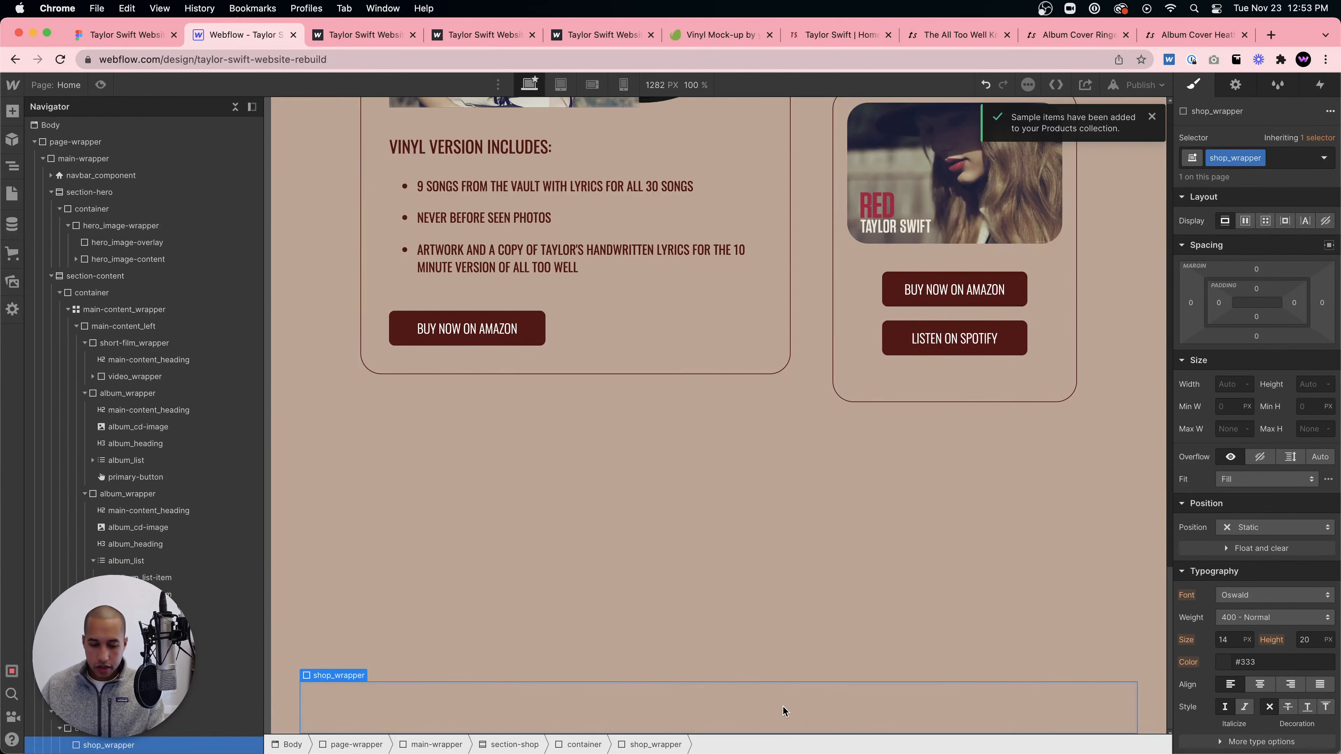
- Add an H2 heading inside shop_wrapper with the text "SHOP MERCHANDISE"
key("super+e")
type("heading")
key("Return")
left_click(345, 611)
double_click(473, 716)
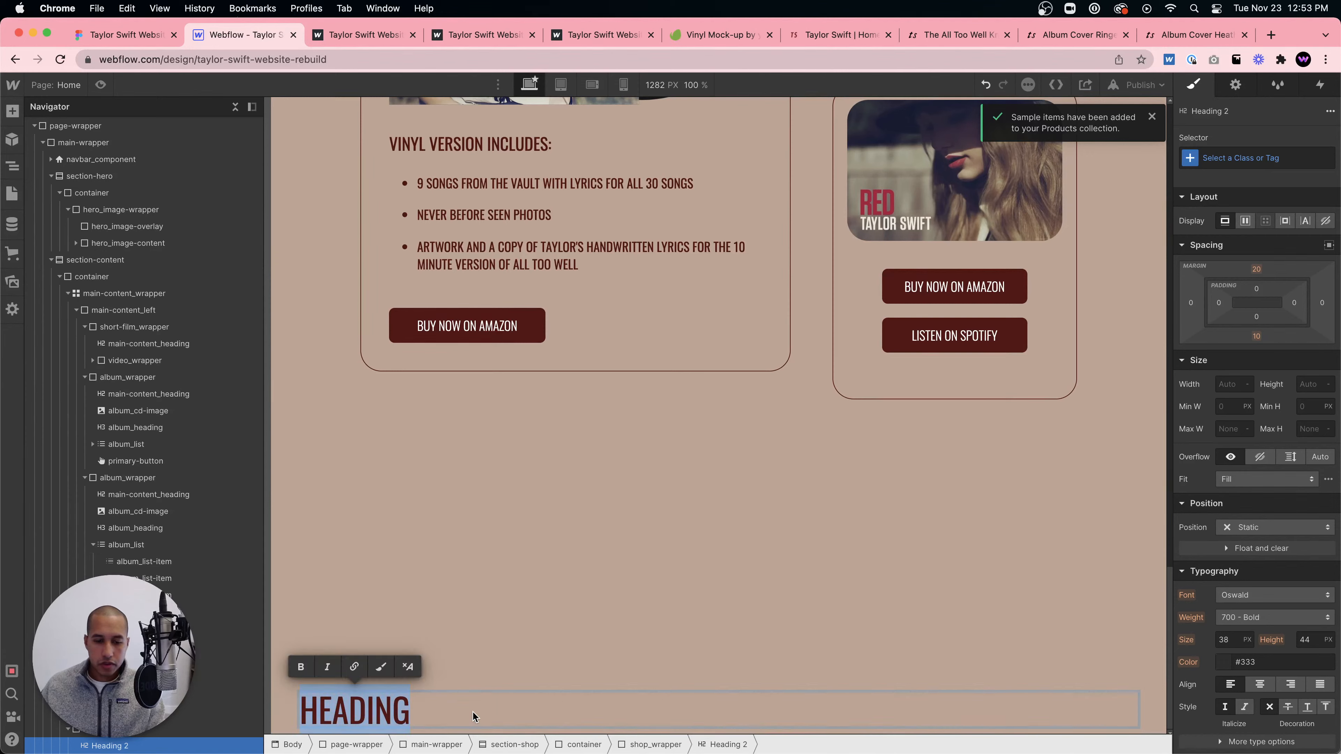
type("SHOP MERCHAN")
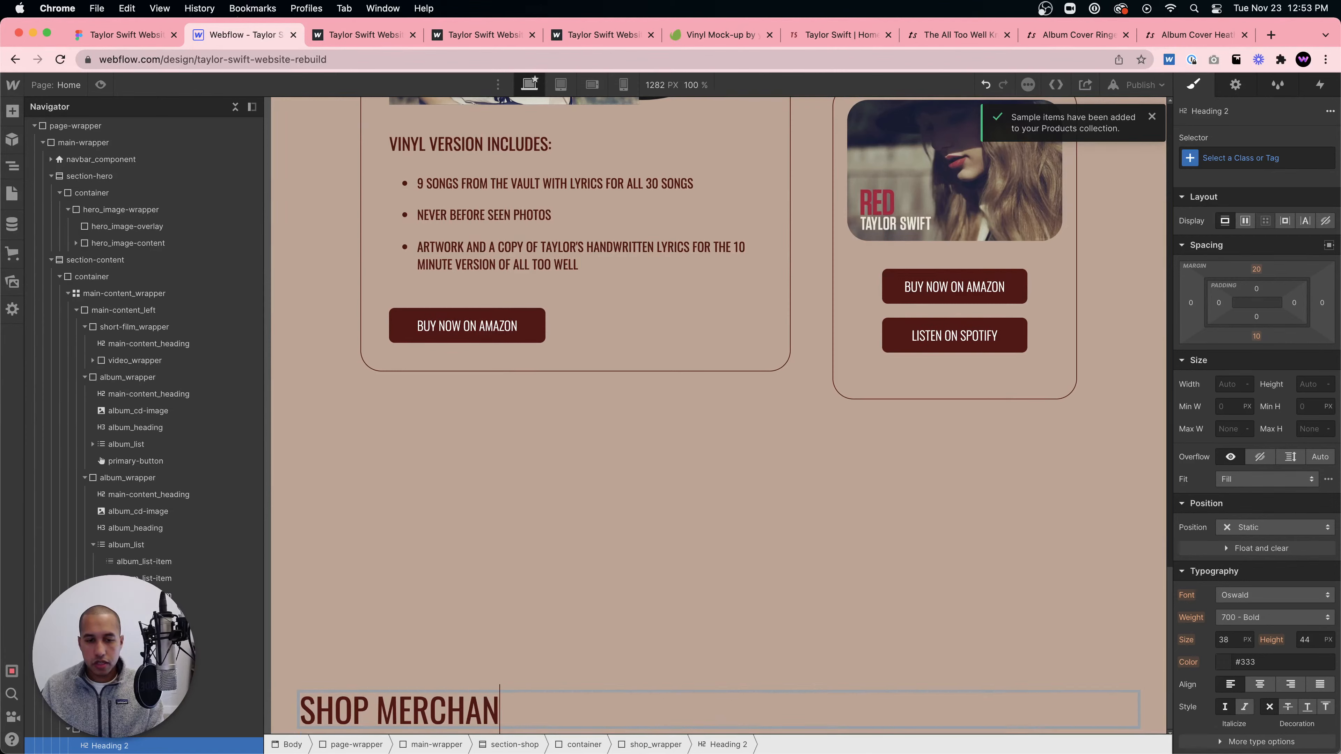
type("DISE")
key("Escape")
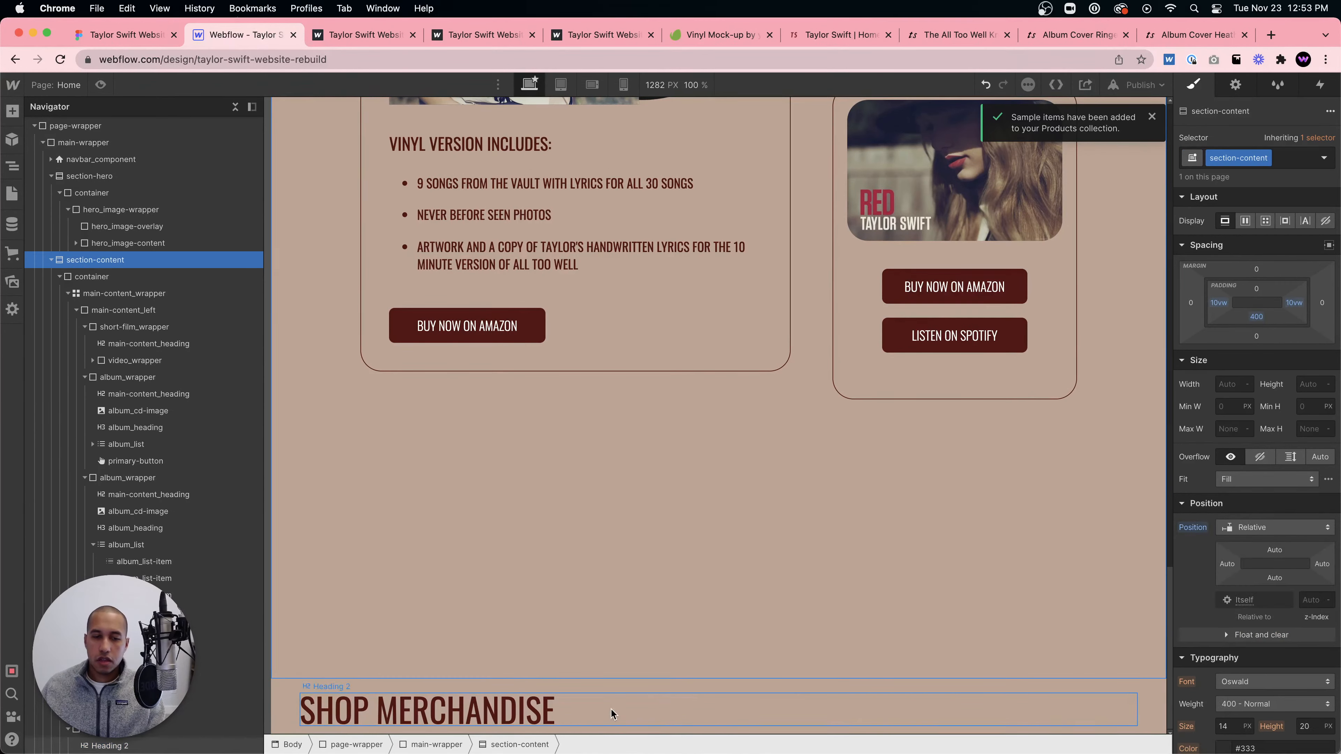
- Give the Shop Merchandise heading the new class shop_heading
left_click(1239, 158)
type("sh")
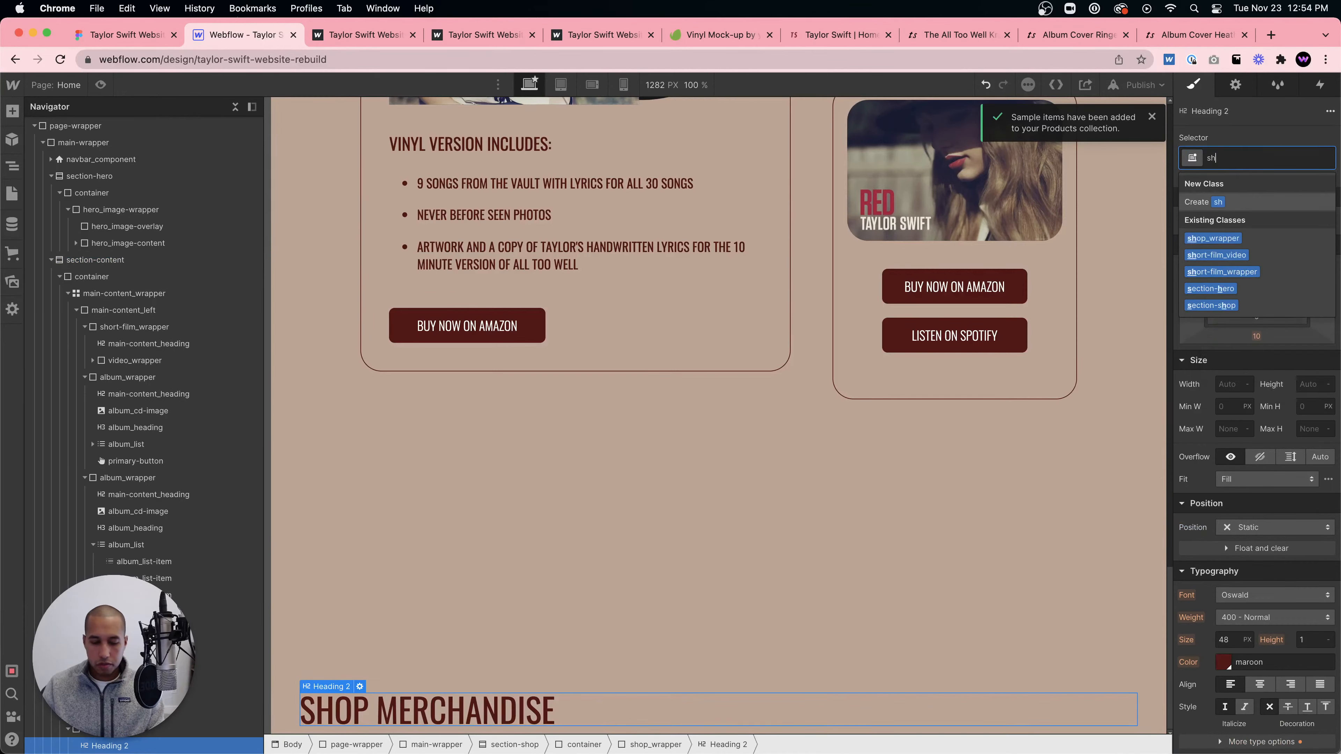
type("op_heading")
key("Return")
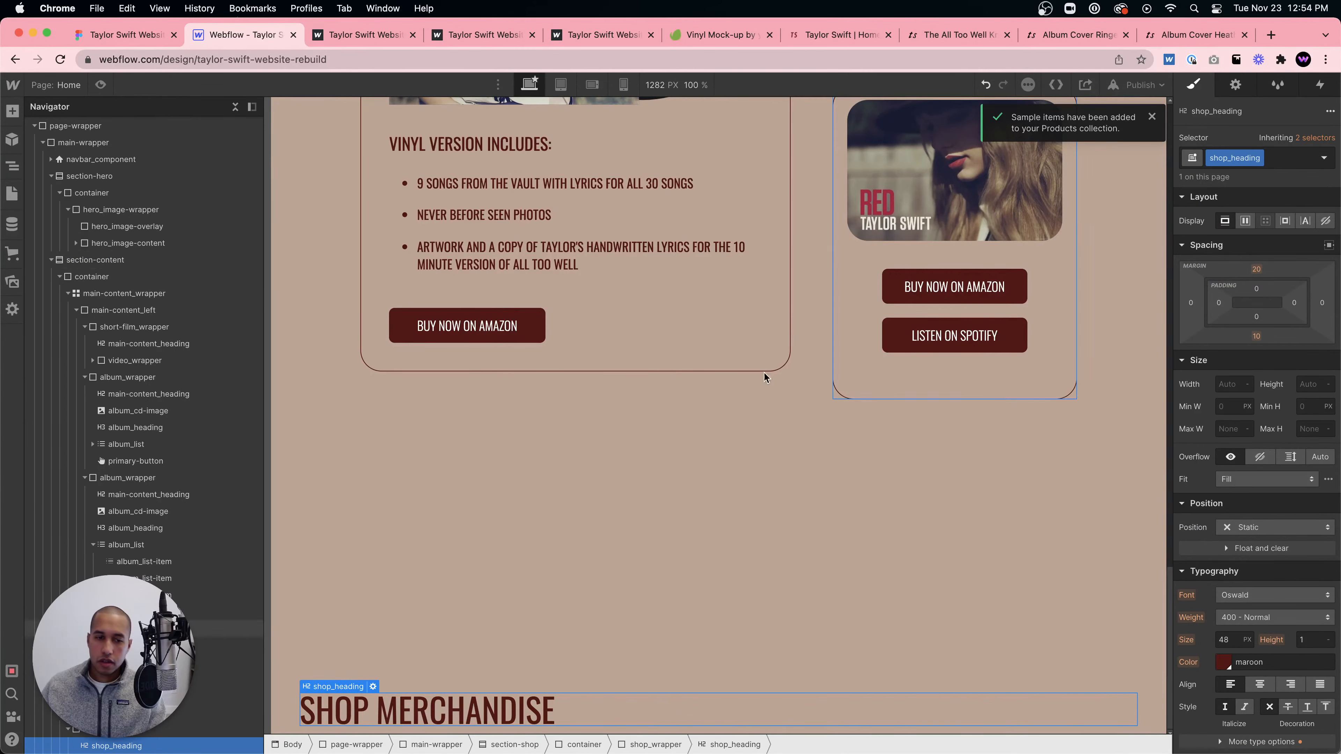
- Set the bottom padding of section-shop to 100 px
left_click(285, 706)
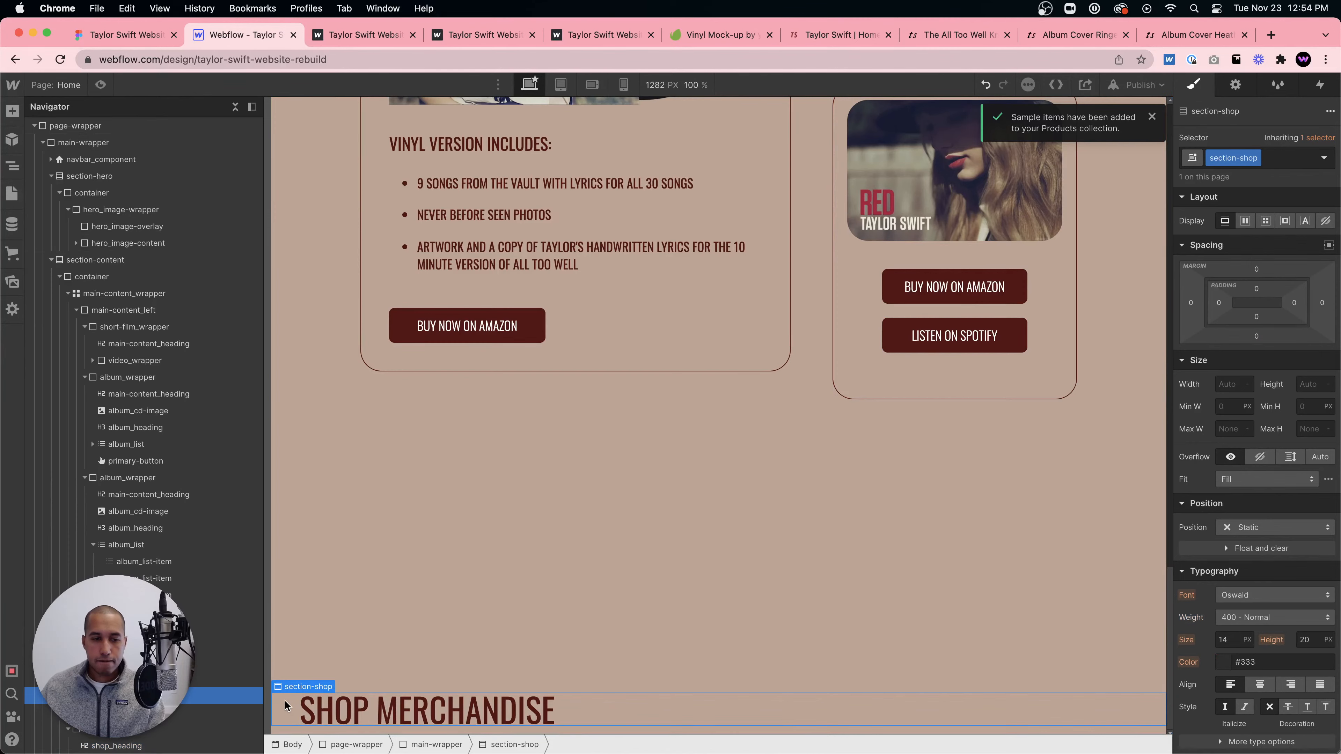
mouse_move(1258, 316)
left_mouse_down()
mouse_move(1260, 375)
mouse_move(1258, 301)
left_mouse_up()
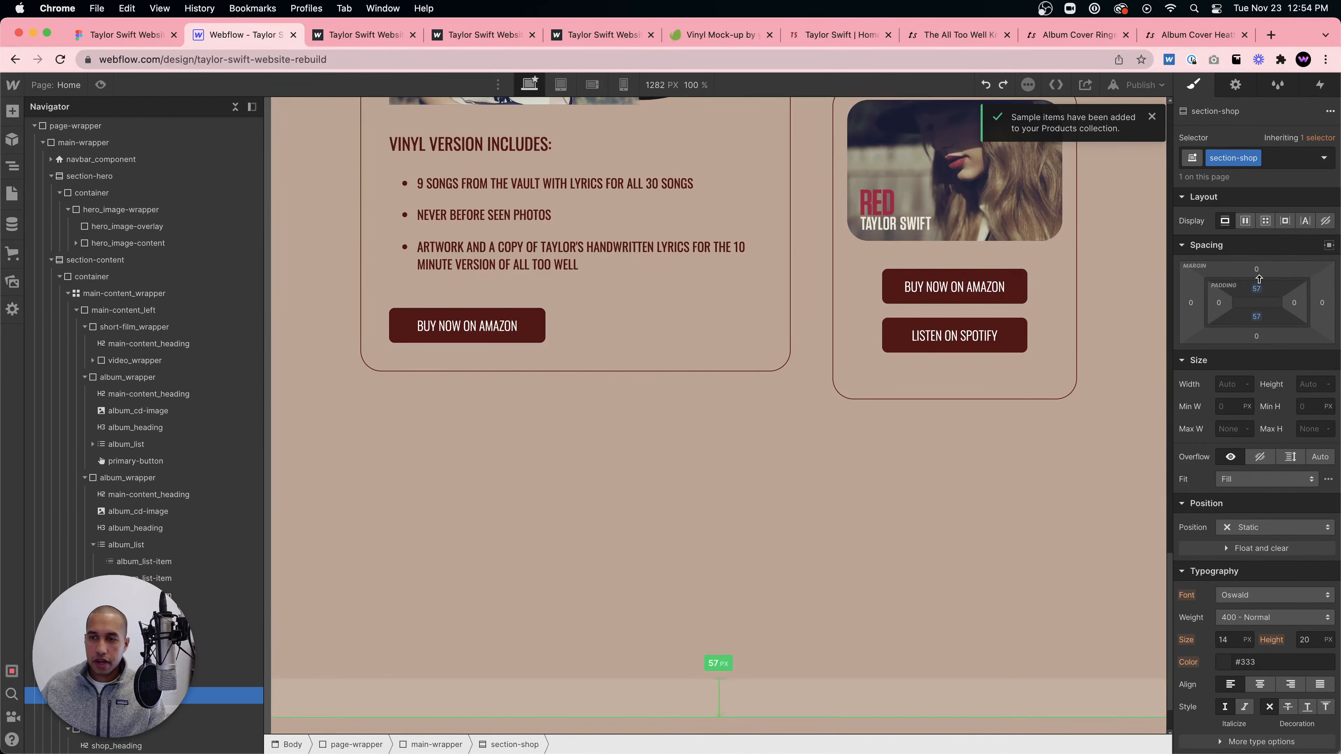
left_click(1257, 316)
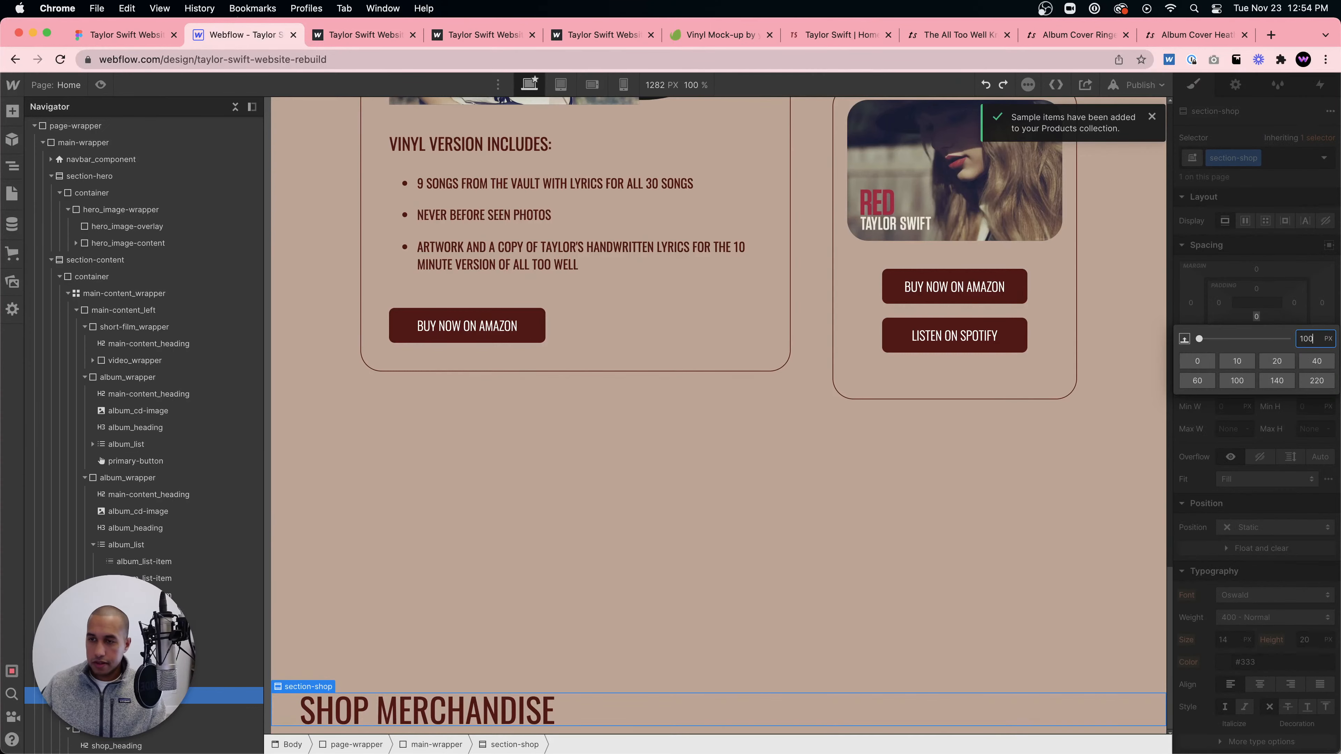
type("100")
key("Return")
- Center-align the text of the Shop Merchandise heading
scroll(997, 412, "down", 2)
left_click(1109, 642)
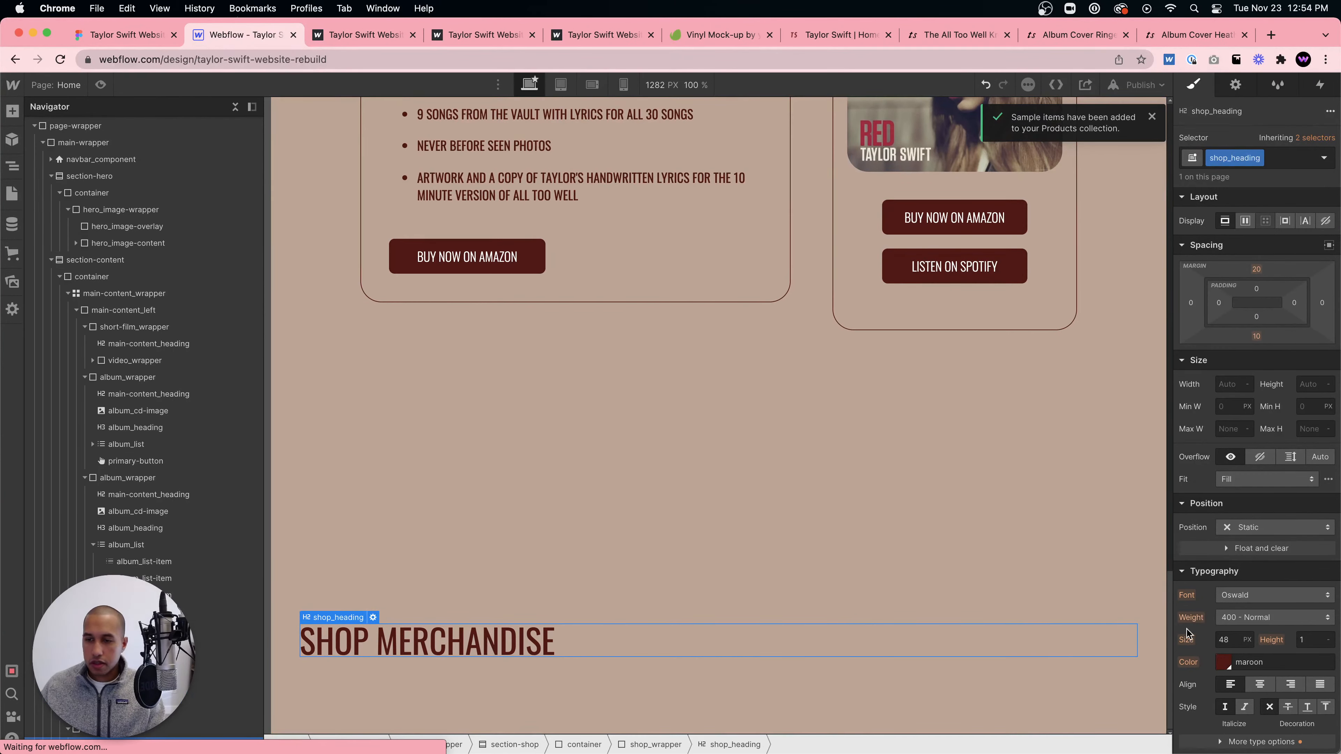
scroll(1267, 476, "down", 3)
left_click(1261, 555)
left_click(793, 591)
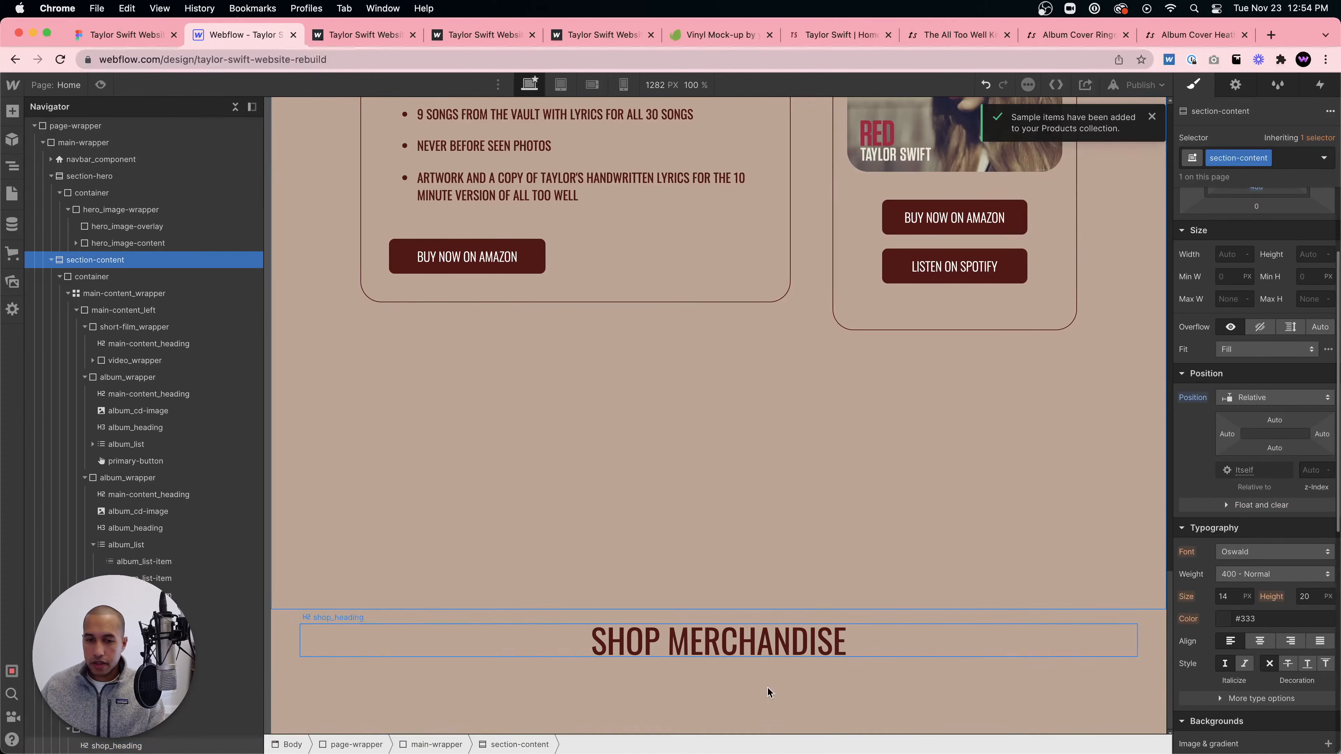
- Insert a Collection List in section-shop below the heading and set its source to Products
left_click(758, 694)
key("super+k")
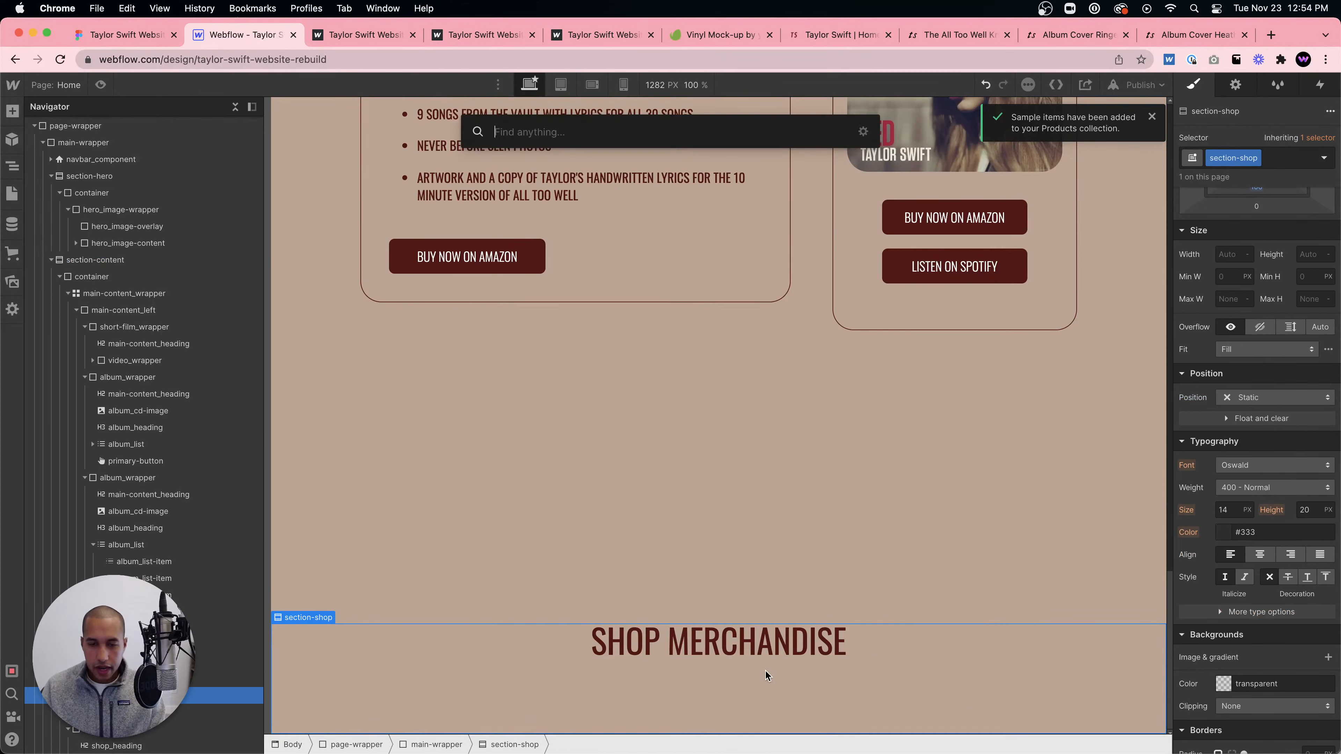
type("collection l")
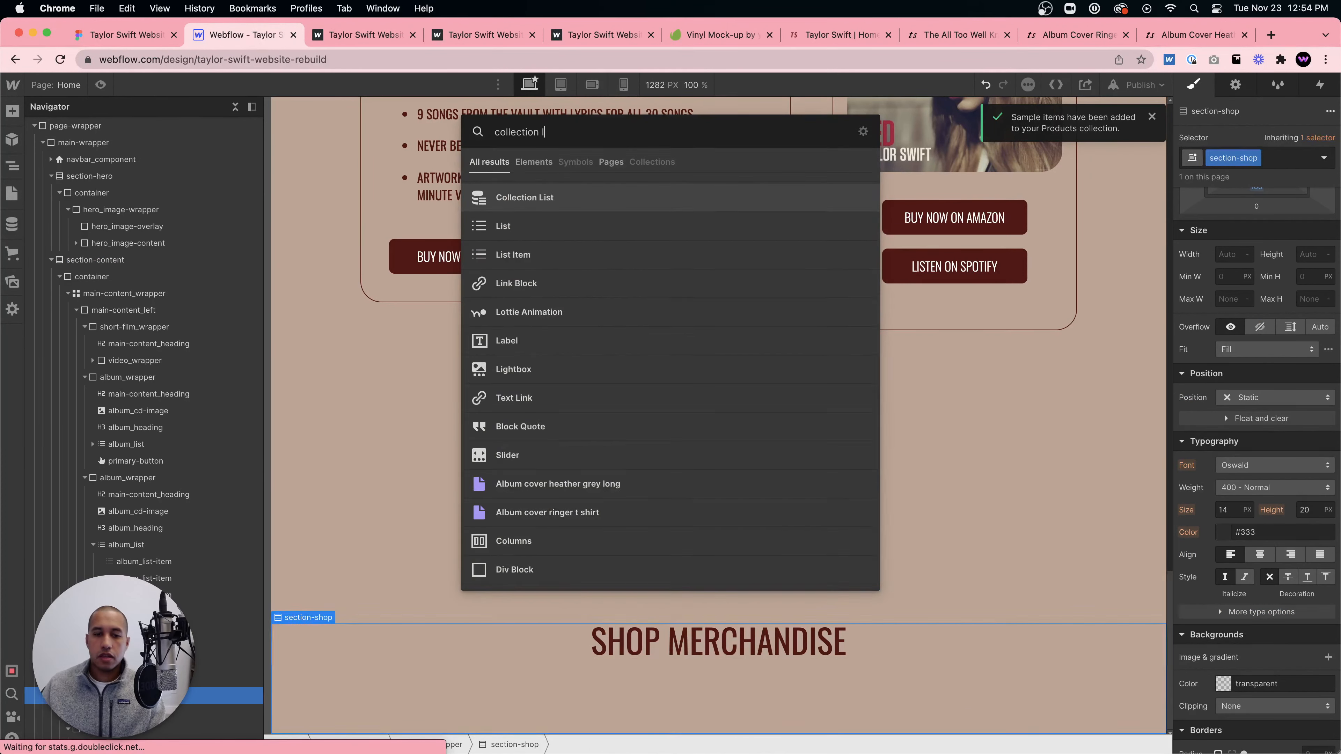
key("Return")
left_click(359, 627)
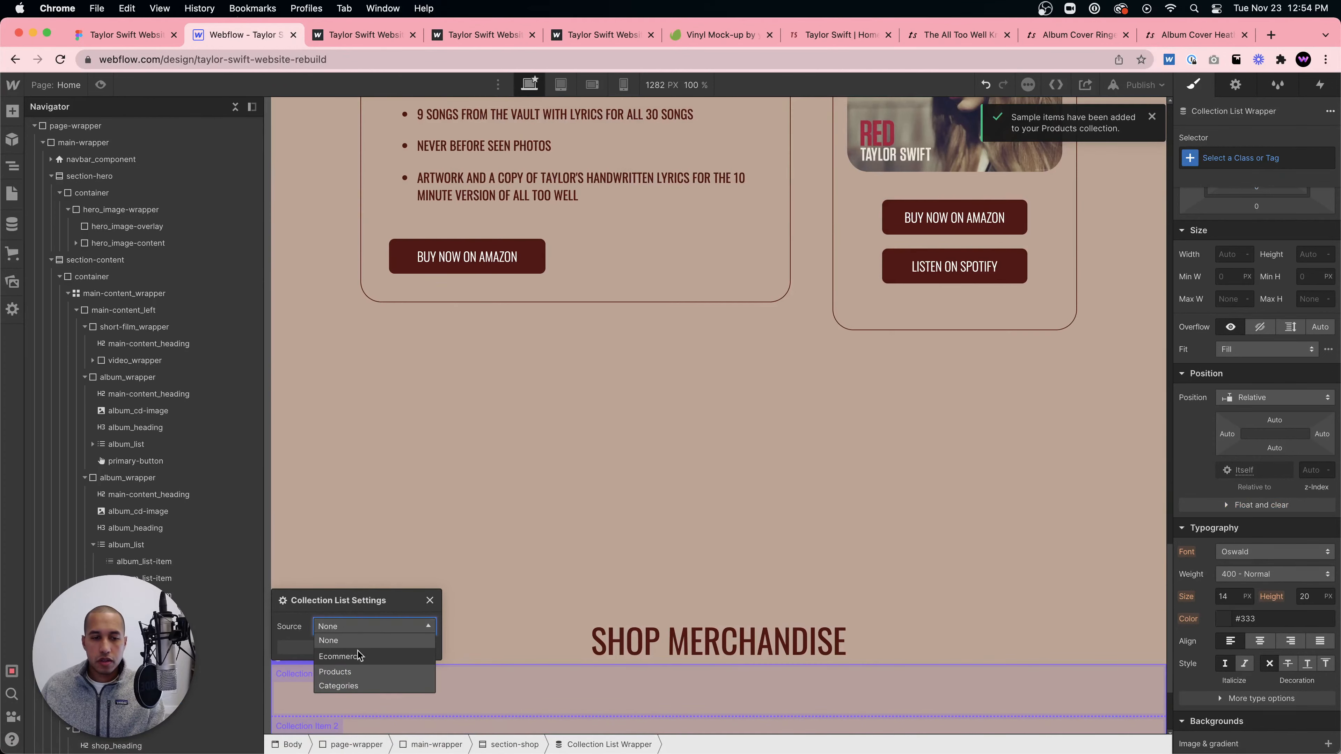
left_click(335, 671)
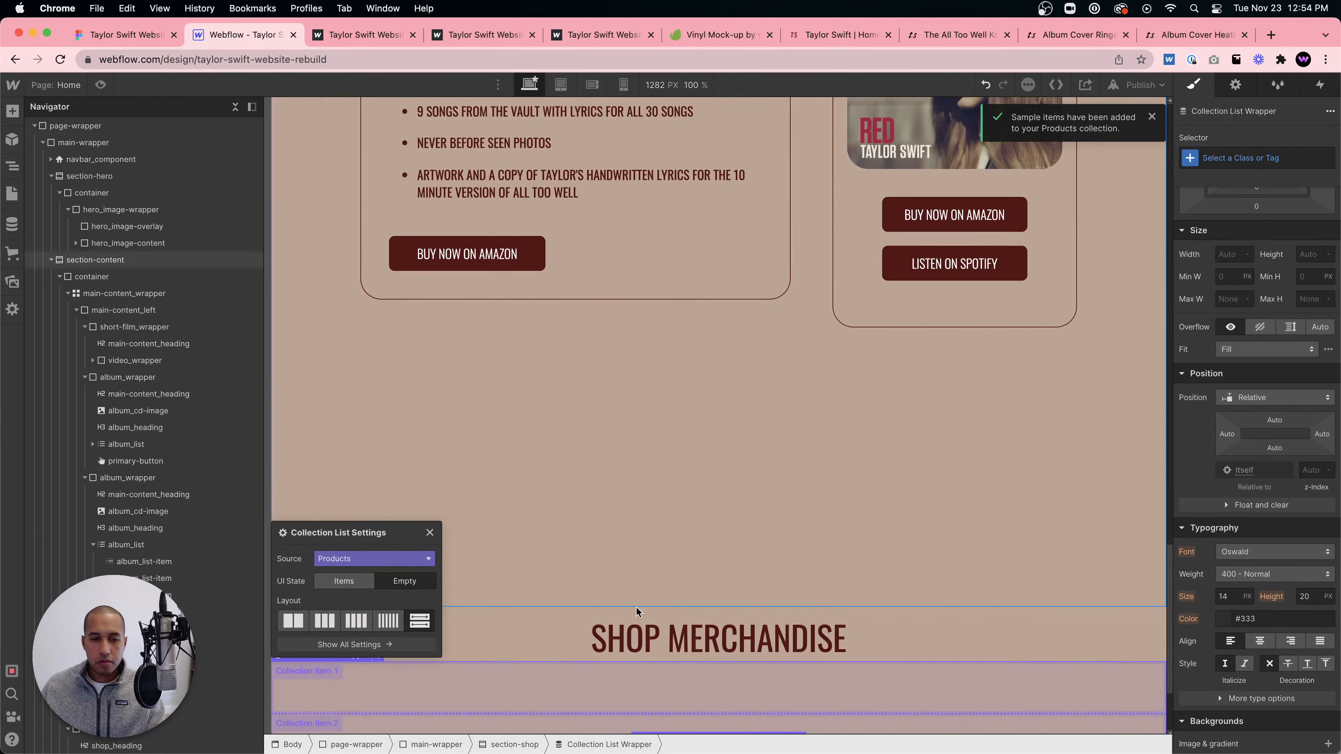
- Insert an Image inside the first collection item and take its picture from the Products field Main Image
left_click(621, 578)
scroll(569, 575, "down", 3)
left_click(445, 541)
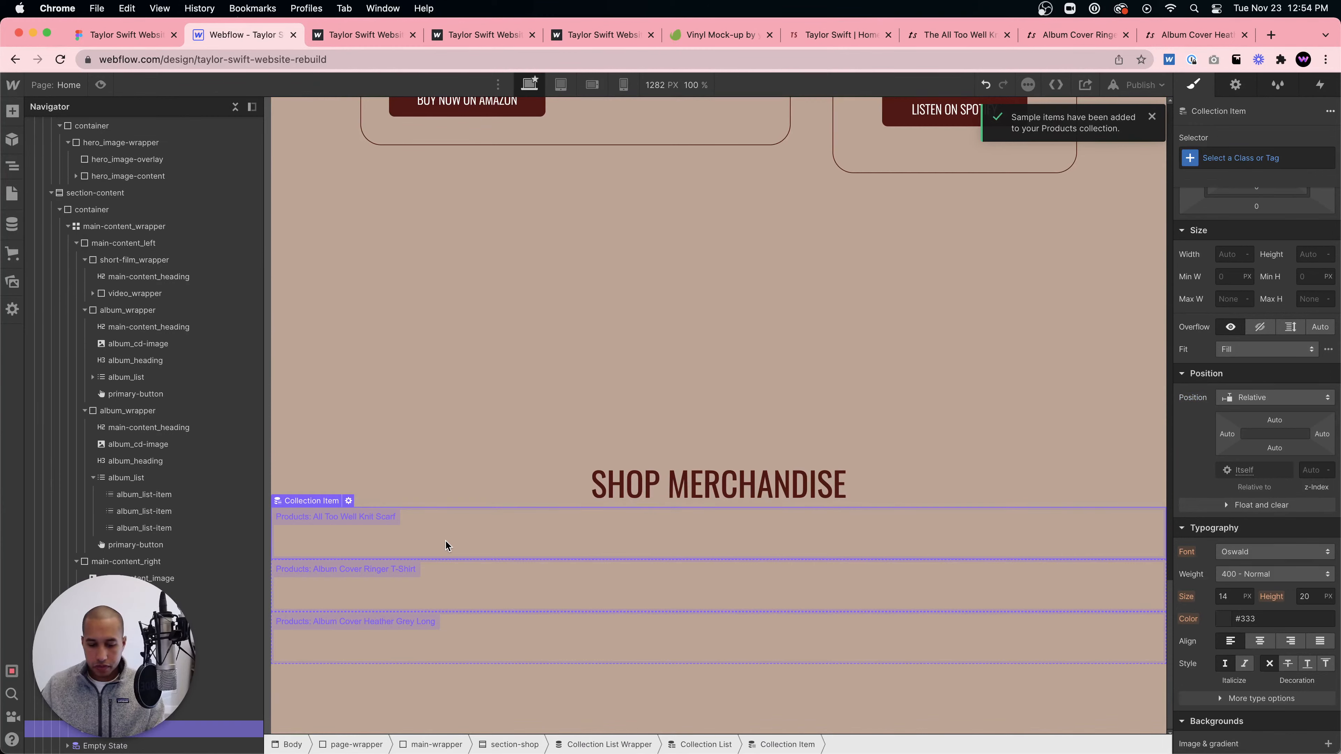
key("super+e")
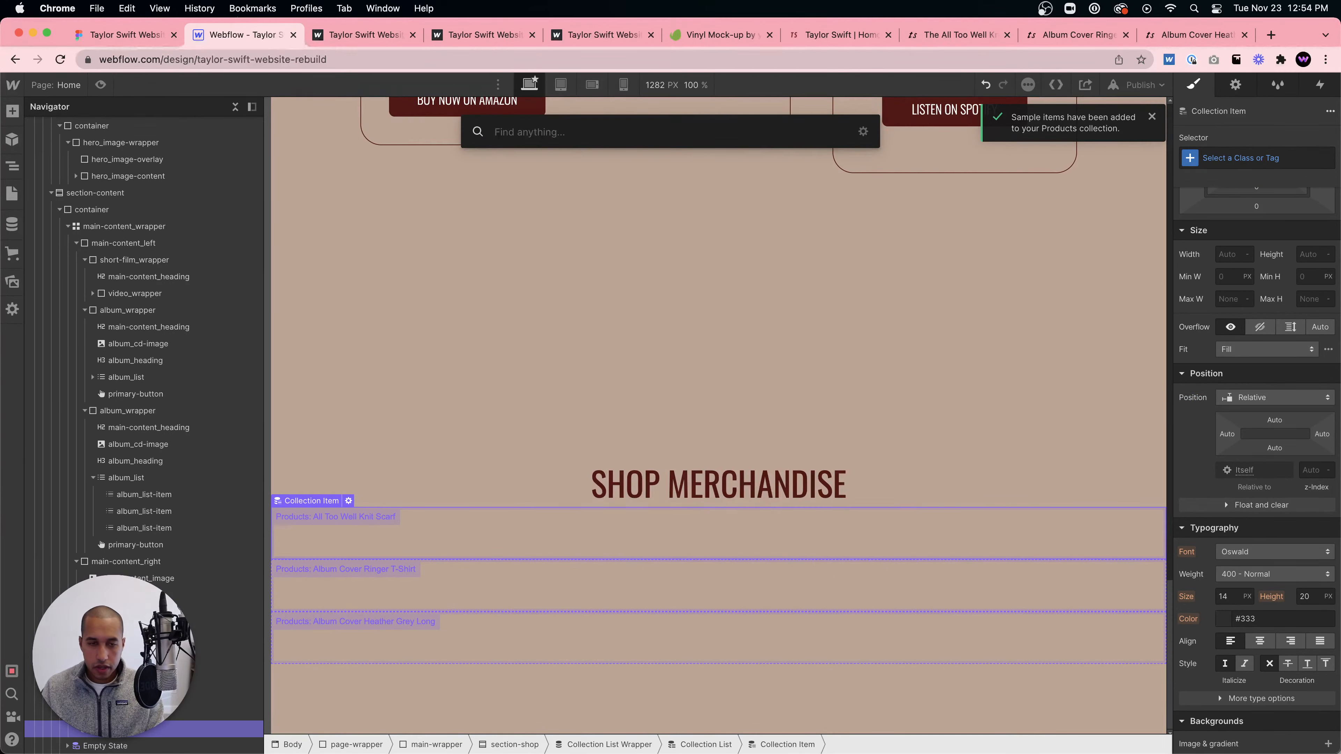
type("image")
key("Return")
left_click(287, 419)
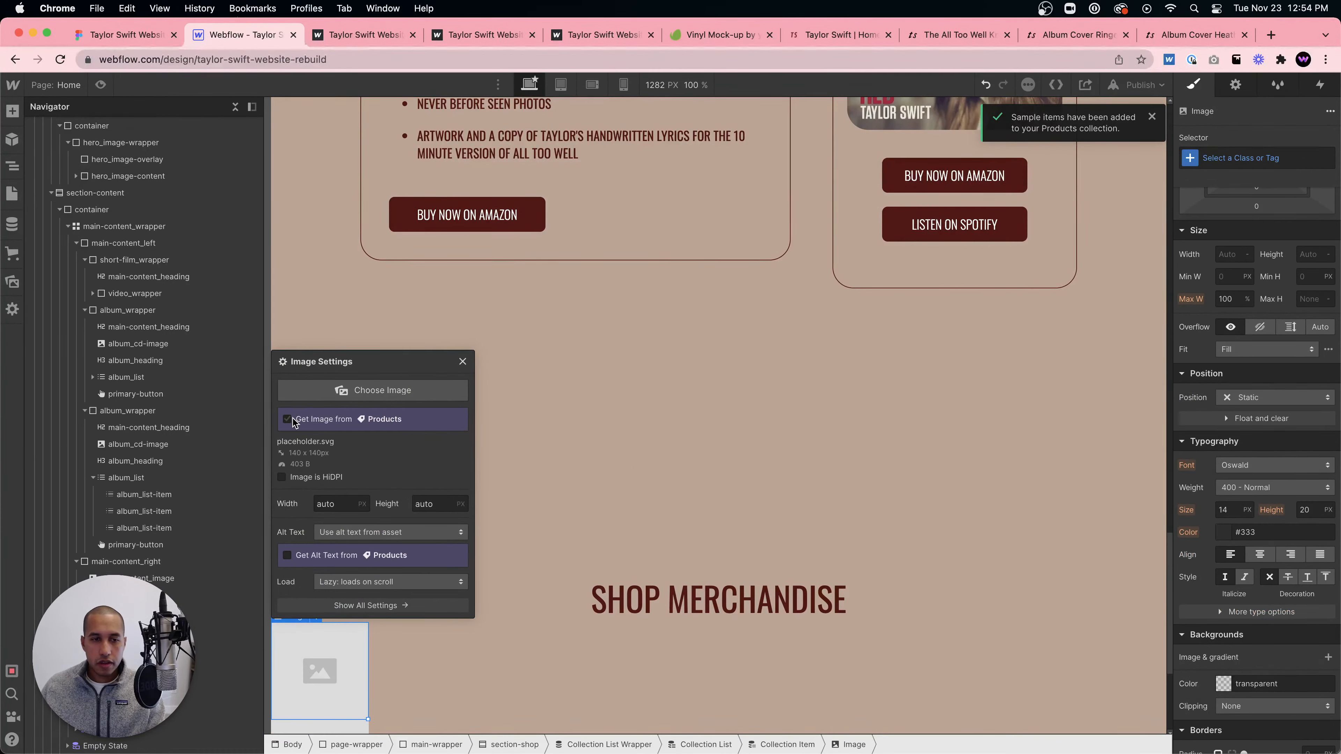
left_click(326, 437)
left_click(319, 482)
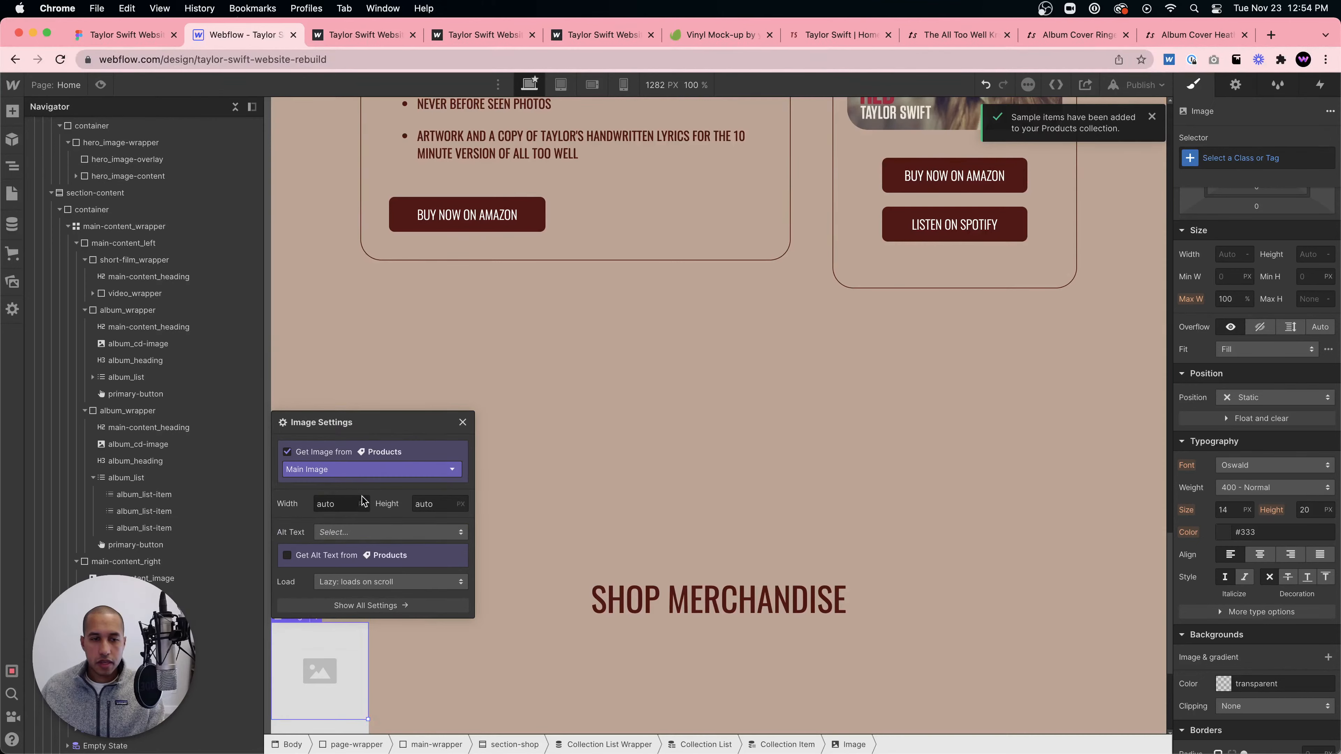
left_click(523, 512)
- Set the width and height of the product image to 300 px each
scroll(619, 554, "down", 10)
left_click(510, 330)
scroll(515, 334, "up", 5)
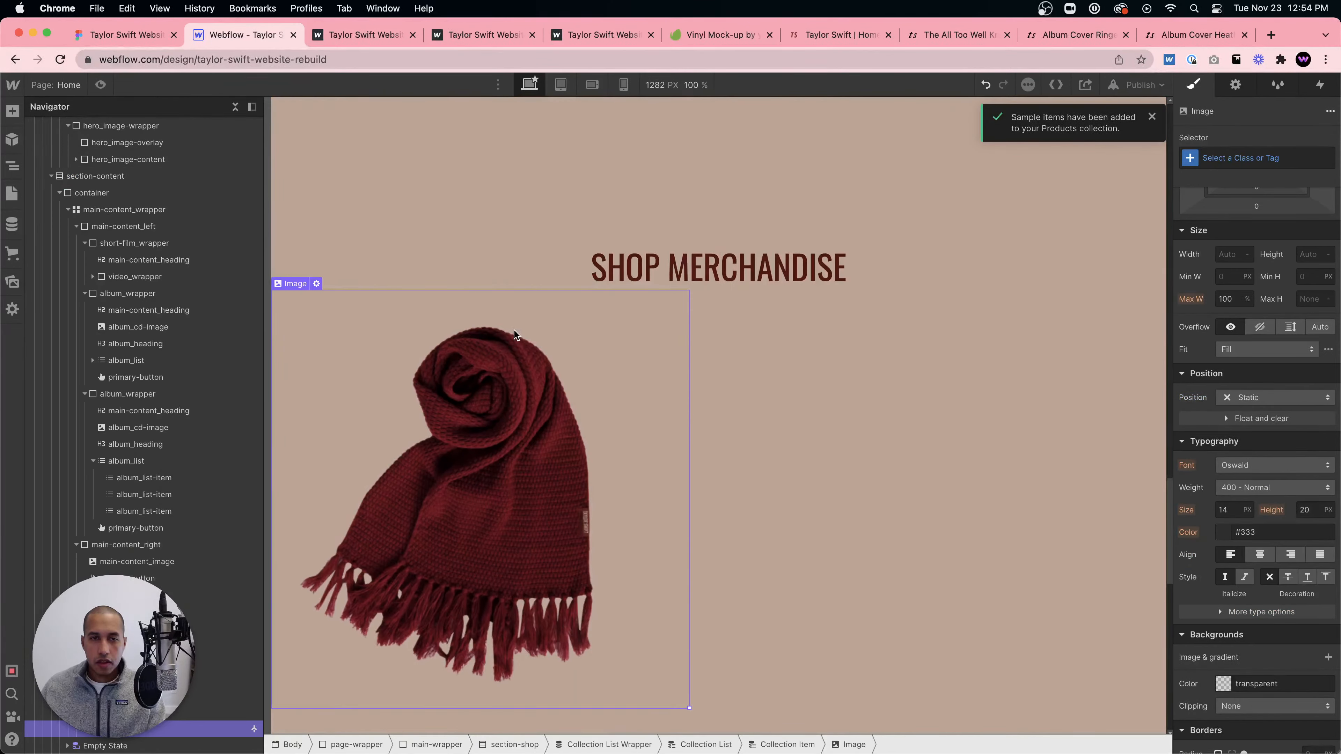
left_click(1227, 254)
type("300")
key("Tab")
type("3")
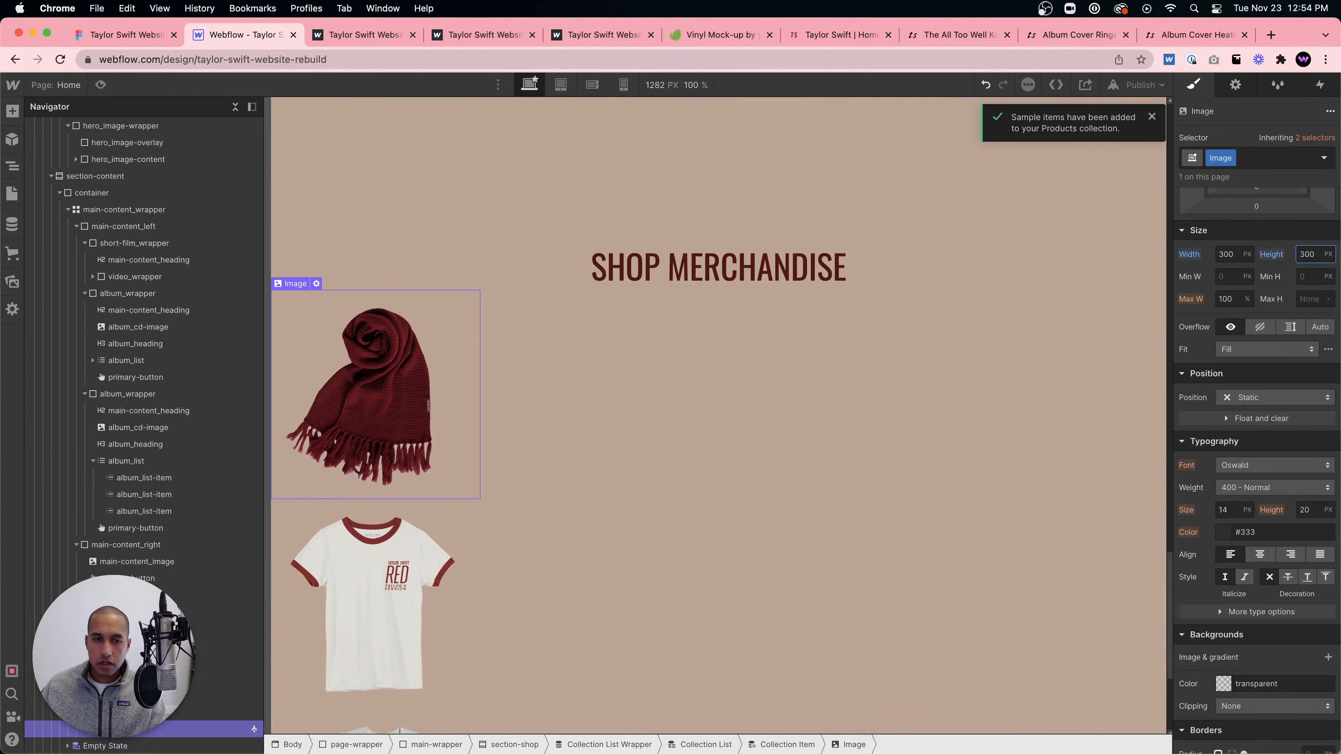
- Give the Collection List the new class shop_collection-list and set its display to Grid
left_click(138, 695)
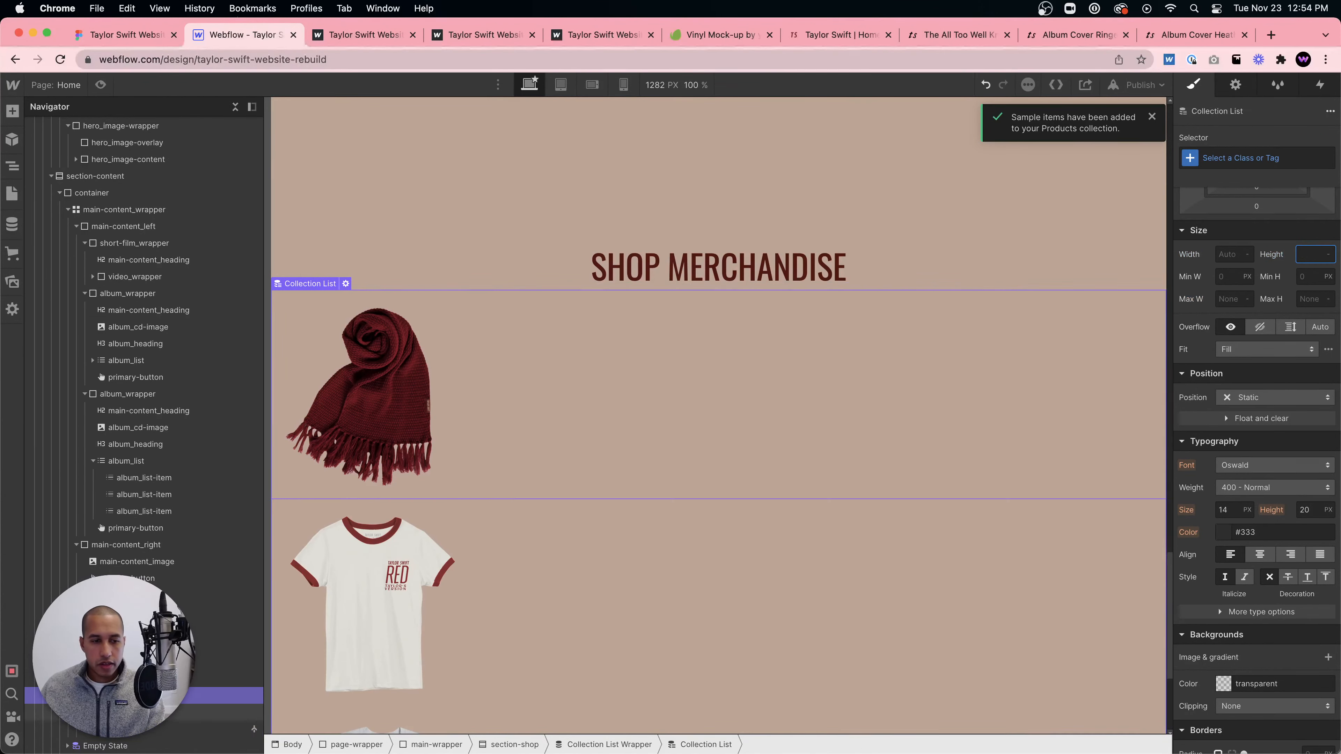
left_click(1242, 159)
type("shop_collection-list")
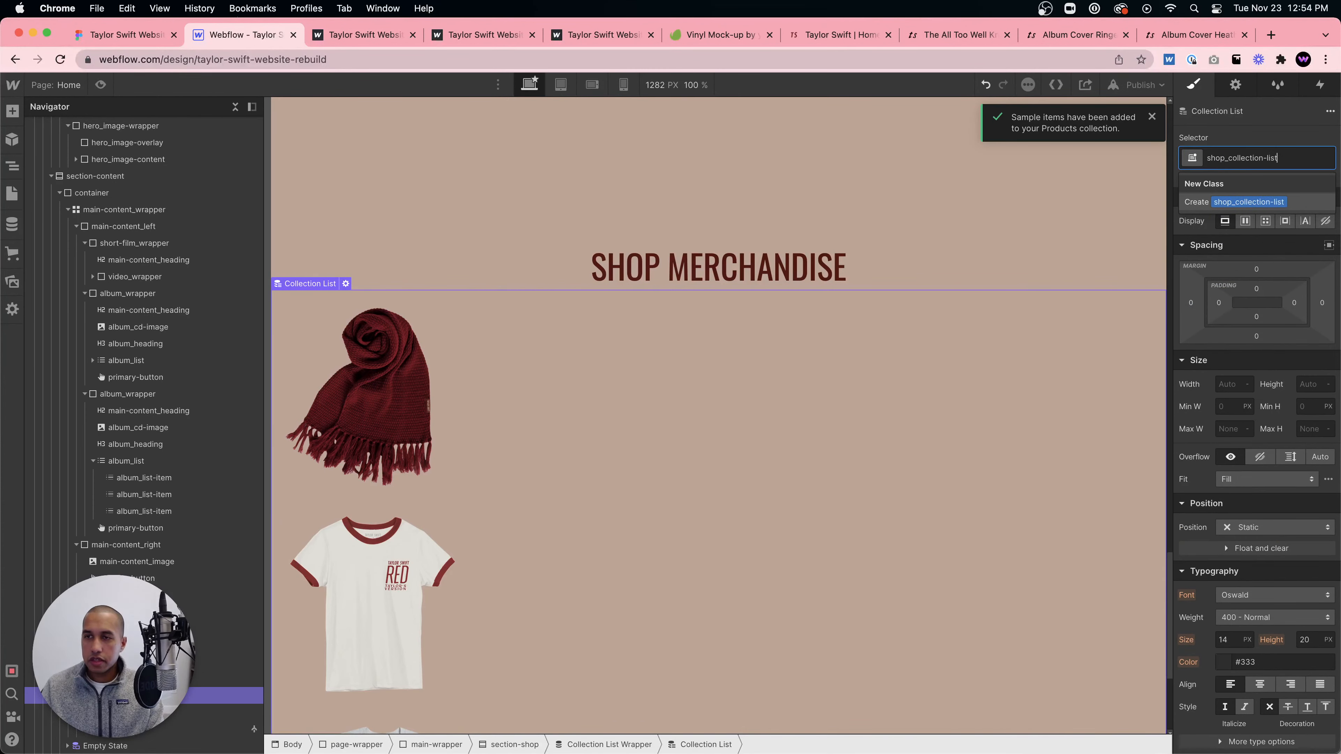
key("Return")
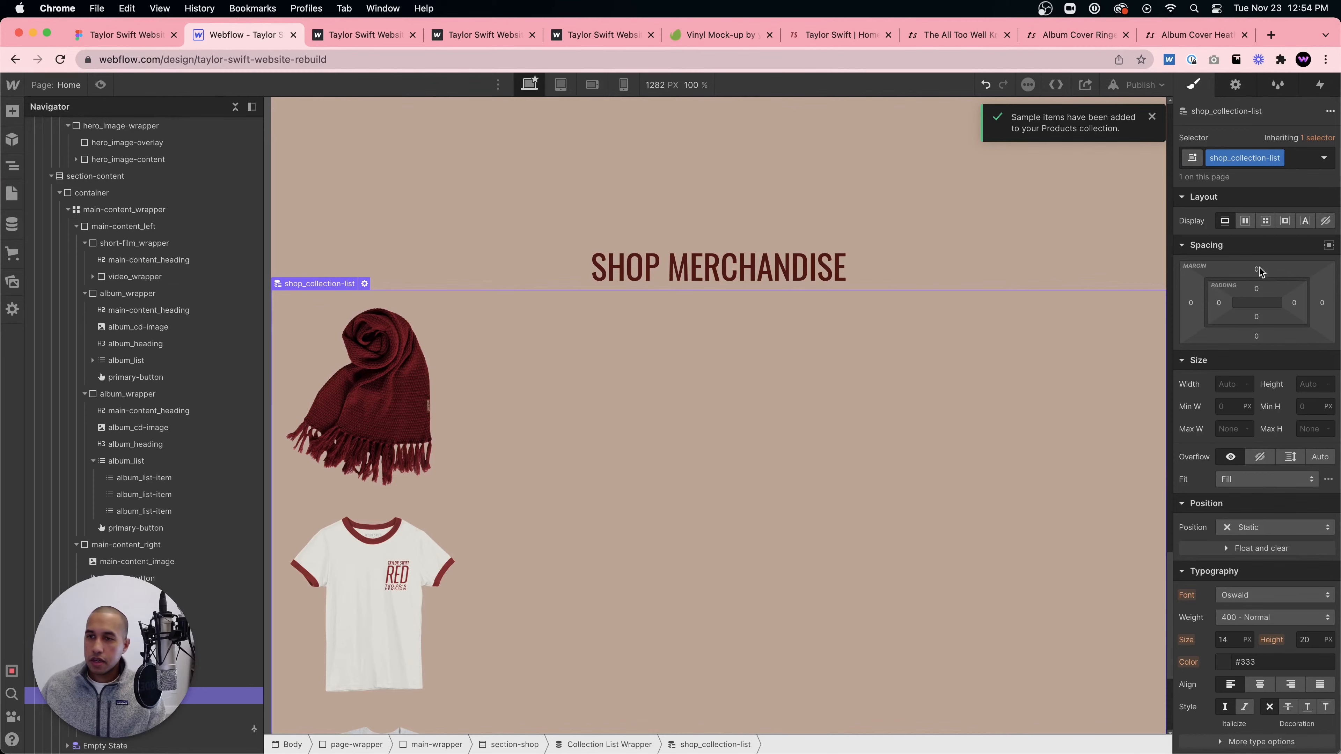
left_click(1266, 222)
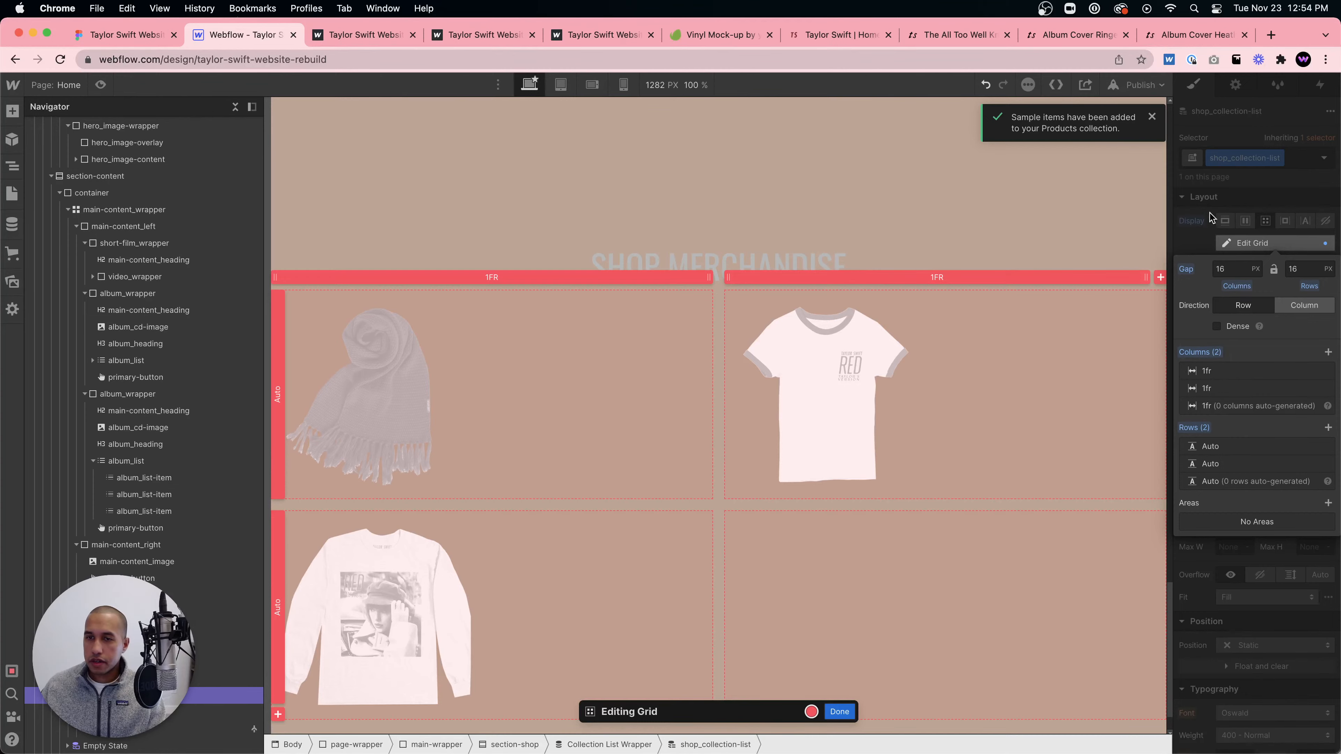
key("Escape")
- Justify the collection items to the center of their grid cells
left_click(479, 374)
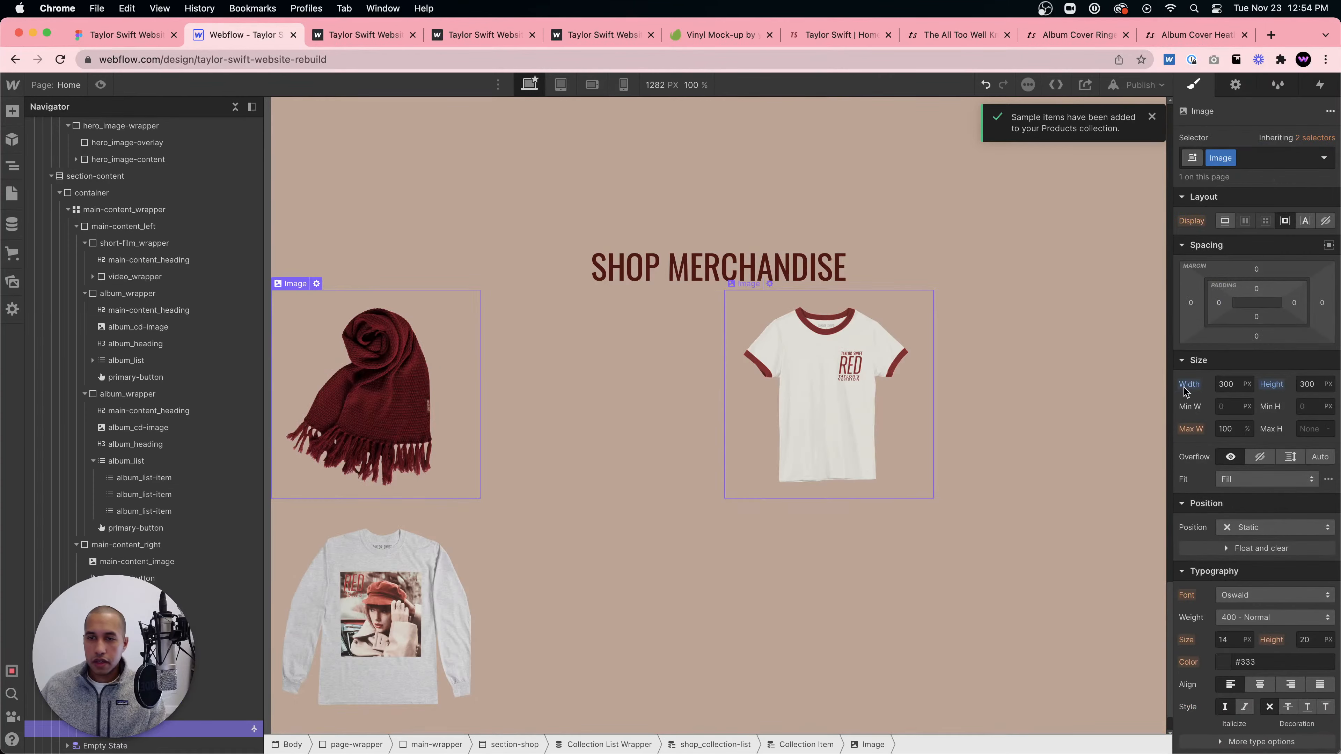
left_click(1266, 378)
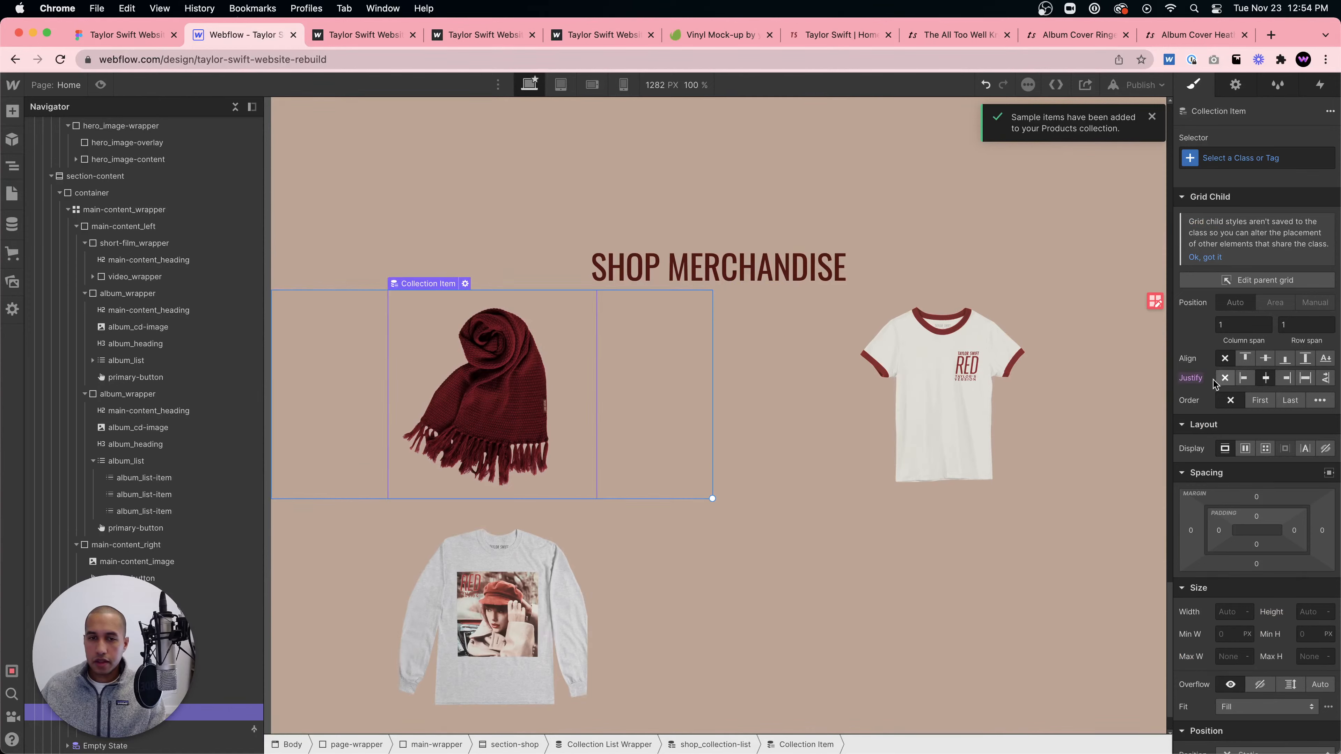
left_click(859, 268)
left_click(612, 445)
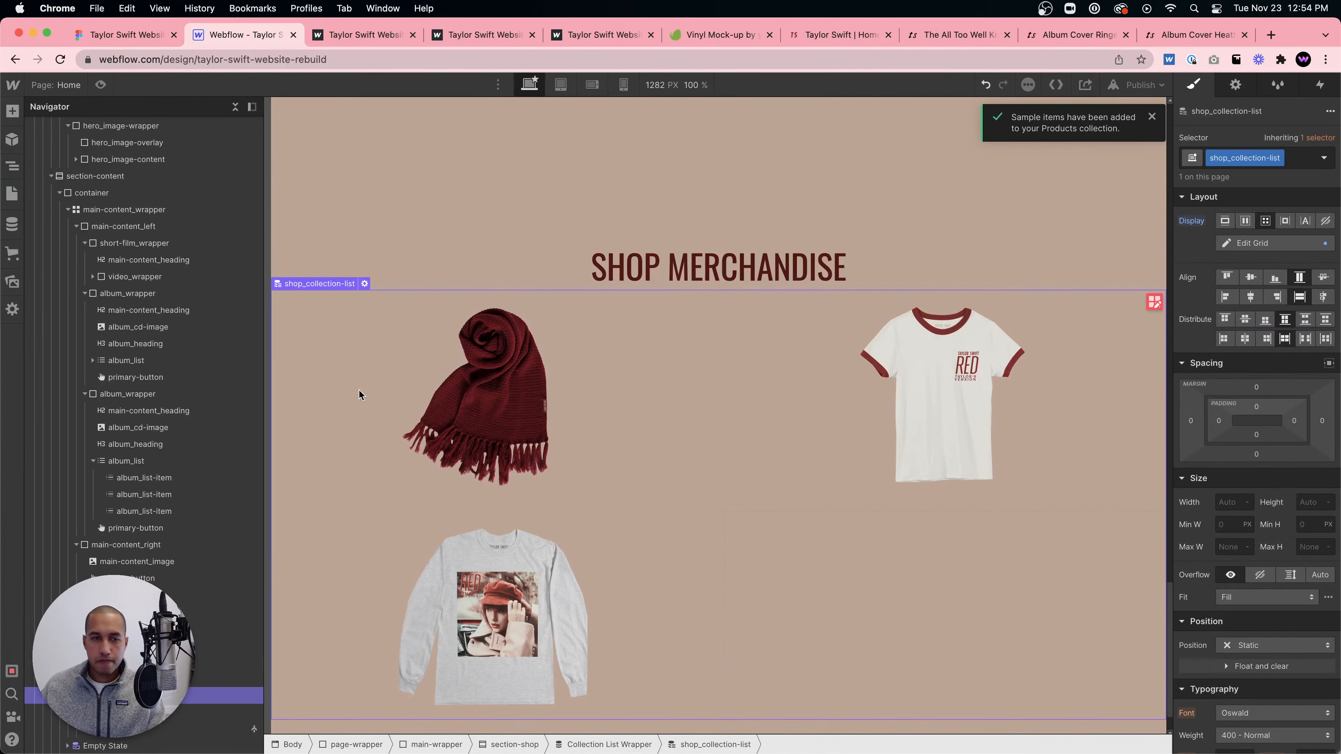
- Insert a Text Block inside the collection item below the product image
left_click(415, 393)
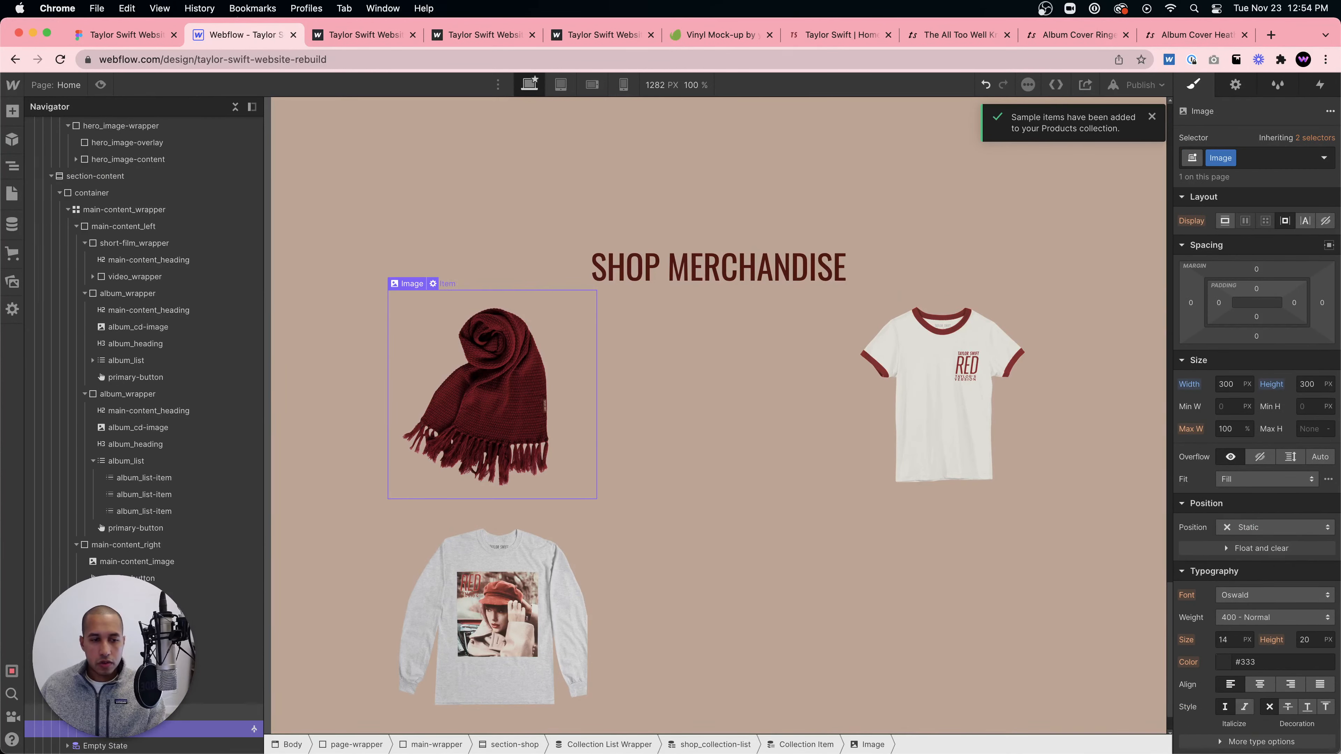
left_click(179, 712)
key("super+e")
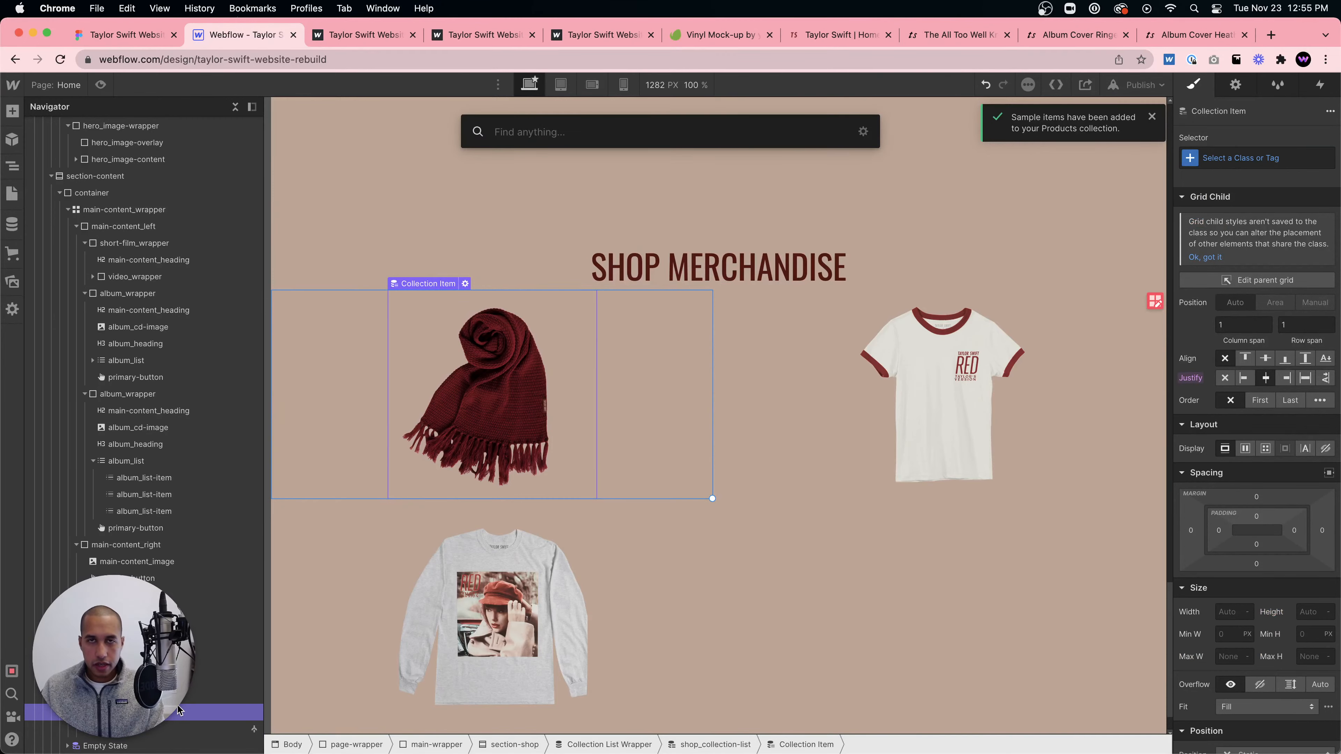
type("headi")
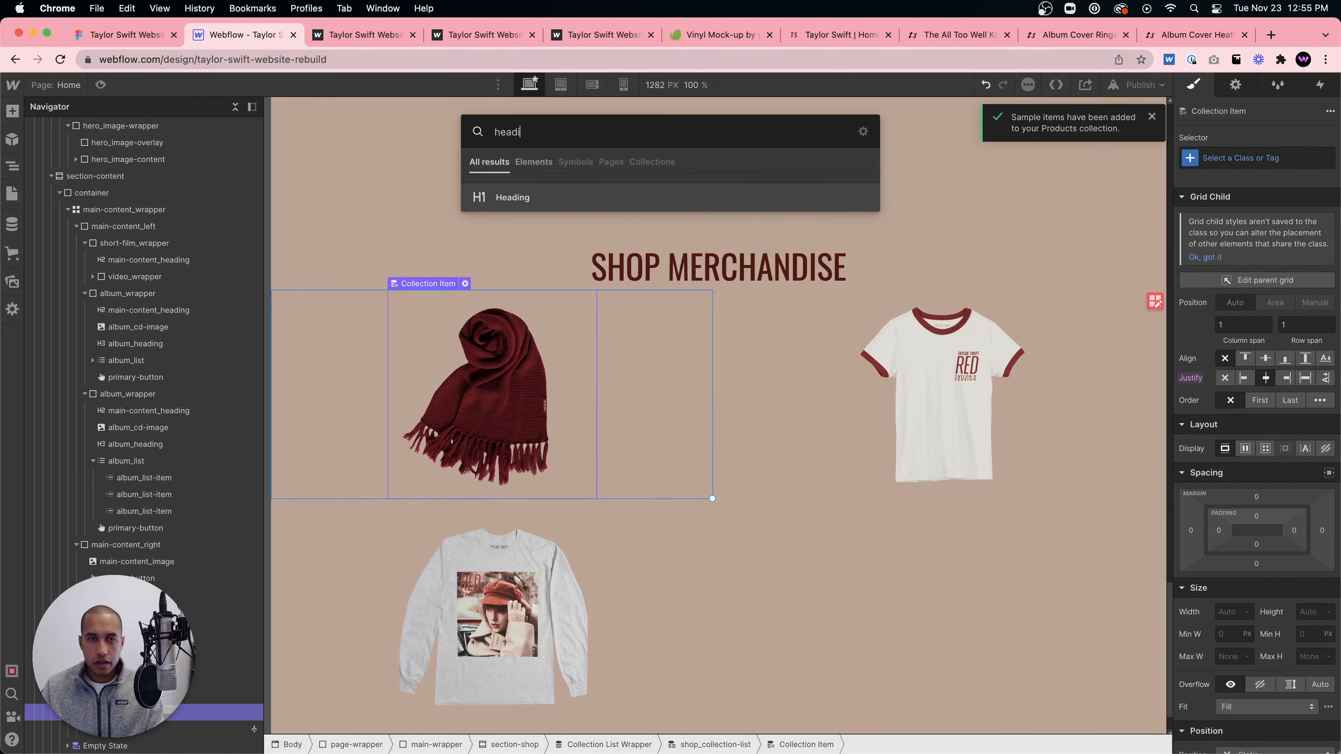
type("ng")
key("super+a")
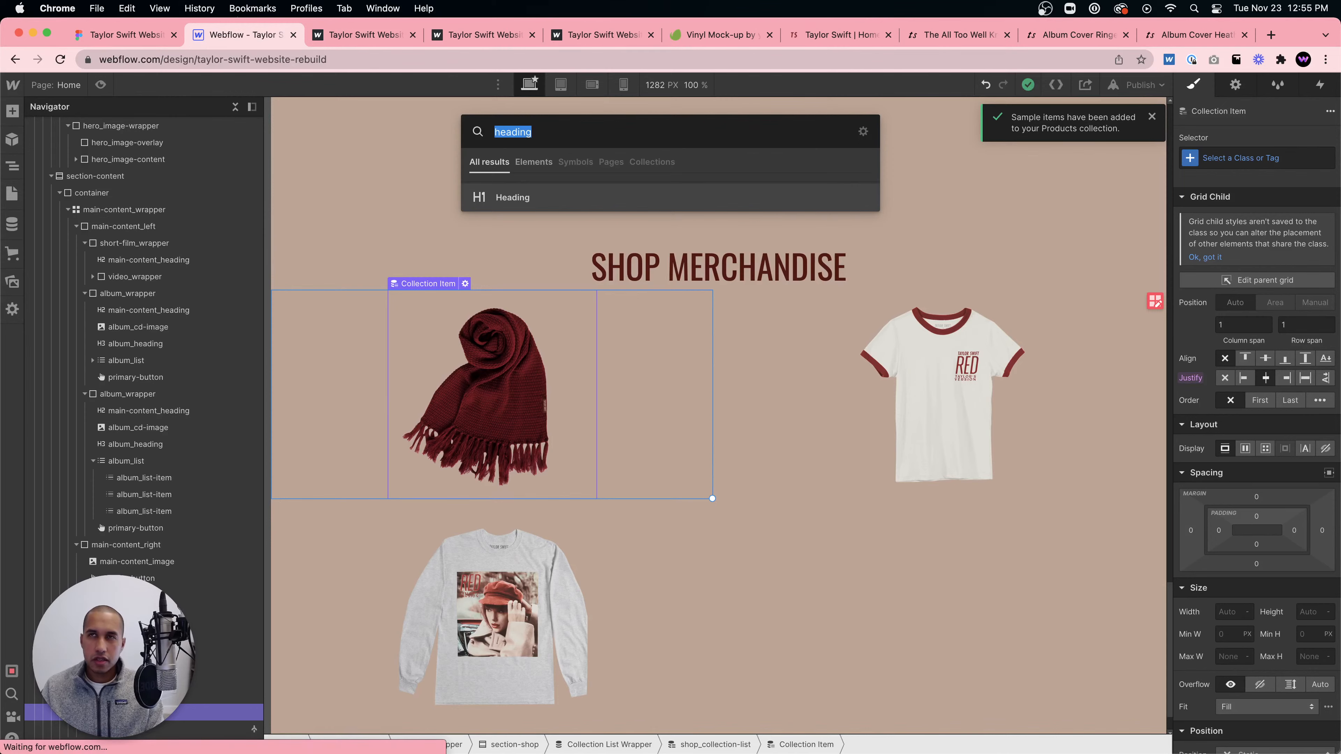
type("text block")
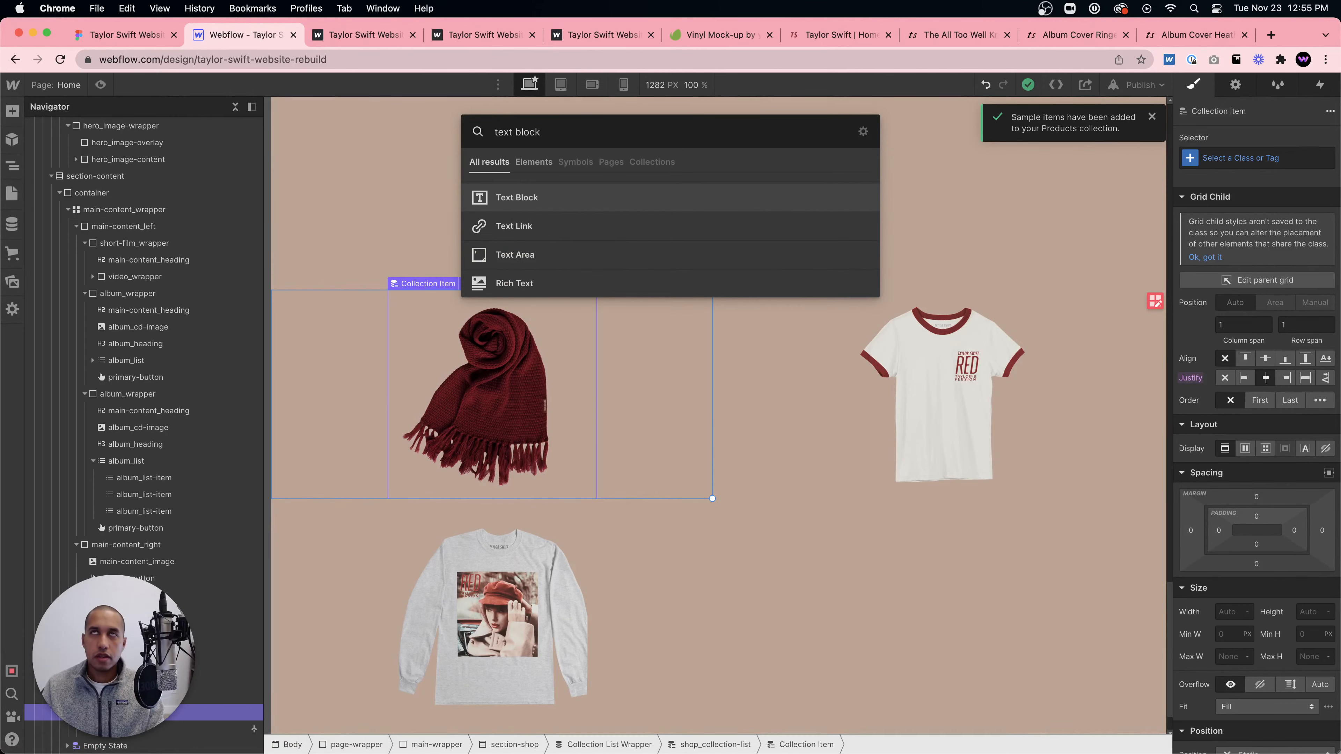
key("Return")
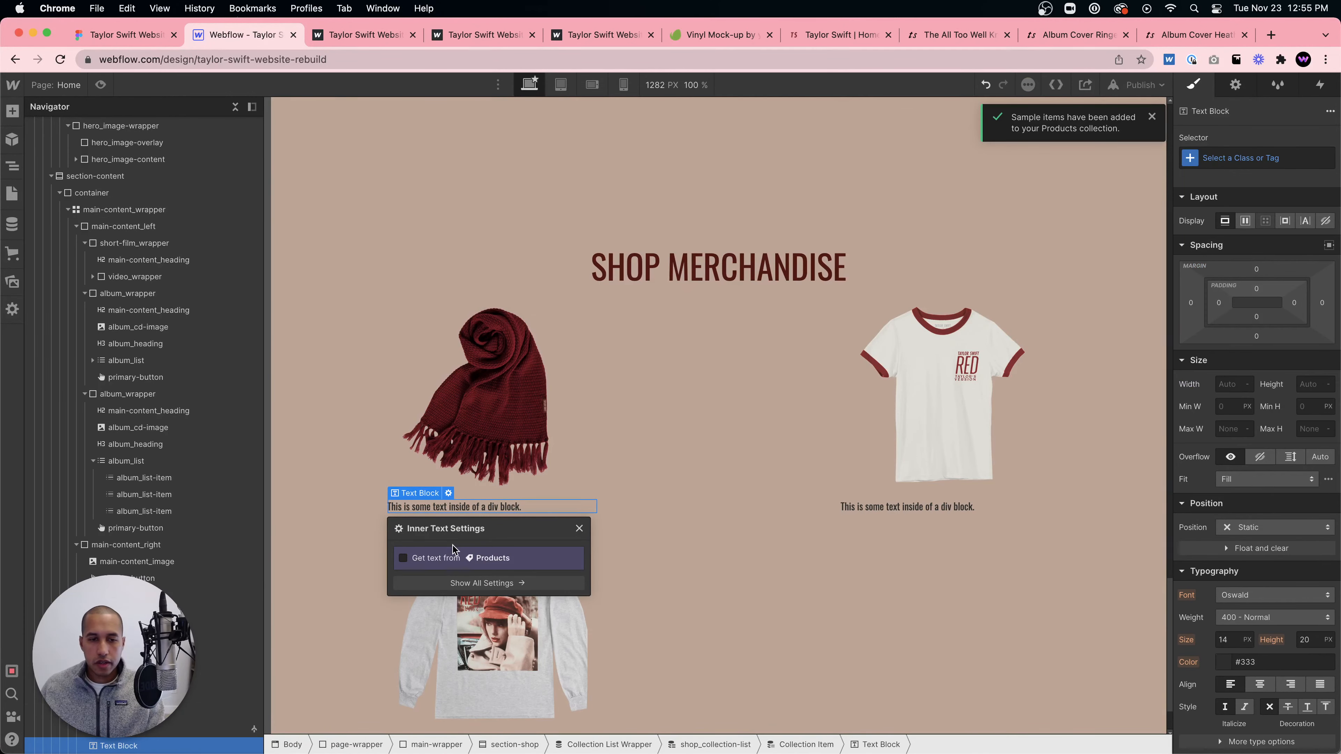
left_click(454, 558)
left_click(455, 574)
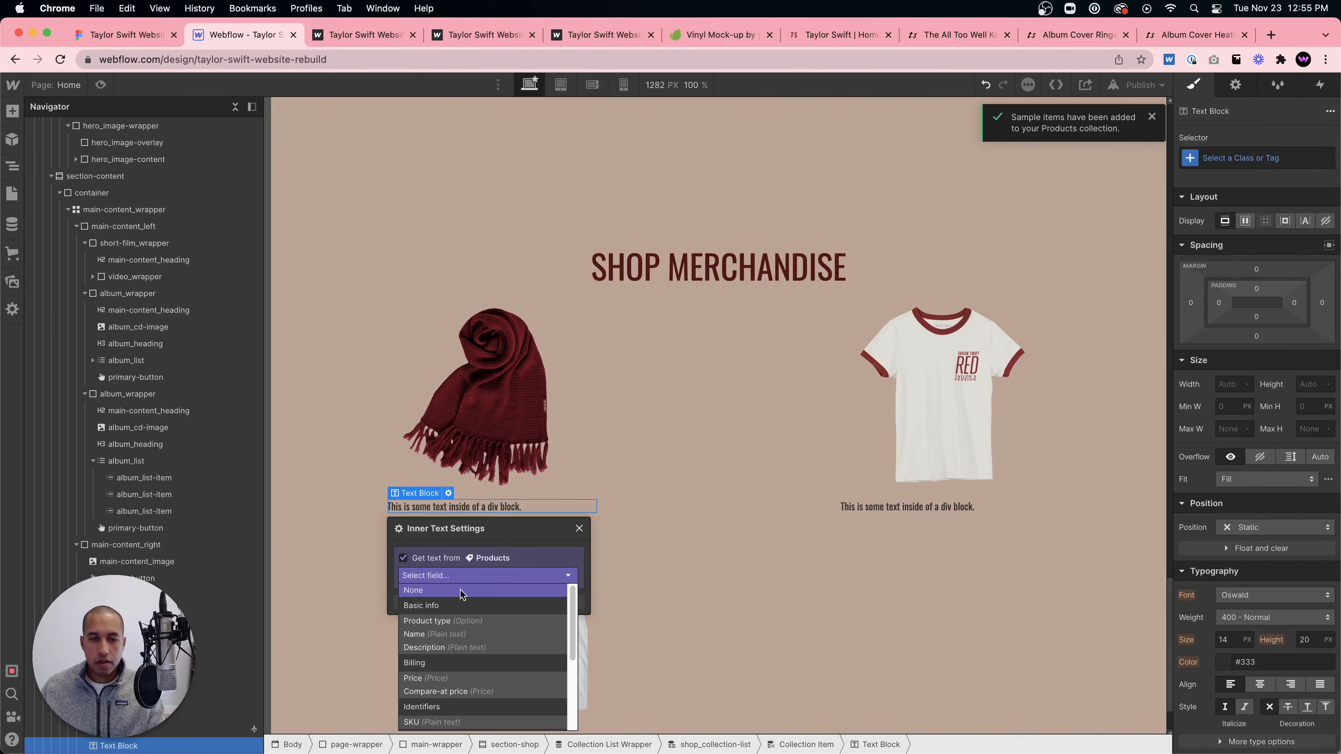
left_click(454, 681)
left_click(454, 561)
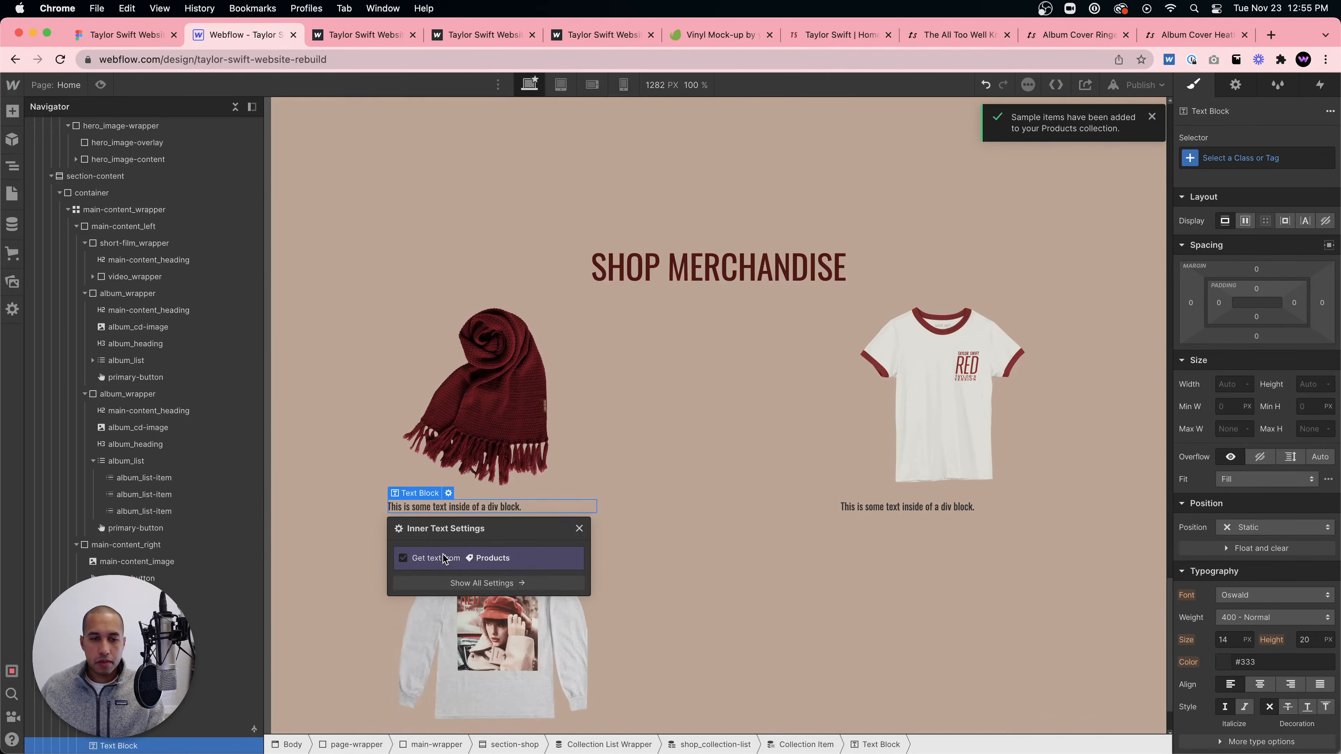
- Take the content of the new text block from the Products field Name
left_click(443, 558)
left_click(446, 576)
left_click(449, 594)
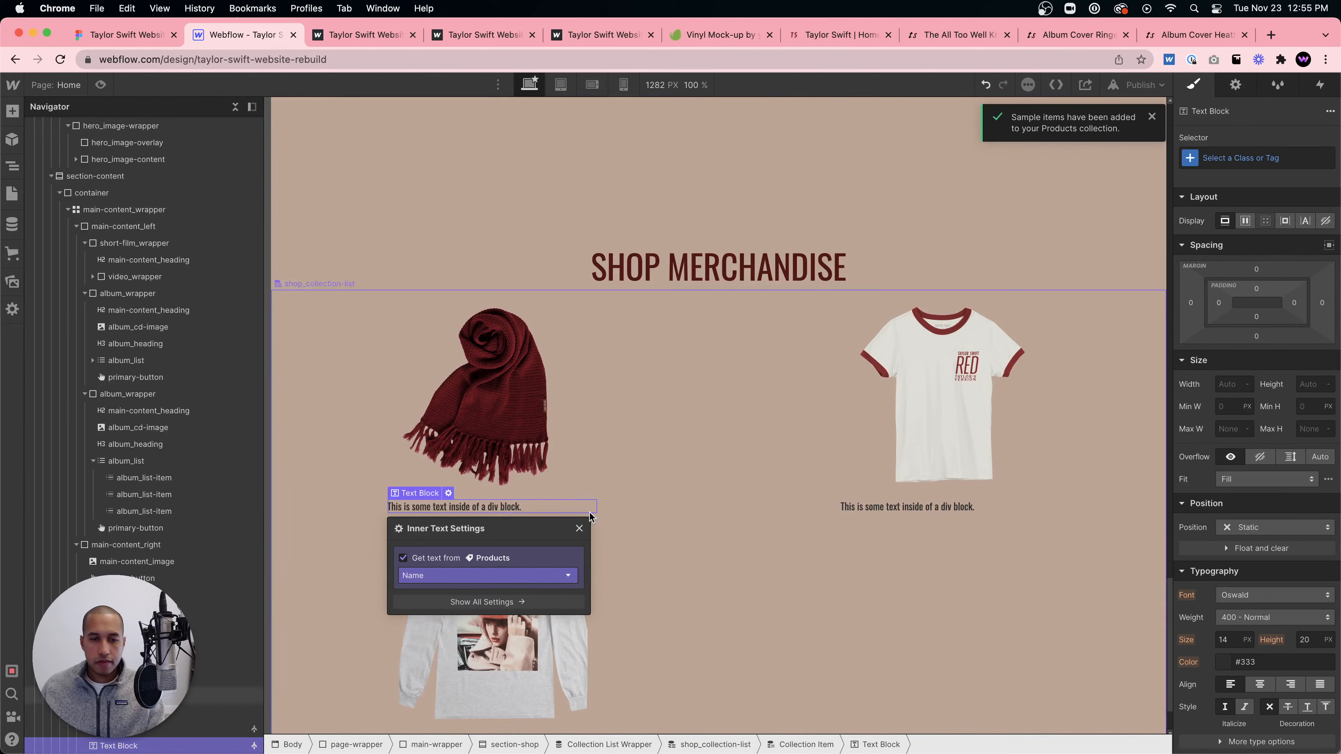
- Give the product name text block the new class shop_product-title
left_click(524, 508)
left_click(1239, 158)
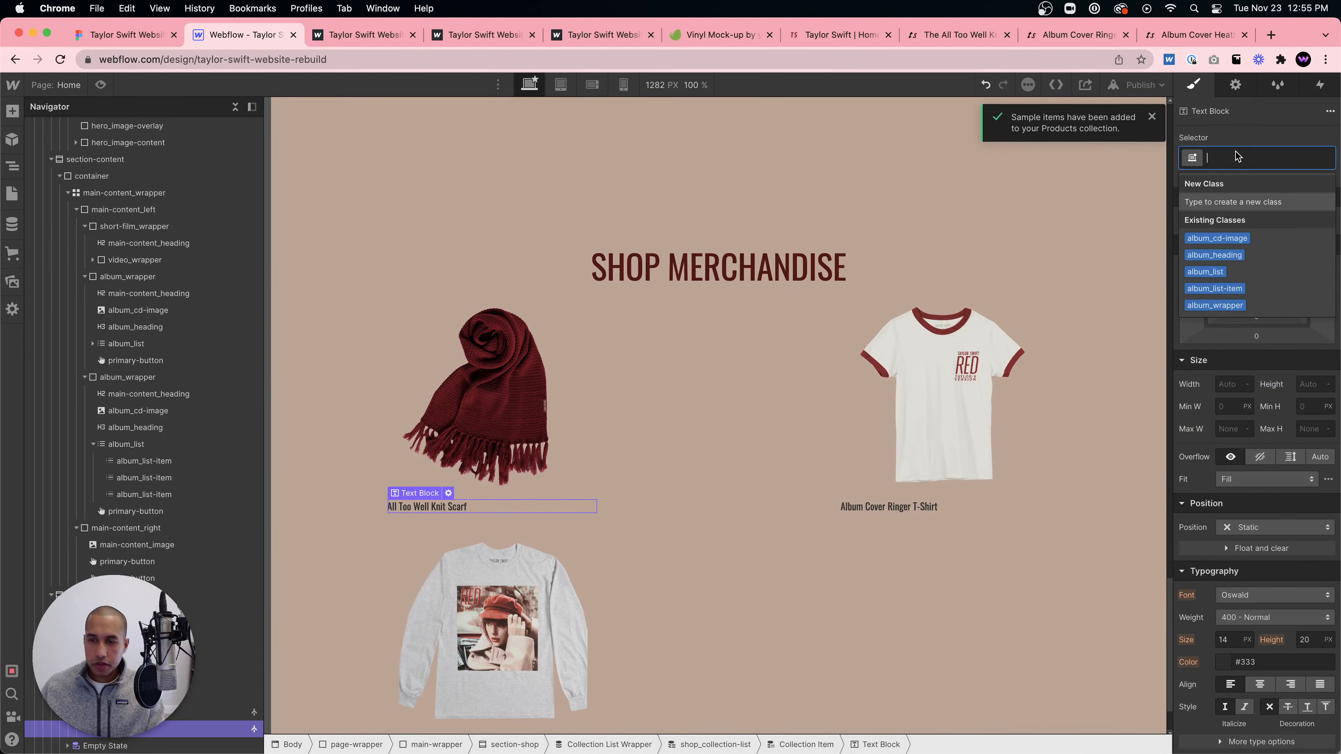
type("shop_product-title")
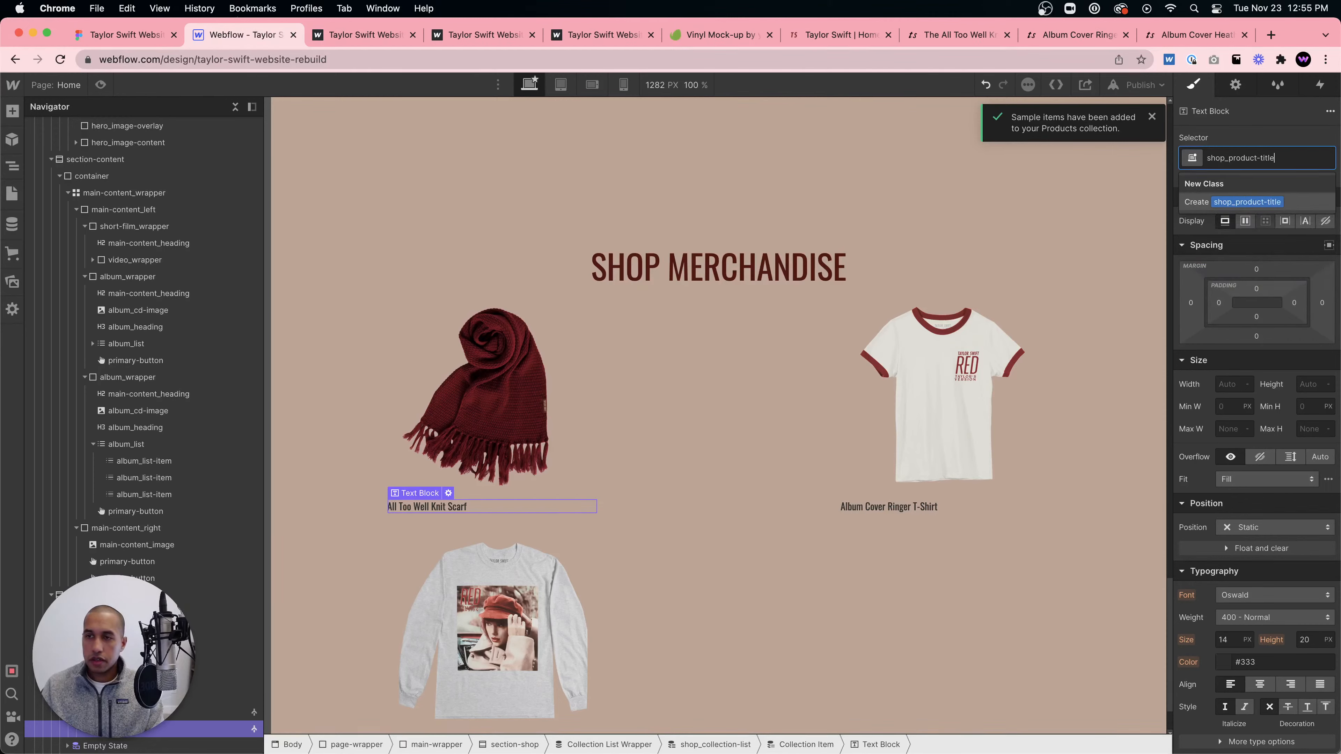
key("Return")
- Center-align the product title and set its text color to the maroon swatch
scroll(1251, 571, "down", 3)
left_click(1258, 569)
scroll(1250, 545, "down", 1)
left_click(1232, 522)
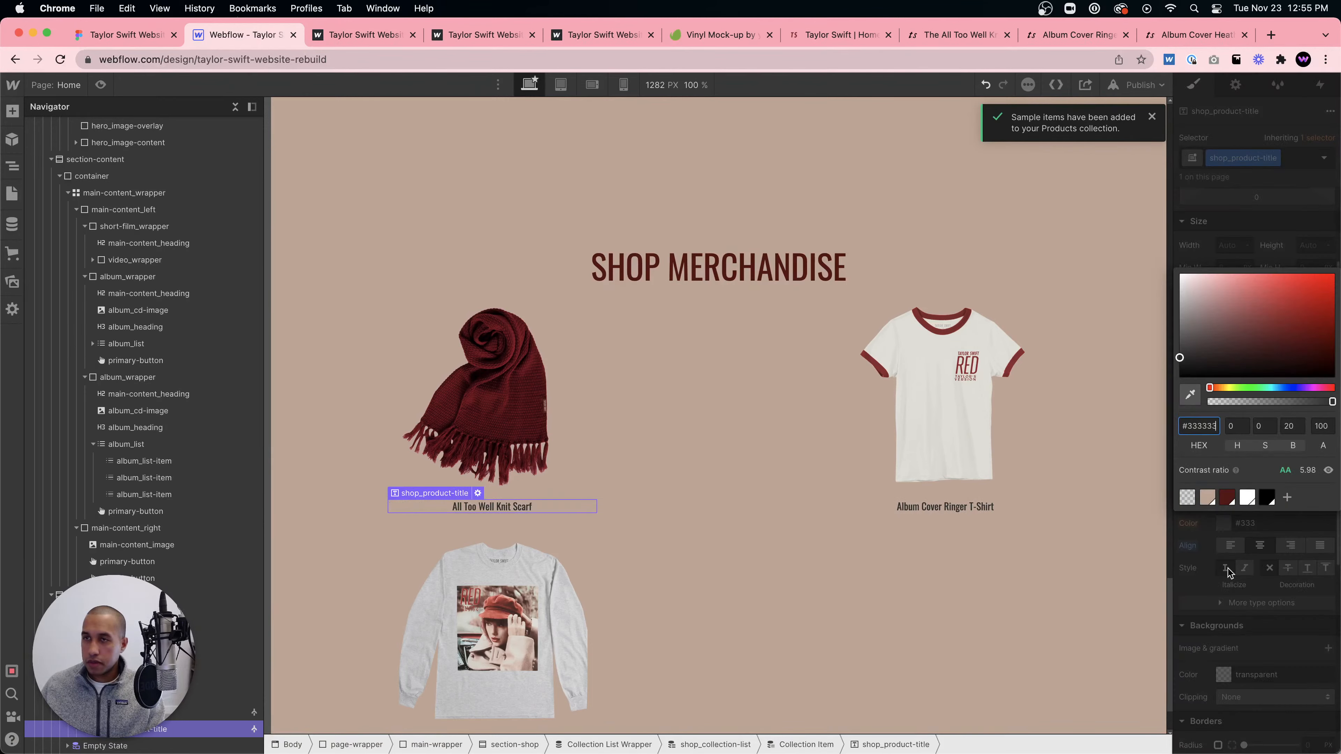
left_click(1227, 497)
left_click(1229, 518)
- Set the product title's font size to 20 px and its line height to 1.2
left_click(1224, 502)
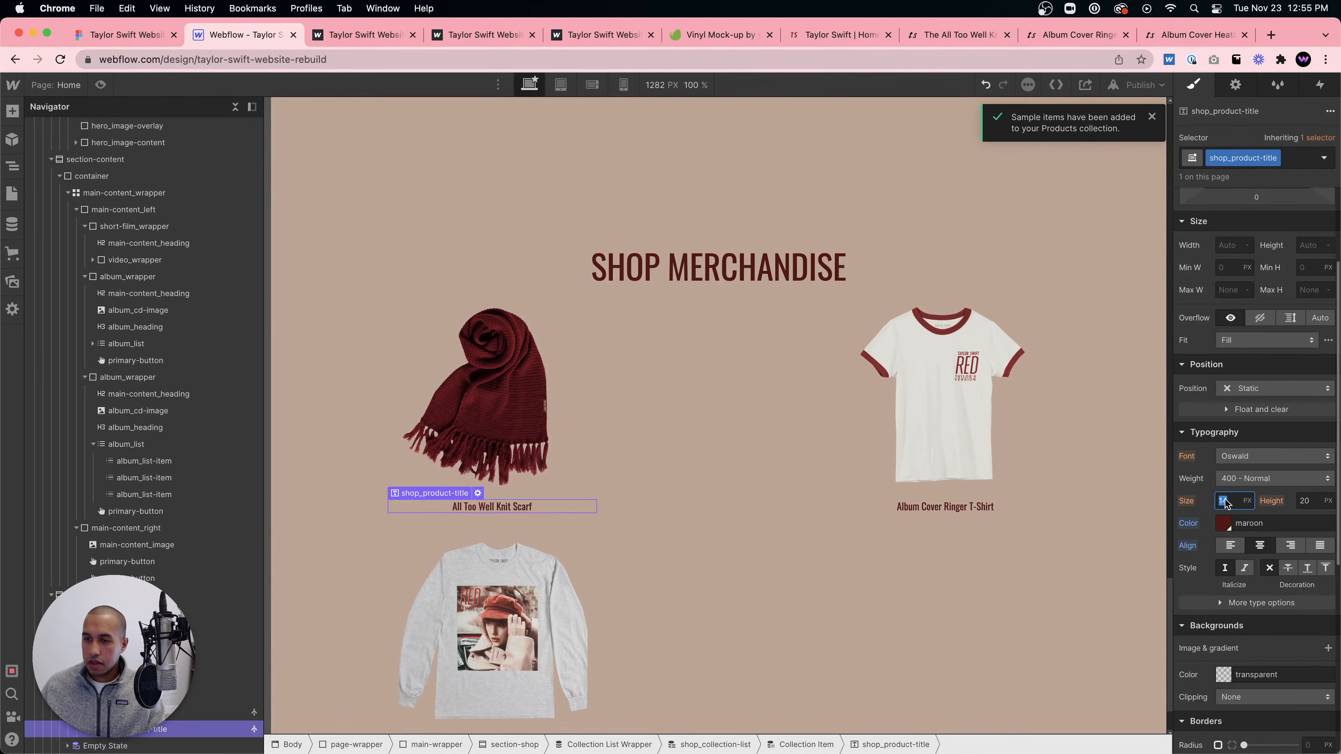
type("20")
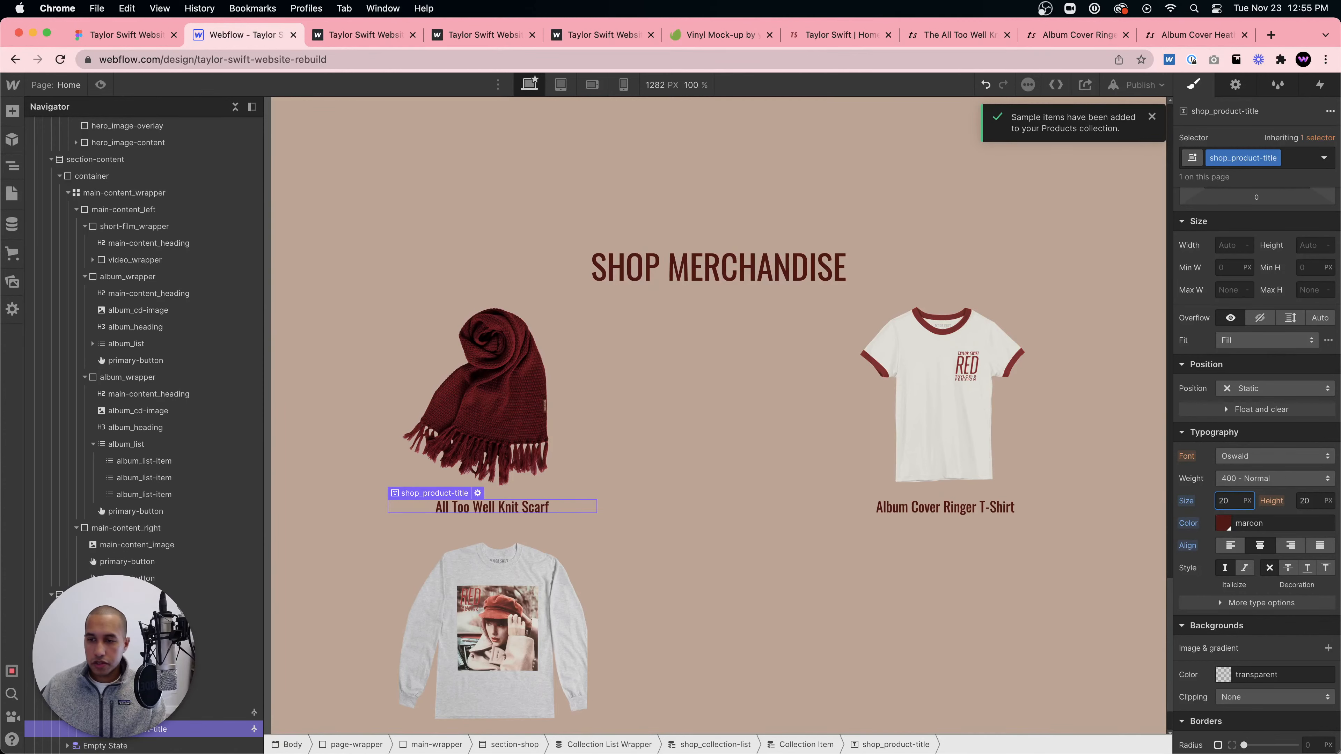
left_click(1309, 505)
type("1")
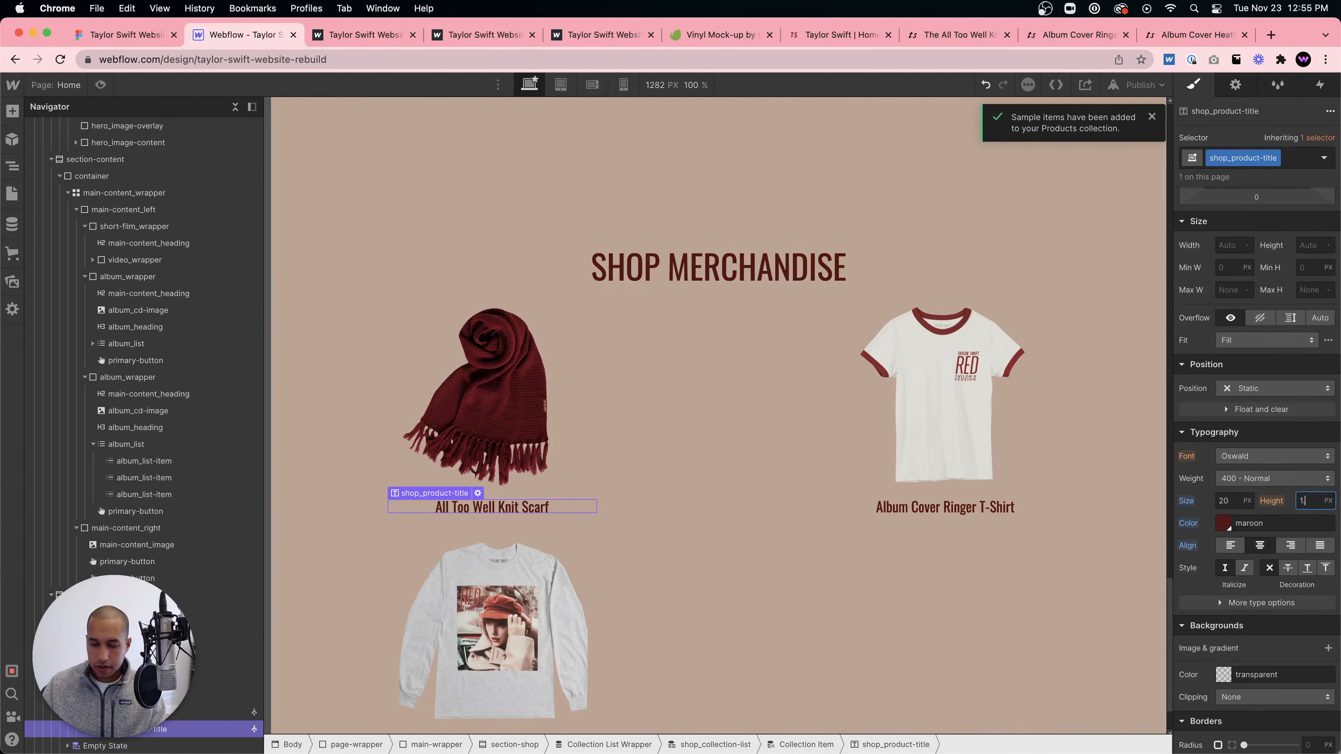
type(".2")
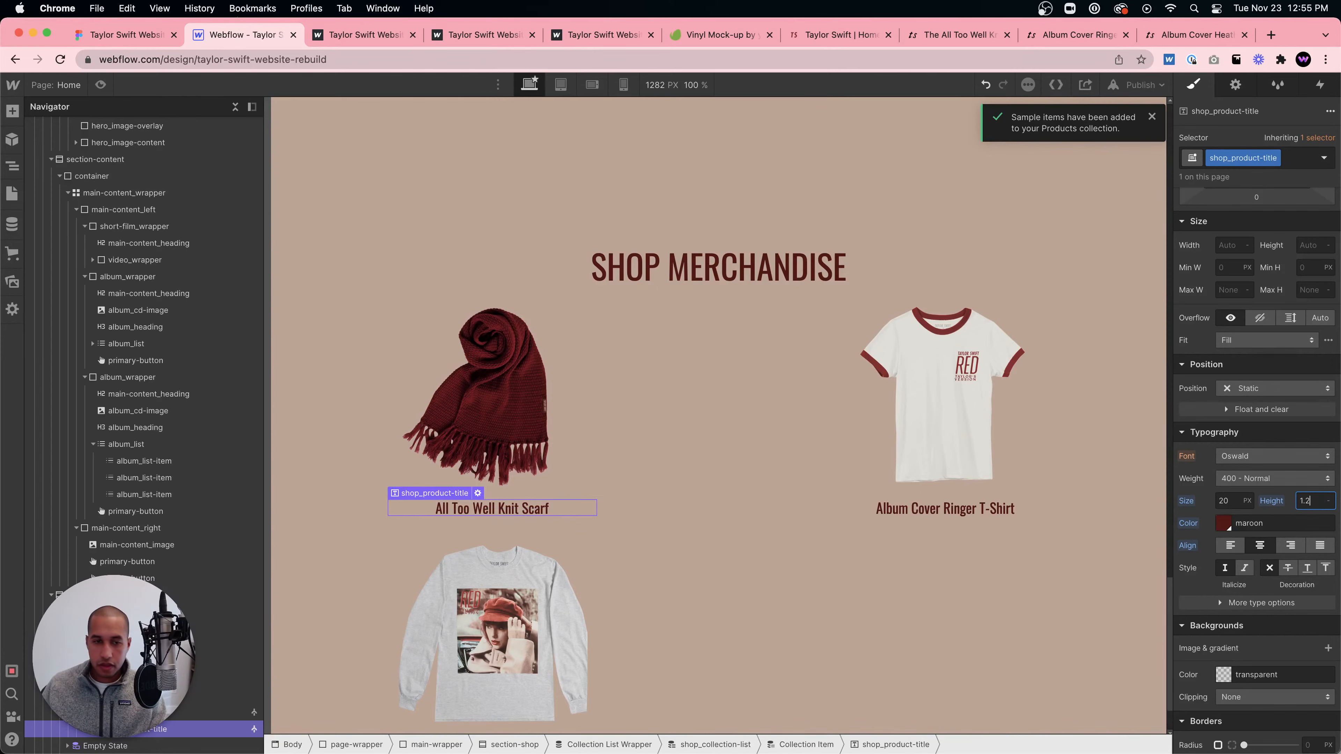
left_click(633, 454)
- Insert another Text Block in the collection item below the title and take its content from the Products field Price
left_click(571, 482)
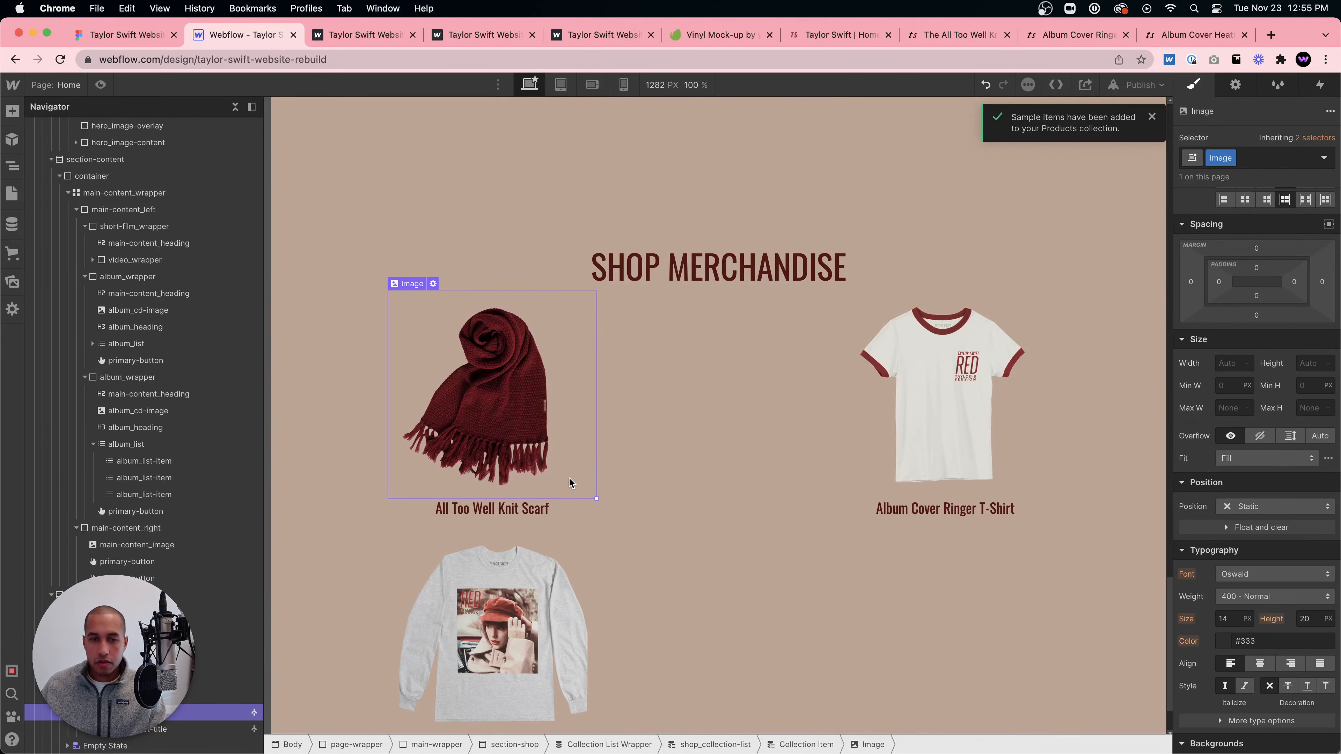
left_click(594, 503)
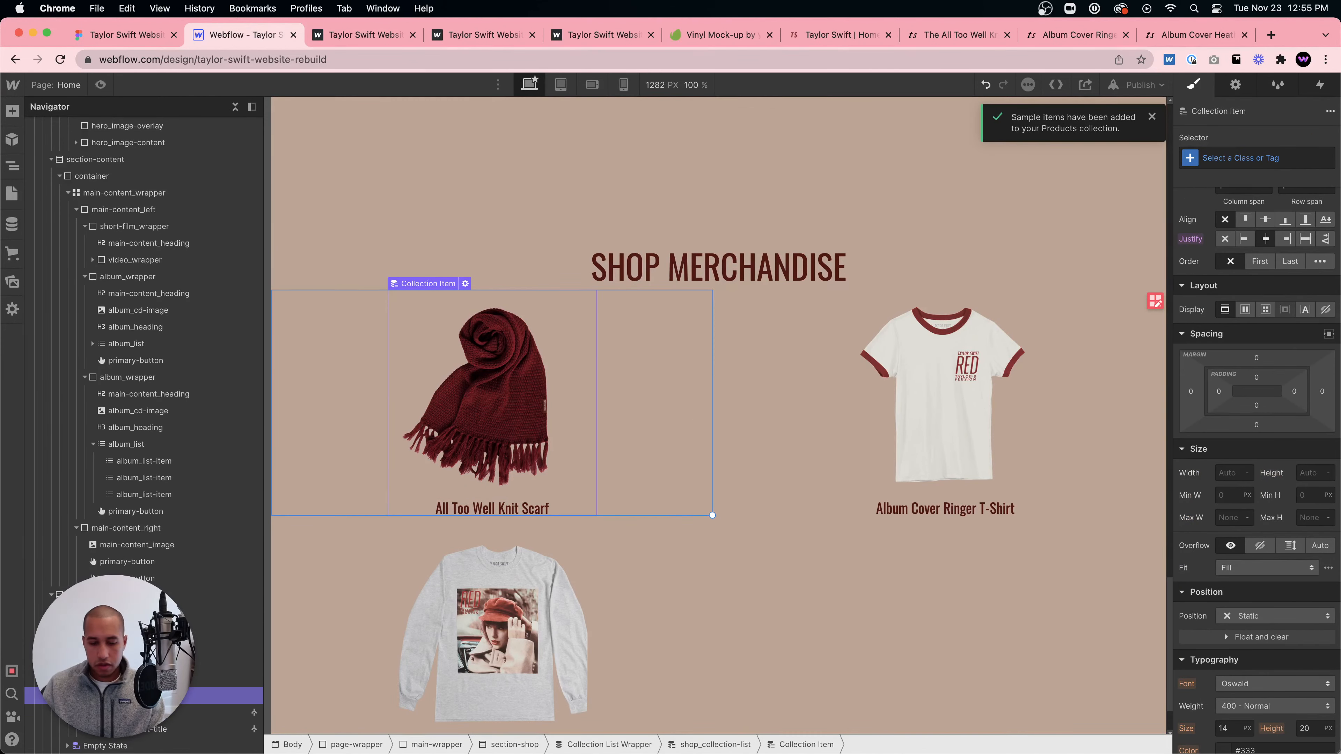
key("super+k")
type("text block")
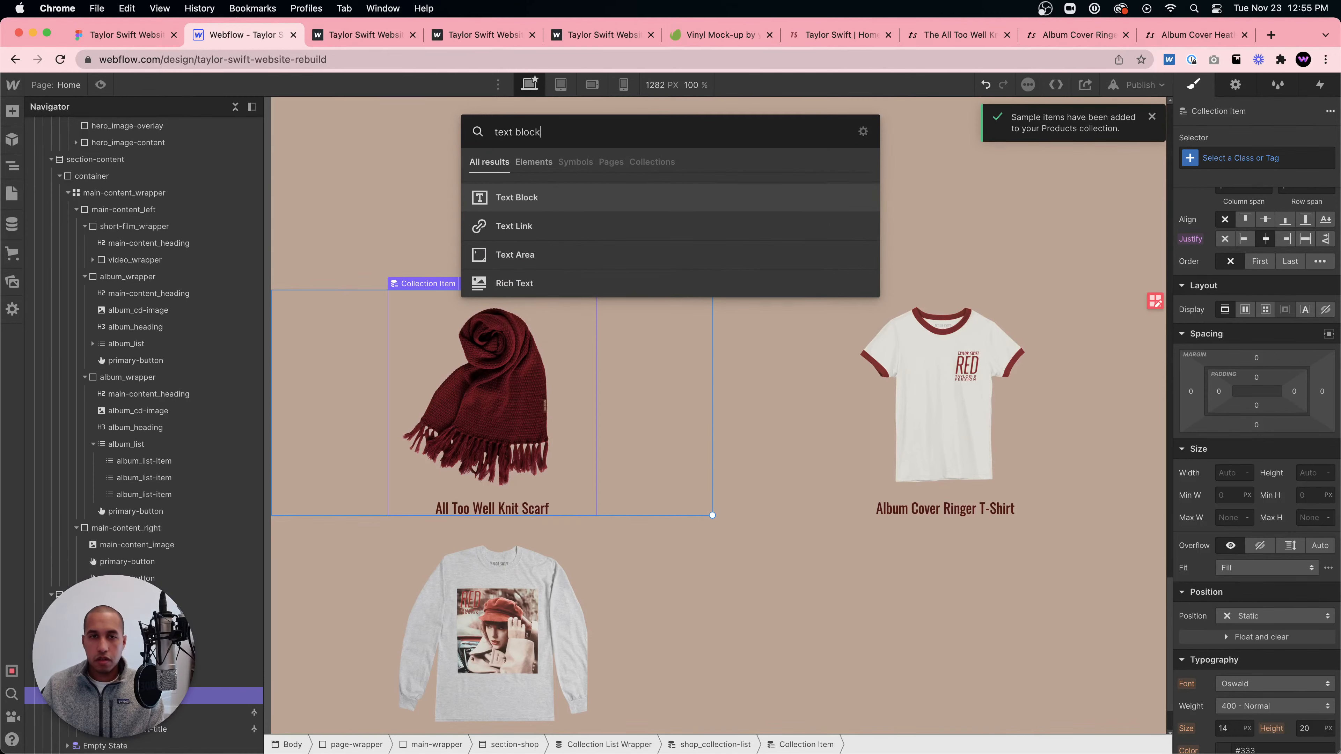
key("Return")
left_click(431, 576)
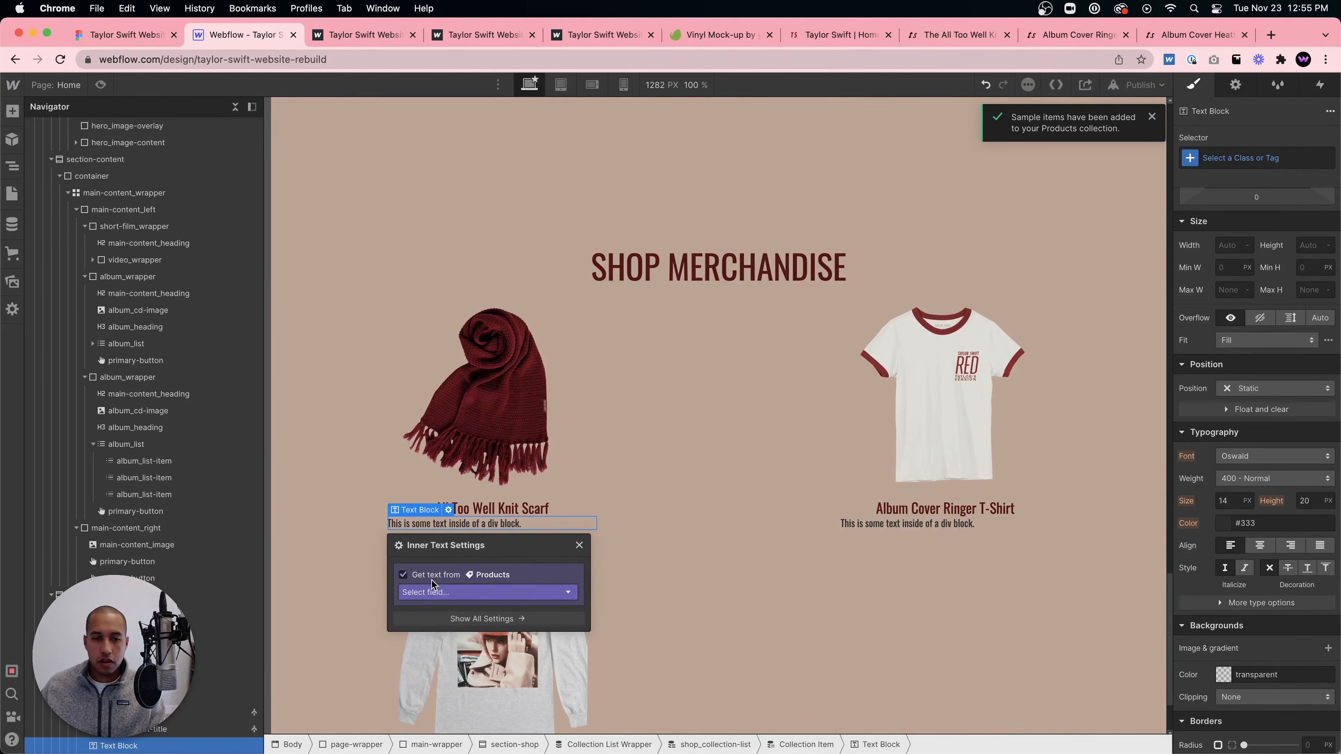
left_click(433, 592)
left_click(445, 694)
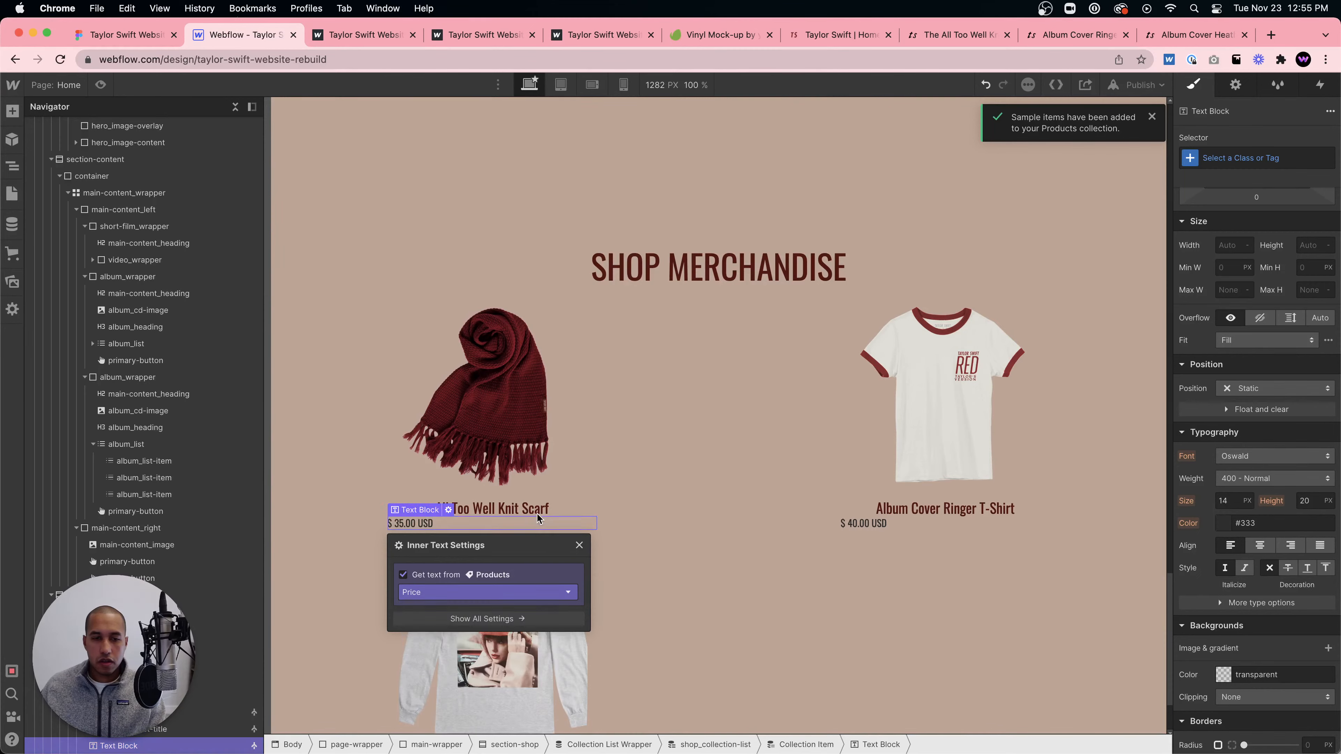
- Apply the shop_product-title class to the price text block, duplicate that class and rename the copy shop_product-price
left_click(1279, 155)
type("shop_product-titl")
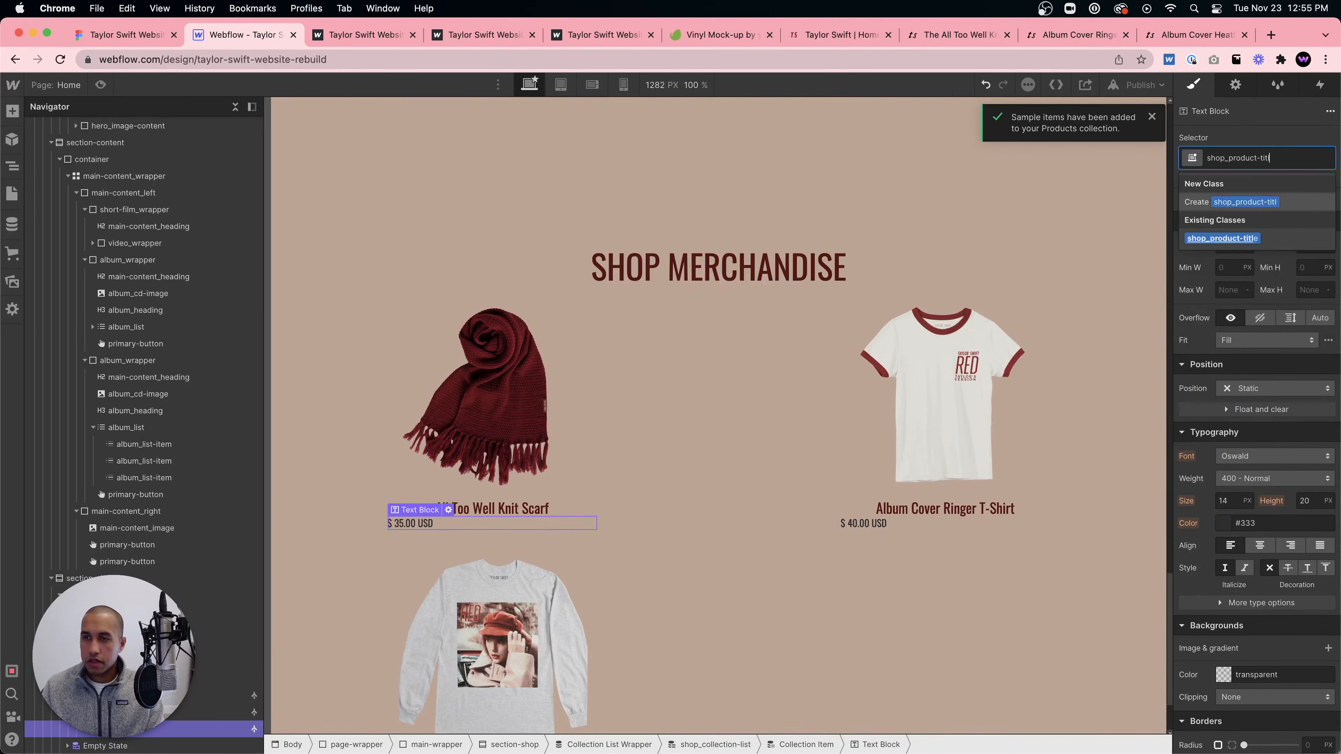
key("Return")
left_click(1275, 158)
left_click(1267, 176)
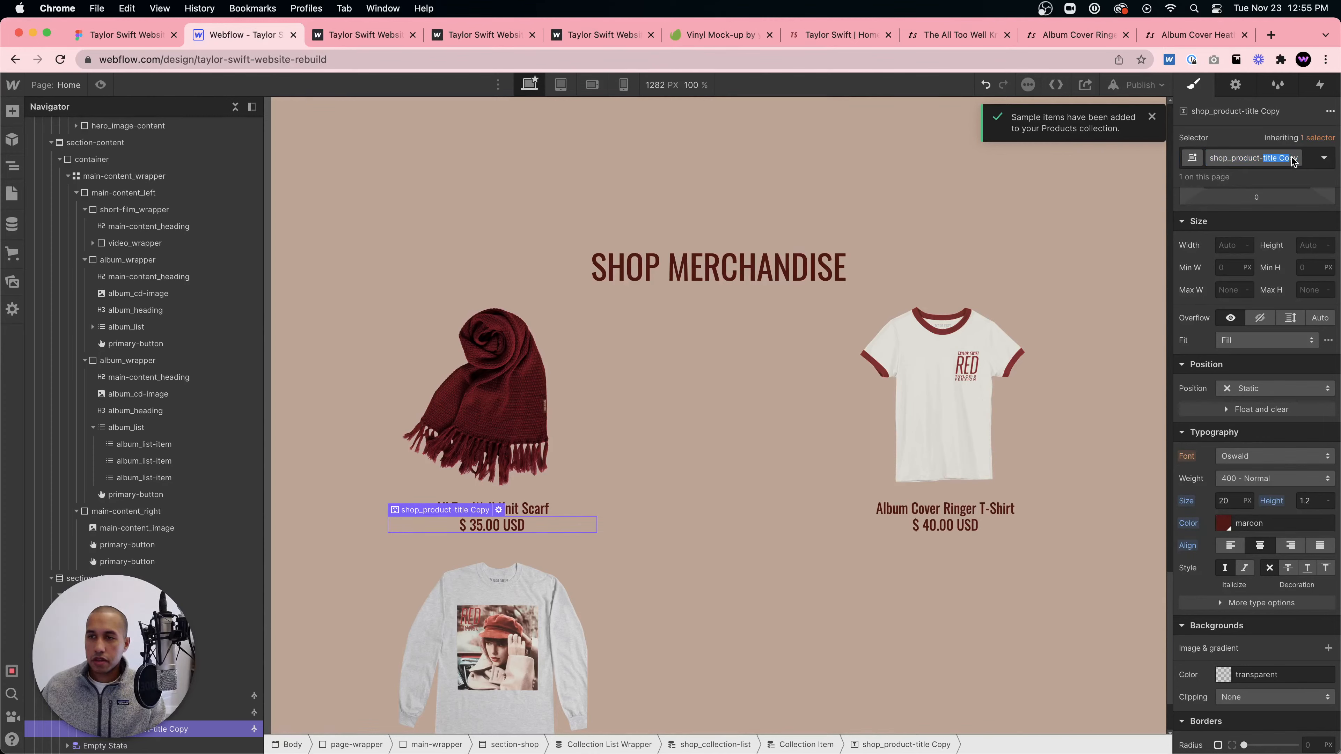
left_click_drag(1293, 160, 1300, 162)
type("price")
key("Return")
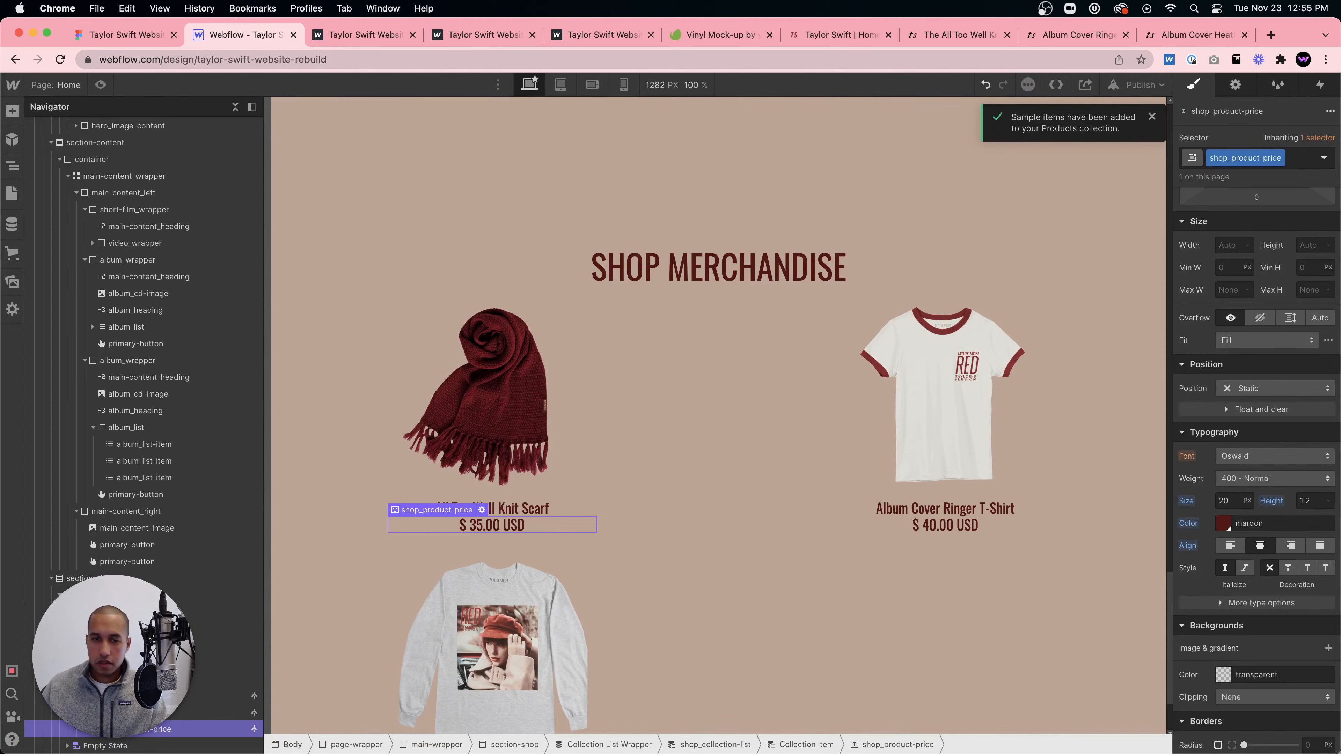
- Add a bottom margin to the shop_product-title text so the price sits further below it
left_click(494, 512)
scroll(1257, 338, "up", 3)
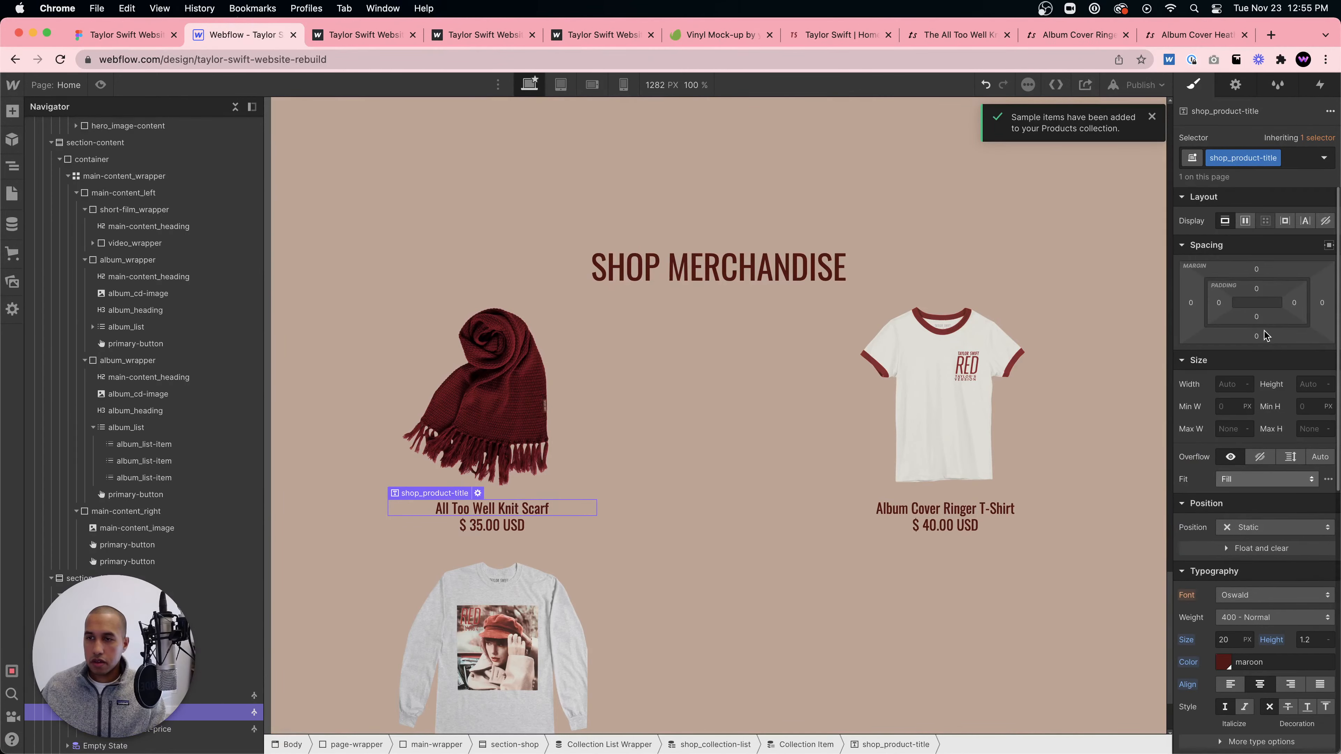
left_click_drag(1261, 337, 1265, 354)
- Set the grid gap of shop_collection-list to 60 px for columns and rows and preview the page
left_click(656, 414)
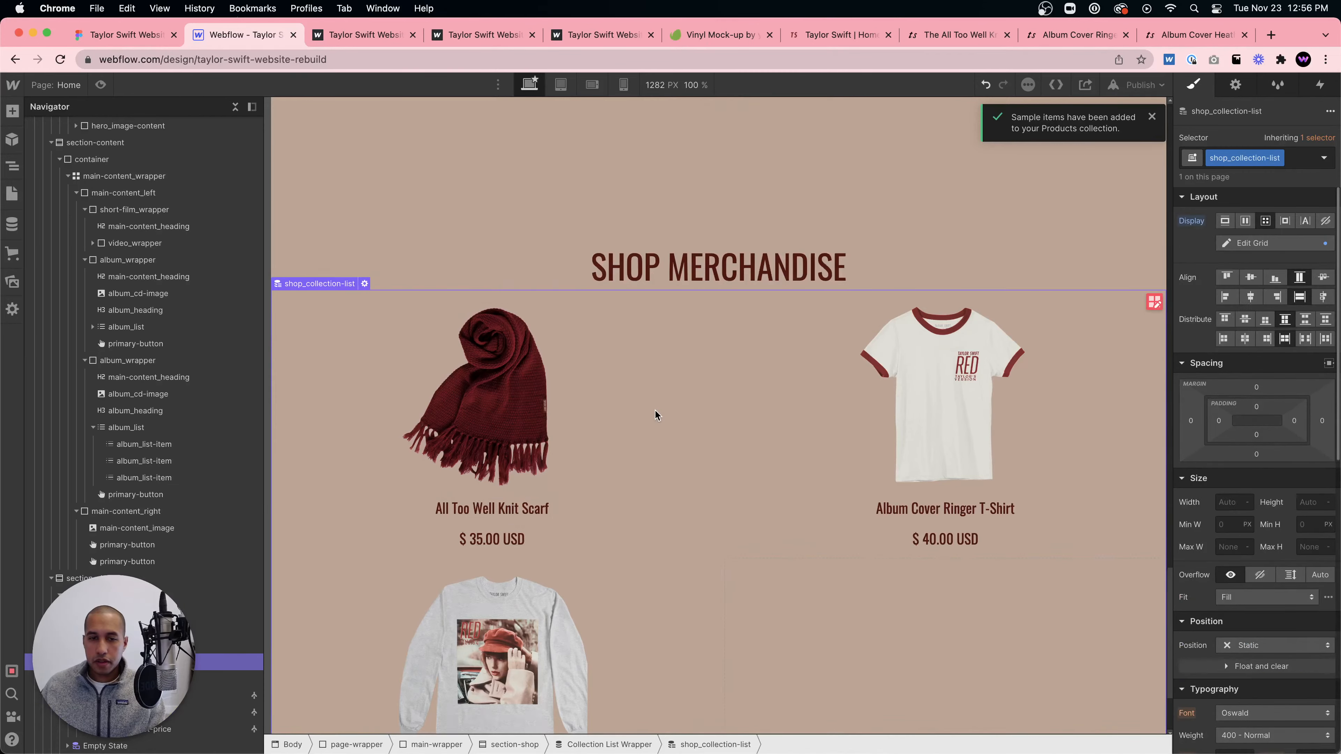
scroll(684, 353, "down", 3)
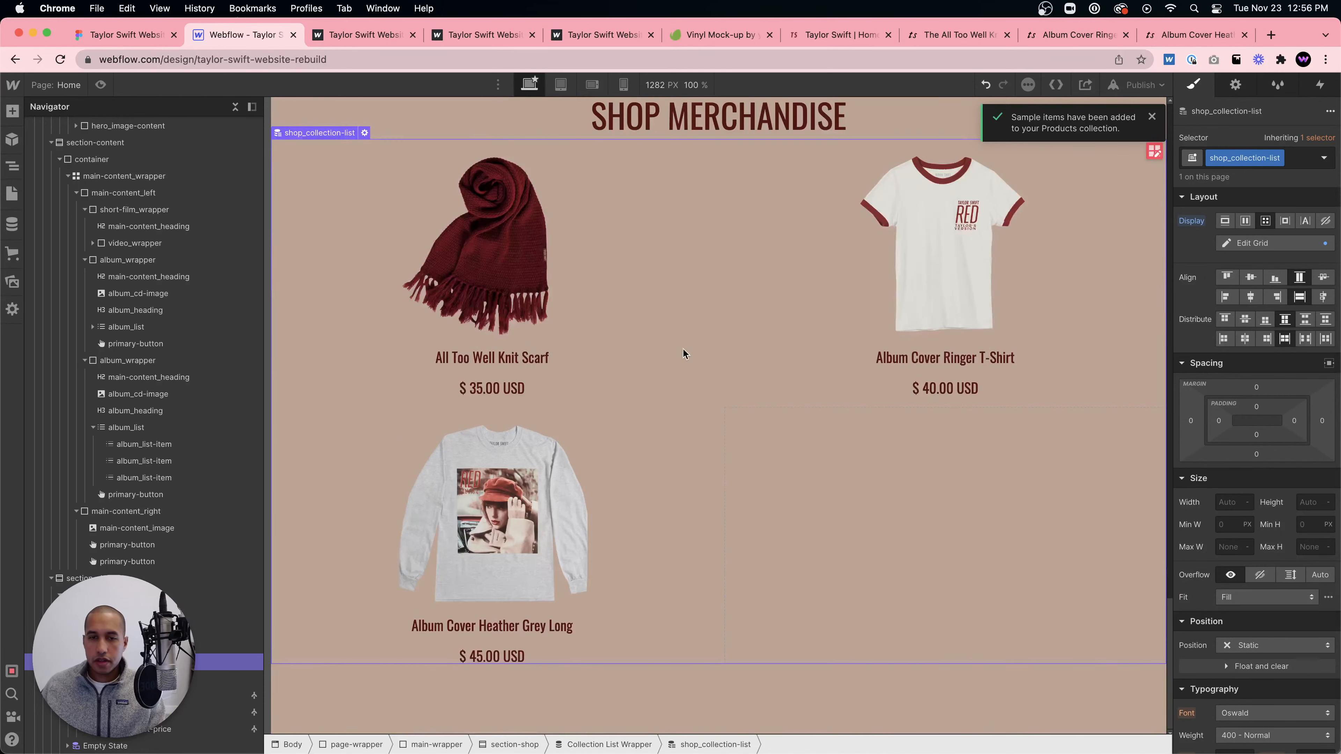
left_click(1155, 152)
type("60")
key("Return")
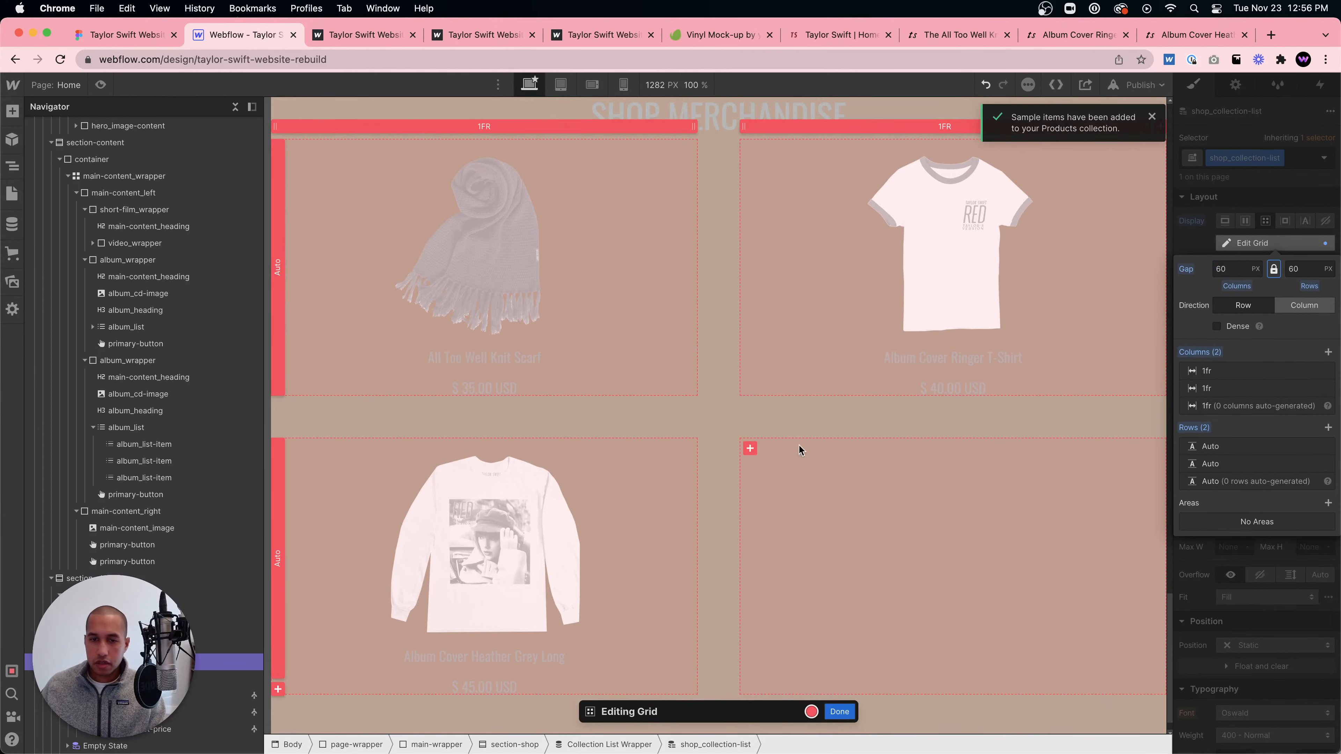
left_click(844, 711)
scroll(707, 423, "down", 1)
scroll(710, 417, "up", 3)
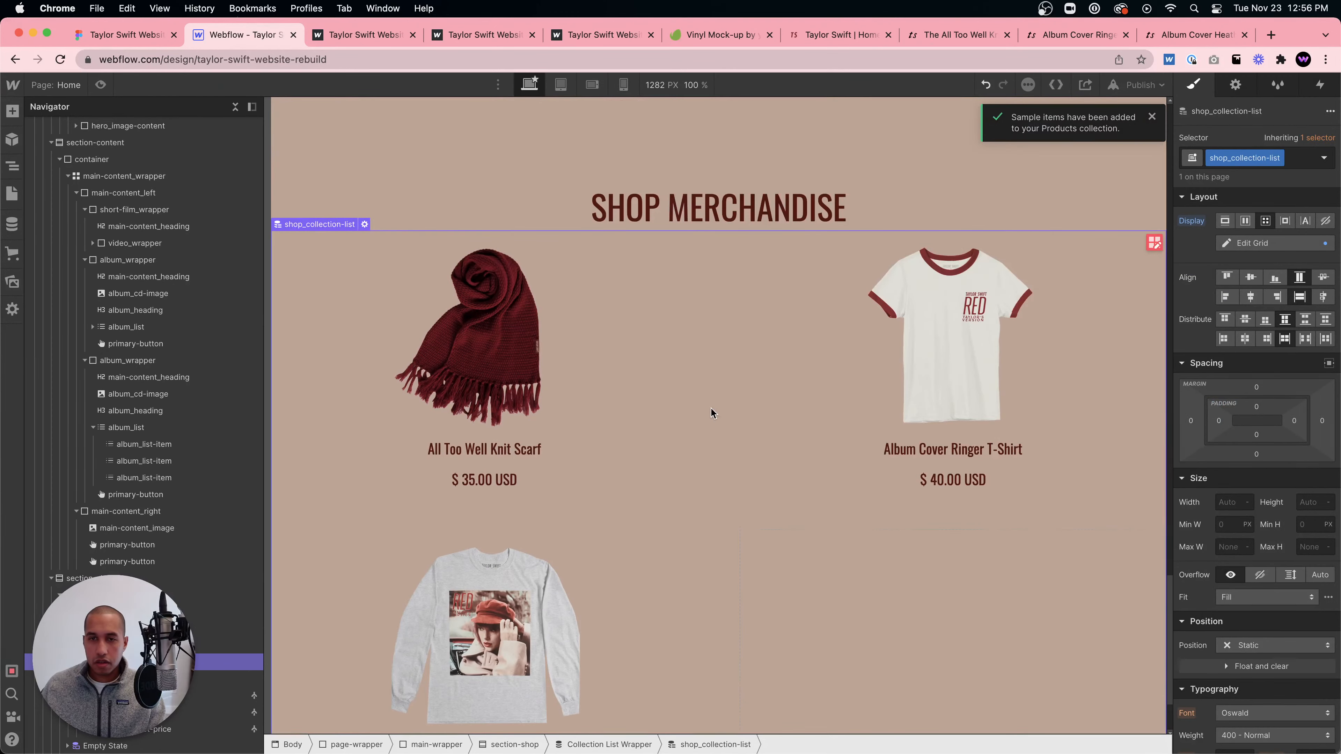
left_click(101, 85)
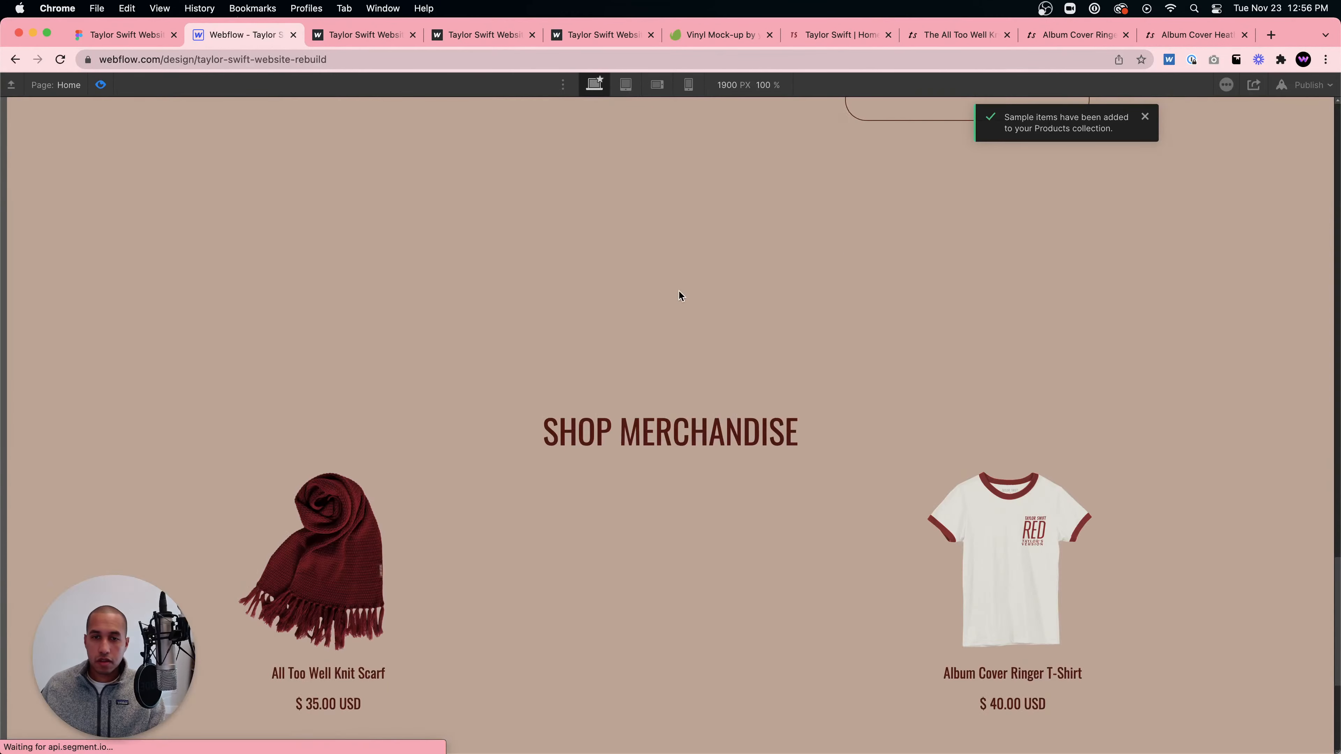
scroll(680, 291, "up", 1)
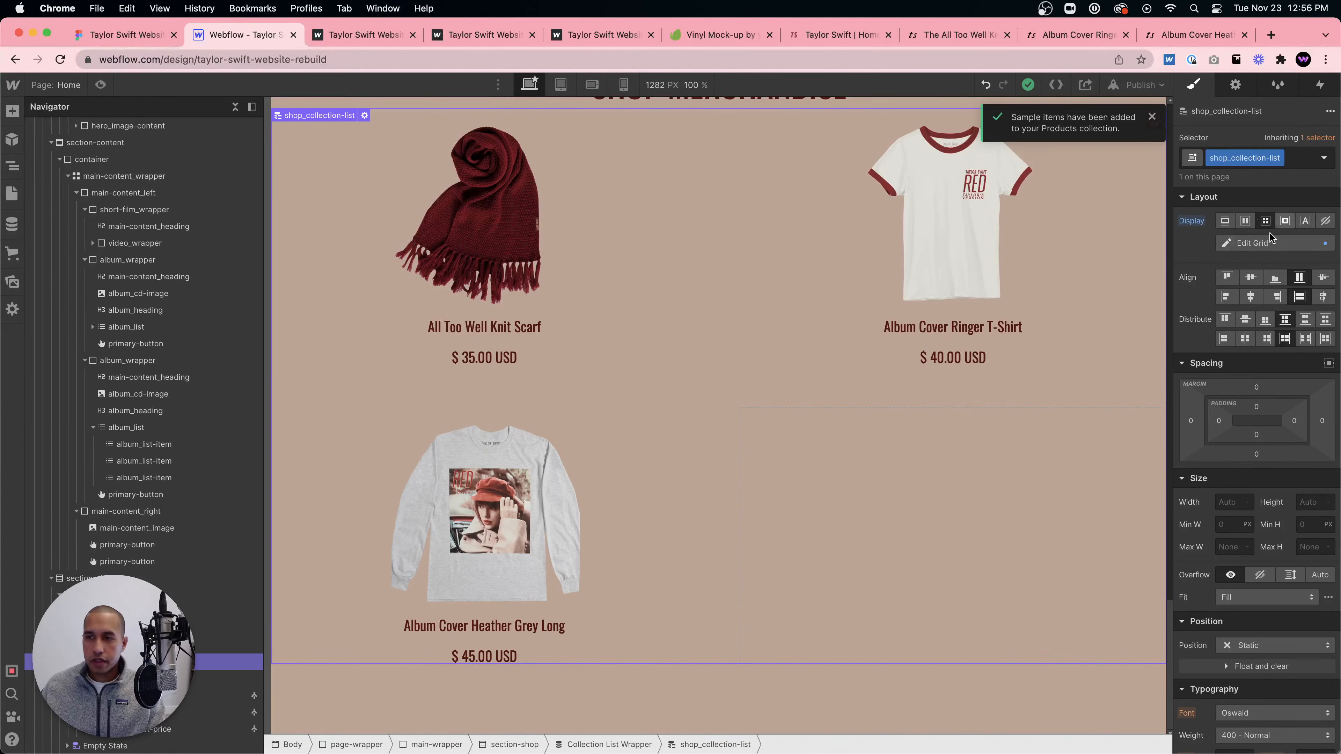
- Switch shop_collection-list to a horizontal flex layout and give the Collection Item 40 px left and right margins
left_click(1246, 220)
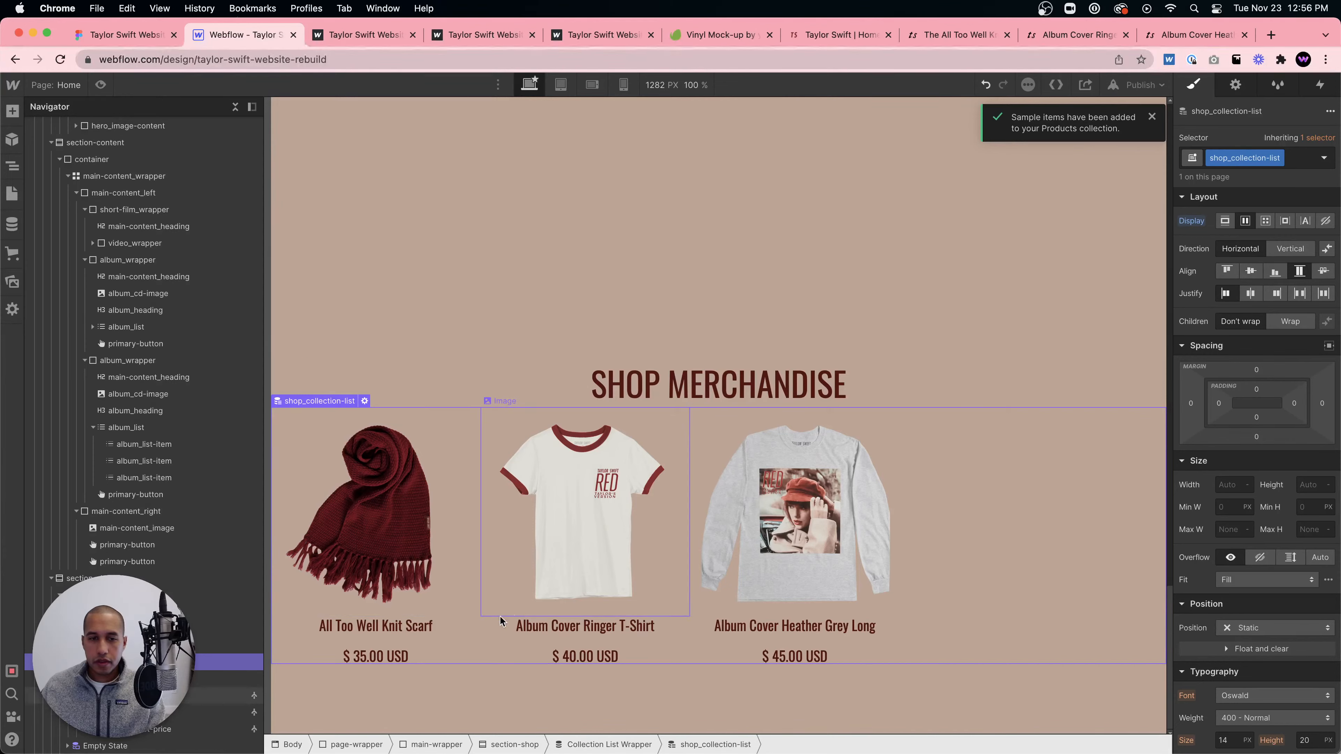
left_click(474, 634)
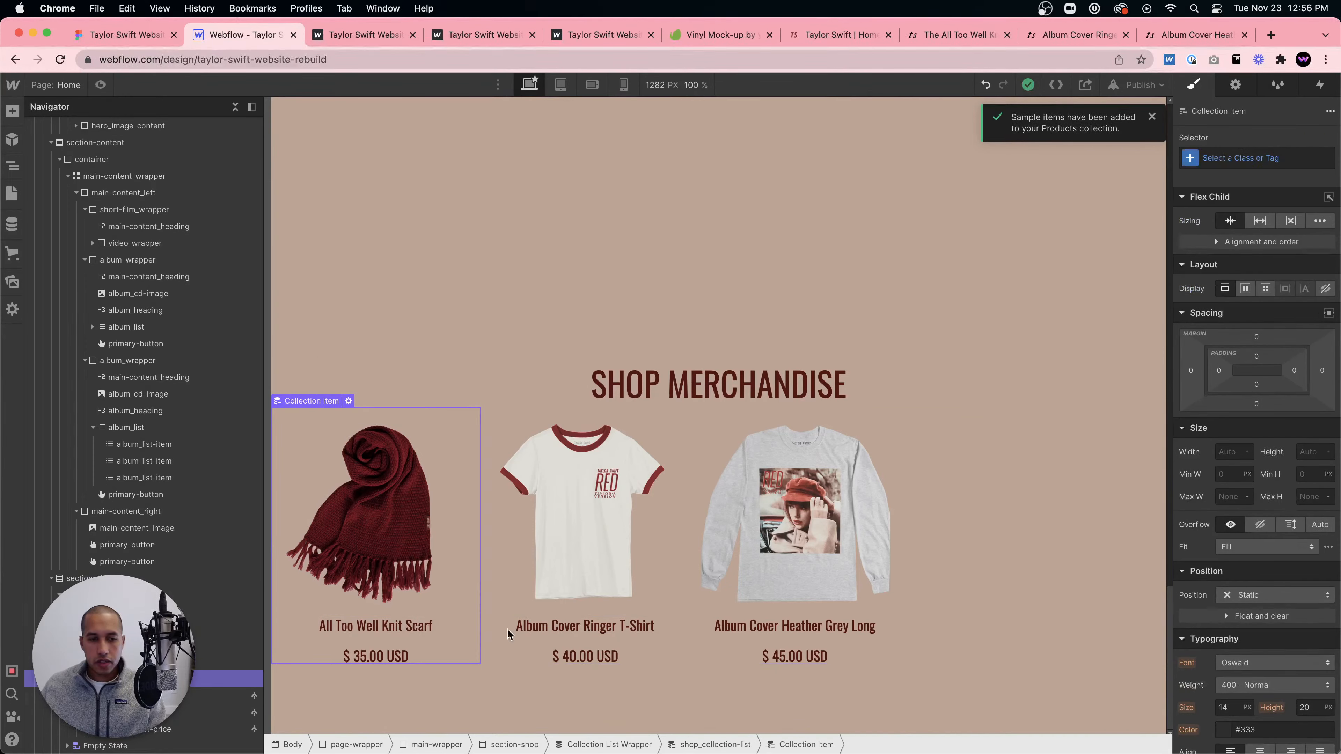
left_click_drag(1191, 370, 1168, 371)
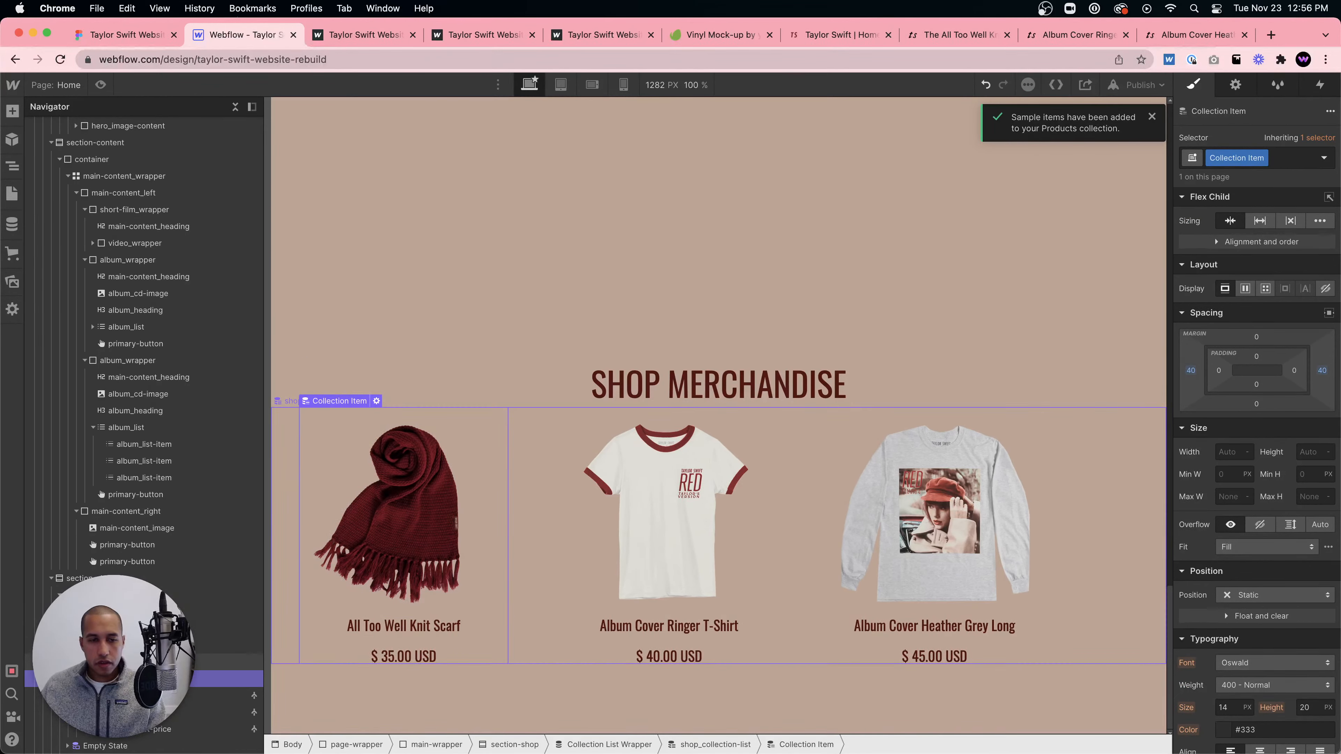
- Justify the items of shop_collection-list to the center and preview the page
left_click(143, 662)
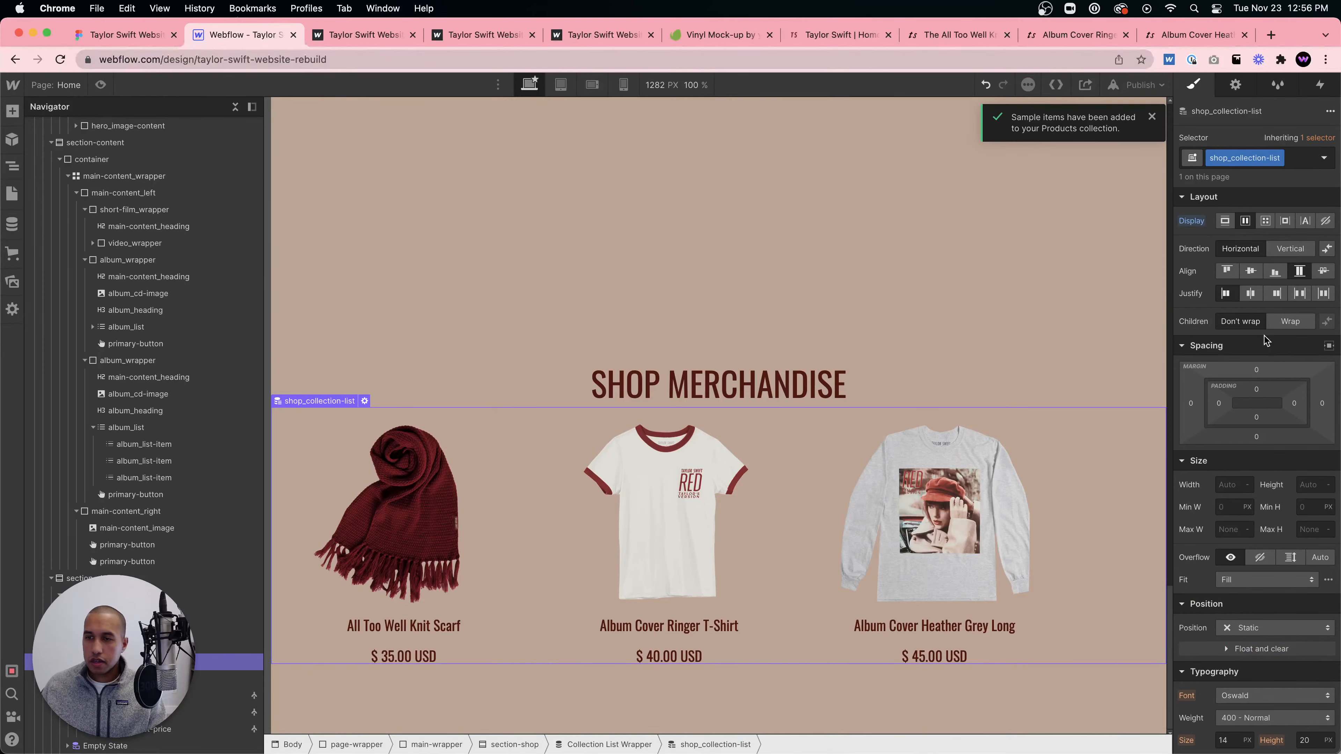
left_click(1250, 293)
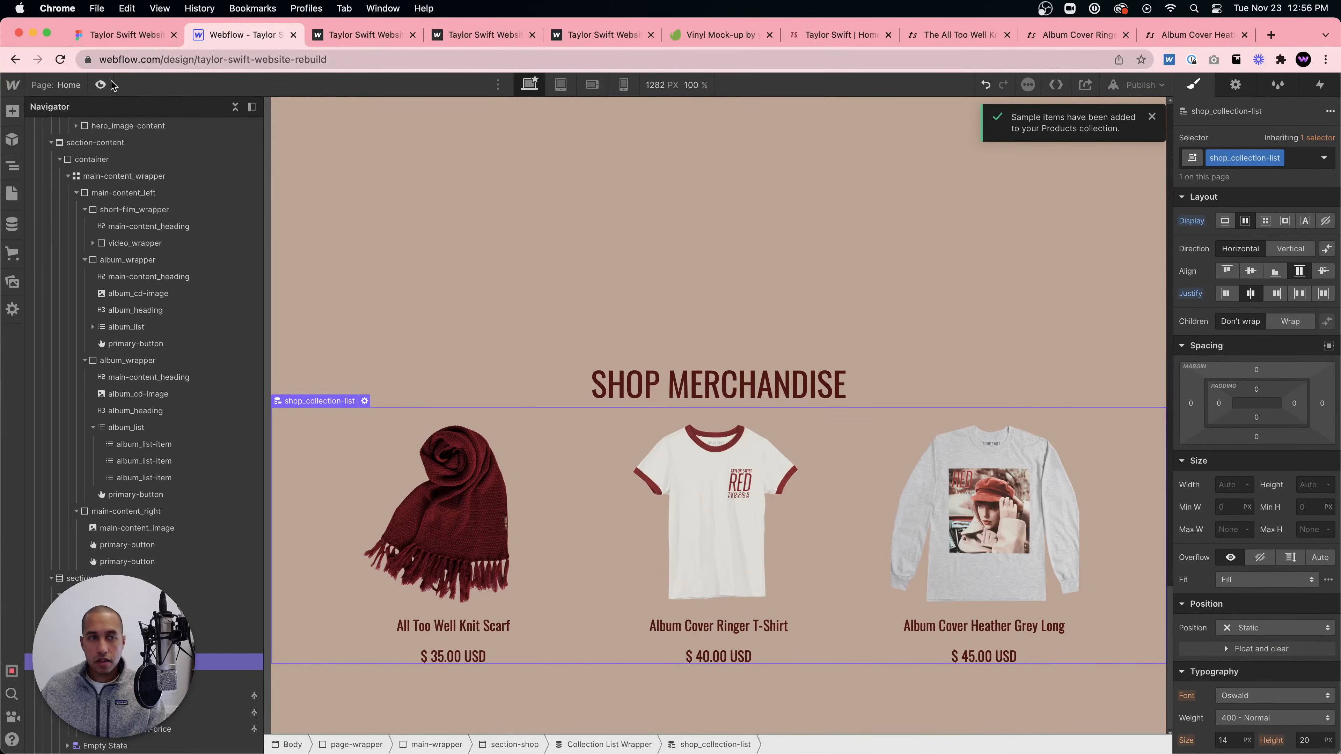
left_click(100, 85)
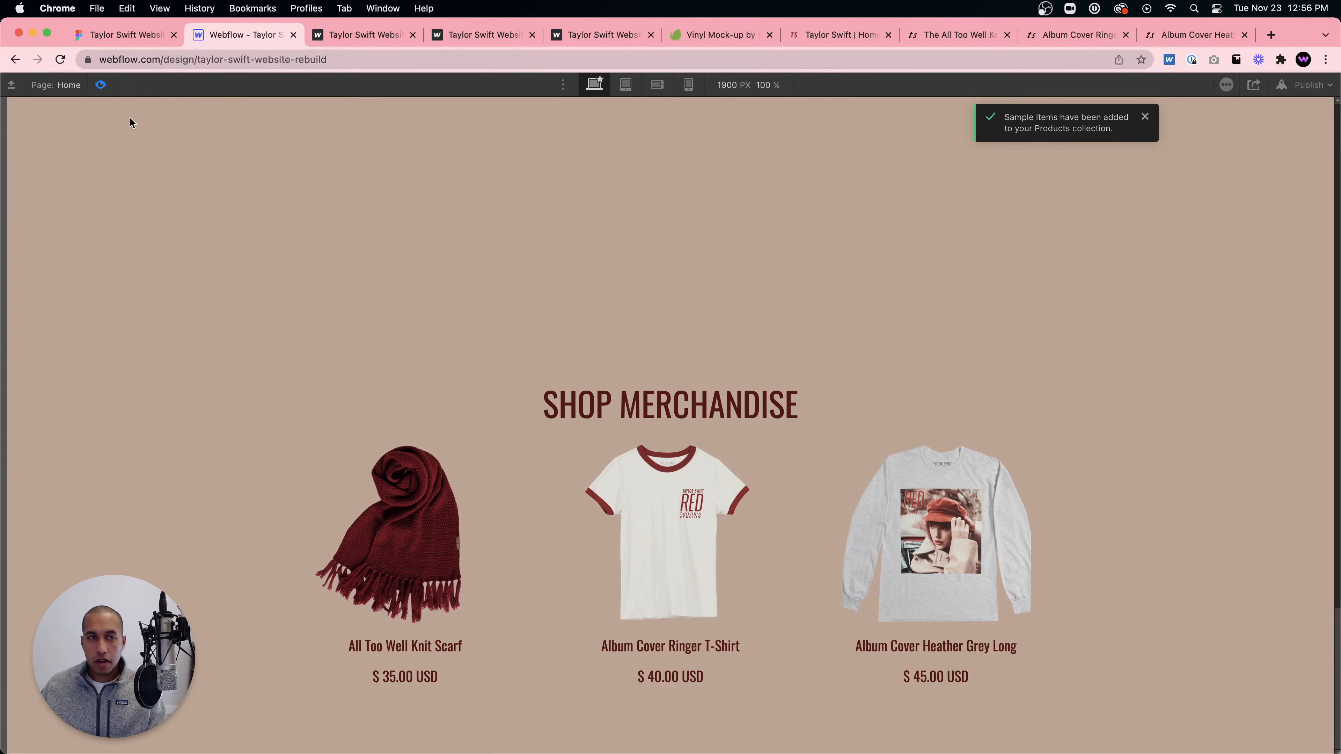
left_click(96, 84)
double_click(766, 470)
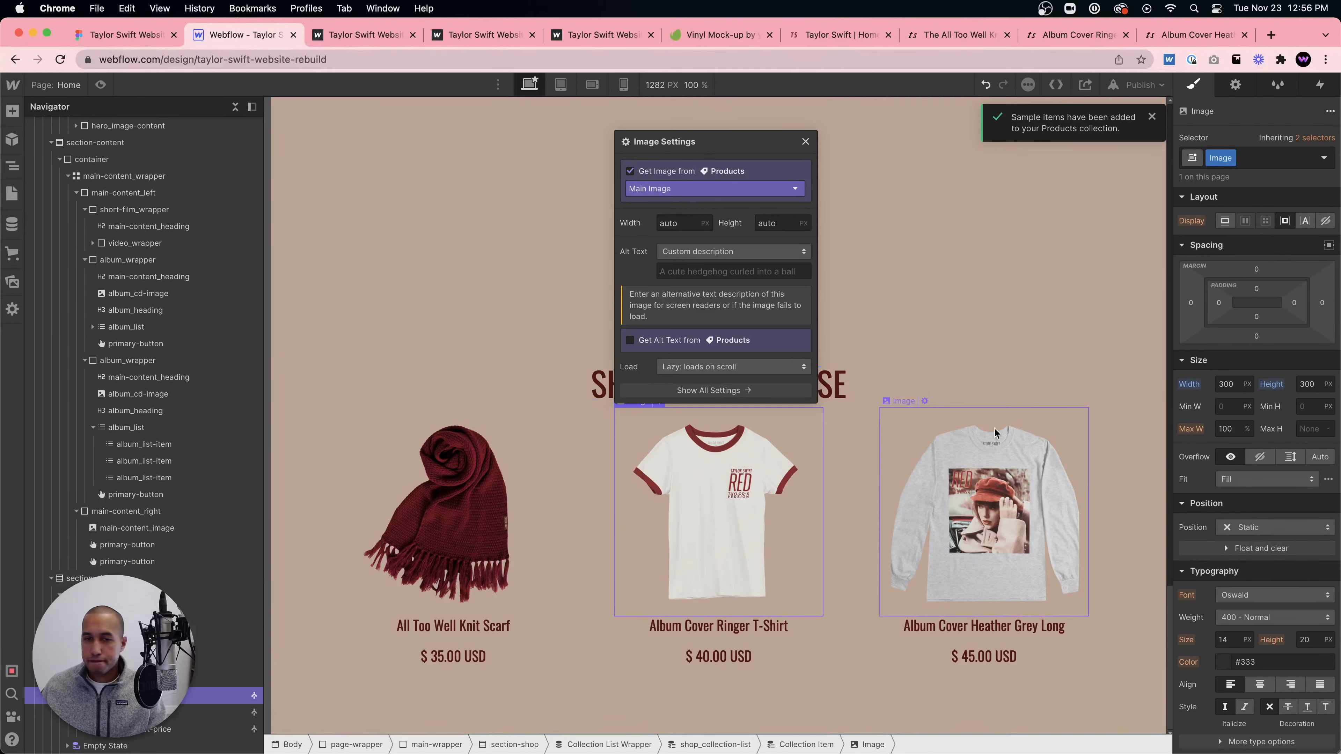
left_click(908, 413)
left_click(894, 387)
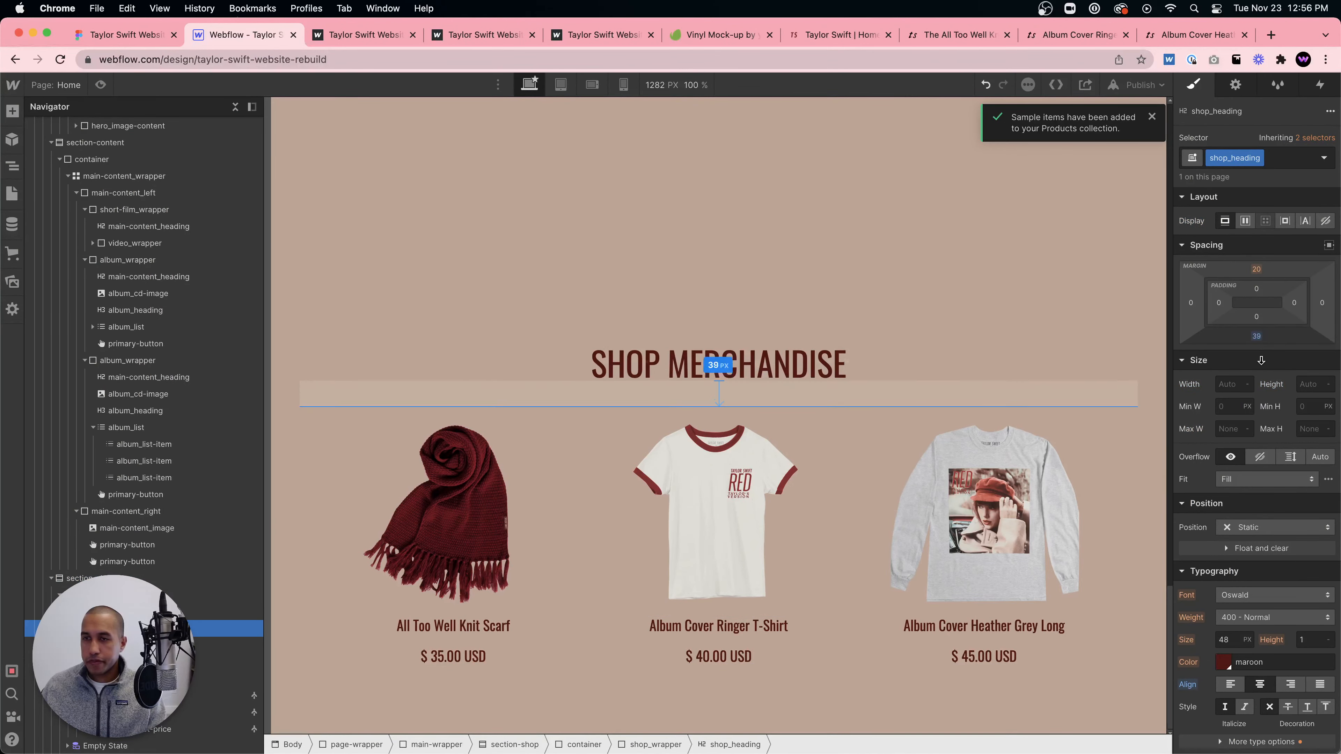
left_click(828, 443)
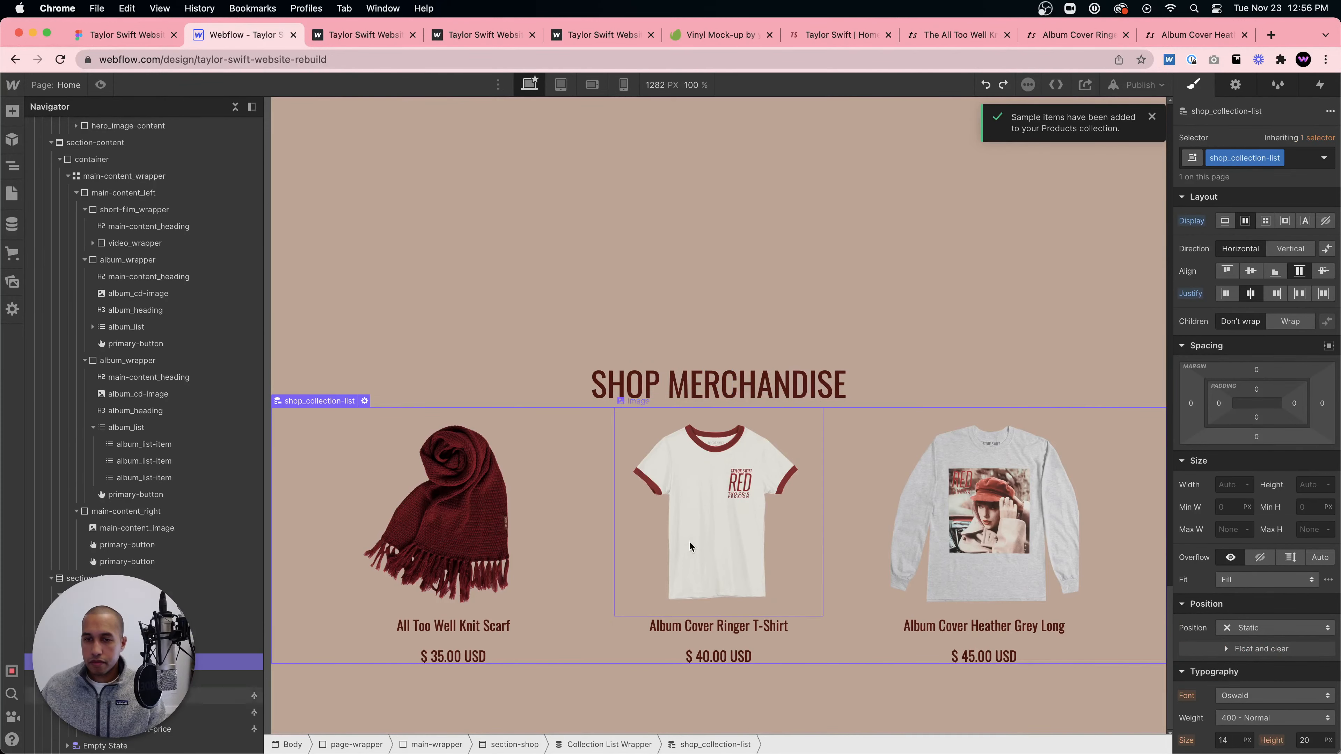
left_click(543, 677)
scroll(1018, 377, "up", 1)
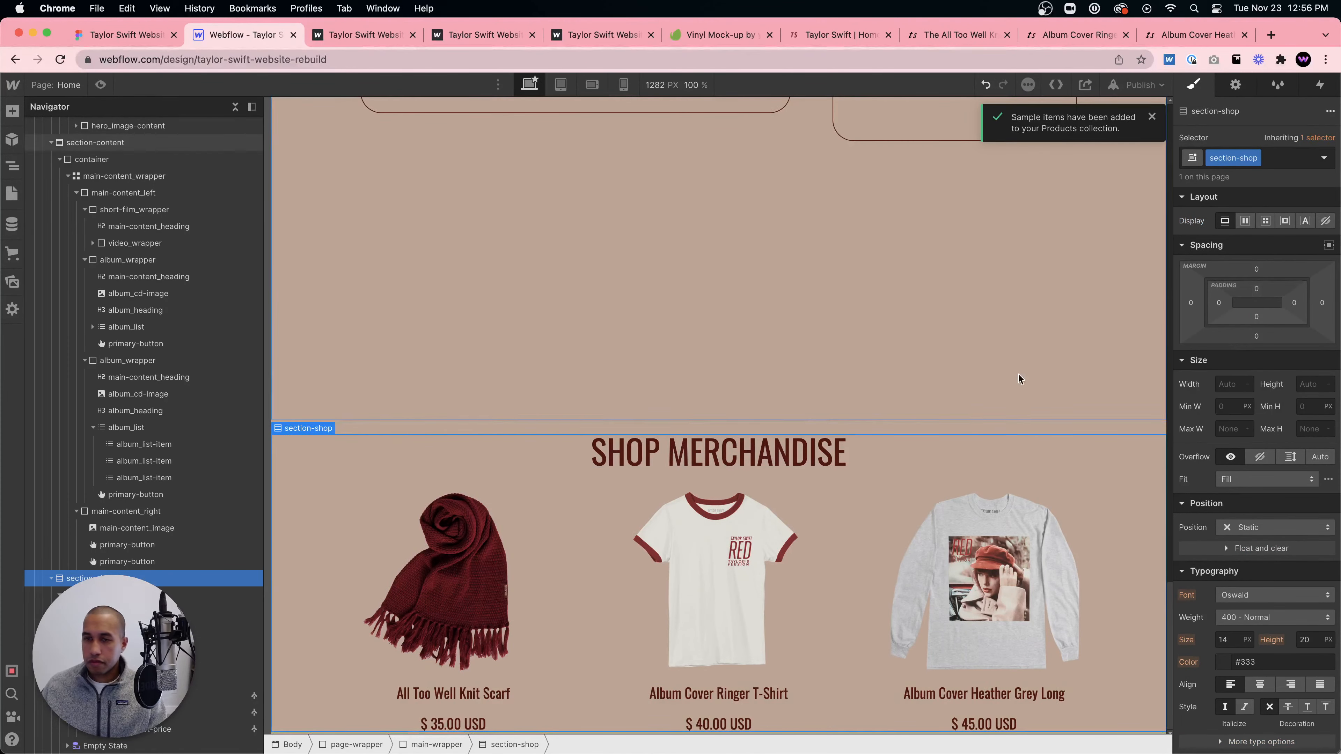
- Set the bottom margin of the SHOP MERCHANDISE heading to 60 px
left_click(877, 450)
left_click_drag(1256, 341, 1256, 373)
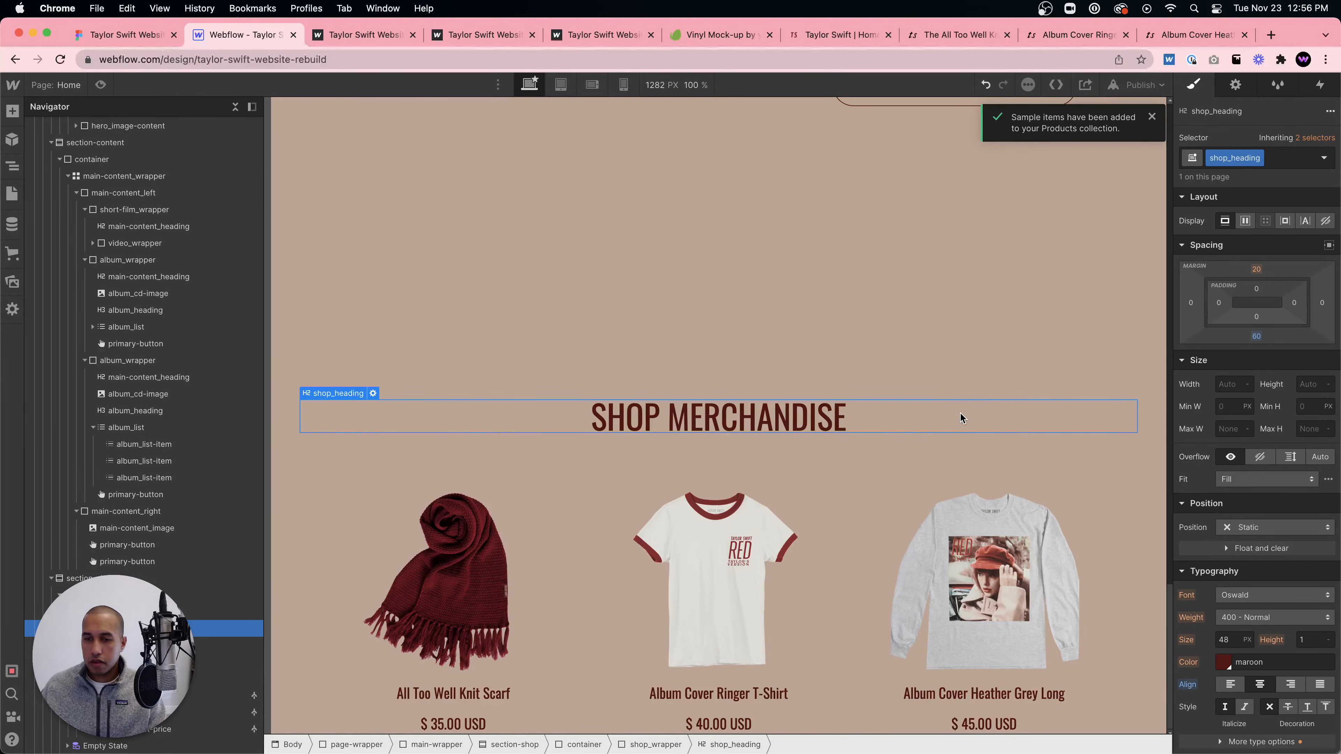
left_click(1137, 491)
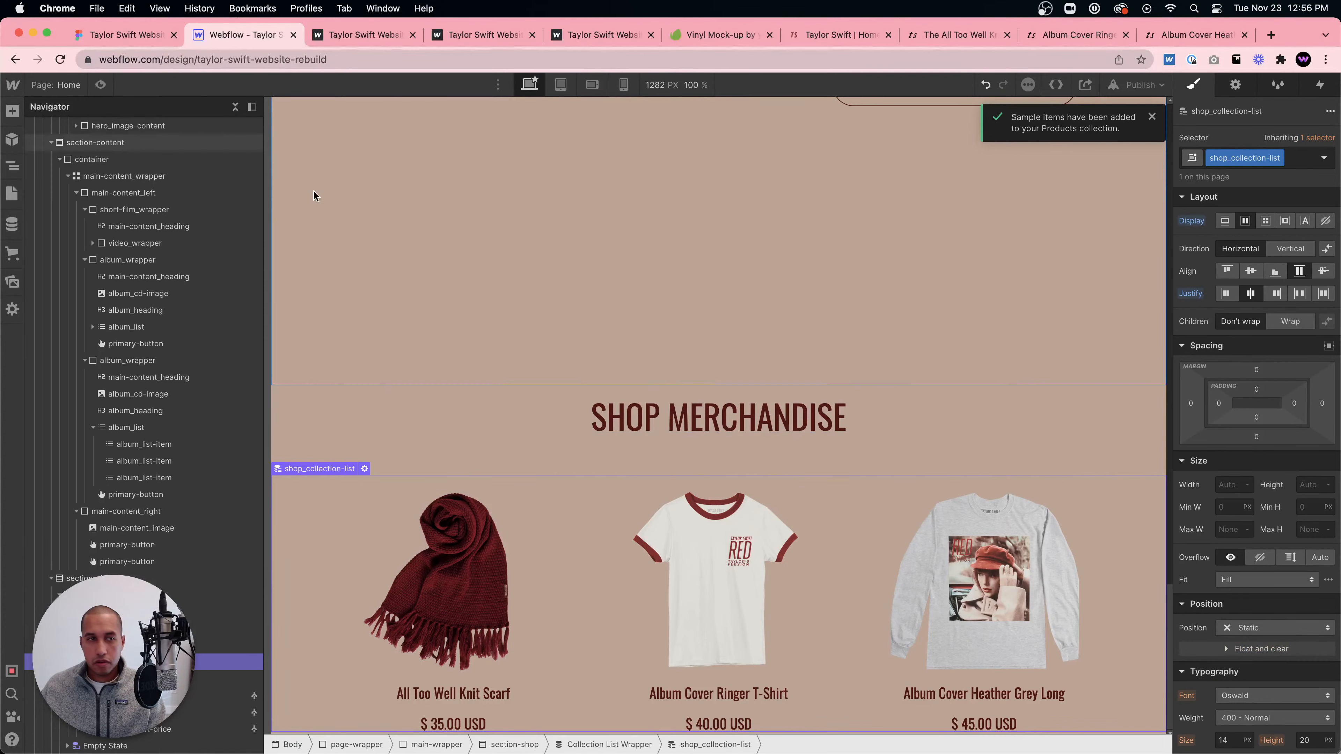
- Set the bottom padding of page-wrapper to 200 px
scroll(314, 196, "up", 10)
scroll(174, 230, "up", 5)
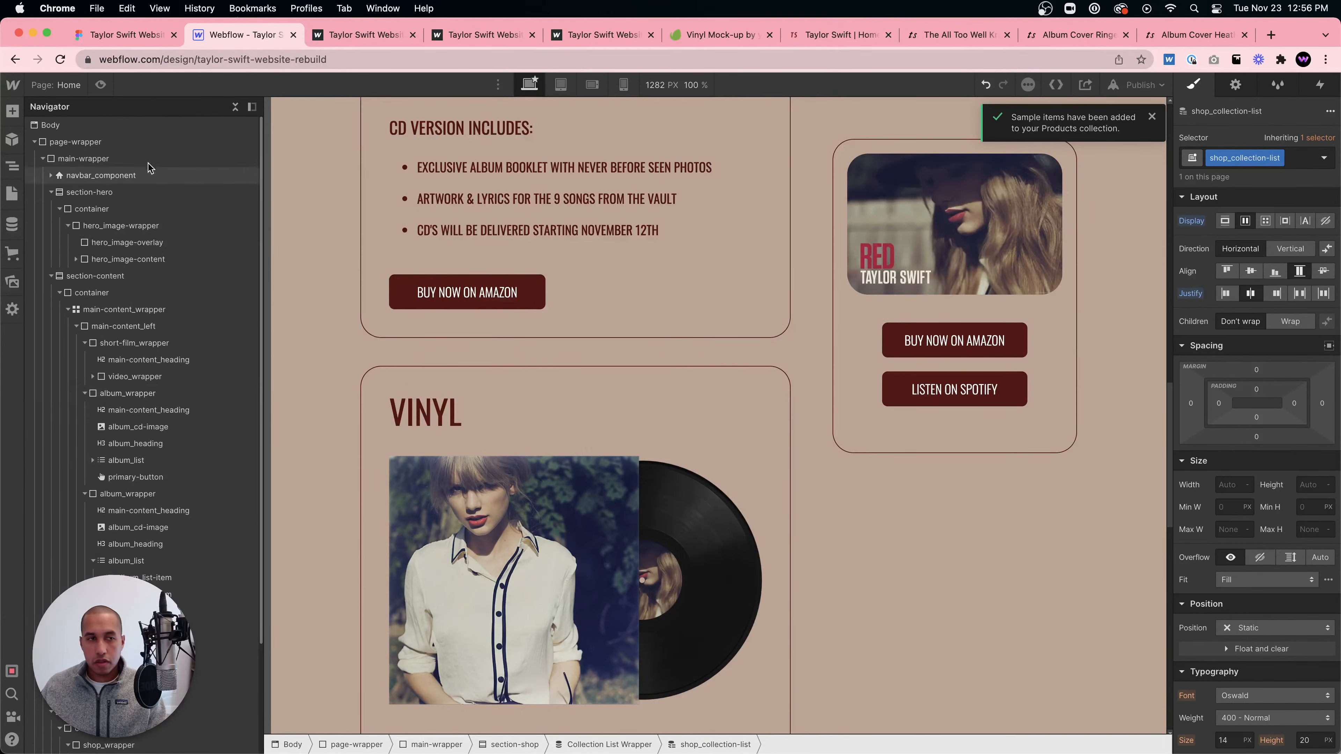
left_click(76, 142)
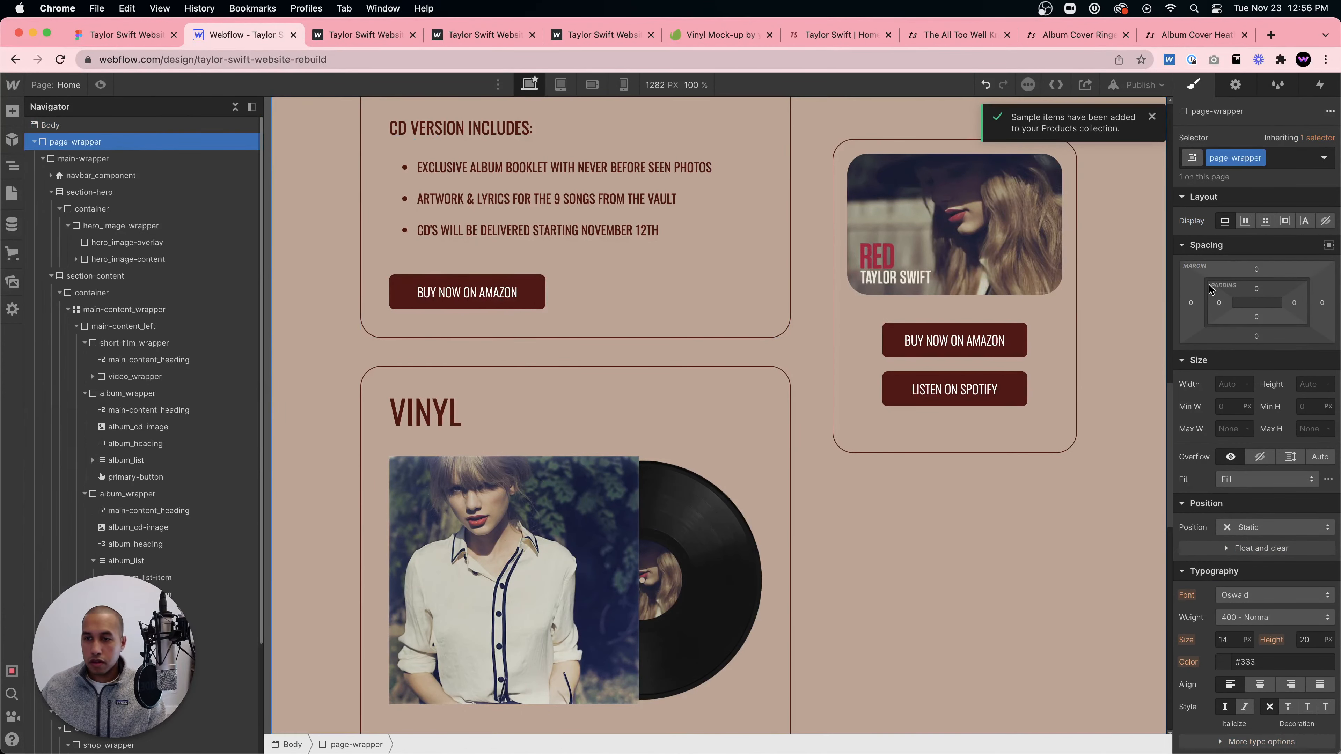
left_click(1256, 316)
key("Return")
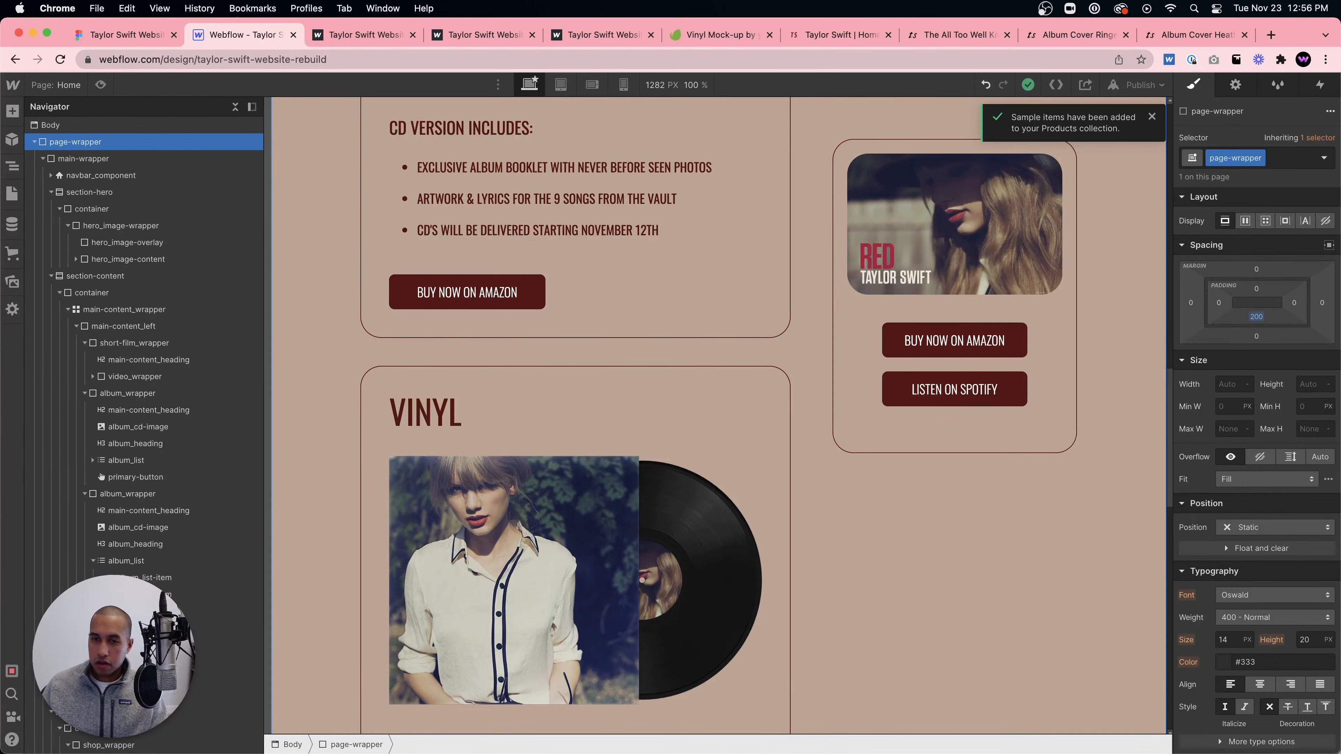
- Set the bottom padding of section-content to 0, closing the gap above the shop section
scroll(820, 337, "up", 5)
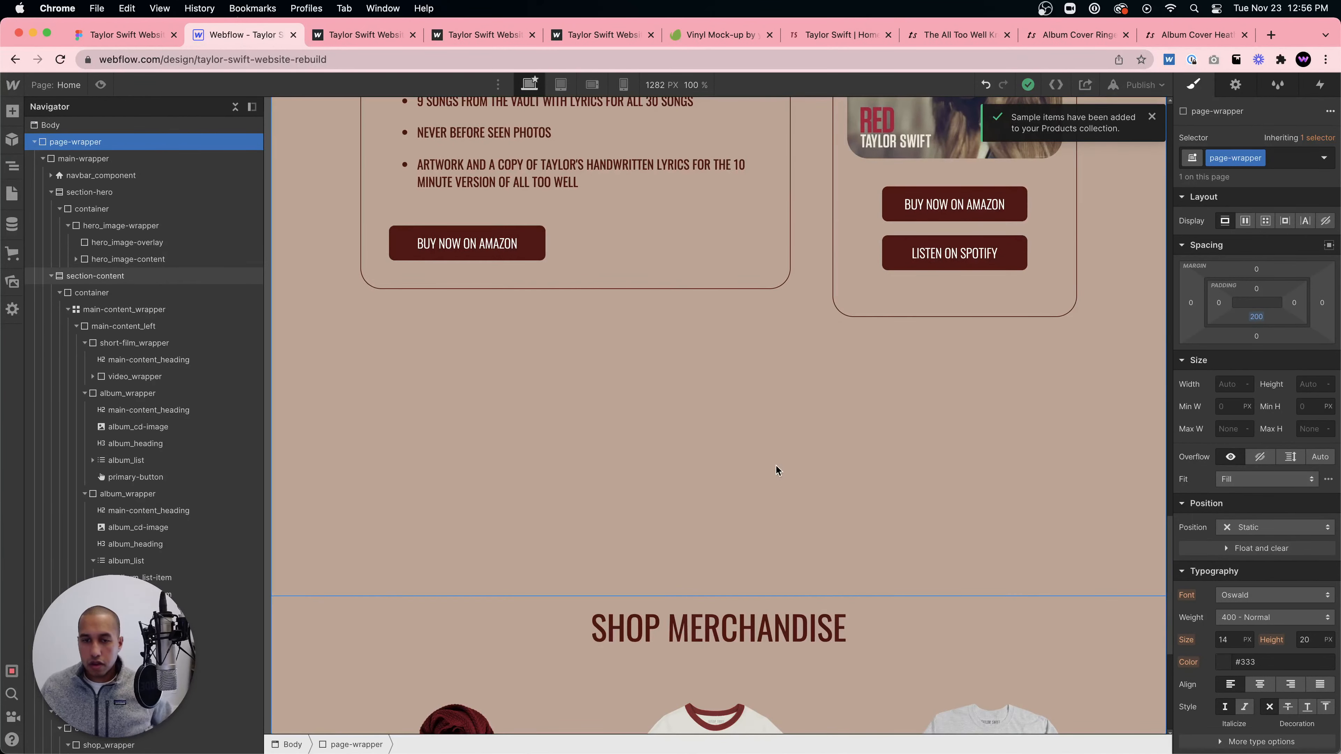
left_click(802, 299)
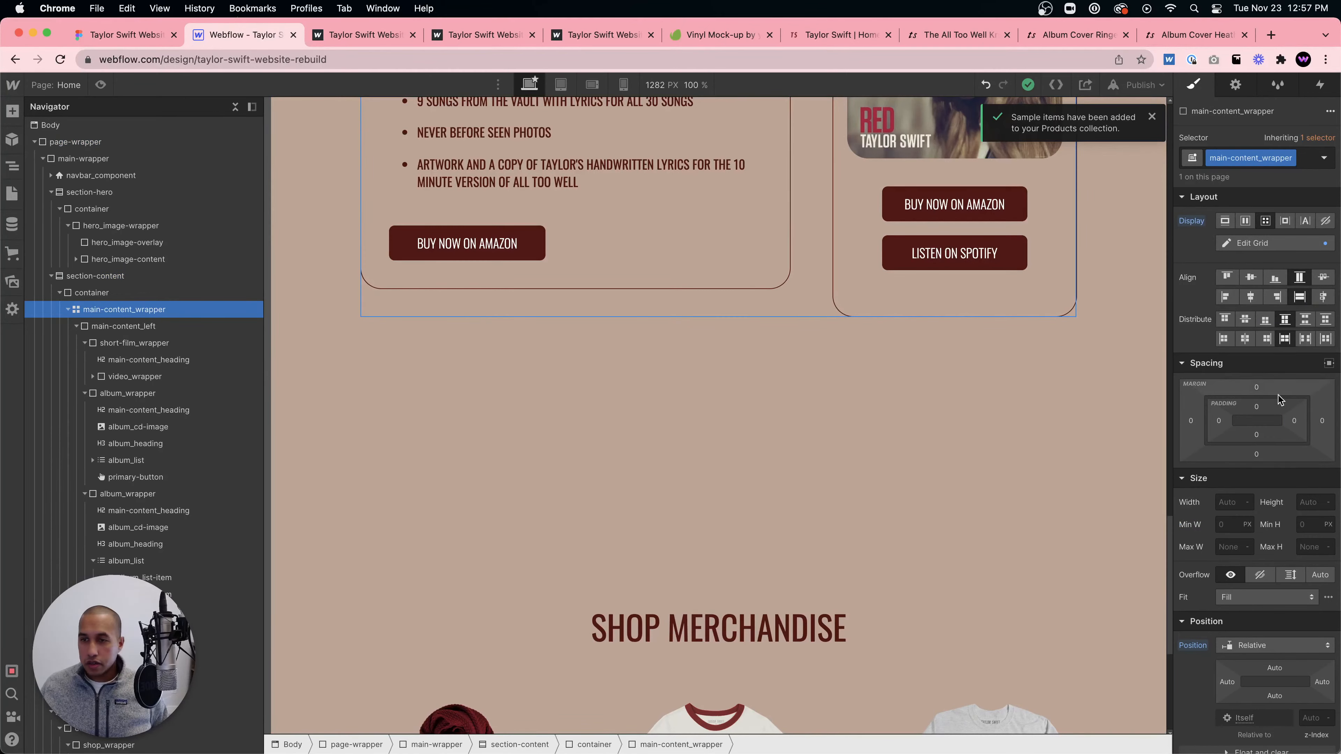
left_click(602, 386)
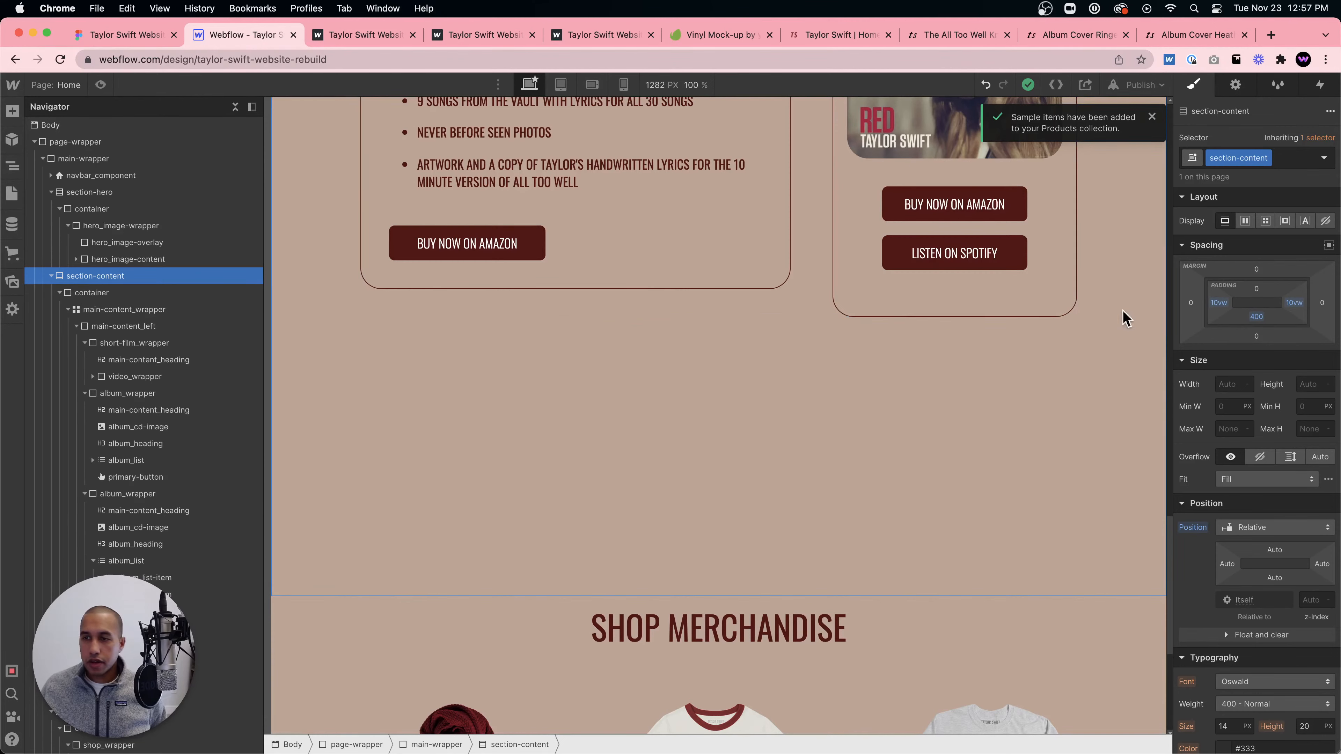
left_click(1254, 317)
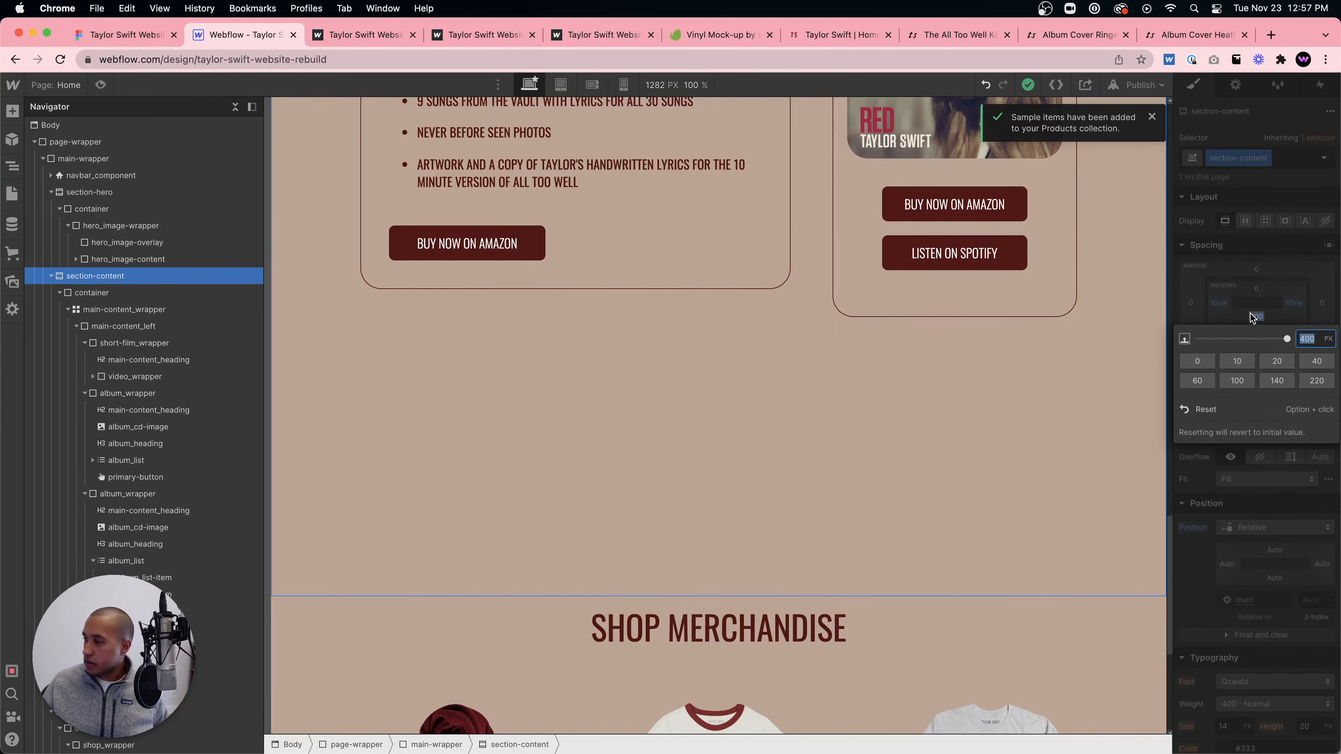
type("0")
key("Return")
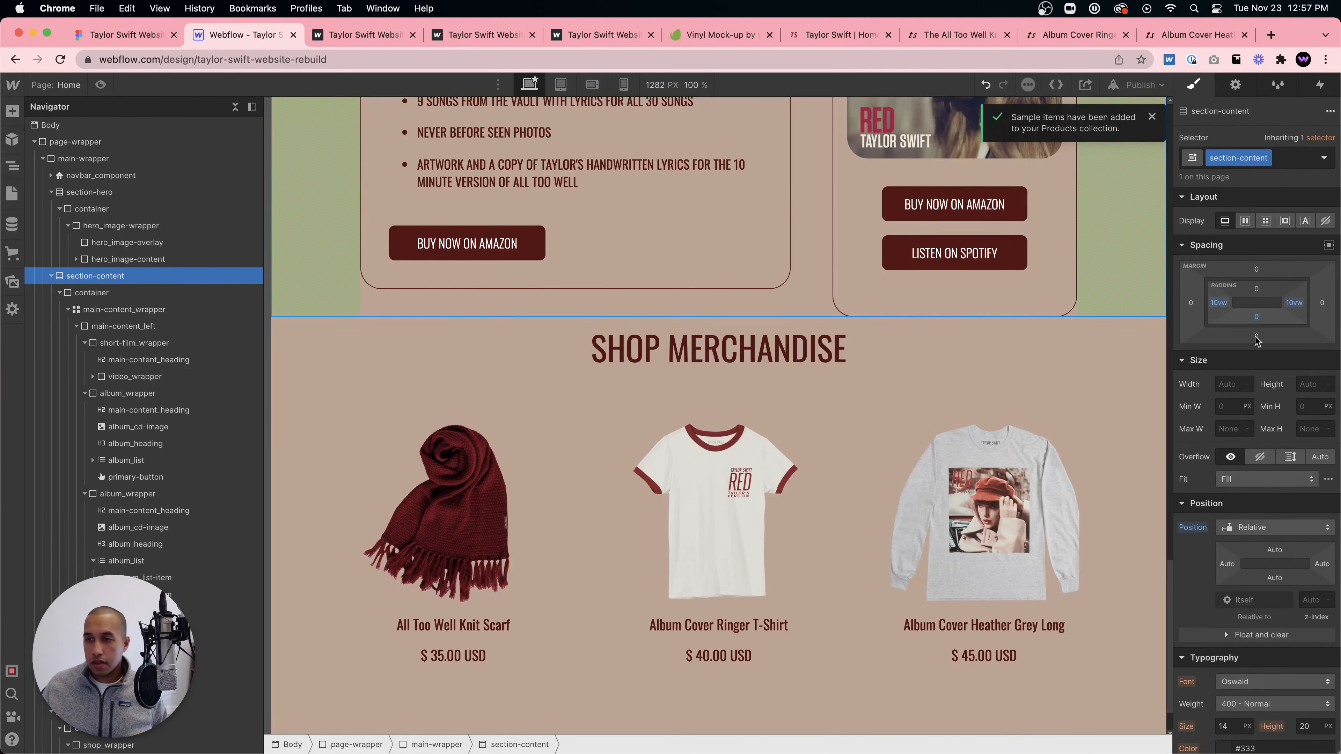
- Collapse section-content and section-shop in the element tree and set section-content's bottom margin to 80 px
left_click(52, 276)
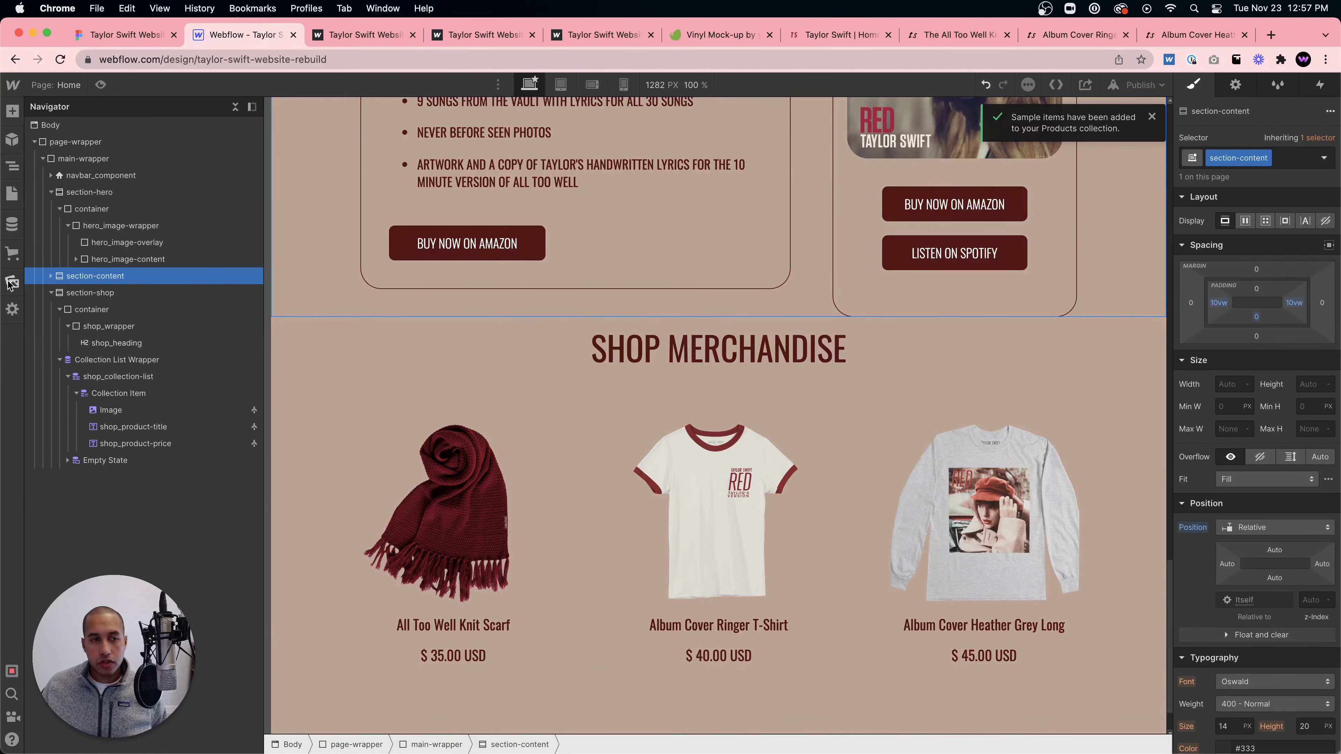
left_click(51, 292)
left_click_drag(1256, 337, 1257, 389)
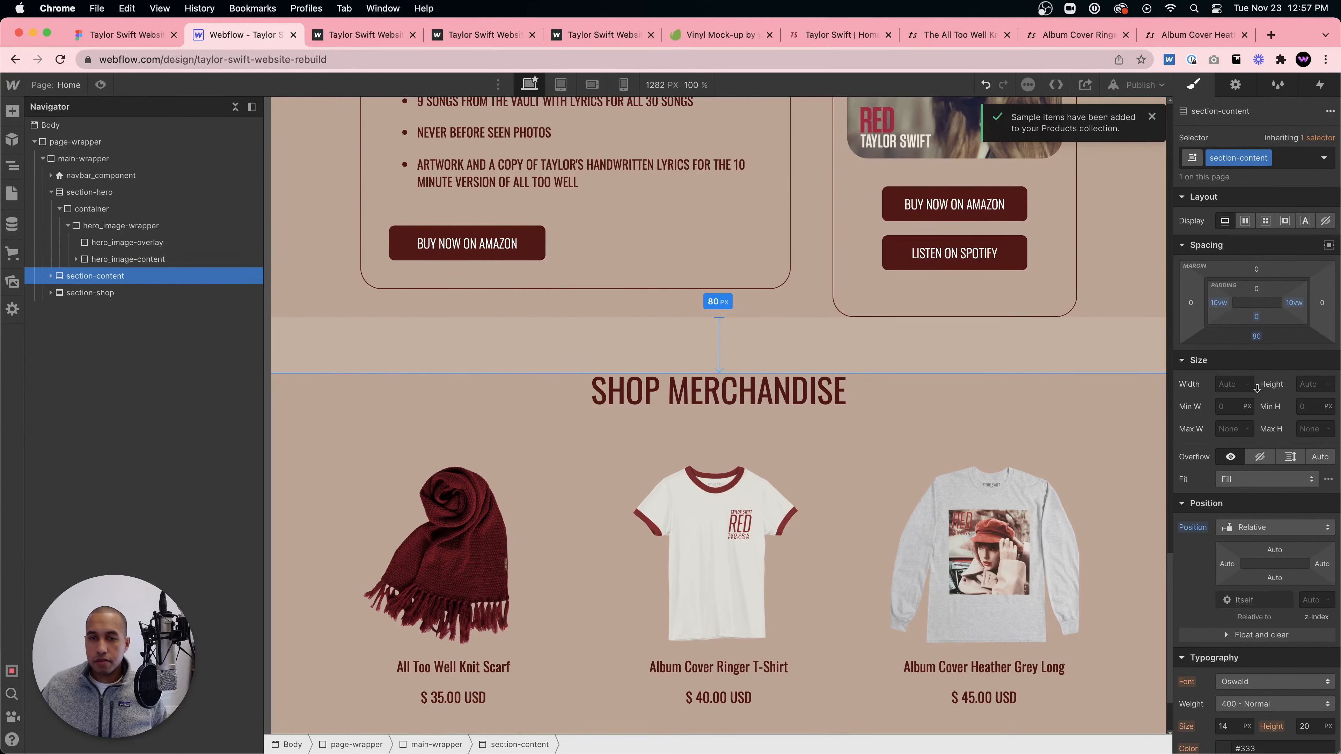
- Increase the bottom margin of section-content to 100 px
left_click(1027, 350)
scroll(1003, 360, "down", 3)
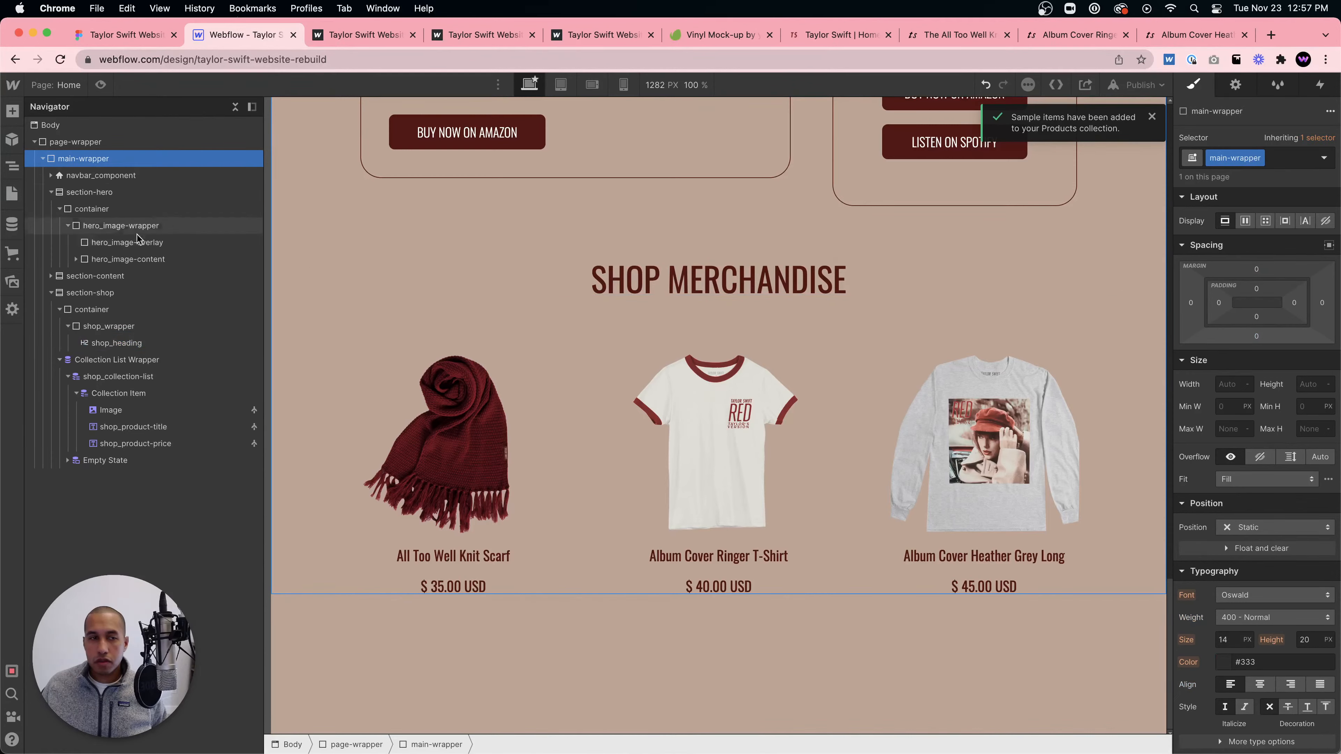
left_click(98, 292)
left_click(101, 278)
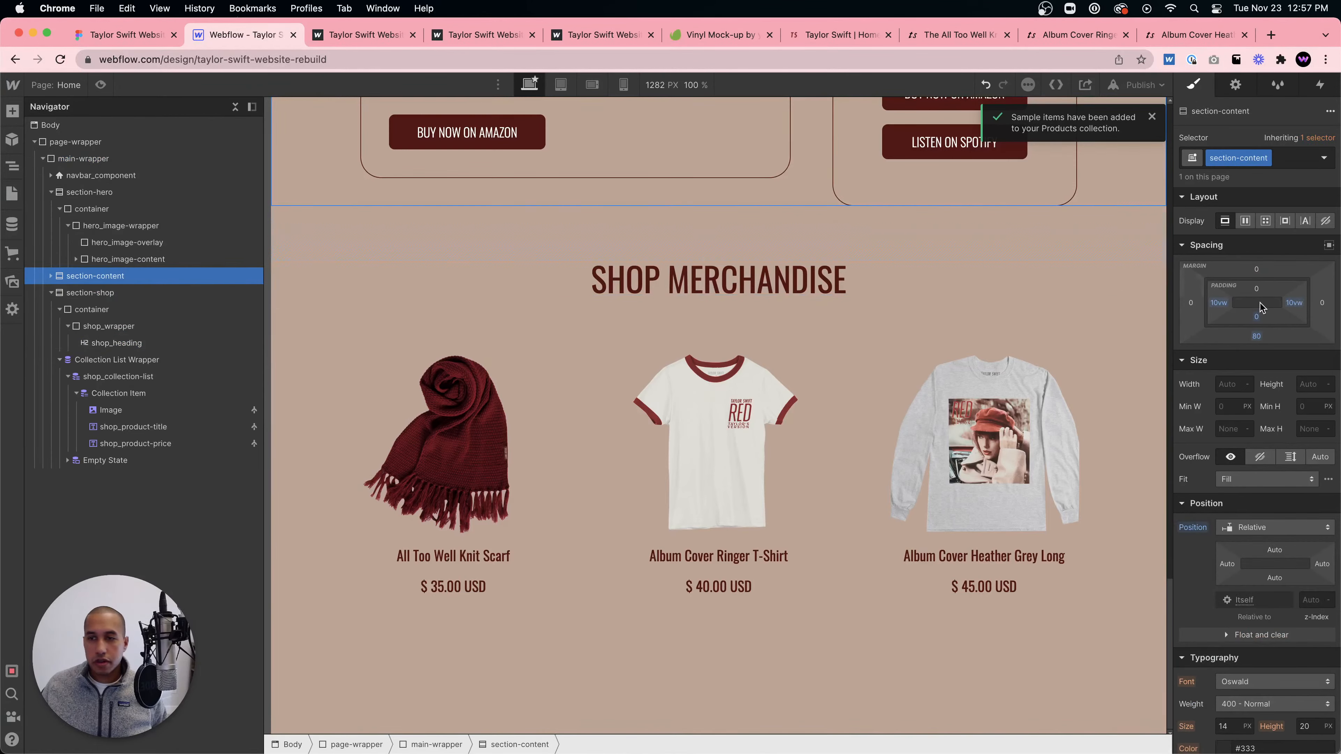
left_click_drag(1249, 341, 1259, 350)
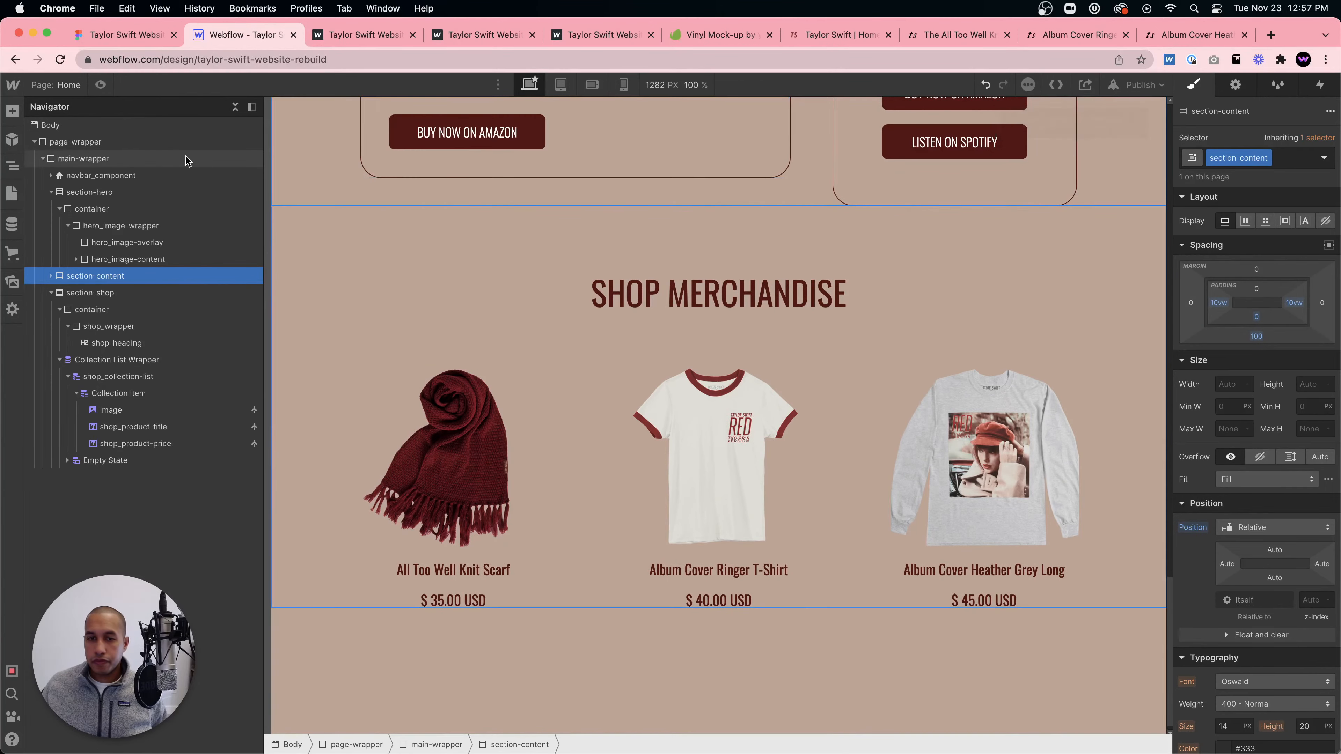
- Preview the home page from the hero down to the shop section to check the spacing, and return to editing
left_click(100, 85)
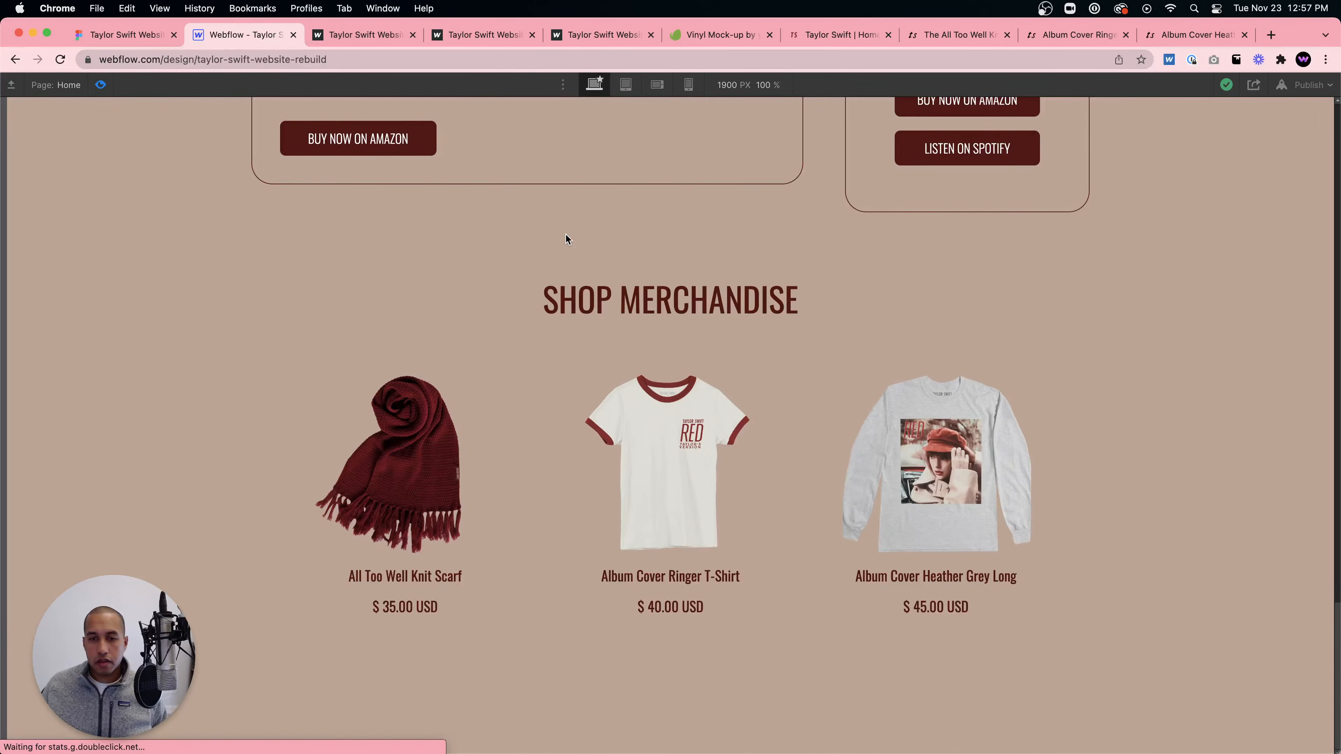
scroll(566, 235, "up", 10)
scroll(554, 244, "down", 20)
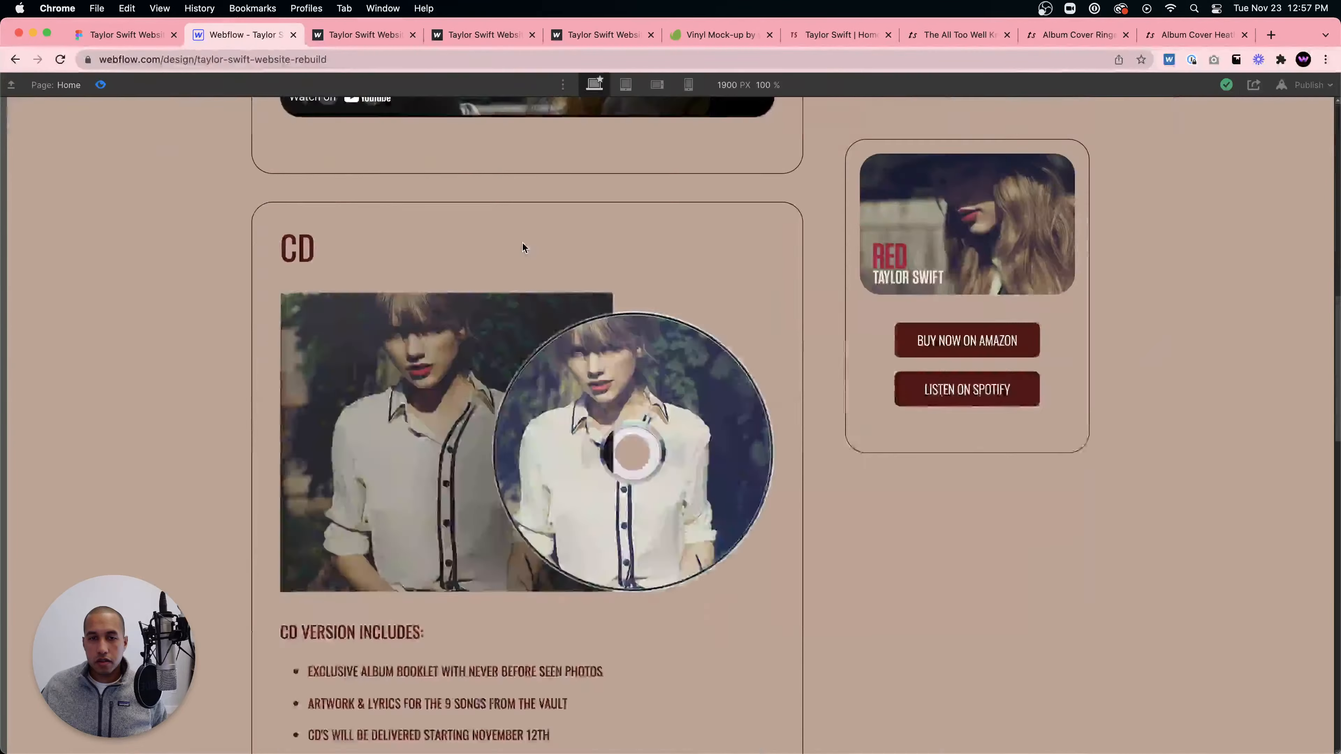
key("super+shift+p")
- Publish the site to its selected webflow.io domain
left_click(1141, 85)
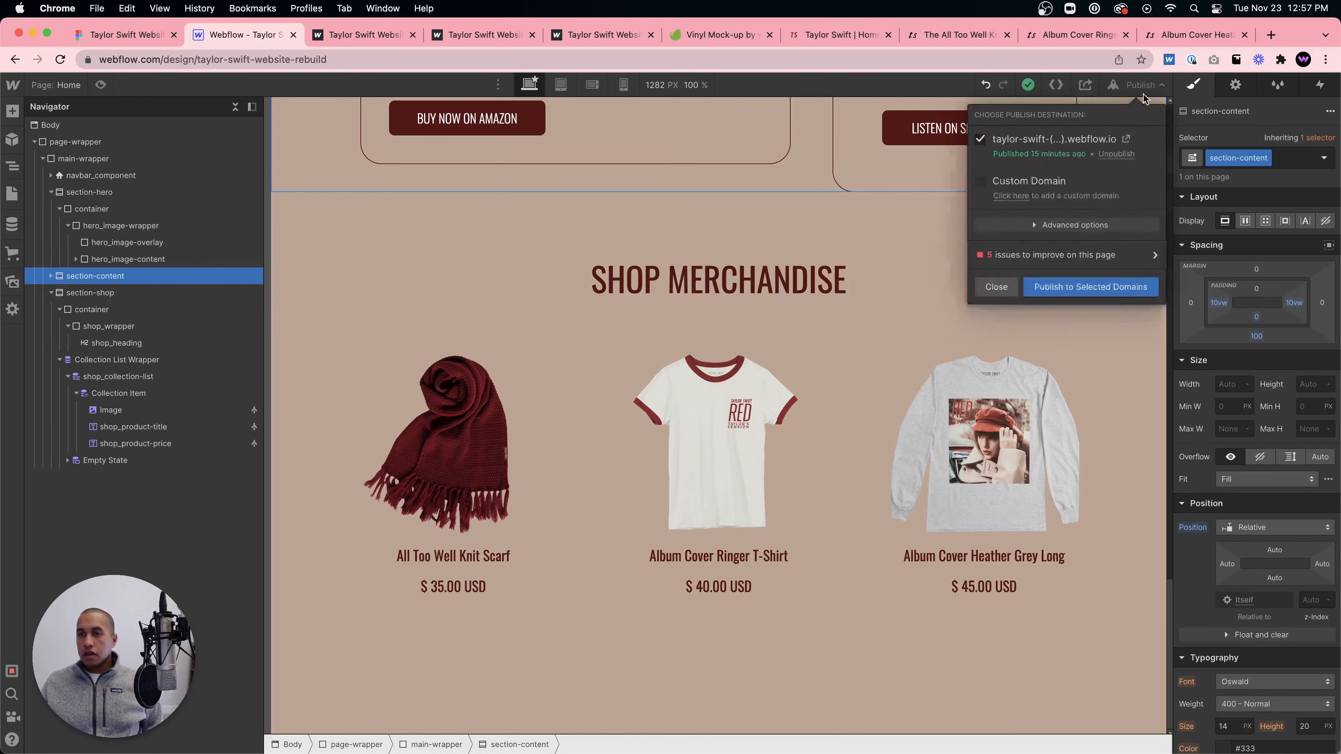
left_click(1116, 288)
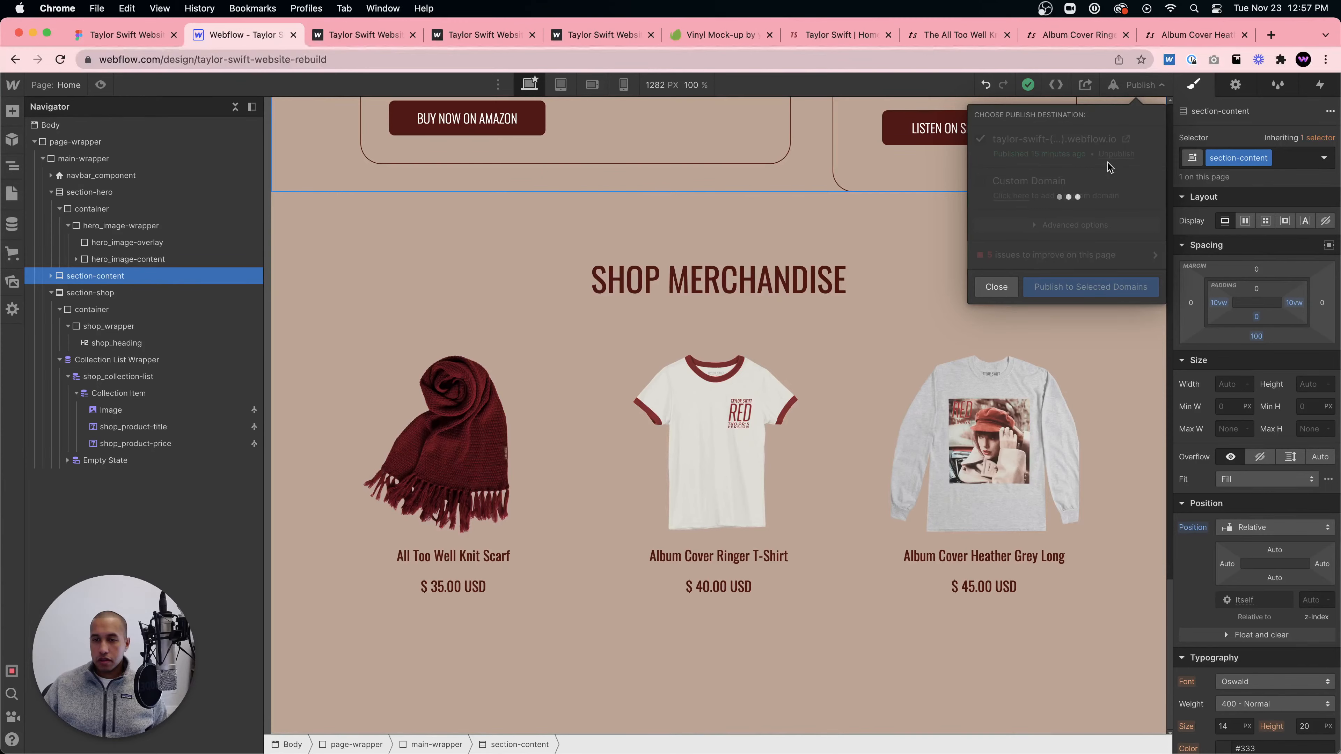
scroll(785, 270, "up", 15)
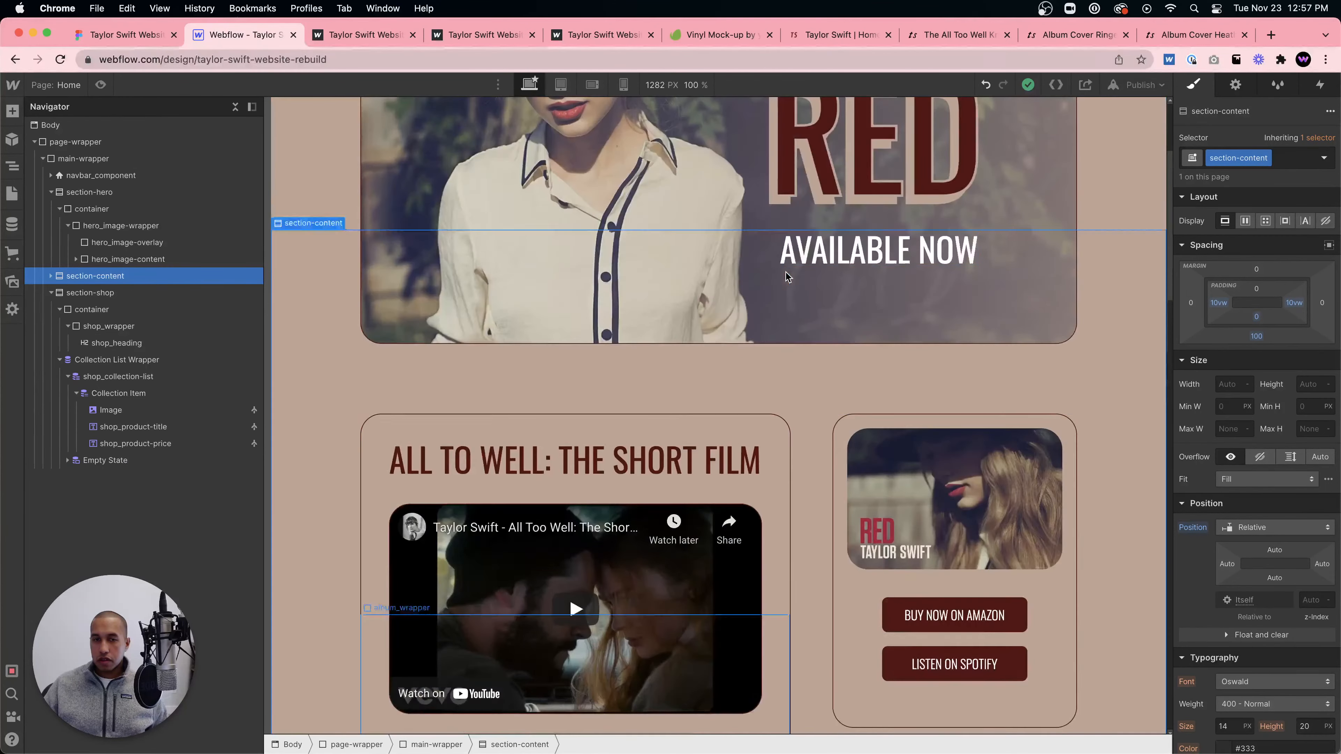
scroll(787, 268, "down", 15)
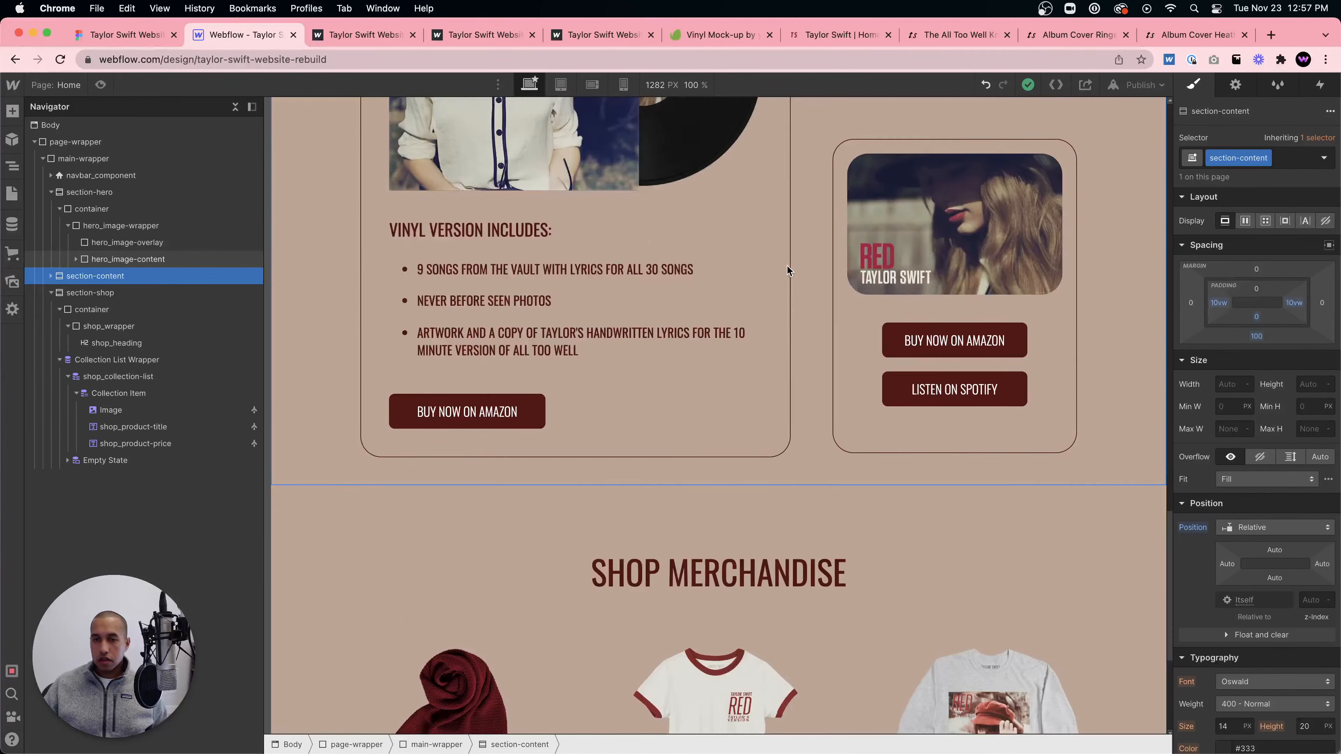
scroll(787, 265, "up", 15)
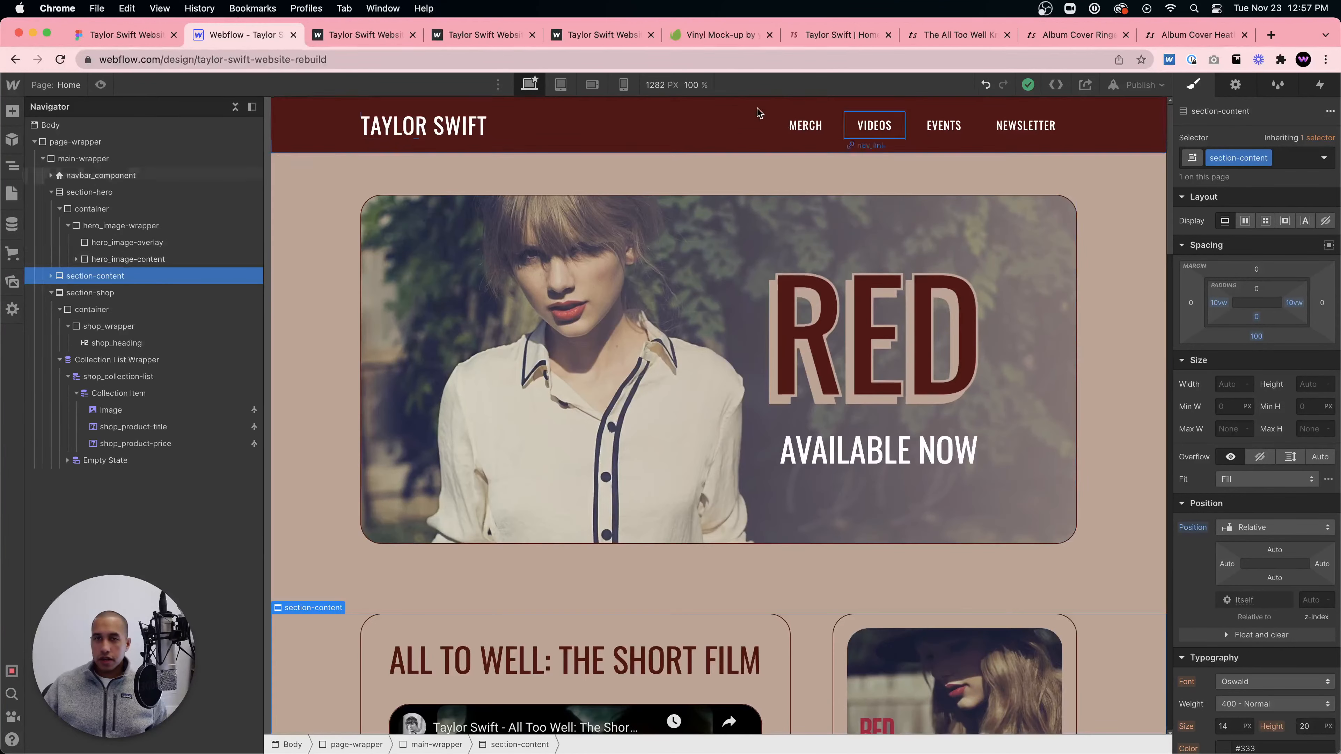
left_click(1153, 86)
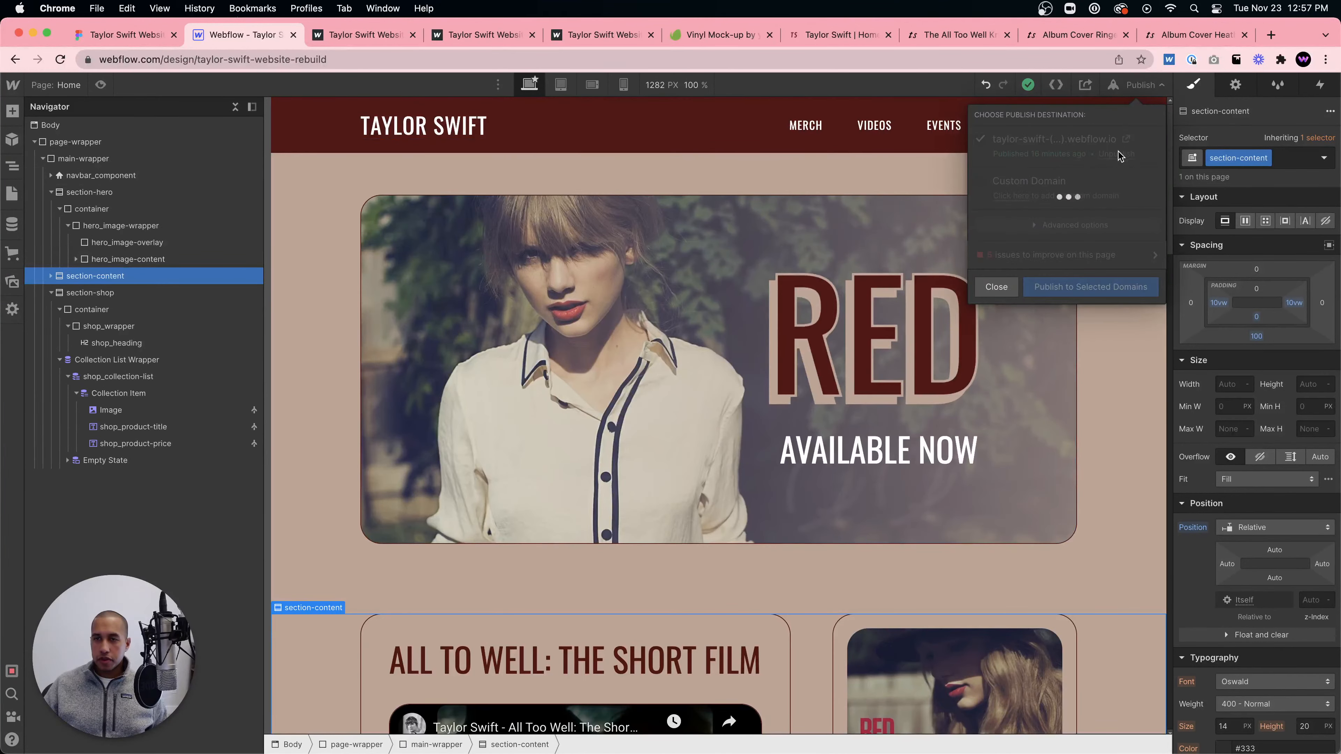
- Switch to the original taylorswift.com home page and review its sections from the hero to the holiday collection
left_click(859, 36)
scroll(825, 200, "up", 20)
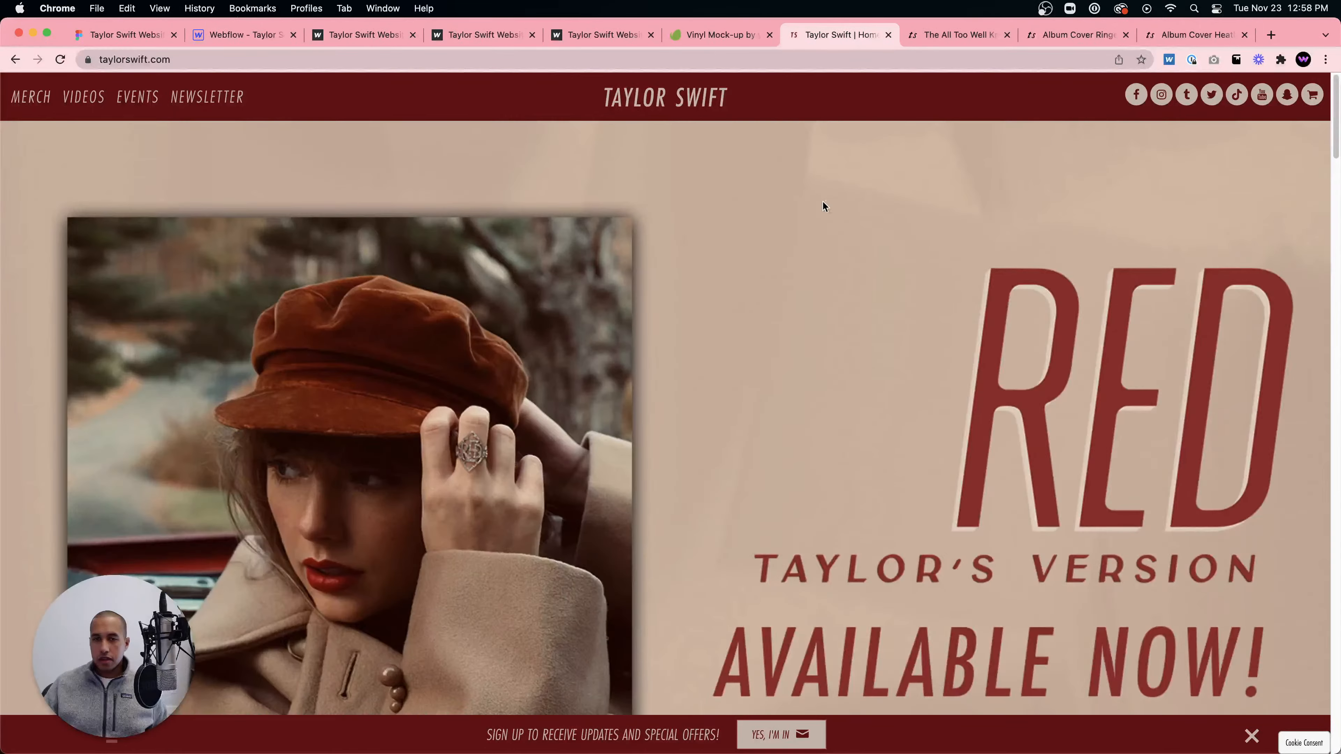
scroll(823, 203, "down", 10)
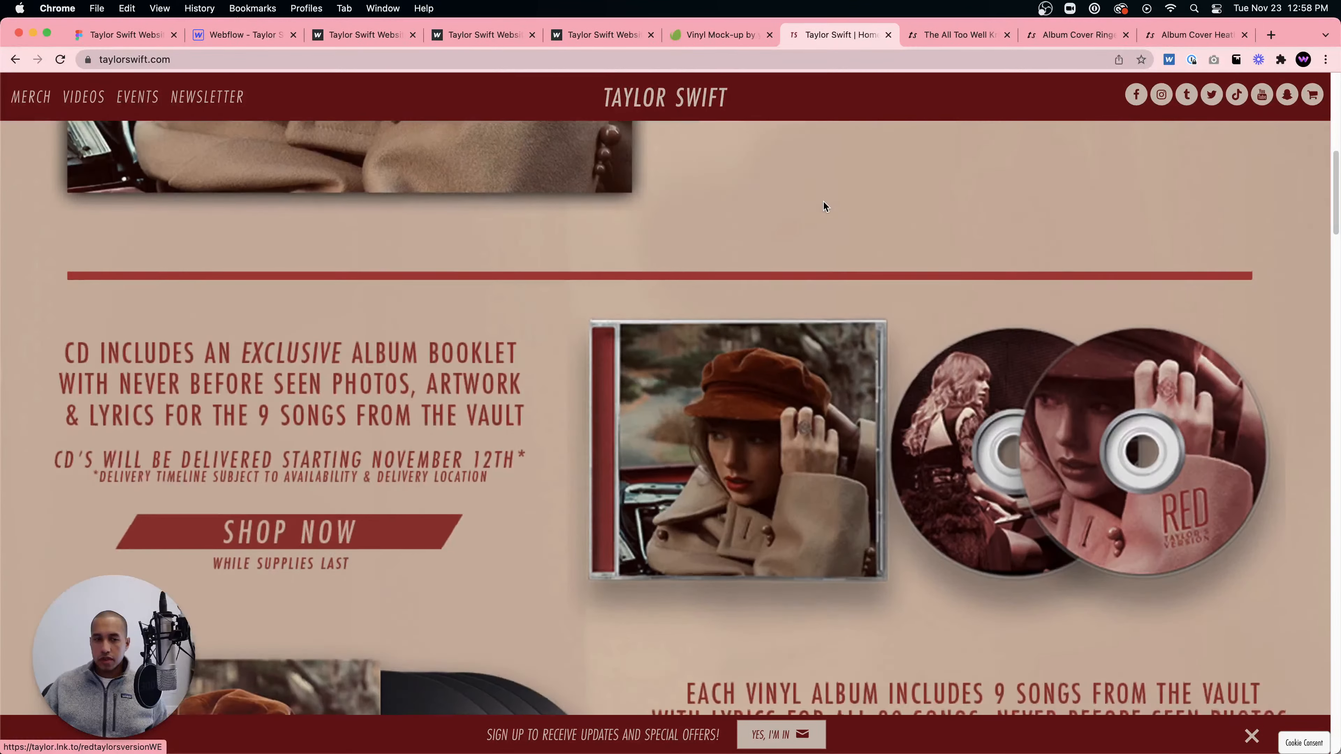
scroll(824, 206, "down", 5)
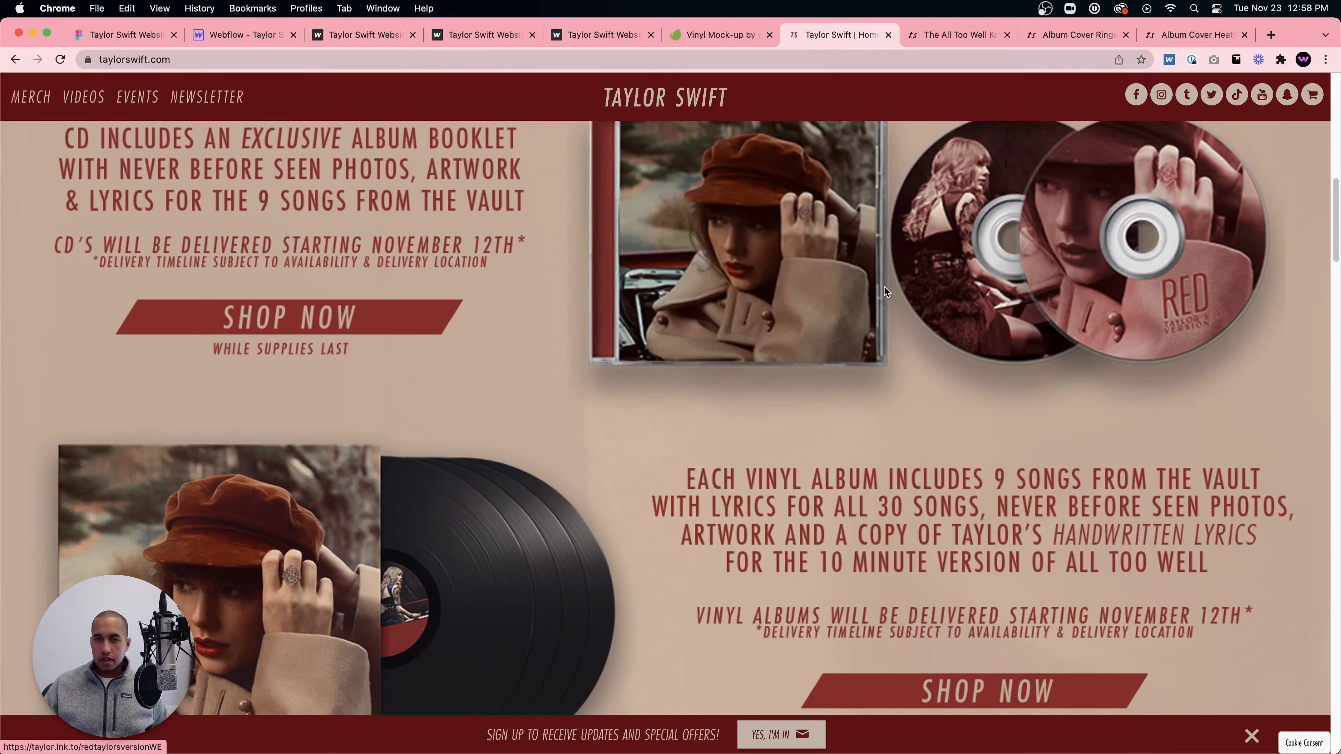
scroll(886, 291, "down", 15)
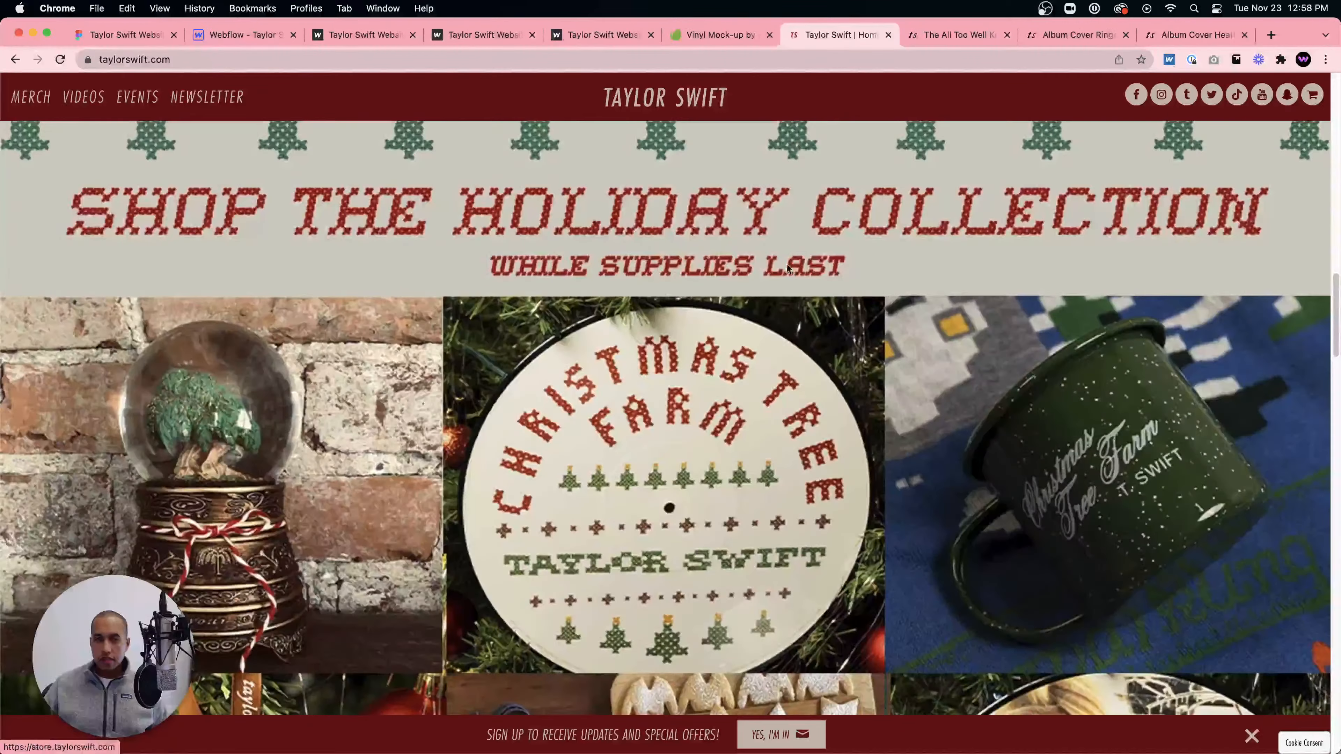
scroll(808, 202, "down", 8)
scroll(920, 299, "up", 9)
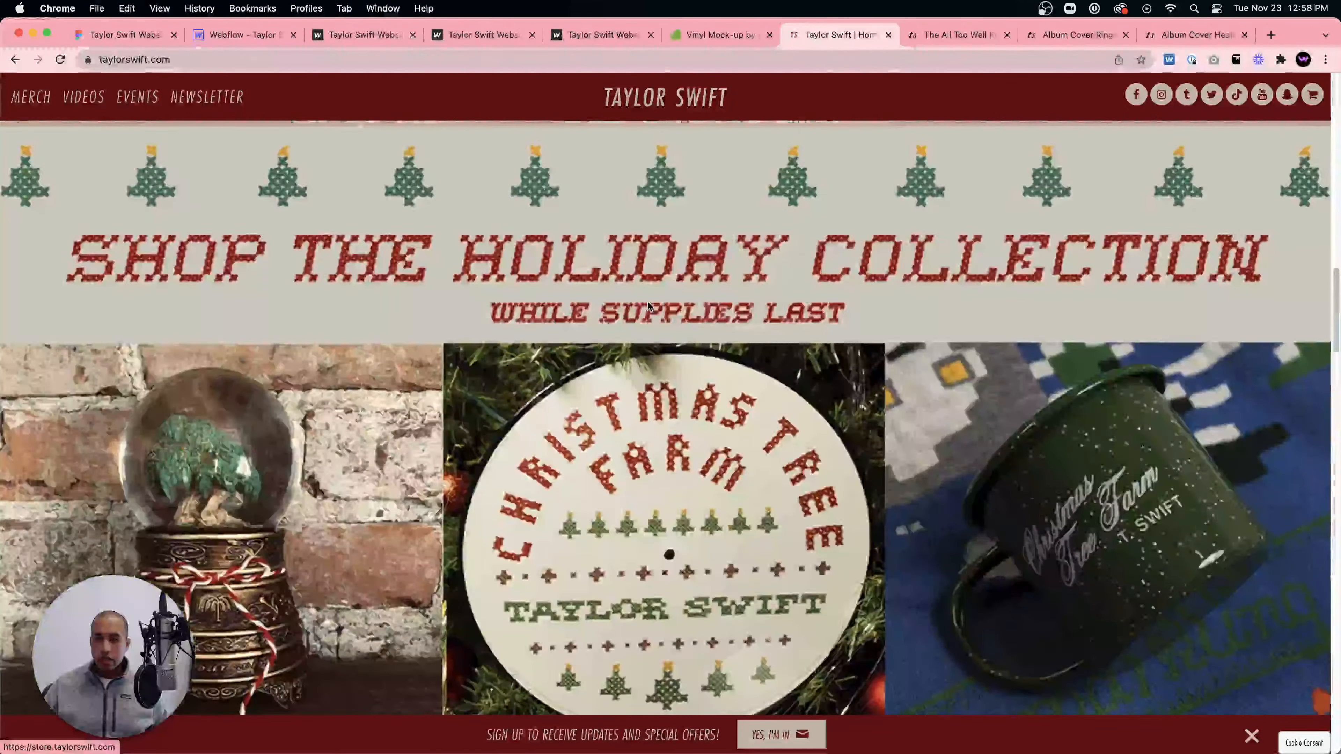
- Open the holiday collection's store page, browse its products, and close it again
left_click(647, 306)
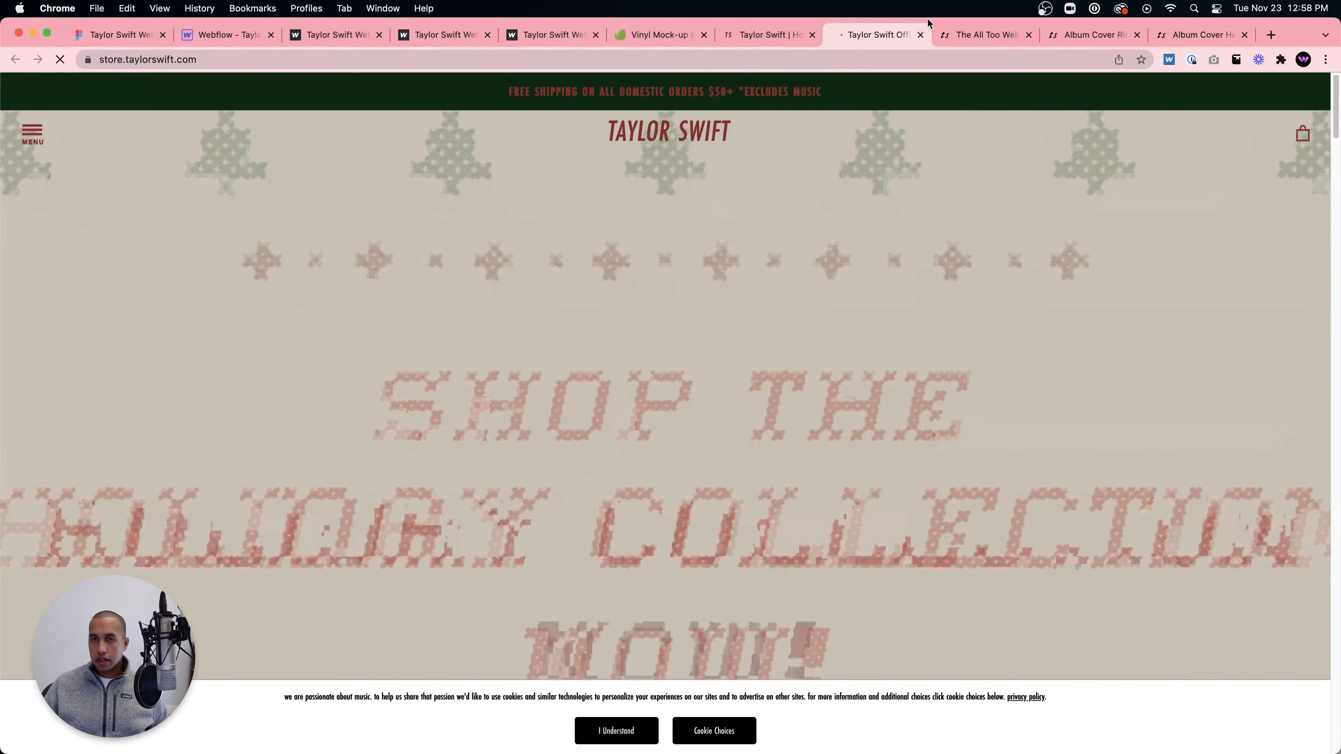
scroll(874, 301, "down", 10)
scroll(874, 301, "down", 6)
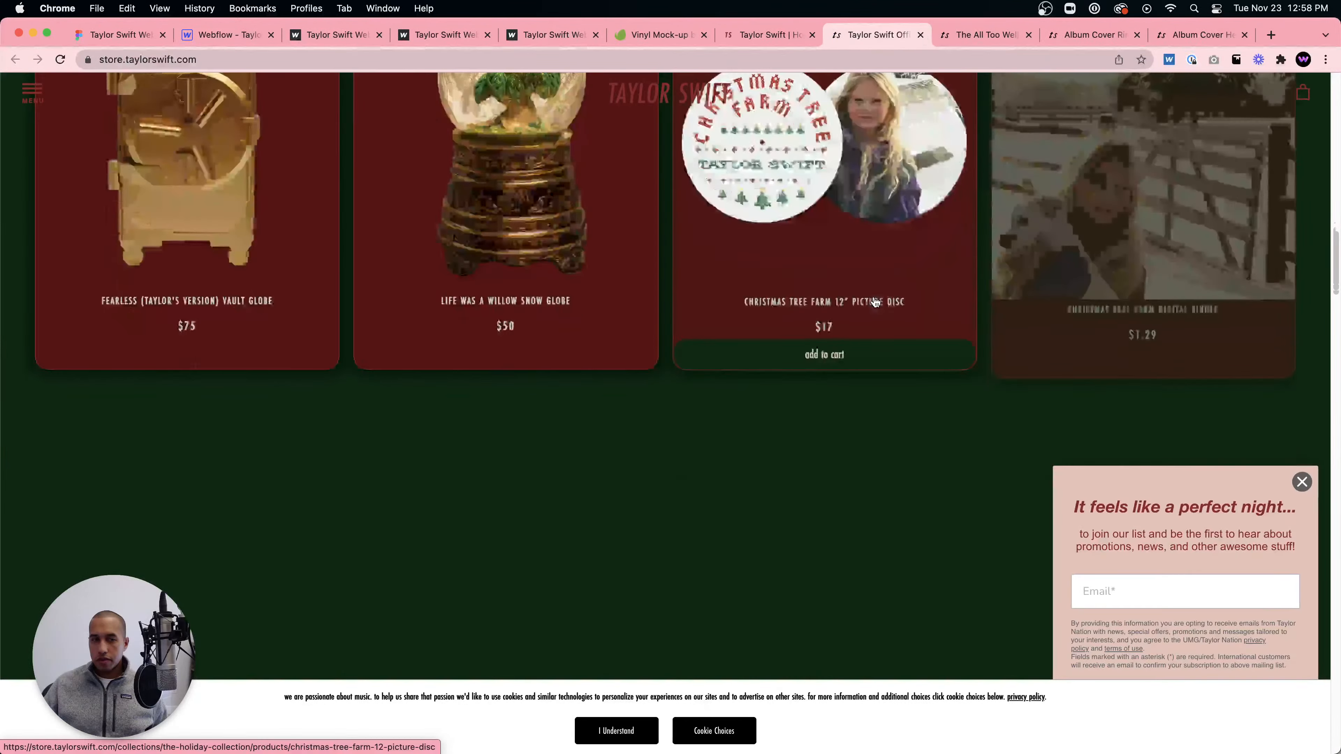
scroll(874, 301, "up", 10)
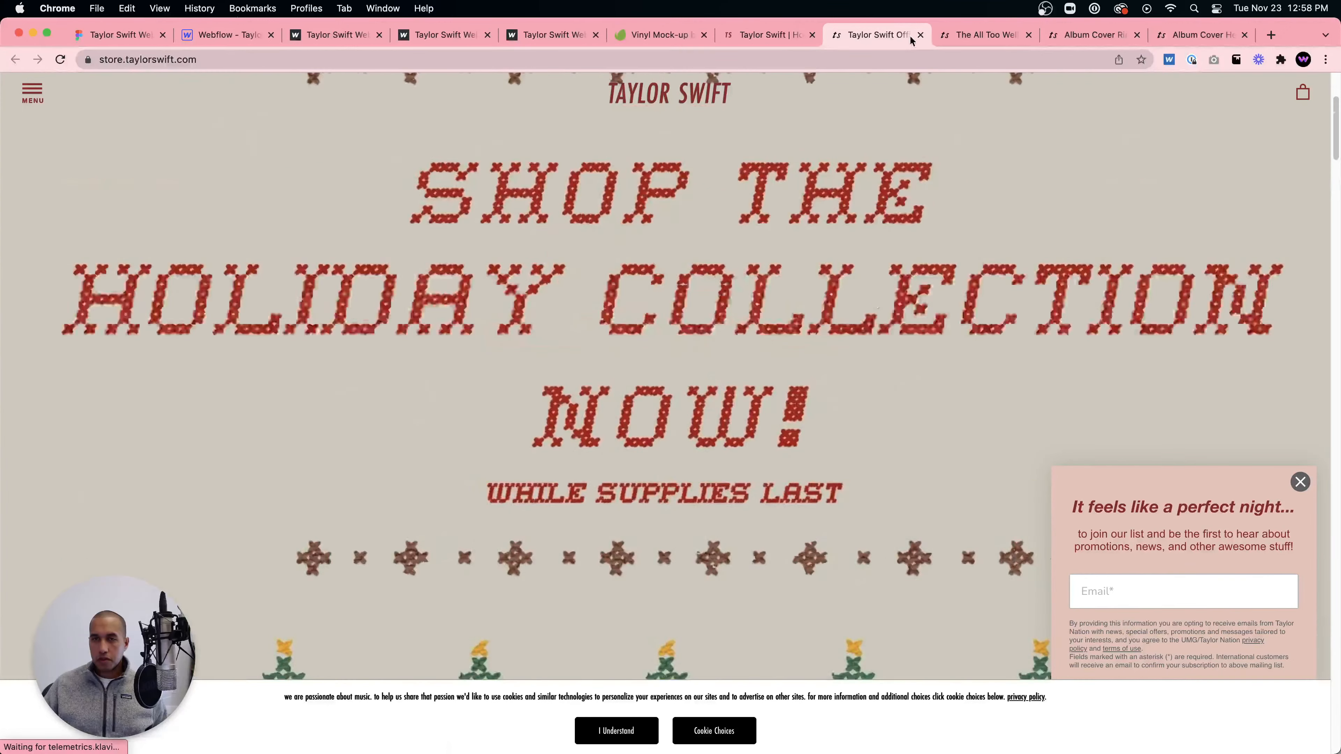
left_click(919, 35)
- Review the original home page from the new merchandise section to the newsletter sign-up form
scroll(802, 333, "down", 15)
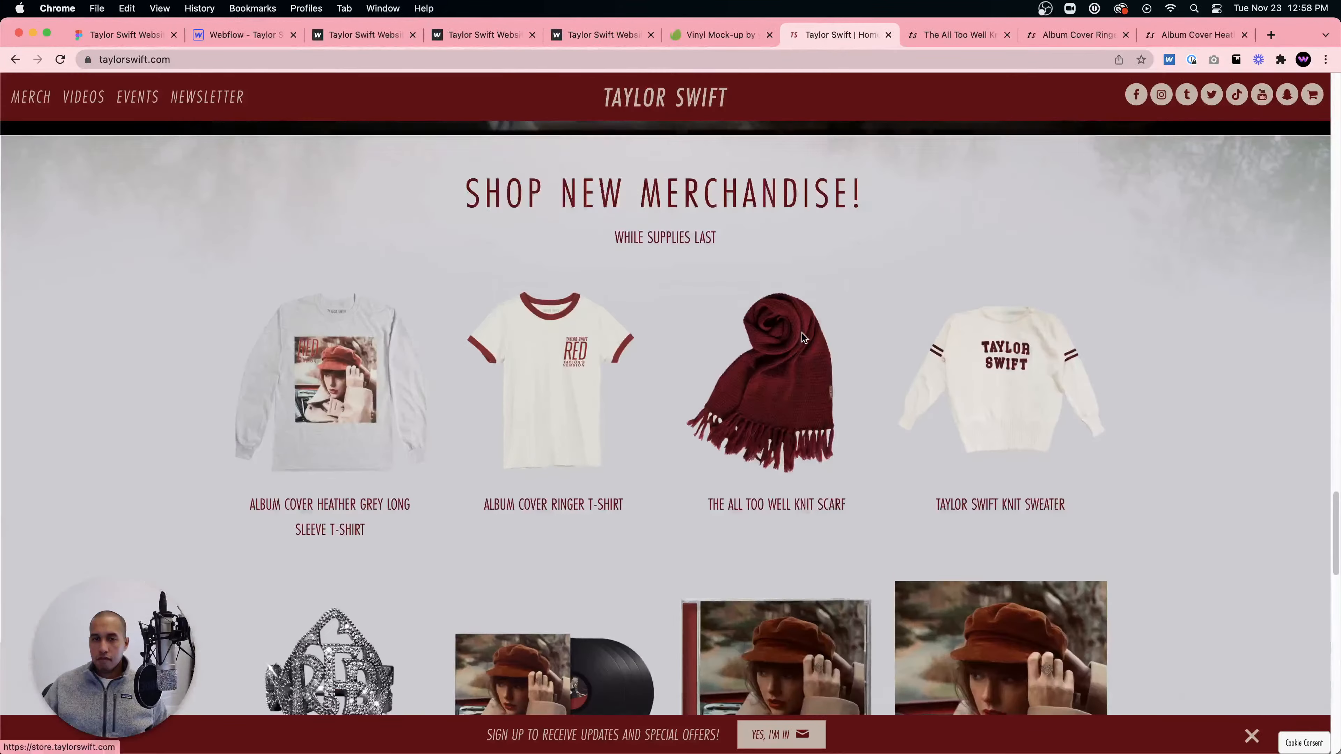
scroll(802, 331, "up", 10)
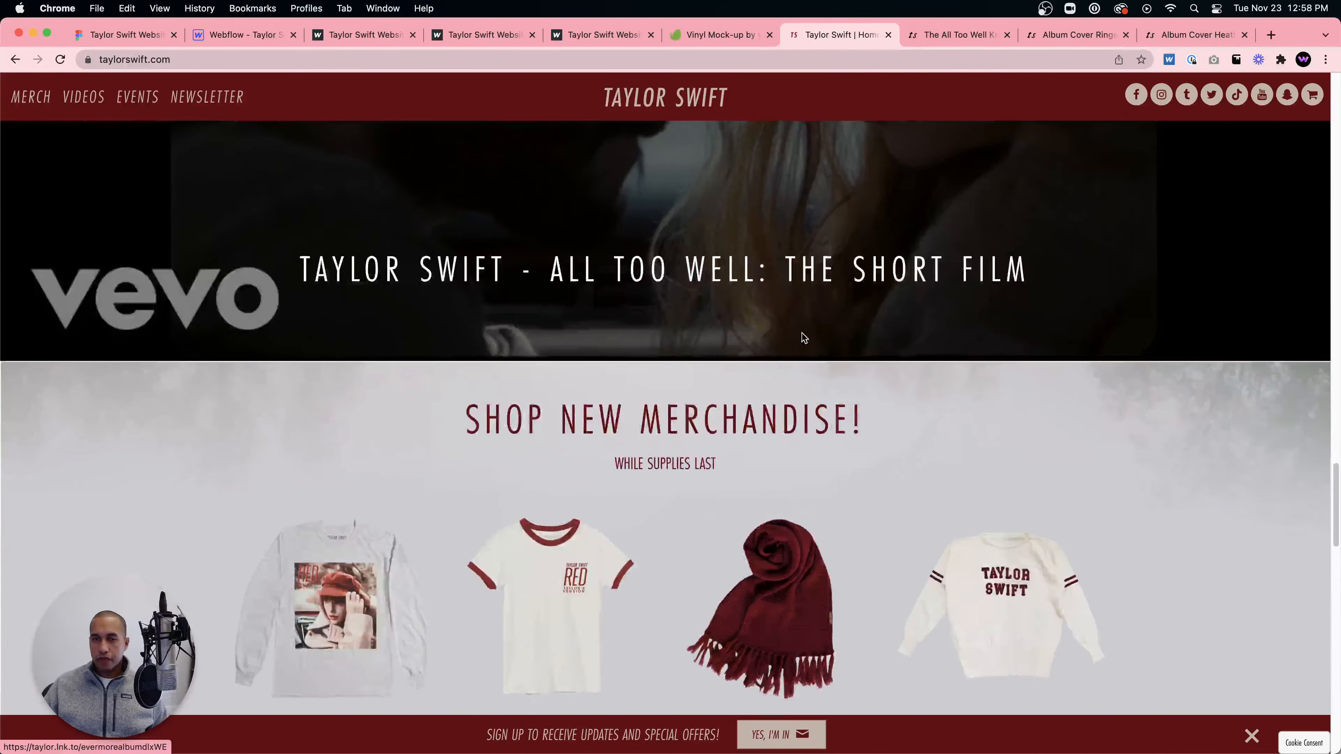
scroll(798, 330, "down", 9)
scroll(763, 328, "down", 8)
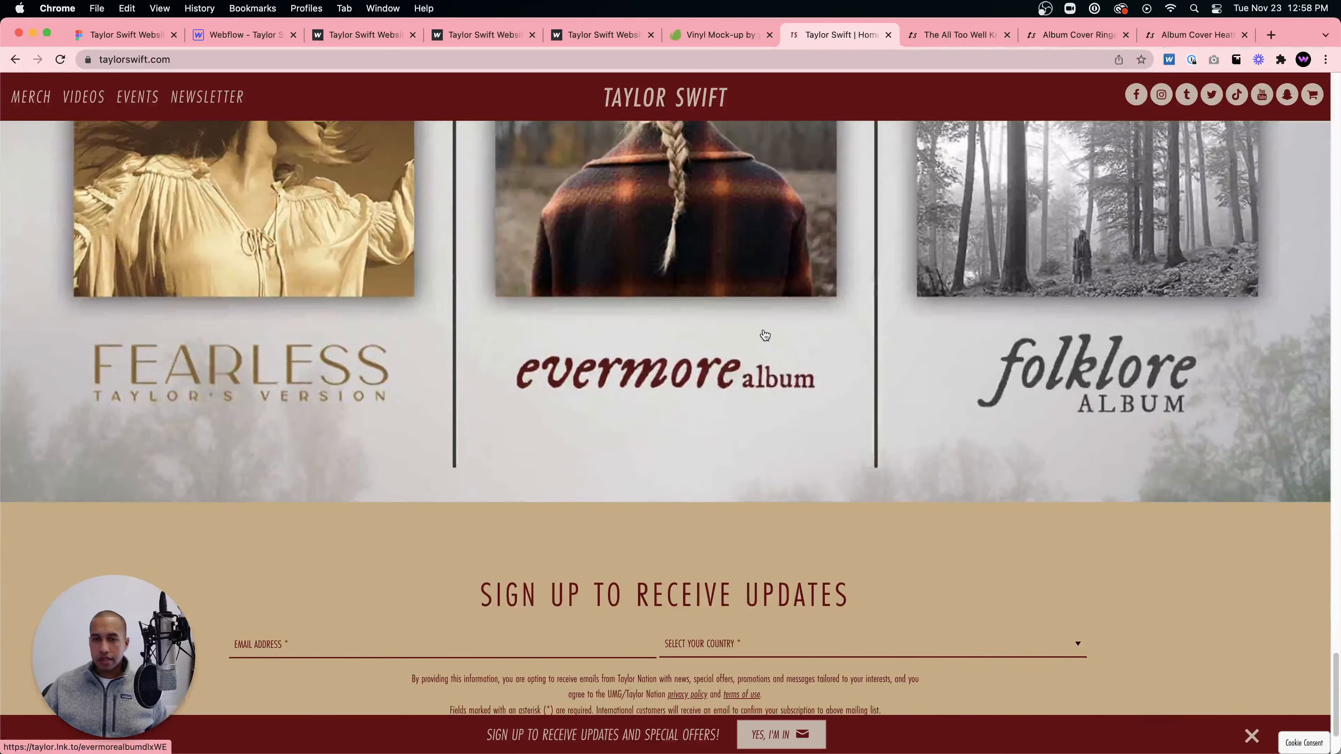
scroll(764, 333, "down", 3)
scroll(766, 335, "up", 1)
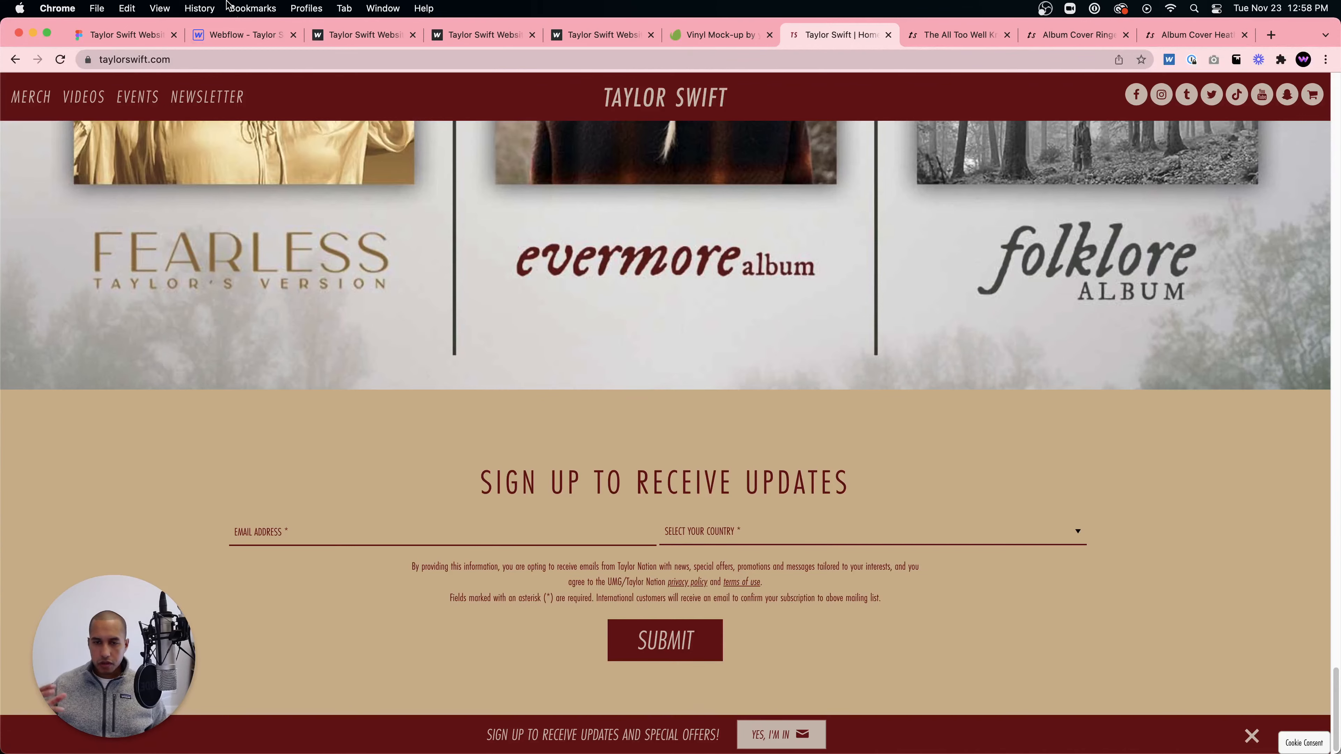
- Open the published rebuild from Webflow and review its content and merchandise sections
left_click(257, 42)
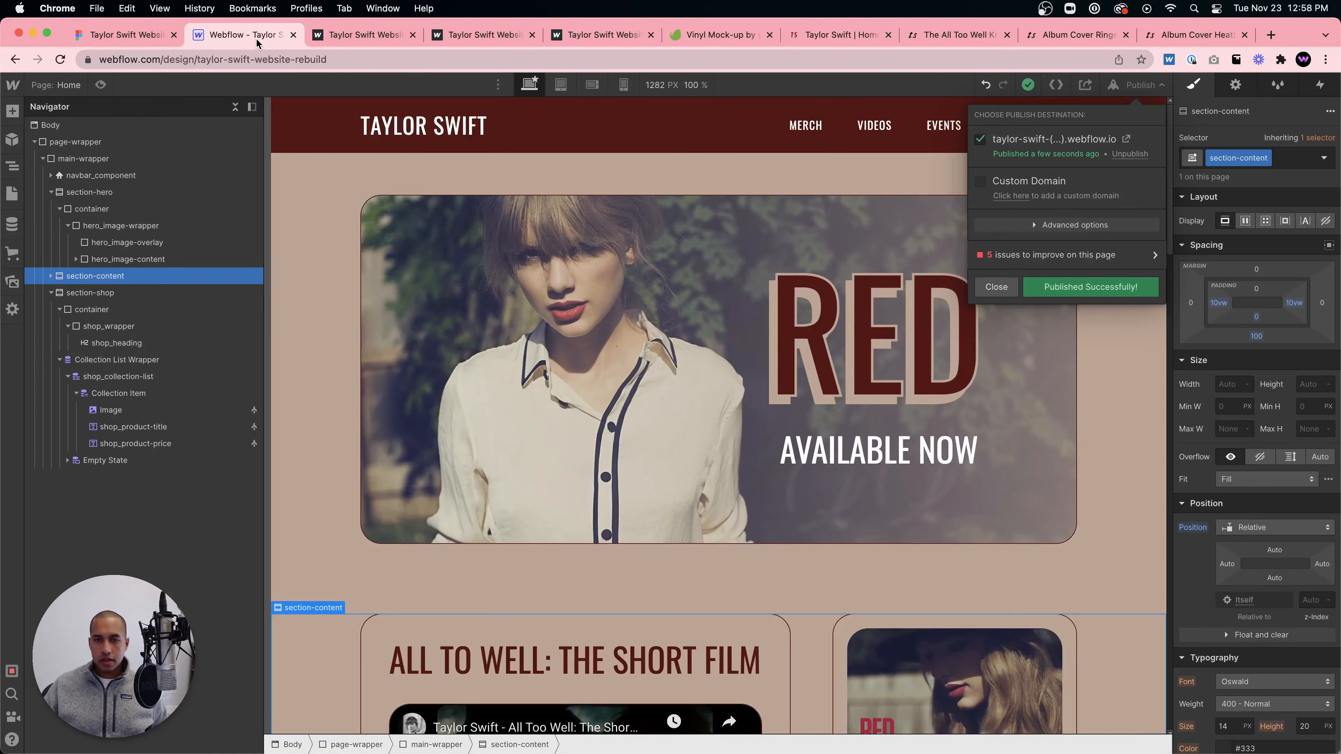
left_click(1127, 139)
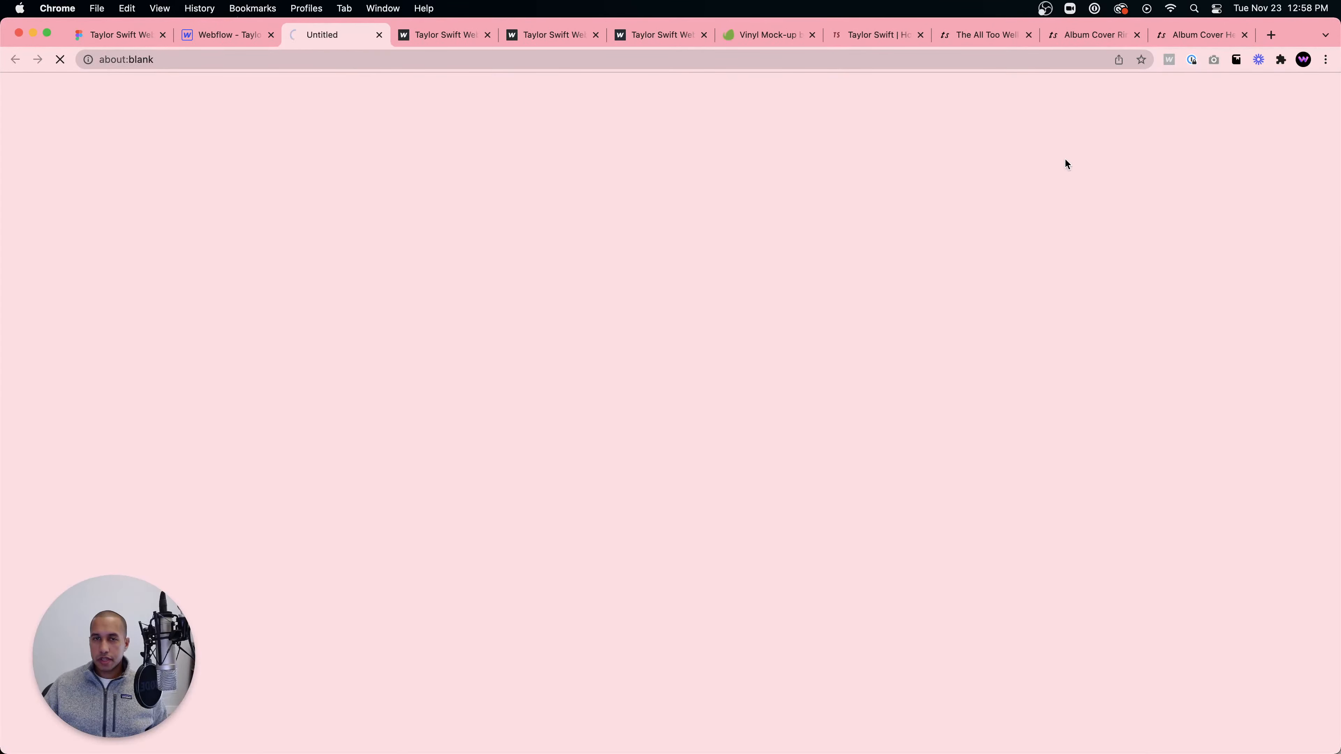
scroll(994, 186, "down", 20)
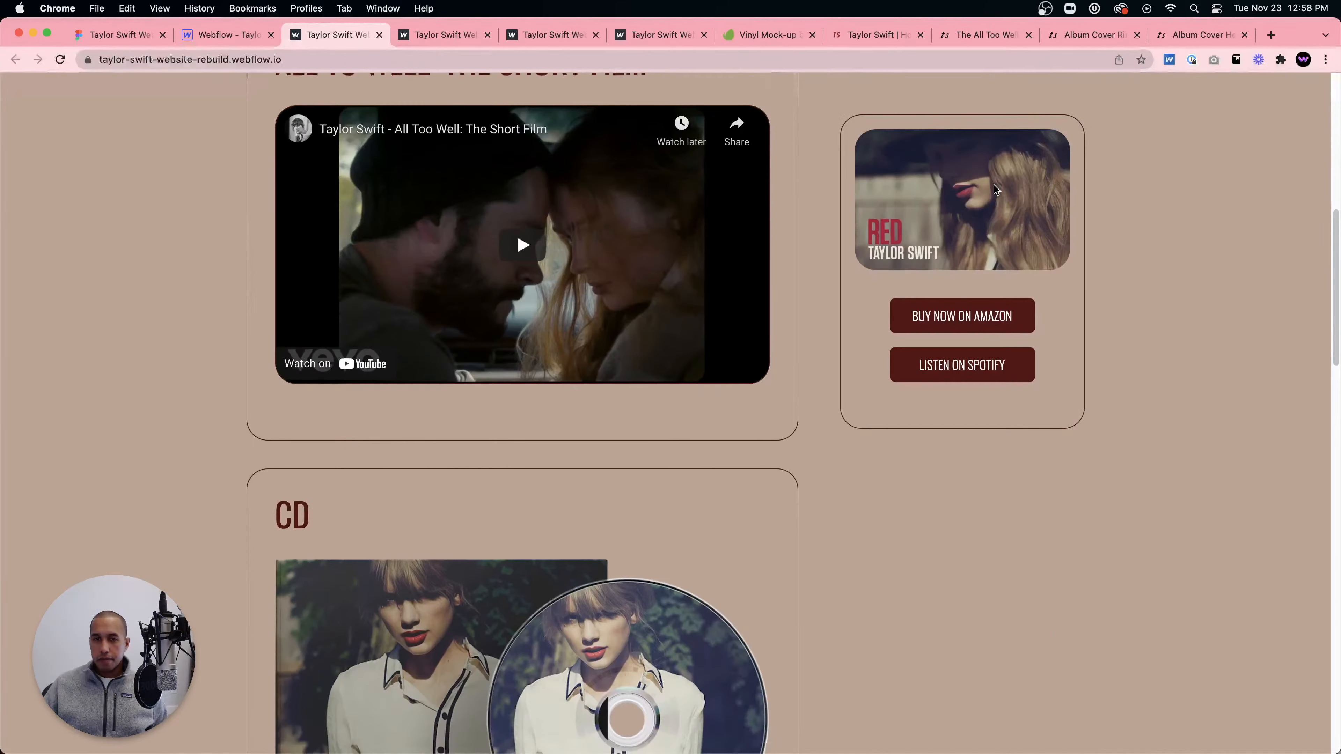
scroll(994, 187, "down", 15)
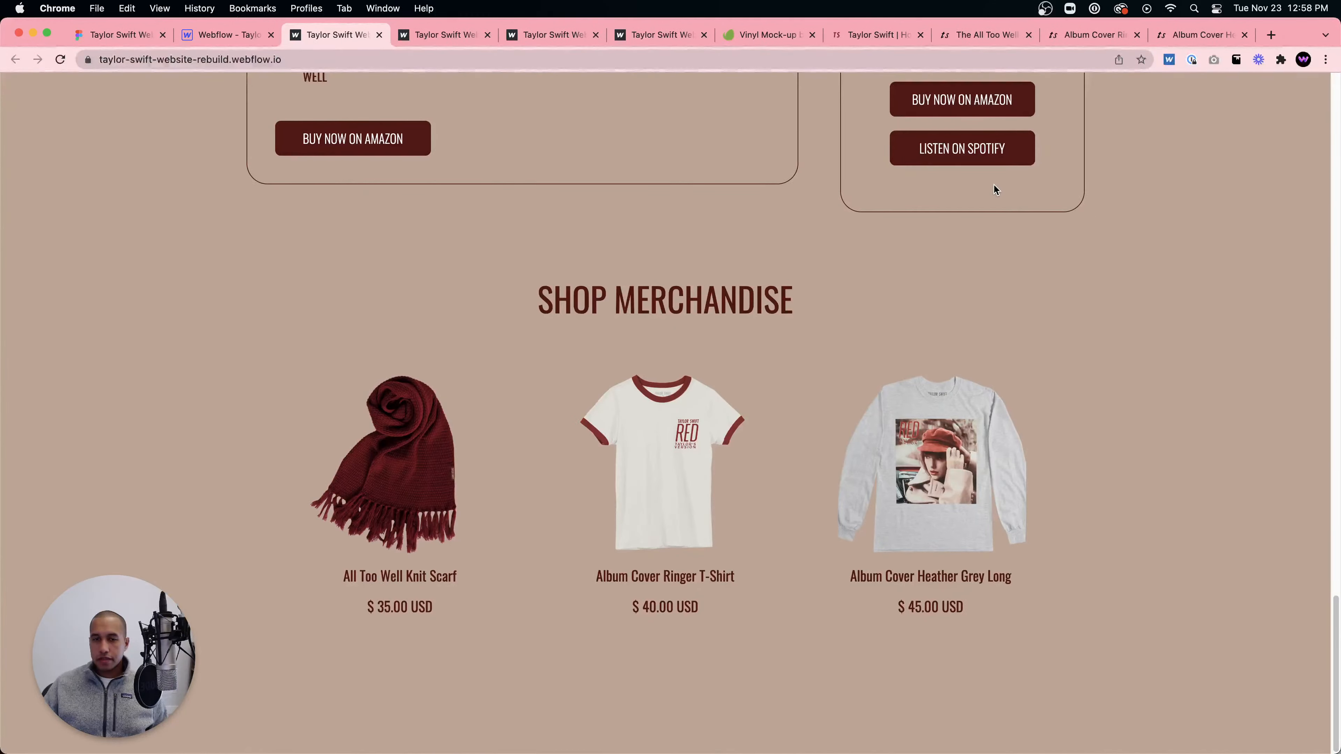
scroll(995, 186, "up", 6)
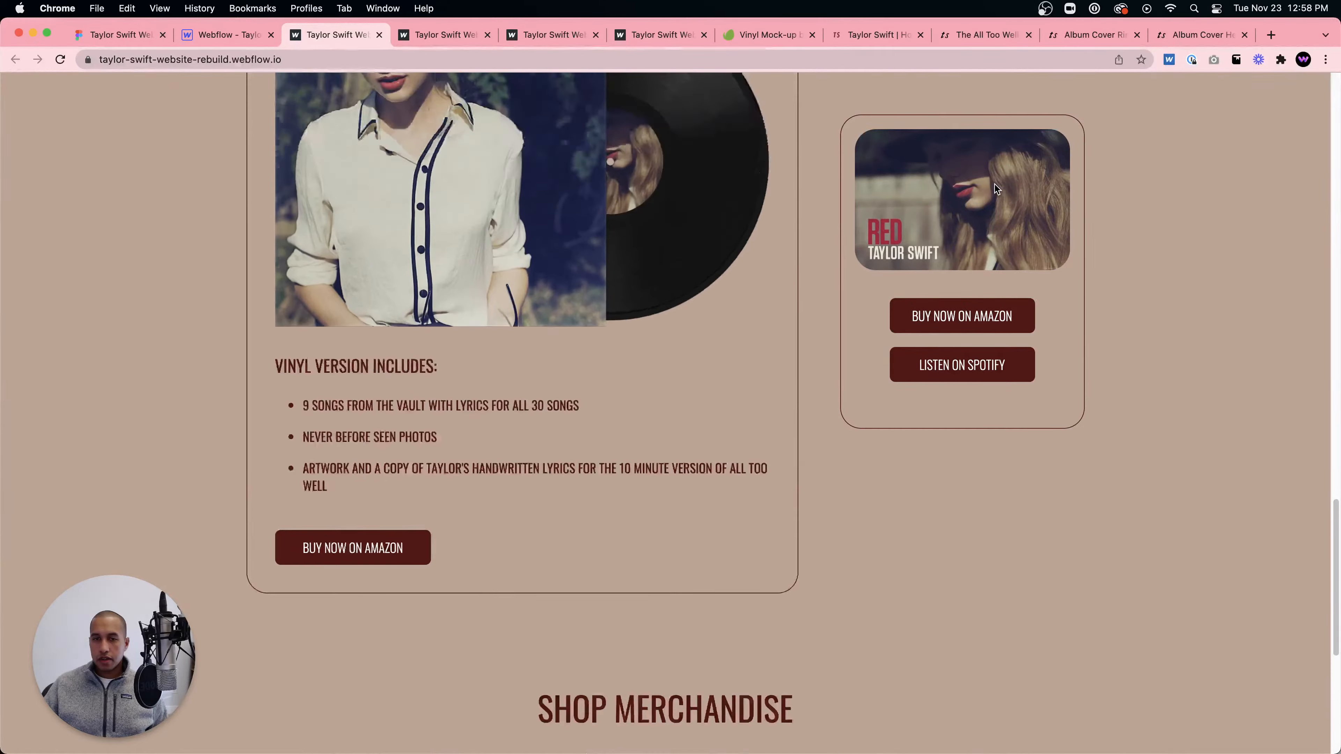
scroll(983, 184, "down", 8)
- Back in the Webflow project, collapse Collection List Wrapper and move it into section-shop's container, below shop_wrapper
left_click(227, 34)
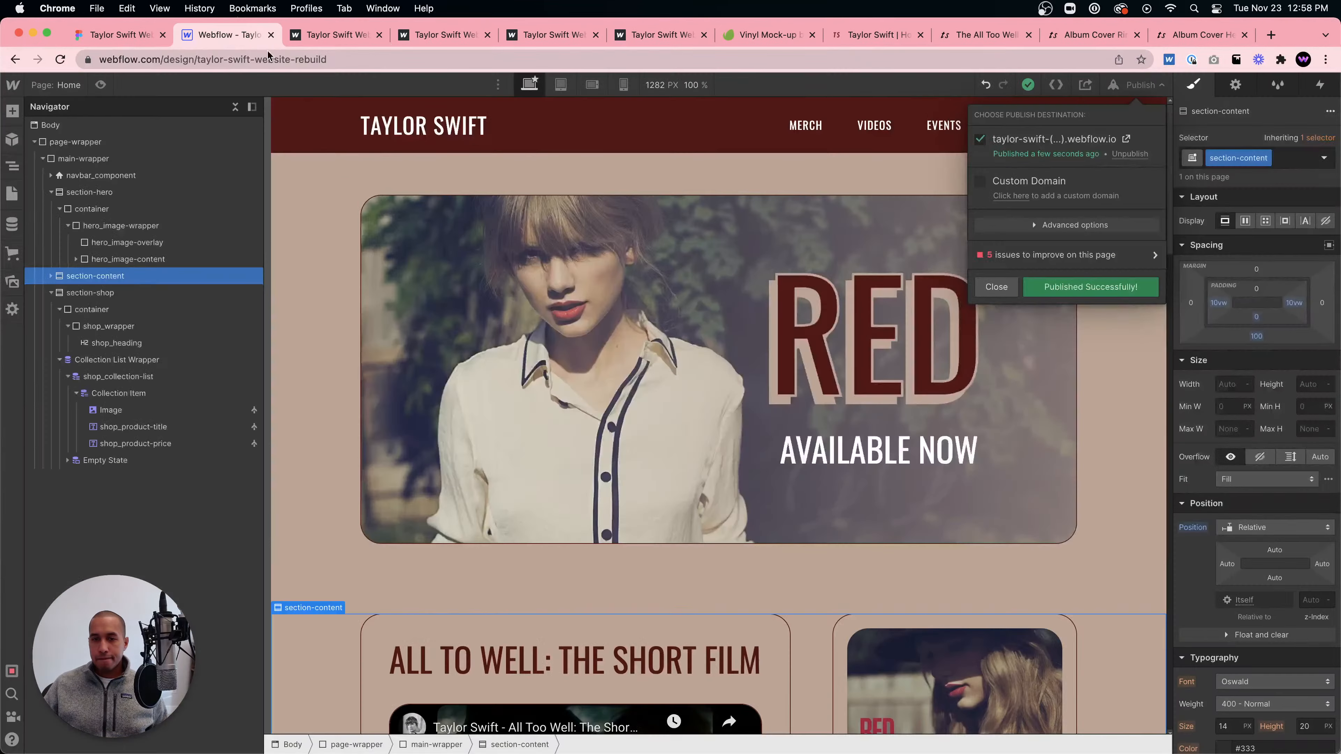
scroll(603, 395, "down", 15)
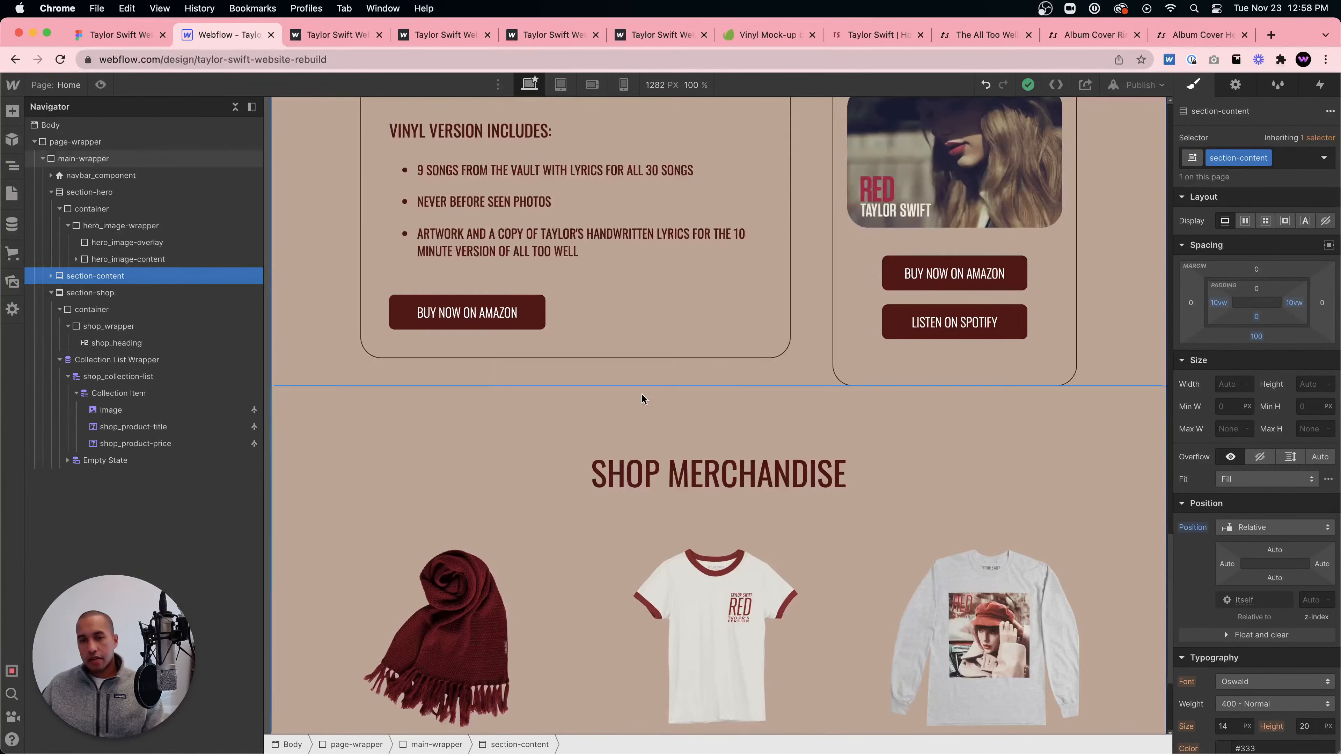
left_click(441, 302)
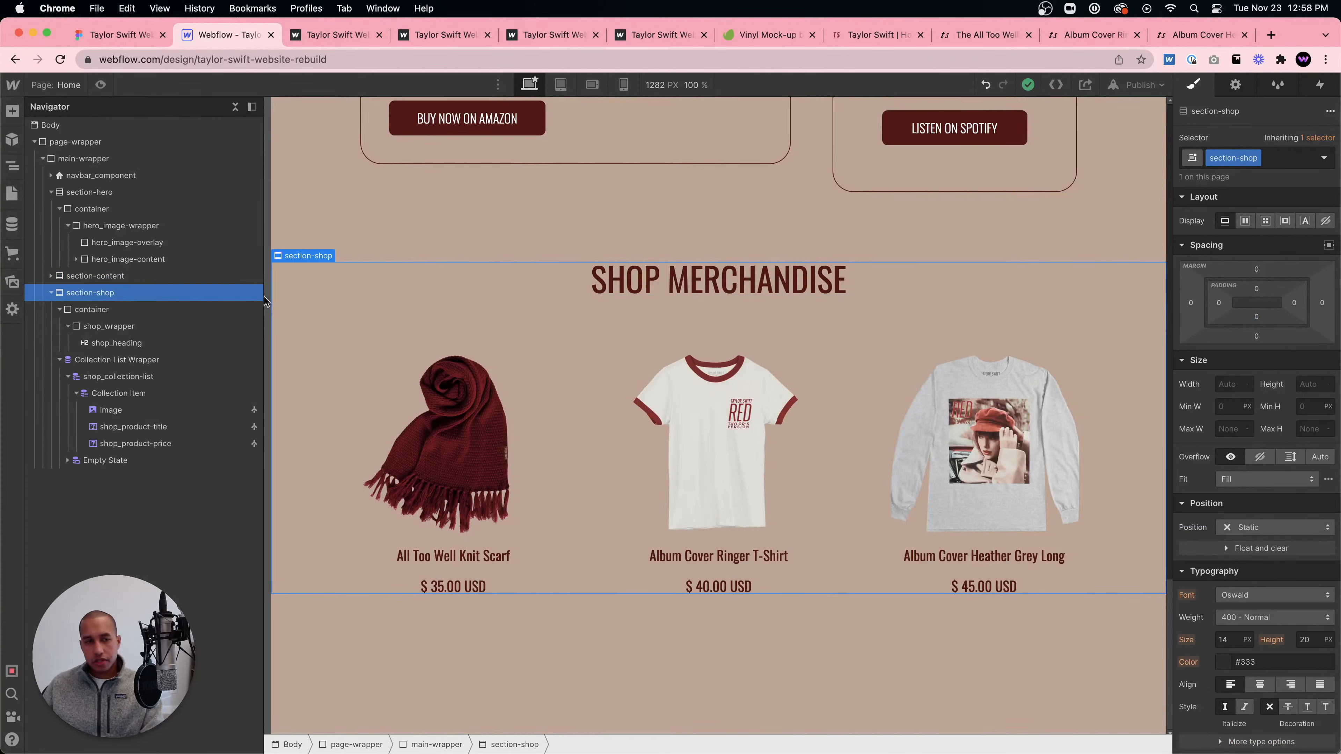
left_click(222, 326)
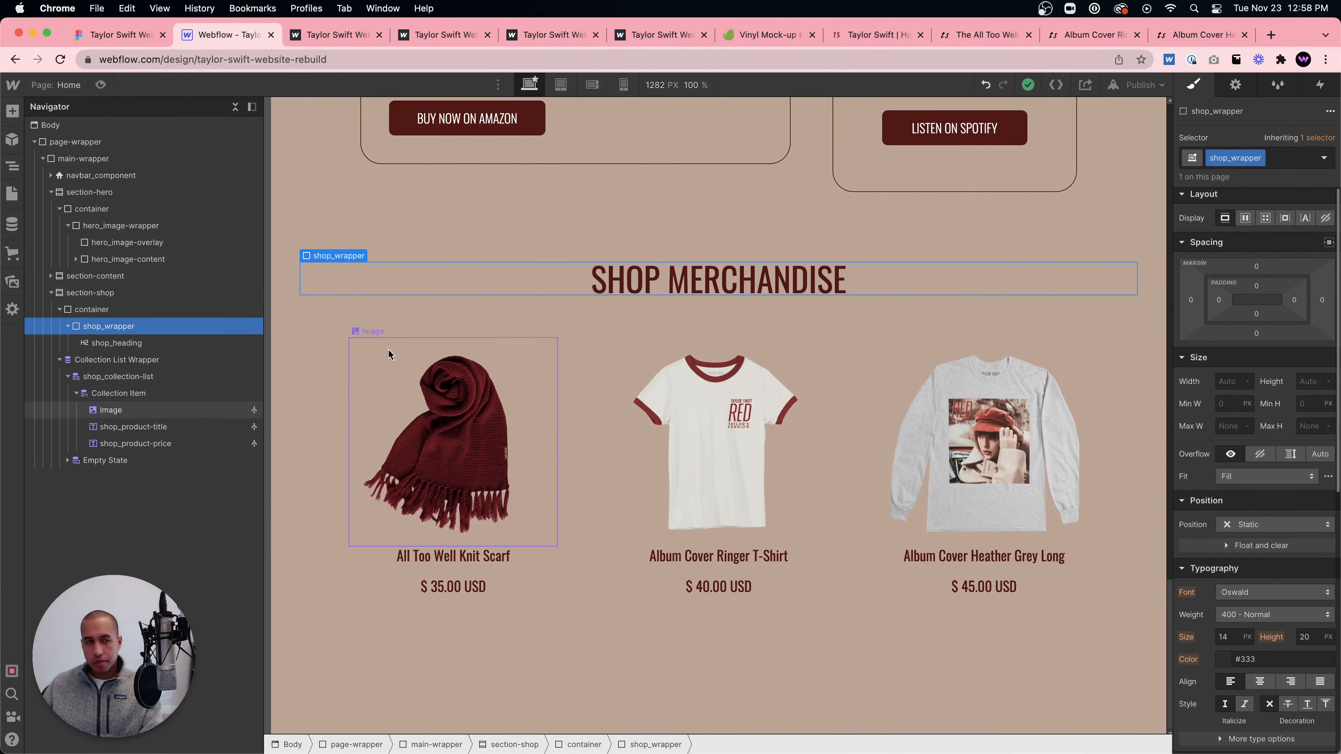
left_click(69, 360)
left_click_drag(69, 360, 120, 351)
- Give shop_wrapper a solid 1 px maroon border with a 30 px corner radius
left_click(116, 326)
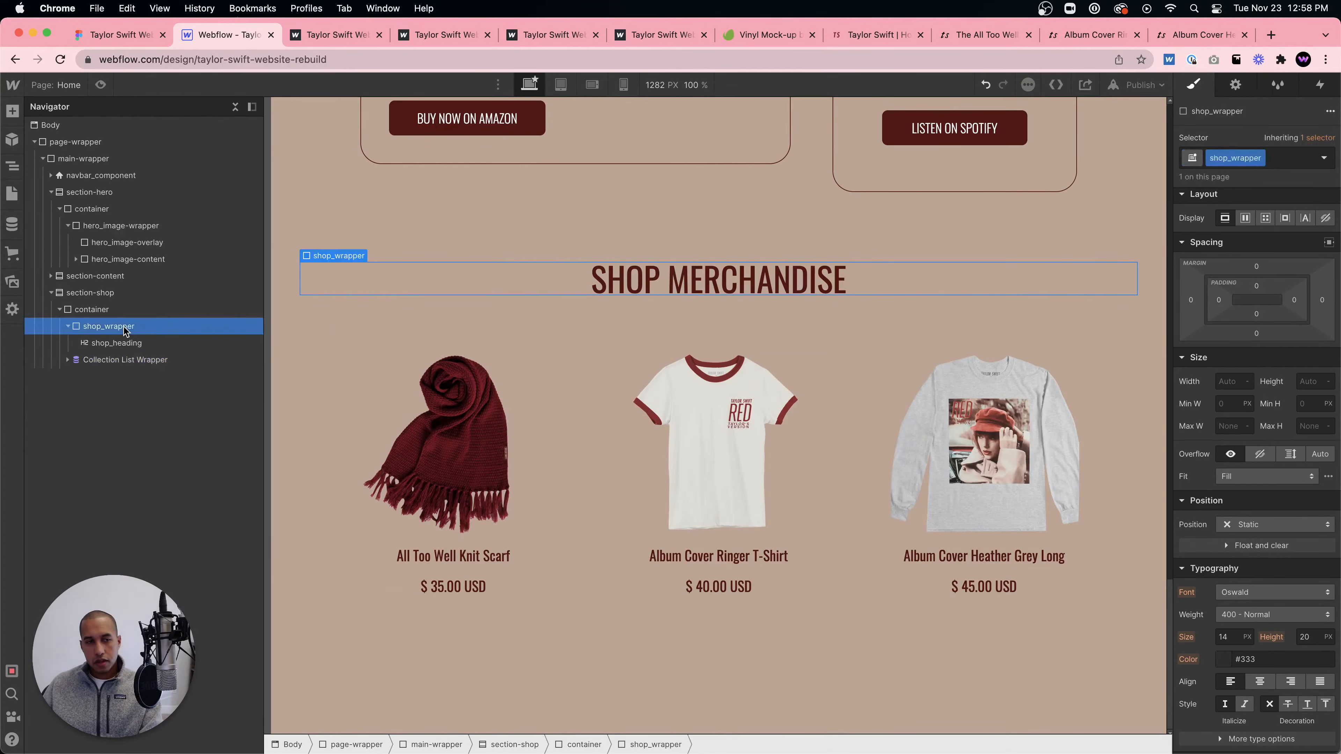
scroll(1333, 537, "down", 10)
left_click(1300, 438)
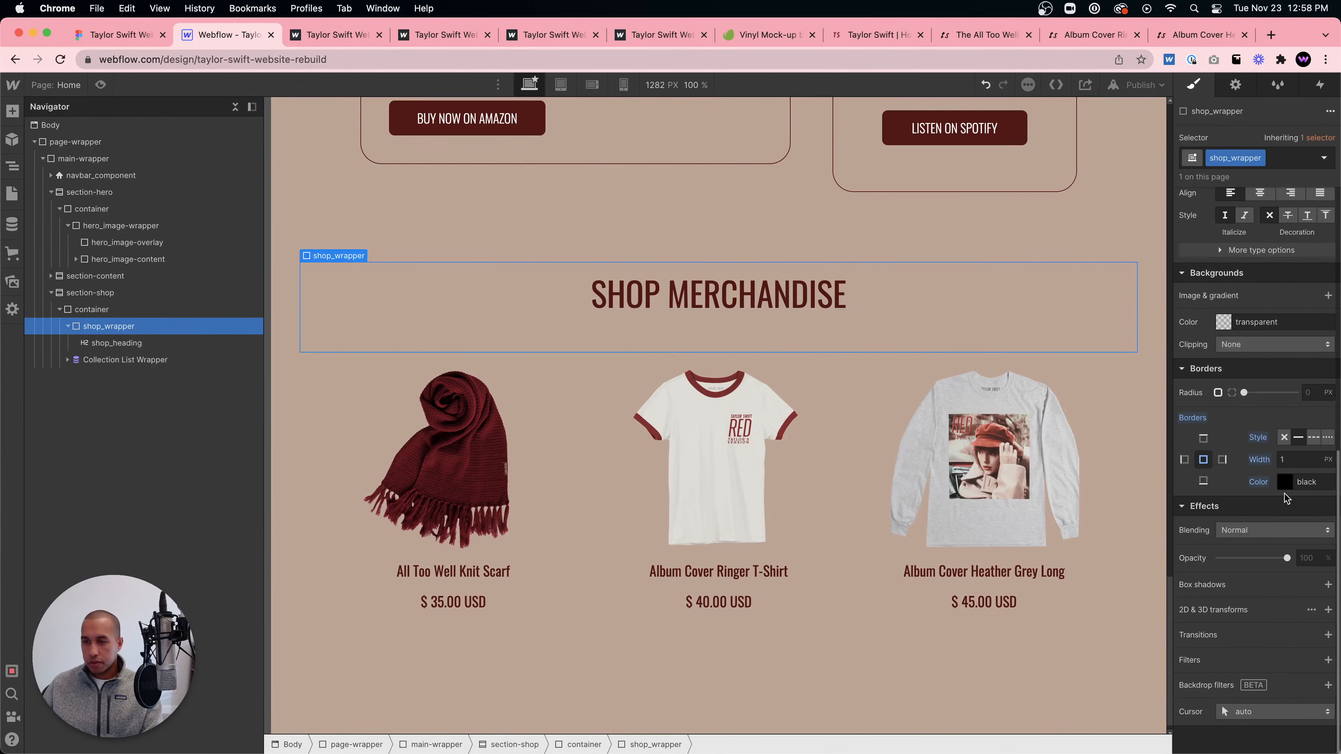
left_click(1286, 483)
left_click(1227, 698)
left_click(1284, 480)
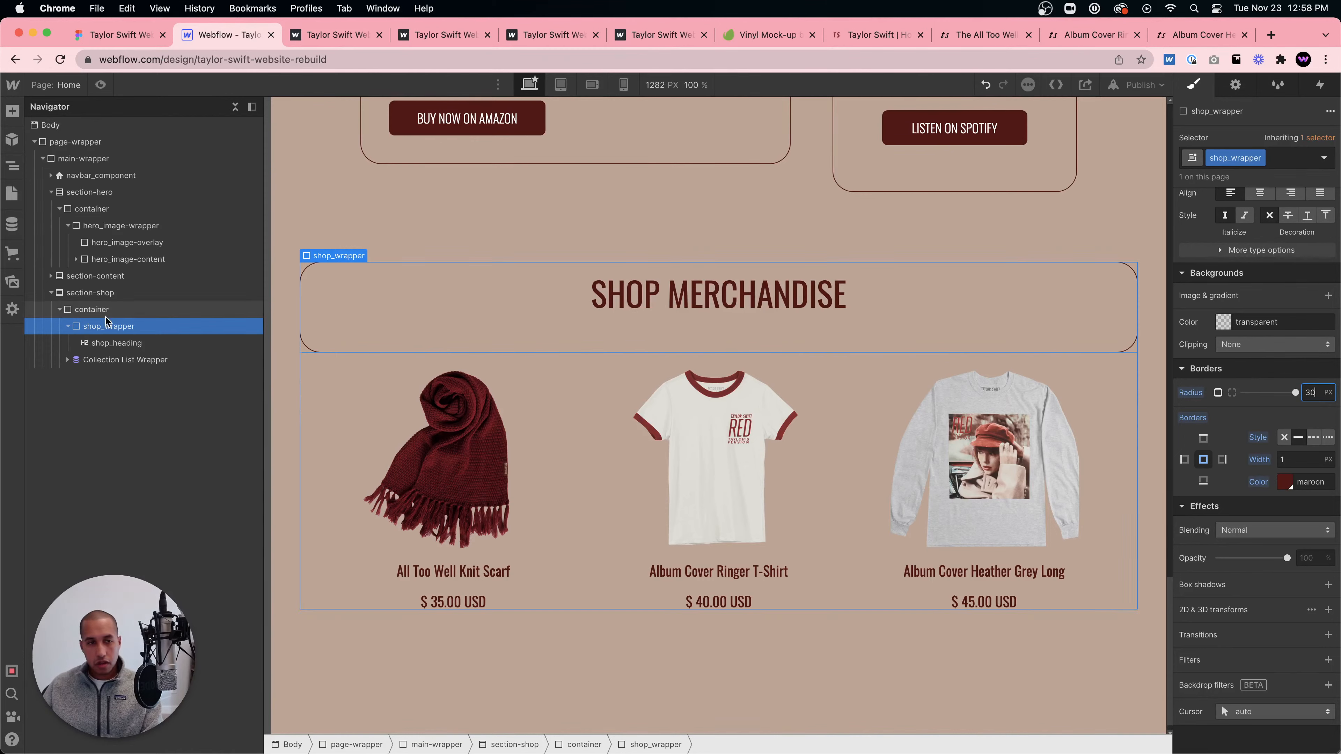
- Nest Collection List Wrapper inside shop_wrapper, below shop_heading
left_click(105, 343)
left_click(116, 361)
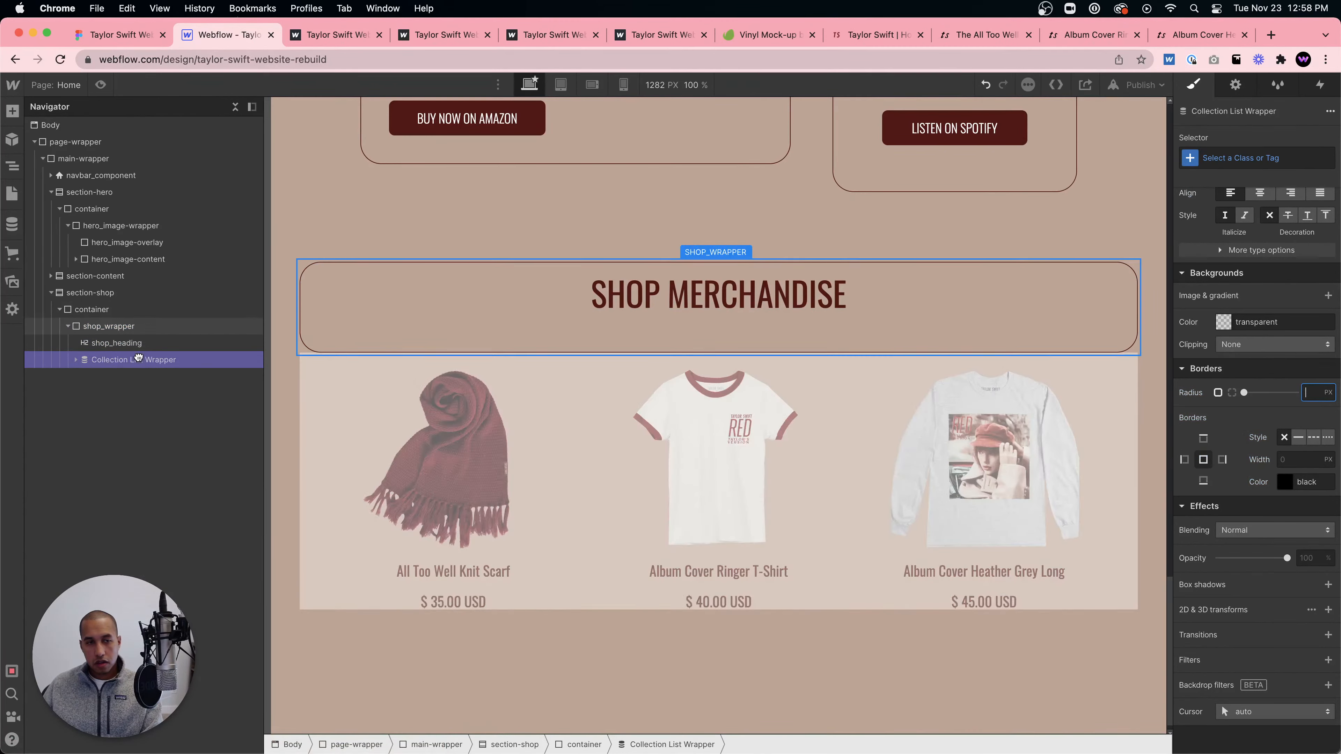
left_click(695, 251)
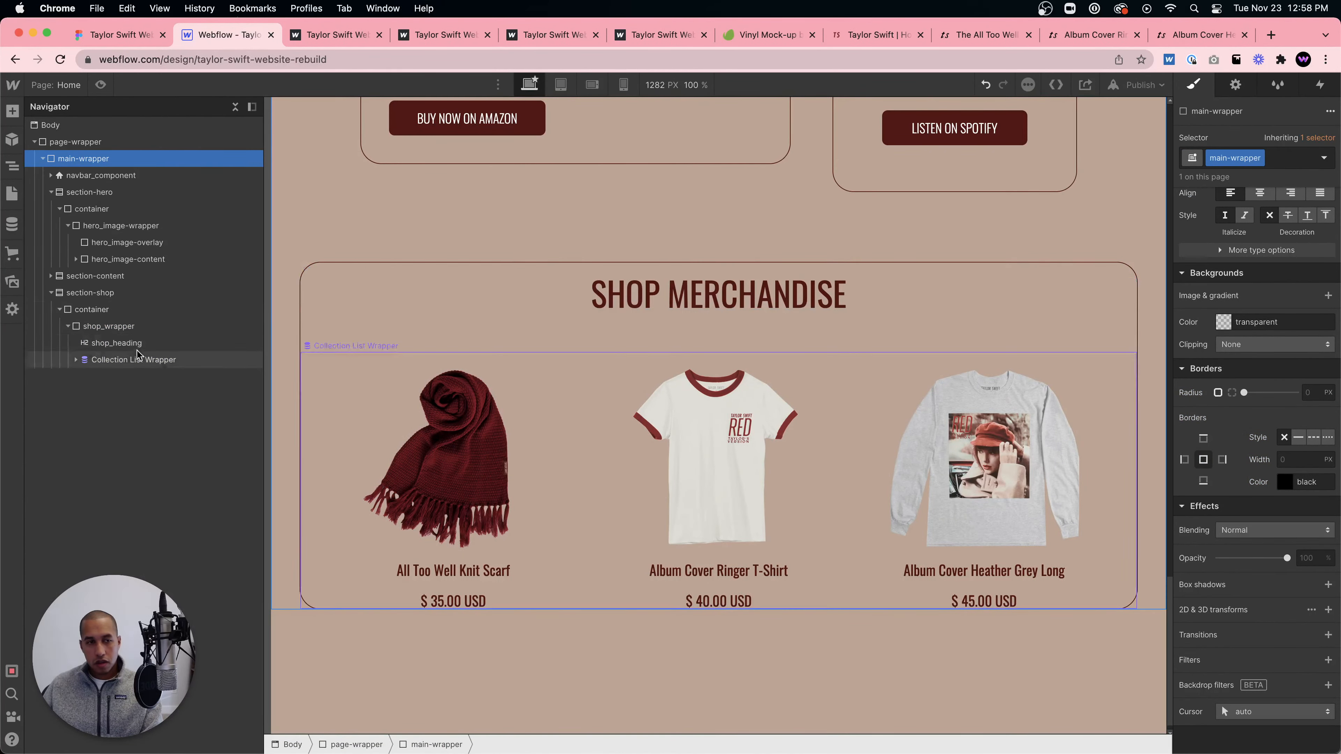
- Add inner padding to shop_wrapper and preview the bordered shop section on the page
left_click(126, 327)
scroll(1233, 363, "up", 10)
left_click_drag(1214, 300, 1236, 302)
left_click(101, 85)
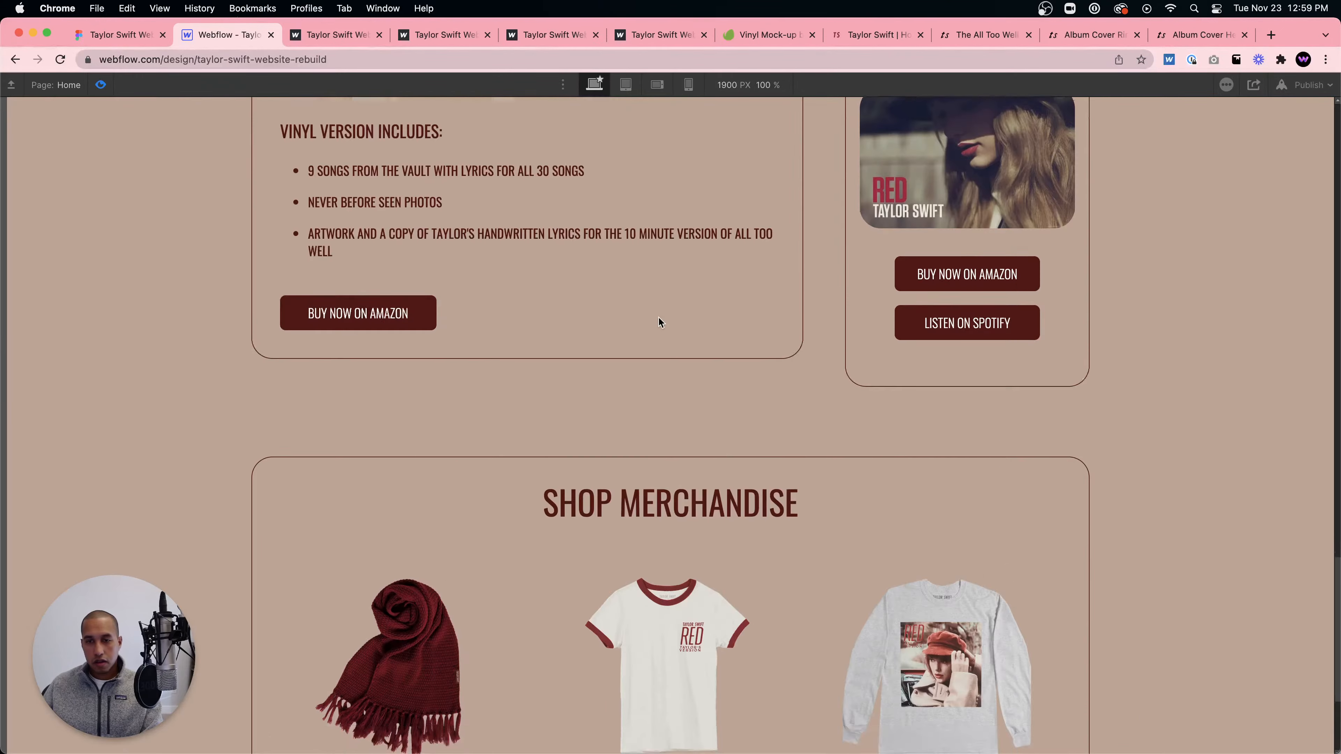
- Leave the page preview and add an is-last combo class to the Vinyl card's album_wrapper
scroll(683, 275, "up", 3)
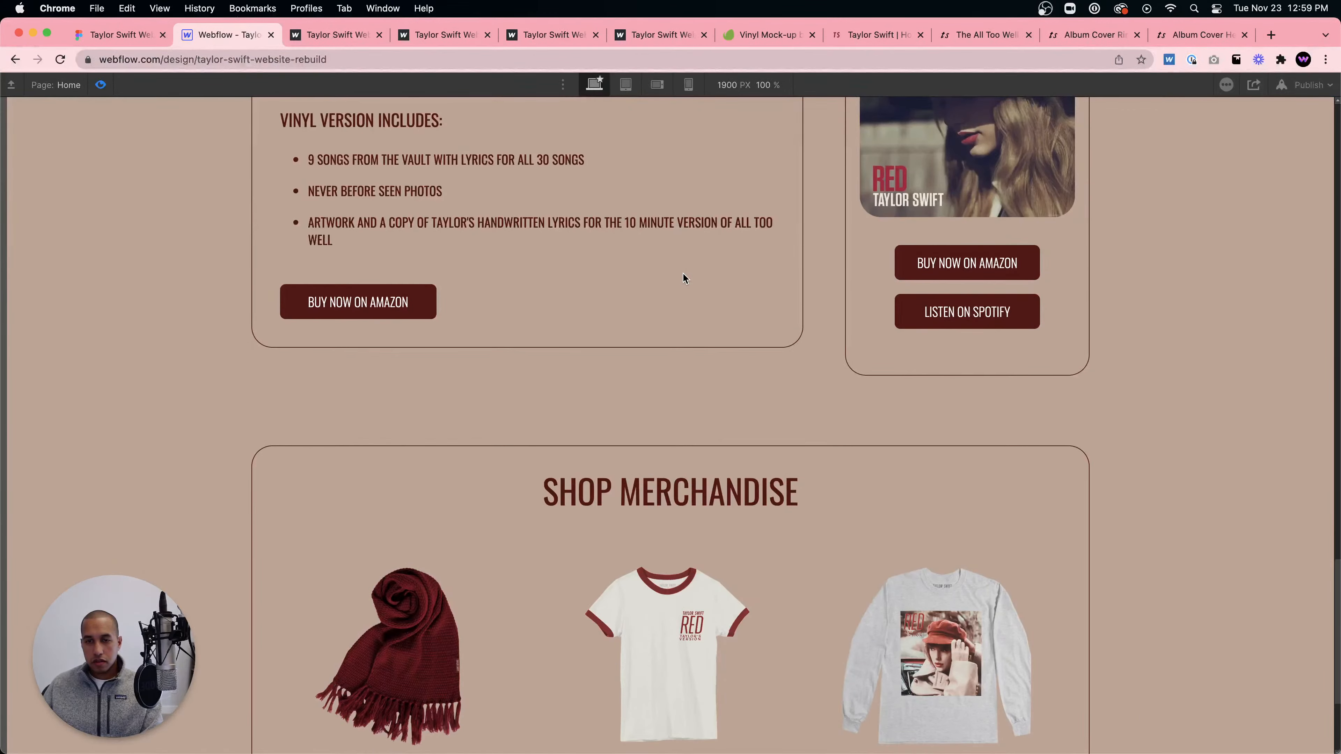
scroll(686, 269, "up", 8)
scroll(705, 214, "down", 12)
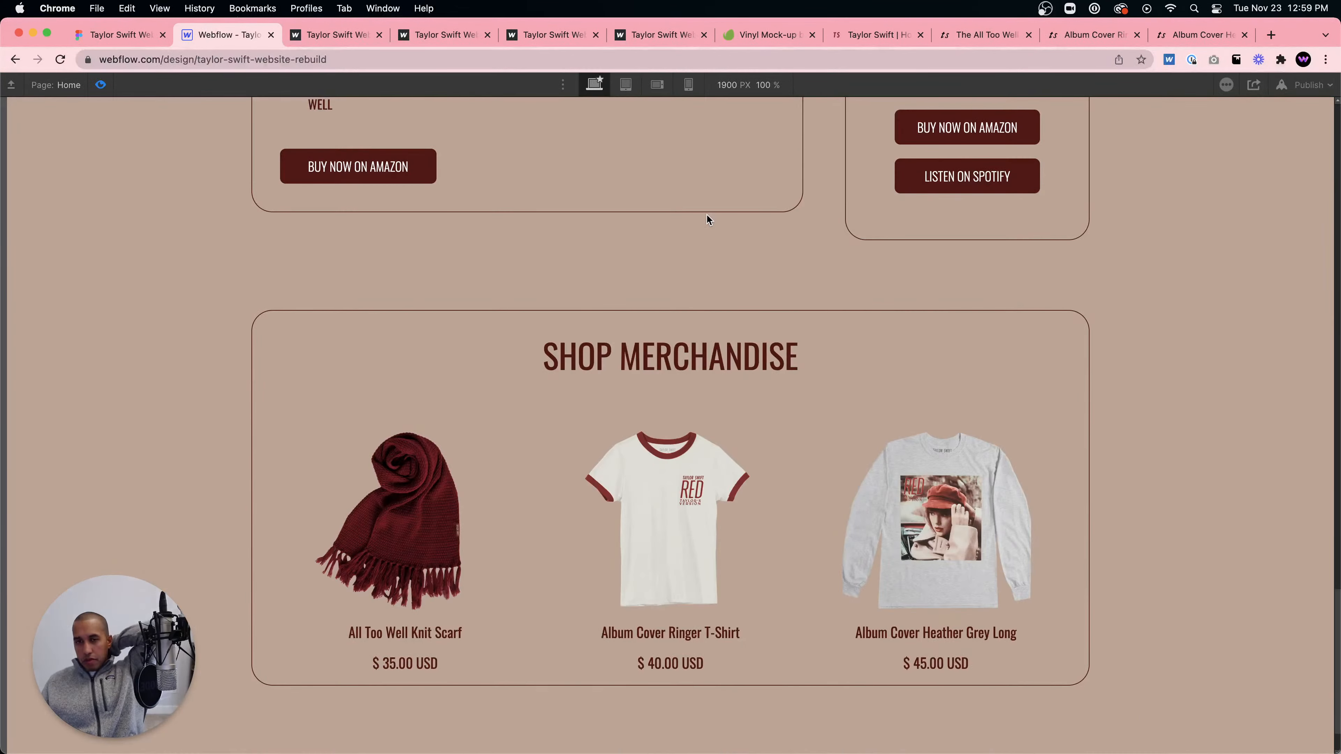
scroll(705, 214, "up", 3)
scroll(707, 219, "down", 1)
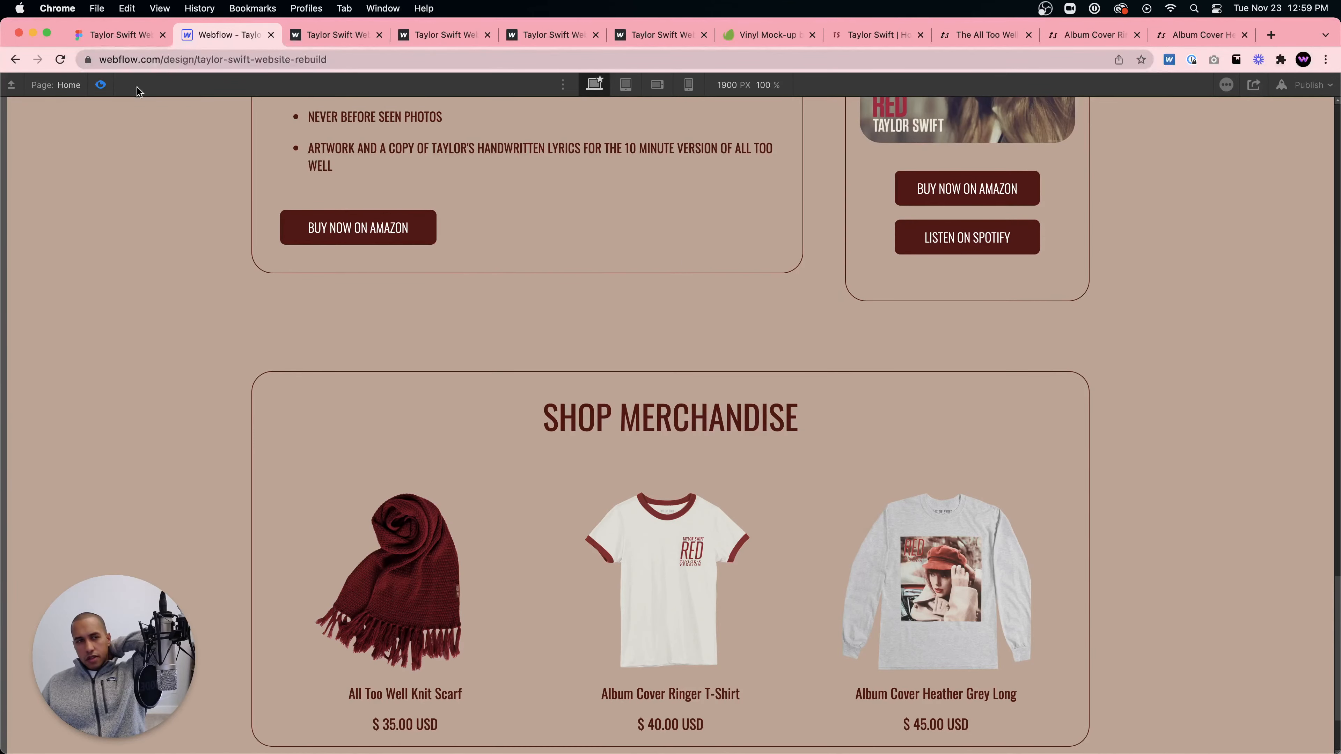
key("super+shift+p")
scroll(840, 415, "up", 7)
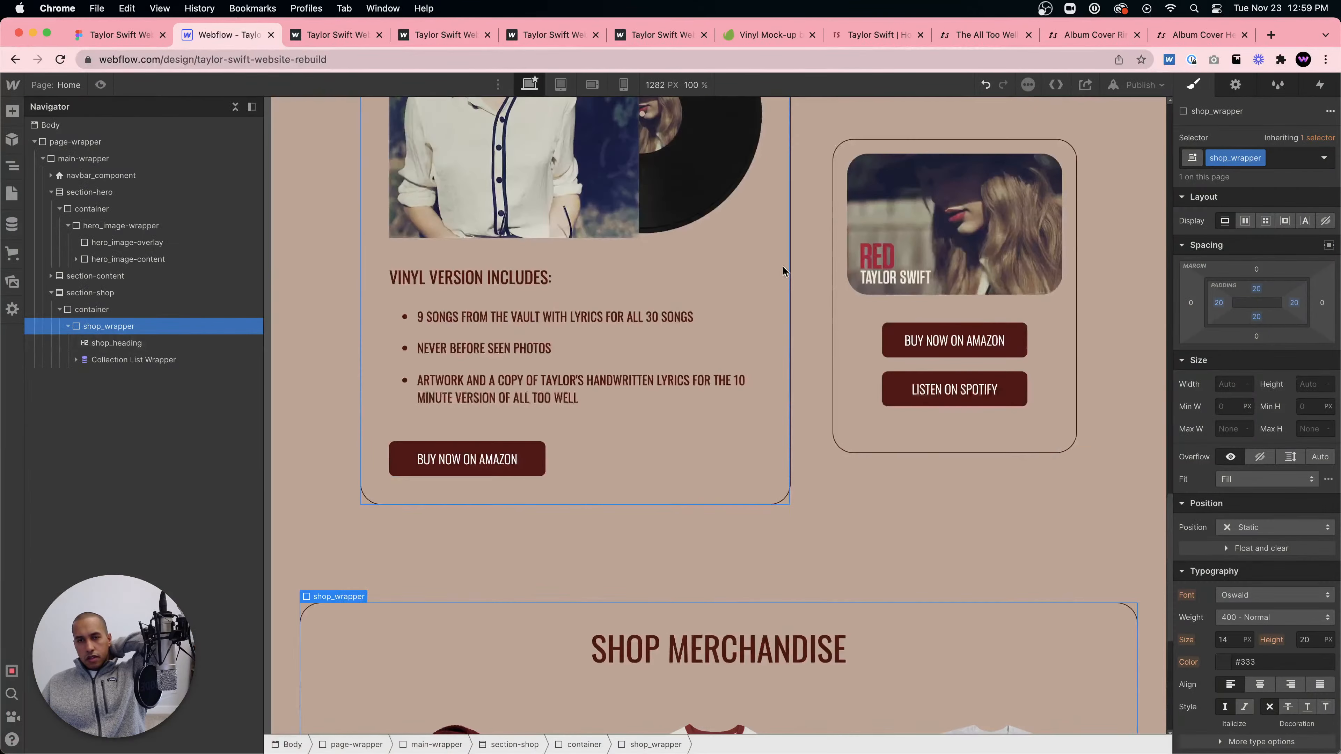
left_click(805, 430)
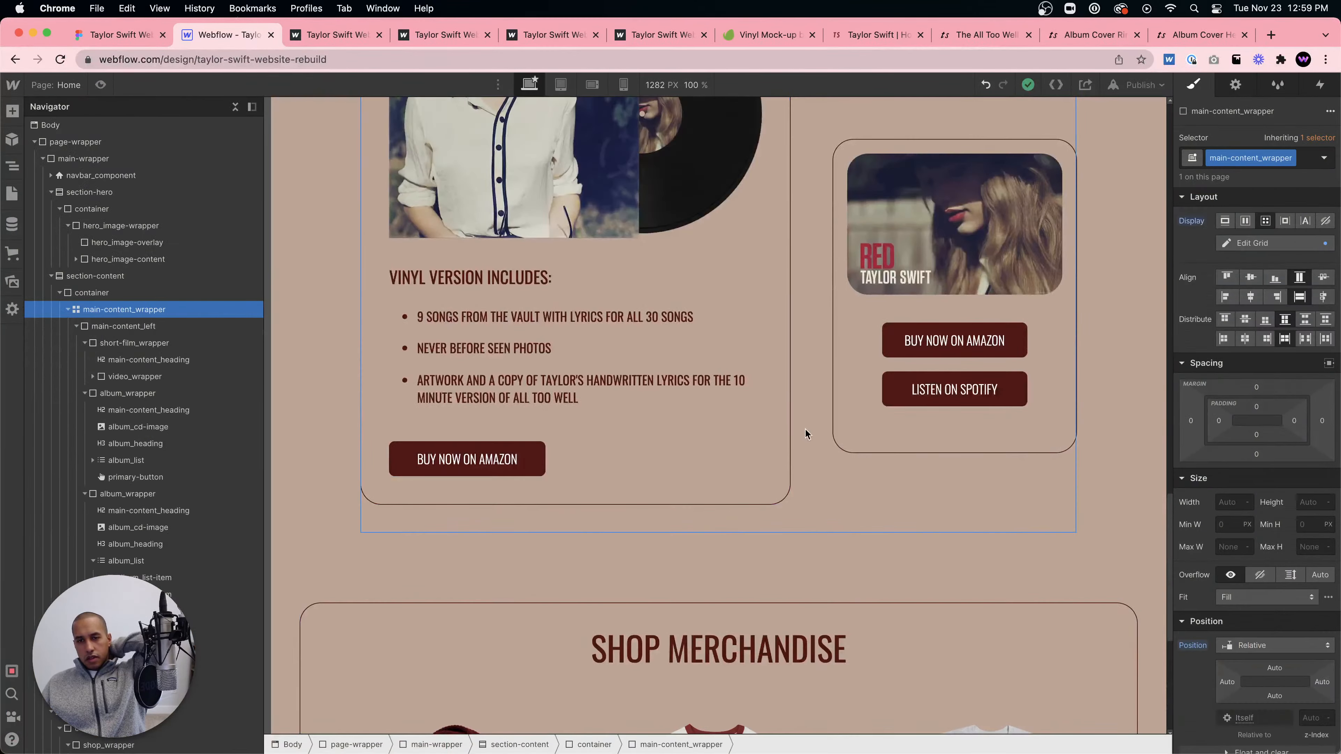
left_click(747, 512)
left_click(750, 501)
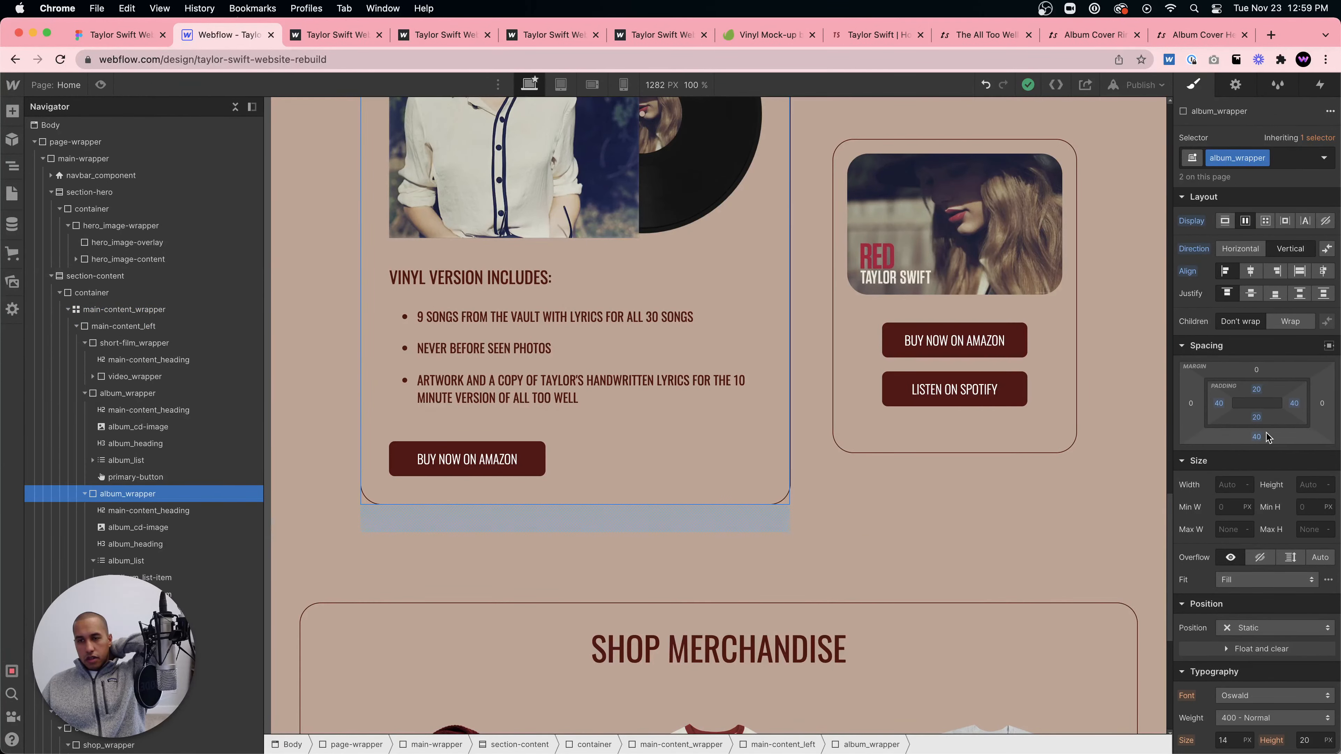
left_click(1294, 158)
type("is-last")
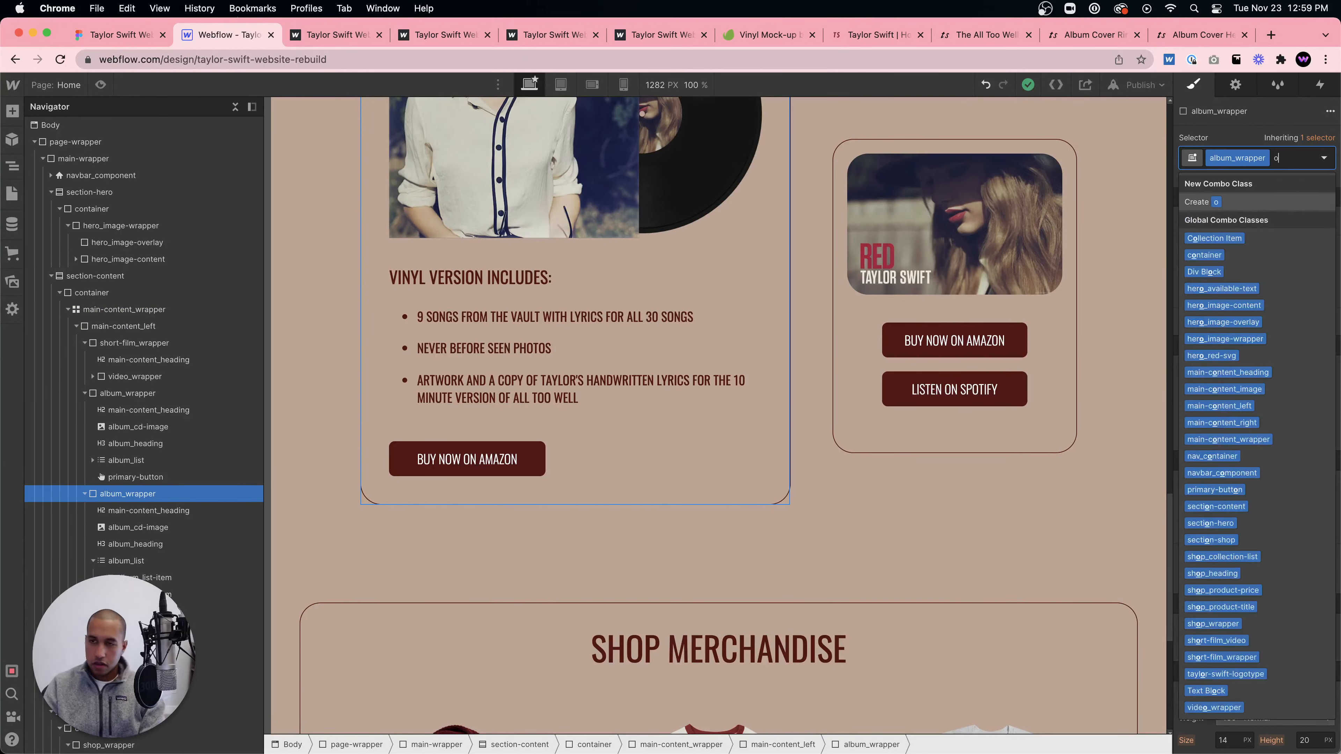
key("Return")
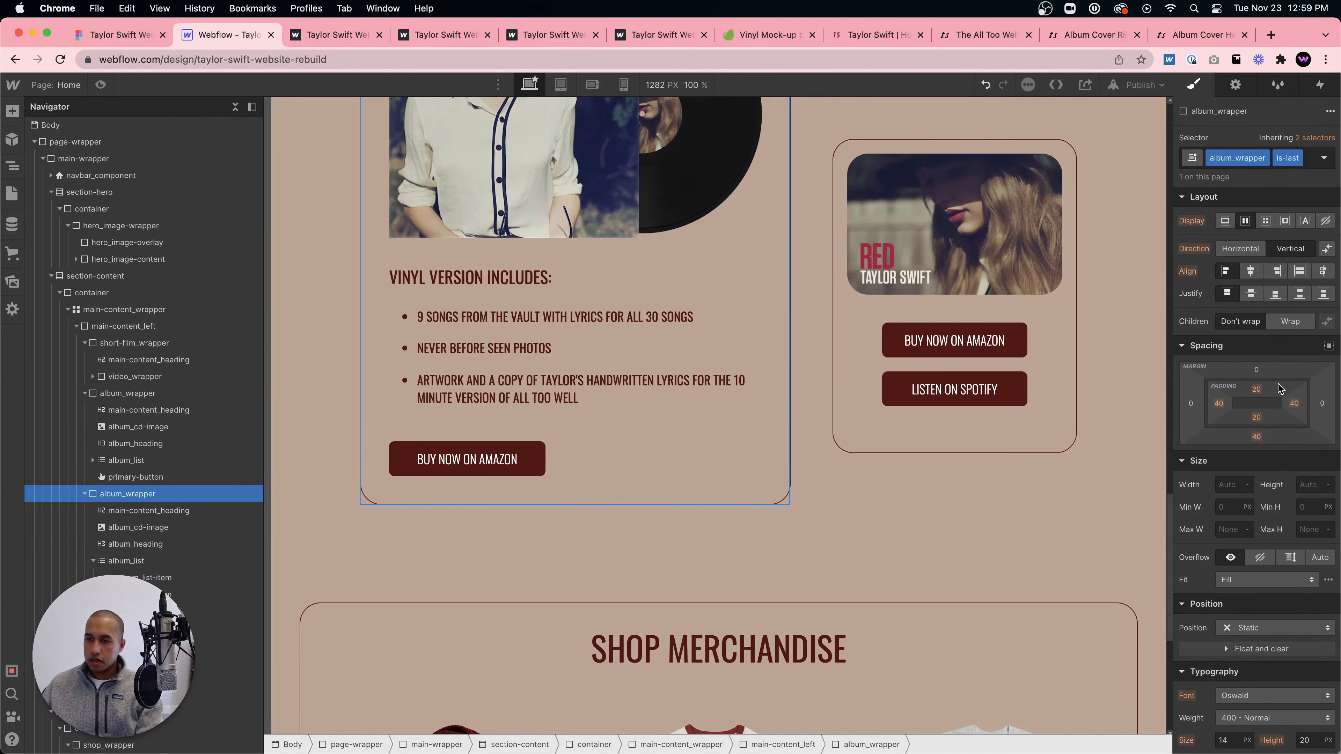
- Set the bottom margin of the Vinyl card's album_wrapper to 0
left_click(1268, 440)
type("0")
key("Return")
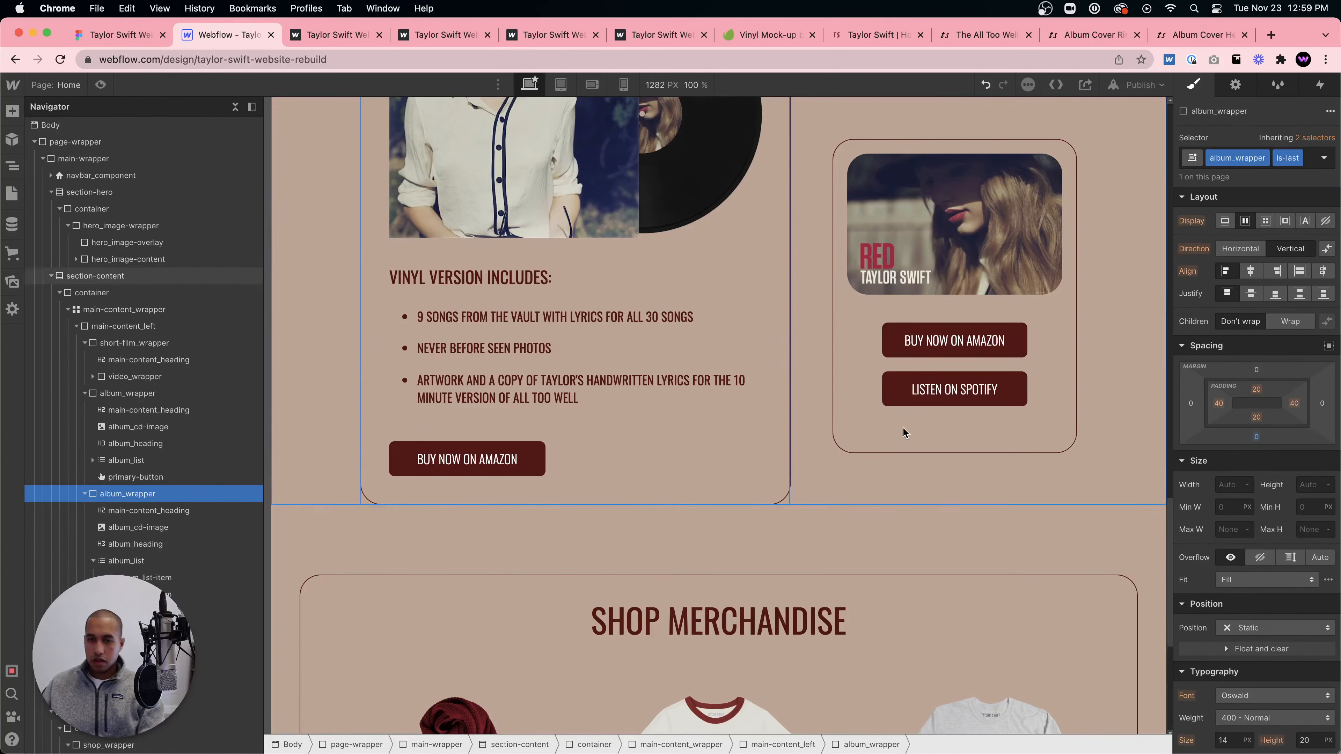
- Preview the home page and check the spacing between the Vinyl card and the Shop Merchandise section
left_click(101, 85)
scroll(676, 320, "down", 7)
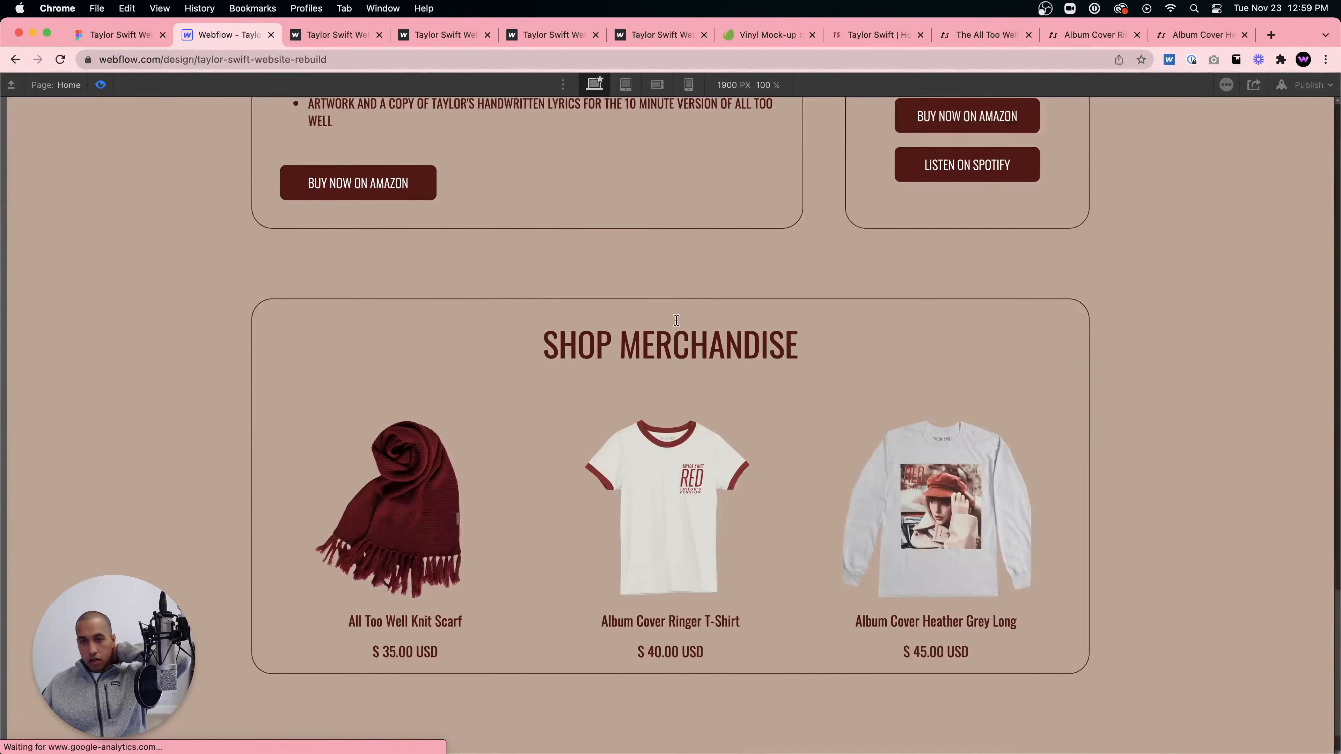
scroll(676, 319, "up", 7)
scroll(676, 321, "up", 10)
scroll(676, 321, "down", 13)
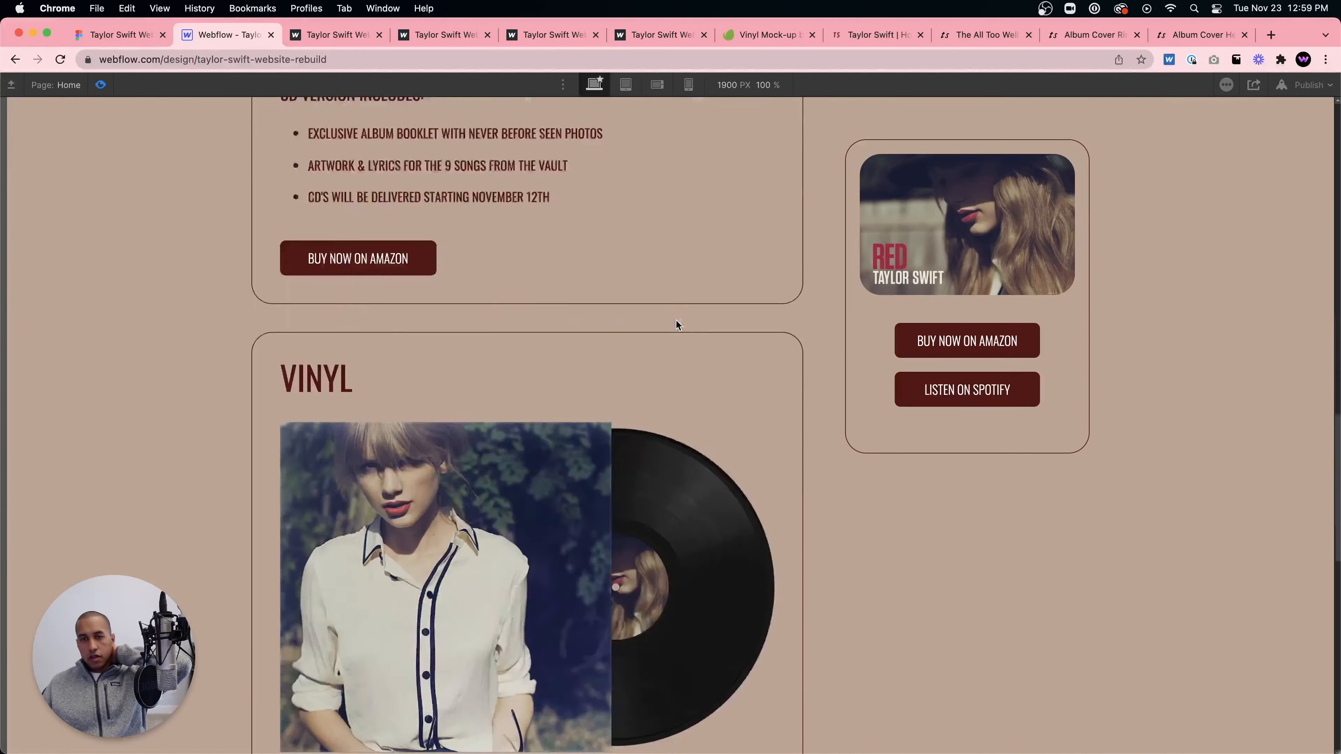
scroll(676, 318, "down", 3)
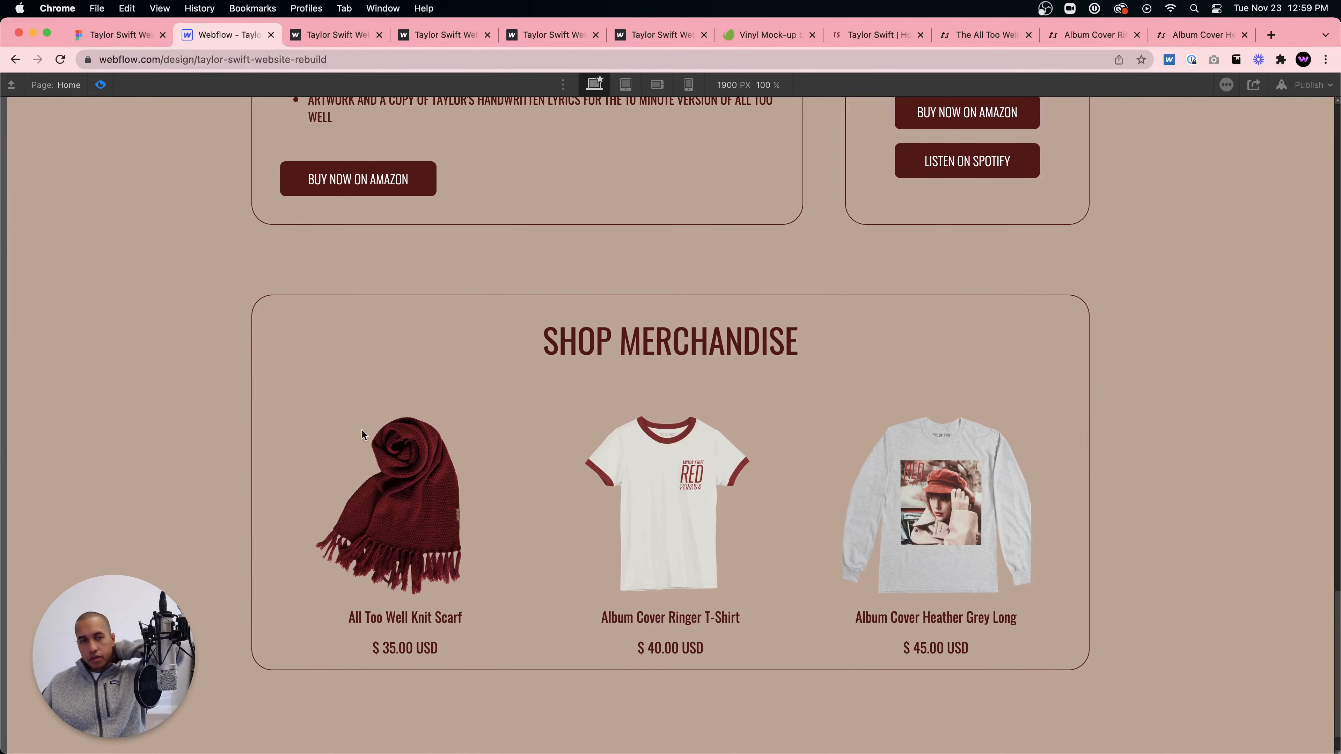
- Review the whole previewed home page, from the navbar and RED hero down to the Shop Merchandise section
scroll(662, 347, "up", 18)
scroll(663, 347, "up", 10)
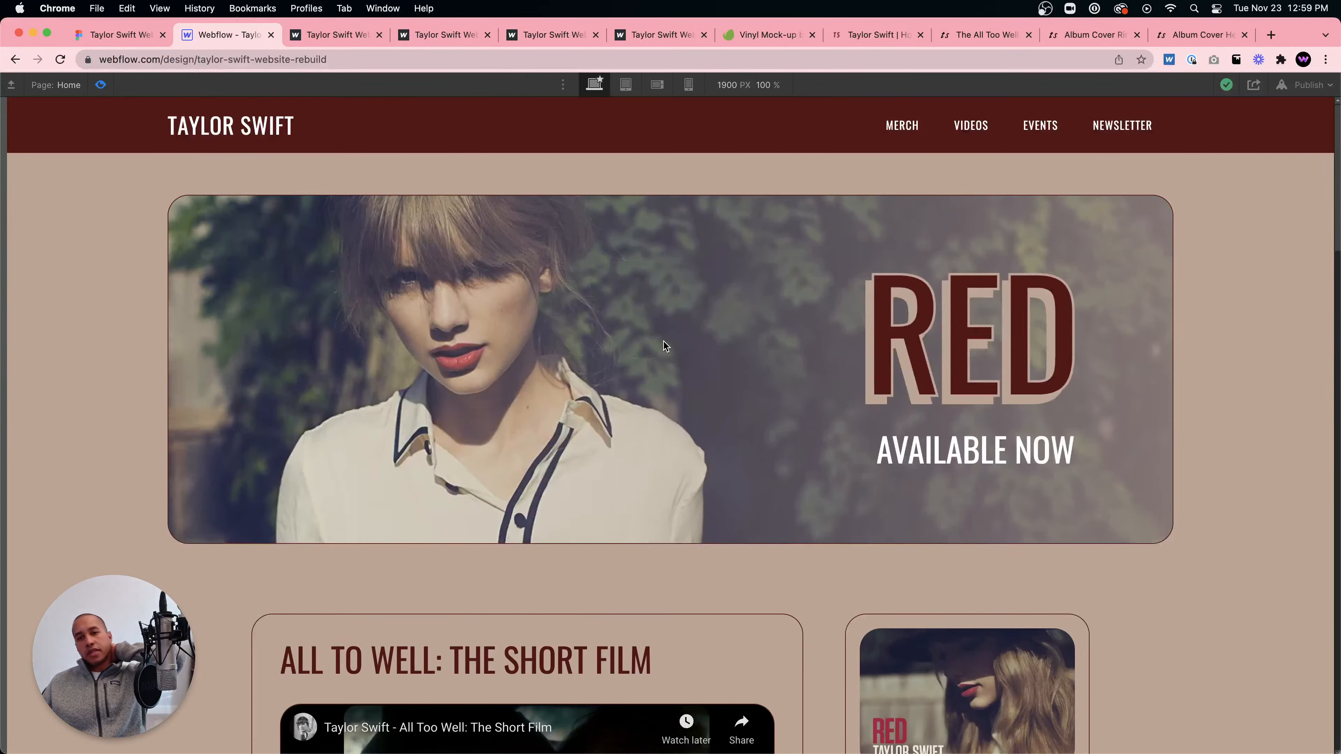
scroll(664, 342, "down", 8)
scroll(663, 346, "down", 12)
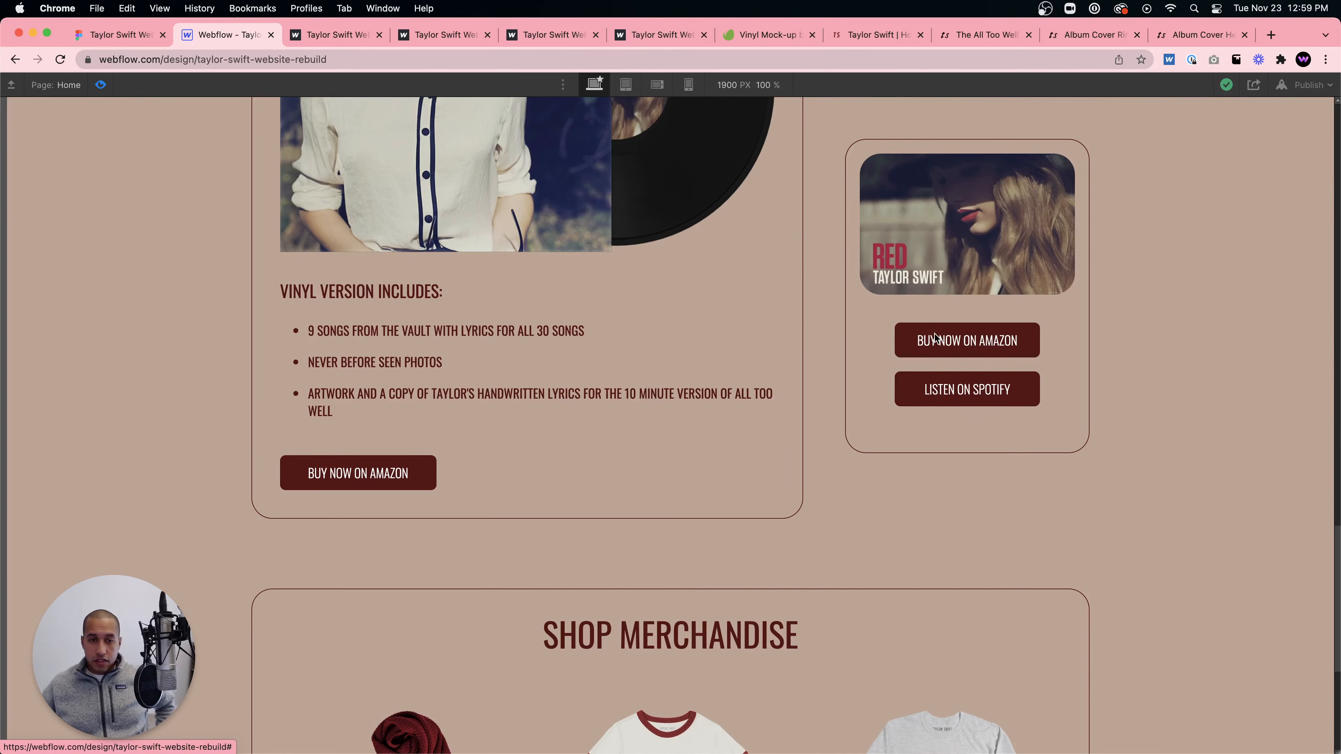
scroll(678, 461, "down", 6)
scroll(641, 406, "up", 6)
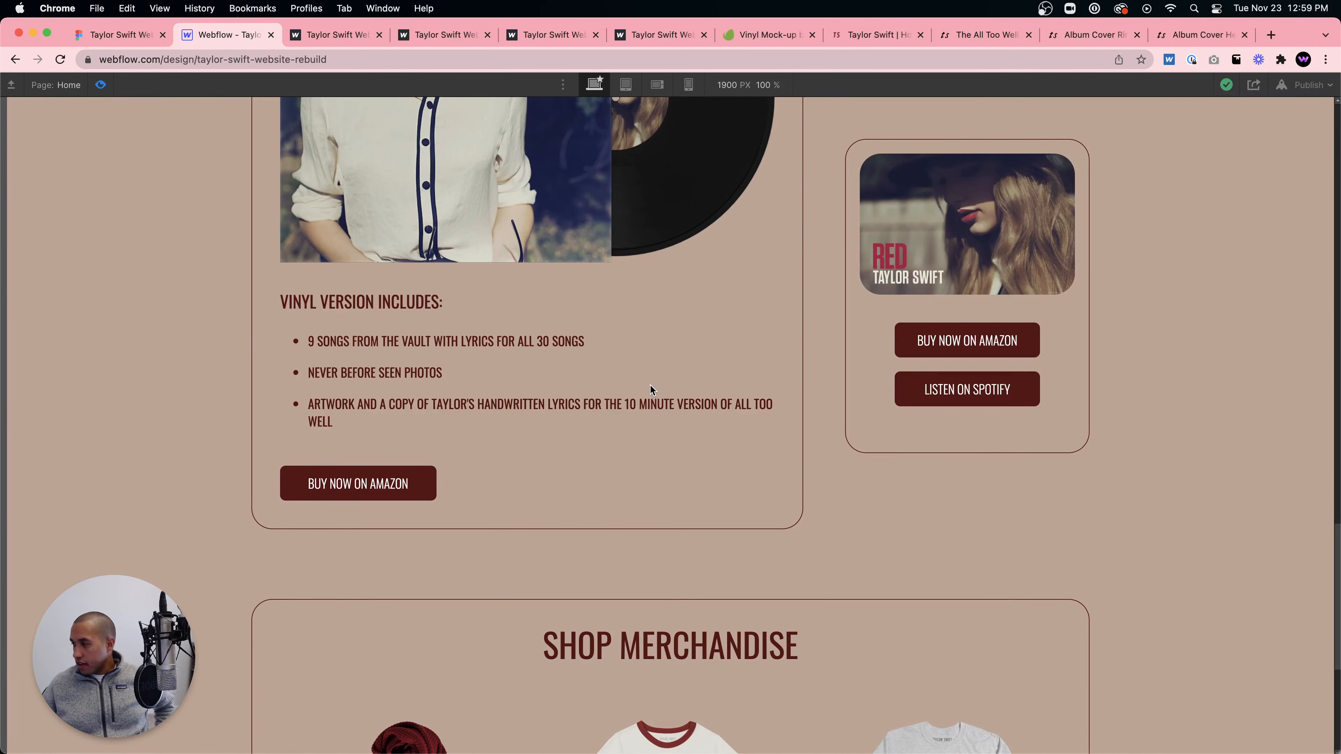
scroll(655, 386, "down", 6)
scroll(642, 365, "up", 5)
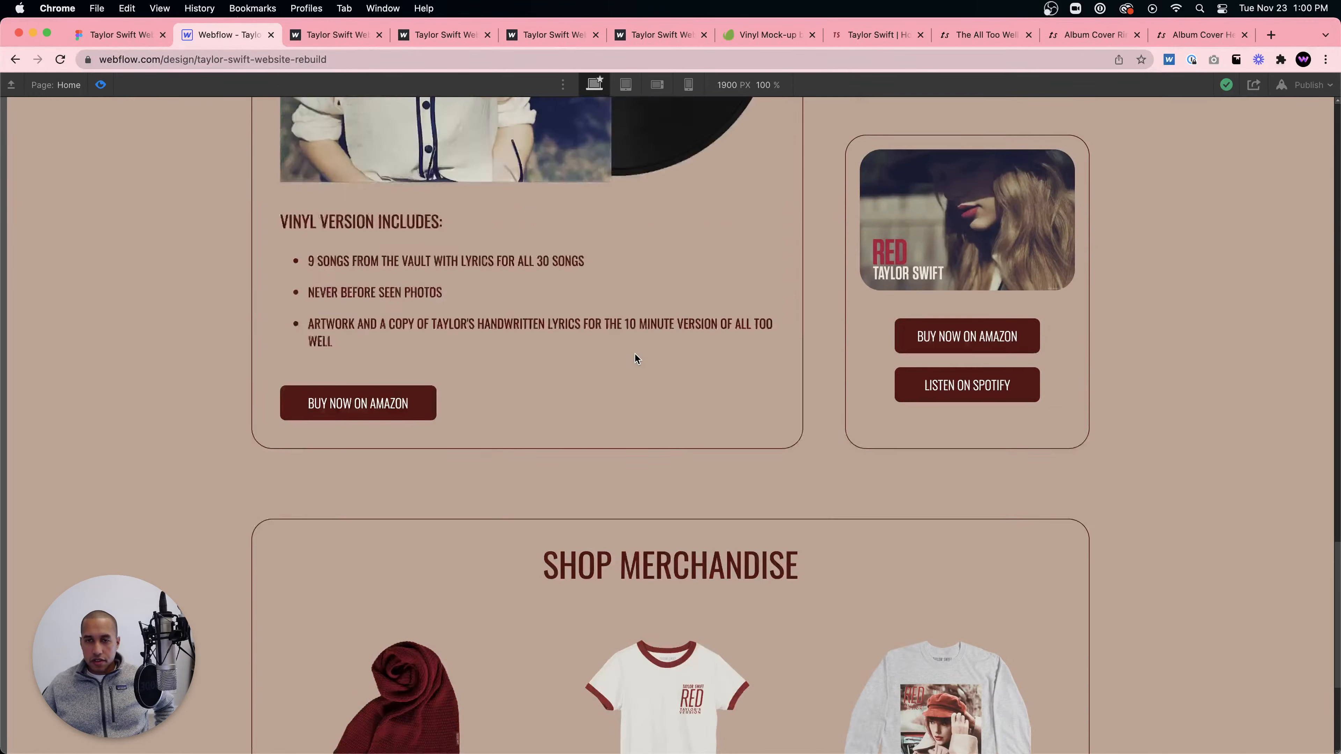
scroll(635, 357, "up", 20)
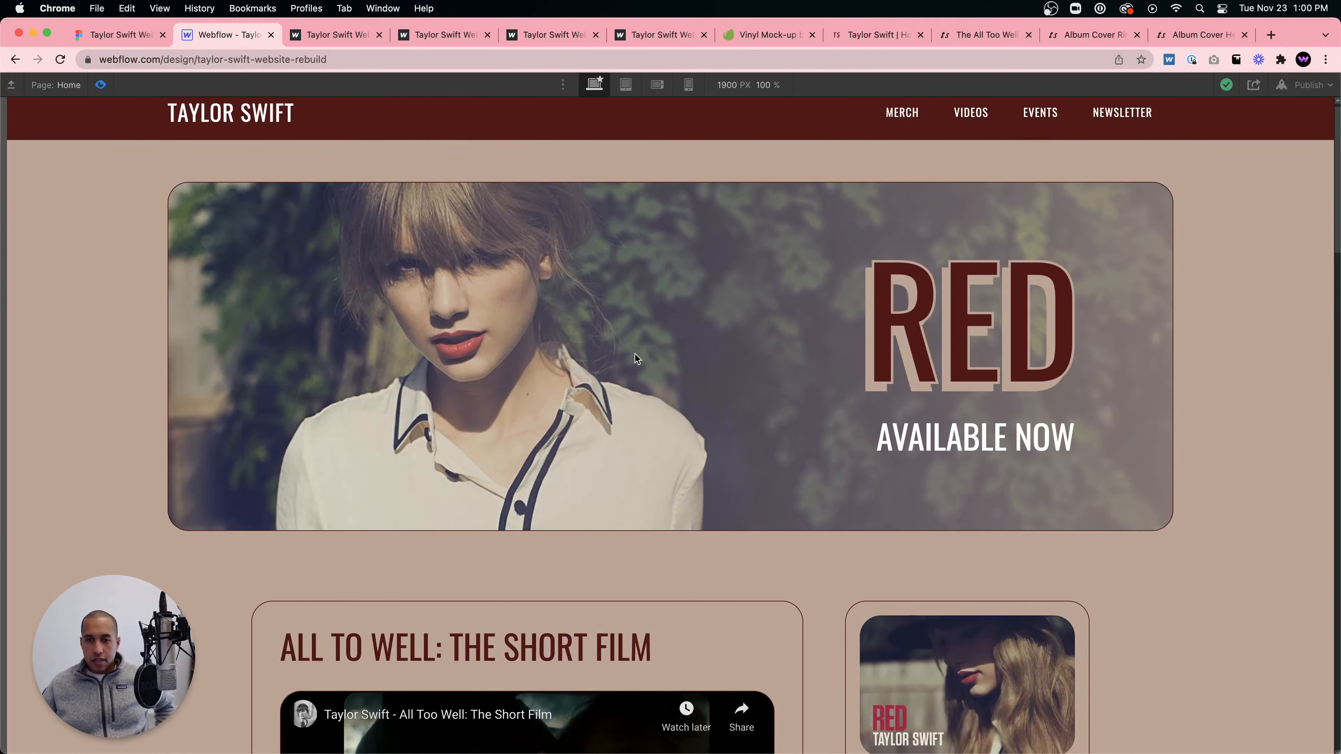
scroll(635, 355, "down", 15)
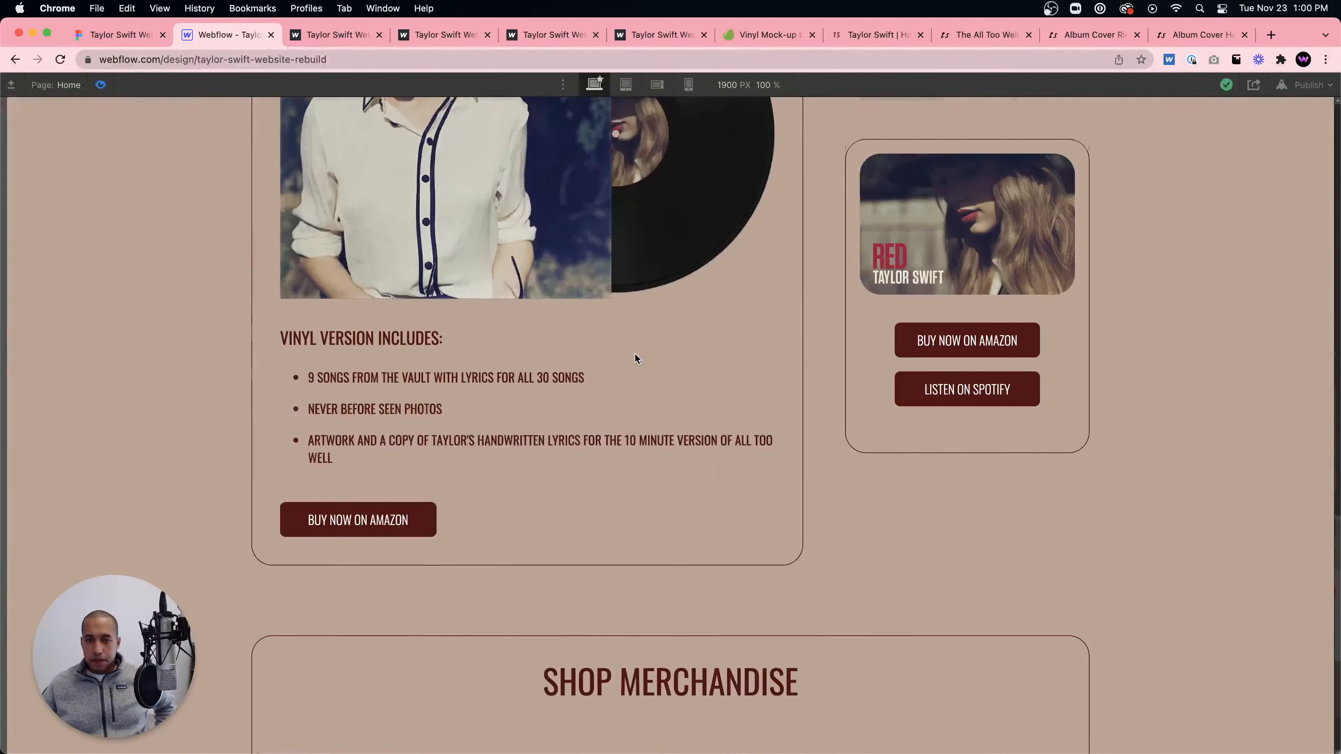
scroll(635, 357, "down", 7)
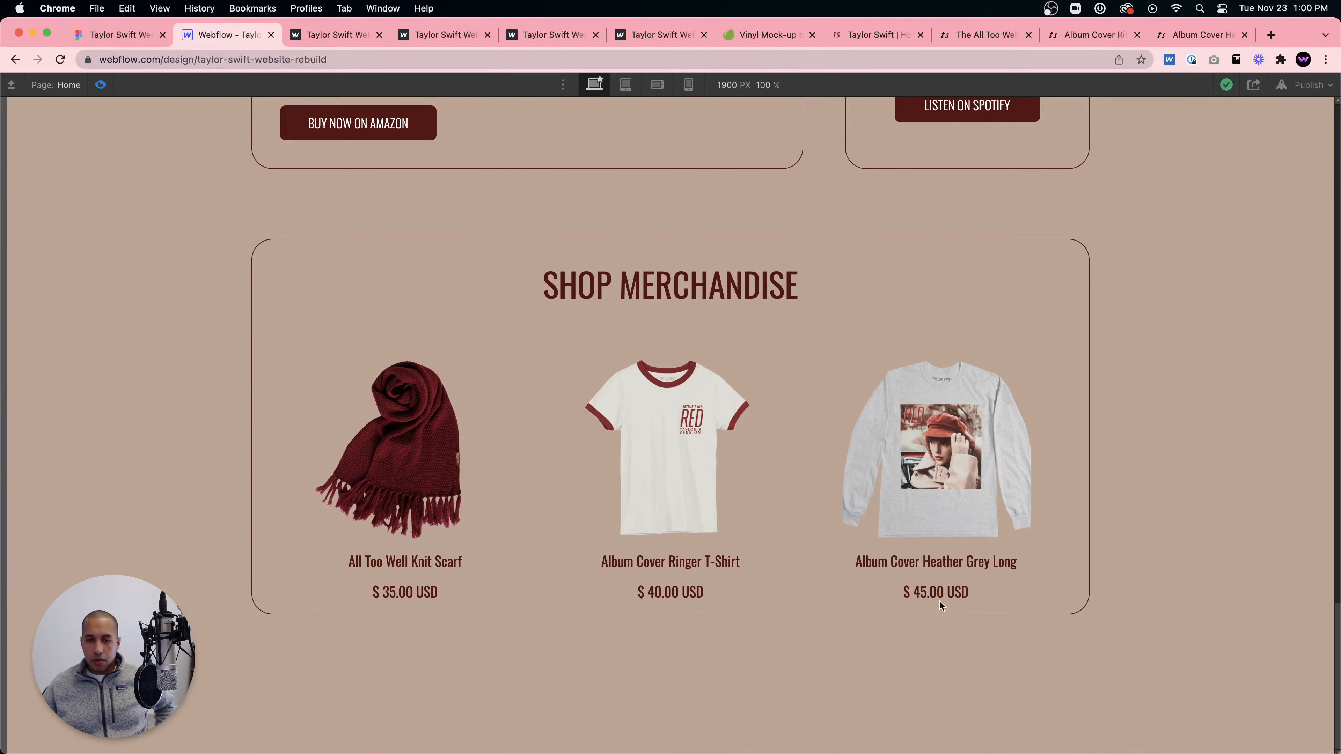
scroll(924, 542, "up", 20)
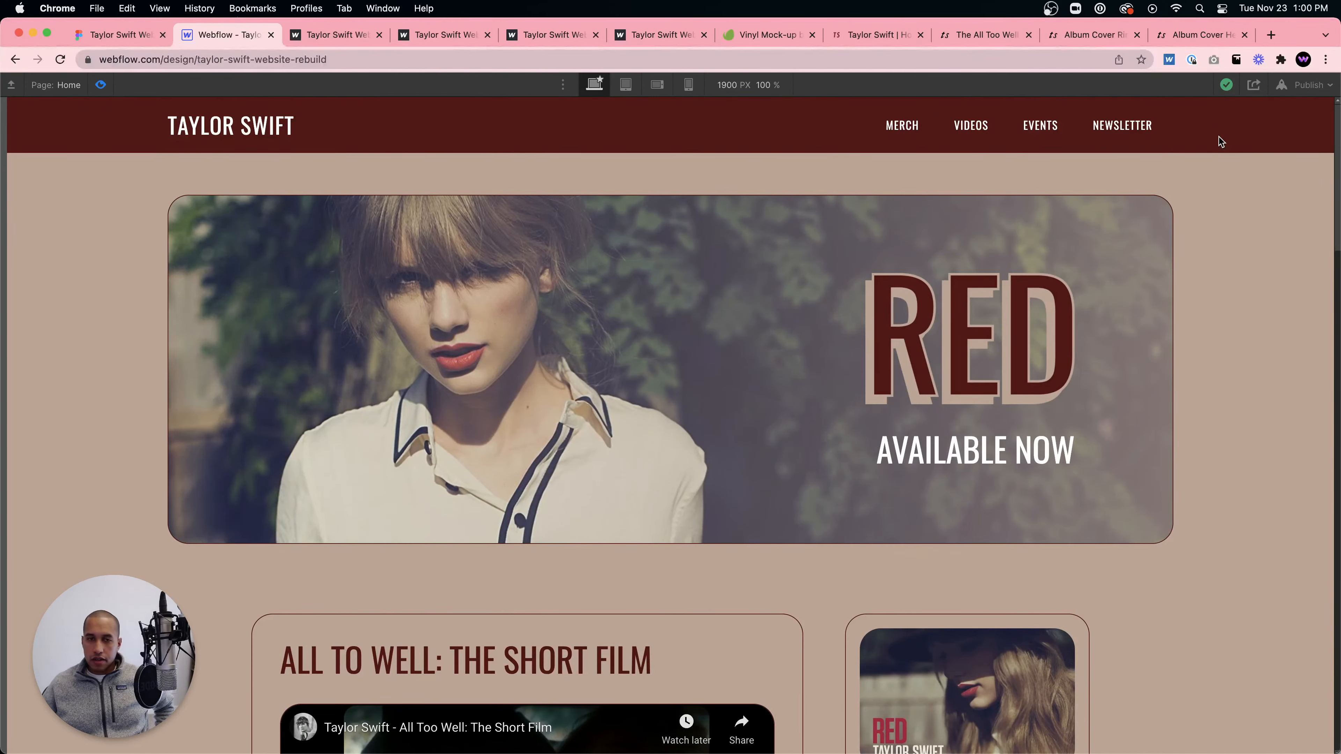
scroll(1185, 314, "down", 15)
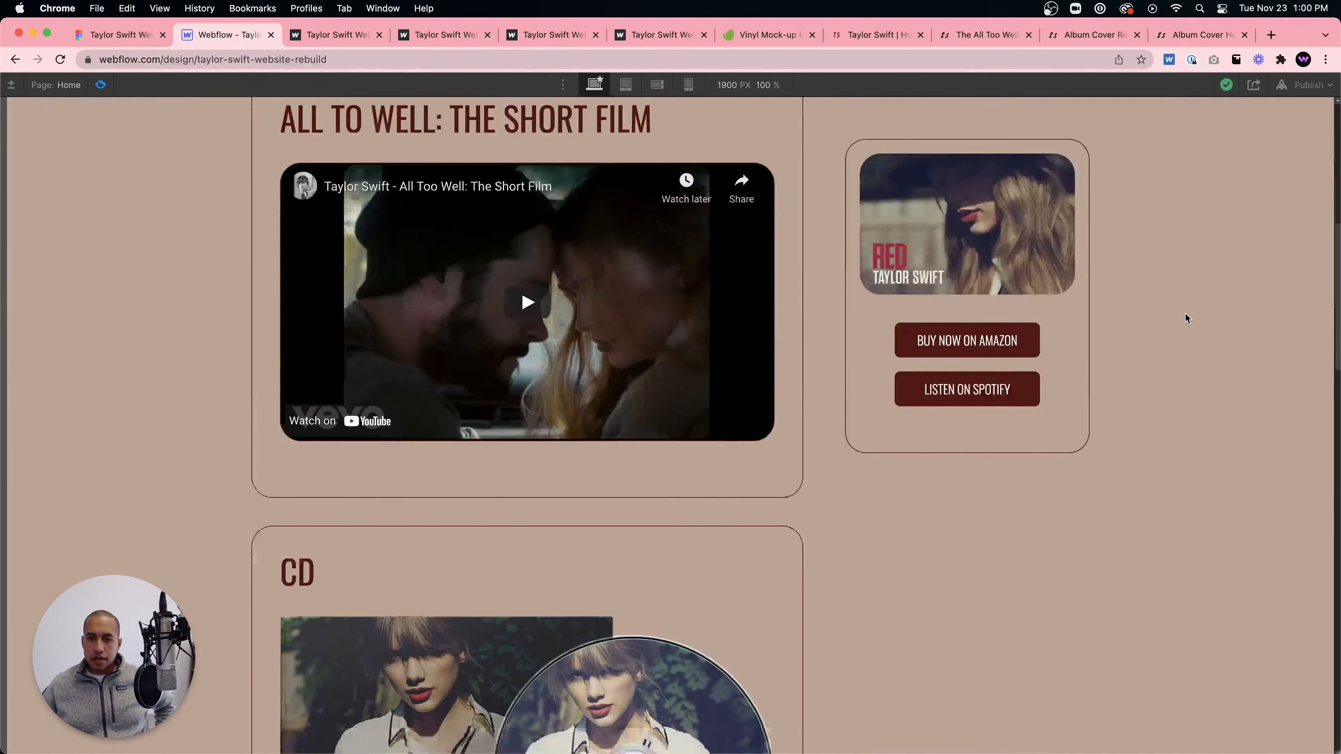
scroll(1185, 313, "down", 10)
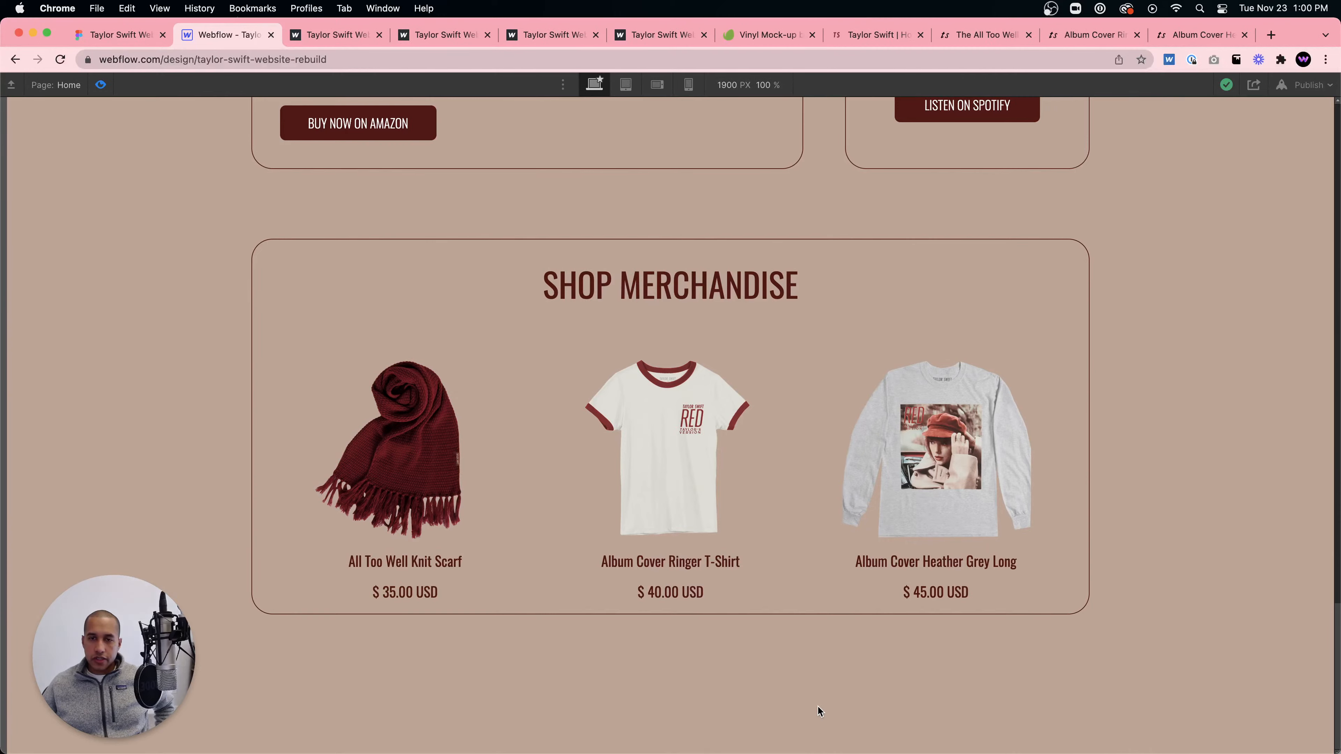
scroll(817, 705, "up", 20)
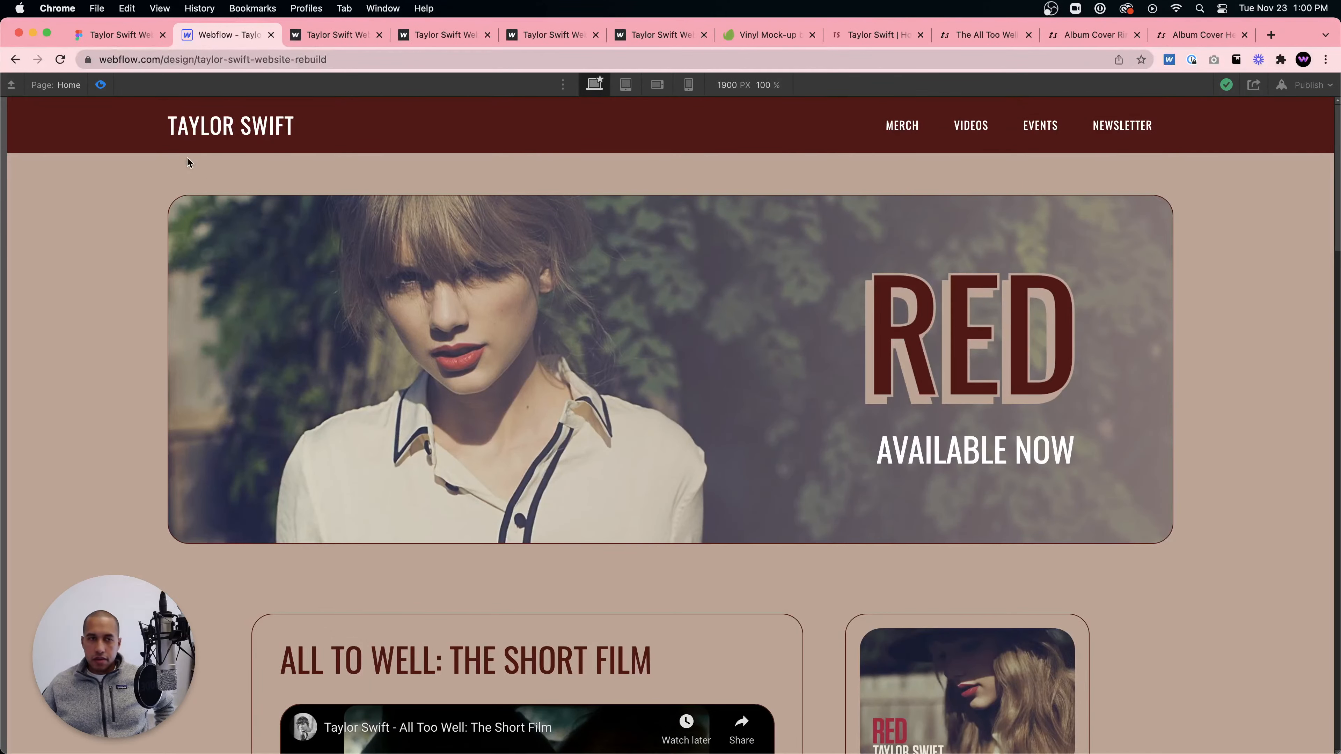
- Exit the preview, publish the site to its webflow.io domain and open the live page
left_click(100, 85)
left_click(1132, 85)
left_click(1080, 292)
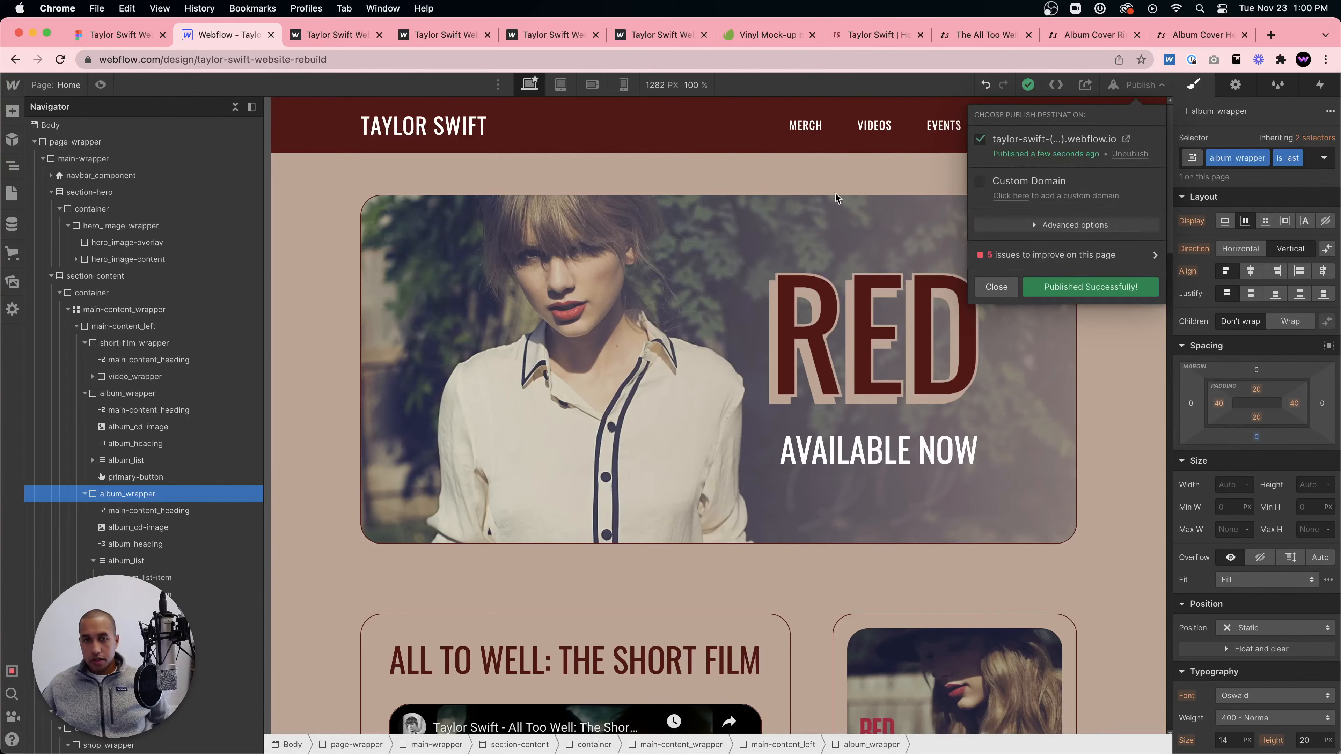
left_click(1127, 138)
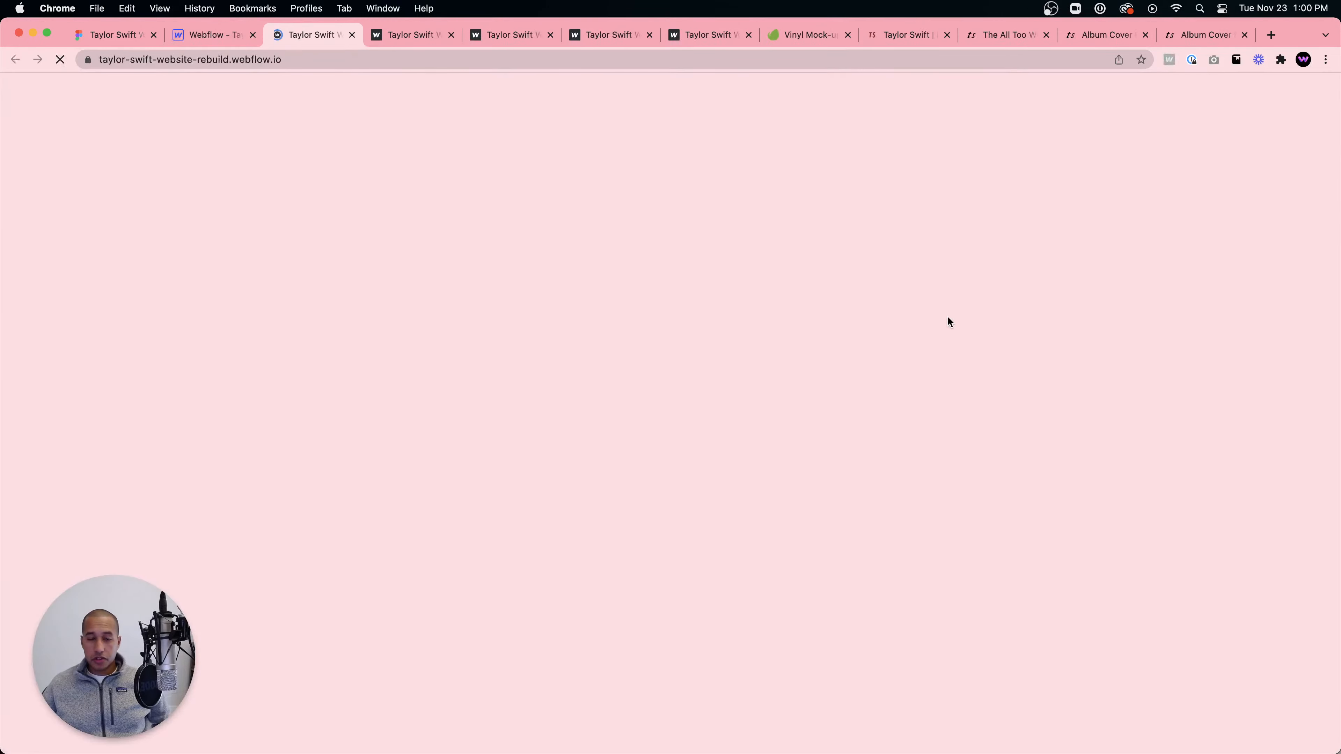
- Examine the published home page's hero, short film, CD, Vinyl and Shop Merchandise sections
scroll(851, 337, "down", 5)
scroll(851, 342, "down", 1)
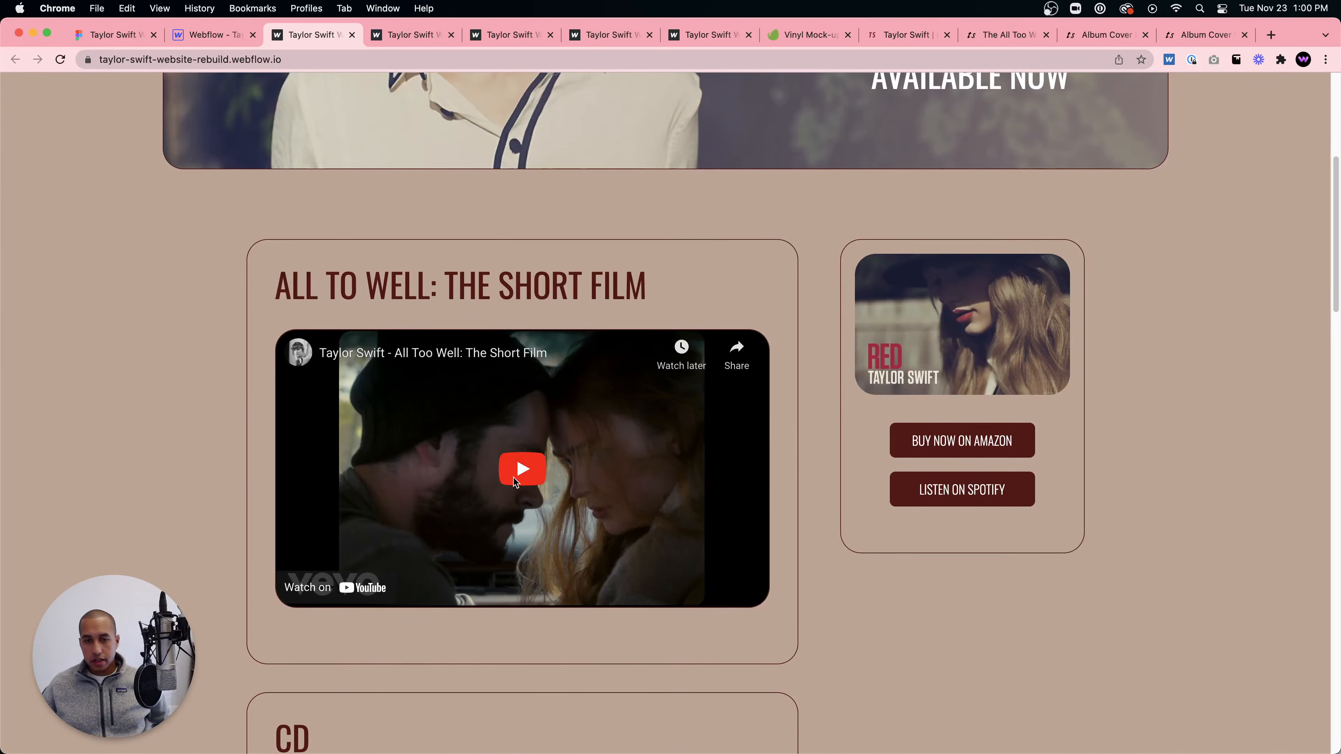
scroll(720, 493, "down", 3)
scroll(720, 493, "down", 10)
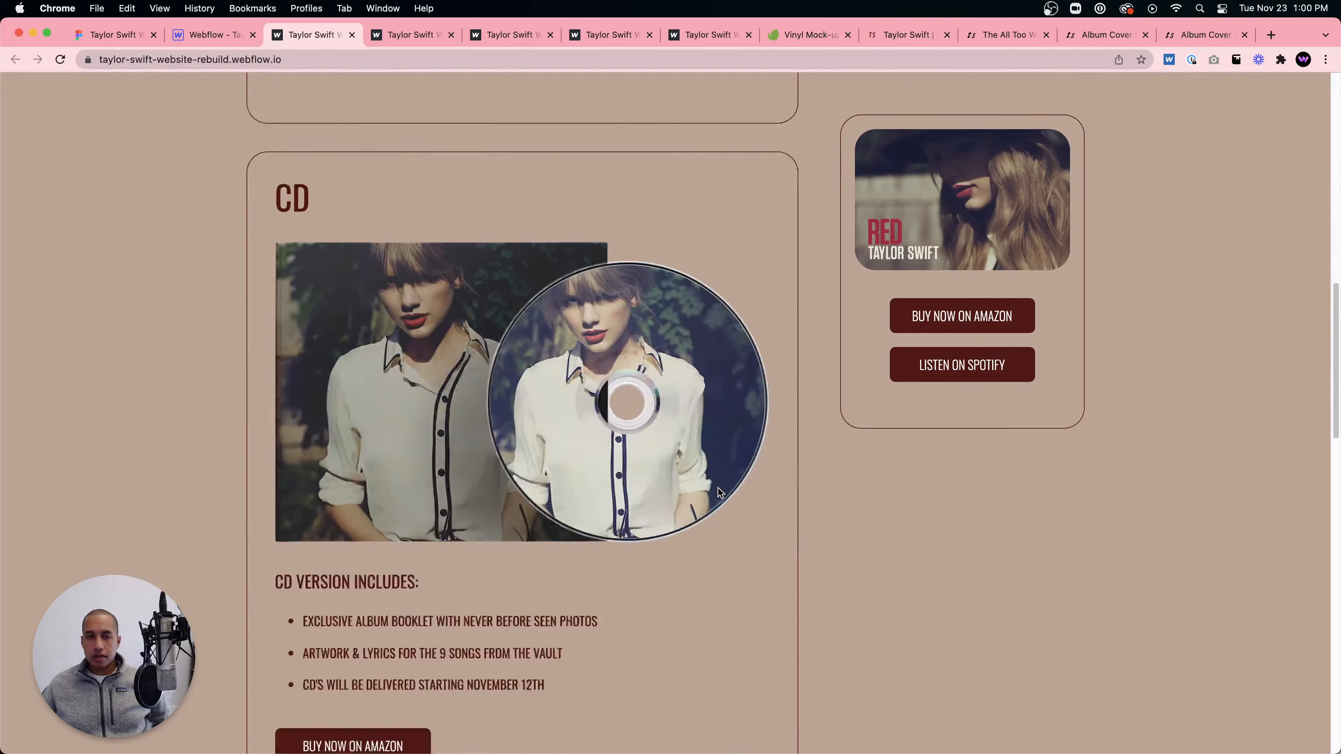
scroll(526, 491, "down", 1)
scroll(528, 485, "down", 20)
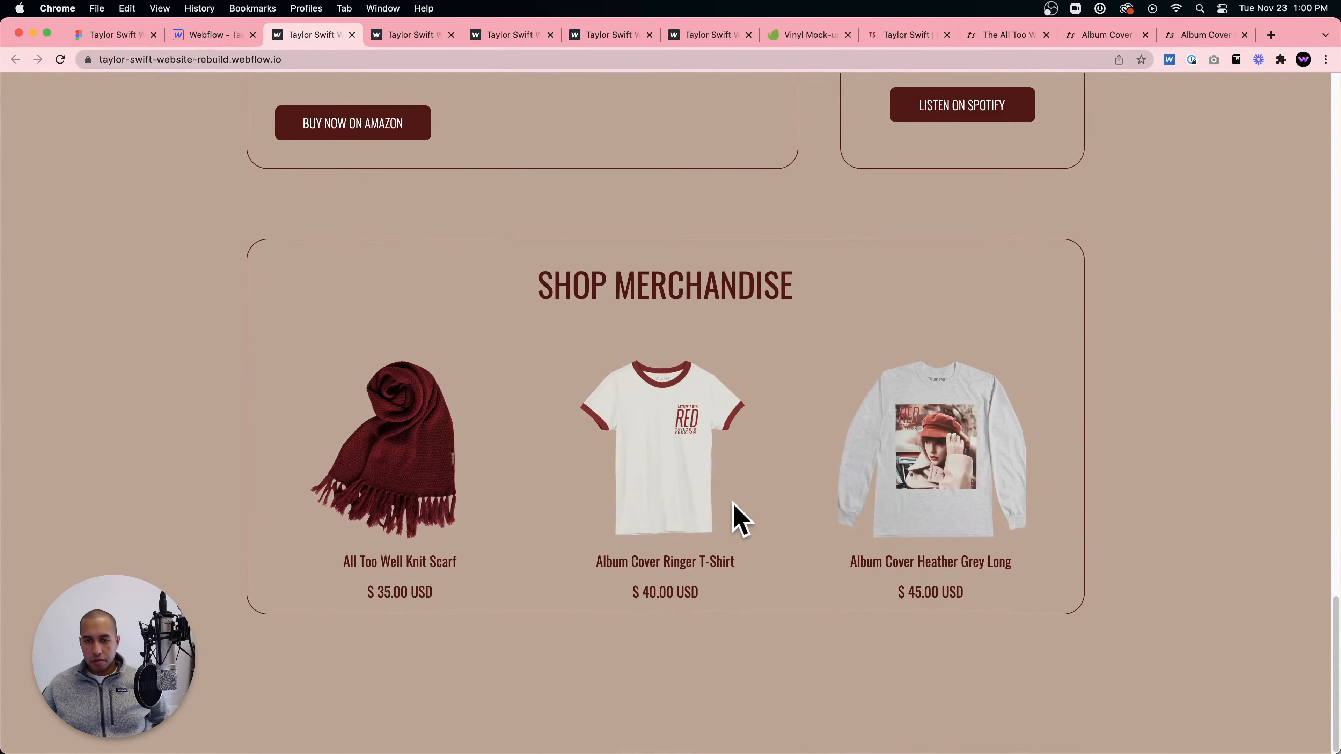
scroll(733, 509, "up", 15)
scroll(731, 502, "up", 14)
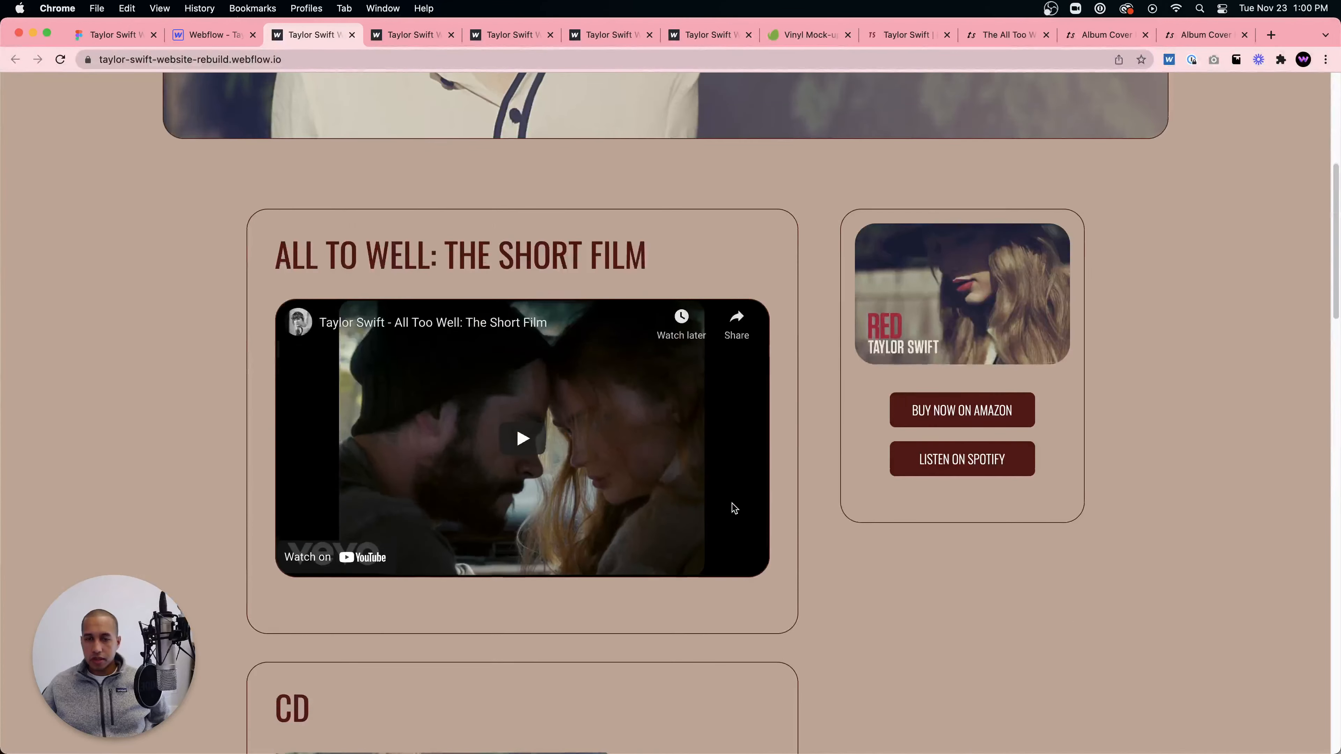
scroll(731, 502, "down", 5)
scroll(731, 503, "up", 4)
scroll(731, 501, "up", 8)
scroll(1199, 415, "down", 5)
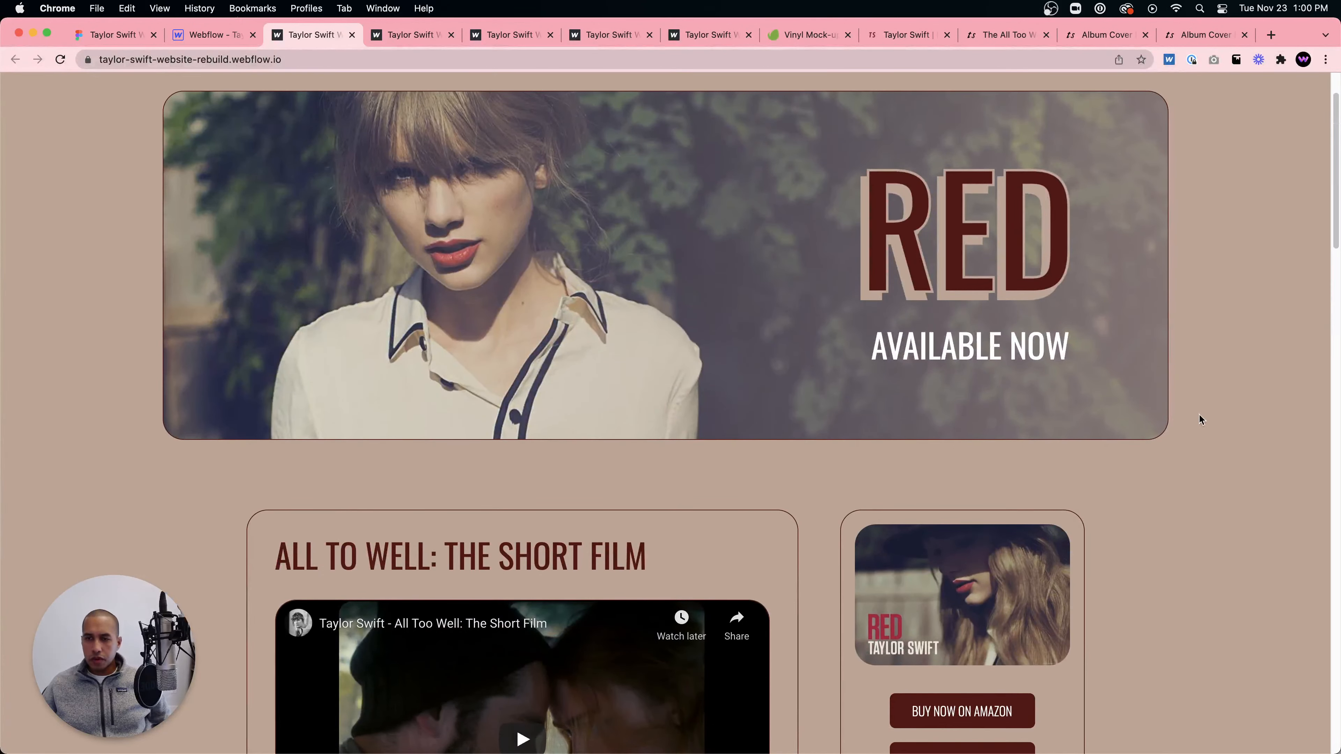
scroll(1184, 448, "down", 2)
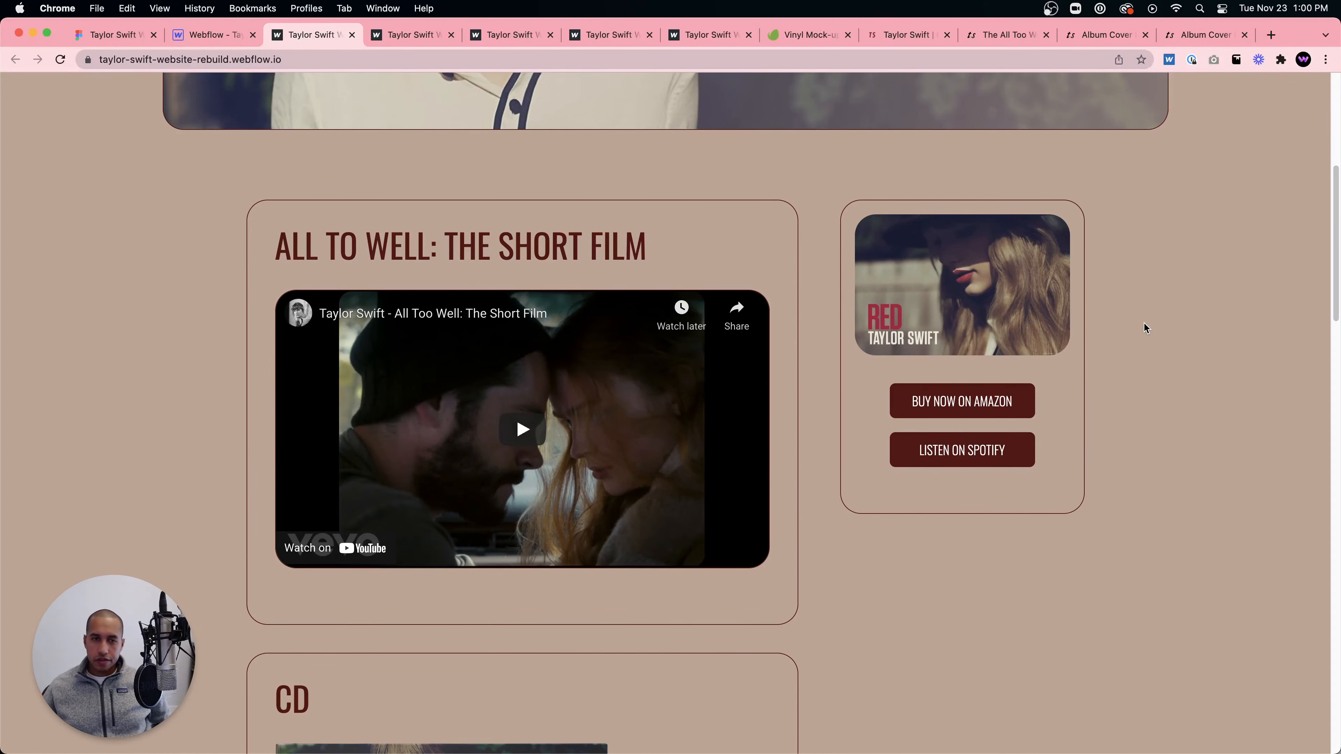
scroll(1149, 328, "up", 7)
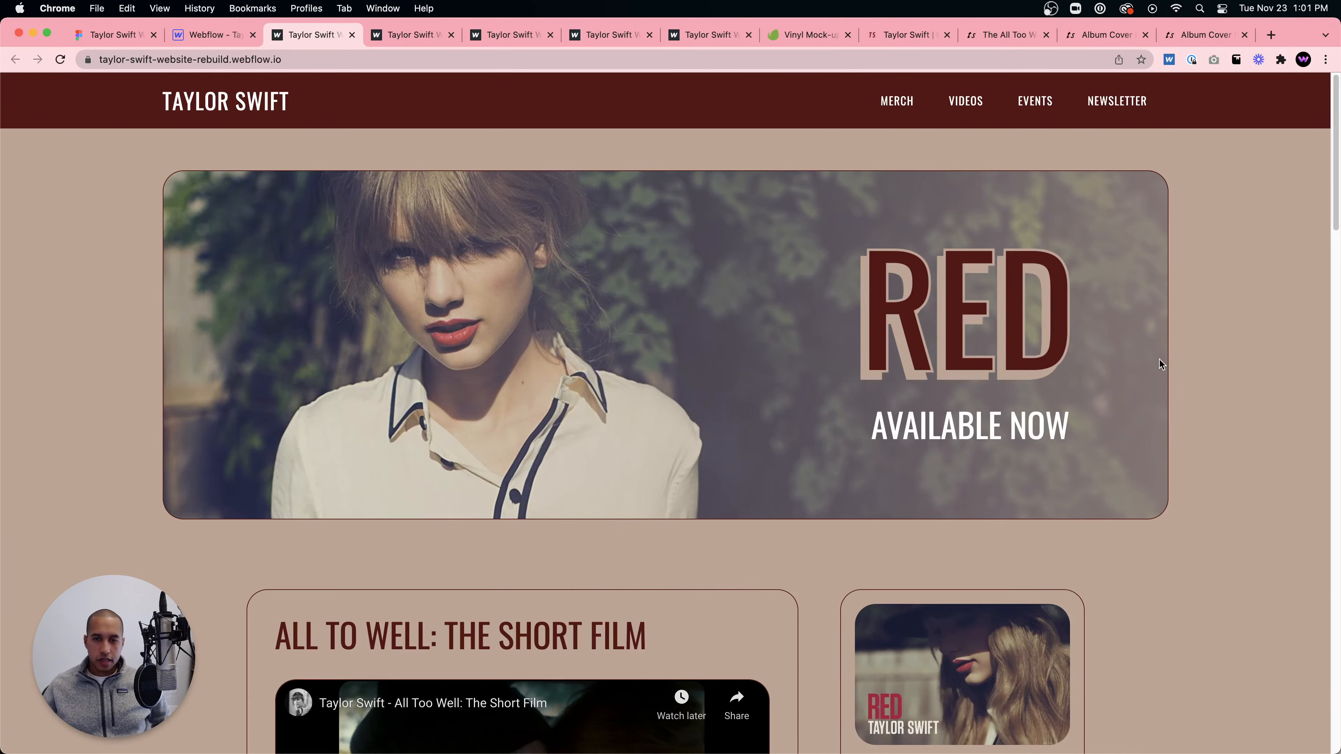
scroll(1162, 363, "down", 10)
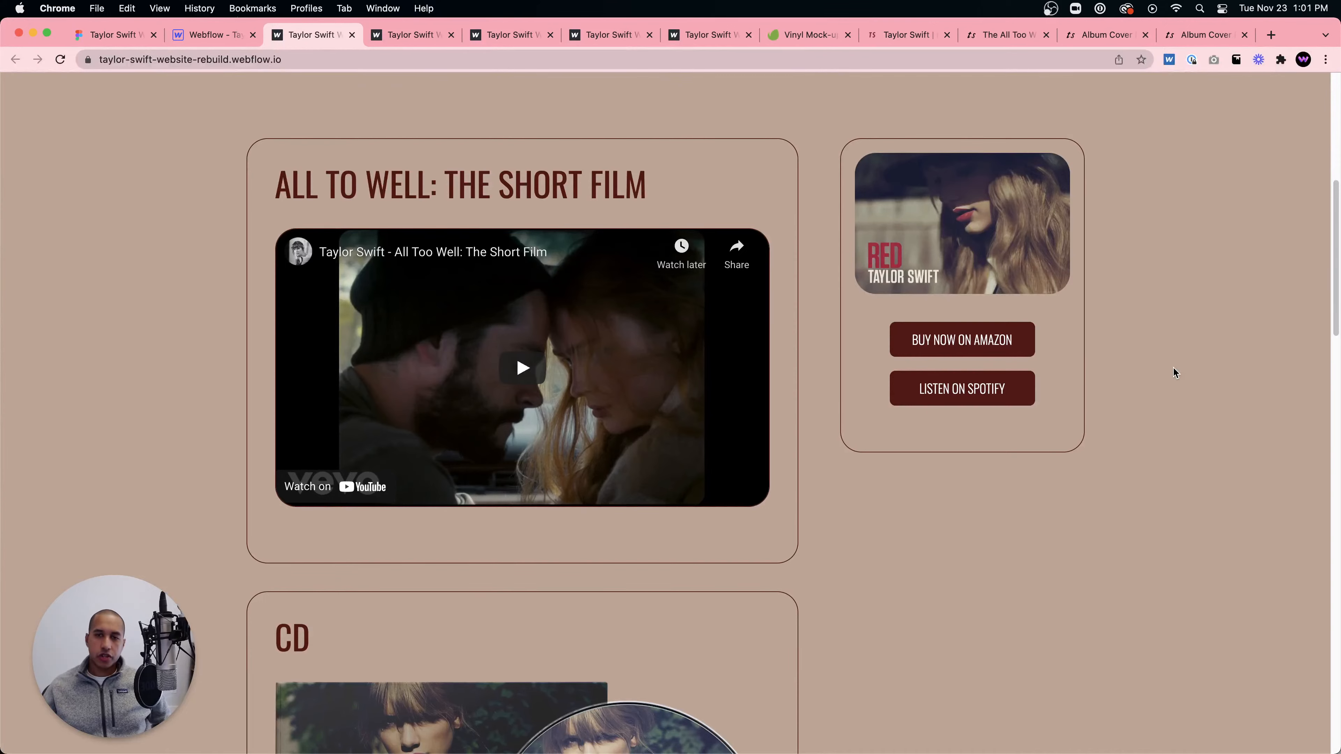
scroll(1173, 367, "down", 20)
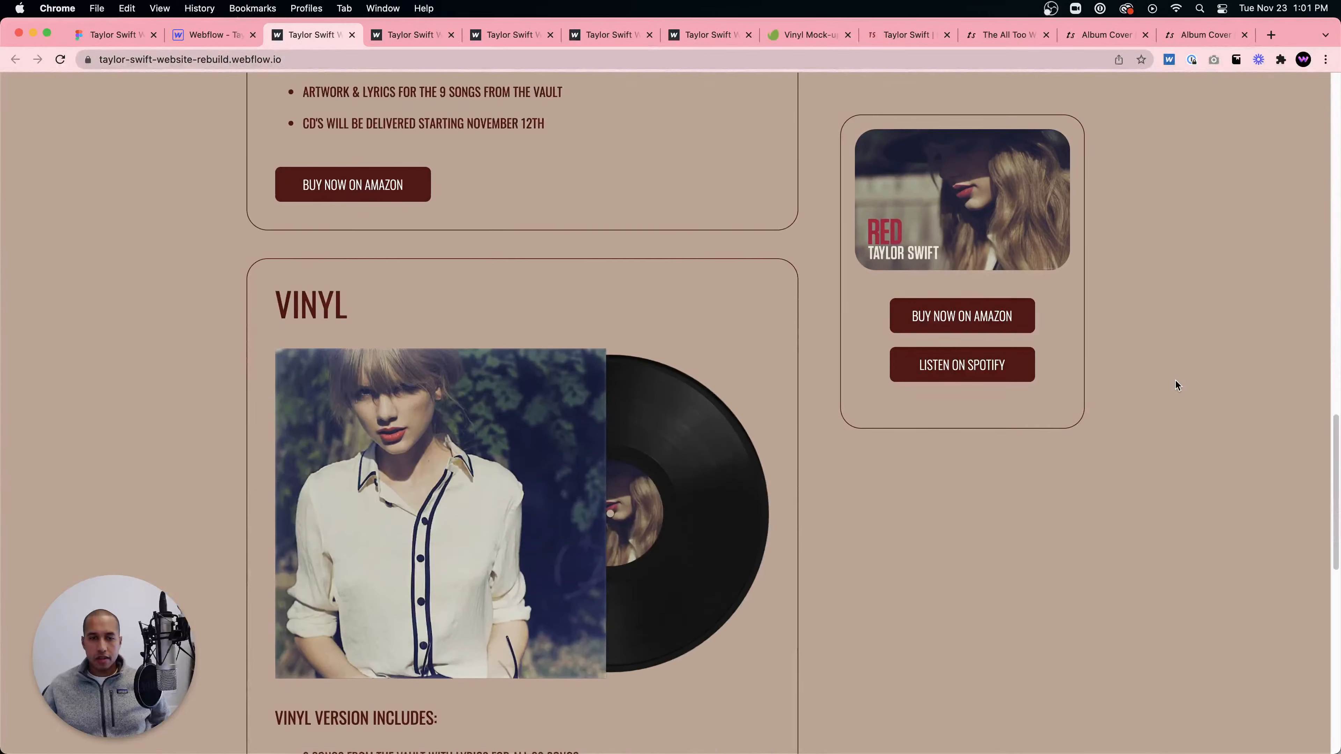
scroll(1175, 383, "down", 16)
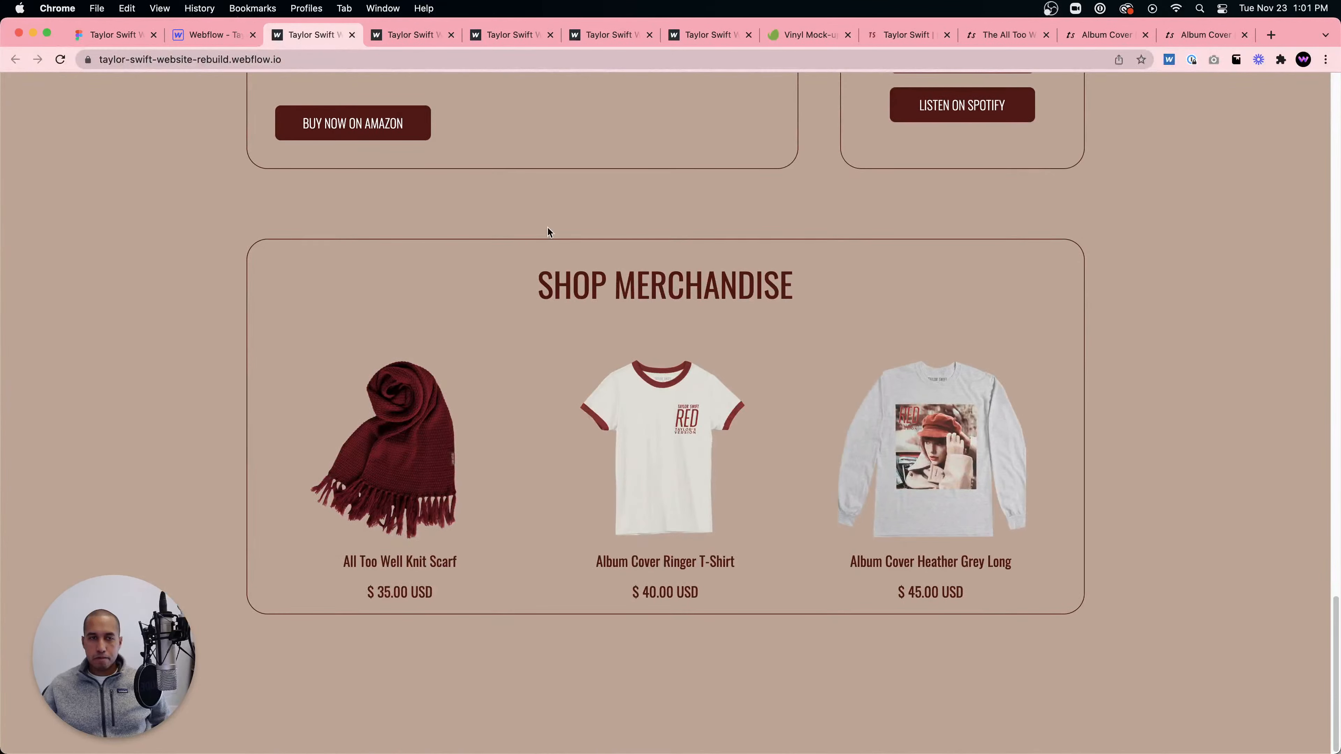
- Return to the Webflow designer, close the publish dialog and increase the Shop Merchandise wrapper's bottom padding to about 57 px
left_click(203, 35)
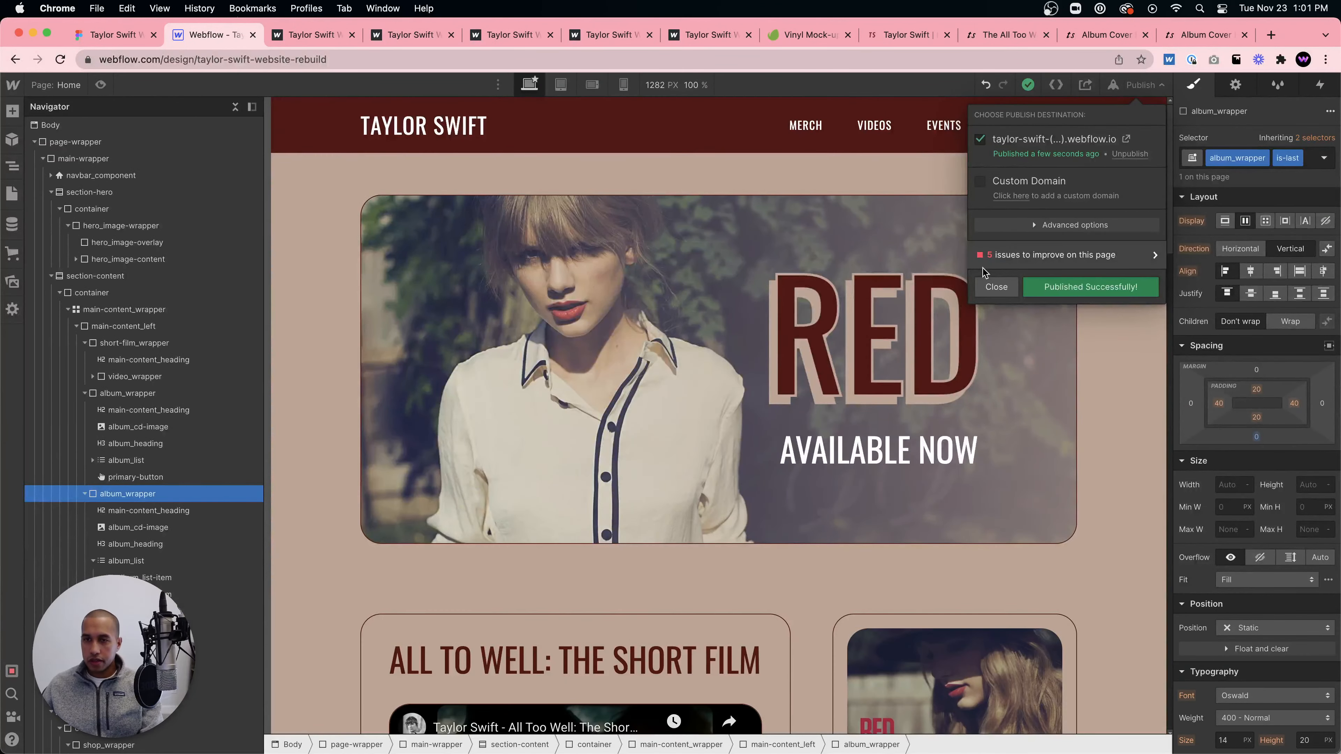
left_click(993, 286)
scroll(981, 374, "down", 20)
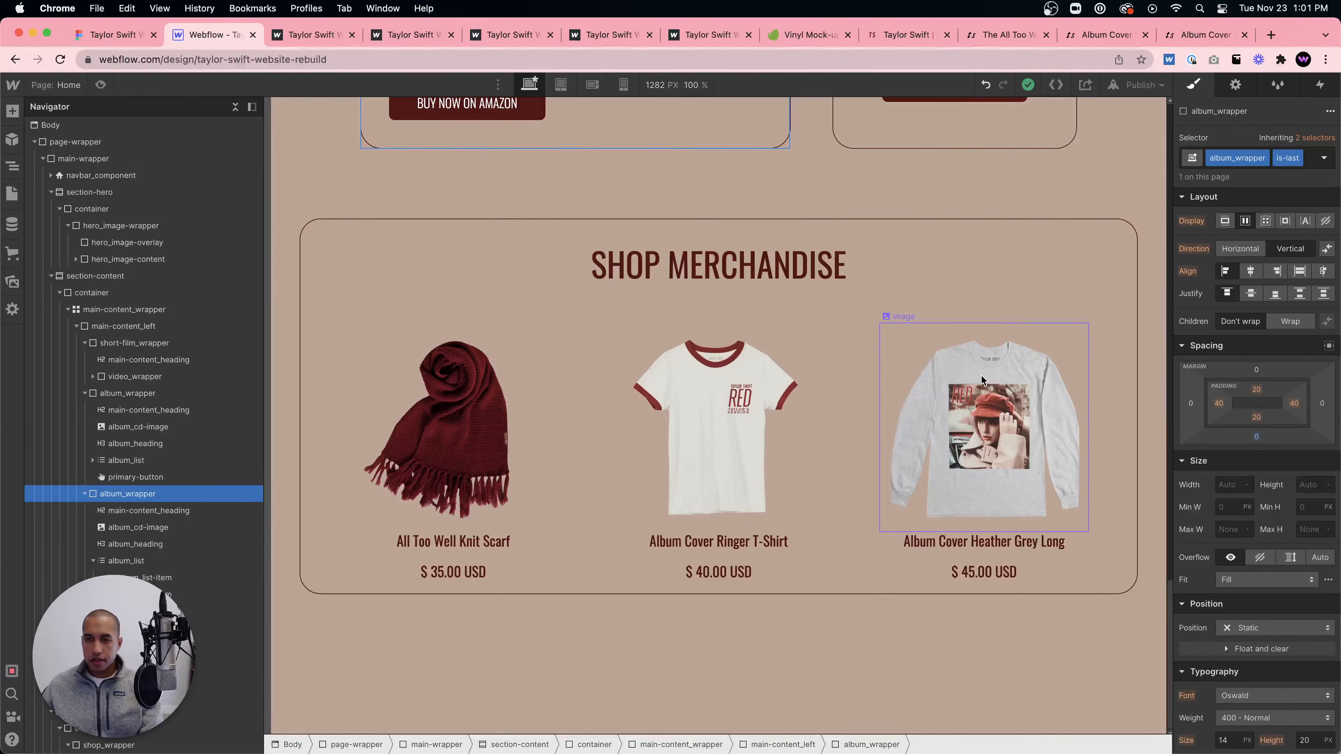
left_click(831, 591)
left_click_drag(1257, 316, 1257, 287)
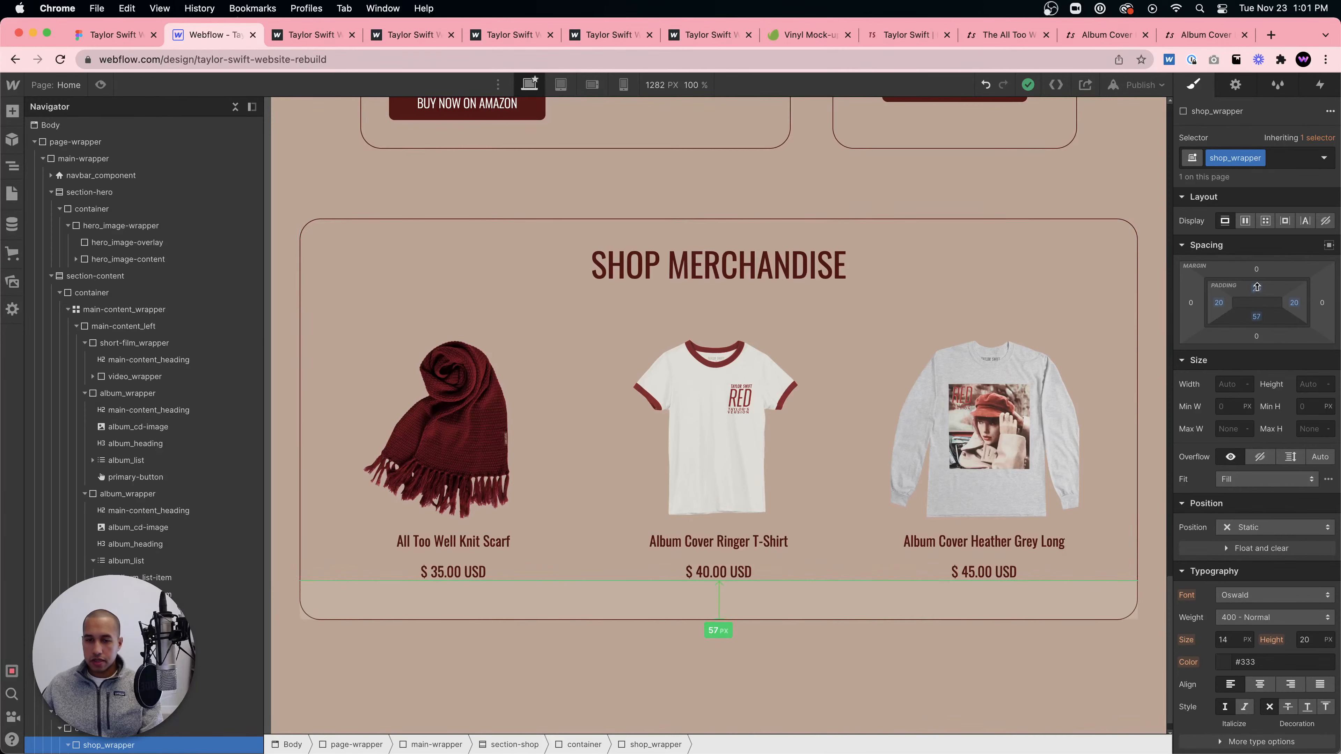
left_click(819, 400)
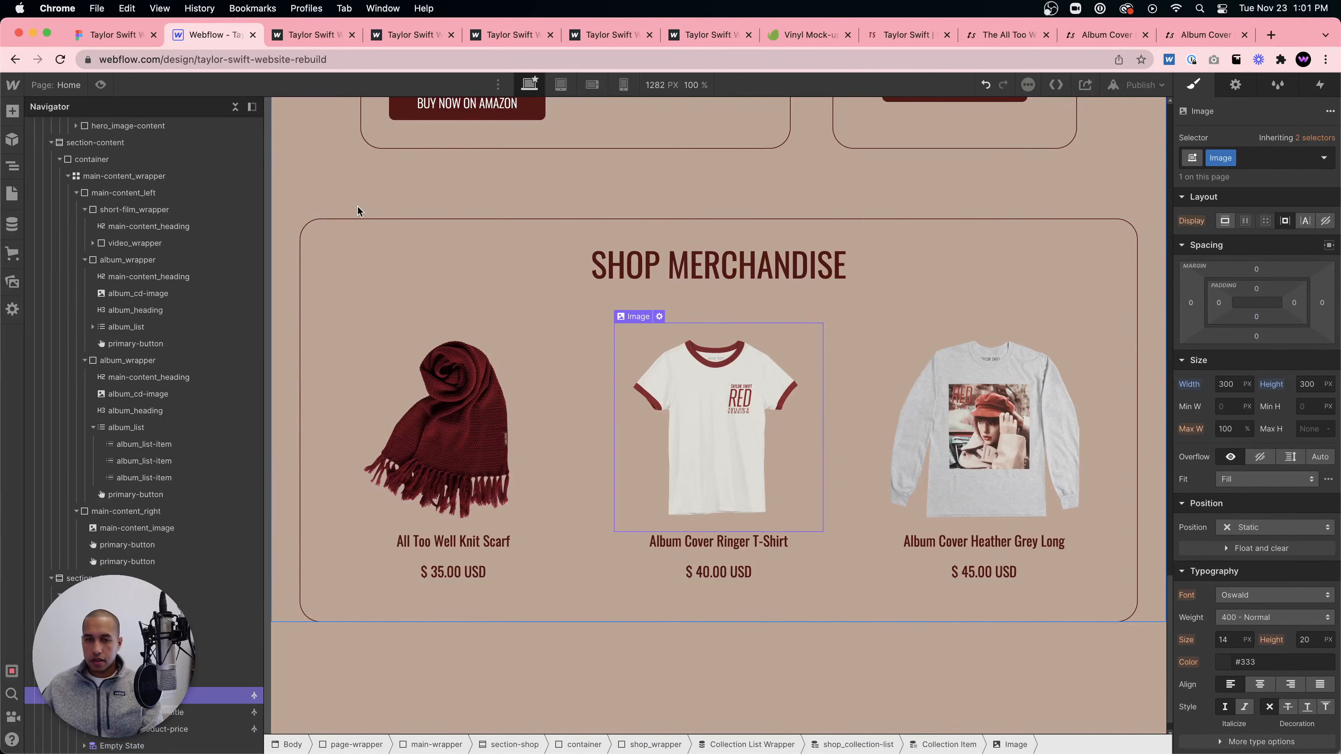
- Preview the page to check the Shop Merchandise section's bottom spacing, and exit the preview
left_click(359, 210)
key("super+shift+p")
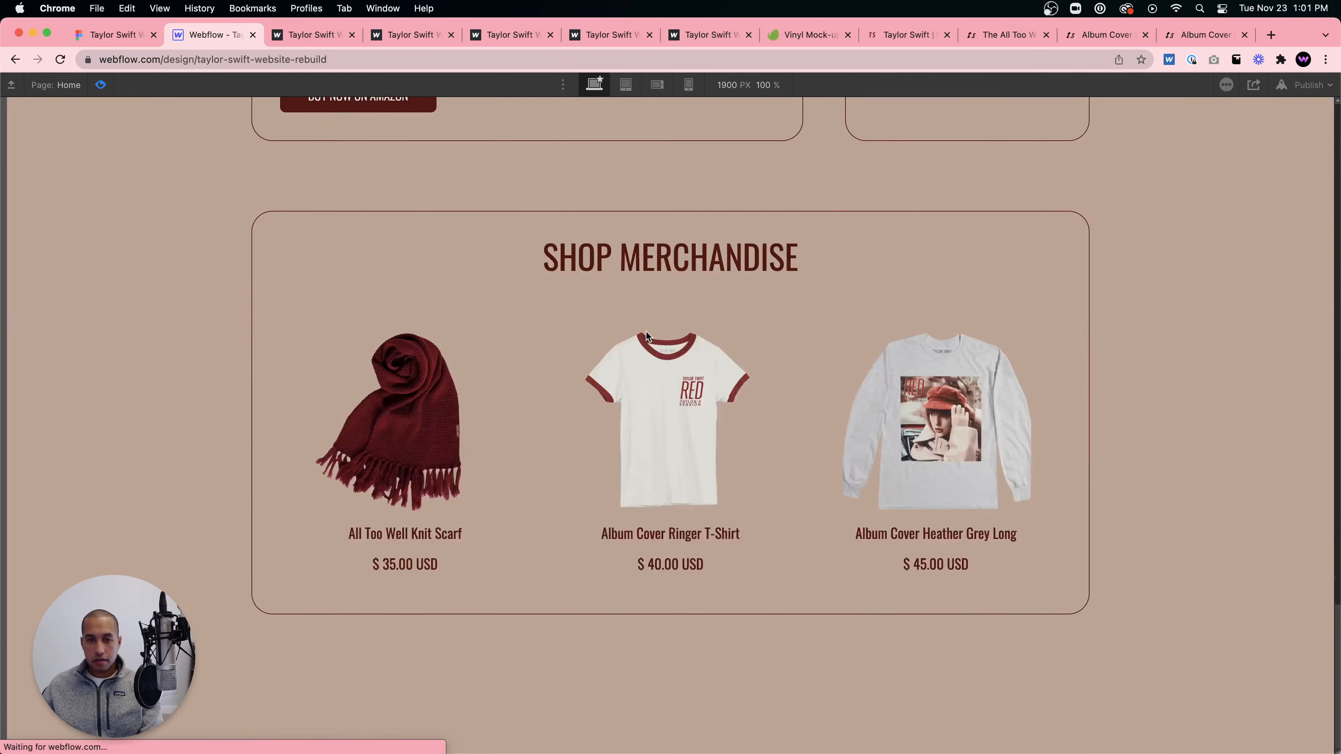
scroll(634, 320, "up", 4)
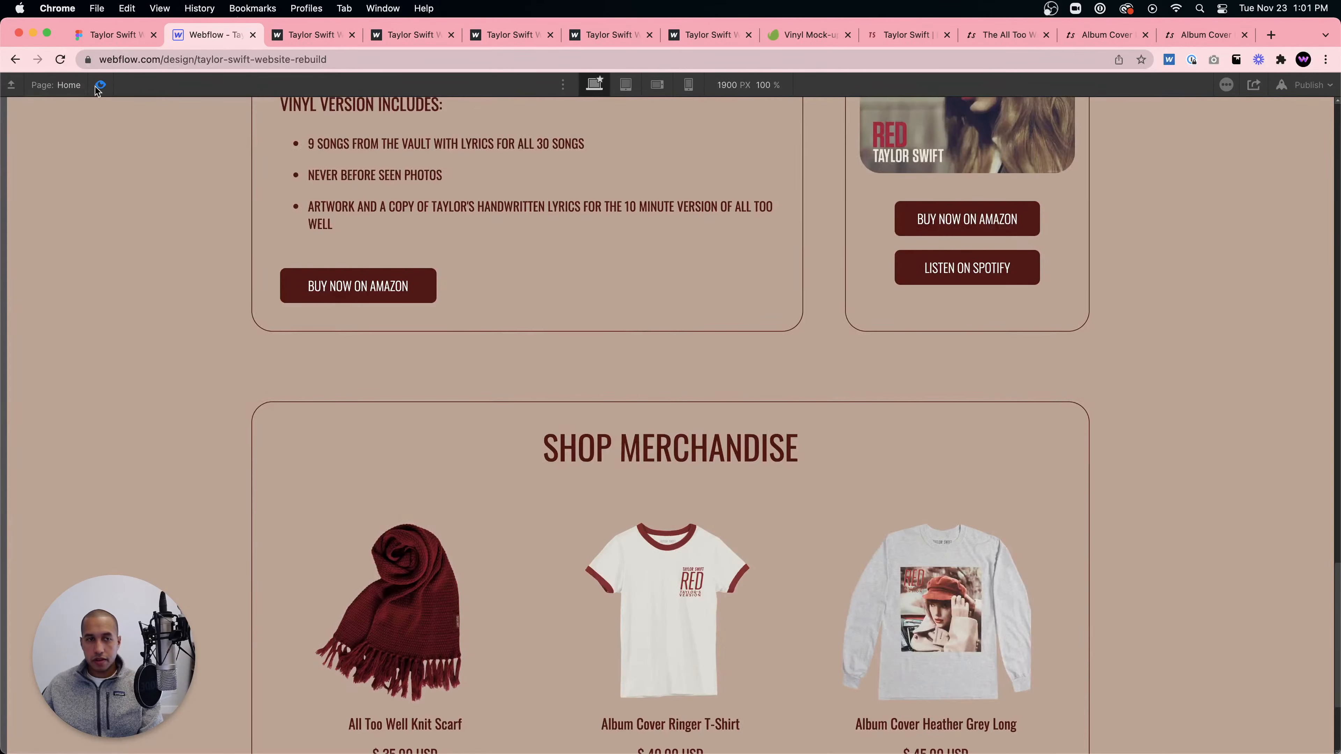
key("super+shift+p")
- Publish the updated site to its webflow.io domain
scroll(792, 382, "up", 10)
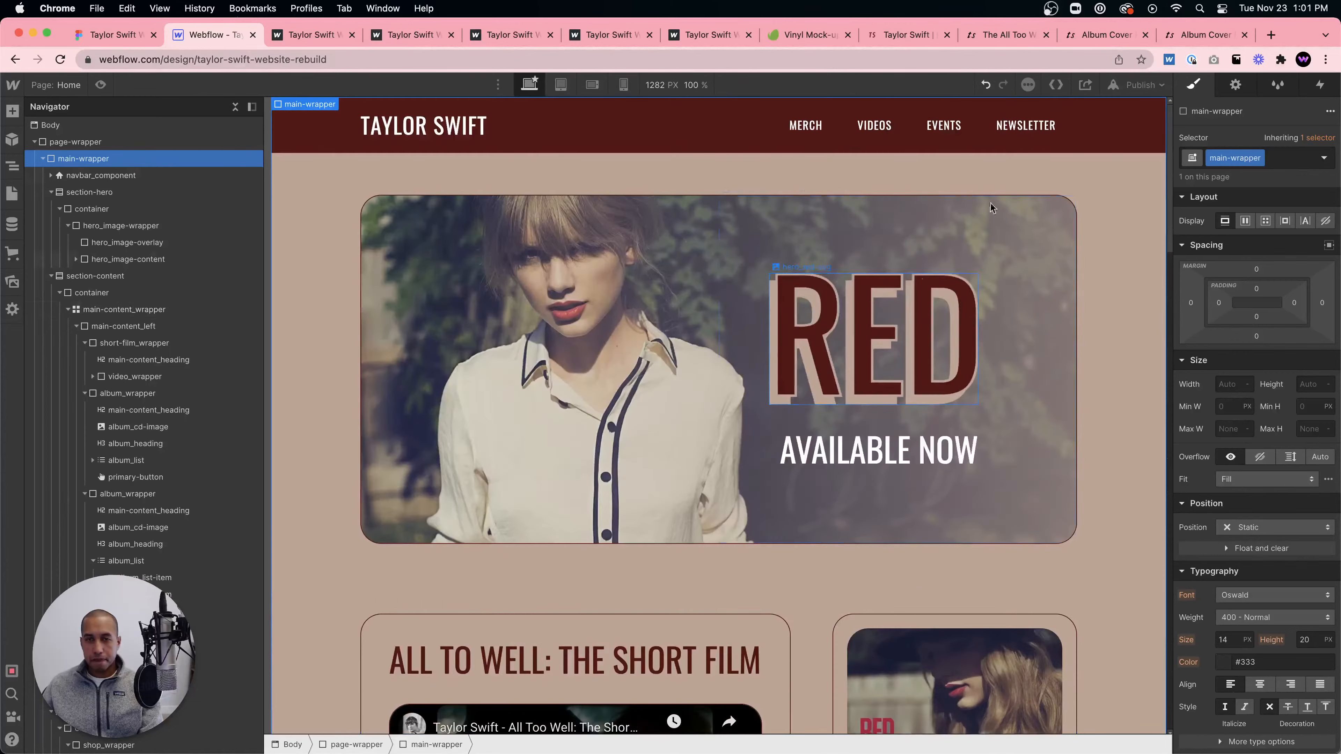
left_click(1136, 88)
left_click(1091, 288)
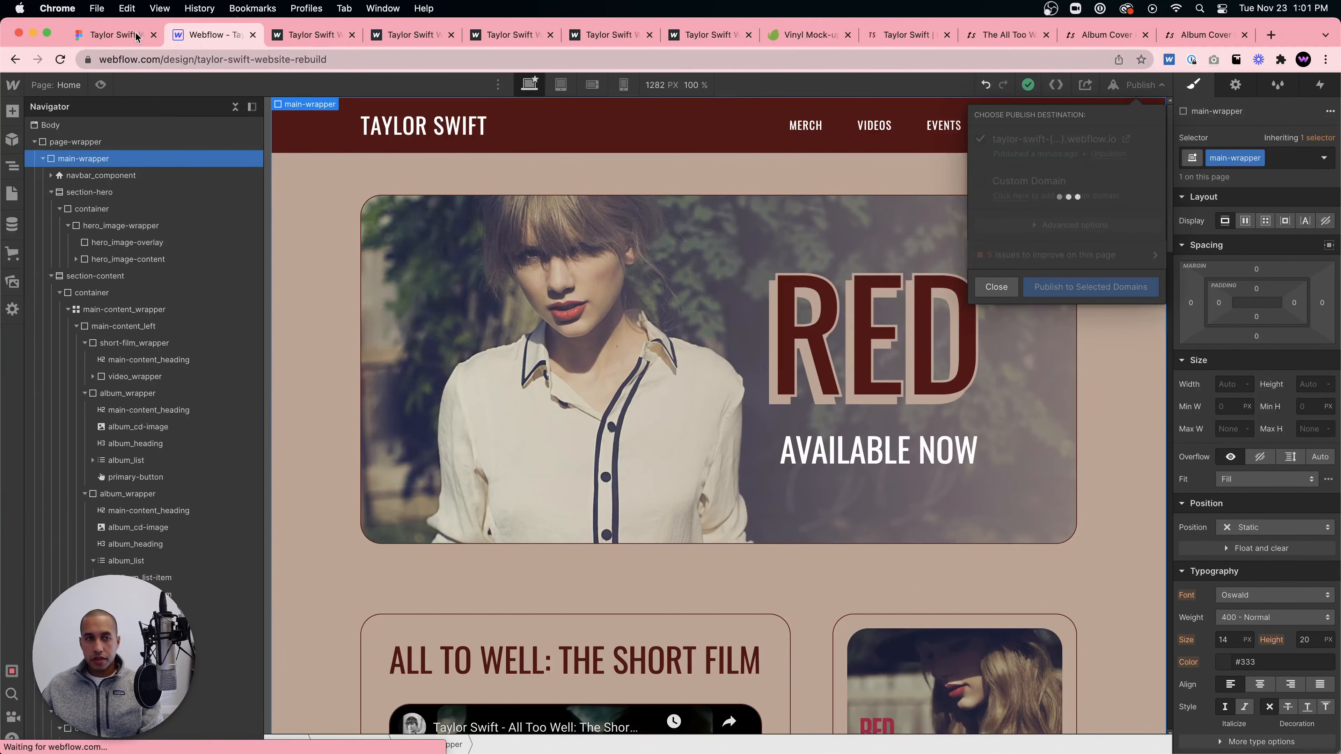
- Look at the original Figma mockup of the page, return to Webflow and open the published site
left_click(102, 36)
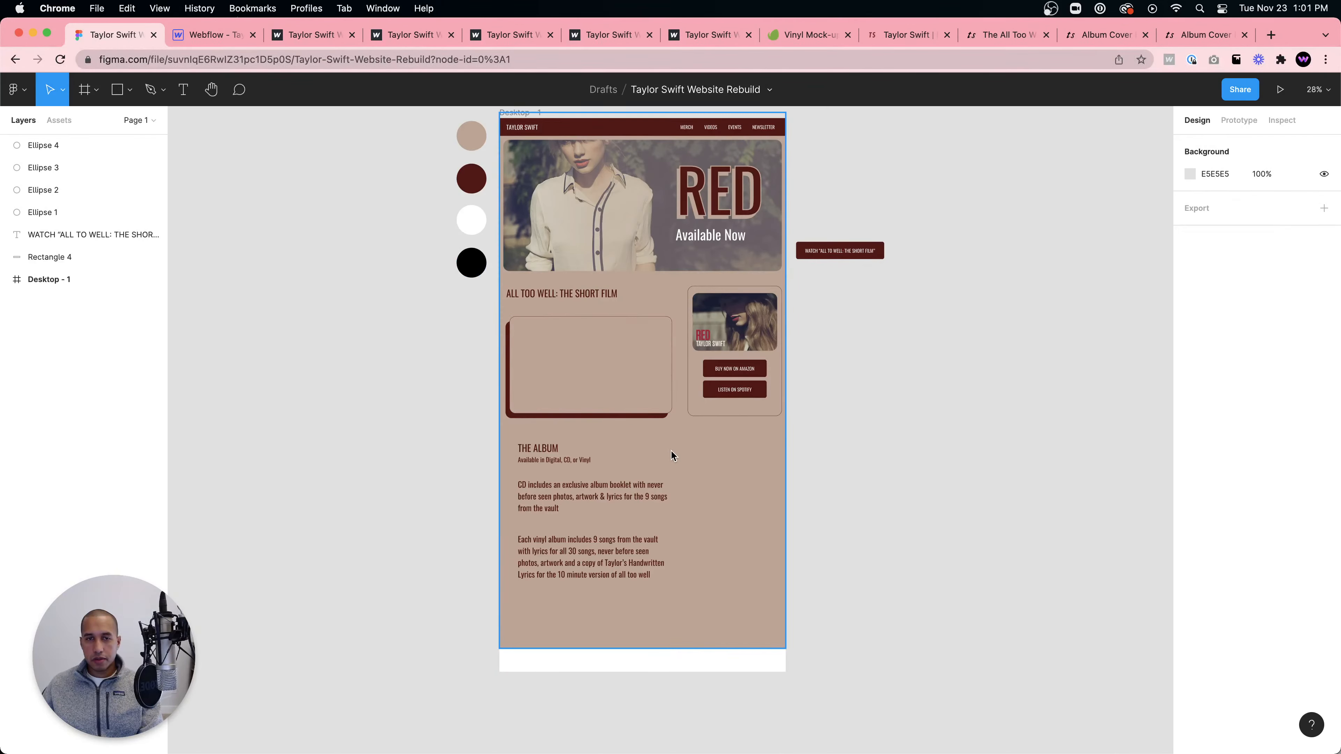
left_click(217, 36)
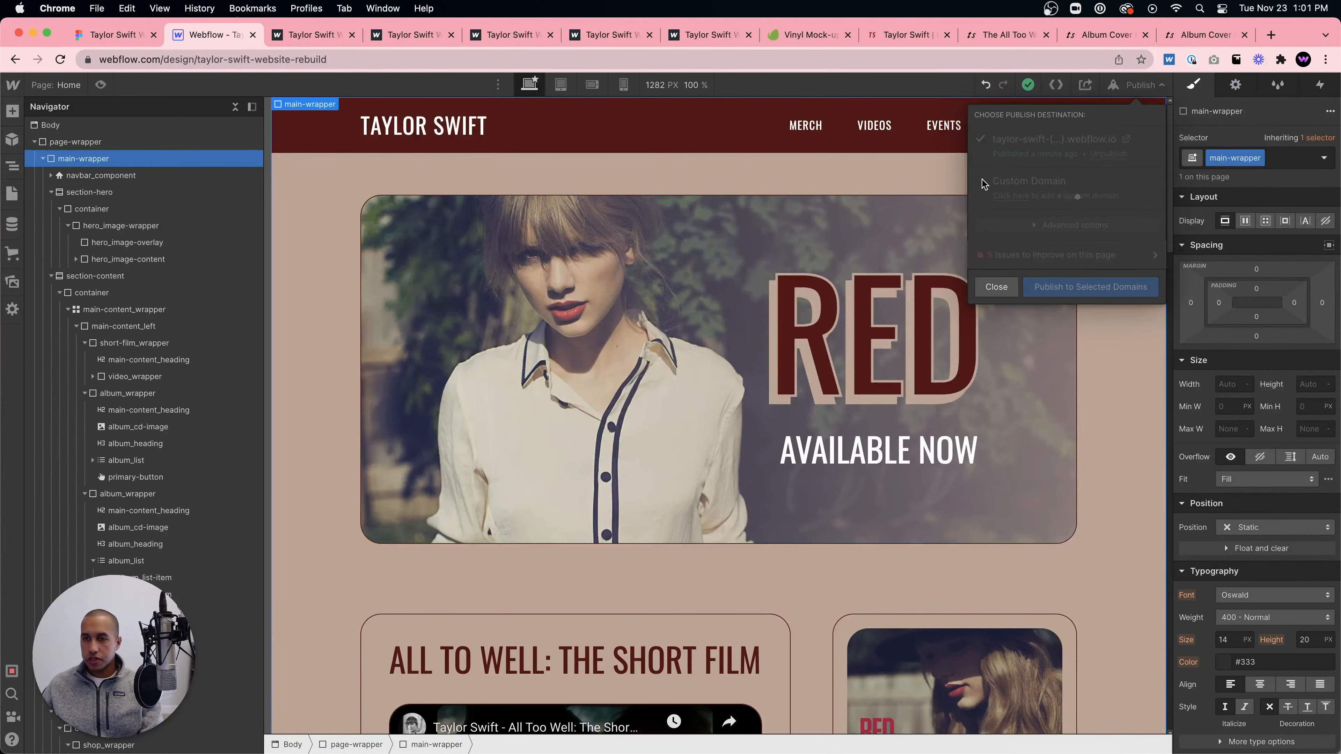
left_click(1127, 139)
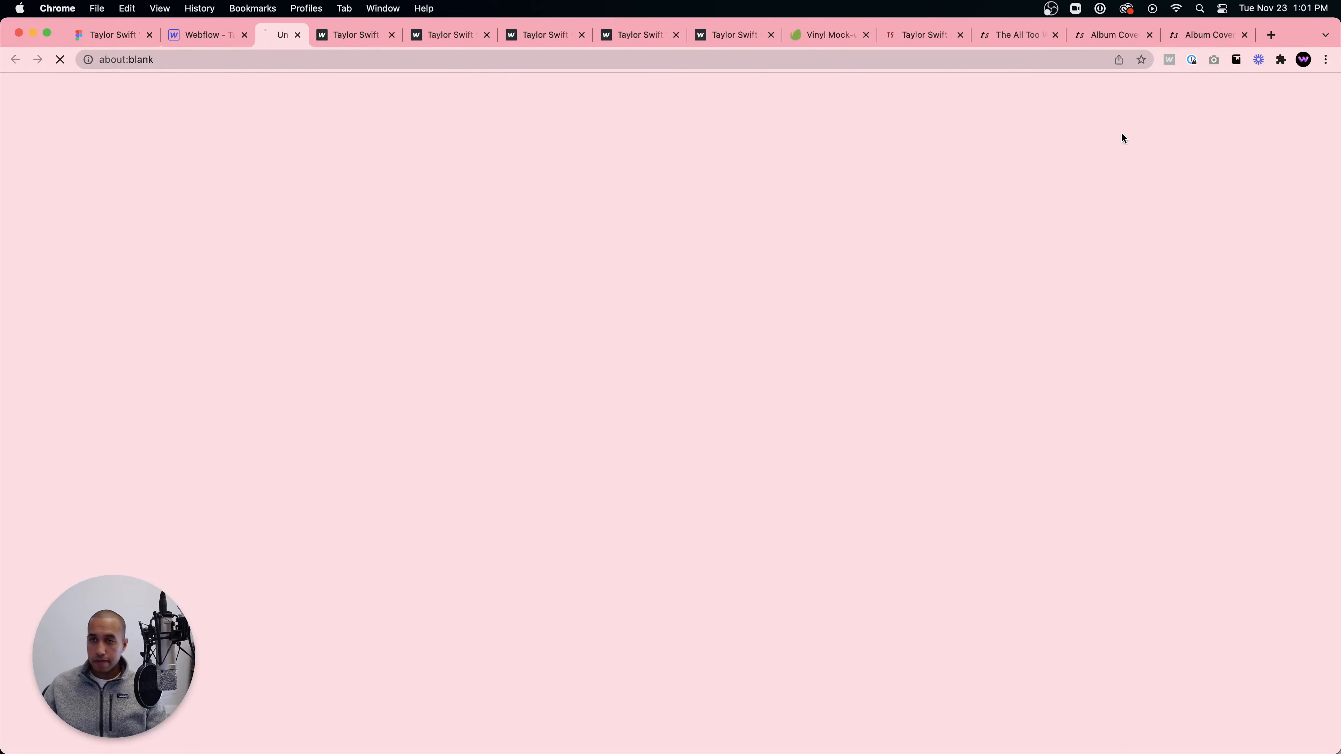
- Review the live home page from the RED hero through the short film, CD and Vinyl cards
scroll(1004, 293, "down", 5)
scroll(1004, 293, "up", 5)
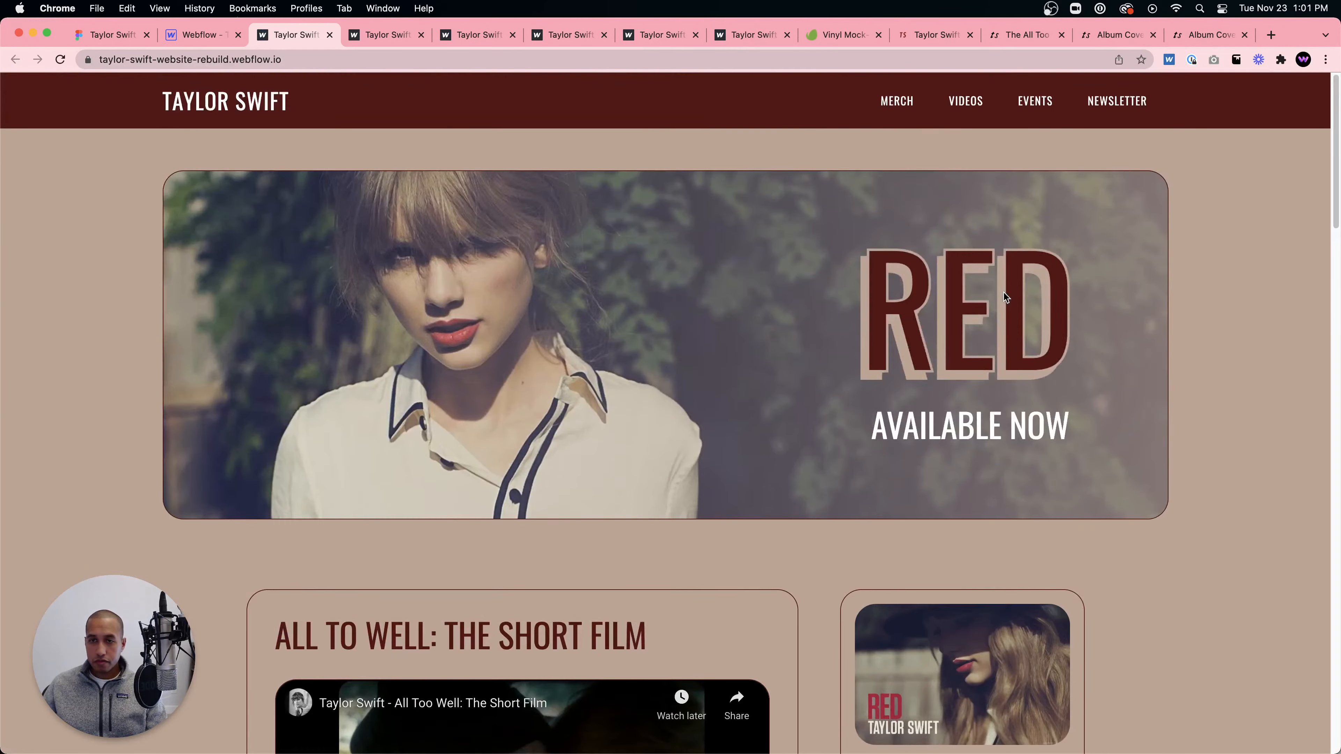
scroll(1004, 293, "down", 10)
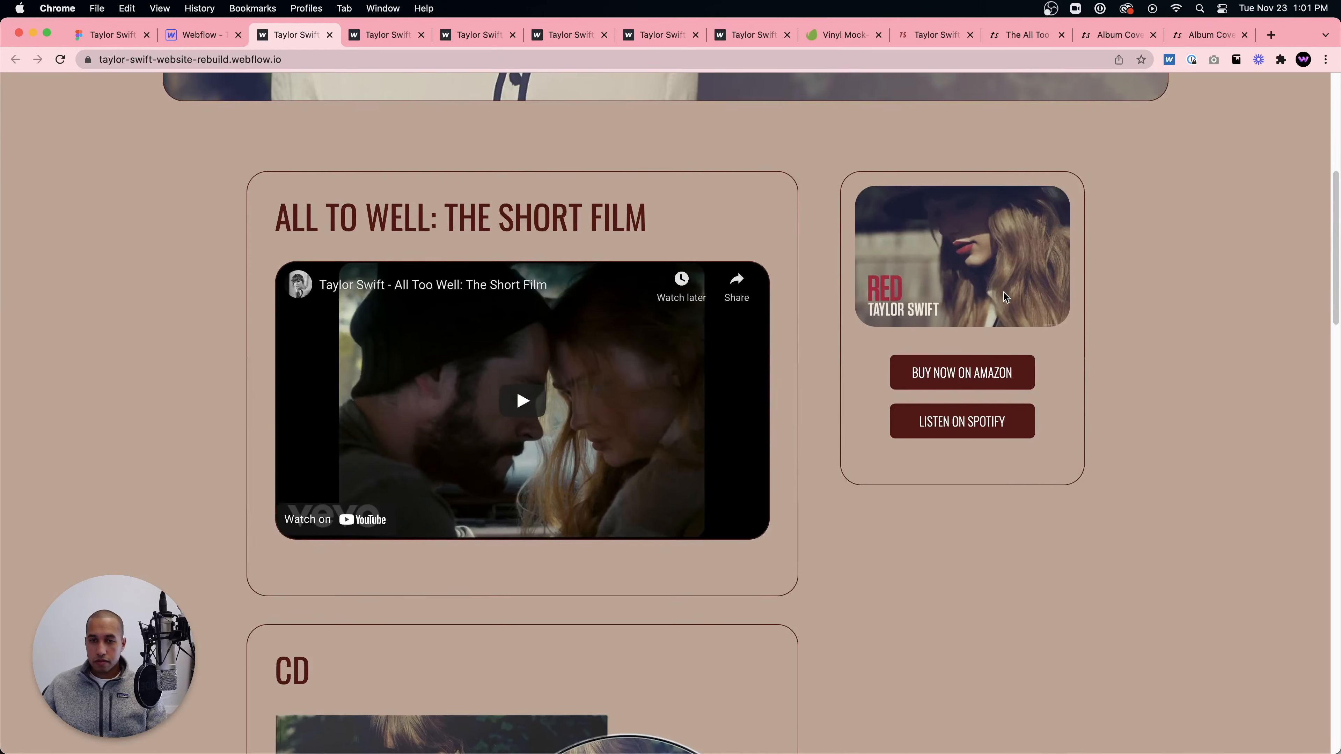
scroll(1004, 293, "down", 15)
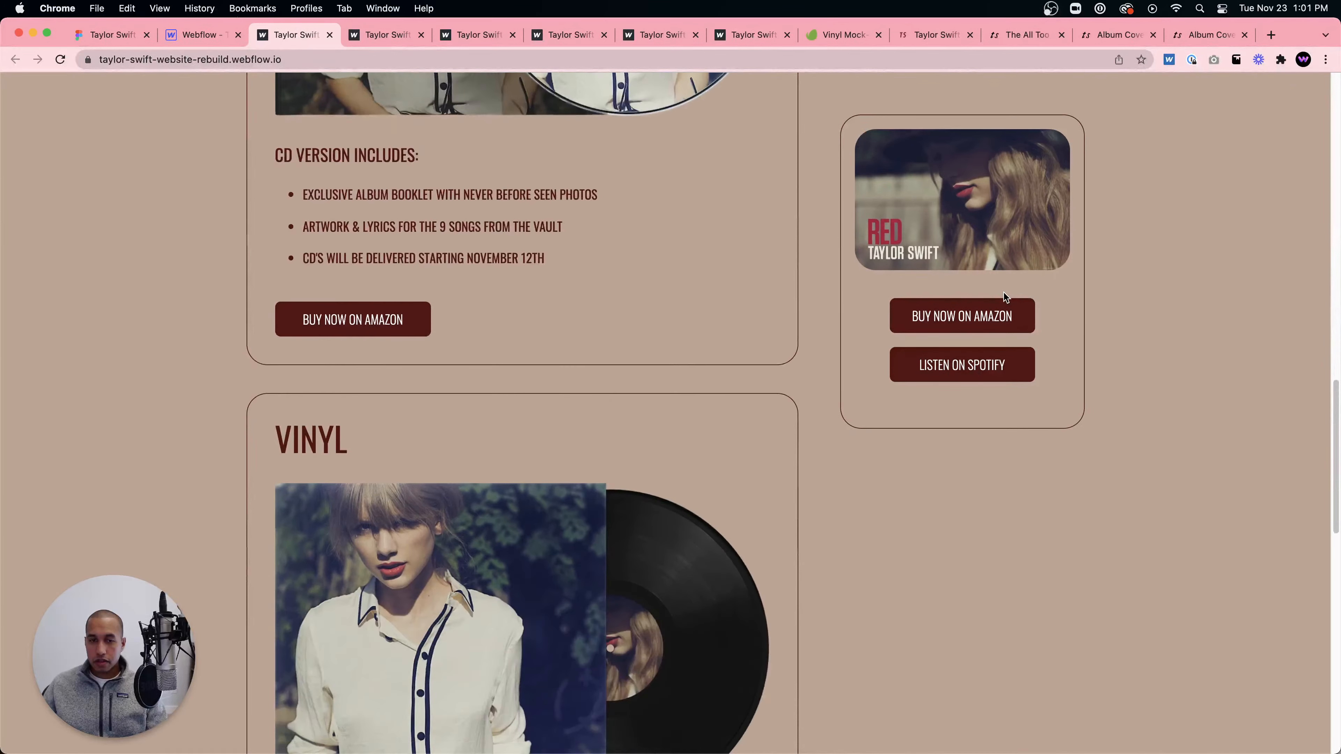
scroll(1006, 297, "down", 8)
scroll(1006, 297, "up", 20)
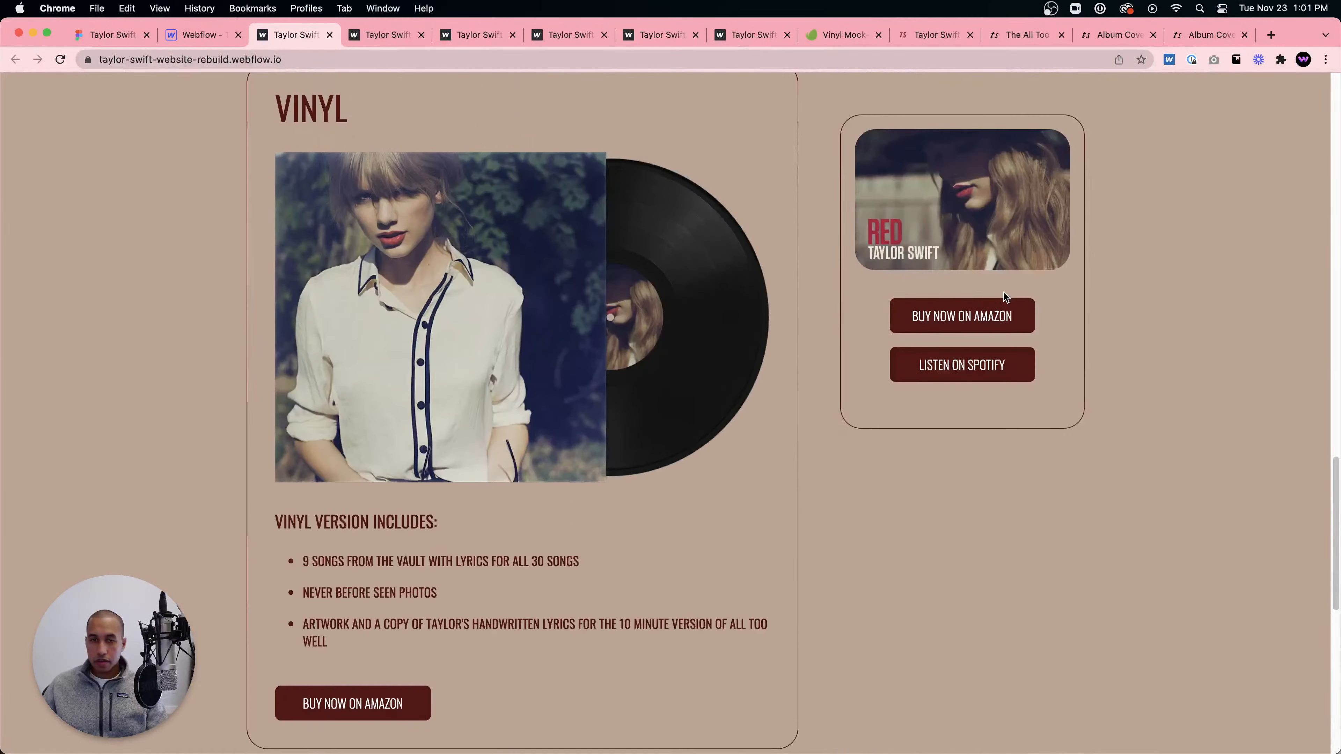
scroll(1004, 292, "up", 3)
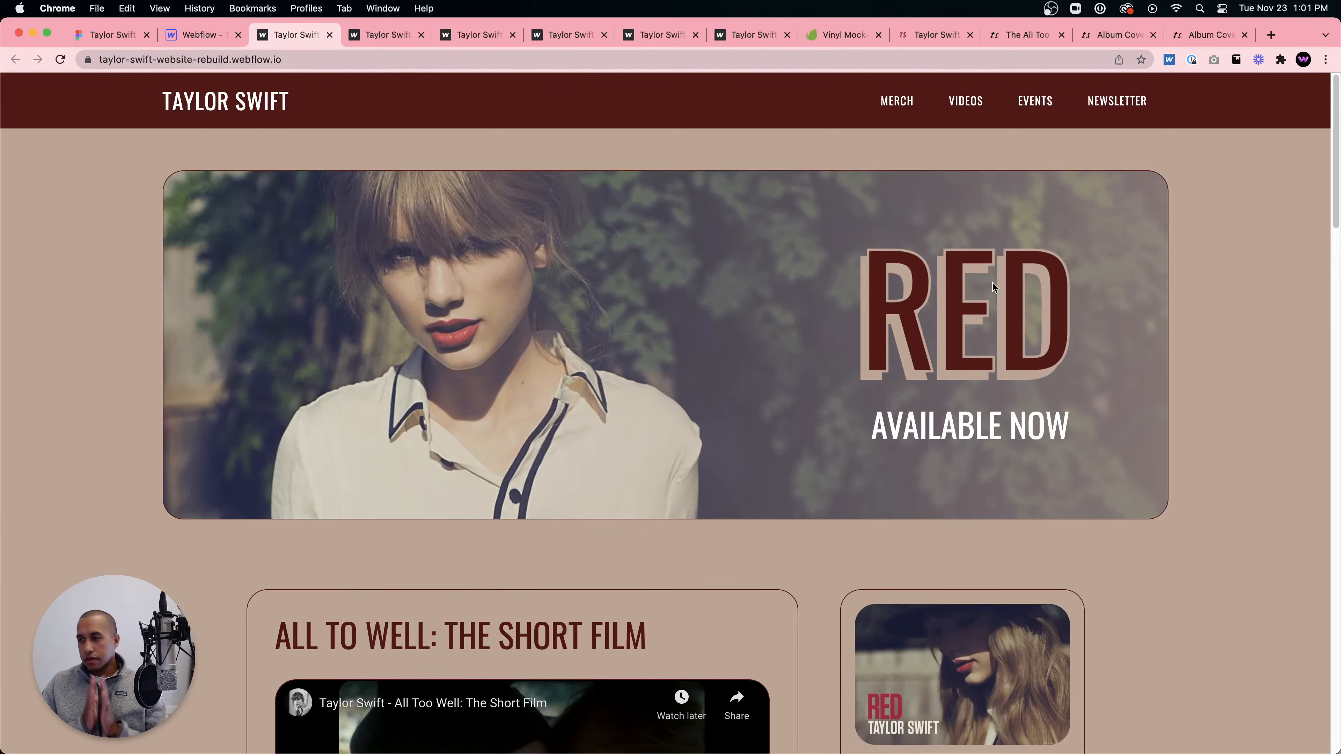